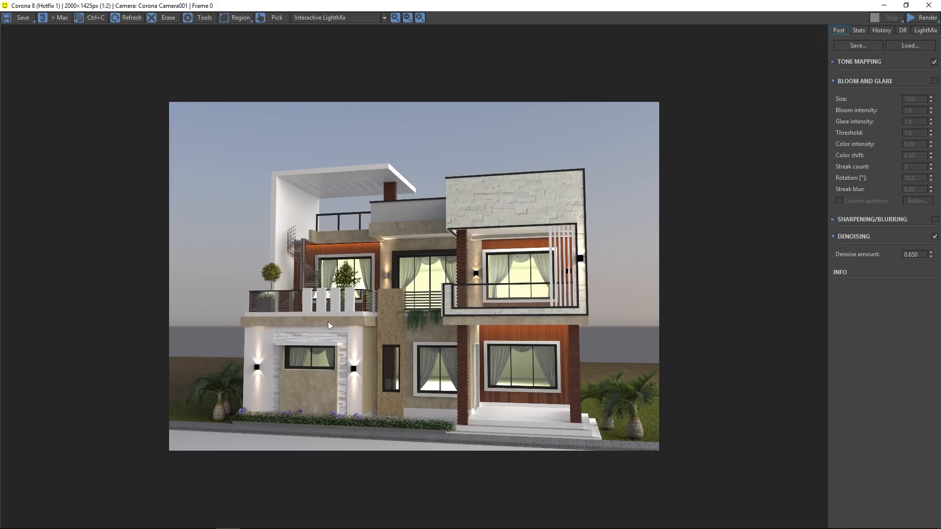
- Examine the house render at different magnifications and bring up its list of LightMix layers
{"action": "scroll", "coordinate": [327, 323], "scroll_direction": "up", "scroll_amount": 3}
{"action": "scroll", "coordinate": [288, 309], "scroll_direction": "down", "scroll_amount": 3}
{"action": "scroll", "coordinate": [514, 408], "scroll_direction": "up", "scroll_amount": 2}
{"action": "scroll", "coordinate": [516, 366], "scroll_direction": "down", "scroll_amount": 2}
{"action": "scroll", "coordinate": [414, 388], "scroll_direction": "up", "scroll_amount": 3}
{"action": "scroll", "coordinate": [399, 394], "scroll_direction": "down", "scroll_amount": 4}
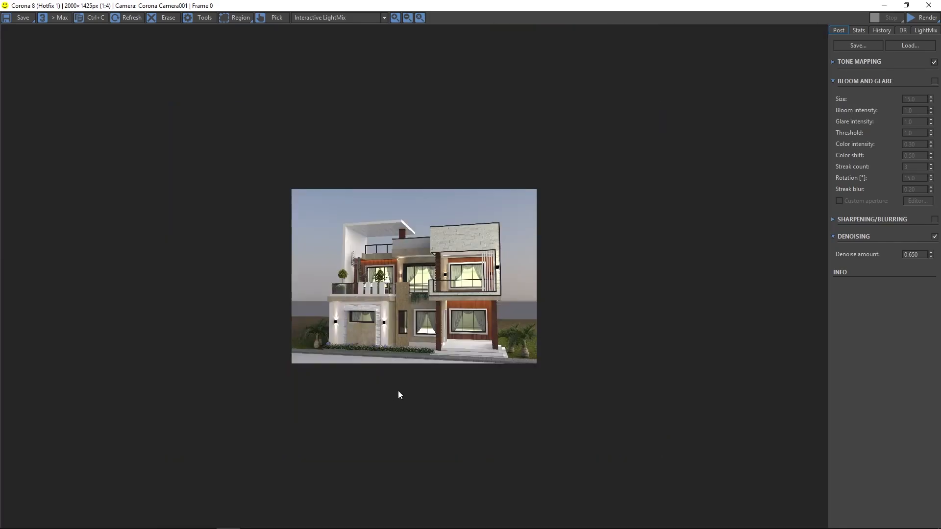
{"action": "scroll", "coordinate": [414, 300], "scroll_direction": "up", "scroll_amount": 1}
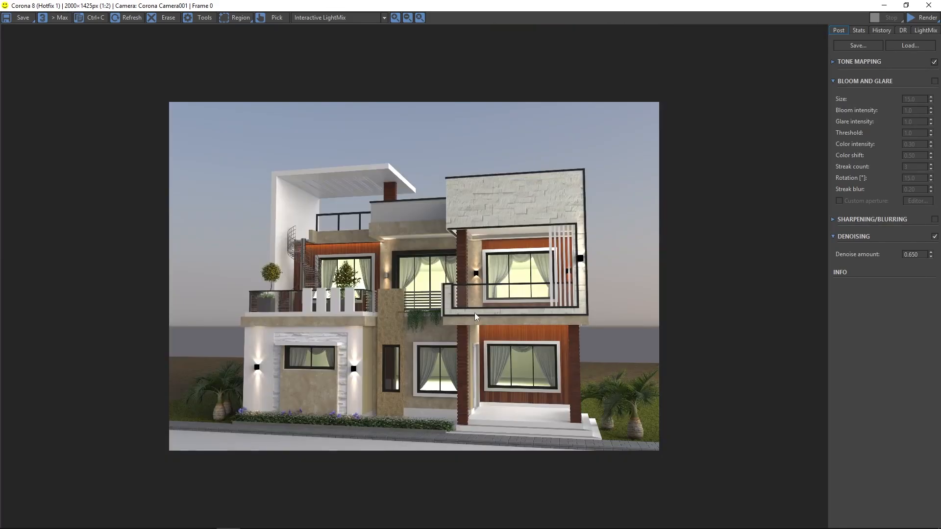
{"action": "left_click", "coordinate": [926, 30]}
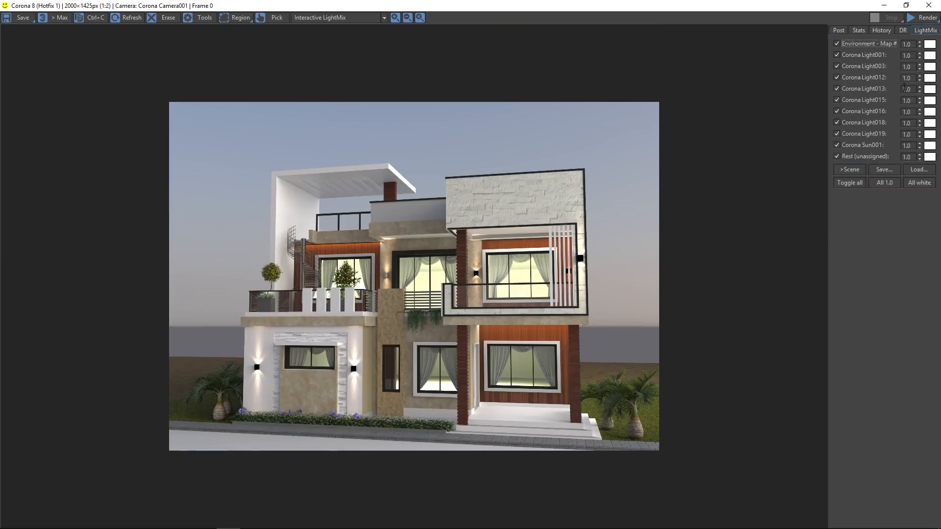
- Review the Corona Interactive LightMix Setup in 3ds Max without generating layers, and return to the full-size frame buffer
{"action": "left_click", "coordinate": [905, 5]}
{"action": "left_click_drag", "start_coordinate": [583, 227], "coordinate": [529, 159]}
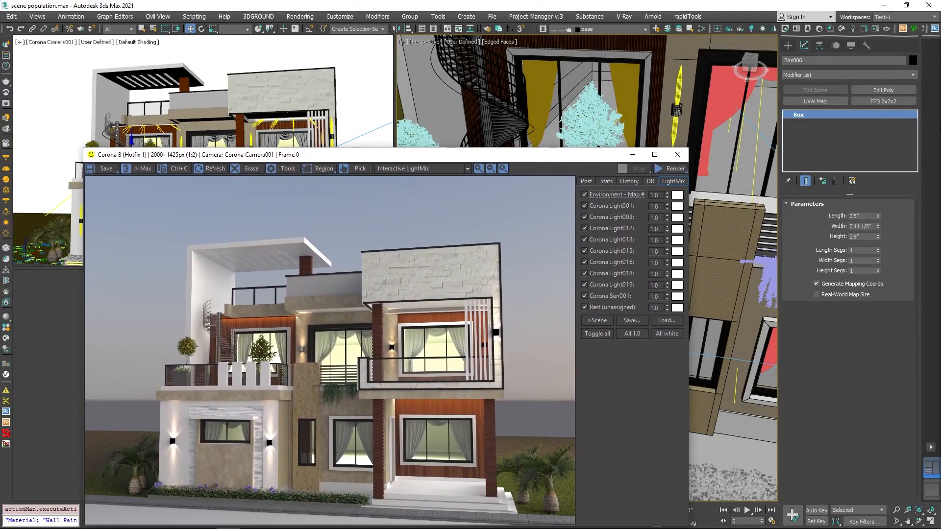
{"action": "left_click", "coordinate": [856, 31]}
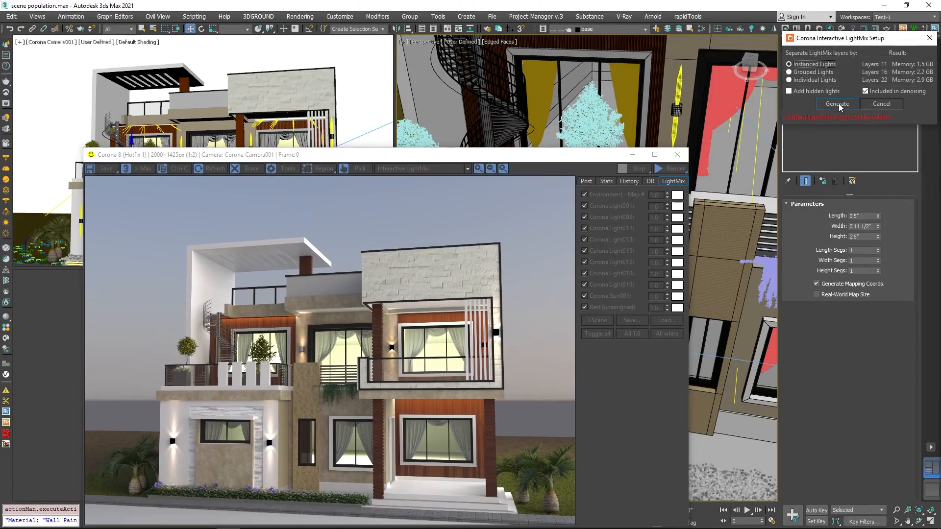
{"action": "left_click", "coordinate": [930, 39]}
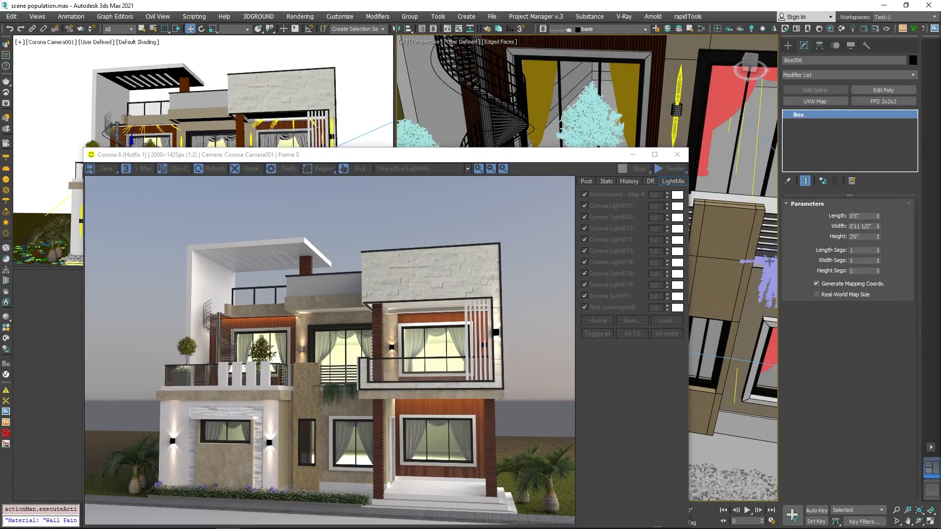
{"action": "left_click", "coordinate": [655, 154]}
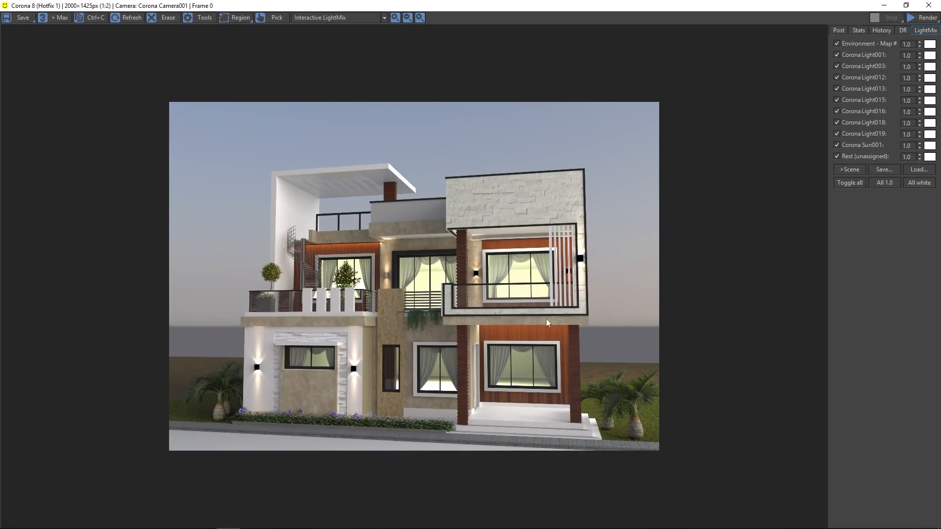
- Toggle the LightMix layers Corona Light019, Light018 and Light016 off and on to check what each one illuminates
{"action": "scroll", "coordinate": [472, 393], "scroll_direction": "up", "scroll_amount": 1}
{"action": "scroll", "coordinate": [472, 393], "scroll_direction": "down", "scroll_amount": 1}
{"action": "scroll", "coordinate": [440, 393], "scroll_direction": "up", "scroll_amount": 1}
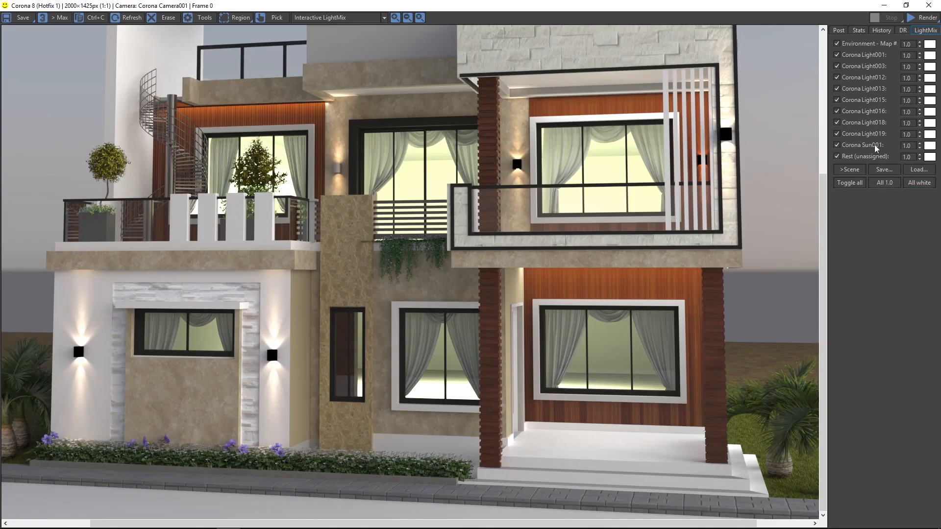
{"action": "left_click", "coordinate": [837, 134]}
{"action": "left_click", "coordinate": [836, 134]}
{"action": "left_click", "coordinate": [840, 122]}
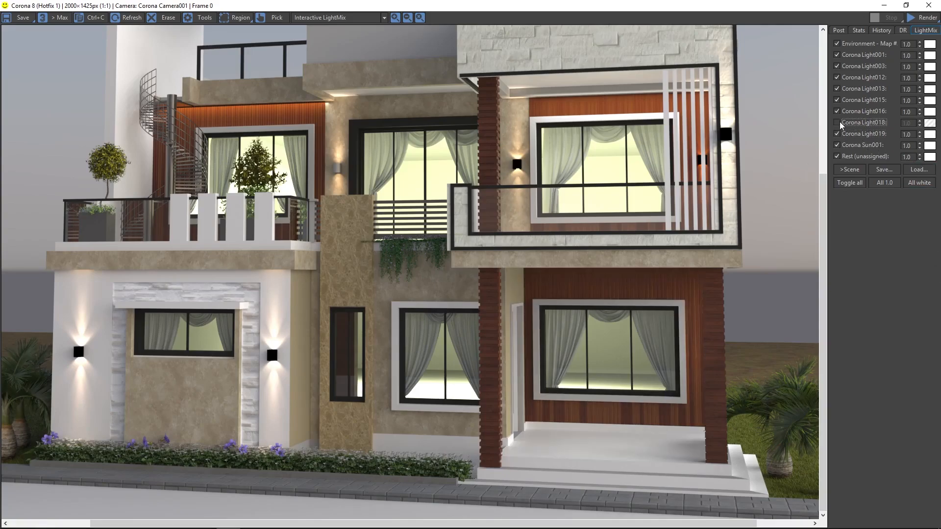
{"action": "left_click", "coordinate": [839, 121]}
{"action": "left_click", "coordinate": [837, 112]}
{"action": "left_click", "coordinate": [838, 112]}
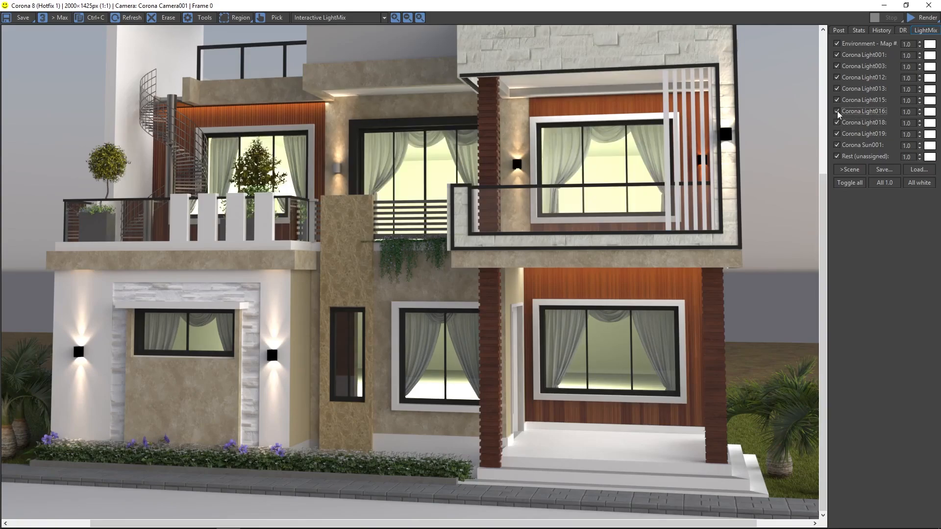
- Check the contribution of Corona Light015 and lower its LightMix intensity to 0.348
{"action": "left_click", "coordinate": [838, 101]}
{"action": "left_click", "coordinate": [837, 101]}
{"action": "left_click_drag", "start_coordinate": [921, 101], "coordinate": [927, 196]}
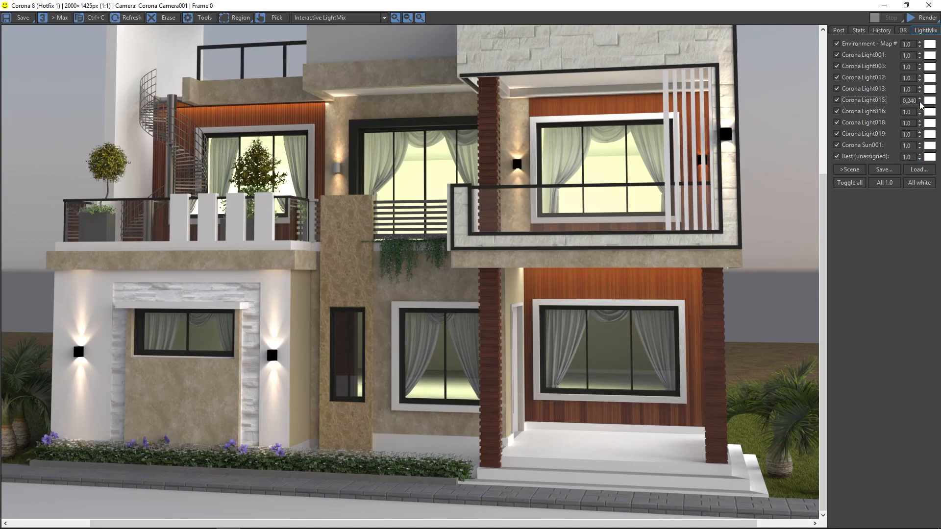
{"action": "left_click_drag", "start_coordinate": [922, 105], "coordinate": [922, 93]}
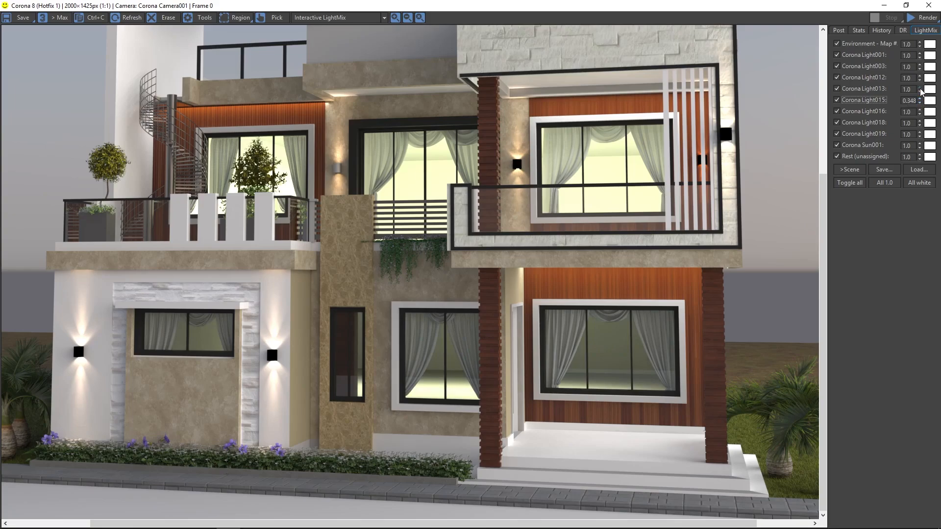
- Add Reinhard Highlight Compression to the tone mapping at 1.291 and check the lower window's bright area up close
{"action": "left_click", "coordinate": [840, 30]}
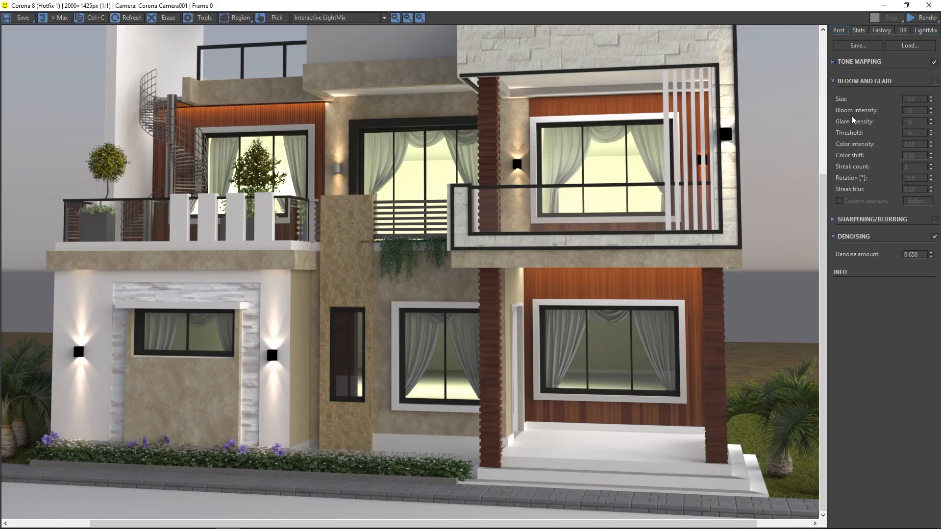
{"action": "left_click", "coordinate": [839, 60]}
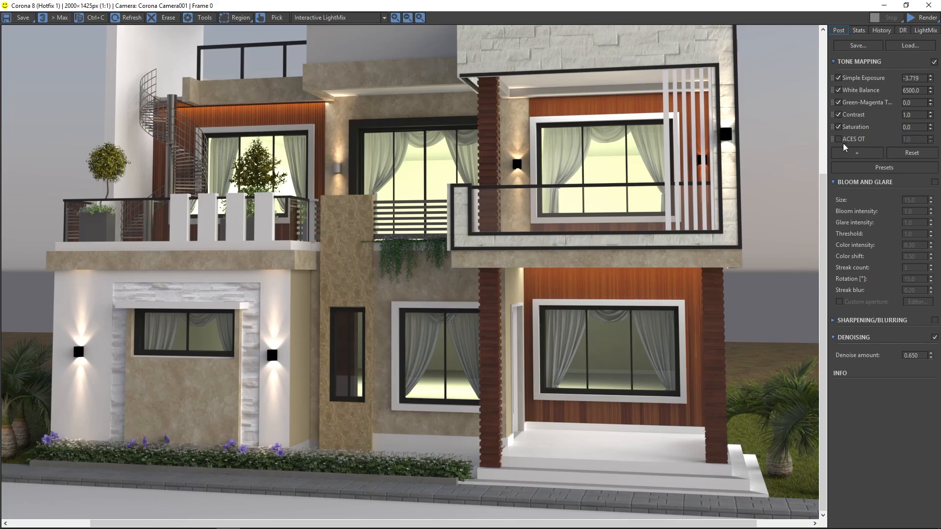
{"action": "left_click", "coordinate": [859, 153]}
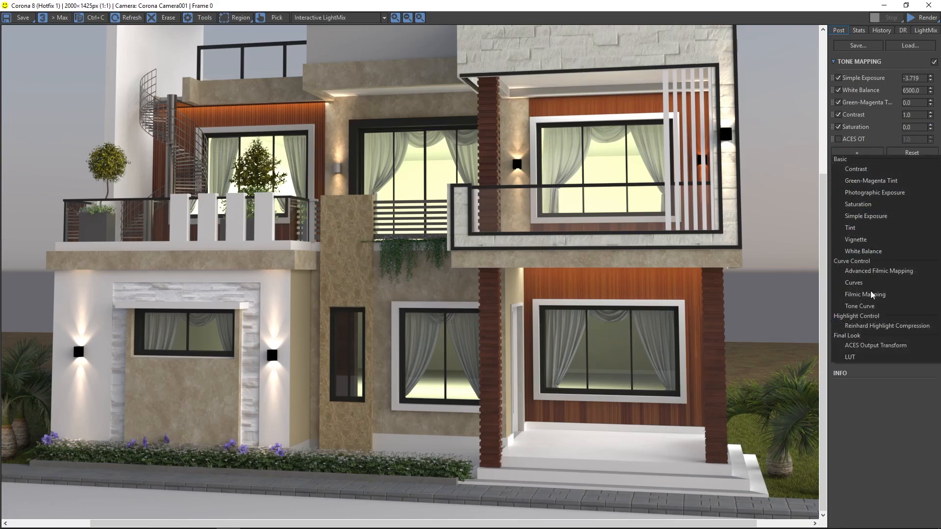
{"action": "left_click", "coordinate": [873, 325]}
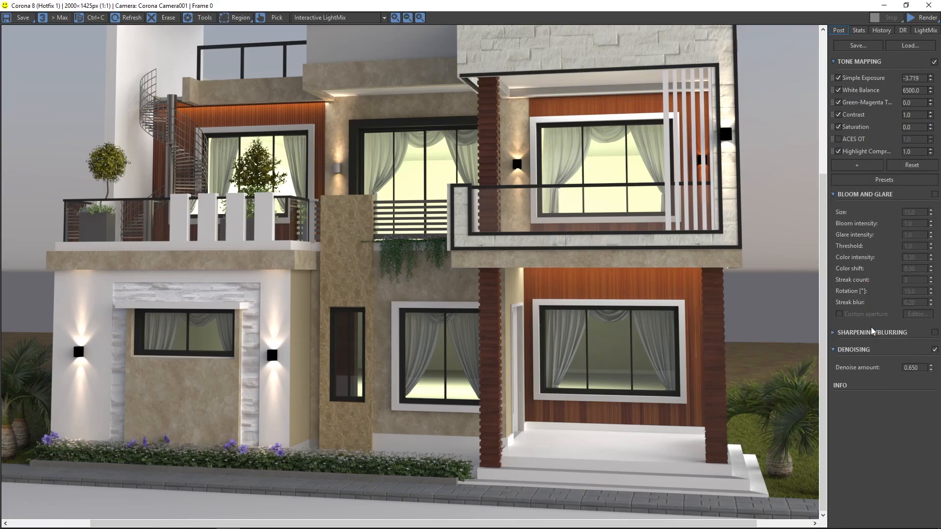
{"action": "left_click_drag", "start_coordinate": [931, 157], "coordinate": [928, 116]}
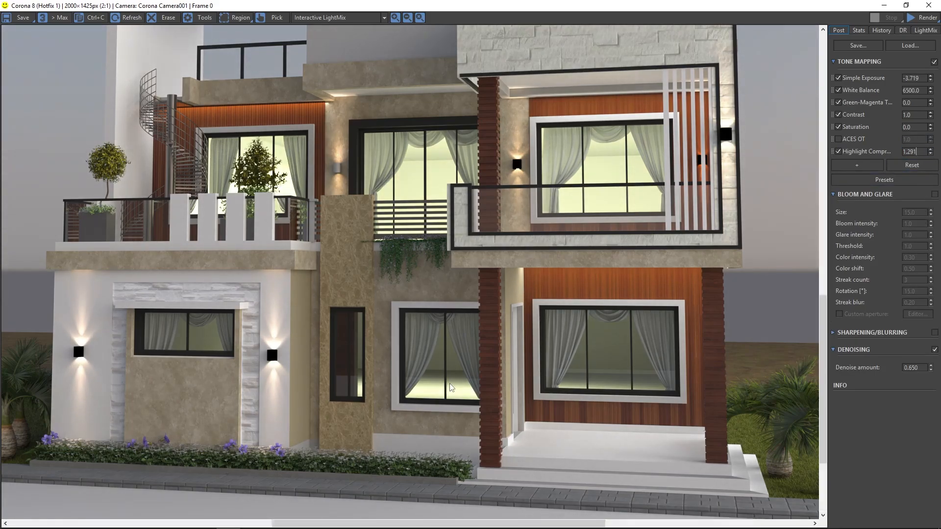
{"action": "scroll", "coordinate": [444, 387], "scroll_direction": "up", "scroll_amount": 2}
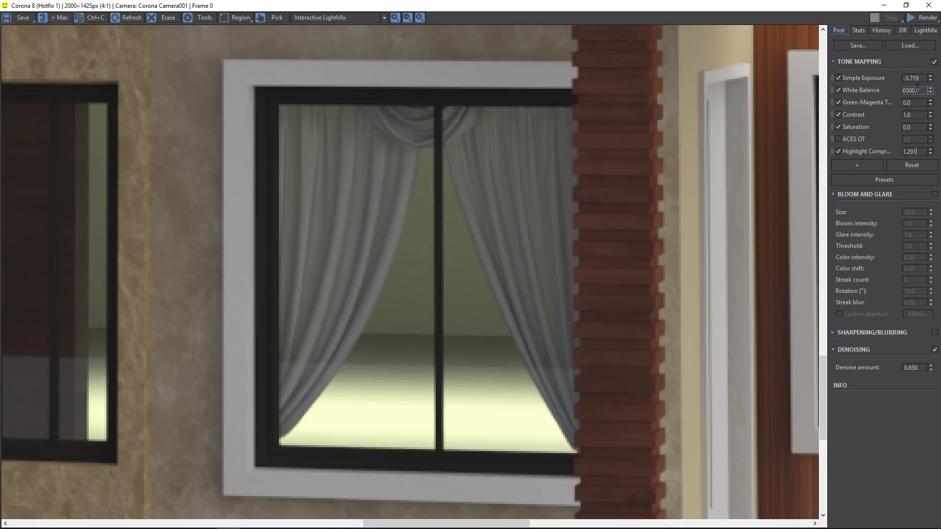
- Reset the Corona Light015 intensity to 1.0 and raise Highlight Compression to 2.605
{"action": "left_click", "coordinate": [926, 30]}
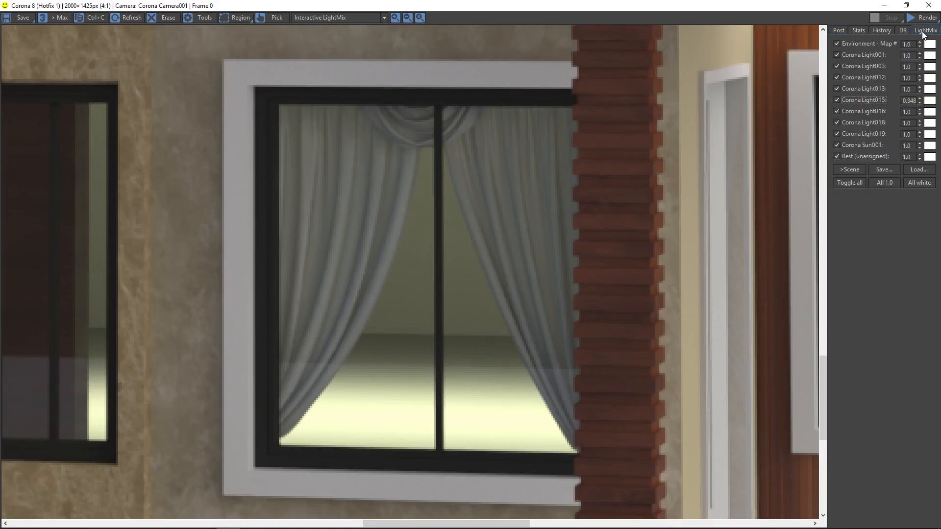
{"action": "right_click", "coordinate": [920, 104]}
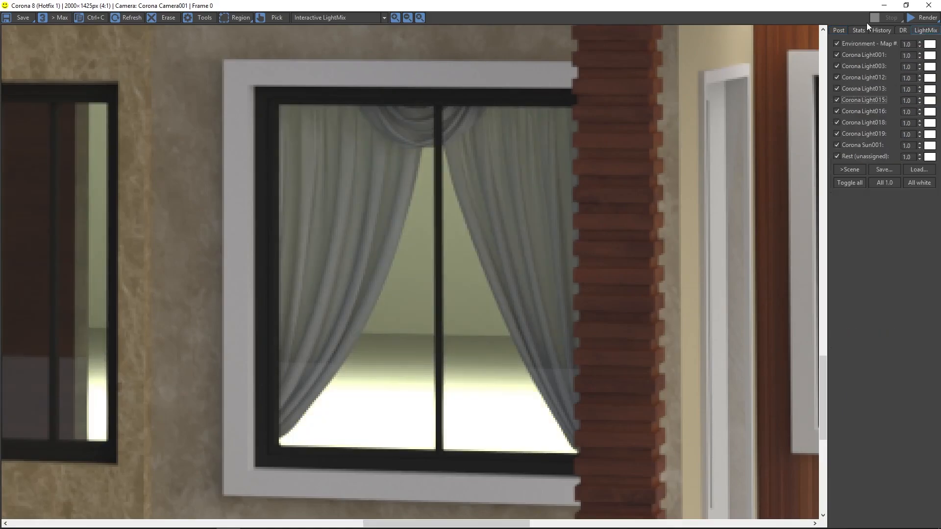
{"action": "left_click", "coordinate": [848, 30]}
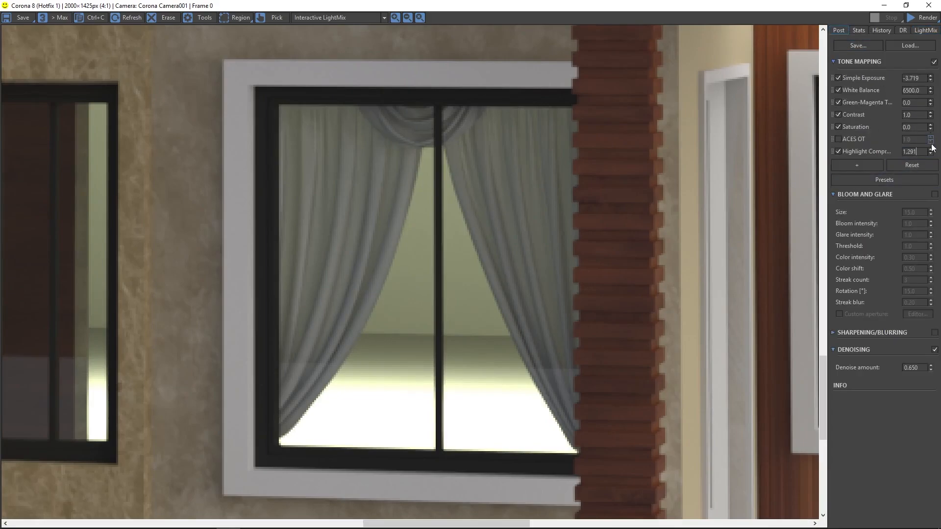
{"action": "left_click_drag", "start_coordinate": [932, 153], "coordinate": [929, 74]}
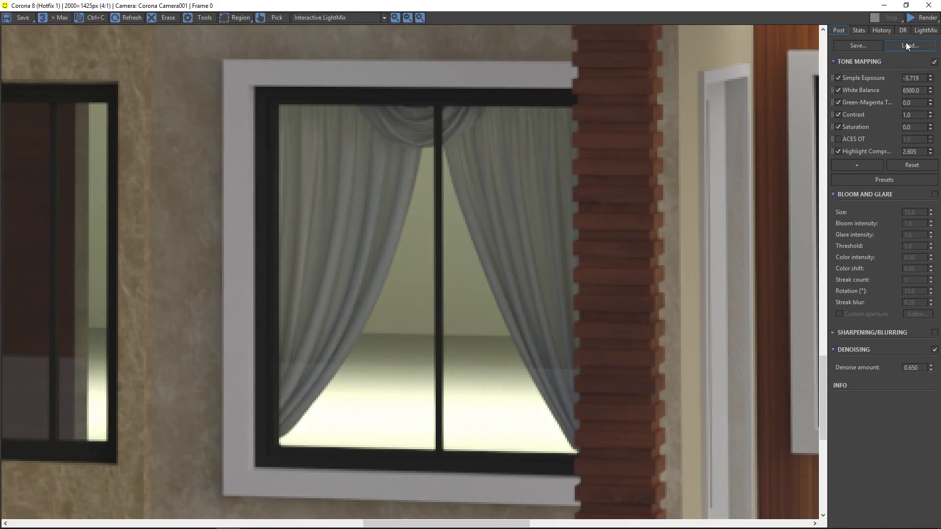
- Dim the ground-floor interior lighting by lowering the Corona Light015 intensity to 0.10
{"action": "left_click", "coordinate": [920, 32]}
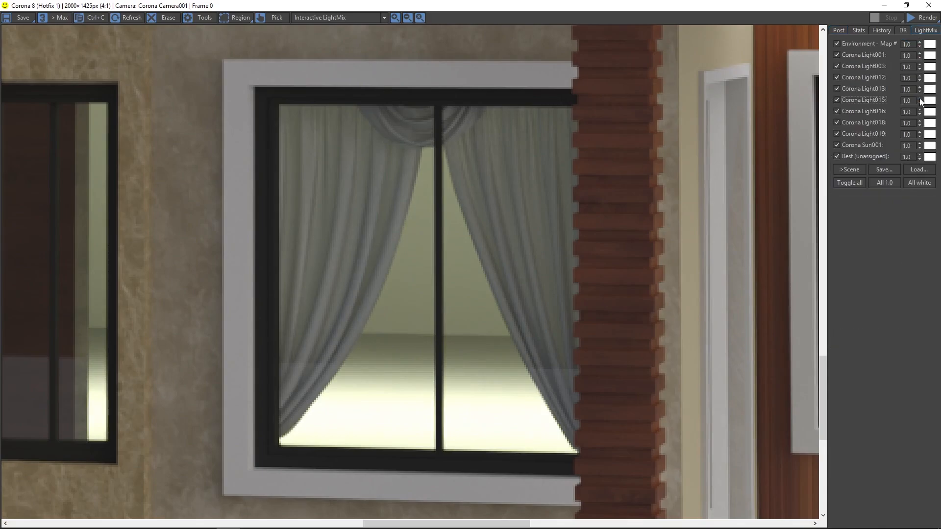
{"action": "left_click_drag", "start_coordinate": [921, 101], "coordinate": [924, 120]}
{"action": "scroll", "coordinate": [446, 336], "scroll_direction": "down", "scroll_amount": 5}
{"action": "scroll", "coordinate": [444, 334], "scroll_direction": "up", "scroll_amount": 2}
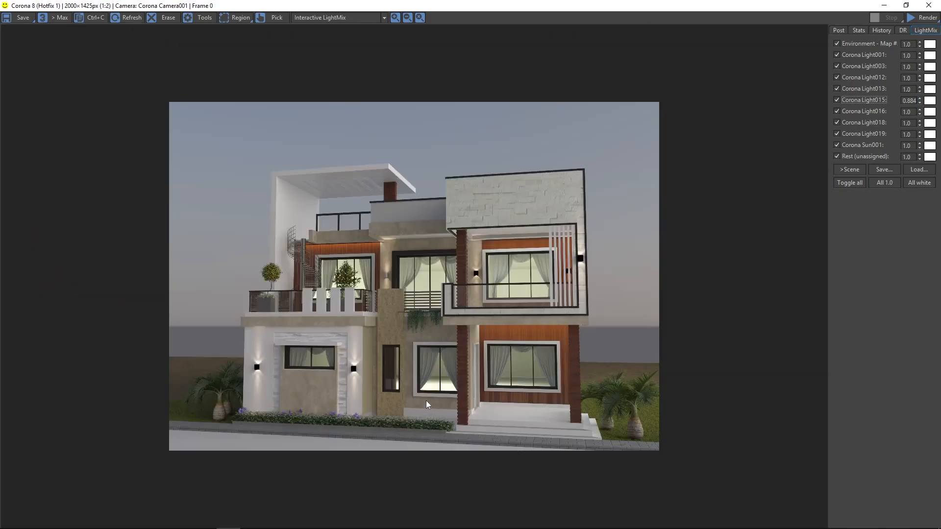
{"action": "scroll", "coordinate": [433, 397], "scroll_direction": "up", "scroll_amount": 1}
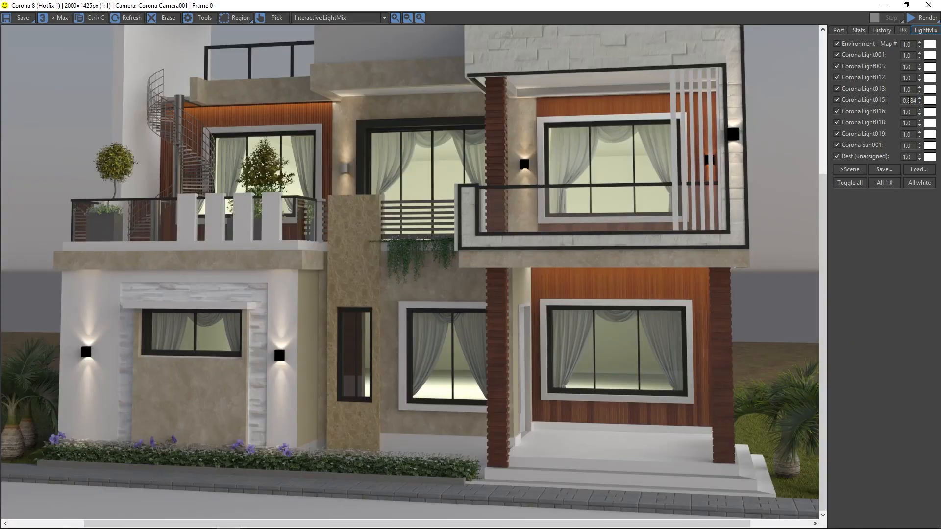
{"action": "left_click_drag", "start_coordinate": [921, 105], "coordinate": [915, 195]}
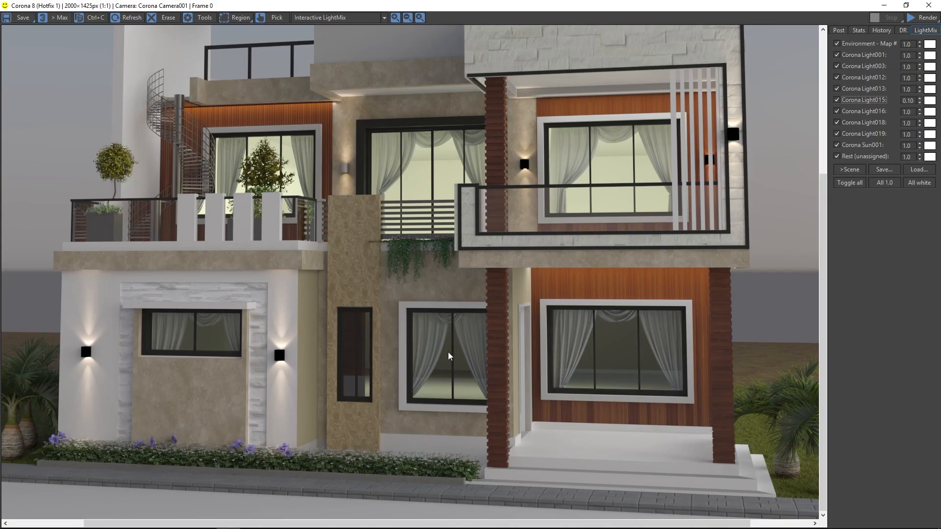
- Toggle Corona Light015, Light013, Light012 and Light003 off and on to compare their effect on the facade
{"action": "left_click", "coordinate": [840, 99]}
{"action": "left_click", "coordinate": [840, 99]}
{"action": "left_click", "coordinate": [838, 90]}
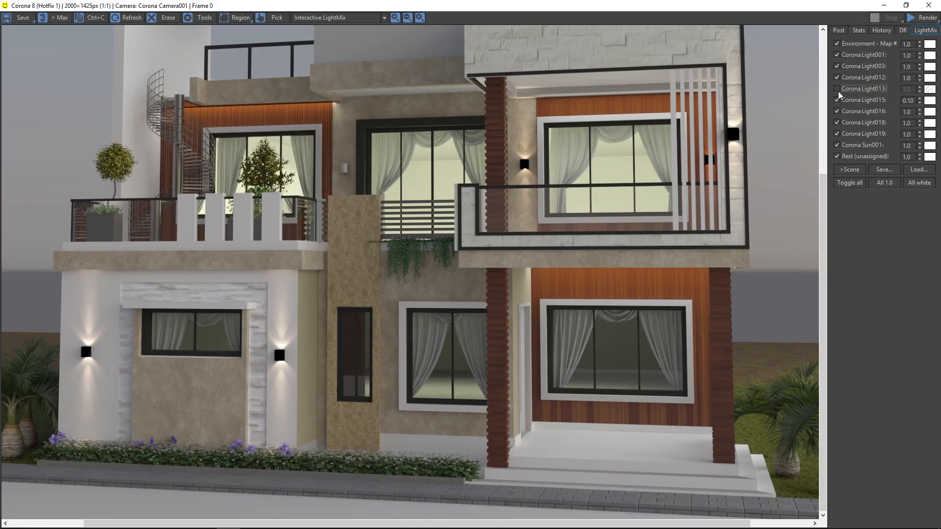
{"action": "left_click", "coordinate": [839, 91]}
{"action": "left_click", "coordinate": [838, 90]}
{"action": "left_click", "coordinate": [838, 91]}
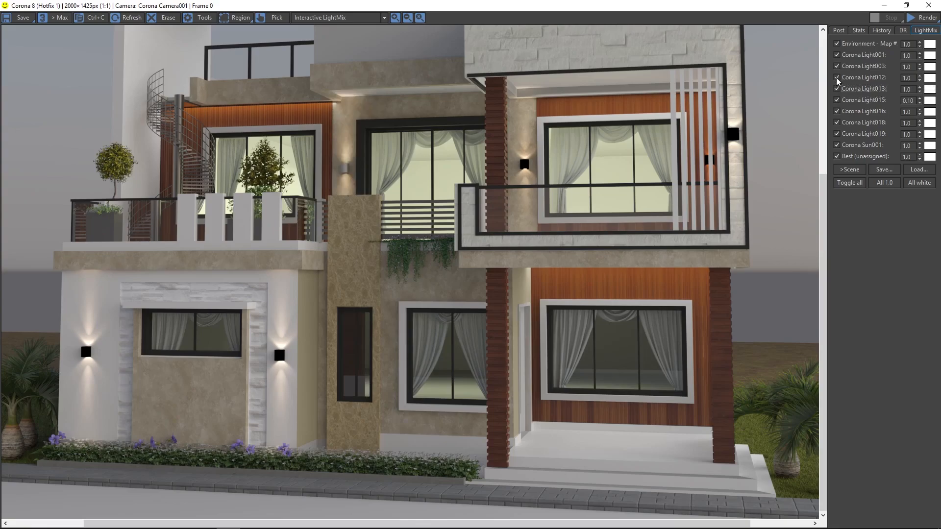
{"action": "left_click", "coordinate": [836, 77]}
{"action": "left_click", "coordinate": [836, 75]}
{"action": "left_click", "coordinate": [836, 76]}
{"action": "left_click", "coordinate": [836, 76]}
{"action": "left_click", "coordinate": [837, 63]}
{"action": "left_click", "coordinate": [837, 63]}
- Toggle Corona Light001 off and on repeatedly to compare the whole house with and without it
{"action": "left_click", "coordinate": [837, 55]}
{"action": "left_click", "coordinate": [837, 55]}
{"action": "left_click", "coordinate": [837, 55]}
{"action": "left_click", "coordinate": [837, 55]}
{"action": "scroll", "coordinate": [537, 228], "scroll_direction": "down", "scroll_amount": 1}
{"action": "left_click", "coordinate": [837, 55]}
{"action": "left_click", "coordinate": [837, 55]}
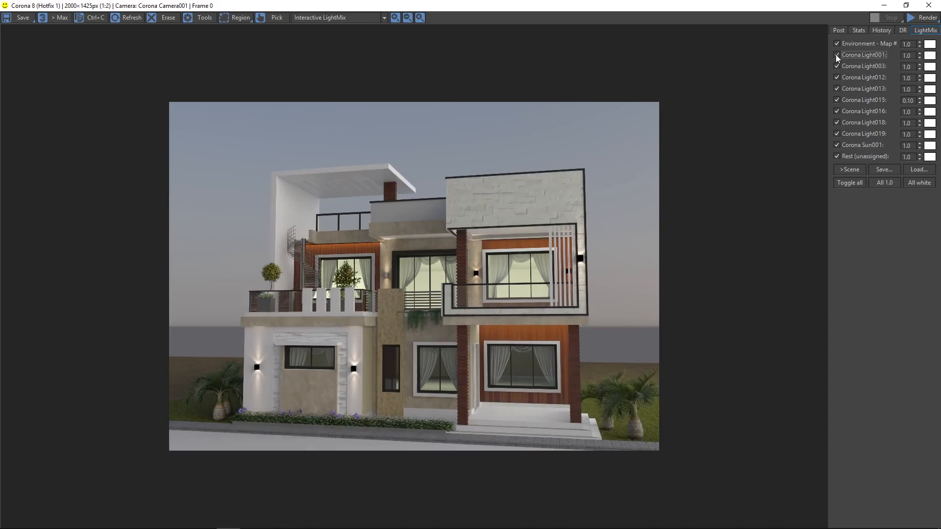
{"action": "left_click", "coordinate": [837, 55]}
{"action": "left_click", "coordinate": [837, 55]}
{"action": "left_click", "coordinate": [837, 55]}
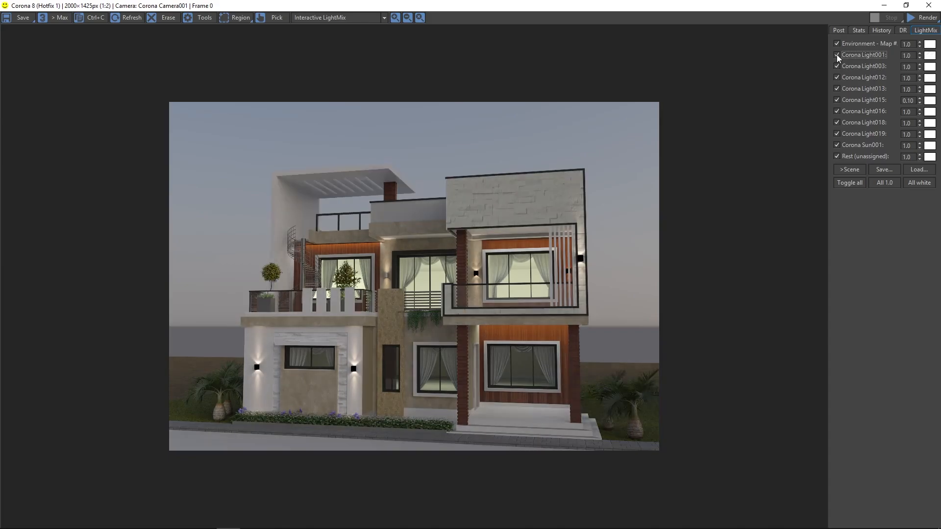
{"action": "left_click", "coordinate": [836, 55]}
{"action": "left_click", "coordinate": [837, 55]}
{"action": "left_click", "coordinate": [837, 55]}
{"action": "left_click", "coordinate": [837, 55]}
{"action": "left_click", "coordinate": [837, 55]}
{"action": "left_click", "coordinate": [837, 54]}
{"action": "left_click", "coordinate": [837, 55]}
{"action": "left_click", "coordinate": [837, 55]}
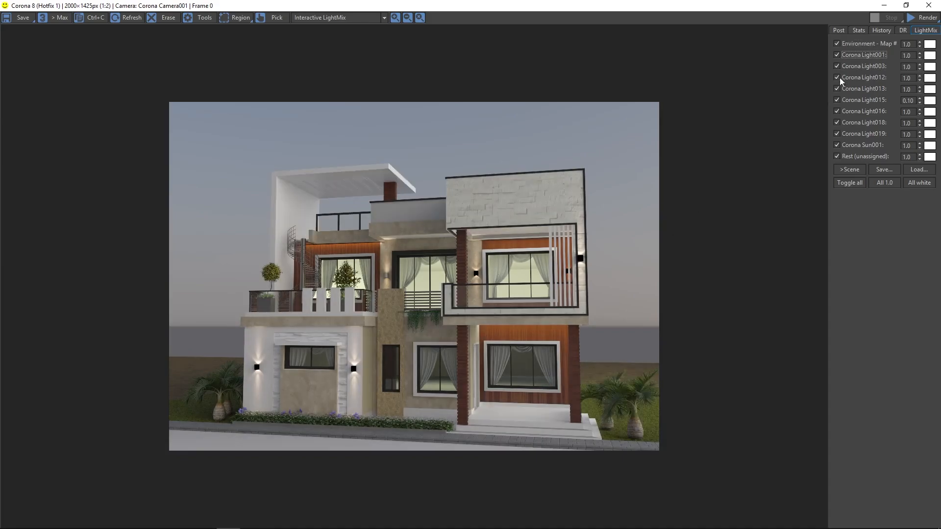
- Toggle the Environment layer off and on to compare the scene with and without sky lighting
{"action": "left_click", "coordinate": [837, 43]}
{"action": "left_click", "coordinate": [837, 43]}
{"action": "left_click", "coordinate": [838, 42]}
{"action": "left_click", "coordinate": [838, 43]}
{"action": "left_click", "coordinate": [837, 43]}
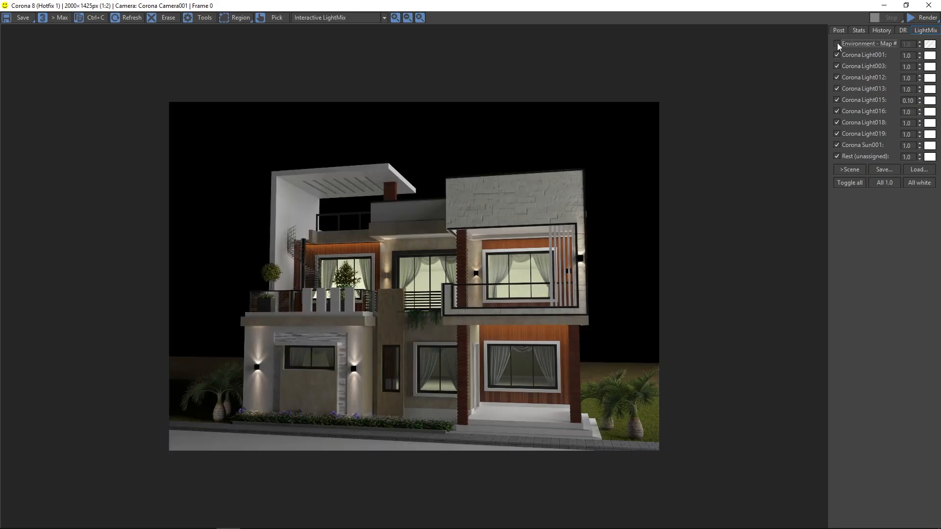
{"action": "left_click", "coordinate": [838, 43]}
{"action": "left_click", "coordinate": [837, 43]}
{"action": "left_click", "coordinate": [837, 43]}
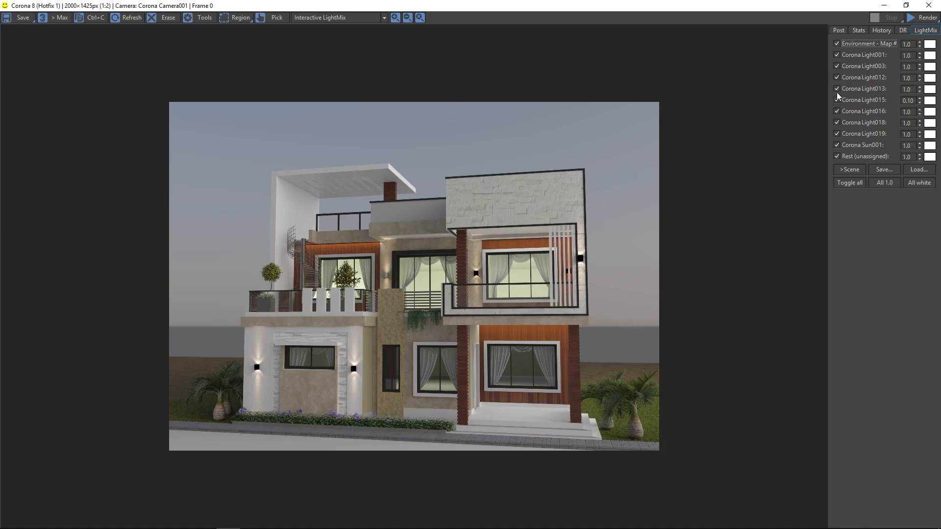
- Switch off every LightMix layer one by one, from Environment down to Rest (unassigned)
{"action": "left_click", "coordinate": [837, 44]}
{"action": "left_click", "coordinate": [837, 55]}
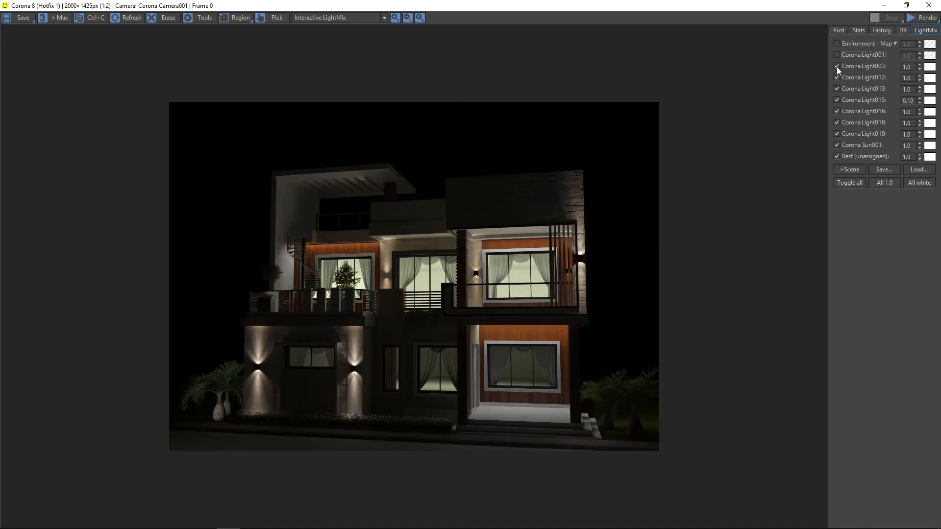
{"action": "left_click", "coordinate": [837, 66]}
{"action": "left_click", "coordinate": [837, 78]}
{"action": "left_click", "coordinate": [837, 89]}
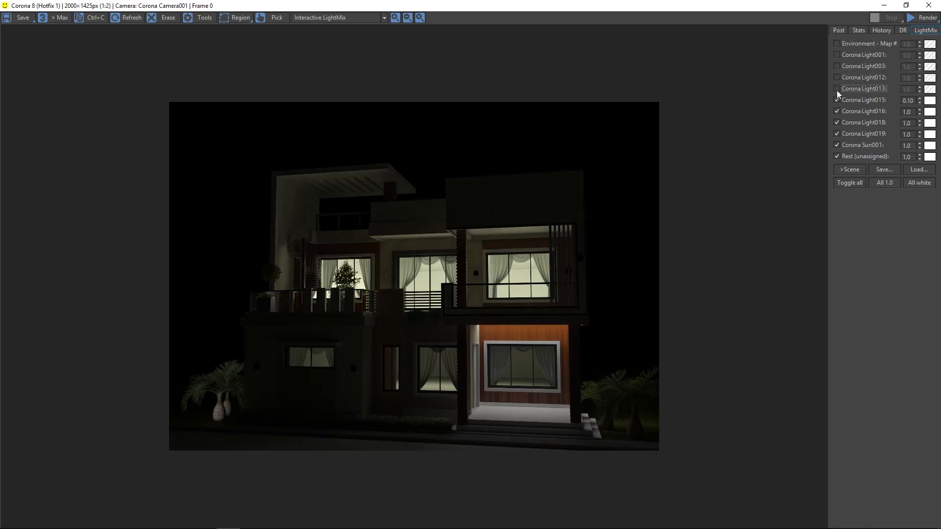
{"action": "left_click", "coordinate": [837, 100]}
{"action": "left_click", "coordinate": [837, 111]}
{"action": "left_click", "coordinate": [837, 123]}
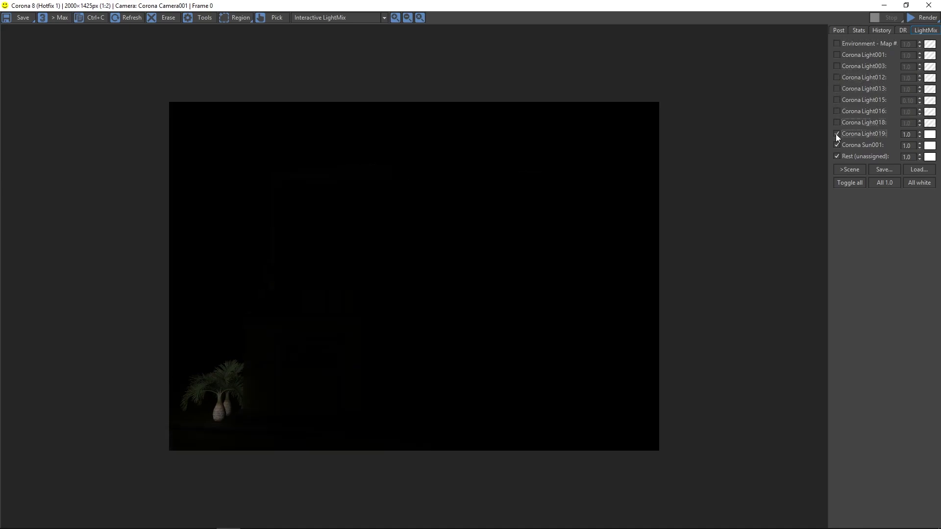
{"action": "left_click", "coordinate": [837, 134]}
{"action": "left_click", "coordinate": [837, 145]}
{"action": "left_click", "coordinate": [837, 157]}
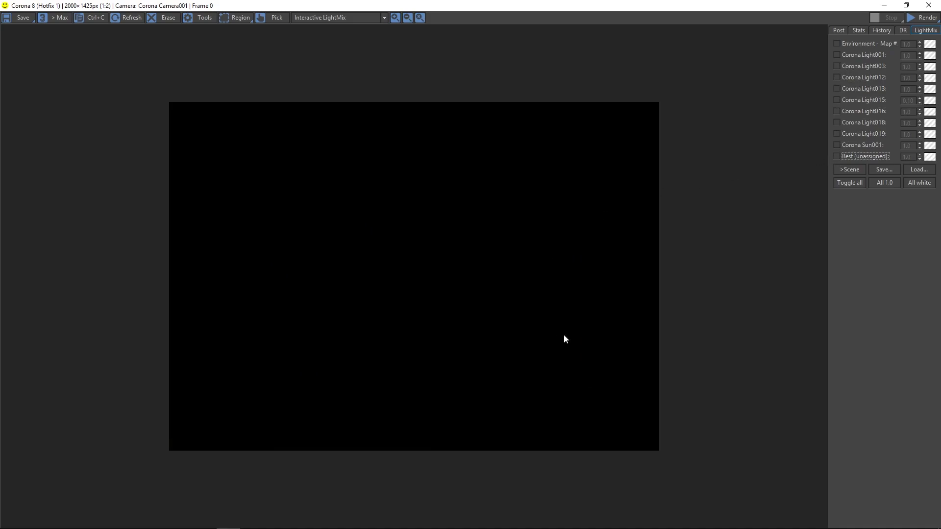
- Switch the Rest (unassigned), Corona Sun001 and Environment layers back on
{"action": "left_click", "coordinate": [842, 157]}
{"action": "left_click", "coordinate": [840, 145]}
{"action": "left_click", "coordinate": [838, 44]}
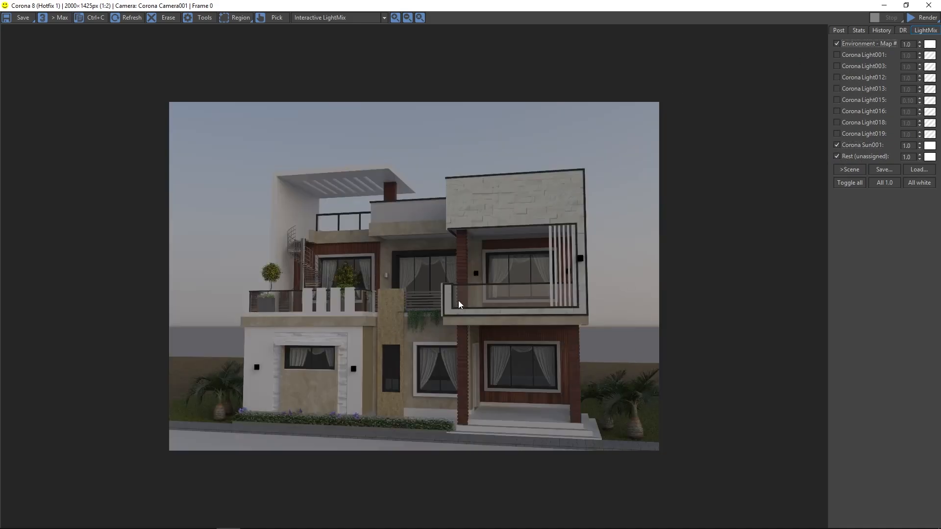
- Toggle Corona Light001 repeatedly to compare its effect over the sky lighting, and switch off both it and Environment
{"action": "left_click", "coordinate": [836, 57]}
{"action": "left_click", "coordinate": [837, 57]}
{"action": "left_click", "coordinate": [837, 58]}
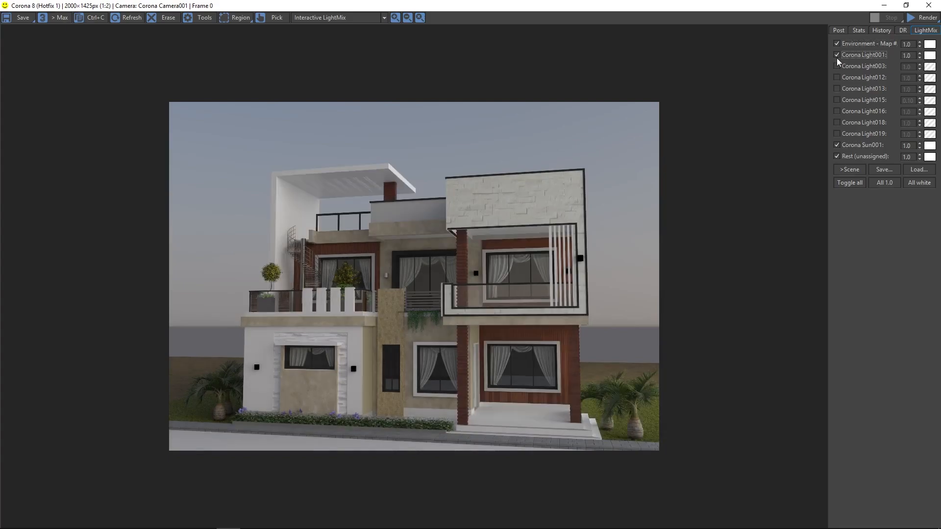
{"action": "left_click", "coordinate": [837, 58]}
{"action": "left_click", "coordinate": [837, 58]}
{"action": "left_click", "coordinate": [837, 56]}
{"action": "left_click", "coordinate": [836, 44]}
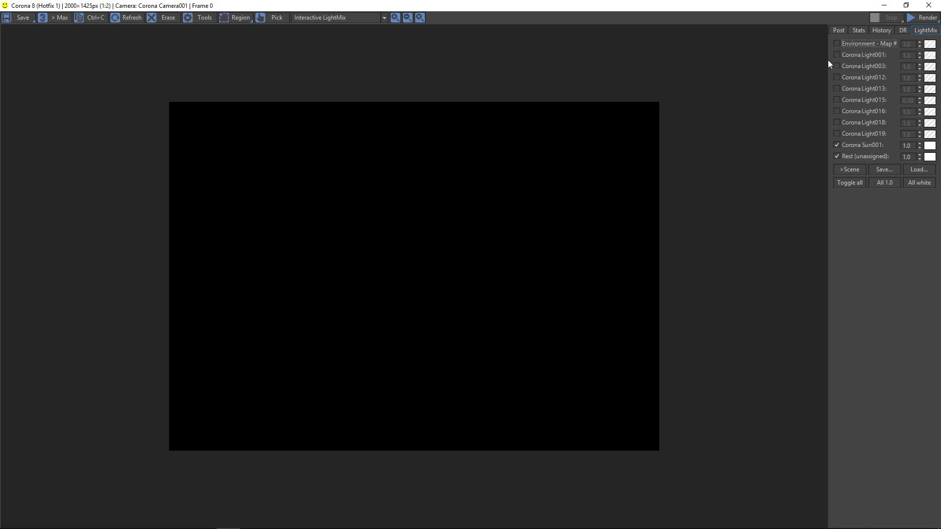
- Save the render as a Corona EXR file named "render" in the 30x50 Plan folder on the Desktop
{"action": "left_click", "coordinate": [22, 18]}
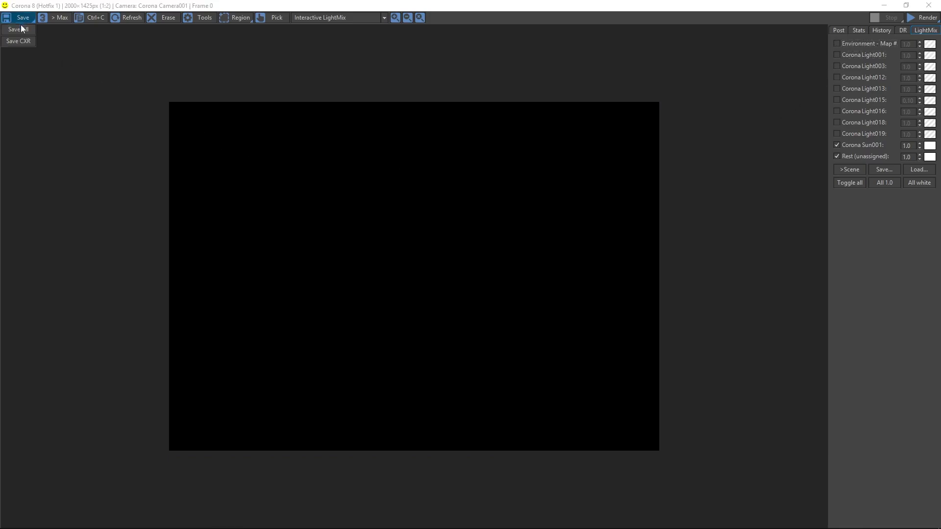
{"action": "left_click", "coordinate": [21, 42]}
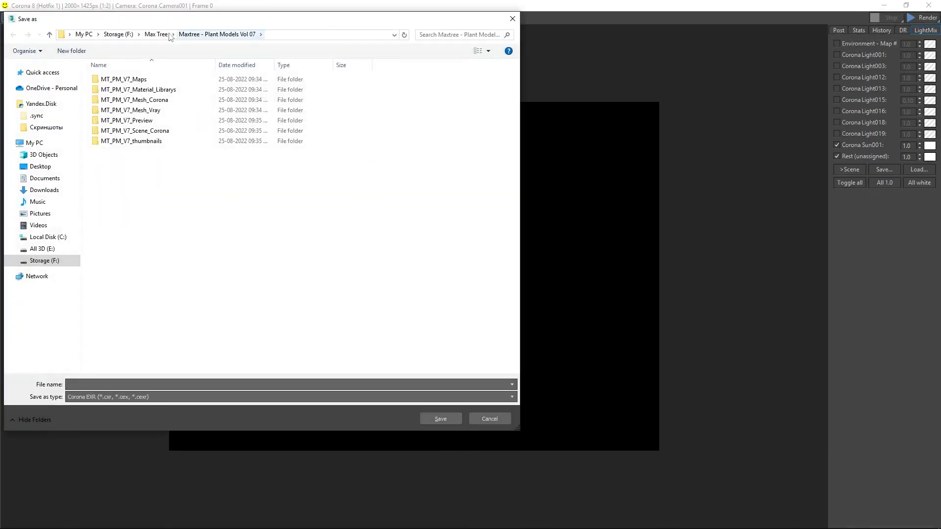
{"action": "left_click_drag", "start_coordinate": [151, 22], "coordinate": [436, 10]}
{"action": "left_click", "coordinate": [324, 130]}
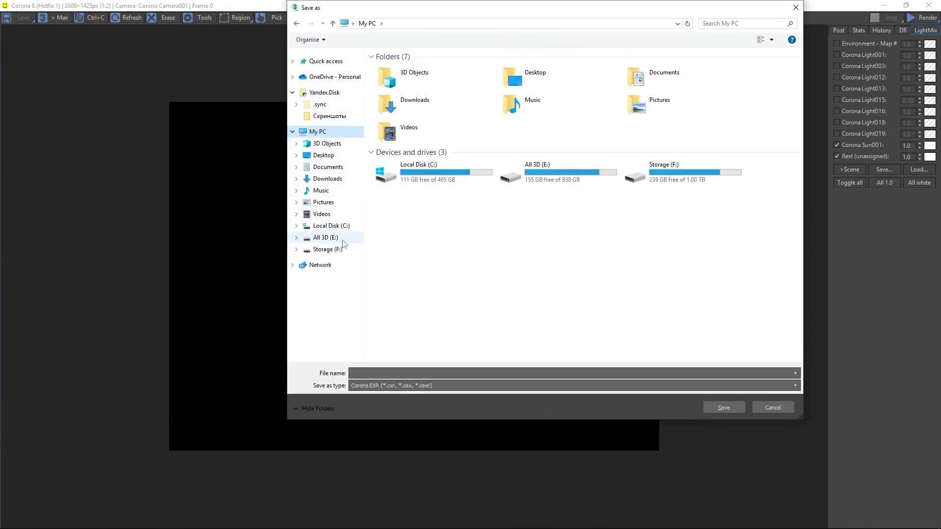
{"action": "left_click", "coordinate": [315, 157]}
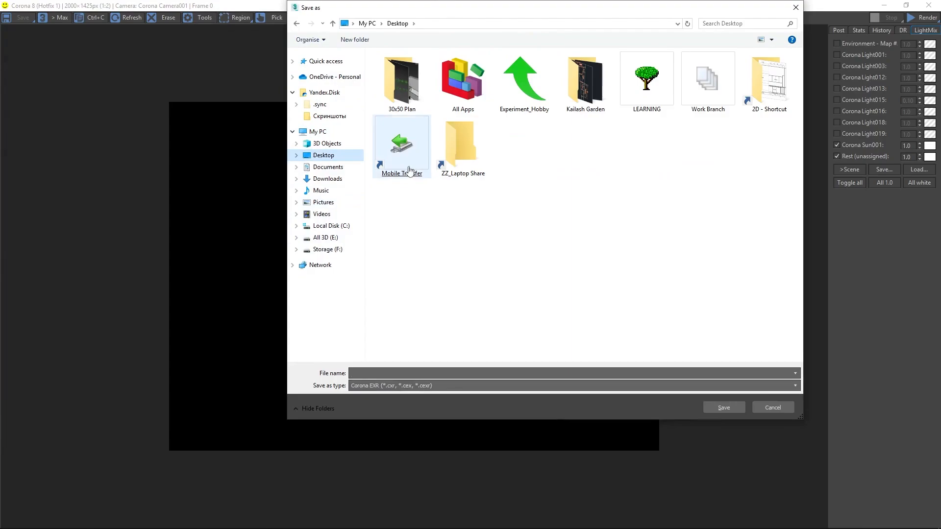
{"action": "double_click", "coordinate": [420, 95]}
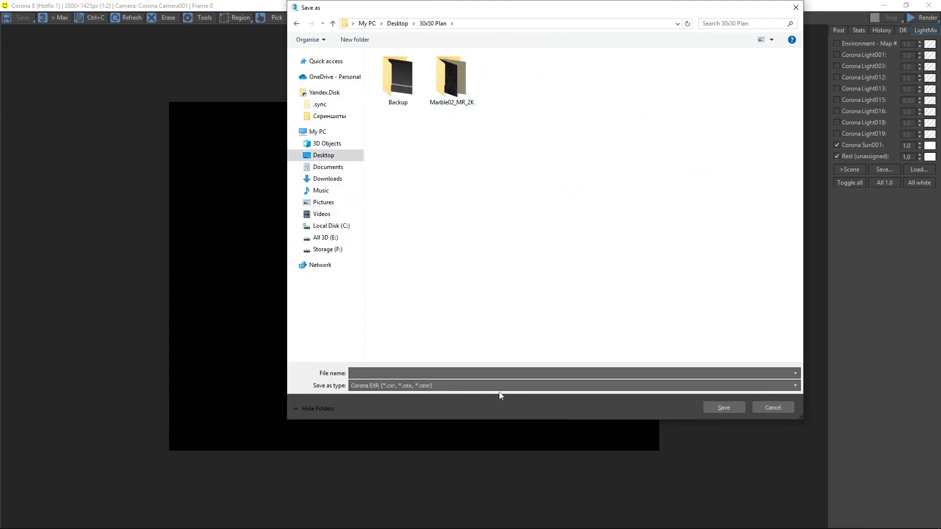
{"action": "type", "text": "render"}
{"action": "left_click", "coordinate": [734, 410]}
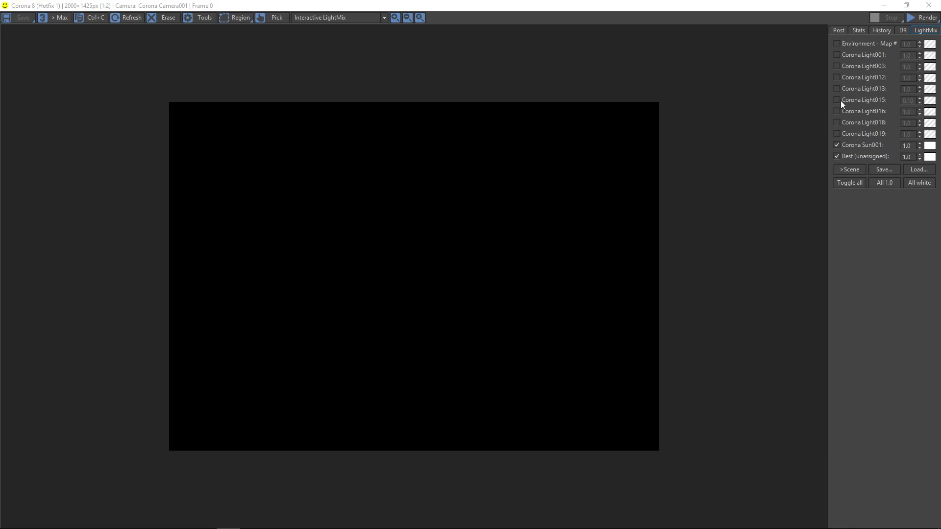
- Switch the Environment layer on and toggle Corona Sun001 off and on to check its effect
{"action": "left_click", "coordinate": [837, 44]}
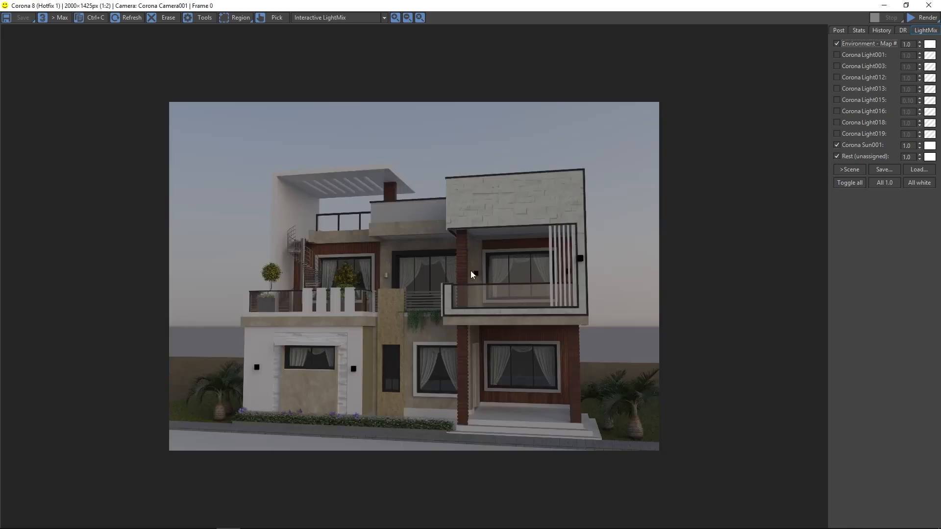
{"action": "left_click", "coordinate": [838, 145]}
{"action": "left_click", "coordinate": [837, 146]}
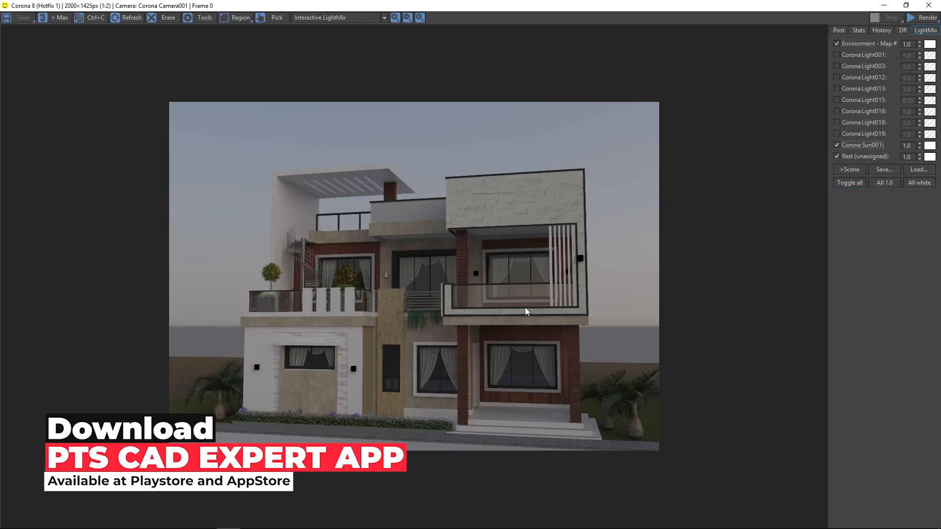
- Switch on Corona Light019 and toggle it repeatedly to compare the facade up close with and without it
{"action": "left_click", "coordinate": [837, 136]}
{"action": "scroll", "coordinate": [248, 414], "scroll_direction": "up", "scroll_amount": 1}
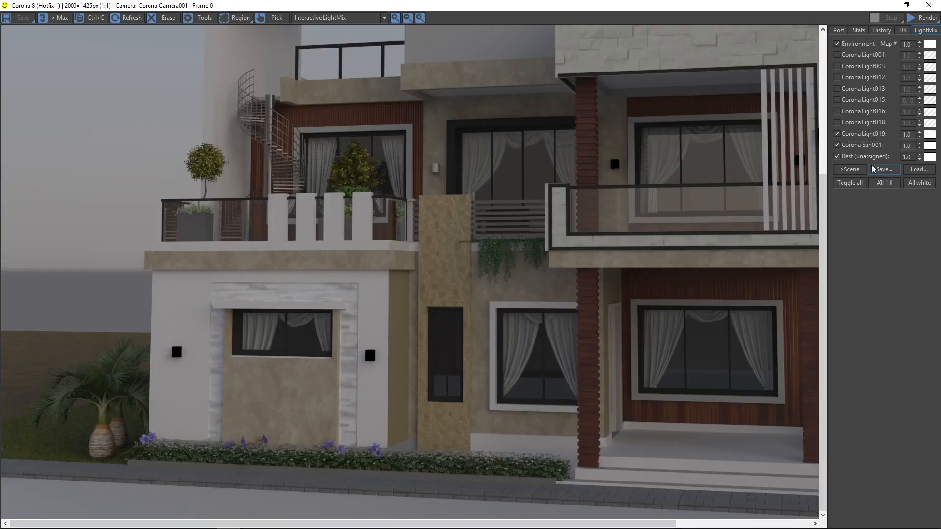
{"action": "left_click", "coordinate": [837, 135]}
{"action": "left_click", "coordinate": [838, 135]}
{"action": "left_click", "coordinate": [837, 135]}
{"action": "left_click", "coordinate": [838, 135]}
{"action": "scroll", "coordinate": [581, 265], "scroll_direction": "down", "scroll_amount": 1}
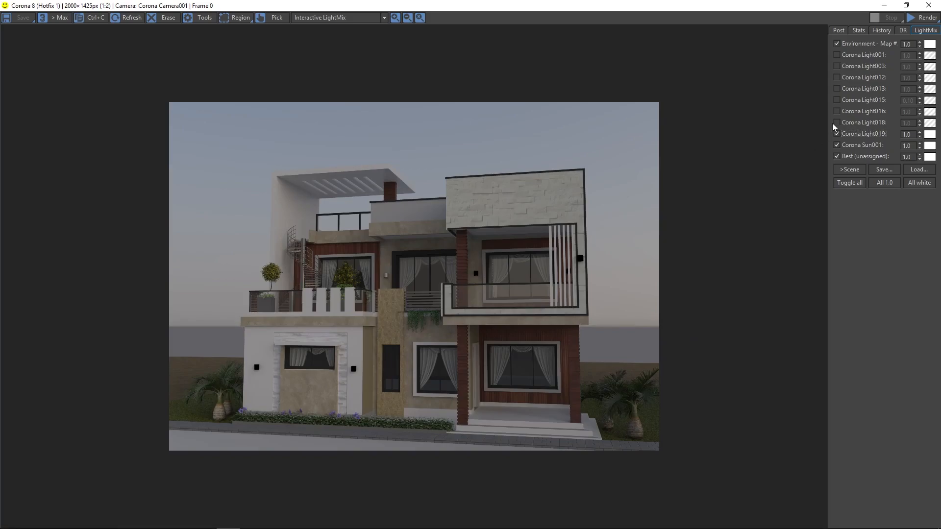
- Switch on Corona Light018 for the ground-floor porch and raise its intensity to 1.971
{"action": "left_click", "coordinate": [837, 122]}
{"action": "left_click", "coordinate": [838, 122]}
{"action": "left_click", "coordinate": [837, 123]}
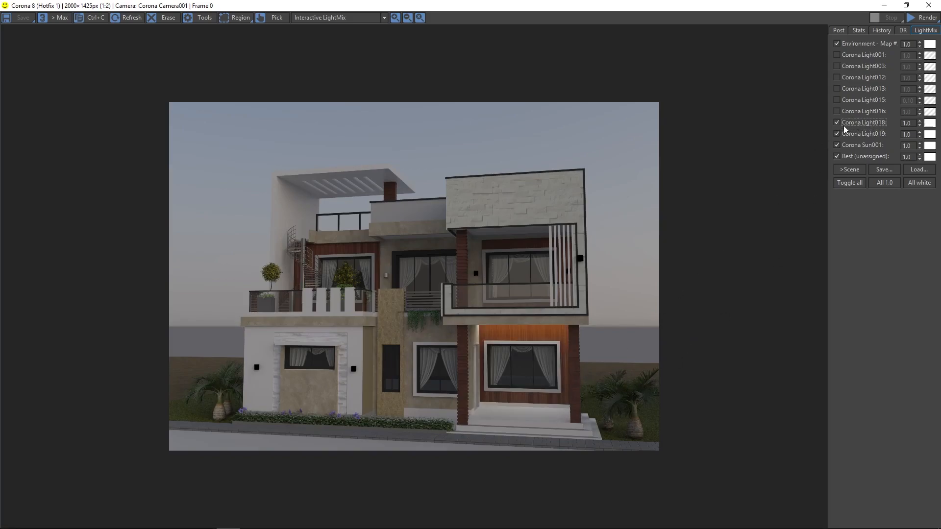
{"action": "left_click_drag", "start_coordinate": [921, 125], "coordinate": [921, 67]}
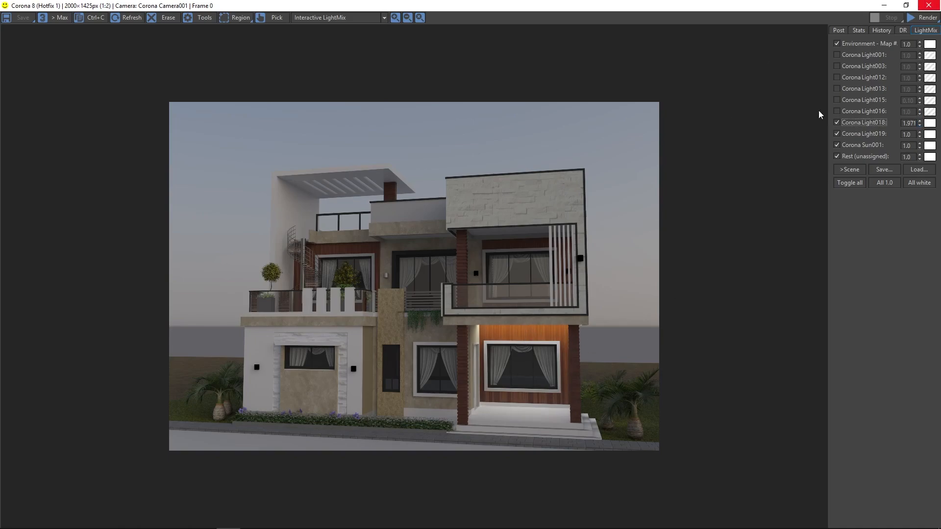
- Switch on Corona Light016, compare the upper-floor windows with and without it, and lower its intensity to 0.256
{"action": "left_click", "coordinate": [838, 113]}
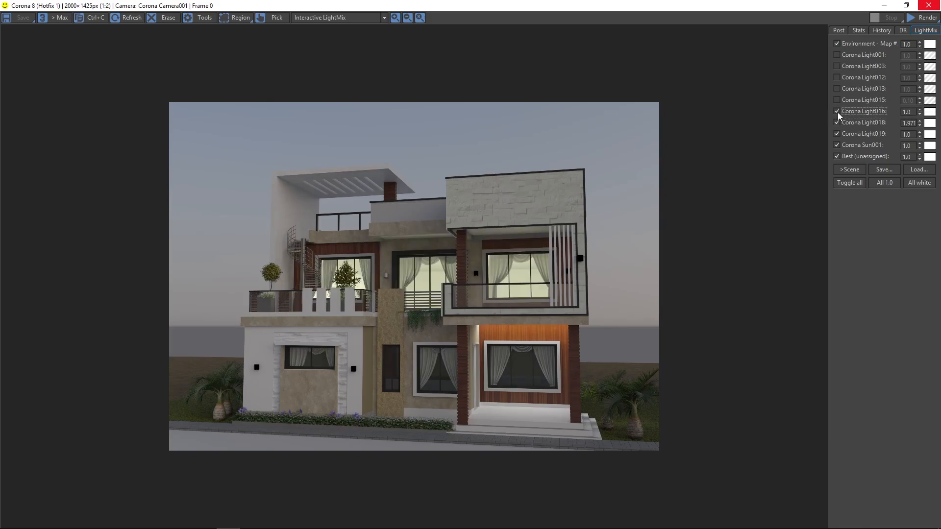
{"action": "left_click", "coordinate": [838, 113]}
{"action": "left_click", "coordinate": [837, 113]}
{"action": "left_click", "coordinate": [837, 112]}
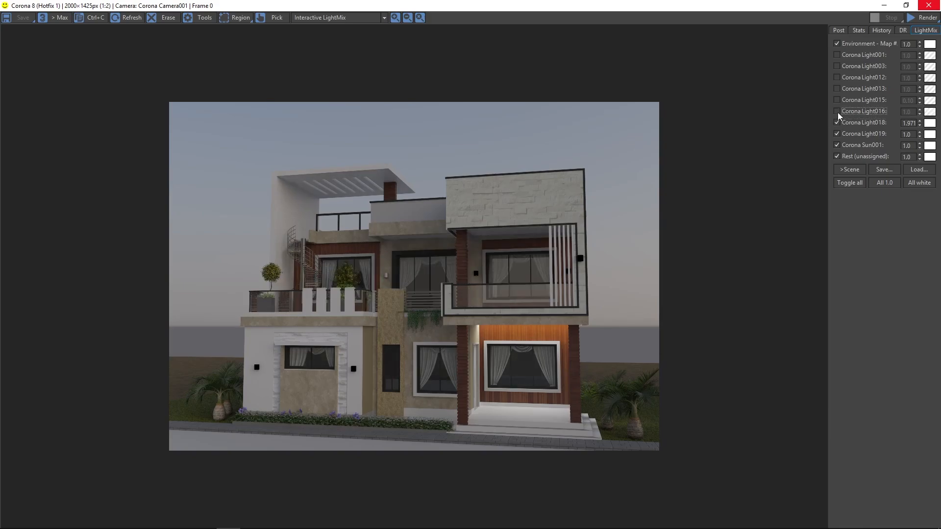
{"action": "left_click", "coordinate": [837, 112]}
{"action": "scroll", "coordinate": [508, 276], "scroll_direction": "up", "scroll_amount": 2}
{"action": "scroll", "coordinate": [508, 275], "scroll_direction": "down", "scroll_amount": 2}
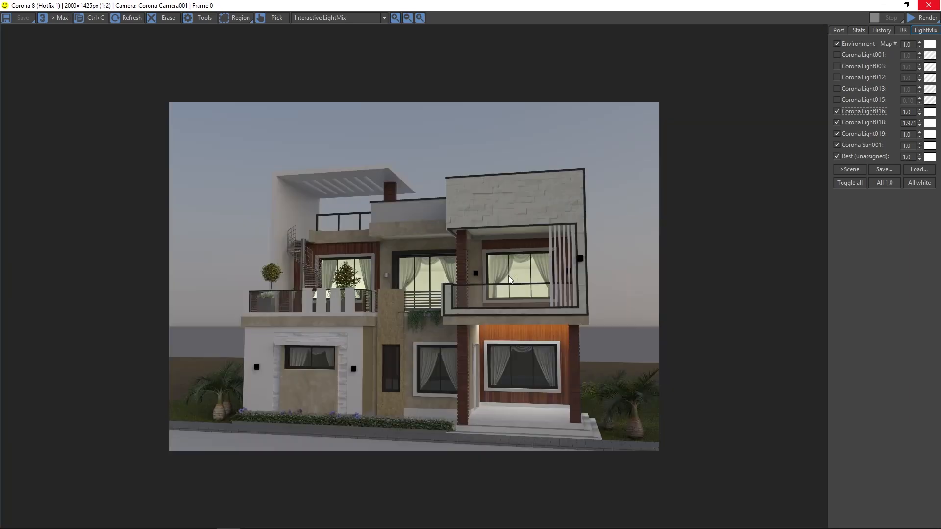
{"action": "left_click", "coordinate": [837, 112]}
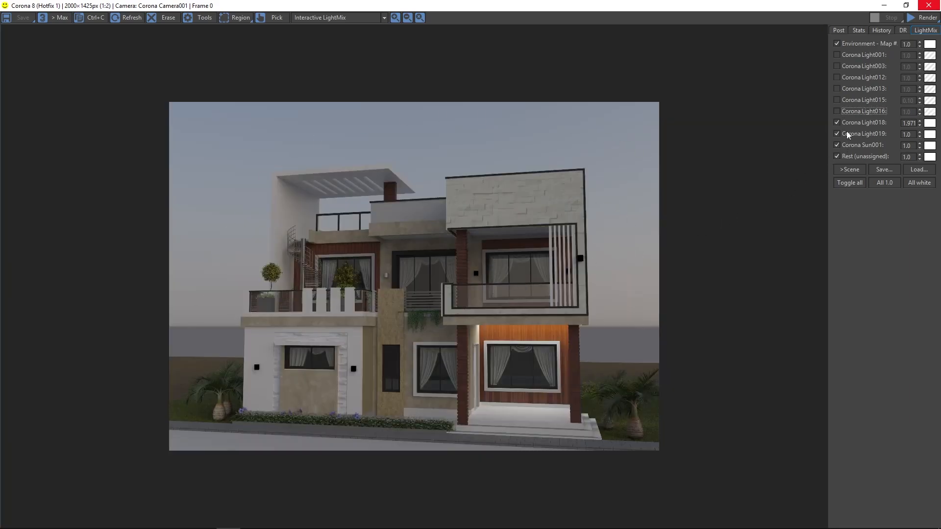
{"action": "left_click", "coordinate": [838, 112]}
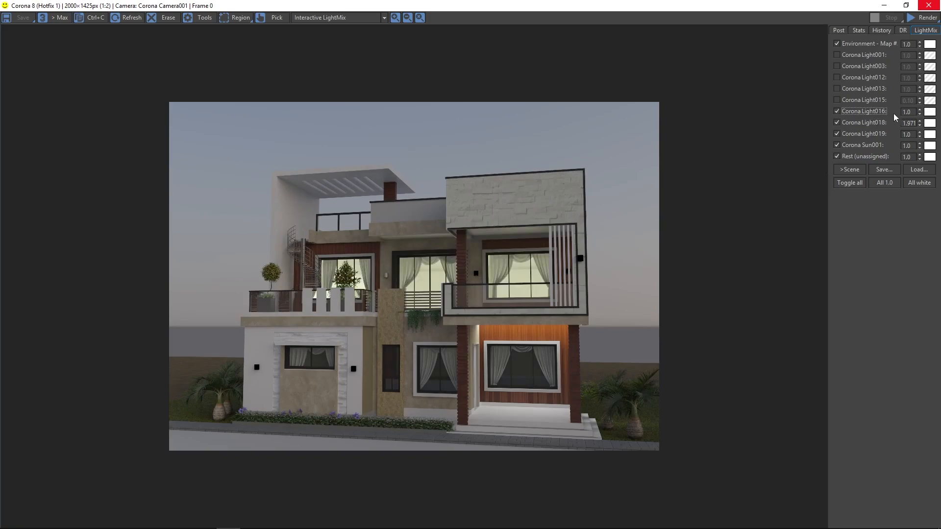
{"action": "left_click_drag", "start_coordinate": [919, 112], "coordinate": [917, 203]}
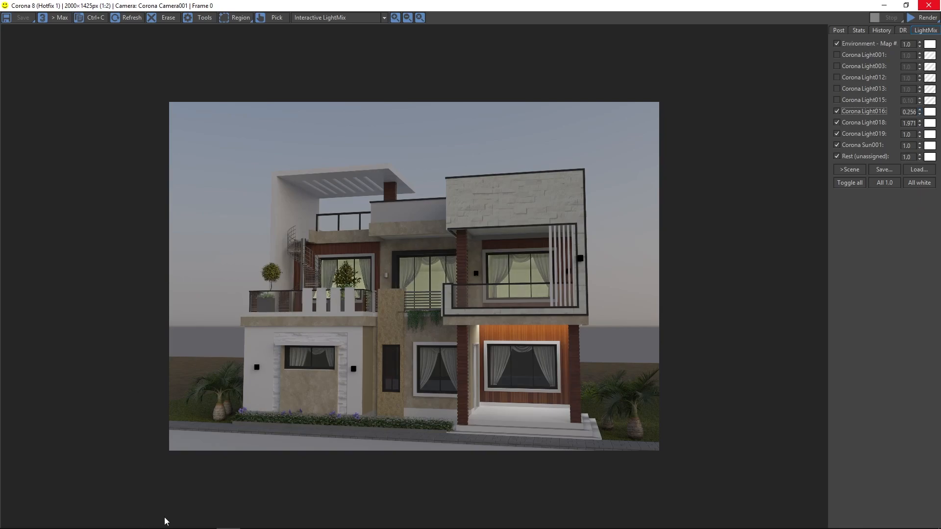
- Open the reference image board over the render, move it aside and enlarge the makeMyhouse exterior image
{"action": "key", "text": "super"}
{"action": "left_click", "coordinate": [133, 521]}
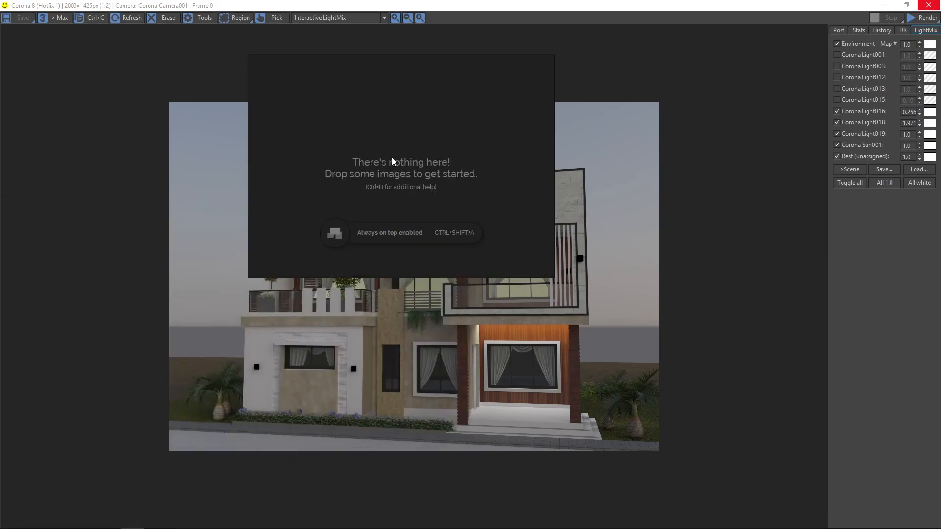
{"action": "key", "text": "ctrl+v"}
{"action": "scroll", "coordinate": [456, 137], "scroll_direction": "up", "scroll_amount": 2}
{"action": "scroll", "coordinate": [421, 212], "scroll_direction": "up", "scroll_amount": 4}
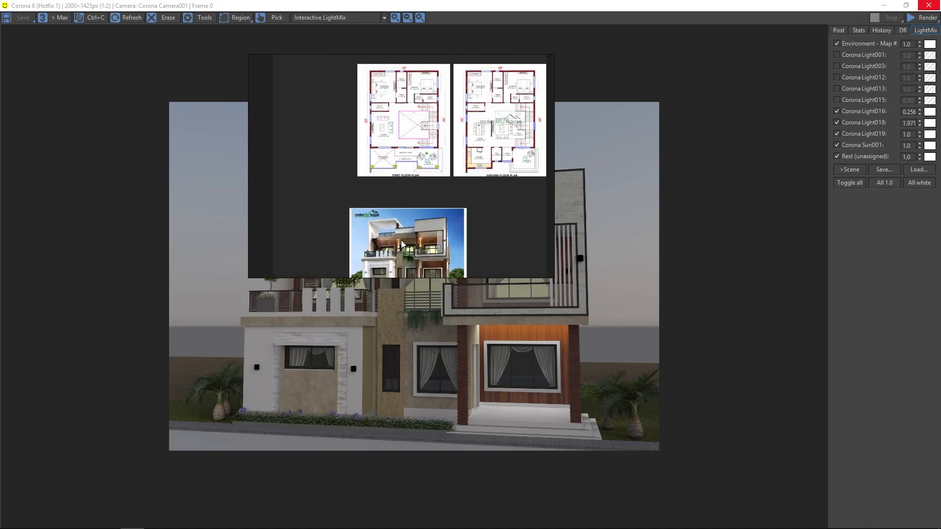
{"action": "left_click_drag", "start_coordinate": [432, 243], "coordinate": [167, 140]}
{"action": "scroll", "coordinate": [437, 120], "scroll_direction": "up", "scroll_amount": 5}
{"action": "scroll", "coordinate": [216, 188], "scroll_direction": "down", "scroll_amount": 3}
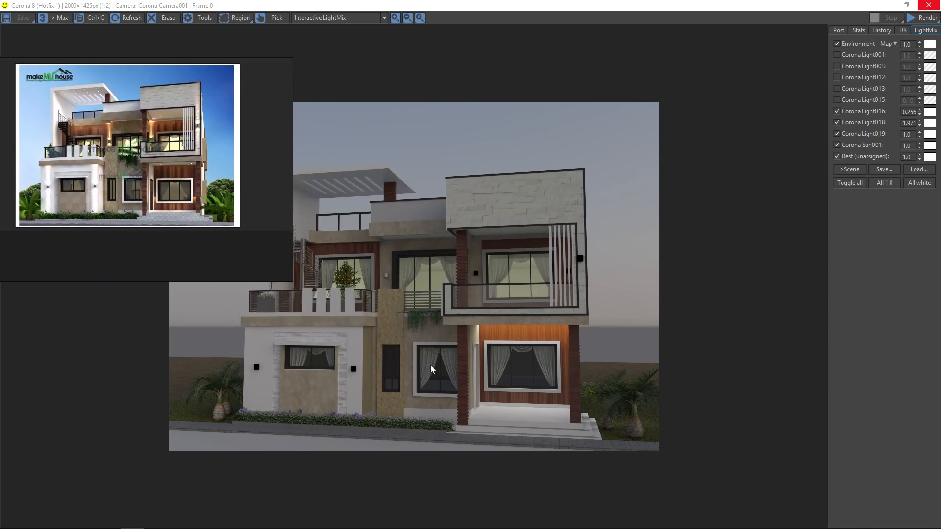
- Reset the Corona Light016 intensity to 1.0 and reduce it to 0.50
{"action": "right_click", "coordinate": [919, 113]}
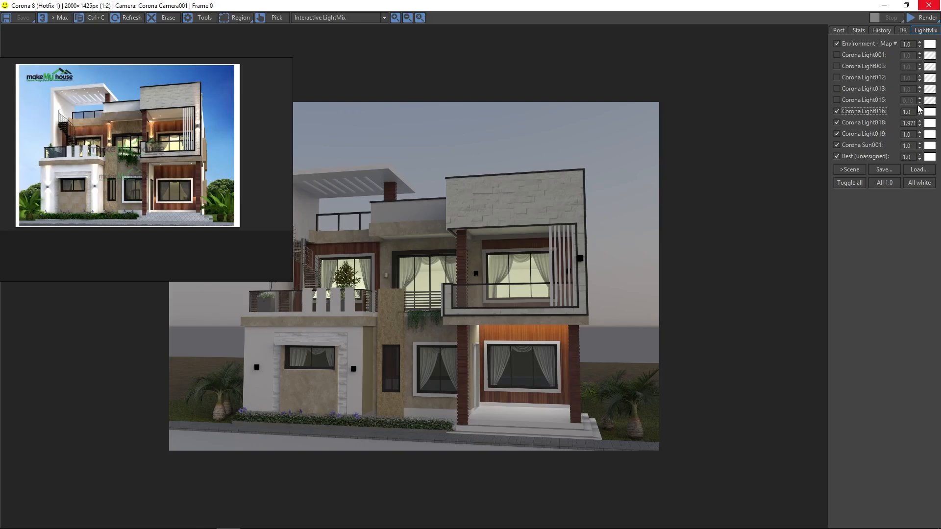
{"action": "left_click_drag", "start_coordinate": [921, 112], "coordinate": [923, 148]}
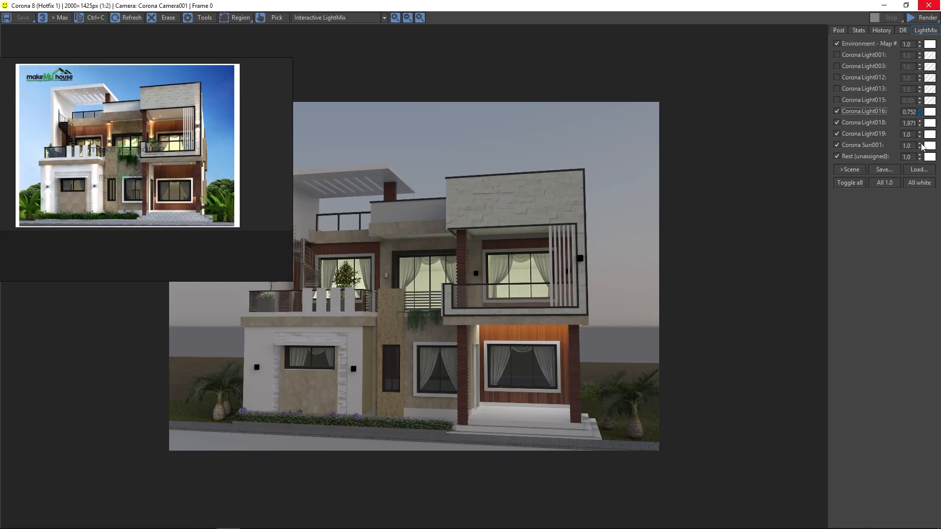
{"action": "left_click_drag", "start_coordinate": [923, 181], "coordinate": [925, 162]}
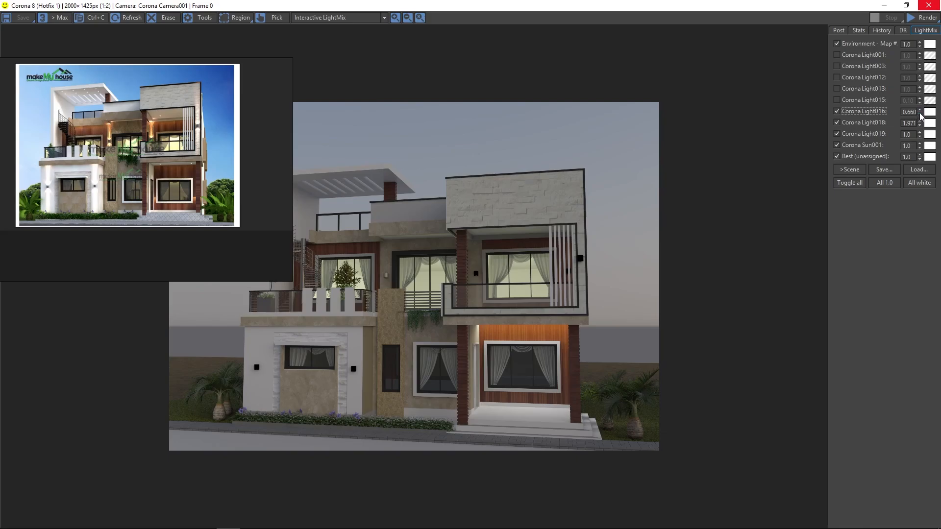
{"action": "left_click_drag", "start_coordinate": [920, 112], "coordinate": [922, 138]}
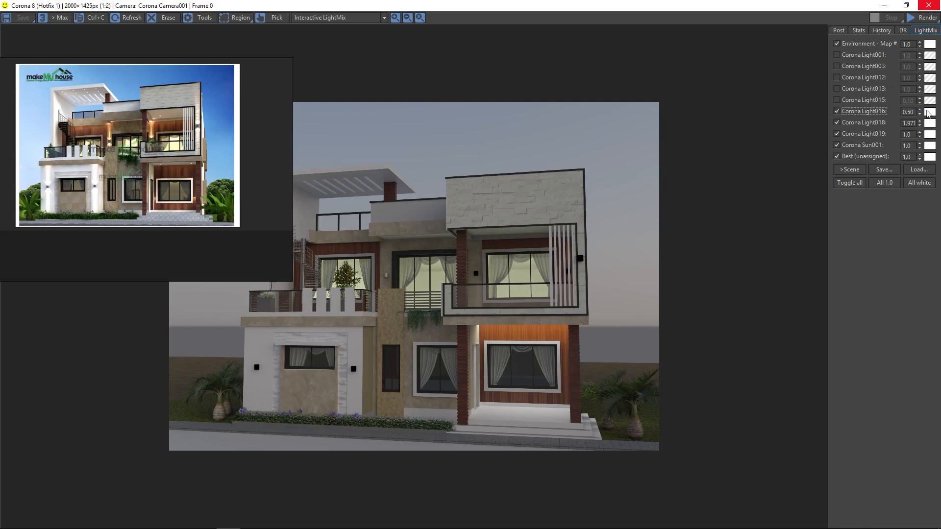
- Tint Corona Light016 with the warm peach colour FFCFA2 and set its intensity to 0.504
{"action": "left_click", "coordinate": [930, 113]}
{"action": "left_click_drag", "start_coordinate": [225, 10], "coordinate": [779, 206]}
{"action": "left_click", "coordinate": [844, 291]}
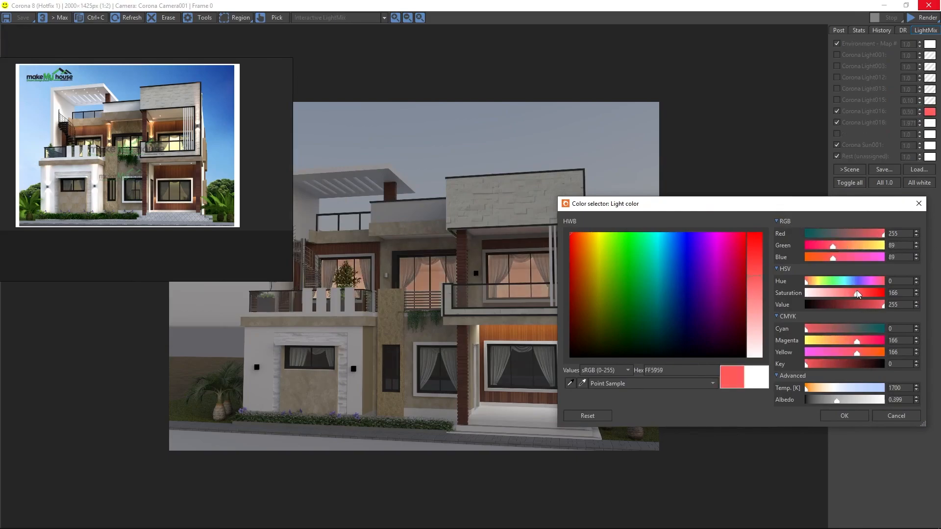
{"action": "left_click_drag", "start_coordinate": [844, 291], "coordinate": [810, 284]}
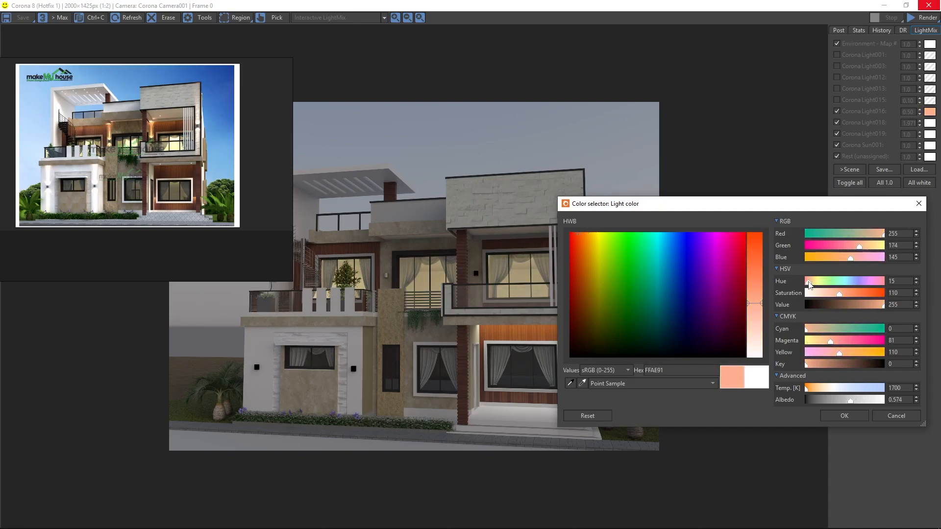
{"action": "left_click_drag", "start_coordinate": [831, 344], "coordinate": [849, 352]}
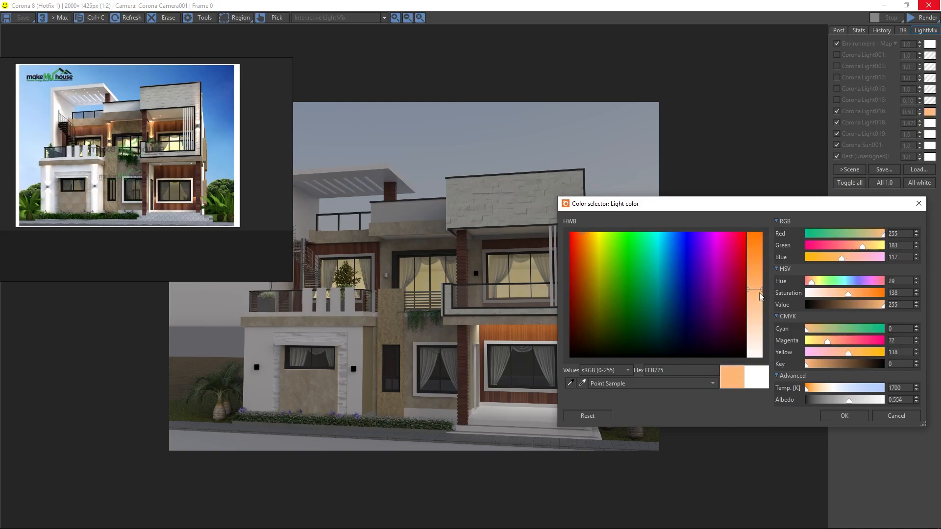
{"action": "left_click_drag", "start_coordinate": [760, 294], "coordinate": [759, 316]}
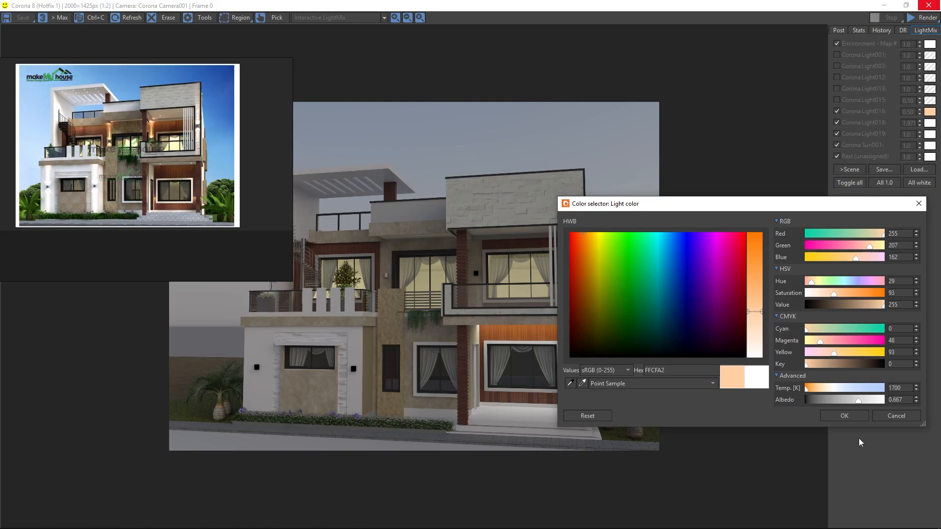
{"action": "left_click", "coordinate": [845, 416]}
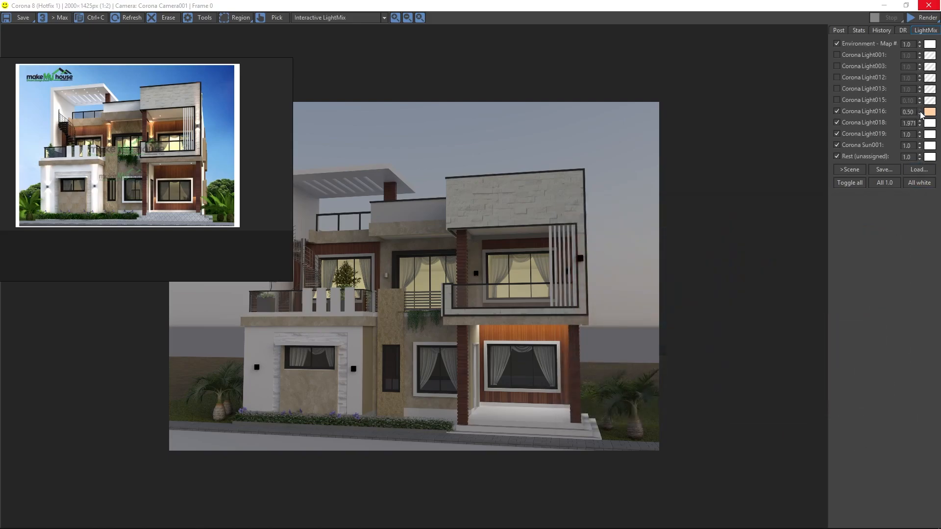
{"action": "left_click", "coordinate": [920, 114]}
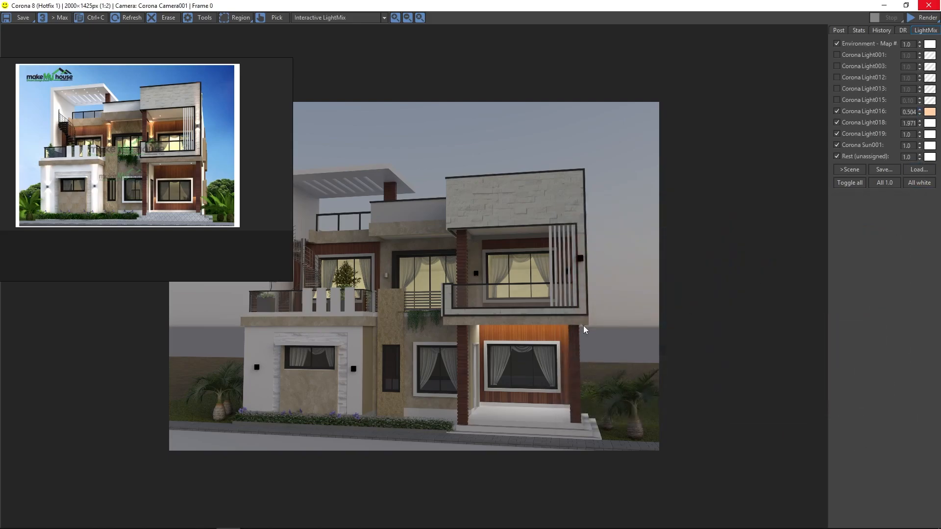
- Switch on Corona Light015, compare the ground-floor windows with and without it, and lower its intensity to 0.012
{"action": "scroll", "coordinate": [583, 326], "scroll_direction": "down", "scroll_amount": 1}
{"action": "scroll", "coordinate": [447, 323], "scroll_direction": "up", "scroll_amount": 1}
{"action": "left_click", "coordinate": [837, 100]}
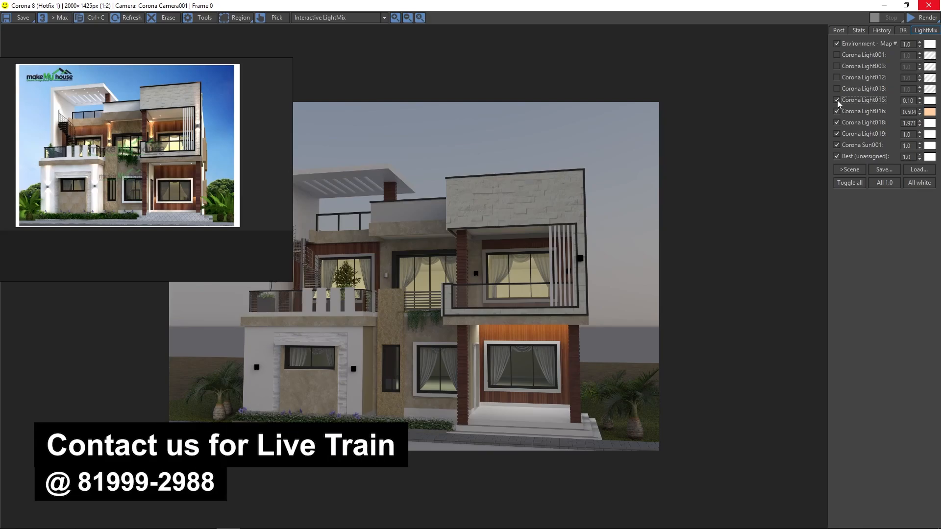
{"action": "left_click", "coordinate": [838, 100]}
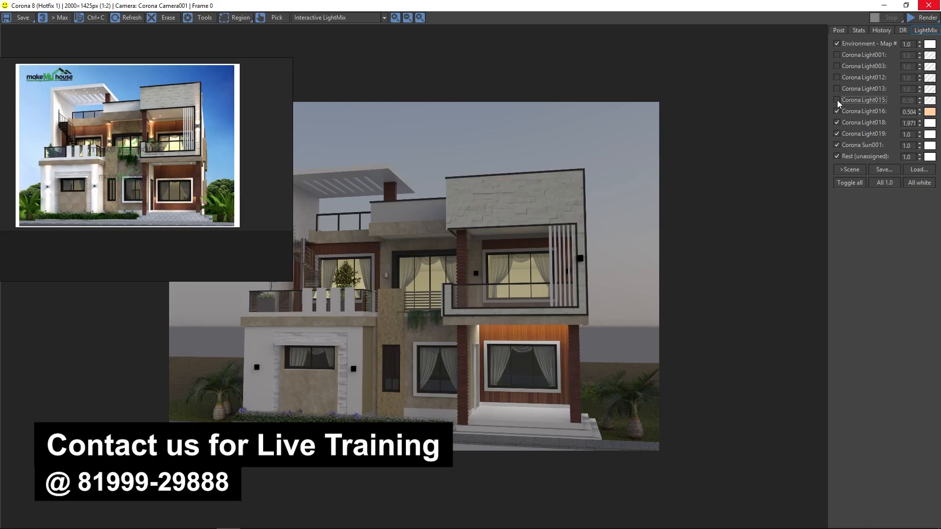
{"action": "left_click", "coordinate": [837, 100]}
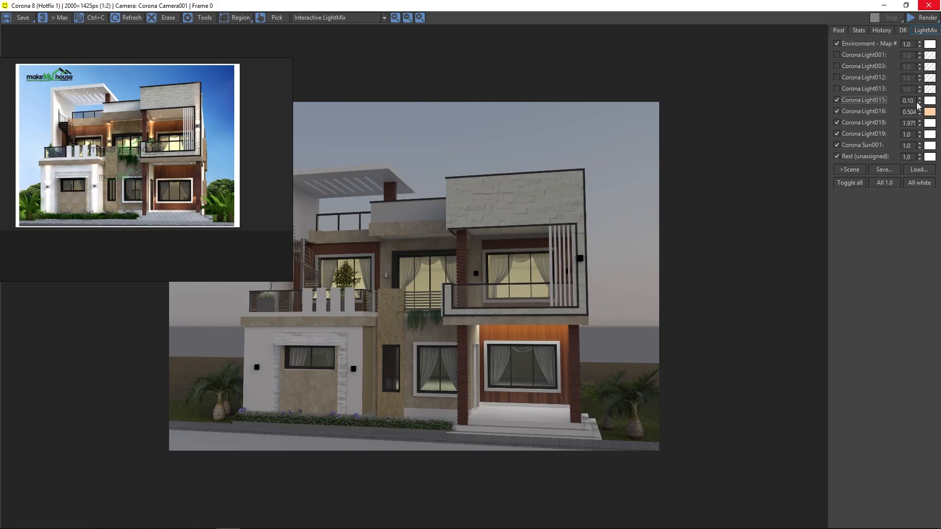
{"action": "left_click_drag", "start_coordinate": [920, 102], "coordinate": [921, 115]}
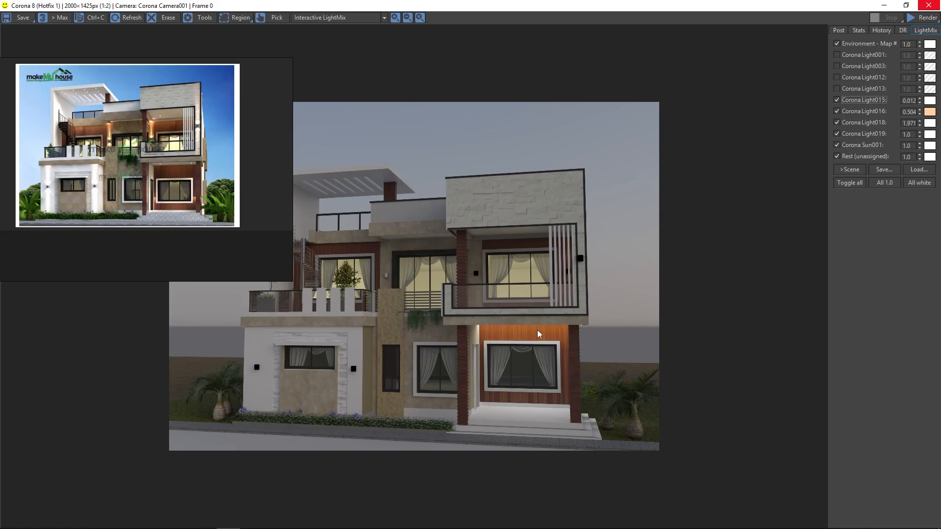
- Switch on Corona Light013 for the wall lamp beside the middle upper-floor window and set its intensity to 1.511
{"action": "left_click", "coordinate": [837, 87]}
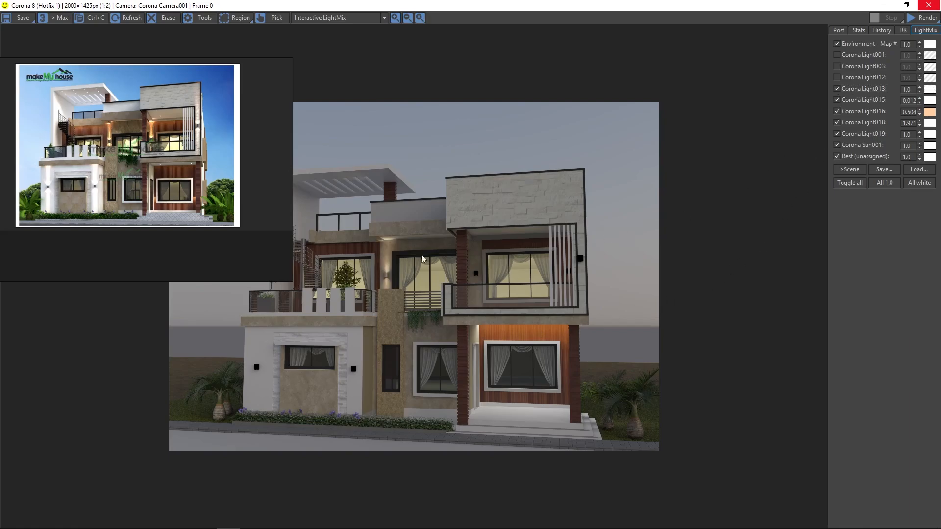
{"action": "scroll", "coordinate": [385, 254], "scroll_direction": "up", "scroll_amount": 2}
{"action": "scroll", "coordinate": [385, 253], "scroll_direction": "down", "scroll_amount": 1}
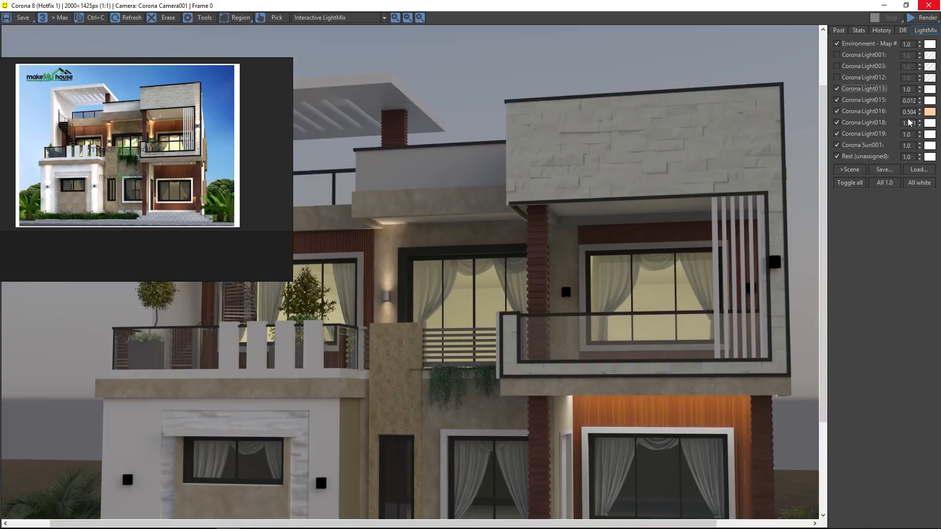
{"action": "left_click_drag", "start_coordinate": [921, 91], "coordinate": [923, 51]}
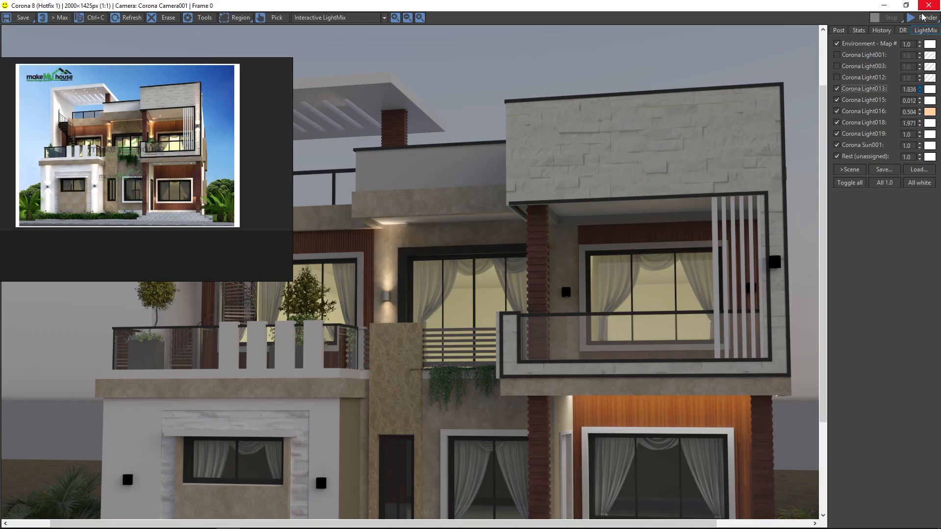
{"action": "left_click_drag", "start_coordinate": [923, 17], "coordinate": [925, 38]}
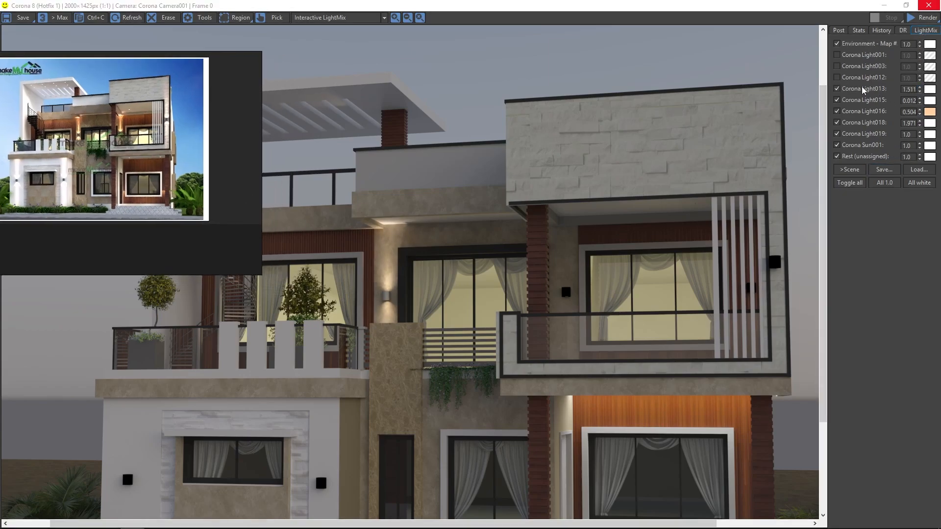
- Switch on Corona Light012 and compare the upper-floor wood panels with and without it against the reference image
{"action": "left_click", "coordinate": [845, 78]}
{"action": "left_click", "coordinate": [844, 78]}
{"action": "left_click", "coordinate": [844, 78]}
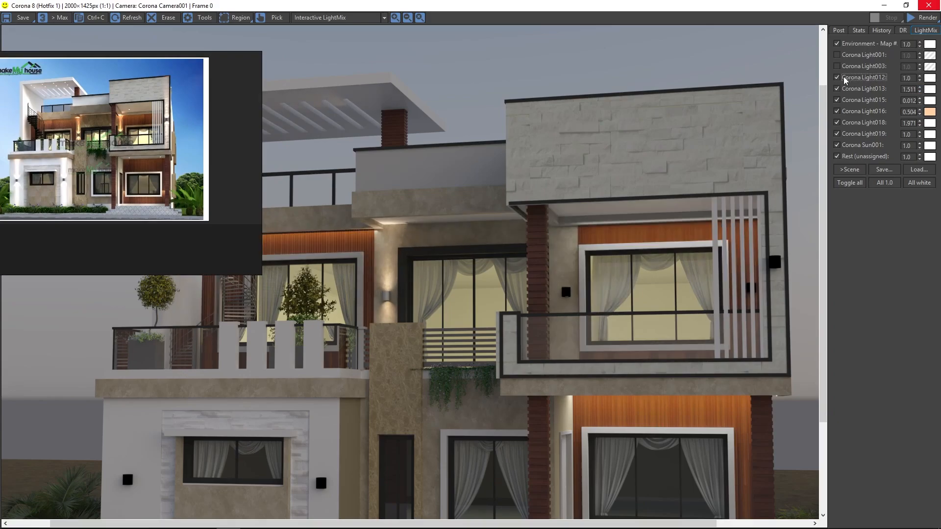
{"action": "left_click", "coordinate": [844, 78]}
{"action": "left_click", "coordinate": [845, 78]}
{"action": "left_click", "coordinate": [844, 78]}
{"action": "left_click", "coordinate": [844, 78]}
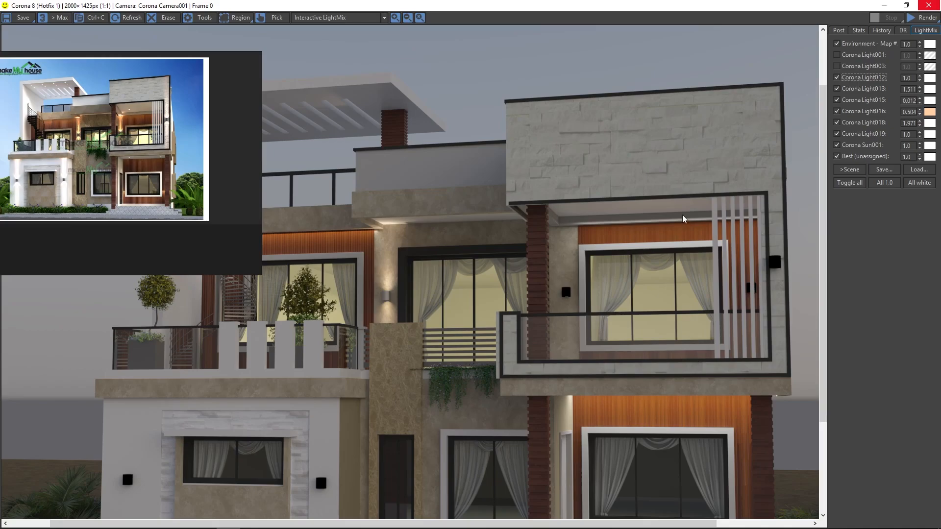
{"action": "left_click", "coordinate": [839, 78]}
{"action": "left_click", "coordinate": [838, 78]}
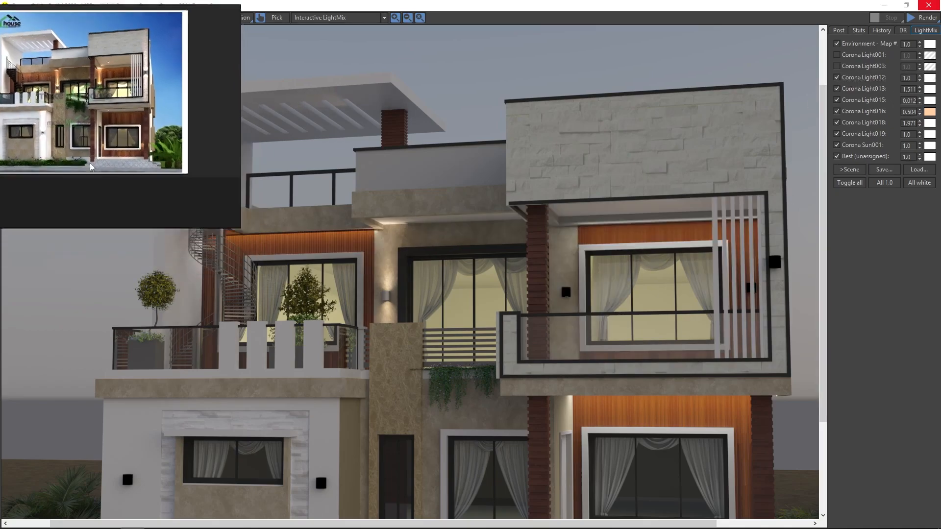
{"action": "left_click", "coordinate": [838, 78]}
{"action": "left_click", "coordinate": [838, 78]}
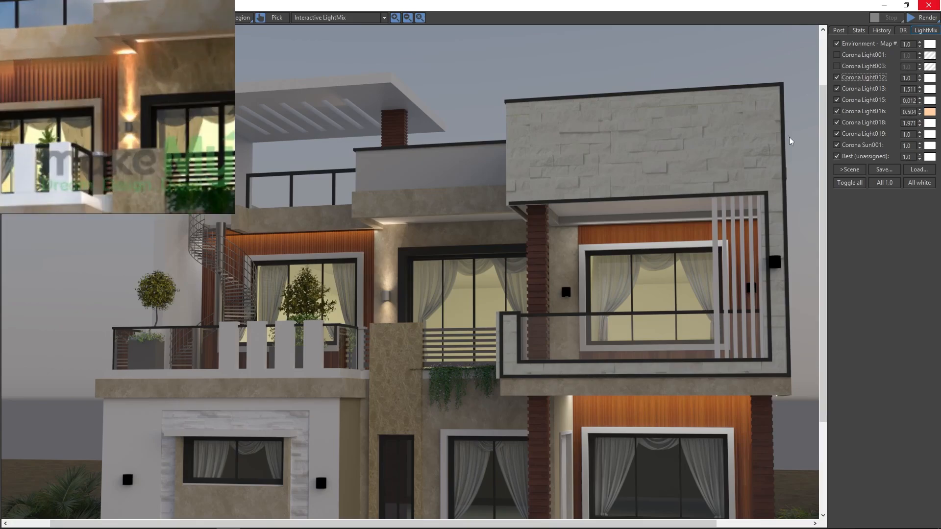
{"action": "left_click", "coordinate": [837, 77]}
{"action": "left_click", "coordinate": [837, 78]}
{"action": "left_click", "coordinate": [837, 78]}
{"action": "left_click", "coordinate": [837, 78]}
- Switch on Corona Light003, compare the black wall lamps with and without it, and raise its intensity to 1.201
{"action": "left_click", "coordinate": [837, 67]}
{"action": "left_click", "coordinate": [837, 66]}
{"action": "left_click", "coordinate": [837, 66]}
{"action": "left_click", "coordinate": [837, 66]}
{"action": "left_click", "coordinate": [838, 67]}
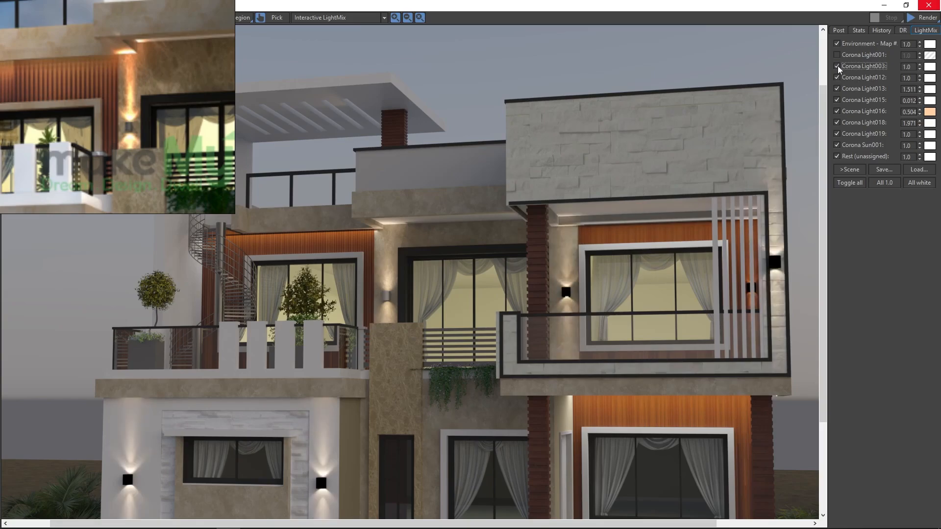
{"action": "left_click", "coordinate": [837, 66]}
{"action": "left_click", "coordinate": [837, 66]}
{"action": "left_click", "coordinate": [837, 66]}
{"action": "left_click", "coordinate": [837, 66]}
{"action": "left_click", "coordinate": [838, 66]}
{"action": "left_click", "coordinate": [838, 66]}
{"action": "left_click", "coordinate": [838, 66]}
{"action": "left_click", "coordinate": [838, 66]}
{"action": "left_click", "coordinate": [837, 66]}
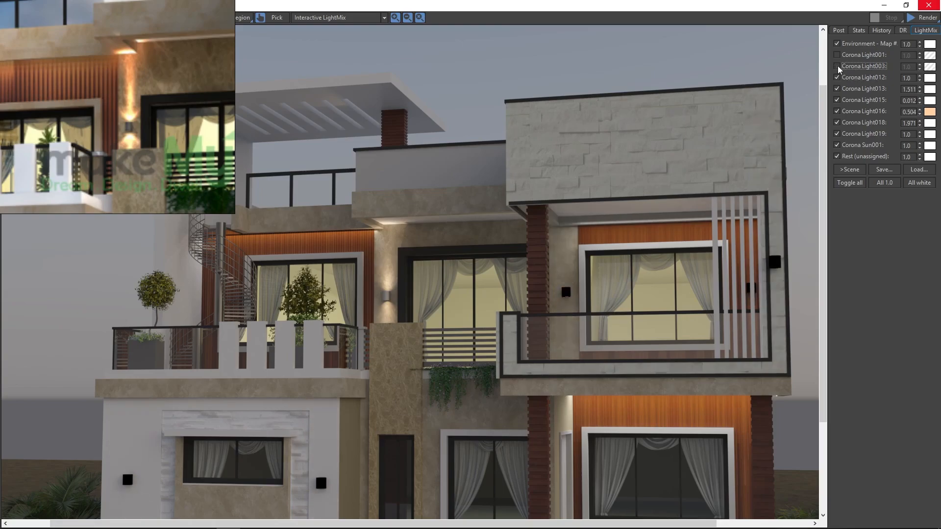
{"action": "left_click", "coordinate": [838, 66]}
{"action": "left_click", "coordinate": [838, 66]}
{"action": "left_click", "coordinate": [837, 66]}
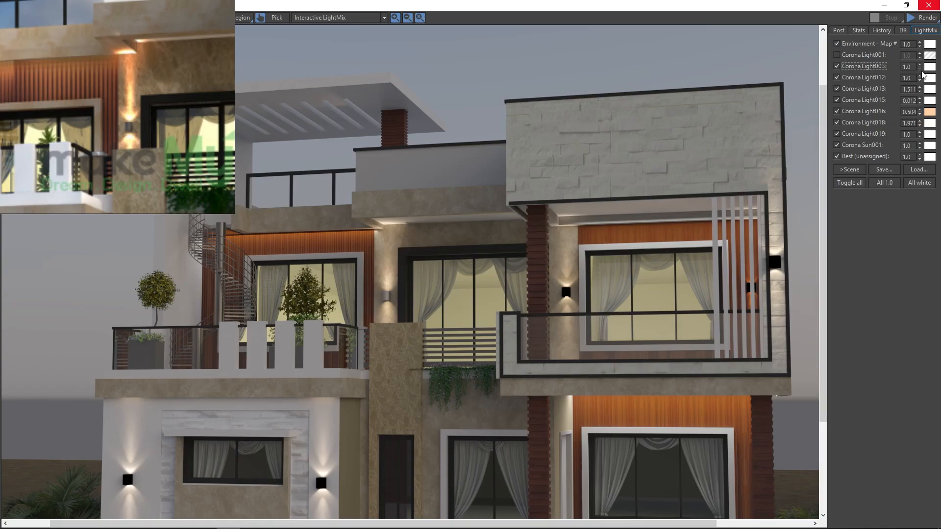
{"action": "mouse_move", "coordinate": [920, 67]}
{"action": "left_mouse_down"}
{"action": "mouse_move", "coordinate": [921, 152]}
{"action": "mouse_move", "coordinate": [919, 50]}
{"action": "left_mouse_up"}
- Switch on Corona Light001 and compare the whole facade with and without it
{"action": "scroll", "coordinate": [459, 256], "scroll_direction": "down", "scroll_amount": 3}
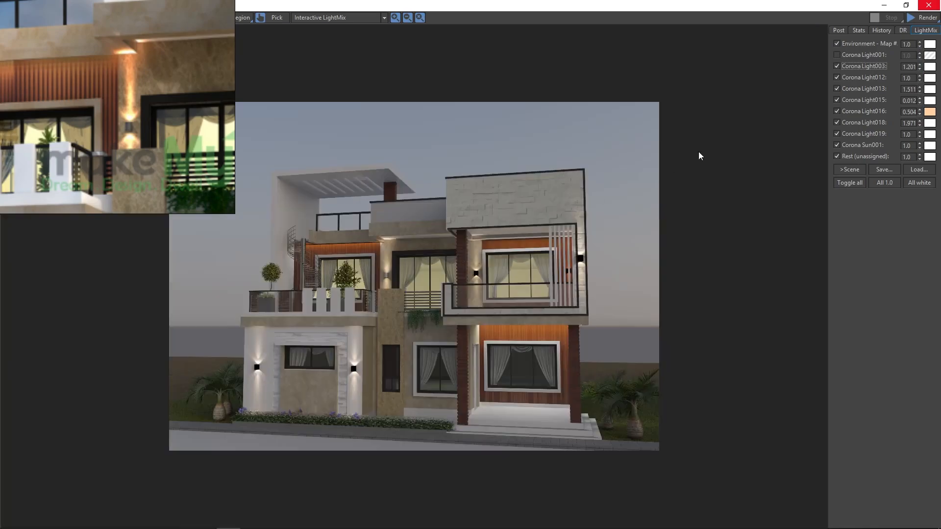
{"action": "left_click", "coordinate": [836, 55]}
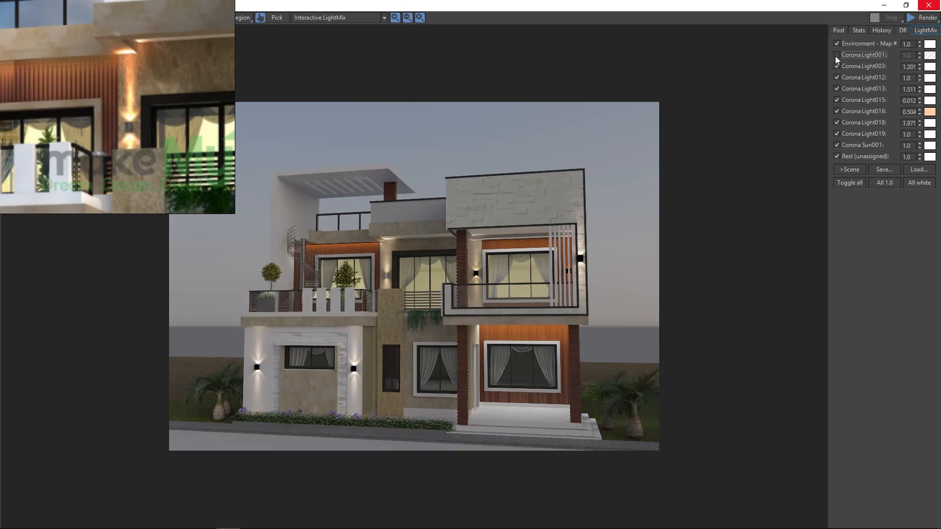
{"action": "left_click", "coordinate": [836, 56]}
{"action": "left_click", "coordinate": [836, 56]}
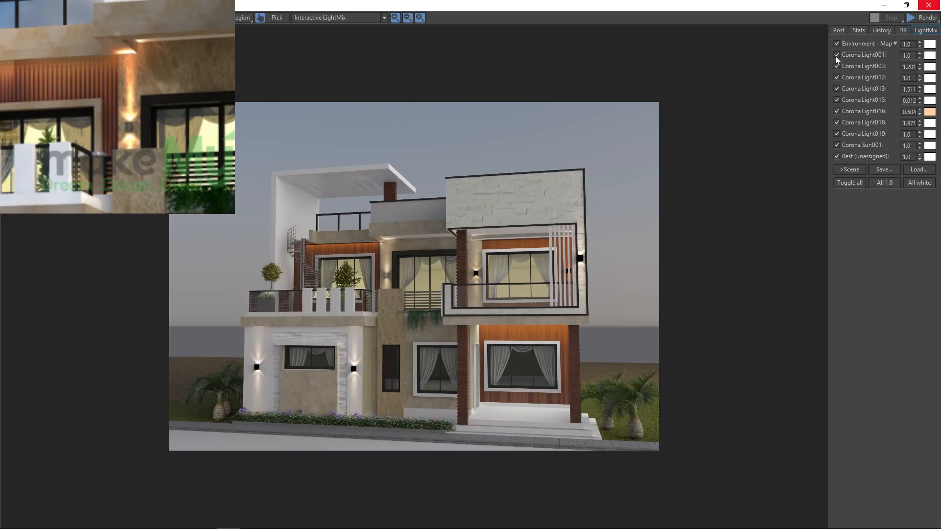
{"action": "left_click", "coordinate": [835, 56]}
{"action": "left_click", "coordinate": [836, 56]}
{"action": "left_click", "coordinate": [836, 56]}
{"action": "left_click", "coordinate": [836, 56]}
{"action": "left_click", "coordinate": [835, 56]}
{"action": "left_click", "coordinate": [836, 56]}
{"action": "left_click", "coordinate": [835, 55]}
{"action": "left_click", "coordinate": [834, 56]}
- Lower the Corona Light001 intensity to 0.136 and dismiss the reference image board
{"action": "left_click_drag", "start_coordinate": [920, 54], "coordinate": [924, 181]}
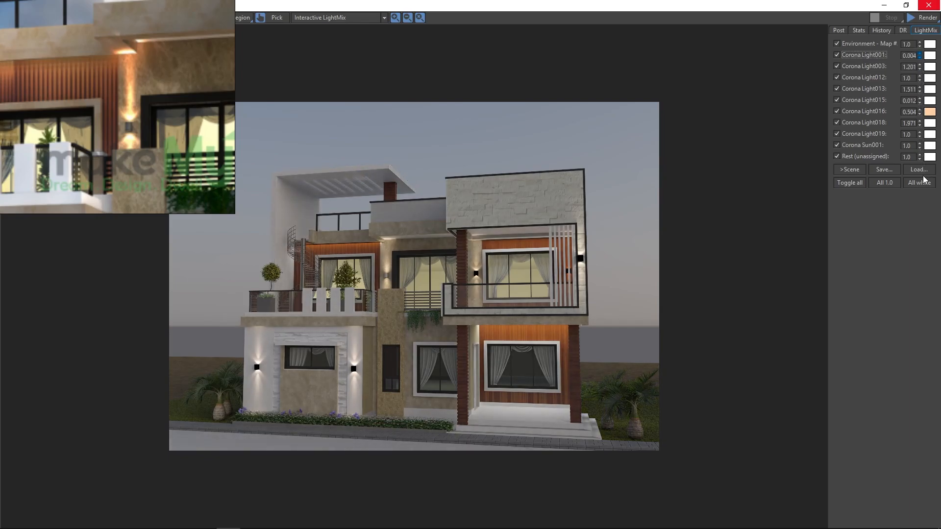
{"action": "left_click_drag", "start_coordinate": [919, 57], "coordinate": [920, 52]}
{"action": "left_click_drag", "start_coordinate": [921, 58], "coordinate": [921, 53]}
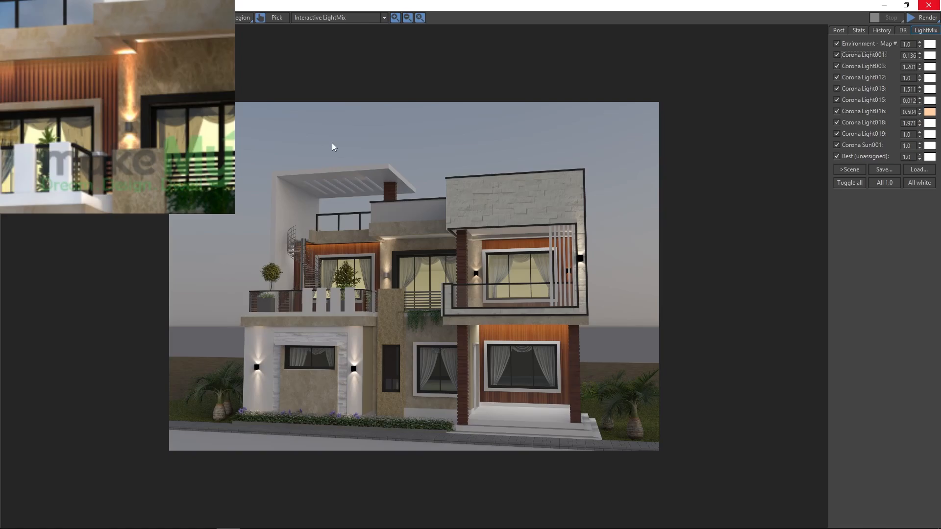
{"action": "left_click_drag", "start_coordinate": [117, 102], "coordinate": [104, 94]}
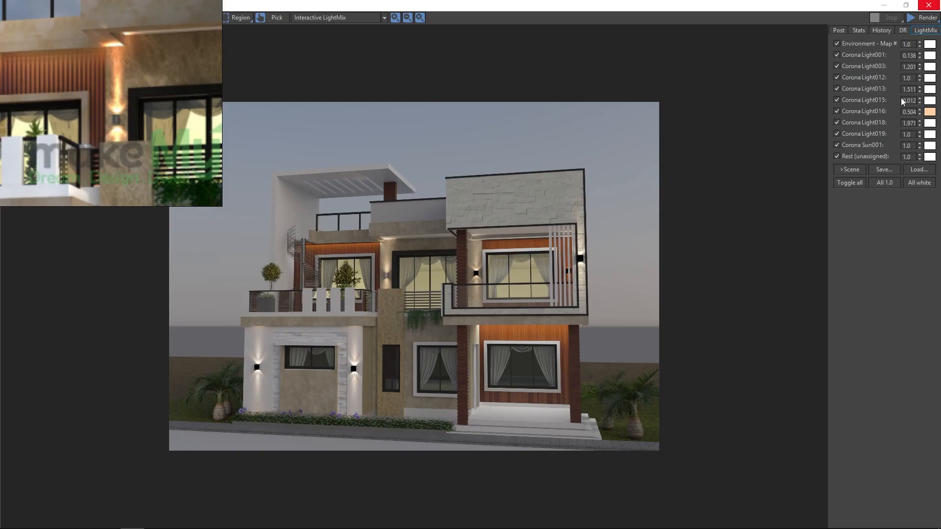
{"action": "left_click", "coordinate": [233, 180]}
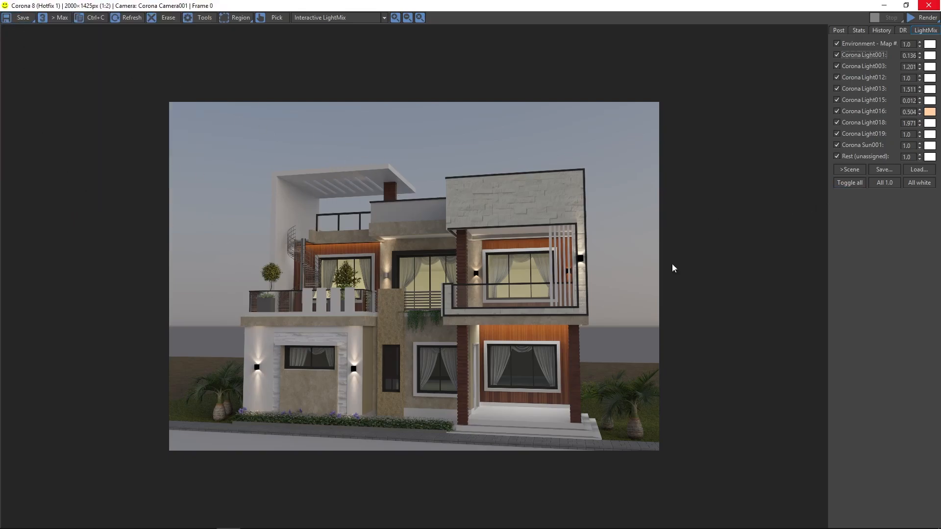
- Start saving the render and create and open a new folder named render inside the 30x50 Plan folder
{"action": "left_click", "coordinate": [23, 18]}
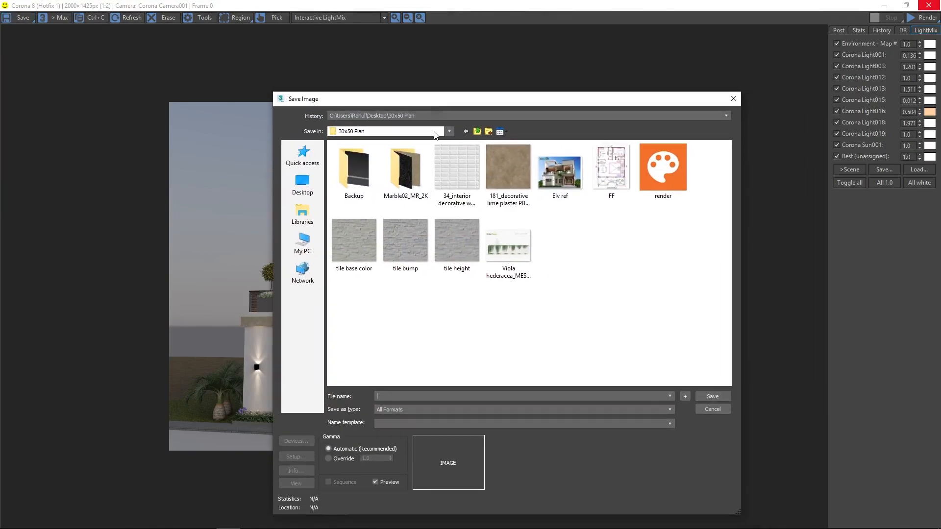
{"action": "left_click", "coordinate": [489, 131]}
{"action": "type", "text": "render"}
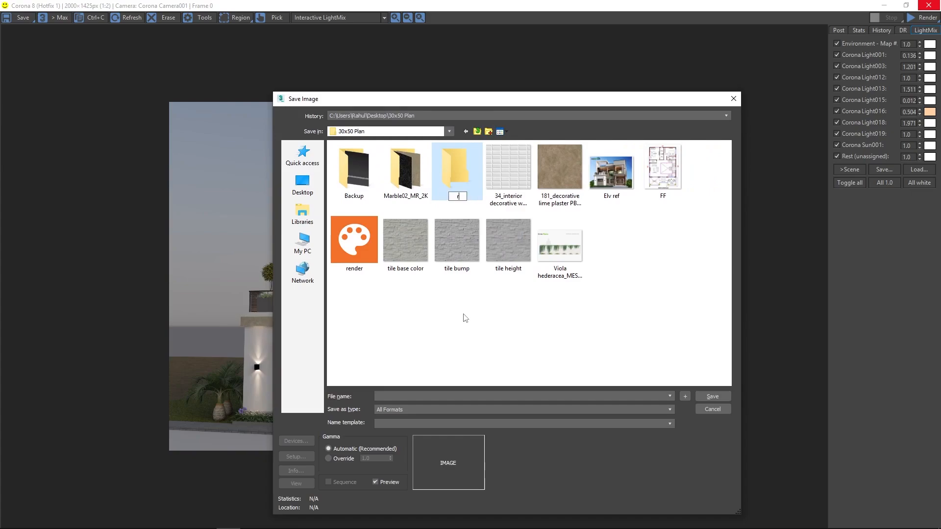
{"action": "key", "text": "Return"}
{"action": "key", "text": "Return"}
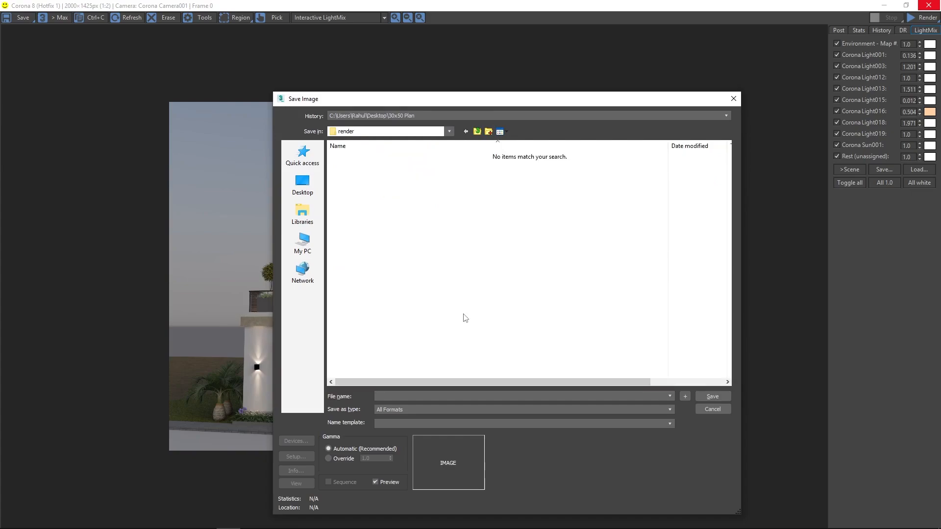
- Save the render as a JPEG file named base image
{"action": "type", "text": "base image"}
{"action": "left_click", "coordinate": [535, 410]}
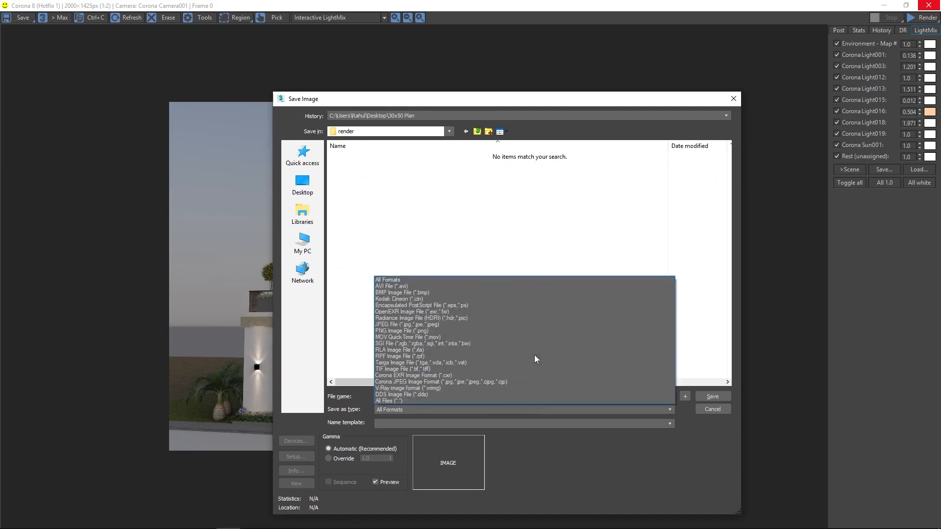
{"action": "left_click", "coordinate": [523, 328]}
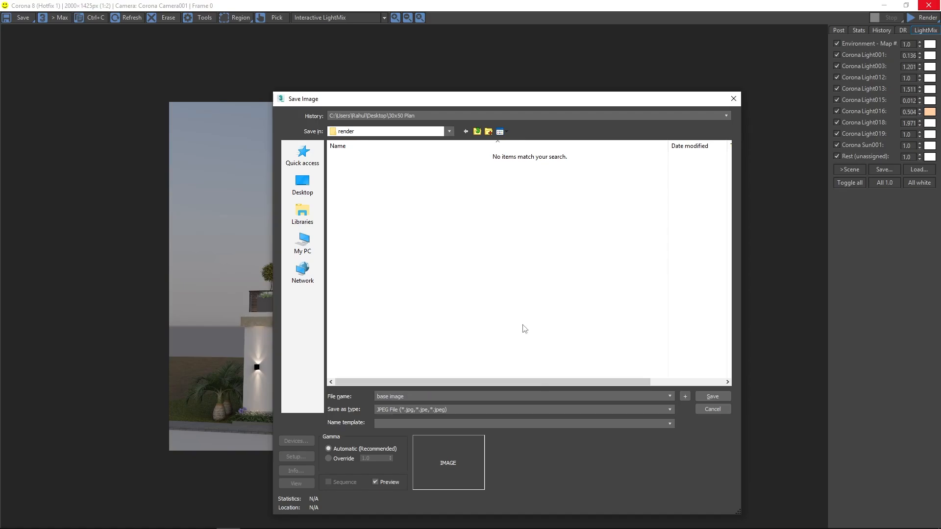
{"action": "left_click", "coordinate": [698, 396]}
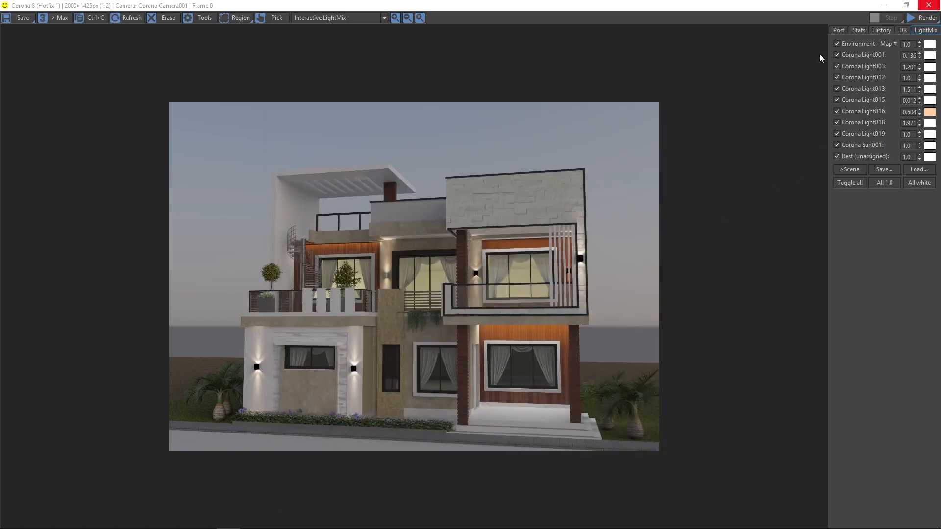
- Display the Alpha render element and save it as a JPEG file named alpha in the render folder
{"action": "left_click", "coordinate": [359, 17]}
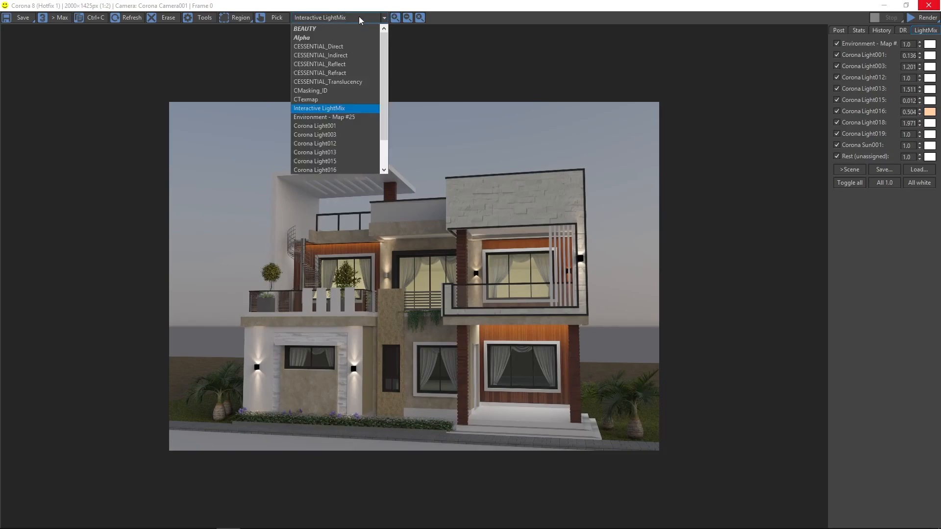
{"action": "left_click", "coordinate": [318, 36]}
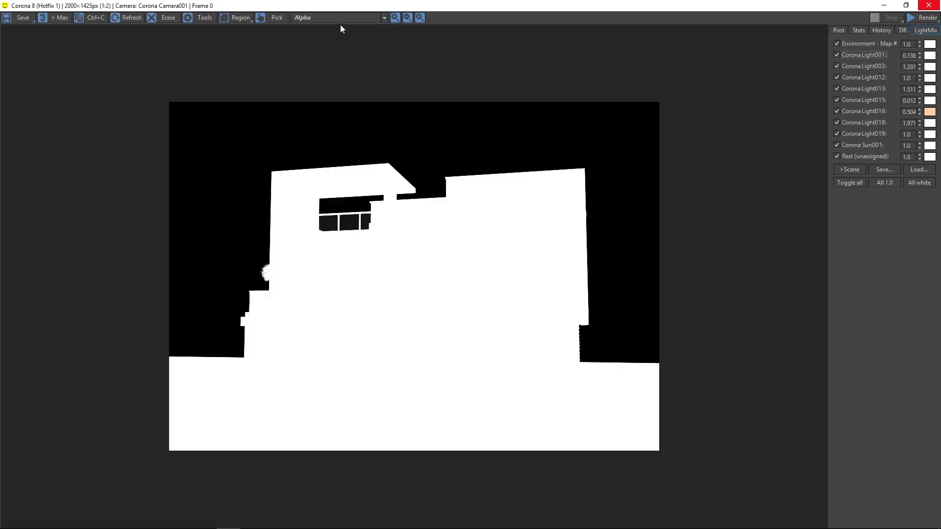
{"action": "left_click", "coordinate": [31, 19]}
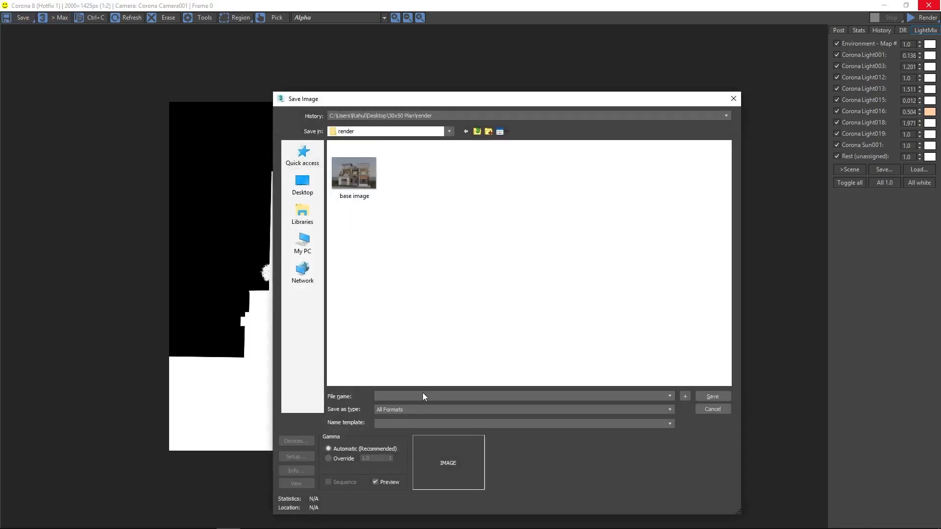
{"action": "type", "text": "alpha"}
{"action": "left_click", "coordinate": [486, 409]}
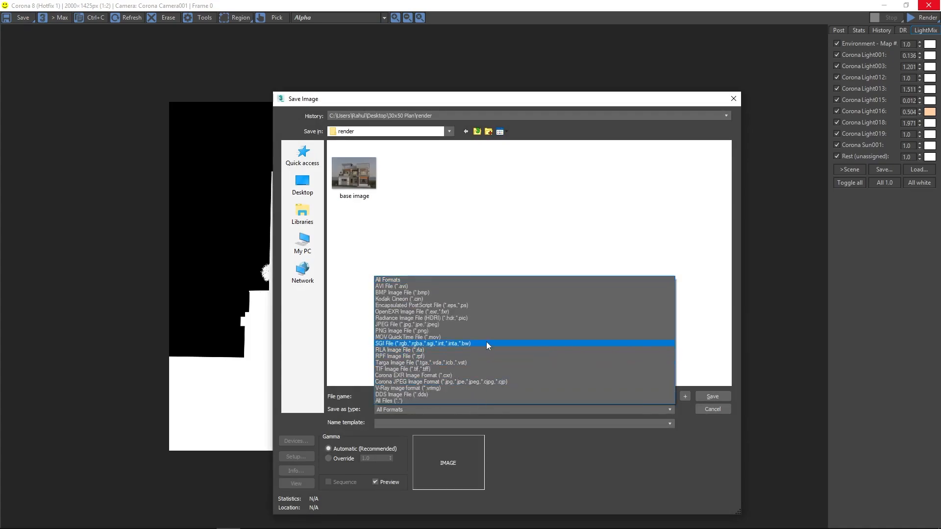
{"action": "left_click", "coordinate": [494, 326]}
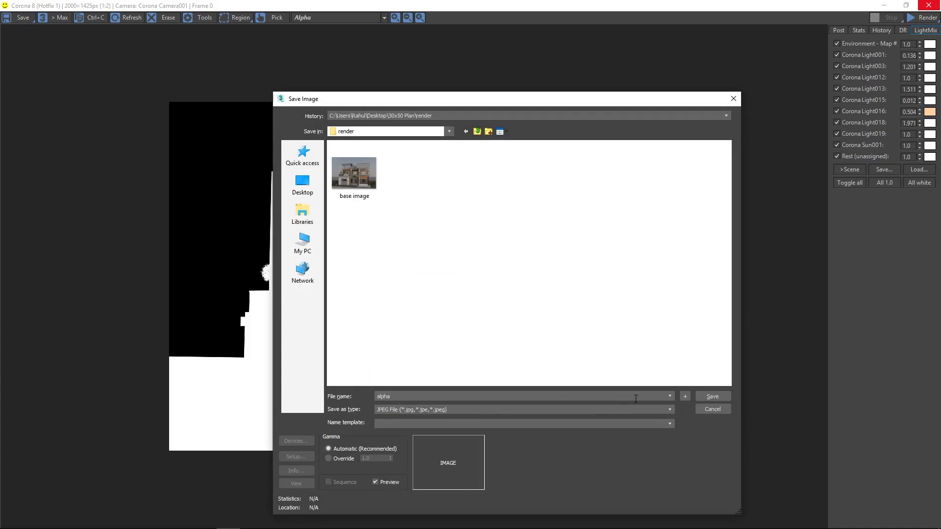
{"action": "left_click", "coordinate": [720, 396]}
{"action": "left_click", "coordinate": [487, 357]}
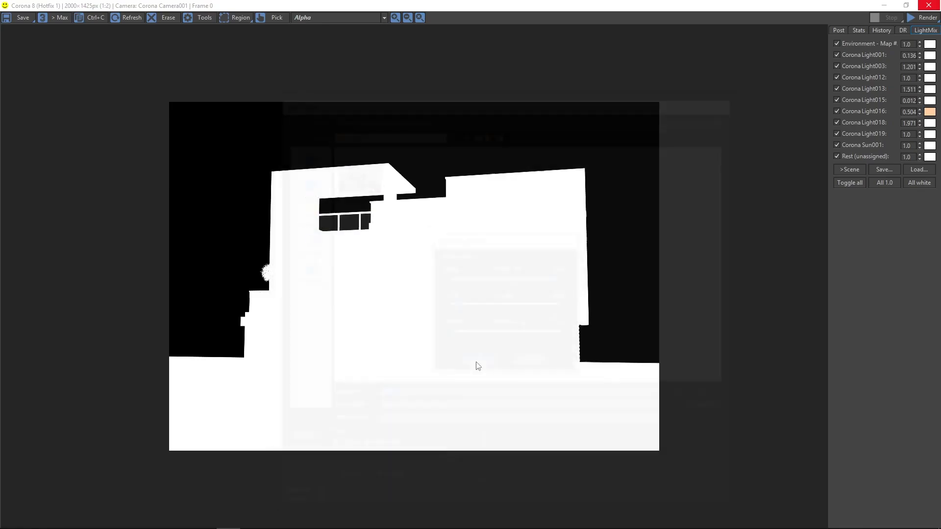
- Display the CESSENTIAL_Direct render element and save it as a JPEG file named direct
{"action": "left_click", "coordinate": [366, 16]}
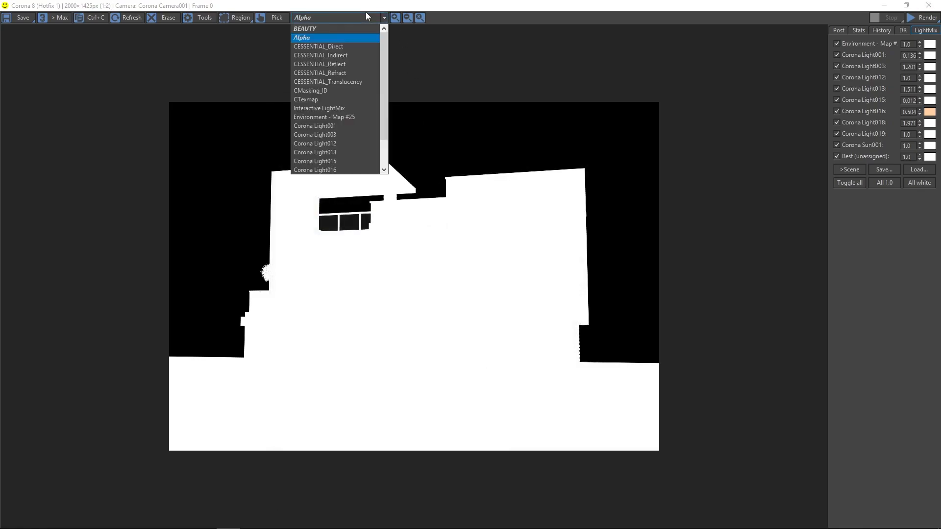
{"action": "left_click", "coordinate": [343, 46]}
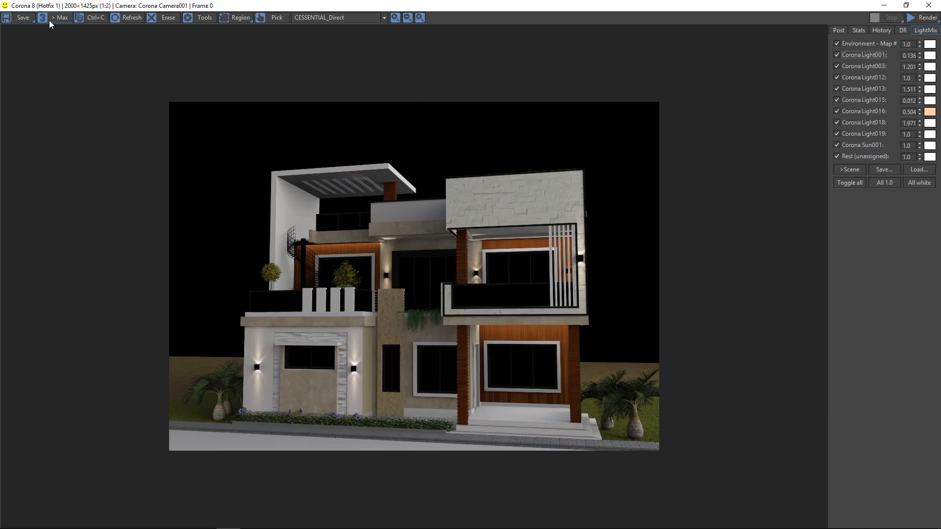
{"action": "left_click", "coordinate": [27, 19]}
{"action": "left_click", "coordinate": [439, 409]}
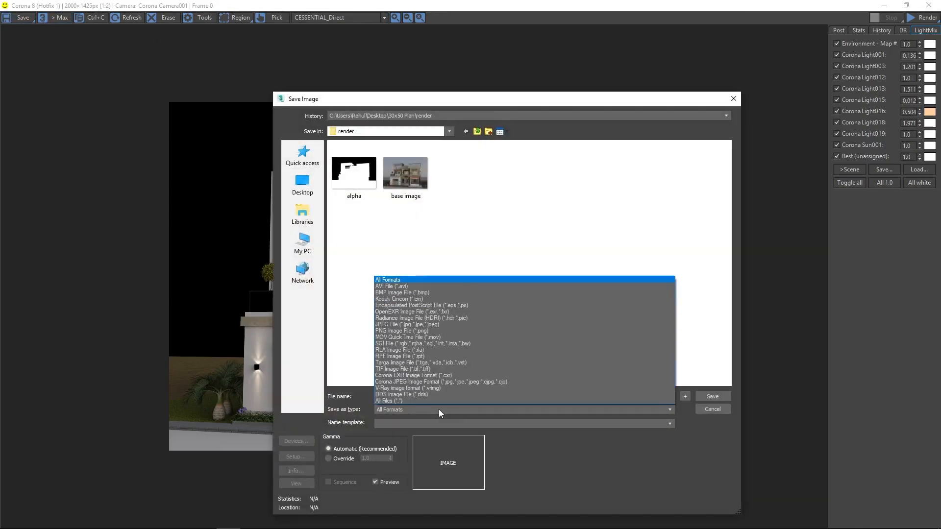
{"action": "left_click", "coordinate": [433, 324]}
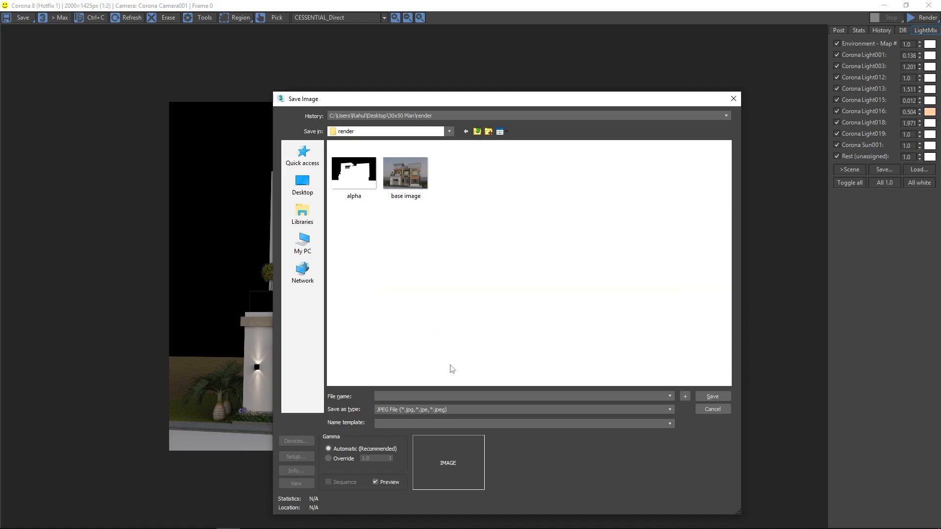
{"action": "left_click", "coordinate": [425, 398]}
{"action": "type", "text": "direct"}
{"action": "left_click", "coordinate": [713, 397]}
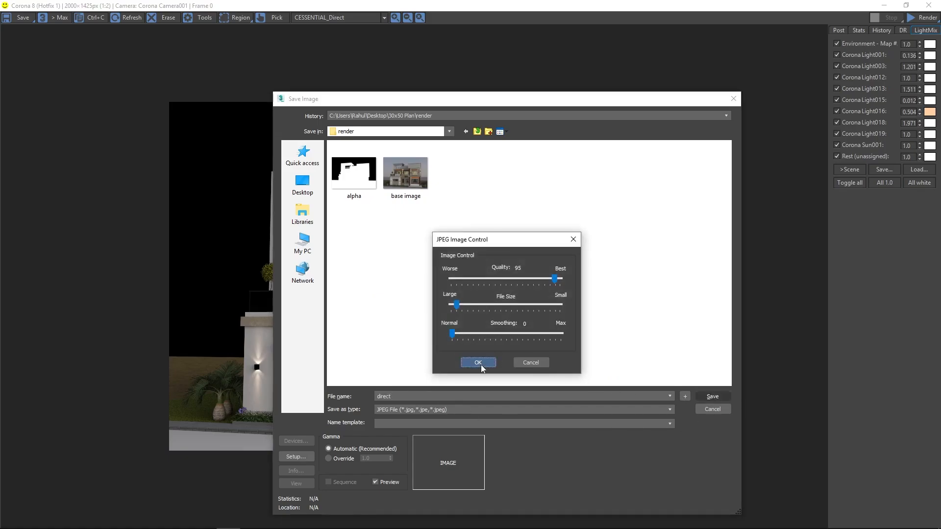
{"action": "left_click", "coordinate": [478, 362]}
- Switch to the CESSENTIAL_Indirect render element and save it as a JPEG file named indirect
{"action": "scroll", "coordinate": [324, 18], "scroll_direction": "down", "scroll_amount": 1}
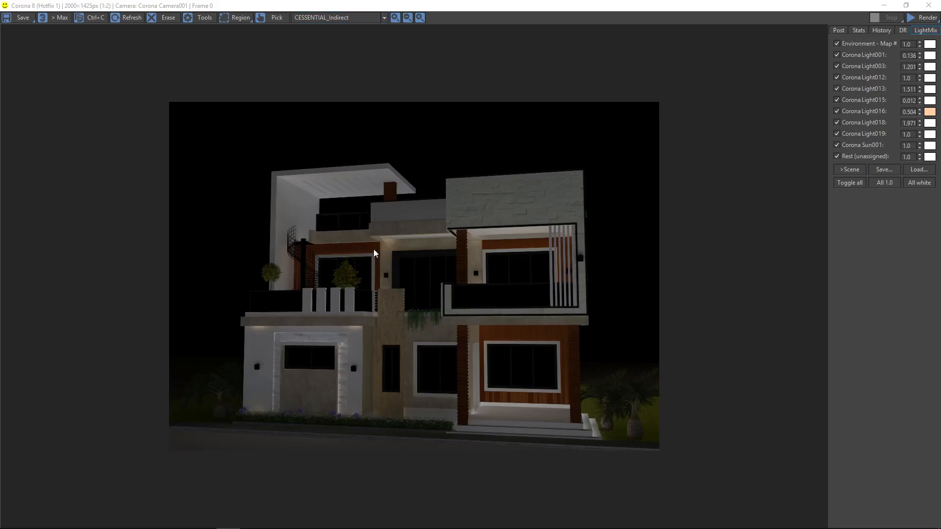
{"action": "left_click", "coordinate": [20, 17]}
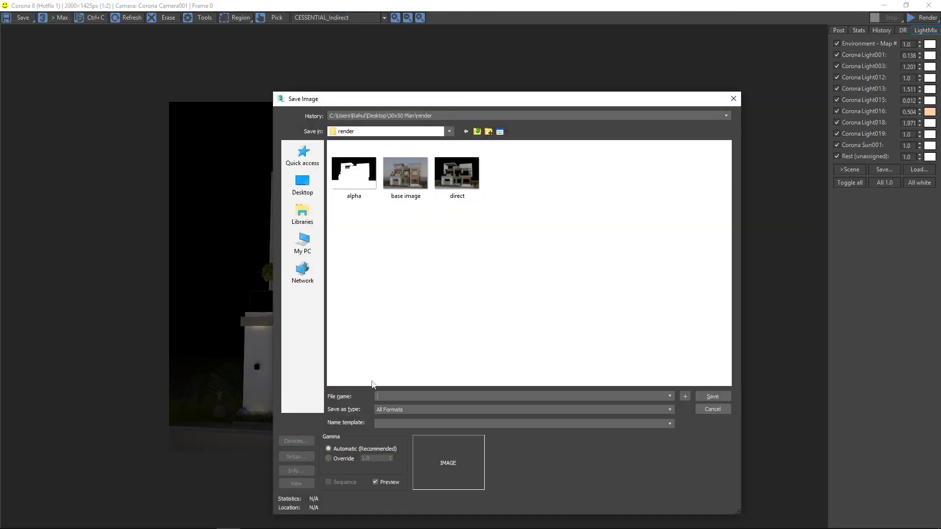
{"action": "type", "text": "indirect"}
{"action": "left_click", "coordinate": [430, 409]}
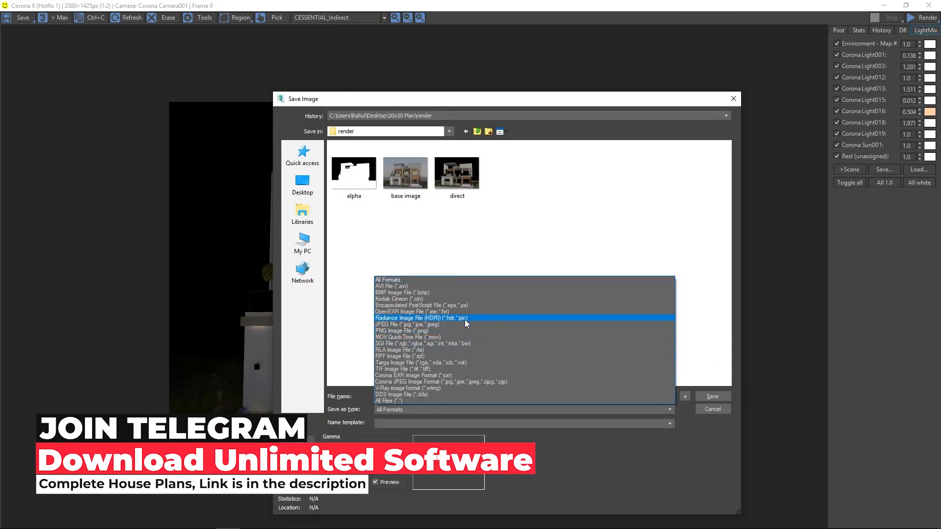
{"action": "left_click", "coordinate": [464, 320]}
{"action": "left_click", "coordinate": [464, 410]}
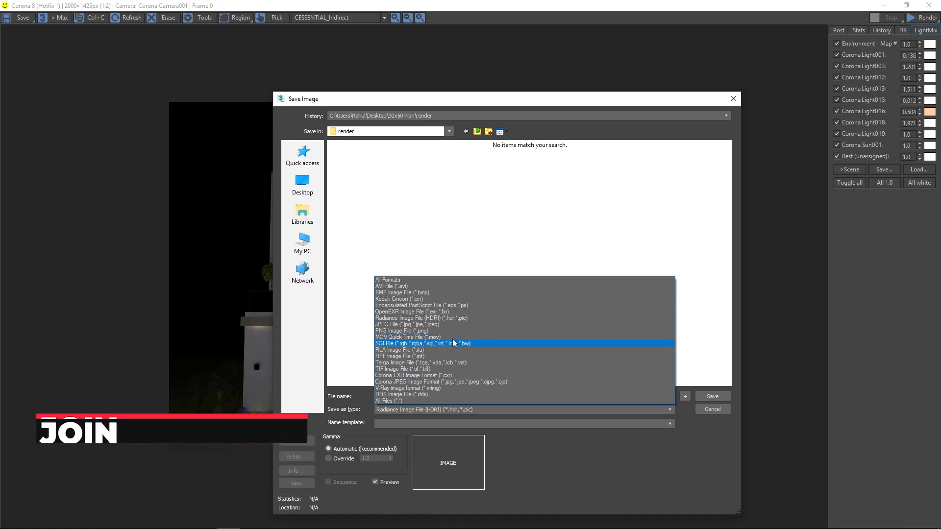
{"action": "left_click", "coordinate": [457, 324]}
{"action": "left_click", "coordinate": [712, 396]}
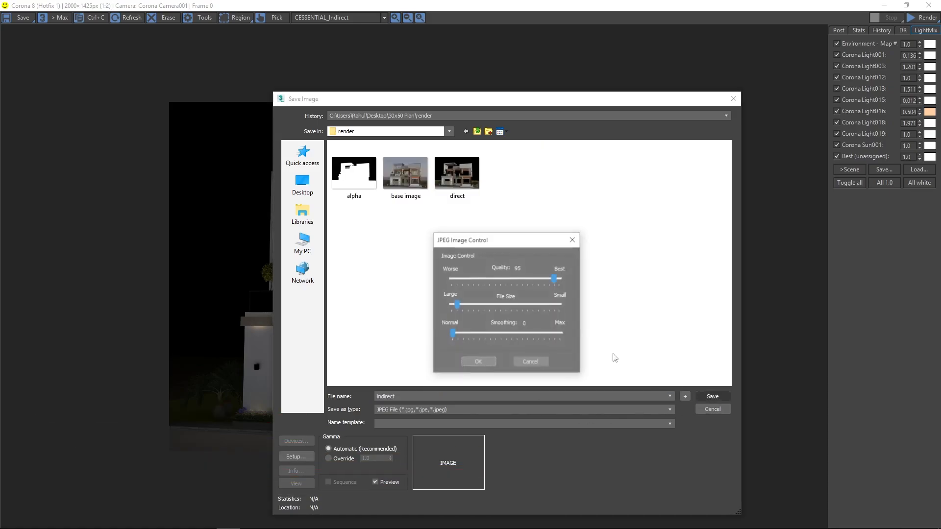
{"action": "left_click", "coordinate": [479, 362]}
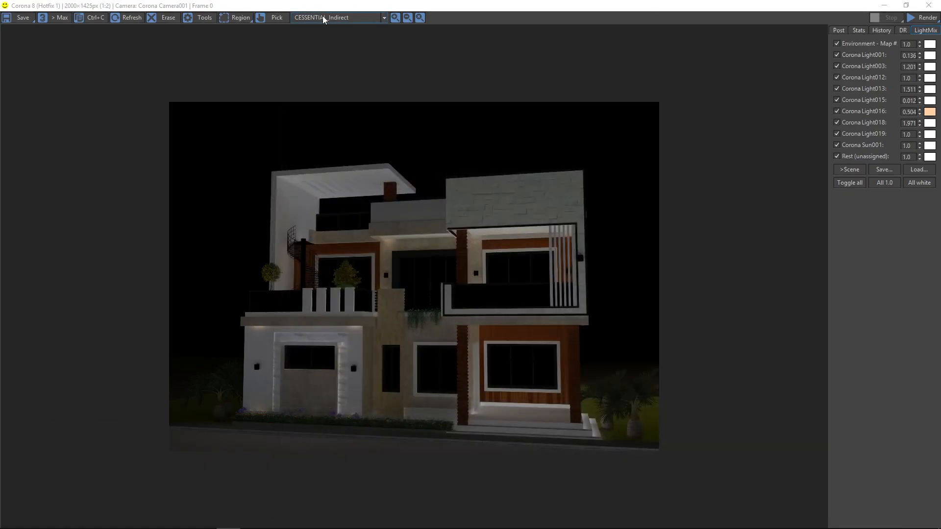
- Switch to the CESSENTIAL_Reflect render element and save it as a JPEG file named reflect
{"action": "scroll", "coordinate": [323, 19], "scroll_direction": "down", "scroll_amount": 1}
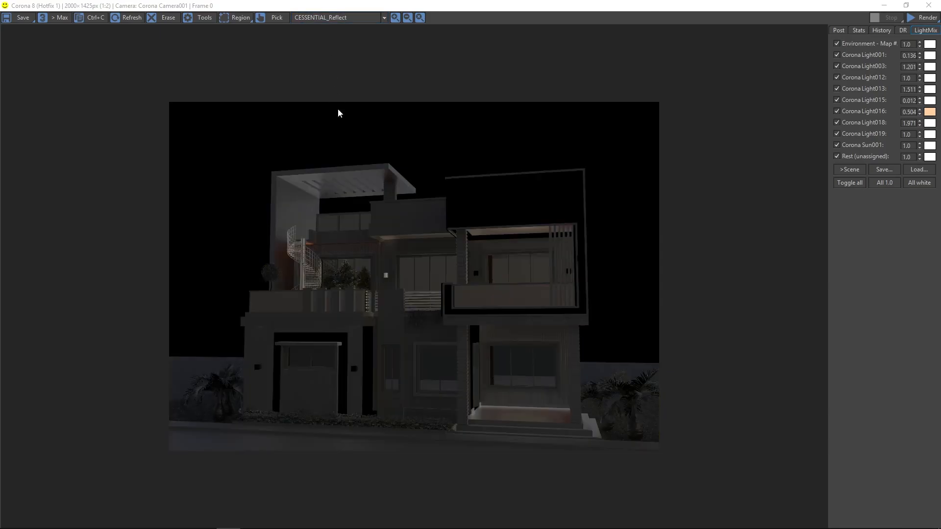
{"action": "left_click", "coordinate": [17, 19]}
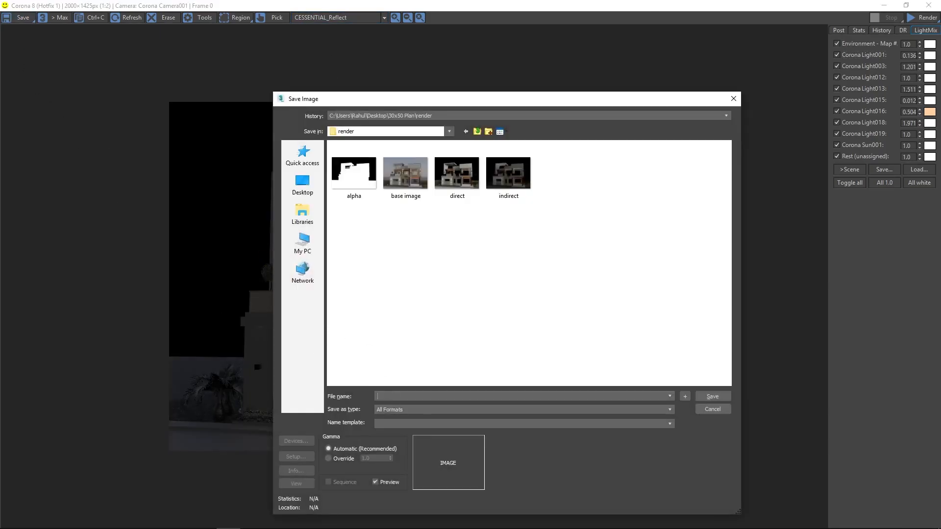
{"action": "type", "text": "reflect"}
{"action": "left_click", "coordinate": [548, 412]}
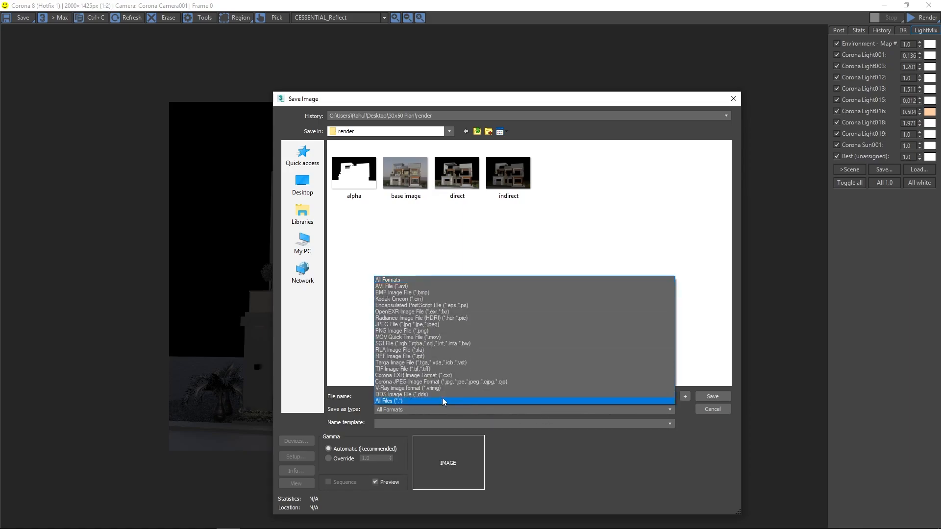
{"action": "left_click", "coordinate": [451, 325]}
{"action": "left_click", "coordinate": [705, 395]}
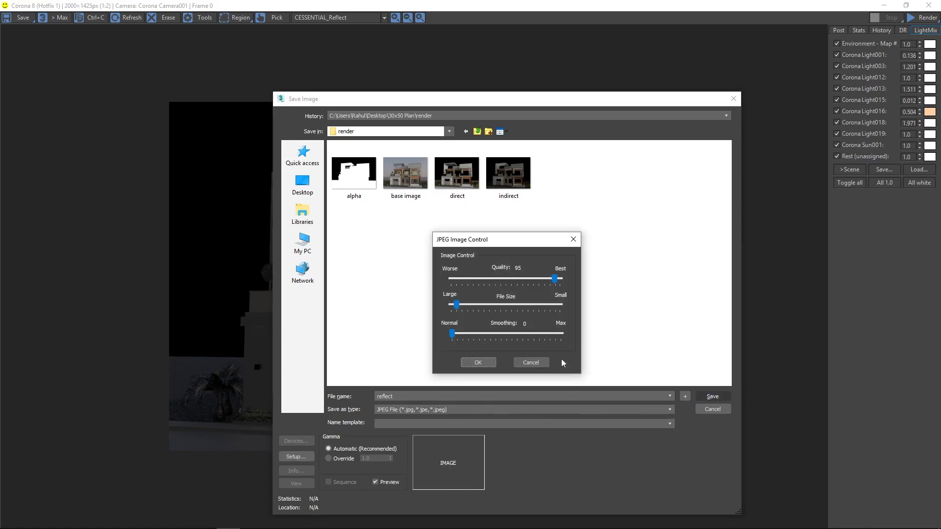
{"action": "left_click", "coordinate": [470, 359]}
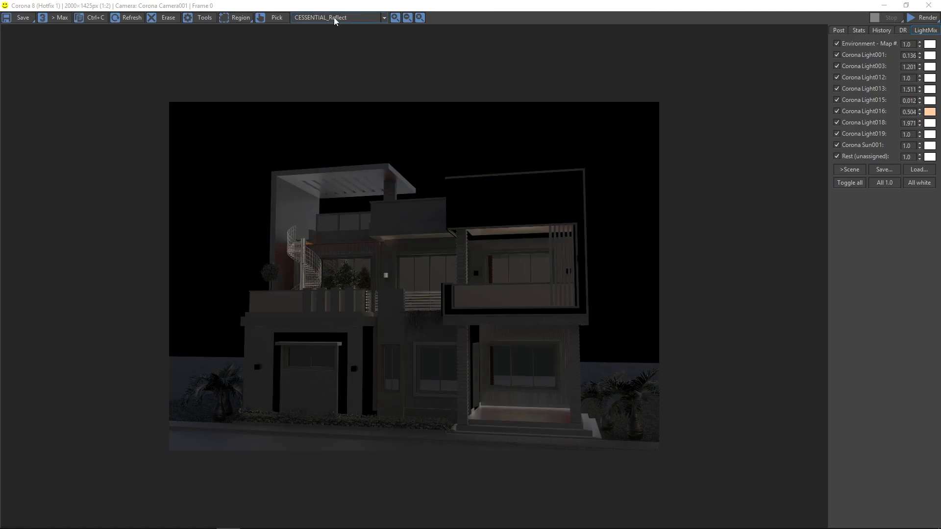
- Switch to the CESSENTIAL_Refract render element and save it as a JPEG file named refrac
{"action": "scroll", "coordinate": [334, 17], "scroll_direction": "down", "scroll_amount": 1}
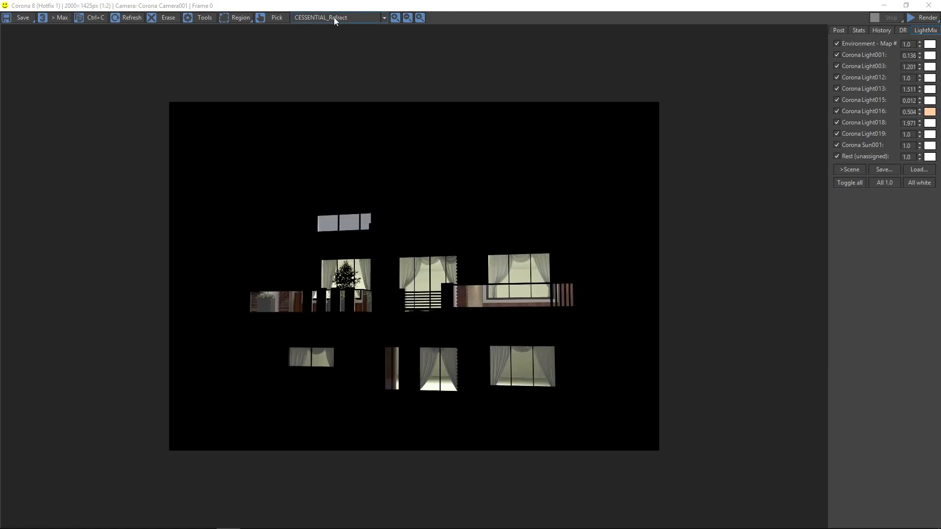
{"action": "left_click", "coordinate": [7, 17]}
{"action": "type", "text": "re"}
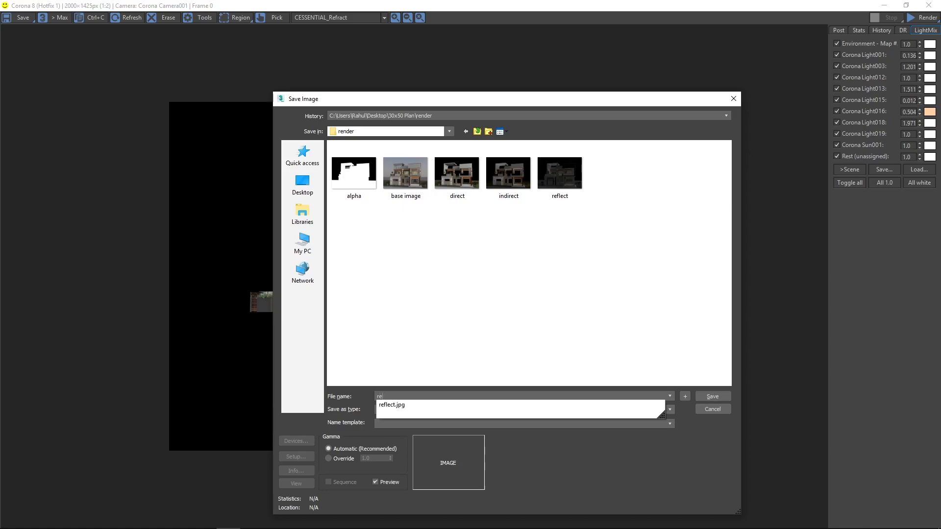
{"action": "type", "text": "frac"}
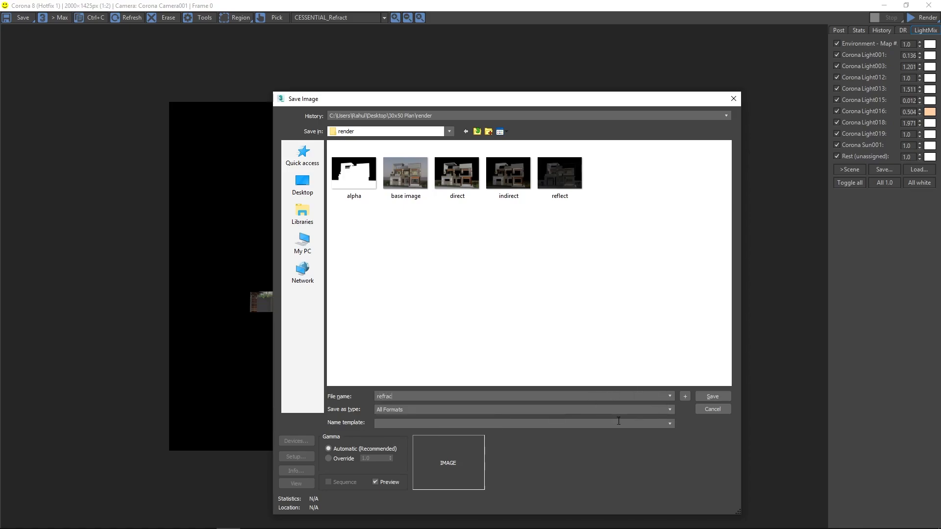
{"action": "left_click", "coordinate": [627, 411]}
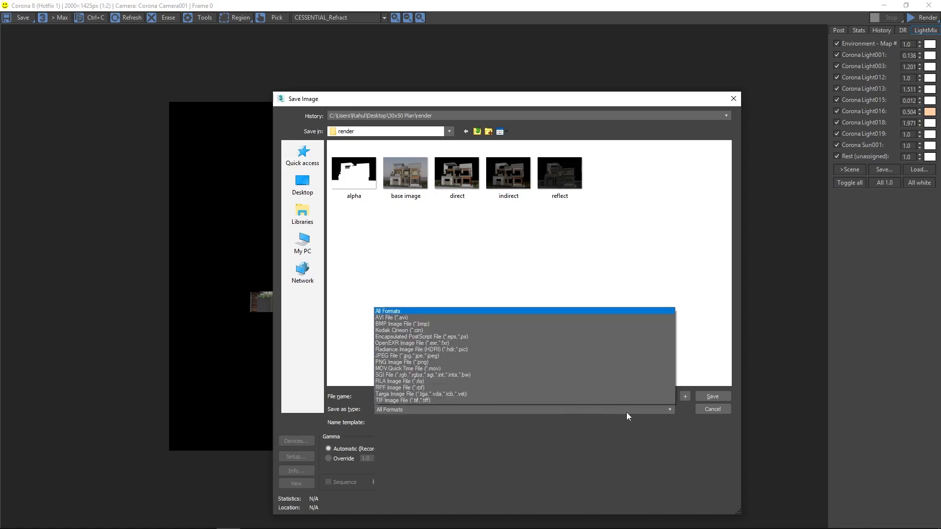
{"action": "left_click", "coordinate": [637, 324]}
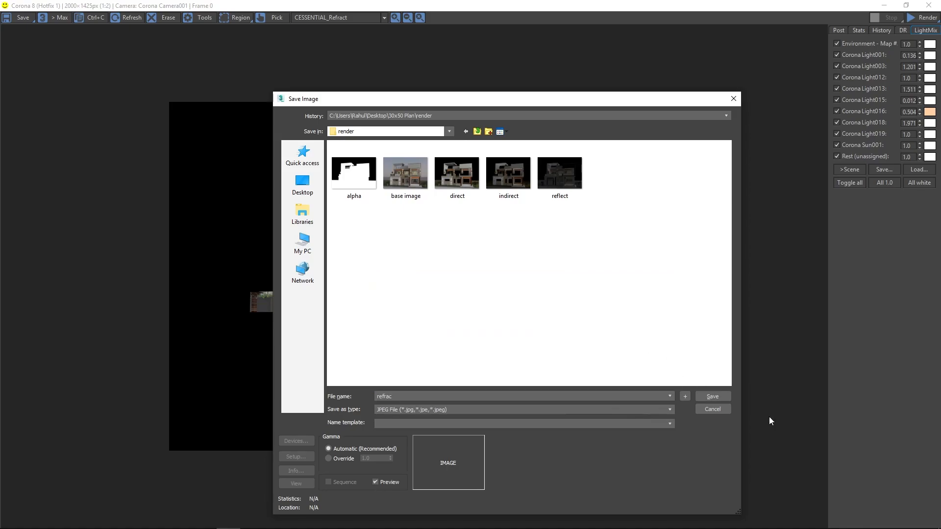
{"action": "left_click", "coordinate": [722, 399]}
{"action": "left_click", "coordinate": [479, 362]}
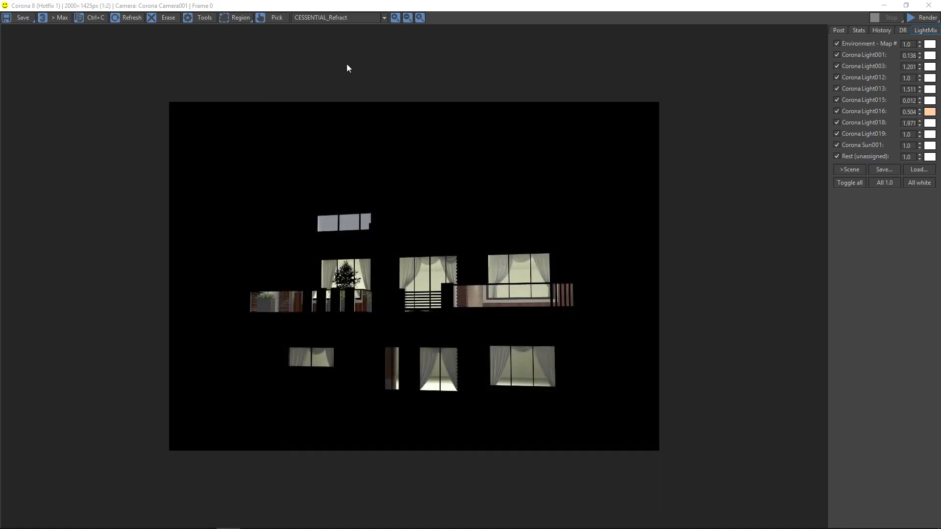
- Switch to the CESSENTIAL_Translucency render element and save it as a JPEG file named transl
{"action": "scroll", "coordinate": [346, 22], "scroll_direction": "down", "scroll_amount": 1}
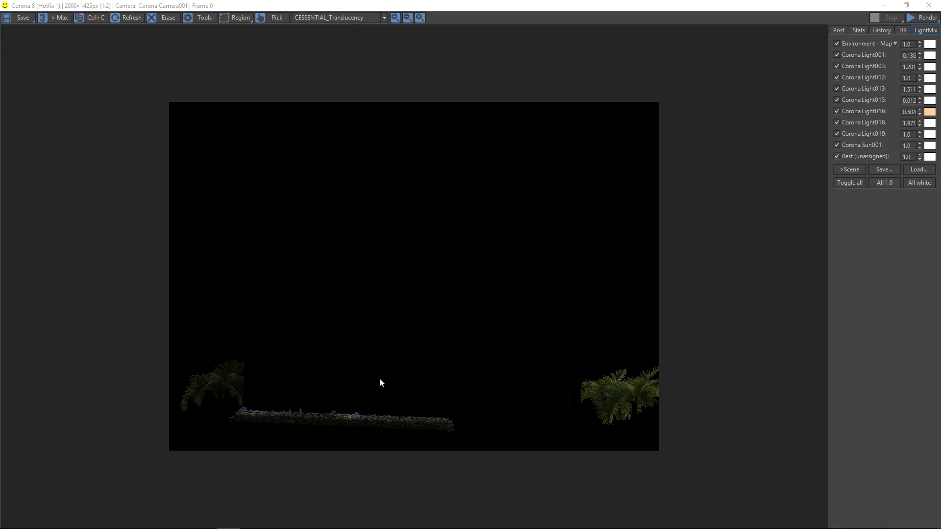
{"action": "left_click", "coordinate": [16, 18]}
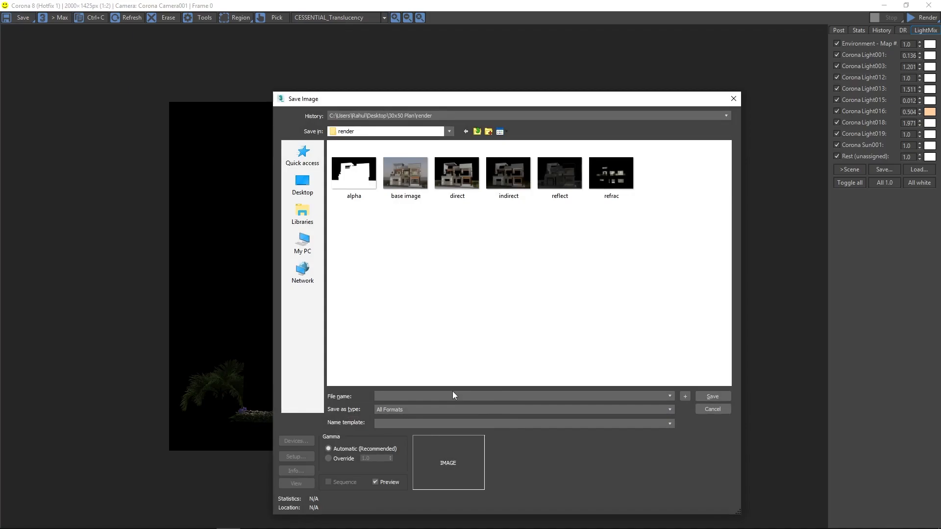
{"action": "type", "text": "transl"}
{"action": "left_click", "coordinate": [480, 411]}
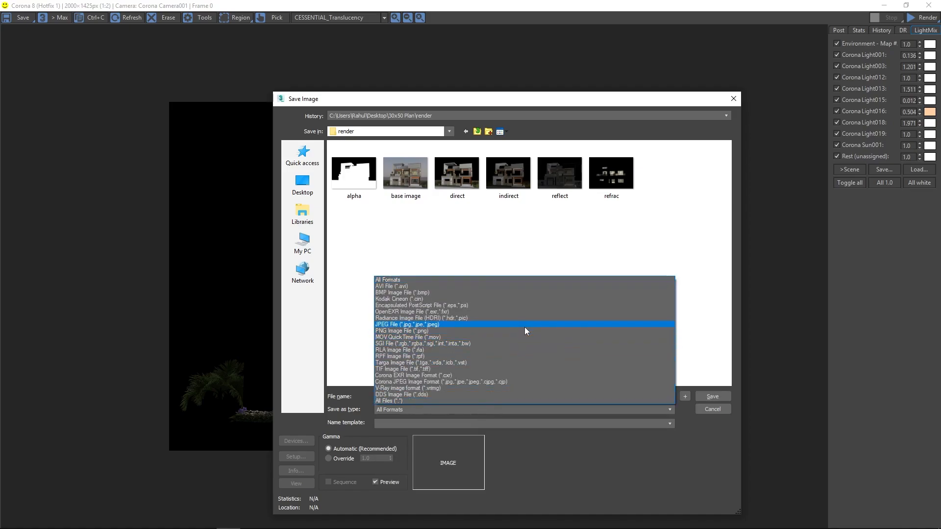
{"action": "left_click", "coordinate": [524, 327]}
{"action": "left_click", "coordinate": [710, 397]}
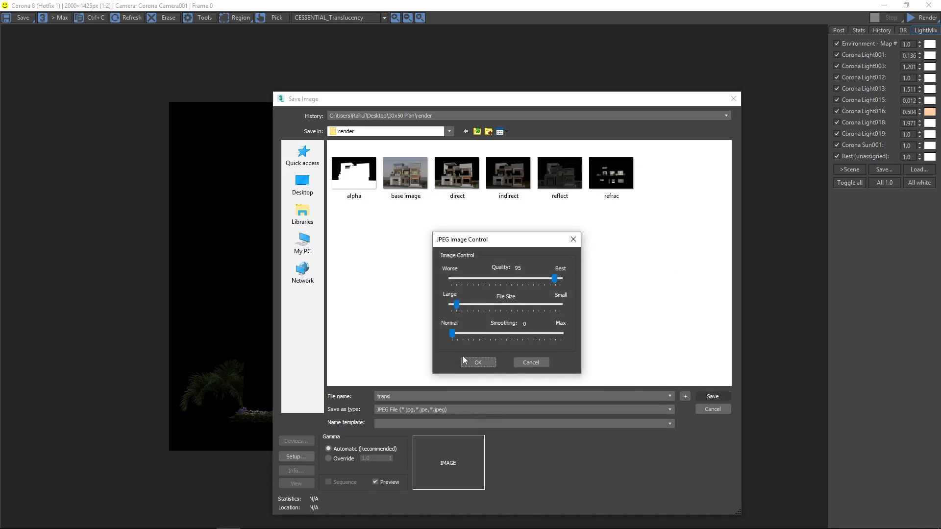
{"action": "left_click", "coordinate": [475, 363]}
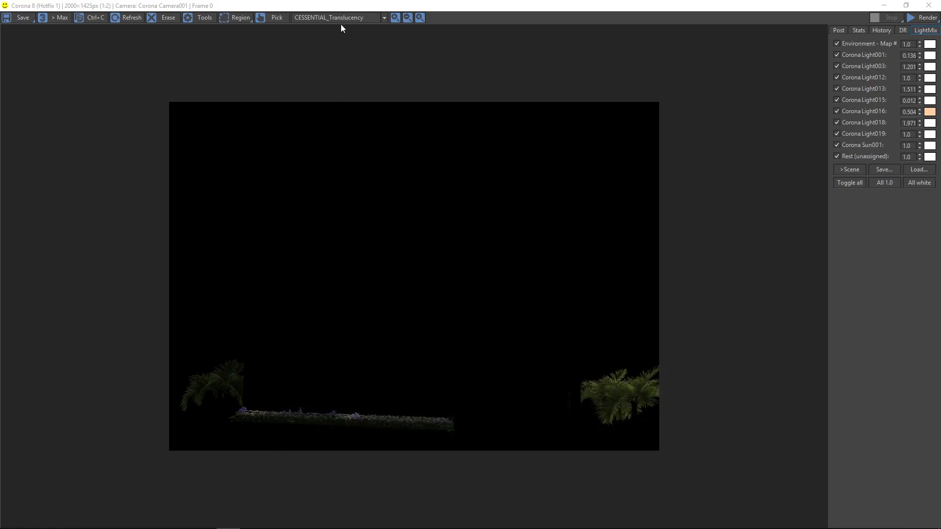
- Switch to the CMasking_ID render element and save it as a JPEG file named masking id
{"action": "scroll", "coordinate": [342, 24], "scroll_direction": "down", "scroll_amount": 1}
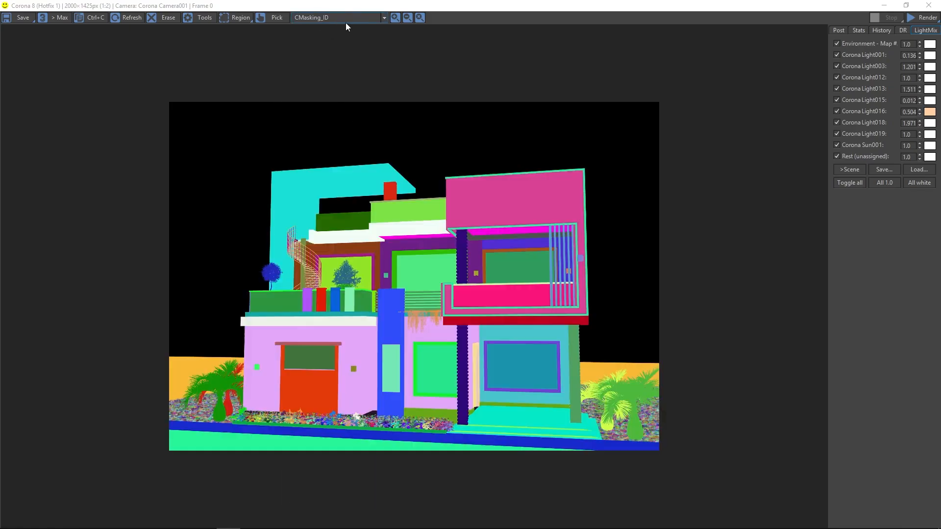
{"action": "left_click", "coordinate": [20, 19]}
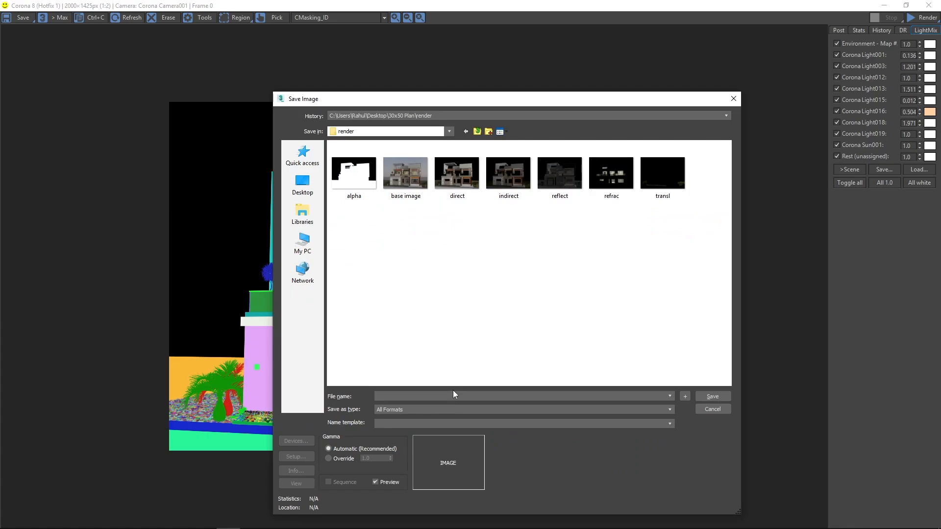
{"action": "type", "text": "masking id"}
{"action": "left_click", "coordinate": [545, 410]}
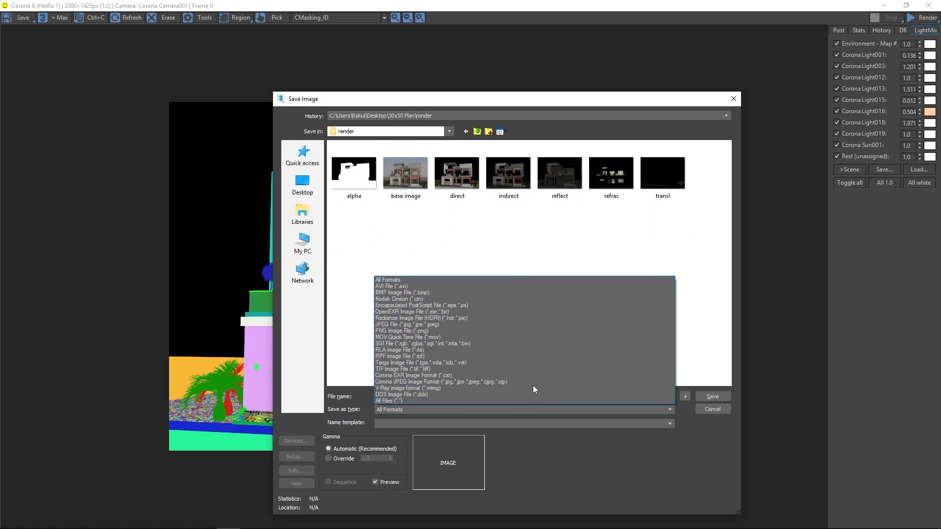
{"action": "left_click", "coordinate": [555, 326]}
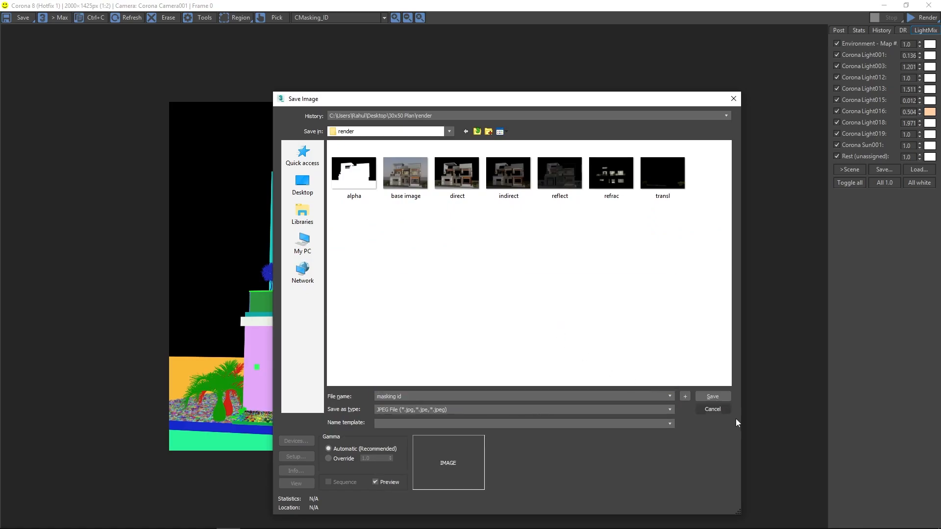
{"action": "left_click", "coordinate": [725, 396]}
{"action": "left_click", "coordinate": [477, 363]}
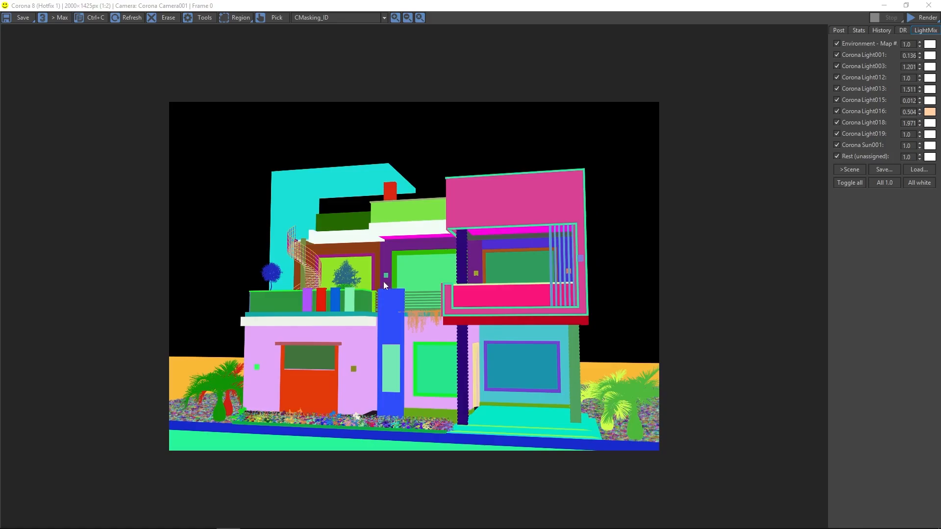
- Switch to the CTexmap render element and save it as a JPEG file named AO
{"action": "left_click", "coordinate": [324, 17]}
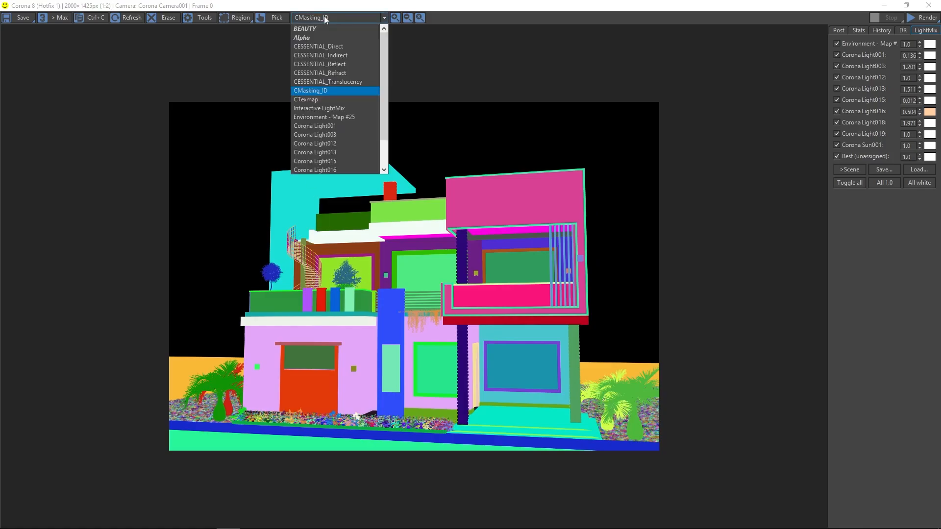
{"action": "left_click", "coordinate": [342, 99]}
{"action": "left_click", "coordinate": [23, 20]}
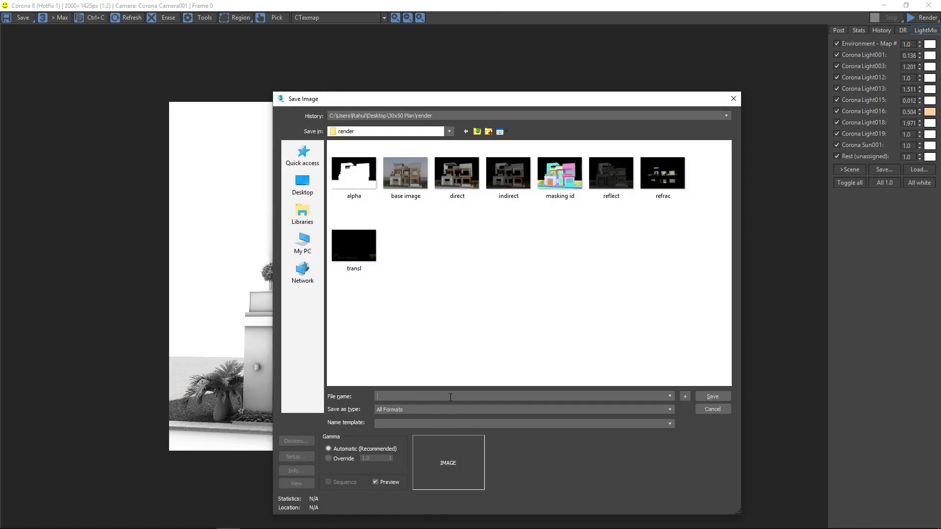
{"action": "type", "text": "AO"}
{"action": "left_click", "coordinate": [422, 410]}
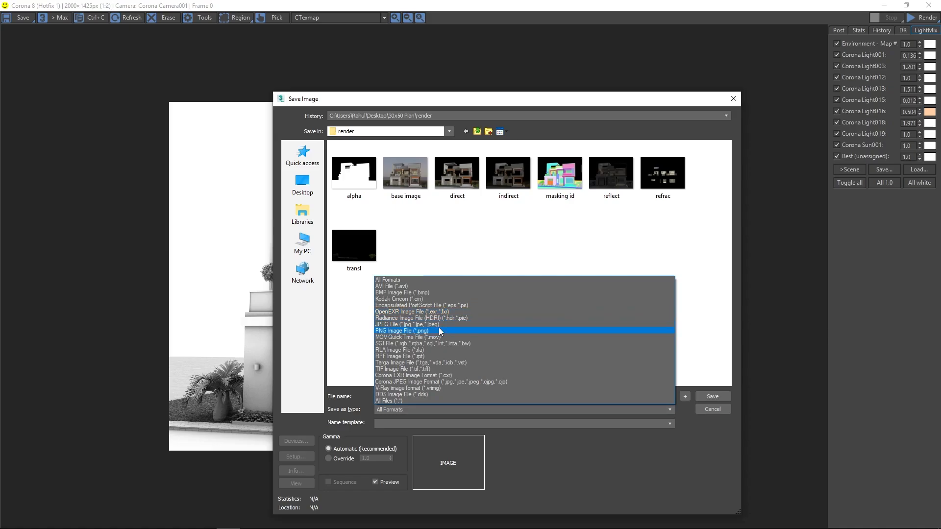
{"action": "left_click", "coordinate": [426, 325]}
{"action": "left_click", "coordinate": [715, 397]}
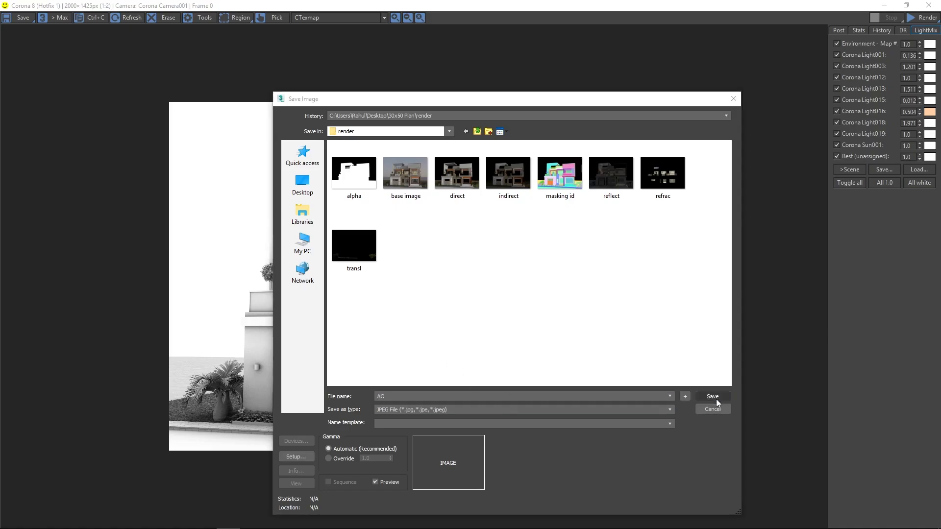
{"action": "left_click", "coordinate": [487, 360]}
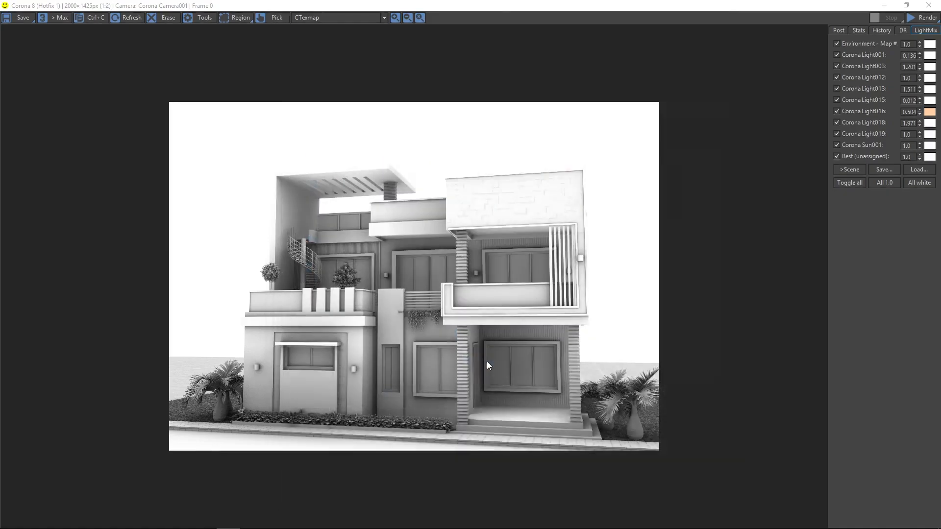
- Switch to the Corona Light001 element and save it as a JPEG file named Light 01
{"action": "left_click", "coordinate": [304, 18]}
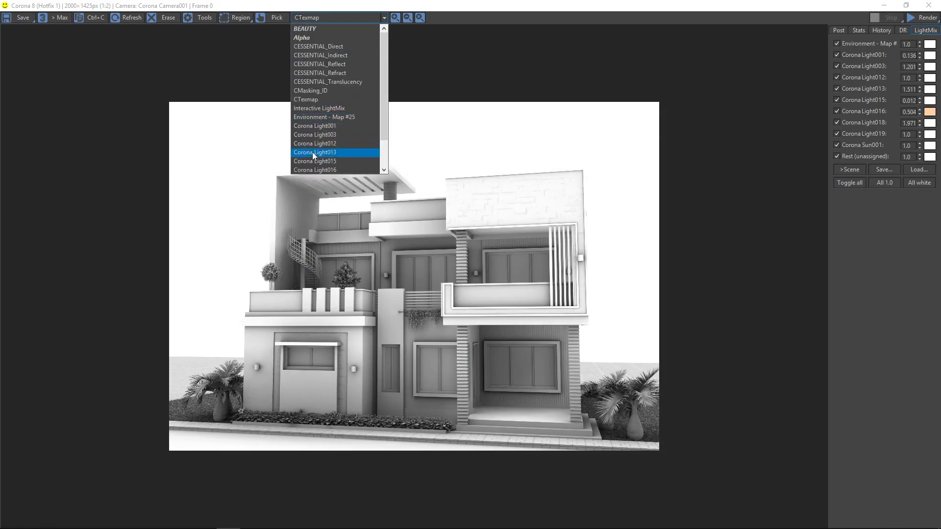
{"action": "left_click", "coordinate": [321, 144]}
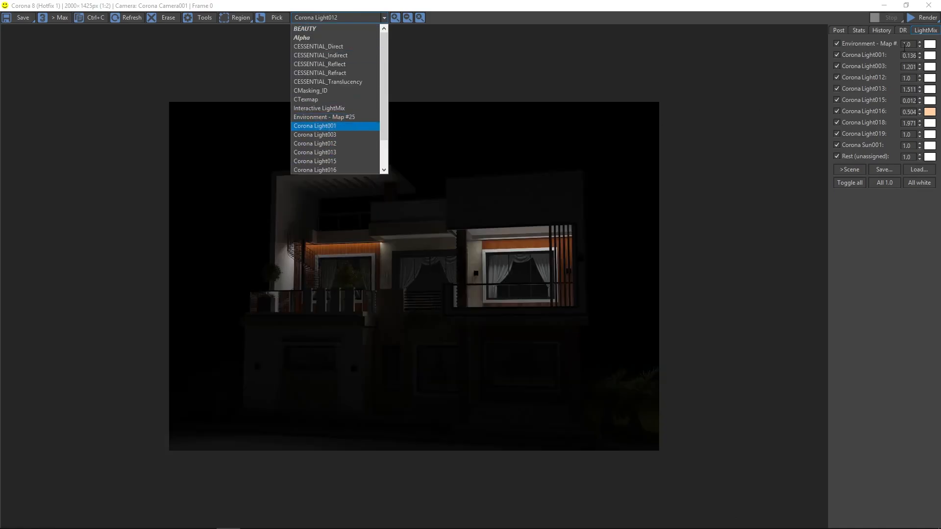
{"action": "left_click", "coordinate": [316, 126]}
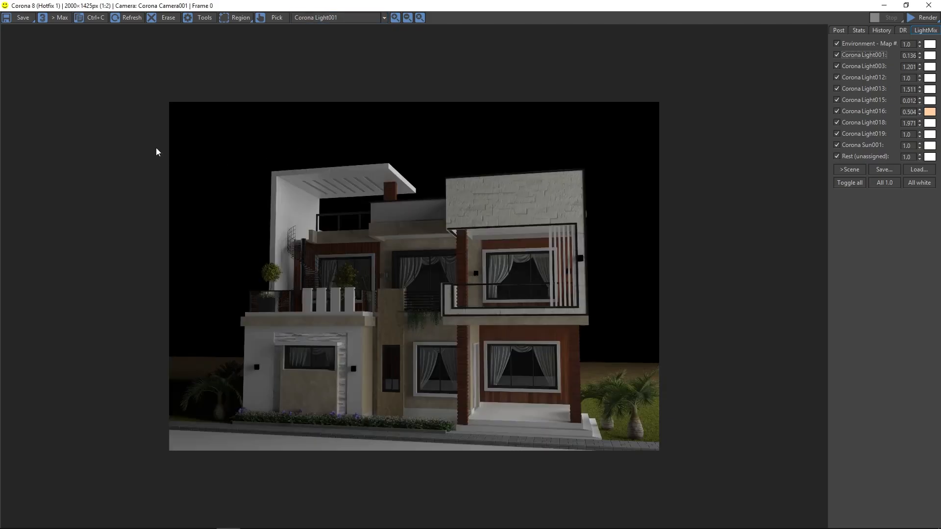
{"action": "left_click", "coordinate": [21, 18]}
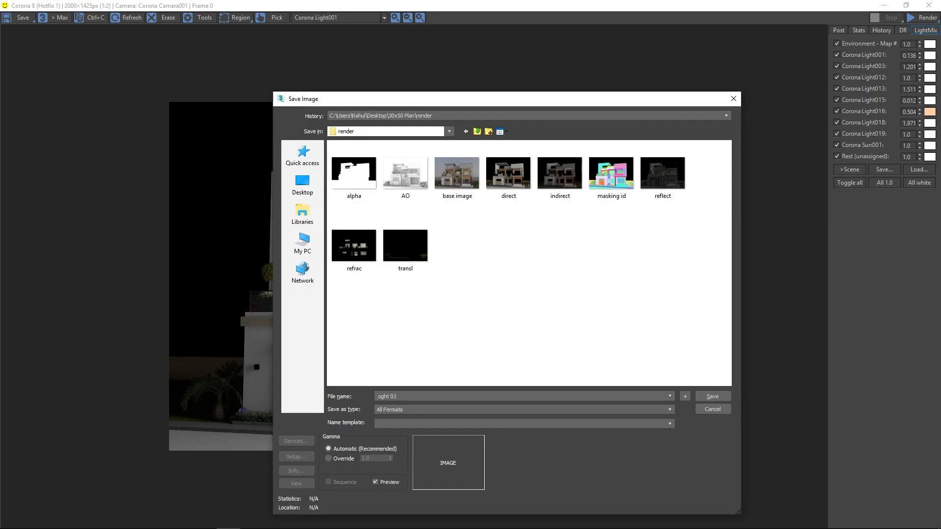
{"action": "type", "text": "loght 01"}
{"action": "key", "text": "BackSpace"}
{"action": "key", "text": "BackSpace"}
{"action": "type", "text": "Li"}
{"action": "left_click", "coordinate": [458, 409]}
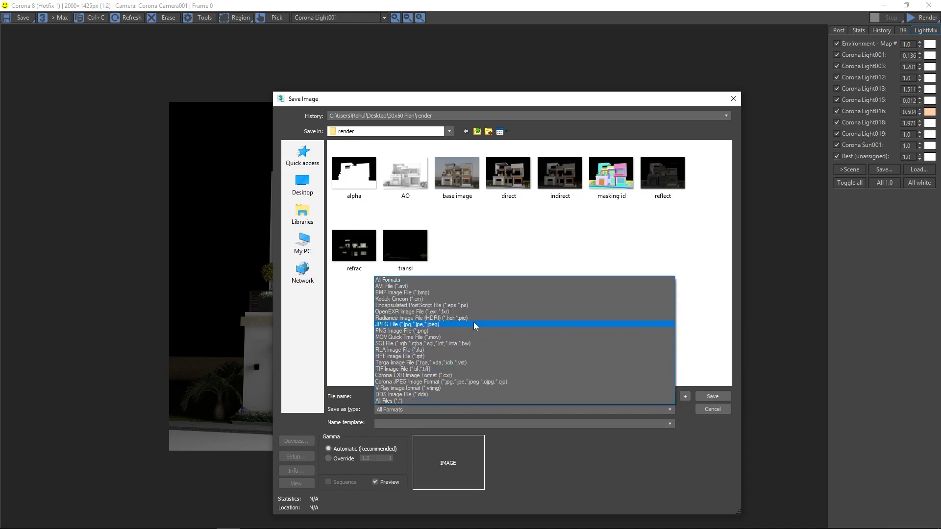
{"action": "left_click", "coordinate": [474, 324]}
{"action": "left_click", "coordinate": [708, 397]}
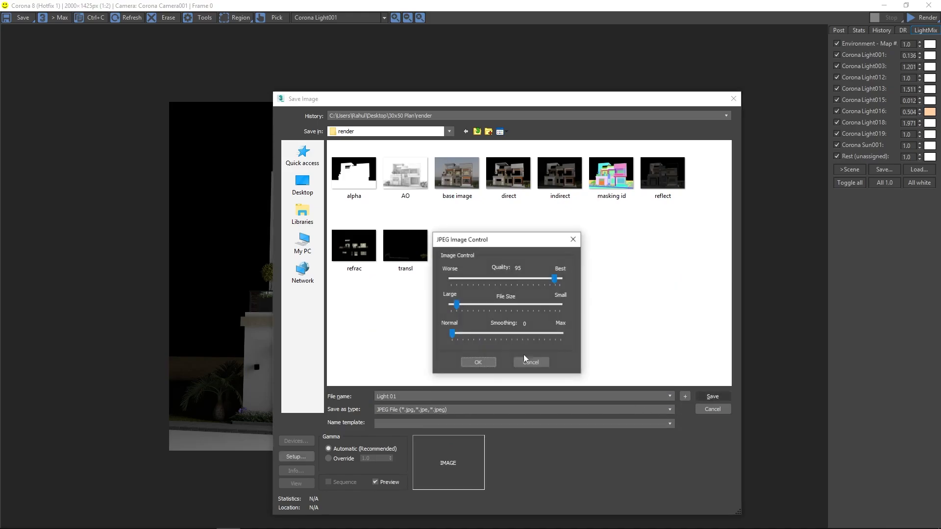
{"action": "left_click", "coordinate": [486, 364]}
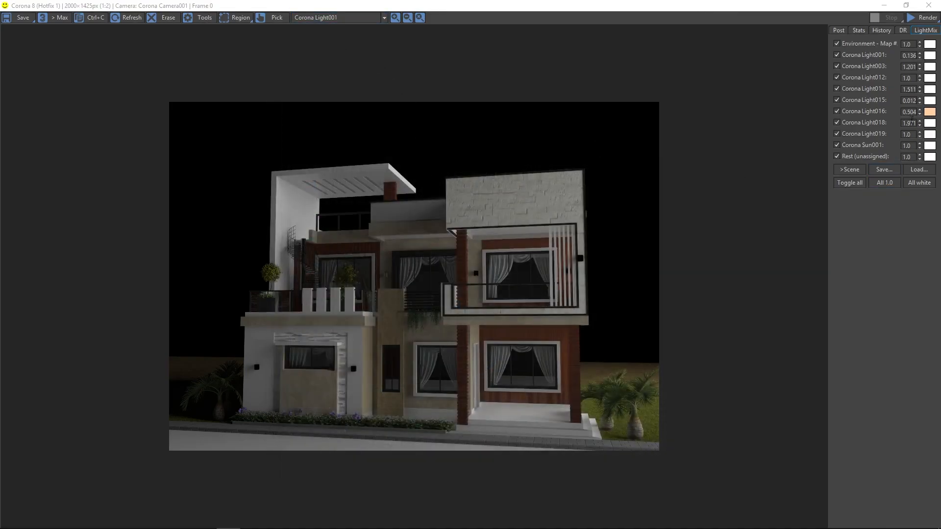
- Switch to the Corona Light016 element and save it as a JPEG file named light 16
{"action": "left_click", "coordinate": [305, 19]}
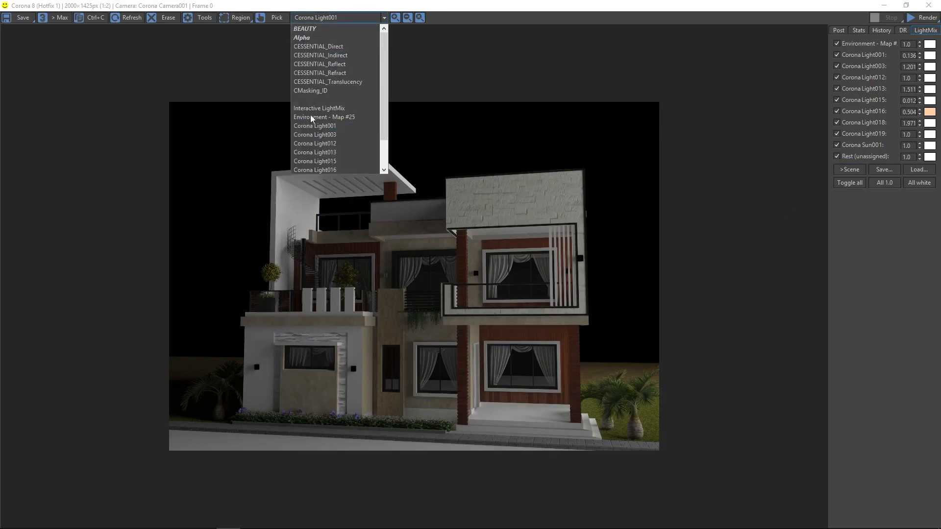
{"action": "left_click", "coordinate": [314, 170]}
{"action": "left_click", "coordinate": [20, 18]}
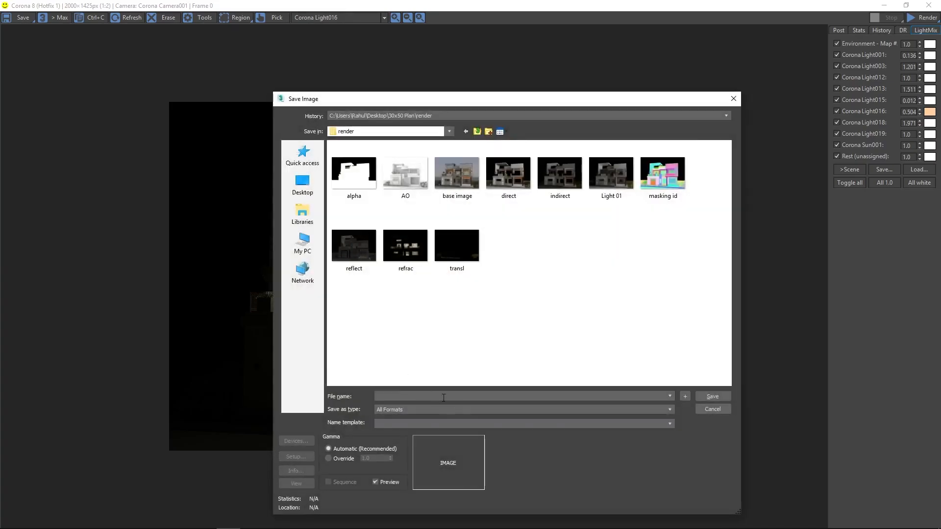
{"action": "type", "text": "lo"}
{"action": "key", "text": "BackSpace"}
{"action": "type", "text": "ight "}
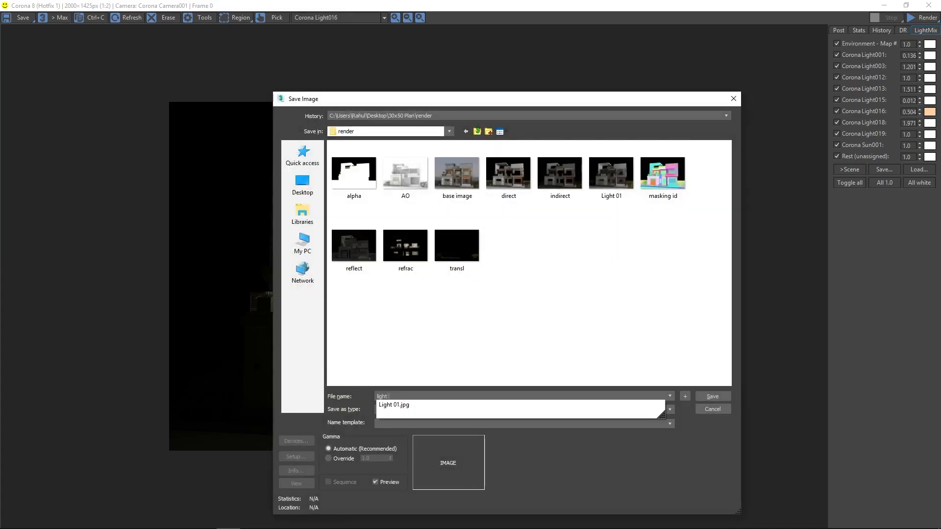
{"action": "type", "text": "16"}
{"action": "left_click", "coordinate": [473, 406]}
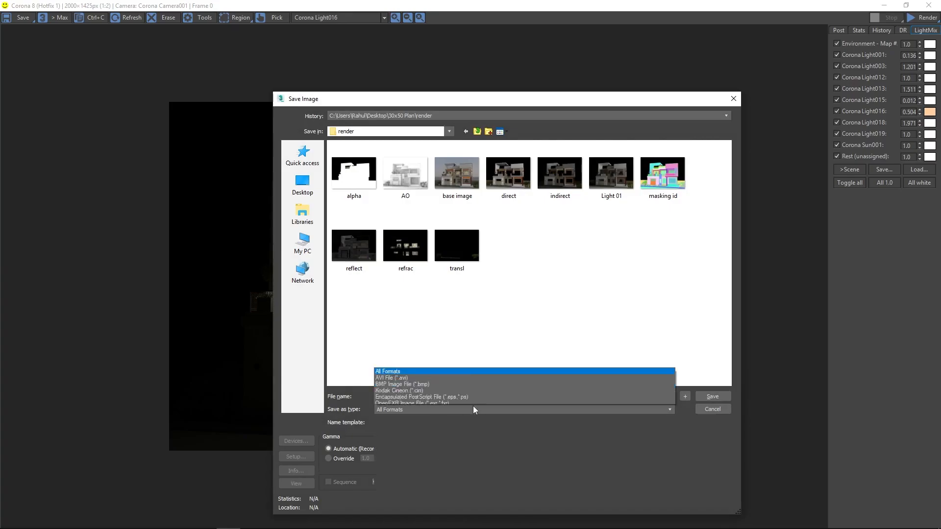
{"action": "left_click", "coordinate": [486, 325]}
{"action": "left_click", "coordinate": [713, 396]}
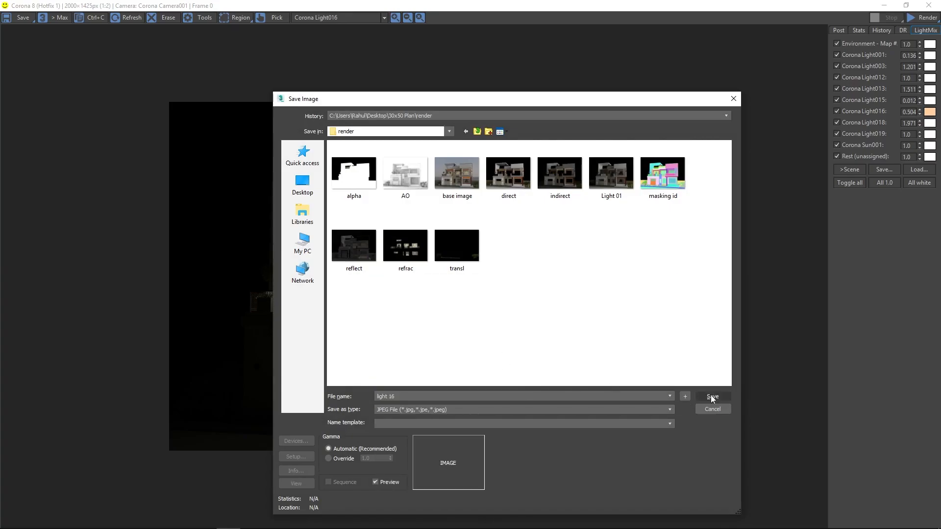
{"action": "left_click", "coordinate": [482, 363]}
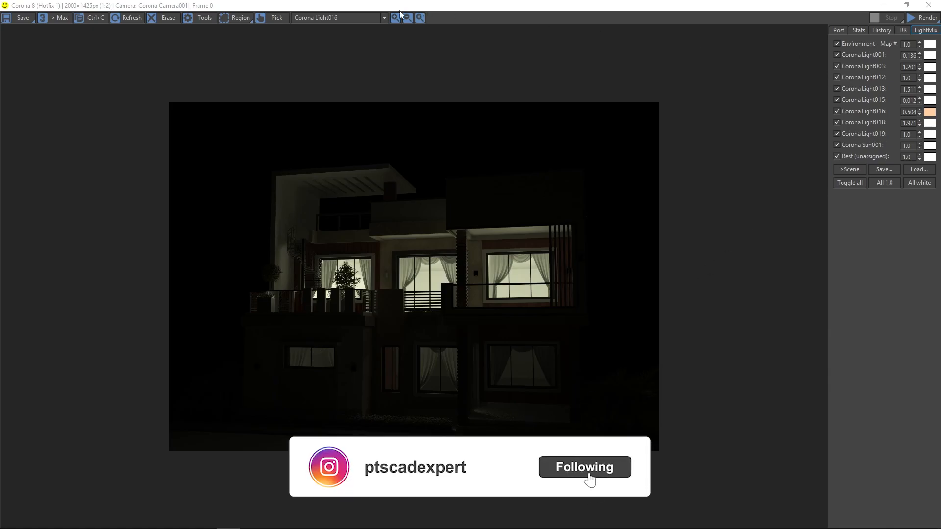
- Display the BEAUTY pass and toggle Corona Light015 off and on in the LightMix to compare its effect
{"action": "left_click", "coordinate": [339, 17]}
{"action": "left_click", "coordinate": [314, 27]}
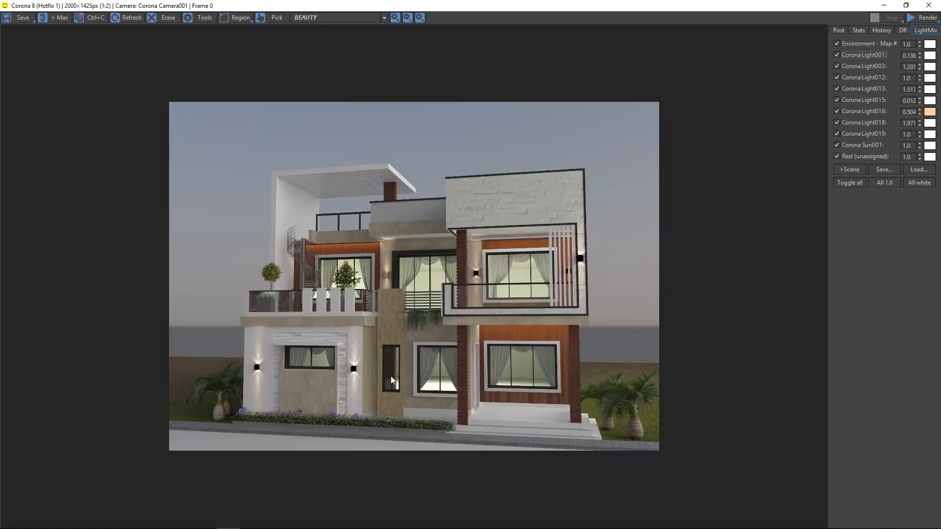
{"action": "double_click", "coordinate": [837, 101]}
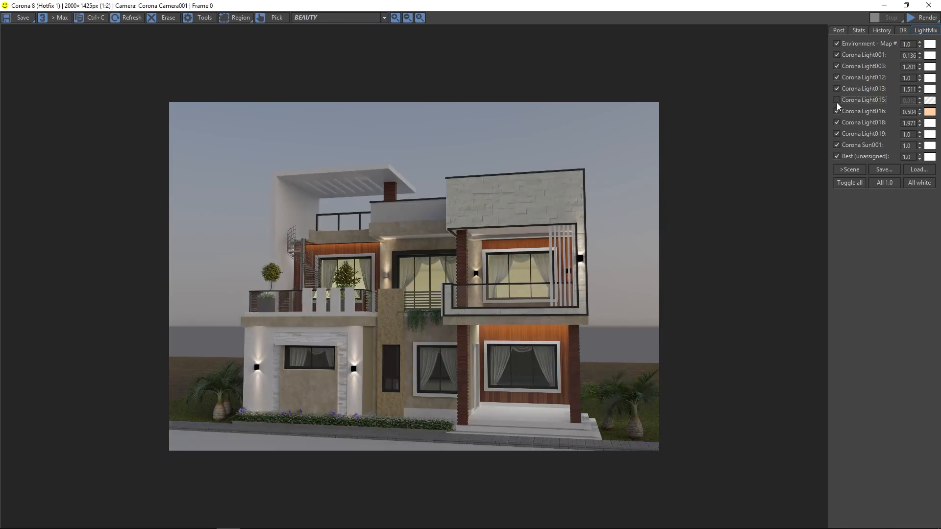
- Save the Interactive LightMix image as a JPEG file named light 15
{"action": "left_click", "coordinate": [22, 18]}
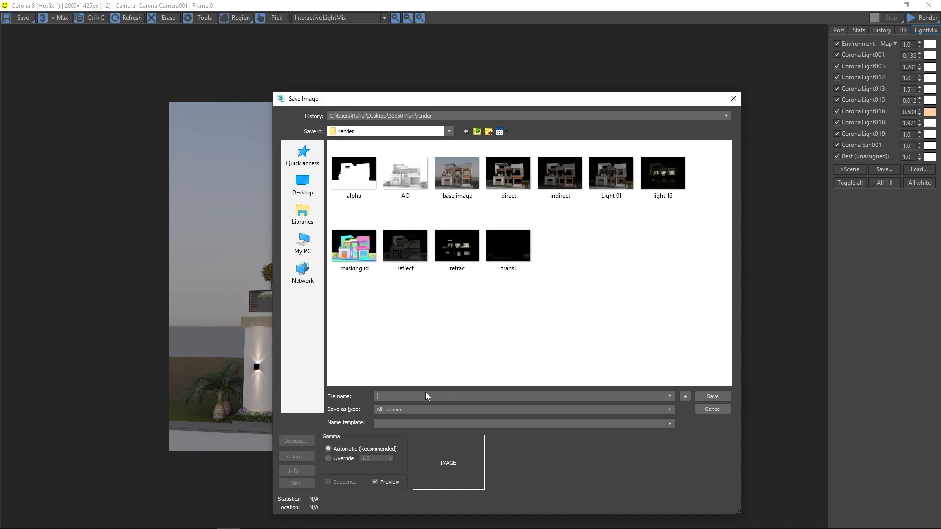
{"action": "left_click", "coordinate": [426, 393]}
{"action": "type", "text": "light 15"}
{"action": "left_click", "coordinate": [527, 410]}
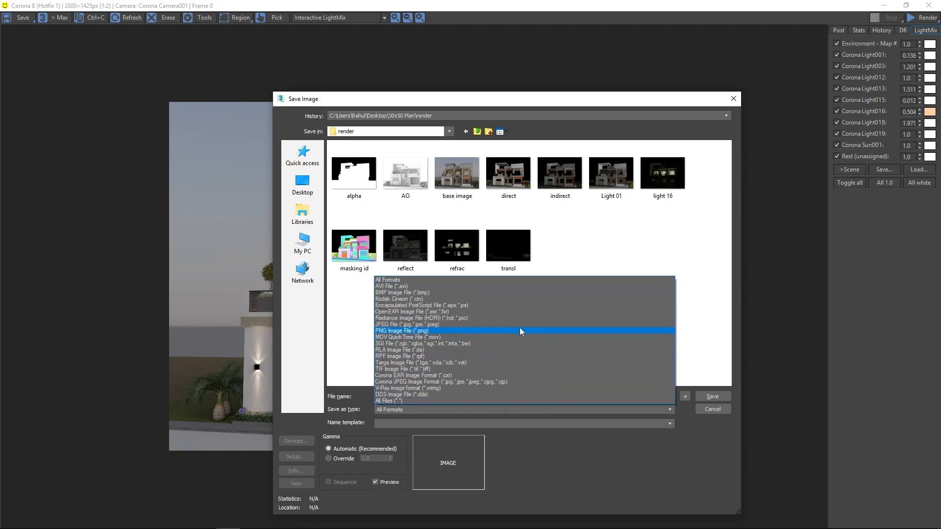
{"action": "left_click", "coordinate": [520, 325]}
{"action": "left_click", "coordinate": [712, 398]}
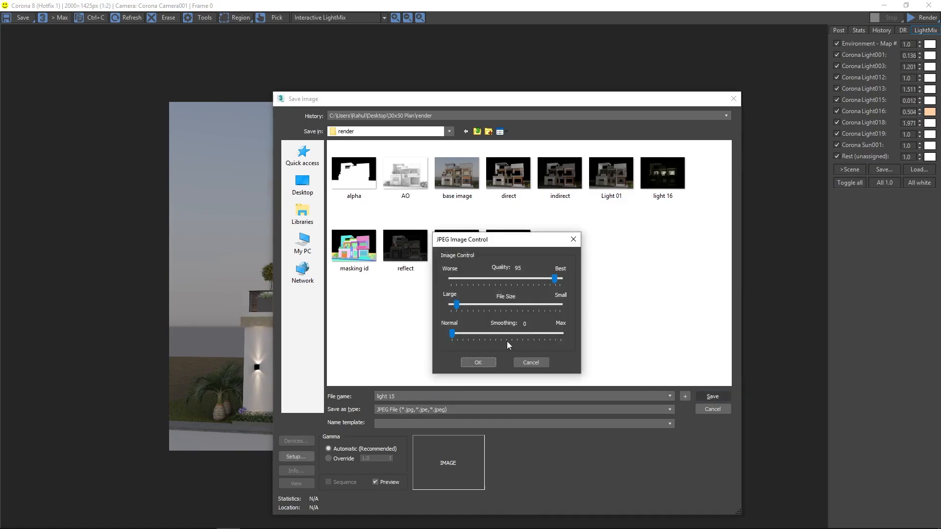
{"action": "left_click", "coordinate": [478, 363]}
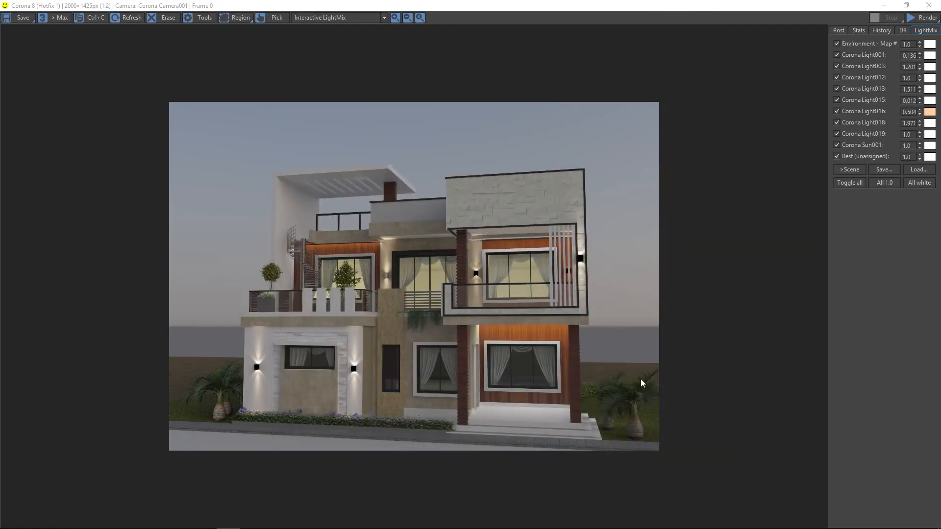
- Display the Corona Light012 element to review its contribution to the house exterior
{"action": "left_click", "coordinate": [347, 18]}
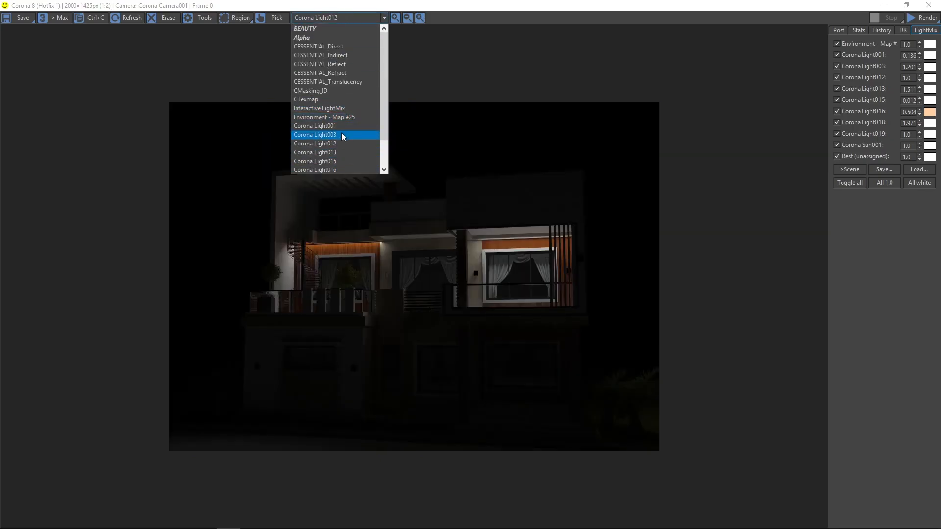
{"action": "left_click", "coordinate": [474, 137]}
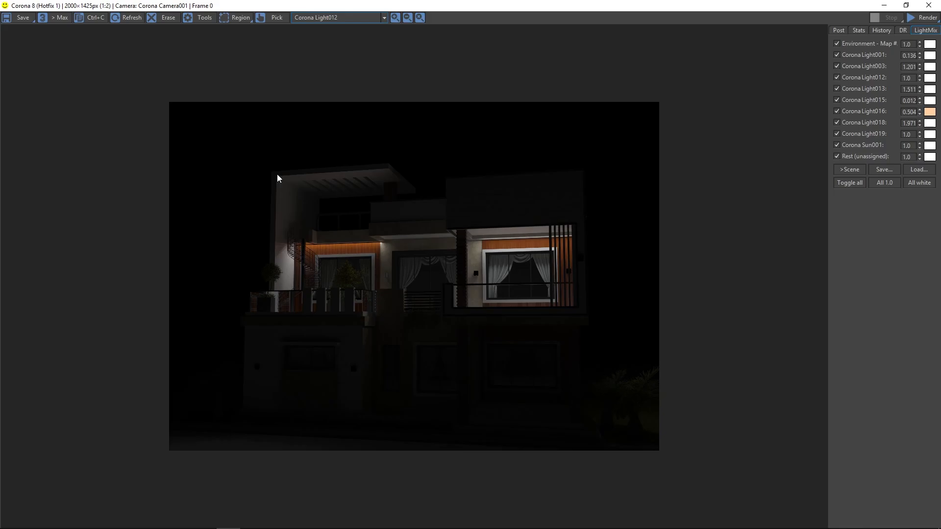
- Close the Corona frame buffer and exit 3ds Max
{"action": "left_click", "coordinate": [929, 5]}
{"action": "scroll", "coordinate": [527, 300], "scroll_direction": "down", "scroll_amount": 5}
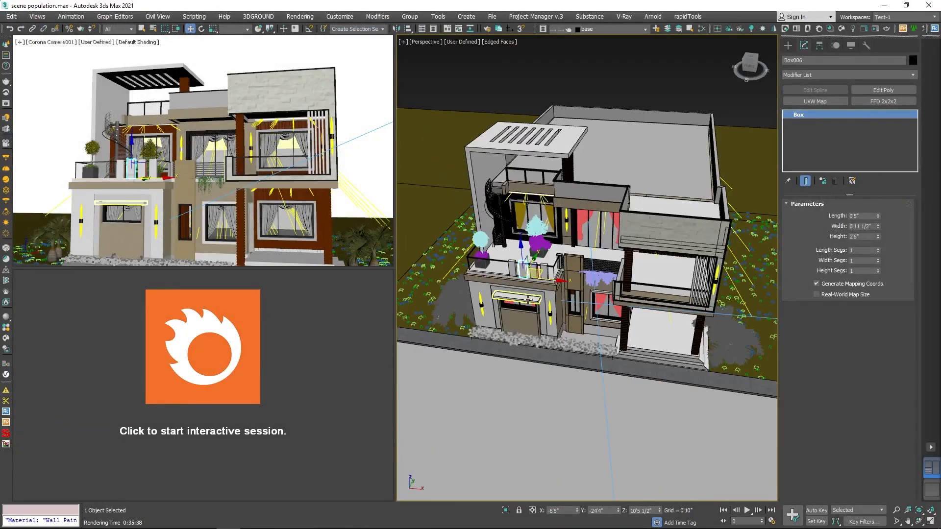
{"action": "left_click", "coordinate": [929, 5]}
{"action": "left_click", "coordinate": [431, 290]}
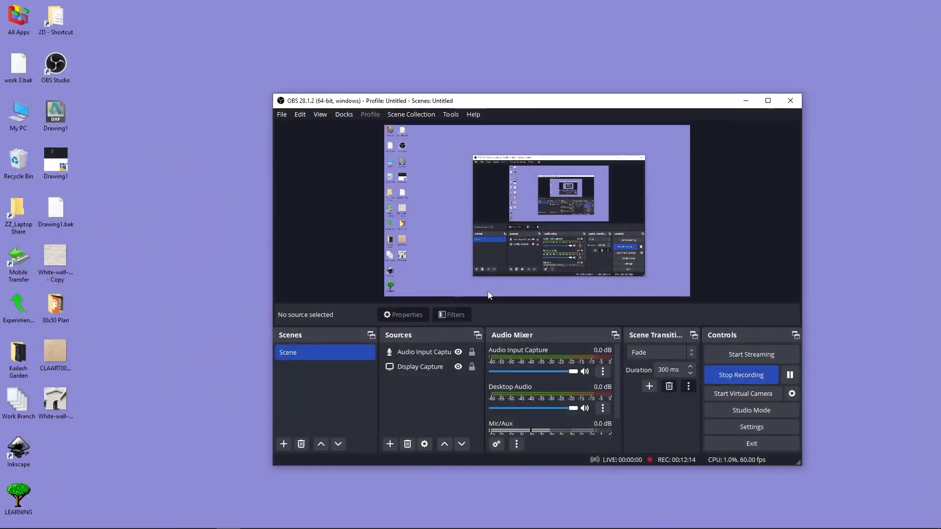
- Minimize the OBS window and refresh the desktop
{"action": "left_click", "coordinate": [746, 100]}
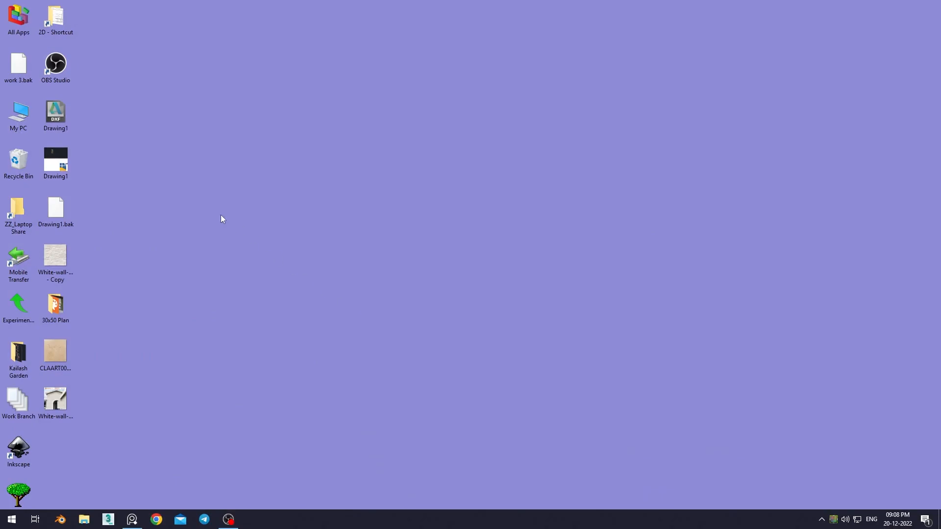
{"action": "right_click", "coordinate": [251, 225]}
{"action": "left_click", "coordinate": [287, 257]}
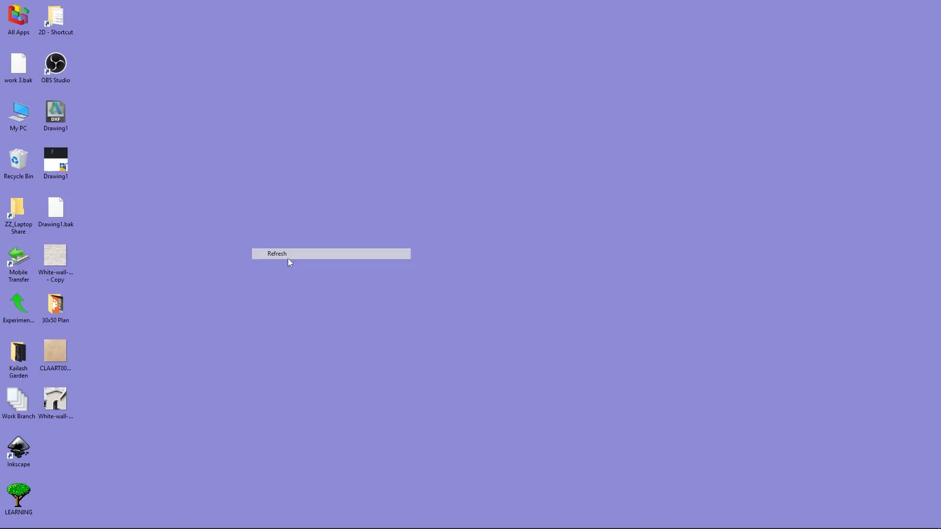
- Open the 30x50 Plan folder from the desktop and enlarge its file icons
{"action": "double_click", "coordinate": [53, 321]}
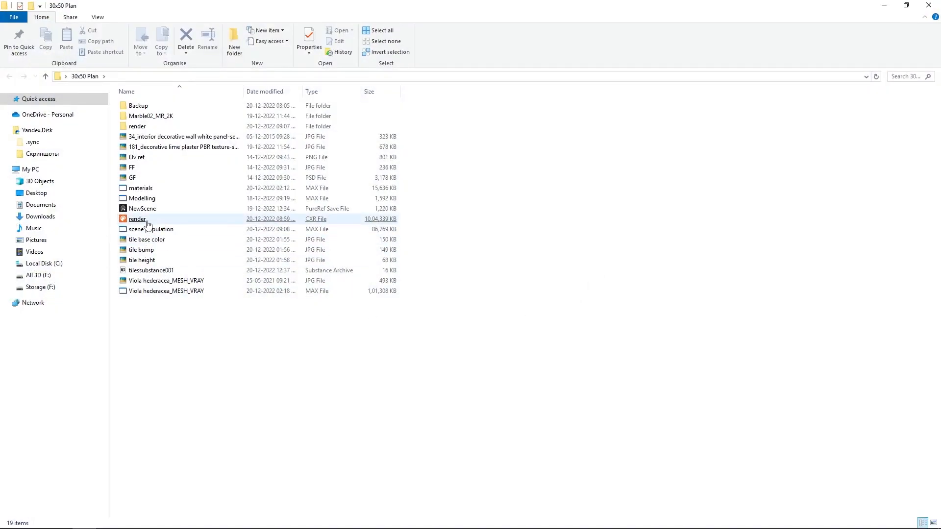
{"action": "left_click", "coordinate": [147, 222]}
{"action": "scroll", "coordinate": [485, 250], "scroll_direction": "up", "scroll_amount": 3, "text": "ctrl"}
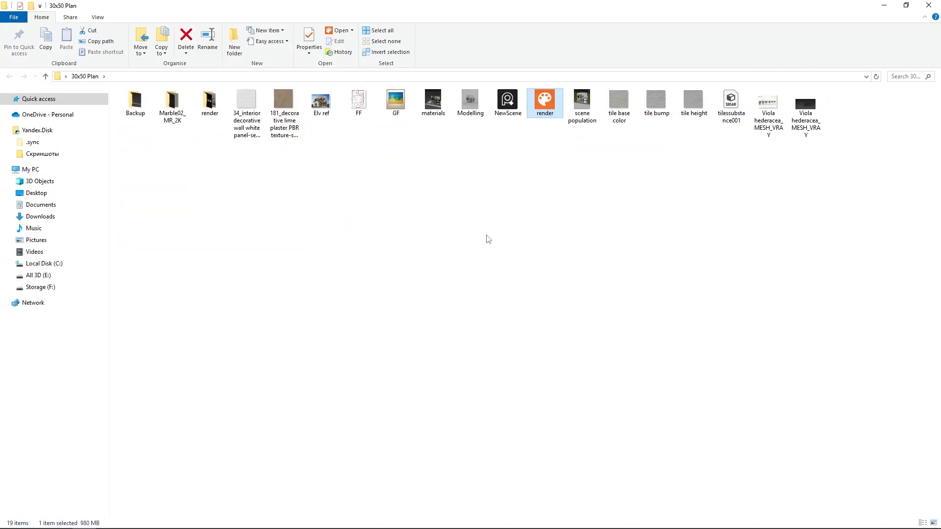
{"action": "scroll", "coordinate": [488, 239], "scroll_direction": "up", "scroll_amount": 2, "text": "ctrl"}
{"action": "left_click", "coordinate": [743, 216]}
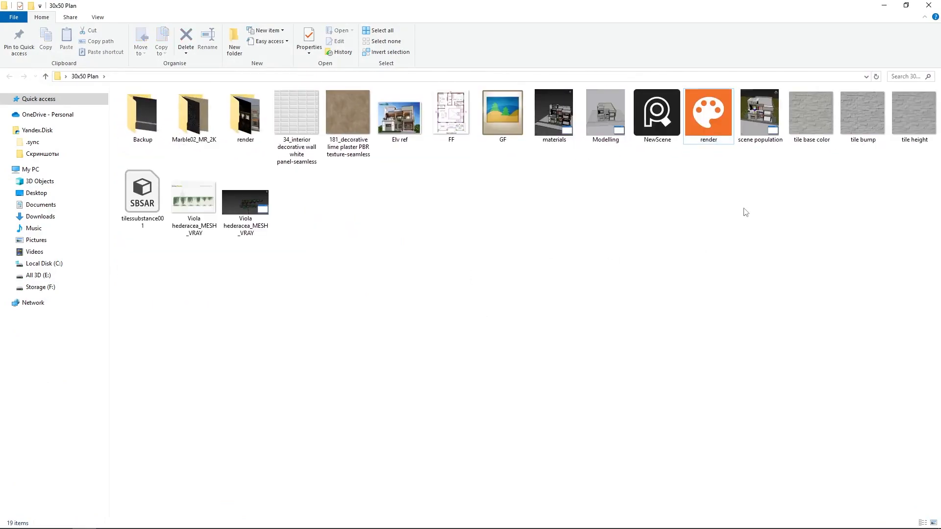
- Open the render CXR file in Corona Image Editor, maximize the editor and show the whole image
{"action": "double_click", "coordinate": [703, 134]}
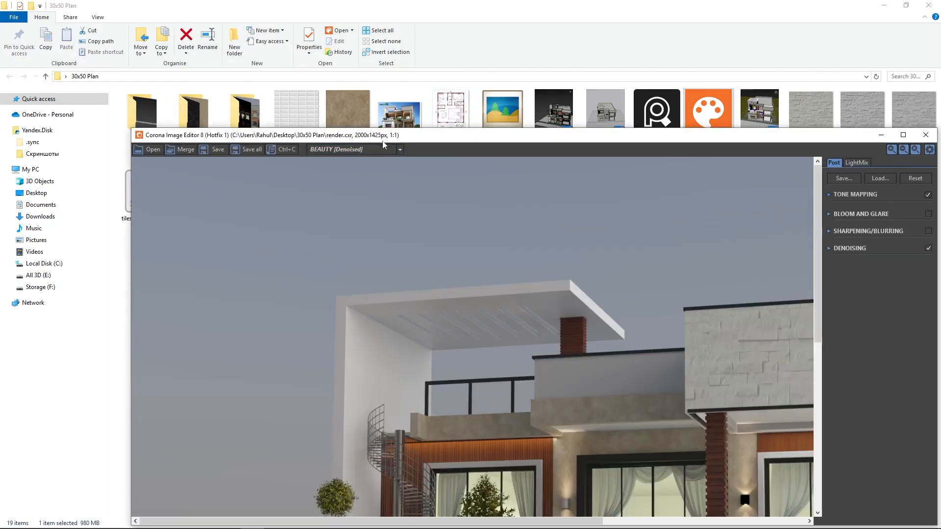
{"action": "left_click_drag", "start_coordinate": [383, 141], "coordinate": [258, 44]}
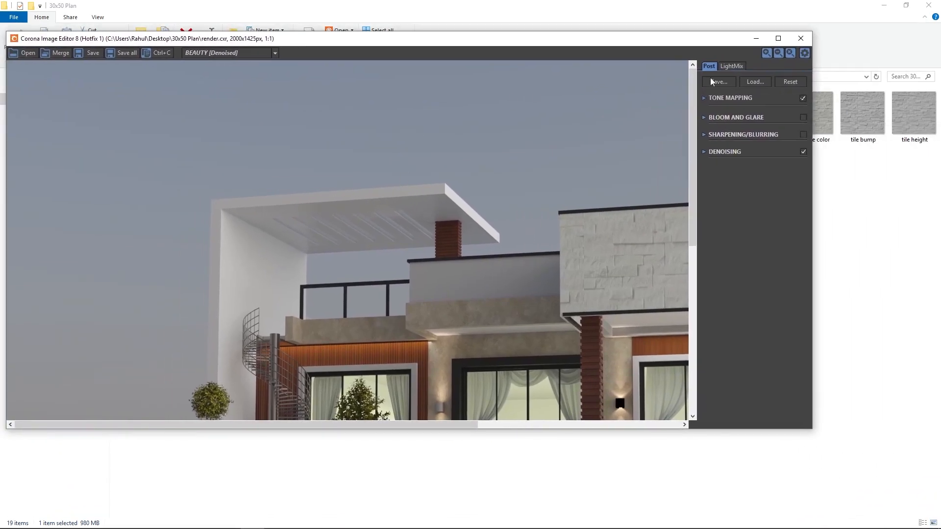
{"action": "left_click", "coordinate": [778, 38]}
{"action": "scroll", "coordinate": [414, 246], "scroll_direction": "down", "scroll_amount": 1}
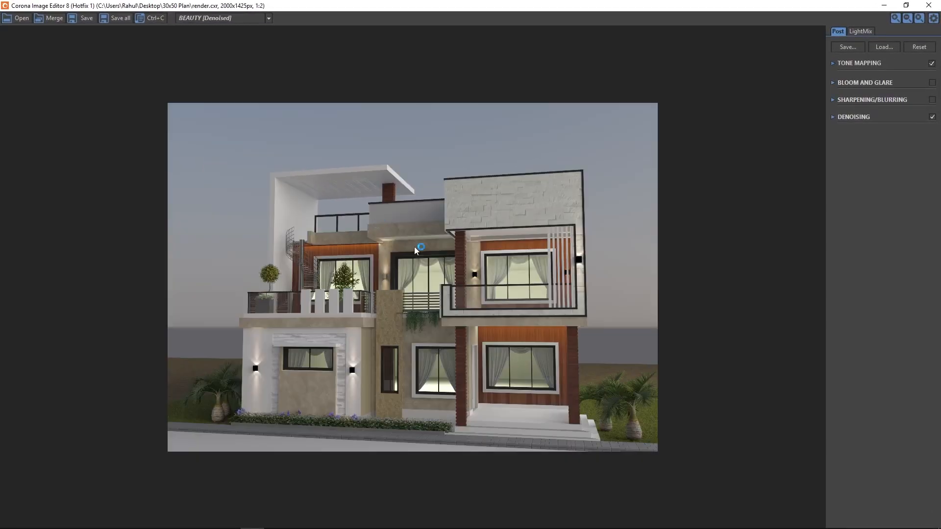
- Enable the Environment and Corona Light001, 003, 012, 013, 015, 016 and 018 contributions in LightMix
{"action": "left_click", "coordinate": [860, 31]}
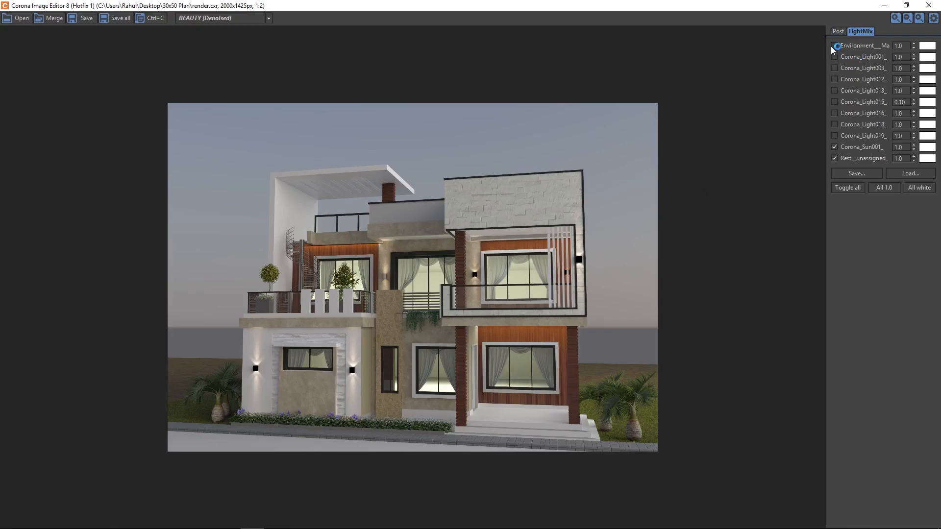
{"action": "left_click", "coordinate": [832, 46]}
{"action": "left_click", "coordinate": [833, 56]}
{"action": "left_click", "coordinate": [835, 68]}
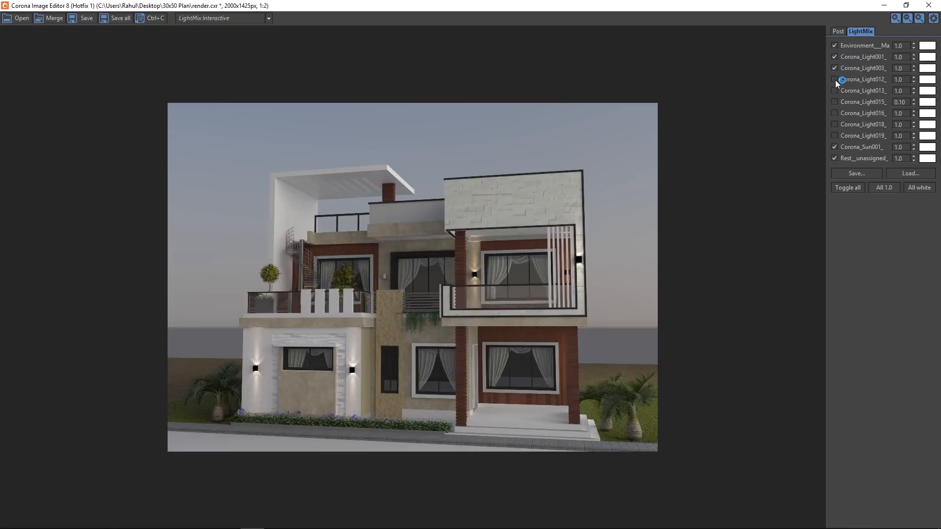
{"action": "left_click", "coordinate": [835, 80]}
{"action": "left_click", "coordinate": [834, 91]}
{"action": "left_click", "coordinate": [834, 102]}
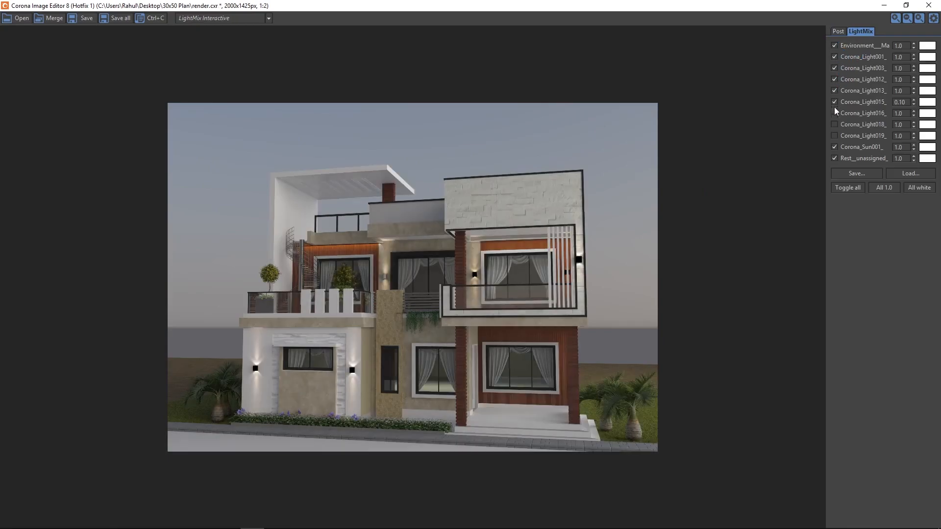
{"action": "left_click", "coordinate": [835, 113]}
{"action": "left_click", "coordinate": [835, 125]}
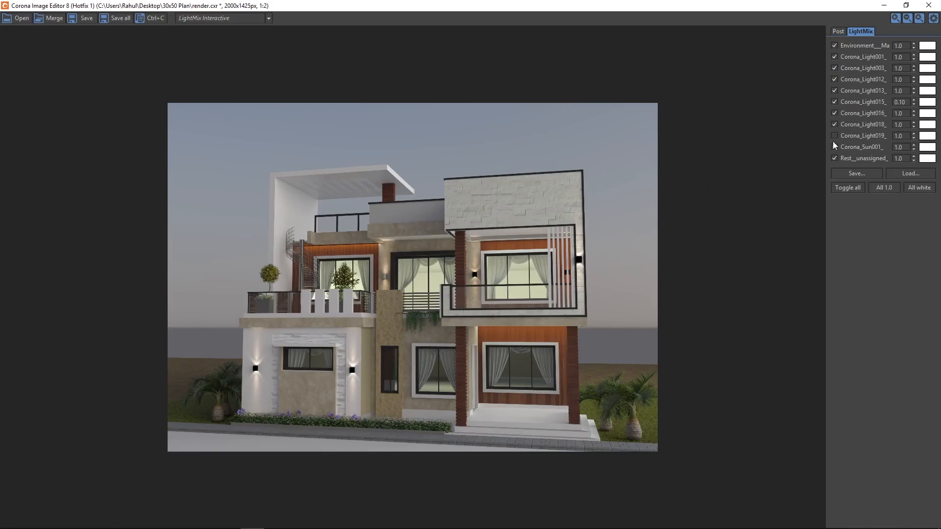
{"action": "left_click", "coordinate": [834, 146]}
- Display the denoised CESSENTIAL_Refract element and view the whole image
{"action": "left_click", "coordinate": [213, 17]}
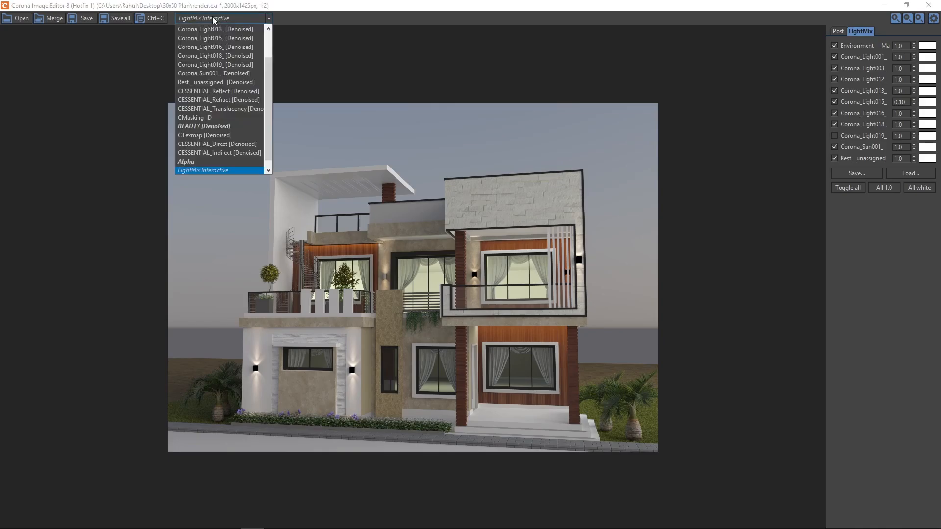
{"action": "scroll", "coordinate": [224, 55], "scroll_direction": "up", "scroll_amount": 1}
{"action": "scroll", "coordinate": [229, 45], "scroll_direction": "up", "scroll_amount": 1}
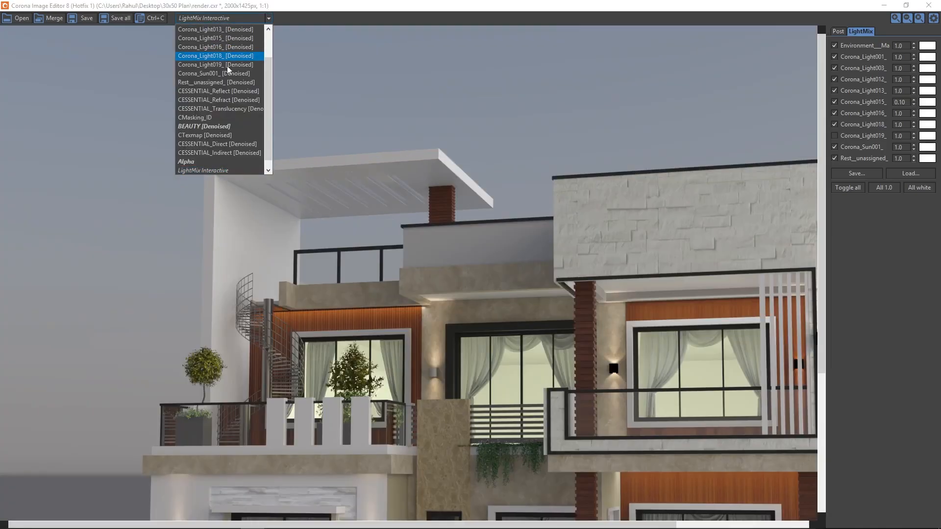
{"action": "left_click", "coordinate": [209, 99]}
{"action": "scroll", "coordinate": [324, 175], "scroll_direction": "down", "scroll_amount": 1}
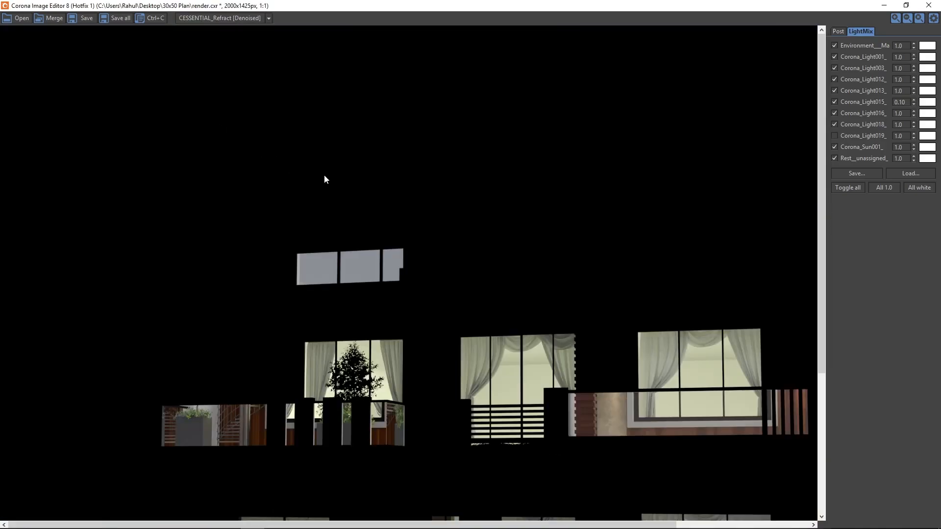
{"action": "scroll", "coordinate": [390, 232], "scroll_direction": "down", "scroll_amount": 1}
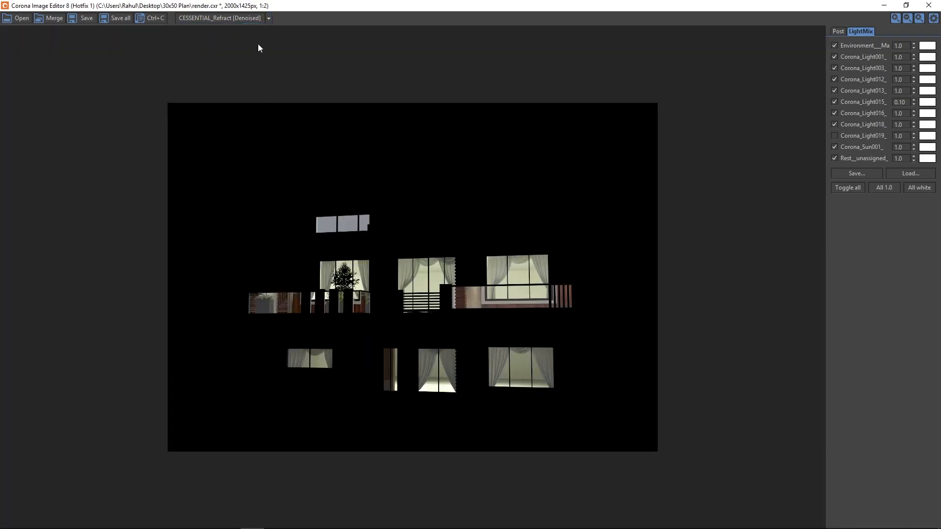
{"action": "left_click", "coordinate": [83, 19]}
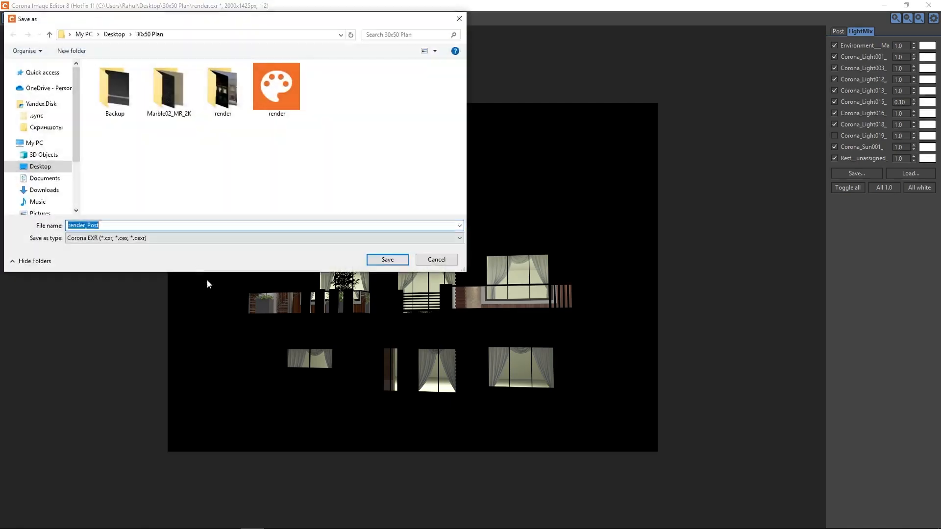
{"action": "left_click", "coordinate": [309, 238]}
{"action": "left_click", "coordinate": [426, 238]}
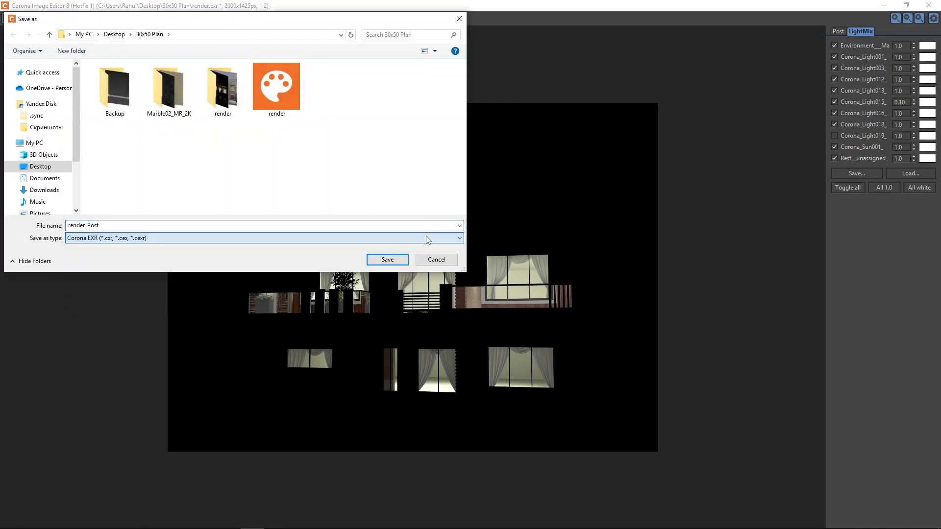
{"action": "left_click", "coordinate": [435, 257]}
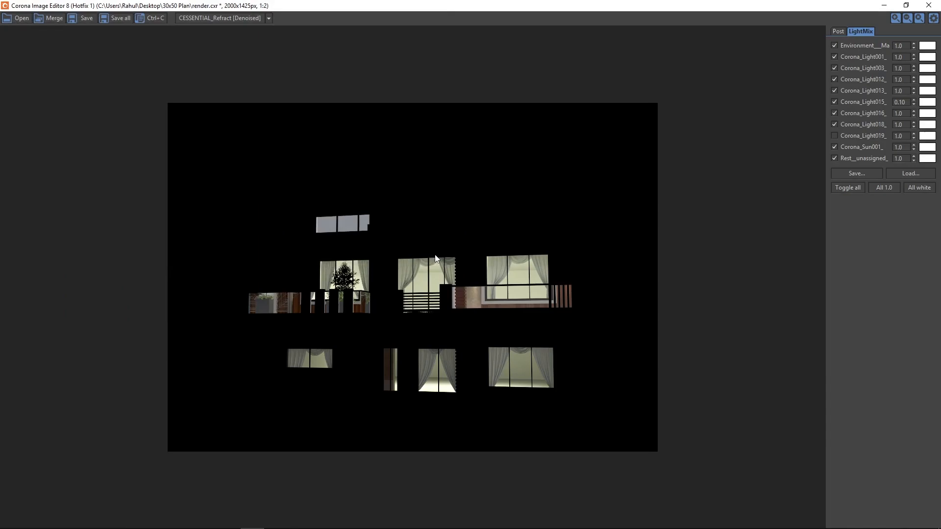
- Exit Corona Image Editor without saving and minimize the 30x50 Plan folder window
{"action": "left_click", "coordinate": [929, 5]}
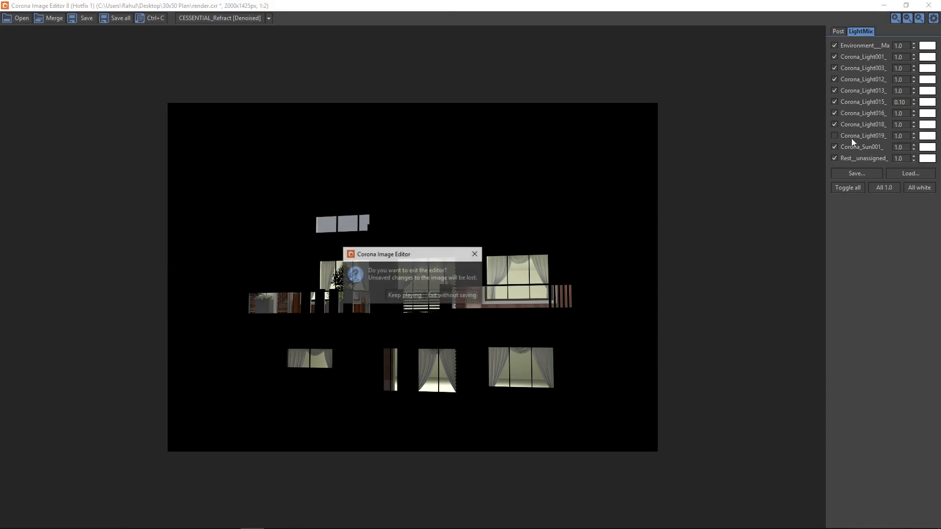
{"action": "left_click", "coordinate": [445, 295]}
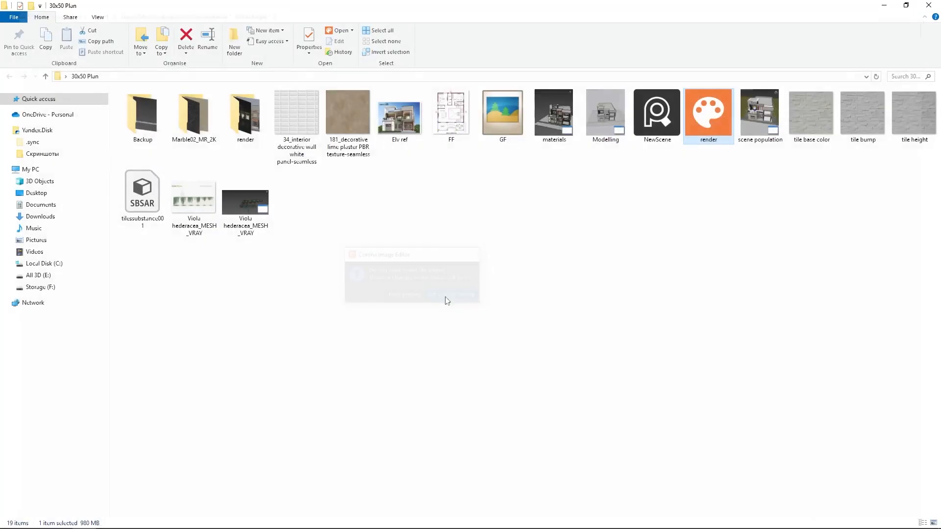
{"action": "left_click", "coordinate": [715, 142]}
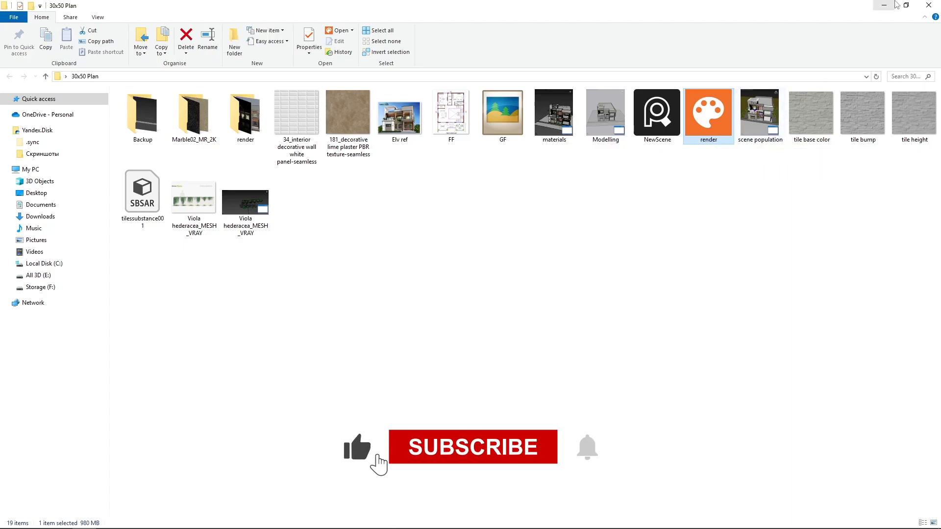
{"action": "left_click", "coordinate": [884, 6]}
- Launch Adobe Photoshop and refresh the desktop while it loads
{"action": "middle_click", "coordinate": [335, 109]}
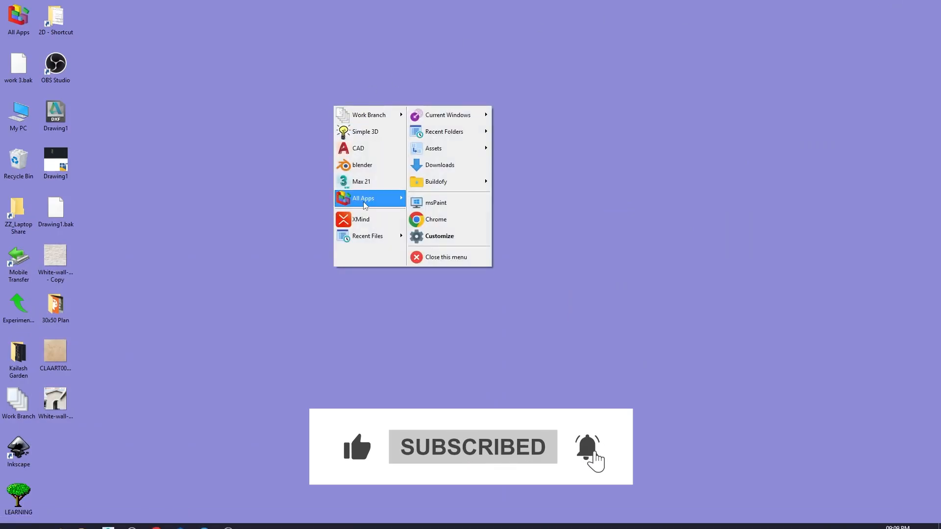
{"action": "mouse_move", "coordinate": [373, 198]}
{"action": "left_click", "coordinate": [463, 335]}
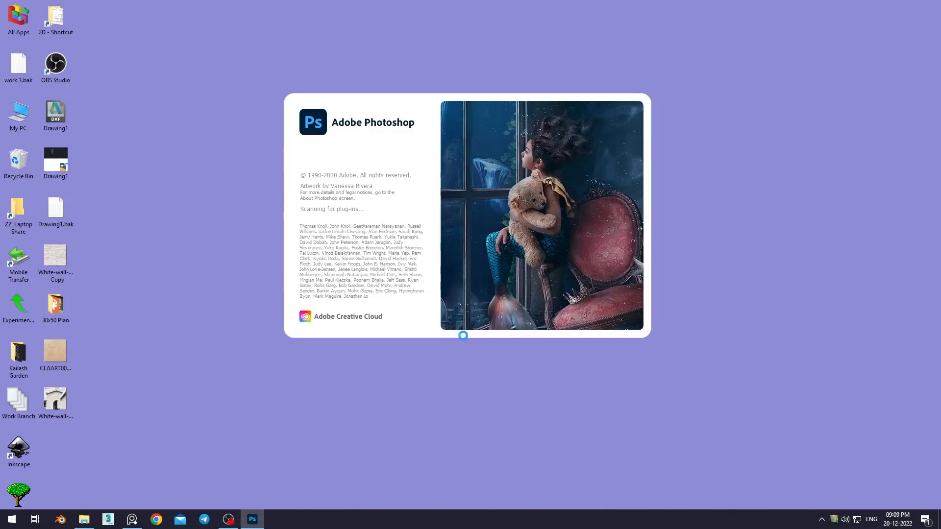
{"action": "right_click", "coordinate": [461, 420]}
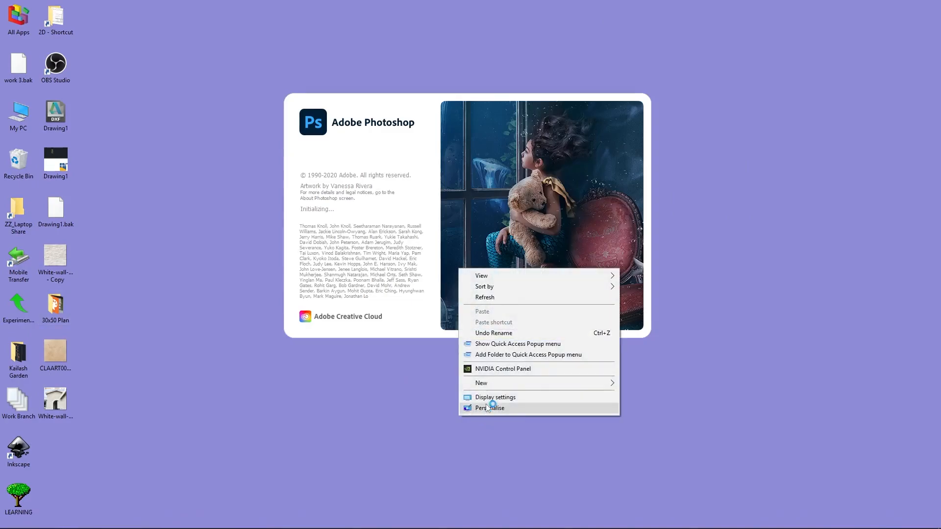
{"action": "left_click", "coordinate": [490, 299]}
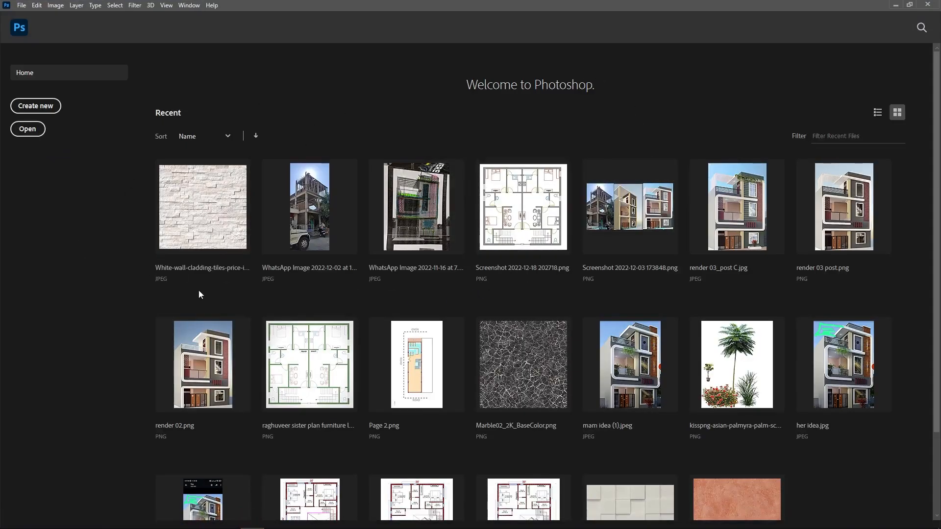
- Load all the JPEG passes from the 30x50 Plan render folder into one layered document with Load Files into Stack
{"action": "left_click", "coordinate": [20, 6]}
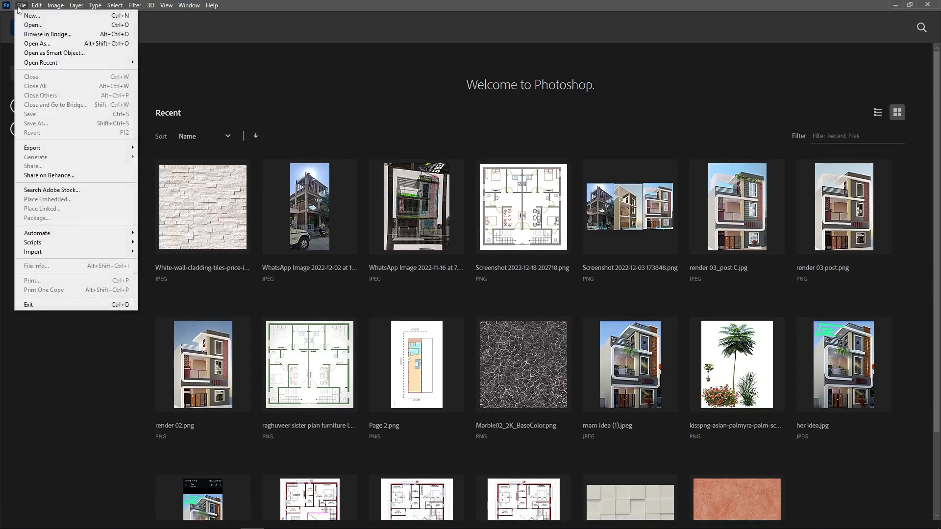
{"action": "mouse_move", "coordinate": [40, 245]}
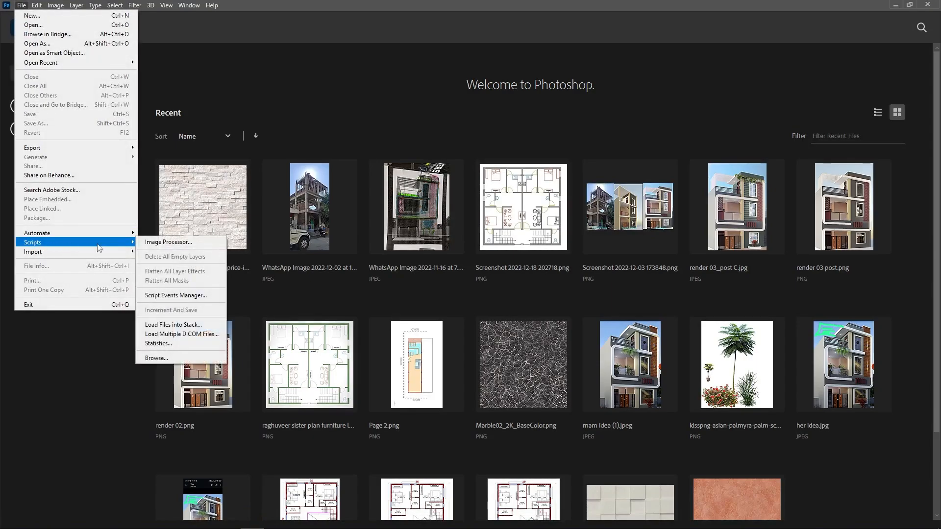
{"action": "left_click", "coordinate": [197, 326]}
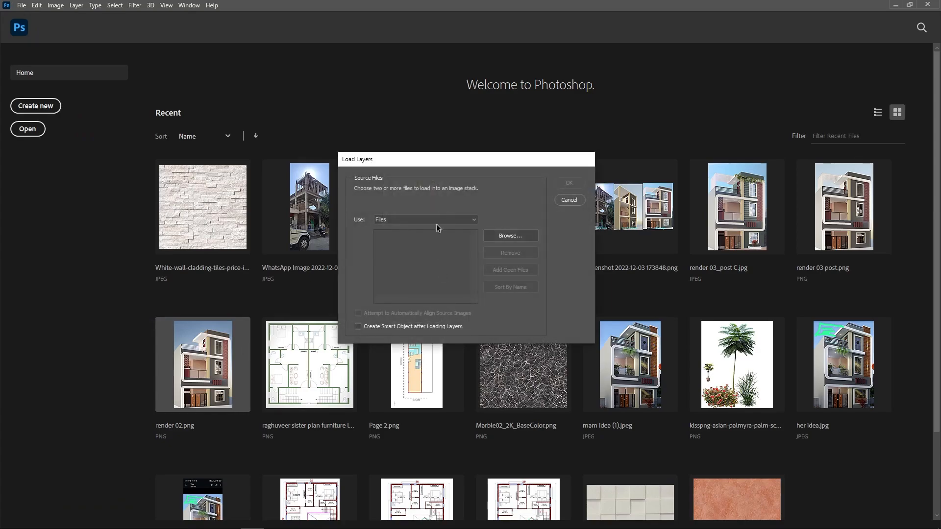
{"action": "left_click", "coordinate": [505, 237]}
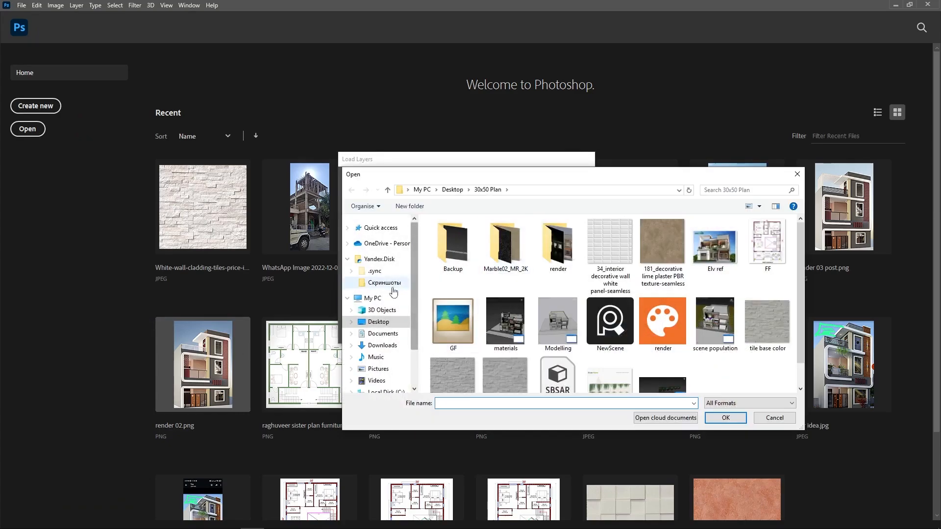
{"action": "left_click", "coordinate": [373, 323]}
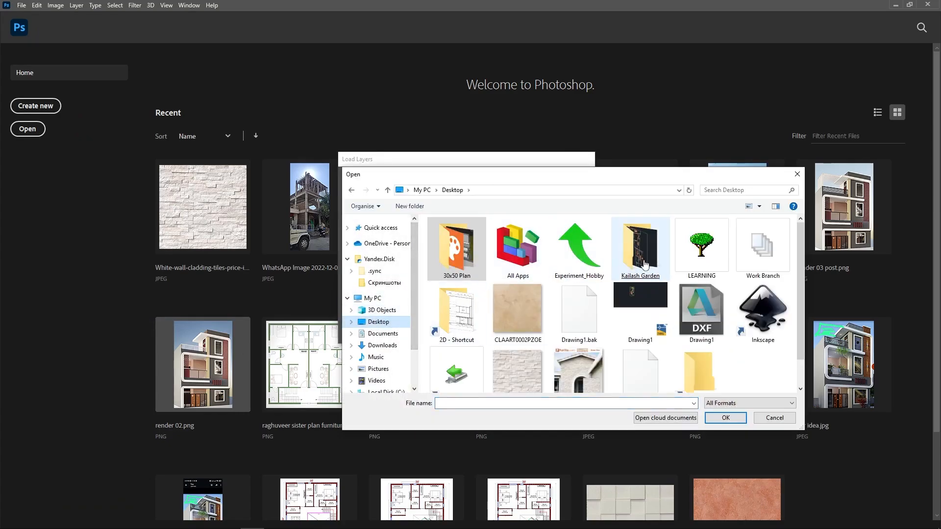
{"action": "double_click", "coordinate": [464, 277]}
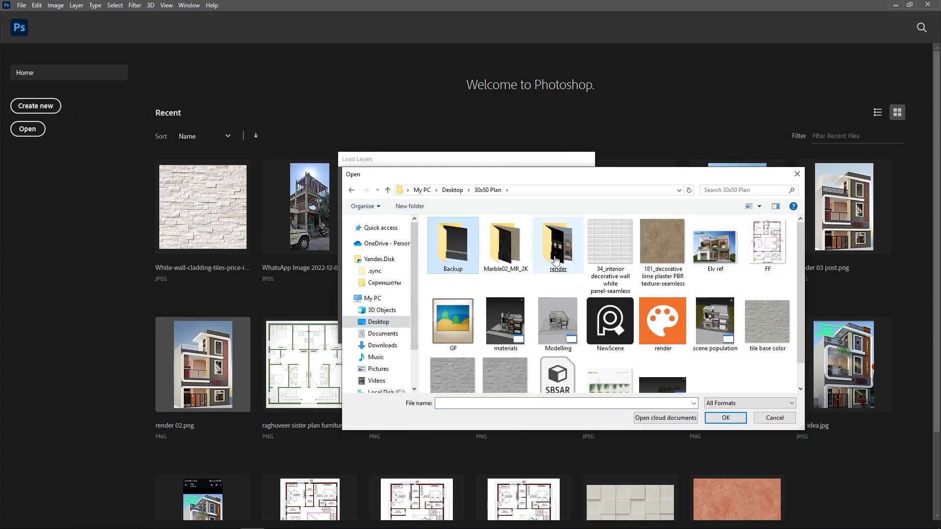
{"action": "double_click", "coordinate": [546, 277]}
{"action": "left_click_drag", "start_coordinate": [777, 316], "coordinate": [429, 218]}
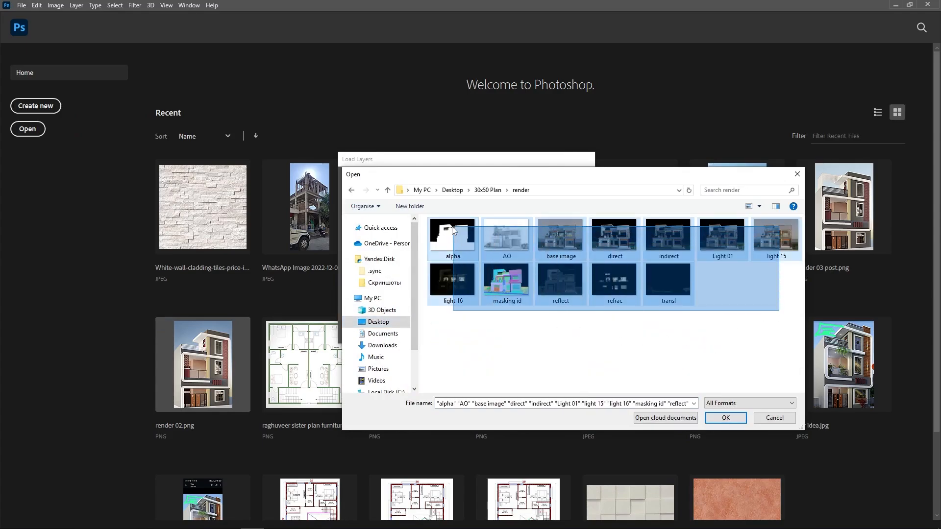
{"action": "left_click", "coordinate": [726, 418]}
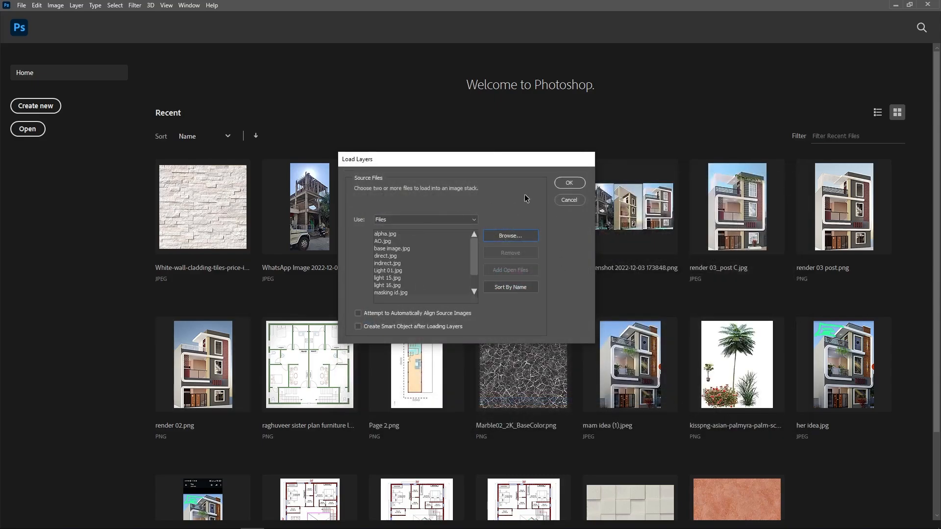
{"action": "left_click", "coordinate": [568, 183]}
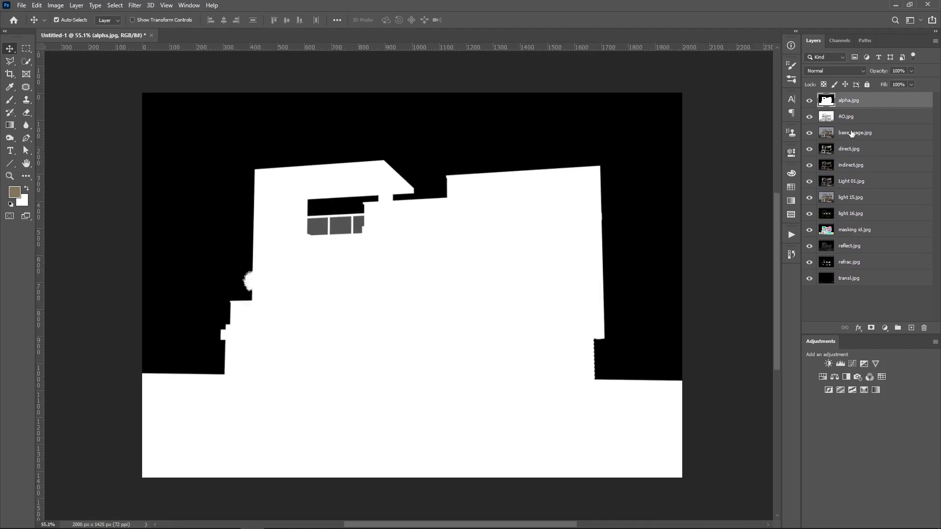
- Move the base image layer to the bottom of the layer stack and the masking id layer to the top
{"action": "left_click", "coordinate": [851, 133]}
{"action": "left_click_drag", "start_coordinate": [851, 133], "coordinate": [843, 289]}
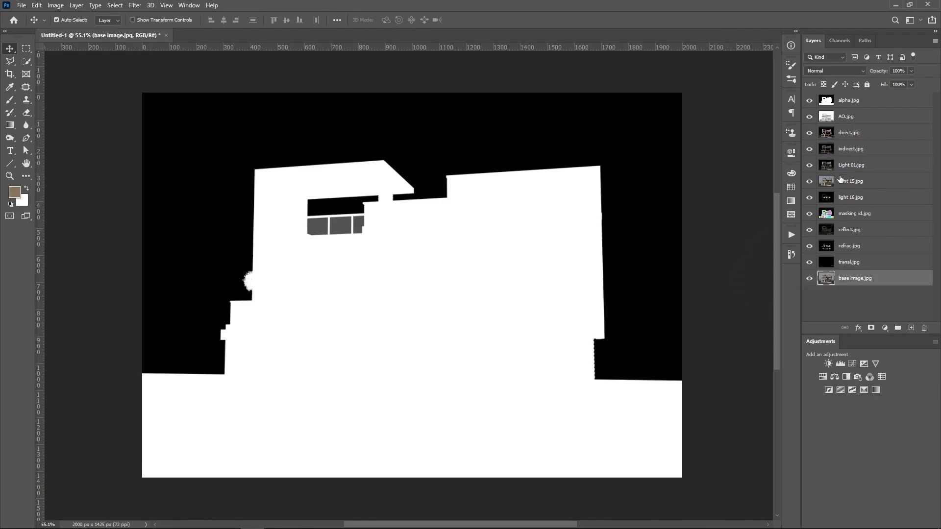
{"action": "left_click_drag", "start_coordinate": [848, 214], "coordinate": [841, 98]}
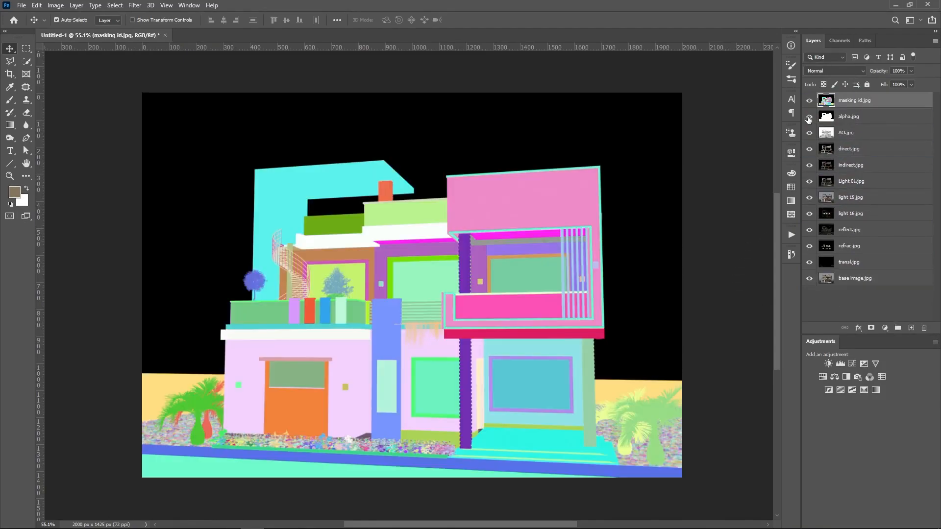
- Hide the masking id layer, move the alpha layer to the bottom of the stack and place the AO layer directly above the base image
{"action": "left_click", "coordinate": [809, 101]}
{"action": "scroll", "coordinate": [410, 267], "scroll_direction": "down", "scroll_amount": 1}
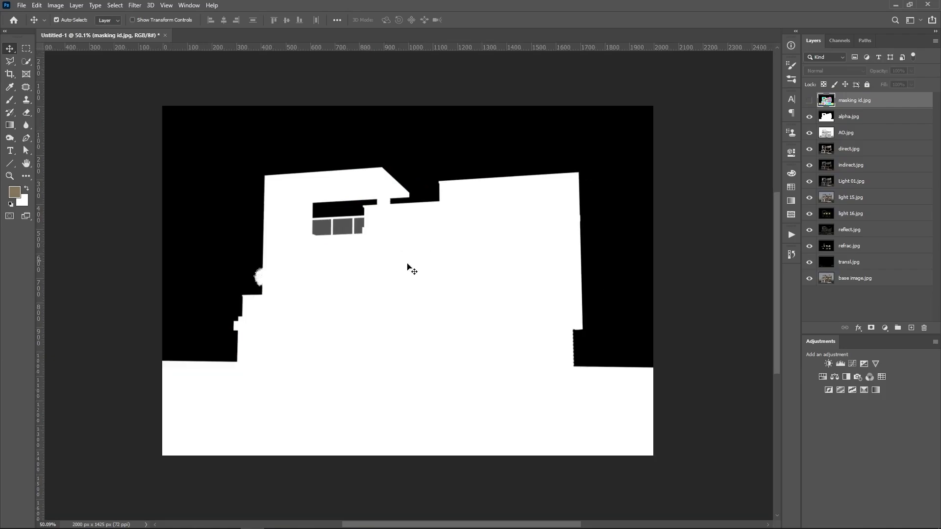
{"action": "left_click_drag", "start_coordinate": [861, 117], "coordinate": [858, 278]}
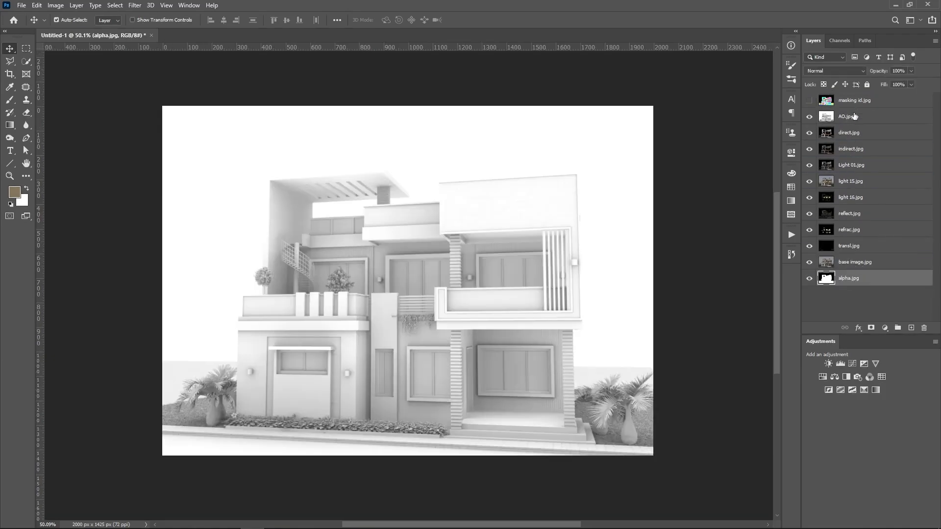
{"action": "left_click_drag", "start_coordinate": [856, 116], "coordinate": [850, 253]}
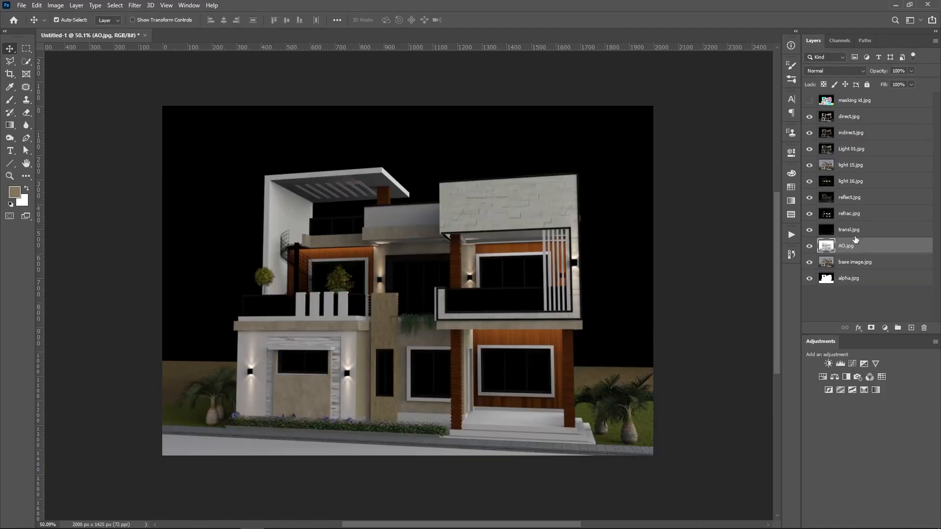
- Move the direct and indirect layers down between the reflect and refrac layers, with indirect above direct
{"action": "left_click", "coordinate": [855, 202]}
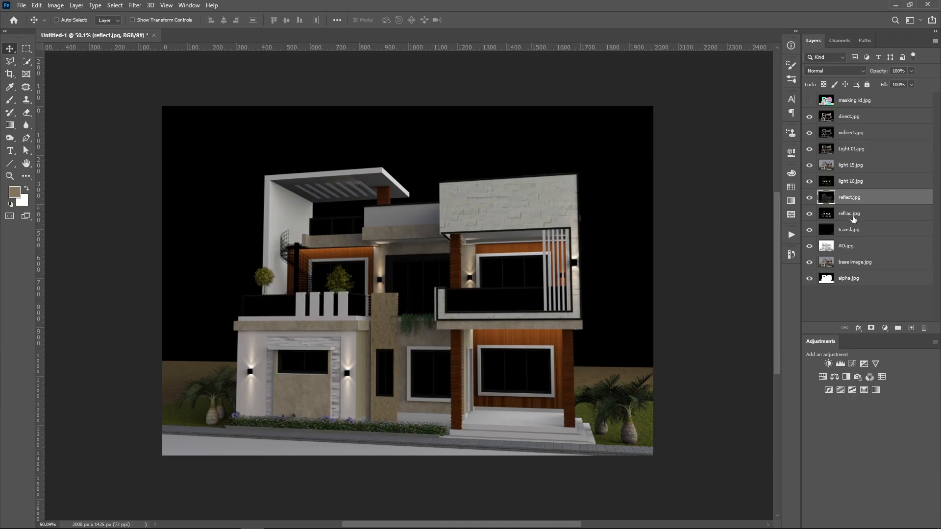
{"action": "left_click", "coordinate": [853, 218], "text": "ctrl"}
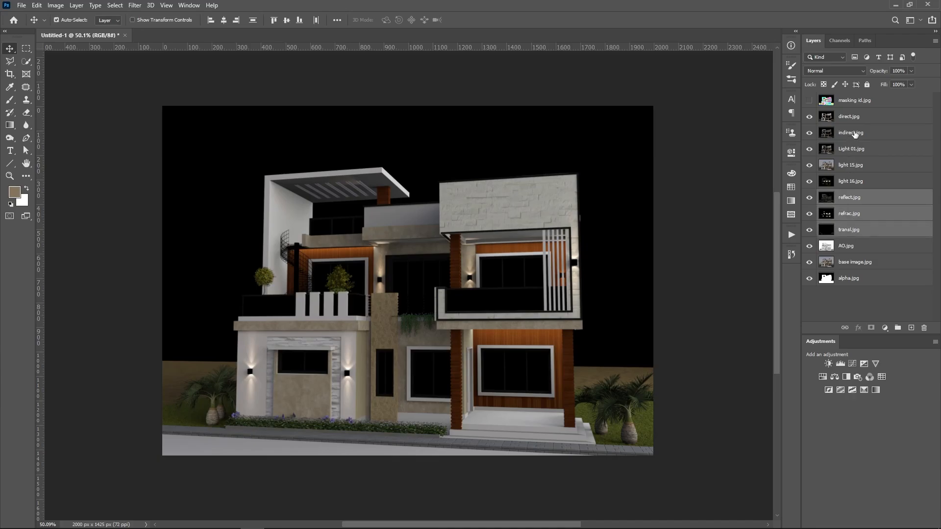
{"action": "left_click", "coordinate": [855, 135]}
{"action": "left_click", "coordinate": [854, 118]}
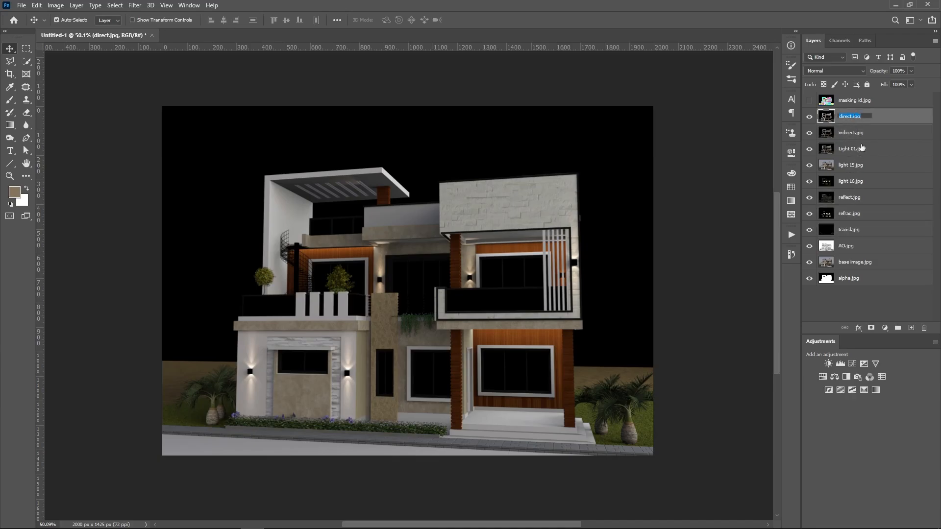
{"action": "left_click_drag", "start_coordinate": [874, 120], "coordinate": [875, 205]}
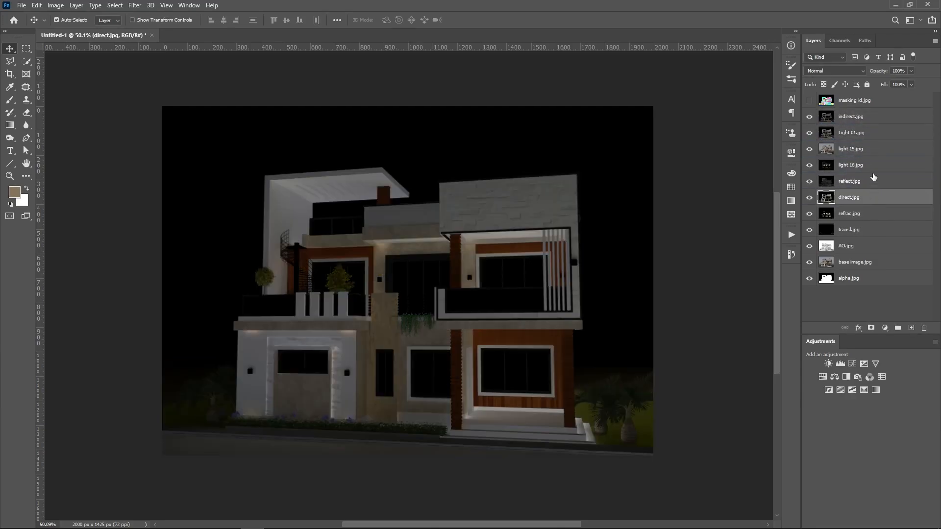
{"action": "left_click_drag", "start_coordinate": [869, 117], "coordinate": [865, 180]}
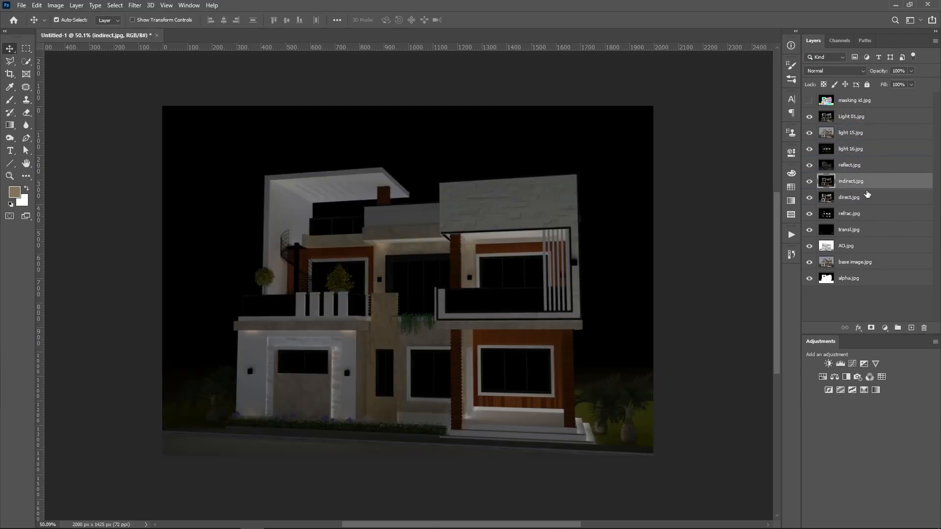
- Group the reflect, indirect, direct, refrac and transl layers and name the group "3D Passes"
{"action": "left_click", "coordinate": [860, 168]}
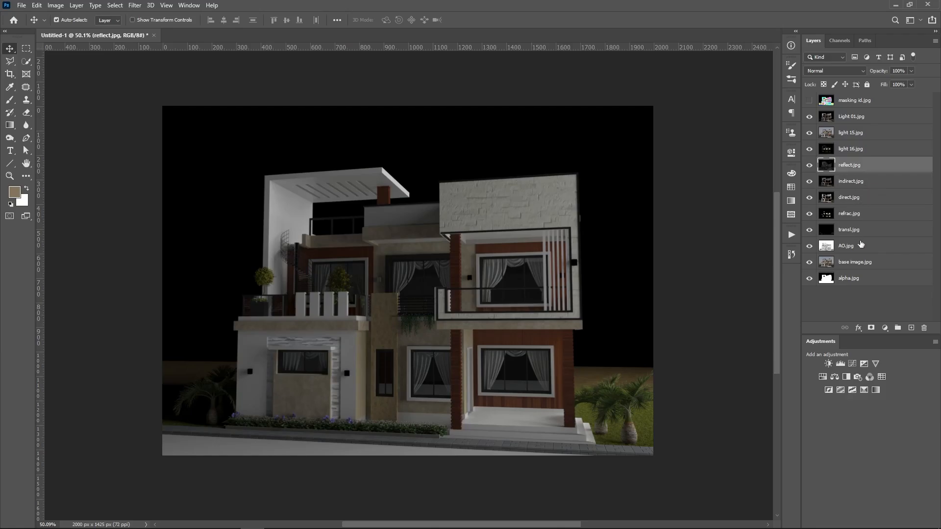
{"action": "left_click", "coordinate": [854, 237], "text": "shift"}
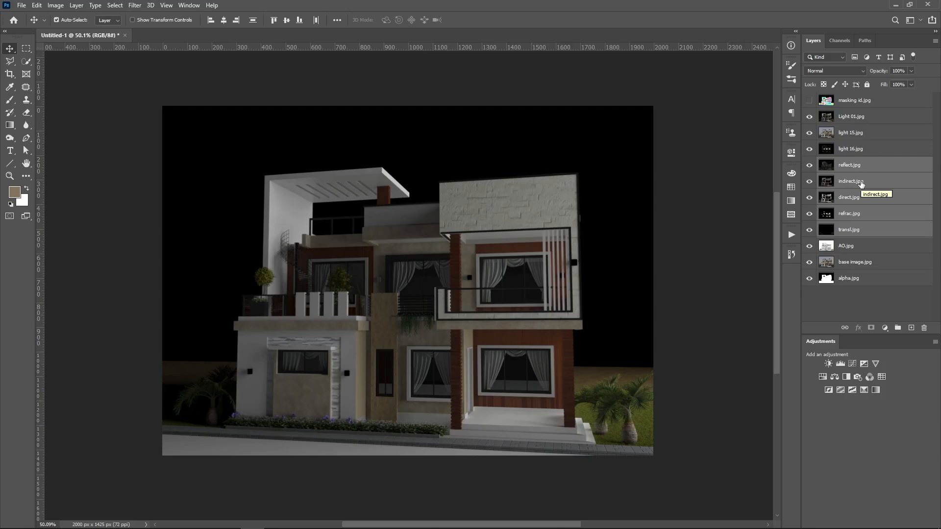
{"action": "key", "text": "ctrl"}
{"action": "key", "text": "ctrl+g"}
{"action": "double_click", "coordinate": [839, 163]}
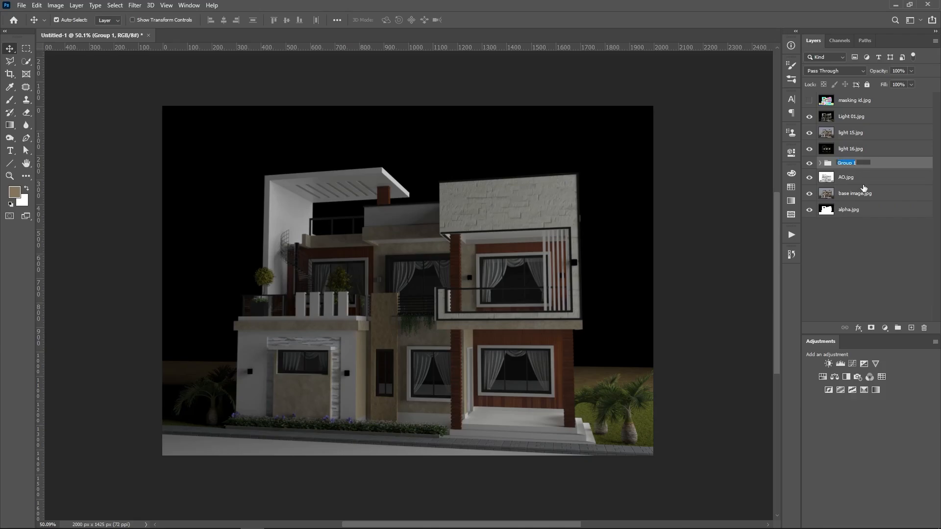
{"action": "type", "text": "3D Passes"}
{"action": "left_click", "coordinate": [813, 257]}
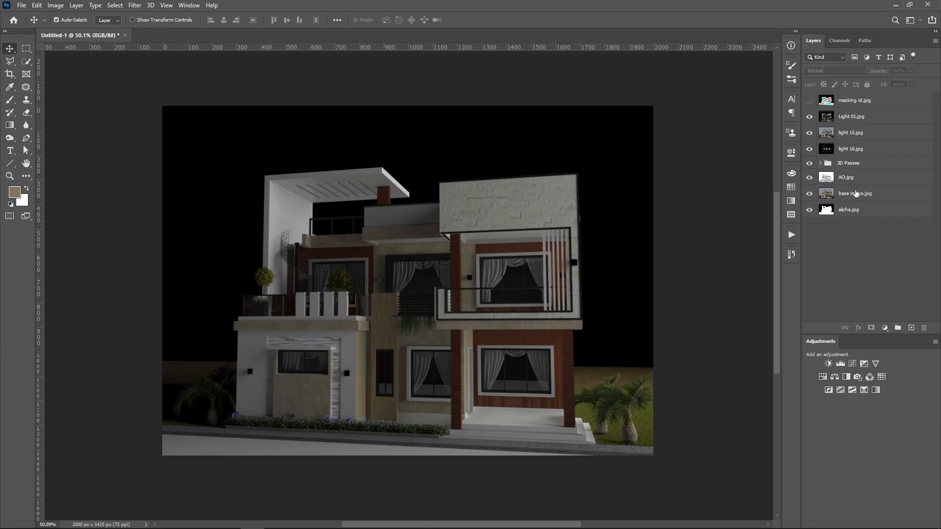
- Group the Light 01, light 15 and light 16 layers and name the group "Light Passes"
{"action": "left_click", "coordinate": [848, 181]}
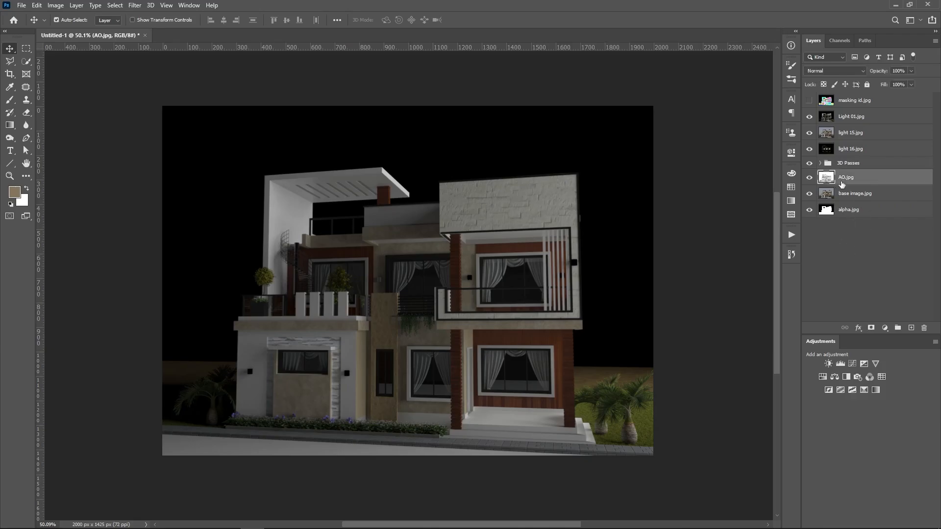
{"action": "left_click", "coordinate": [857, 118]}
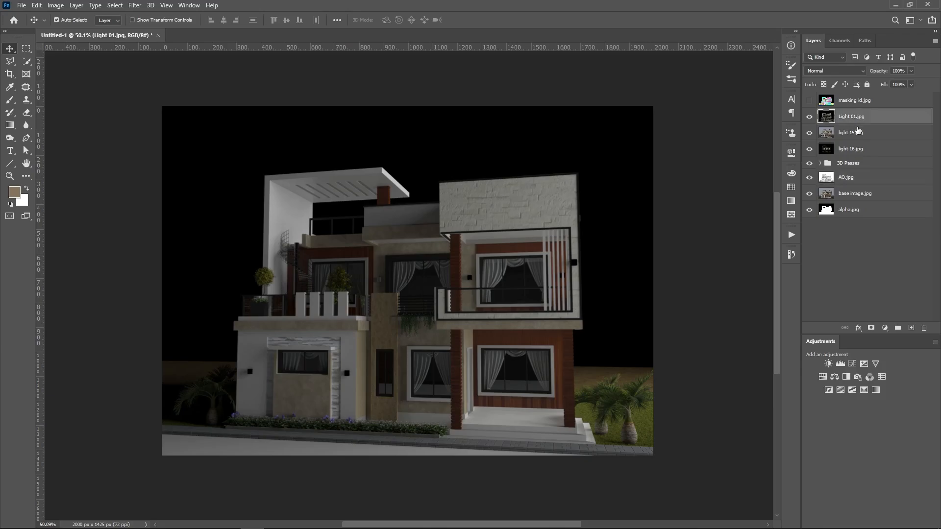
{"action": "left_click", "coordinate": [857, 149], "text": "shift"}
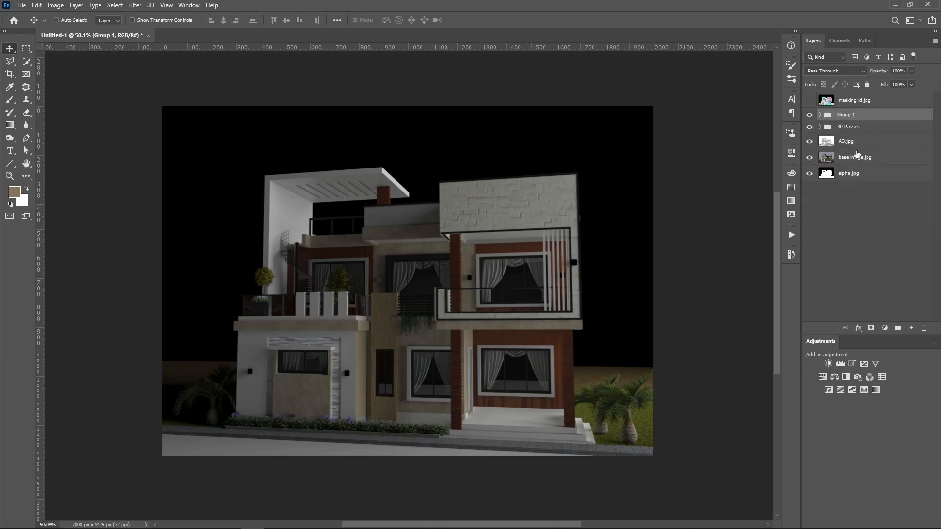
{"action": "key", "text": "ctrl+g"}
{"action": "double_click", "coordinate": [852, 115]}
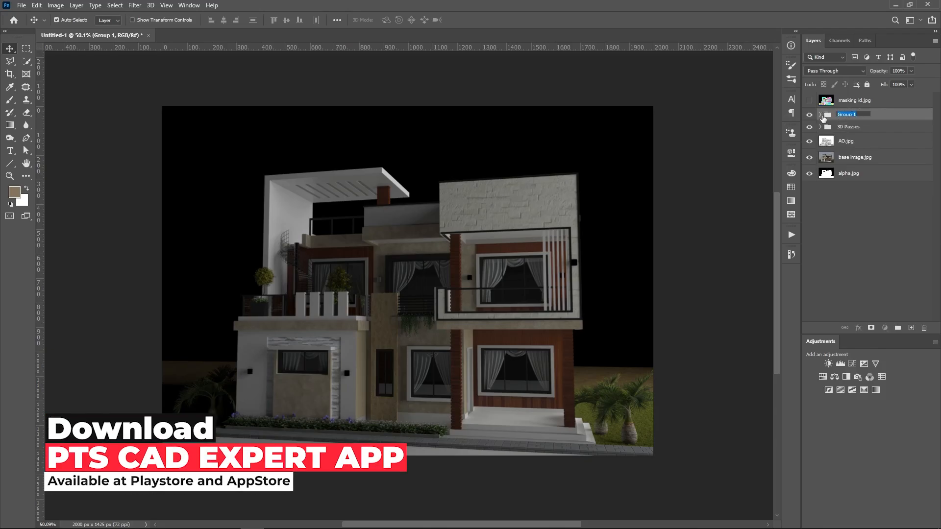
{"action": "type", "text": "Light Pa"}
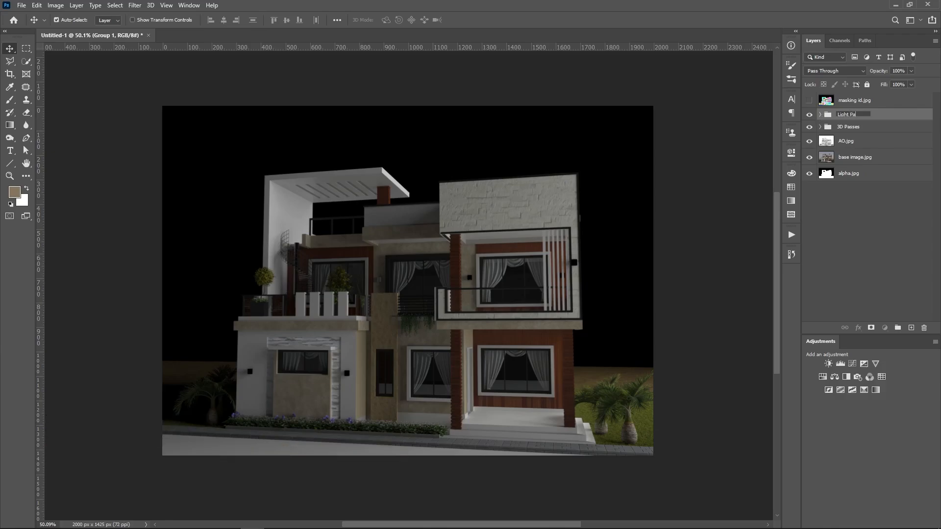
{"action": "type", "text": "sses"}
{"action": "key", "text": "Return"}
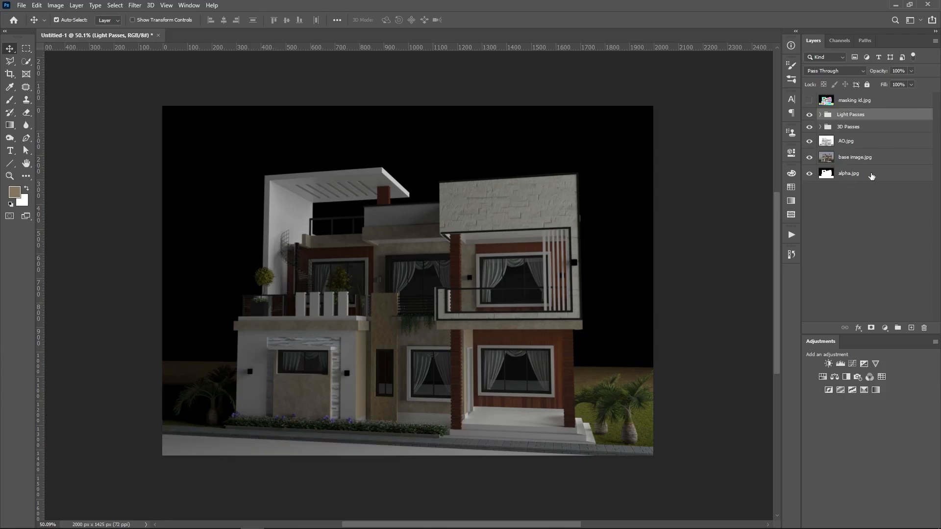
{"action": "left_click", "coordinate": [855, 143]}
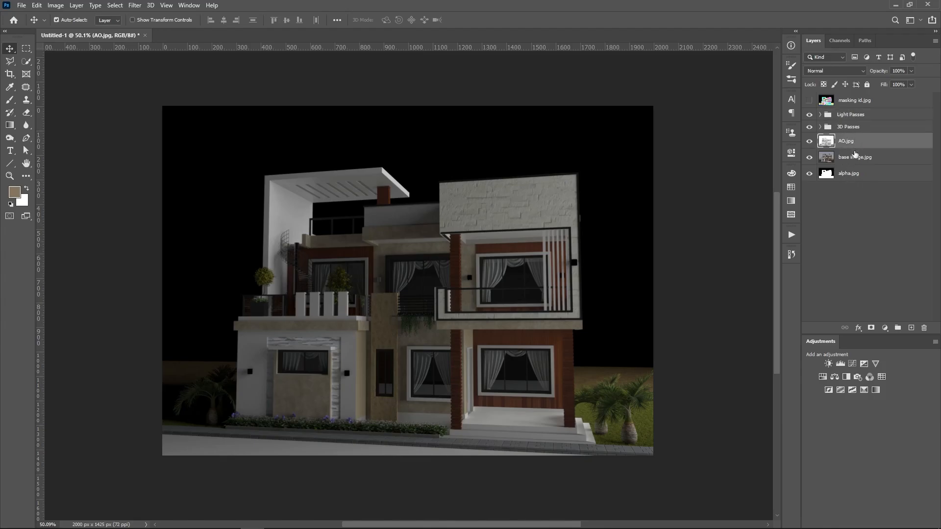
{"action": "left_click", "coordinate": [847, 173]}
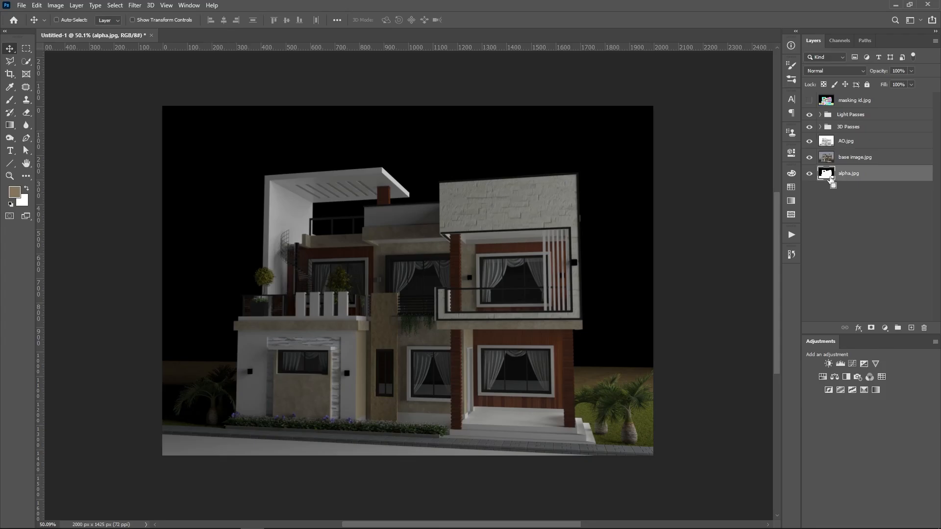
{"action": "left_click", "coordinate": [832, 182], "text": "ctrl"}
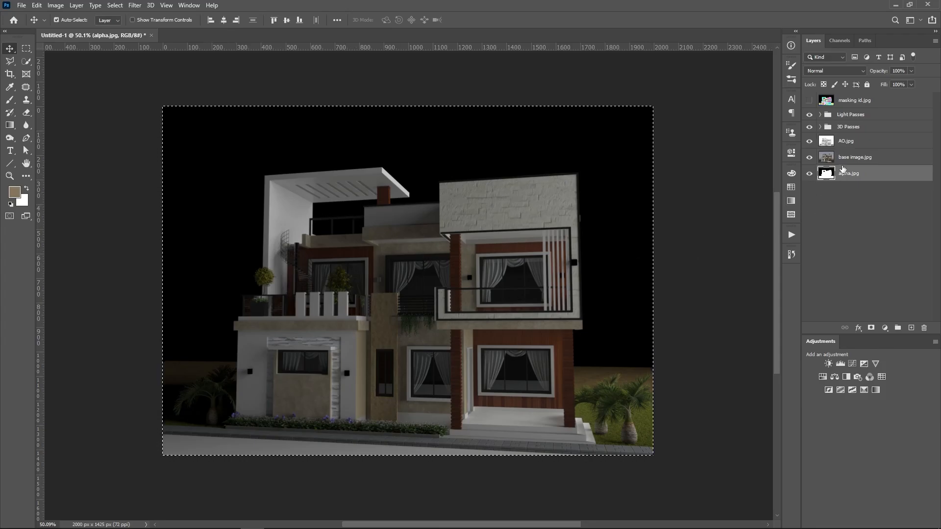
{"action": "key", "text": "ctrl+d"}
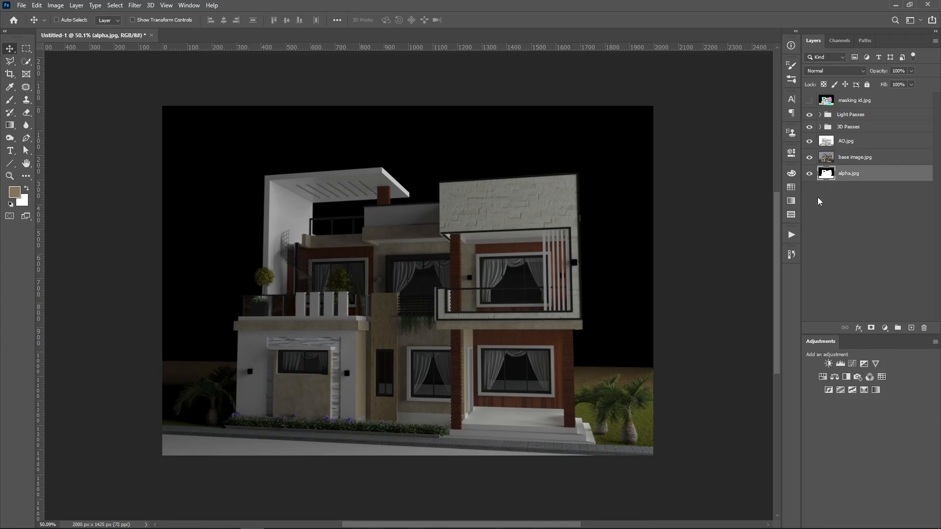
{"action": "key", "text": "ctrl+alt+2"}
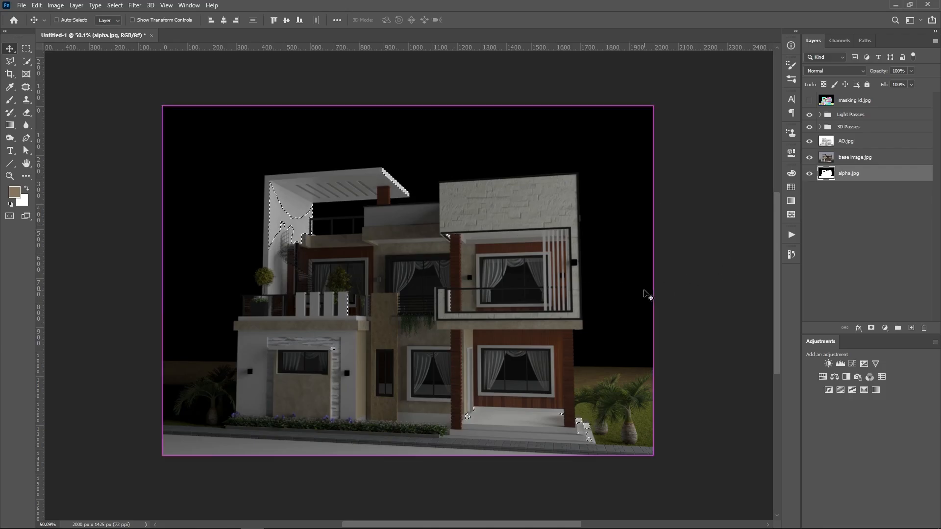
{"action": "key", "text": "ctrl+d"}
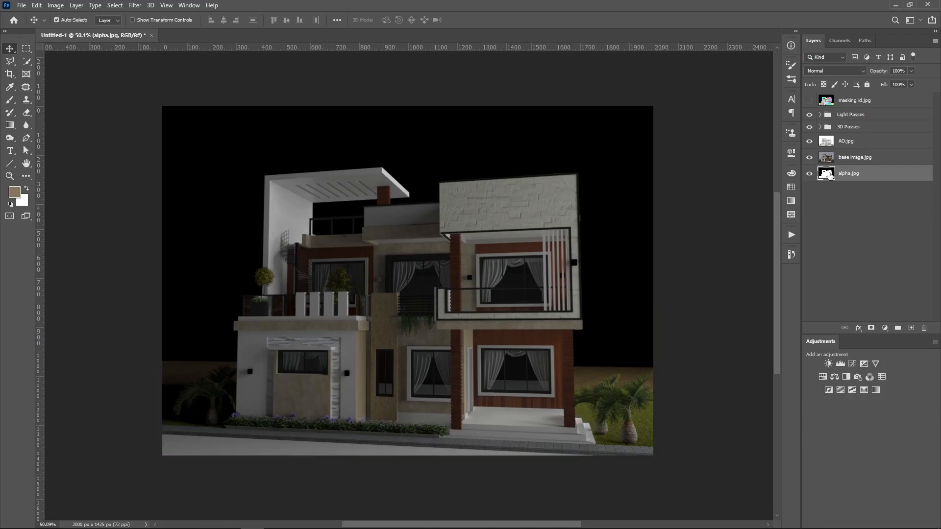
- Add a layer mask to the base image layer and display the mask on its own in the canvas
{"action": "left_click", "coordinate": [844, 160]}
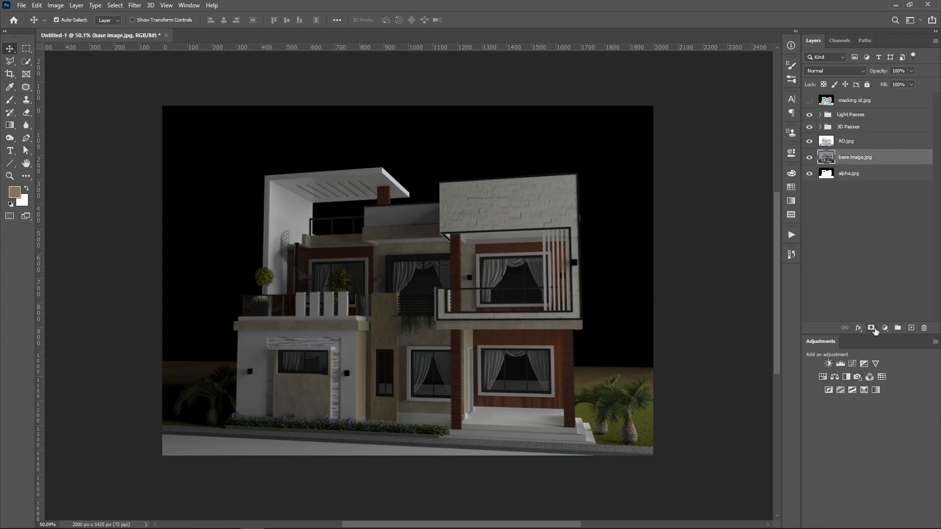
{"action": "left_click", "coordinate": [871, 328]}
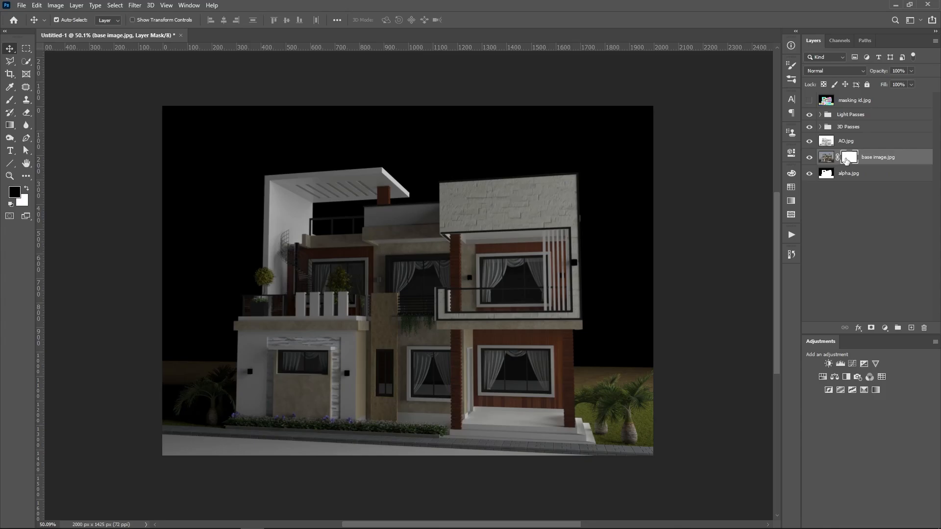
{"action": "left_click", "coordinate": [849, 157], "text": "alt"}
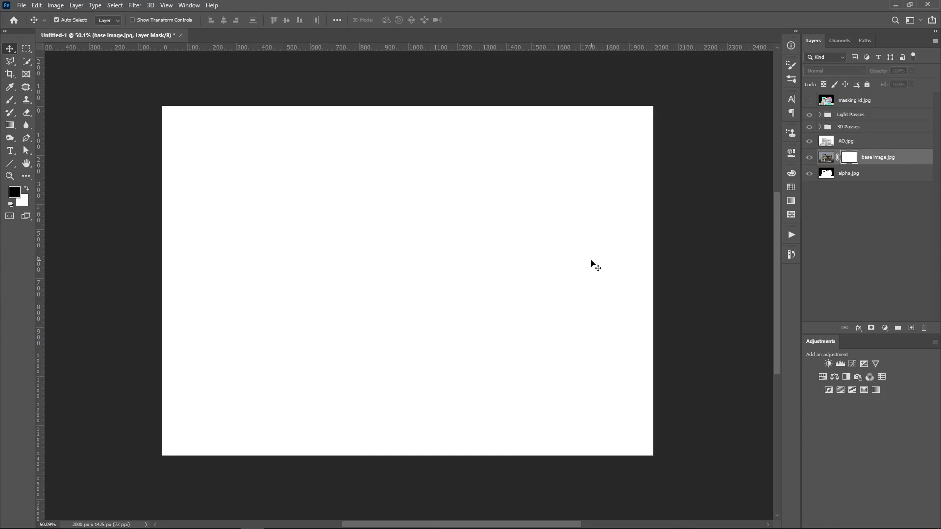
{"action": "left_click", "coordinate": [593, 263], "text": "ctrl"}
{"action": "left_click", "coordinate": [851, 210]}
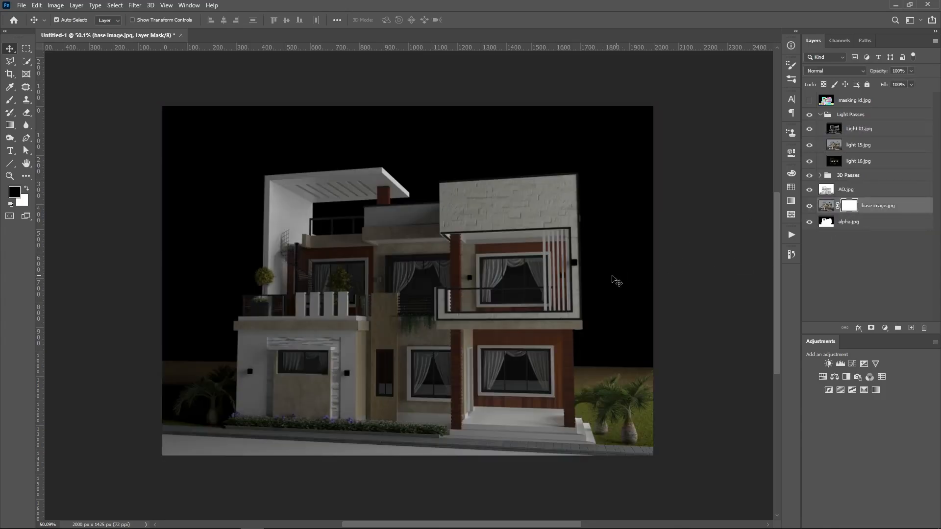
{"action": "left_click", "coordinate": [851, 210], "text": "alt"}
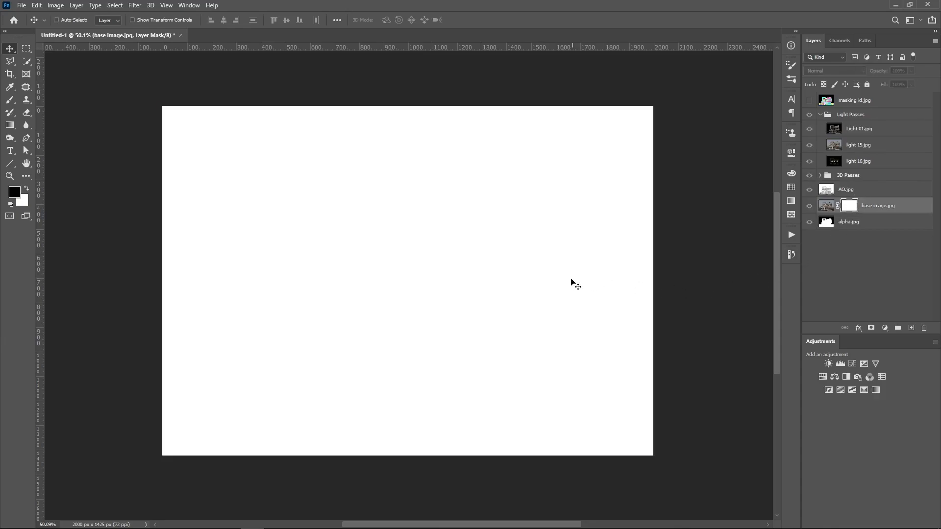
- Copy the full contents of the alpha layer and paste them into the base image layer's mask
{"action": "left_click", "coordinate": [831, 223]}
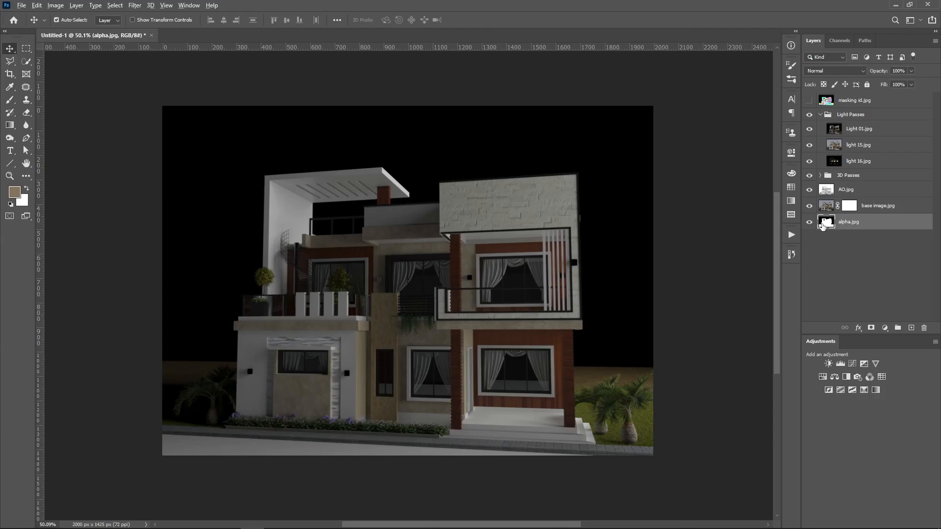
{"action": "left_click", "coordinate": [840, 41]}
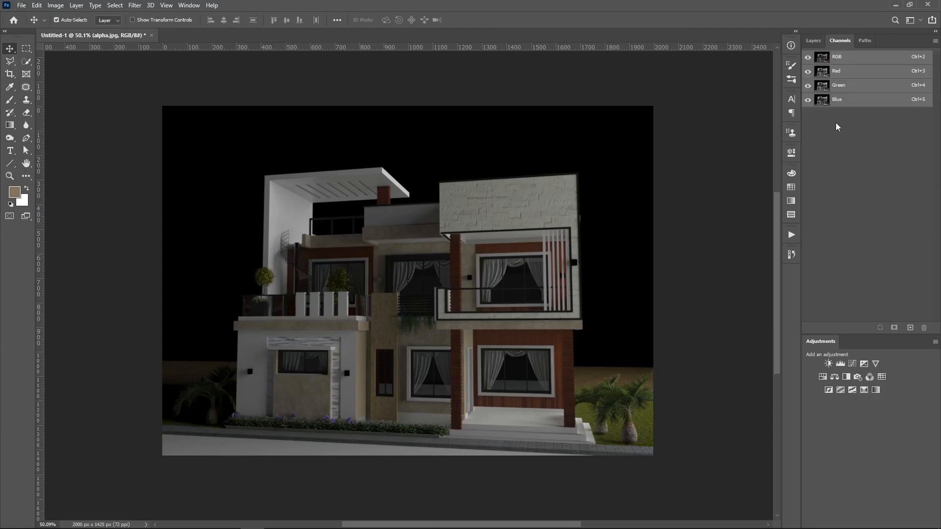
{"action": "left_click", "coordinate": [814, 40]}
{"action": "key", "text": "ctrl+0"}
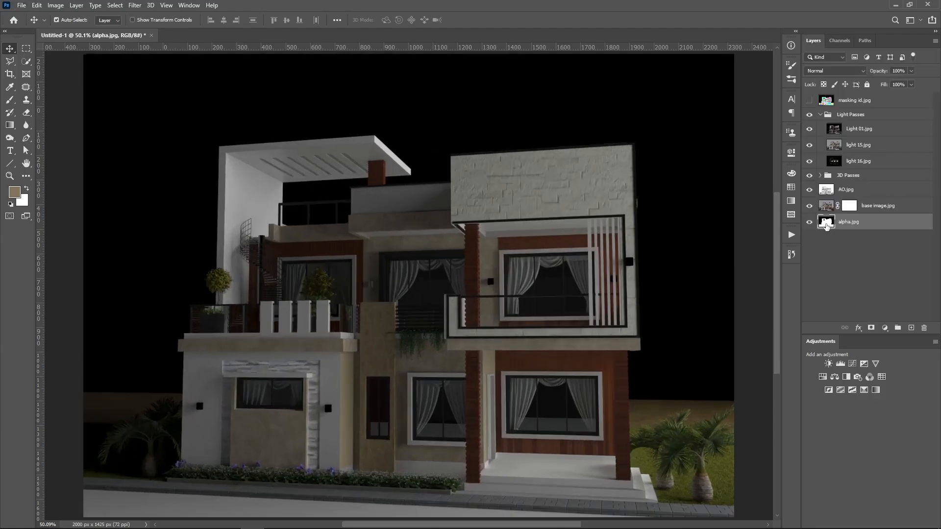
{"action": "left_click", "coordinate": [826, 223], "text": "ctrl"}
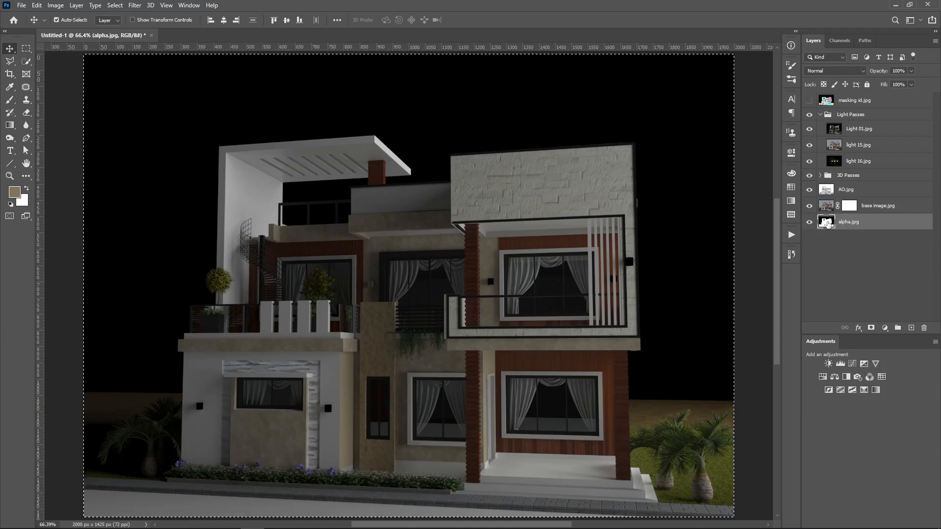
{"action": "left_click", "coordinate": [849, 209], "text": "alt"}
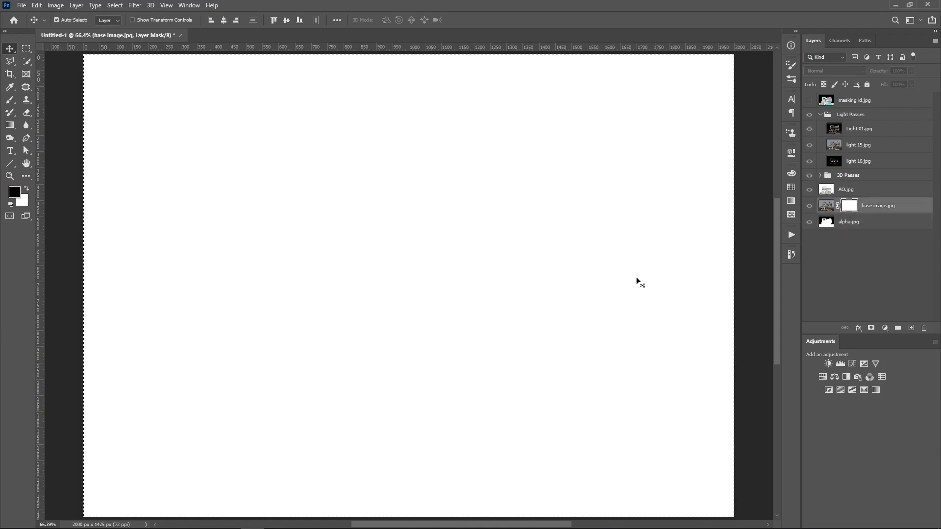
{"action": "key", "text": "ctrl+v"}
{"action": "scroll", "coordinate": [477, 216], "scroll_direction": "down", "scroll_amount": 1}
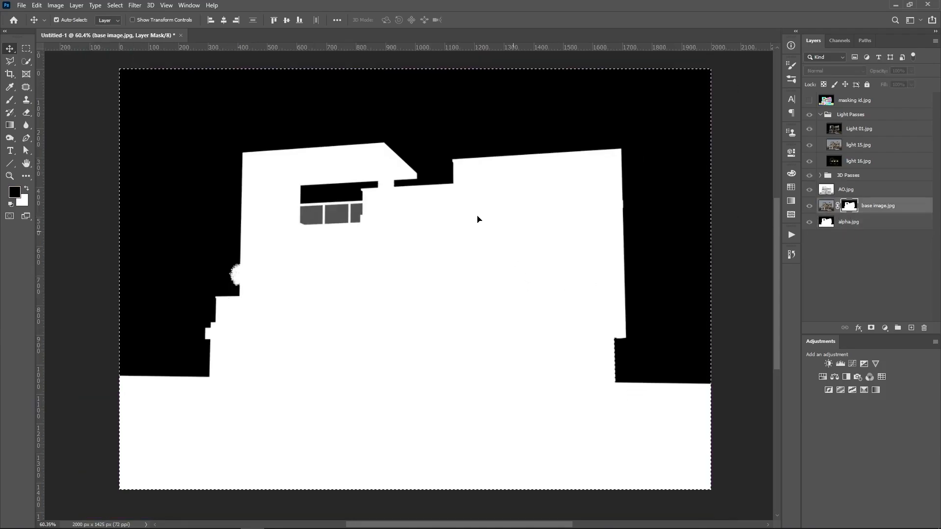
- Return from the mask view to the base image layer's picture content and clear the selection
{"action": "left_click", "coordinate": [825, 210]}
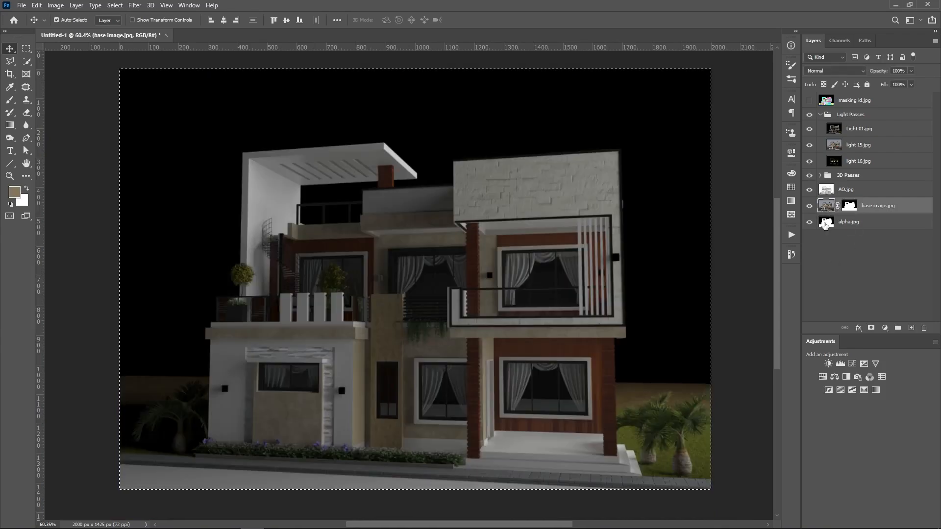
{"action": "key", "text": "ctrl+d"}
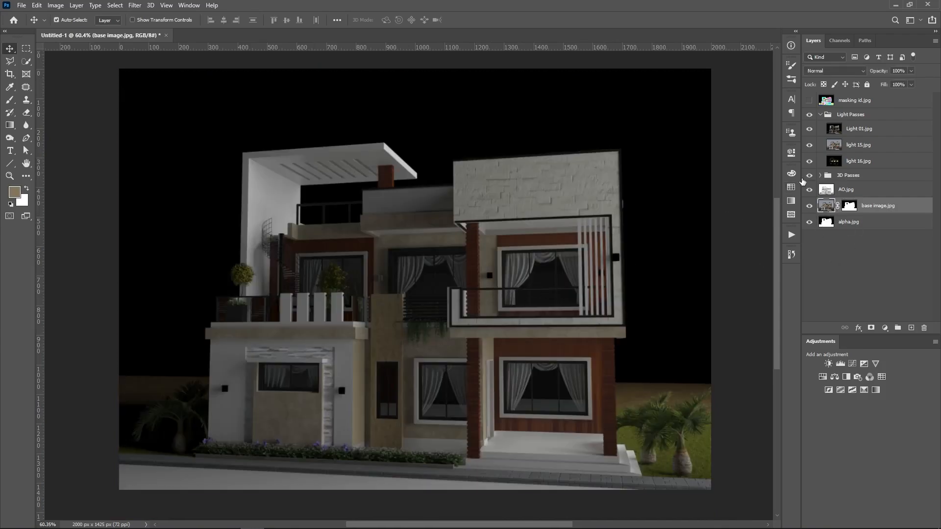
- Hide every layer and group except the masked base image and check its cutout edges around the house
{"action": "left_click", "coordinate": [807, 176]}
{"action": "left_click", "coordinate": [809, 189]}
{"action": "left_click", "coordinate": [810, 145]}
{"action": "left_click", "coordinate": [810, 129]}
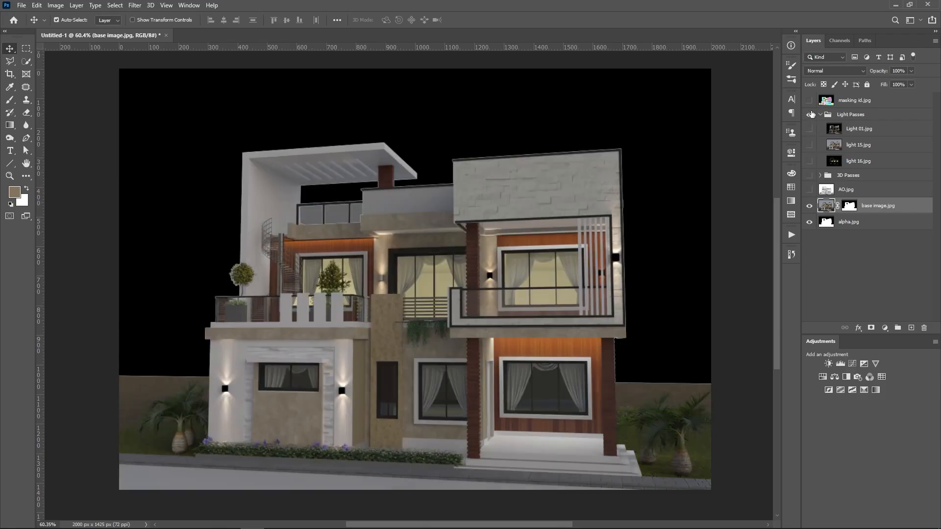
{"action": "scroll", "coordinate": [500, 271], "scroll_direction": "down", "scroll_amount": 2}
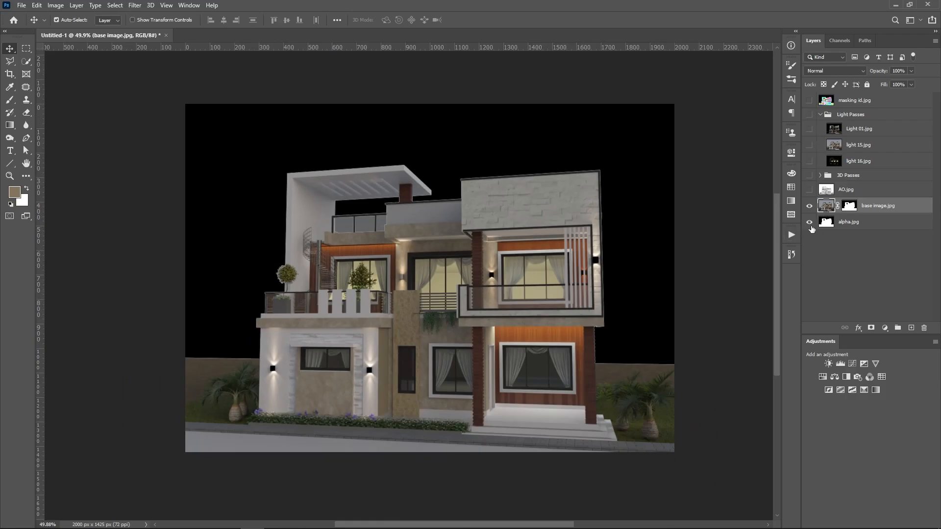
{"action": "left_click", "coordinate": [809, 222]}
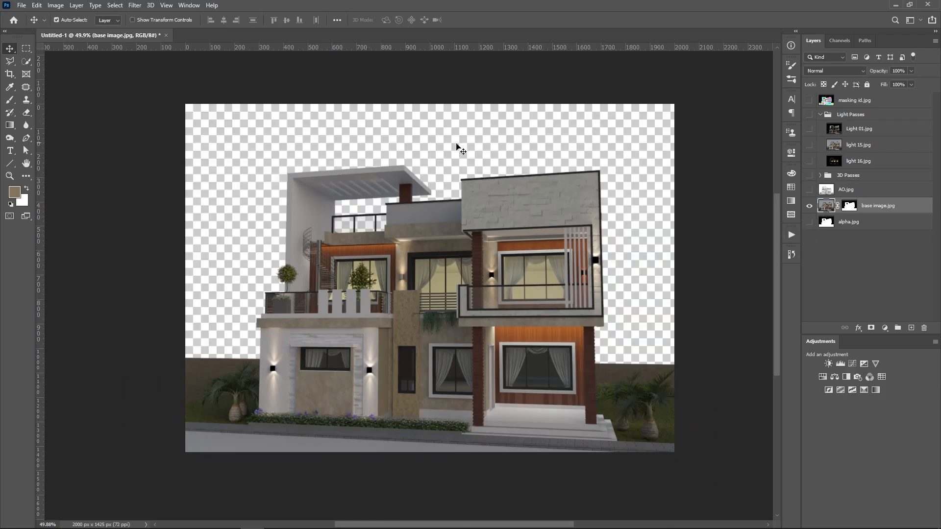
{"action": "scroll", "coordinate": [289, 284], "scroll_direction": "up", "scroll_amount": 5}
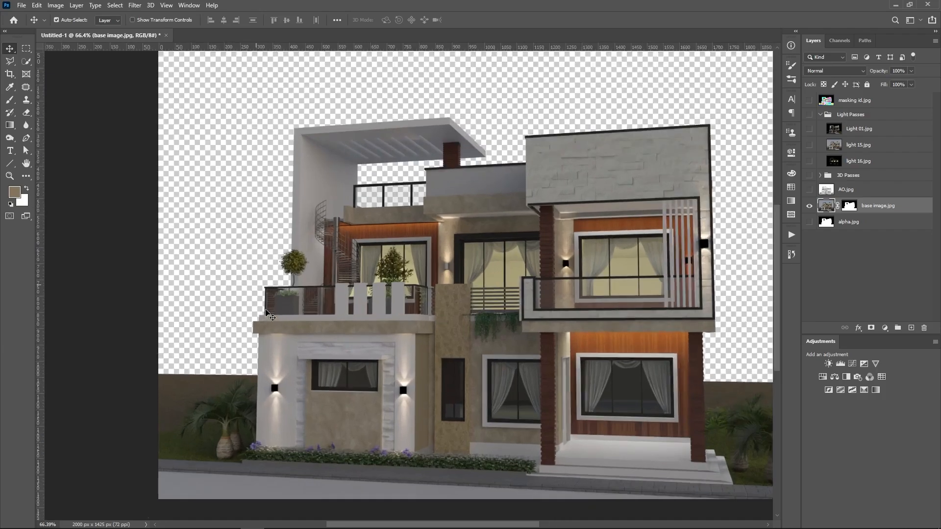
{"action": "scroll", "coordinate": [292, 287], "scroll_direction": "down", "scroll_amount": 5}
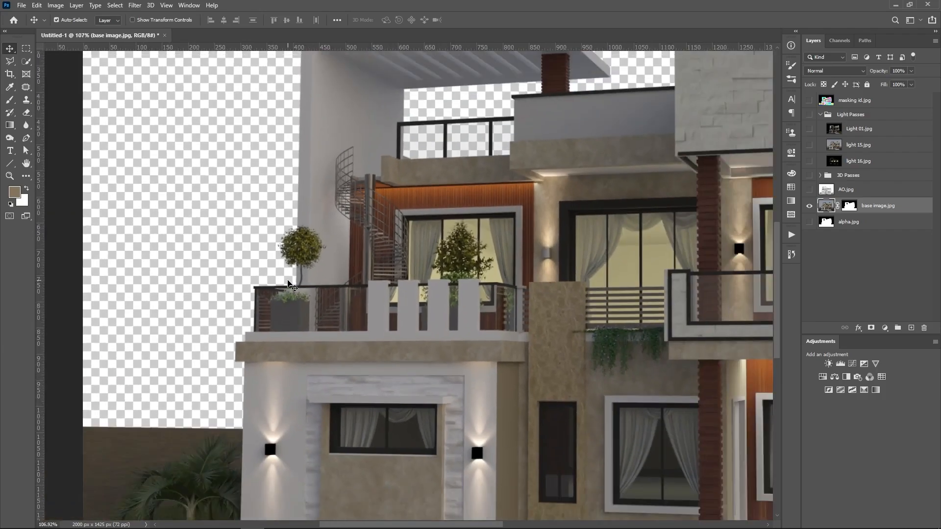
{"action": "scroll", "coordinate": [637, 348], "scroll_direction": "up", "scroll_amount": 5}
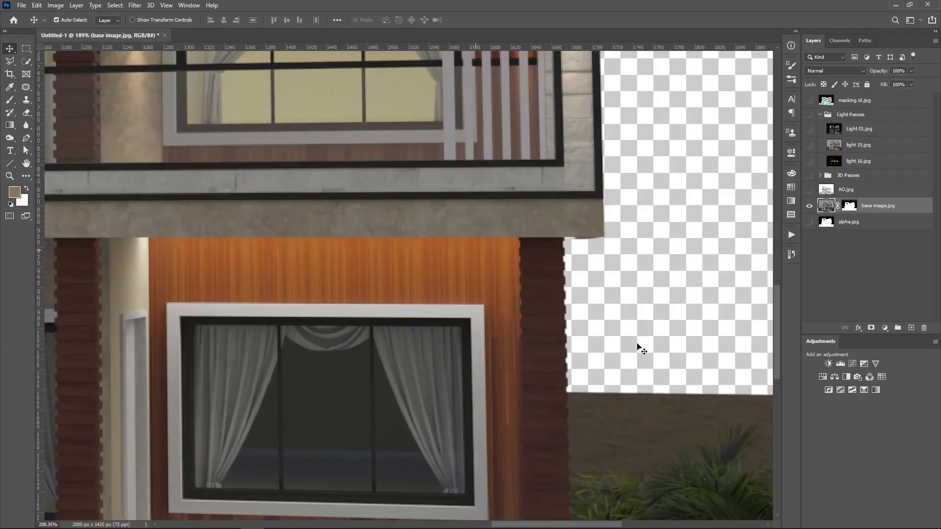
{"action": "scroll", "coordinate": [637, 348], "scroll_direction": "down", "scroll_amount": 3}
{"action": "scroll", "coordinate": [640, 350], "scroll_direction": "down", "scroll_amount": 3}
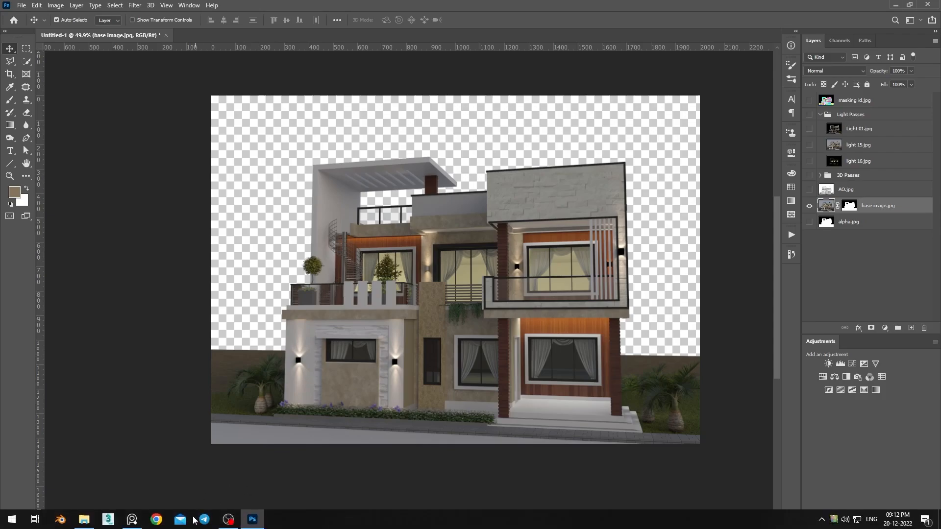
- Bring up the PureRef house elevation reference and fit it beside the render for comparison
{"action": "left_click", "coordinate": [131, 520]}
{"action": "left_click_drag", "start_coordinate": [145, 114], "coordinate": [172, 255]}
{"action": "scroll", "coordinate": [171, 255], "scroll_direction": "down", "scroll_amount": 5}
{"action": "scroll", "coordinate": [90, 245], "scroll_direction": "down", "scroll_amount": 3}
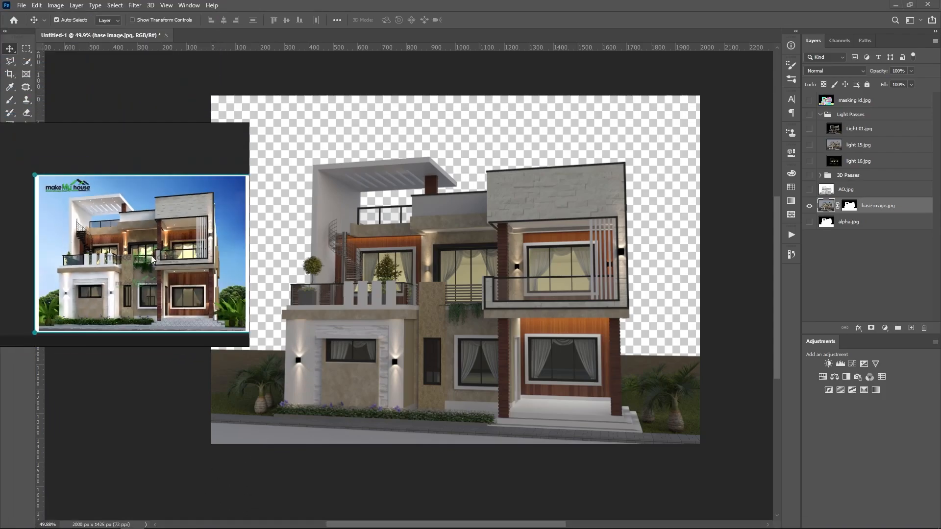
{"action": "scroll", "coordinate": [151, 257], "scroll_direction": "up", "scroll_amount": 1}
{"action": "scroll", "coordinate": [81, 244], "scroll_direction": "down", "scroll_amount": 1}
{"action": "left_click_drag", "start_coordinate": [161, 262], "coordinate": [159, 238]}
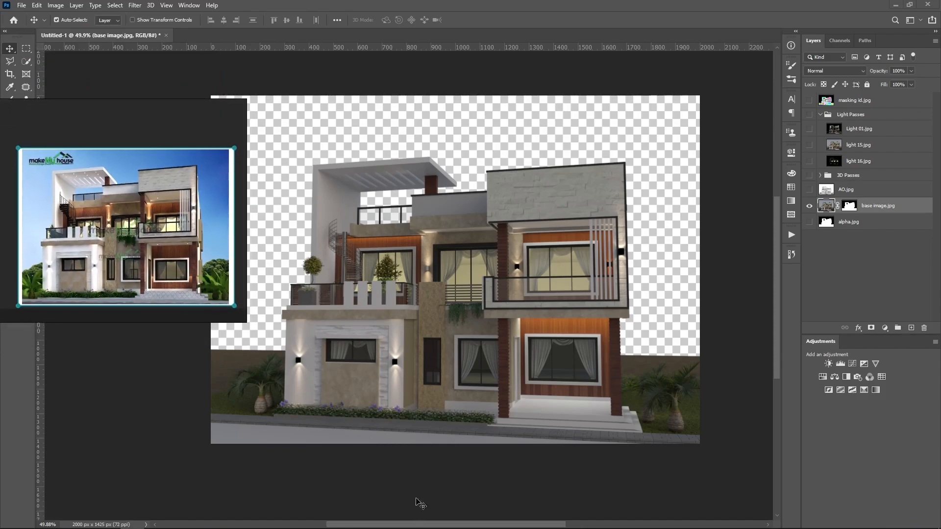
{"action": "mouse_move", "coordinate": [357, 522]}
{"action": "left_click", "coordinate": [85, 520]}
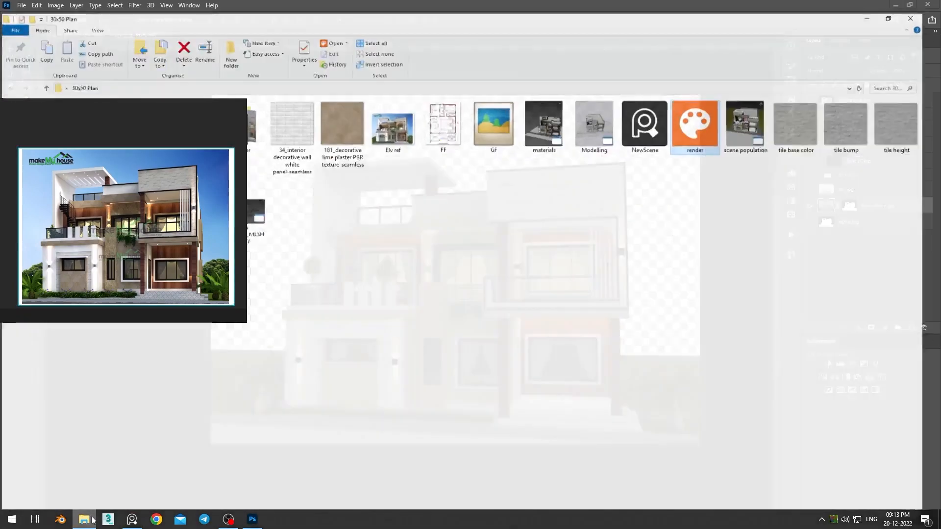
{"action": "left_click_drag", "start_coordinate": [608, 5], "coordinate": [674, 107]}
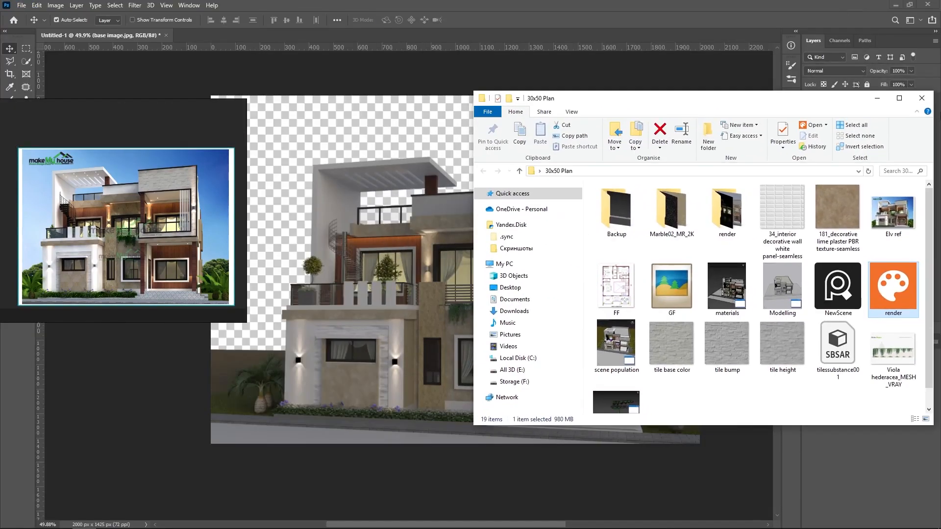
{"action": "left_click", "coordinate": [922, 99]}
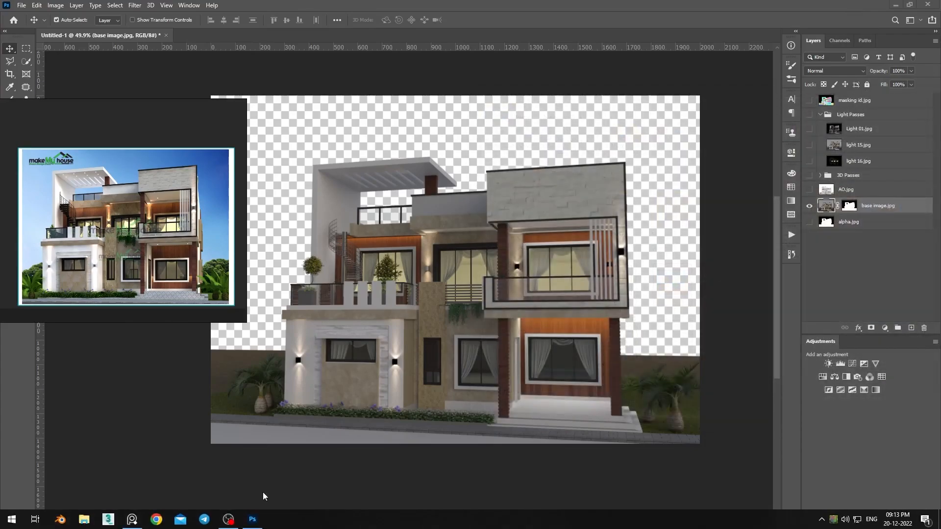
- Switch to Chrome and search Google for "sky images hd"
{"action": "left_click", "coordinate": [156, 520]}
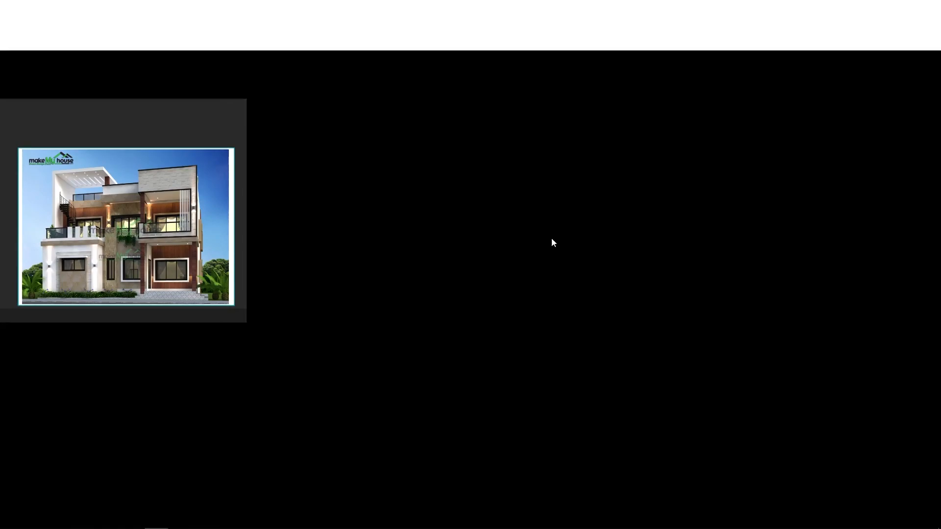
{"action": "left_click", "coordinate": [479, 205]}
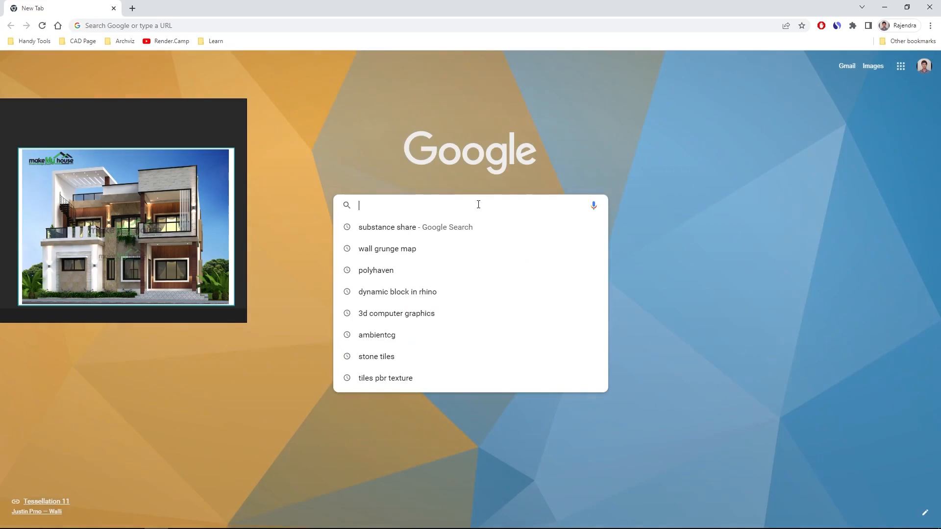
{"action": "type", "text": "sky"}
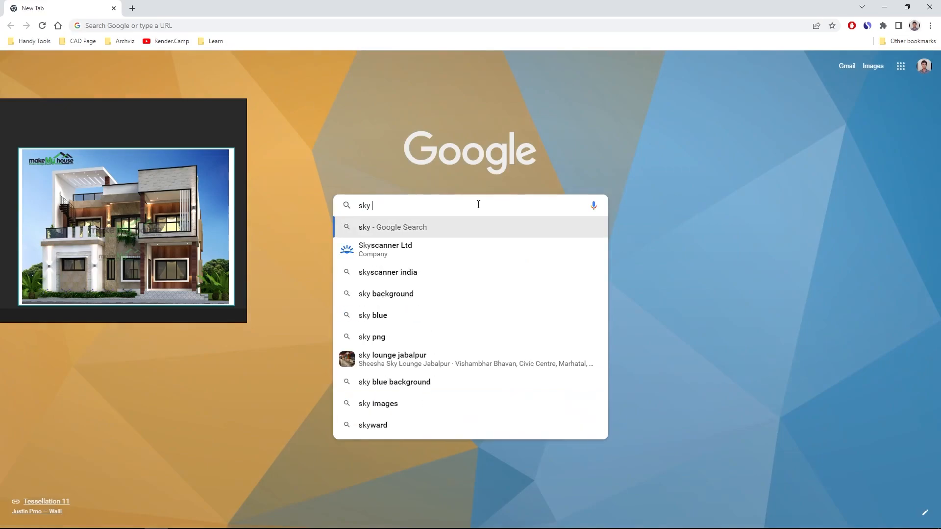
{"action": "type", "text": " imae"}
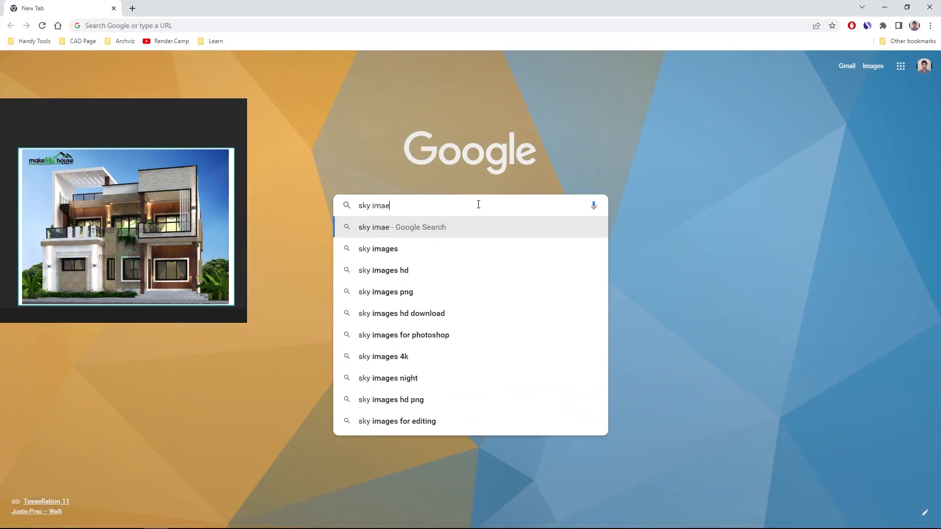
{"action": "key", "text": "Down"}
{"action": "key", "text": "Down"}
{"action": "key", "text": "Return"}
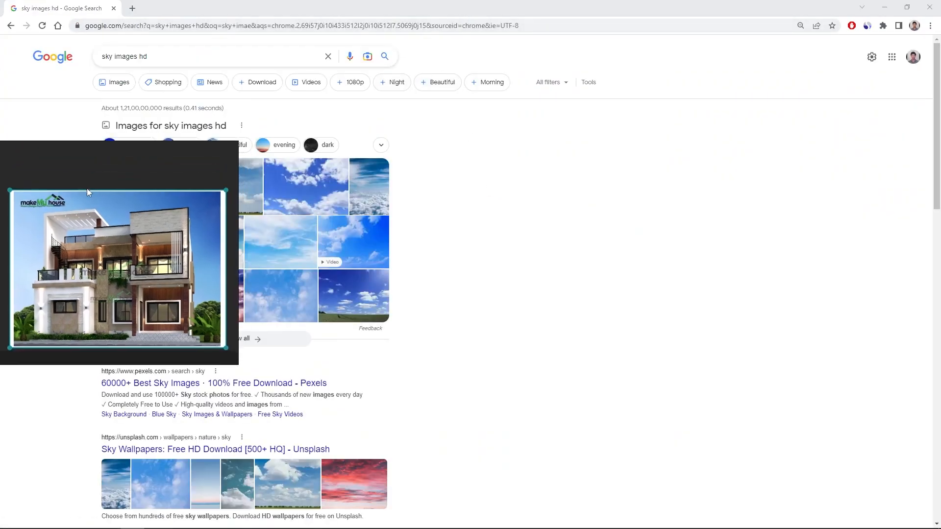
- Refine the search to "simple sky images hd"
{"action": "left_click", "coordinate": [108, 59]}
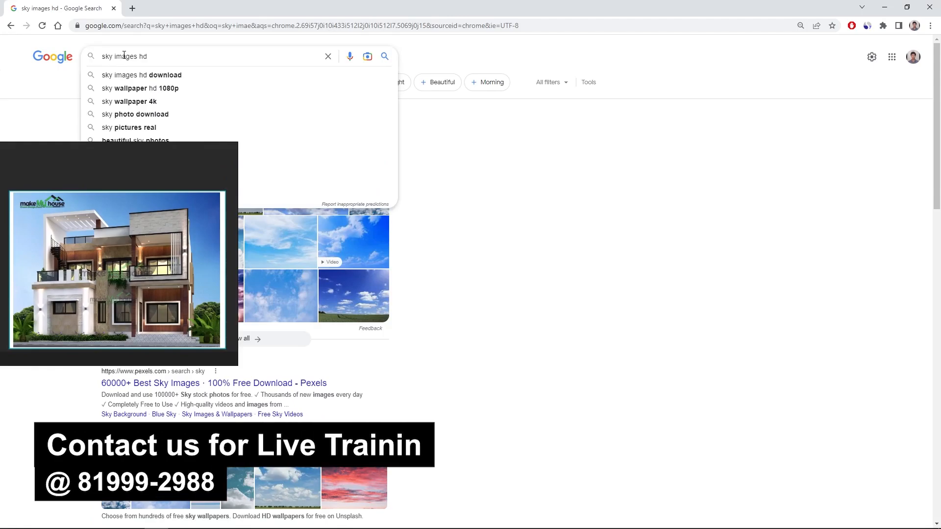
{"action": "key", "text": "Home"}
{"action": "type", "text": "sim"}
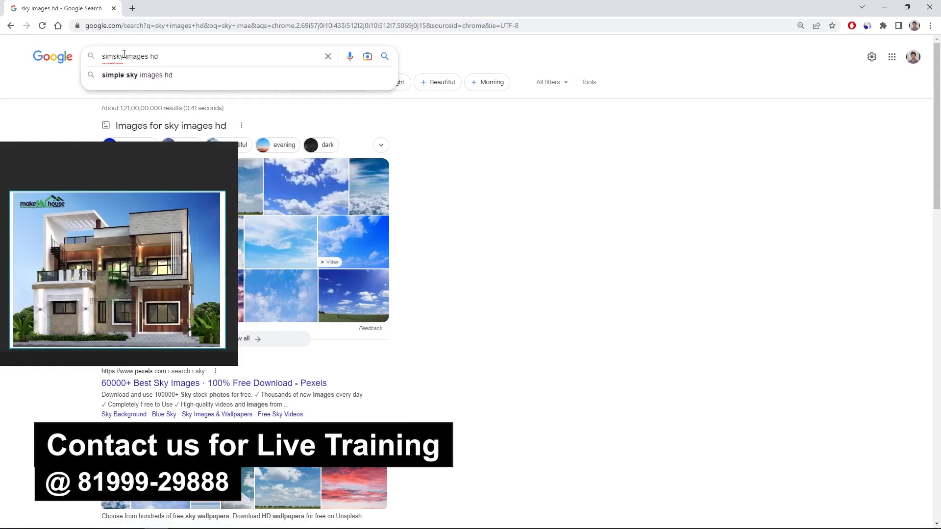
{"action": "type", "text": "ple"}
{"action": "key", "text": "Return"}
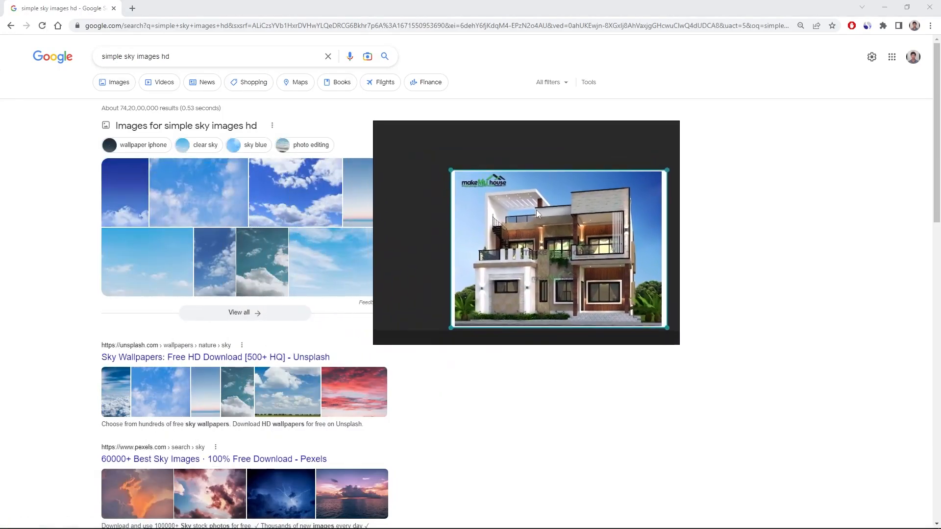
- Narrow the search to "simple sky images hd no cloud"
{"action": "left_click", "coordinate": [186, 58]}
{"action": "type", "text": "no "}
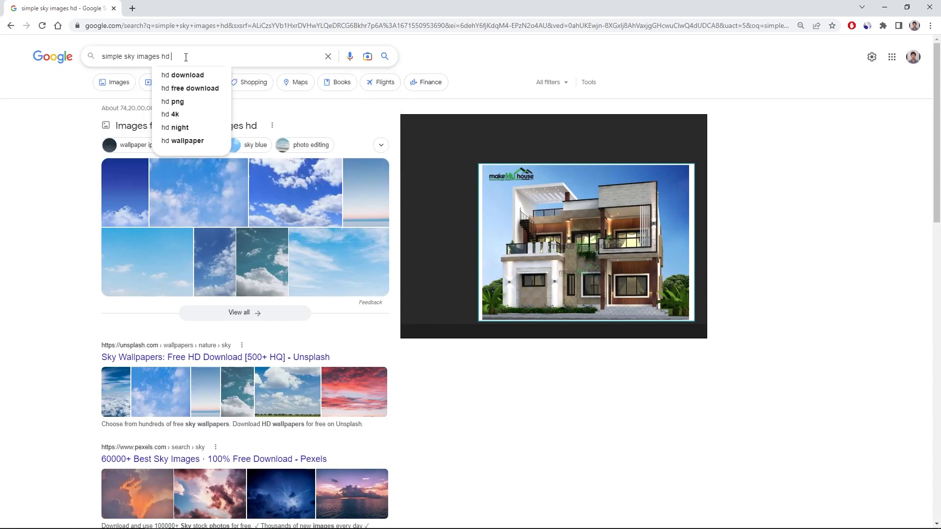
{"action": "type", "text": "cloud"}
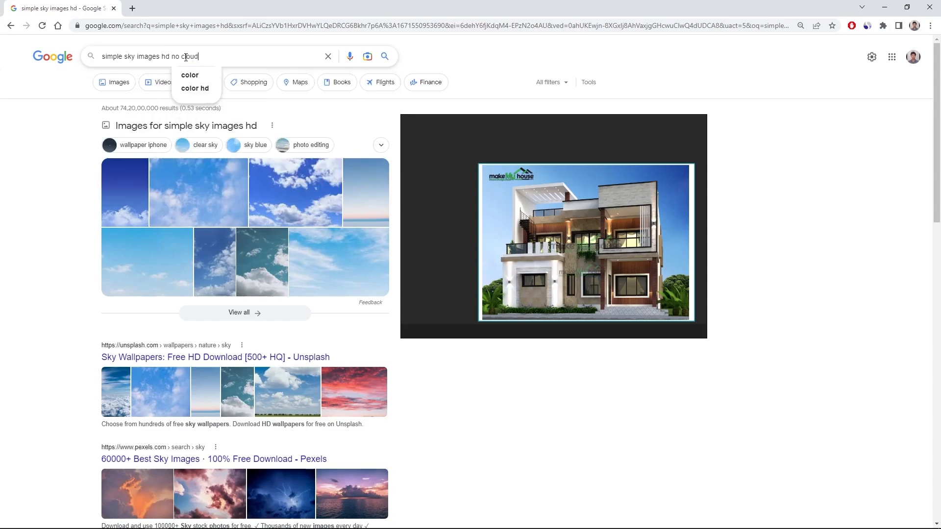
{"action": "key", "text": "Return"}
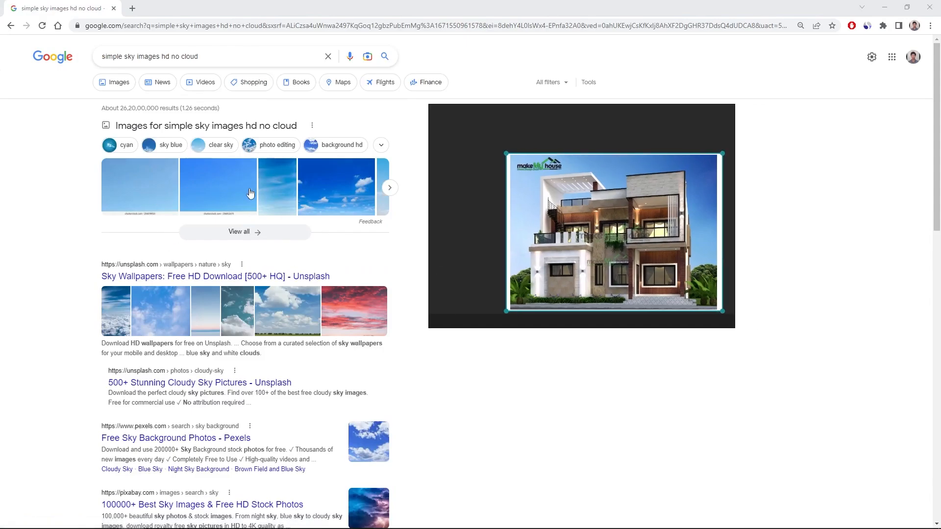
- Preview the cloudless blue gradient Shutterstock sky and look through its related images for a match to the reference
{"action": "left_click", "coordinate": [390, 188]}
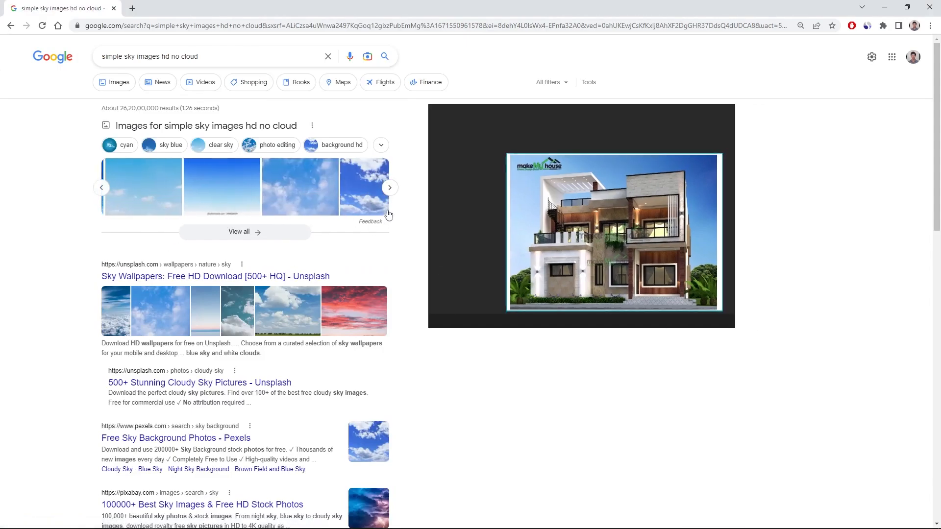
{"action": "left_click", "coordinate": [228, 192]}
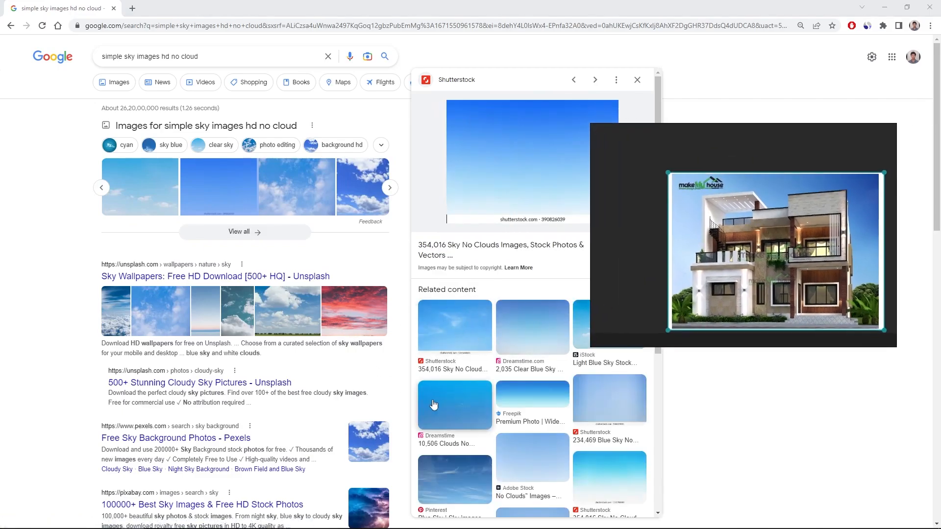
{"action": "scroll", "coordinate": [501, 424], "scroll_direction": "down", "scroll_amount": 2}
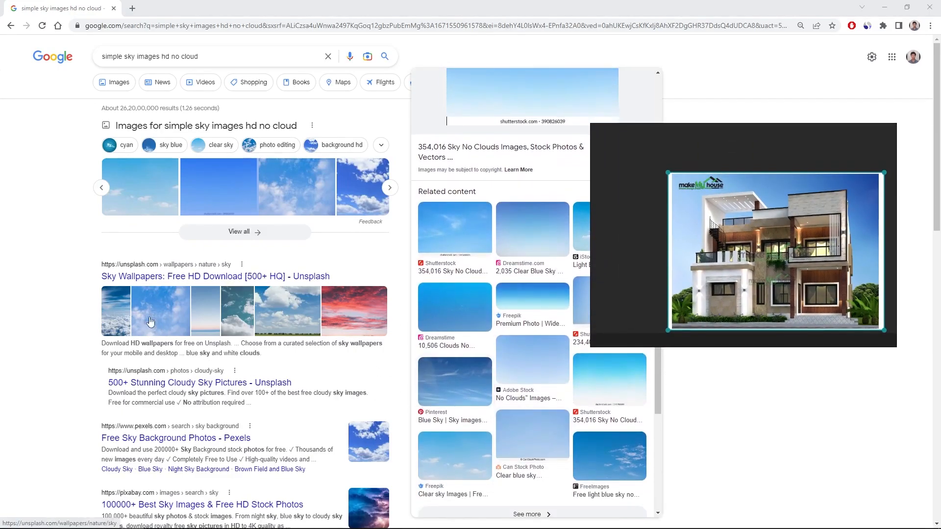
{"action": "scroll", "coordinate": [153, 303], "scroll_direction": "down", "scroll_amount": 1}
{"action": "scroll", "coordinate": [150, 68], "scroll_direction": "up", "scroll_amount": 1}
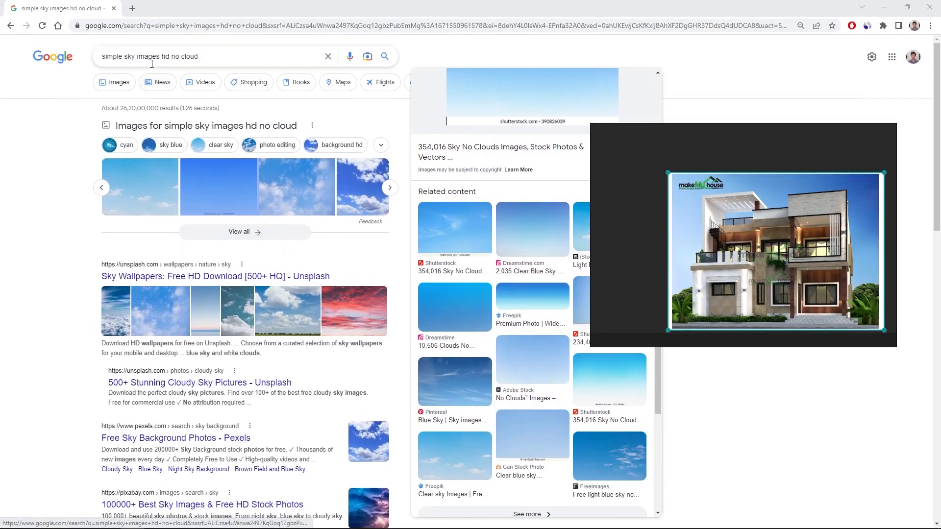
- Show the full image results for the query and browse them for a clear blue sky
{"action": "left_click", "coordinate": [124, 86]}
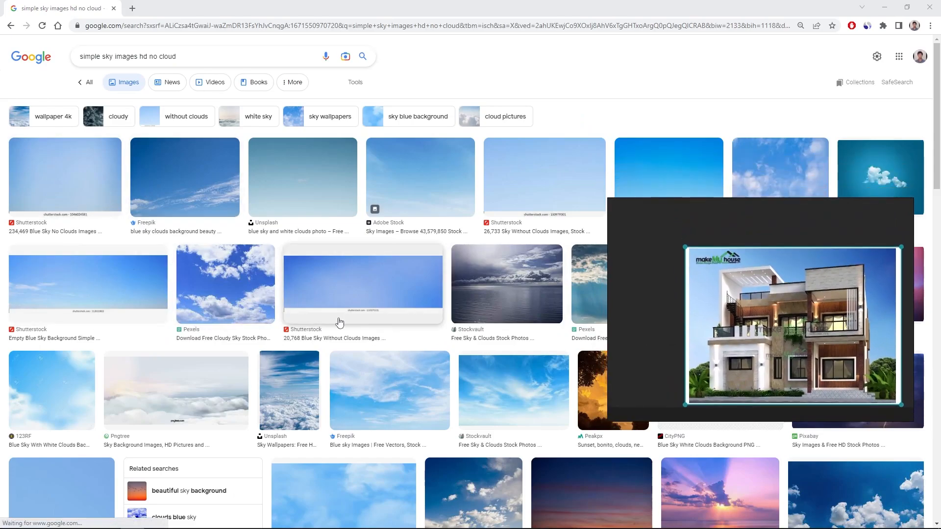
{"action": "scroll", "coordinate": [338, 319], "scroll_direction": "down", "scroll_amount": 2}
{"action": "scroll", "coordinate": [338, 319], "scroll_direction": "down", "scroll_amount": 5}
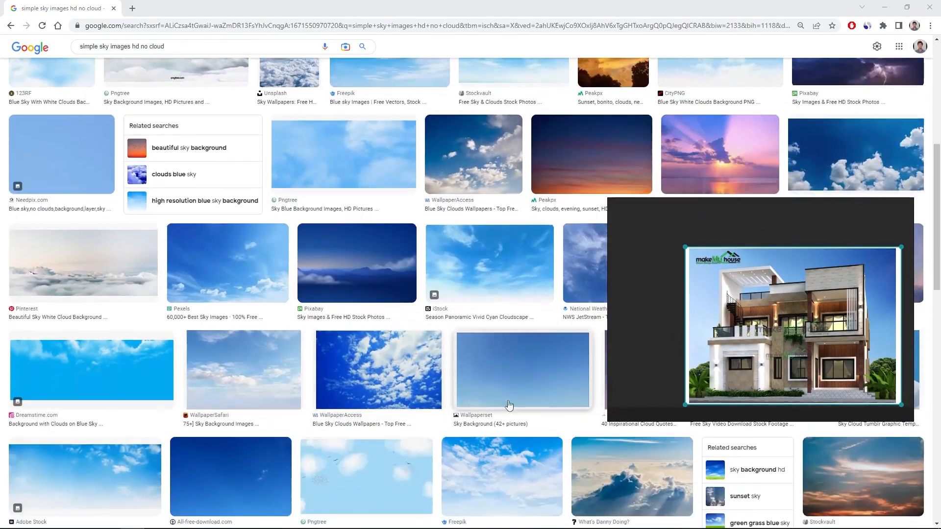
- Open the Wallpaperset Sky Background page from the image results and bring up its cloudless 1920x1080 blue sky at full size
{"action": "left_click", "coordinate": [545, 387]}
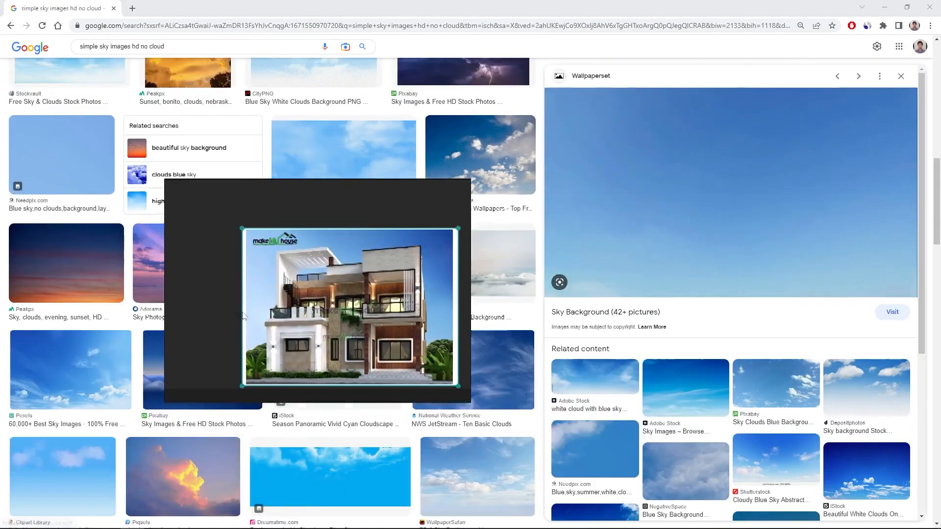
{"action": "left_click", "coordinate": [623, 239]}
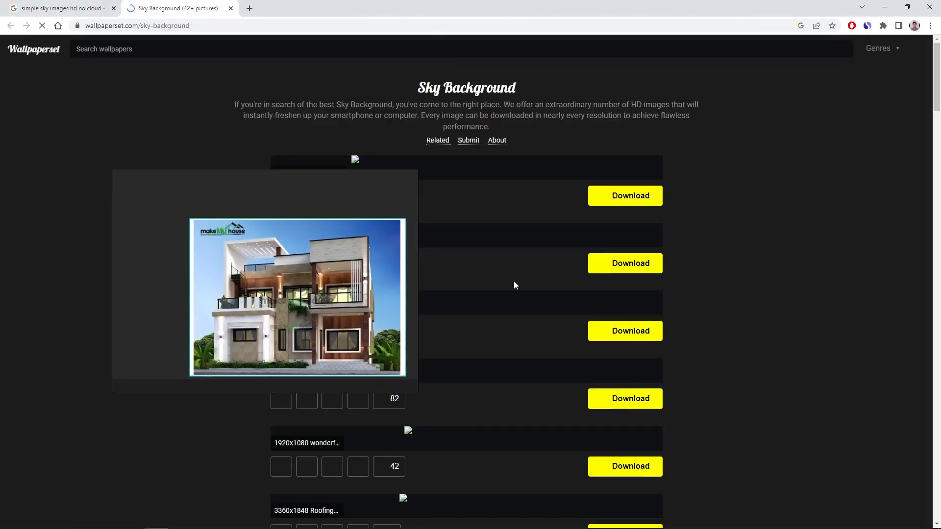
{"action": "scroll", "coordinate": [473, 284], "scroll_direction": "down", "scroll_amount": 15}
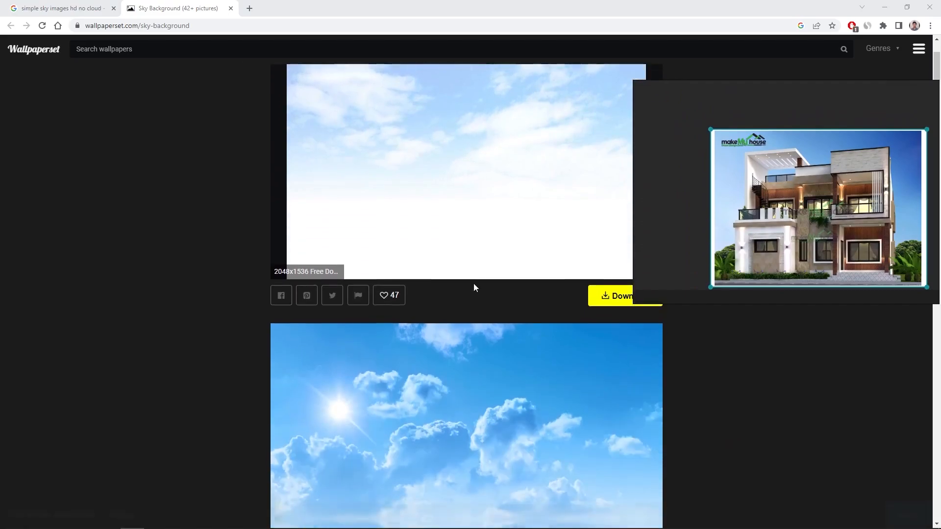
{"action": "scroll", "coordinate": [475, 288], "scroll_direction": "down", "scroll_amount": 20}
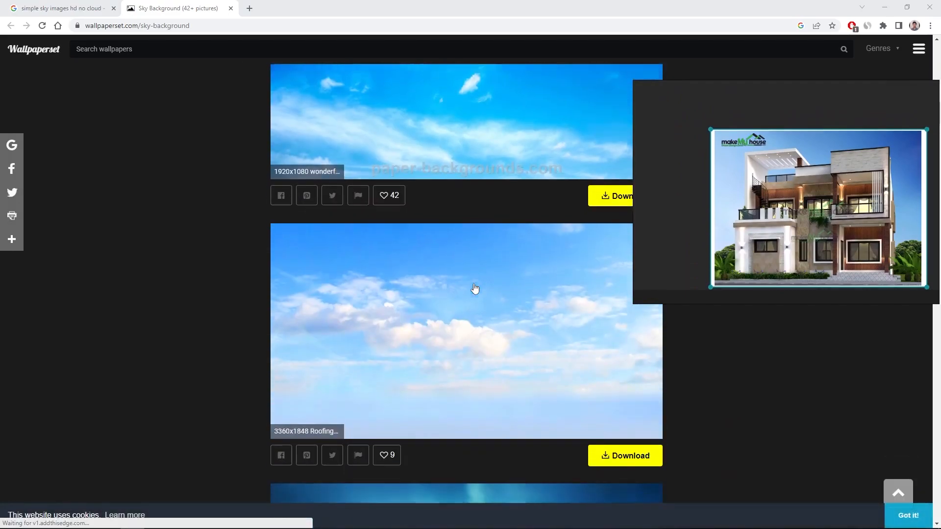
{"action": "scroll", "coordinate": [474, 287], "scroll_direction": "down", "scroll_amount": 20}
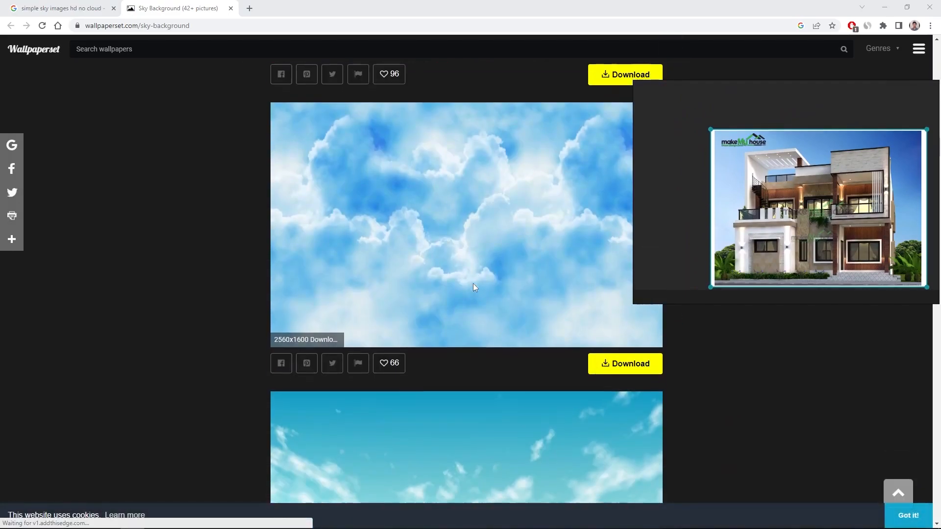
{"action": "scroll", "coordinate": [475, 287], "scroll_direction": "down", "scroll_amount": 20}
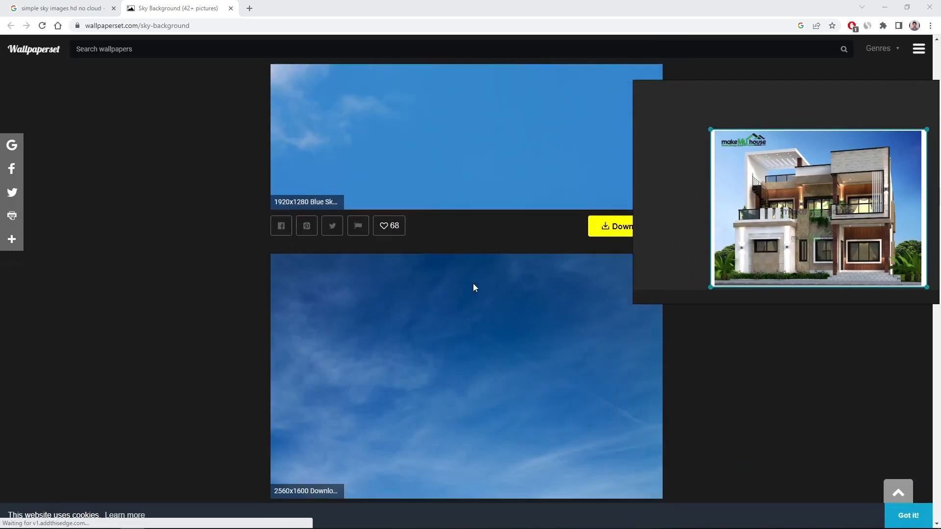
{"action": "scroll", "coordinate": [474, 287], "scroll_direction": "down", "scroll_amount": 6}
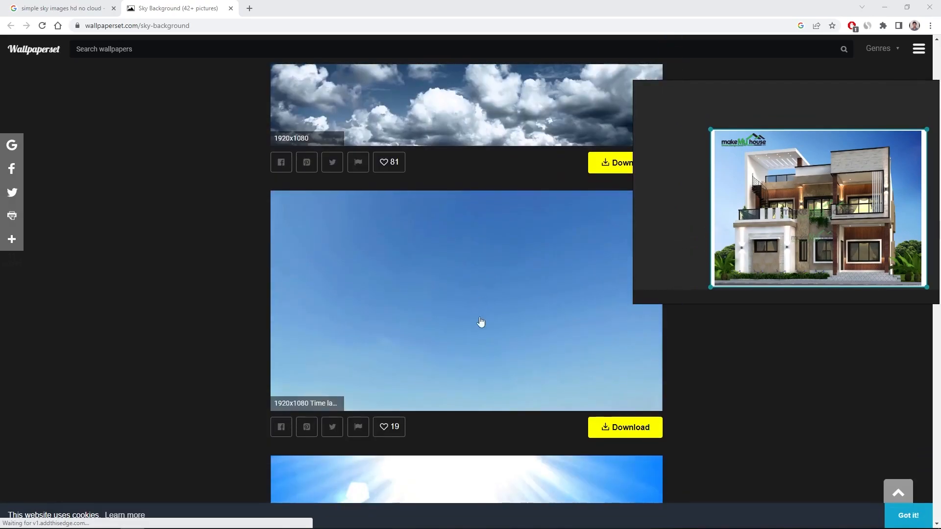
{"action": "left_click", "coordinate": [633, 434]}
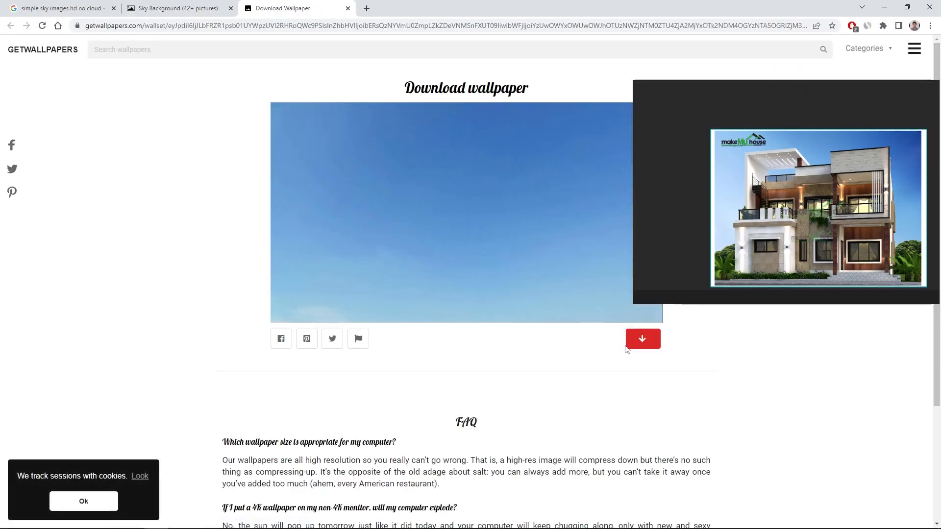
{"action": "left_click", "coordinate": [639, 339]}
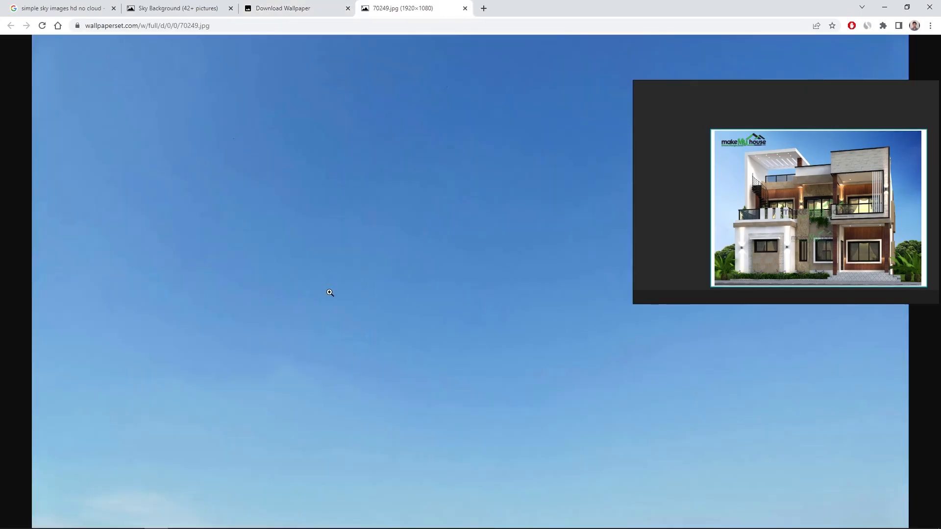
- Save the full-size sky image as JPEG file 70249 in the 30x50 Plan folder on the Desktop
{"action": "right_click", "coordinate": [400, 253]}
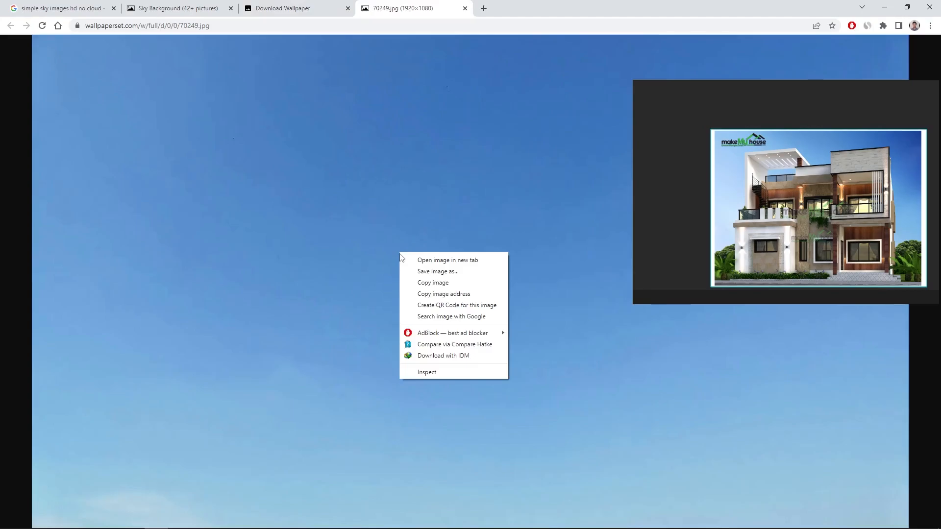
{"action": "left_click", "coordinate": [438, 271]}
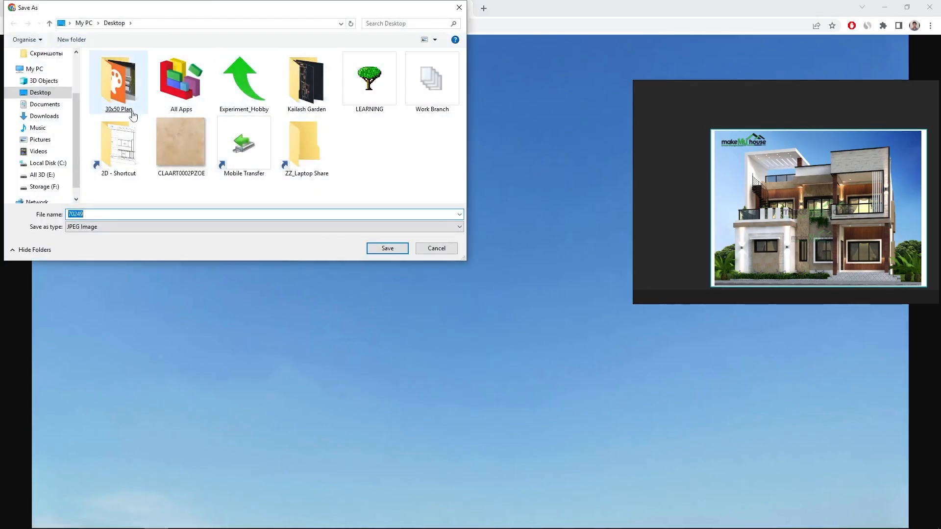
{"action": "double_click", "coordinate": [132, 92]}
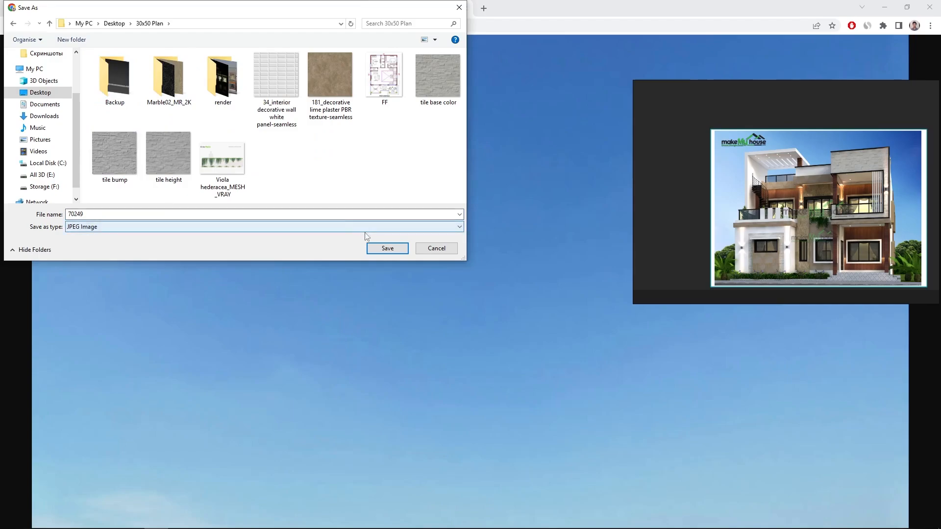
{"action": "left_click", "coordinate": [387, 248]}
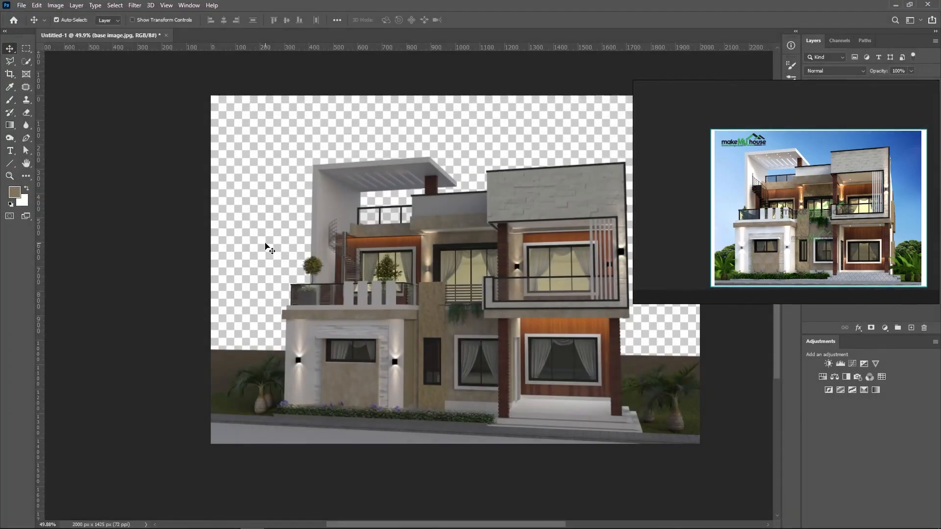
- Switch to Photoshop and place the 70249 sky image from the Desktop's 30x50 Plan folder into the render document
{"action": "mouse_move", "coordinate": [125, 519]}
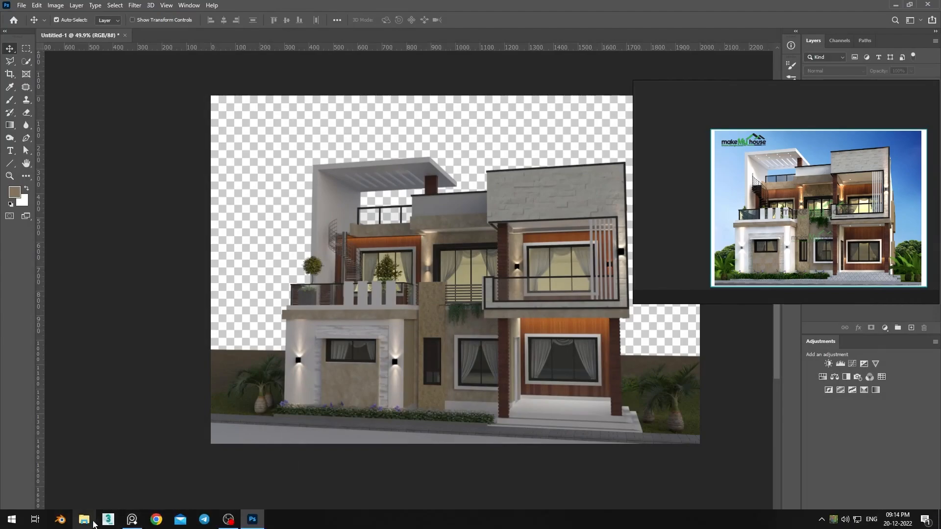
{"action": "left_click", "coordinate": [93, 523]}
{"action": "left_click_drag", "start_coordinate": [590, 105], "coordinate": [161, 127]}
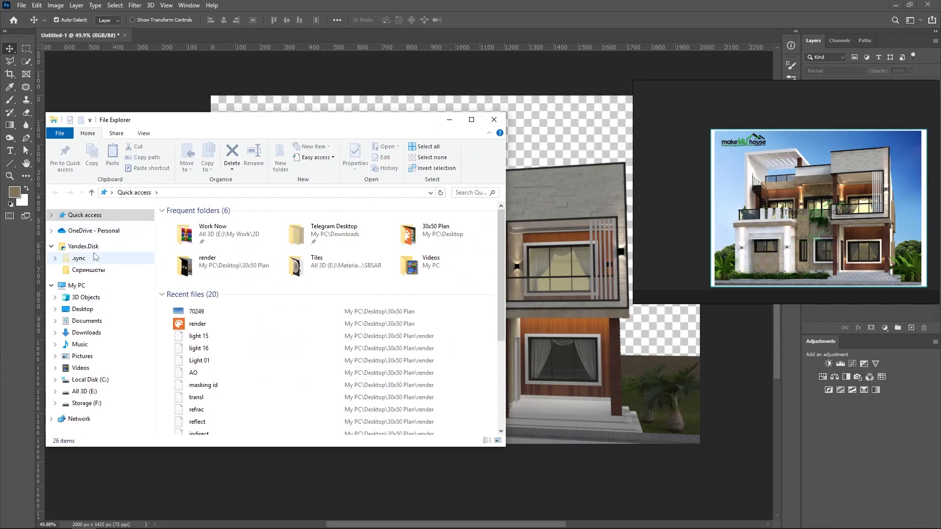
{"action": "left_click", "coordinate": [82, 308]}
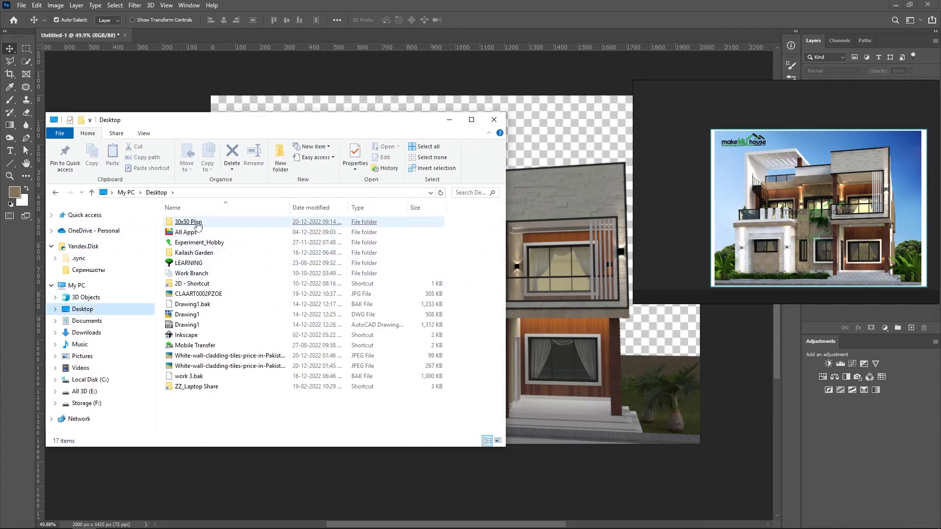
{"action": "double_click", "coordinate": [198, 223]}
{"action": "left_click_drag", "start_coordinate": [466, 238], "coordinate": [524, 156]}
{"action": "left_click_drag", "start_coordinate": [464, 319], "coordinate": [441, 276]}
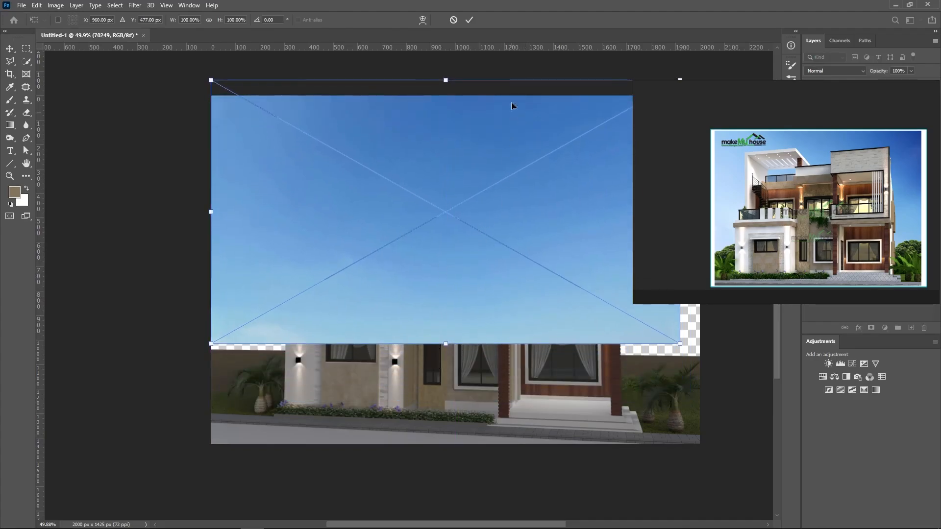
- Scale the placed sky to about 106% so it spans the canvas width, and move its layer beneath base image.jpg
{"action": "left_click_drag", "start_coordinate": [798, 151], "coordinate": [729, 202]}
{"action": "key", "text": "ctrl+m"}
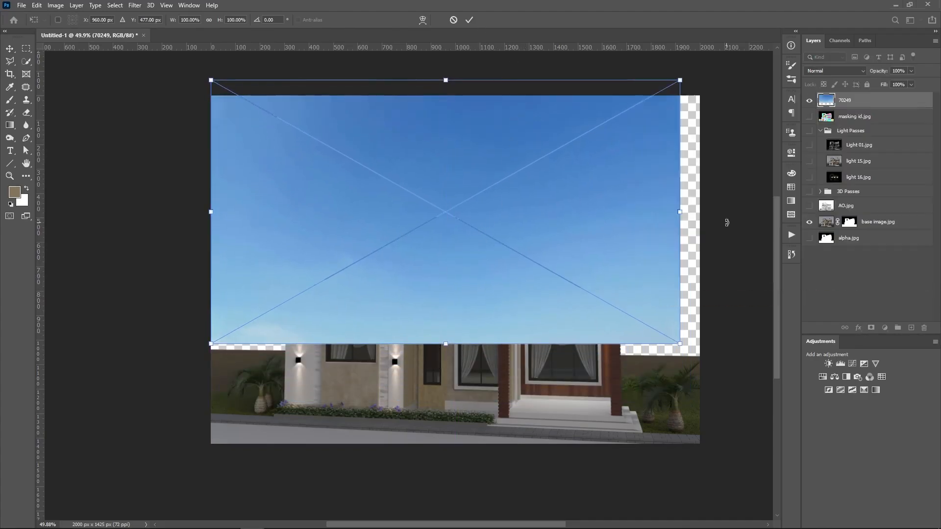
{"action": "mouse_move", "coordinate": [414, 278]}
{"action": "left_mouse_down"}
{"action": "mouse_move", "coordinate": [434, 269]}
{"action": "mouse_move", "coordinate": [420, 278]}
{"action": "left_mouse_up"}
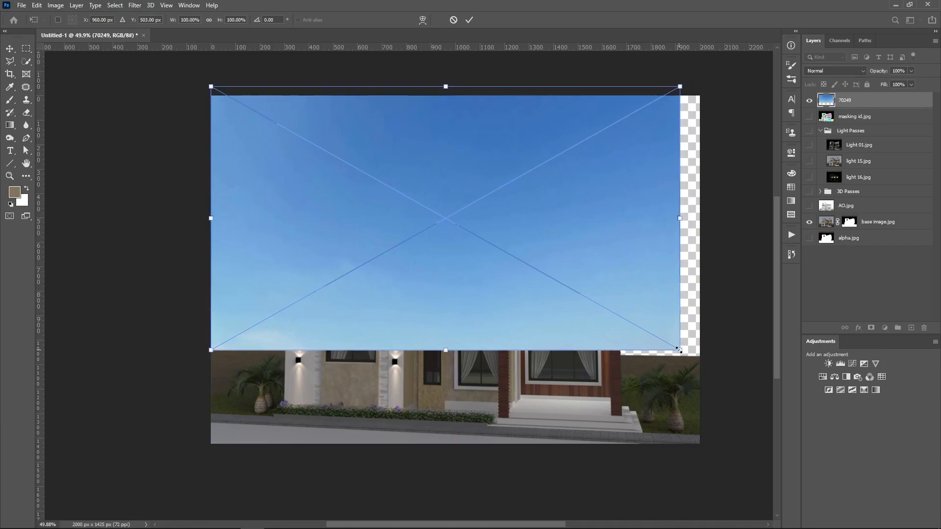
{"action": "left_click_drag", "start_coordinate": [679, 350], "coordinate": [709, 367]}
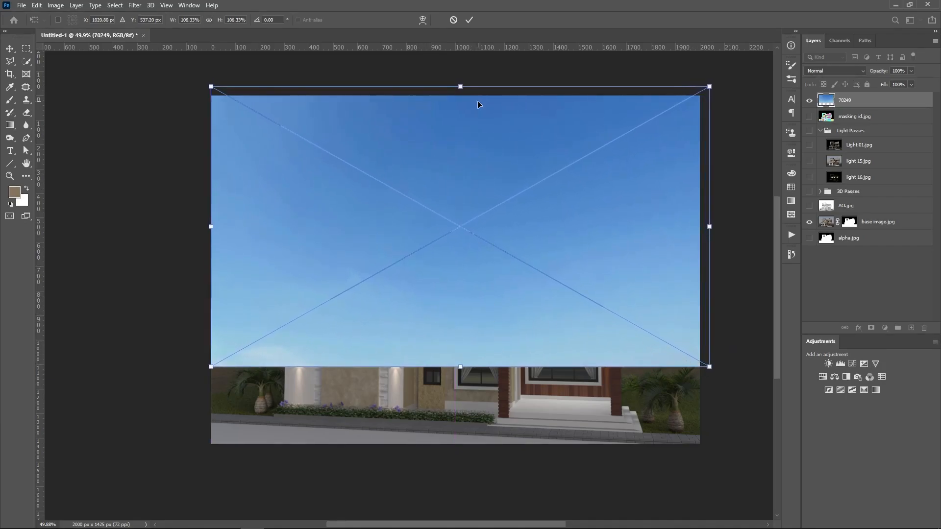
{"action": "left_click", "coordinate": [469, 19]}
{"action": "left_click_drag", "start_coordinate": [882, 102], "coordinate": [879, 232]}
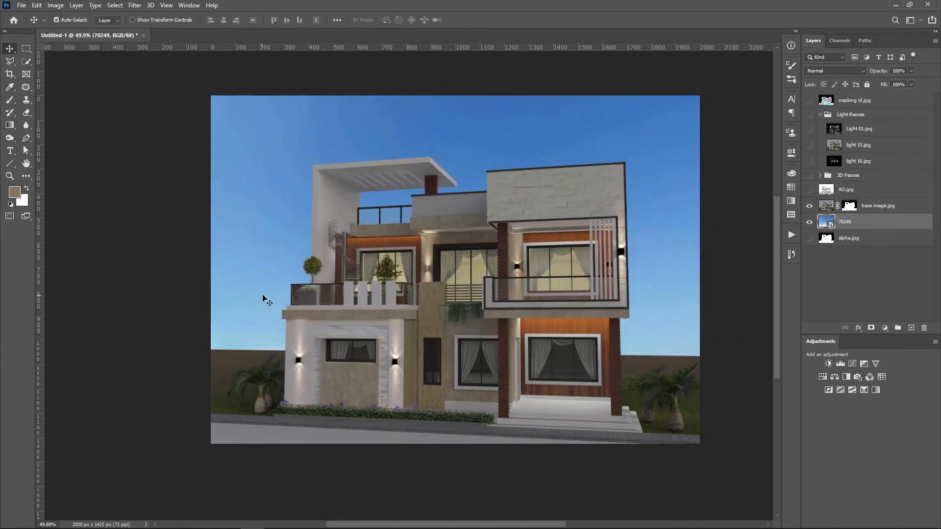
{"action": "scroll", "coordinate": [265, 296], "scroll_direction": "up", "scroll_amount": 1}
- Bring up the reference house image beside the render and compare its sky gradient and brightness with the new sky
{"action": "mouse_move", "coordinate": [211, 525]}
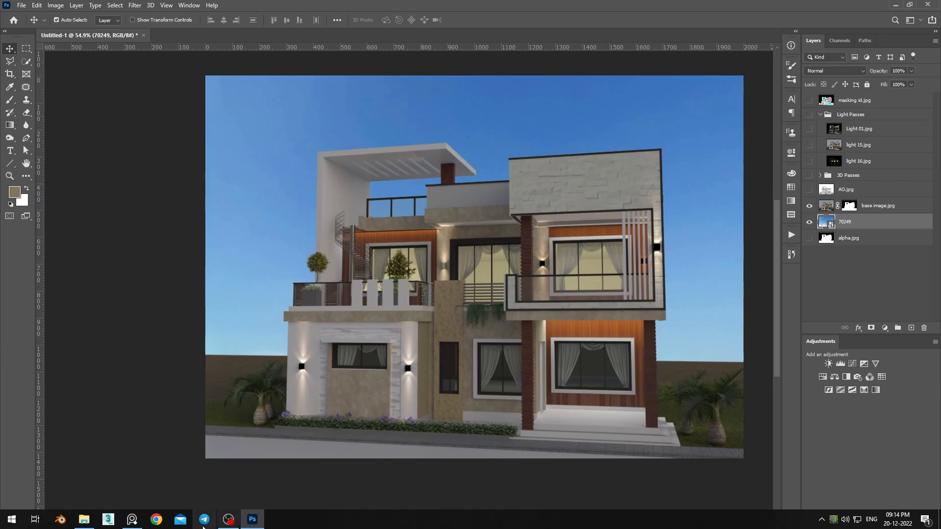
{"action": "left_click", "coordinate": [133, 521]}
{"action": "left_click_drag", "start_coordinate": [771, 219], "coordinate": [119, 192]}
{"action": "scroll", "coordinate": [176, 159], "scroll_direction": "down", "scroll_amount": 4}
{"action": "scroll", "coordinate": [151, 204], "scroll_direction": "up", "scroll_amount": 3}
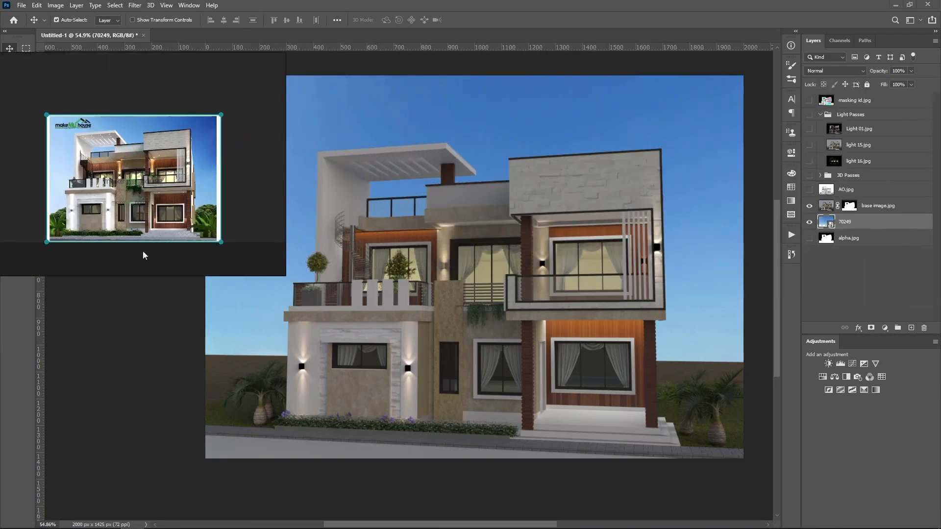
{"action": "scroll", "coordinate": [714, 403], "scroll_direction": "down", "scroll_amount": 2}
{"action": "scroll", "coordinate": [375, 327], "scroll_direction": "up", "scroll_amount": 1}
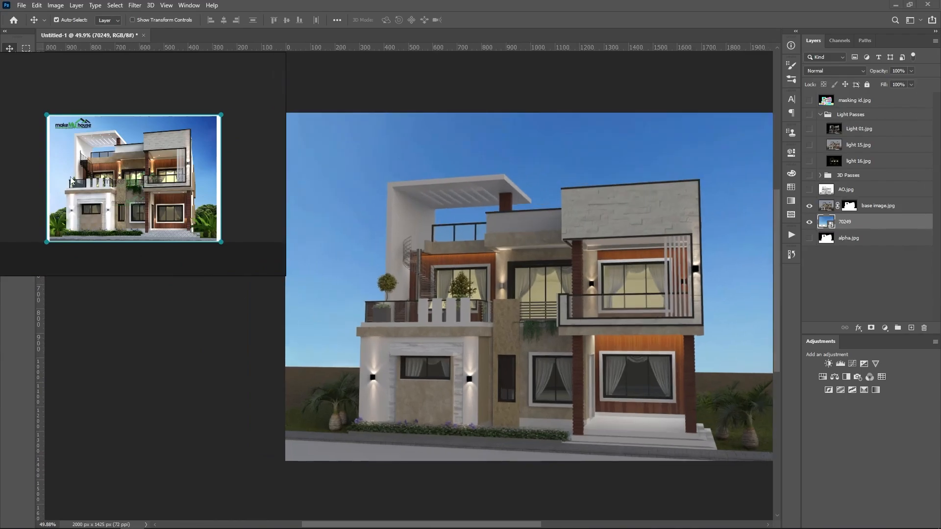
{"action": "scroll", "coordinate": [71, 177], "scroll_direction": "up", "scroll_amount": 2}
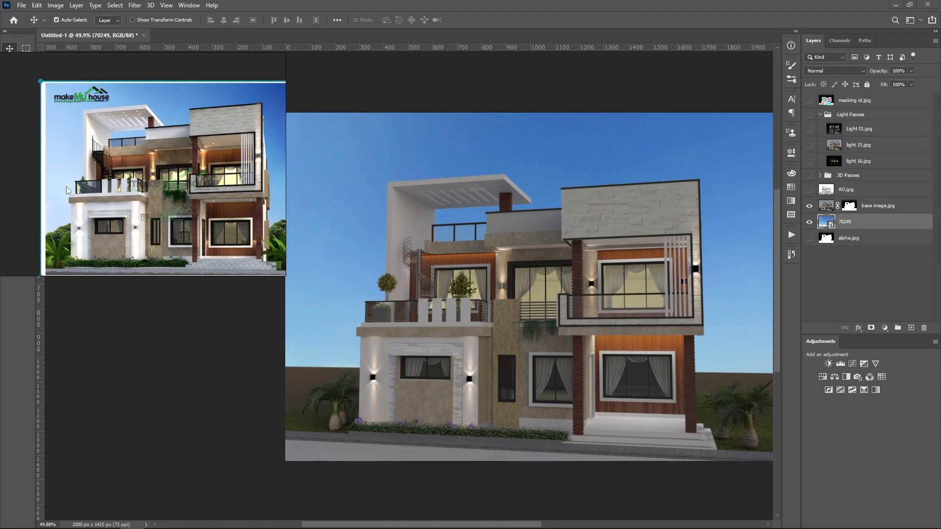
{"action": "scroll", "coordinate": [60, 155], "scroll_direction": "down", "scroll_amount": 1}
{"action": "scroll", "coordinate": [413, 322], "scroll_direction": "down", "scroll_amount": 1}
{"action": "scroll", "coordinate": [413, 341], "scroll_direction": "up", "scroll_amount": 1}
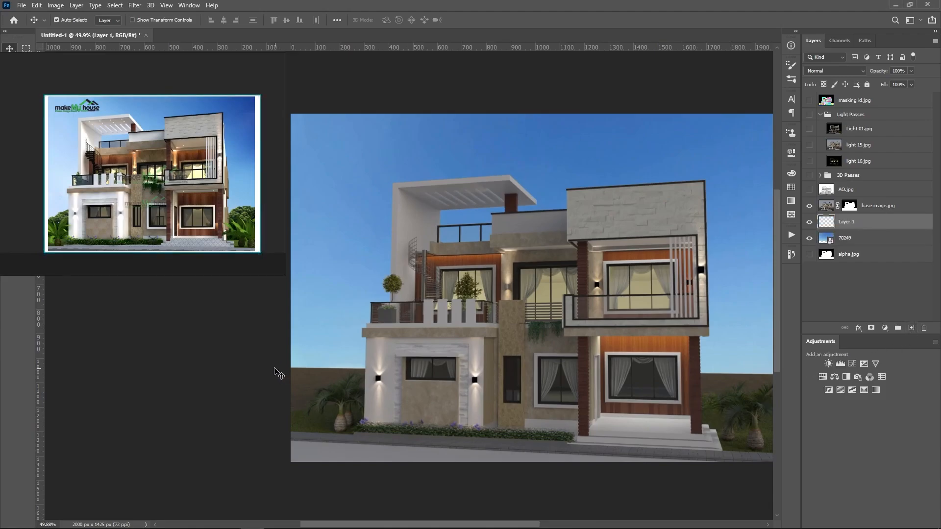
- Set up a soft 1000 px brush for Layer 1 above the sky, with a sampled sky colour lightened to pale blue (about cde7f1)
{"action": "key", "text": "b"}
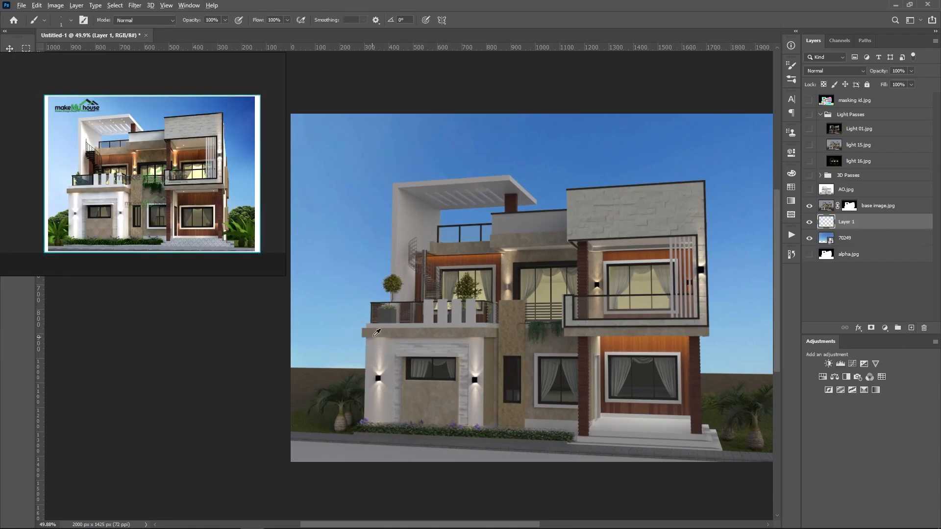
{"action": "mouse_move", "coordinate": [376, 336]}
{"action": "left_mouse_down"}
{"action": "mouse_move", "coordinate": [472, 344]}
{"action": "mouse_move", "coordinate": [441, 344]}
{"action": "mouse_move", "coordinate": [427, 313]}
{"action": "left_mouse_up"}
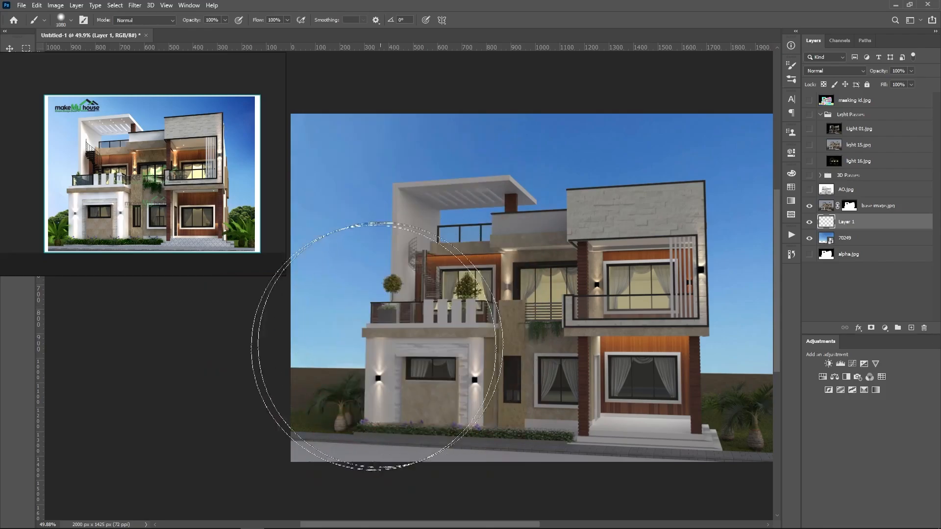
{"action": "left_click", "coordinate": [298, 358], "text": "alt"}
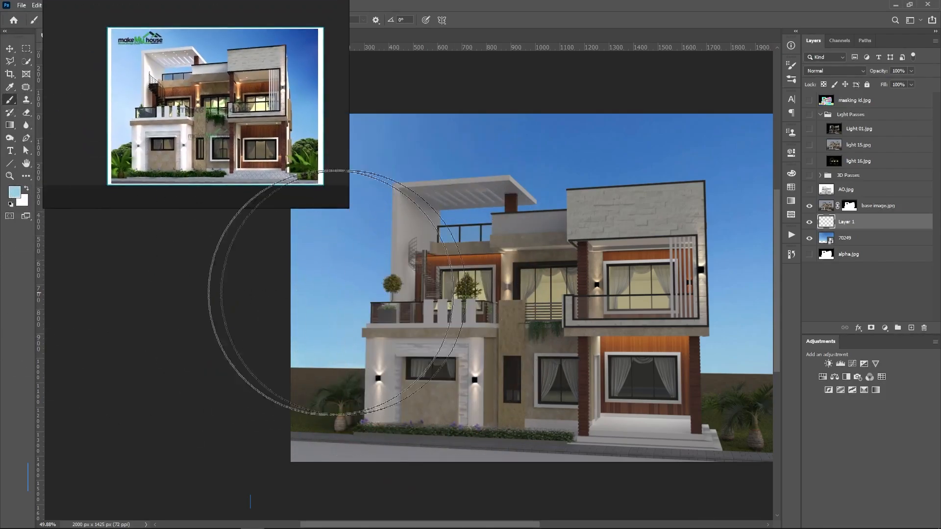
{"action": "left_click", "coordinate": [16, 195]}
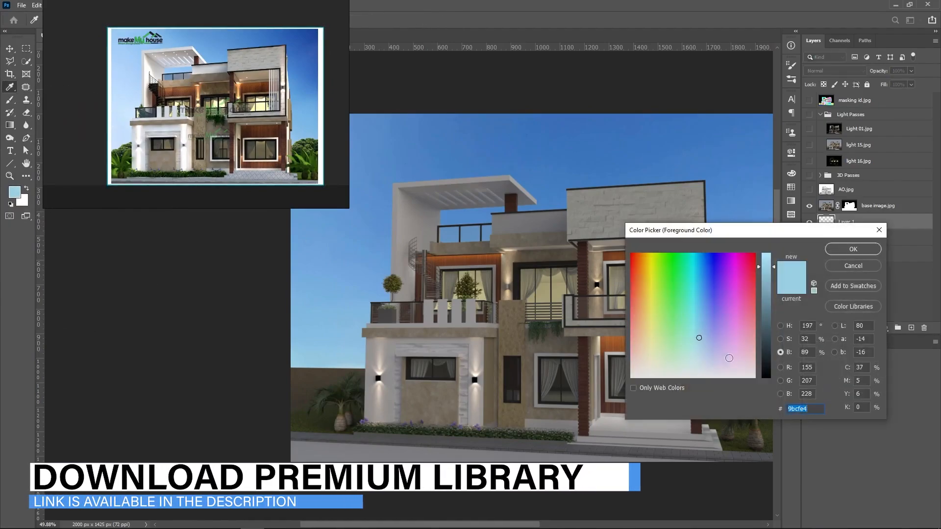
{"action": "left_click_drag", "start_coordinate": [692, 338], "coordinate": [699, 359]}
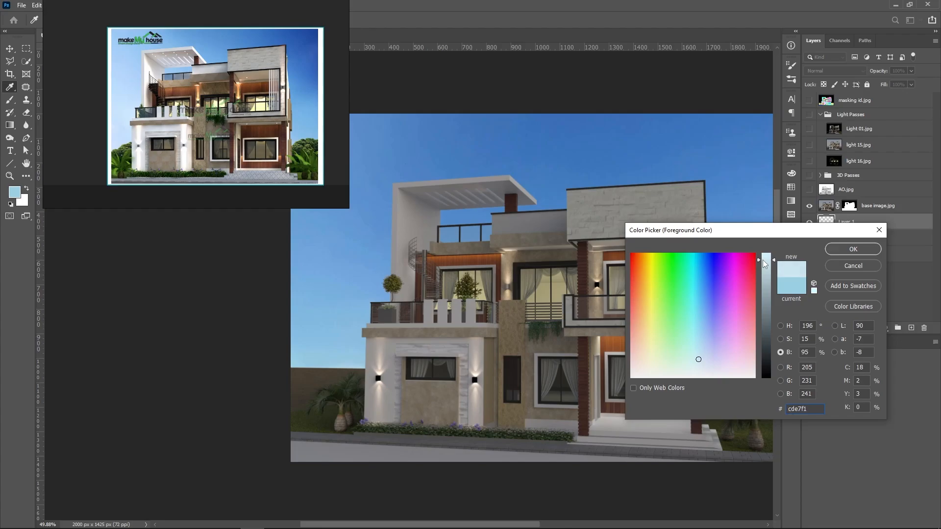
{"action": "left_click", "coordinate": [853, 250]}
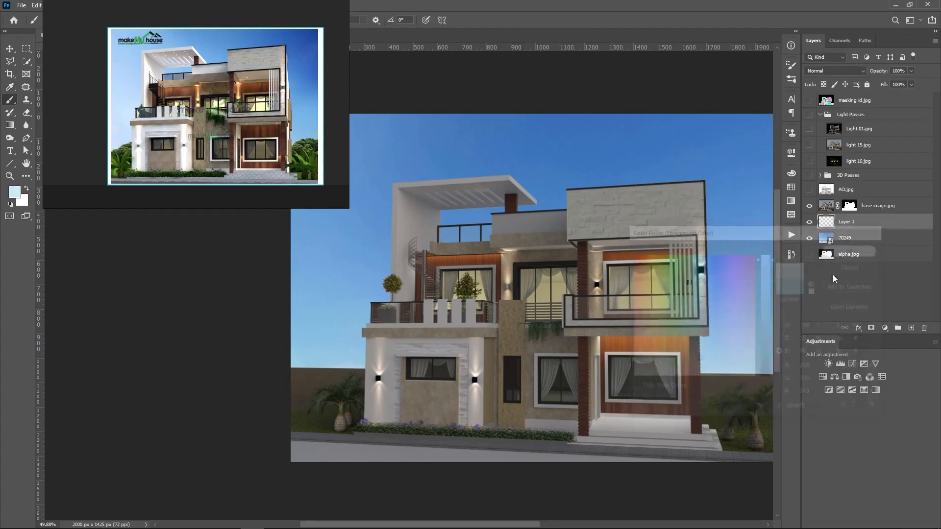
- Try painting a pale blue glow in the sky beside the house's balcony side, and undo the stroke
{"action": "key", "text": "b"}
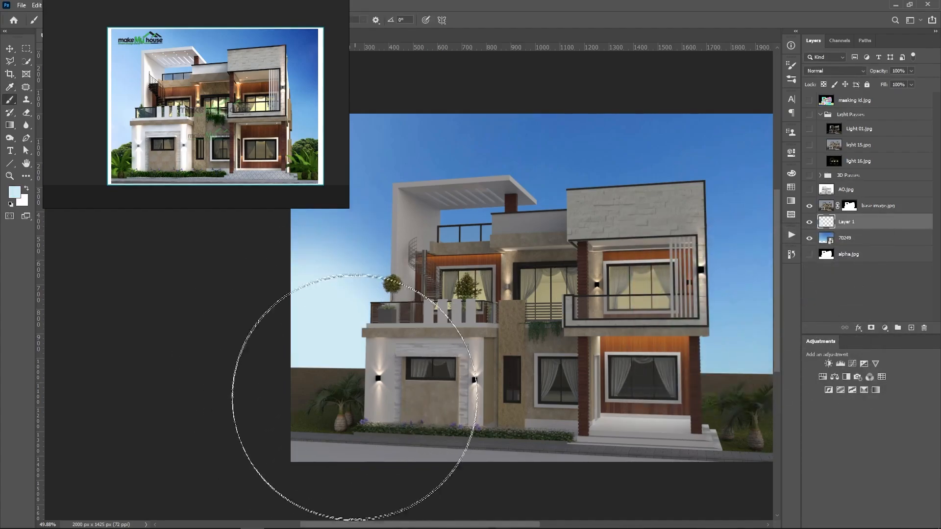
{"action": "key", "text": "z"}
{"action": "key", "text": "ctrl+z"}
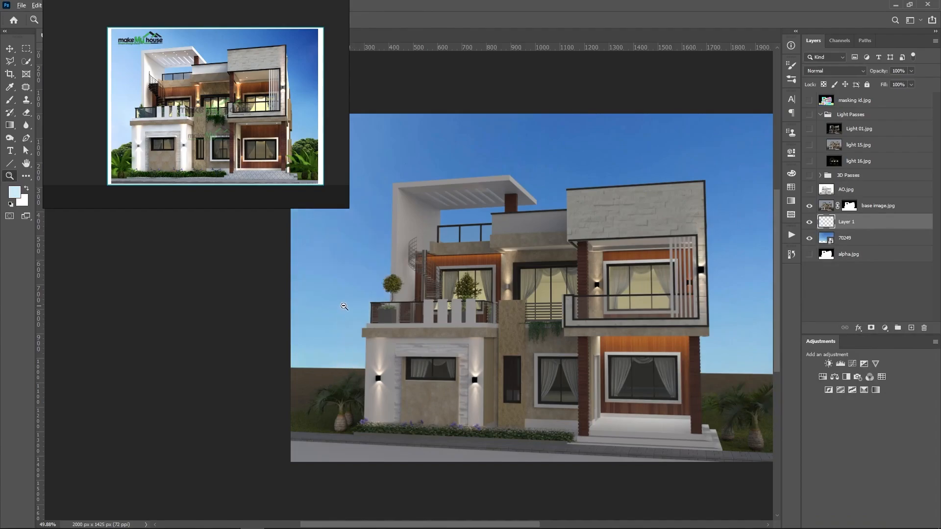
{"action": "scroll", "coordinate": [401, 346], "scroll_direction": "down", "scroll_amount": 2}
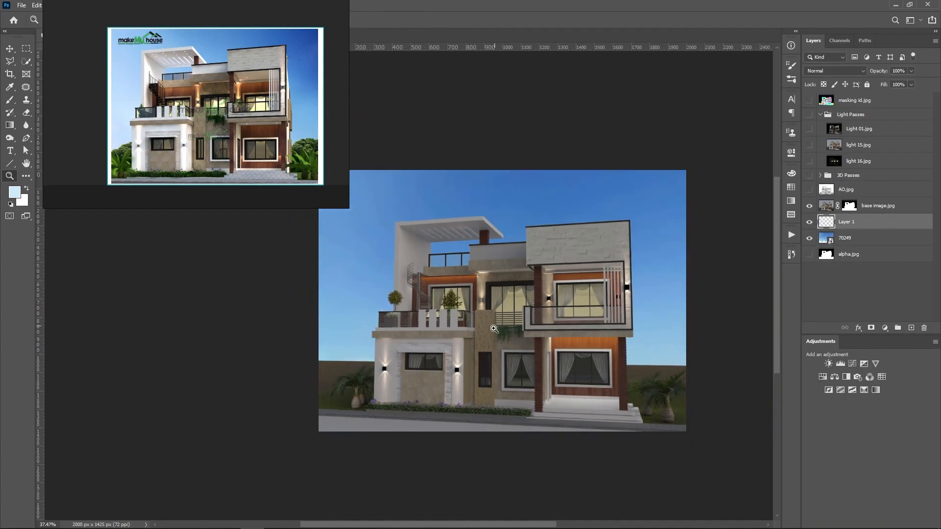
- Enlarge the soft brush to about 1747 px and paint a pale blue glow in the sky on the balcony side
{"action": "key", "text": "b"}
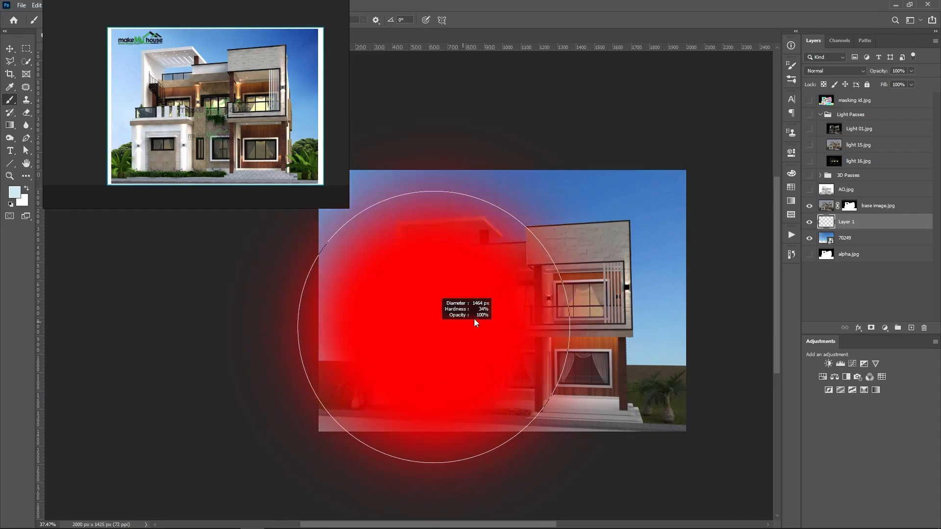
{"action": "scroll", "coordinate": [501, 313], "scroll_direction": "down", "scroll_amount": 2}
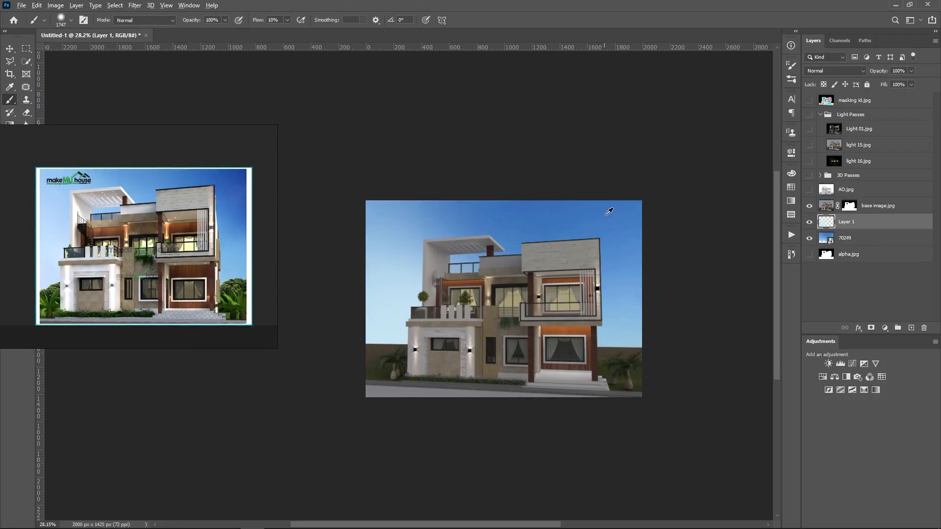
- Sample the sky's blue, darken it to about 3869a6, and paint the upper sky above the upper-floor block darker
{"action": "left_click", "coordinate": [603, 245], "text": "alt"}
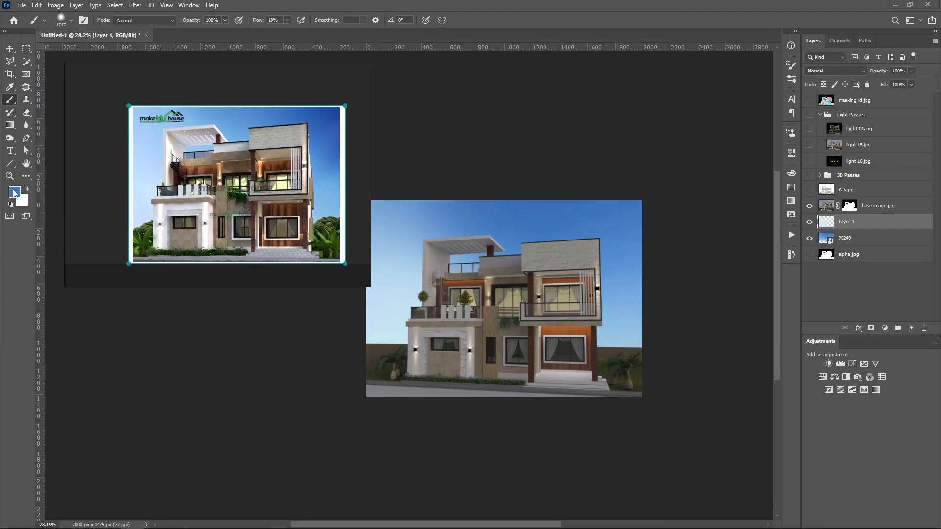
{"action": "left_click", "coordinate": [13, 194]}
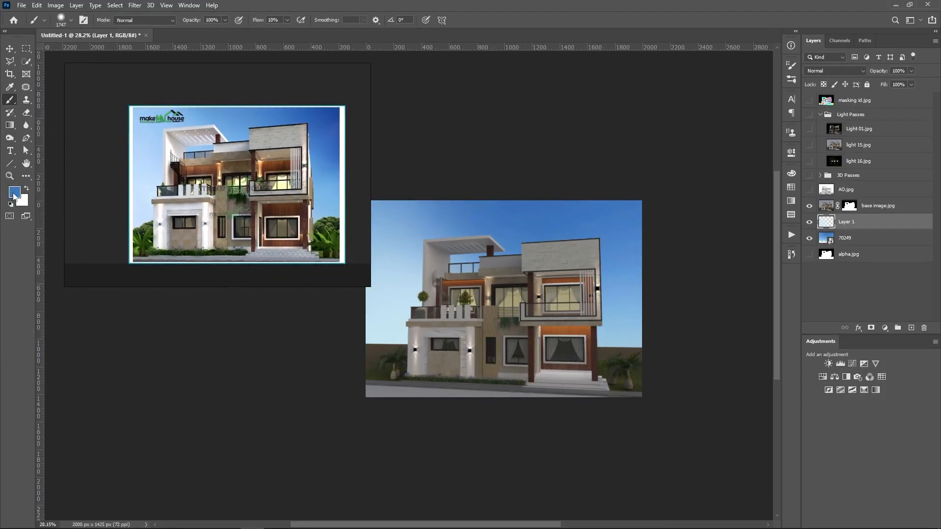
{"action": "left_click_drag", "start_coordinate": [765, 285], "coordinate": [766, 301]}
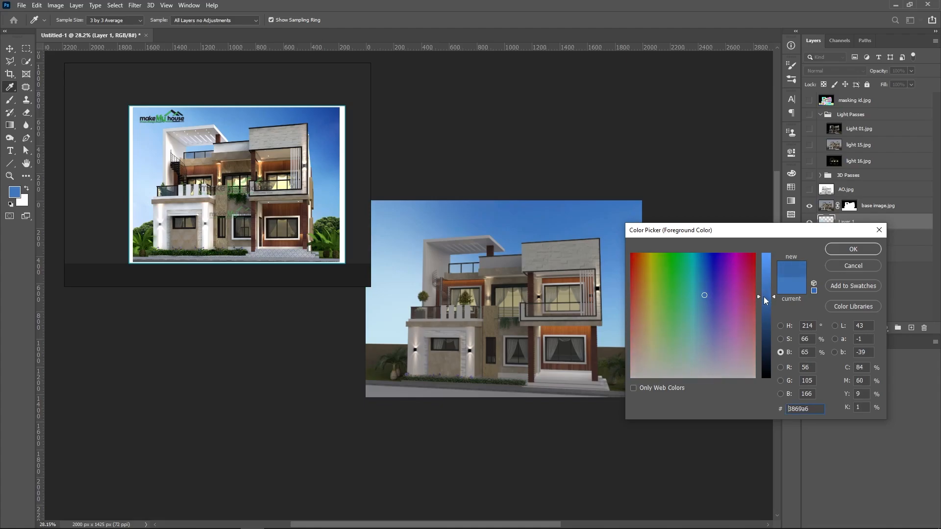
{"action": "left_click", "coordinate": [860, 250]}
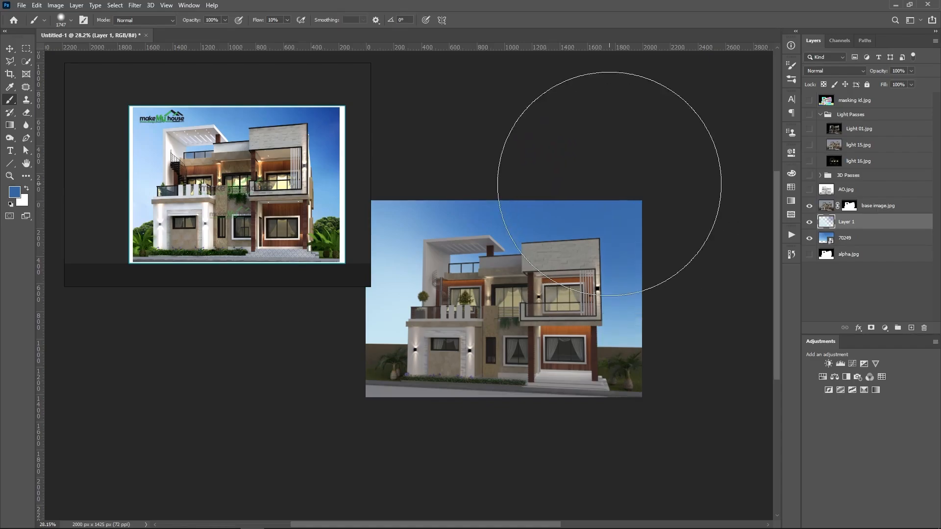
{"action": "scroll", "coordinate": [362, 465], "scroll_direction": "down", "scroll_amount": 1}
{"action": "scroll", "coordinate": [486, 420], "scroll_direction": "down", "scroll_amount": 3}
{"action": "scroll", "coordinate": [496, 419], "scroll_direction": "up", "scroll_amount": 3}
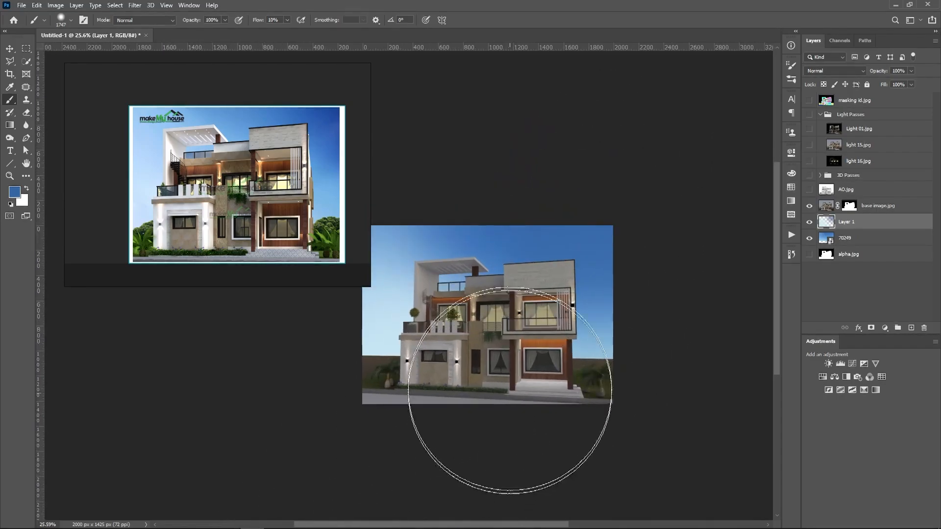
- Blend the painted sky gradient on Layer 1 with a lighter mid-blue, matching the reference's sky
{"action": "scroll", "coordinate": [684, 408], "scroll_direction": "down", "scroll_amount": 2}
{"action": "scroll", "coordinate": [453, 258], "scroll_direction": "up", "scroll_amount": 2}
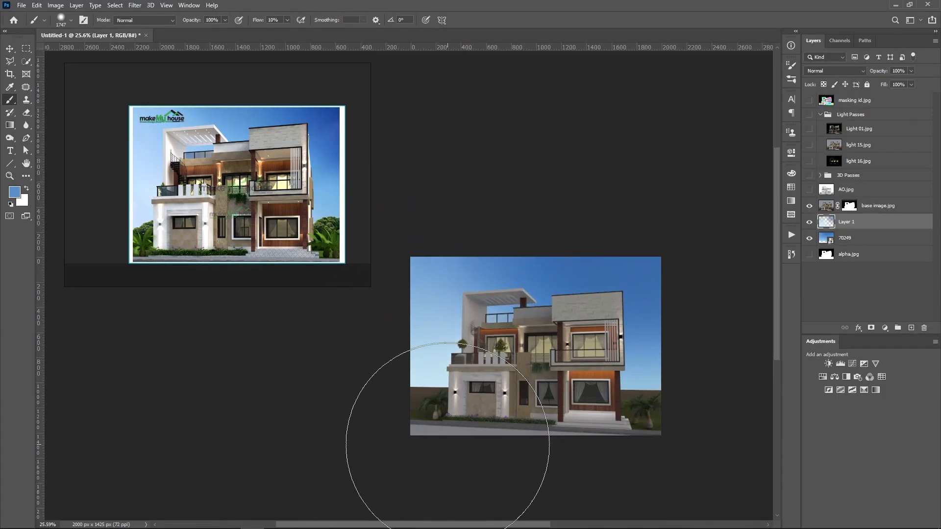
{"action": "scroll", "coordinate": [456, 446], "scroll_direction": "down", "scroll_amount": 2}
{"action": "scroll", "coordinate": [570, 416], "scroll_direction": "up", "scroll_amount": 2}
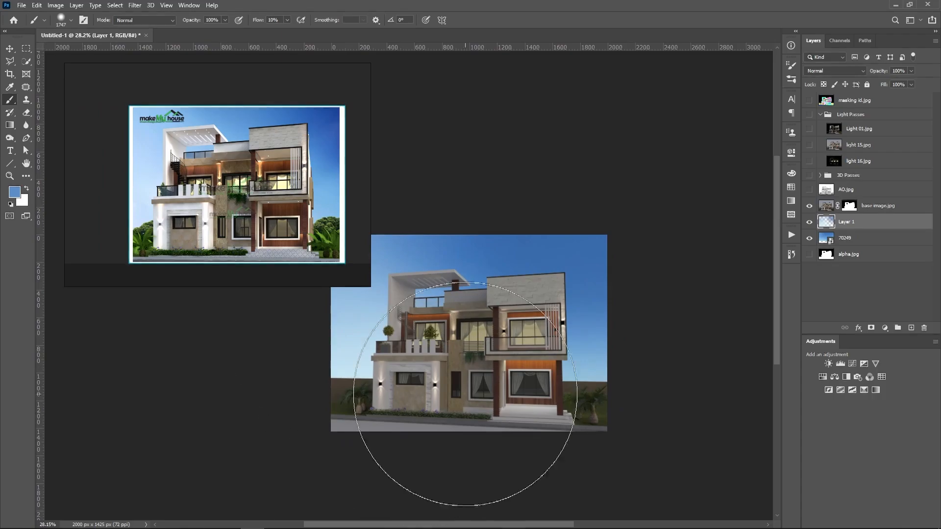
{"action": "scroll", "coordinate": [414, 399], "scroll_direction": "up", "scroll_amount": 2}
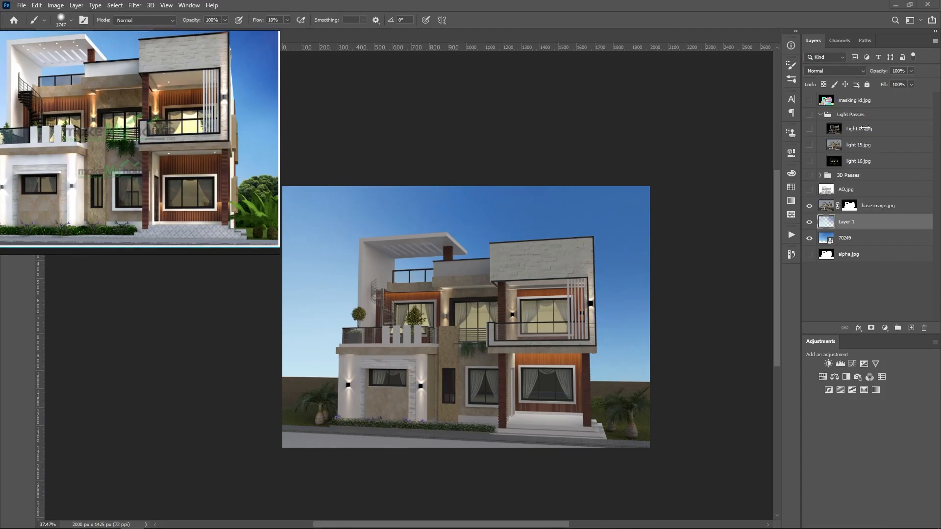
- Move the Light Passes group directly above base image.jpg and show it with only light 16.jpg visible
{"action": "left_click_drag", "start_coordinate": [866, 116], "coordinate": [857, 204]}
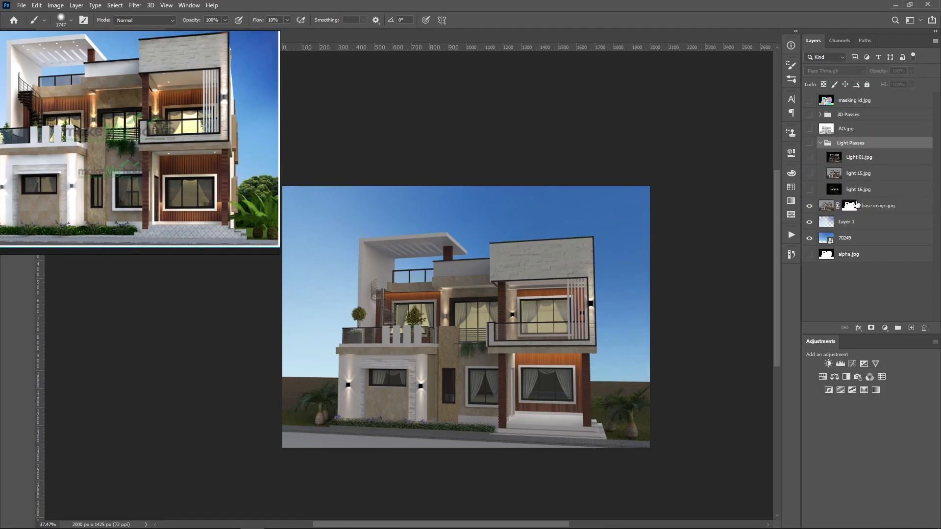
{"action": "left_click", "coordinate": [810, 145]}
{"action": "left_click", "coordinate": [809, 158]}
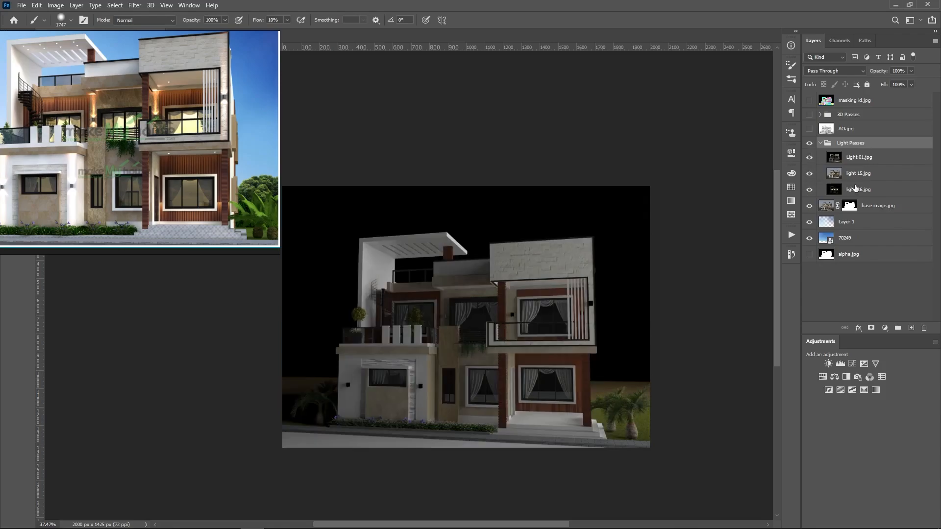
{"action": "left_click", "coordinate": [809, 174]}
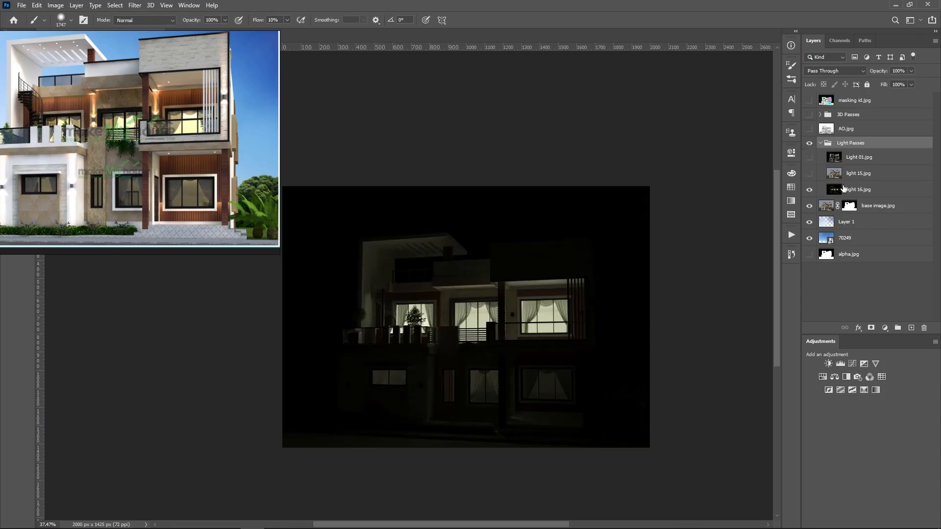
- Set the light 16.jpg layer's blend mode to Screen
{"action": "left_click", "coordinate": [853, 190]}
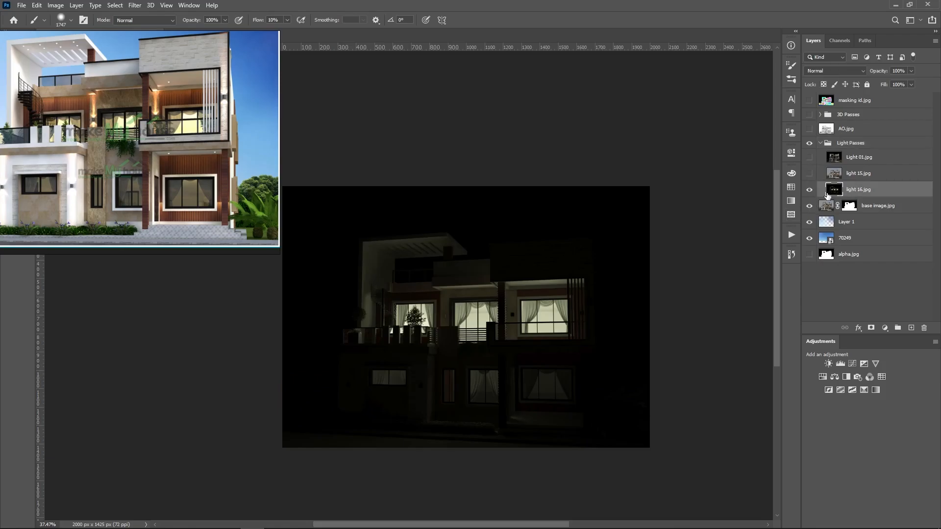
{"action": "left_click", "coordinate": [835, 71]}
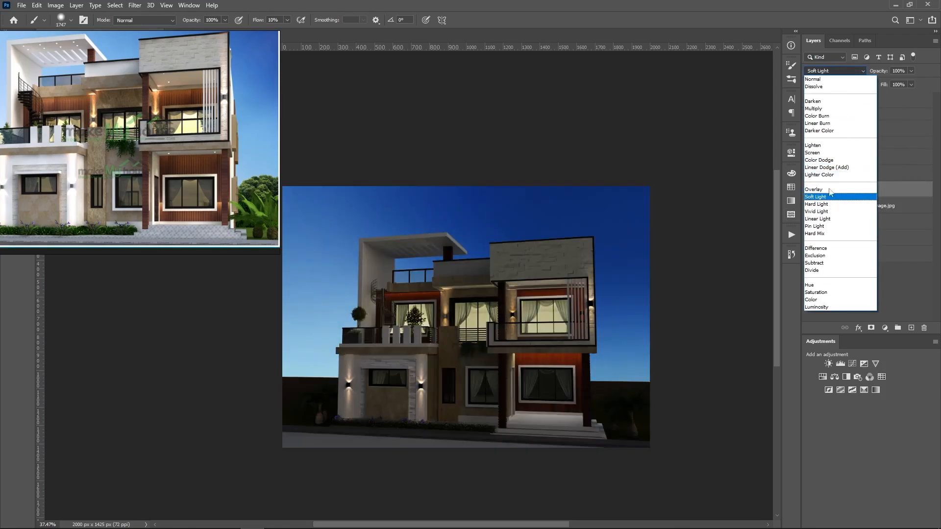
{"action": "left_click", "coordinate": [830, 156]}
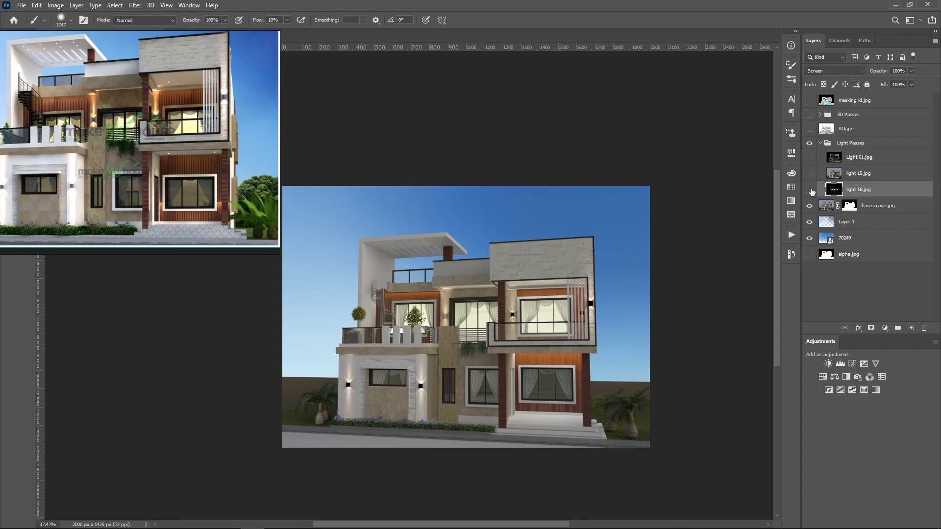
- Compare the house's window lighting with and without the light 16.jpg pass
{"action": "left_click", "coordinate": [811, 189]}
{"action": "left_click", "coordinate": [811, 190]}
{"action": "left_click", "coordinate": [811, 190]}
{"action": "left_click", "coordinate": [812, 190]}
{"action": "left_click", "coordinate": [811, 190]}
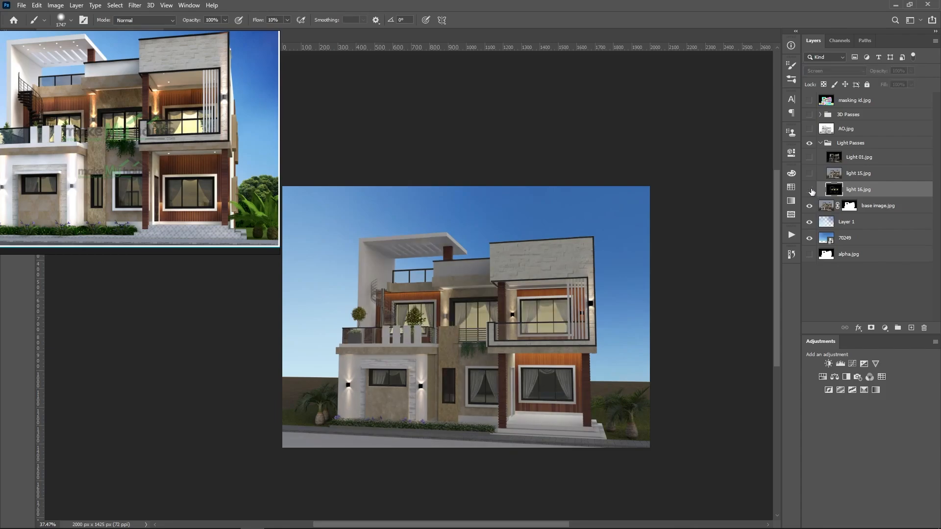
{"action": "left_click", "coordinate": [811, 190]}
{"action": "left_click", "coordinate": [811, 190]}
{"action": "left_click", "coordinate": [811, 190]}
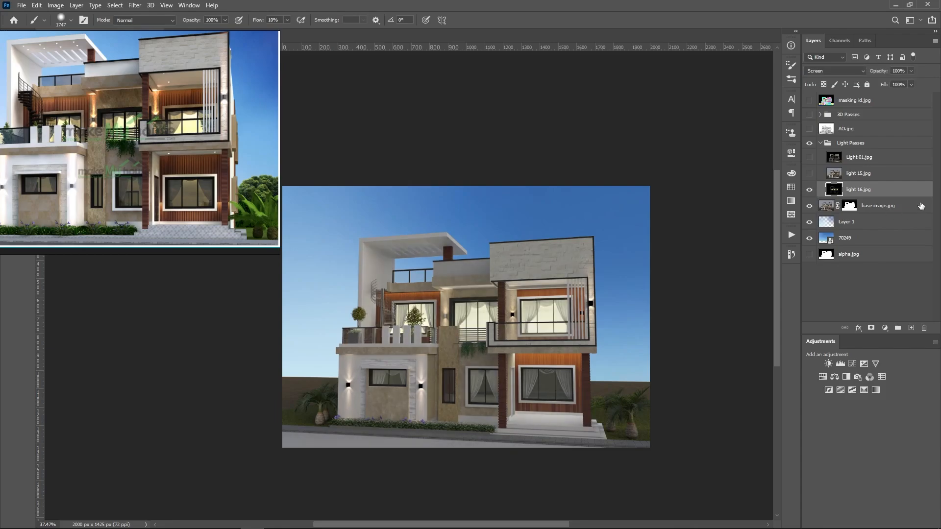
- Try lowering light 16.jpg's opacity to about 32%, and return it to 100%
{"action": "left_click_drag", "start_coordinate": [887, 72], "coordinate": [841, 76]}
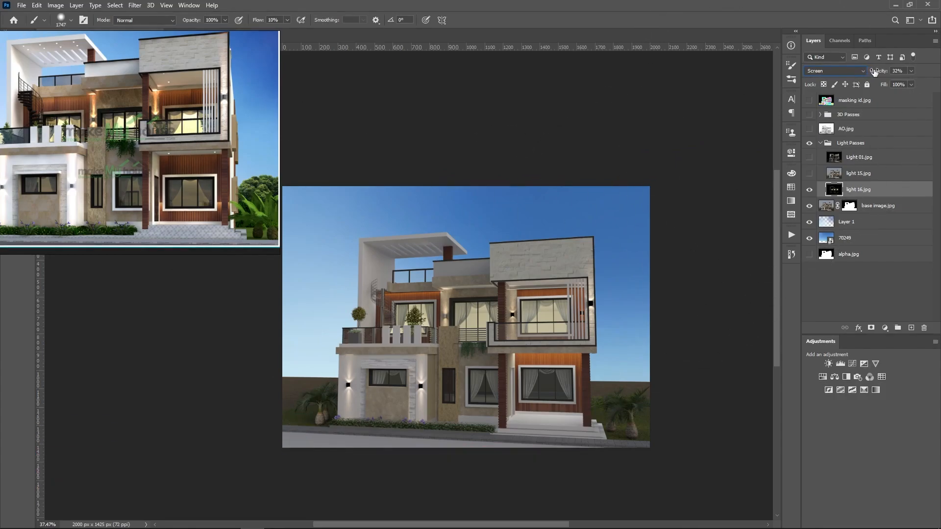
{"action": "left_click_drag", "start_coordinate": [875, 72], "coordinate": [938, 87]}
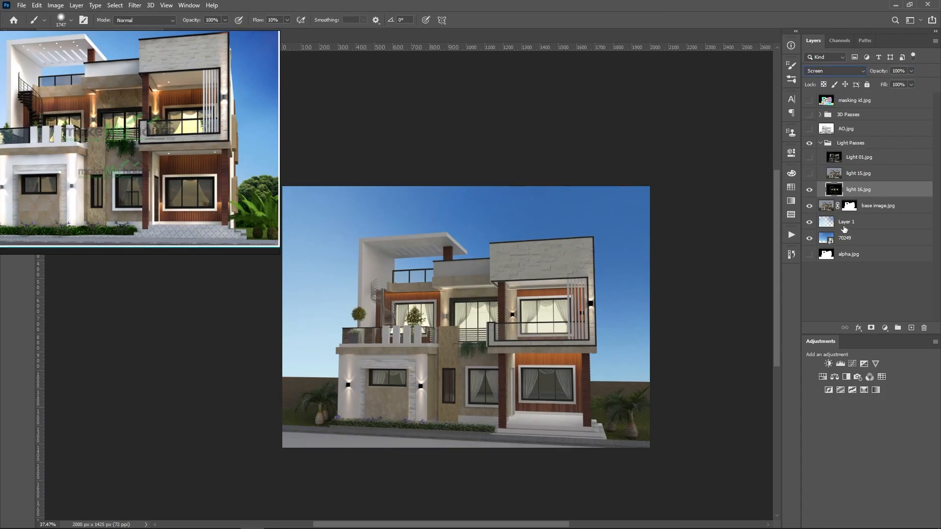
- Try a Hue/Saturation adjustment clipped to light 16.jpg with saturation +62, and delete it
{"action": "left_click", "coordinate": [823, 377]}
{"action": "left_click", "coordinate": [824, 386]}
{"action": "left_click", "coordinate": [708, 334]}
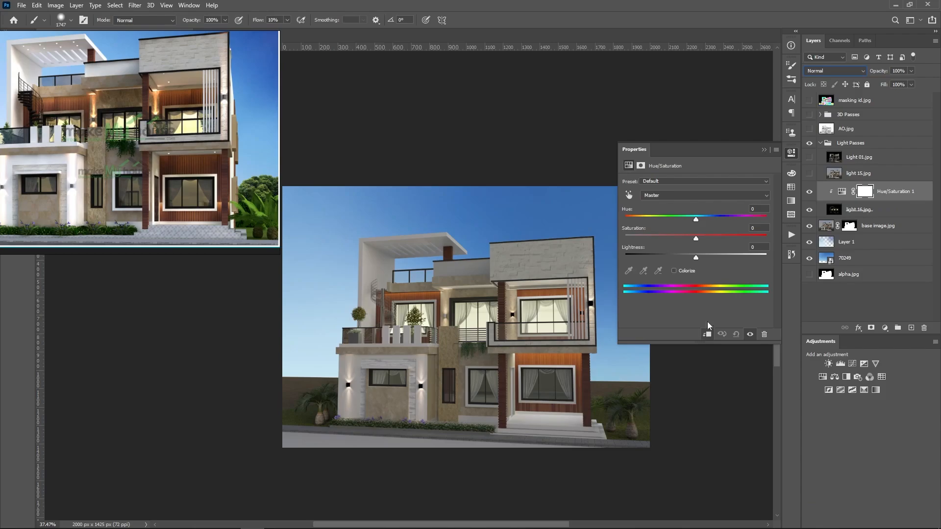
{"action": "left_click_drag", "start_coordinate": [698, 237], "coordinate": [728, 237]}
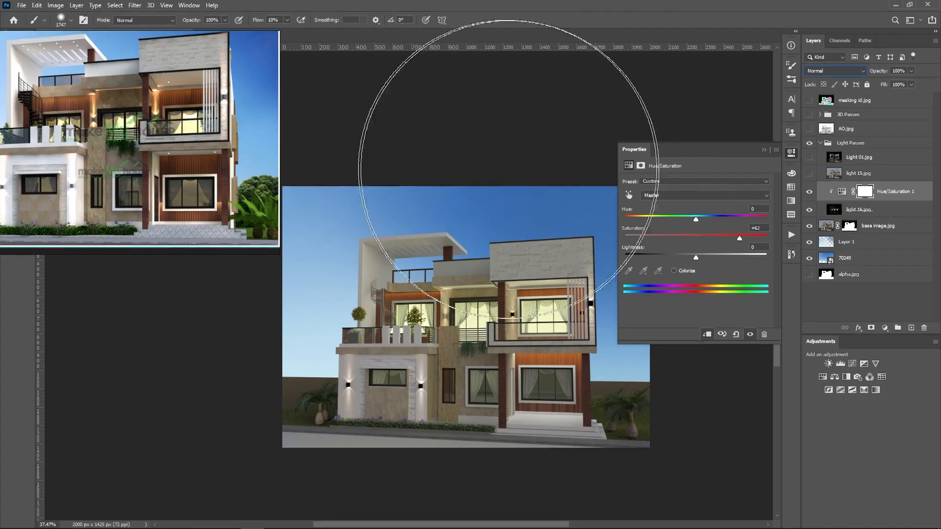
{"action": "left_click", "coordinate": [766, 149]}
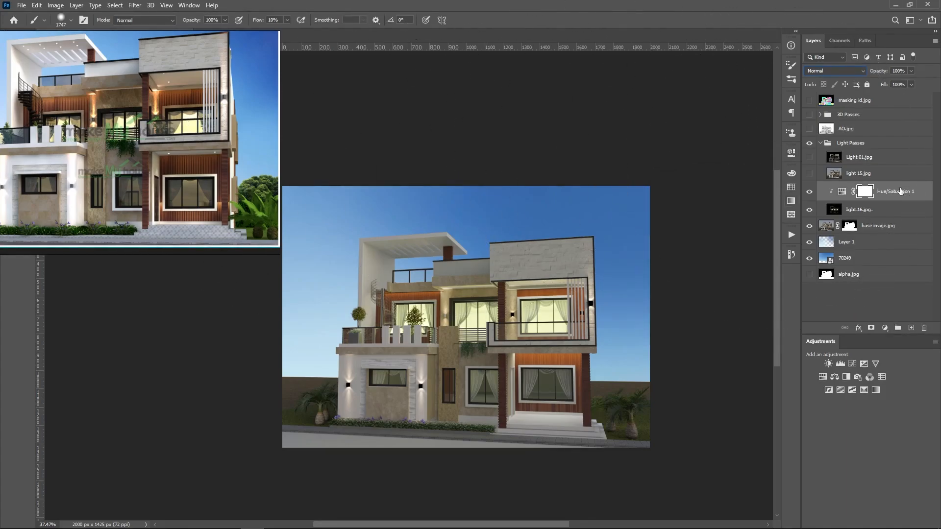
{"action": "left_click_drag", "start_coordinate": [926, 184], "coordinate": [924, 328]}
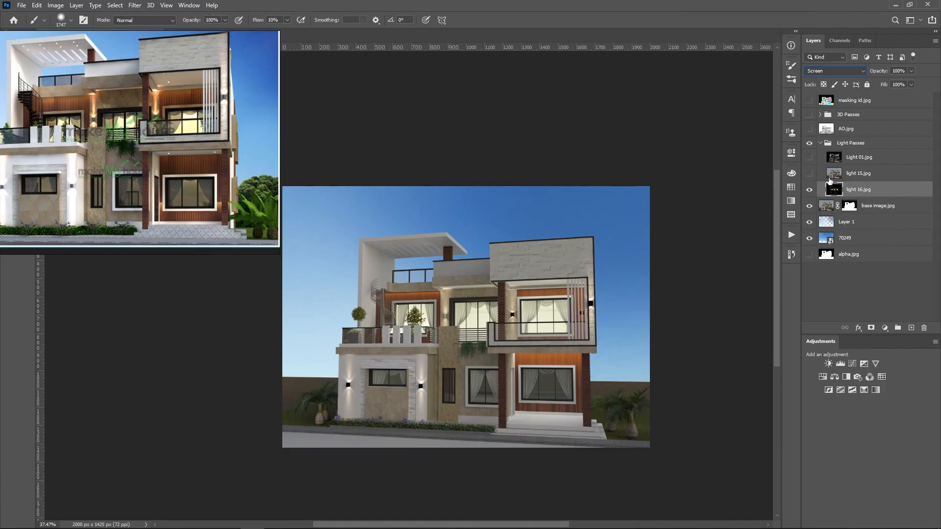
- Show light 15.jpg, set its blend mode to Screen, and compare the render with and without it
{"action": "left_click", "coordinate": [810, 173]}
{"action": "left_click", "coordinate": [809, 174]}
{"action": "left_click", "coordinate": [810, 173]}
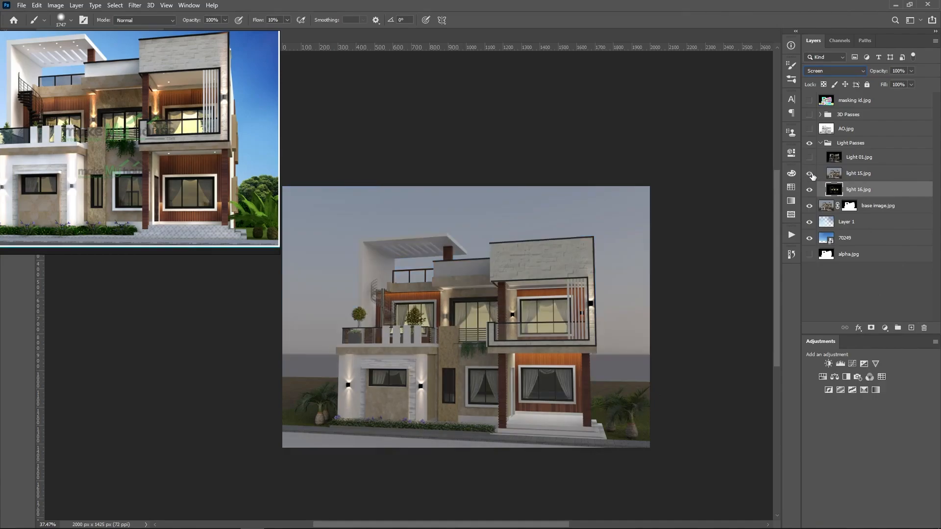
{"action": "left_click", "coordinate": [857, 175]}
{"action": "left_click", "coordinate": [836, 71]}
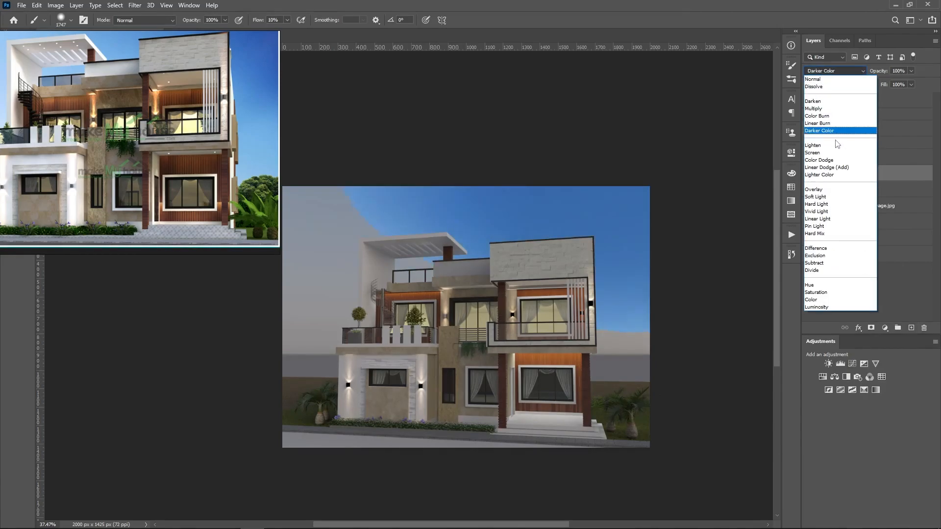
{"action": "left_click", "coordinate": [834, 153]}
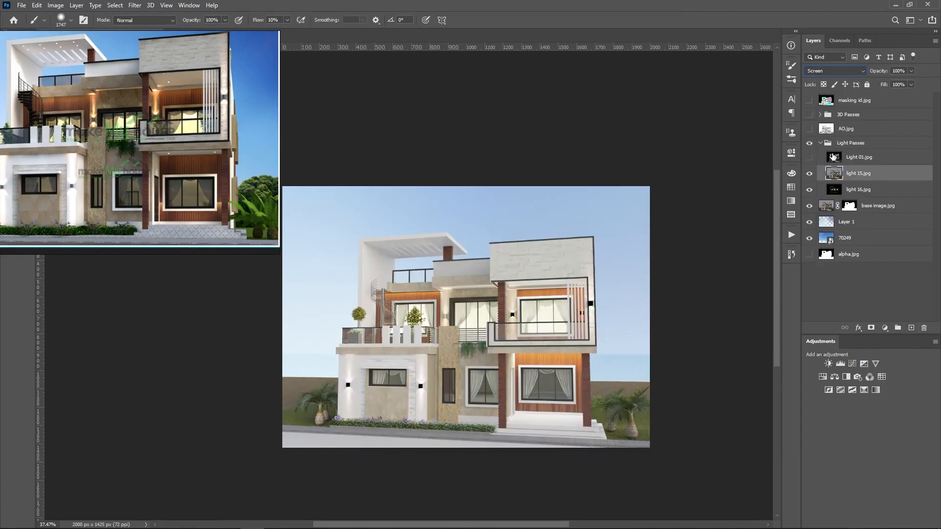
{"action": "left_click", "coordinate": [809, 174]}
{"action": "left_click", "coordinate": [810, 173]}
{"action": "scroll", "coordinate": [365, 257], "scroll_direction": "up", "scroll_amount": 3}
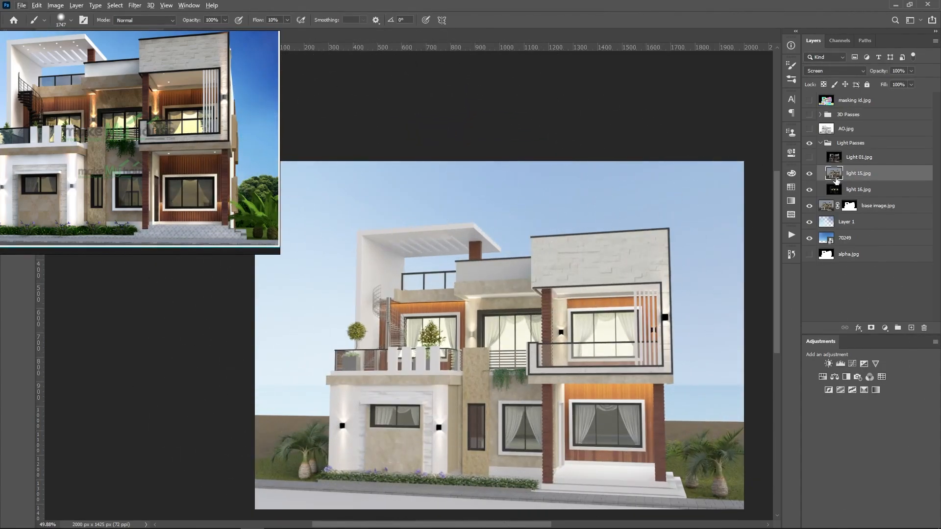
- Show the masking id.jpg layer and select its cyan pergola wall with the Magic Wand
{"action": "left_click", "coordinate": [809, 100]}
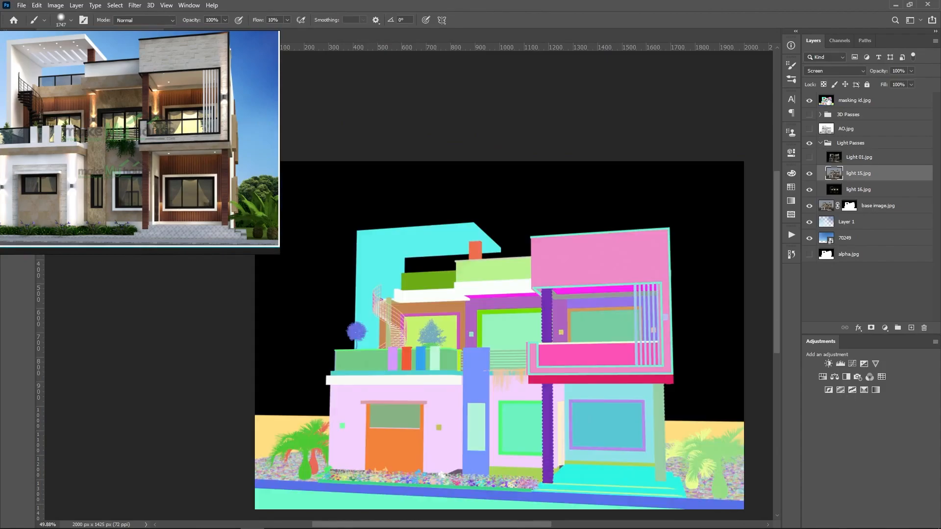
{"action": "left_click", "coordinate": [832, 96]}
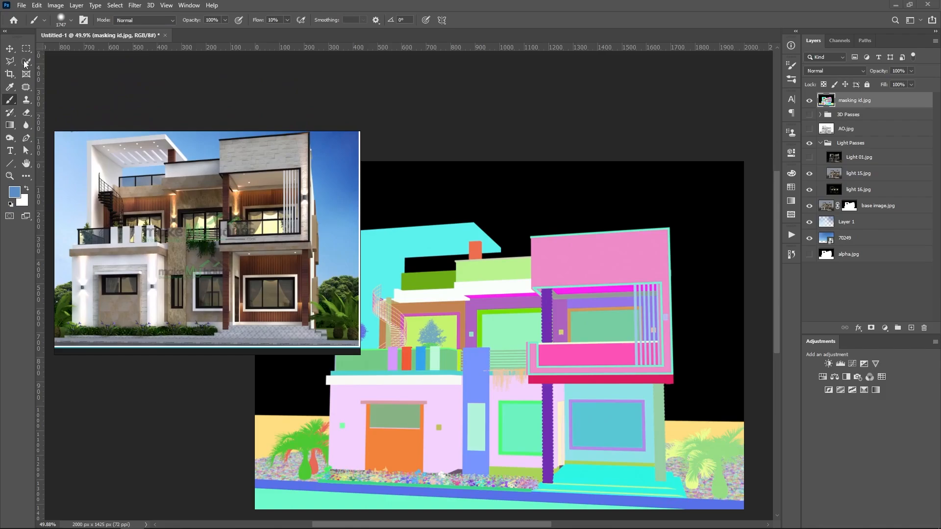
{"action": "left_click", "coordinate": [27, 62]}
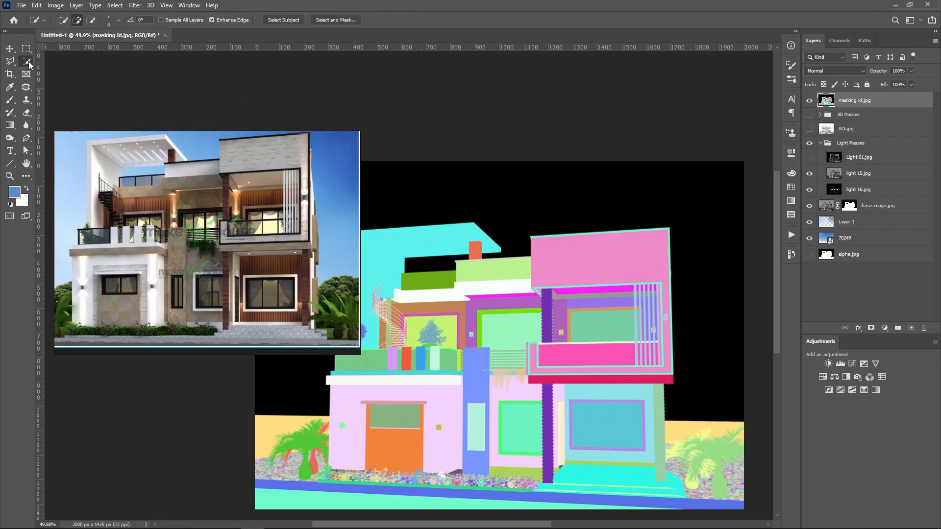
{"action": "right_click", "coordinate": [28, 63]}
{"action": "left_click", "coordinate": [63, 81]}
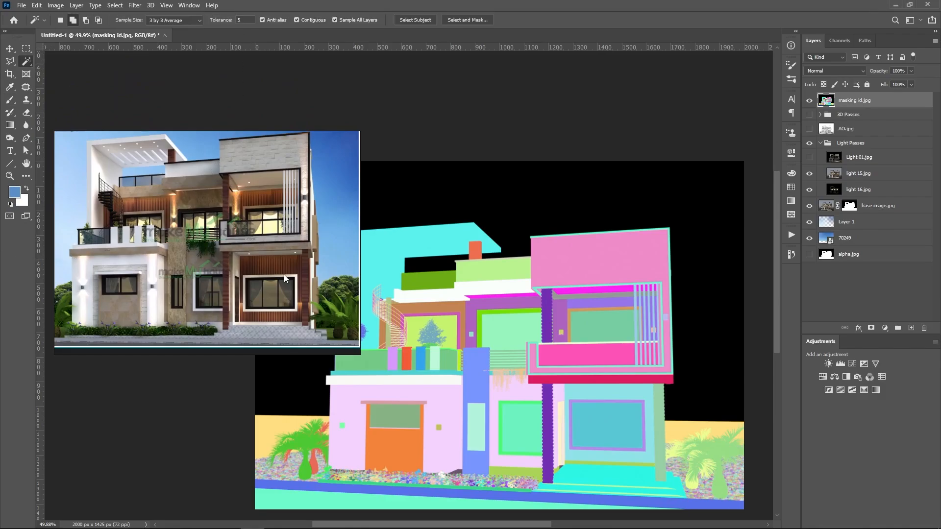
{"action": "left_click", "coordinate": [378, 274]}
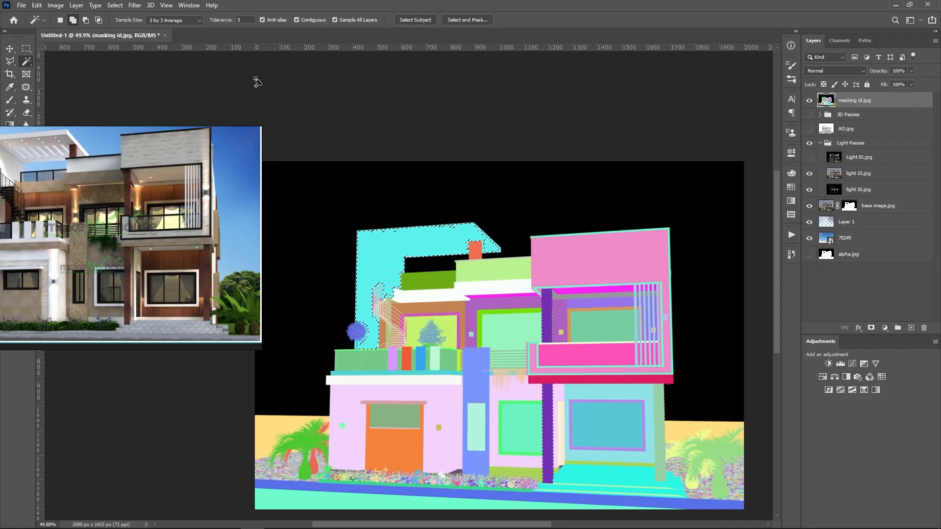
- Try extending the cyan pergola wall's selection to similar colours, examine its edges around the spiral staircase, and deselect it
{"action": "scroll", "coordinate": [378, 250], "scroll_direction": "up", "scroll_amount": 5}
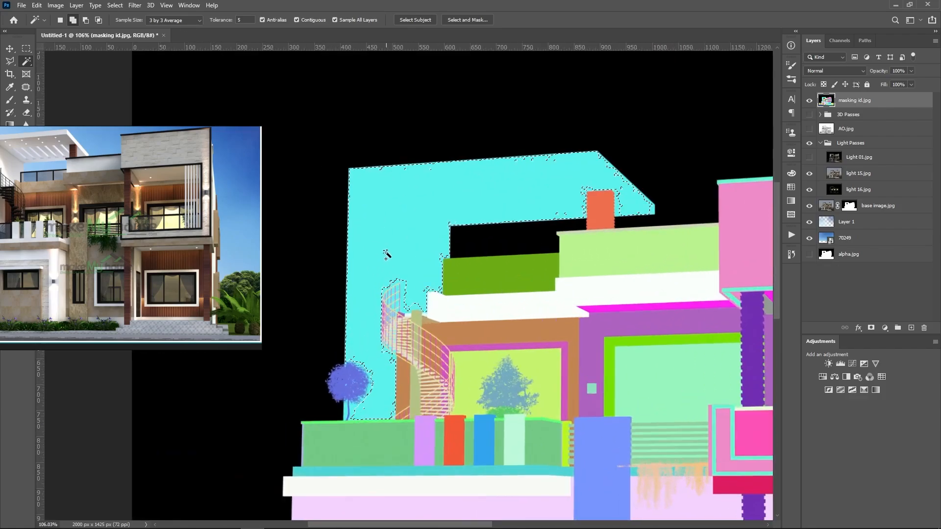
{"action": "left_click", "coordinate": [115, 5]}
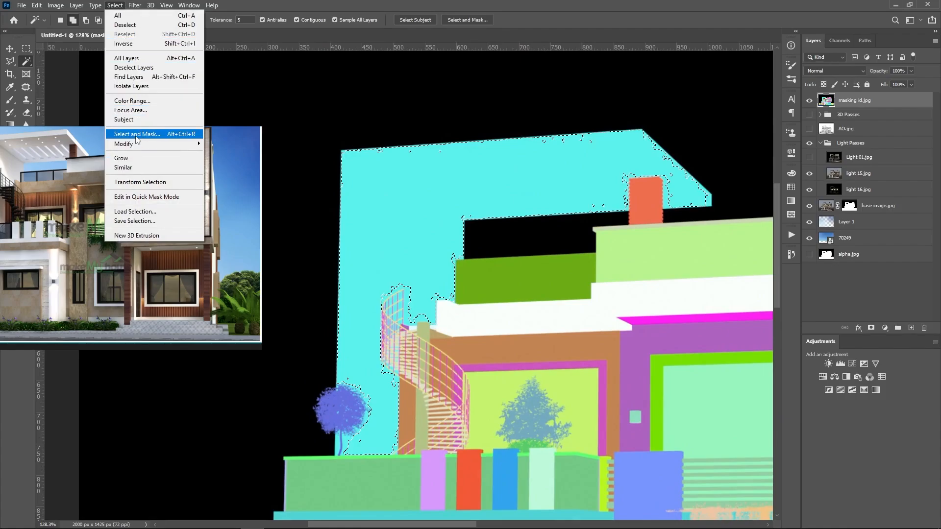
{"action": "left_click", "coordinate": [128, 167]}
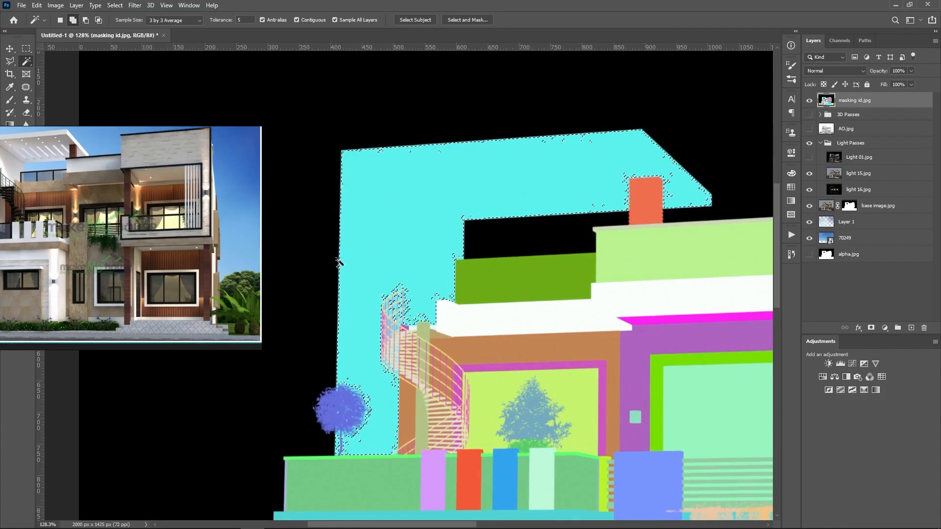
{"action": "scroll", "coordinate": [418, 318], "scroll_direction": "down", "scroll_amount": 2}
{"action": "scroll", "coordinate": [418, 318], "scroll_direction": "up", "scroll_amount": 6}
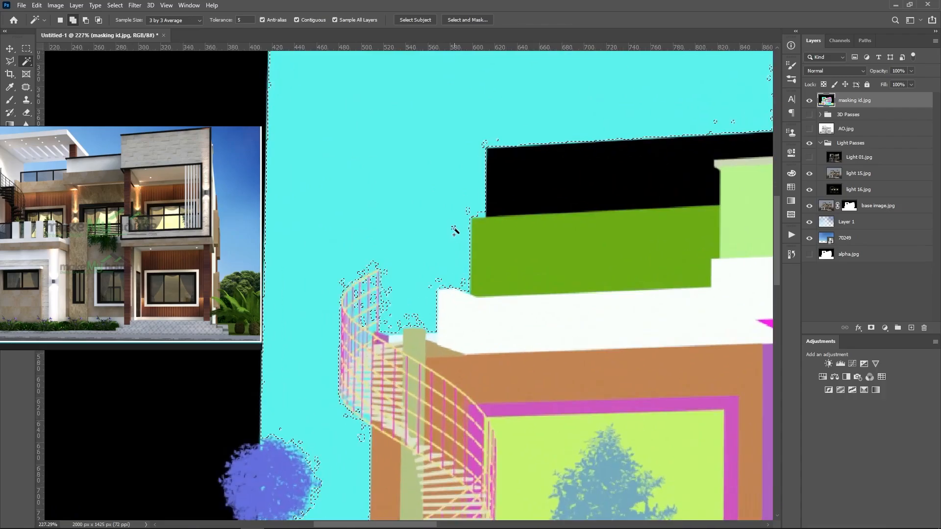
{"action": "scroll", "coordinate": [469, 236], "scroll_direction": "down", "scroll_amount": 5}
{"action": "scroll", "coordinate": [399, 285], "scroll_direction": "up", "scroll_amount": 3}
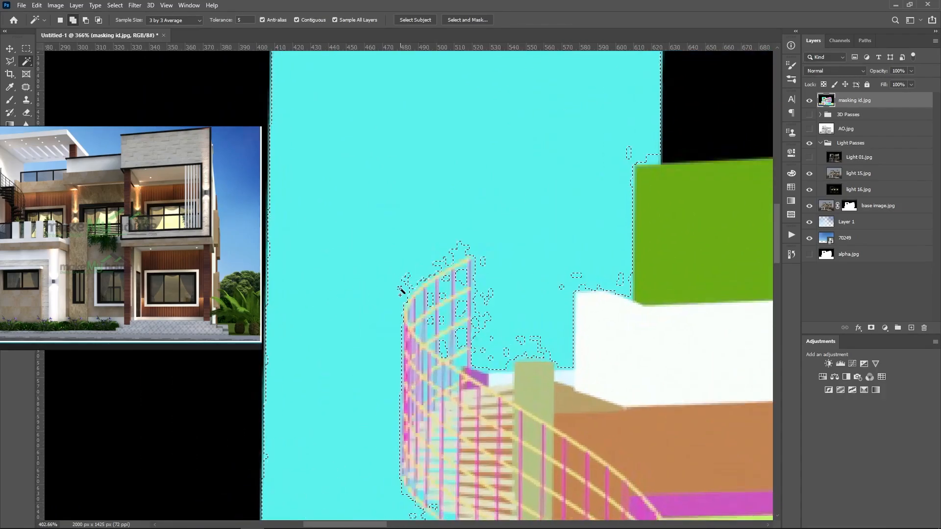
{"action": "scroll", "coordinate": [447, 260], "scroll_direction": "down", "scroll_amount": 1}
{"action": "scroll", "coordinate": [447, 260], "scroll_direction": "down", "scroll_amount": 3}
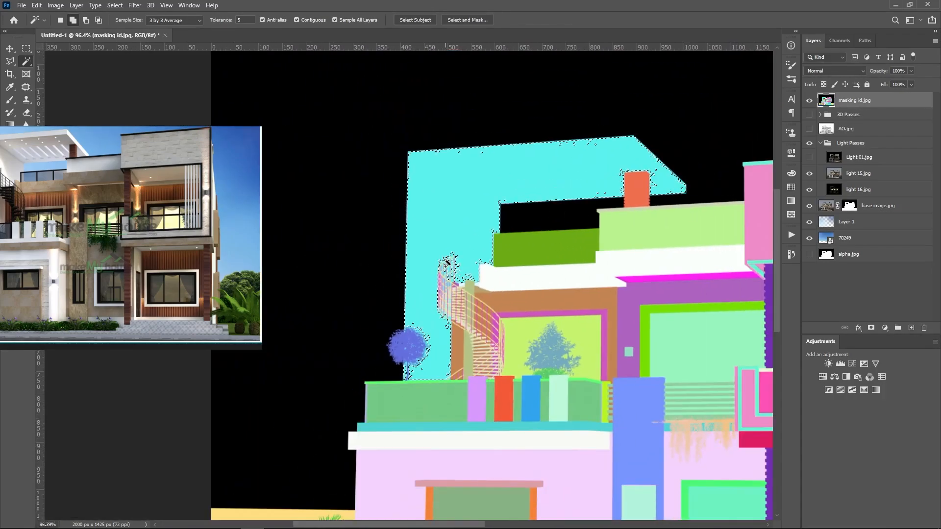
{"action": "scroll", "coordinate": [659, 190], "scroll_direction": "up", "scroll_amount": 1}
{"action": "scroll", "coordinate": [637, 204], "scroll_direction": "down", "scroll_amount": 4}
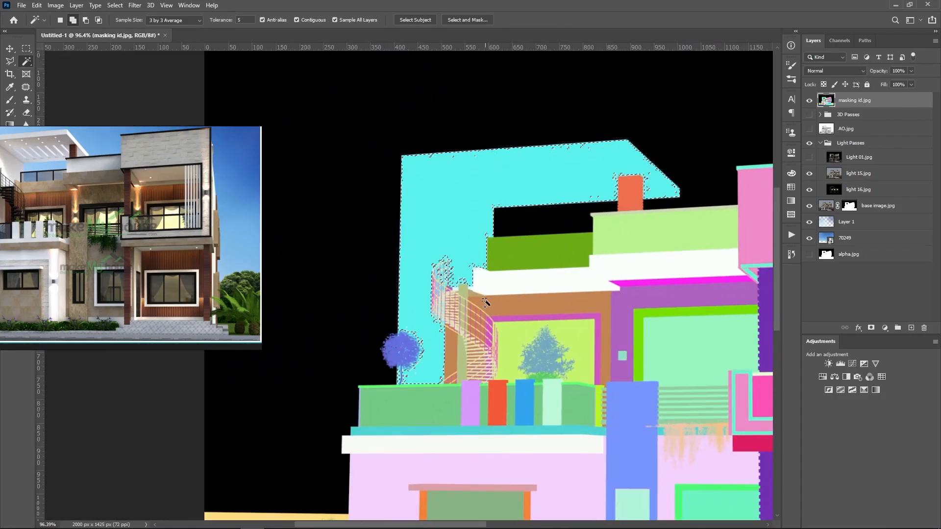
{"action": "key", "text": "ctrl+d"}
{"action": "scroll", "coordinate": [520, 278], "scroll_direction": "down", "scroll_amount": 2}
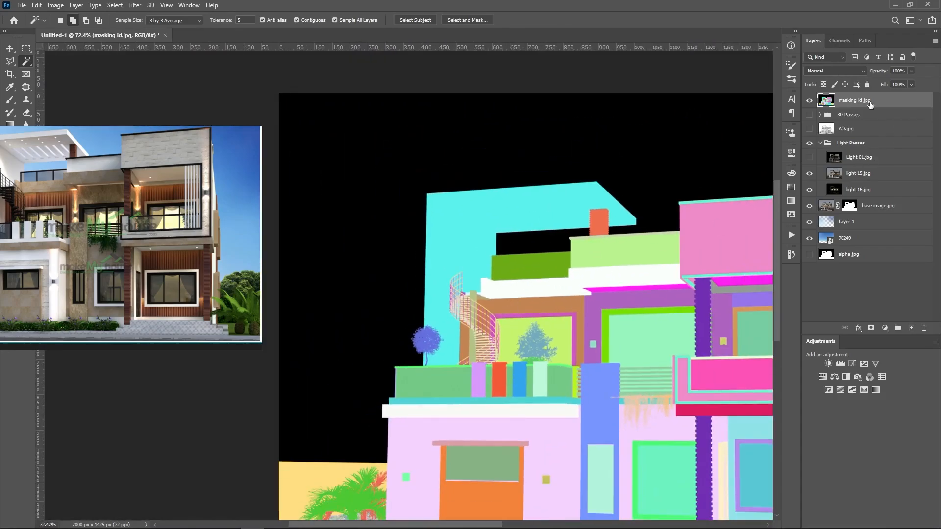
- Sample the cyan pergola wall of the masking ID pass in Color Range, with the selection preview set to Grayscale
{"action": "left_click", "coordinate": [138, 5]}
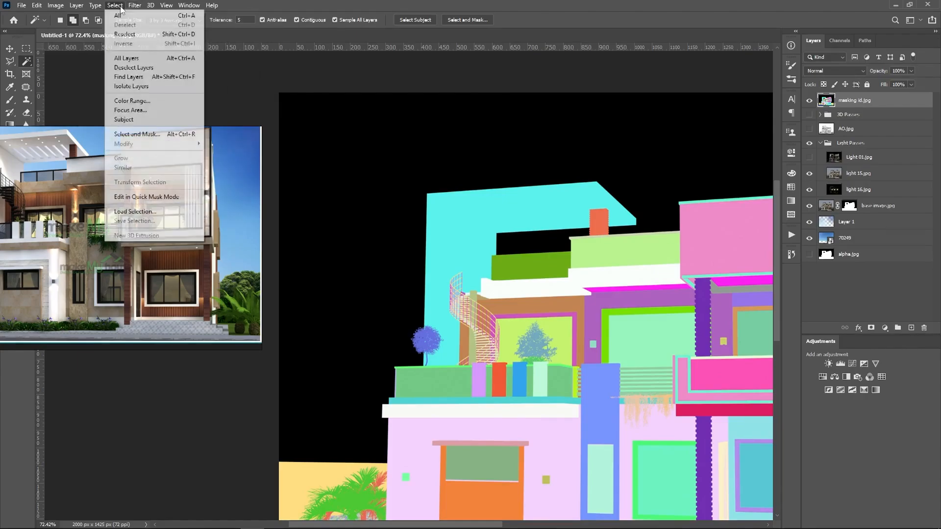
{"action": "left_click", "coordinate": [115, 5]}
{"action": "left_click", "coordinate": [115, 5]}
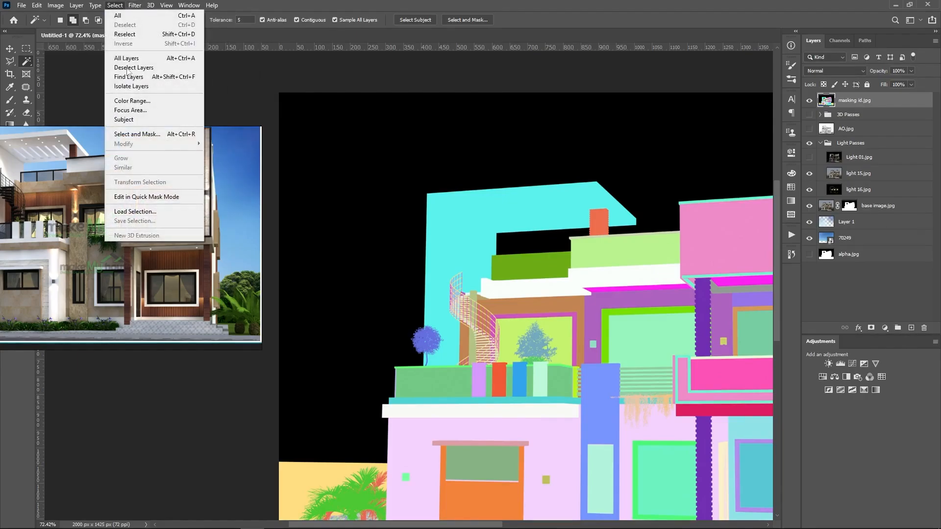
{"action": "left_click", "coordinate": [132, 100]}
{"action": "left_click_drag", "start_coordinate": [596, 119], "coordinate": [633, 156]}
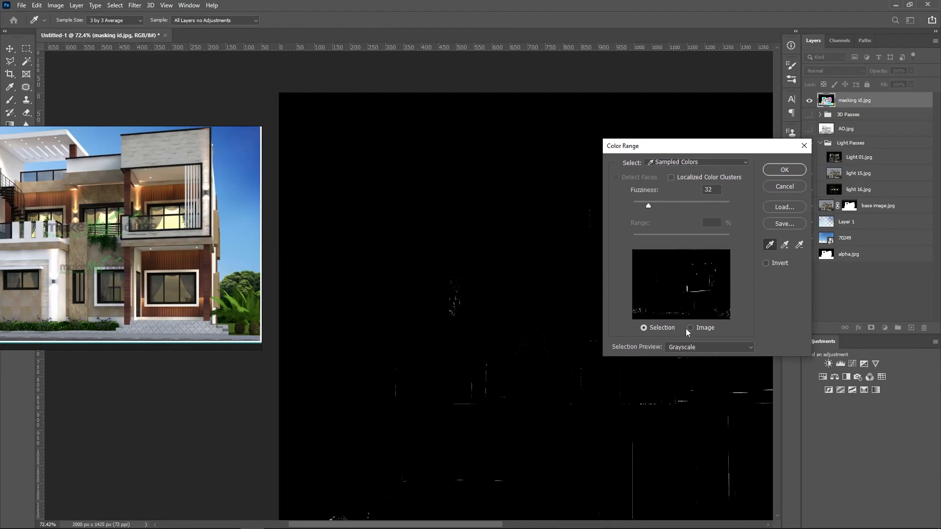
{"action": "left_click", "coordinate": [698, 326]}
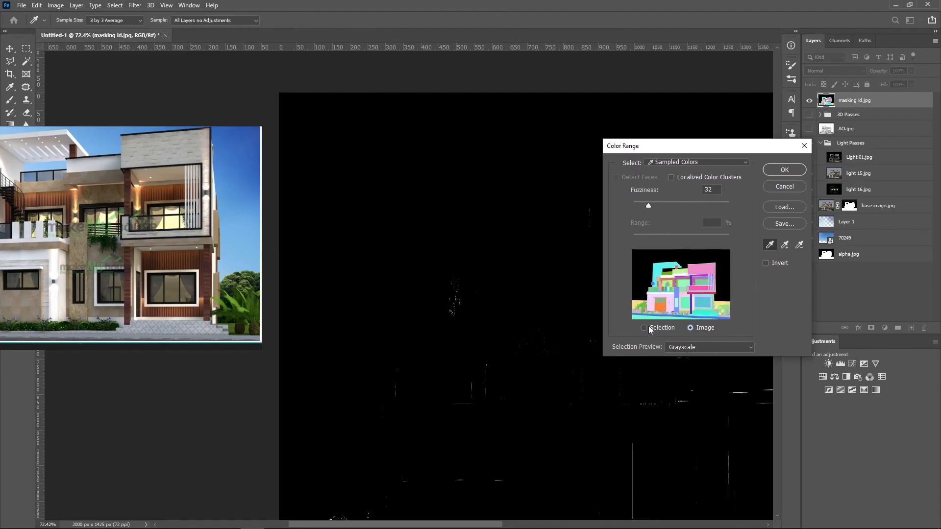
{"action": "left_click", "coordinate": [647, 327]}
{"action": "left_click", "coordinate": [684, 347]}
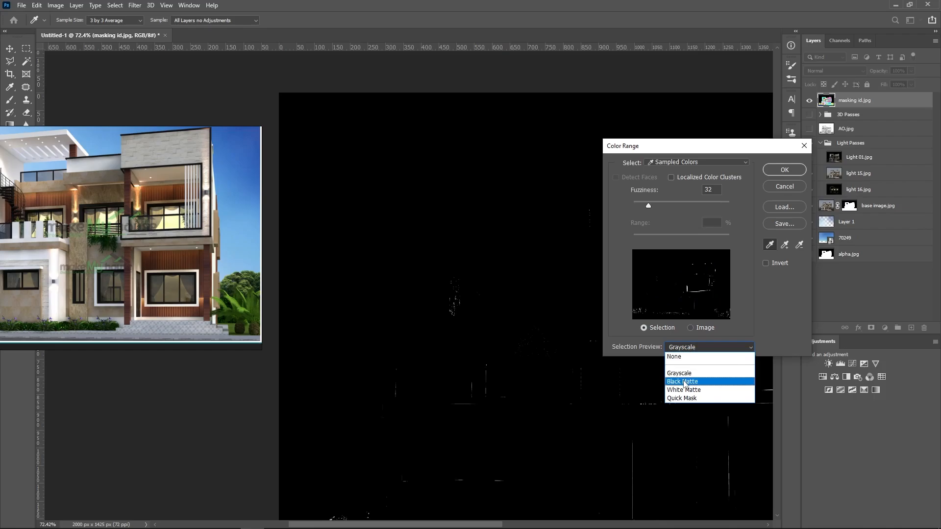
{"action": "left_click", "coordinate": [684, 358]}
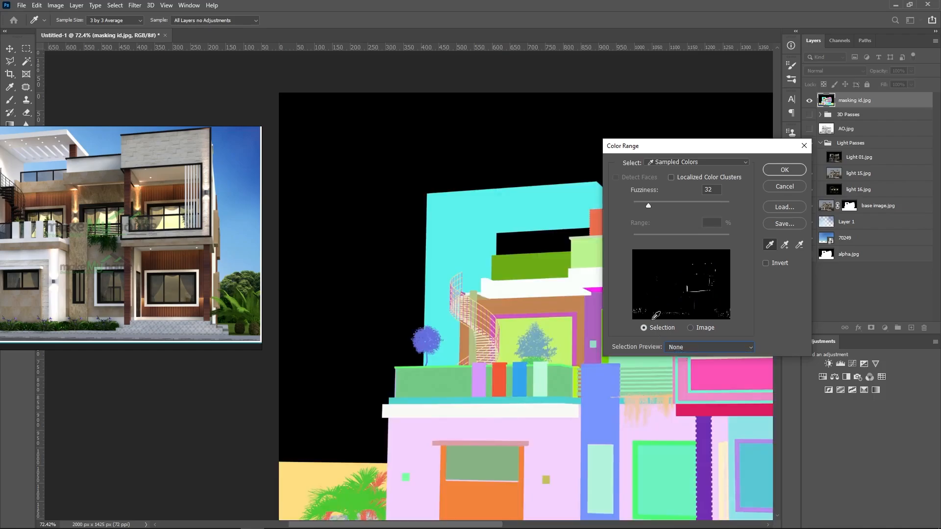
{"action": "left_click", "coordinate": [473, 226]}
{"action": "left_click", "coordinate": [684, 354]}
{"action": "left_click", "coordinate": [689, 371]}
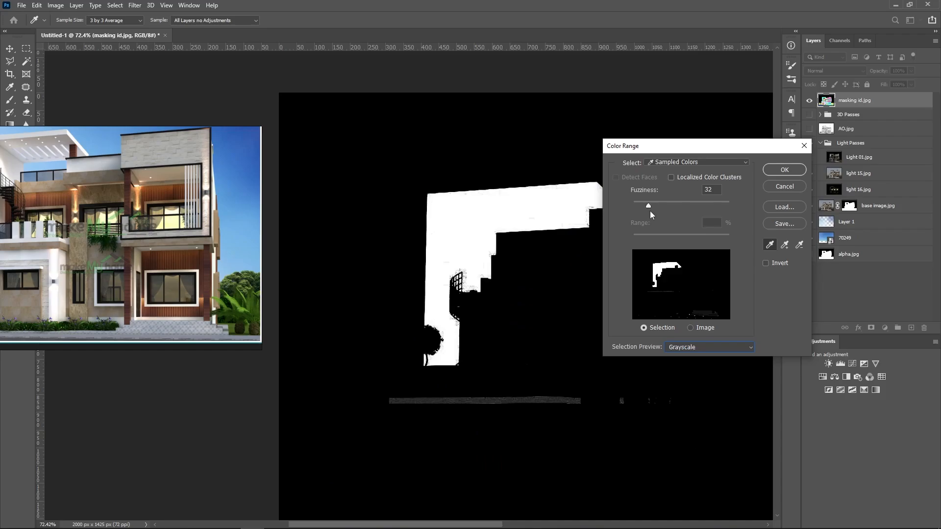
- Set the Color Range fuzziness to 79 and create the selection
{"action": "left_click_drag", "start_coordinate": [650, 209], "coordinate": [657, 208]}
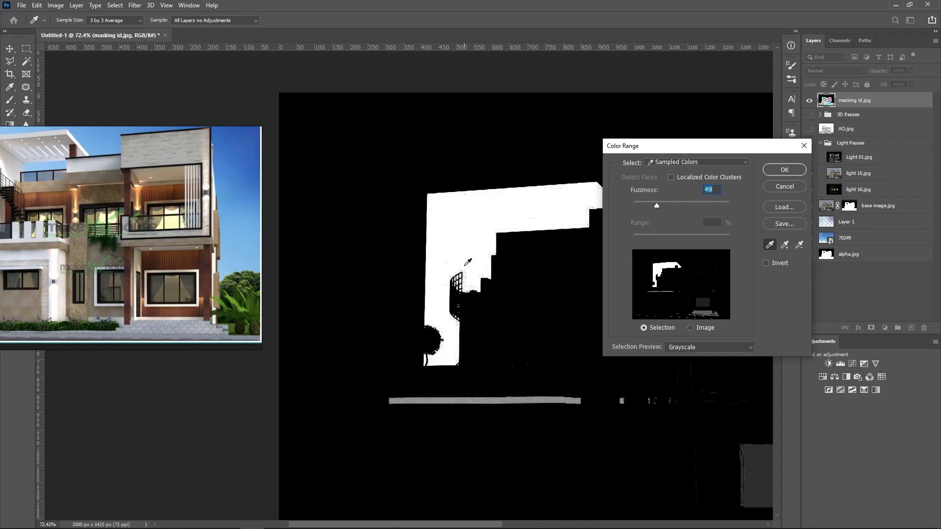
{"action": "key", "text": "ctrl"}
{"action": "left_click_drag", "start_coordinate": [657, 206], "coordinate": [672, 206]}
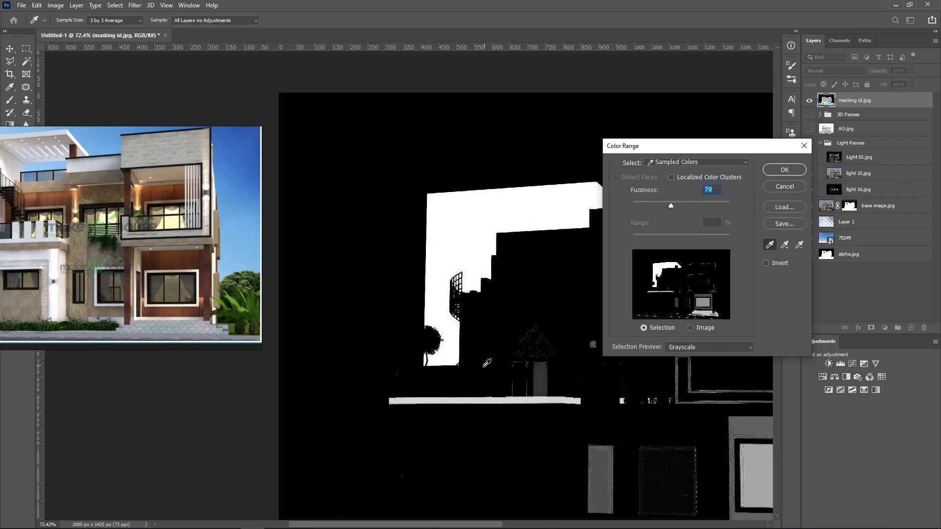
{"action": "left_click", "coordinate": [791, 168]}
- Subtract the selected areas on the ground floor and the balcony block with the Rectangular Marquee, keeping the pergola wall selected
{"action": "scroll", "coordinate": [468, 235], "scroll_direction": "down", "scroll_amount": 4}
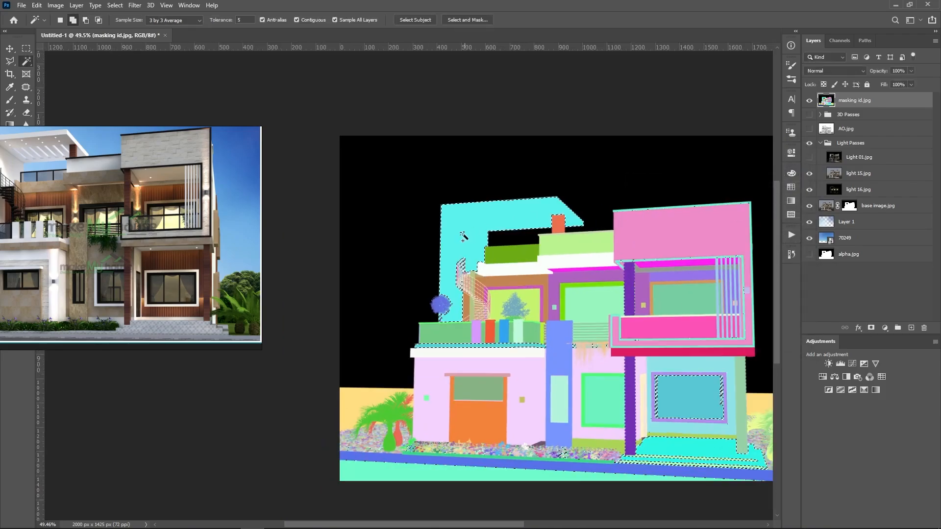
{"action": "scroll", "coordinate": [556, 312], "scroll_direction": "up", "scroll_amount": 1}
{"action": "scroll", "coordinate": [556, 313], "scroll_direction": "up", "scroll_amount": 3}
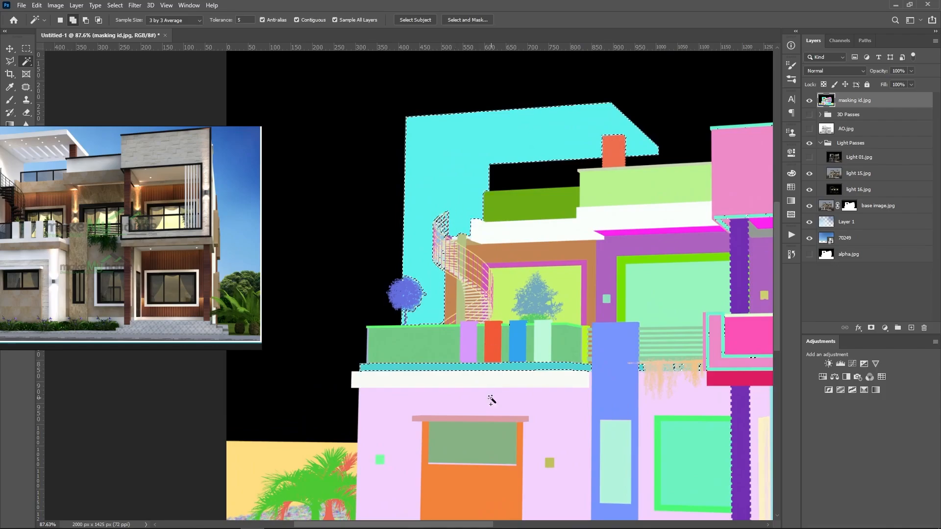
{"action": "scroll", "coordinate": [546, 367], "scroll_direction": "down", "scroll_amount": 3}
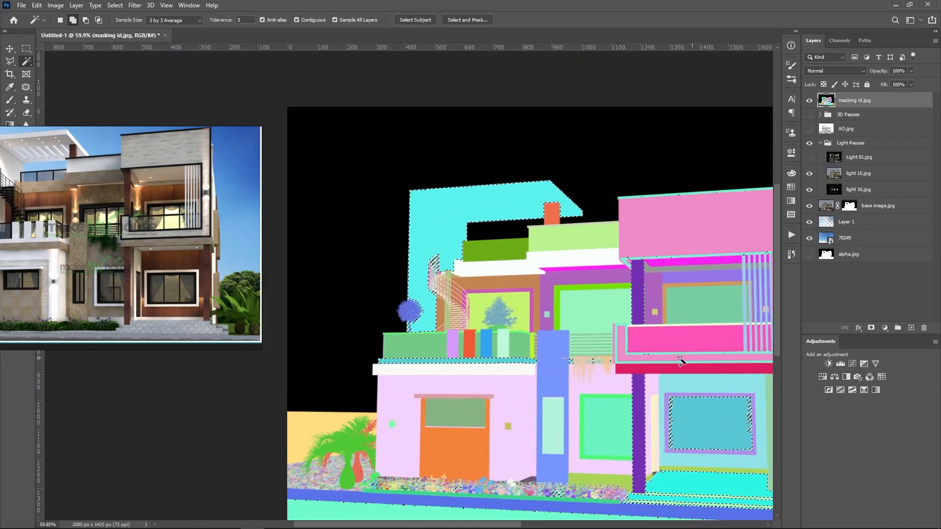
{"action": "left_click", "coordinate": [28, 50]}
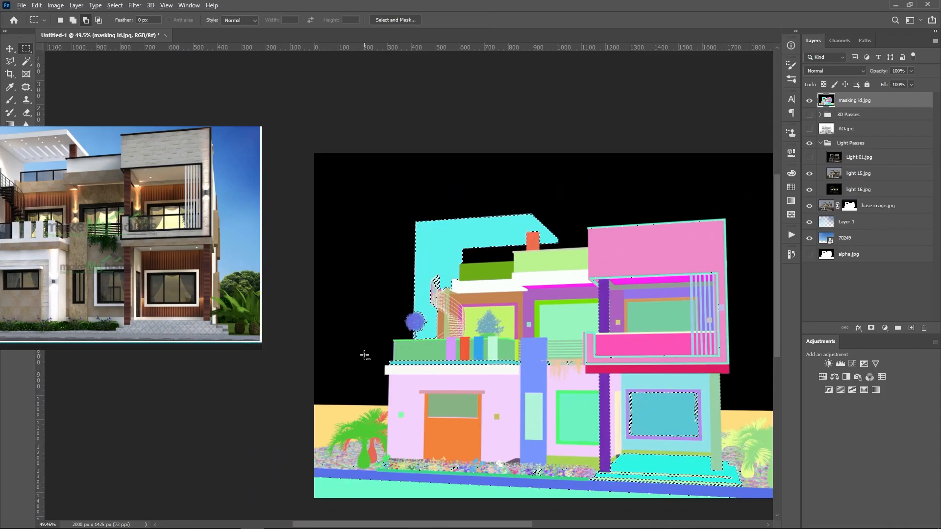
{"action": "left_click_drag", "start_coordinate": [364, 355], "coordinate": [769, 497]}
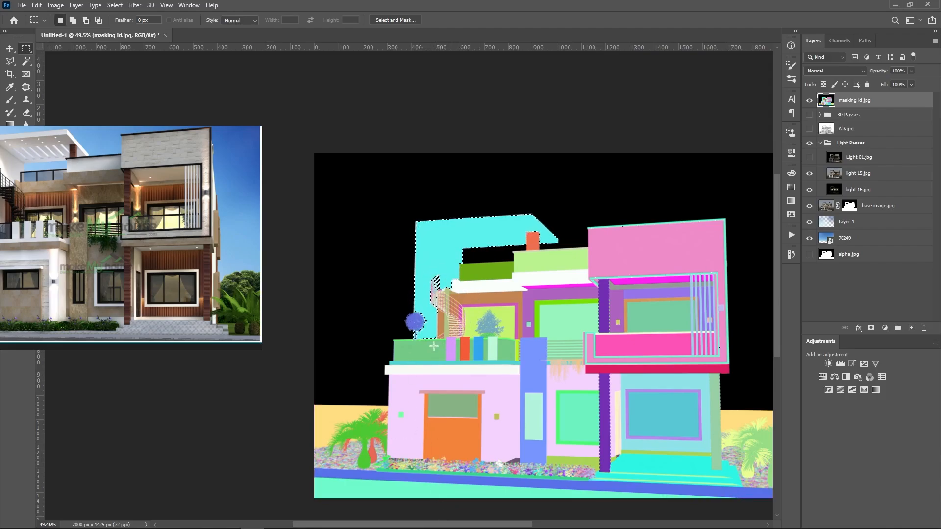
{"action": "left_click_drag", "start_coordinate": [592, 199], "coordinate": [753, 336]}
{"action": "left_click_drag", "start_coordinate": [573, 214], "coordinate": [669, 358]}
{"action": "left_click_drag", "start_coordinate": [626, 324], "coordinate": [729, 389]}
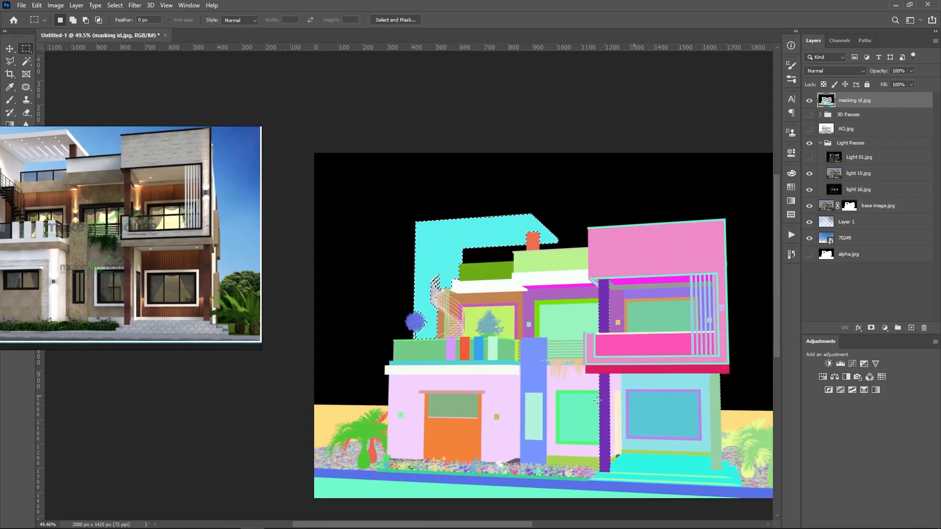
{"action": "scroll", "coordinate": [432, 275], "scroll_direction": "up", "scroll_amount": 5}
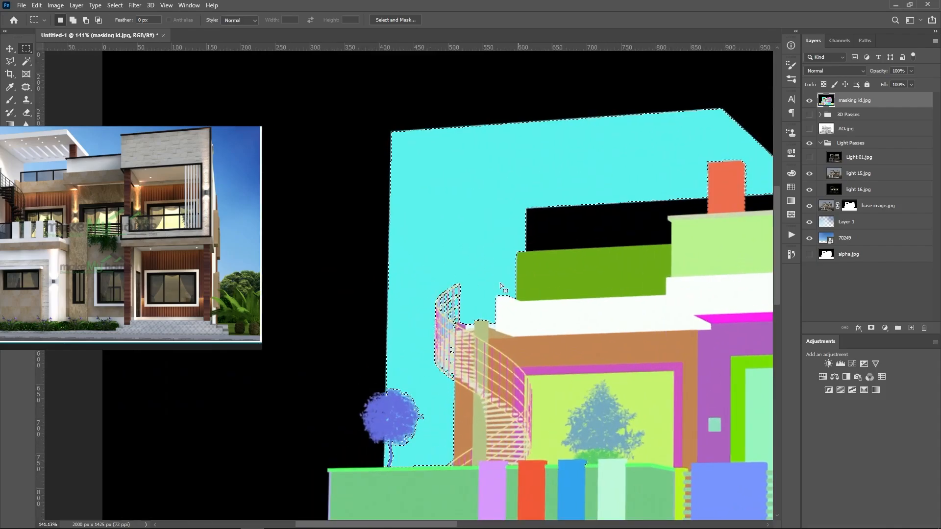
- Hide masking id.jpg, show Light 01.jpg, and give it a layer mask from the pergola selection
{"action": "left_click", "coordinate": [810, 100]}
{"action": "scroll", "coordinate": [413, 204], "scroll_direction": "down", "scroll_amount": 2}
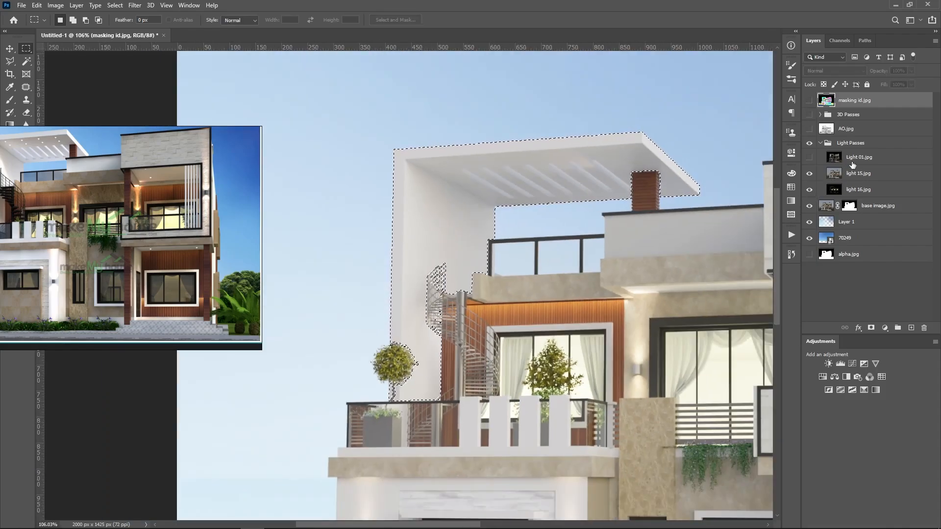
{"action": "left_click", "coordinate": [835, 157]}
{"action": "left_click", "coordinate": [810, 158]}
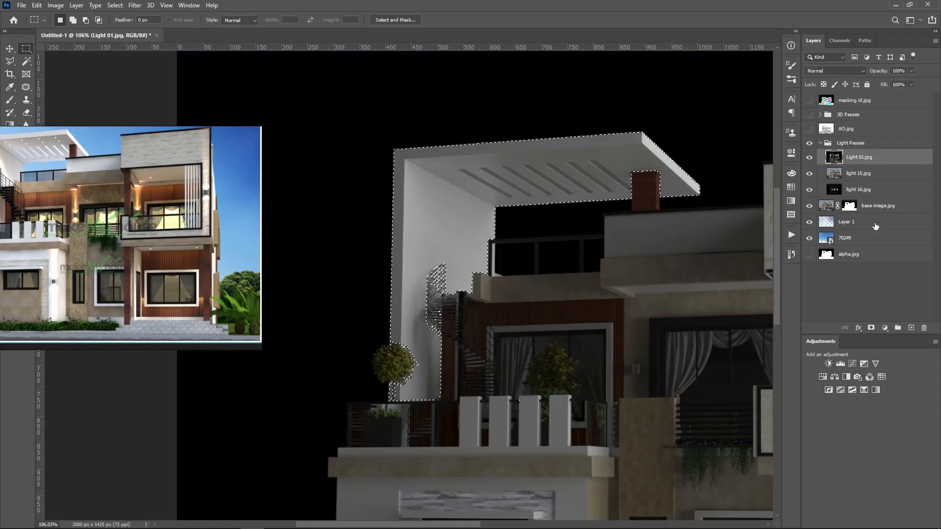
{"action": "left_click", "coordinate": [871, 327]}
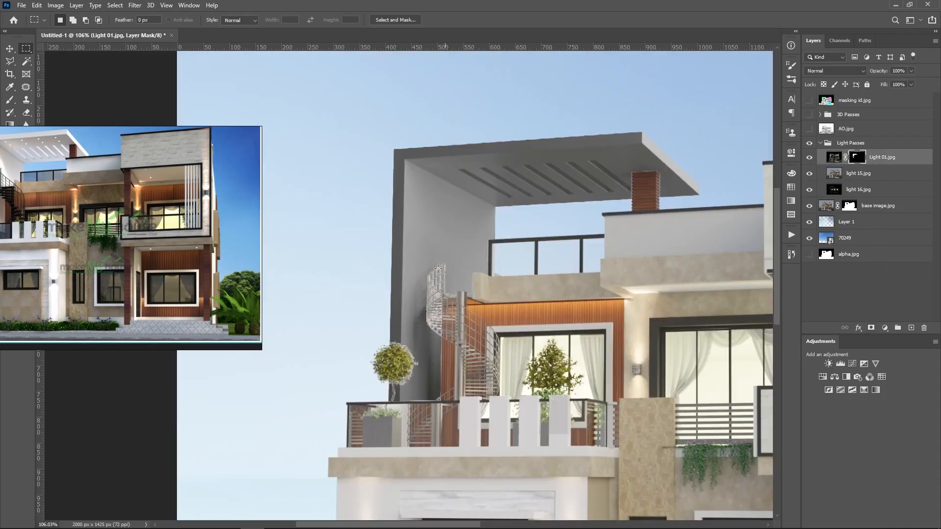
- Compare the whole render with and without the masked Light 01.jpg layer
{"action": "scroll", "coordinate": [341, 218], "scroll_direction": "down", "scroll_amount": 3}
{"action": "scroll", "coordinate": [341, 217], "scroll_direction": "down", "scroll_amount": 2}
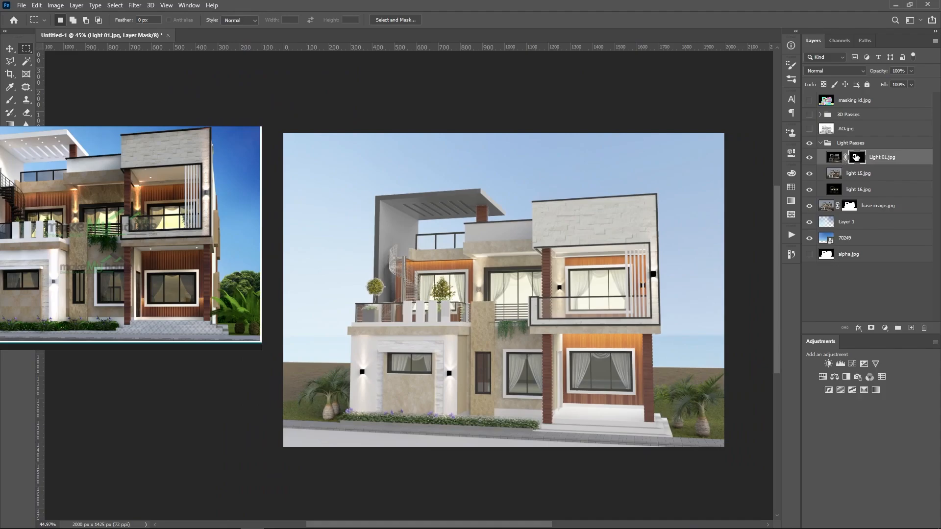
{"action": "left_click", "coordinate": [811, 159]}
{"action": "left_click", "coordinate": [810, 158]}
{"action": "left_click", "coordinate": [810, 159]}
{"action": "left_click", "coordinate": [811, 158]}
- Display Light 01.jpg's layer mask and try inverting it
{"action": "left_click", "coordinate": [857, 157], "text": "alt"}
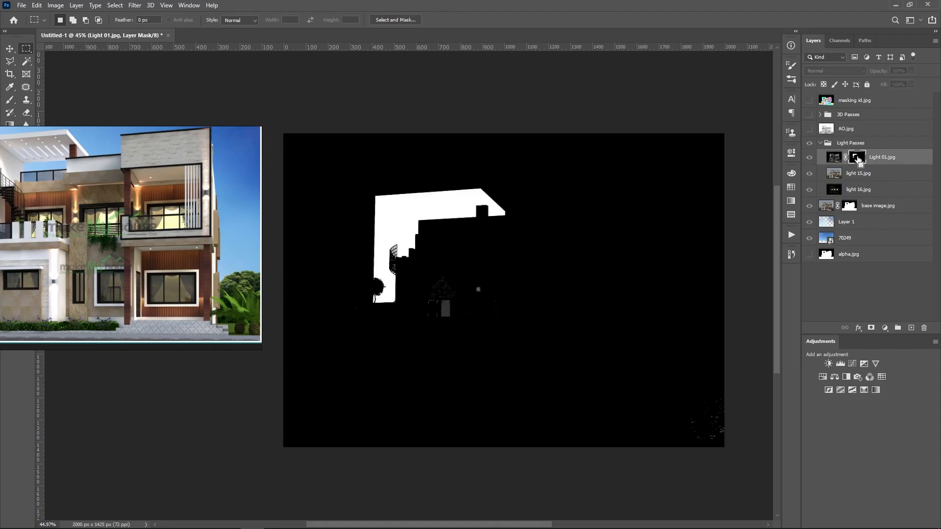
{"action": "key", "text": "ctrl+i"}
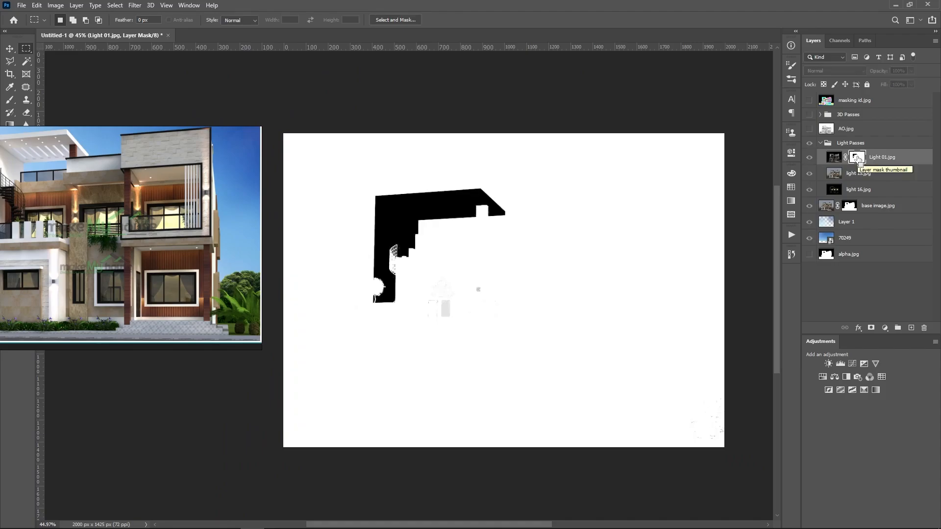
- Set Light 01.jpg's blend mode to Screen and compare the render with and without the layer
{"action": "left_click", "coordinate": [827, 160]}
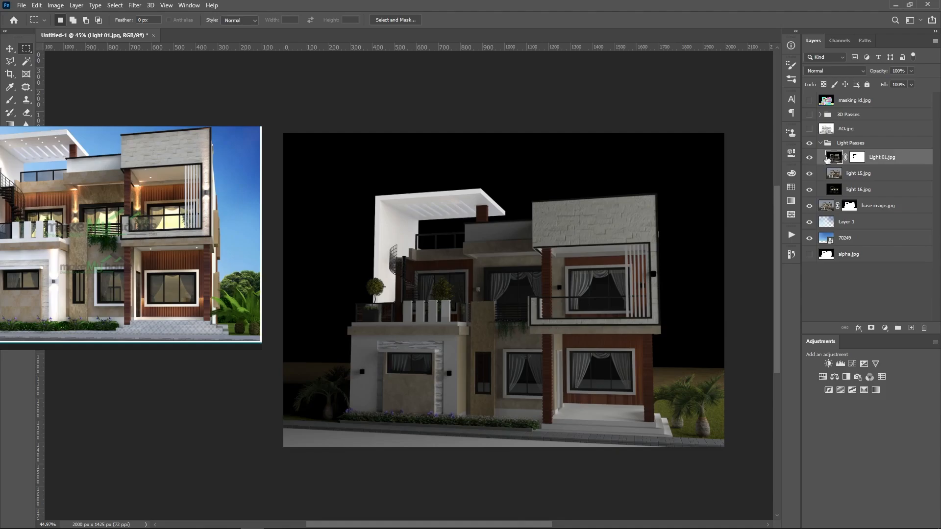
{"action": "left_click", "coordinate": [837, 71]}
{"action": "left_click", "coordinate": [828, 153]}
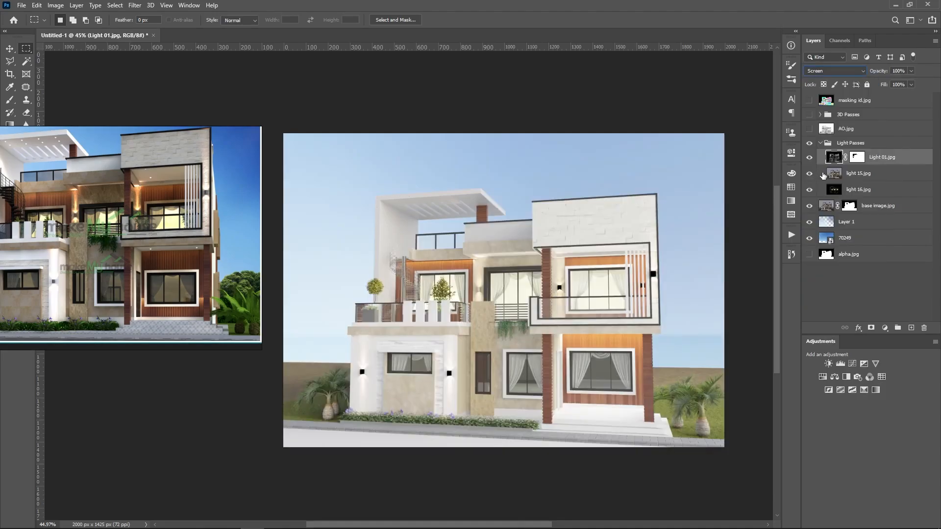
{"action": "left_click", "coordinate": [810, 157]}
{"action": "left_click", "coordinate": [810, 157]}
- Invert Light 01.jpg's layer mask back to reveal only the pergola, and return to the layer image
{"action": "left_click", "coordinate": [857, 158], "text": "alt"}
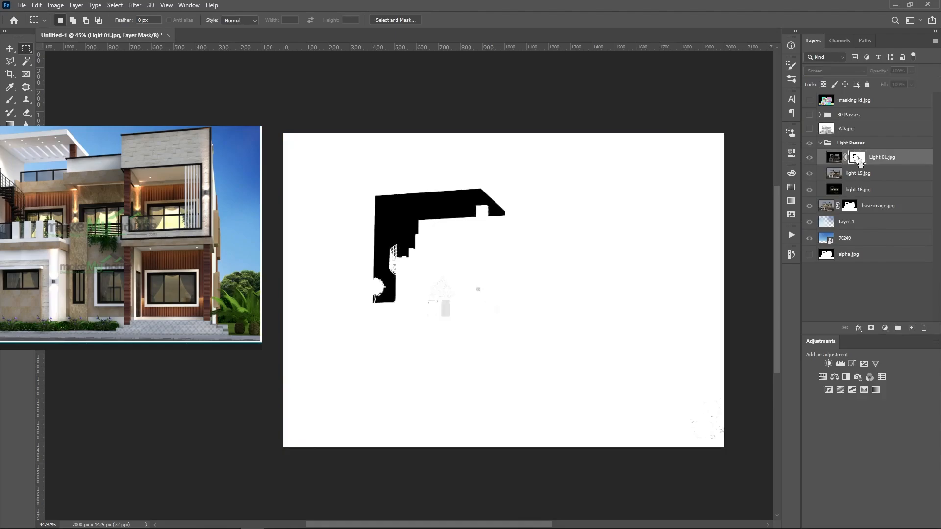
{"action": "key", "text": "ctrl+i"}
{"action": "left_click", "coordinate": [830, 159]}
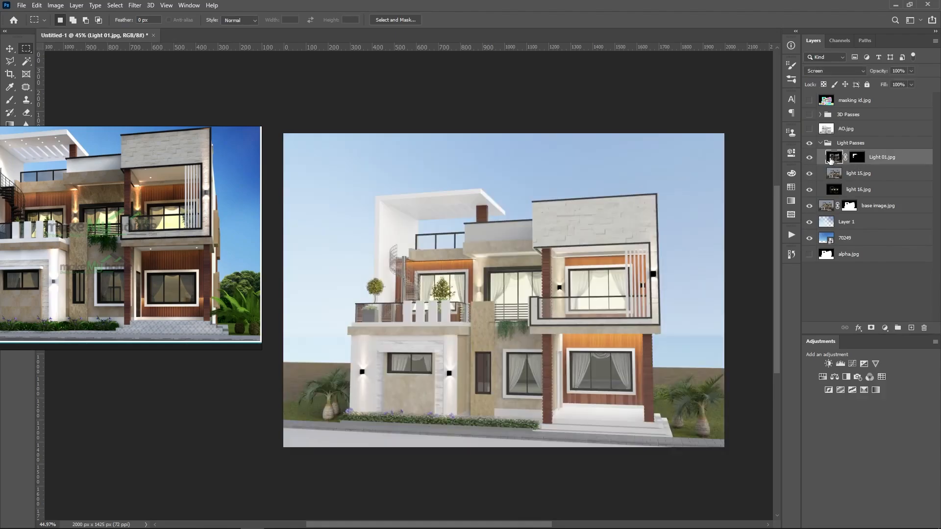
- Switch Light 01.jpg off and on repeatedly to compare the pergola's lighting, leaving the layer hidden
{"action": "left_click", "coordinate": [809, 159]}
{"action": "left_click", "coordinate": [809, 160]}
{"action": "left_click", "coordinate": [809, 160]}
{"action": "left_click", "coordinate": [809, 159]}
{"action": "left_click", "coordinate": [810, 159]}
{"action": "left_click", "coordinate": [810, 159]}
{"action": "left_click", "coordinate": [810, 159]}
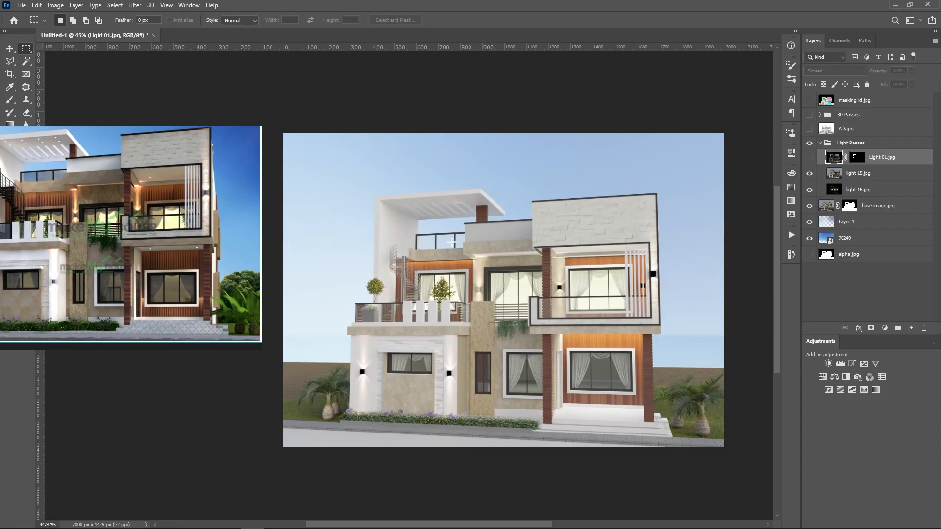
- Turn the Light 01.jpg layer back on and lower its opacity to 52%
{"action": "left_click", "coordinate": [808, 158]}
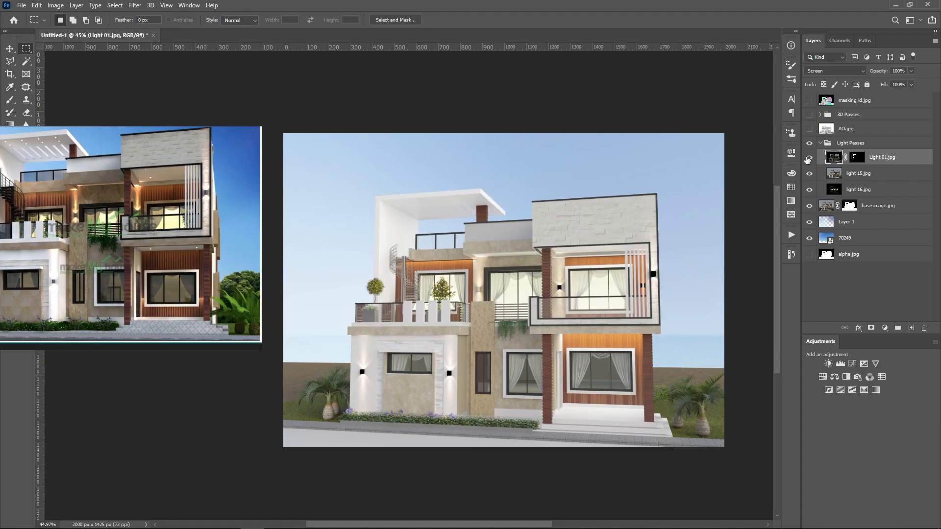
{"action": "left_click", "coordinate": [855, 102]}
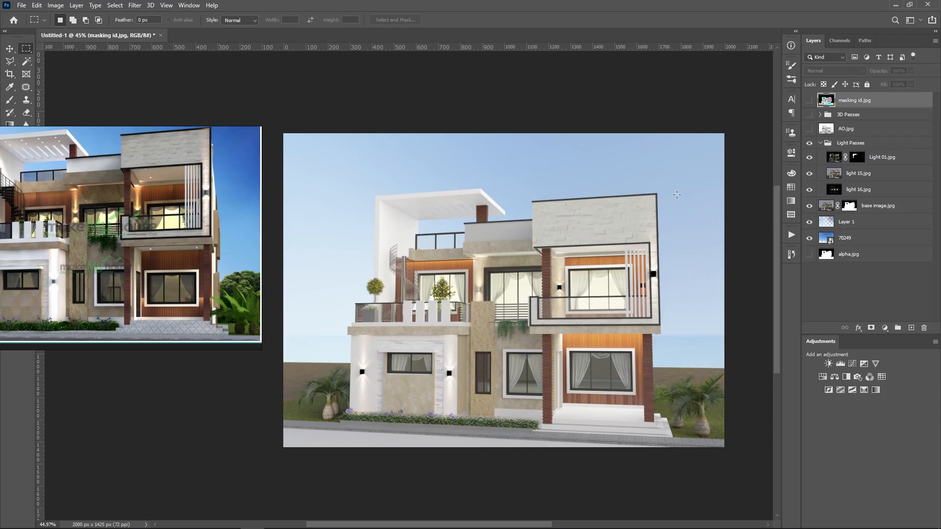
{"action": "left_click", "coordinate": [838, 161]}
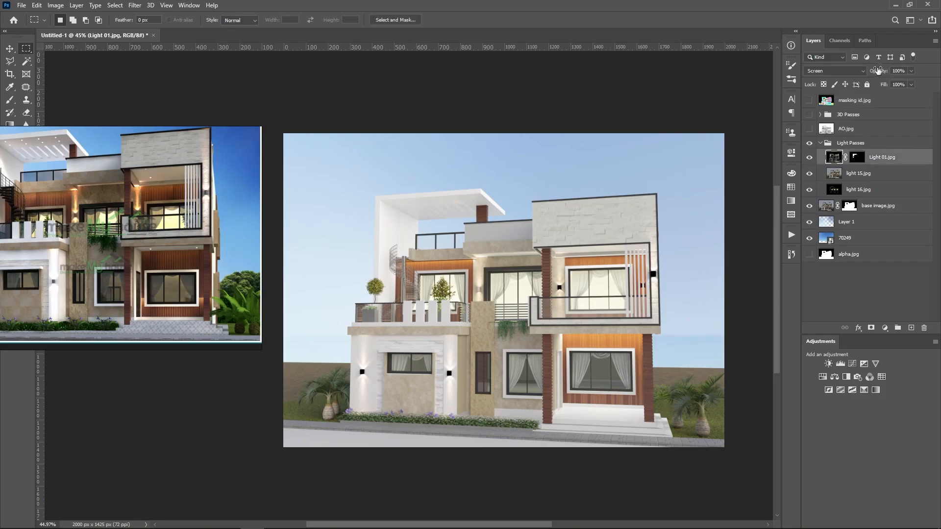
{"action": "left_click_drag", "start_coordinate": [878, 71], "coordinate": [850, 74]}
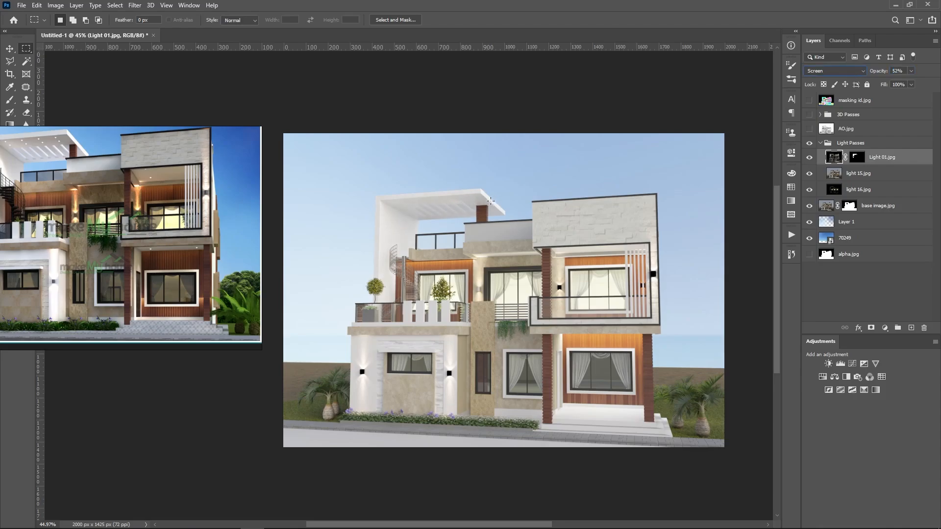
- Switch Light 01.jpg off and on to compare the pergola's lighting at the reduced opacity, leaving the layer visible
{"action": "left_click", "coordinate": [809, 158]}
{"action": "left_click", "coordinate": [809, 158]}
{"action": "left_click", "coordinate": [809, 158]}
{"action": "left_click", "coordinate": [809, 158]}
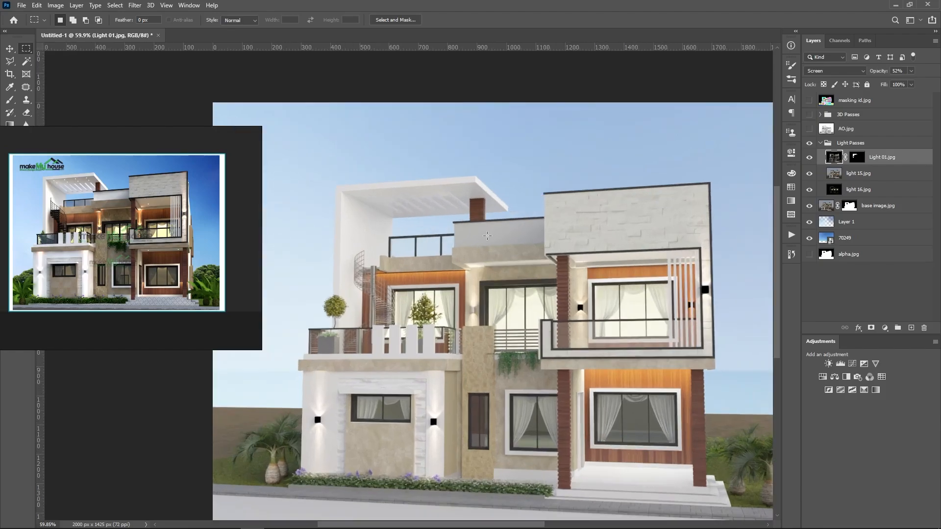
- Add a new empty layer at the top of the Light Passes group, above Light 01.jpg
{"action": "scroll", "coordinate": [492, 237], "scroll_direction": "up", "scroll_amount": 4}
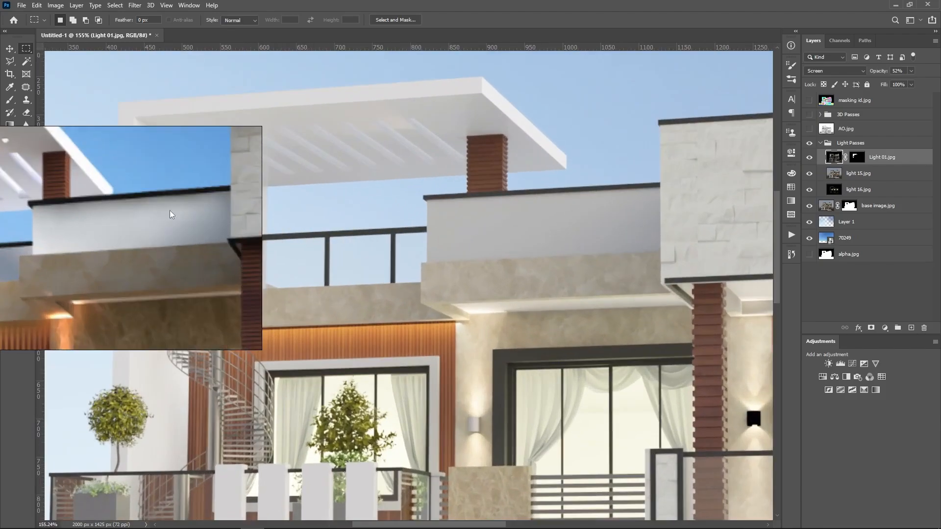
{"action": "scroll", "coordinate": [588, 235], "scroll_direction": "down", "scroll_amount": 4}
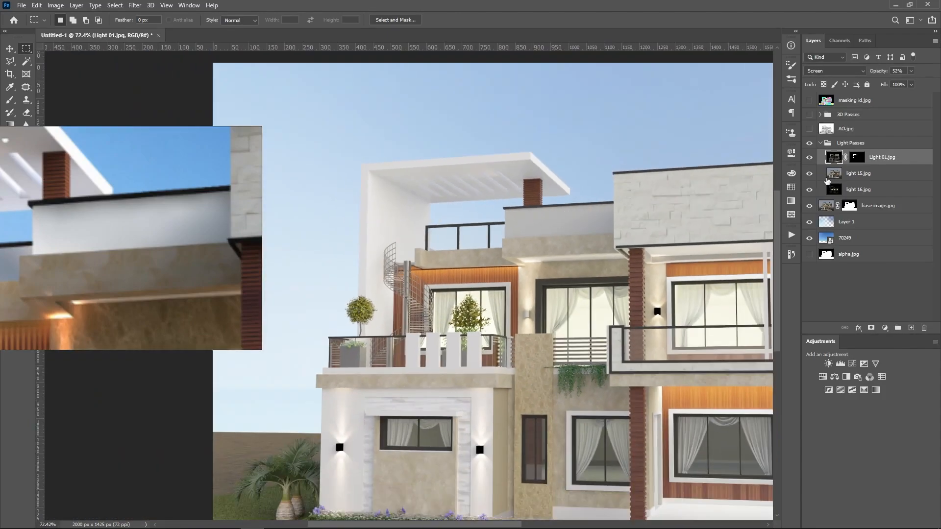
{"action": "left_click", "coordinate": [865, 143]}
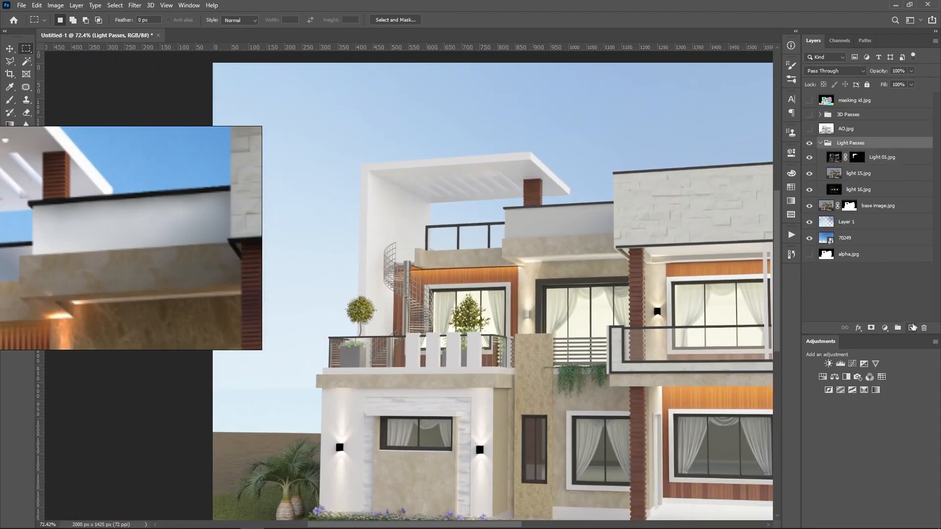
{"action": "left_click", "coordinate": [912, 327]}
{"action": "scroll", "coordinate": [629, 244], "scroll_direction": "up", "scroll_amount": 2}
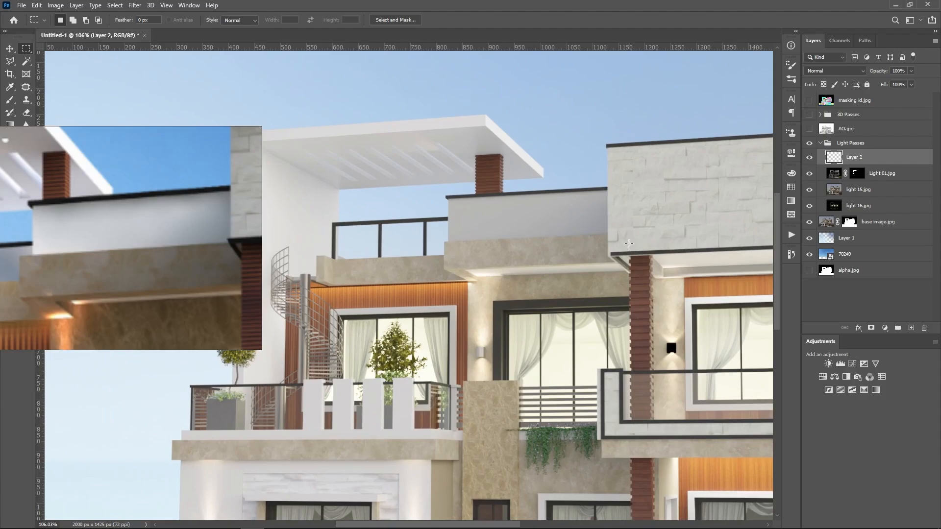
- Paint a soft highlight on the upper parapet wall with a 177 px Brush, using a light colour sampled from the white roof canopy
{"action": "key", "text": "b"}
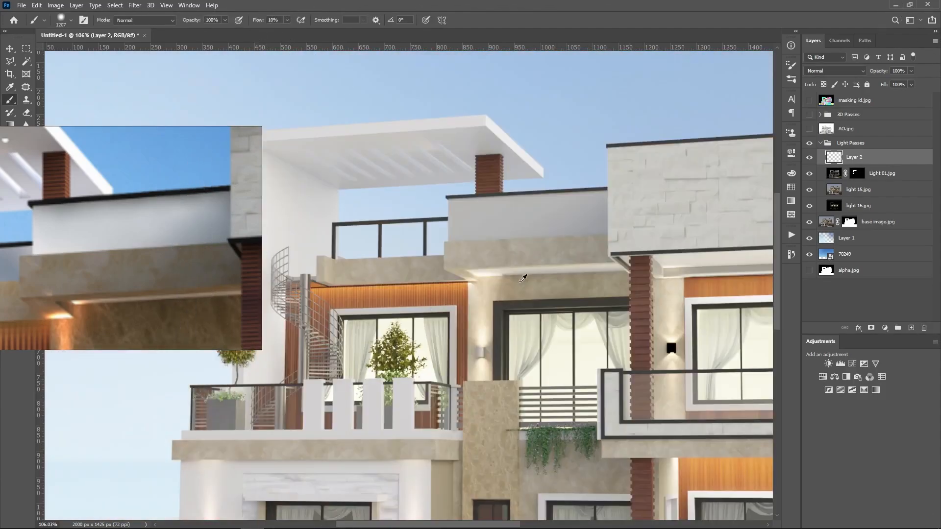
{"action": "left_click_drag", "start_coordinate": [521, 282], "coordinate": [309, 286]}
{"action": "scroll", "coordinate": [520, 221], "scroll_direction": "up", "scroll_amount": 4}
{"action": "mouse_move", "coordinate": [520, 221]}
{"action": "left_mouse_down"}
{"action": "mouse_move", "coordinate": [474, 235]}
{"action": "mouse_move", "coordinate": [393, 240]}
{"action": "left_mouse_up"}
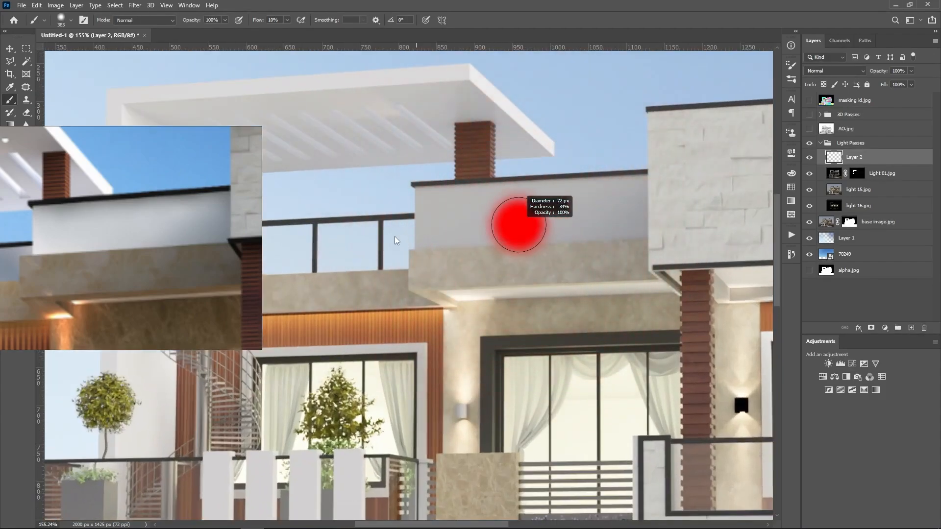
{"action": "scroll", "coordinate": [474, 224], "scroll_direction": "up", "scroll_amount": 3}
{"action": "mouse_move", "coordinate": [514, 234]}
{"action": "left_mouse_down"}
{"action": "mouse_move", "coordinate": [536, 232]}
{"action": "mouse_move", "coordinate": [516, 225]}
{"action": "mouse_move", "coordinate": [563, 216]}
{"action": "left_mouse_up"}
{"action": "left_click", "coordinate": [534, 206], "text": "alt"}
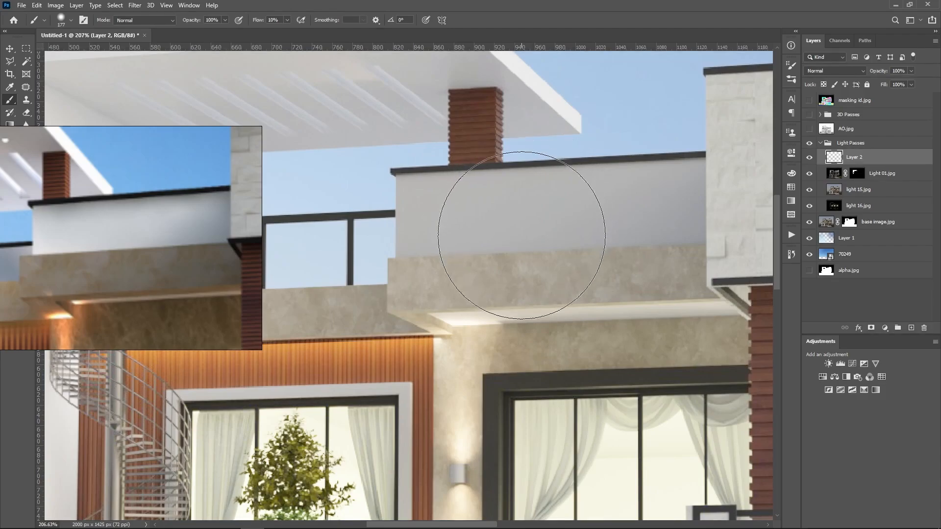
{"action": "left_click", "coordinate": [499, 61], "text": "alt"}
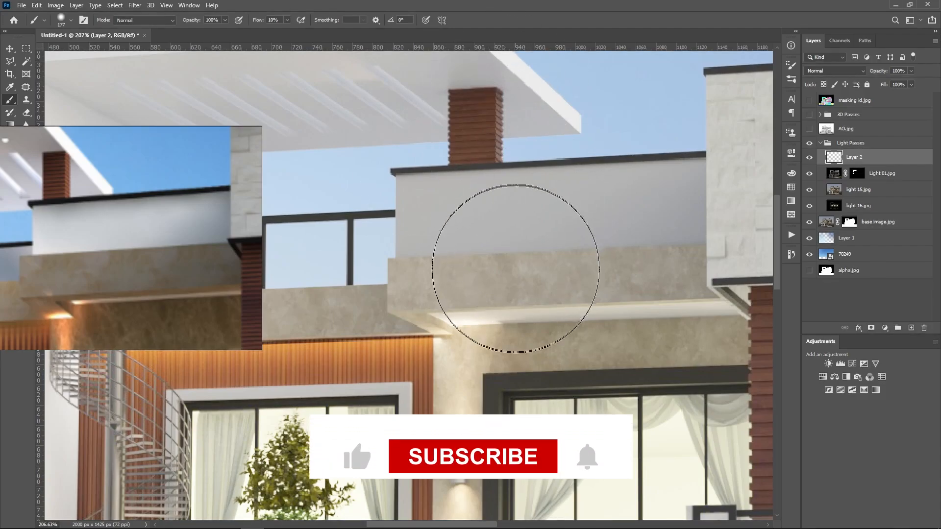
{"action": "left_click_drag", "start_coordinate": [528, 211], "coordinate": [528, 204]}
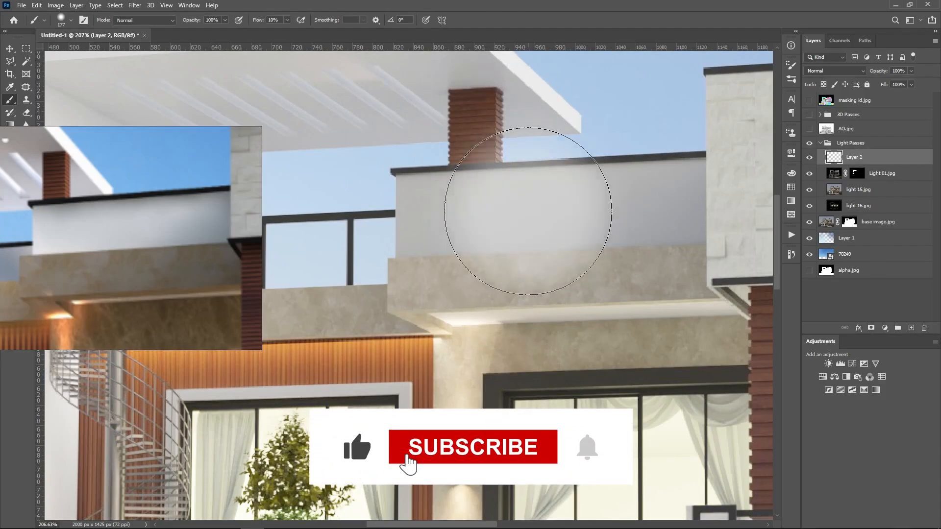
- Free-transform the painted highlight to about 159% width and 45% height so it stretches along the parapet wall
{"action": "key", "text": "ctrl+t"}
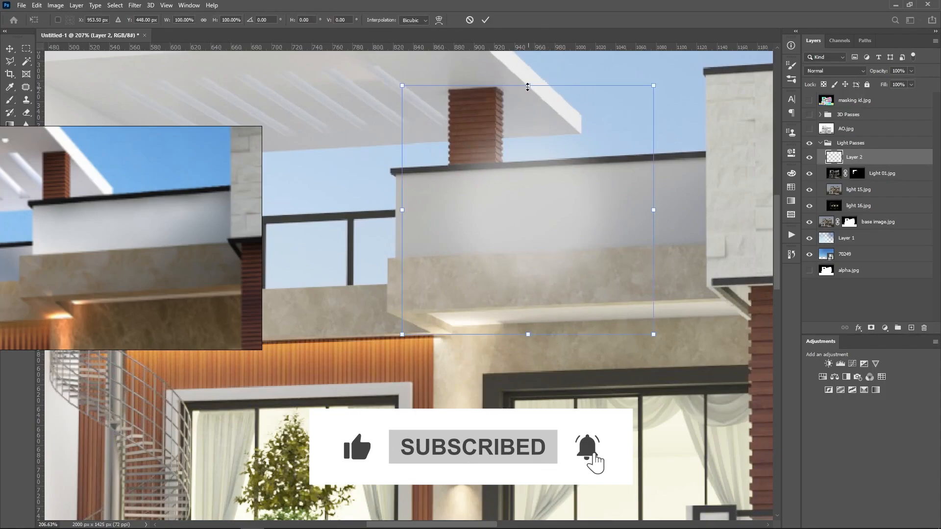
{"action": "left_click_drag", "start_coordinate": [527, 80], "coordinate": [523, 175]}
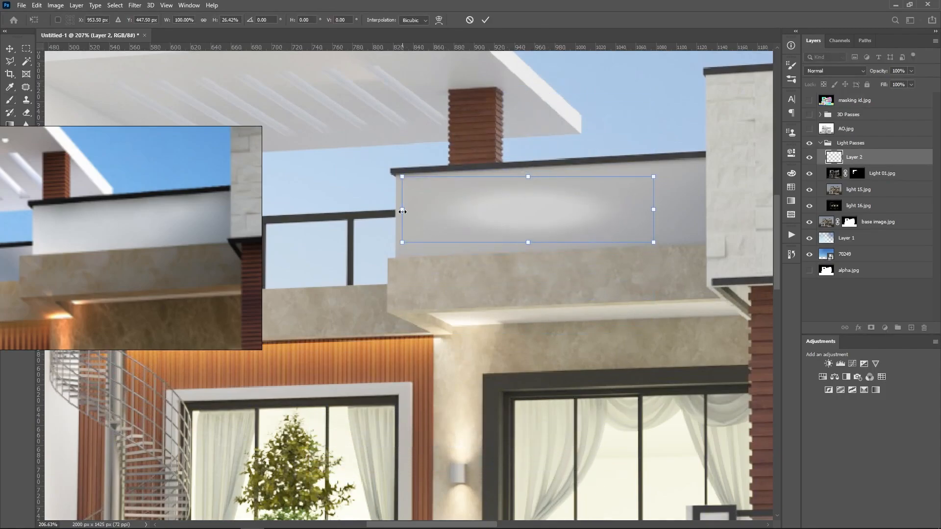
{"action": "left_click_drag", "start_coordinate": [402, 211], "coordinate": [254, 211]}
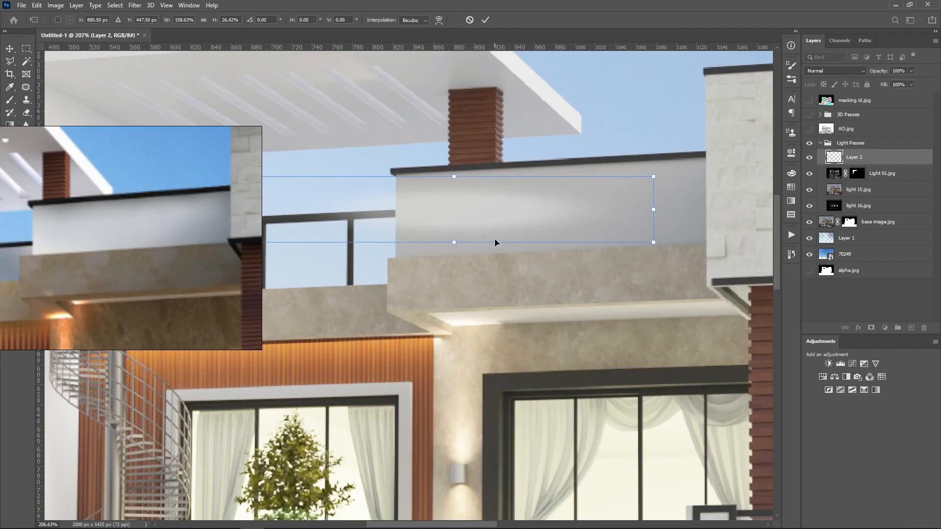
{"action": "left_click_drag", "start_coordinate": [453, 243], "coordinate": [454, 265]}
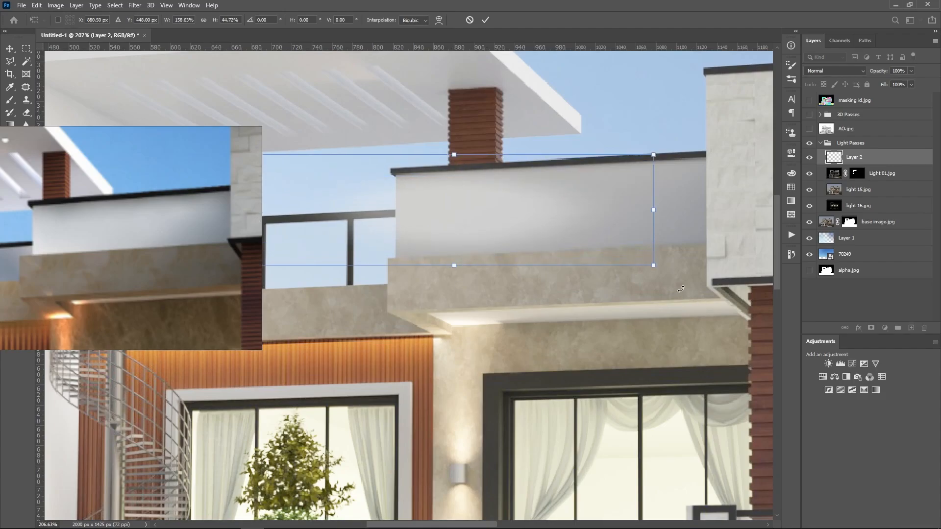
- Rotate the highlight about -4.4° along the parapet's slope and fit it to the wall at about 188% width and 39% height
{"action": "left_click_drag", "start_coordinate": [680, 289], "coordinate": [690, 259]}
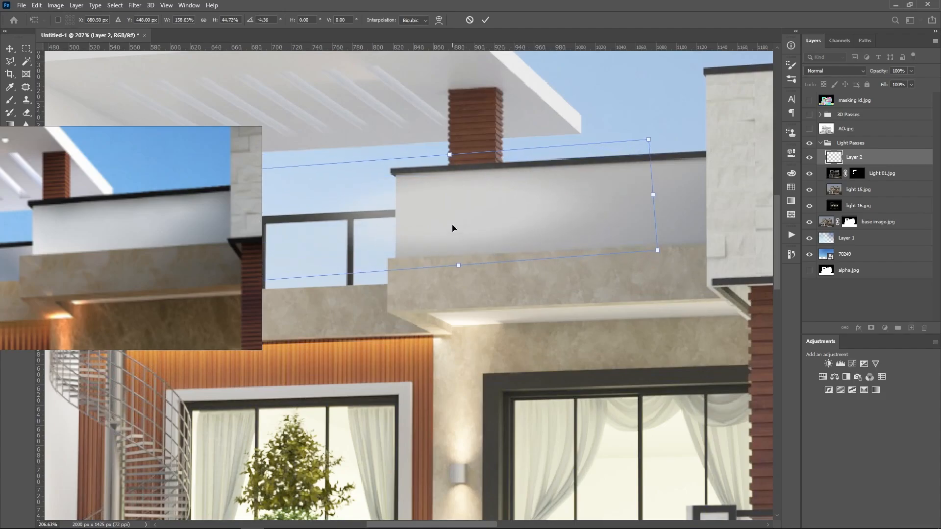
{"action": "left_click_drag", "start_coordinate": [453, 224], "coordinate": [466, 227]}
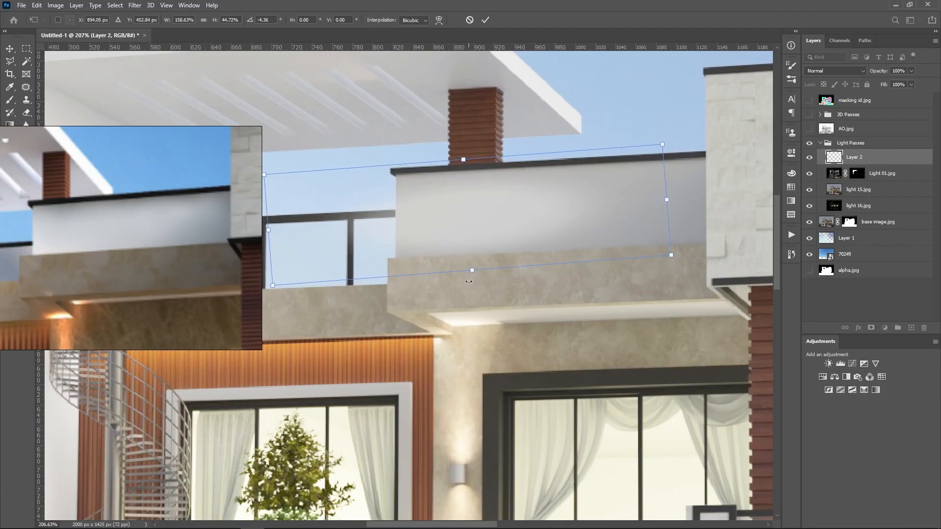
{"action": "left_click_drag", "start_coordinate": [472, 272], "coordinate": [472, 264]}
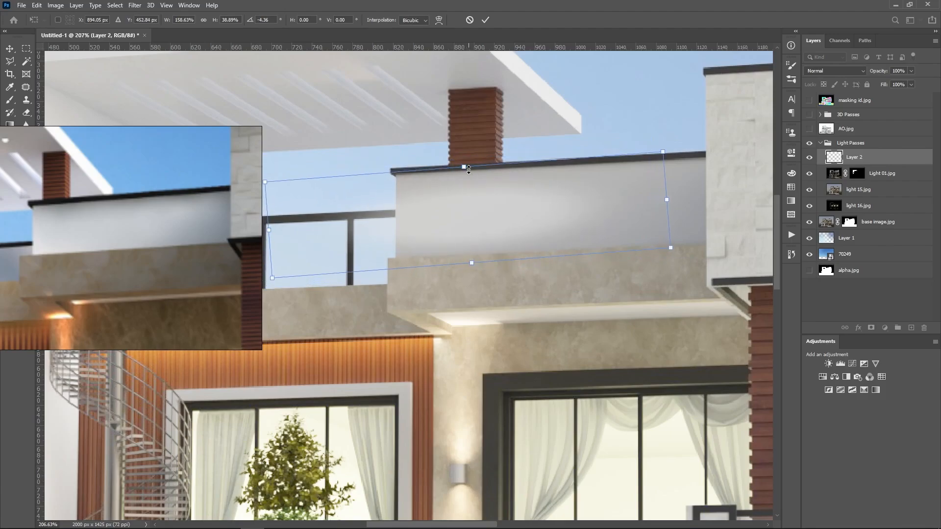
{"action": "left_click_drag", "start_coordinate": [464, 167], "coordinate": [465, 166]}
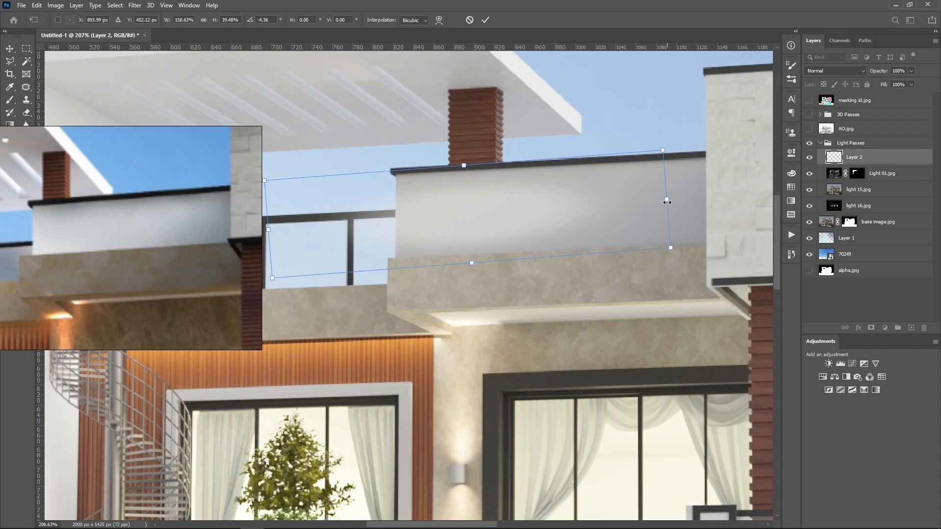
{"action": "left_click_drag", "start_coordinate": [667, 202], "coordinate": [740, 208]}
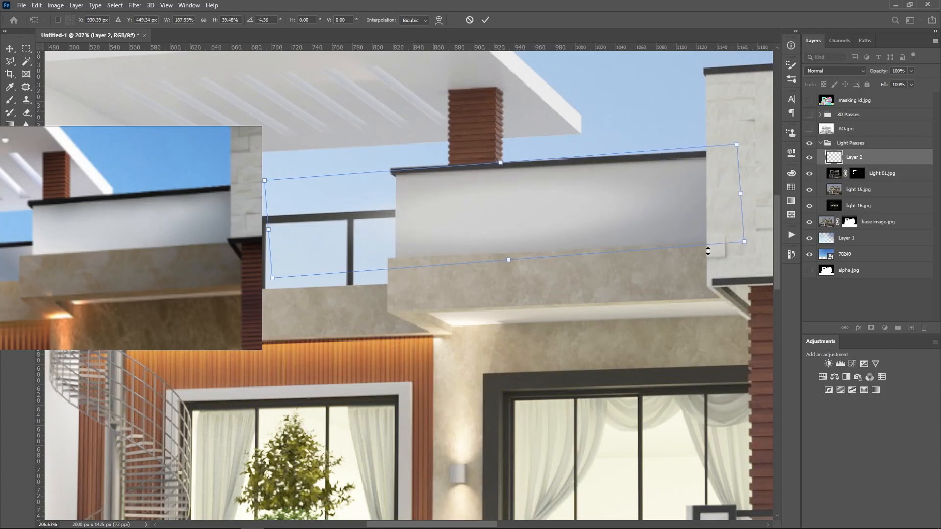
{"action": "key", "text": "Return"}
- Soften the highlight on Layer 2 with a Gaussian Blur of 6.2 pixels radius
{"action": "key", "text": "b"}
{"action": "scroll", "coordinate": [452, 248], "scroll_direction": "down", "scroll_amount": 5}
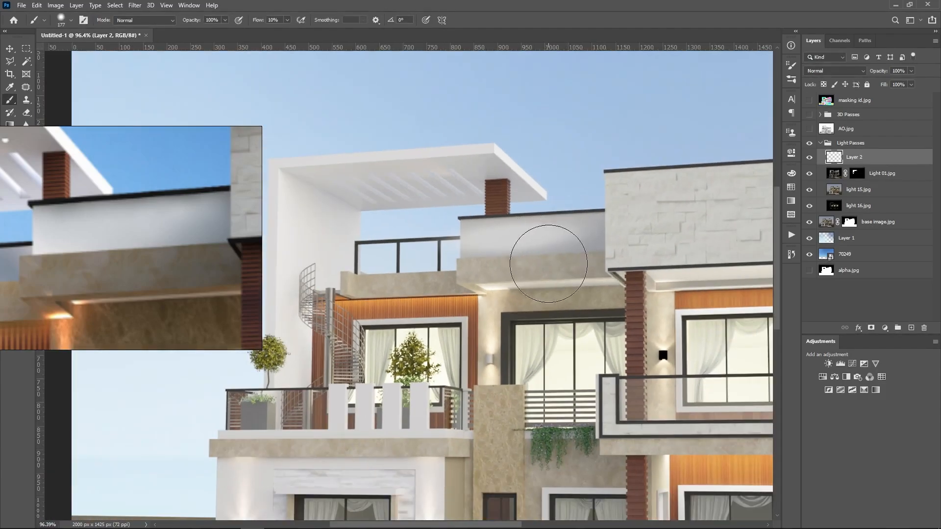
{"action": "scroll", "coordinate": [549, 264], "scroll_direction": "up", "scroll_amount": 5}
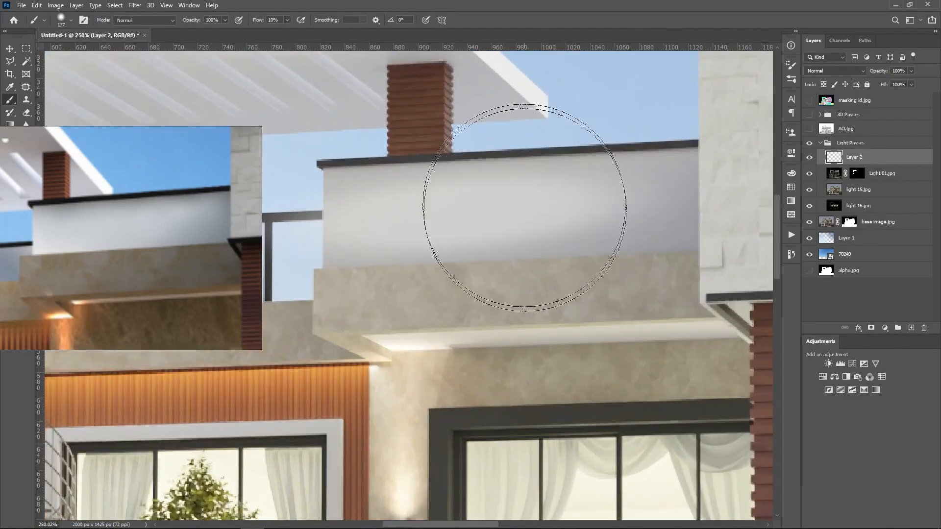
{"action": "left_click", "coordinate": [134, 4]}
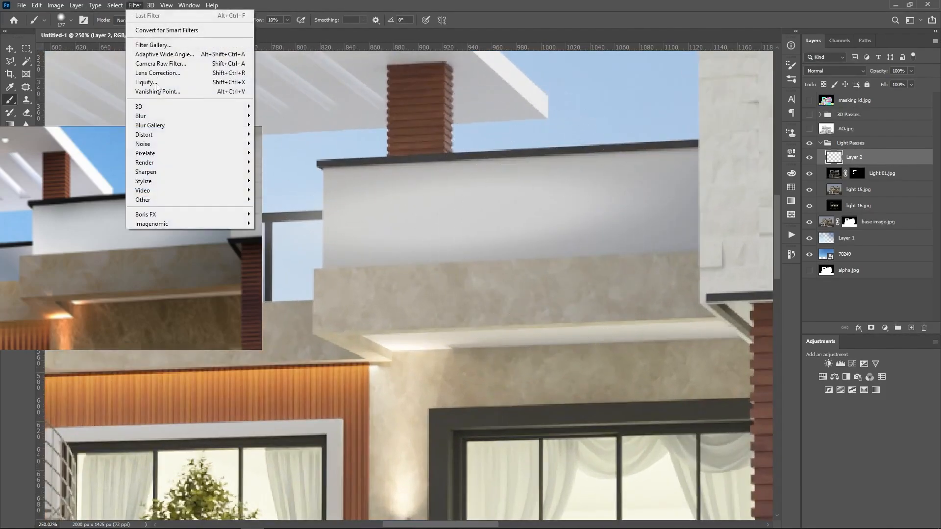
{"action": "mouse_move", "coordinate": [183, 118]}
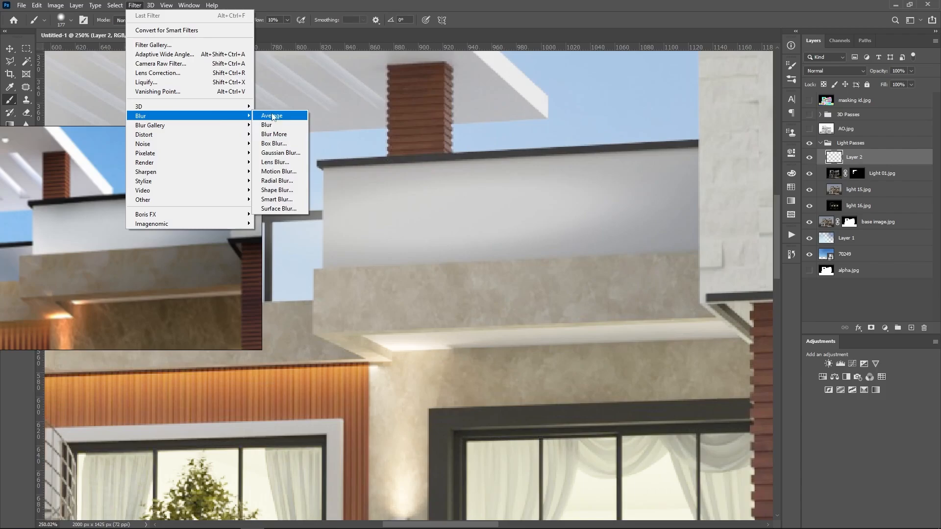
{"action": "left_click", "coordinate": [280, 153]}
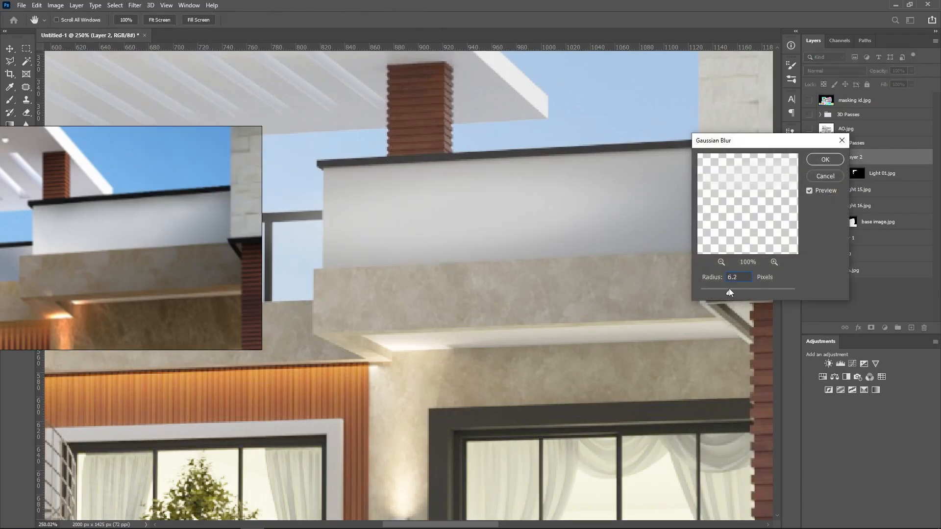
{"action": "mouse_move", "coordinate": [745, 288]}
{"action": "left_mouse_down"}
{"action": "mouse_move", "coordinate": [762, 285]}
{"action": "mouse_move", "coordinate": [729, 293]}
{"action": "left_mouse_up"}
{"action": "left_click", "coordinate": [826, 159]}
{"action": "scroll", "coordinate": [603, 281], "scroll_direction": "down", "scroll_amount": 9}
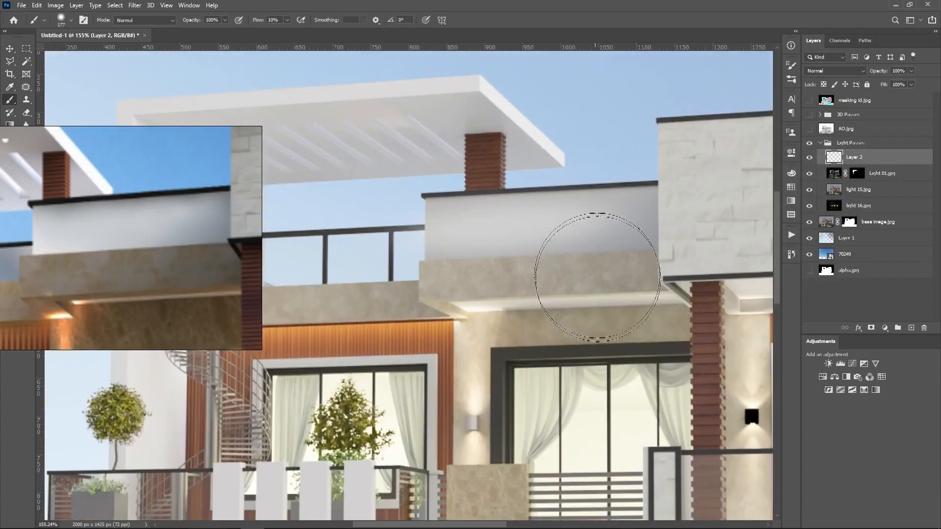
- Clear the highlight spill over the sky and railing beside the parapet wall using a rectangular selection
{"action": "scroll", "coordinate": [410, 242], "scroll_direction": "up", "scroll_amount": 5}
{"action": "key", "text": "m"}
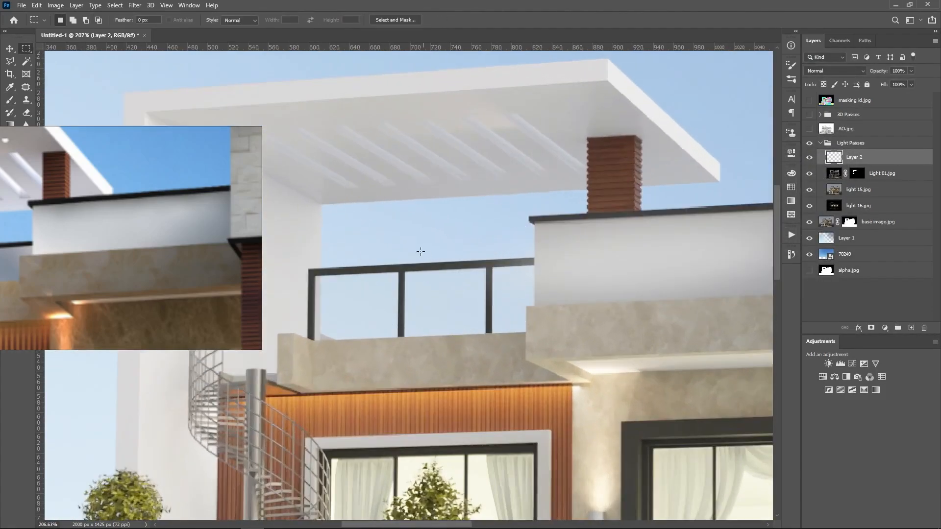
{"action": "left_click_drag", "start_coordinate": [377, 170], "coordinate": [534, 361]}
{"action": "scroll", "coordinate": [425, 310], "scroll_direction": "down", "scroll_amount": 3}
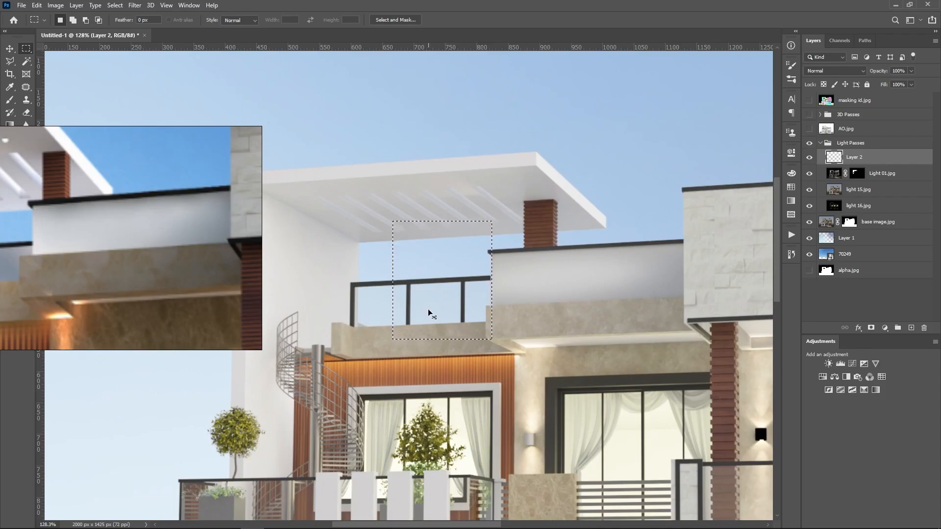
{"action": "scroll", "coordinate": [429, 314], "scroll_direction": "down", "scroll_amount": 4}
{"action": "scroll", "coordinate": [476, 337], "scroll_direction": "up", "scroll_amount": 1}
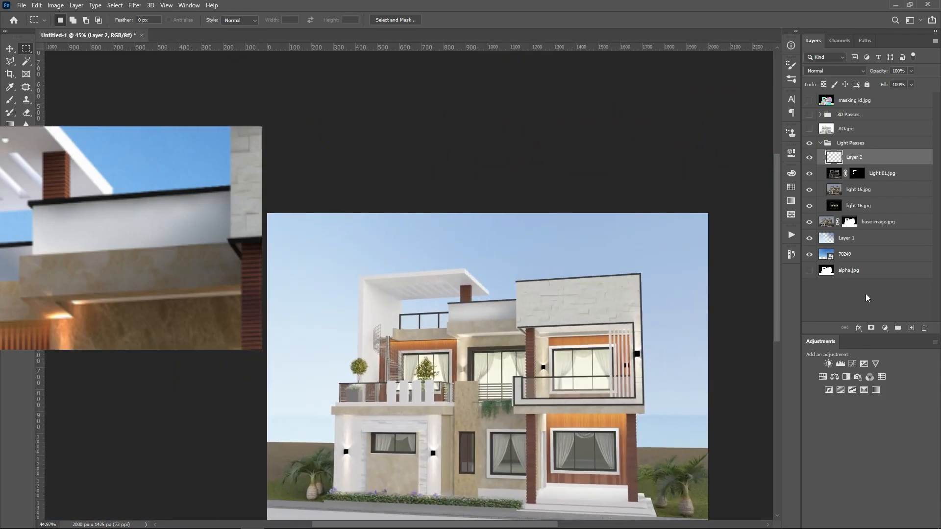
- Set Layer 2's opacity to 65% and move it out of the Light Passes group to sit directly above the collapsed group
{"action": "left_click_drag", "start_coordinate": [884, 72], "coordinate": [866, 67]}
{"action": "scroll", "coordinate": [462, 274], "scroll_direction": "down", "scroll_amount": 3}
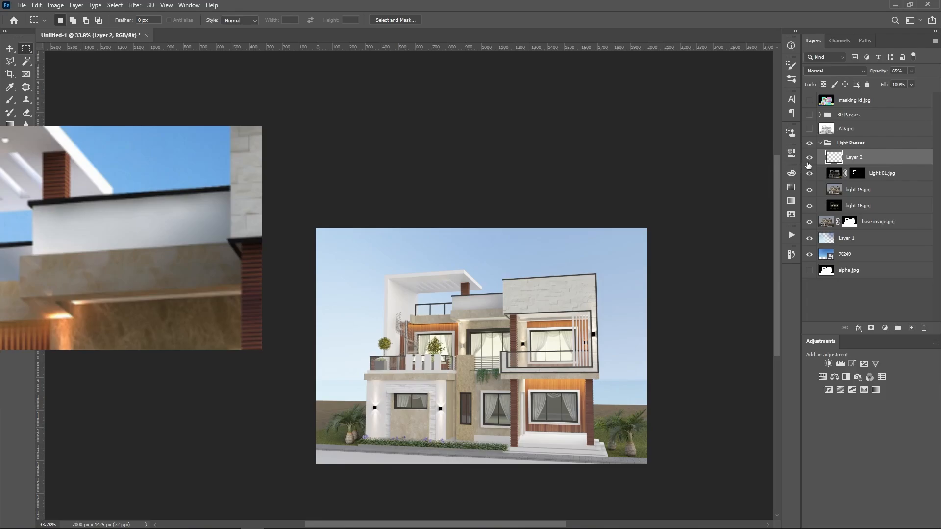
{"action": "left_click_drag", "start_coordinate": [867, 160], "coordinate": [865, 139]}
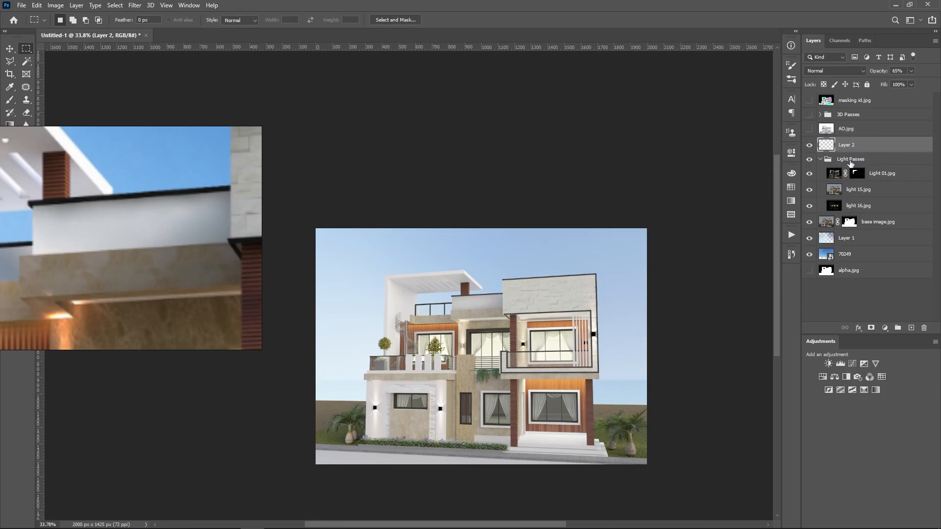
{"action": "left_click", "coordinate": [820, 159]}
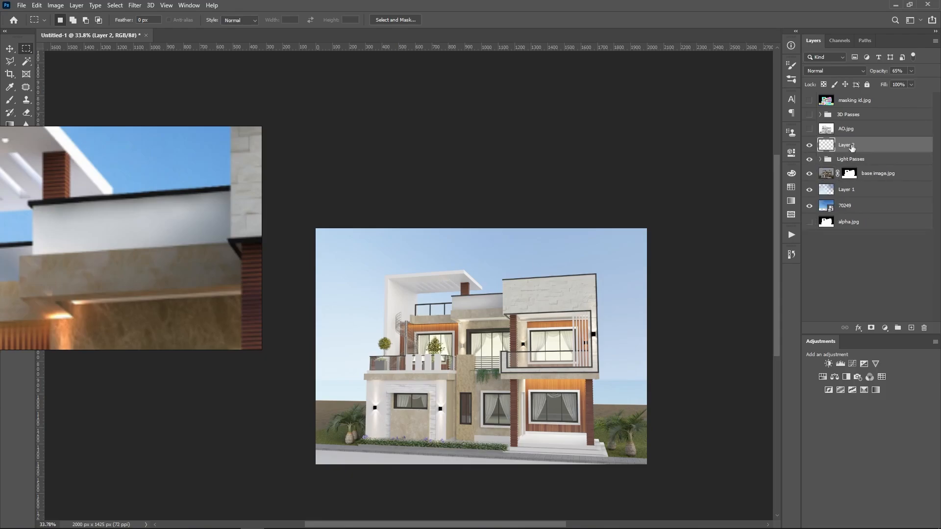
- Rename Layer 2 as "correction 1"
{"action": "double_click", "coordinate": [852, 147]}
{"action": "type", "text": "correction 1"}
{"action": "key", "text": "Return"}
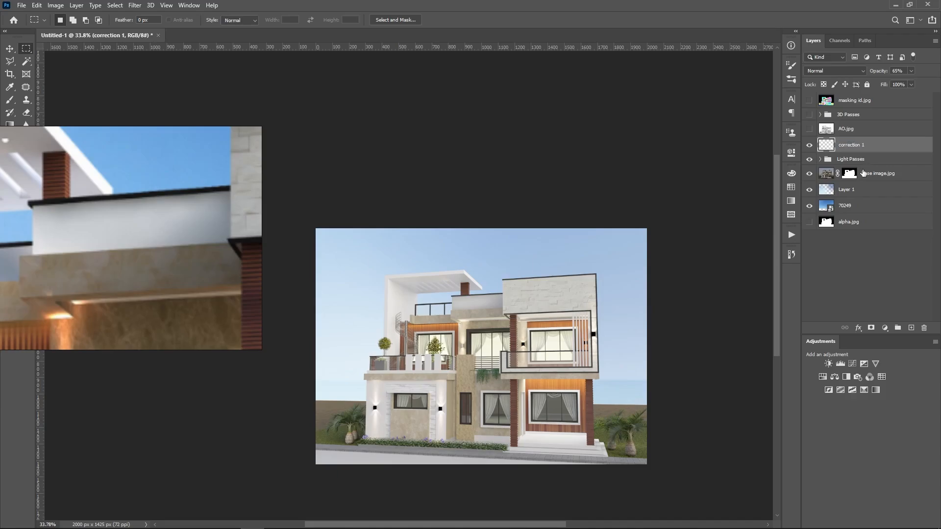
- Toggle the correction 1 layer's visibility to compare the parapet wall with and without the highlight
{"action": "scroll", "coordinate": [572, 294], "scroll_direction": "down", "scroll_amount": 2}
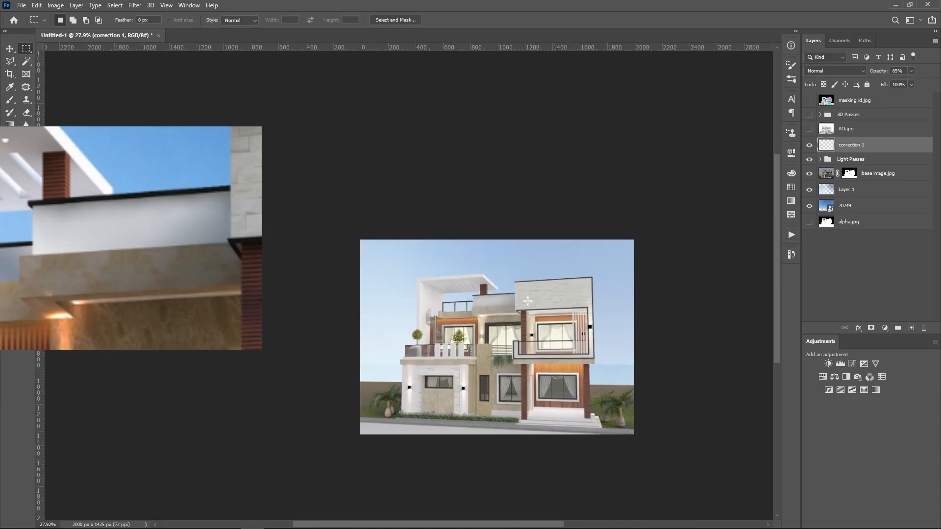
{"action": "scroll", "coordinate": [524, 295], "scroll_direction": "up", "scroll_amount": 1}
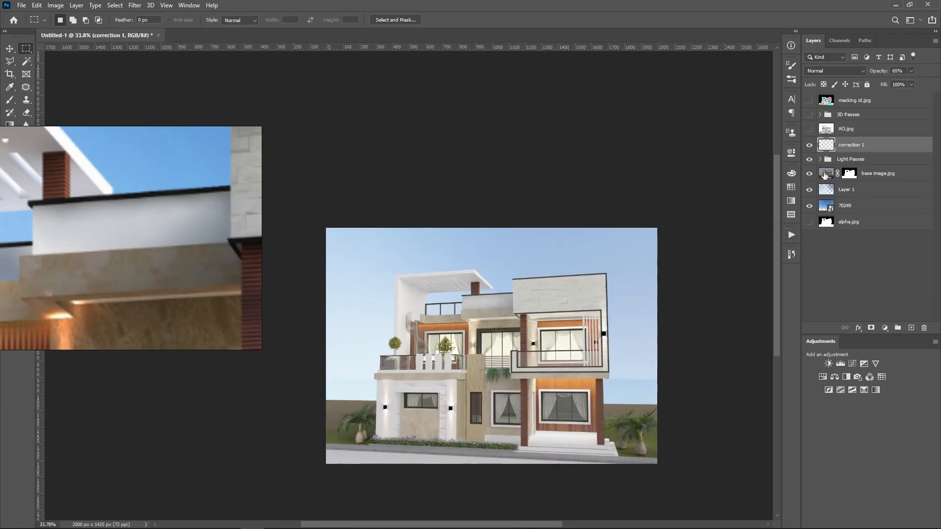
{"action": "left_click", "coordinate": [809, 145]}
{"action": "left_click", "coordinate": [809, 145]}
{"action": "left_click", "coordinate": [809, 145]}
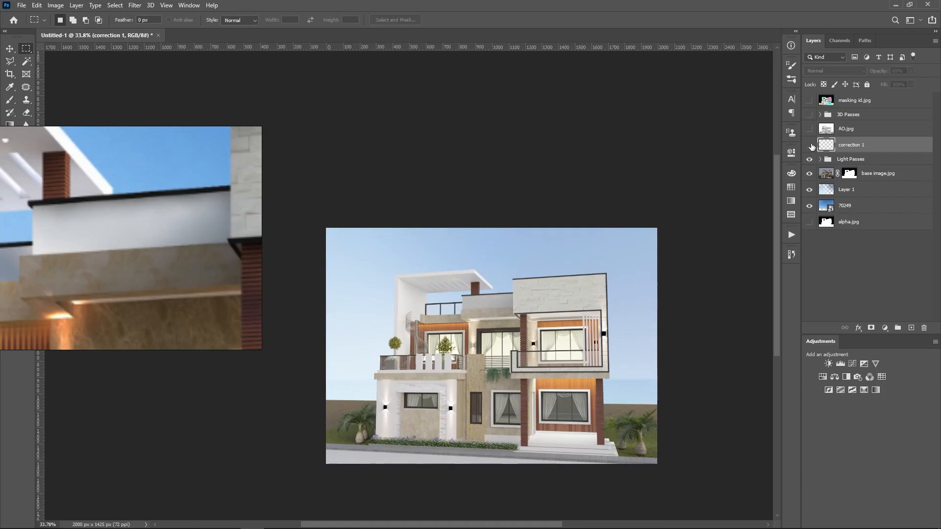
{"action": "left_click", "coordinate": [809, 145]}
{"action": "left_click", "coordinate": [810, 145]}
{"action": "left_click", "coordinate": [810, 145]}
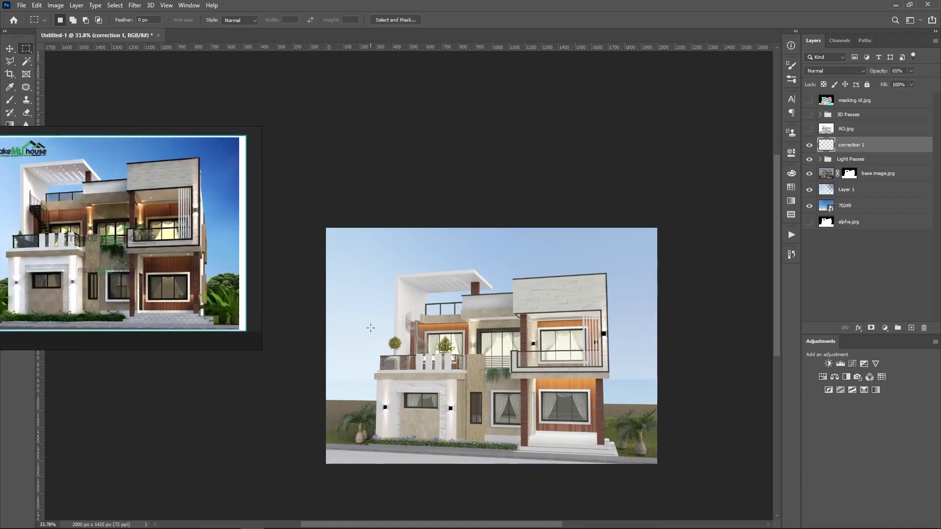
- Select the stone-clad frame of the projecting upper-floor block with the Magic Wand from the masking id.jpg layer, and hide that layer
{"action": "scroll", "coordinate": [501, 317], "scroll_direction": "up", "scroll_amount": 3}
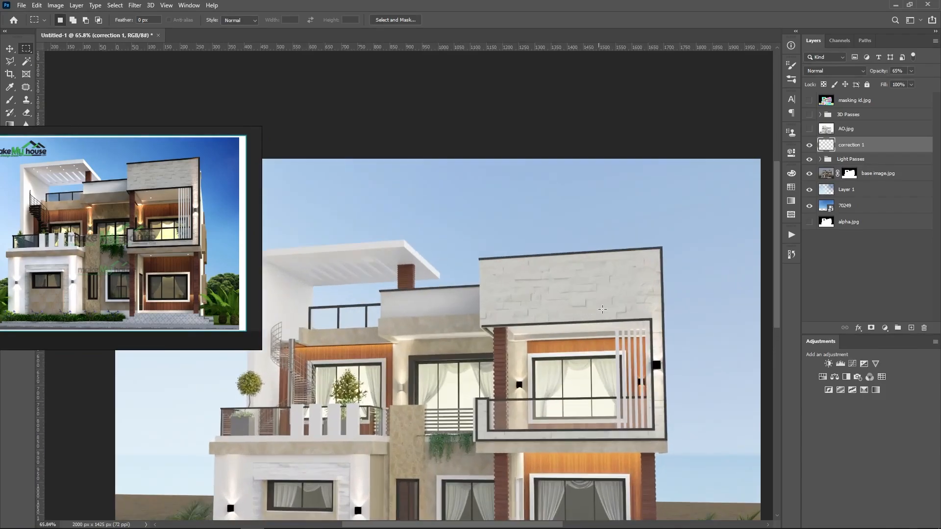
{"action": "scroll", "coordinate": [395, 237], "scroll_direction": "down", "scroll_amount": 2}
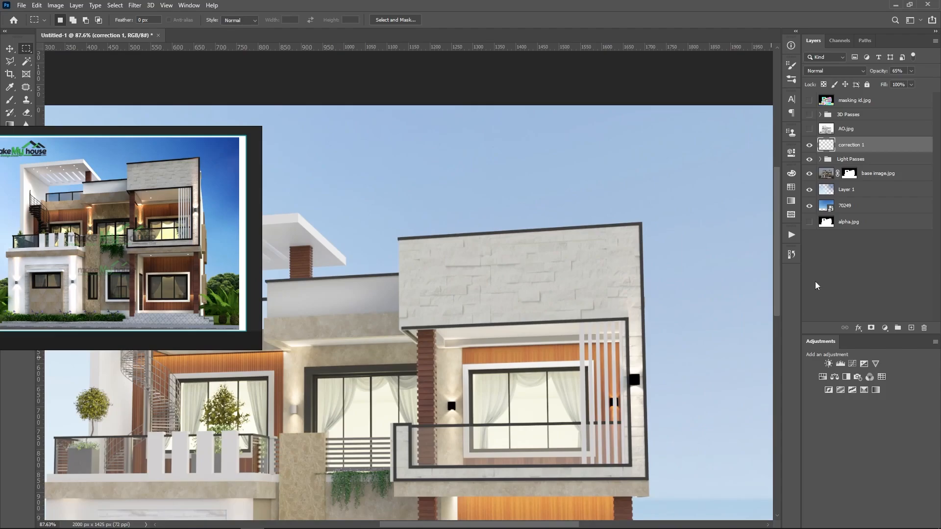
{"action": "left_click", "coordinate": [810, 101]}
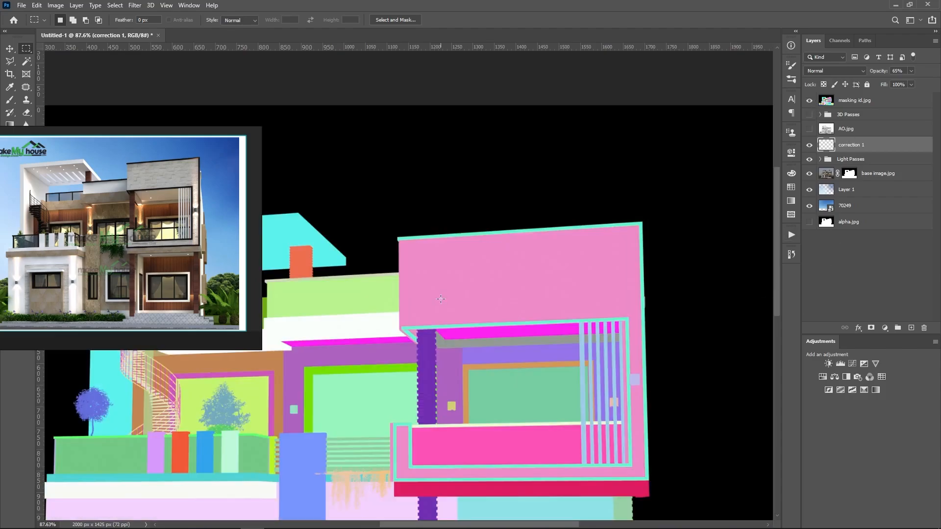
{"action": "left_click", "coordinate": [26, 61]}
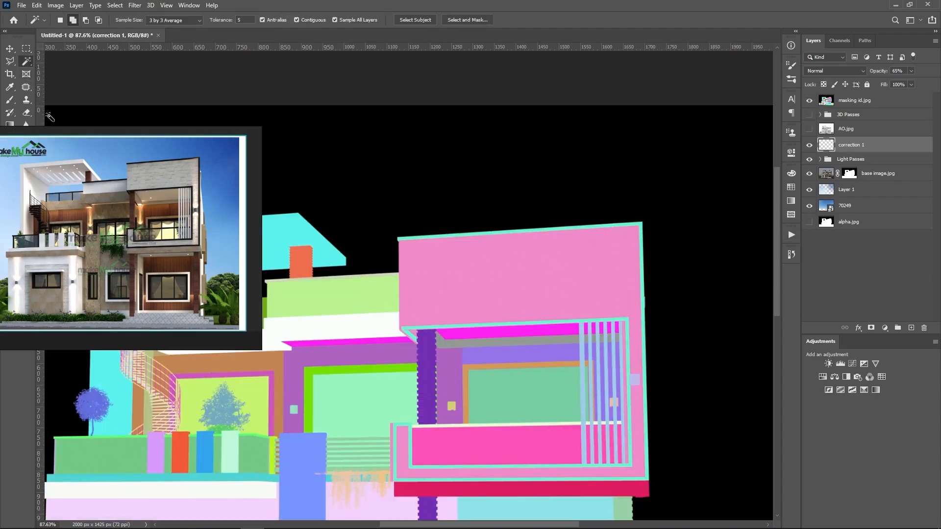
{"action": "left_click", "coordinate": [580, 287]}
{"action": "scroll", "coordinate": [629, 409], "scroll_direction": "up", "scroll_amount": 1}
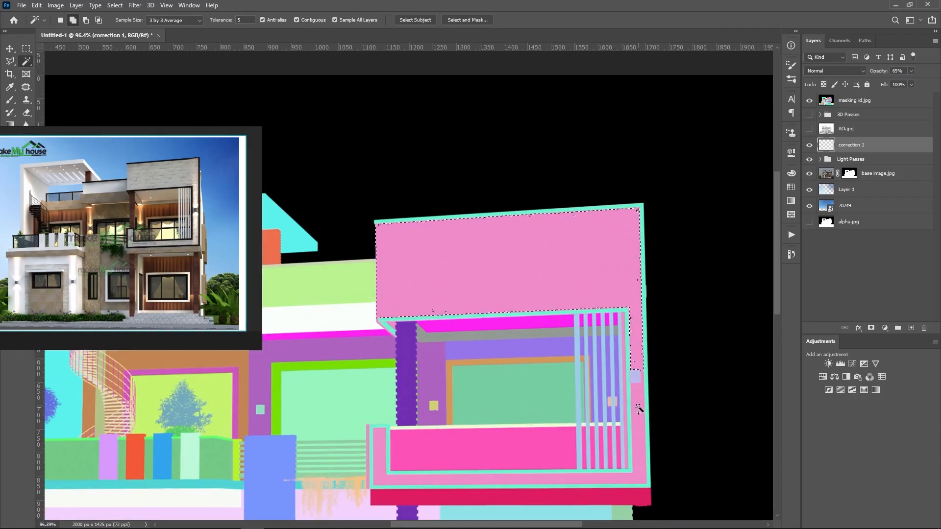
{"action": "left_click", "coordinate": [641, 425]}
{"action": "scroll", "coordinate": [648, 382], "scroll_direction": "up", "scroll_amount": 10}
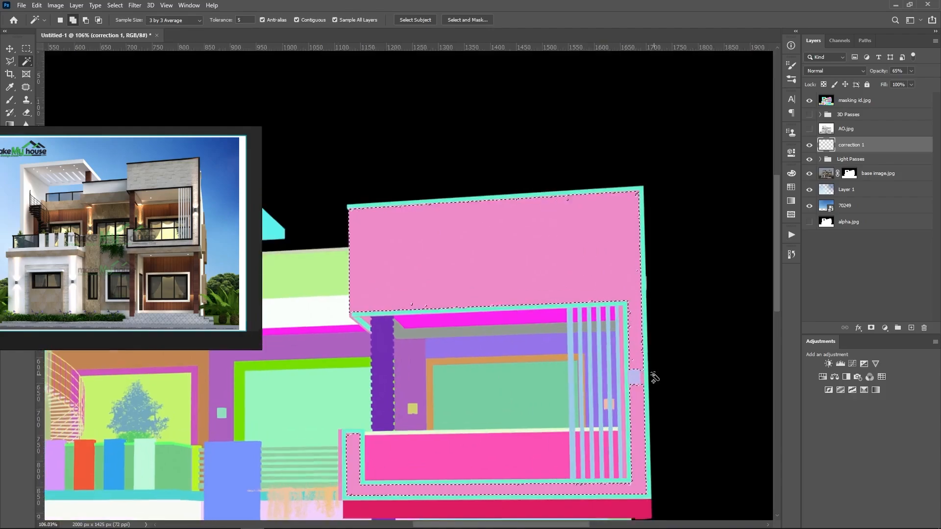
{"action": "scroll", "coordinate": [624, 369], "scroll_direction": "up", "scroll_amount": 5}
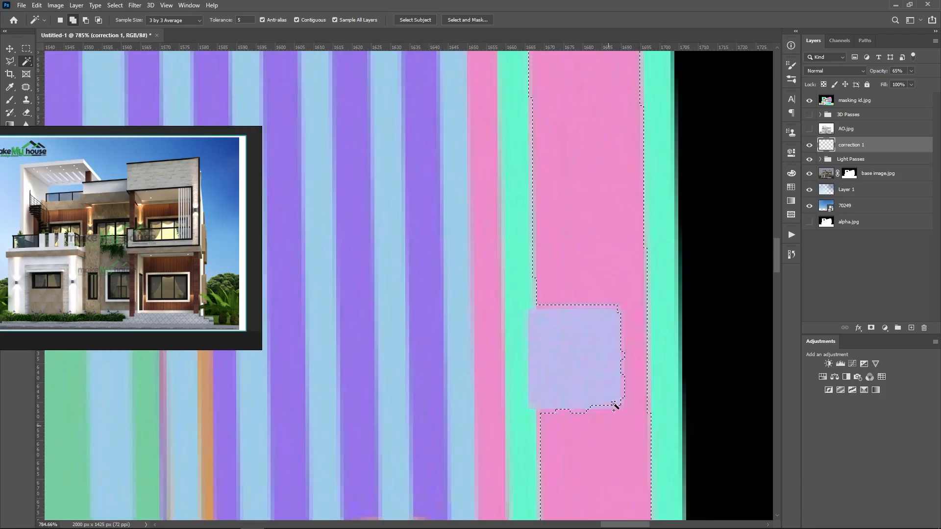
{"action": "scroll", "coordinate": [616, 403], "scroll_direction": "down", "scroll_amount": 5}
{"action": "scroll", "coordinate": [618, 380], "scroll_direction": "down", "scroll_amount": 3}
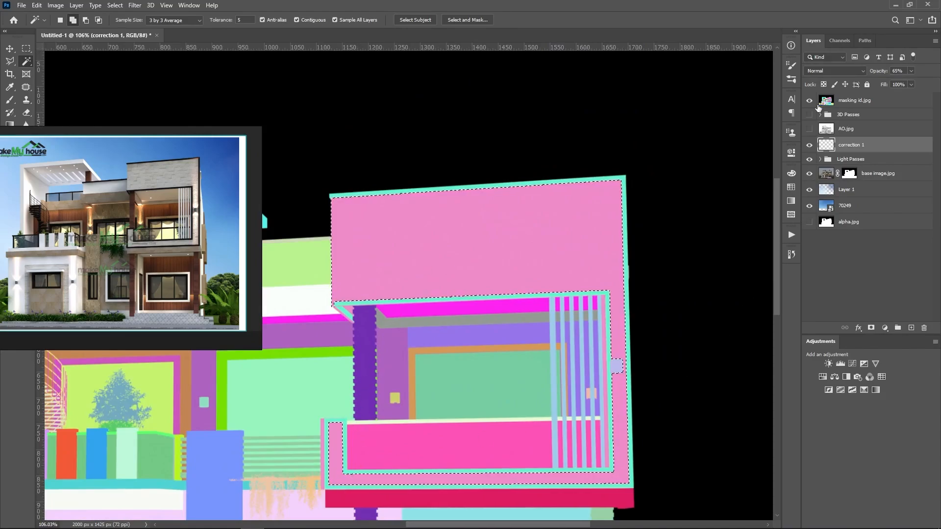
{"action": "left_click", "coordinate": [809, 100]}
- Add a Brightness/Contrast adjustment masked to the selected stone cladding, with brightness -13 and contrast 40
{"action": "scroll", "coordinate": [535, 238], "scroll_direction": "down", "scroll_amount": 4}
{"action": "scroll", "coordinate": [450, 271], "scroll_direction": "up", "scroll_amount": 5}
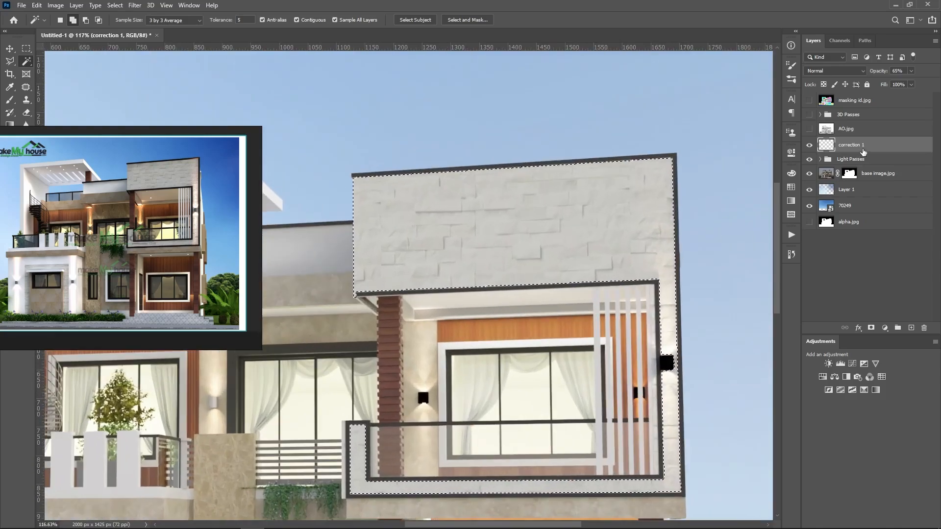
{"action": "left_click", "coordinate": [884, 328]}
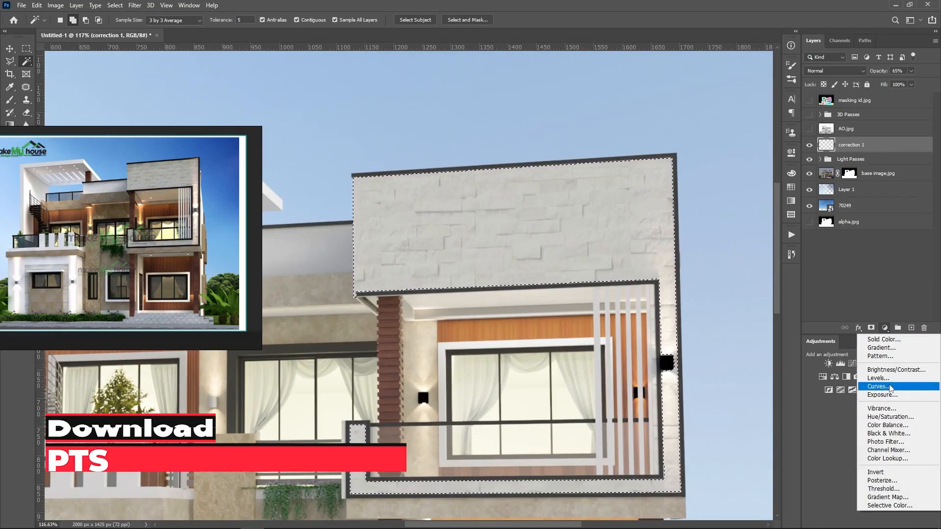
{"action": "left_click", "coordinate": [890, 370]}
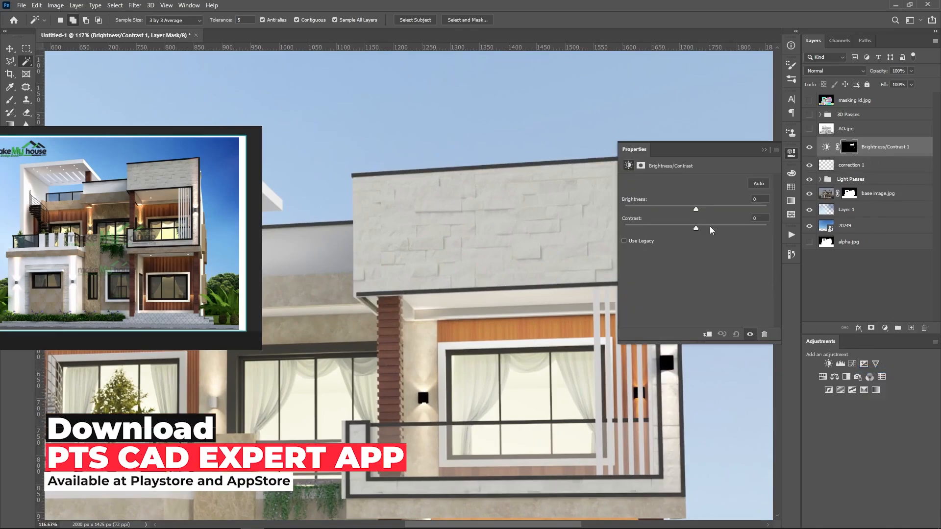
{"action": "left_click_drag", "start_coordinate": [692, 205], "coordinate": [697, 235]}
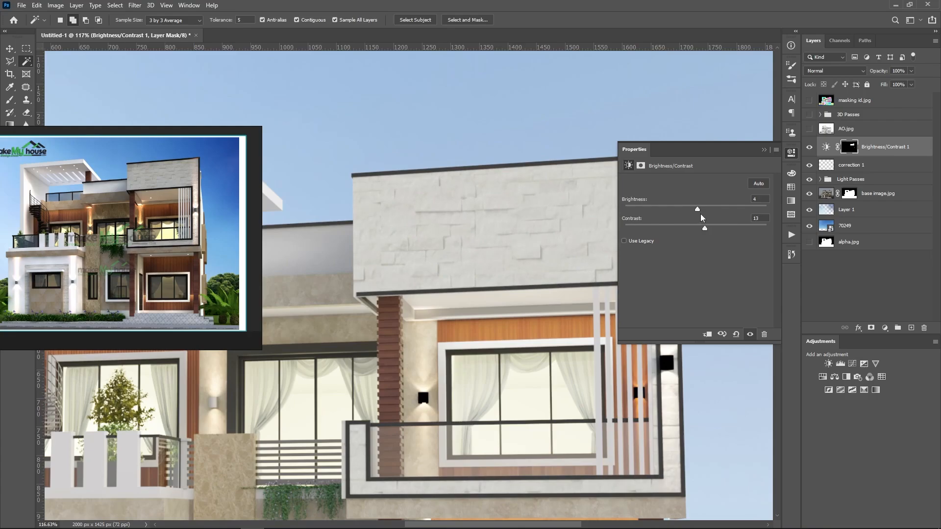
{"action": "left_click_drag", "start_coordinate": [699, 210], "coordinate": [696, 211]}
{"action": "left_click_drag", "start_coordinate": [696, 210], "coordinate": [690, 209]}
{"action": "scroll", "coordinate": [598, 262], "scroll_direction": "down", "scroll_amount": 5}
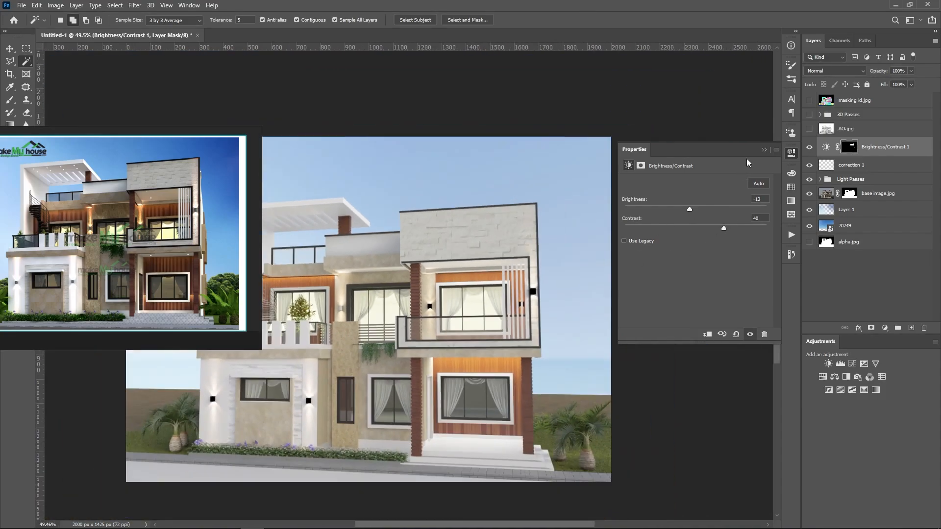
- Compare the stone cladding with and without the Brightness/Contrast 1 adjustment and check it against the reference image
{"action": "left_click", "coordinate": [767, 148]}
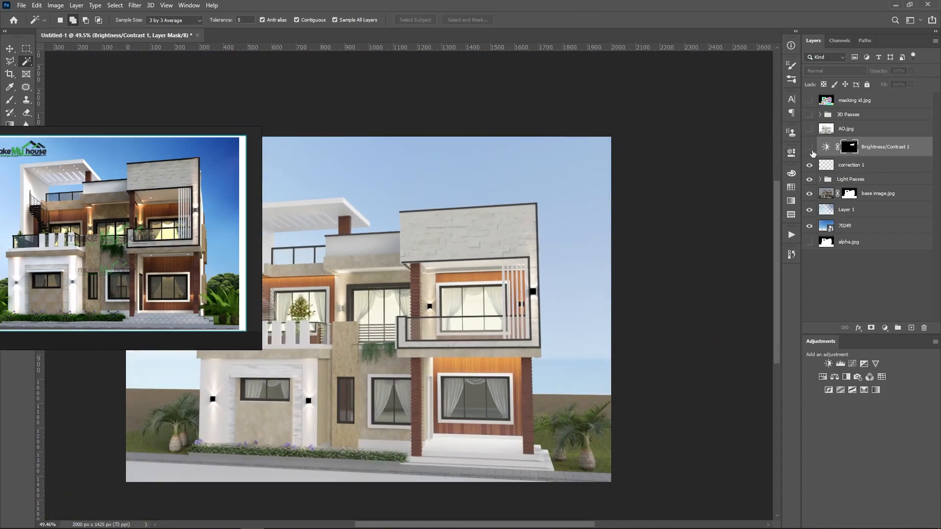
{"action": "left_click", "coordinate": [810, 148]}
{"action": "scroll", "coordinate": [536, 297], "scroll_direction": "down", "scroll_amount": 3}
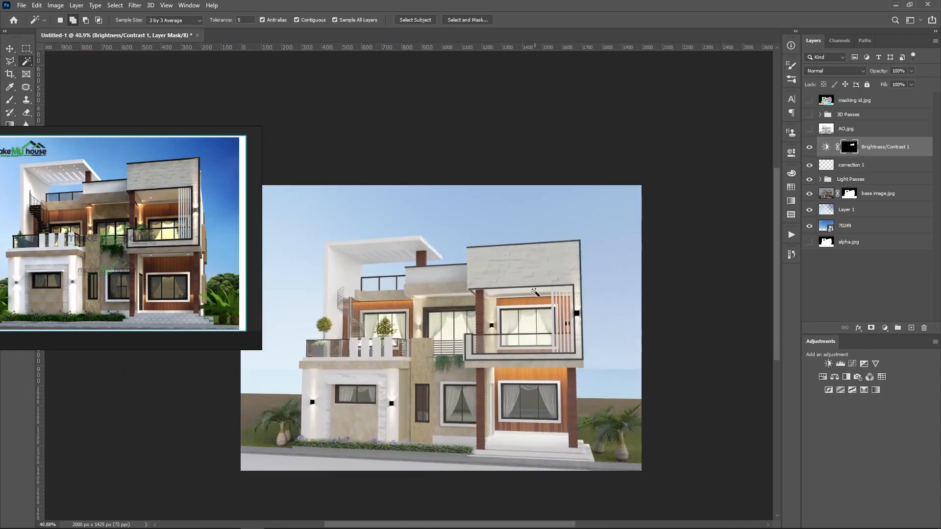
{"action": "scroll", "coordinate": [534, 291], "scroll_direction": "up", "scroll_amount": 2}
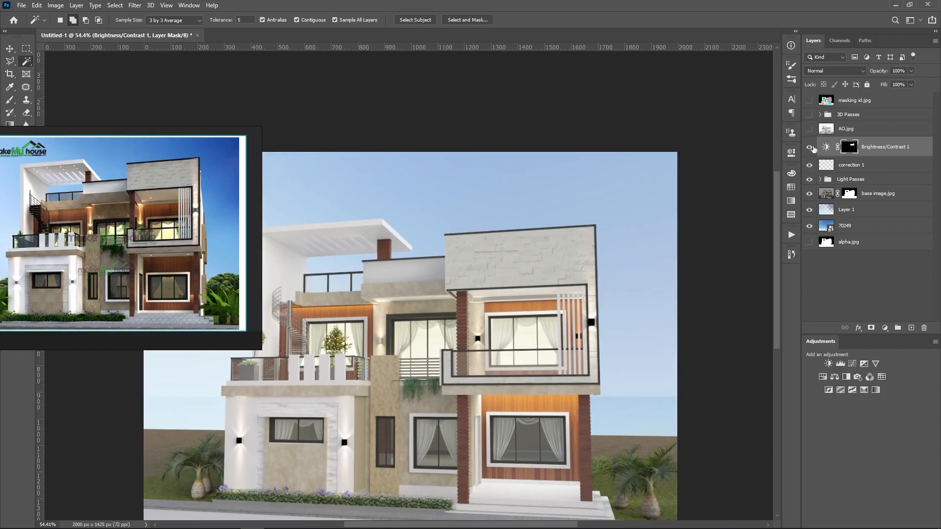
{"action": "scroll", "coordinate": [637, 299], "scroll_direction": "down", "scroll_amount": 2}
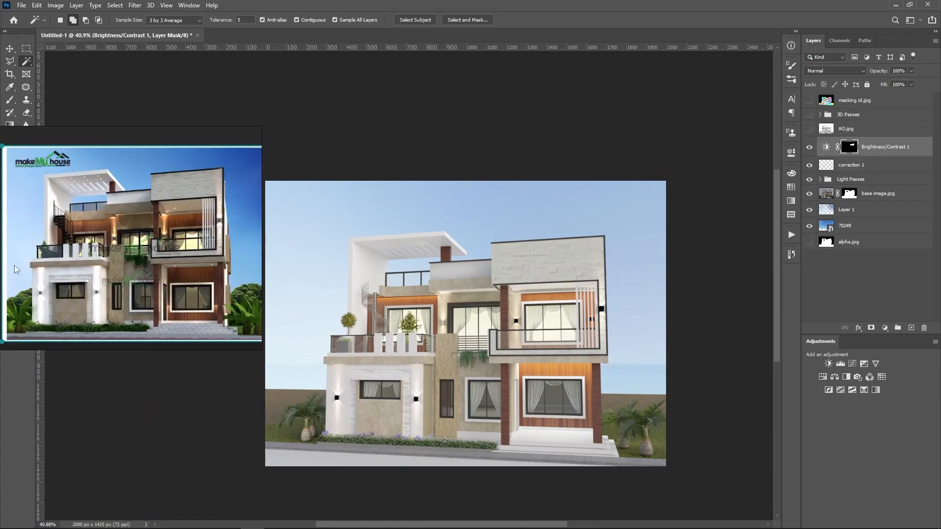
- Paint a soft off-white highlight over the tall white pergola wall on a new layer, using the Brush at 50% flow
{"action": "scroll", "coordinate": [356, 302], "scroll_direction": "up", "scroll_amount": 4}
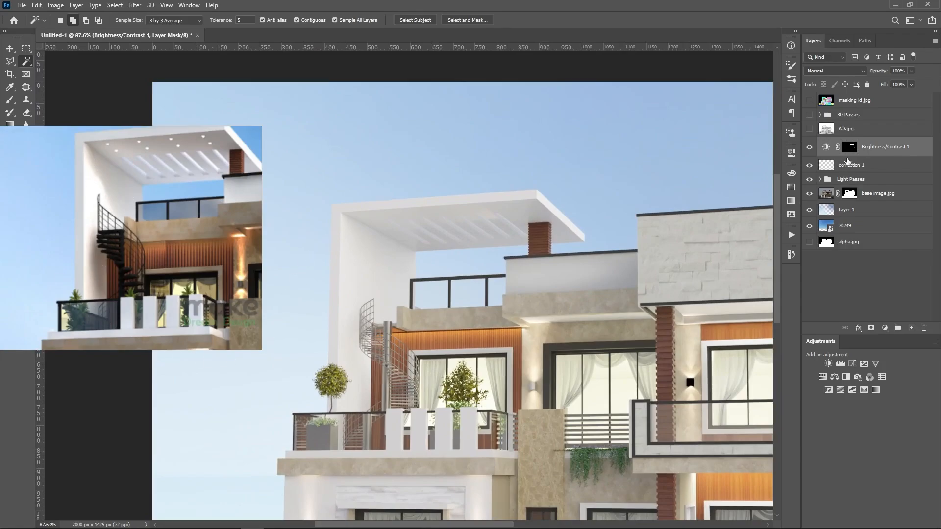
{"action": "left_click", "coordinate": [911, 327]}
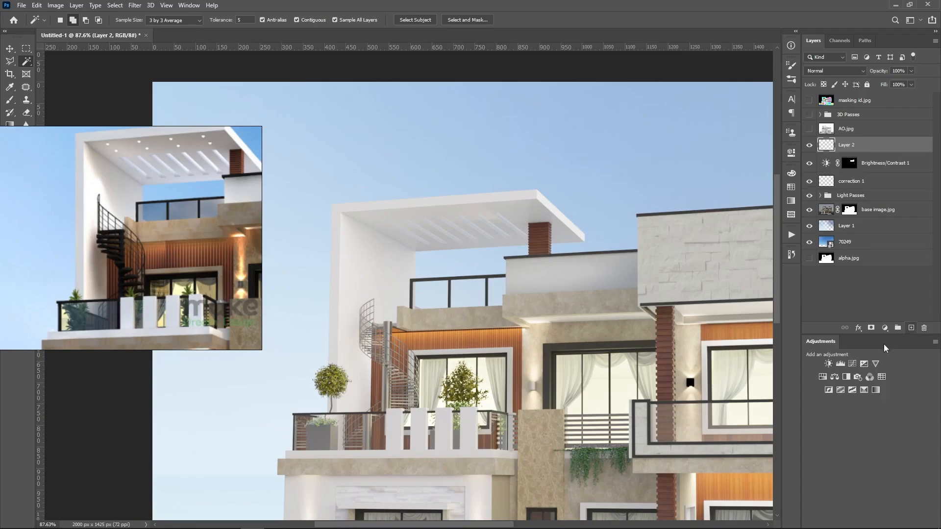
{"action": "key", "text": "b"}
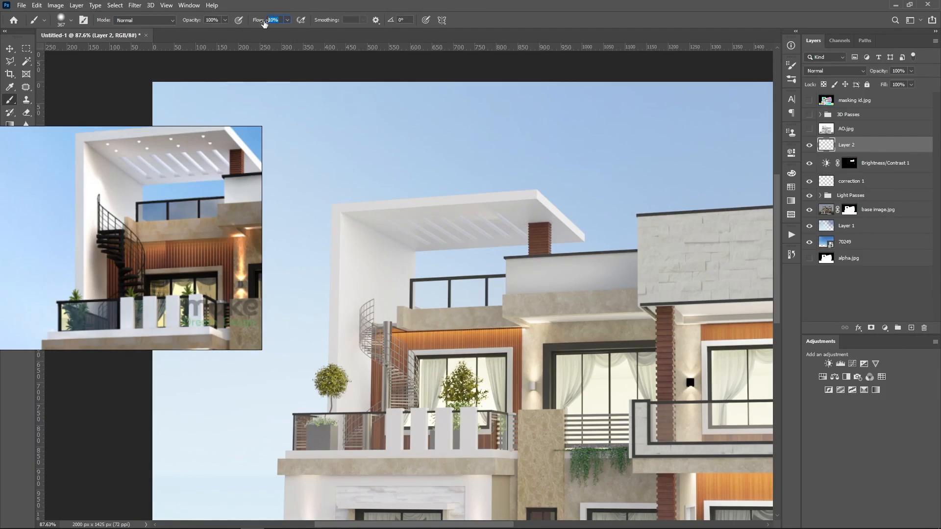
{"action": "left_click_drag", "start_coordinate": [264, 23], "coordinate": [283, 23]}
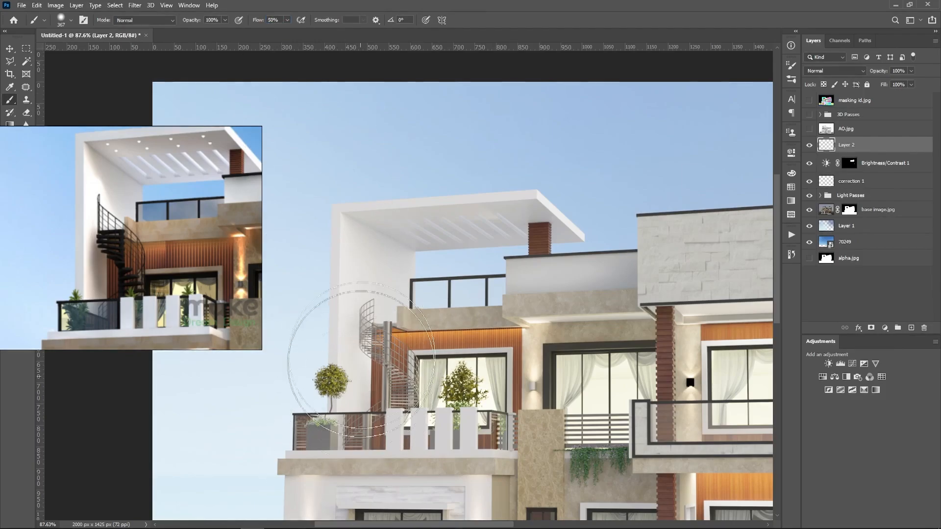
{"action": "mouse_move", "coordinate": [362, 280]}
{"action": "left_mouse_down"}
{"action": "mouse_move", "coordinate": [357, 248]}
{"action": "mouse_move", "coordinate": [342, 311]}
{"action": "left_mouse_up"}
- Transform the highlight to 31.15% width and 91.84% height, rotated -21.62°, placing it diagonally across the pergola wall's inner face
{"action": "key", "text": "ctrl+t"}
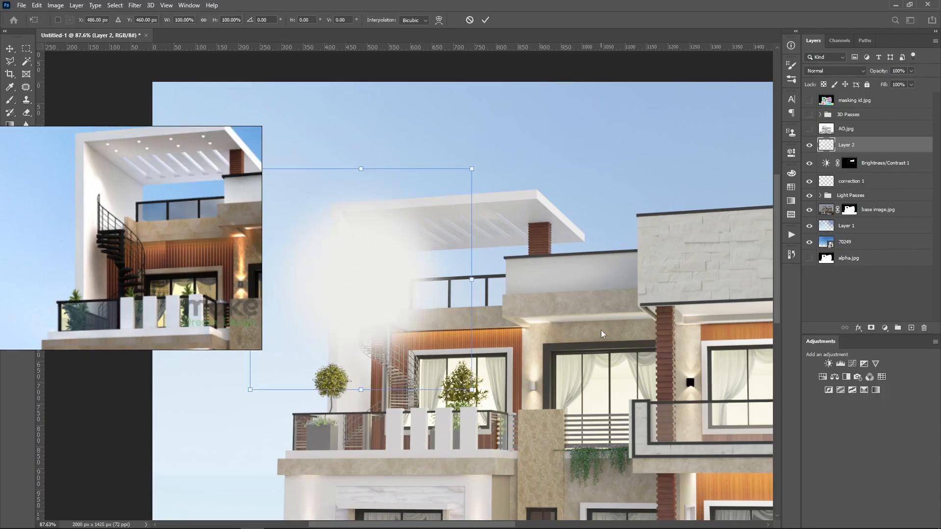
{"action": "scroll", "coordinate": [604, 331], "scroll_direction": "down", "scroll_amount": 2}
{"action": "left_click_drag", "start_coordinate": [338, 294], "coordinate": [389, 295]}
{"action": "scroll", "coordinate": [476, 448], "scroll_direction": "up", "scroll_amount": 1}
{"action": "left_click_drag", "start_coordinate": [421, 422], "coordinate": [474, 412]}
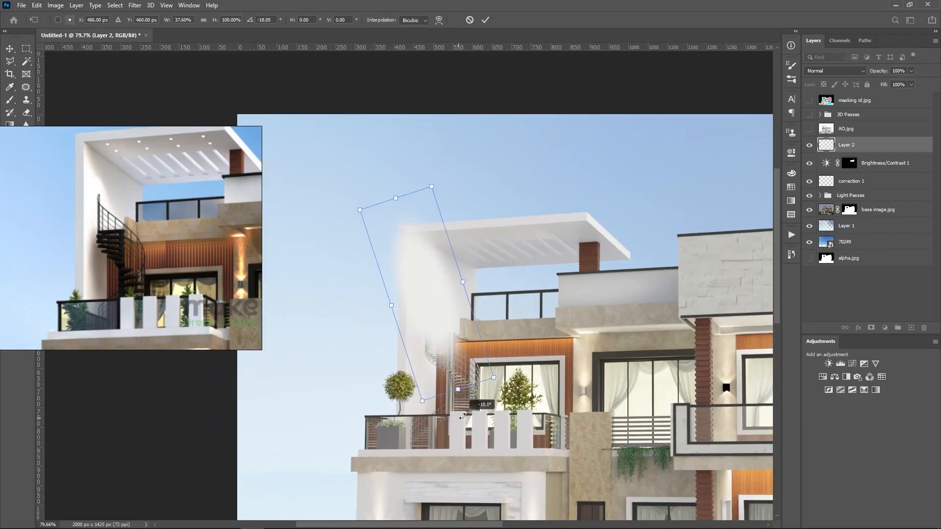
{"action": "scroll", "coordinate": [416, 273], "scroll_direction": "up", "scroll_amount": 3}
{"action": "scroll", "coordinate": [422, 267], "scroll_direction": "down", "scroll_amount": 1}
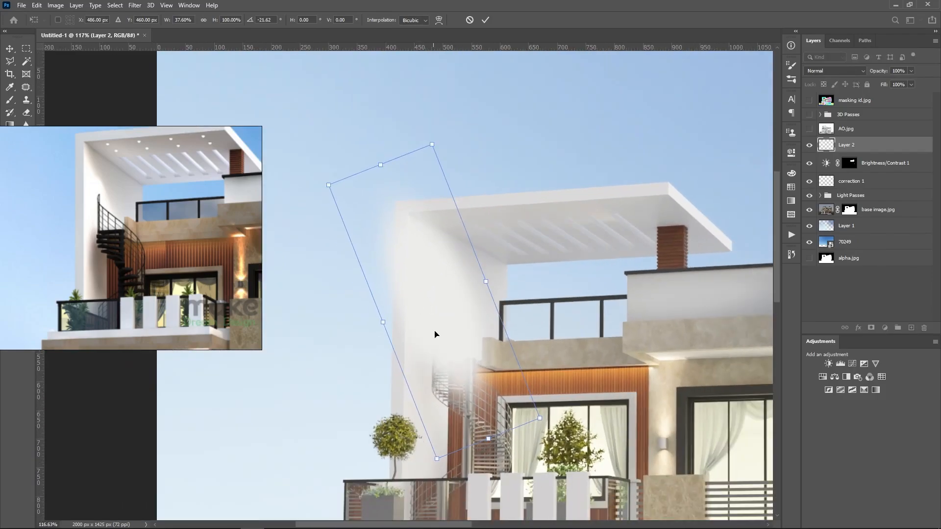
{"action": "mouse_move", "coordinate": [448, 338]}
{"action": "left_mouse_down"}
{"action": "mouse_move", "coordinate": [452, 356]}
{"action": "mouse_move", "coordinate": [460, 351]}
{"action": "left_mouse_up"}
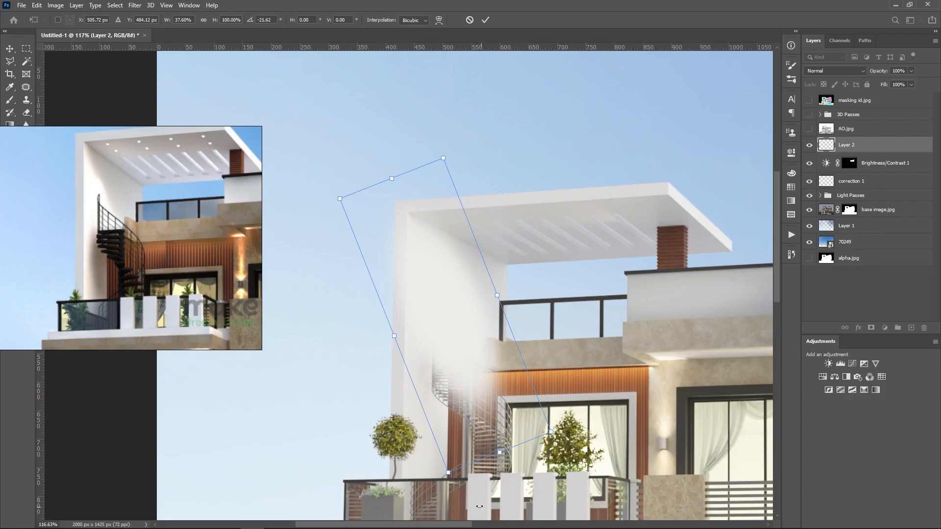
{"action": "left_click_drag", "start_coordinate": [450, 472], "coordinate": [452, 456]}
{"action": "left_click_drag", "start_coordinate": [441, 324], "coordinate": [441, 319]}
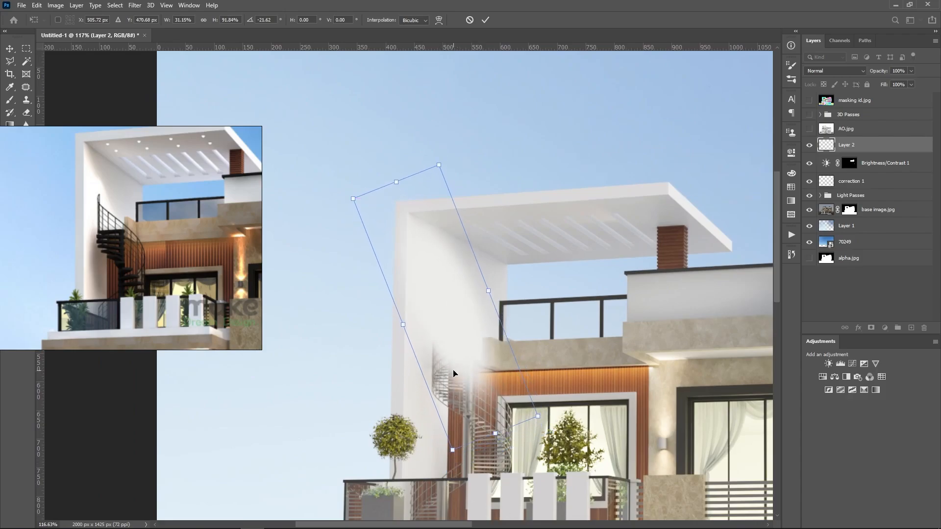
{"action": "key", "text": "Return"}
- Set Layer 2's blend mode to Linear Dodge (Add)
{"action": "key", "text": "b"}
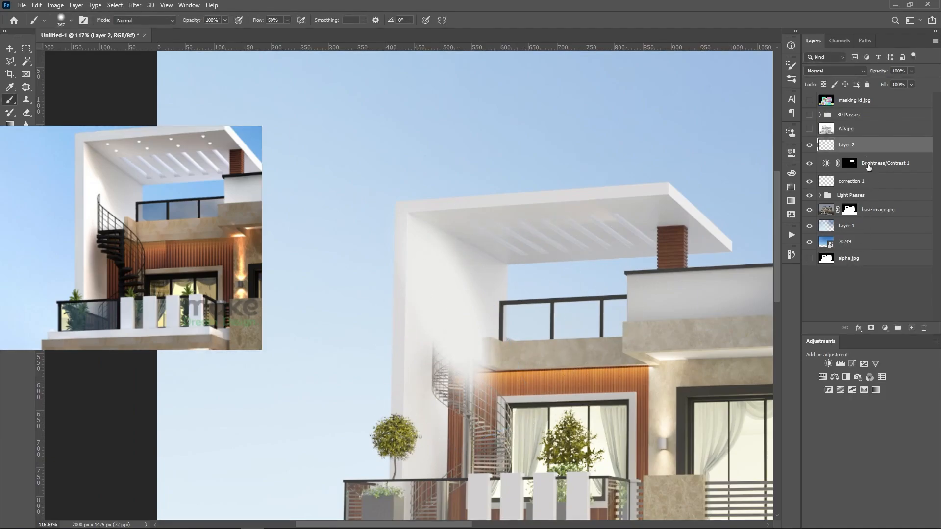
{"action": "left_click", "coordinate": [838, 70]}
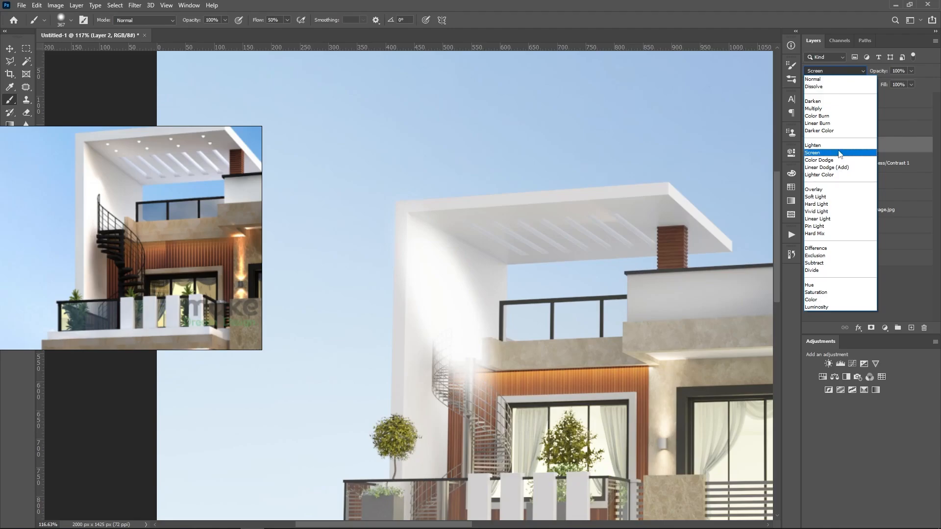
{"action": "left_click", "coordinate": [839, 167]}
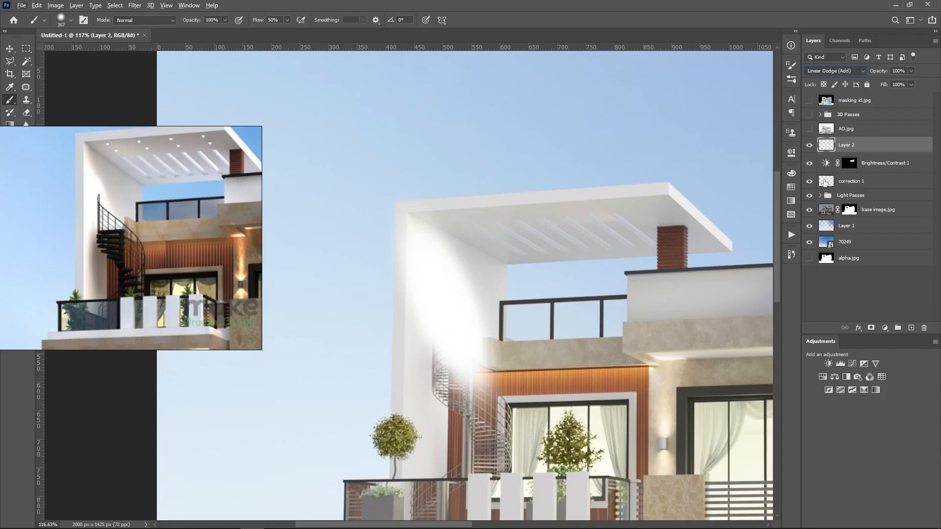
- Mask Layer 2 to the pergola area loaded from the Light 01.jpg layer's mask, and make Layer 2's pixels active for editing
{"action": "left_click", "coordinate": [820, 196]}
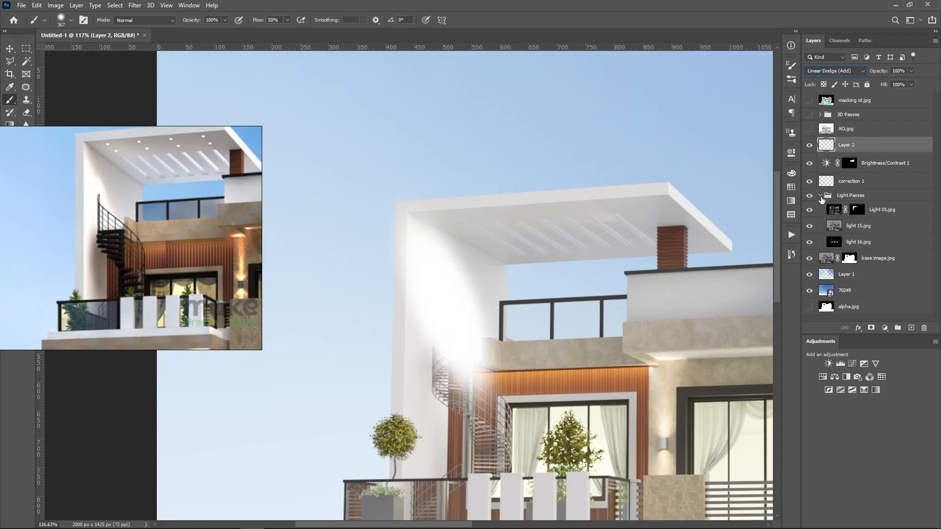
{"action": "left_click", "coordinate": [857, 209], "text": "ctrl"}
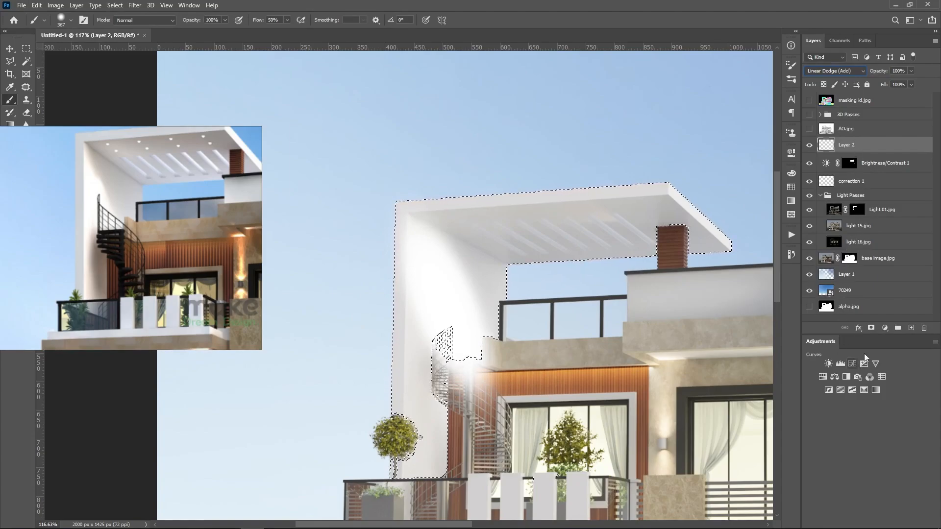
{"action": "left_click", "coordinate": [871, 328]}
{"action": "scroll", "coordinate": [696, 376], "scroll_direction": "down", "scroll_amount": 4}
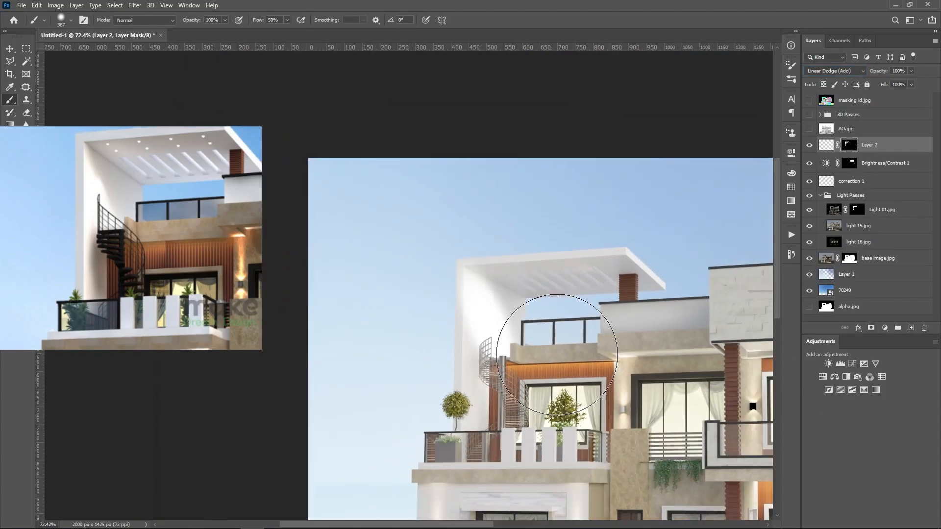
{"action": "scroll", "coordinate": [476, 333], "scroll_direction": "up", "scroll_amount": 3}
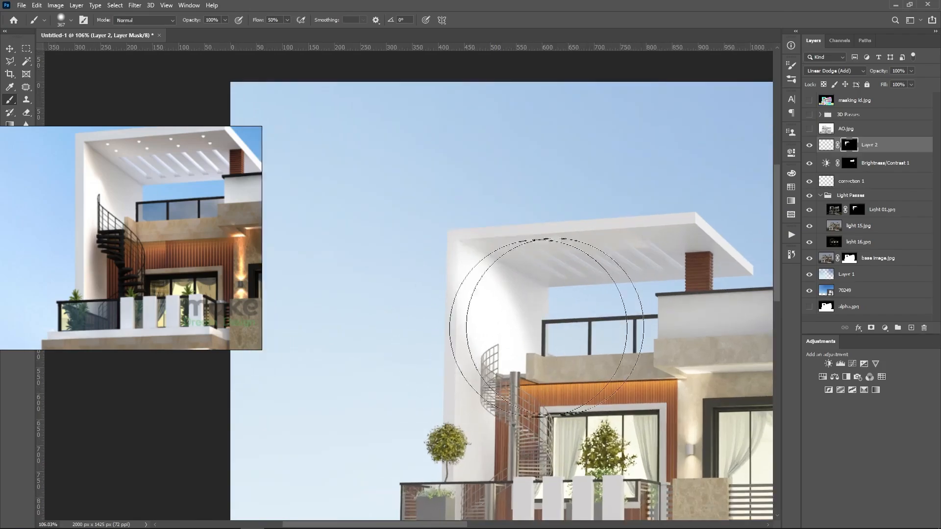
{"action": "left_click", "coordinate": [827, 145]}
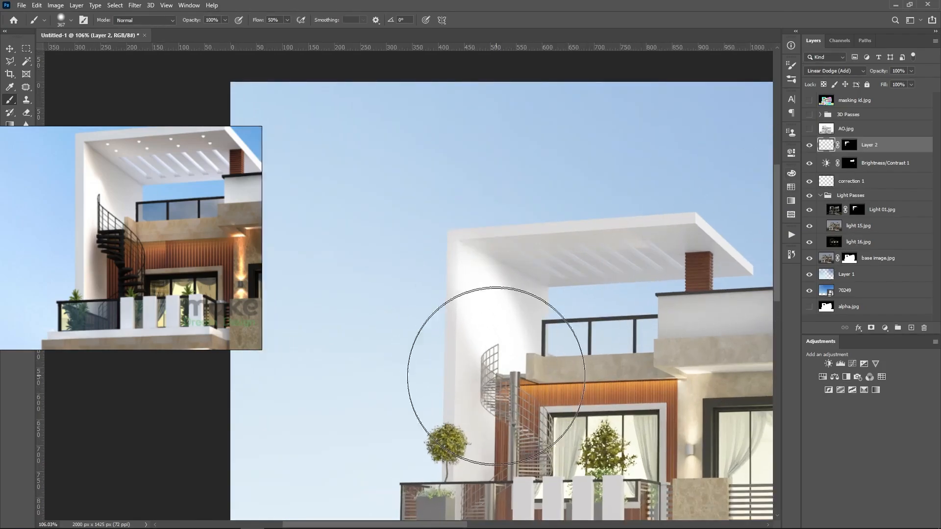
{"action": "scroll", "coordinate": [486, 339], "scroll_direction": "up", "scroll_amount": 1}
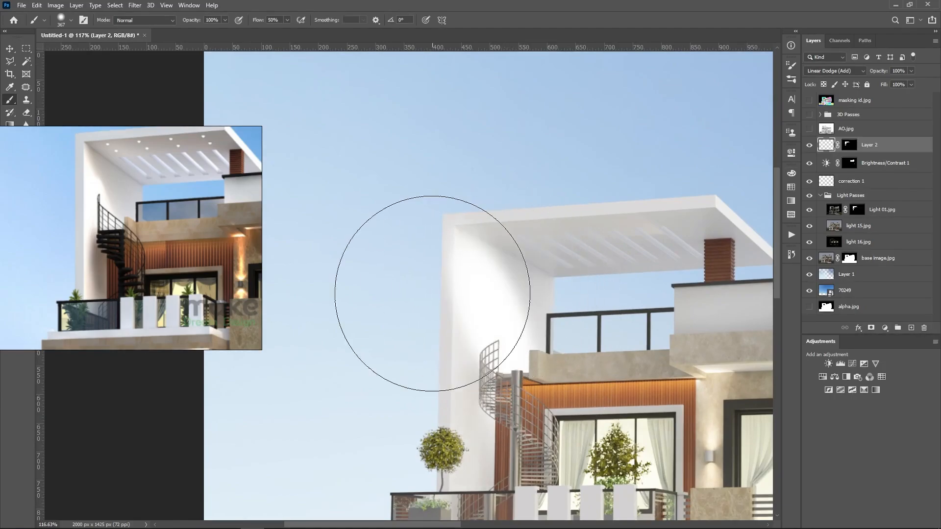
- Examine the masked highlight on the pergola wall up close against the reference image's wall lighting
{"action": "scroll", "coordinate": [431, 293], "scroll_direction": "down", "scroll_amount": 5}
{"action": "scroll", "coordinate": [440, 315], "scroll_direction": "up", "scroll_amount": 5}
{"action": "scroll", "coordinate": [485, 304], "scroll_direction": "up", "scroll_amount": 1}
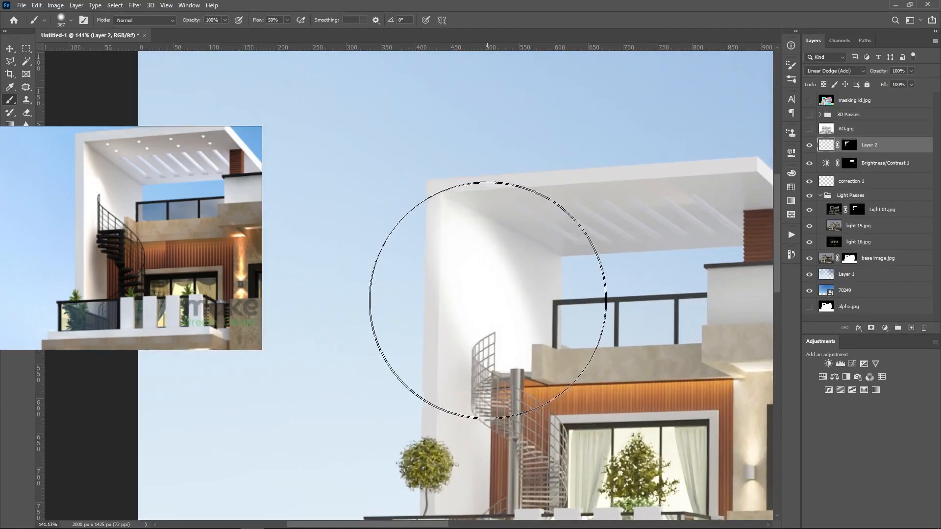
{"action": "scroll", "coordinate": [458, 287], "scroll_direction": "up", "scroll_amount": 4}
{"action": "scroll", "coordinate": [445, 242], "scroll_direction": "down", "scroll_amount": 2}
{"action": "scroll", "coordinate": [462, 273], "scroll_direction": "up", "scroll_amount": 7}
{"action": "scroll", "coordinate": [500, 277], "scroll_direction": "up", "scroll_amount": 2}
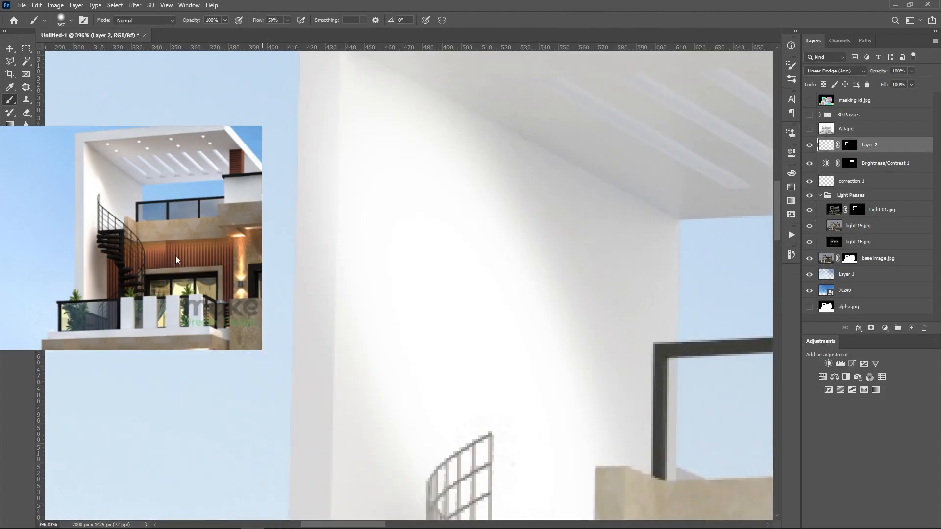
{"action": "scroll", "coordinate": [480, 255], "scroll_direction": "down", "scroll_amount": 4}
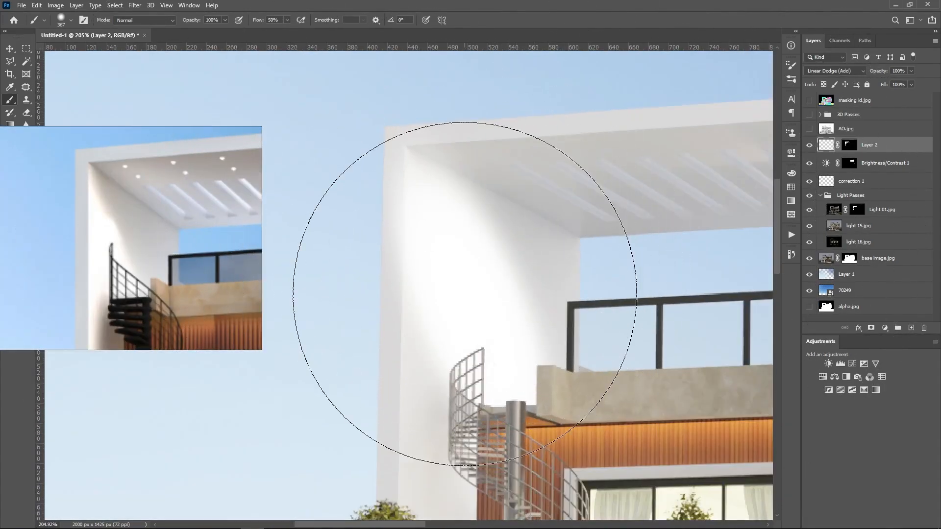
{"action": "scroll", "coordinate": [471, 265], "scroll_direction": "down", "scroll_amount": 2}
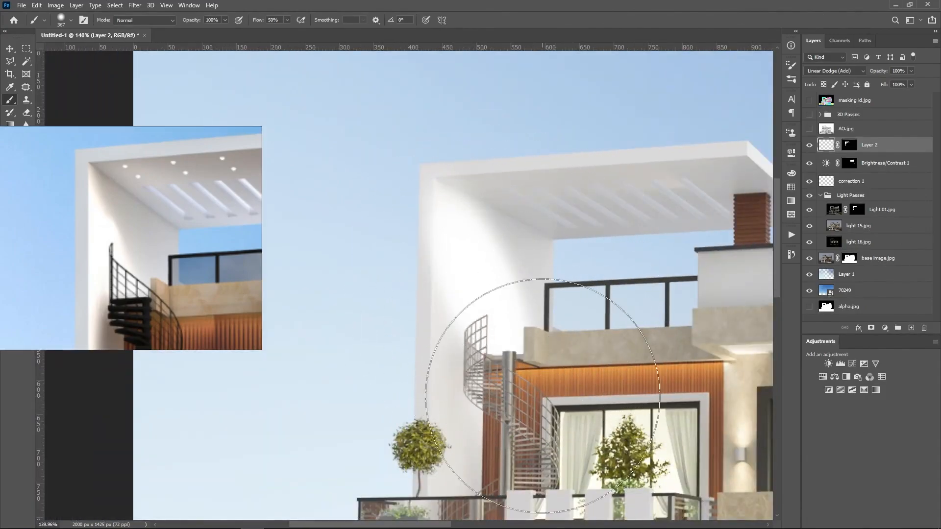
{"action": "scroll", "coordinate": [478, 312], "scroll_direction": "down", "scroll_amount": 2}
{"action": "scroll", "coordinate": [479, 312], "scroll_direction": "up", "scroll_amount": 4}
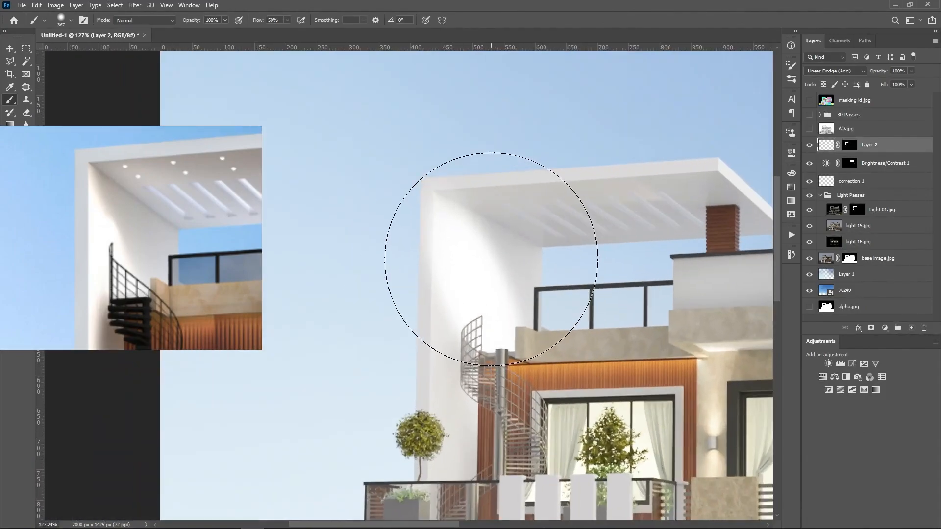
{"action": "scroll", "coordinate": [495, 183], "scroll_direction": "up", "scroll_amount": 3}
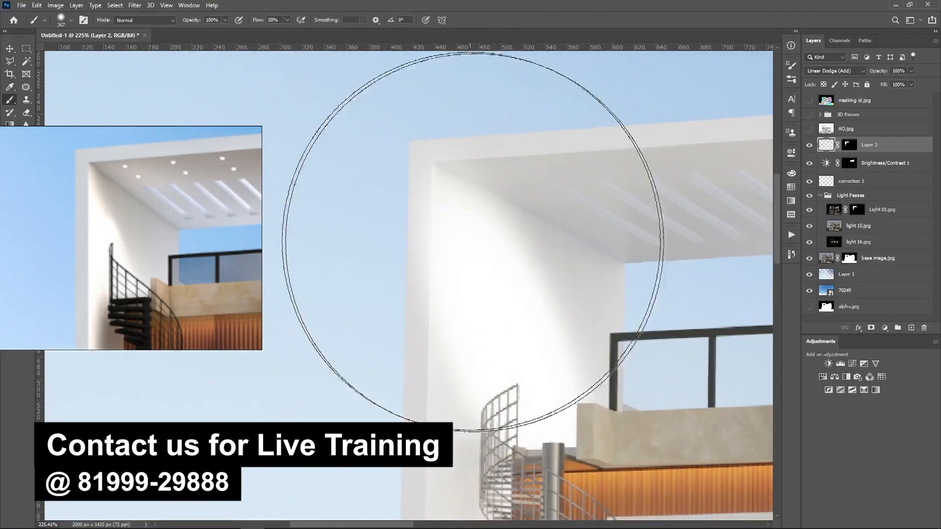
- Reduce the brush size to 128 px and clear the painted highlight from Layer 2 on the pergola wall
{"action": "left_click_drag", "start_coordinate": [510, 291], "coordinate": [274, 294]}
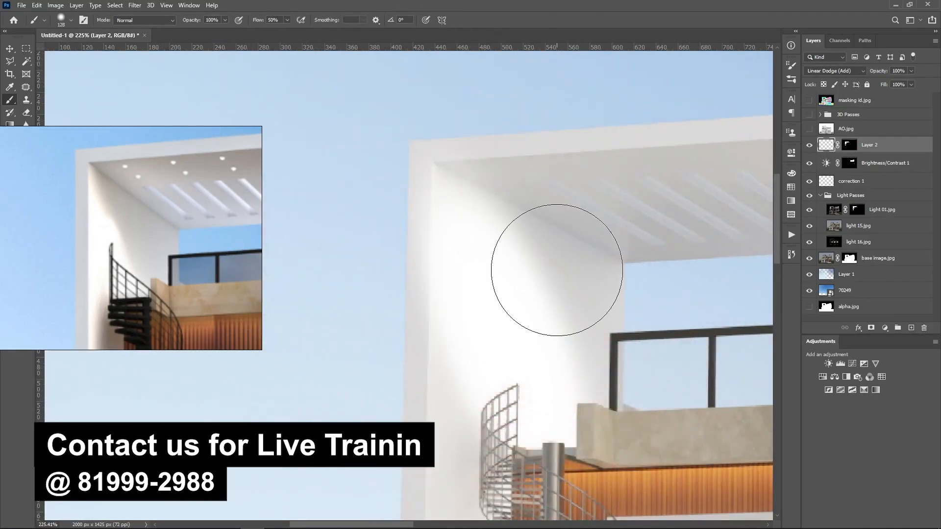
{"action": "scroll", "coordinate": [439, 245], "scroll_direction": "down", "scroll_amount": 2}
{"action": "mouse_move", "coordinate": [479, 256]}
{"action": "left_mouse_down"}
{"action": "mouse_move", "coordinate": [474, 280]}
{"action": "mouse_move", "coordinate": [496, 343]}
{"action": "left_mouse_up"}
{"action": "key", "text": "ctrl+z"}
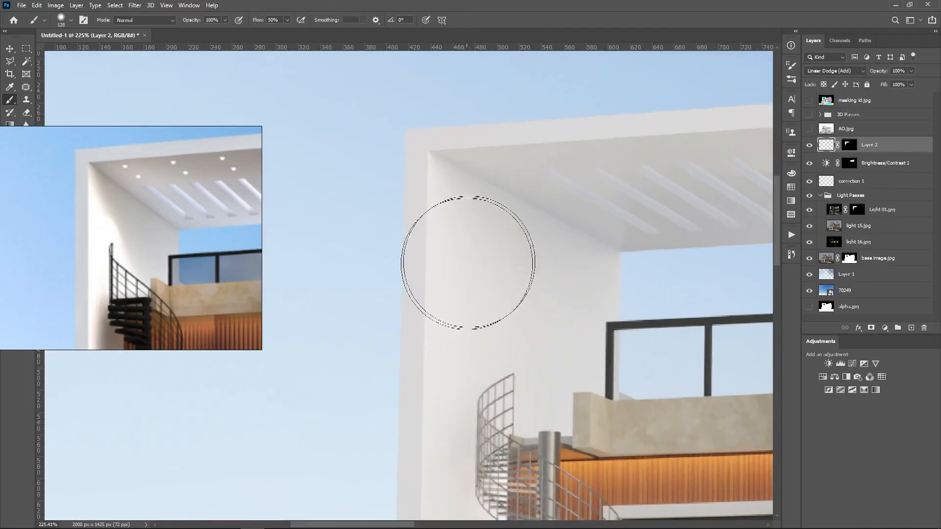
- Draw a white curved Pen shape about 97 × 310 px along the pergola wall's inner face, tapering down past the spiral stair
{"action": "key", "text": "p"}
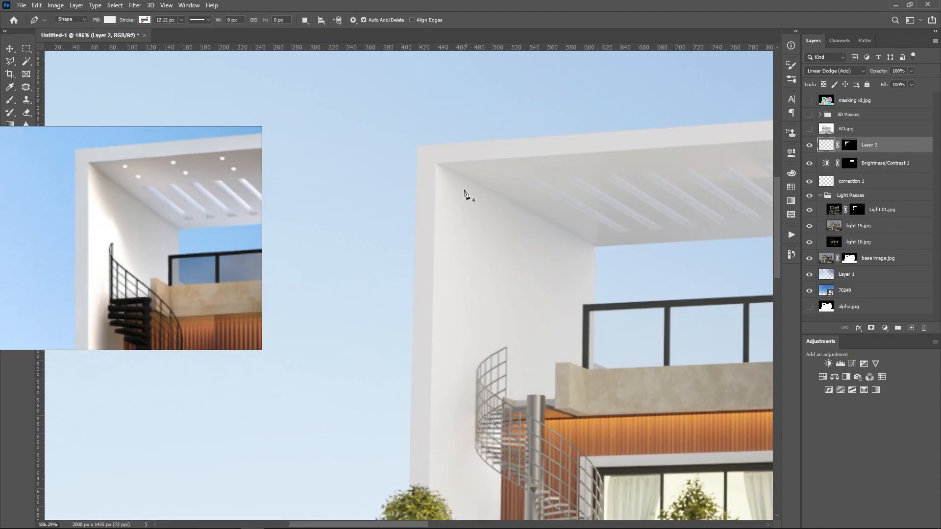
{"action": "left_click", "coordinate": [435, 164]}
{"action": "left_click_drag", "start_coordinate": [511, 278], "coordinate": [517, 319]}
{"action": "left_click_drag", "start_coordinate": [513, 367], "coordinate": [504, 380]}
{"action": "left_click_drag", "start_coordinate": [452, 402], "coordinate": [448, 392]}
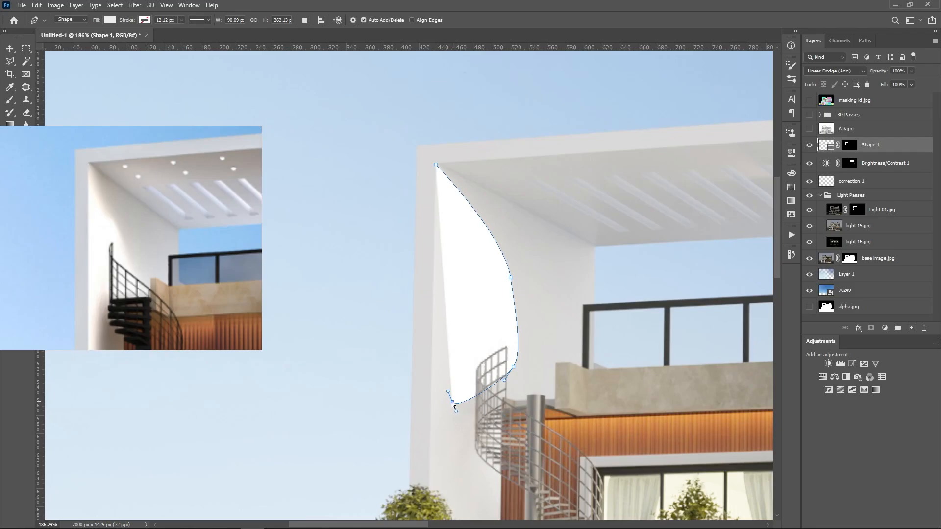
{"action": "left_click_drag", "start_coordinate": [452, 402], "coordinate": [455, 381]}
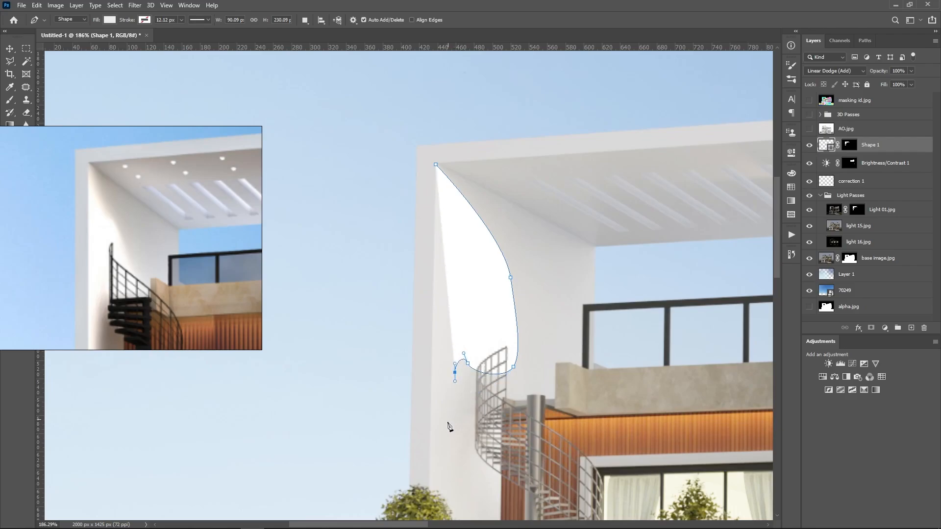
{"action": "left_click_drag", "start_coordinate": [444, 426], "coordinate": [443, 439]}
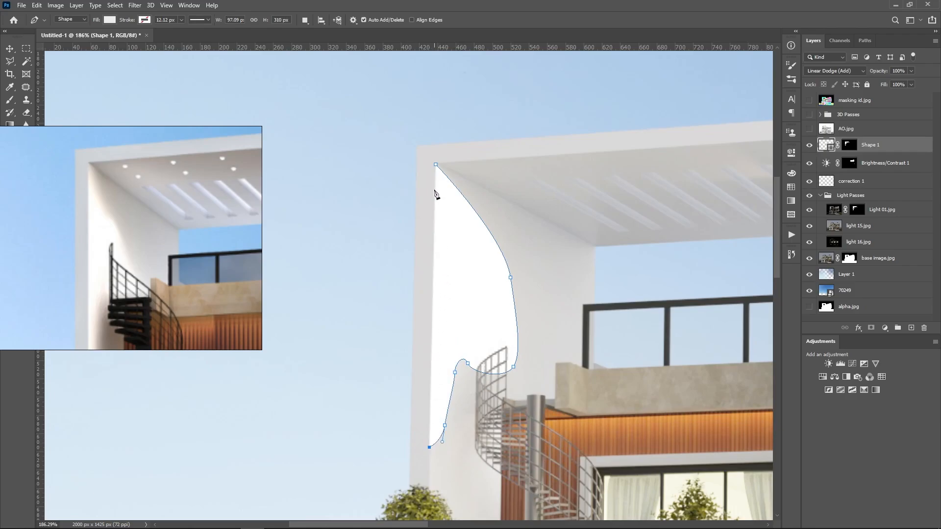
{"action": "scroll", "coordinate": [471, 353], "scroll_direction": "down", "scroll_amount": 5}
{"action": "key", "text": "Return"}
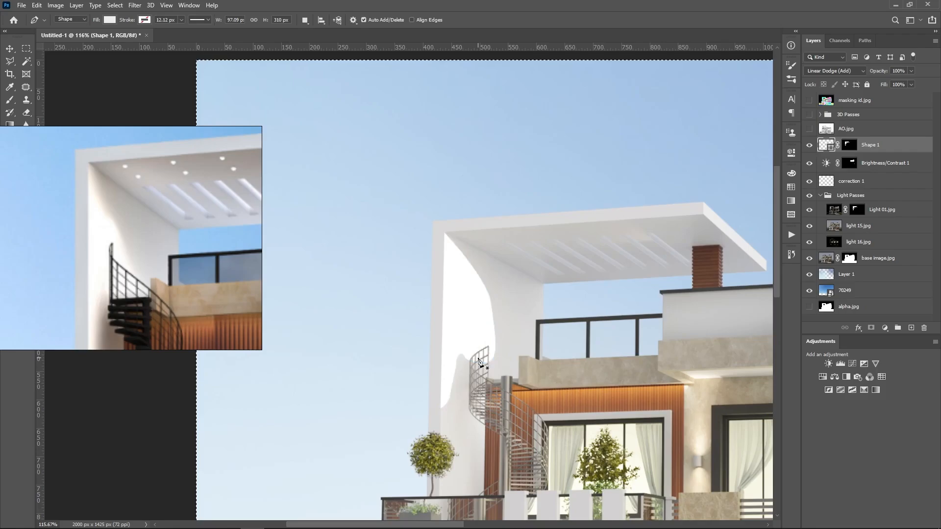
- Rasterize the Shape 1 layer
{"action": "scroll", "coordinate": [485, 353], "scroll_direction": "down", "scroll_amount": 3}
{"action": "scroll", "coordinate": [496, 339], "scroll_direction": "up", "scroll_amount": 2}
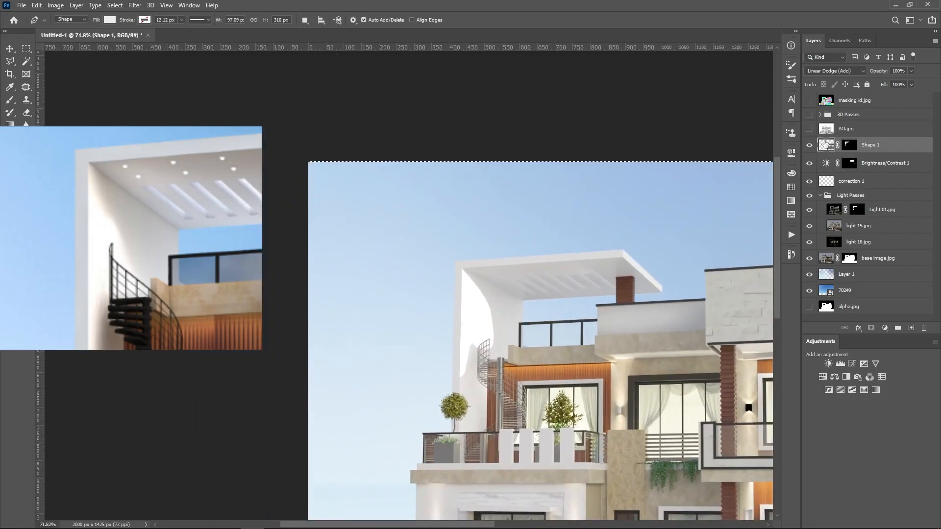
{"action": "right_click", "coordinate": [826, 144]}
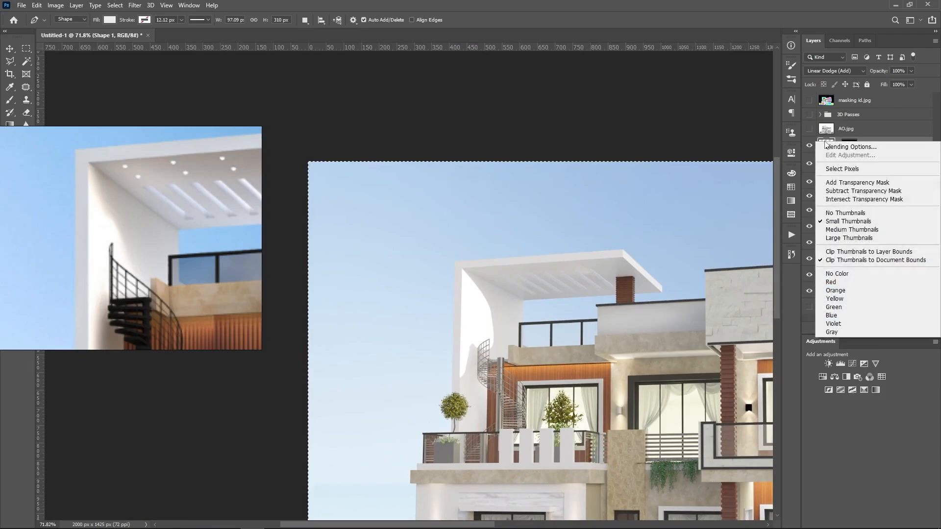
{"action": "left_click", "coordinate": [889, 147]}
{"action": "right_click", "coordinate": [889, 147]}
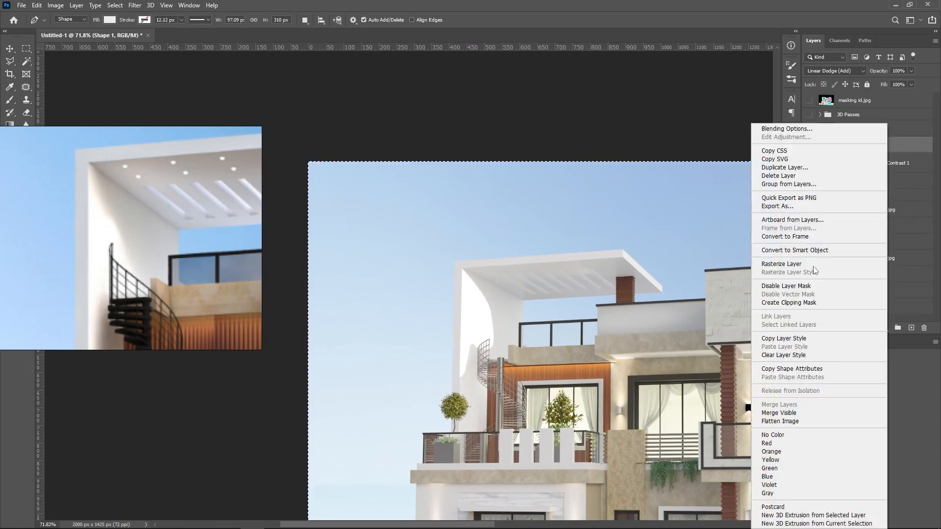
{"action": "left_click", "coordinate": [794, 263]}
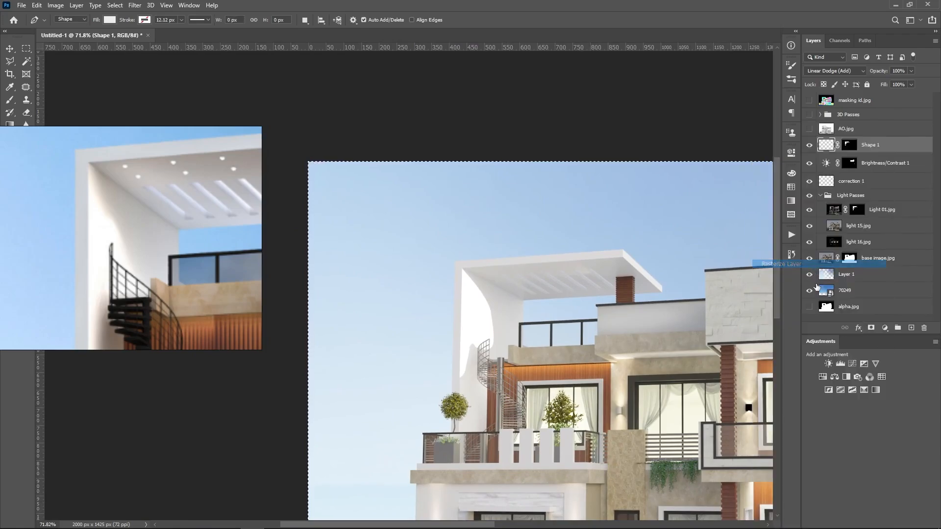
- Apply a Gaussian Blur with a radius of 13.9 pixels to the Shape 1 layer
{"action": "left_click", "coordinate": [135, 5]}
{"action": "mouse_move", "coordinate": [171, 117]}
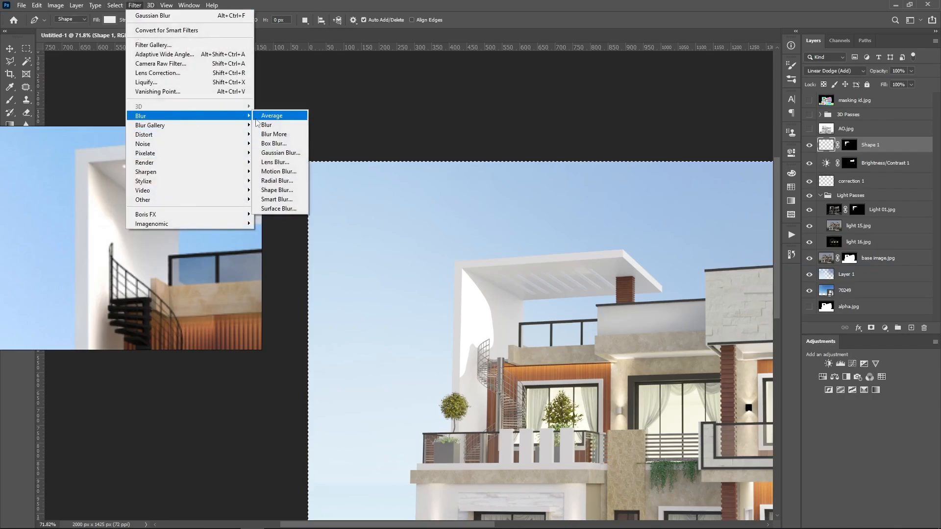
{"action": "left_click", "coordinate": [277, 154]}
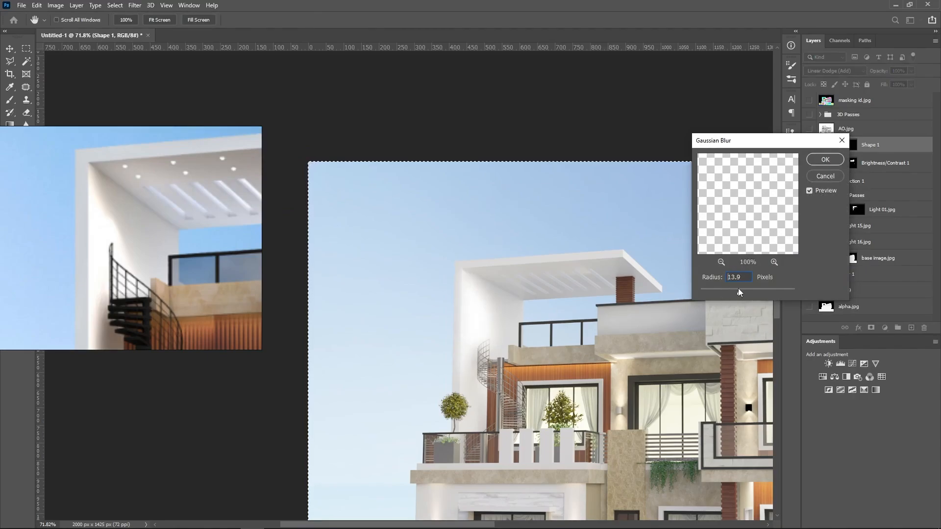
{"action": "left_click", "coordinate": [825, 159]}
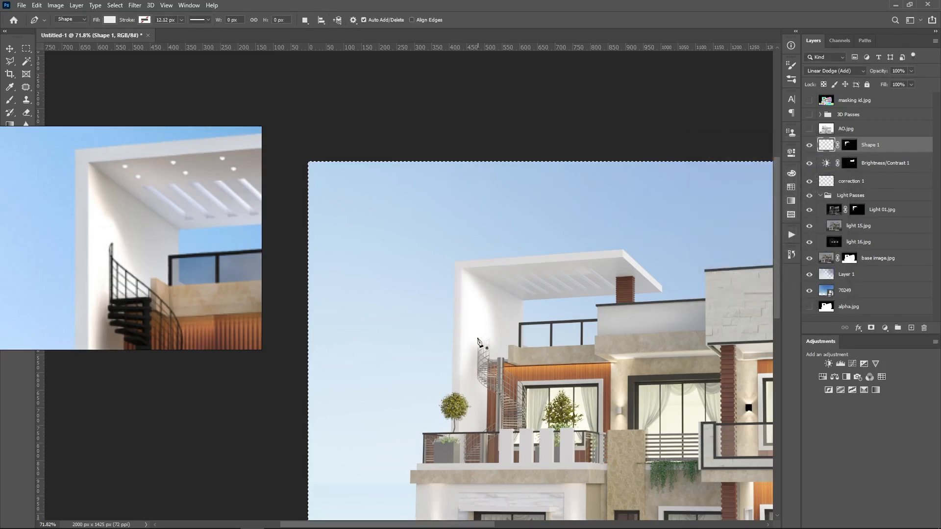
- Enable an Outer Glow layer style on the Shape 1 layer
{"action": "scroll", "coordinate": [478, 340], "scroll_direction": "up", "scroll_amount": 5}
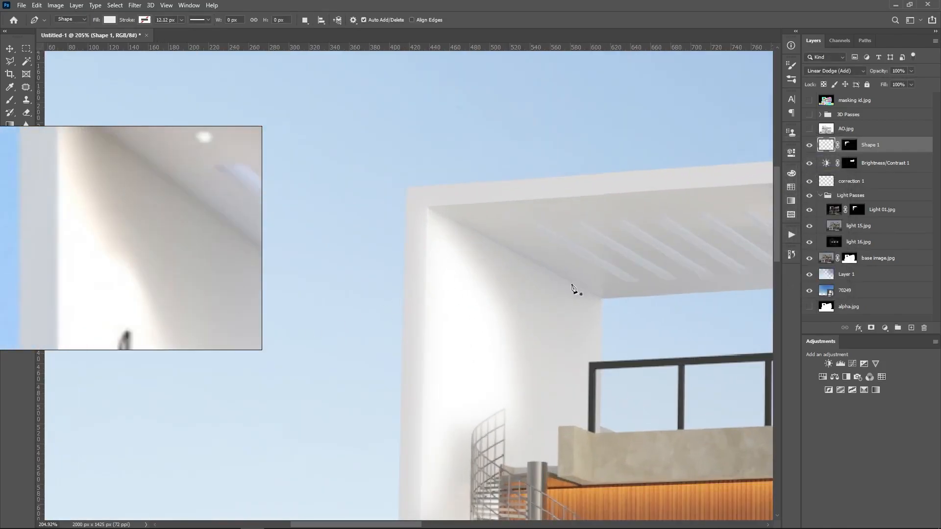
{"action": "double_click", "coordinate": [911, 148]}
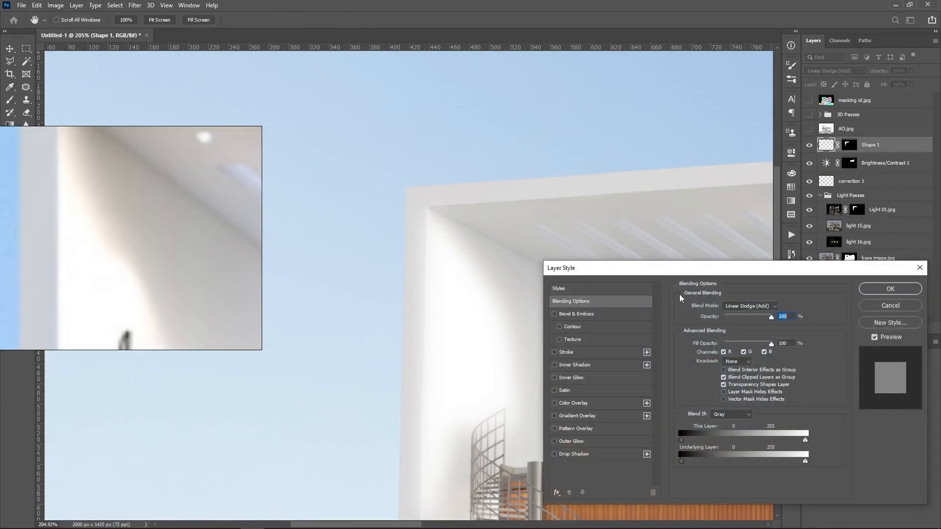
{"action": "left_click_drag", "start_coordinate": [702, 266], "coordinate": [711, 154]}
{"action": "left_click", "coordinate": [450, 312]}
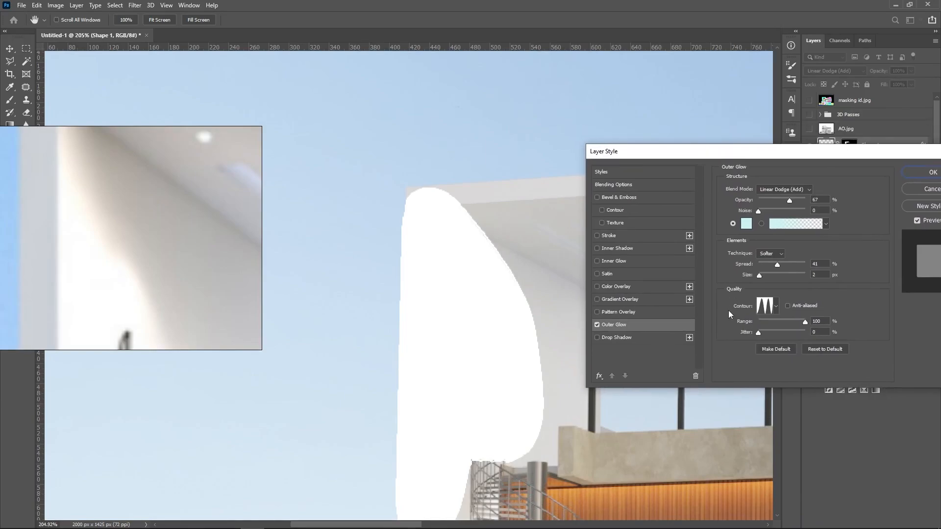
- Set the first colour stop of the outer glow's gradient to pale yellow eef3b5
{"action": "left_click", "coordinate": [776, 227]}
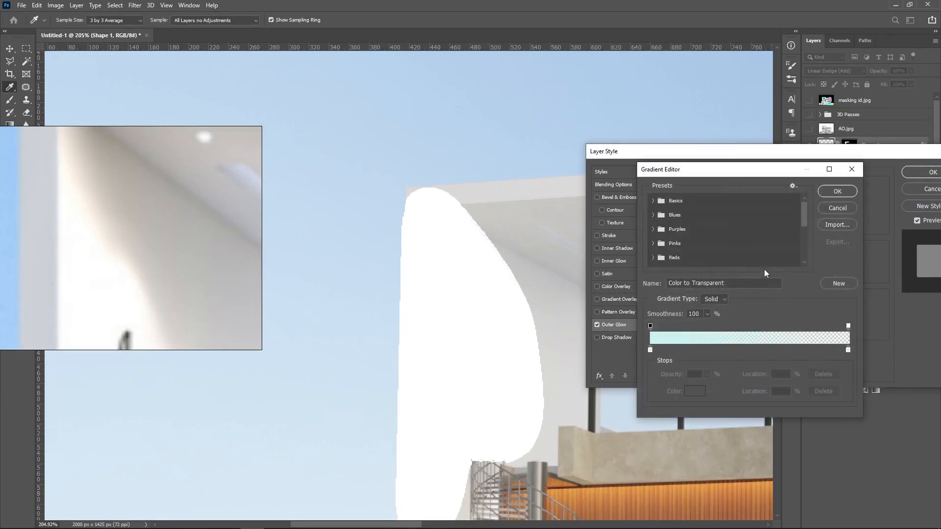
{"action": "left_click", "coordinate": [840, 209]}
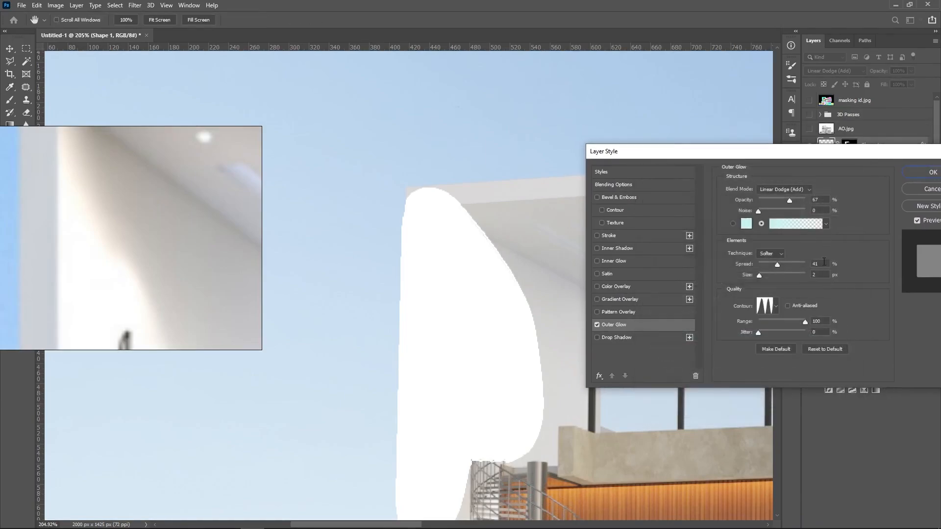
{"action": "left_click", "coordinate": [788, 226]}
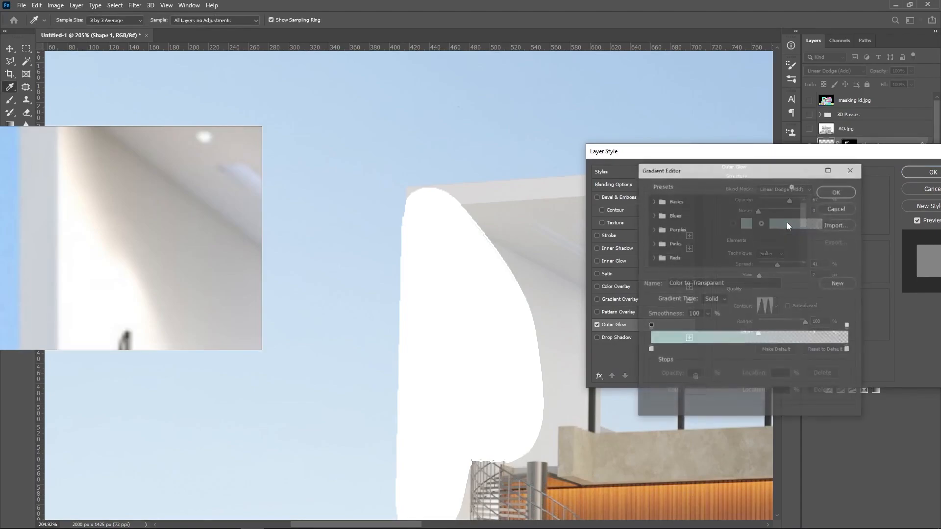
{"action": "left_click", "coordinate": [650, 351]}
{"action": "left_click", "coordinate": [691, 392]}
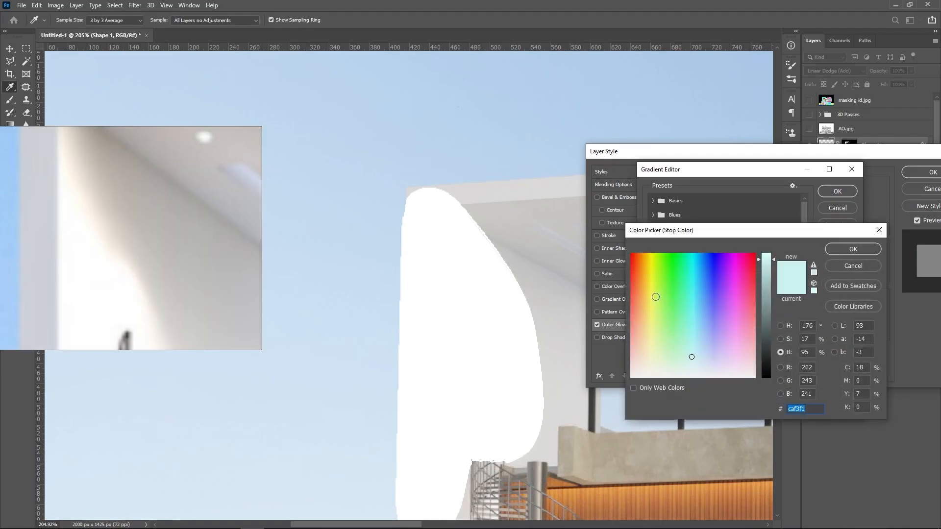
{"action": "type", "text": "eef3b5"}
{"action": "left_click", "coordinate": [847, 250]}
{"action": "left_click", "coordinate": [833, 189]}
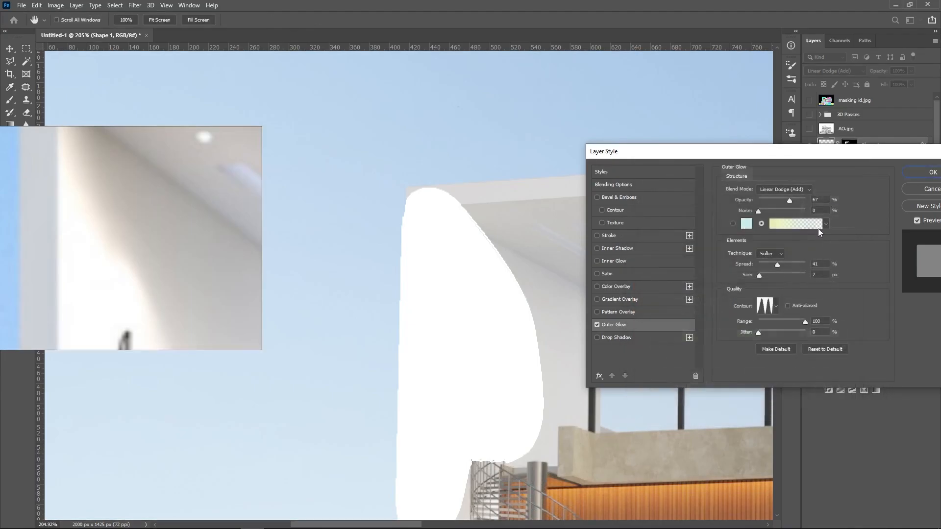
- Set the outer glow's spread to 3% and range to 85%, and choose the straight diagonal contour
{"action": "left_click_drag", "start_coordinate": [777, 267], "coordinate": [770, 266]}
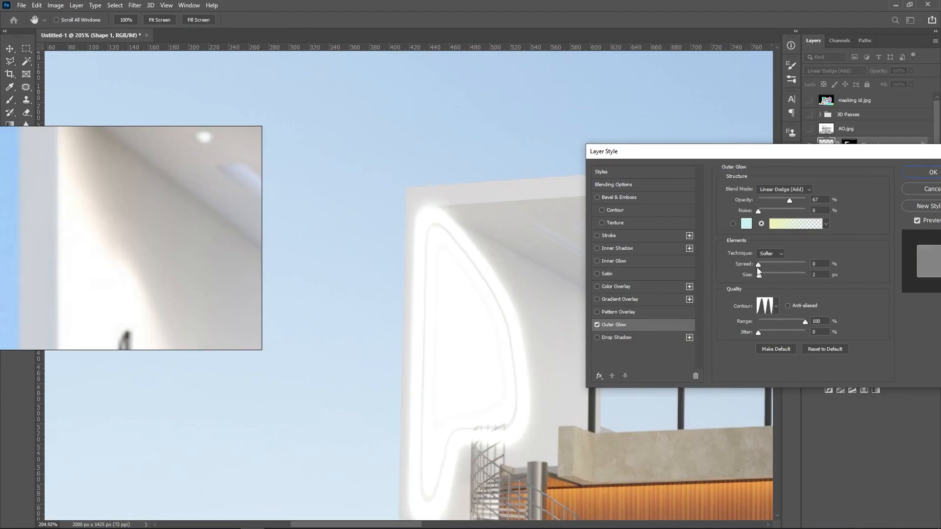
{"action": "left_click", "coordinate": [760, 267]}
{"action": "mouse_move", "coordinate": [805, 321]}
{"action": "left_mouse_down"}
{"action": "mouse_move", "coordinate": [745, 322]}
{"action": "mouse_move", "coordinate": [809, 316]}
{"action": "mouse_move", "coordinate": [799, 319]}
{"action": "left_mouse_up"}
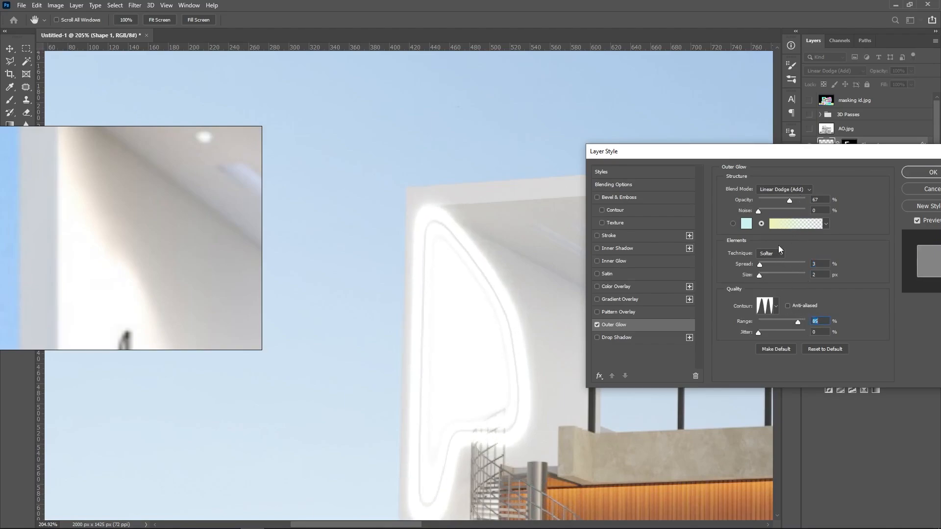
{"action": "left_click", "coordinate": [776, 307]}
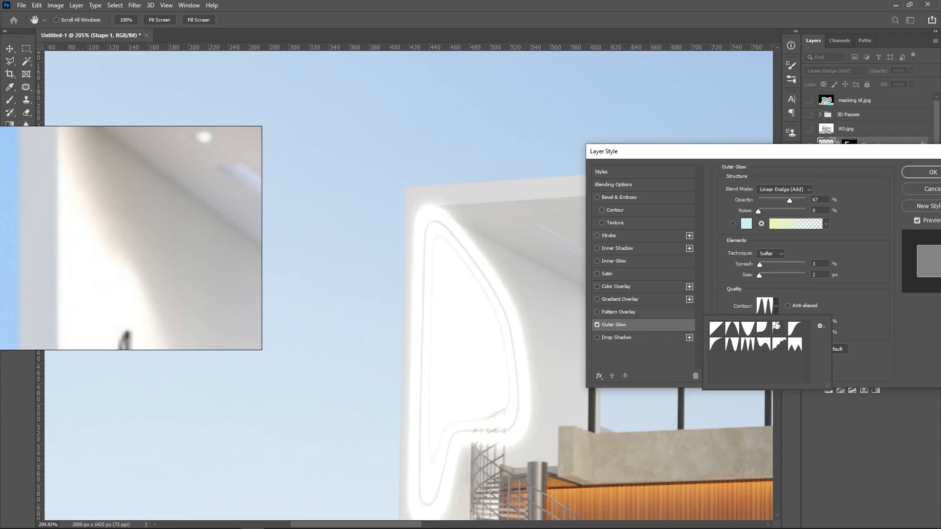
{"action": "left_click", "coordinate": [717, 329]}
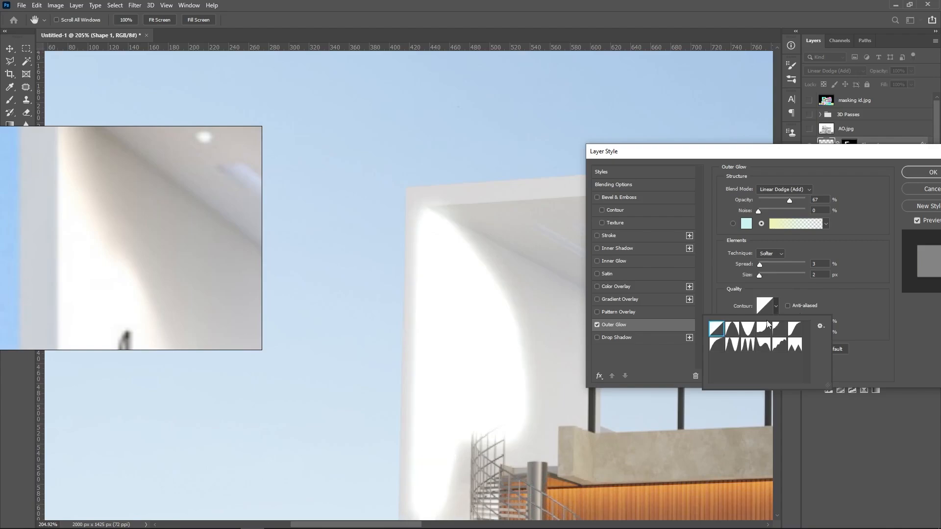
- Set the end colour stop of the outer glow's gradient to orange f3aa43 and apply the layer style to Shape 1
{"action": "left_click", "coordinate": [790, 224]}
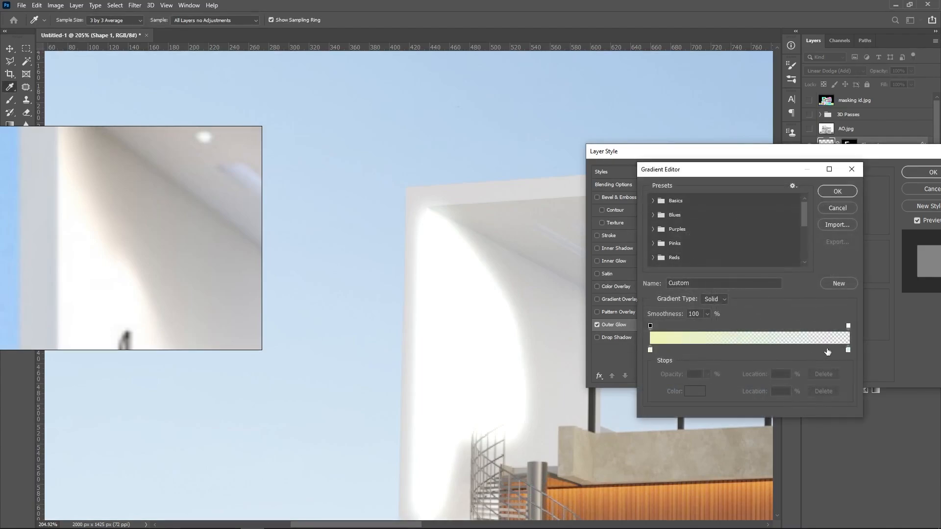
{"action": "left_click", "coordinate": [848, 351]}
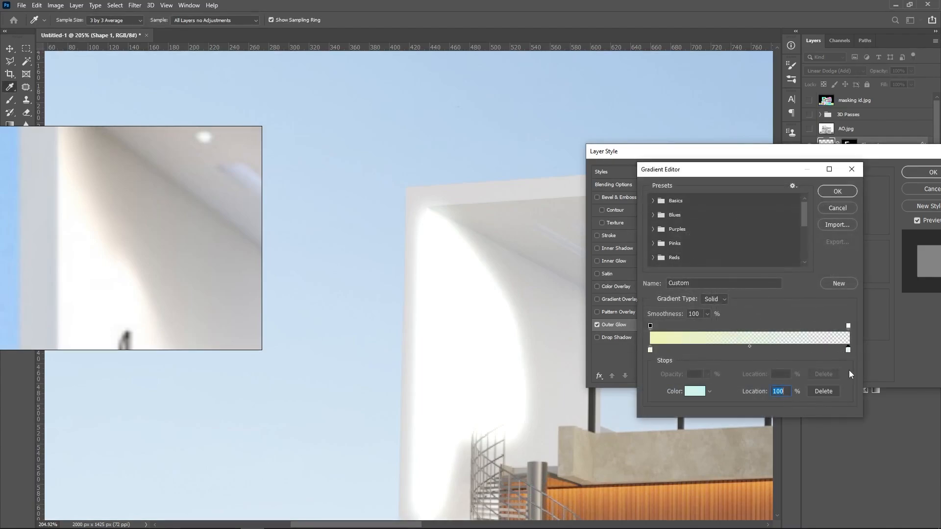
{"action": "left_click", "coordinate": [694, 394]}
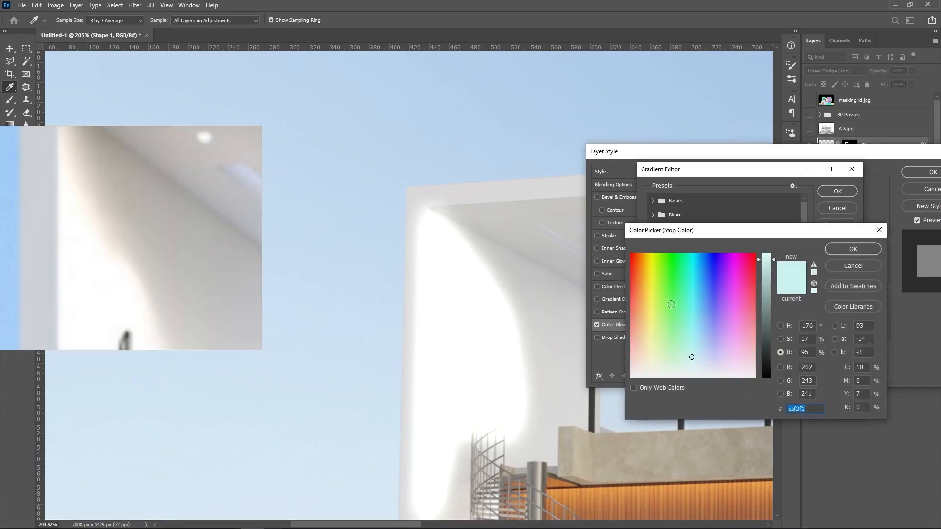
{"action": "left_click", "coordinate": [643, 288]}
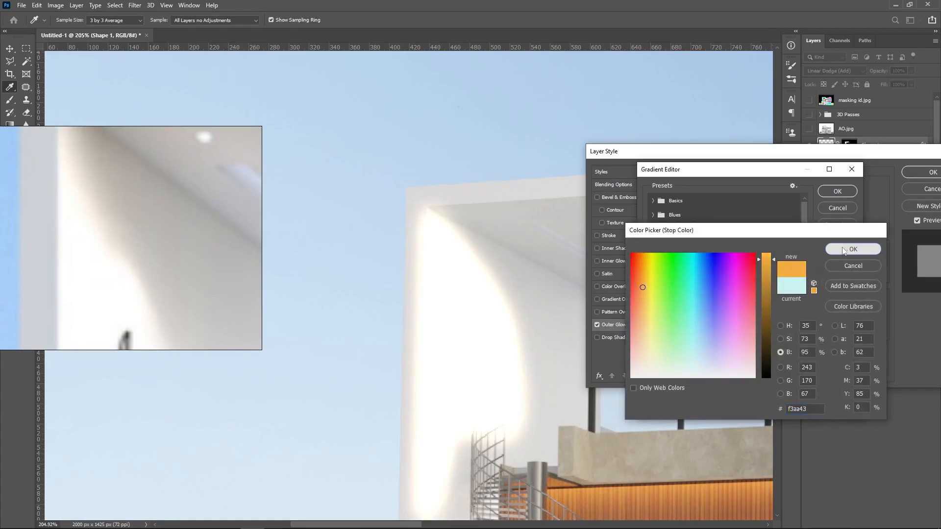
{"action": "left_click", "coordinate": [828, 250]}
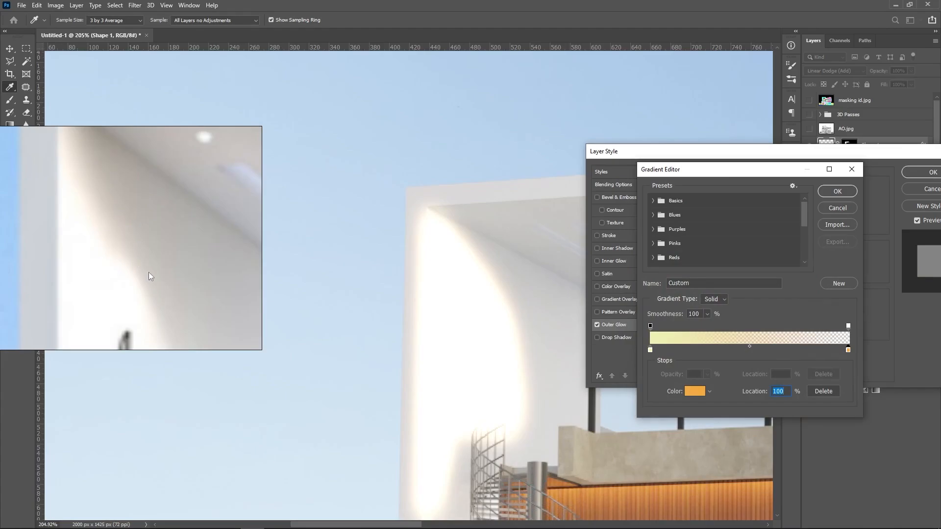
{"action": "left_click", "coordinate": [836, 192]}
{"action": "left_click", "coordinate": [909, 175]}
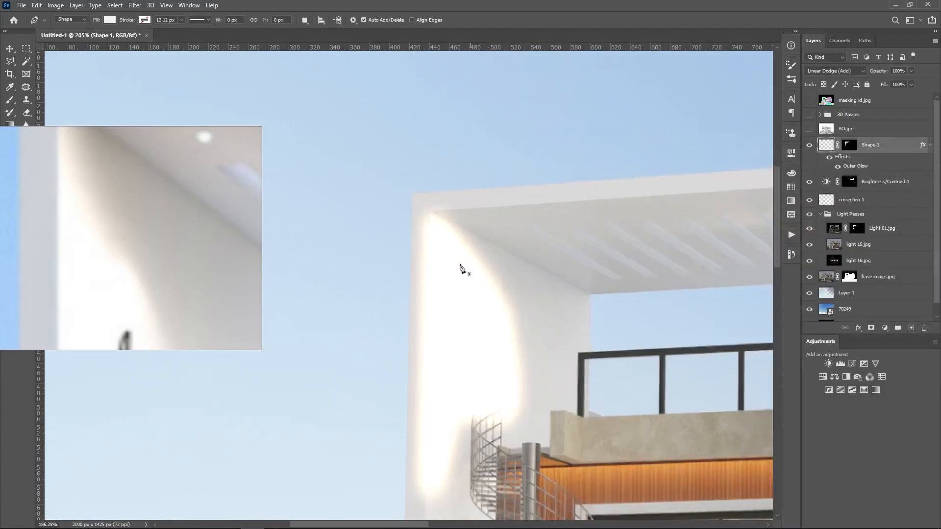
- Group the Shape 1 layer and add a white layer mask to the group
{"action": "scroll", "coordinate": [458, 266], "scroll_direction": "down", "scroll_amount": 5}
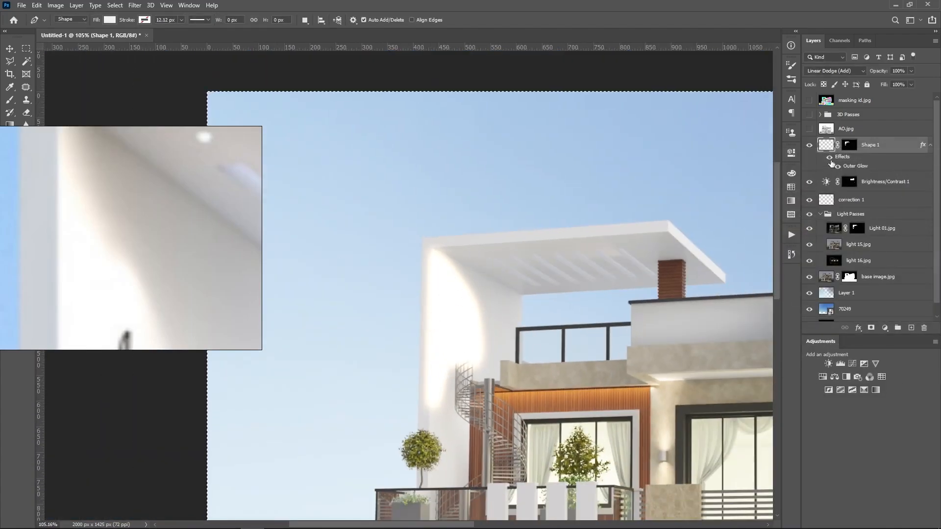
{"action": "key", "text": "ctrl+g"}
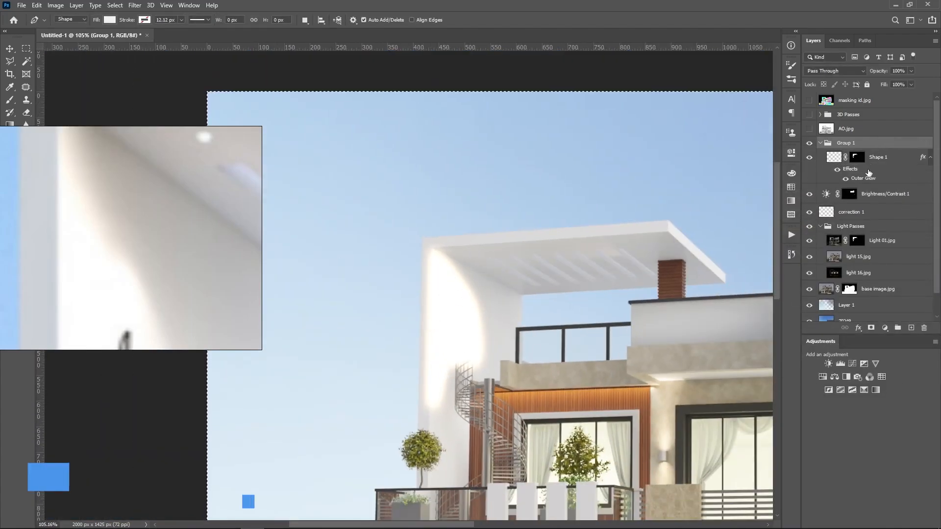
{"action": "left_click", "coordinate": [871, 328]}
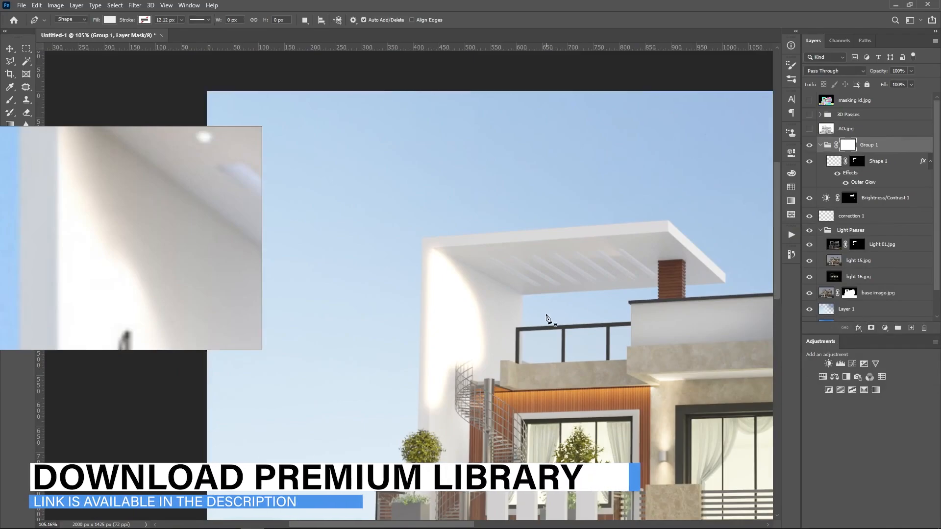
- Fade the glow on the pergola wall by brushing on the group's mask, and set the brush flow to 10%
{"action": "key", "text": "b"}
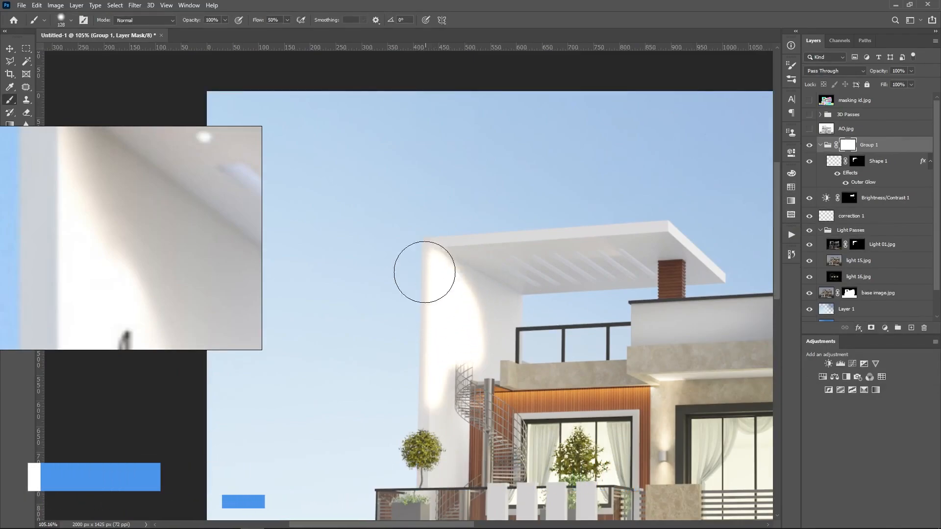
{"action": "mouse_move", "coordinate": [415, 394]}
{"action": "left_mouse_down"}
{"action": "mouse_move", "coordinate": [412, 416]}
{"action": "mouse_move", "coordinate": [437, 405]}
{"action": "left_mouse_up"}
{"action": "mouse_move", "coordinate": [466, 261]}
{"action": "left_mouse_down"}
{"action": "mouse_move", "coordinate": [485, 255]}
{"action": "mouse_move", "coordinate": [490, 330]}
{"action": "mouse_move", "coordinate": [471, 357]}
{"action": "mouse_move", "coordinate": [464, 403]}
{"action": "mouse_move", "coordinate": [433, 402]}
{"action": "mouse_move", "coordinate": [471, 330]}
{"action": "mouse_move", "coordinate": [482, 327]}
{"action": "mouse_move", "coordinate": [469, 323]}
{"action": "mouse_move", "coordinate": [458, 336]}
{"action": "mouse_move", "coordinate": [478, 318]}
{"action": "left_mouse_up"}
{"action": "key", "text": "shift+1"}
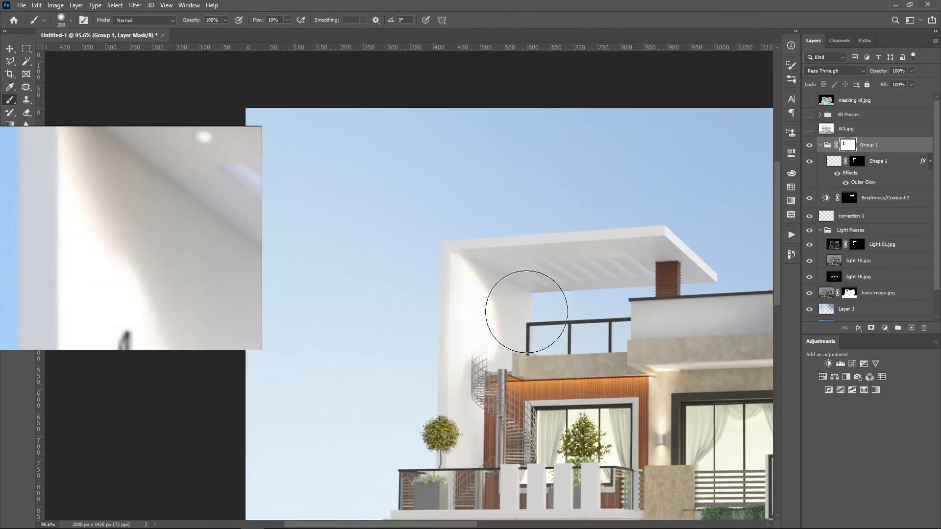
- Delete Group 1 together with the glowing Shape 1 layer
{"action": "scroll", "coordinate": [525, 308], "scroll_direction": "down", "scroll_amount": 3}
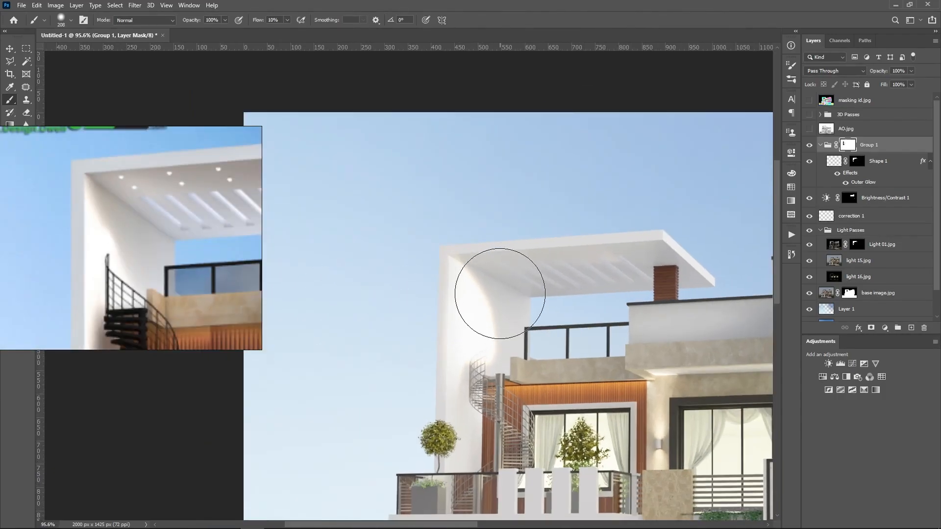
{"action": "scroll", "coordinate": [500, 293], "scroll_direction": "up", "scroll_amount": 1}
{"action": "left_click_drag", "start_coordinate": [901, 146], "coordinate": [924, 333]}
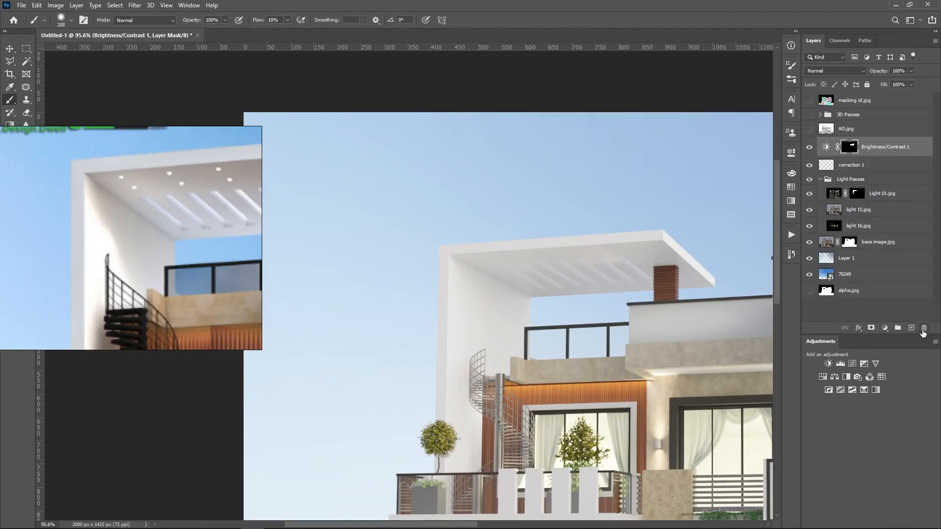
- Select the 3D Passes group and expand it to list its render pass layers
{"action": "scroll", "coordinate": [353, 305], "scroll_direction": "down", "scroll_amount": 2}
{"action": "scroll", "coordinate": [422, 313], "scroll_direction": "down", "scroll_amount": 1}
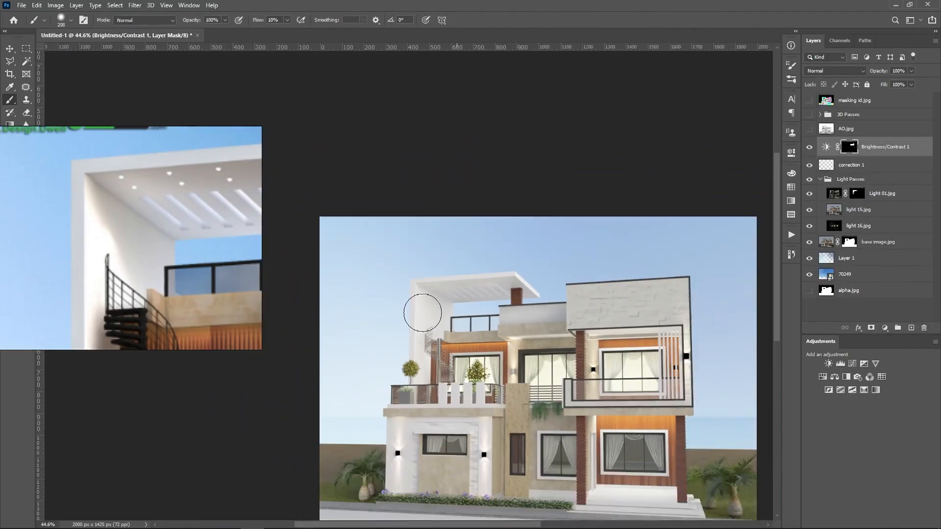
{"action": "scroll", "coordinate": [423, 312], "scroll_direction": "down", "scroll_amount": 1}
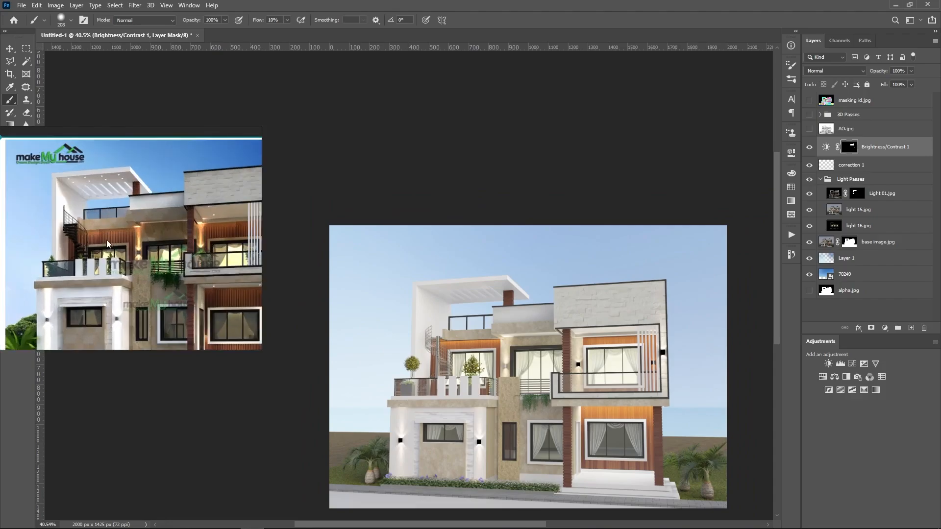
{"action": "scroll", "coordinate": [432, 365], "scroll_direction": "up", "scroll_amount": 10}
{"action": "scroll", "coordinate": [431, 365], "scroll_direction": "up", "scroll_amount": 3}
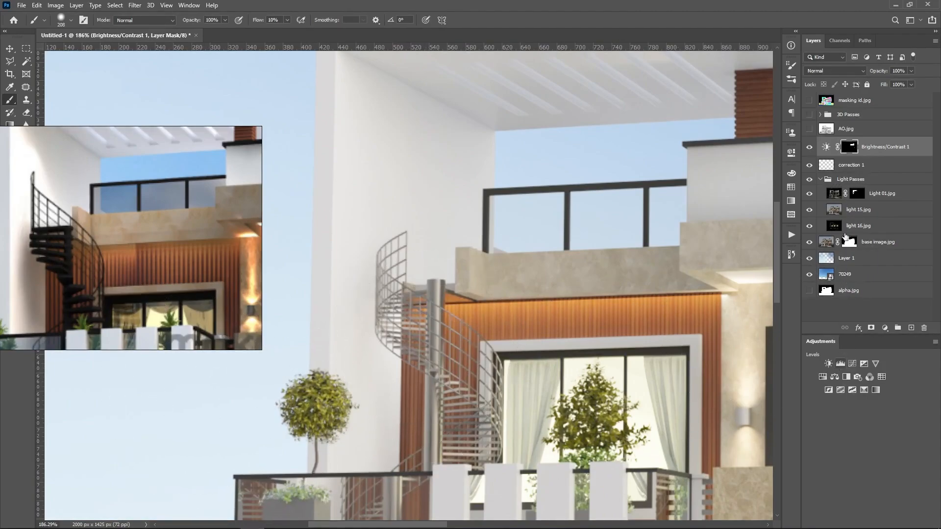
{"action": "left_click", "coordinate": [817, 116]}
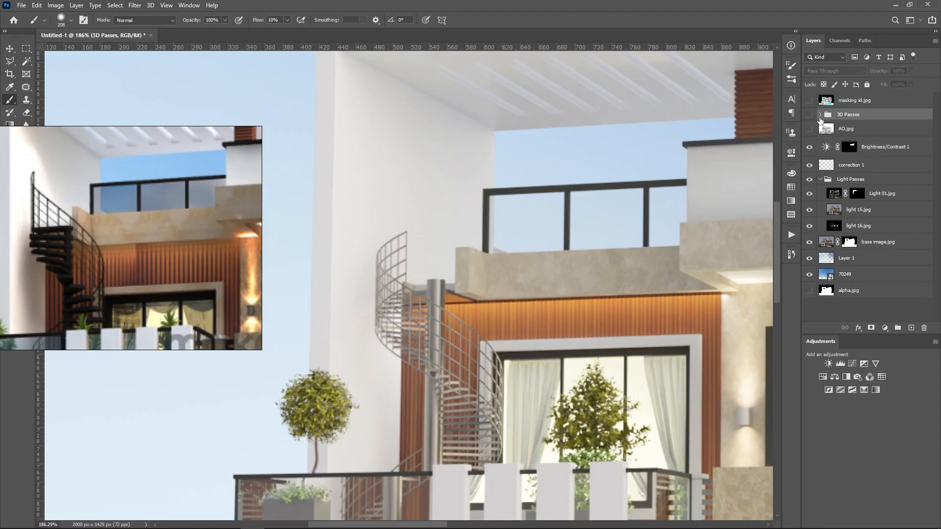
{"action": "left_click", "coordinate": [820, 114]}
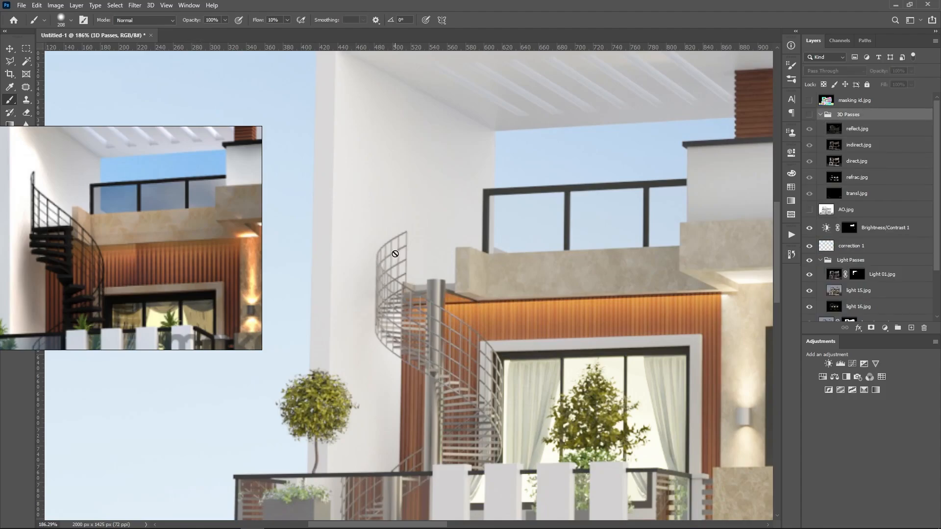
- Show the masking id.jpg layer temporarily and examine how its colours separate the spiral staircase's railing, steps and column
{"action": "left_click", "coordinate": [809, 101]}
{"action": "scroll", "coordinate": [450, 324], "scroll_direction": "up", "scroll_amount": 3}
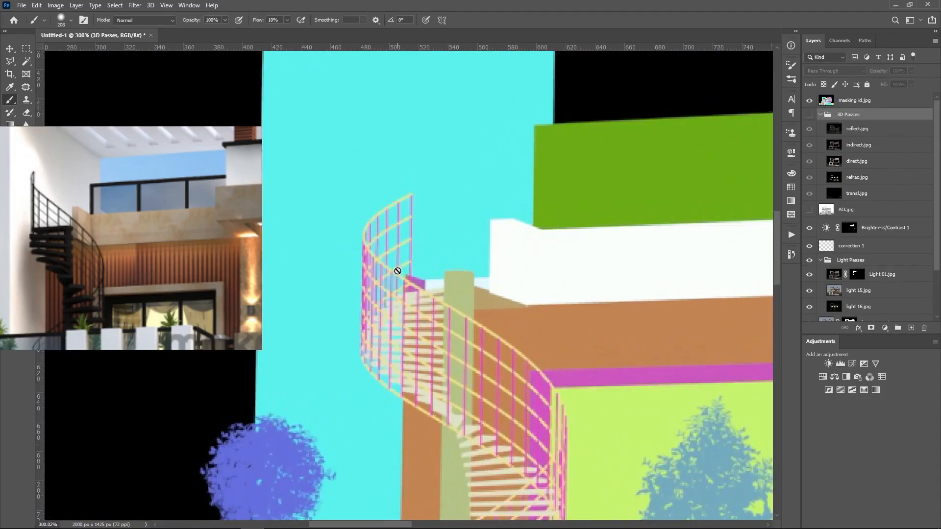
{"action": "scroll", "coordinate": [482, 389], "scroll_direction": "down", "scroll_amount": 4}
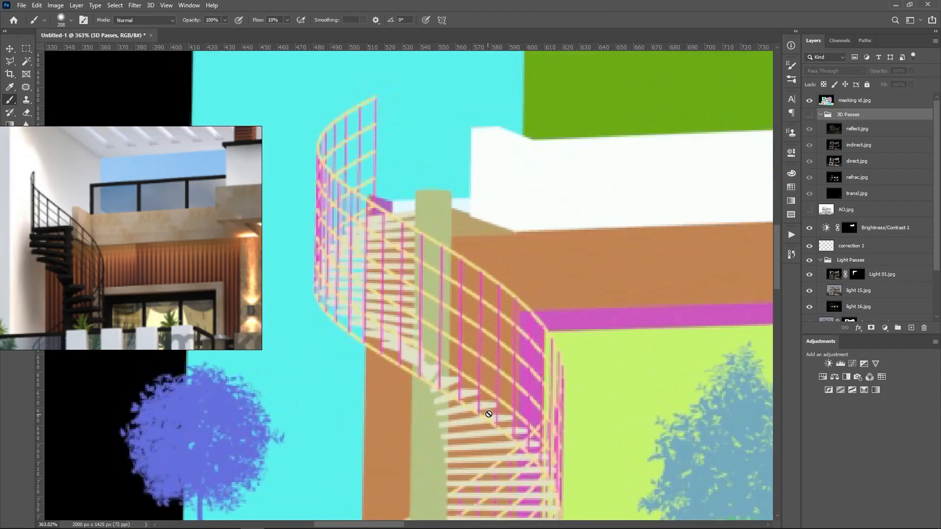
{"action": "scroll", "coordinate": [494, 429], "scroll_direction": "up", "scroll_amount": 3}
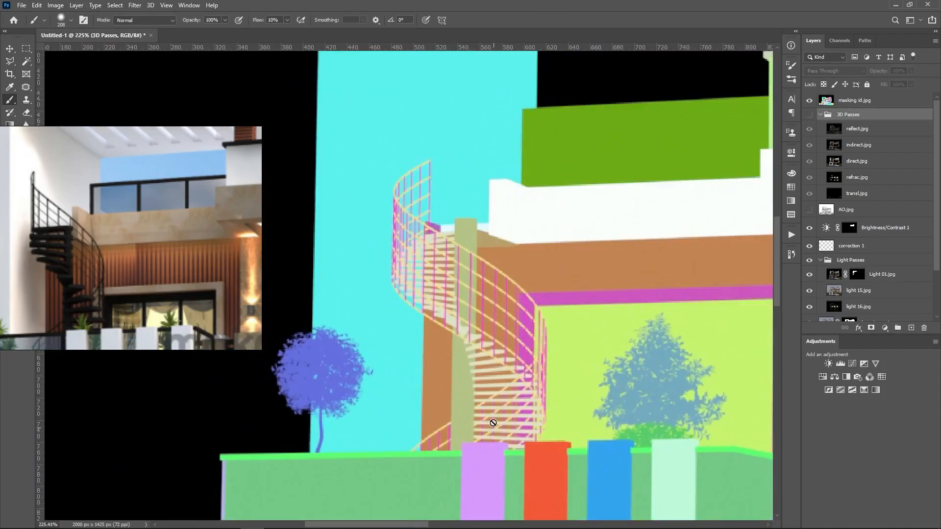
{"action": "scroll", "coordinate": [493, 423], "scroll_direction": "up", "scroll_amount": 2}
{"action": "scroll", "coordinate": [483, 284], "scroll_direction": "down", "scroll_amount": 3}
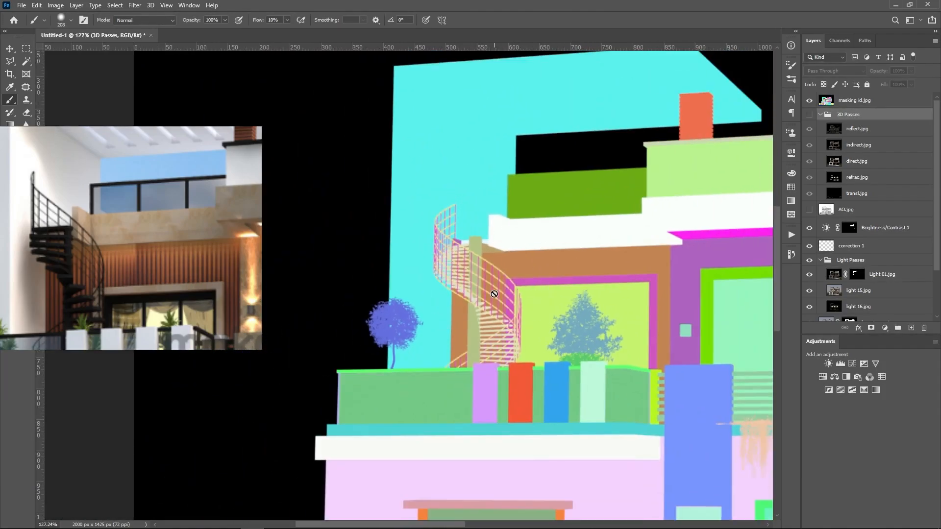
{"action": "scroll", "coordinate": [494, 284], "scroll_direction": "up", "scroll_amount": 2}
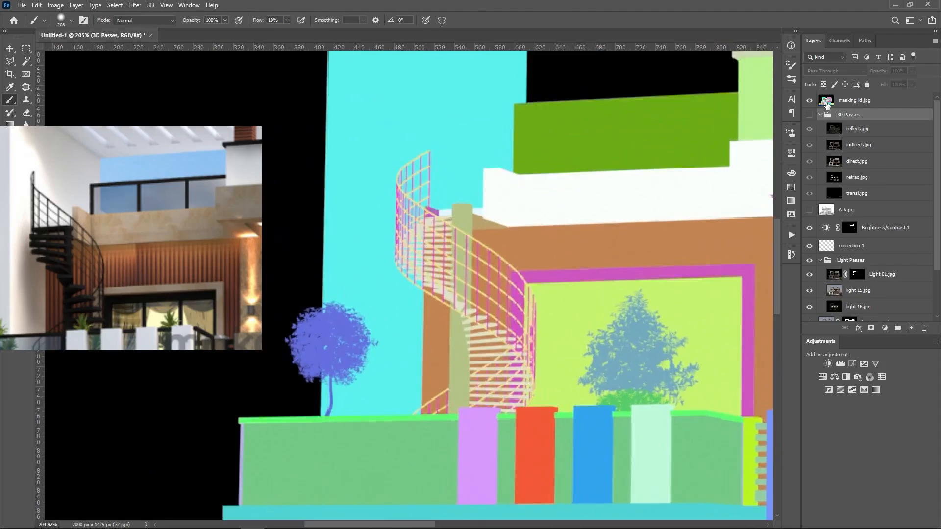
{"action": "left_click", "coordinate": [826, 102]}
{"action": "scroll", "coordinate": [479, 248], "scroll_direction": "up", "scroll_amount": 3}
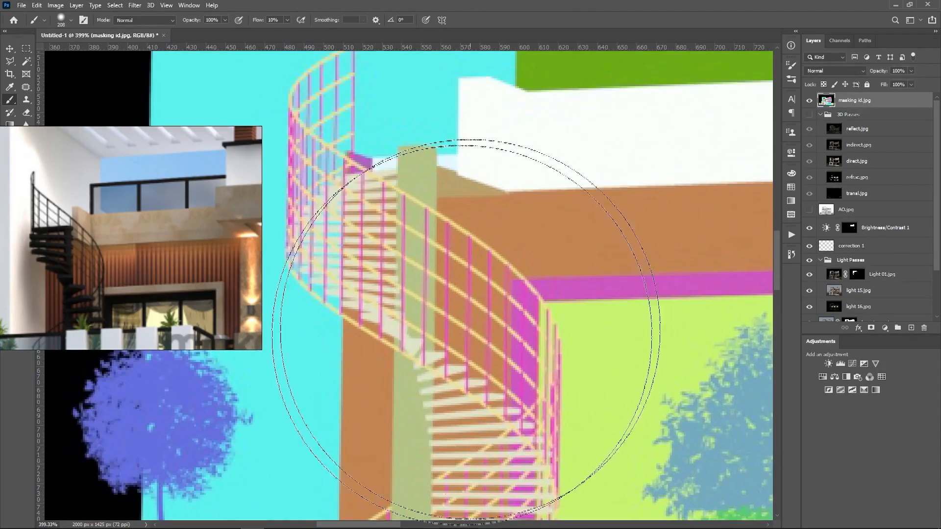
{"action": "scroll", "coordinate": [387, 275], "scroll_direction": "up", "scroll_amount": 2}
{"action": "scroll", "coordinate": [368, 270], "scroll_direction": "down", "scroll_amount": 7}
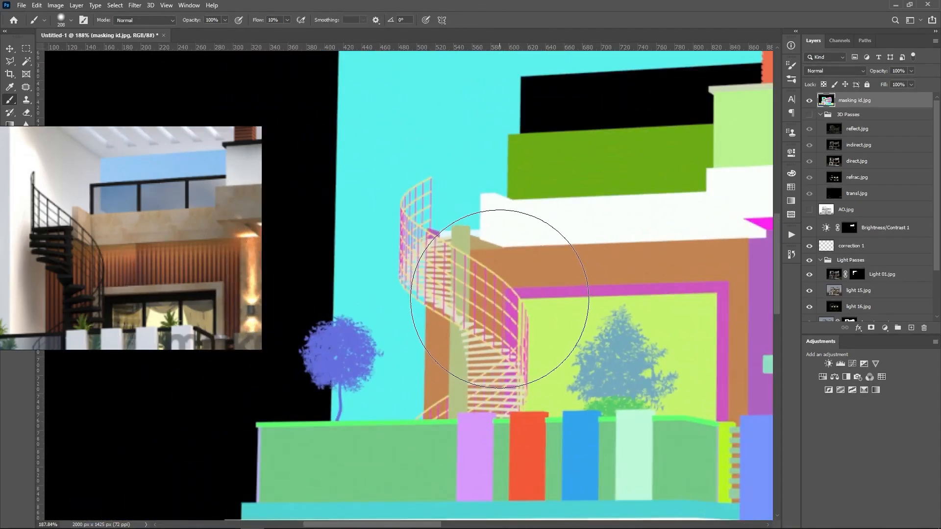
{"action": "scroll", "coordinate": [500, 298], "scroll_direction": "up", "scroll_amount": 5}
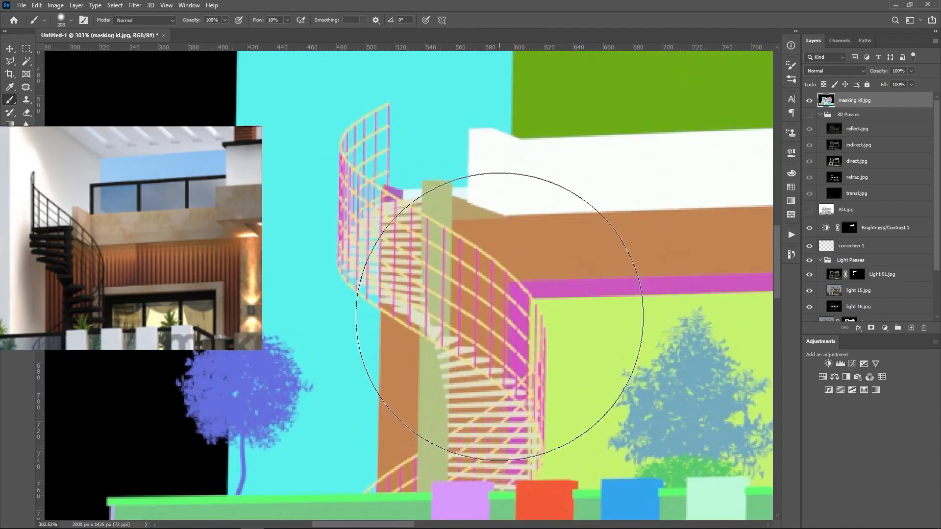
{"action": "scroll", "coordinate": [491, 353], "scroll_direction": "up", "scroll_amount": 2}
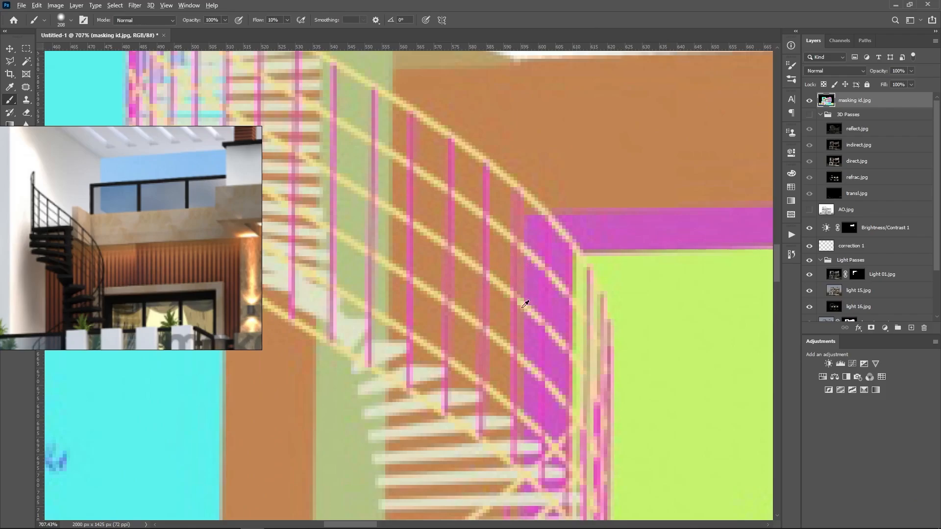
{"action": "scroll", "coordinate": [452, 273], "scroll_direction": "down", "scroll_amount": 4}
{"action": "scroll", "coordinate": [451, 336], "scroll_direction": "up", "scroll_amount": 3}
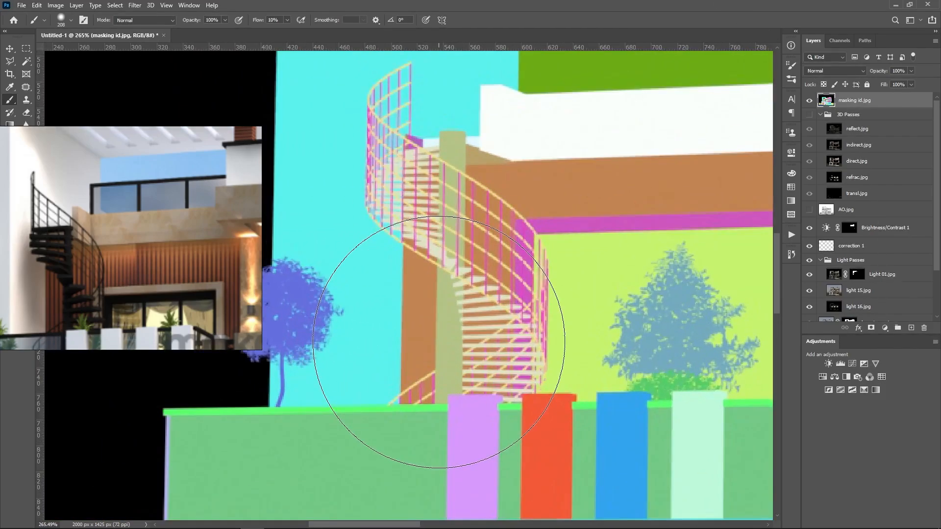
{"action": "scroll", "coordinate": [459, 338], "scroll_direction": "down", "scroll_amount": 5}
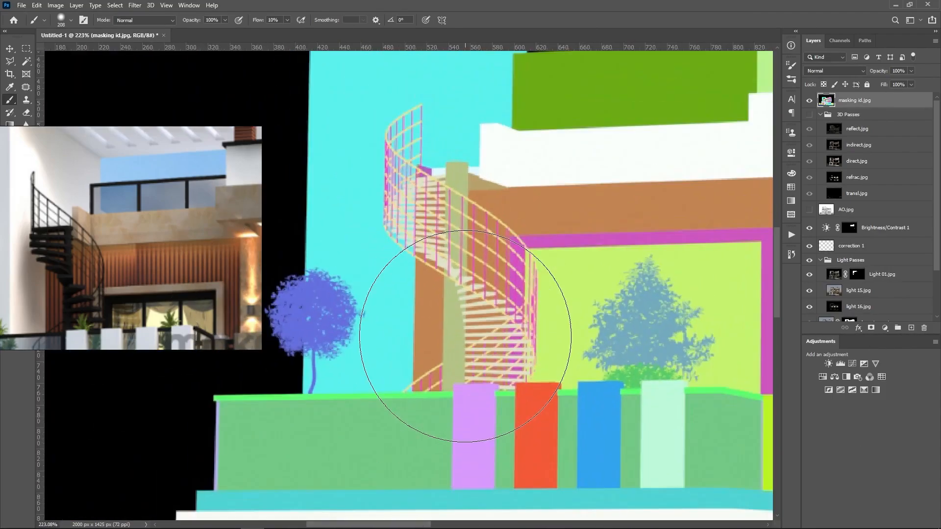
{"action": "scroll", "coordinate": [466, 282], "scroll_direction": "up", "scroll_amount": 3}
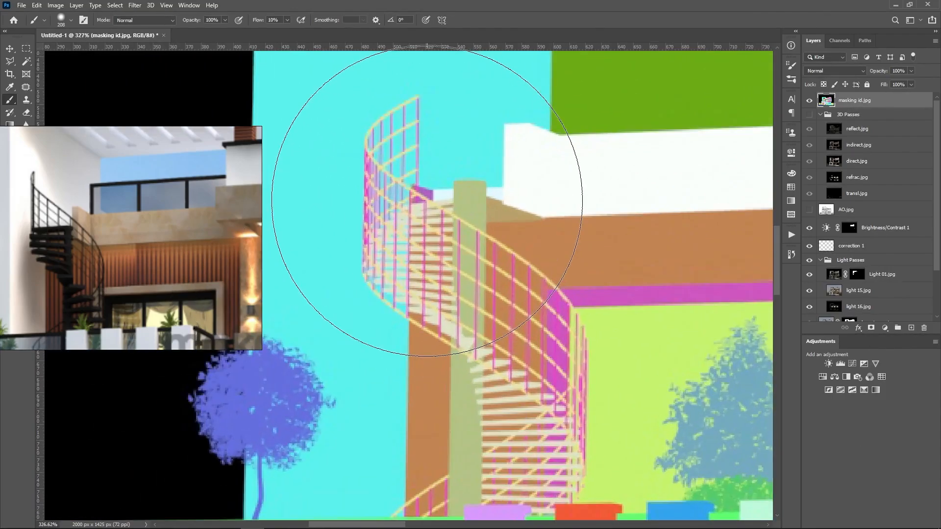
{"action": "scroll", "coordinate": [427, 200], "scroll_direction": "down", "scroll_amount": 6}
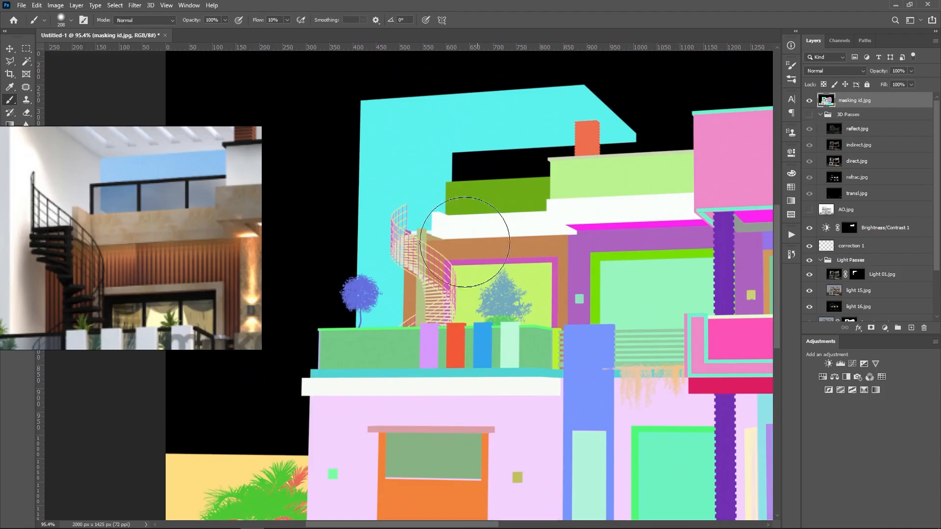
{"action": "left_click", "coordinate": [810, 101]}
- Select reflect.jpg, make the 3D Passes group visible, and hide its reflect, indirect, direct, refrac and transl layers
{"action": "scroll", "coordinate": [427, 252], "scroll_direction": "up", "scroll_amount": 4}
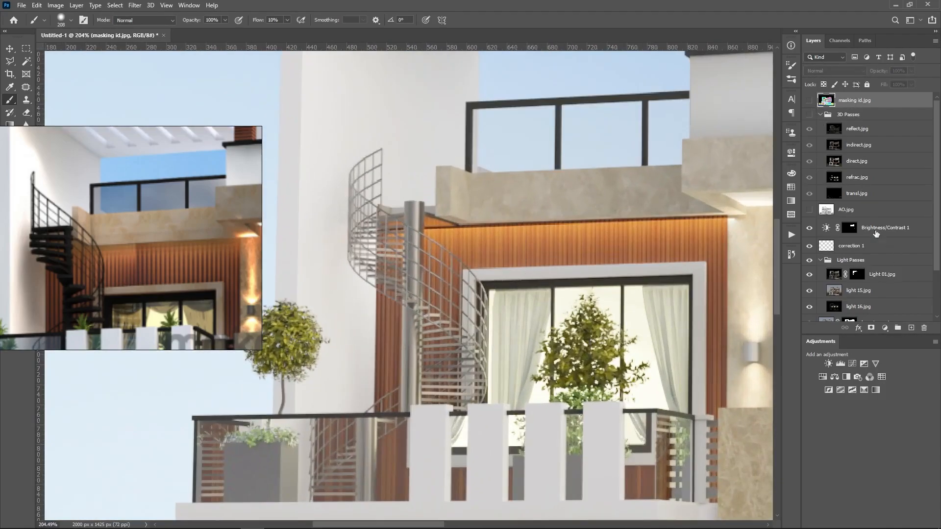
{"action": "left_click", "coordinate": [858, 132]}
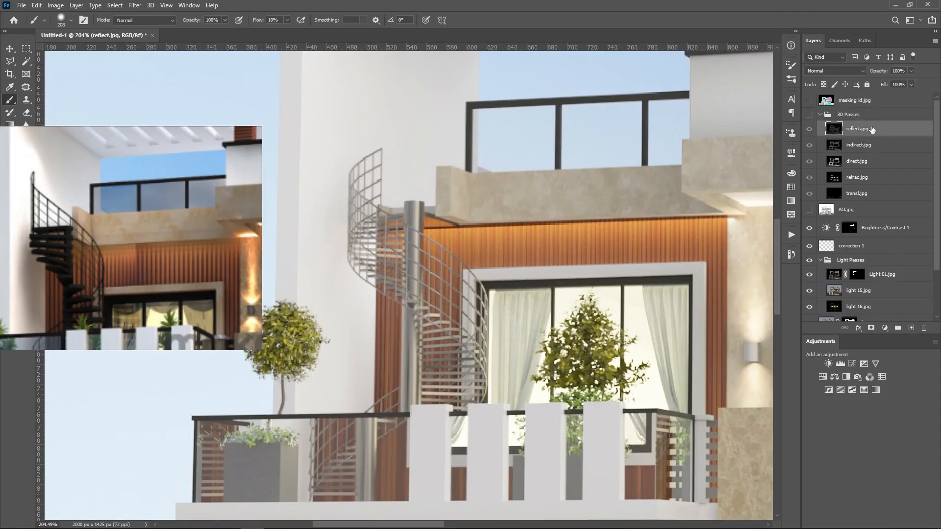
{"action": "left_click", "coordinate": [810, 114]}
{"action": "left_click_drag", "start_coordinate": [810, 144], "coordinate": [809, 161]}
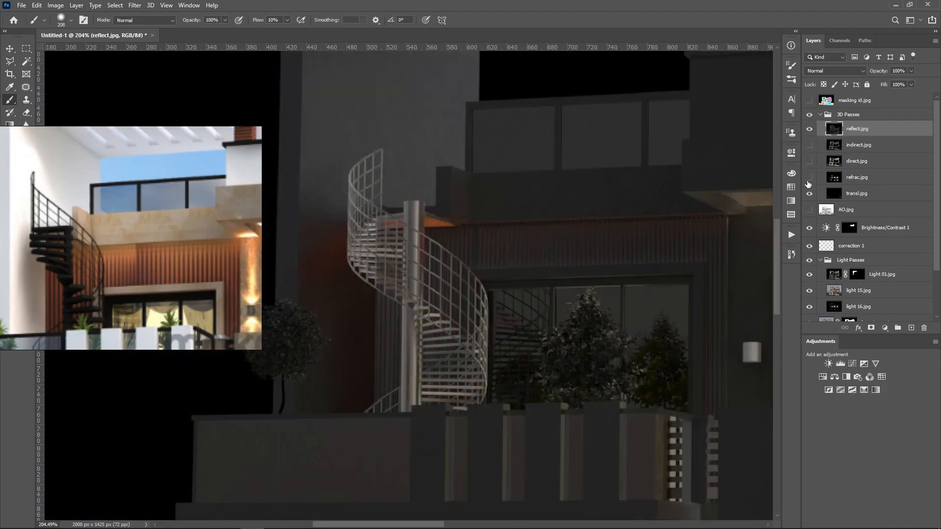
{"action": "left_click", "coordinate": [810, 130]}
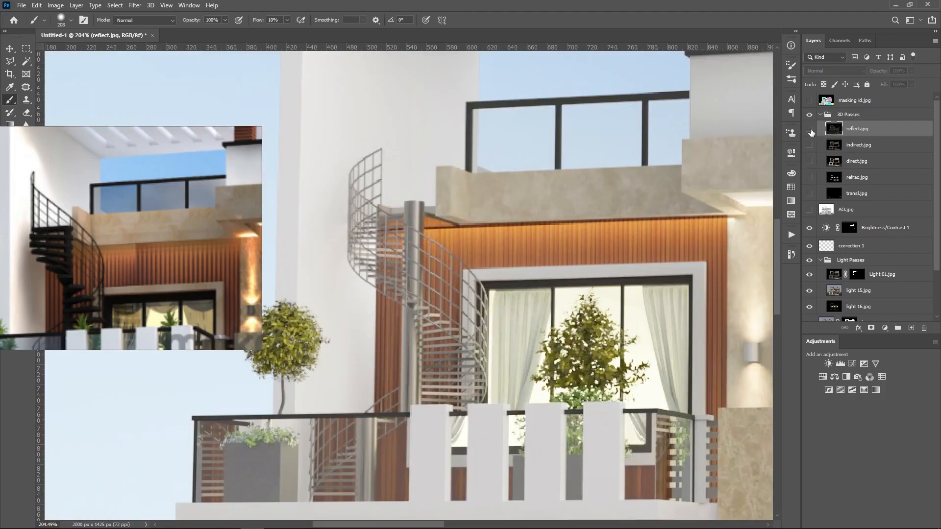
- Show the reflect.jpg pass, select and copy its whole image, and hide the layer again
{"action": "left_click", "coordinate": [809, 130]}
{"action": "left_click", "coordinate": [809, 129]}
{"action": "left_click", "coordinate": [810, 130]}
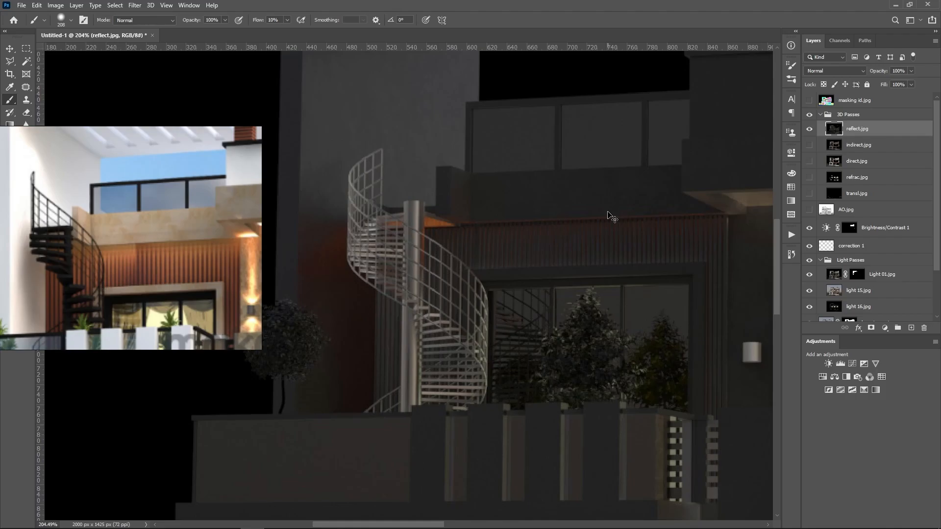
{"action": "scroll", "coordinate": [515, 248], "scroll_direction": "down", "scroll_amount": 10}
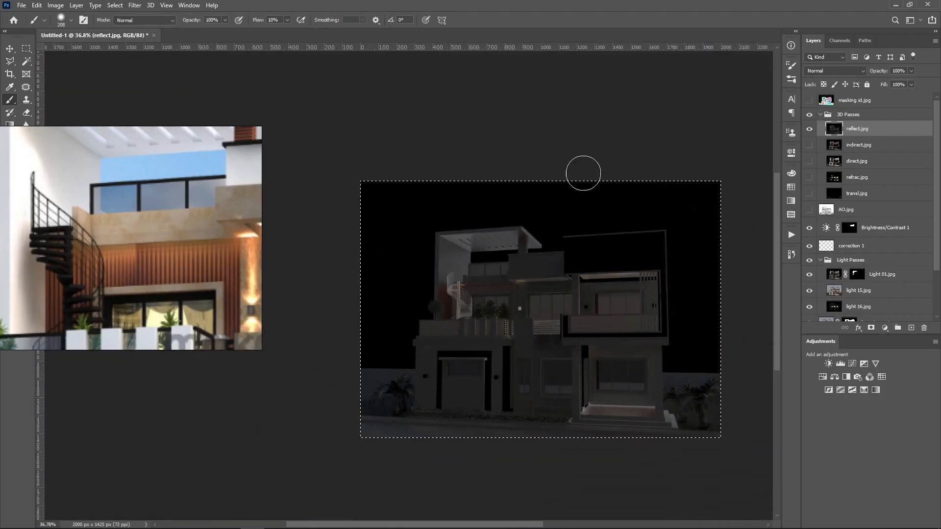
{"action": "left_click", "coordinate": [809, 129]}
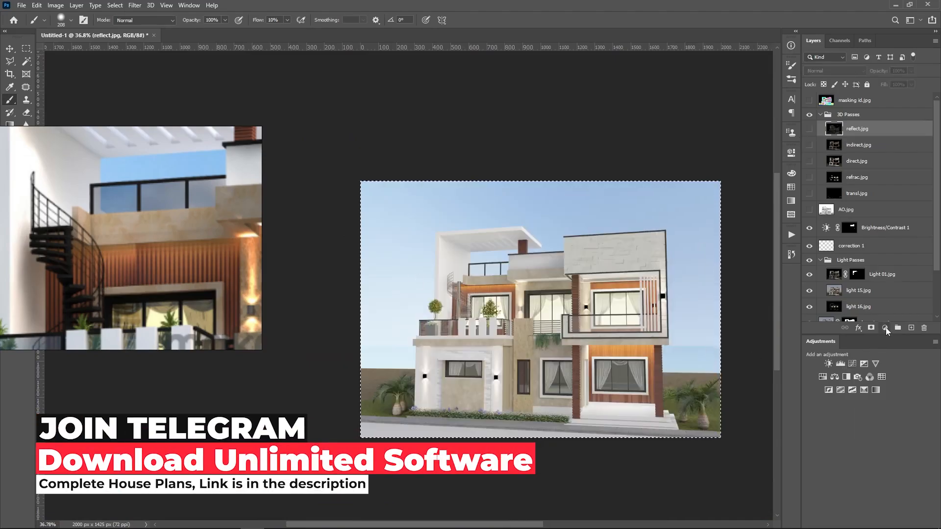
- Add a Curves adjustment layer above reflect.jpg, paste the copied reflection pass into its mask, and clear the selection
{"action": "left_click", "coordinate": [885, 328]}
{"action": "left_click", "coordinate": [880, 387]}
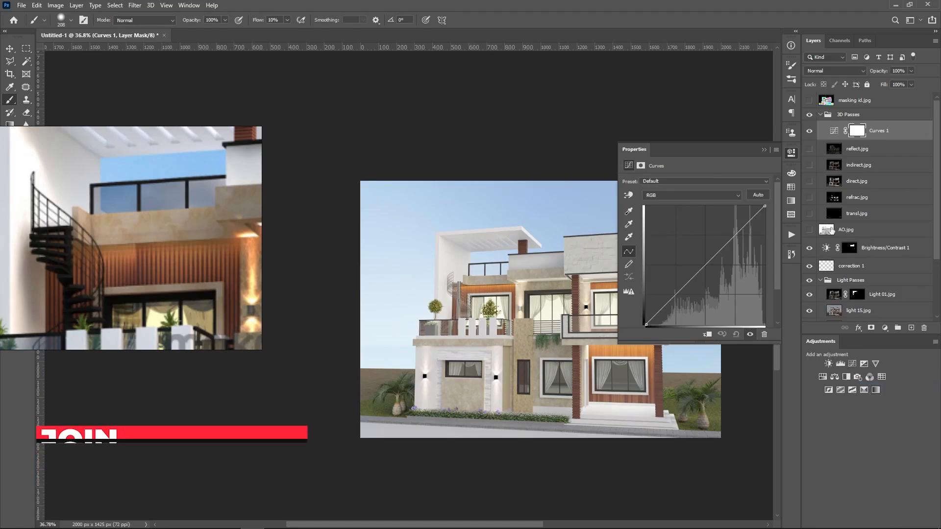
{"action": "left_click", "coordinate": [857, 133], "text": "alt"}
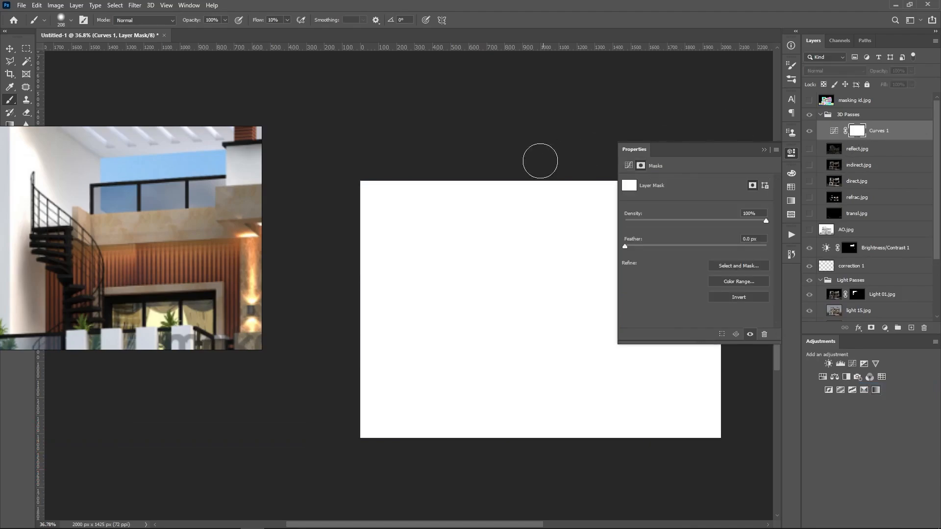
{"action": "key", "text": "ctrl+v"}
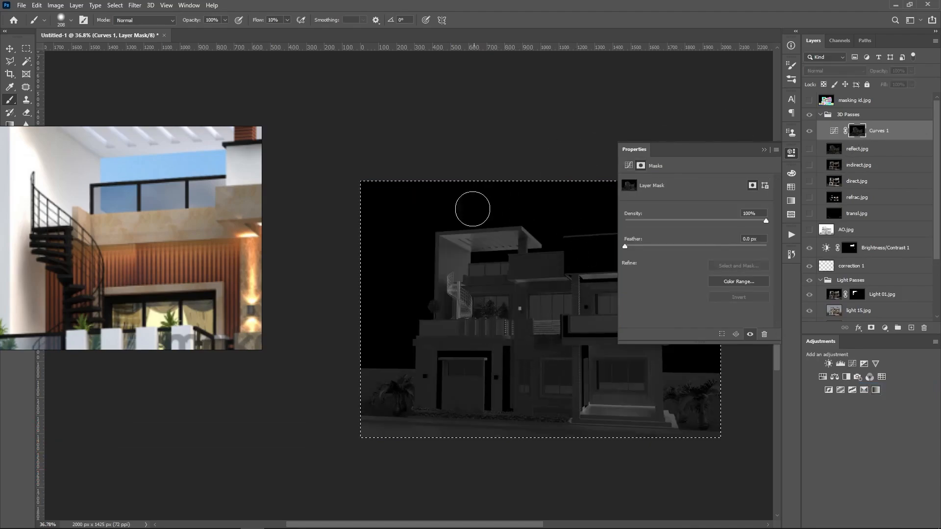
{"action": "key", "text": "ctrl+d"}
{"action": "left_click", "coordinate": [763, 149]}
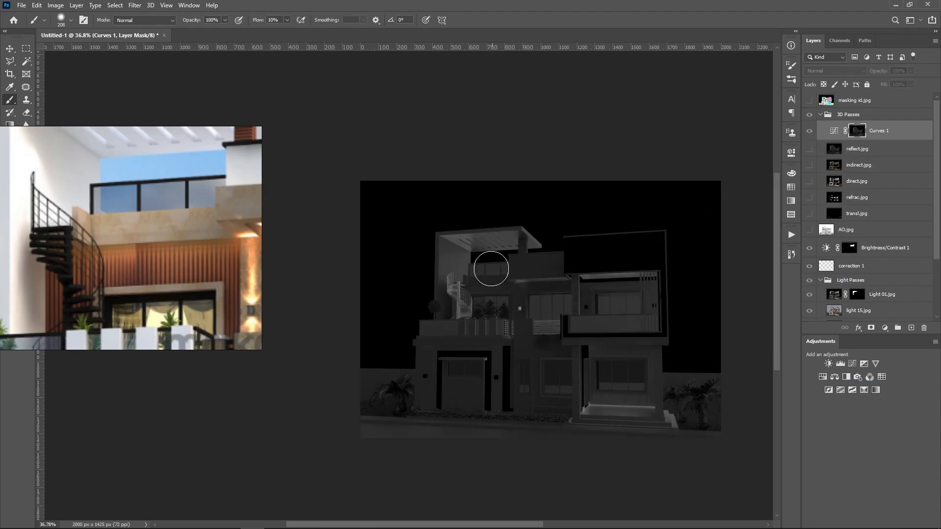
{"action": "scroll", "coordinate": [602, 263], "scroll_direction": "right", "scroll_amount": 2}
{"action": "left_click_drag", "start_coordinate": [877, 131], "coordinate": [895, 112]}
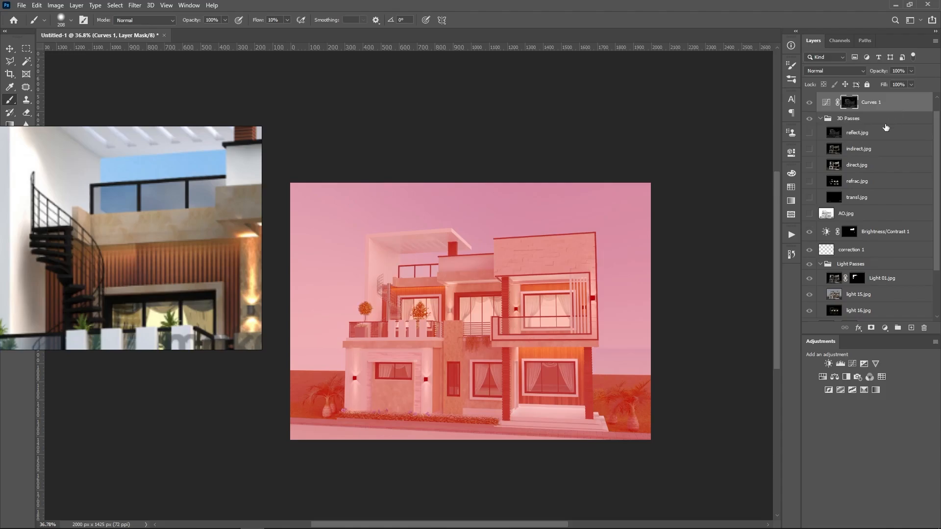
{"action": "key", "text": "ctrl+z"}
{"action": "scroll", "coordinate": [825, 98], "scroll_direction": "up", "scroll_amount": 1}
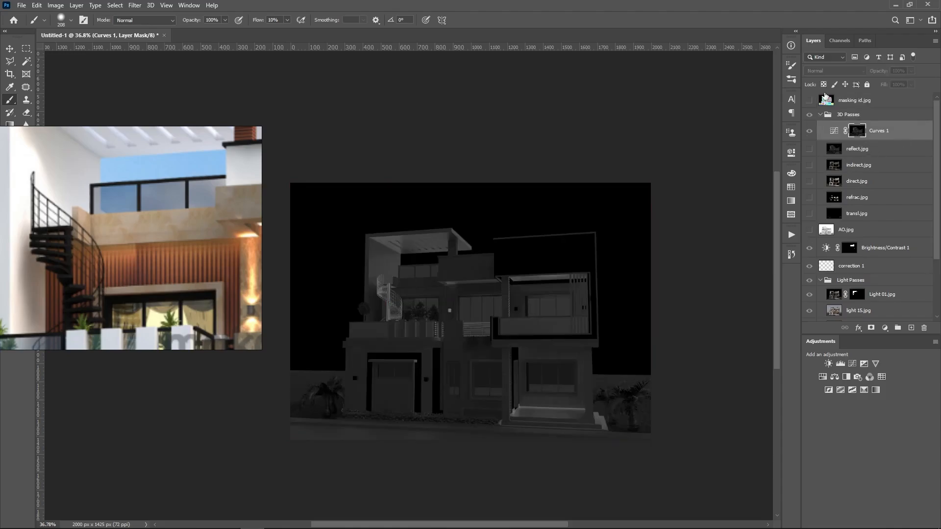
- Leave the mask view of Curves 1, target the adjustment itself, and open its curve settings
{"action": "left_click", "coordinate": [830, 134]}
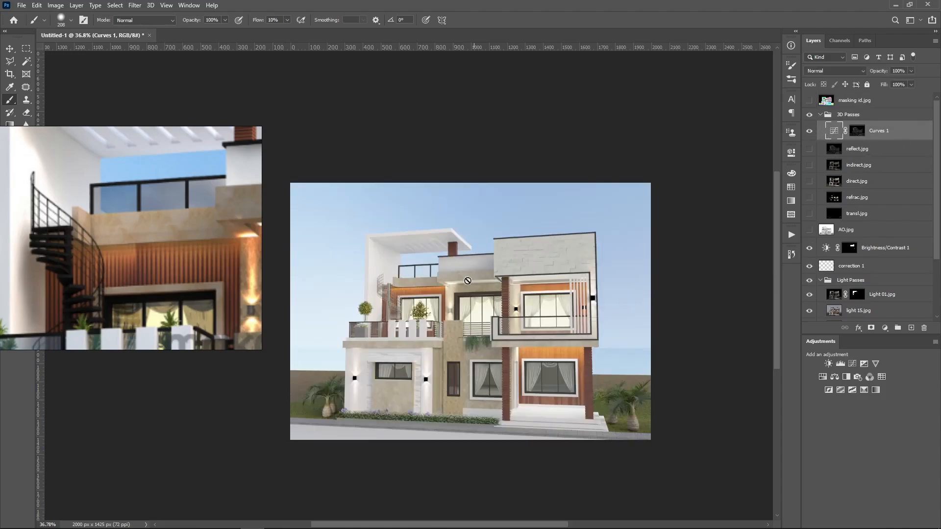
{"action": "scroll", "coordinate": [416, 280], "scroll_direction": "up", "scroll_amount": 5}
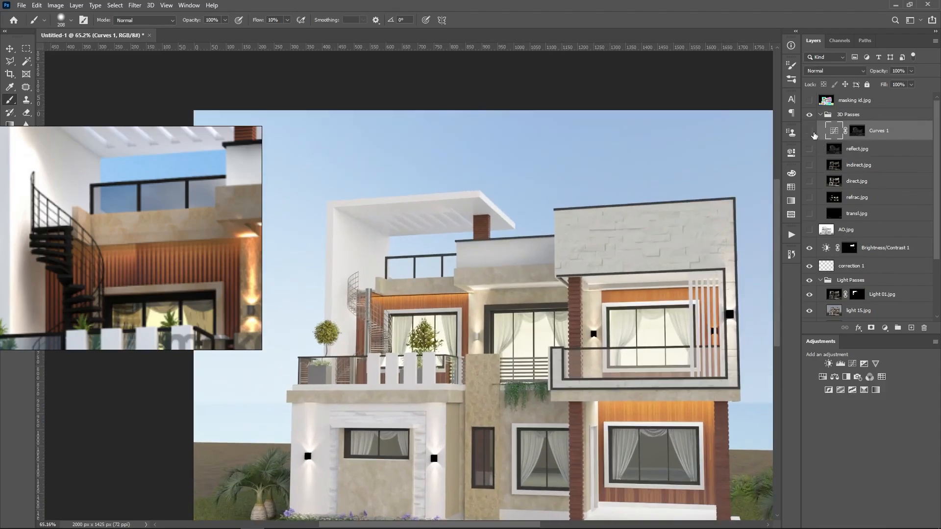
{"action": "left_click", "coordinate": [809, 132]}
{"action": "double_click", "coordinate": [834, 131]}
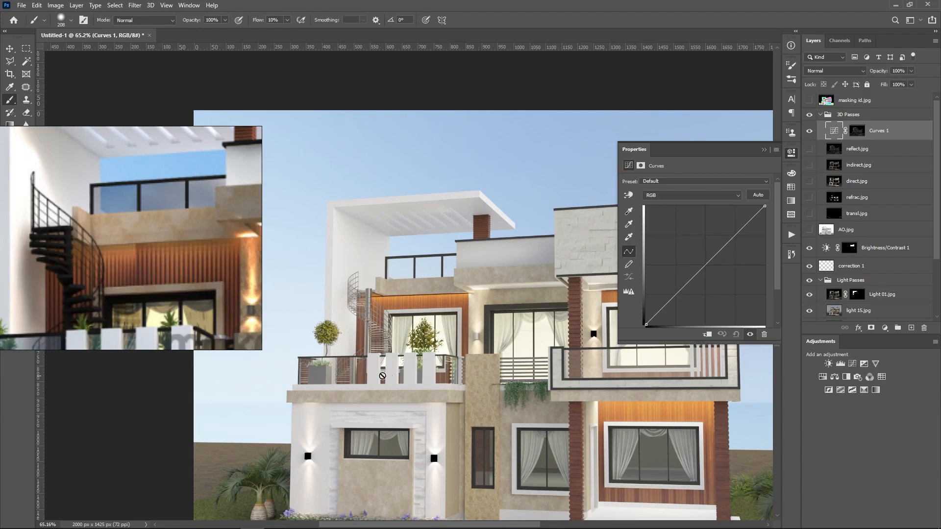
{"action": "scroll", "coordinate": [383, 376], "scroll_direction": "up", "scroll_amount": 8}
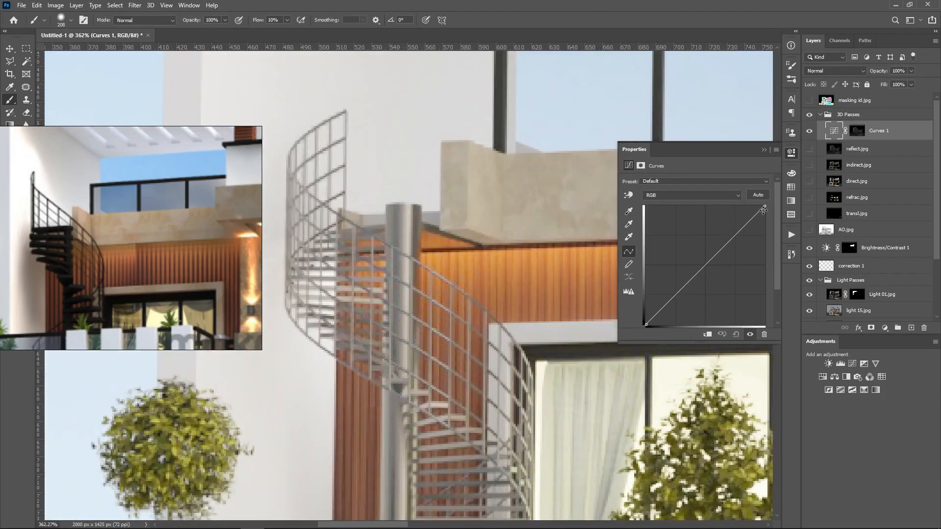
- Darken the staircase with Curves 1 by flattening the curve to near zero output and lowering its white endpoint to output 31
{"action": "left_click_drag", "start_coordinate": [765, 206], "coordinate": [722, 324]}
{"action": "scroll", "coordinate": [712, 272], "scroll_direction": "down", "scroll_amount": 2}
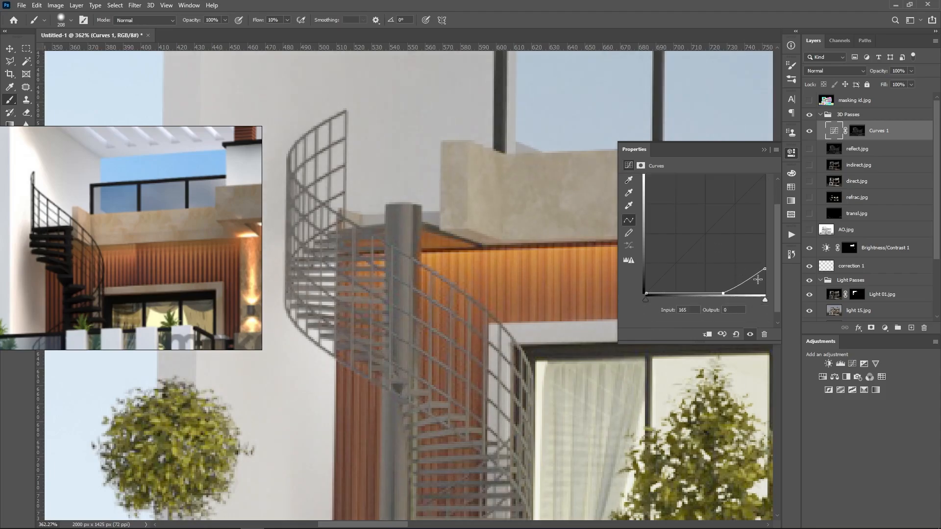
{"action": "left_click_drag", "start_coordinate": [765, 270], "coordinate": [729, 292]}
{"action": "mouse_move", "coordinate": [761, 274]}
{"action": "left_mouse_down"}
{"action": "mouse_move", "coordinate": [763, 289]}
{"action": "mouse_move", "coordinate": [764, 279]}
{"action": "left_mouse_up"}
{"action": "scroll", "coordinate": [421, 323], "scroll_direction": "down", "scroll_amount": 5}
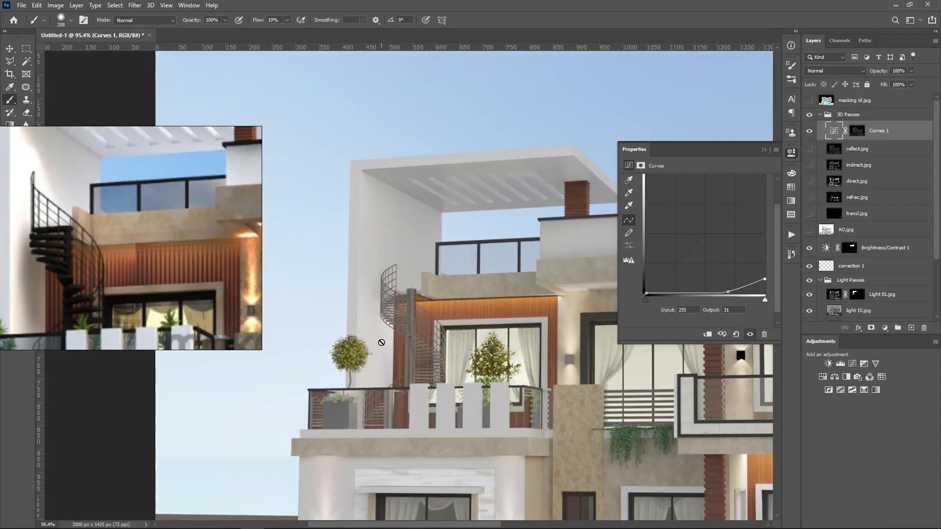
{"action": "scroll", "coordinate": [385, 338], "scroll_direction": "up", "scroll_amount": 3}
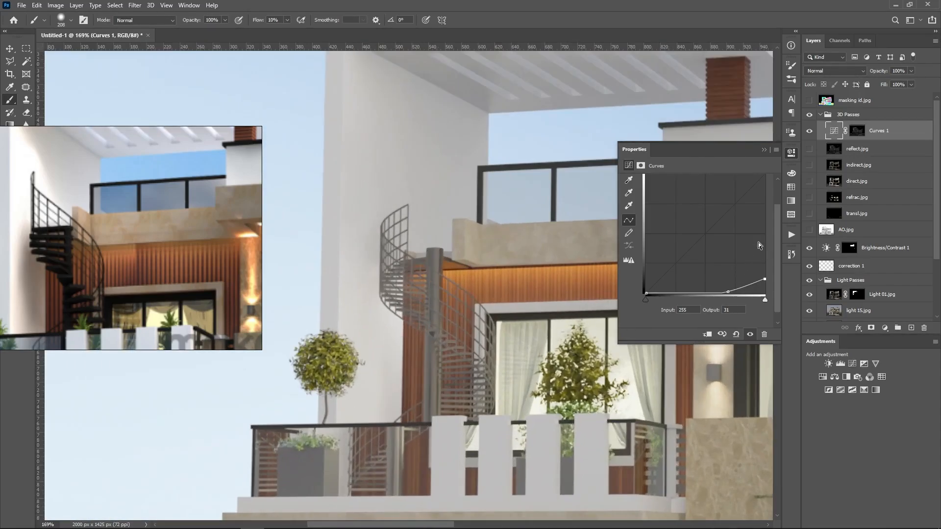
{"action": "scroll", "coordinate": [758, 242], "scroll_direction": "down", "scroll_amount": 1}
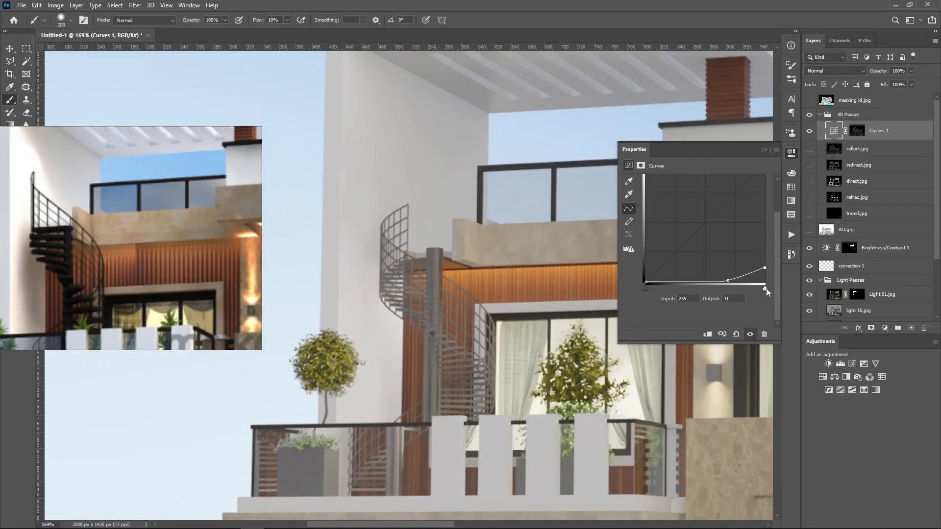
{"action": "left_click_drag", "start_coordinate": [766, 289], "coordinate": [762, 290]}
- Toggle the Curves 1 layer to compare the spiral staircase with and without the darkening, close up and from farther away
{"action": "left_click", "coordinate": [814, 134]}
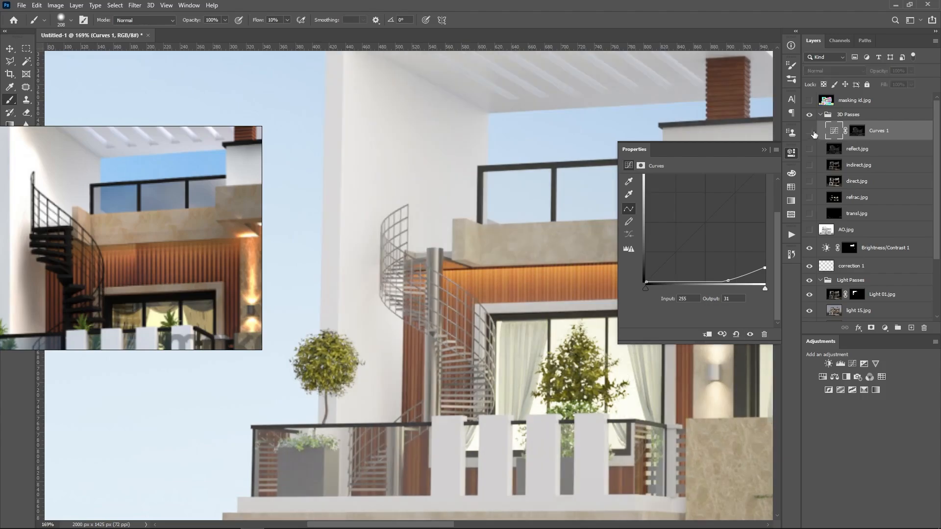
{"action": "left_click", "coordinate": [814, 133]}
{"action": "left_click", "coordinate": [813, 133]}
{"action": "left_click", "coordinate": [814, 134]}
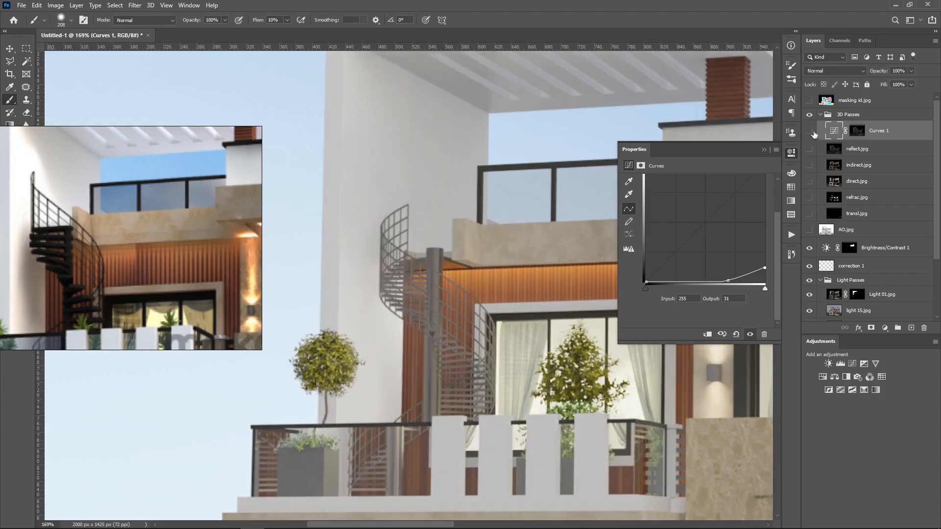
{"action": "left_click", "coordinate": [813, 133]}
{"action": "left_click", "coordinate": [814, 133]}
{"action": "scroll", "coordinate": [420, 286], "scroll_direction": "up", "scroll_amount": 8}
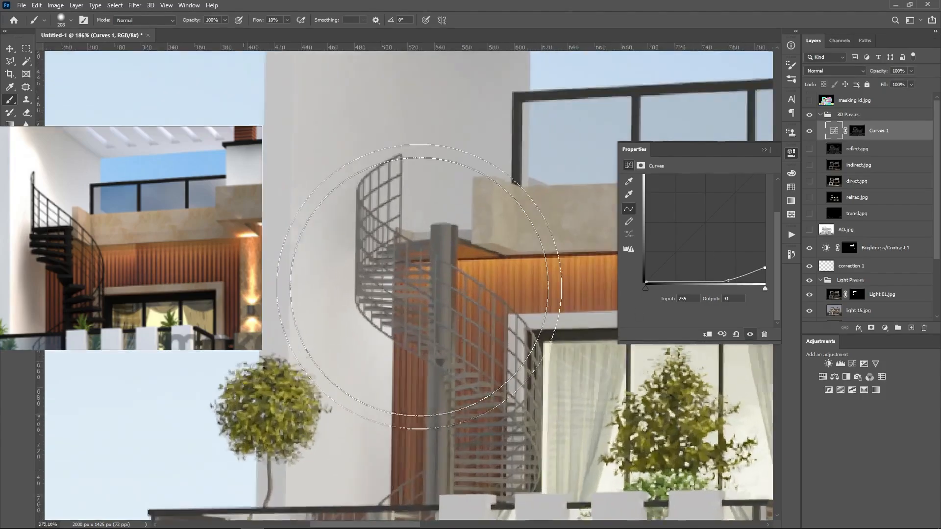
{"action": "scroll", "coordinate": [425, 242], "scroll_direction": "down", "scroll_amount": 7}
{"action": "scroll", "coordinate": [358, 274], "scroll_direction": "down", "scroll_amount": 4}
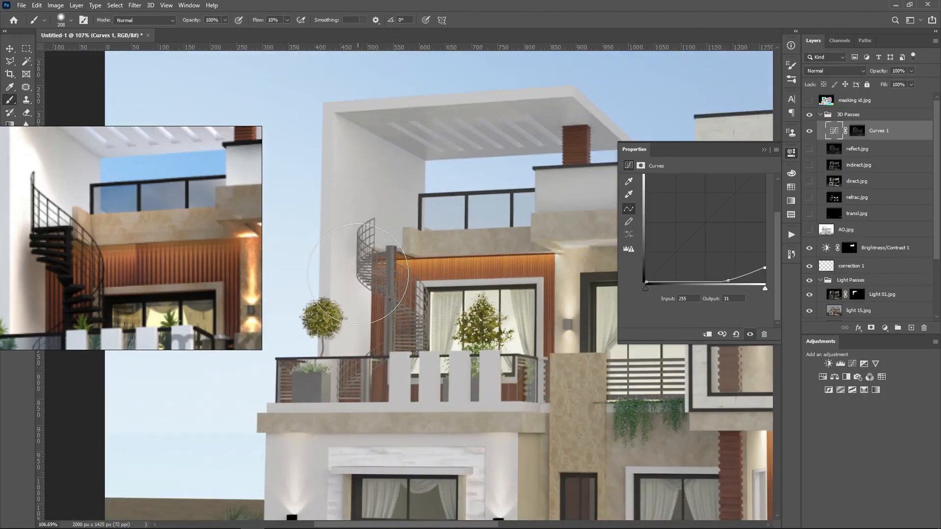
{"action": "scroll", "coordinate": [390, 275], "scroll_direction": "up", "scroll_amount": 6}
{"action": "scroll", "coordinate": [391, 275], "scroll_direction": "down", "scroll_amount": 3}
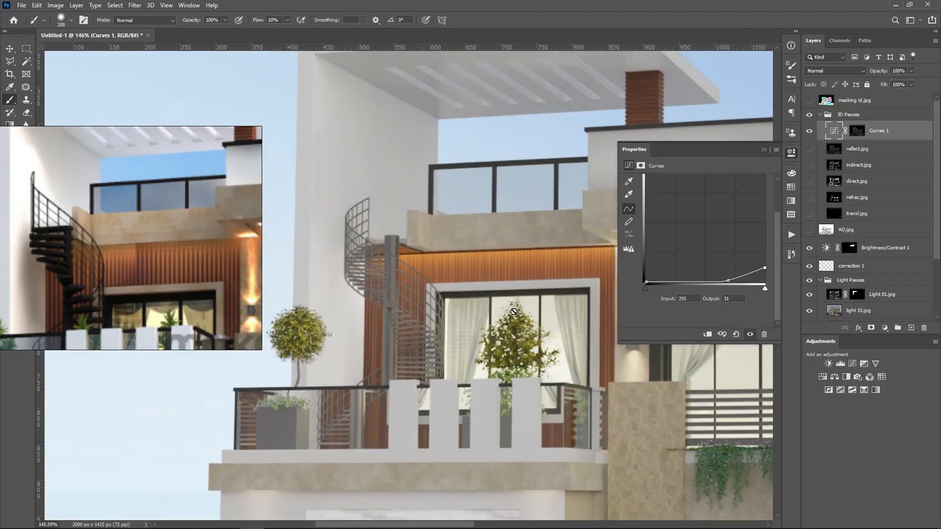
- Close the curve settings, check the darkened staircase within the facade, and hide the Curves 1 layer
{"action": "left_click", "coordinate": [764, 150]}
{"action": "scroll", "coordinate": [638, 231], "scroll_direction": "down", "scroll_amount": 4}
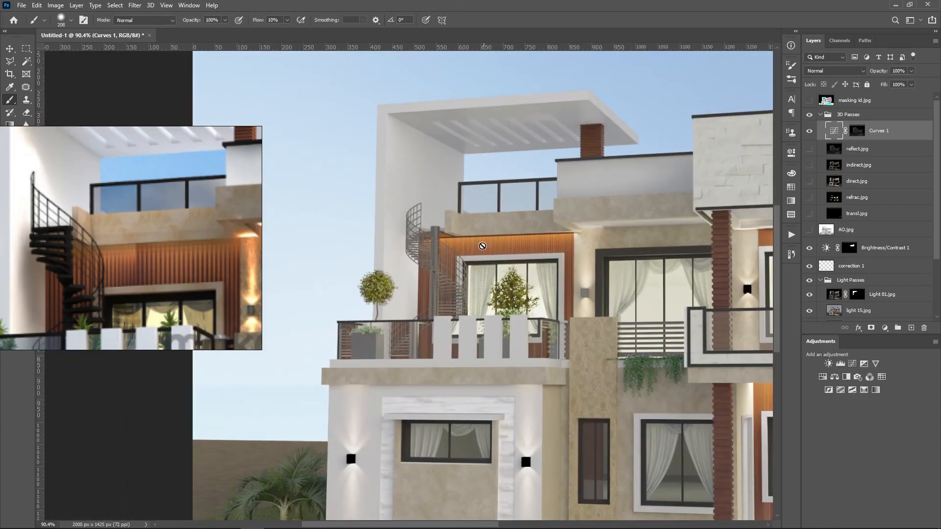
{"action": "scroll", "coordinate": [464, 284], "scroll_direction": "up", "scroll_amount": 6}
{"action": "scroll", "coordinate": [463, 284], "scroll_direction": "down", "scroll_amount": 4}
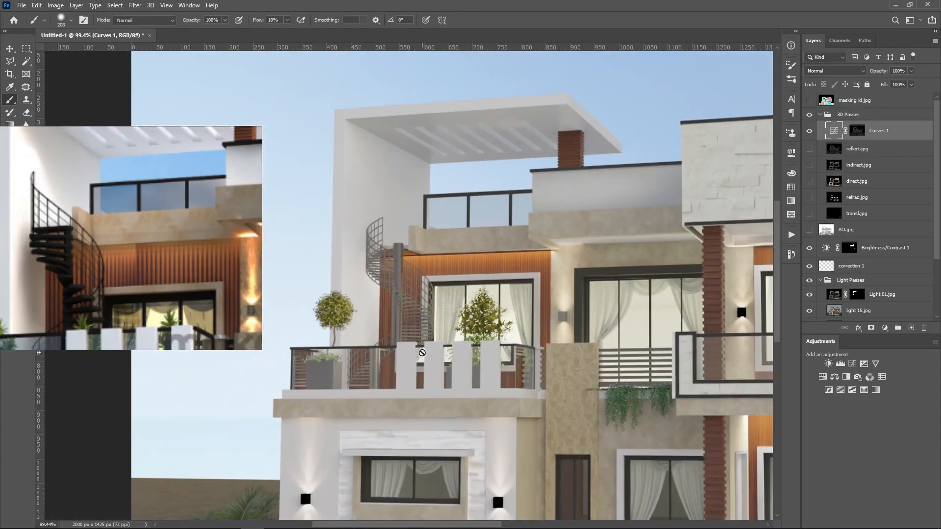
{"action": "scroll", "coordinate": [429, 332], "scroll_direction": "up", "scroll_amount": 1}
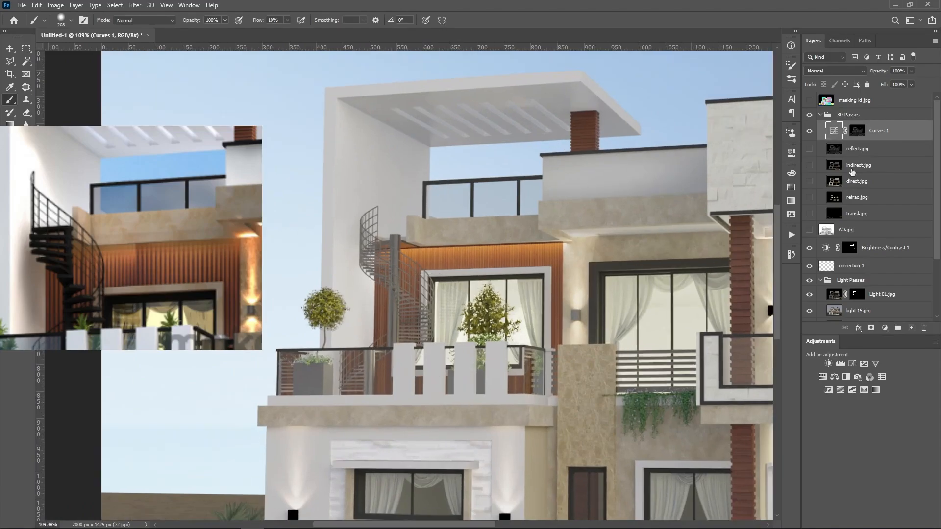
{"action": "left_click", "coordinate": [810, 130]}
- Compare the spiral staircase without the Curves 1 adjustment, in close-up and within the whole facade, to the reference image
{"action": "scroll", "coordinate": [366, 283], "scroll_direction": "down", "scroll_amount": 1}
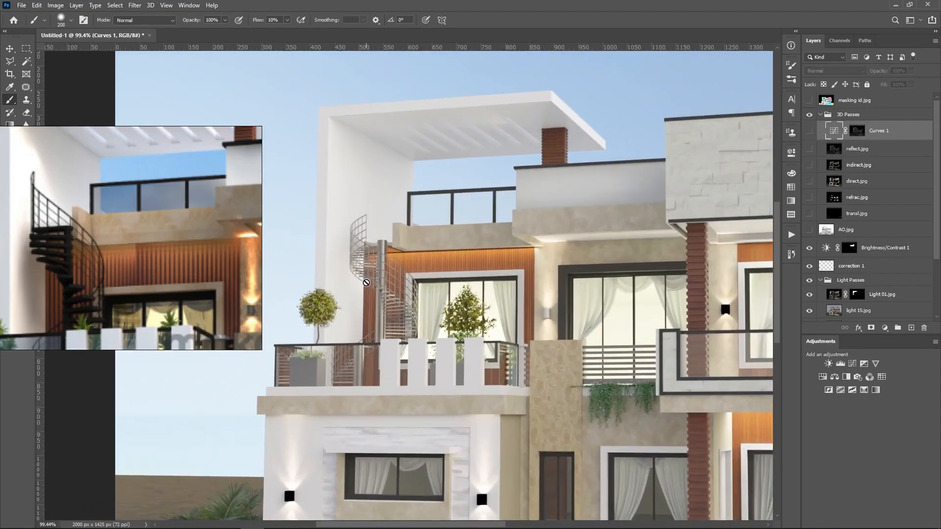
{"action": "scroll", "coordinate": [367, 283], "scroll_direction": "down", "scroll_amount": 1}
{"action": "scroll", "coordinate": [375, 294], "scroll_direction": "up", "scroll_amount": 1}
{"action": "scroll", "coordinate": [399, 318], "scroll_direction": "down", "scroll_amount": 4}
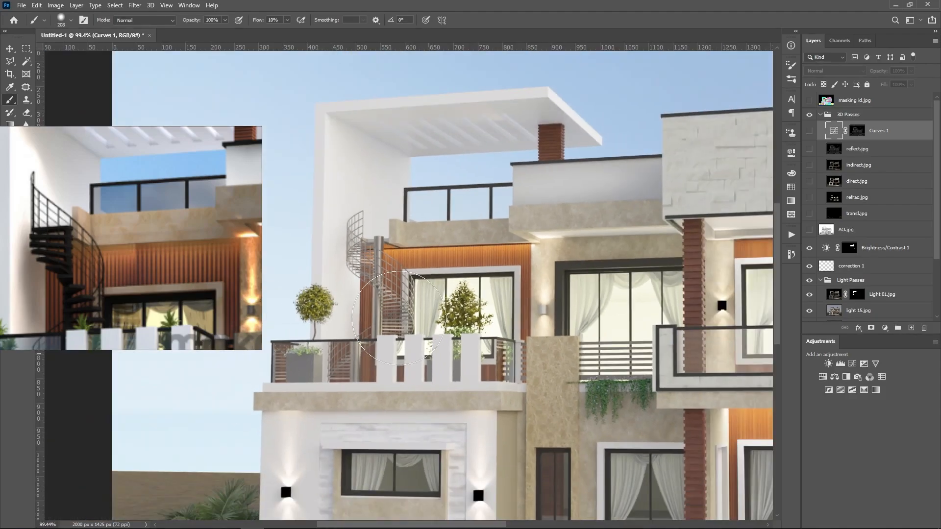
{"action": "scroll", "coordinate": [399, 319], "scroll_direction": "up", "scroll_amount": 4}
{"action": "scroll", "coordinate": [399, 319], "scroll_direction": "down", "scroll_amount": 5}
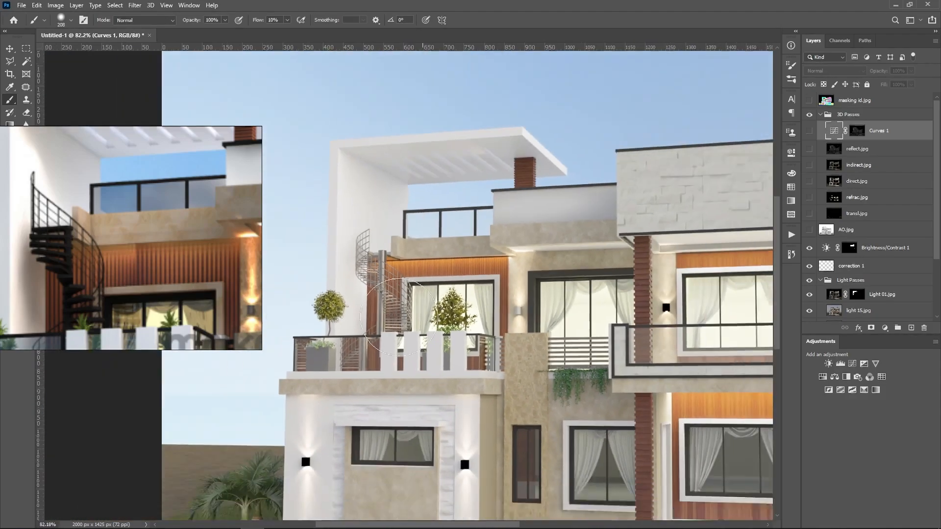
{"action": "scroll", "coordinate": [399, 318], "scroll_direction": "down", "scroll_amount": 3}
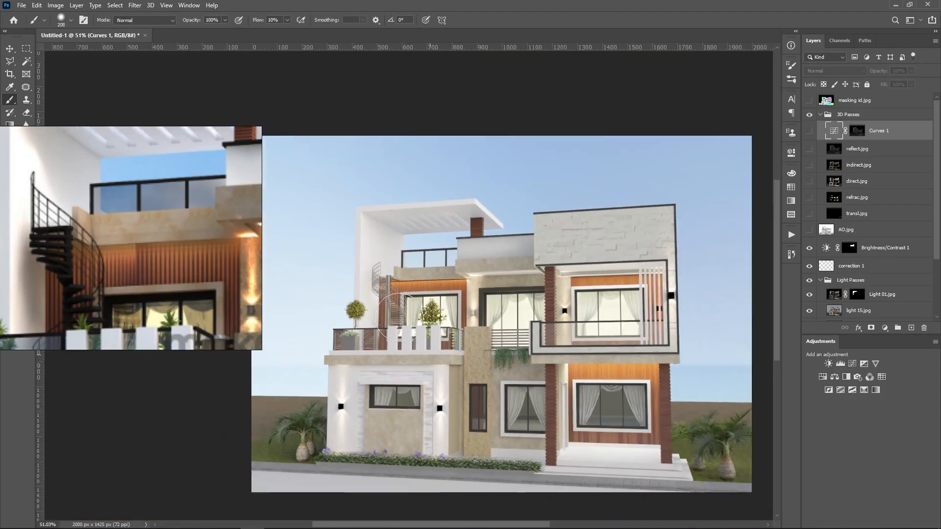
{"action": "scroll", "coordinate": [399, 318], "scroll_direction": "up", "scroll_amount": 5}
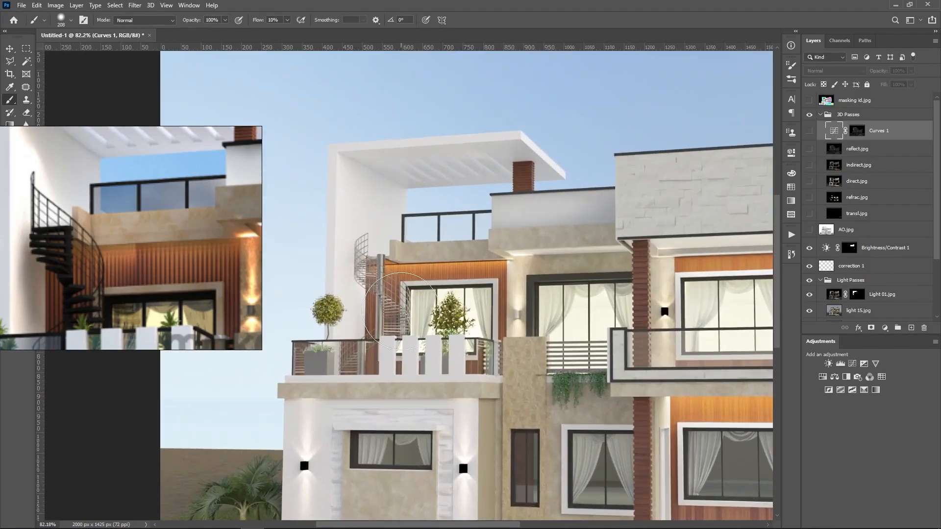
{"action": "scroll", "coordinate": [397, 291], "scroll_direction": "up", "scroll_amount": 2}
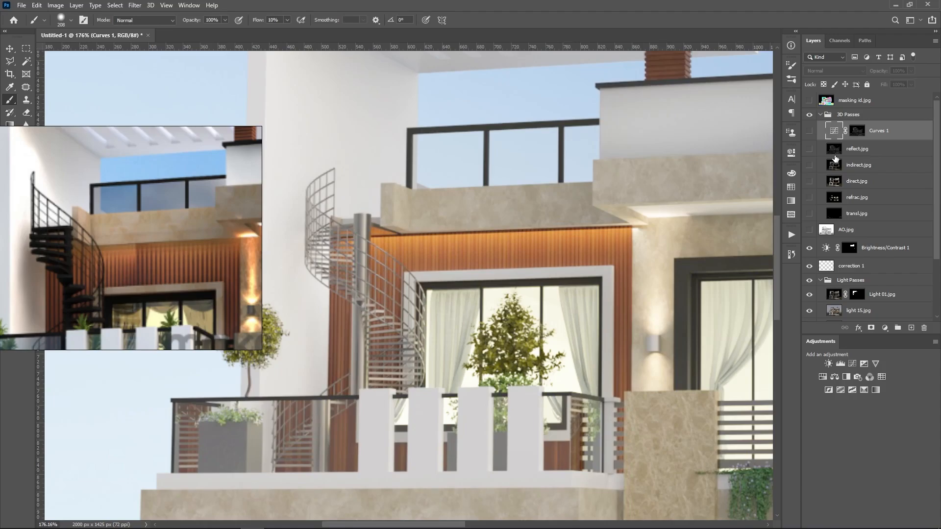
{"action": "scroll", "coordinate": [375, 278], "scroll_direction": "down", "scroll_amount": 10}
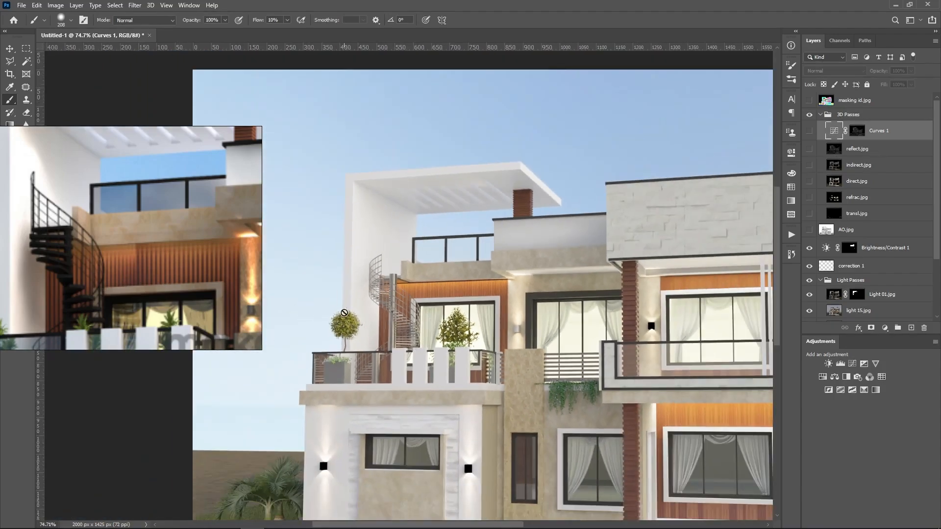
{"action": "scroll", "coordinate": [375, 278], "scroll_direction": "up", "scroll_amount": 3}
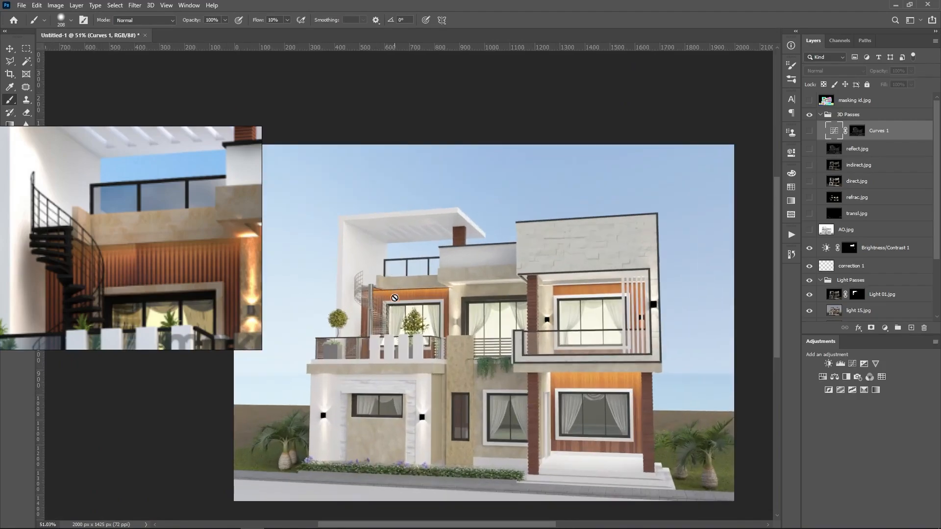
{"action": "scroll", "coordinate": [388, 307], "scroll_direction": "down", "scroll_amount": 2}
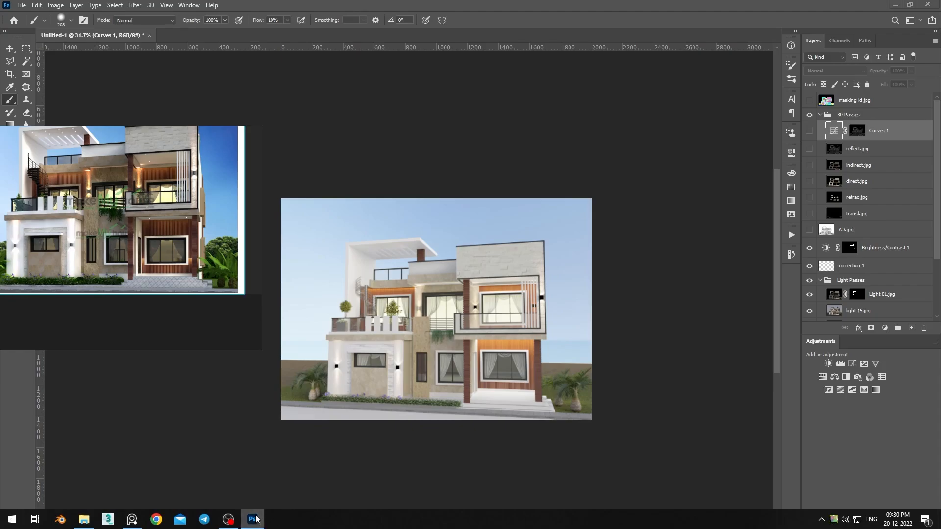
{"action": "scroll", "coordinate": [345, 280], "scroll_direction": "up", "scroll_amount": 4}
{"action": "scroll", "coordinate": [345, 279], "scroll_direction": "up", "scroll_amount": 5}
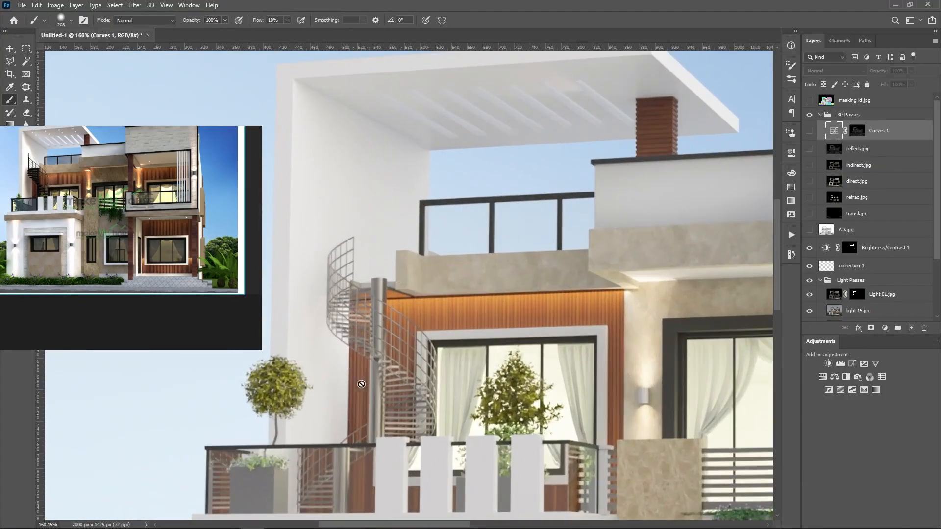
- Examine the spiral staircase's railing, steps and central column, close up and within the upper facade
{"action": "scroll", "coordinate": [377, 338], "scroll_direction": "down", "scroll_amount": 4}
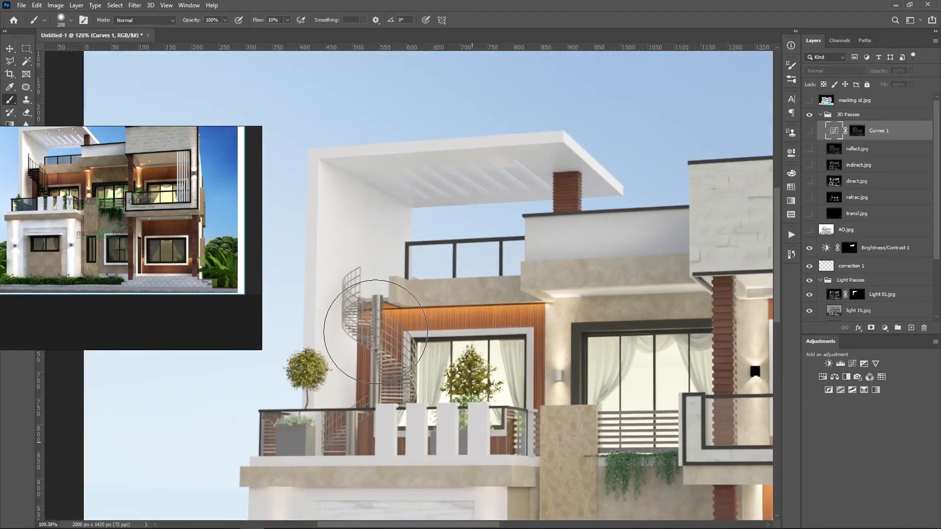
{"action": "scroll", "coordinate": [379, 336], "scroll_direction": "up", "scroll_amount": 4}
{"action": "scroll", "coordinate": [379, 319], "scroll_direction": "up", "scroll_amount": 1}
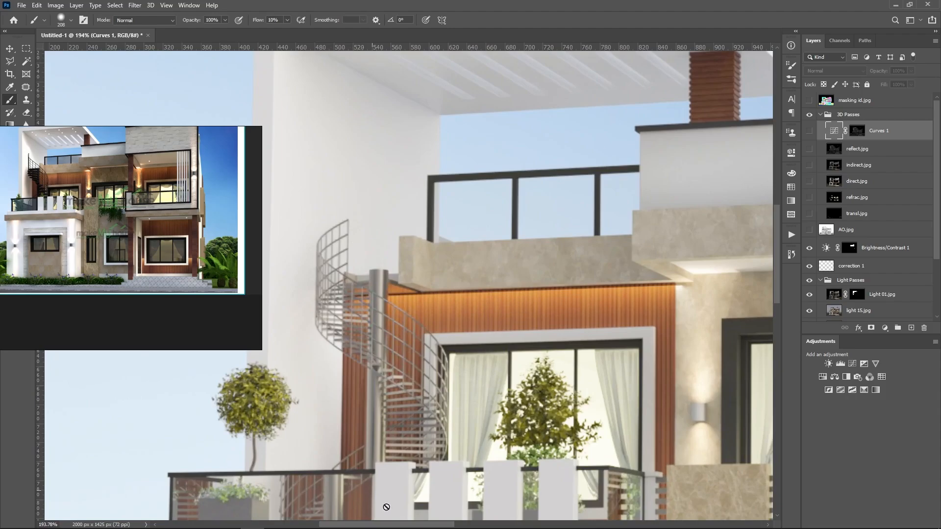
{"action": "scroll", "coordinate": [422, 372], "scroll_direction": "down", "scroll_amount": 3}
{"action": "scroll", "coordinate": [416, 367], "scroll_direction": "up", "scroll_amount": 3}
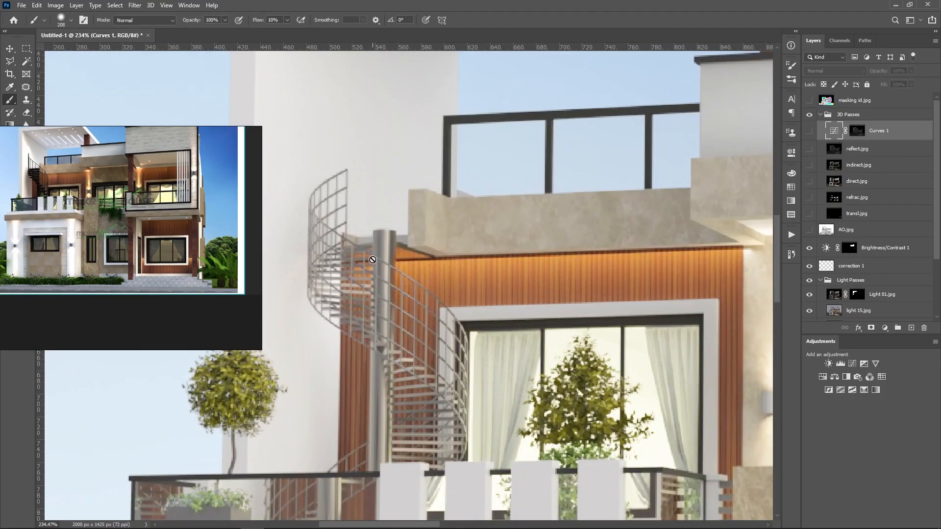
{"action": "scroll", "coordinate": [381, 264], "scroll_direction": "up", "scroll_amount": 1}
{"action": "scroll", "coordinate": [462, 298], "scroll_direction": "down", "scroll_amount": 2}
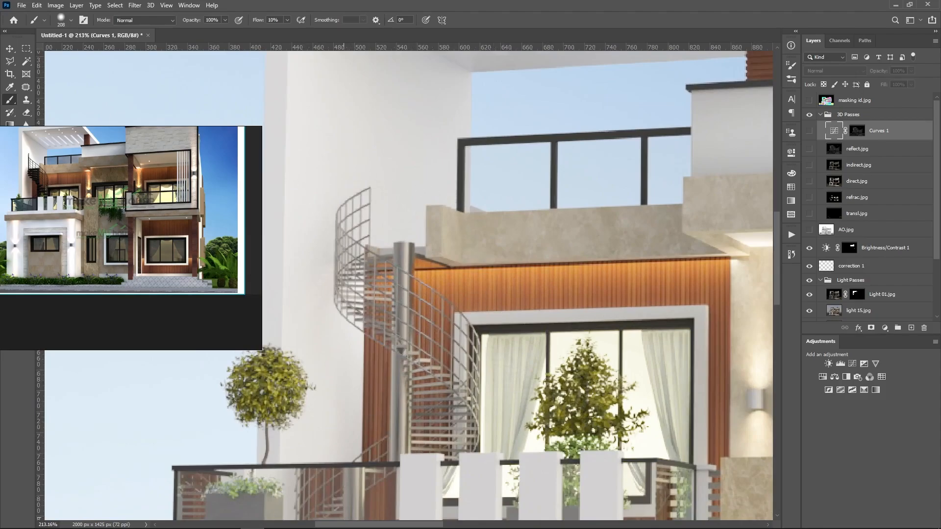
{"action": "mouse_move", "coordinate": [97, 520]}
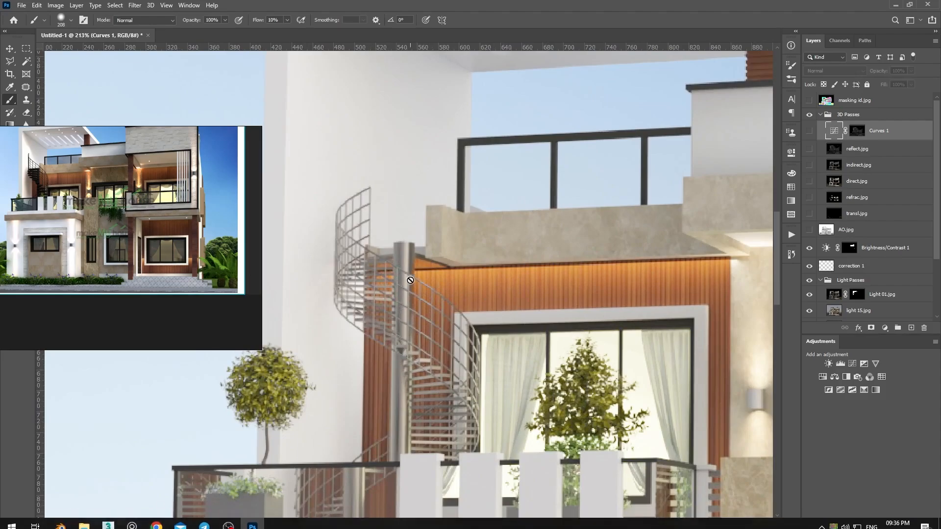
{"action": "scroll", "coordinate": [402, 286], "scroll_direction": "down", "scroll_amount": 2}
{"action": "scroll", "coordinate": [371, 228], "scroll_direction": "up", "scroll_amount": 2}
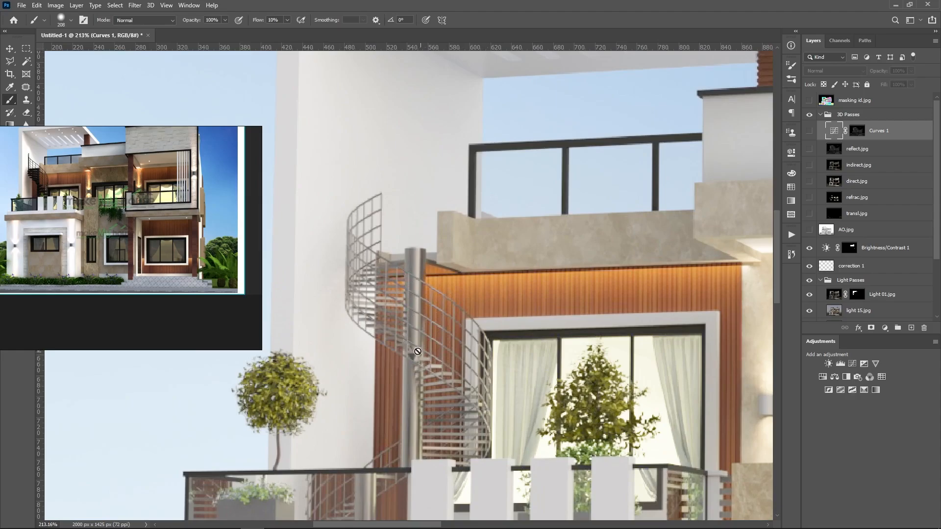
{"action": "scroll", "coordinate": [391, 316], "scroll_direction": "up", "scroll_amount": 2}
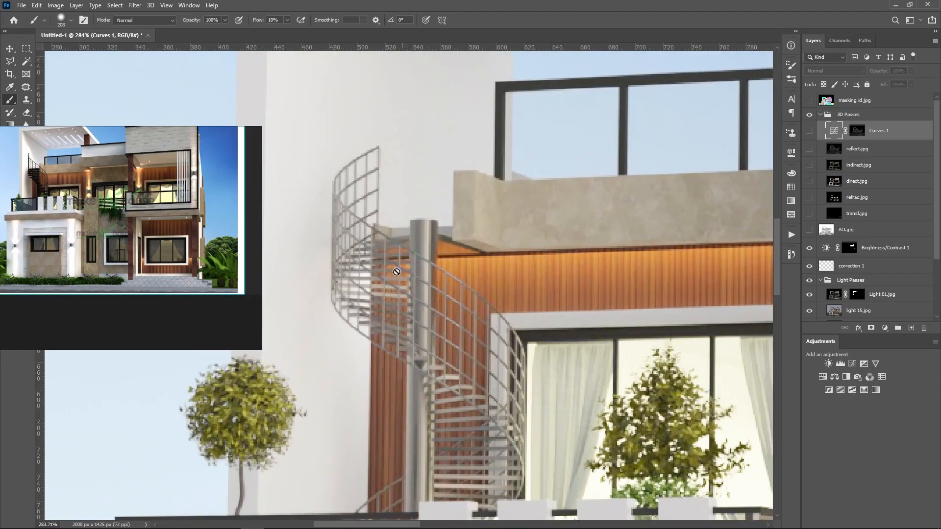
{"action": "scroll", "coordinate": [430, 355], "scroll_direction": "down", "scroll_amount": 1}
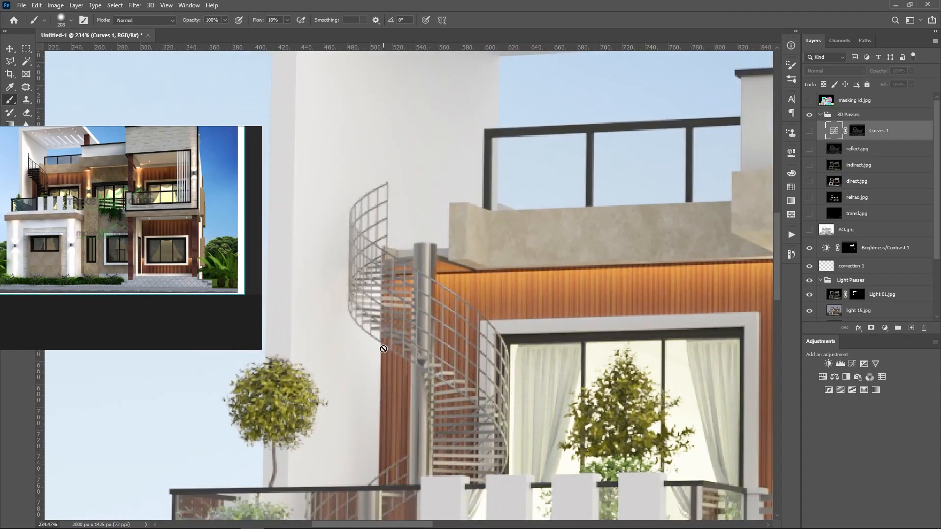
{"action": "scroll", "coordinate": [384, 348], "scroll_direction": "down", "scroll_amount": 1}
{"action": "scroll", "coordinate": [384, 349], "scroll_direction": "up", "scroll_amount": 3}
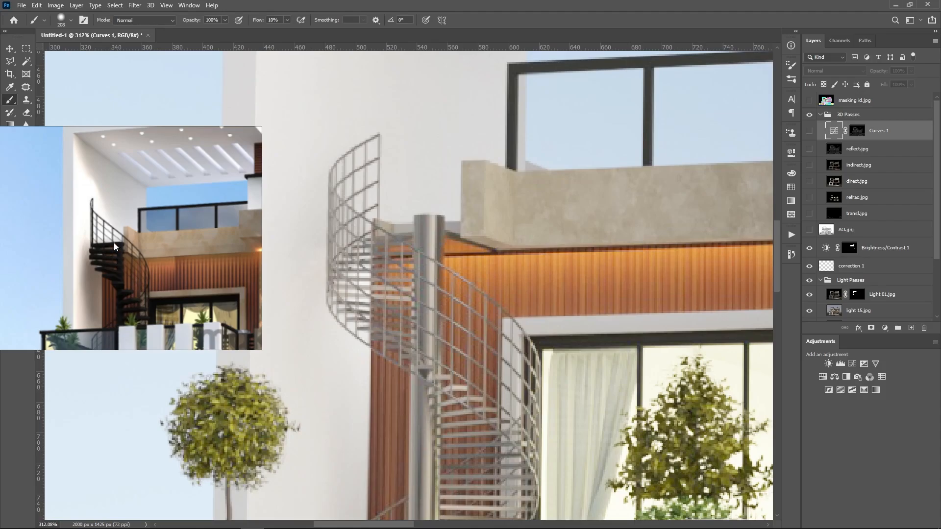
- Compare the terrace with its spiral staircase, and the whole house render, to the reference image
{"action": "scroll", "coordinate": [386, 271], "scroll_direction": "down", "scroll_amount": 4}
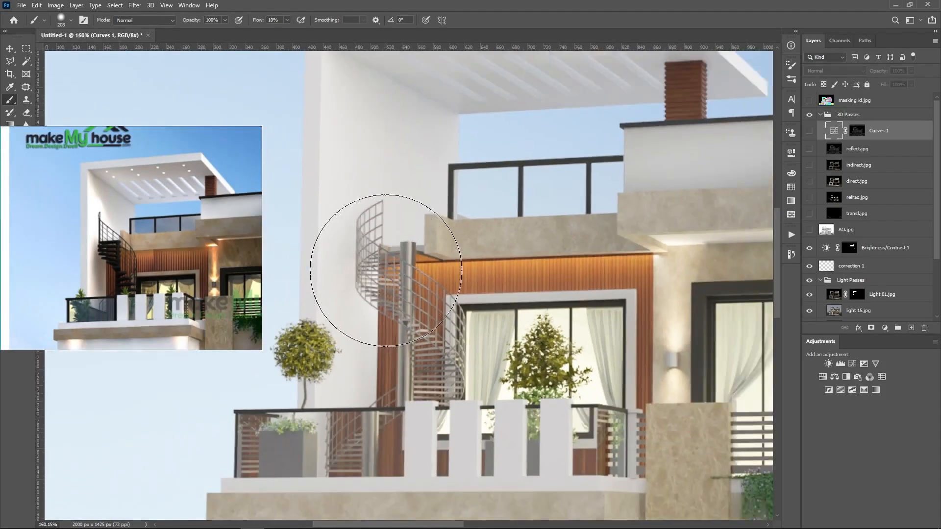
{"action": "scroll", "coordinate": [386, 270], "scroll_direction": "down", "scroll_amount": 1}
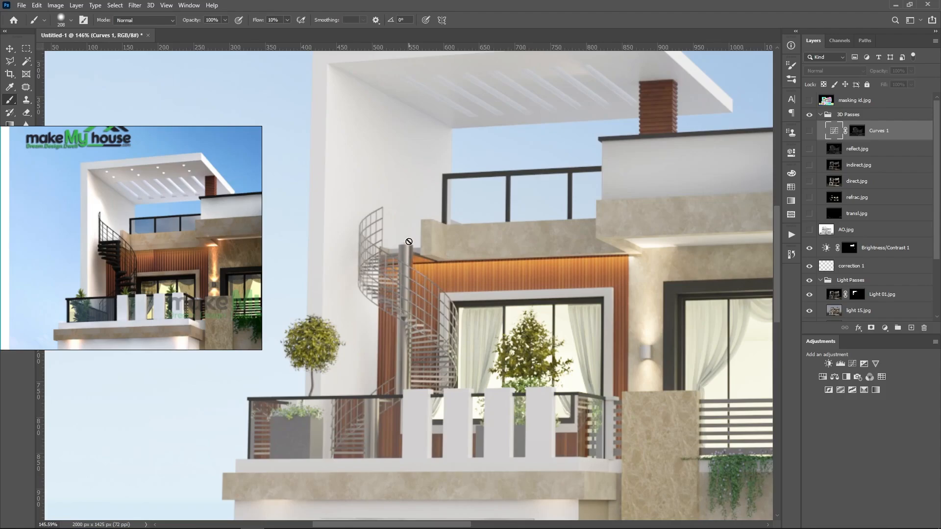
{"action": "scroll", "coordinate": [409, 270], "scroll_direction": "up", "scroll_amount": 5}
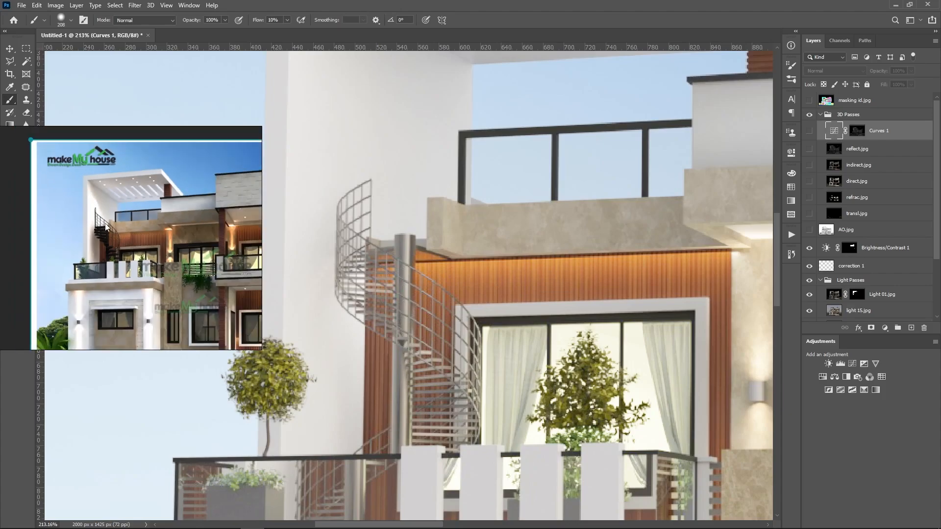
{"action": "scroll", "coordinate": [319, 275], "scroll_direction": "down", "scroll_amount": 5, "text": "alt"}
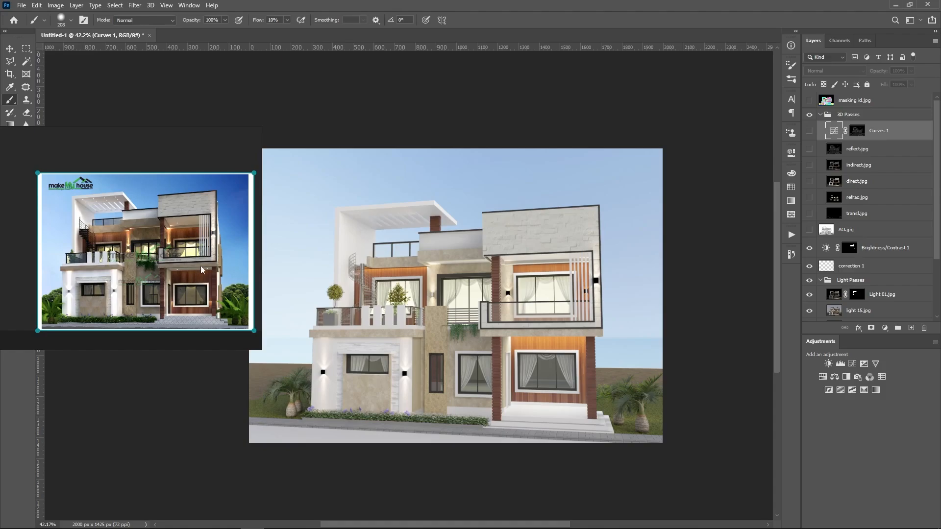
{"action": "scroll", "coordinate": [453, 304], "scroll_direction": "down", "scroll_amount": 1, "text": "alt"}
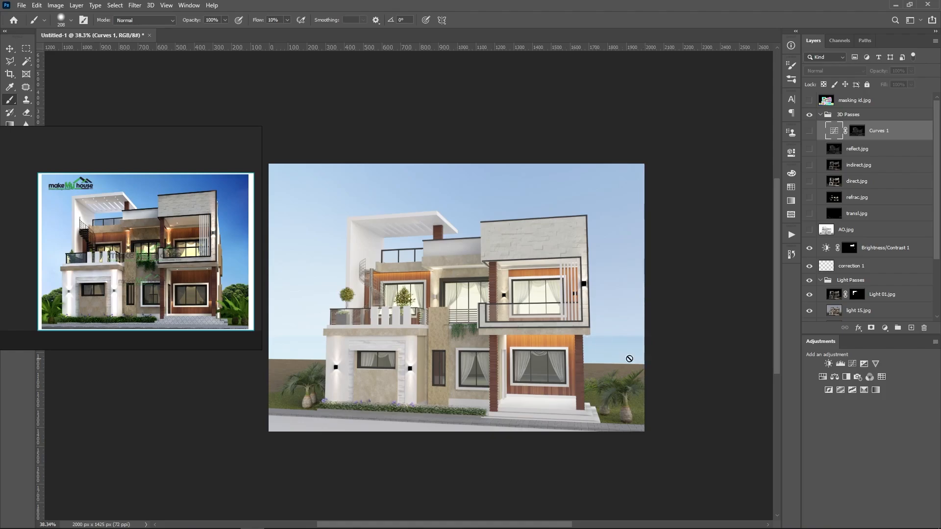
{"action": "scroll", "coordinate": [442, 338], "scroll_direction": "up", "scroll_amount": 1}
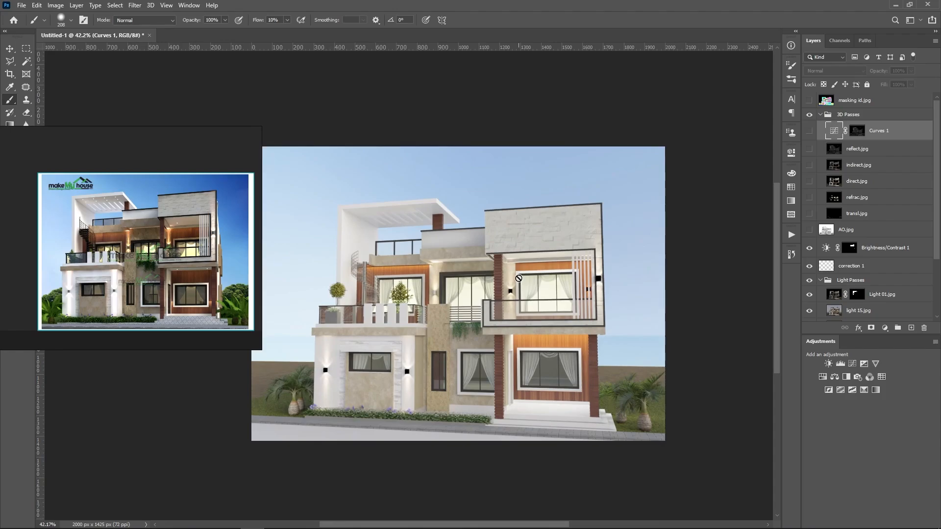
- Collapse the 3D Passes group, move the AO.jpg layer above it, show it, and set its blend mode to Multiply
{"action": "left_click", "coordinate": [820, 115]}
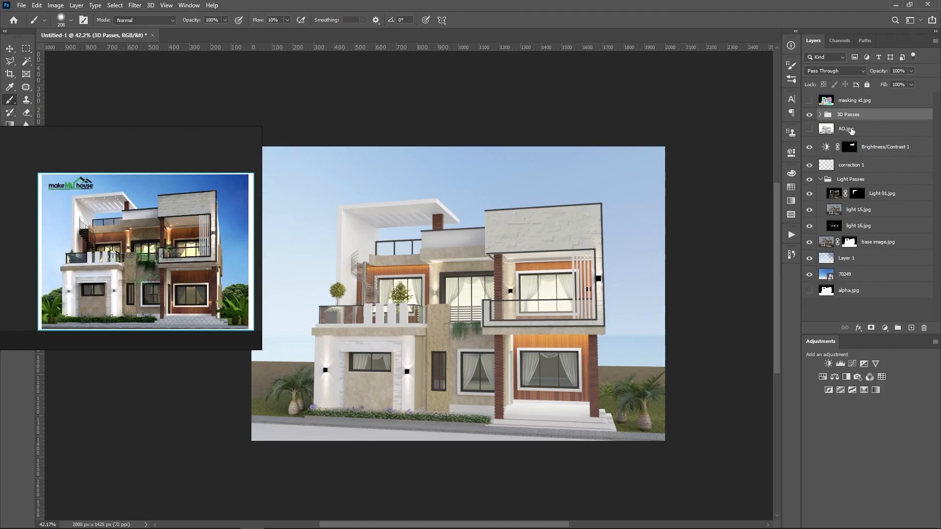
{"action": "left_click_drag", "start_coordinate": [852, 131], "coordinate": [853, 107]}
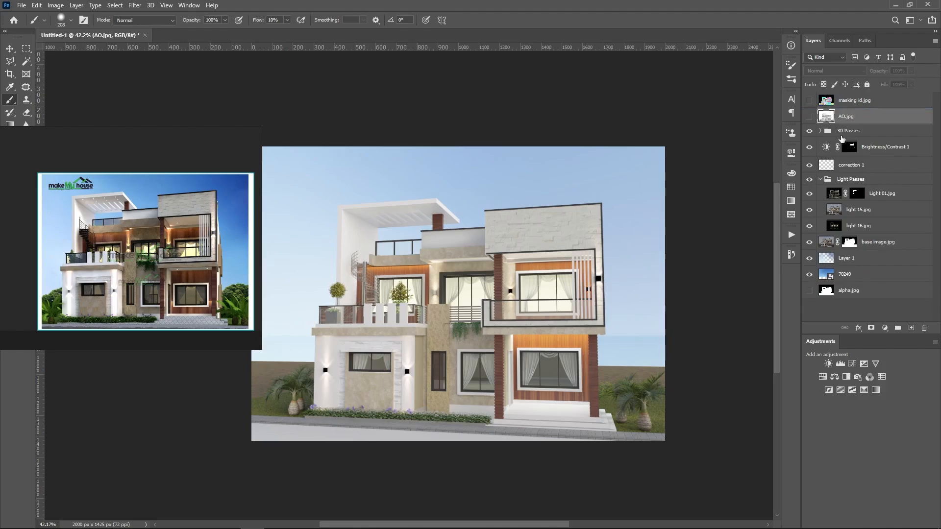
{"action": "left_click", "coordinate": [809, 117]}
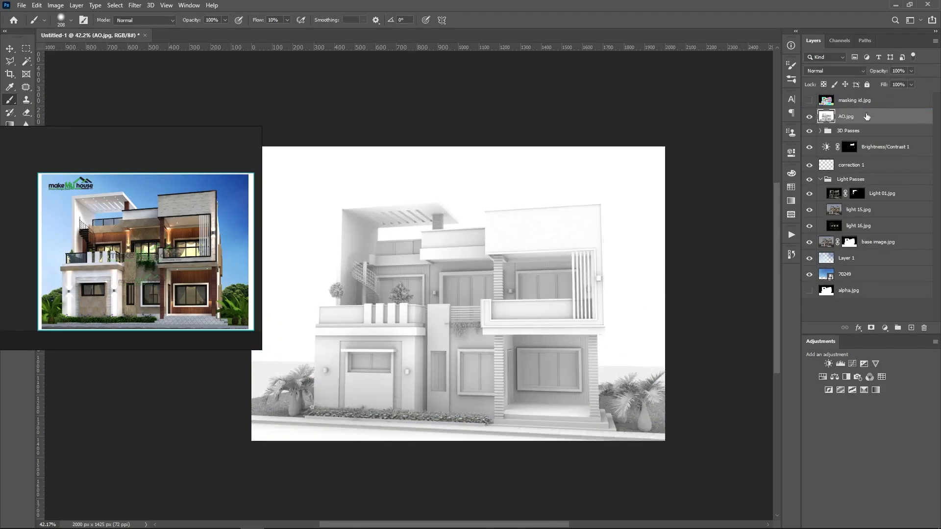
{"action": "left_click", "coordinate": [843, 70]}
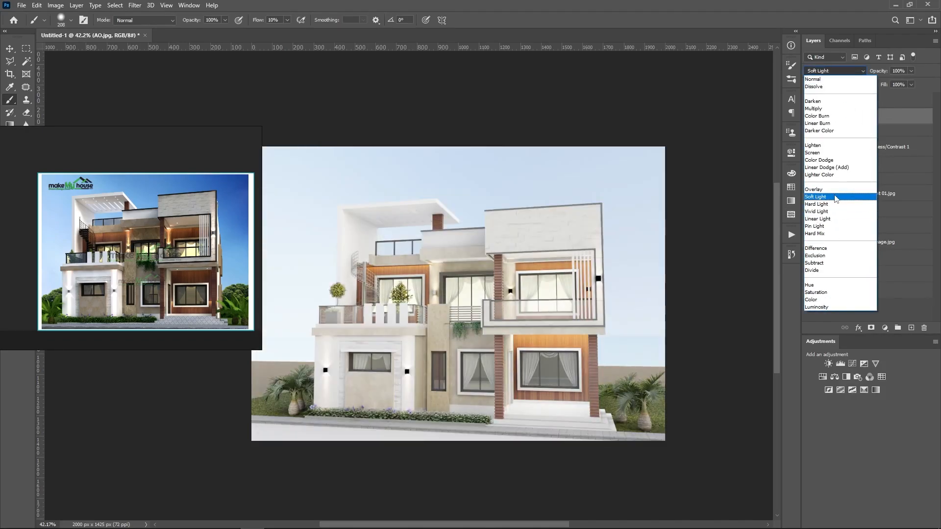
{"action": "left_click", "coordinate": [840, 109]}
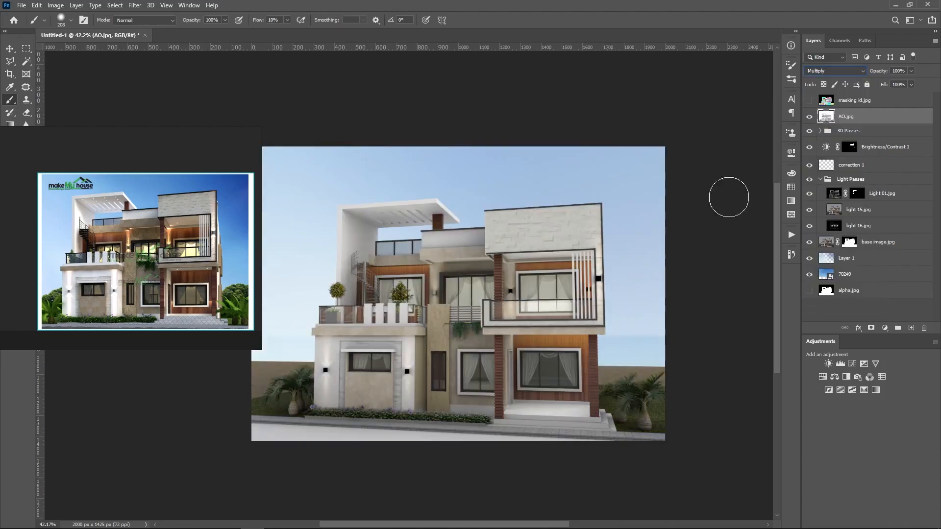
- Toggle the AO.jpg layer to compare the whole facade with and without the multiplied ambient occlusion pass
{"action": "left_click", "coordinate": [809, 120]}
{"action": "left_click", "coordinate": [809, 120]}
{"action": "left_click", "coordinate": [809, 117]}
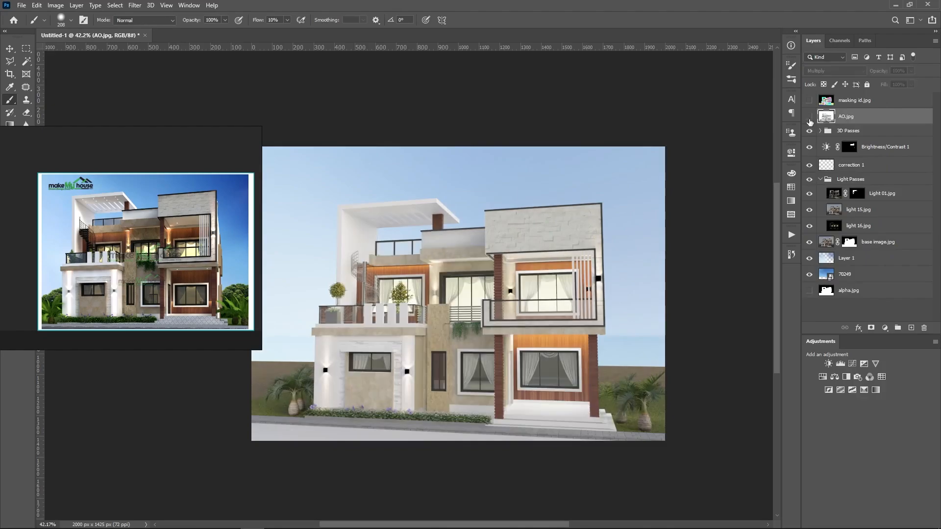
{"action": "left_click", "coordinate": [809, 118]}
{"action": "left_click", "coordinate": [810, 118]}
{"action": "left_click", "coordinate": [809, 119]}
{"action": "left_click", "coordinate": [809, 118]}
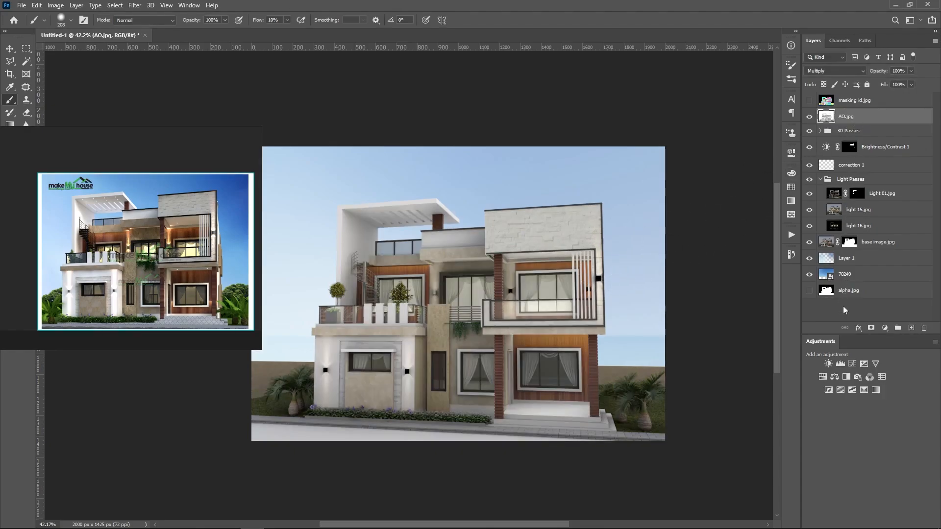
- Add a Curves adjustment clipped to the AO.jpg layer and shape an S-curve that raises the highlights and lowers the shadows
{"action": "left_click", "coordinate": [851, 364]}
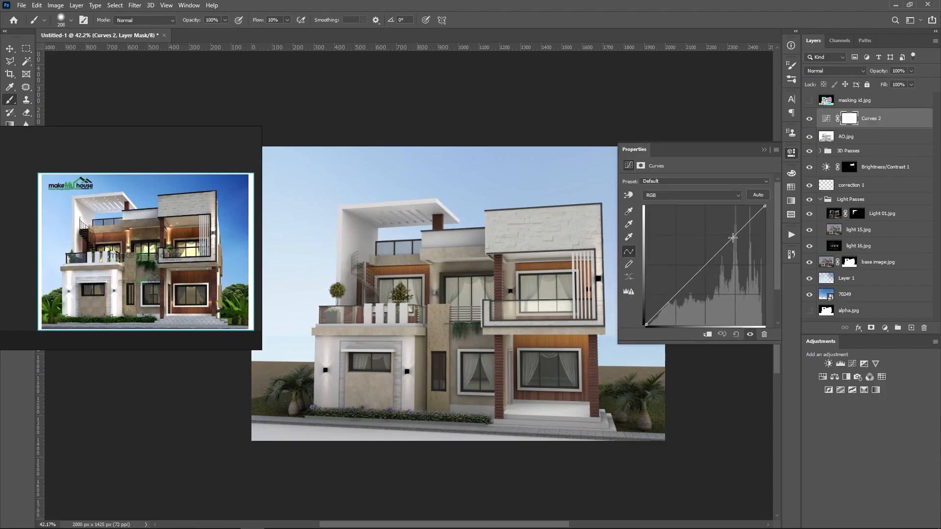
{"action": "left_click_drag", "start_coordinate": [732, 237], "coordinate": [728, 235]}
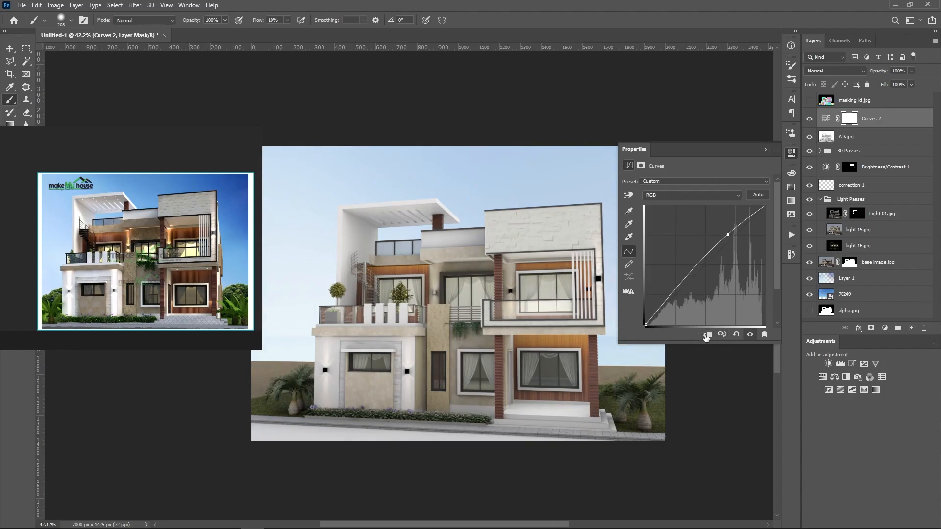
{"action": "left_click", "coordinate": [707, 336]}
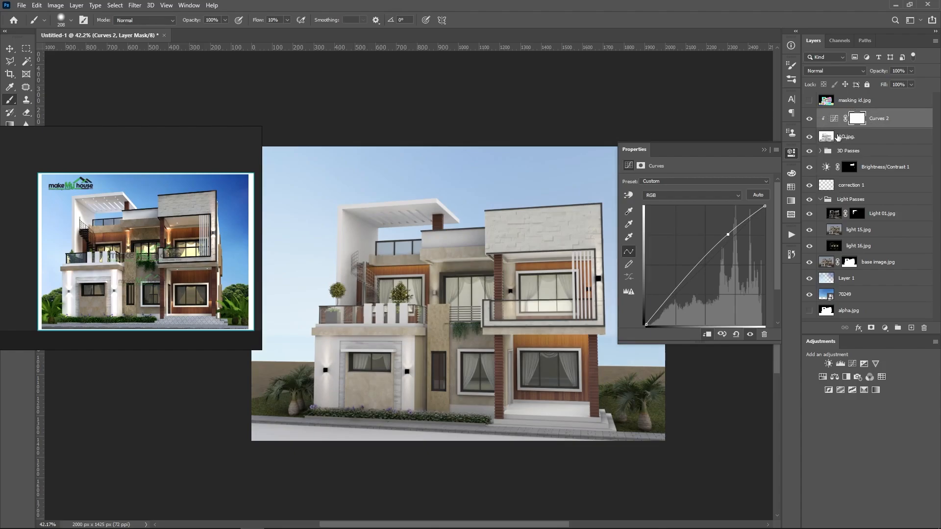
{"action": "left_click", "coordinate": [678, 285]}
{"action": "left_click_drag", "start_coordinate": [679, 286], "coordinate": [690, 287]}
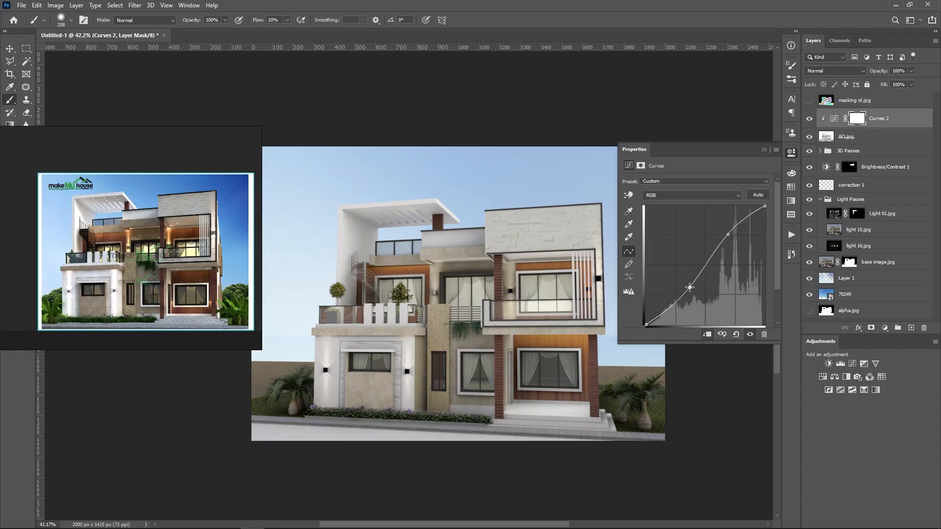
{"action": "left_click_drag", "start_coordinate": [728, 234], "coordinate": [728, 231]}
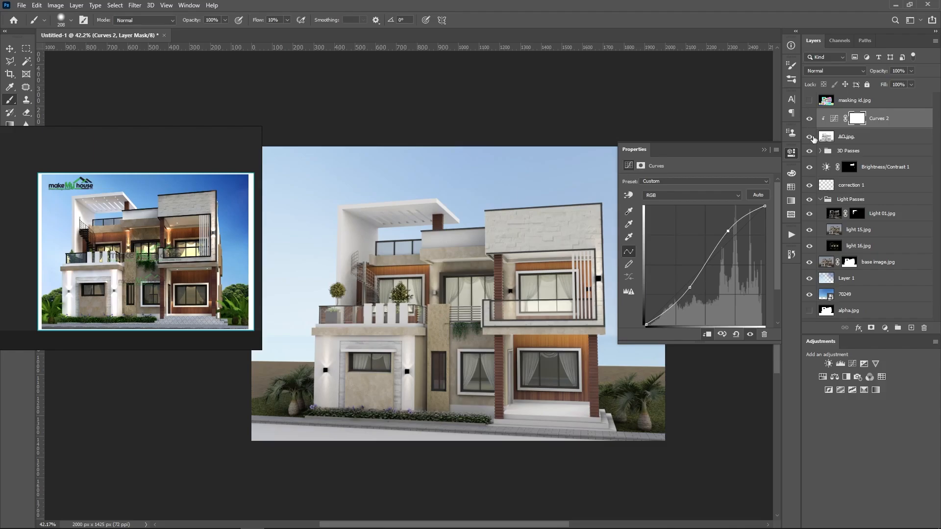
- Toggle the AO.jpg layer to check the effect of the curve-adjusted ambient occlusion on the facade
{"action": "left_click", "coordinate": [810, 137]}
{"action": "left_click", "coordinate": [811, 137]}
{"action": "left_click", "coordinate": [810, 137]}
{"action": "left_click", "coordinate": [812, 137]}
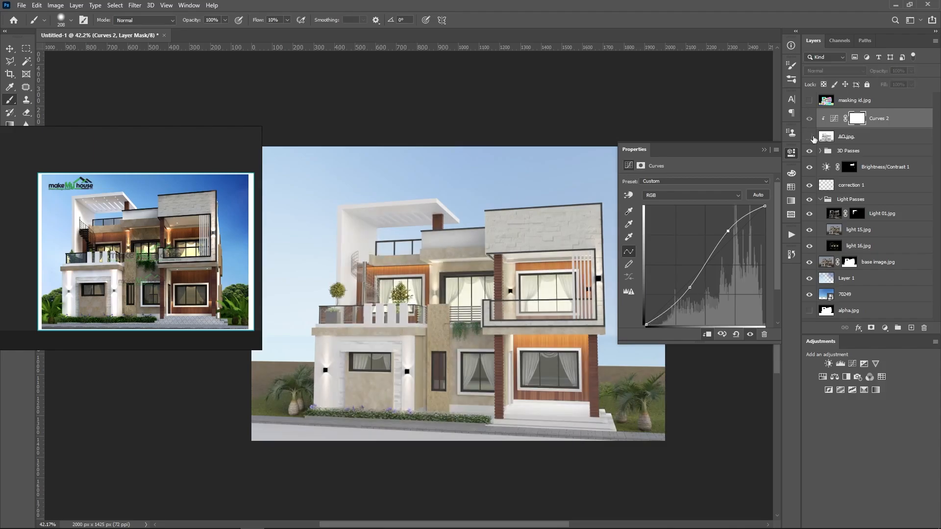
{"action": "left_click", "coordinate": [812, 138]}
{"action": "left_click", "coordinate": [811, 137]}
{"action": "left_click", "coordinate": [811, 137]}
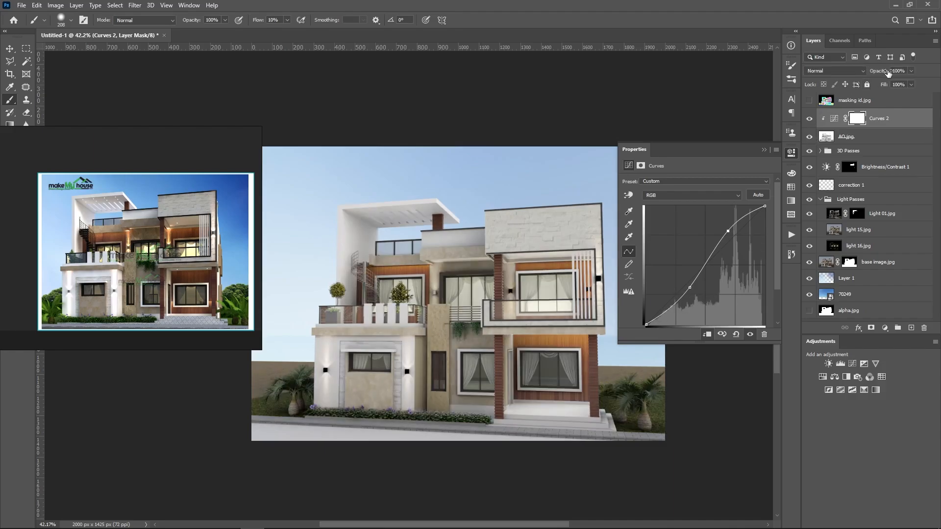
- Reduce the AO.jpg layer's opacity to 60% and close the layer properties
{"action": "left_click_drag", "start_coordinate": [888, 72], "coordinate": [872, 89]}
{"action": "left_click", "coordinate": [850, 139]}
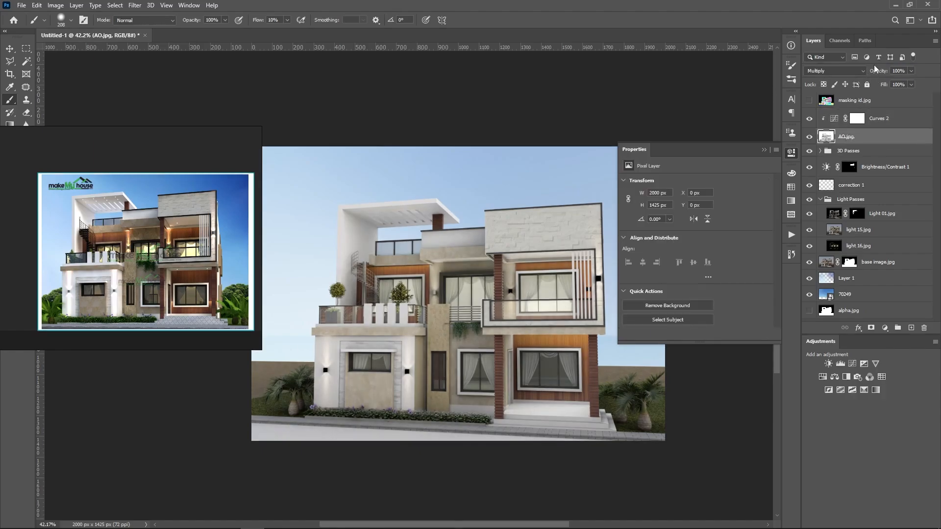
{"action": "mouse_move", "coordinate": [880, 72]}
{"action": "left_mouse_down"}
{"action": "mouse_move", "coordinate": [776, 76]}
{"action": "mouse_move", "coordinate": [830, 77]}
{"action": "mouse_move", "coordinate": [813, 85]}
{"action": "mouse_move", "coordinate": [811, 76]}
{"action": "left_mouse_up"}
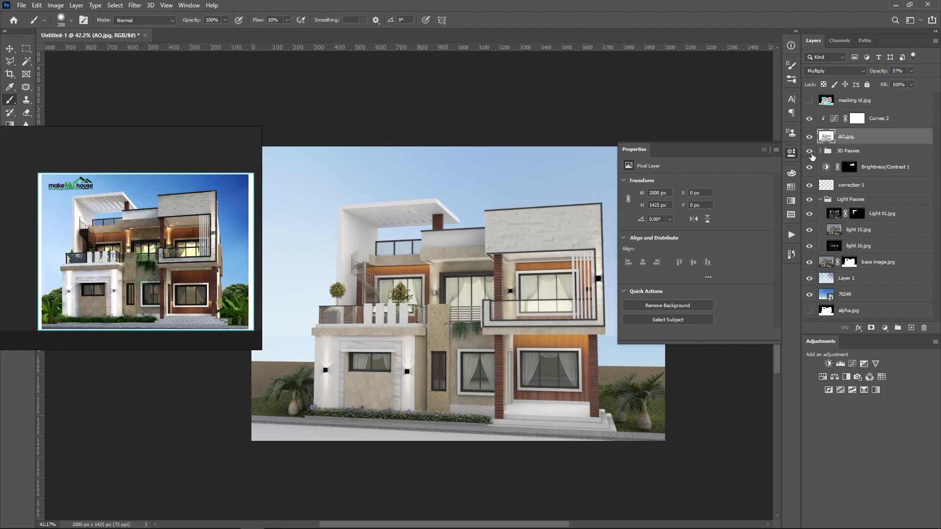
{"action": "left_click", "coordinate": [810, 138]}
{"action": "left_click", "coordinate": [811, 138]}
{"action": "left_click", "coordinate": [763, 150]}
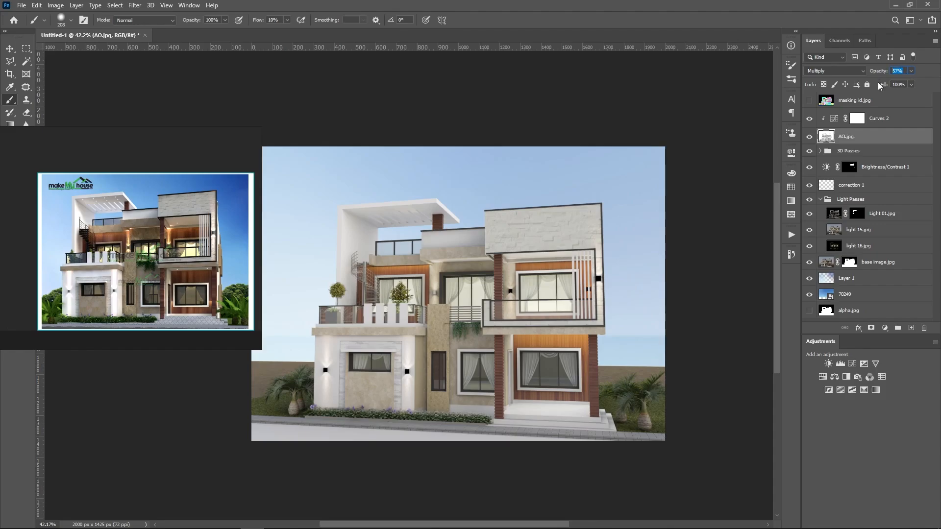
{"action": "type", "text": "60"}
- Compare the facade with and without the AO.jpg layer at its reduced opacity, and inspect the lower facade close up
{"action": "left_click", "coordinate": [810, 137]}
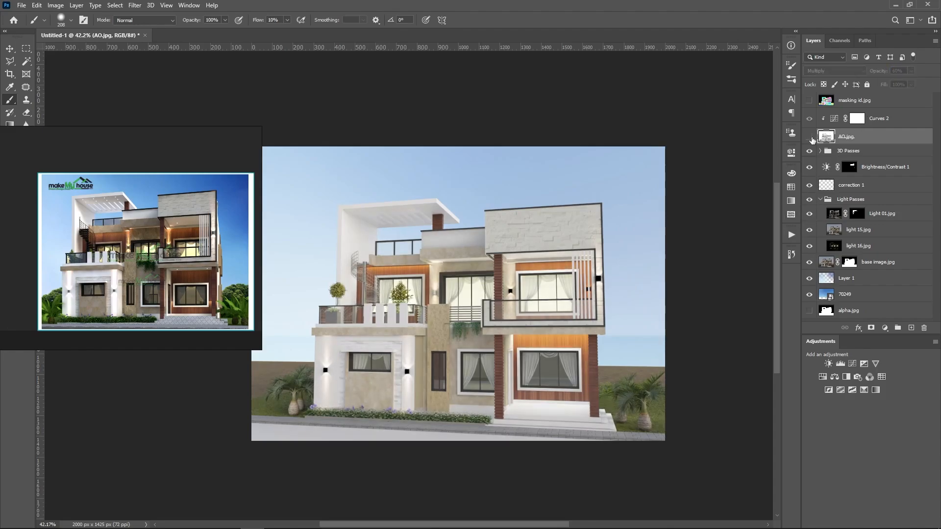
{"action": "left_click", "coordinate": [811, 138]}
{"action": "left_click", "coordinate": [810, 137]}
{"action": "left_click", "coordinate": [810, 137]}
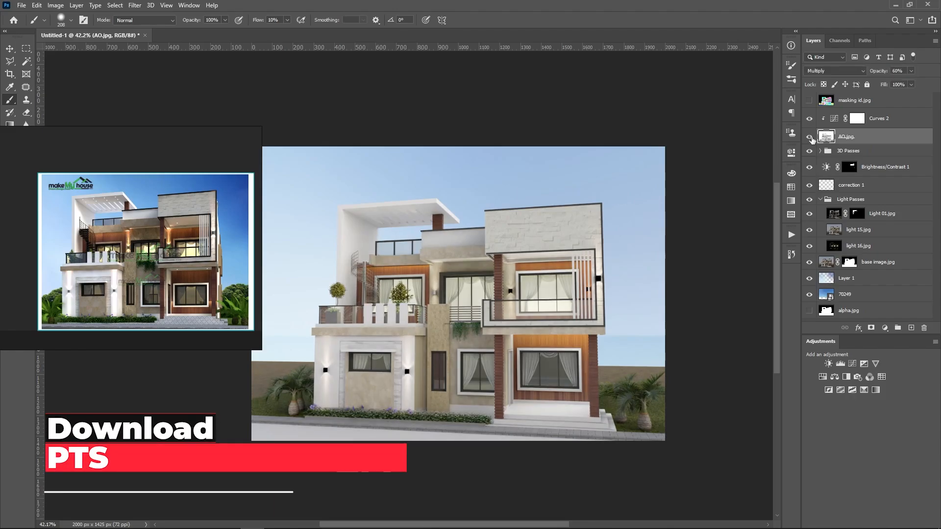
{"action": "scroll", "coordinate": [433, 368], "scroll_direction": "up", "scroll_amount": 10}
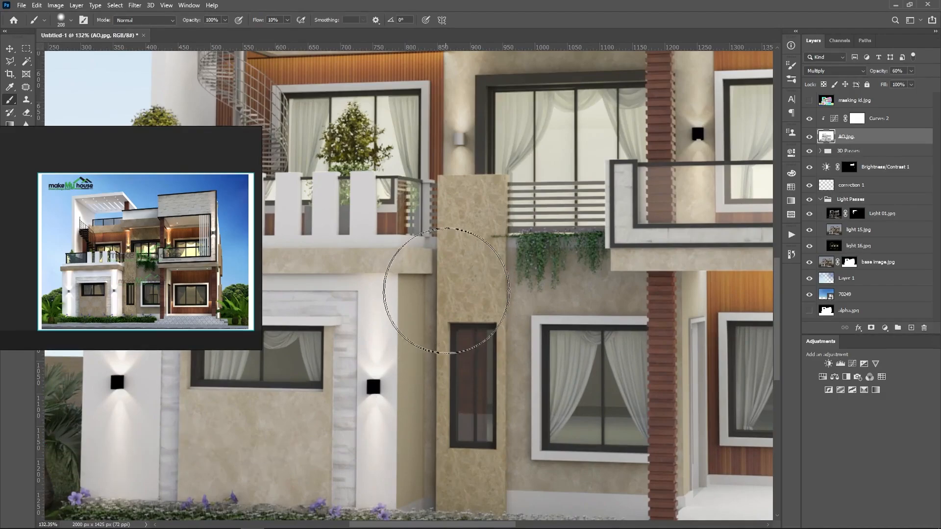
- Toggle the AO.jpg layer repeatedly to compare the lower facade with and without ambient occlusion
{"action": "left_click", "coordinate": [813, 137]}
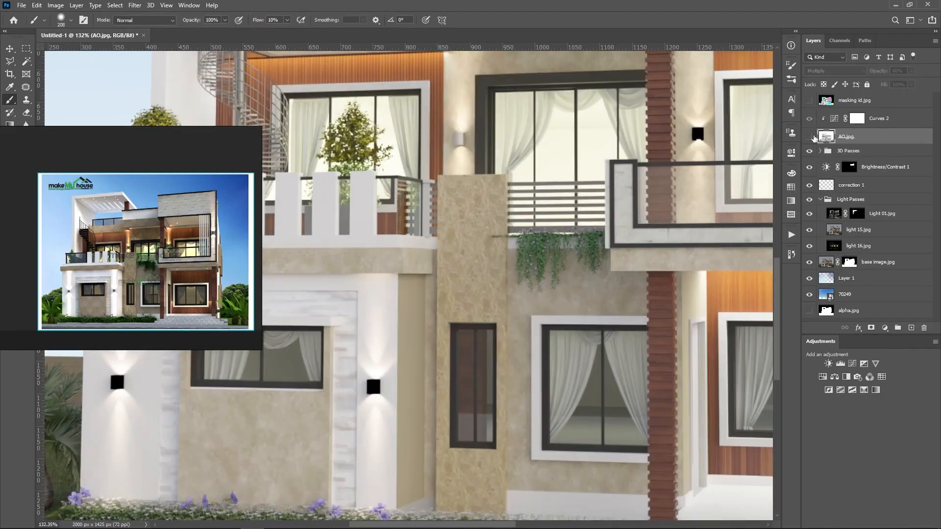
{"action": "left_click", "coordinate": [813, 137]}
{"action": "left_click", "coordinate": [813, 137]}
{"action": "left_click", "coordinate": [813, 138]}
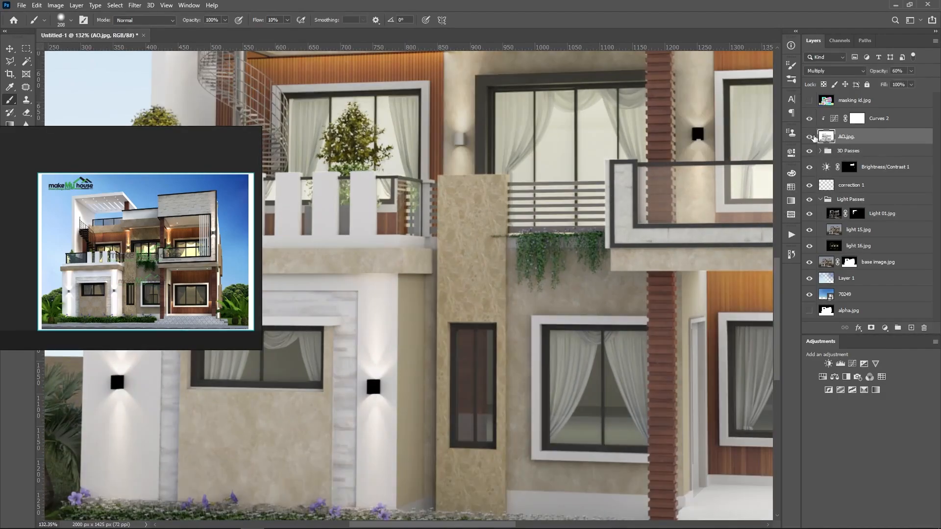
{"action": "left_click", "coordinate": [812, 137]}
{"action": "left_click", "coordinate": [812, 138]}
- Examine the effect of the AO.jpg layer on the whole house and on the upper-floor roof canopy by switching its visibility
{"action": "scroll", "coordinate": [569, 310], "scroll_direction": "down", "scroll_amount": 4}
{"action": "scroll", "coordinate": [568, 310], "scroll_direction": "down", "scroll_amount": 2}
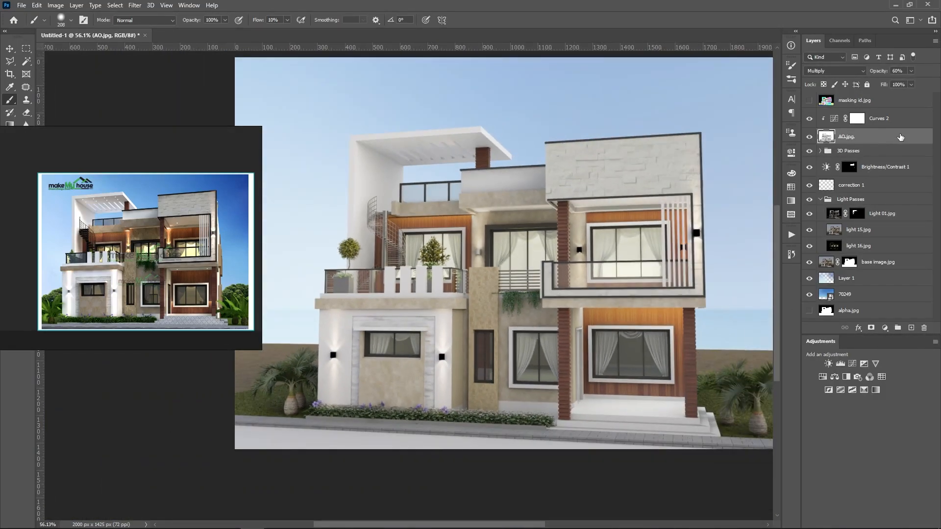
{"action": "scroll", "coordinate": [622, 243], "scroll_direction": "up", "scroll_amount": 2}
{"action": "scroll", "coordinate": [620, 243], "scroll_direction": "down", "scroll_amount": 2}
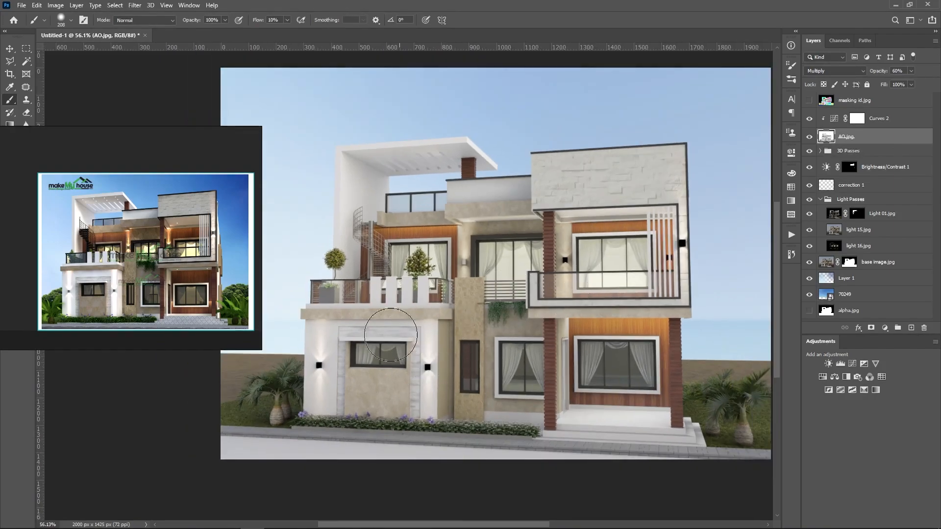
{"action": "scroll", "coordinate": [424, 364], "scroll_direction": "down", "scroll_amount": 2}
{"action": "scroll", "coordinate": [423, 363], "scroll_direction": "up", "scroll_amount": 1}
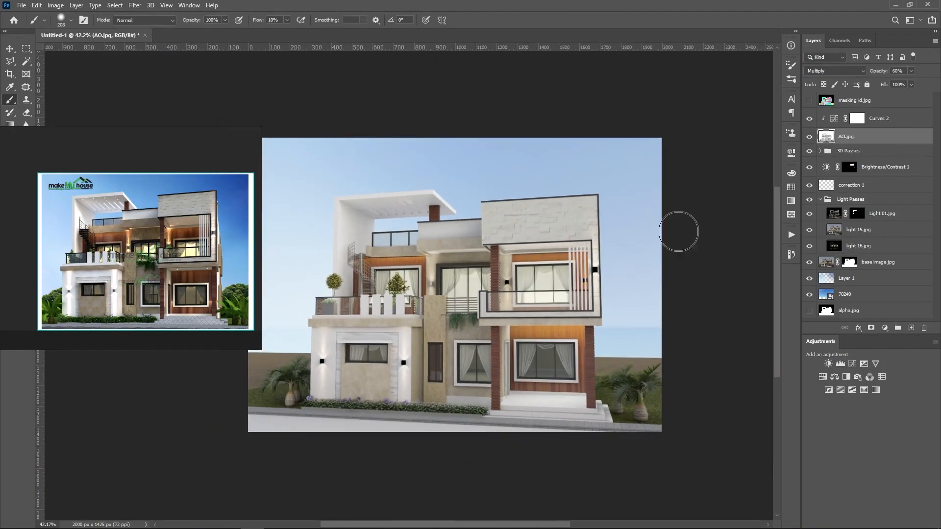
{"action": "left_click", "coordinate": [810, 138]}
{"action": "left_click", "coordinate": [810, 138]}
{"action": "scroll", "coordinate": [345, 228], "scroll_direction": "up", "scroll_amount": 2}
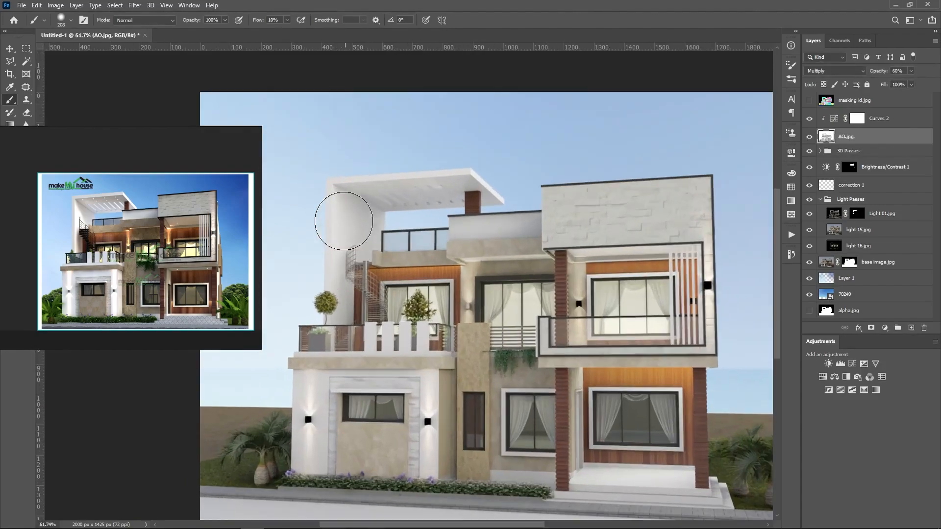
{"action": "scroll", "coordinate": [344, 221], "scroll_direction": "up", "scroll_amount": 1}
{"action": "left_click", "coordinate": [811, 137]}
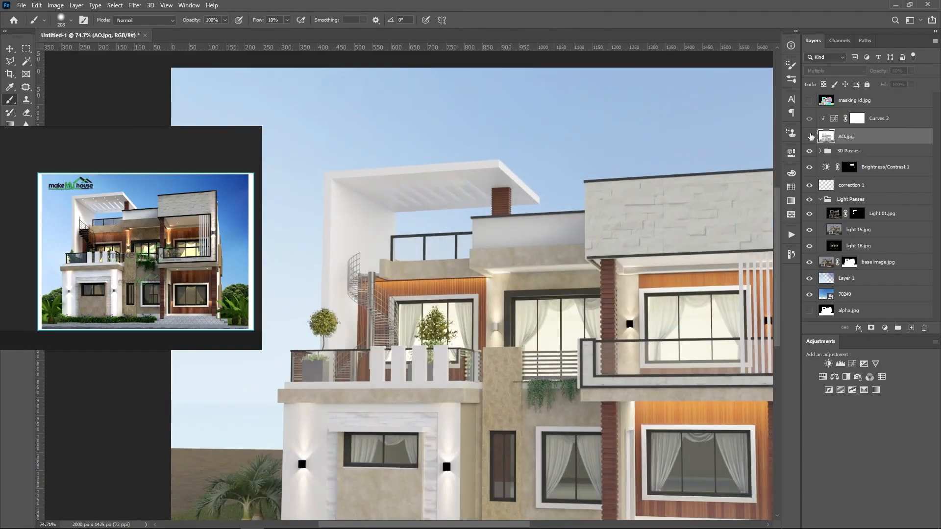
{"action": "left_click", "coordinate": [809, 137]}
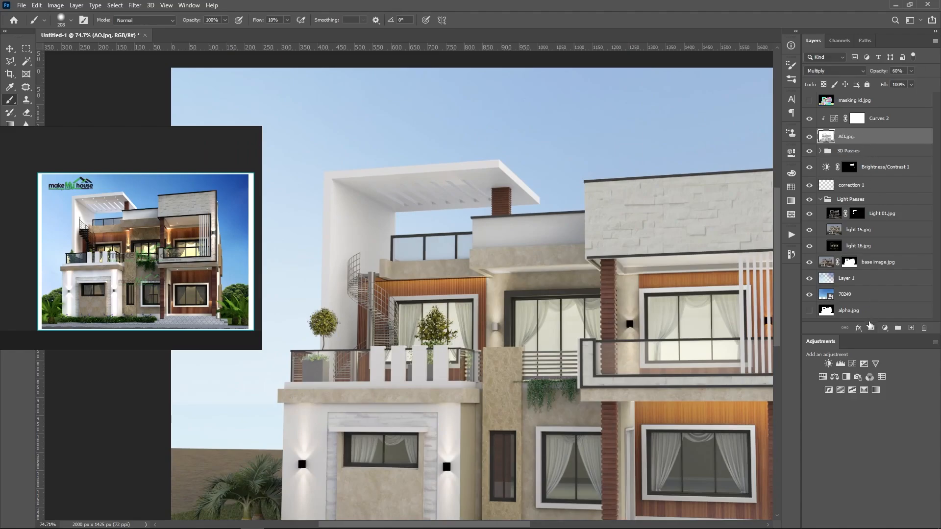
- Add a mask to the AO.jpg layer and paint black over the roof canopy with a 572 px brush at 100% flow
{"action": "left_click", "coordinate": [871, 327]}
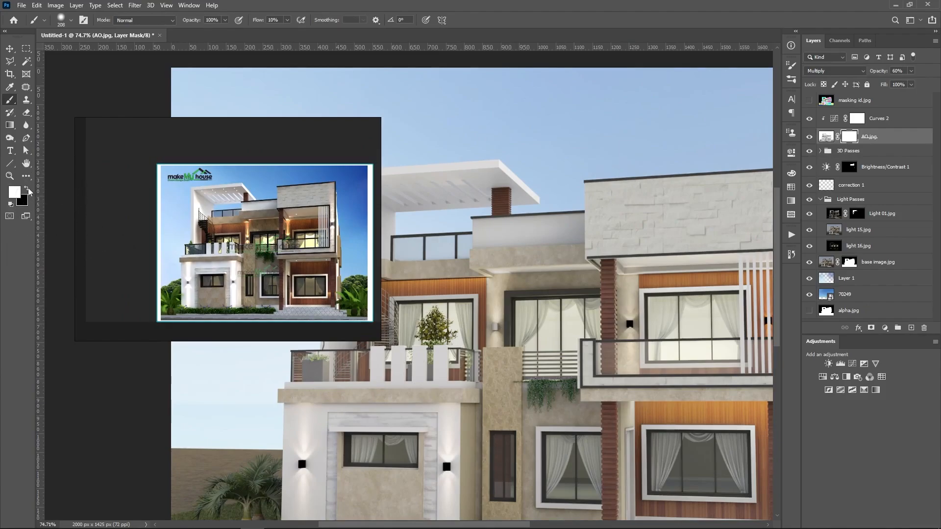
{"action": "left_click", "coordinate": [27, 189]}
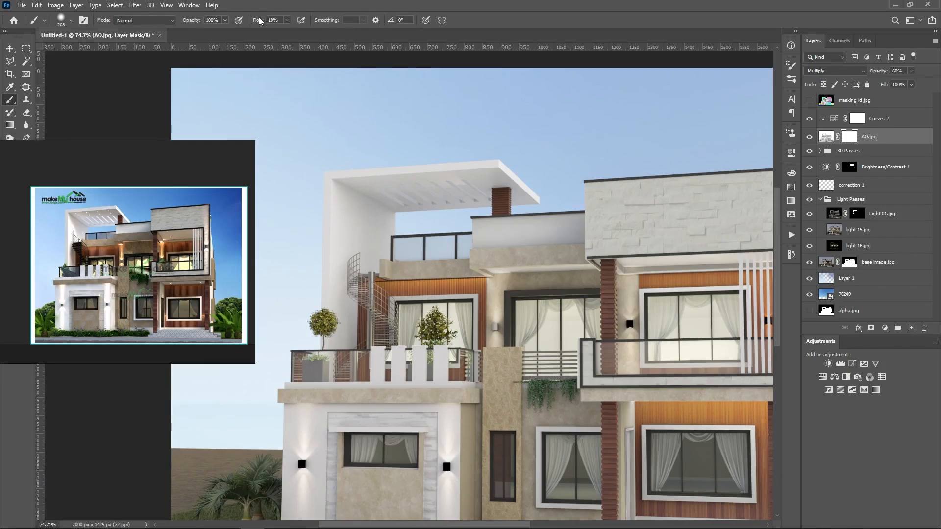
{"action": "left_click_drag", "start_coordinate": [255, 20], "coordinate": [376, 20]}
{"action": "mouse_move", "coordinate": [366, 183]}
{"action": "left_mouse_down"}
{"action": "mouse_move", "coordinate": [410, 181]}
{"action": "mouse_move", "coordinate": [369, 173]}
{"action": "mouse_move", "coordinate": [454, 139]}
{"action": "mouse_move", "coordinate": [357, 100]}
{"action": "mouse_move", "coordinate": [341, 214]}
{"action": "mouse_move", "coordinate": [428, 184]}
{"action": "left_mouse_up"}
{"action": "scroll", "coordinate": [428, 185], "scroll_direction": "down", "scroll_amount": 3}
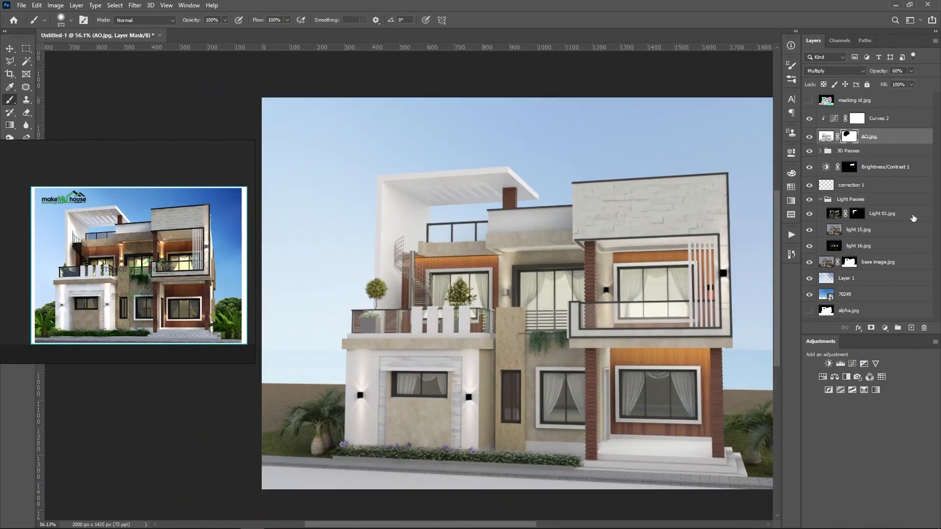
- Compare the whole house with and without the masked AO.jpg layer
{"action": "left_click", "coordinate": [810, 137]}
{"action": "left_click", "coordinate": [810, 137]}
{"action": "scroll", "coordinate": [367, 242], "scroll_direction": "down", "scroll_amount": 2}
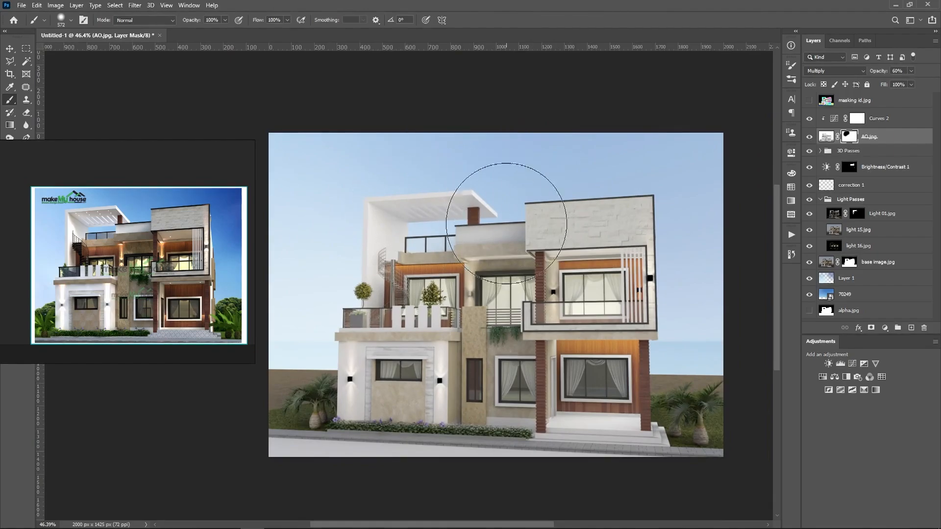
{"action": "scroll", "coordinate": [418, 272], "scroll_direction": "down", "scroll_amount": 2}
{"action": "scroll", "coordinate": [482, 377], "scroll_direction": "up", "scroll_amount": 4}
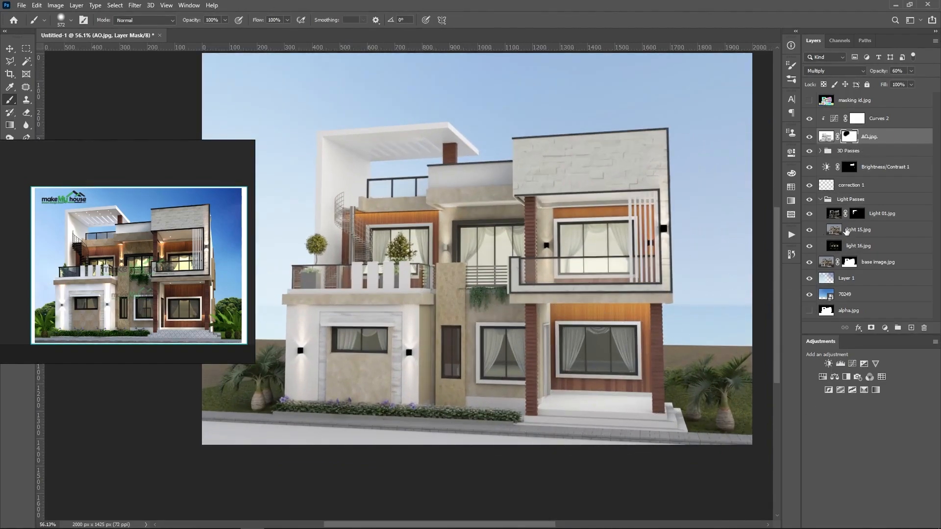
- Select the light 15.jpg layer and check the contribution of light 15.jpg, light 16.jpg and Light 01.jpg in turn
{"action": "left_click", "coordinate": [861, 235]}
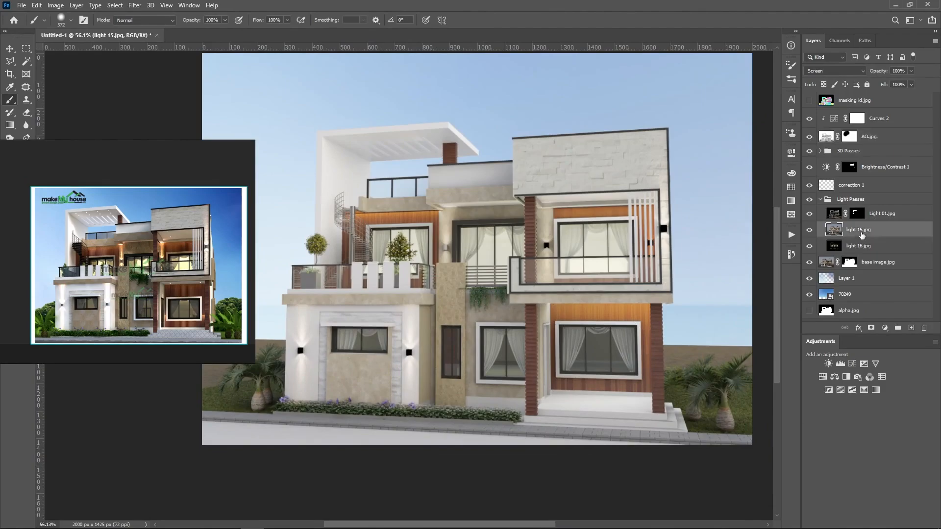
{"action": "left_click", "coordinate": [810, 231]}
{"action": "left_click", "coordinate": [810, 230]}
{"action": "left_click", "coordinate": [810, 246]}
{"action": "left_click", "coordinate": [810, 247]}
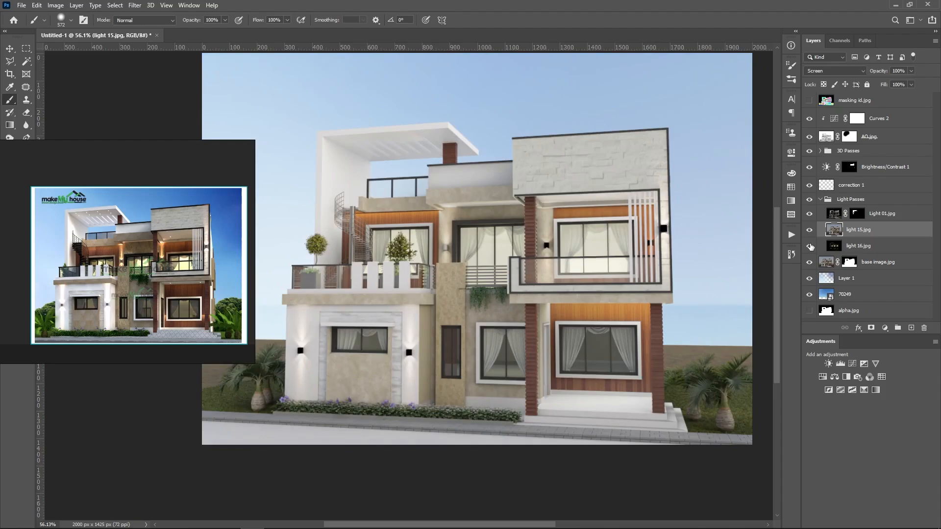
{"action": "left_click", "coordinate": [810, 213]}
{"action": "left_click", "coordinate": [810, 213]}
{"action": "scroll", "coordinate": [317, 276], "scroll_direction": "down", "scroll_amount": 3}
{"action": "scroll", "coordinate": [493, 354], "scroll_direction": "up", "scroll_amount": 4}
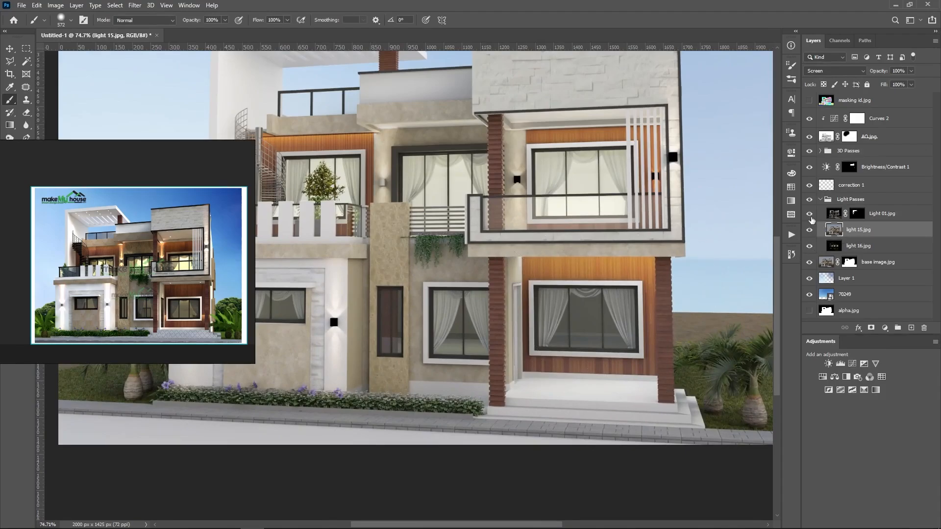
- Toggle the Light 01.jpg and light 15.jpg passes to compare their effect on the balcony and entrance
{"action": "left_click", "coordinate": [811, 219]}
{"action": "left_click", "coordinate": [810, 219]}
{"action": "left_click", "coordinate": [810, 229]}
{"action": "left_click", "coordinate": [810, 229]}
{"action": "left_click", "coordinate": [810, 229]}
{"action": "left_click", "coordinate": [810, 228]}
{"action": "left_click", "coordinate": [810, 229]}
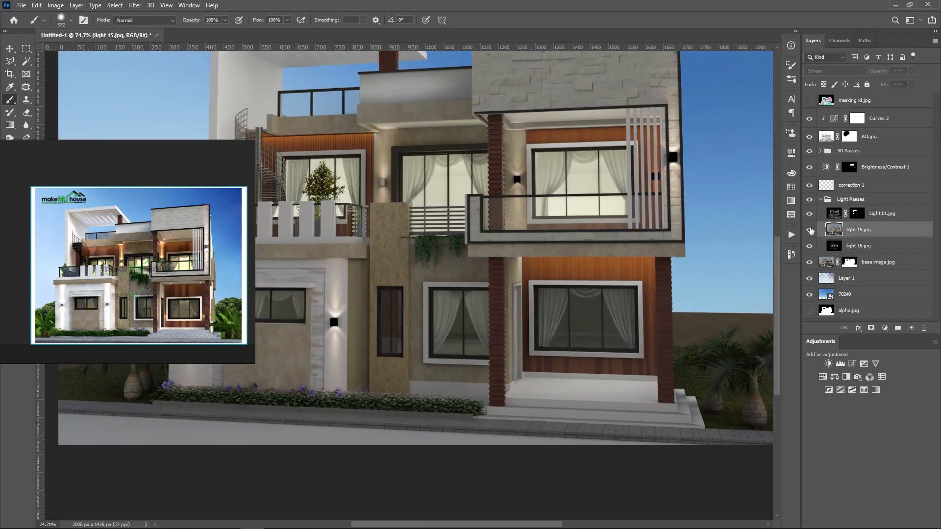
{"action": "left_click", "coordinate": [810, 229]}
{"action": "key", "text": "ctrl+minus"}
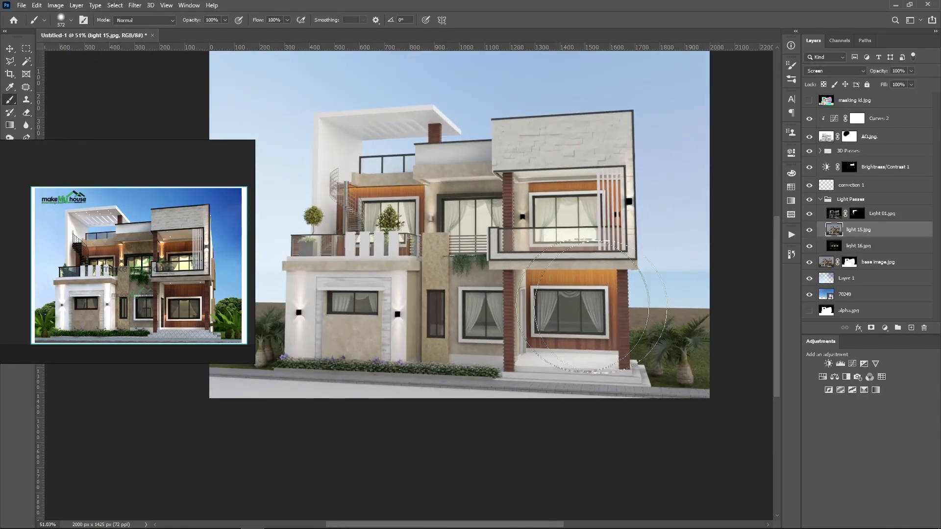
- Compare the brightness of the full house and sky with and without the light 15.jpg pass
{"action": "left_click", "coordinate": [810, 231]}
{"action": "left_click", "coordinate": [809, 231]}
{"action": "left_click", "coordinate": [810, 231]}
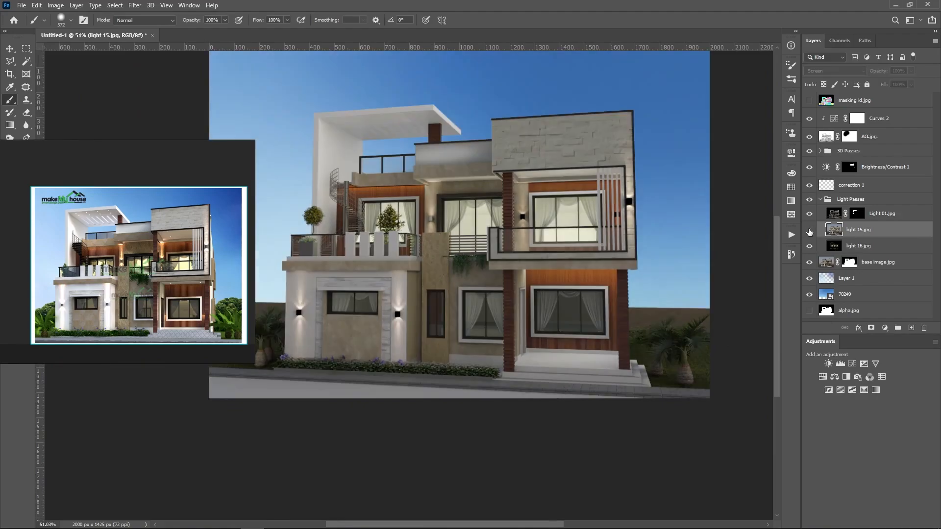
{"action": "left_click", "coordinate": [810, 230]}
{"action": "left_click", "coordinate": [810, 230]}
{"action": "scroll", "coordinate": [425, 310], "scroll_direction": "down", "scroll_amount": 3}
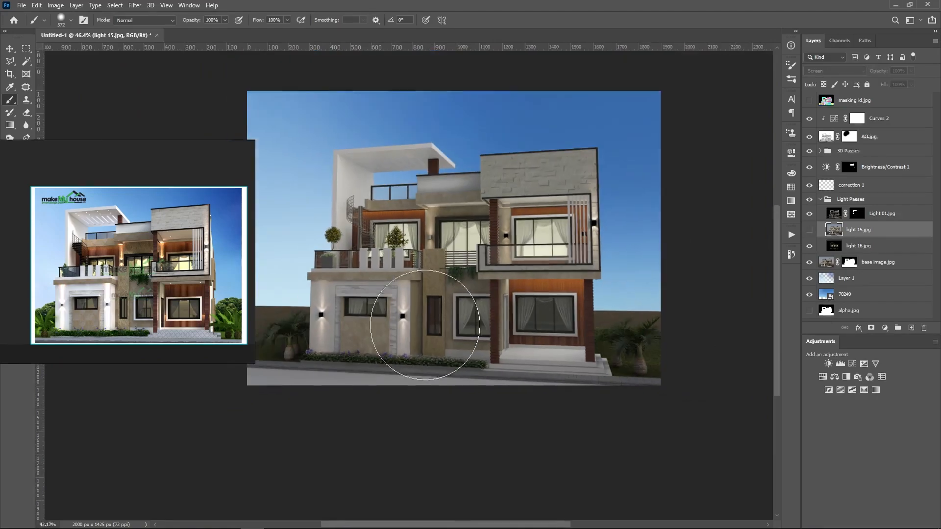
{"action": "scroll", "coordinate": [500, 282], "scroll_direction": "up", "scroll_amount": 1}
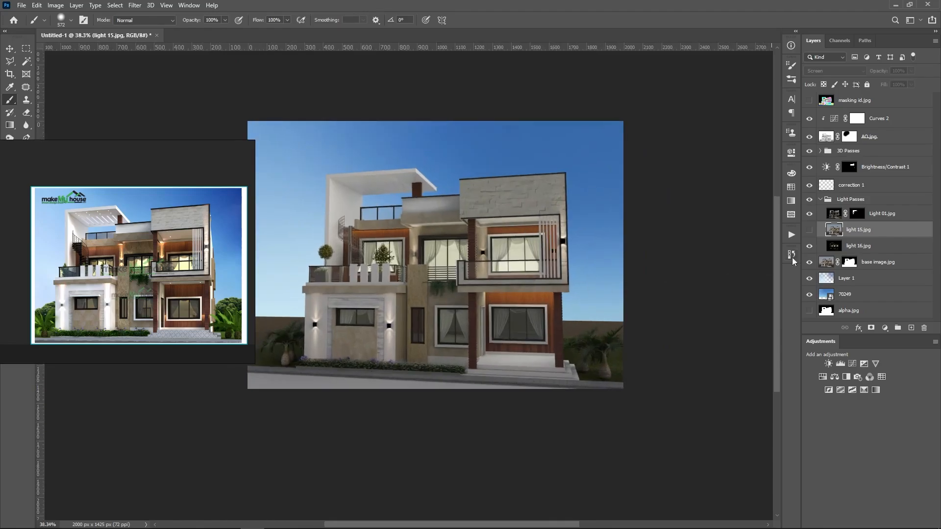
{"action": "left_click", "coordinate": [810, 231]}
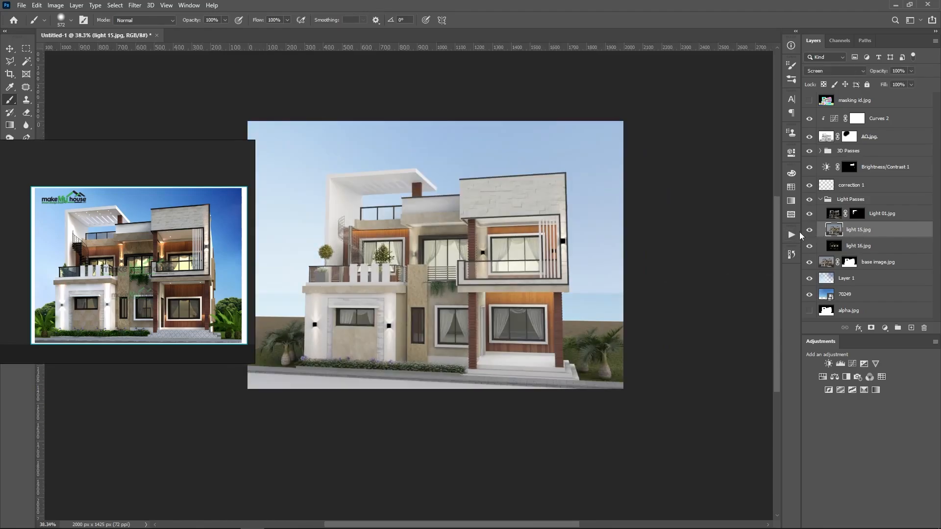
- View the light 15.jpg pass in isolation, restore the other layers, and reduce its opacity to 63%
{"action": "left_click", "coordinate": [810, 230], "text": "alt"}
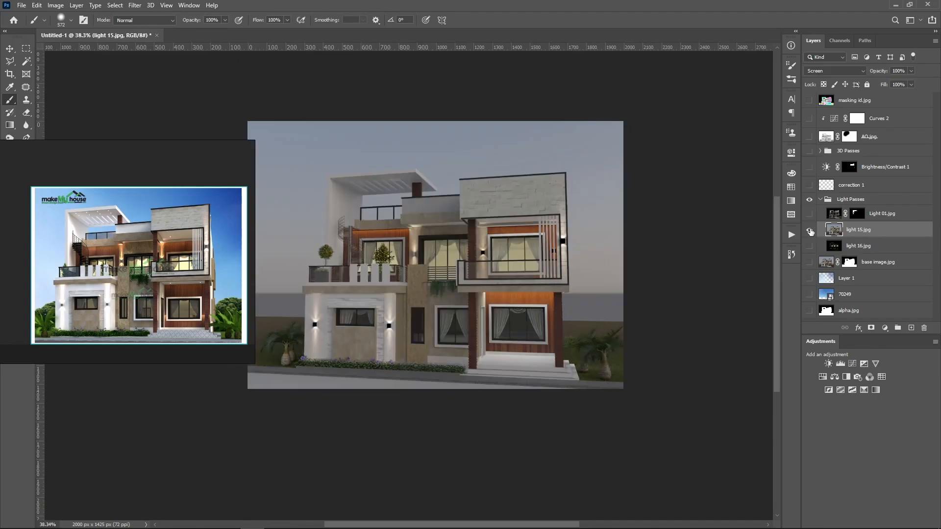
{"action": "left_click", "coordinate": [810, 231], "text": "alt"}
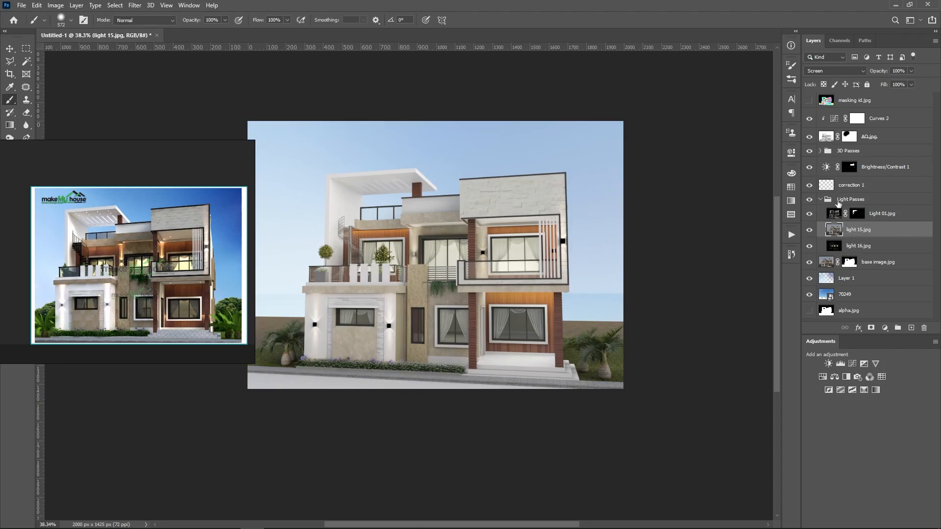
{"action": "left_click", "coordinate": [810, 231]}
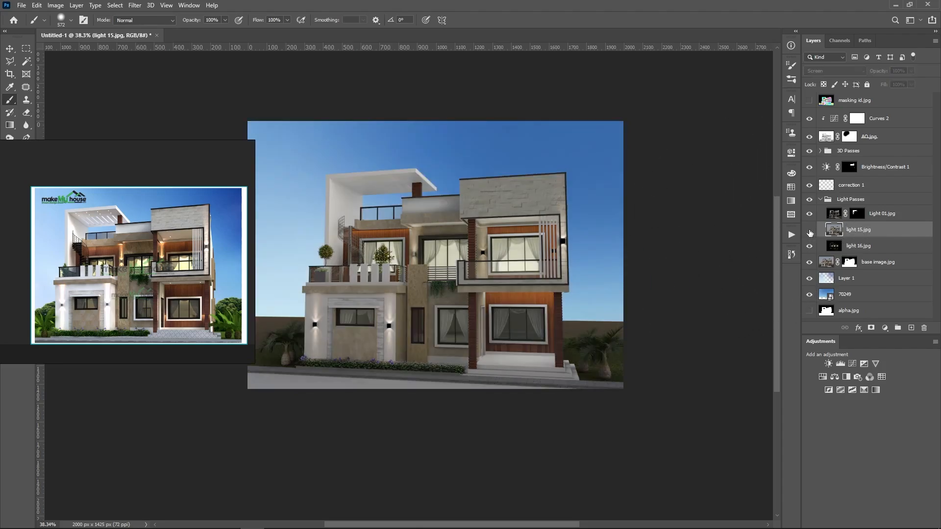
{"action": "left_click", "coordinate": [810, 230]}
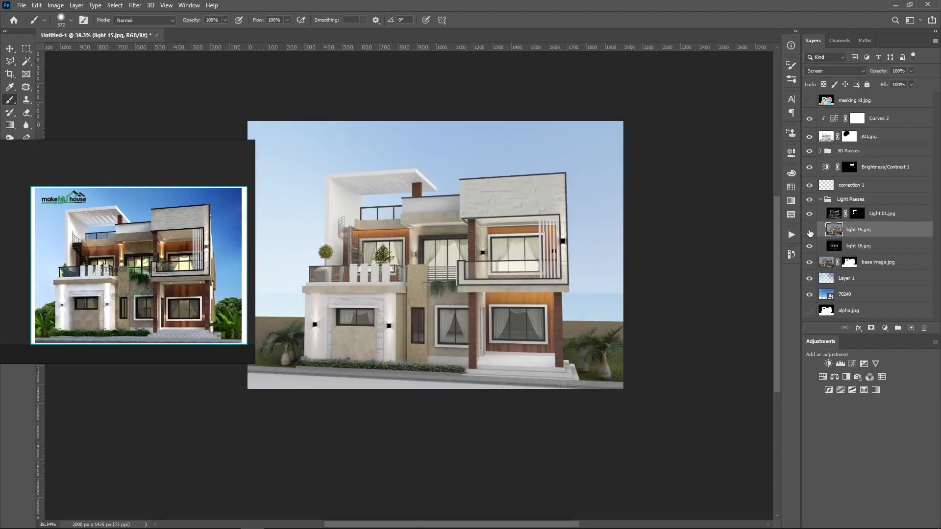
{"action": "left_click", "coordinate": [809, 231]}
{"action": "left_click", "coordinate": [810, 230]}
{"action": "left_click_drag", "start_coordinate": [877, 72], "coordinate": [846, 77]}
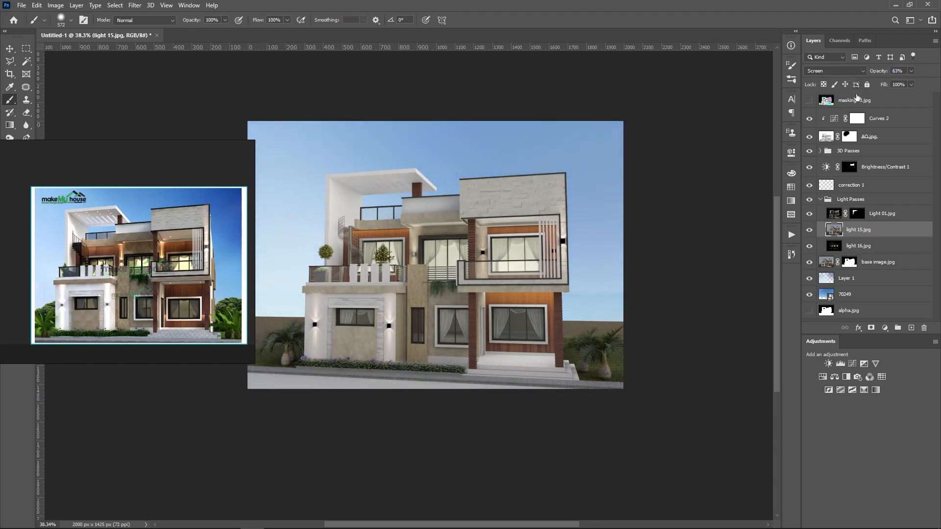
- Examine the rebalanced lighting across the whole image and close up at the ground-floor entrance and window
{"action": "scroll", "coordinate": [462, 378], "scroll_direction": "down", "scroll_amount": 2}
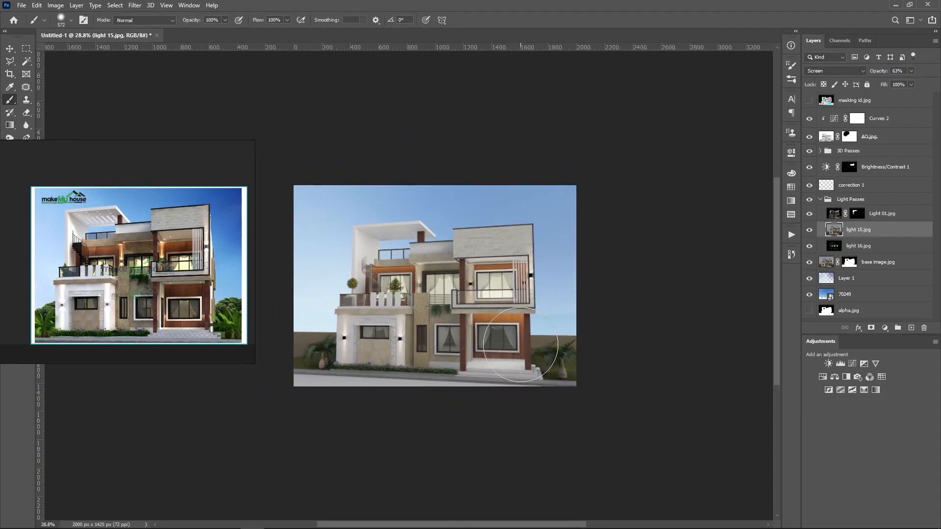
{"action": "scroll", "coordinate": [486, 233], "scroll_direction": "up", "scroll_amount": 1}
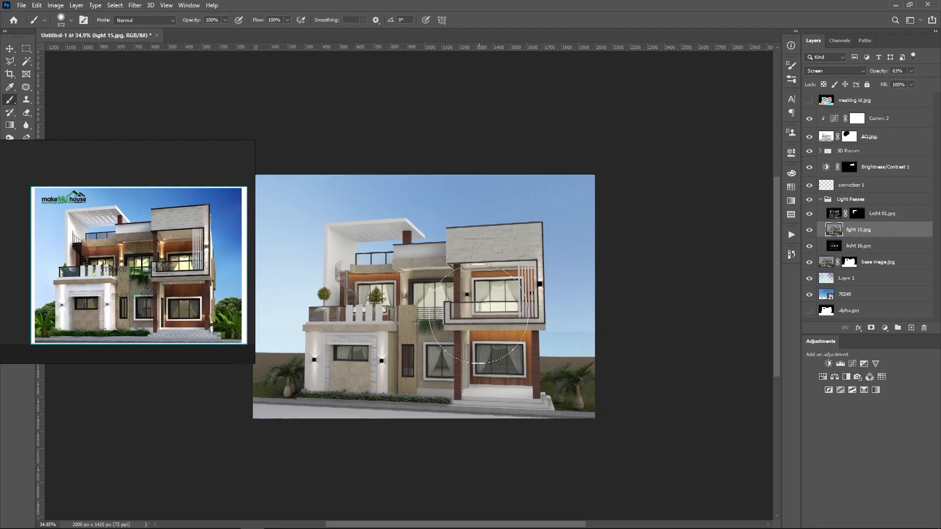
{"action": "scroll", "coordinate": [477, 314], "scroll_direction": "up", "scroll_amount": 3}
{"action": "scroll", "coordinate": [513, 314], "scroll_direction": "down", "scroll_amount": 1}
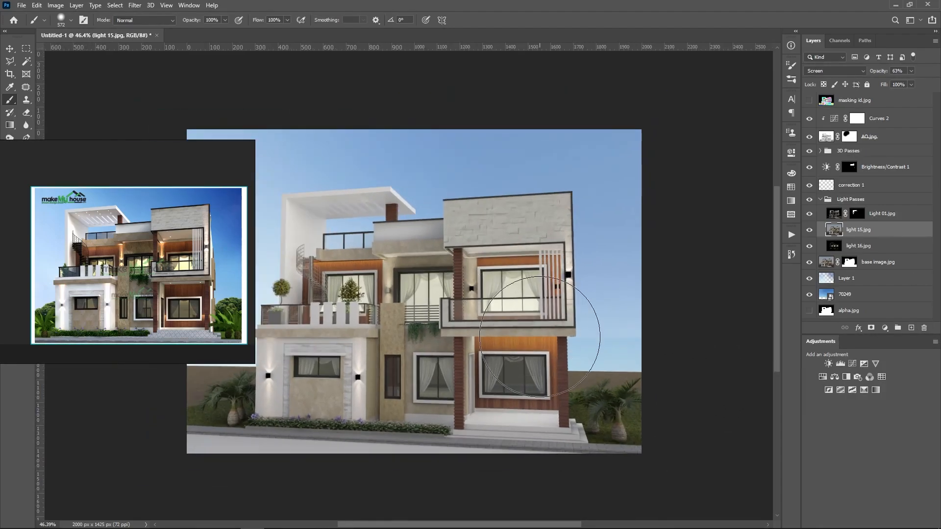
{"action": "scroll", "coordinate": [468, 428], "scroll_direction": "up", "scroll_amount": 2}
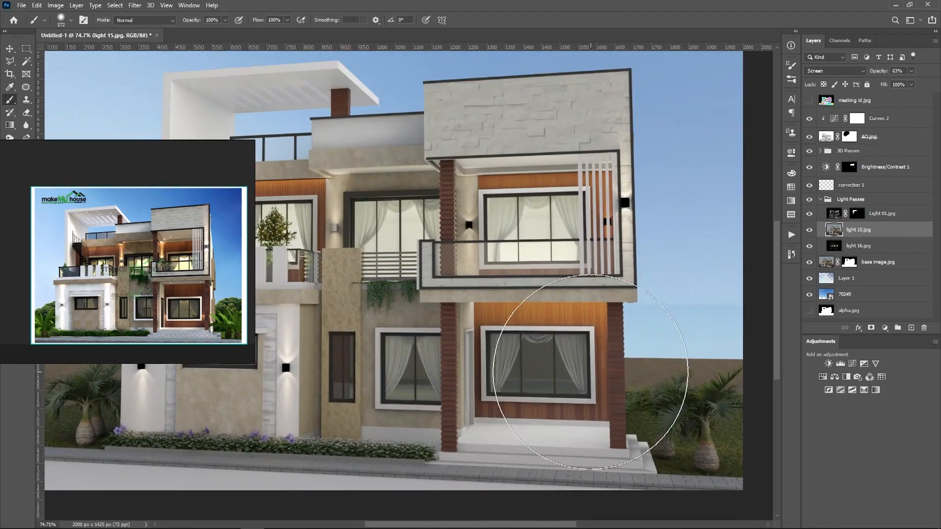
{"action": "scroll", "coordinate": [581, 369], "scroll_direction": "up", "scroll_amount": 3}
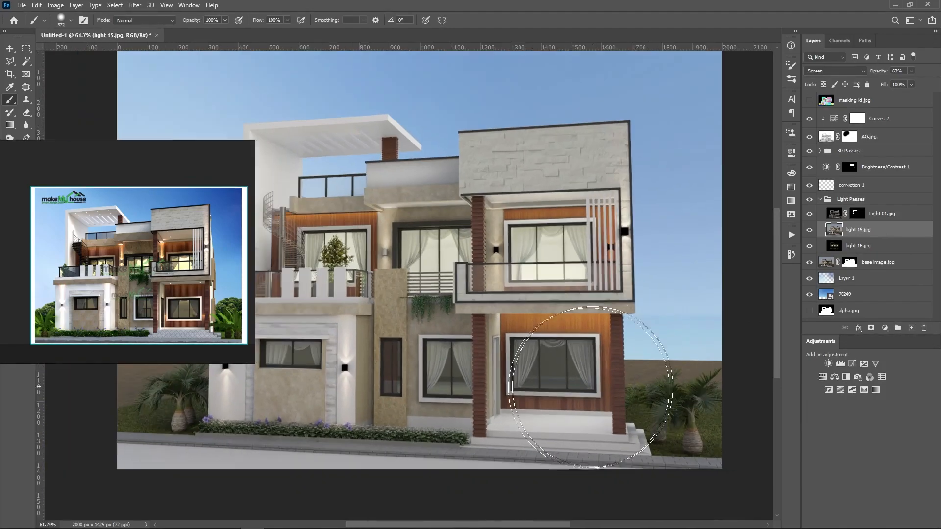
{"action": "scroll", "coordinate": [571, 370], "scroll_direction": "down", "scroll_amount": 2}
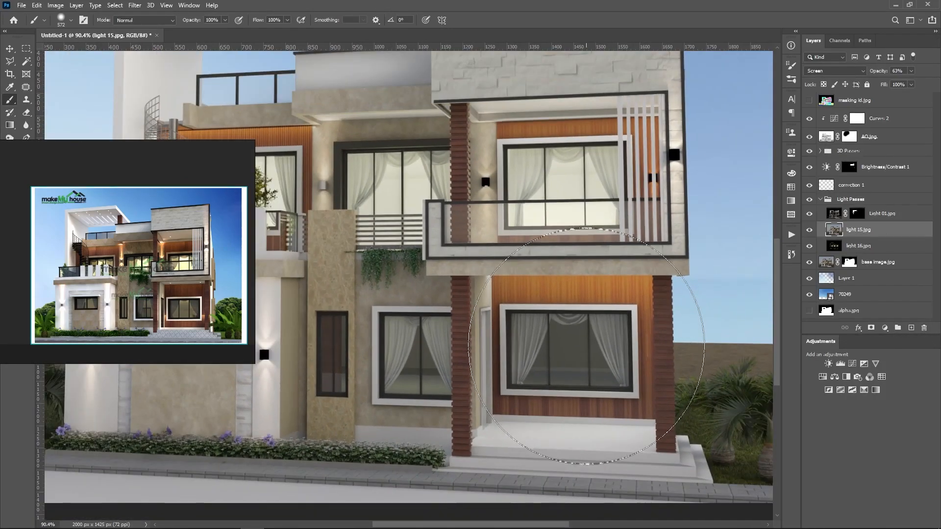
{"action": "scroll", "coordinate": [540, 358], "scroll_direction": "up", "scroll_amount": 3}
{"action": "scroll", "coordinate": [534, 353], "scroll_direction": "up", "scroll_amount": 2}
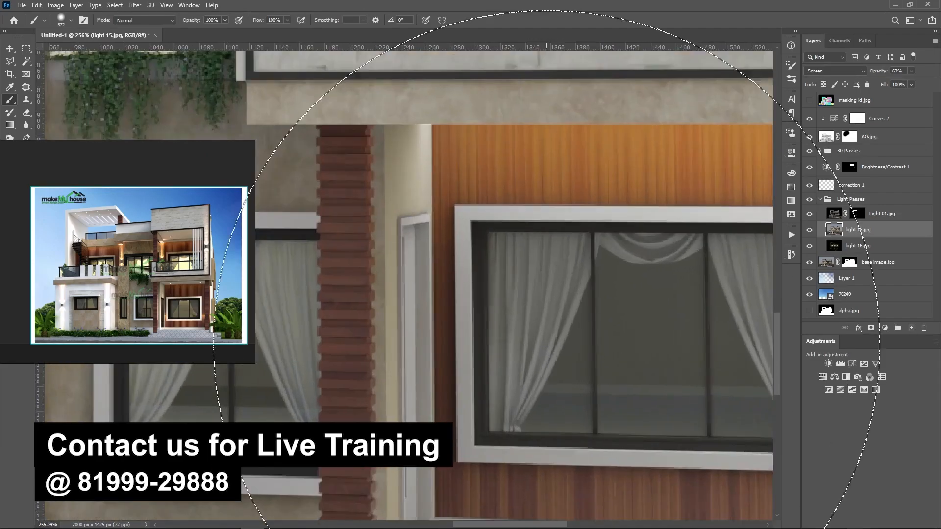
{"action": "scroll", "coordinate": [551, 319], "scroll_direction": "down", "scroll_amount": 5}
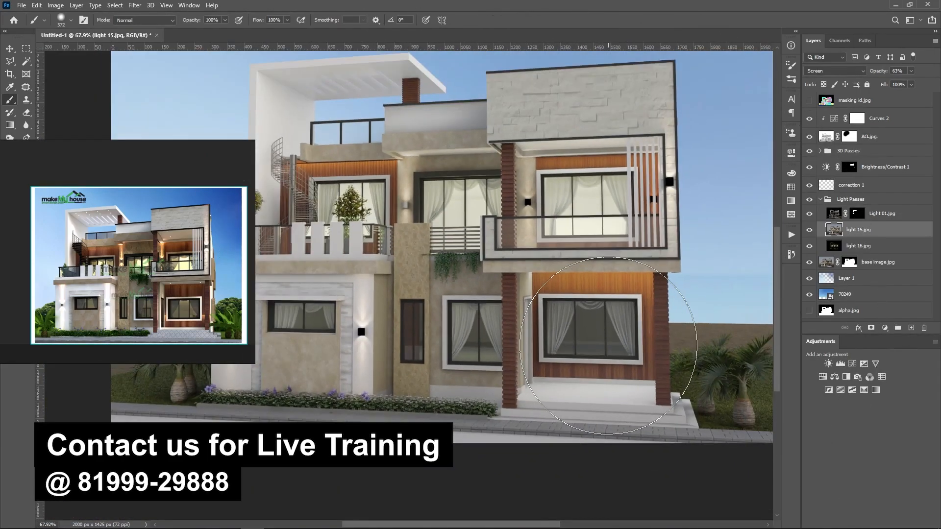
- Draw a closed black Pen shape about 30 by 69 px over the glass beside the curtain in the leftmost ground-floor window's left pane
{"action": "scroll", "coordinate": [306, 323], "scroll_direction": "up", "scroll_amount": 8}
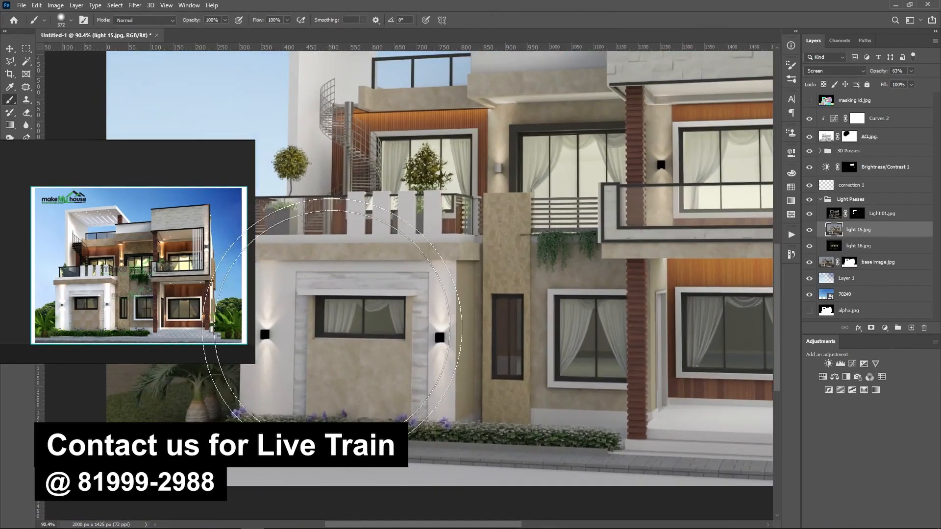
{"action": "scroll", "coordinate": [355, 299], "scroll_direction": "up", "scroll_amount": 2}
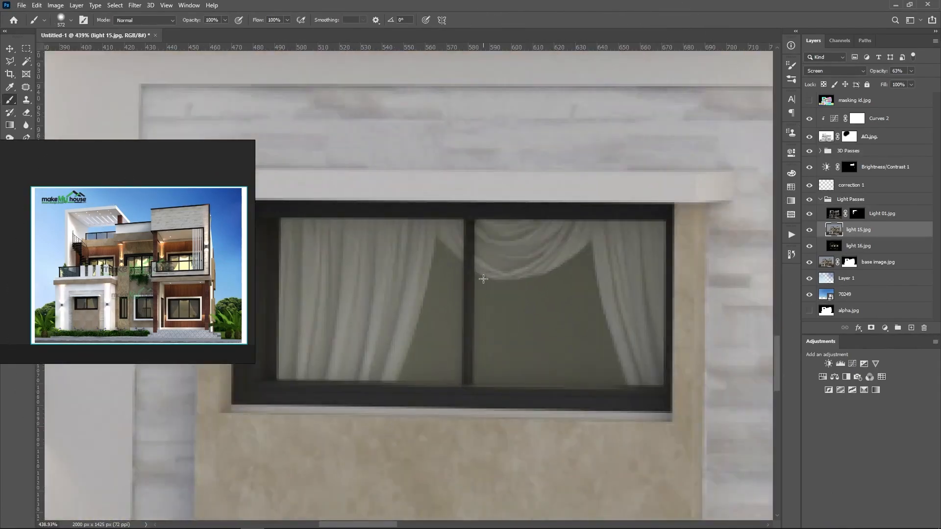
{"action": "scroll", "coordinate": [399, 263], "scroll_direction": "down", "scroll_amount": 3}
{"action": "scroll", "coordinate": [395, 282], "scroll_direction": "up", "scroll_amount": 1}
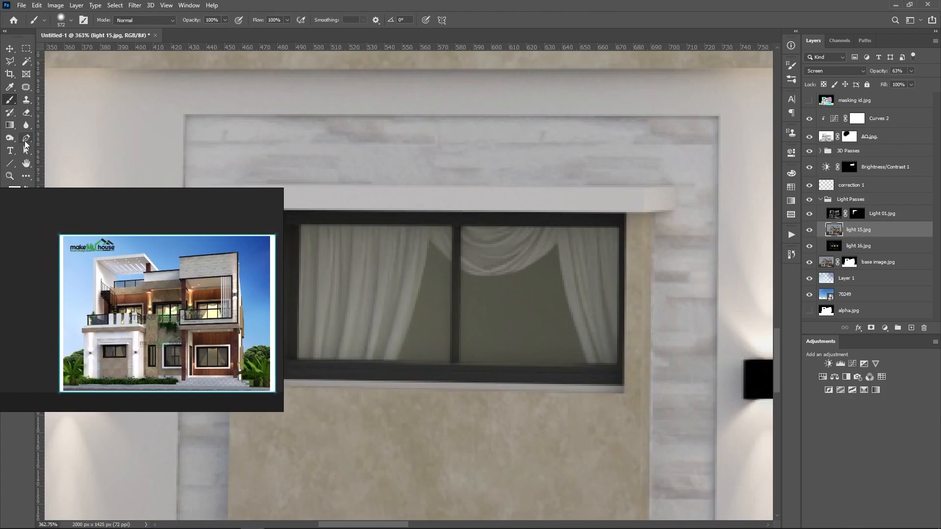
{"action": "key", "text": "p"}
{"action": "scroll", "coordinate": [539, 294], "scroll_direction": "down", "scroll_amount": 3}
{"action": "scroll", "coordinate": [549, 323], "scroll_direction": "up", "scroll_amount": 1}
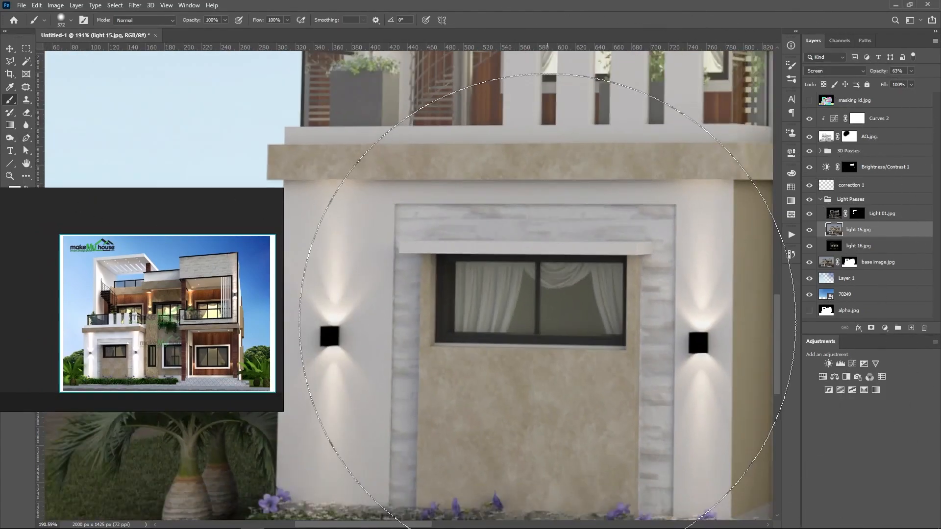
{"action": "scroll", "coordinate": [550, 328], "scroll_direction": "up", "scroll_amount": 8}
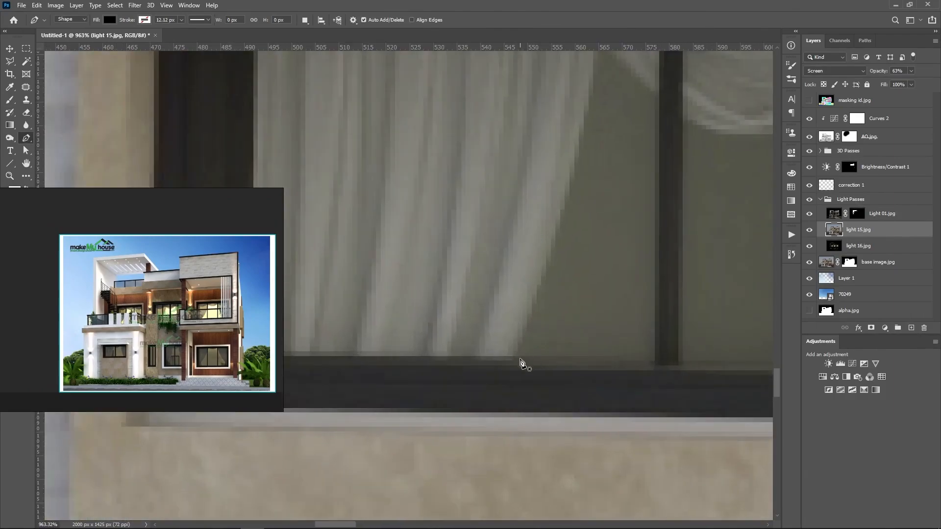
{"action": "left_click", "coordinate": [521, 361]}
{"action": "scroll", "coordinate": [576, 221], "scroll_direction": "down", "scroll_amount": 3}
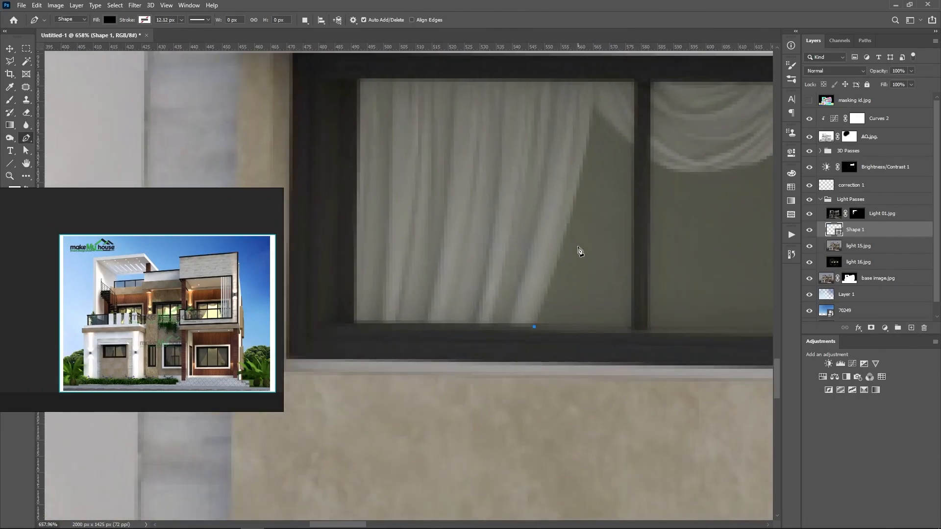
{"action": "scroll", "coordinate": [588, 196], "scroll_direction": "up", "scroll_amount": 3}
{"action": "mouse_move", "coordinate": [597, 128]}
{"action": "left_mouse_down"}
{"action": "mouse_move", "coordinate": [598, 101]}
{"action": "mouse_move", "coordinate": [616, 116]}
{"action": "left_mouse_up"}
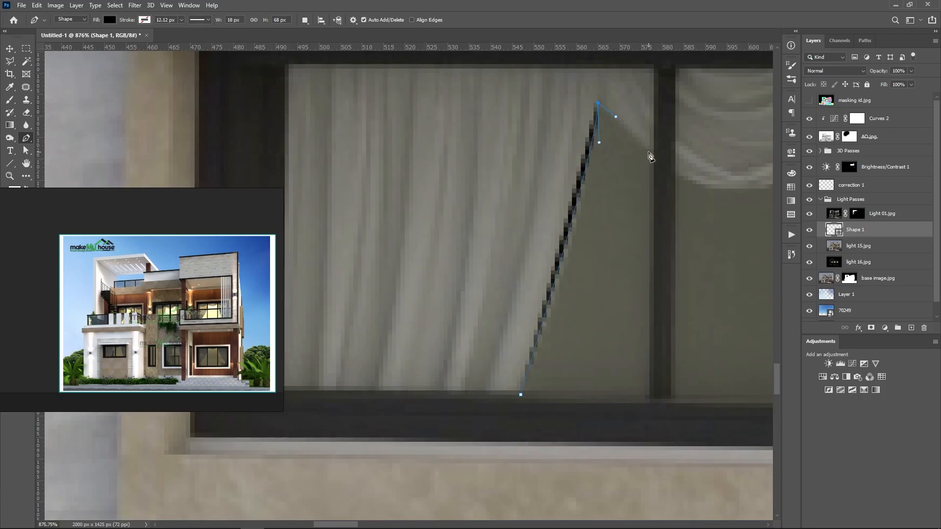
{"action": "left_click", "coordinate": [650, 150]}
{"action": "left_click", "coordinate": [649, 399]}
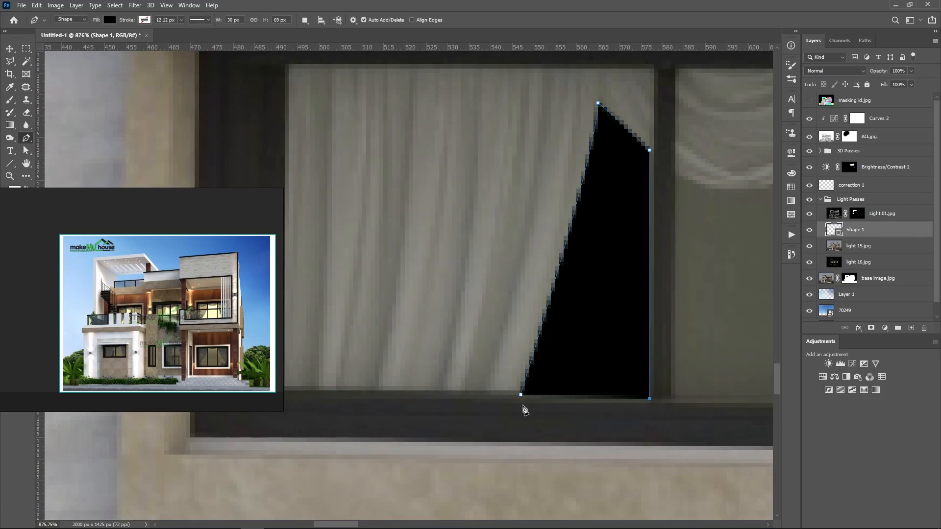
{"action": "left_click", "coordinate": [520, 395]}
- Draw a closed black Pen shape about 71 by 67 px over the glass below the curtain swag in the same window's right pane
{"action": "scroll", "coordinate": [521, 395], "scroll_direction": "down", "scroll_amount": 4}
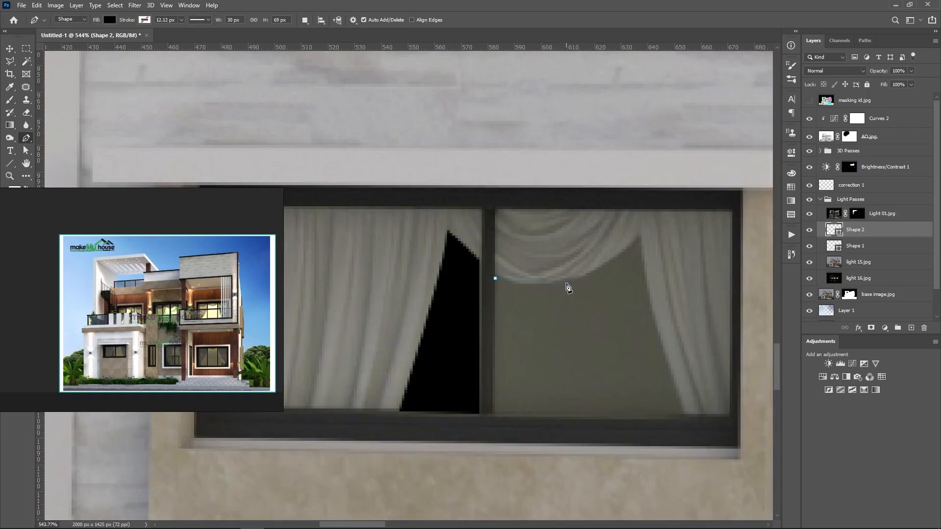
{"action": "left_click_drag", "start_coordinate": [567, 283], "coordinate": [586, 271]}
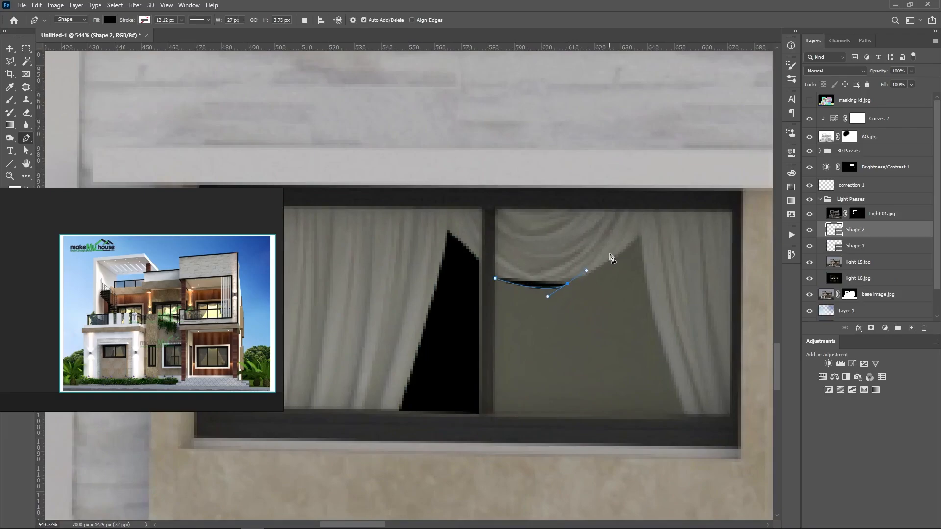
{"action": "left_click", "coordinate": [641, 237]}
{"action": "left_click", "coordinate": [683, 411]}
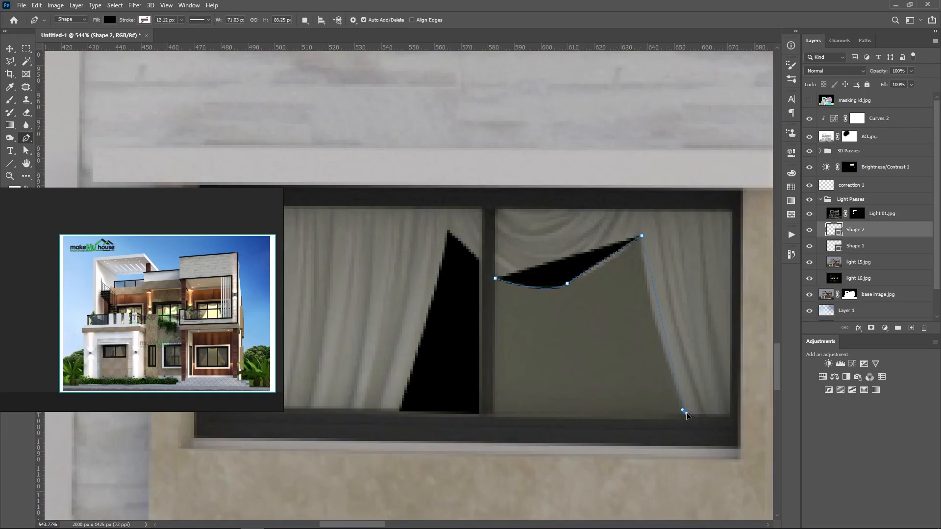
{"action": "left_click_drag", "start_coordinate": [699, 434], "coordinate": [659, 416]}
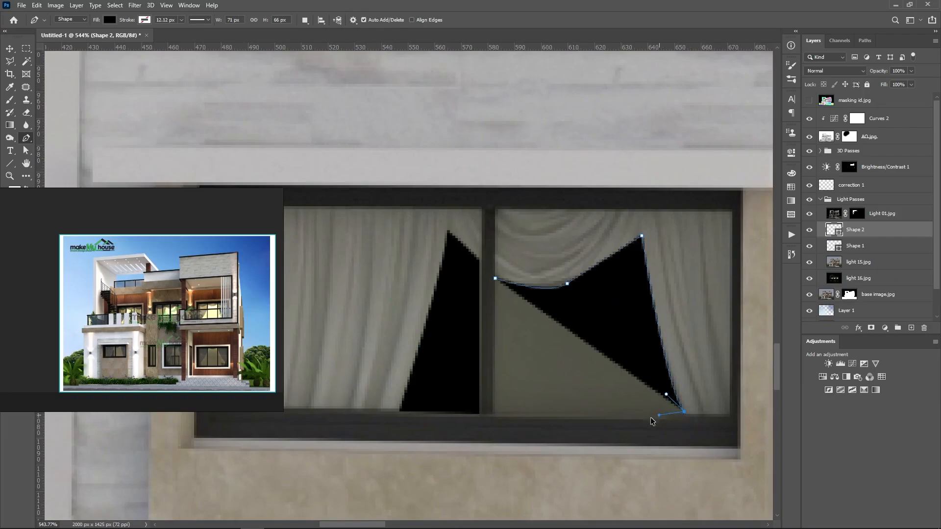
{"action": "left_click", "coordinate": [495, 415]}
{"action": "left_click", "coordinate": [495, 279]}
- Cover the left pane of the tall narrow window in the stone column with a closed black Pen shape about 26 by 172 px
{"action": "scroll", "coordinate": [417, 338], "scroll_direction": "down", "scroll_amount": 5}
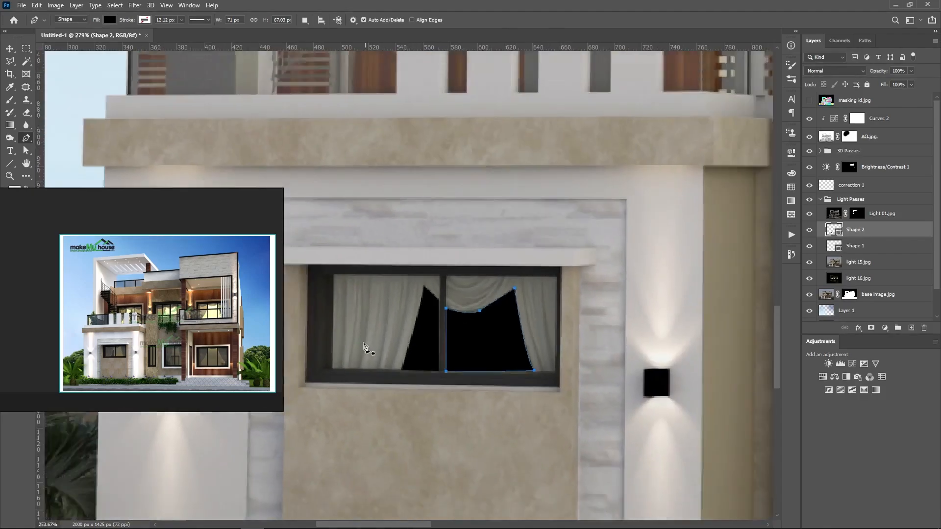
{"action": "scroll", "coordinate": [367, 346], "scroll_direction": "down", "scroll_amount": 9}
{"action": "scroll", "coordinate": [631, 337], "scroll_direction": "up", "scroll_amount": 6}
{"action": "scroll", "coordinate": [506, 314], "scroll_direction": "down", "scroll_amount": 3}
{"action": "scroll", "coordinate": [505, 297], "scroll_direction": "up", "scroll_amount": 2}
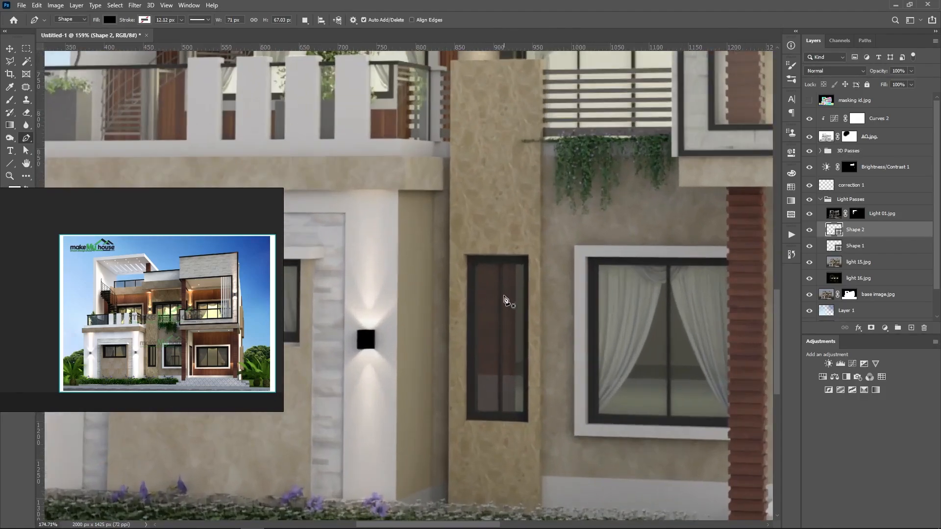
{"action": "scroll", "coordinate": [490, 290], "scroll_direction": "up", "scroll_amount": 3}
{"action": "left_click", "coordinate": [474, 257]}
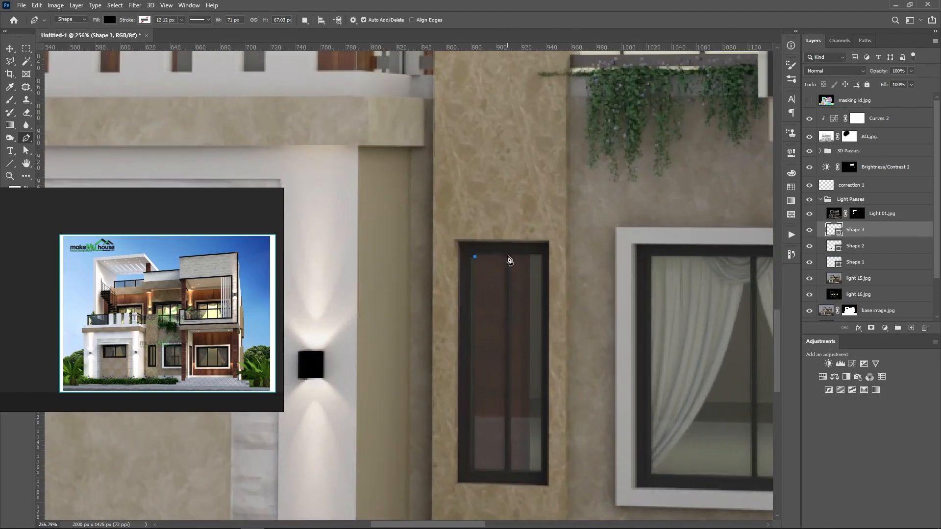
{"action": "left_click", "coordinate": [507, 256]}
{"action": "left_click", "coordinate": [505, 472]}
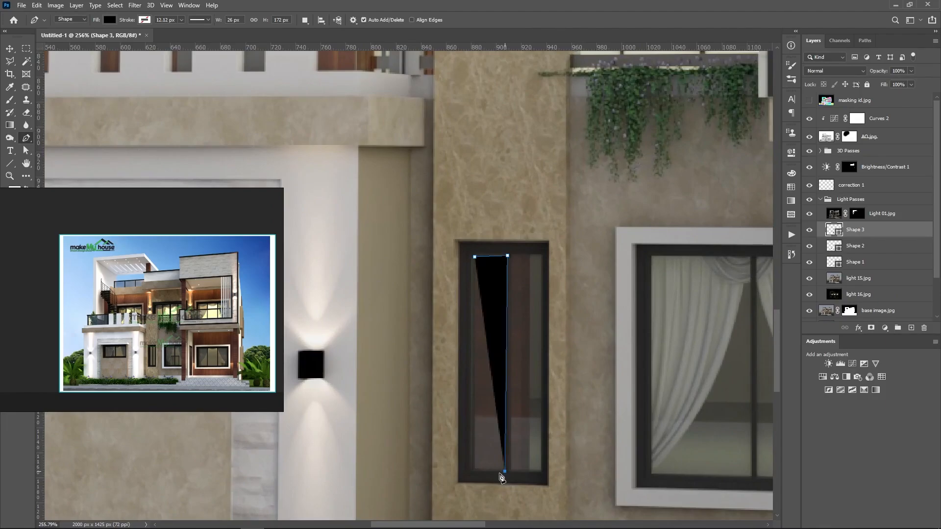
{"action": "left_click", "coordinate": [474, 472]}
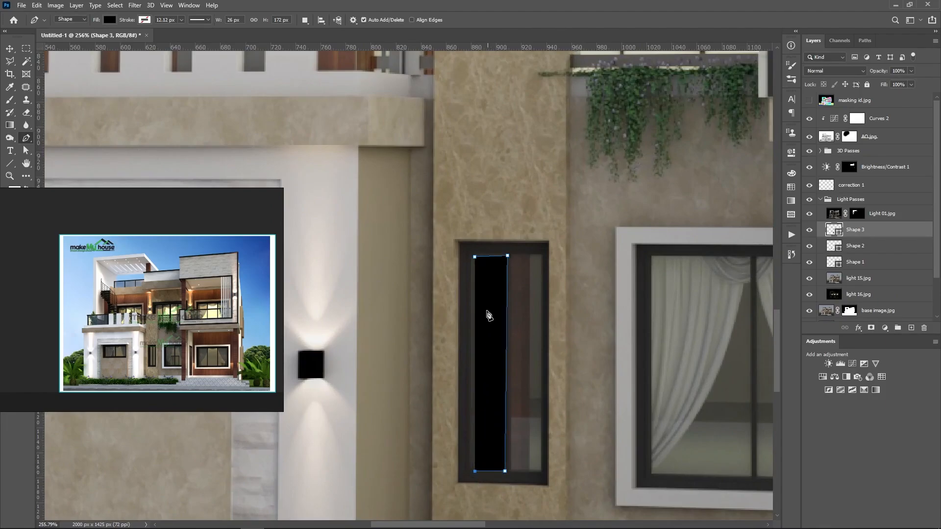
{"action": "left_click", "coordinate": [474, 257]}
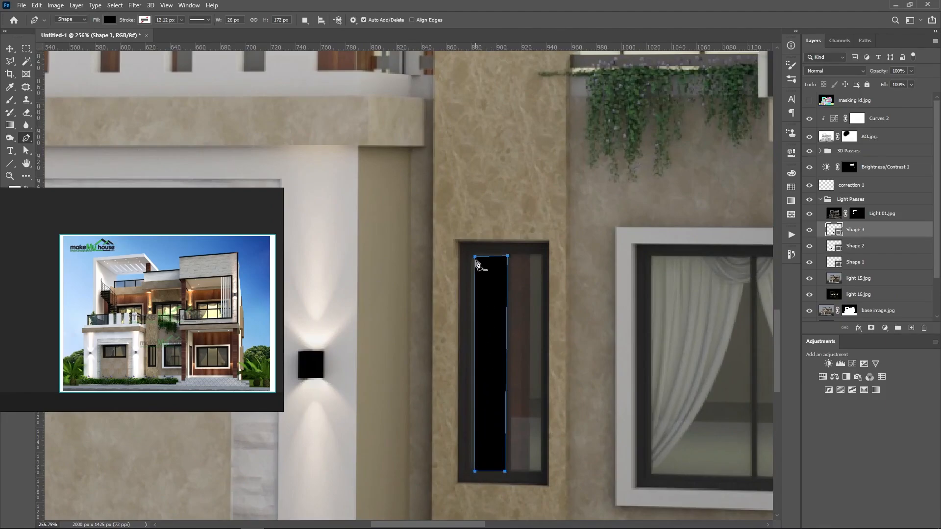
- Cover the narrow window's right pane with a closed black Pen shape about 24 by 171 px
{"action": "left_click", "coordinate": [513, 256]}
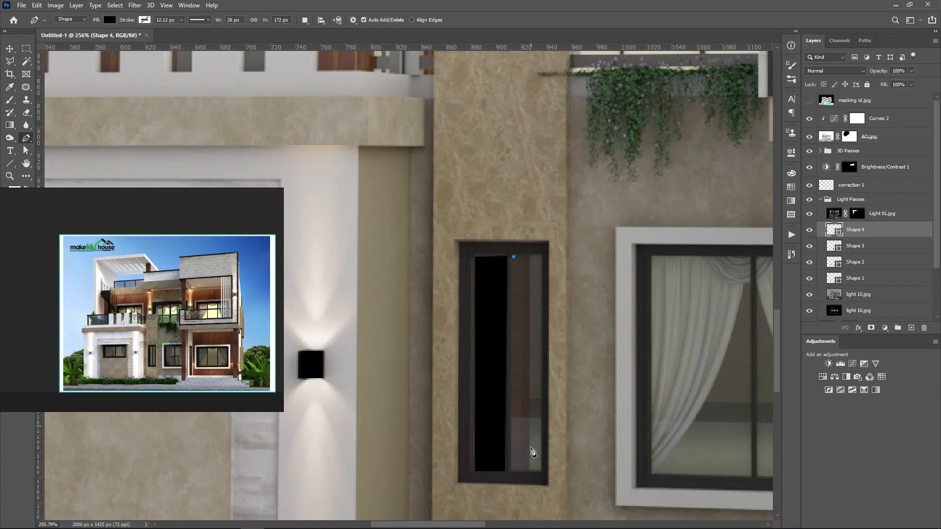
{"action": "left_click", "coordinate": [542, 256]}
{"action": "left_click", "coordinate": [541, 472]}
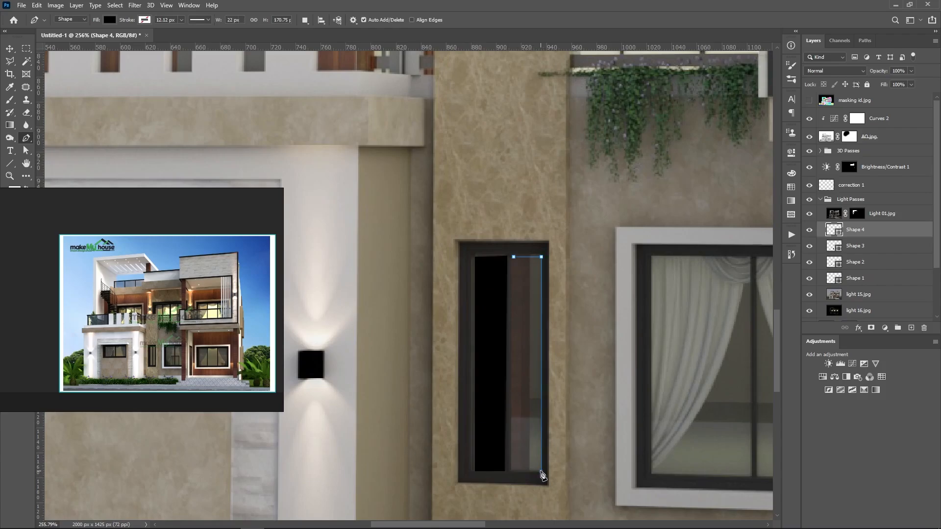
{"action": "left_click", "coordinate": [511, 471]}
{"action": "left_click", "coordinate": [513, 257]}
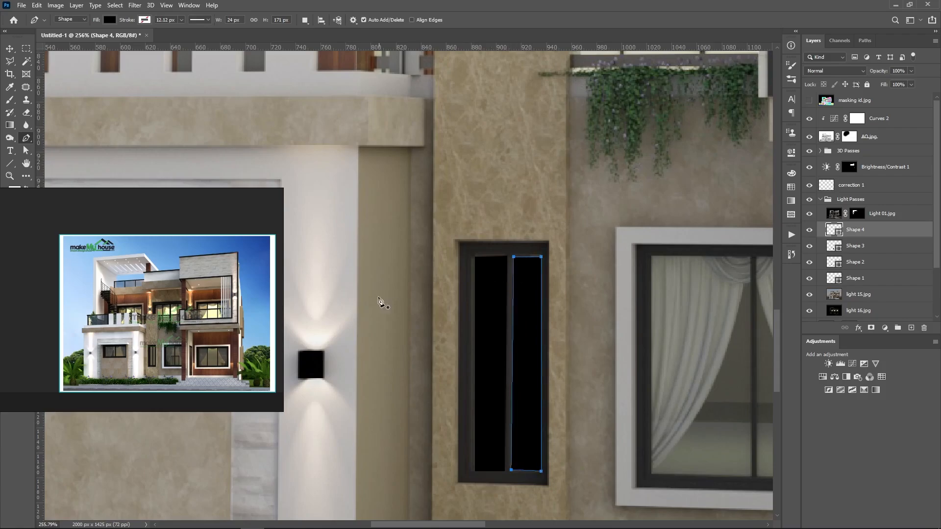
- Trace the curtain opening in the left pane of the window beside the brick pillar as a closed black shape about 81 by 154 px
{"action": "scroll", "coordinate": [381, 303], "scroll_direction": "down", "scroll_amount": 5}
{"action": "scroll", "coordinate": [548, 368], "scroll_direction": "up", "scroll_amount": 7}
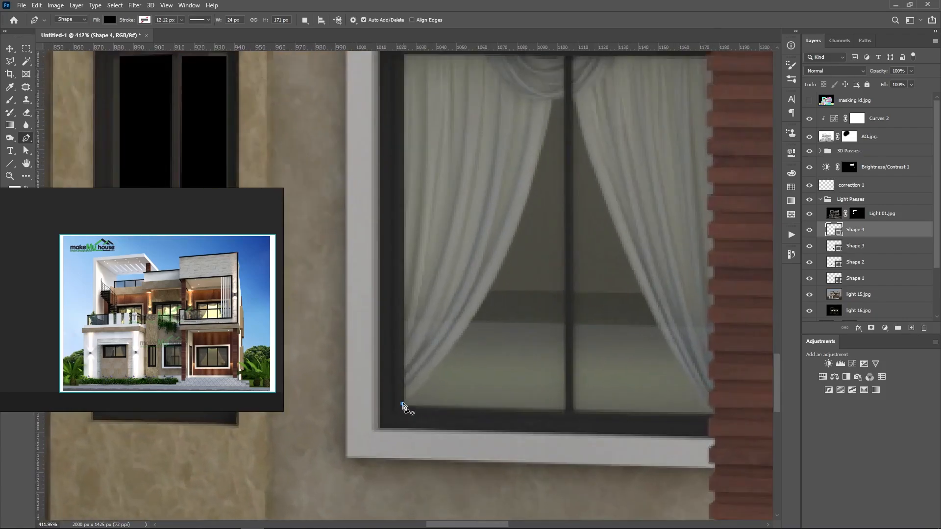
{"action": "left_click", "coordinate": [402, 404]}
{"action": "left_click_drag", "start_coordinate": [495, 284], "coordinate": [504, 252]}
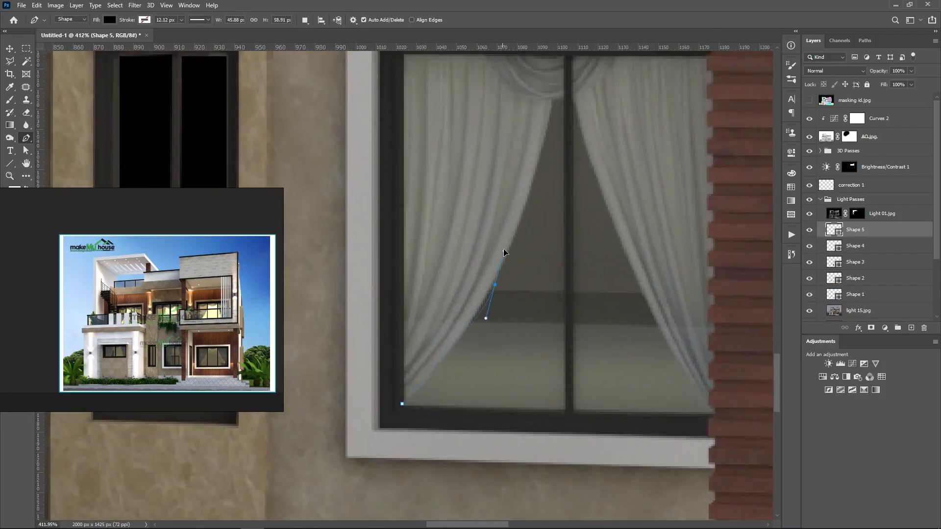
{"action": "left_click", "coordinate": [554, 101]}
{"action": "left_click", "coordinate": [566, 101]}
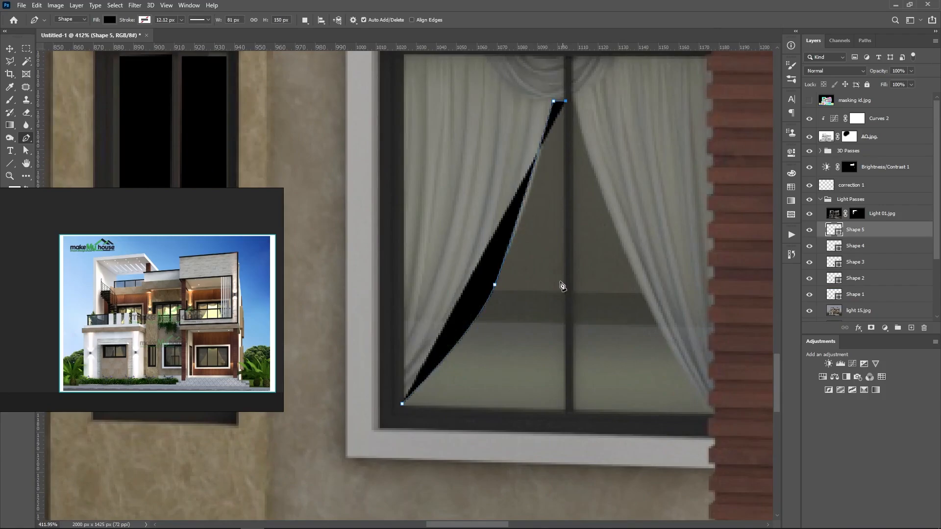
{"action": "left_click", "coordinate": [565, 412]}
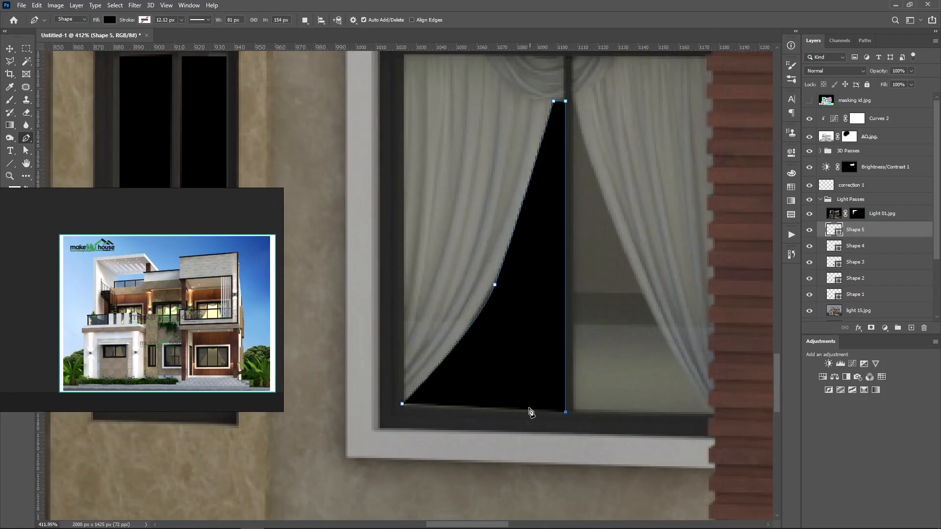
{"action": "left_click", "coordinate": [402, 406]}
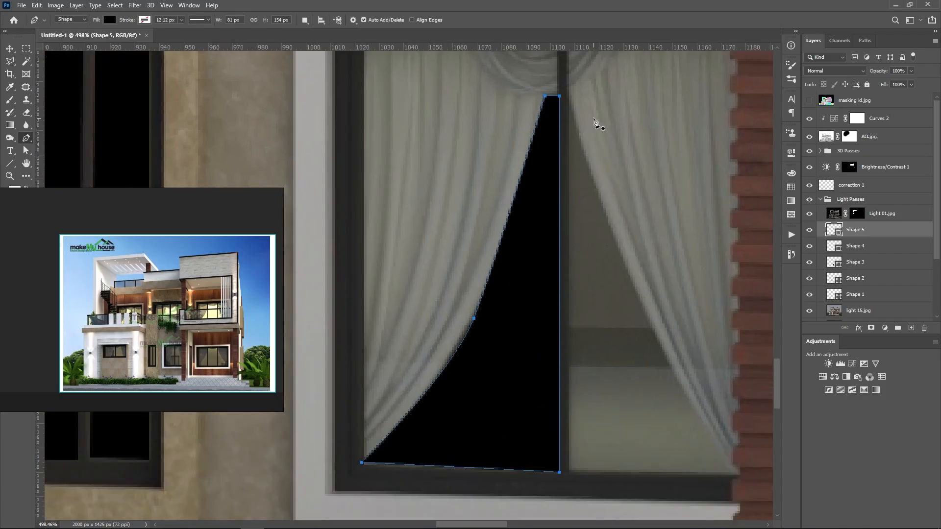
- Trace the curtain opening in that window's right pane as a closed black shape about 70 by 155 px
{"action": "scroll", "coordinate": [596, 123], "scroll_direction": "up", "scroll_amount": 1}
{"action": "left_click", "coordinate": [569, 98]}
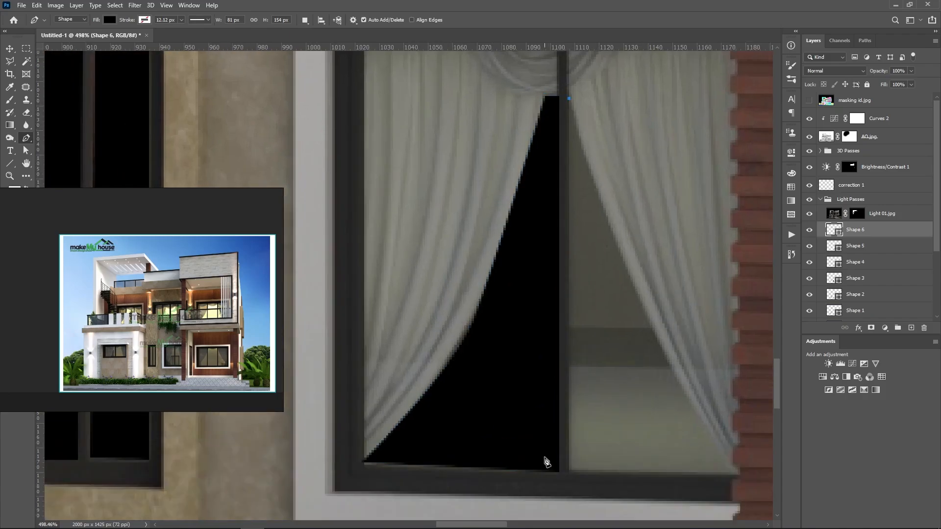
{"action": "left_click", "coordinate": [569, 474]}
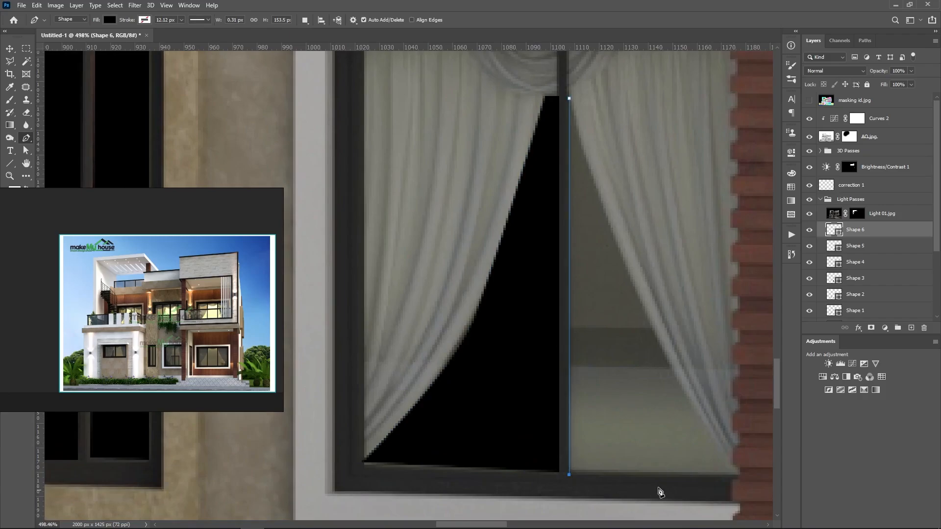
{"action": "left_click", "coordinate": [739, 477]}
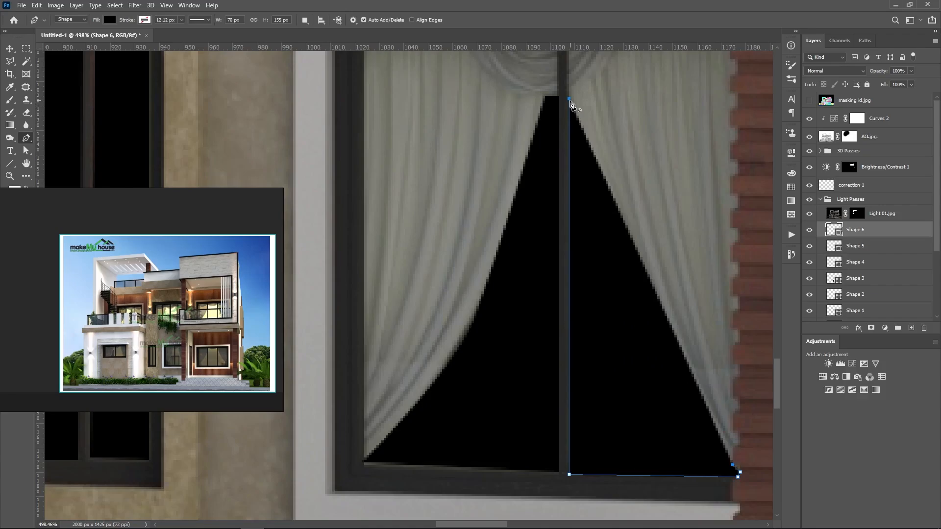
{"action": "left_click_drag", "start_coordinate": [569, 99], "coordinate": [566, 67]}
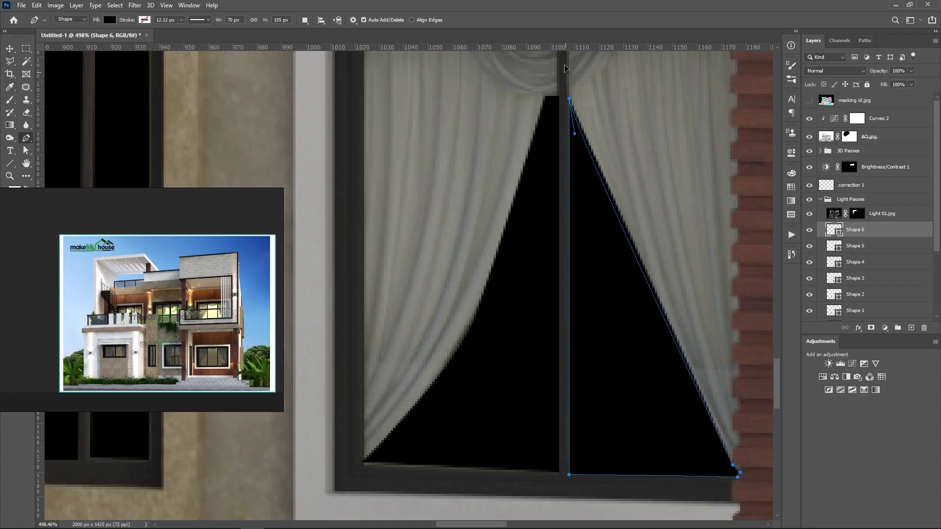
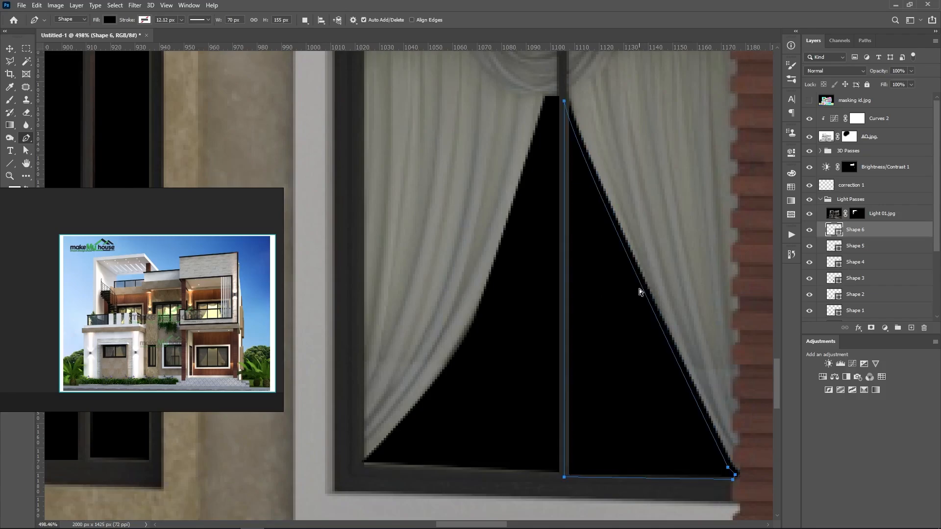
- Bend the slanted edge of the right pane's black shape with Path Selection so it follows the curtain's curve
{"action": "key", "text": "a"}
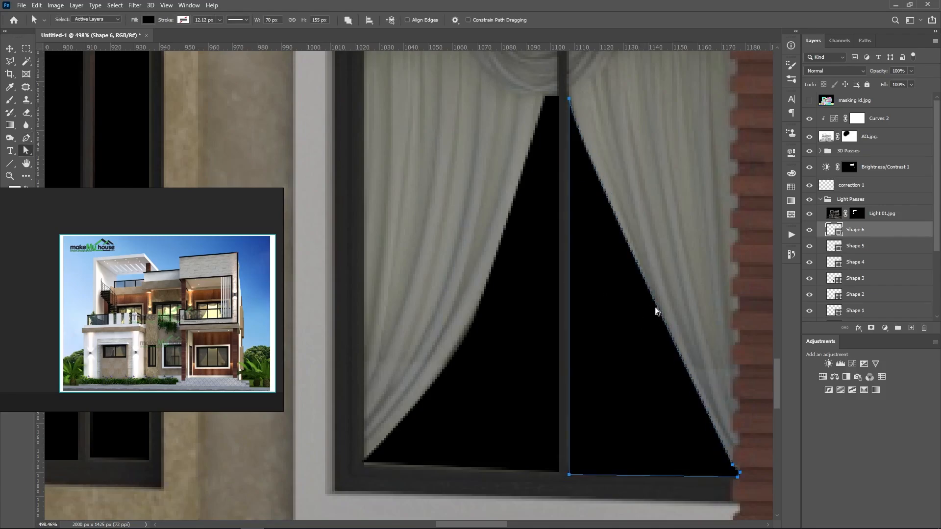
{"action": "left_click", "coordinate": [669, 273]}
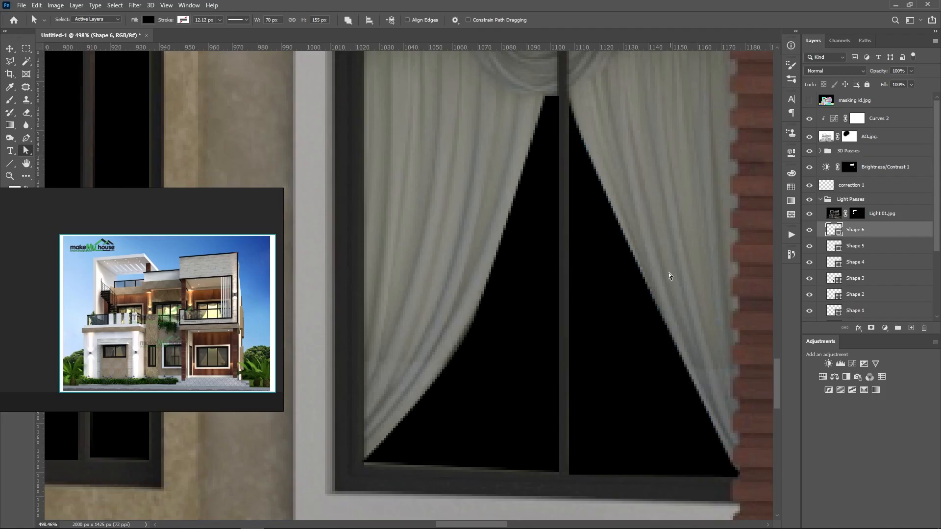
{"action": "left_click", "coordinate": [657, 309]}
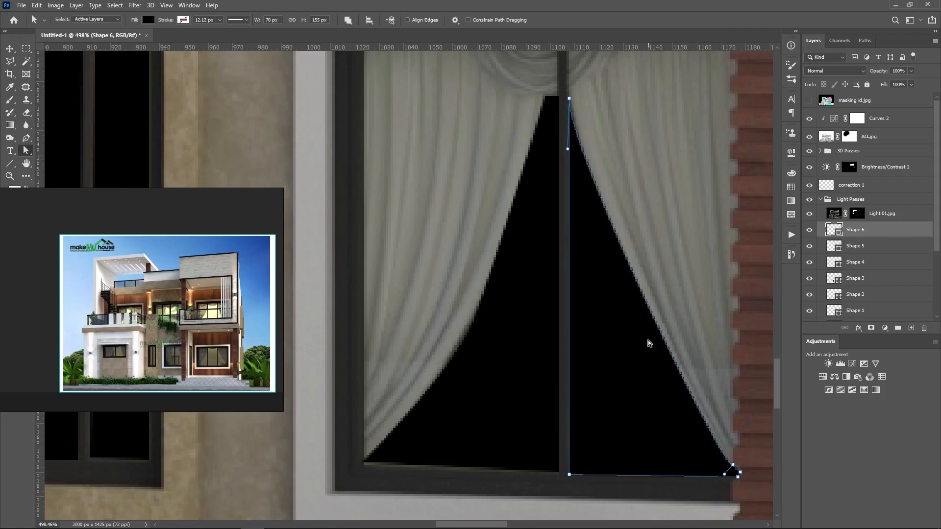
{"action": "left_click_drag", "start_coordinate": [650, 315], "coordinate": [648, 340]}
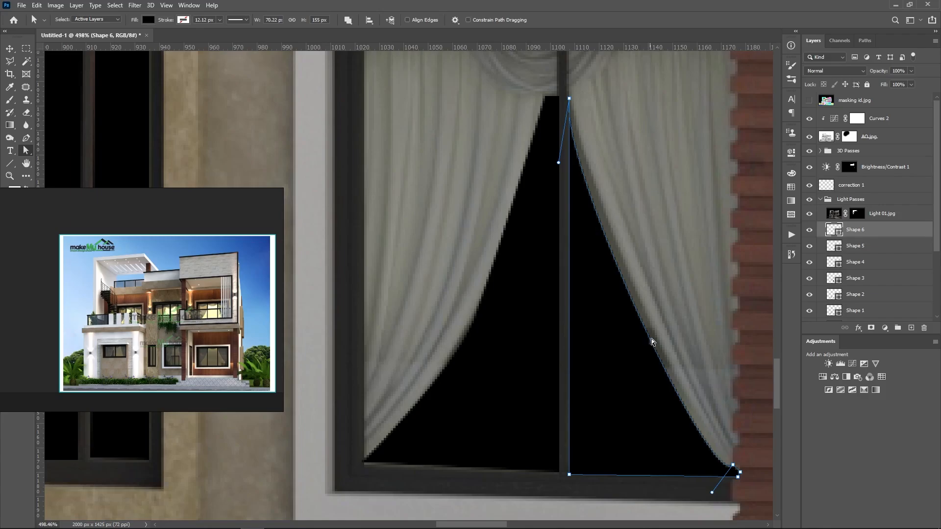
- Fine-tune the curved edge of the right pane's black shape in the window beside the brick pillar
{"action": "left_click_drag", "start_coordinate": [652, 347], "coordinate": [664, 267]}
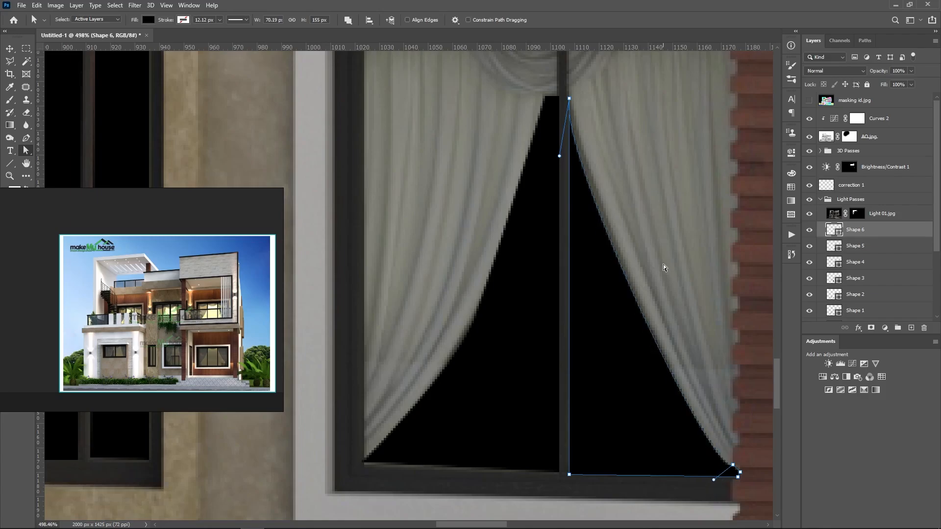
{"action": "scroll", "coordinate": [486, 285], "scroll_direction": "down", "scroll_amount": 8}
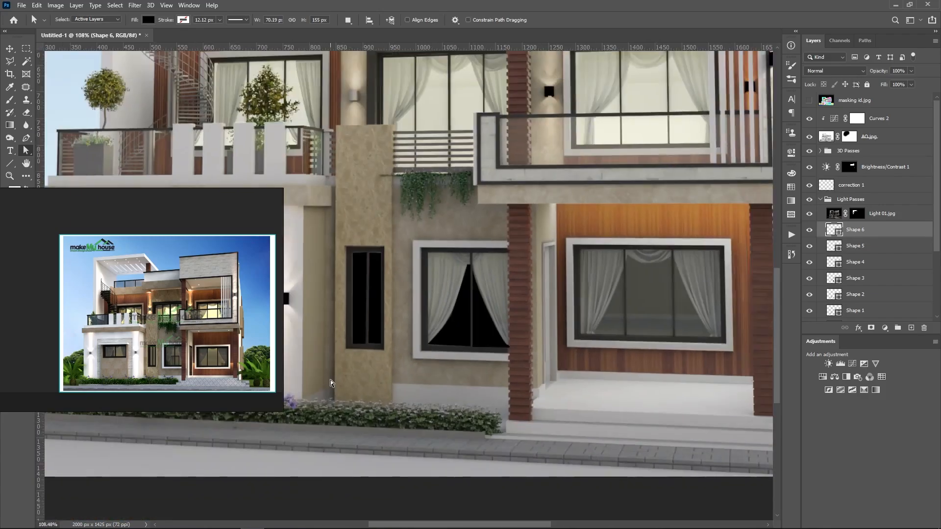
- Trace the curtain opening in the left pane of the wood-clad wall's window as a closed black Pen shape about 57 by 124 px
{"action": "scroll", "coordinate": [537, 357], "scroll_direction": "up", "scroll_amount": 4}
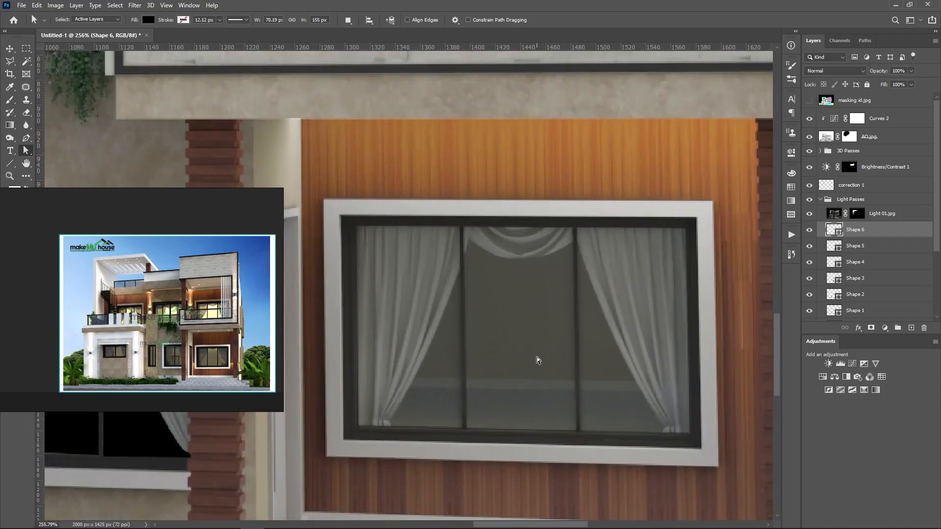
{"action": "key", "text": "p"}
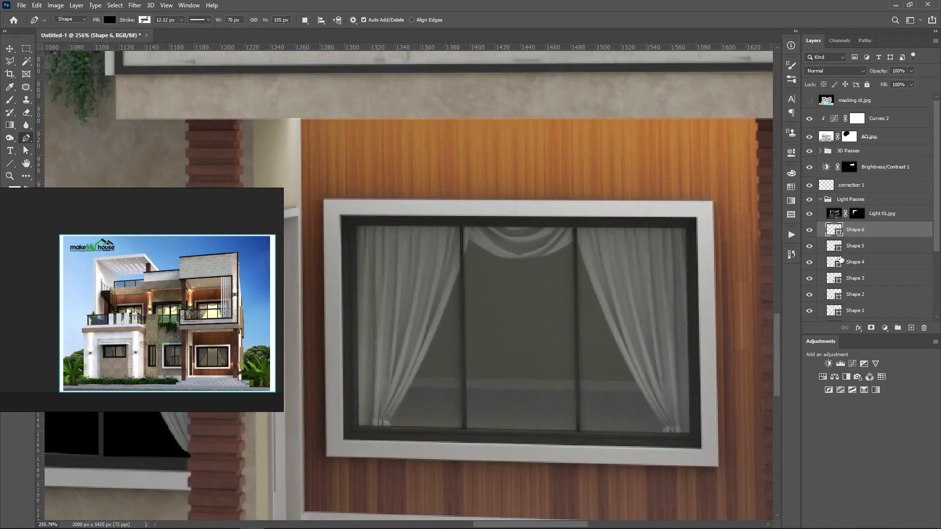
{"action": "scroll", "coordinate": [422, 443], "scroll_direction": "up", "scroll_amount": 3}
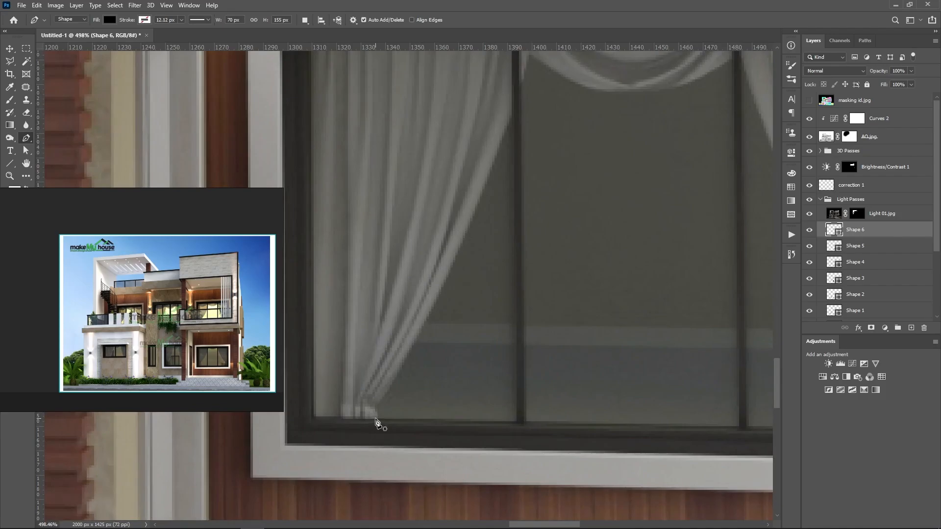
{"action": "left_click", "coordinate": [378, 421]}
{"action": "left_click", "coordinate": [378, 408]}
{"action": "left_click", "coordinate": [444, 301]}
{"action": "left_click_drag", "start_coordinate": [445, 285], "coordinate": [448, 276]}
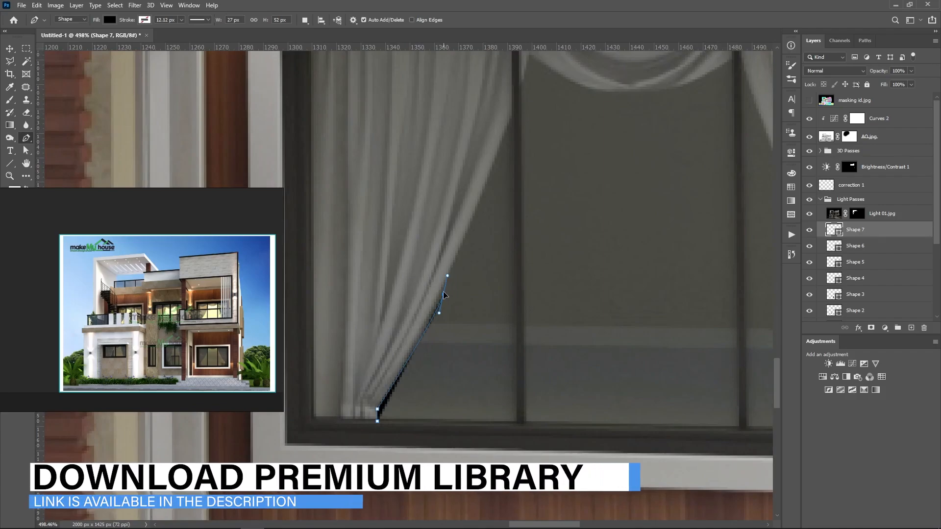
{"action": "left_click", "coordinate": [512, 121]}
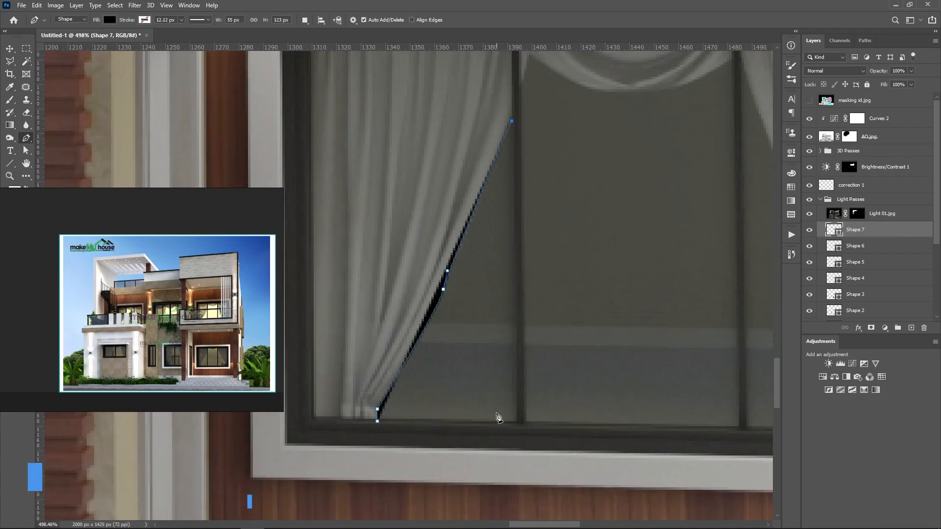
{"action": "left_click", "coordinate": [517, 424]}
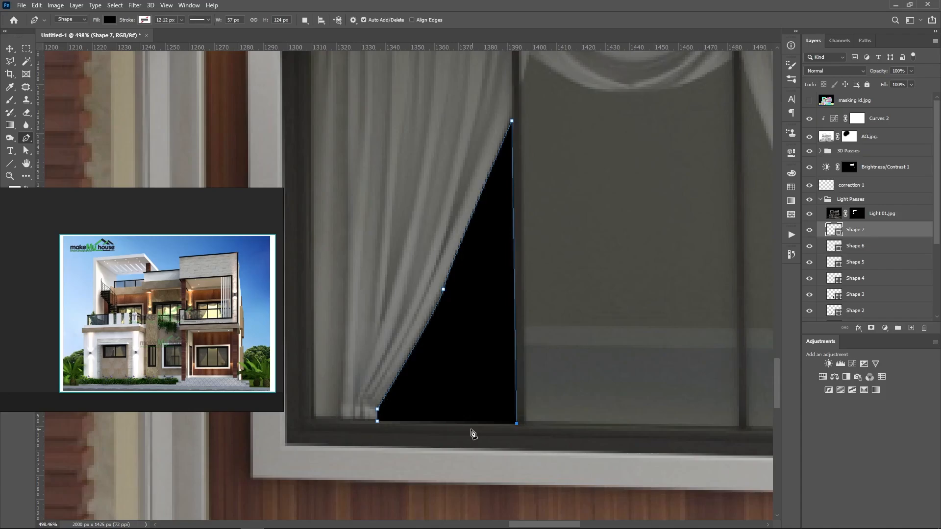
{"action": "left_click", "coordinate": [377, 423]}
- Cover the middle pane below the curtain swag with a closed black Pen shape about 90 by 152 px
{"action": "left_click", "coordinate": [526, 421]}
{"action": "left_click", "coordinate": [741, 426]}
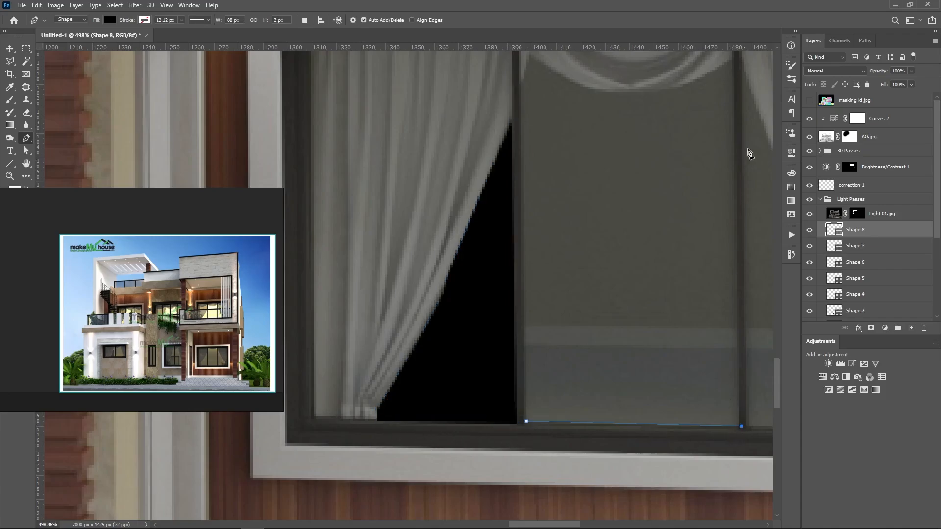
{"action": "left_click", "coordinate": [734, 60]}
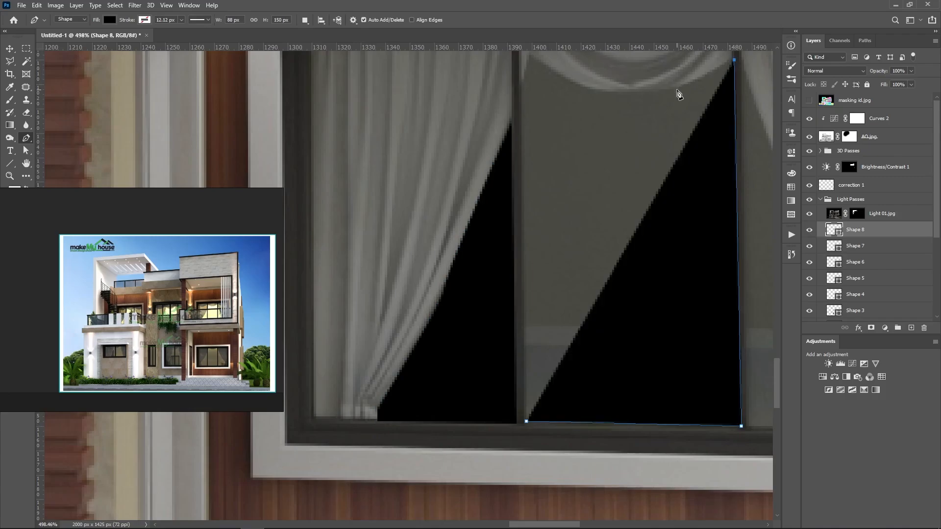
{"action": "left_click_drag", "start_coordinate": [663, 90], "coordinate": [627, 95]}
{"action": "left_click_drag", "start_coordinate": [568, 82], "coordinate": [547, 71]}
{"action": "left_click", "coordinate": [531, 55]}
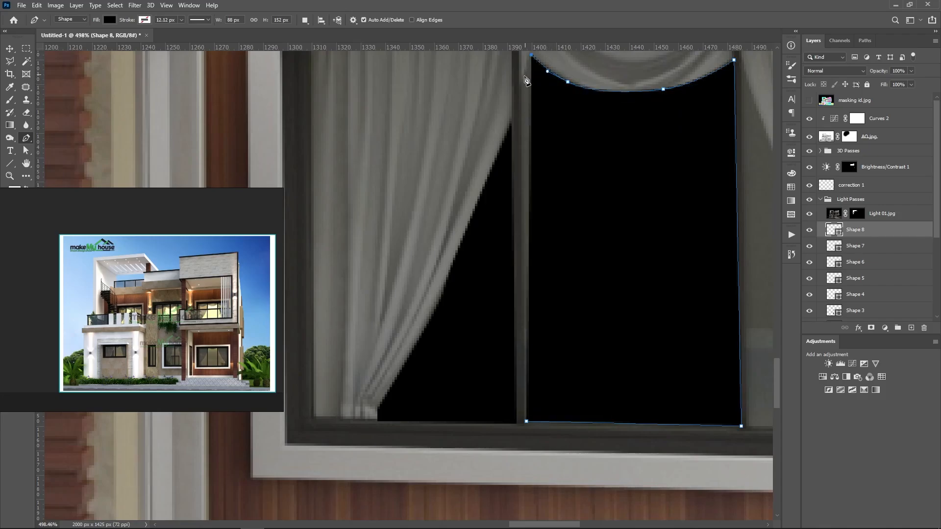
{"action": "left_click", "coordinate": [523, 87]}
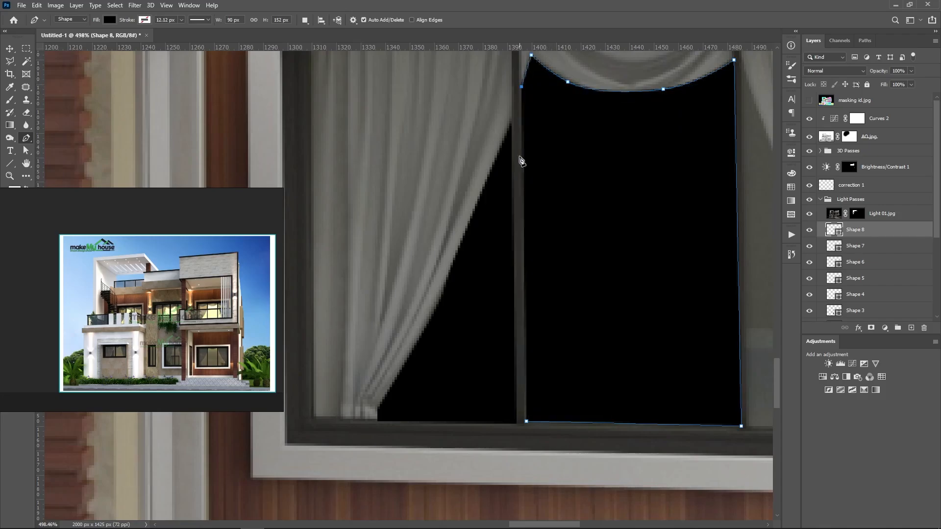
{"action": "left_click", "coordinate": [527, 421]}
- Trace the curtain opening in the right pane of the wood-clad wall's window as a closed black Pen shape about 68 by 149 px
{"action": "scroll", "coordinate": [423, 347], "scroll_direction": "down", "scroll_amount": 1}
{"action": "scroll", "coordinate": [423, 347], "scroll_direction": "down", "scroll_amount": 3}
{"action": "scroll", "coordinate": [572, 218], "scroll_direction": "up", "scroll_amount": 3}
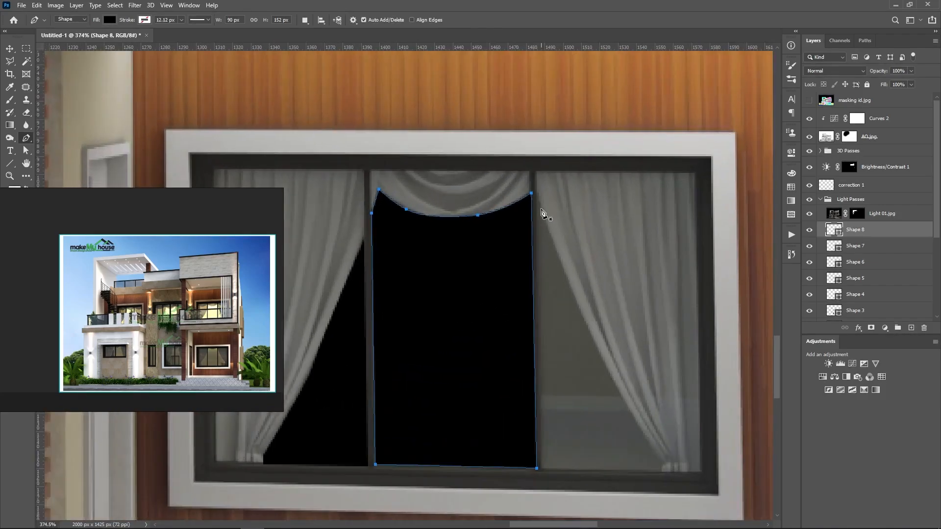
{"action": "left_click", "coordinate": [538, 200]}
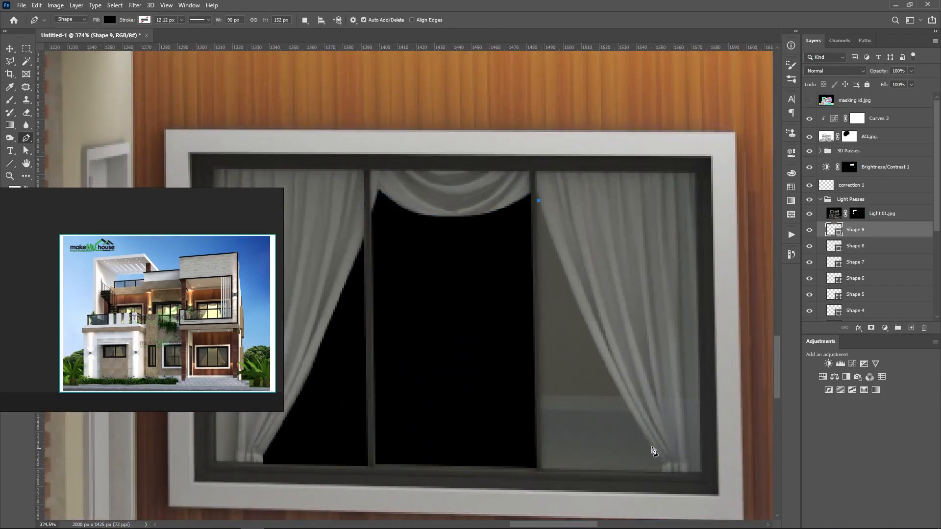
{"action": "left_click_drag", "start_coordinate": [602, 356], "coordinate": [616, 385]}
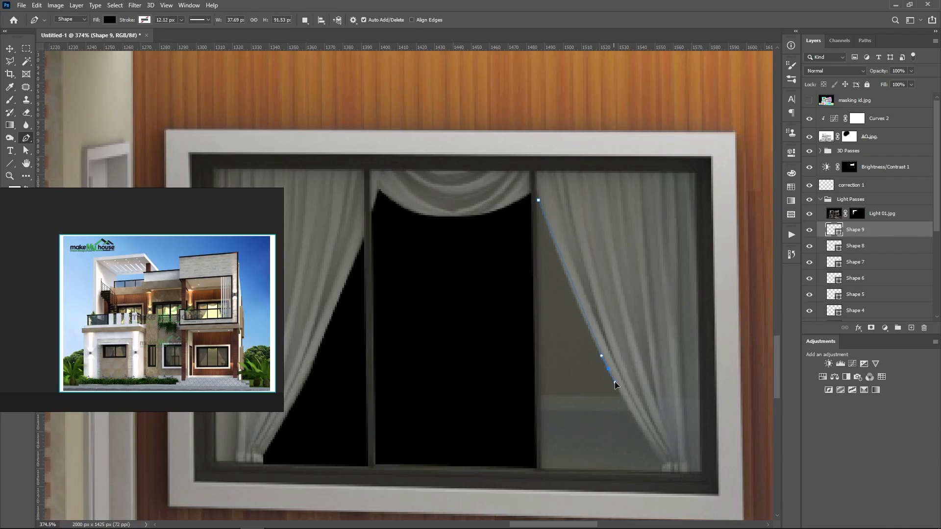
{"action": "left_click", "coordinate": [630, 408]}
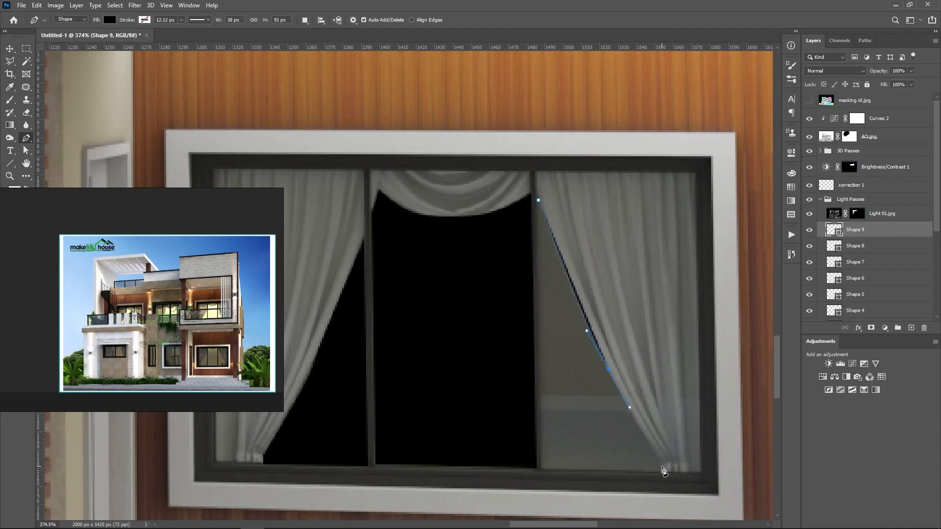
{"action": "left_click", "coordinate": [662, 465]}
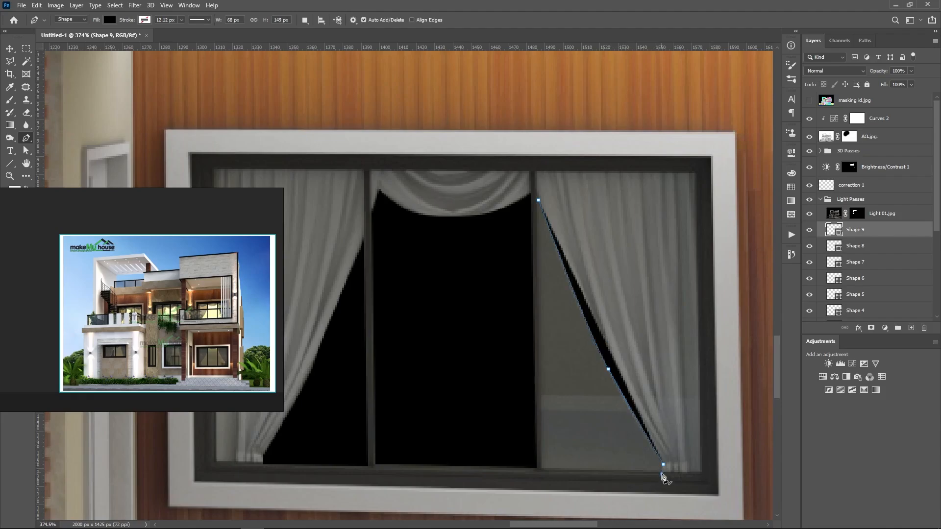
{"action": "left_click", "coordinate": [661, 474]}
{"action": "left_click", "coordinate": [543, 470]}
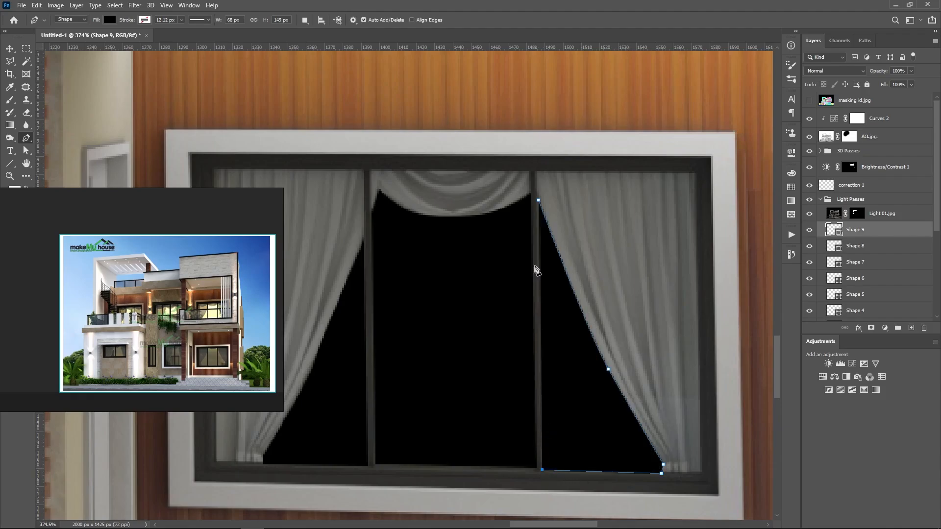
{"action": "left_click", "coordinate": [538, 201]}
{"action": "scroll", "coordinate": [569, 299], "scroll_direction": "down", "scroll_amount": 5}
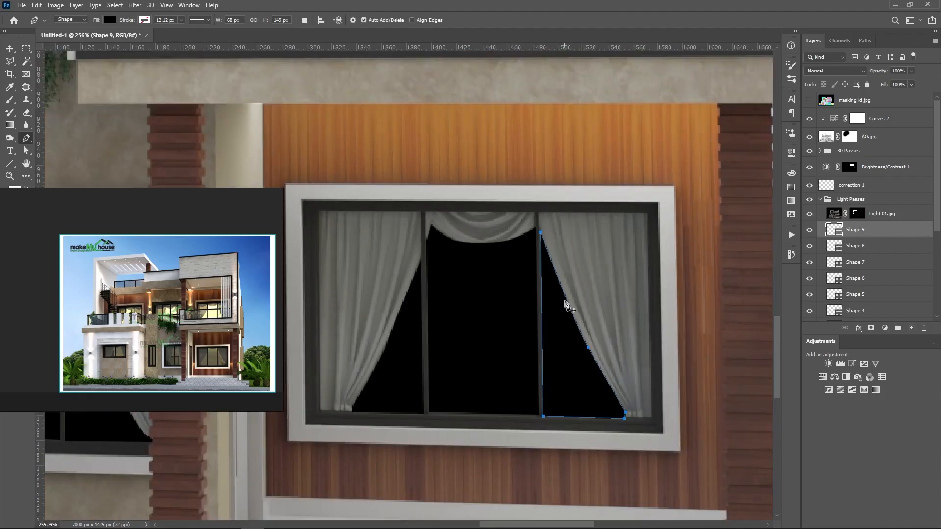
{"action": "scroll", "coordinate": [610, 314], "scroll_direction": "down", "scroll_amount": 6}
{"action": "scroll", "coordinate": [418, 277], "scroll_direction": "up", "scroll_amount": 2}
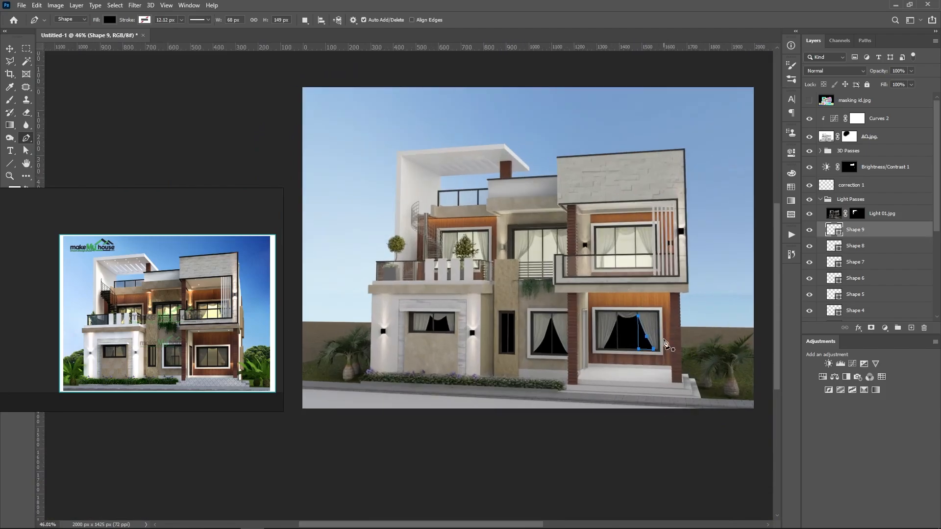
- Merge the layers Shape 1 through Shape 9 into one shape layer
{"action": "scroll", "coordinate": [880, 248], "scroll_direction": "down", "scroll_amount": 3}
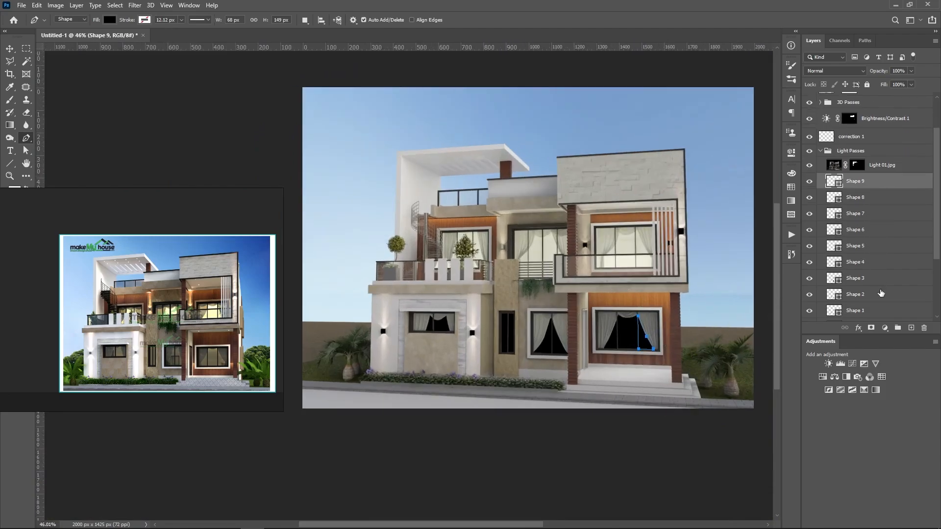
{"action": "scroll", "coordinate": [867, 287], "scroll_direction": "down", "scroll_amount": 3}
{"action": "left_click", "coordinate": [867, 267], "text": "shift"}
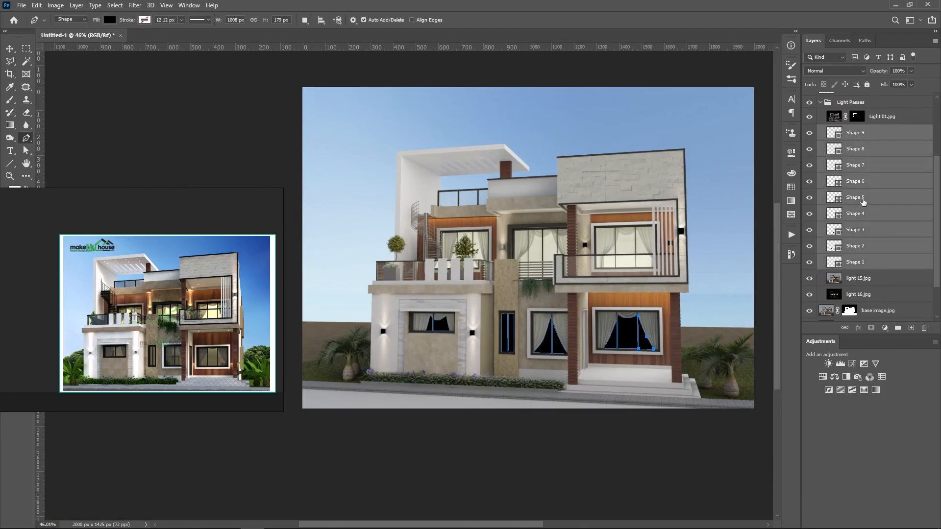
{"action": "key", "text": "ctrl+e"}
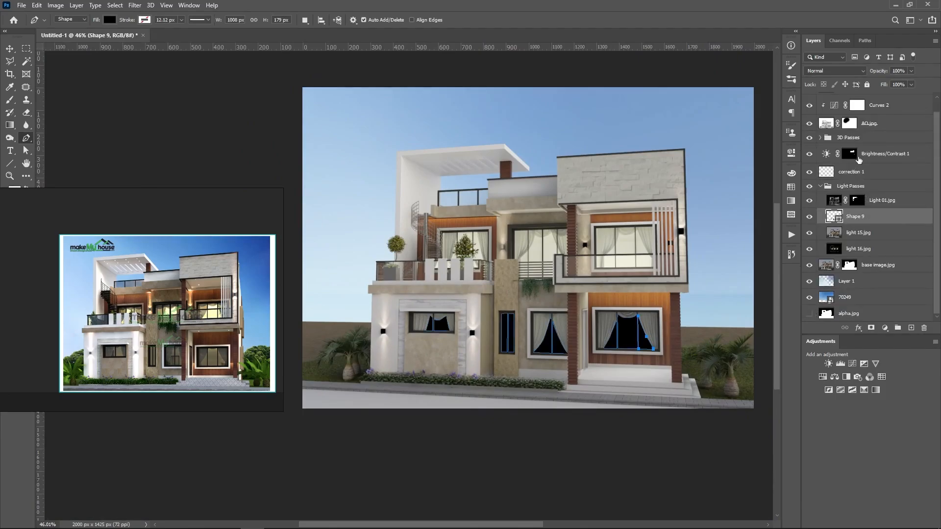
- Load the merged window shape as a selection, hide its layer and add a Curves adjustment masked to the glass
{"action": "left_click", "coordinate": [837, 219], "text": "ctrl"}
{"action": "left_click", "coordinate": [810, 216]}
{"action": "scroll", "coordinate": [532, 313], "scroll_direction": "up", "scroll_amount": 1}
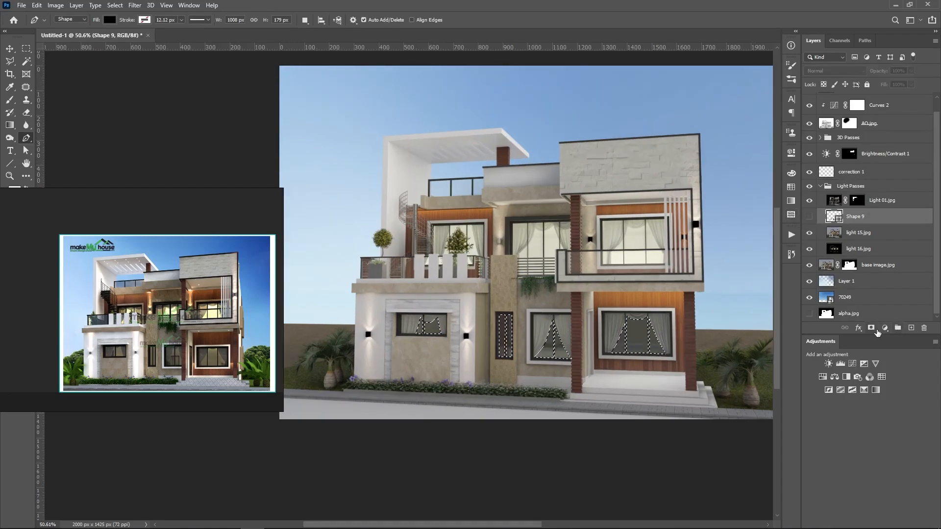
{"action": "left_click", "coordinate": [884, 327]}
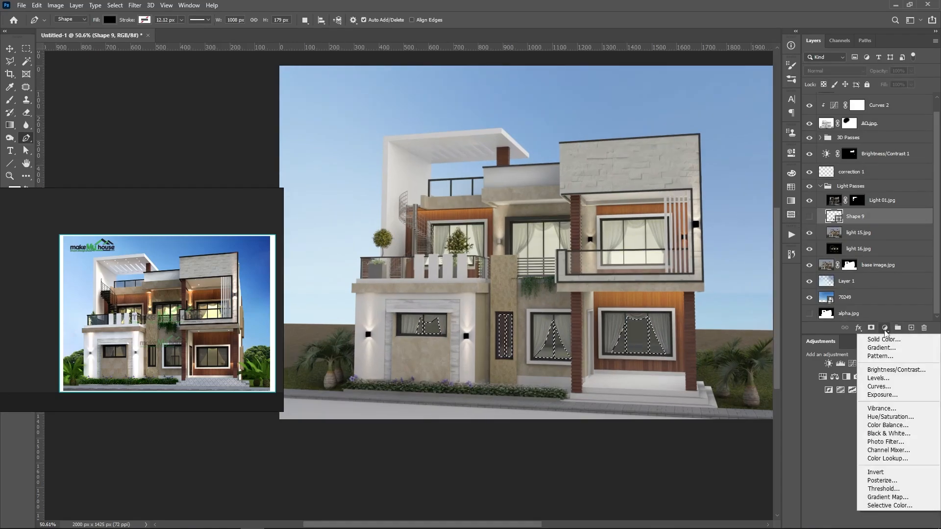
{"action": "left_click", "coordinate": [879, 387]}
- Shape the RGB curve into an S-curve with raised highlights and slightly lowered shadows to increase the window glass contrast
{"action": "scroll", "coordinate": [326, 412], "scroll_direction": "down", "scroll_amount": 2}
{"action": "scroll", "coordinate": [596, 400], "scroll_direction": "up", "scroll_amount": 2}
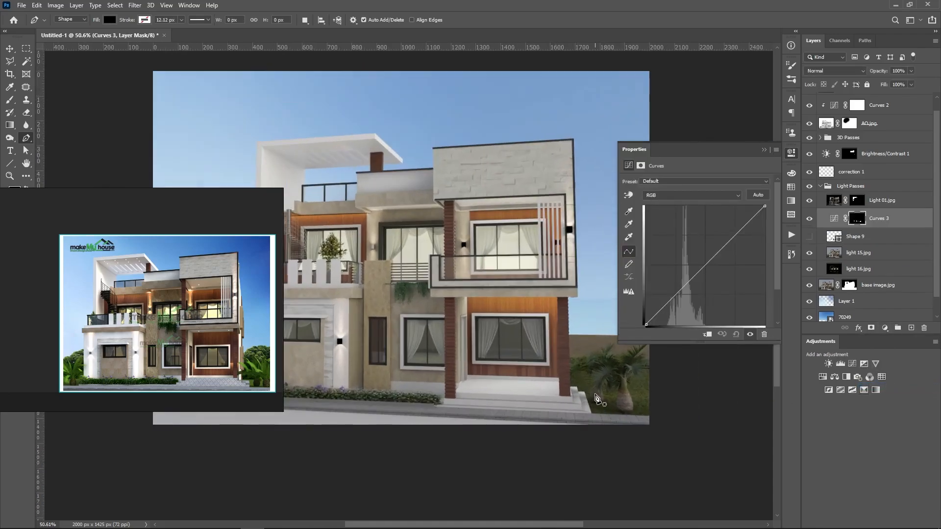
{"action": "scroll", "coordinate": [600, 402], "scroll_direction": "down", "scroll_amount": 2}
{"action": "scroll", "coordinate": [620, 409], "scroll_direction": "up", "scroll_amount": 1}
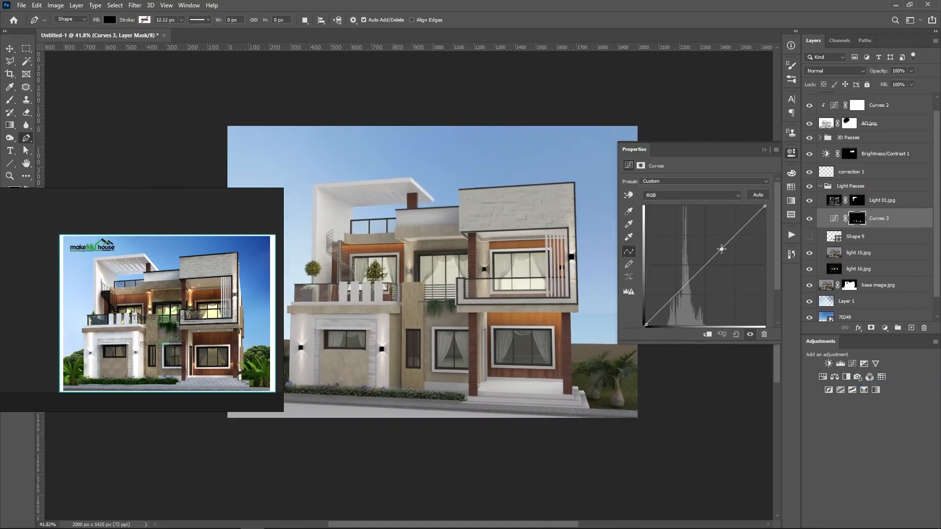
{"action": "left_click_drag", "start_coordinate": [721, 249], "coordinate": [708, 234]}
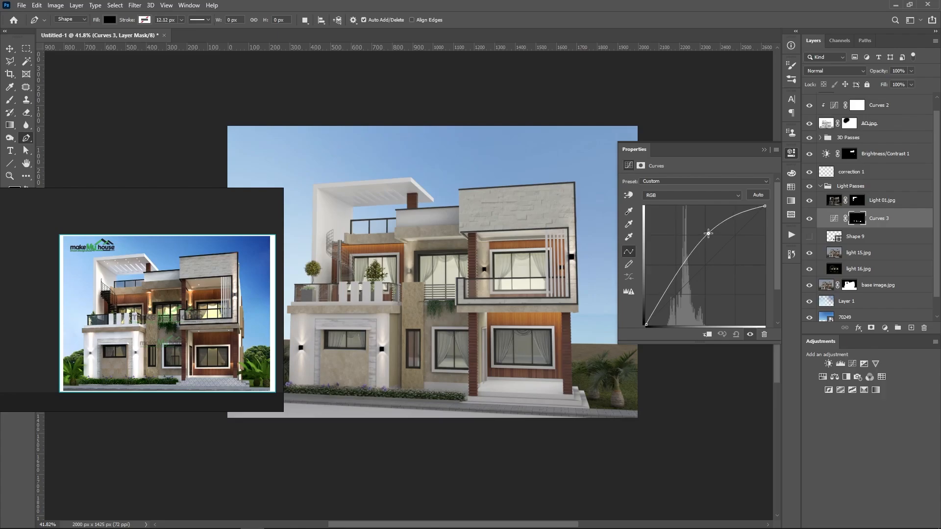
{"action": "left_click_drag", "start_coordinate": [674, 278], "coordinate": [677, 284]}
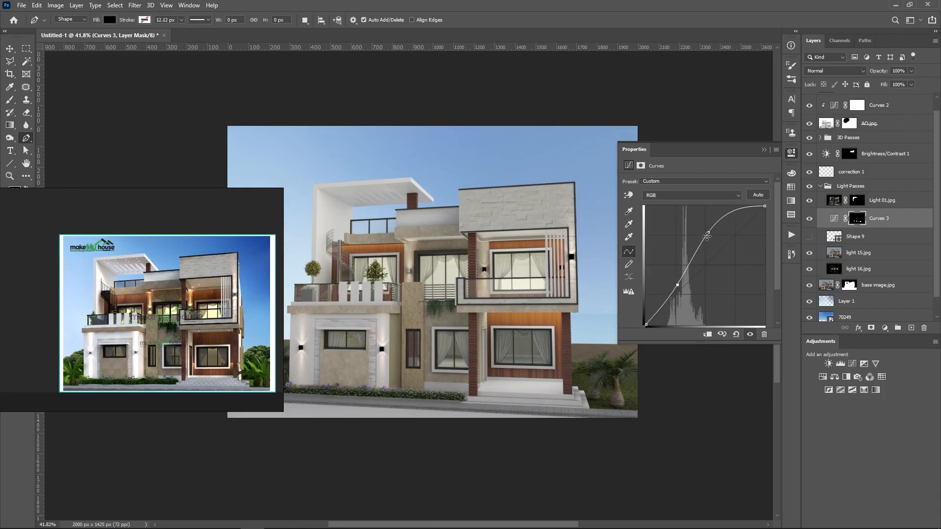
{"action": "left_click_drag", "start_coordinate": [706, 236], "coordinate": [705, 232]}
- Warm the window glass by slightly raising the Red channel curve, and close the adjustment's settings
{"action": "left_click", "coordinate": [686, 196]}
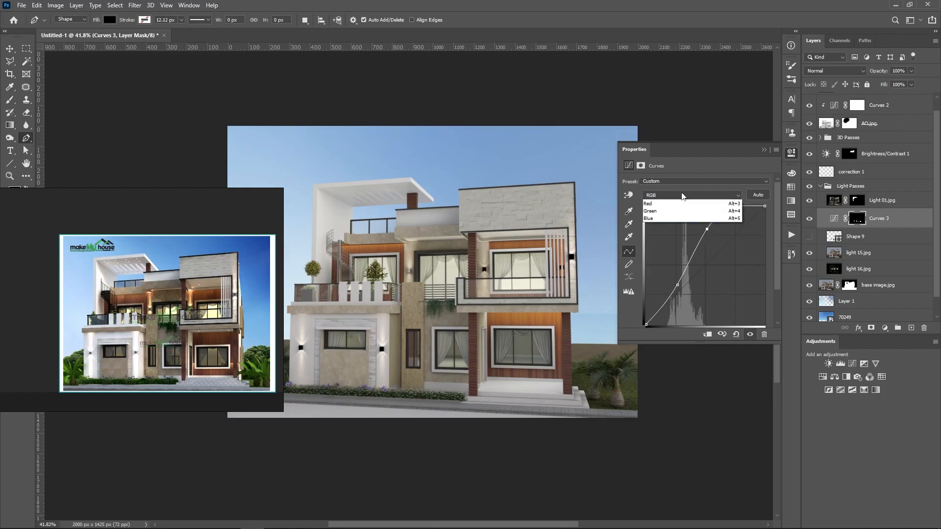
{"action": "left_click", "coordinate": [668, 223]}
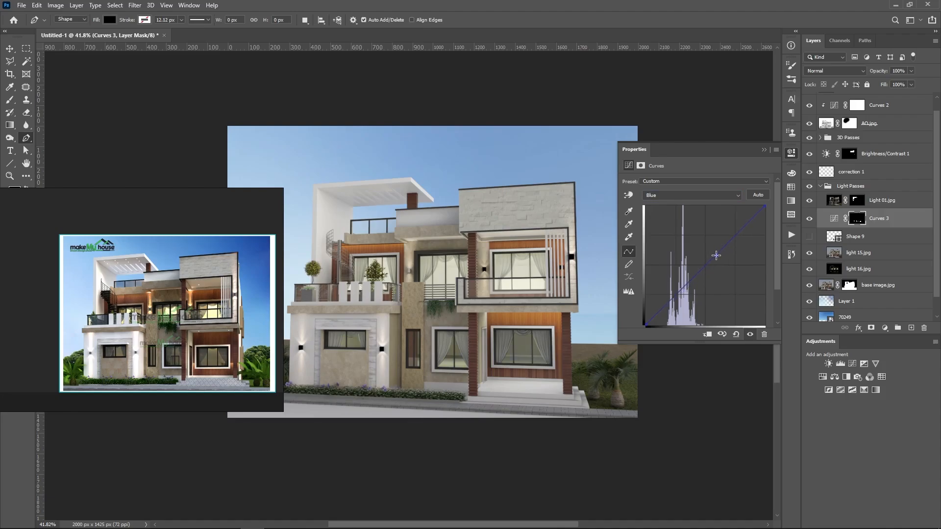
{"action": "left_click", "coordinate": [712, 198]}
{"action": "left_click", "coordinate": [682, 212]}
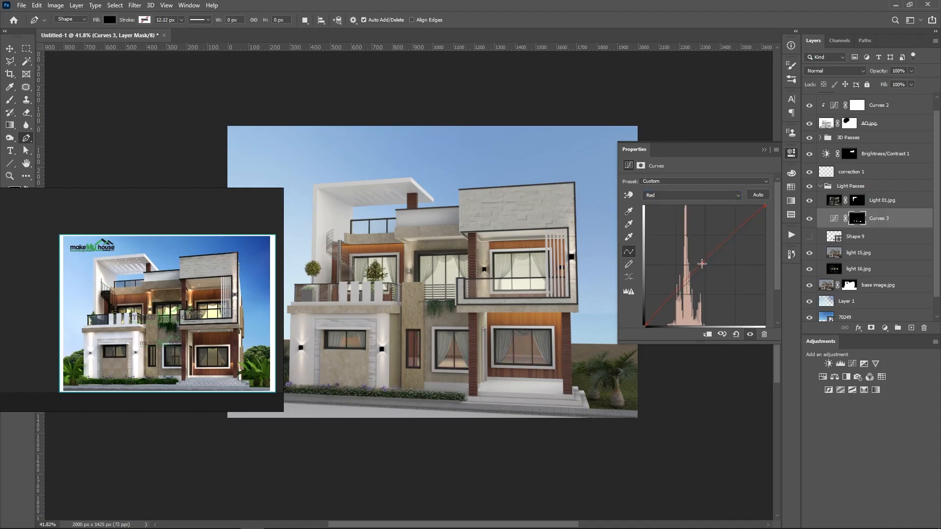
{"action": "left_click", "coordinate": [763, 149]}
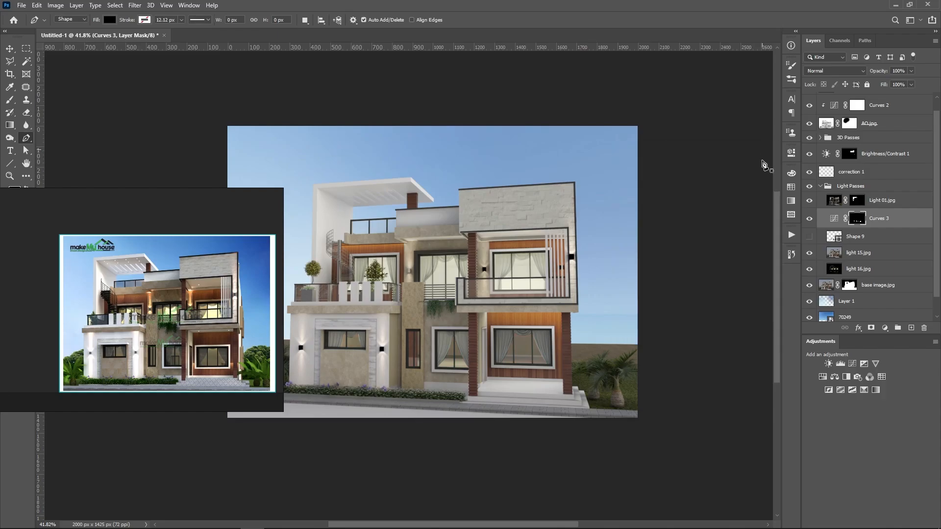
- Compare the window glass with Curves 3 hidden and shown, and check it against the whole image
{"action": "left_click", "coordinate": [812, 221]}
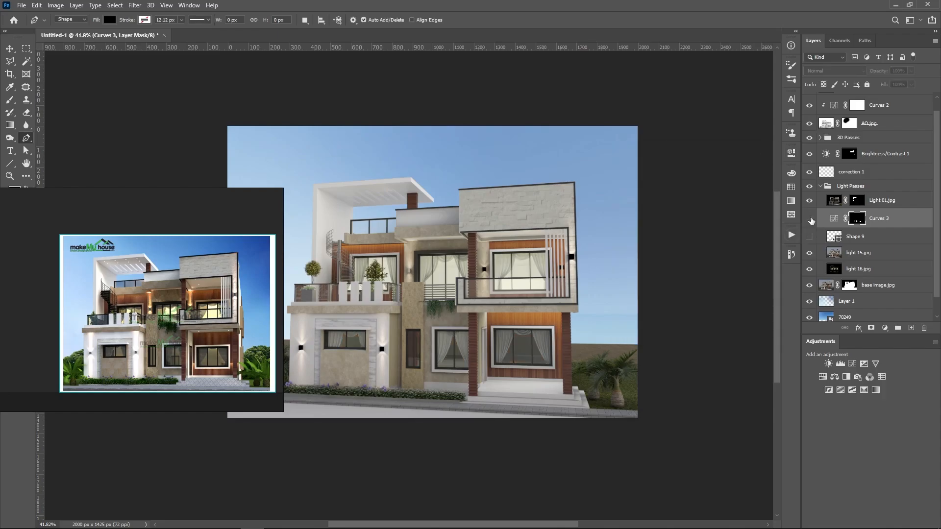
{"action": "left_click", "coordinate": [811, 221]}
{"action": "scroll", "coordinate": [691, 348], "scroll_direction": "down", "scroll_amount": 2}
{"action": "scroll", "coordinate": [691, 348], "scroll_direction": "up", "scroll_amount": 2}
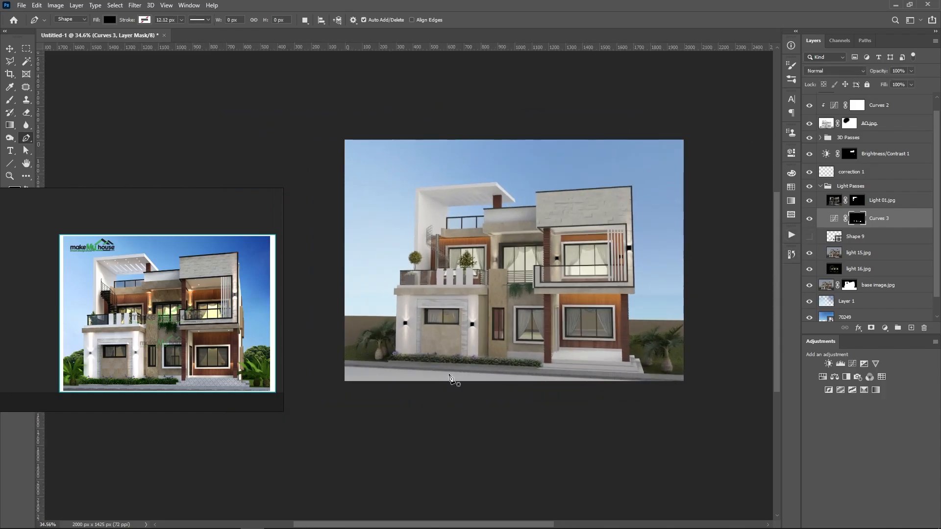
- Compare the ground-floor windows of the render with those in the reference image at several zoom levels
{"action": "scroll", "coordinate": [588, 330], "scroll_direction": "up", "scroll_amount": 1}
{"action": "scroll", "coordinate": [581, 326], "scroll_direction": "up", "scroll_amount": 3}
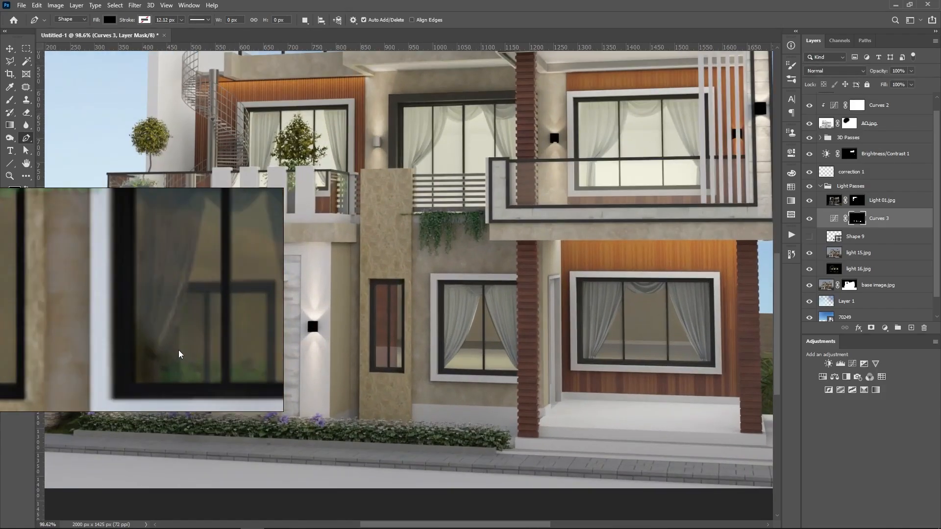
{"action": "scroll", "coordinate": [470, 337], "scroll_direction": "up", "scroll_amount": 2}
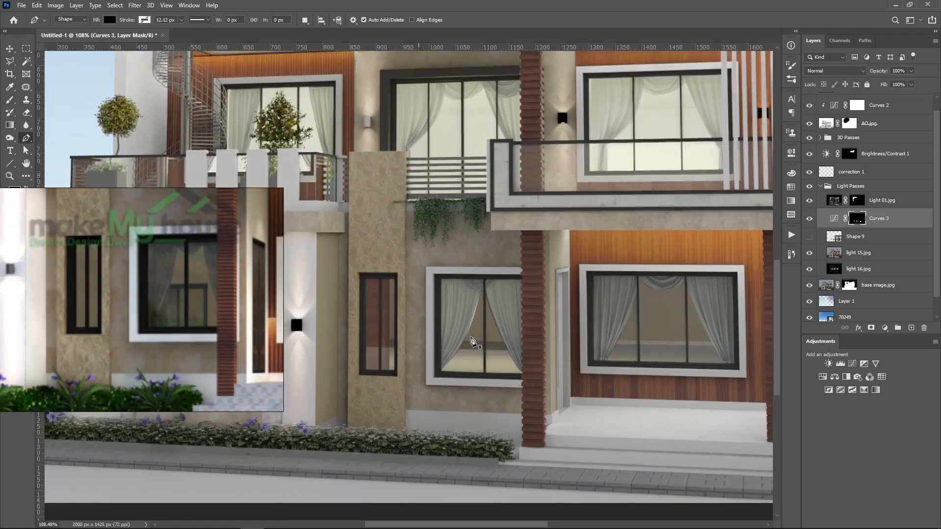
{"action": "scroll", "coordinate": [491, 362], "scroll_direction": "down", "scroll_amount": 3}
{"action": "scroll", "coordinate": [490, 365], "scroll_direction": "up", "scroll_amount": 2}
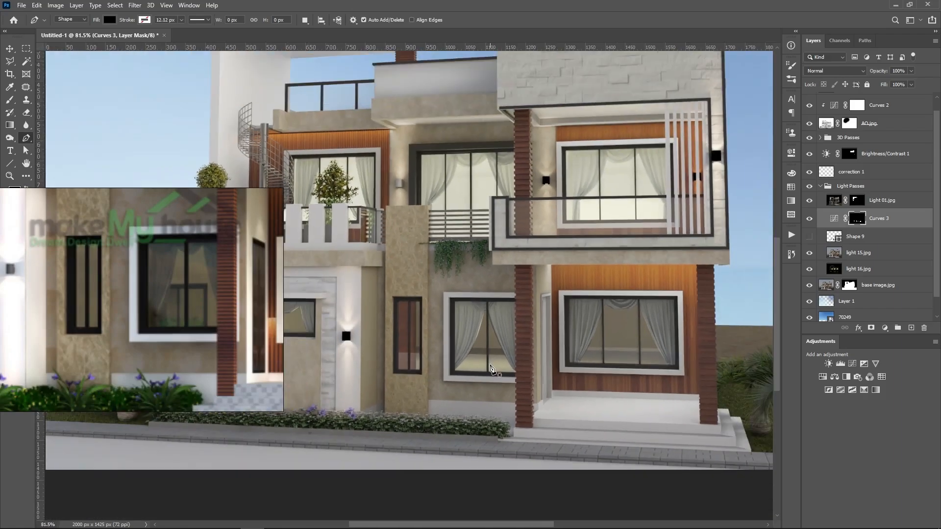
{"action": "scroll", "coordinate": [490, 365], "scroll_direction": "down", "scroll_amount": 3}
{"action": "scroll", "coordinate": [485, 358], "scroll_direction": "up", "scroll_amount": 5}
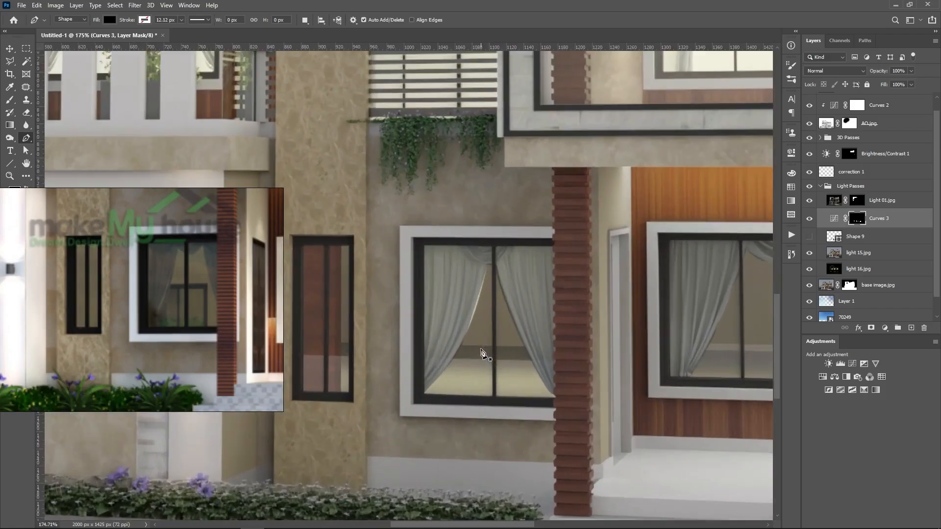
{"action": "scroll", "coordinate": [483, 354], "scroll_direction": "down", "scroll_amount": 5}
{"action": "scroll", "coordinate": [485, 358], "scroll_direction": "up", "scroll_amount": 3}
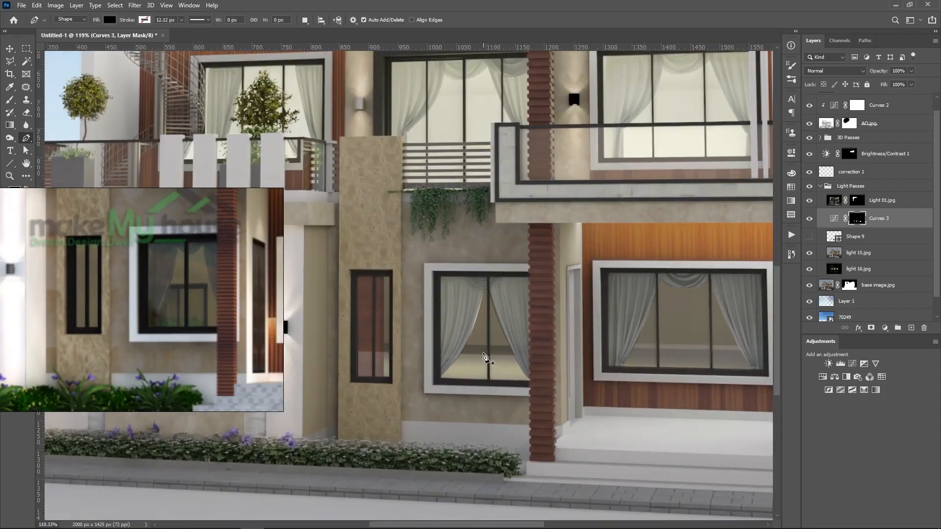
{"action": "scroll", "coordinate": [484, 356], "scroll_direction": "down", "scroll_amount": 4}
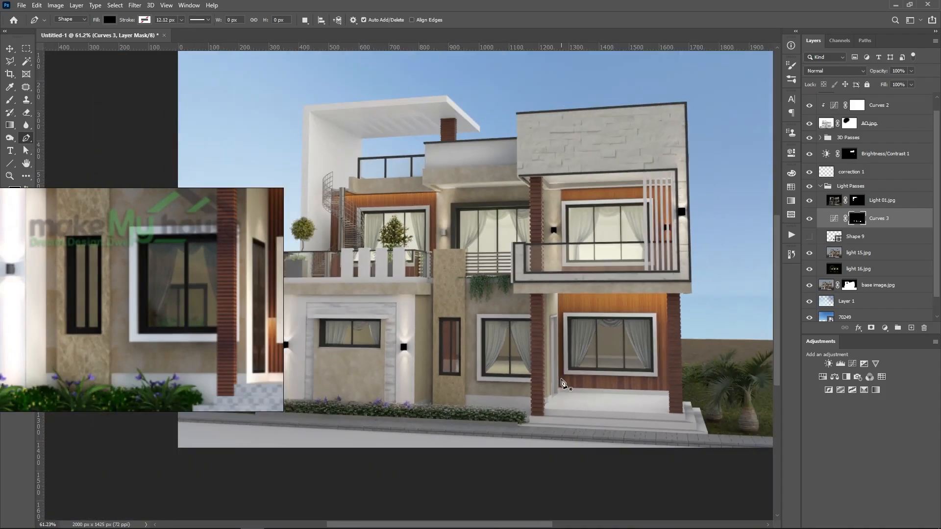
{"action": "scroll", "coordinate": [536, 381], "scroll_direction": "up", "scroll_amount": 1}
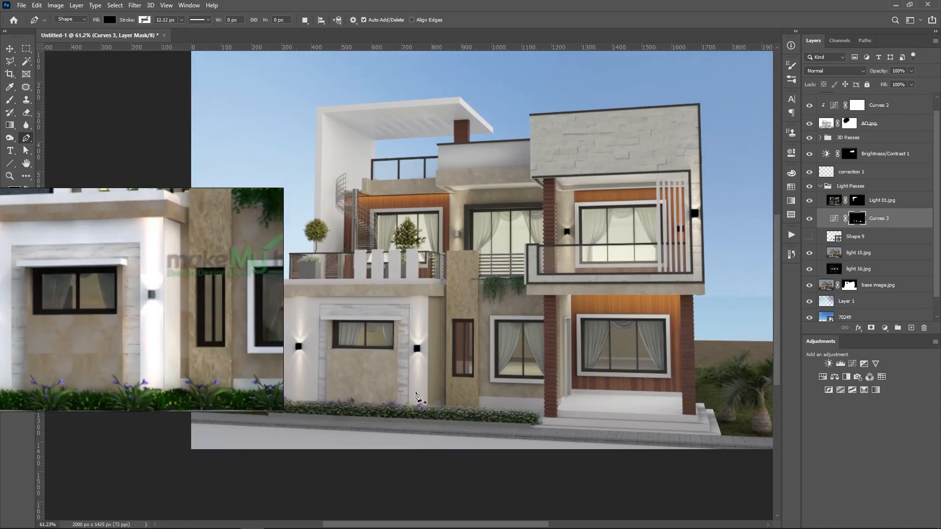
{"action": "scroll", "coordinate": [522, 374], "scroll_direction": "up", "scroll_amount": 3}
{"action": "scroll", "coordinate": [522, 374], "scroll_direction": "up", "scroll_amount": 2}
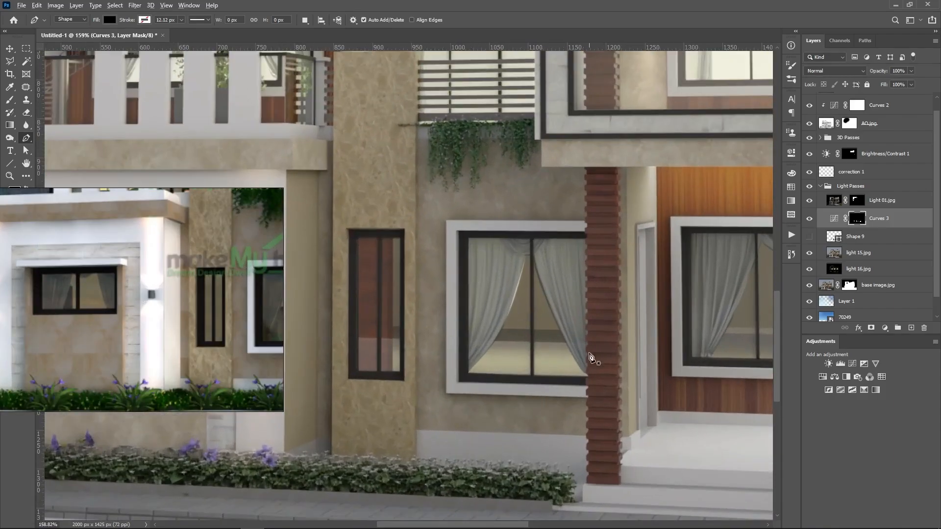
- Switch to File Explorer and open the Window folder under Z_ Compositing, Photos, House Parts on the E: drive
{"action": "key", "text": "alt+Tab"}
{"action": "left_click", "coordinate": [689, 301]}
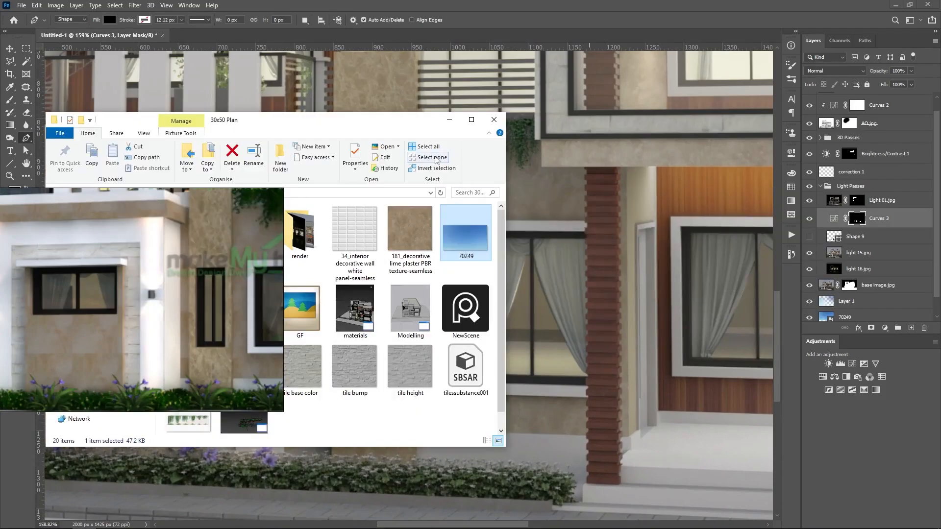
{"action": "left_click_drag", "start_coordinate": [385, 107], "coordinate": [738, 161]}
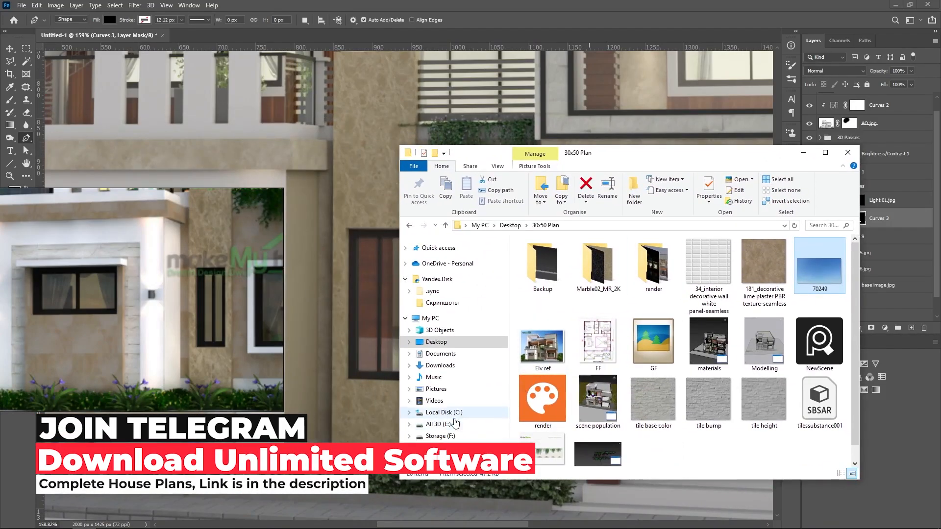
{"action": "left_click", "coordinate": [438, 425]}
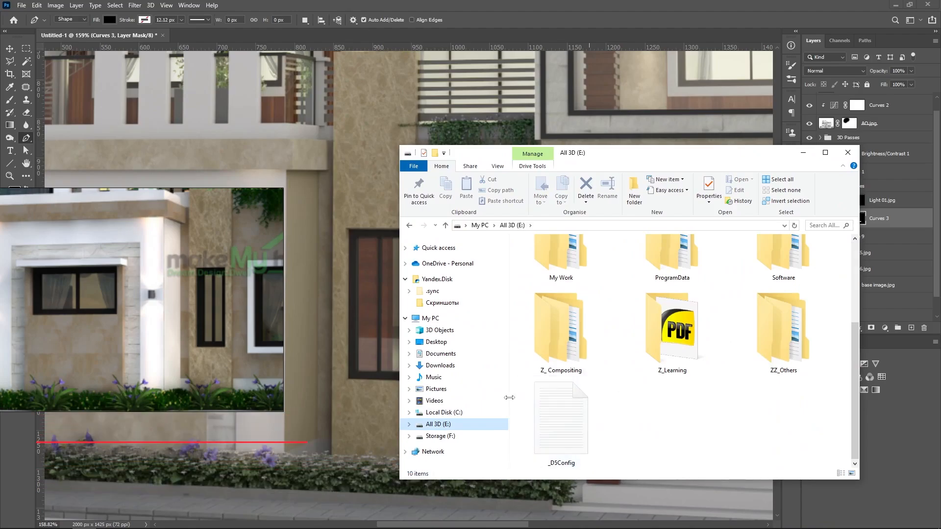
{"action": "double_click", "coordinate": [590, 372]}
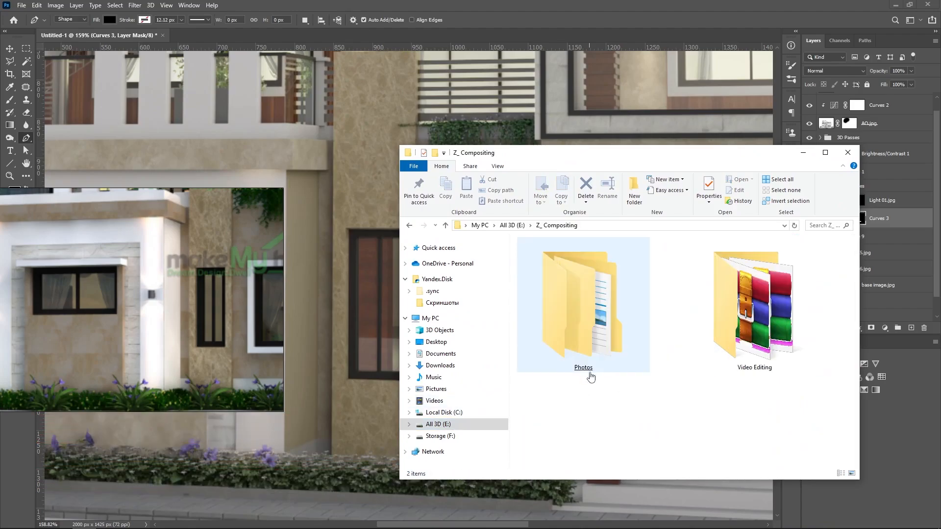
{"action": "double_click", "coordinate": [613, 333]}
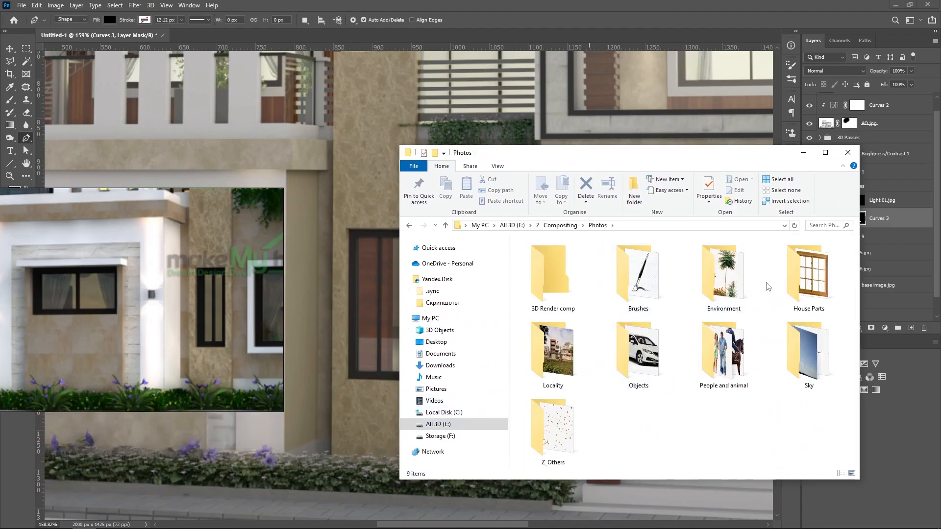
{"action": "double_click", "coordinate": [824, 293]}
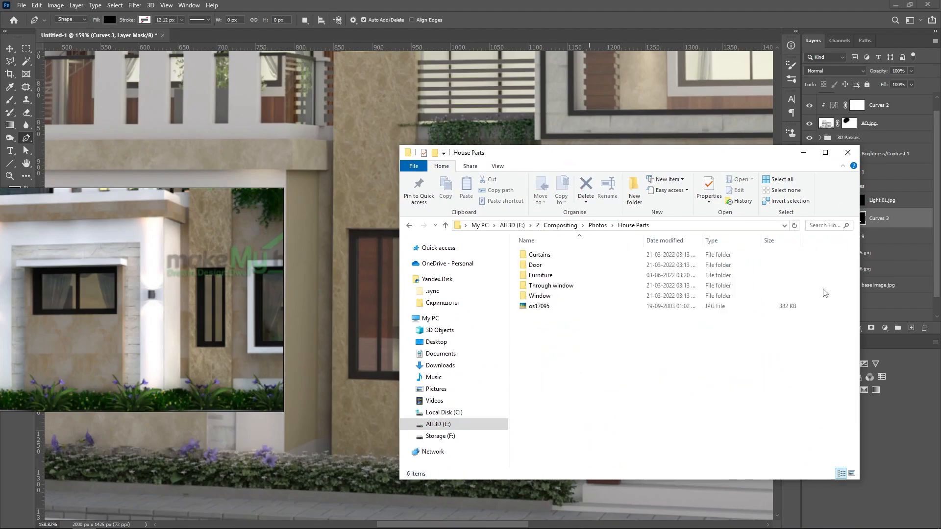
{"action": "double_click", "coordinate": [539, 296]}
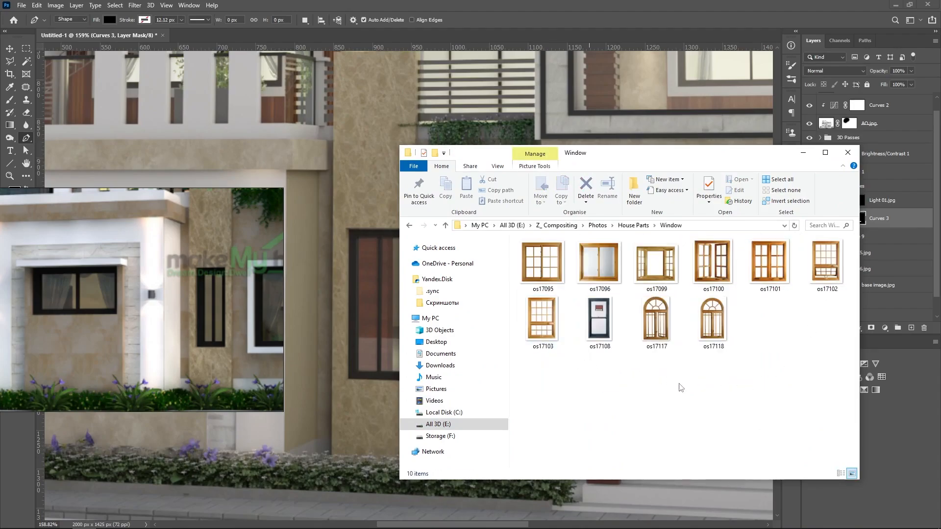
{"action": "left_click", "coordinate": [720, 320]}
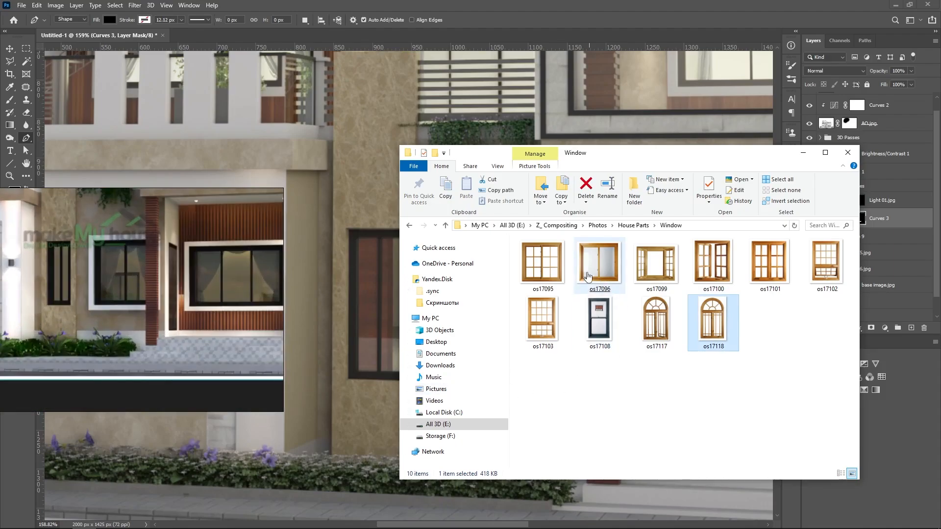
- Place the os17096 window photo in the Photoshop document, scale it to 11.17% and position it over the middle ground-floor window
{"action": "left_click_drag", "start_coordinate": [598, 276], "coordinate": [383, 424]}
{"action": "scroll", "coordinate": [507, 354], "scroll_direction": "down", "scroll_amount": 5}
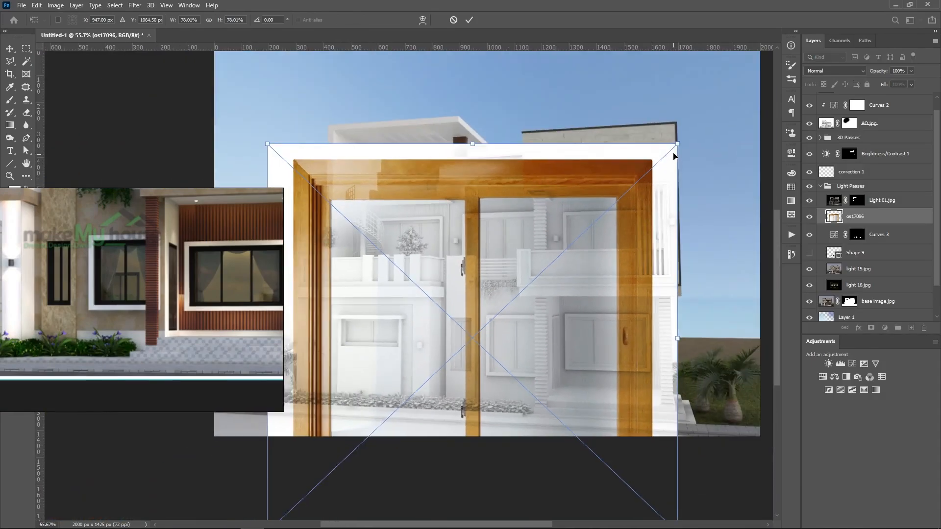
{"action": "left_click_drag", "start_coordinate": [678, 142], "coordinate": [551, 273]}
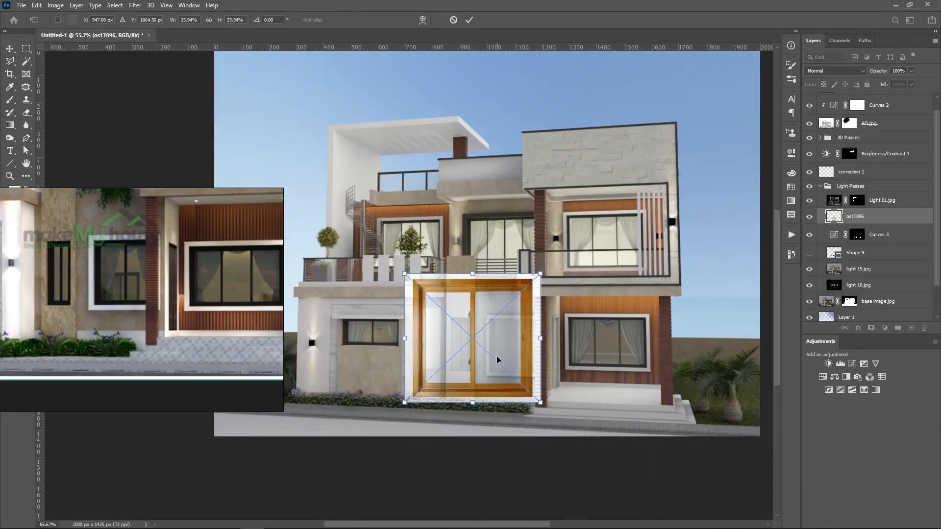
{"action": "scroll", "coordinate": [468, 357], "scroll_direction": "up", "scroll_amount": 4}
{"action": "scroll", "coordinate": [528, 304], "scroll_direction": "down", "scroll_amount": 2}
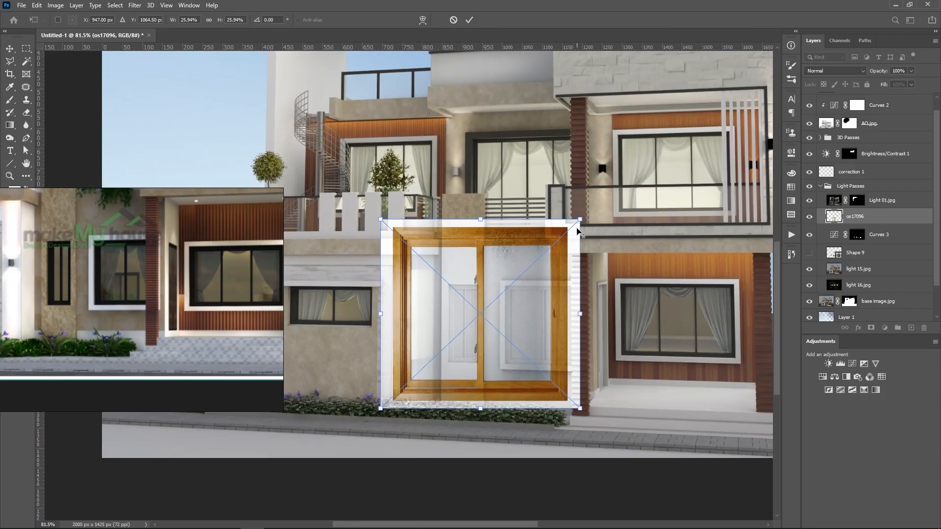
{"action": "left_click_drag", "start_coordinate": [580, 223], "coordinate": [513, 273]}
{"action": "scroll", "coordinate": [475, 314], "scroll_direction": "up", "scroll_amount": 2}
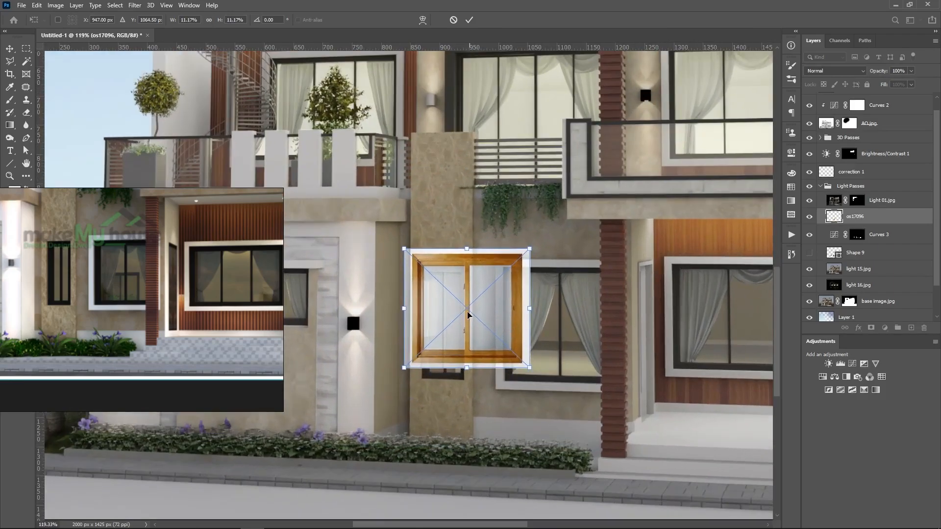
{"action": "left_click_drag", "start_coordinate": [472, 313], "coordinate": [570, 355]}
- Try to select the photo's wooden frame with Color Range, sampling the current layer with no selection preview and higher fuzziness
{"action": "scroll", "coordinate": [582, 336], "scroll_direction": "up", "scroll_amount": 3}
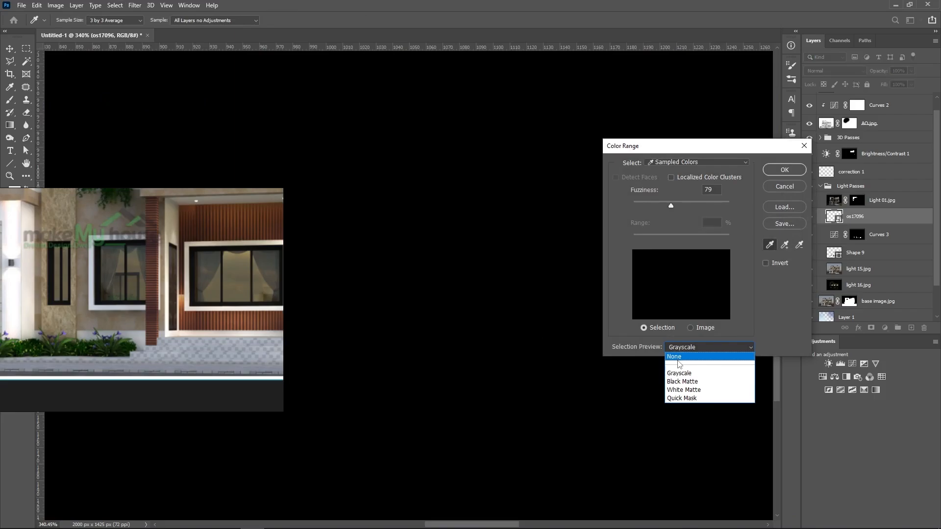
{"action": "left_click", "coordinate": [686, 347]}
{"action": "left_click", "coordinate": [191, 20]}
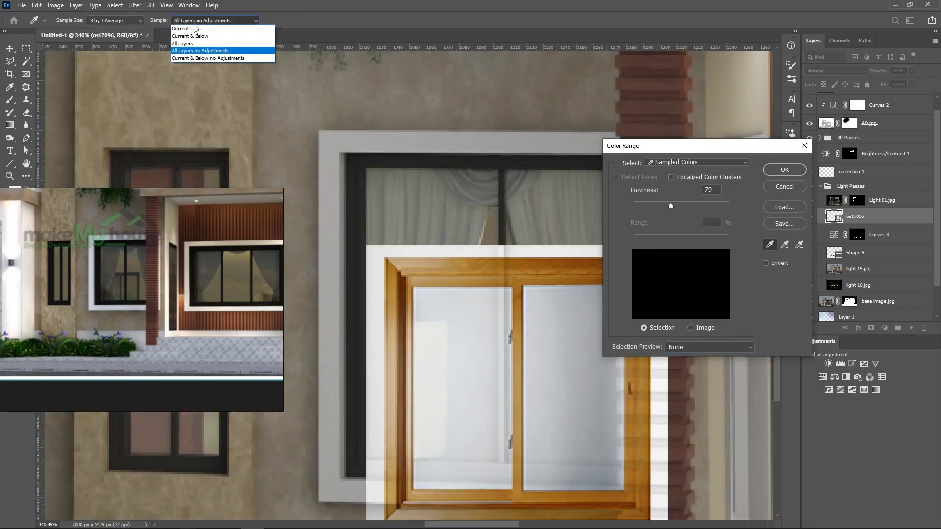
{"action": "left_click", "coordinate": [197, 29]}
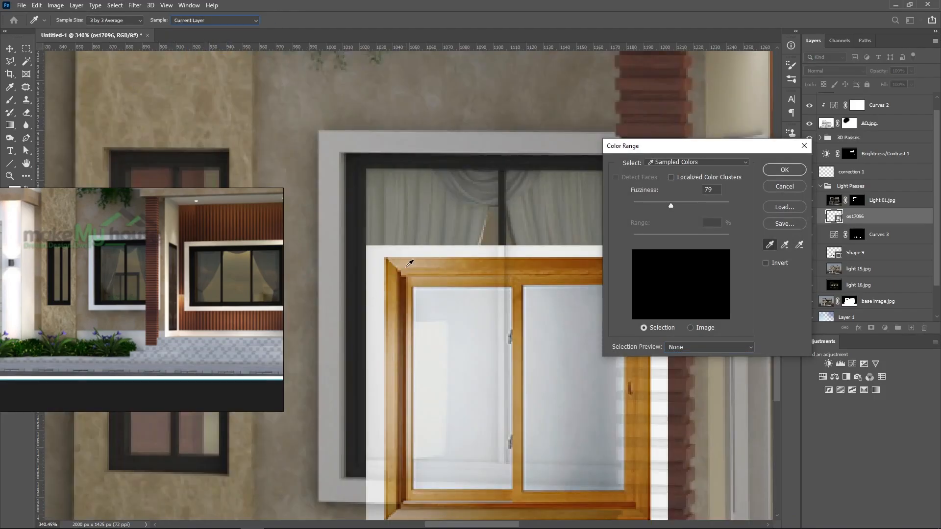
{"action": "left_click", "coordinate": [411, 260]}
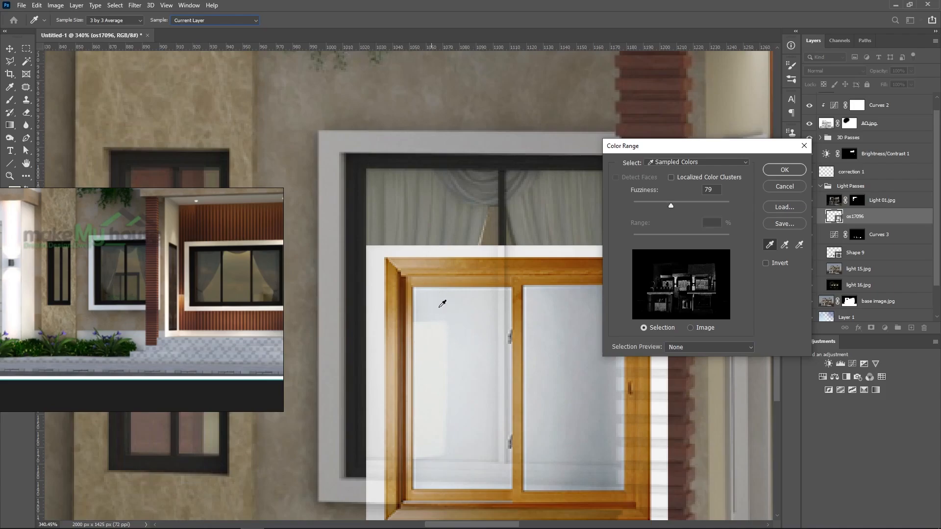
{"action": "left_click", "coordinate": [526, 267]}
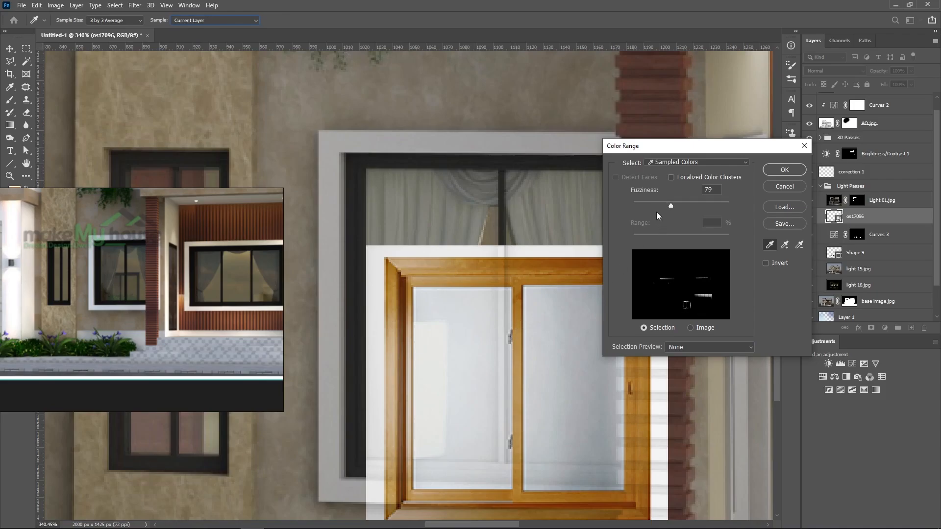
{"action": "left_click_drag", "start_coordinate": [672, 210], "coordinate": [712, 211]}
{"action": "left_click", "coordinate": [780, 172]}
- Isolate the os17096 layer by hiding all other layers, and drop the colour selection
{"action": "scroll", "coordinate": [472, 138], "scroll_direction": "down", "scroll_amount": 4}
{"action": "left_click", "coordinate": [809, 216], "text": "alt"}
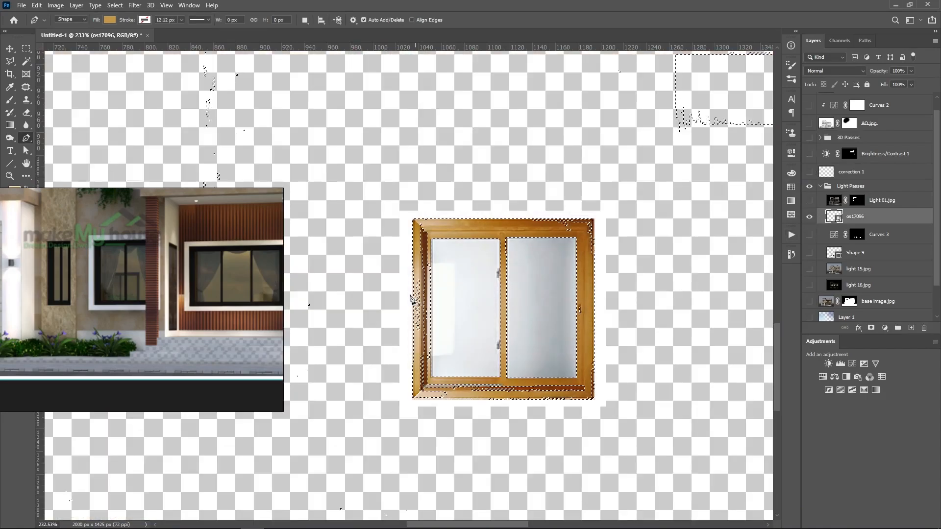
{"action": "scroll", "coordinate": [413, 301], "scroll_direction": "down", "scroll_amount": 3}
{"action": "key", "text": "ctrl+d"}
{"action": "scroll", "coordinate": [451, 276], "scroll_direction": "up", "scroll_amount": 8}
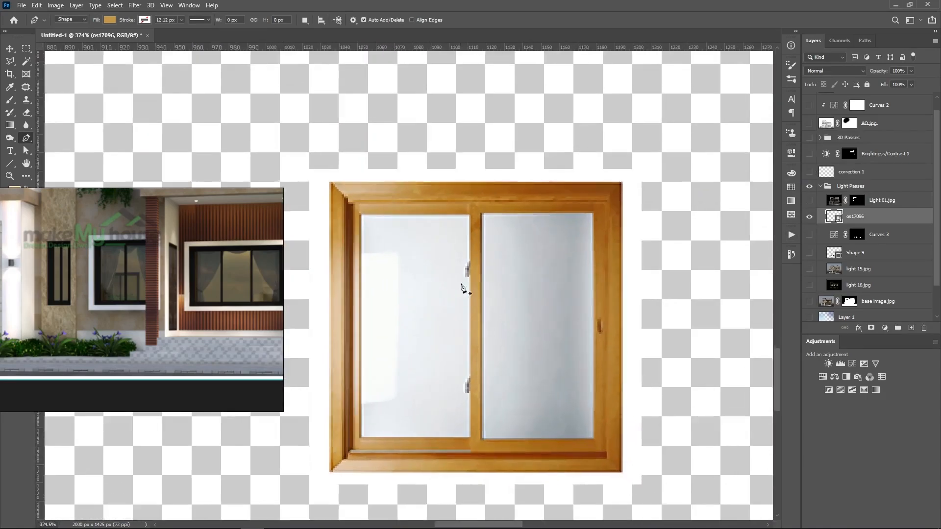
{"action": "scroll", "coordinate": [463, 289], "scroll_direction": "down", "scroll_amount": 2}
{"action": "scroll", "coordinate": [497, 323], "scroll_direction": "up", "scroll_amount": 1}
{"action": "scroll", "coordinate": [473, 267], "scroll_direction": "up", "scroll_amount": 1}
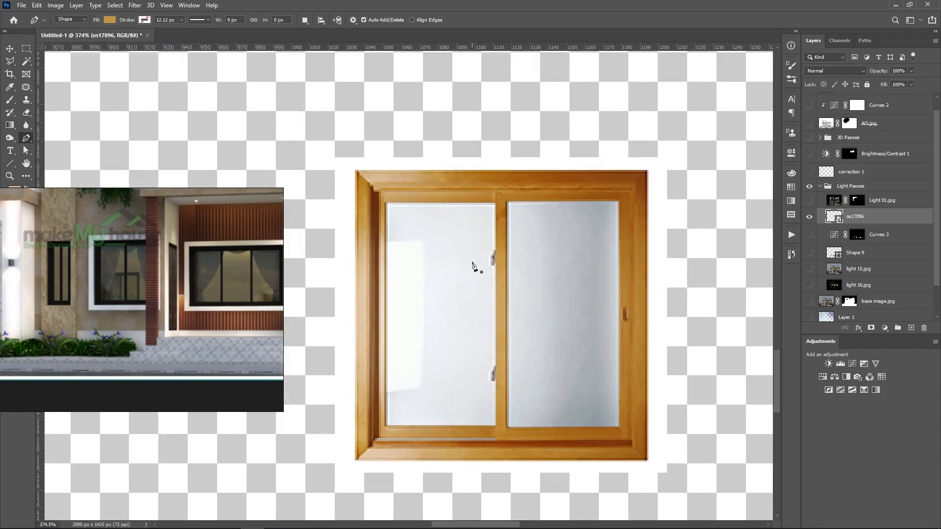
- Show only the Blue channel of the isolated window photo
{"action": "left_click", "coordinate": [840, 41]}
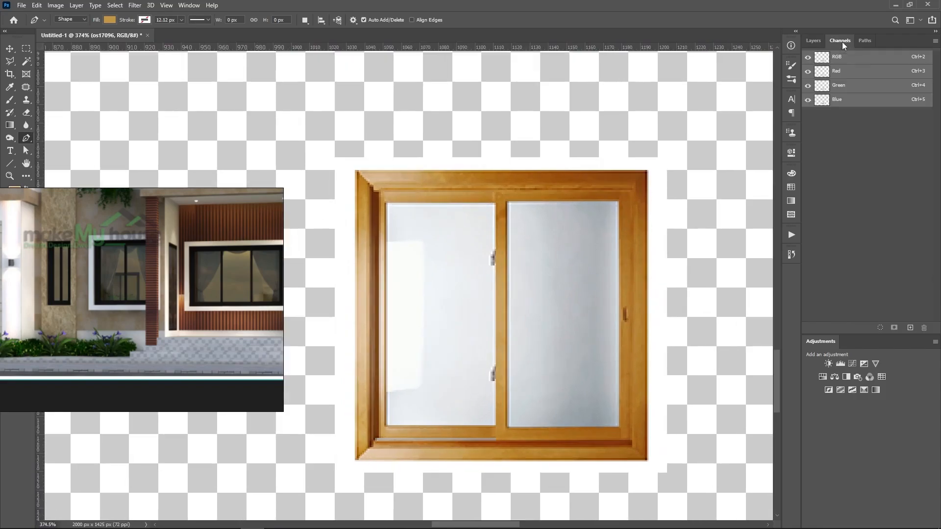
{"action": "left_click", "coordinate": [838, 99]}
{"action": "scroll", "coordinate": [678, 234], "scroll_direction": "down", "scroll_amount": 2}
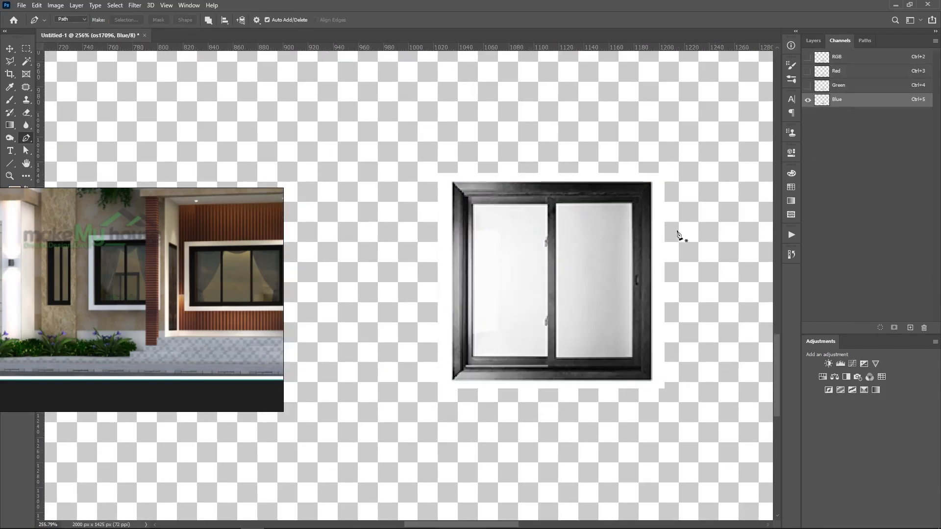
- Try viewing the Blue channel on a duplicate of the os17096 layer, and undo the duplication
{"action": "key", "text": "ctrl+2"}
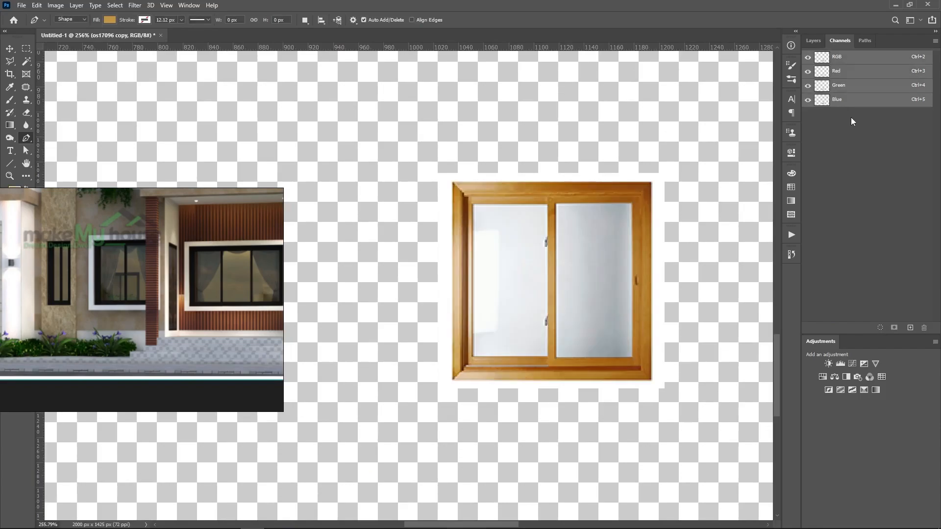
{"action": "left_click", "coordinate": [836, 100]}
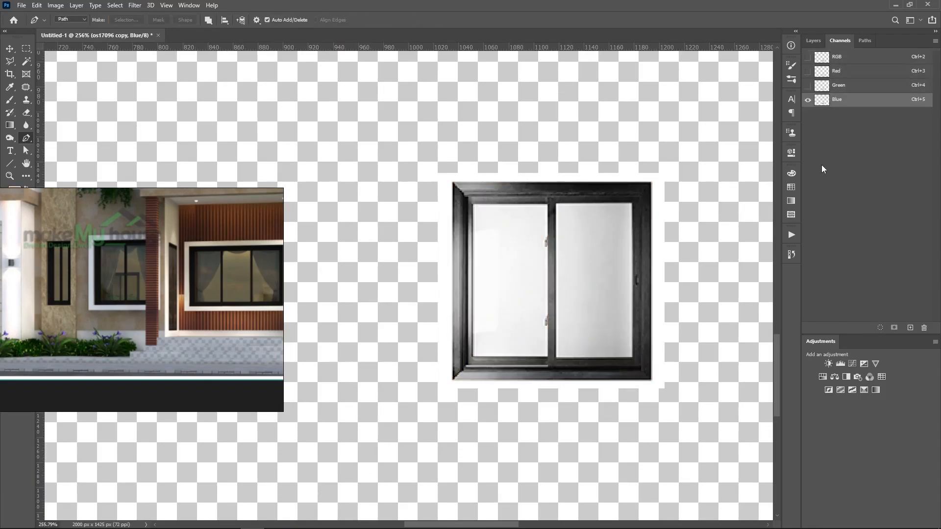
{"action": "key", "text": "ctrl+z"}
{"action": "left_click", "coordinate": [814, 42]}
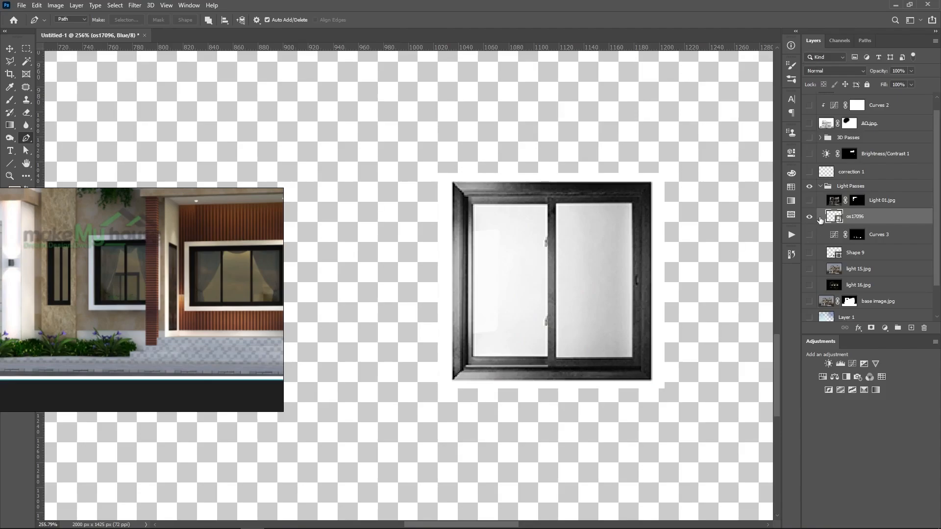
- Duplicate the Blue channel and raise the copy's black input level with Levels until the window frame turns almost solid black
{"action": "left_click", "coordinate": [840, 42]}
{"action": "left_click_drag", "start_coordinate": [851, 99], "coordinate": [911, 328]}
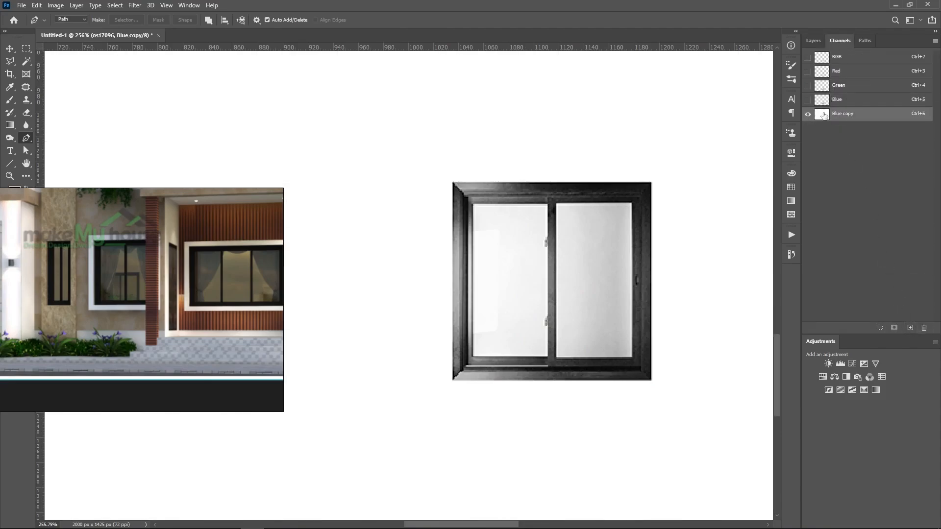
{"action": "scroll", "coordinate": [667, 208], "scroll_direction": "up", "scroll_amount": 4}
{"action": "scroll", "coordinate": [548, 238], "scroll_direction": "down", "scroll_amount": 3}
{"action": "key", "text": "ctrl+l"}
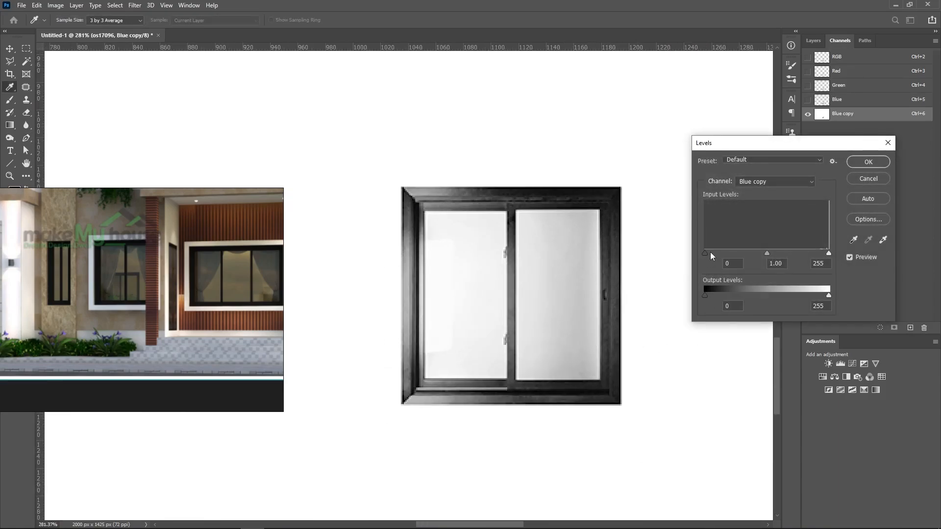
{"action": "mouse_move", "coordinate": [710, 252]}
{"action": "left_mouse_down"}
{"action": "mouse_move", "coordinate": [827, 255]}
{"action": "mouse_move", "coordinate": [784, 252]}
{"action": "mouse_move", "coordinate": [793, 254]}
{"action": "left_mouse_up"}
{"action": "left_click", "coordinate": [869, 162]}
- Paint black with a small soft brush over the light patches along the frame's left and bottom sides in the Blue copy channel
{"action": "key", "text": "b"}
{"action": "scroll", "coordinate": [437, 328], "scroll_direction": "up", "scroll_amount": 4}
{"action": "mouse_move", "coordinate": [675, 293]}
{"action": "left_mouse_down"}
{"action": "mouse_move", "coordinate": [519, 305]}
{"action": "mouse_move", "coordinate": [368, 293]}
{"action": "left_mouse_up"}
{"action": "mouse_move", "coordinate": [620, 304]}
{"action": "left_mouse_down"}
{"action": "mouse_move", "coordinate": [555, 308]}
{"action": "mouse_move", "coordinate": [574, 310]}
{"action": "left_mouse_up"}
{"action": "left_click_drag", "start_coordinate": [454, 328], "coordinate": [445, 324]}
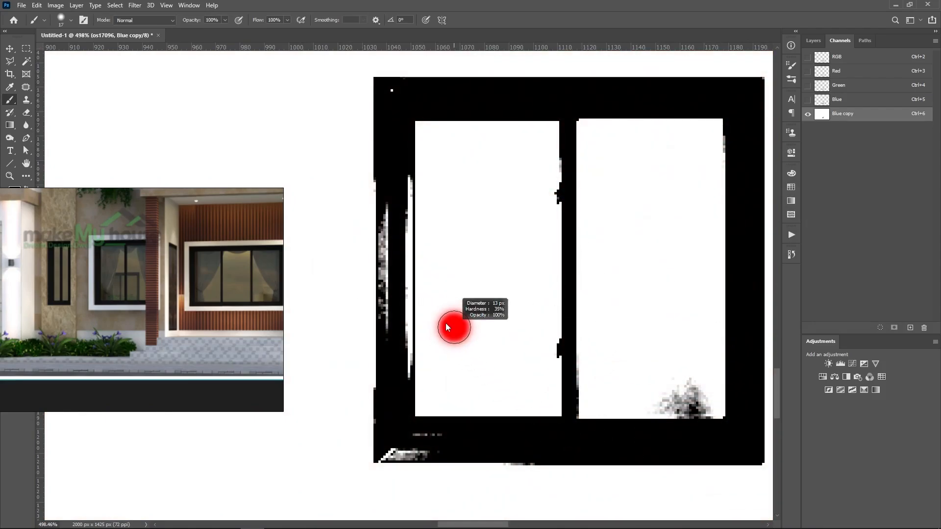
{"action": "left_click_drag", "start_coordinate": [389, 202], "coordinate": [387, 254]}
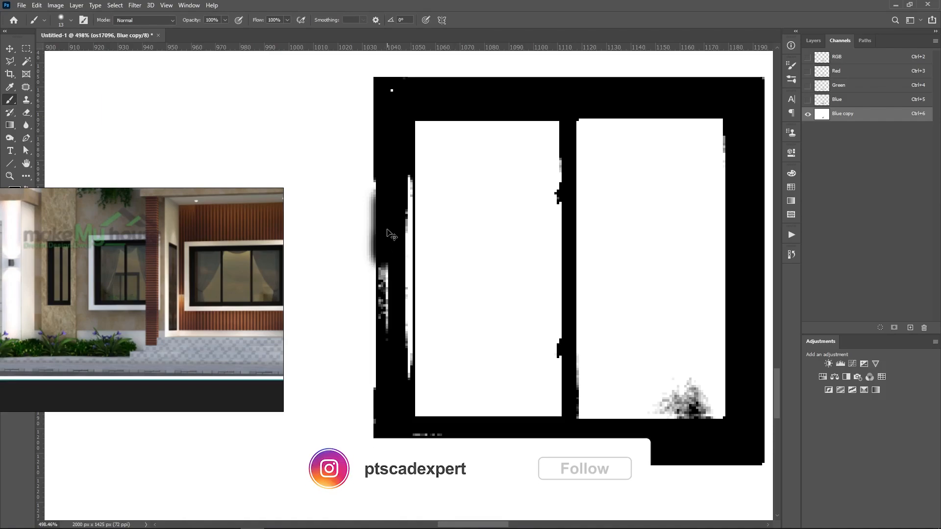
{"action": "mouse_move", "coordinate": [388, 218]}
{"action": "left_mouse_down"}
{"action": "mouse_move", "coordinate": [387, 206]}
{"action": "mouse_move", "coordinate": [382, 319]}
{"action": "left_mouse_up"}
{"action": "key", "text": "ctrl+z"}
{"action": "mouse_move", "coordinate": [388, 206]}
{"action": "left_mouse_down"}
{"action": "mouse_move", "coordinate": [396, 447]}
{"action": "mouse_move", "coordinate": [384, 446]}
{"action": "mouse_move", "coordinate": [436, 437]}
{"action": "mouse_move", "coordinate": [426, 449]}
{"action": "mouse_move", "coordinate": [387, 449]}
{"action": "left_mouse_up"}
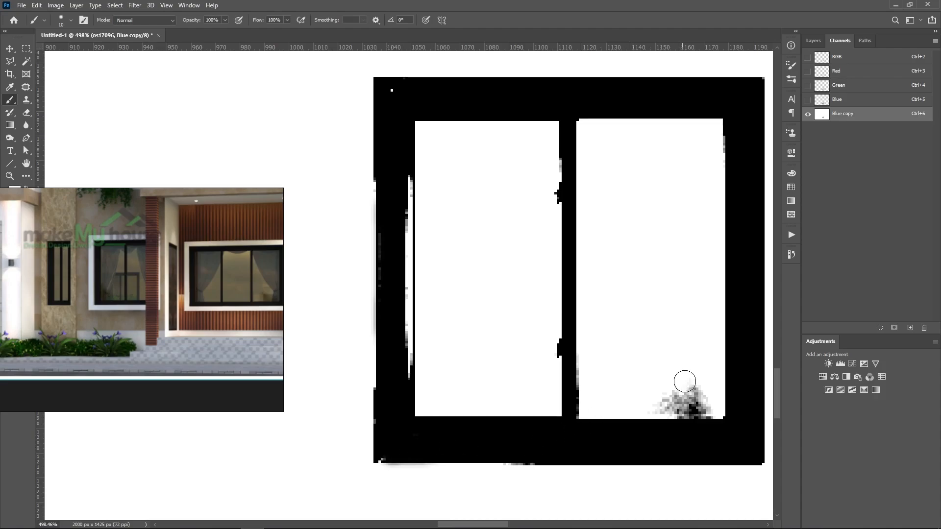
- Paint white over the dark smudge in the lower part of the right glass pane in the Blue copy channel
{"action": "left_click_drag", "start_coordinate": [684, 381], "coordinate": [706, 405]}
{"action": "mouse_move", "coordinate": [675, 369]}
{"action": "left_mouse_down"}
{"action": "mouse_move", "coordinate": [681, 294]}
{"action": "mouse_move", "coordinate": [683, 428]}
{"action": "left_mouse_up"}
{"action": "mouse_move", "coordinate": [702, 397]}
{"action": "left_mouse_down"}
{"action": "mouse_move", "coordinate": [670, 398]}
{"action": "mouse_move", "coordinate": [681, 402]}
{"action": "left_mouse_up"}
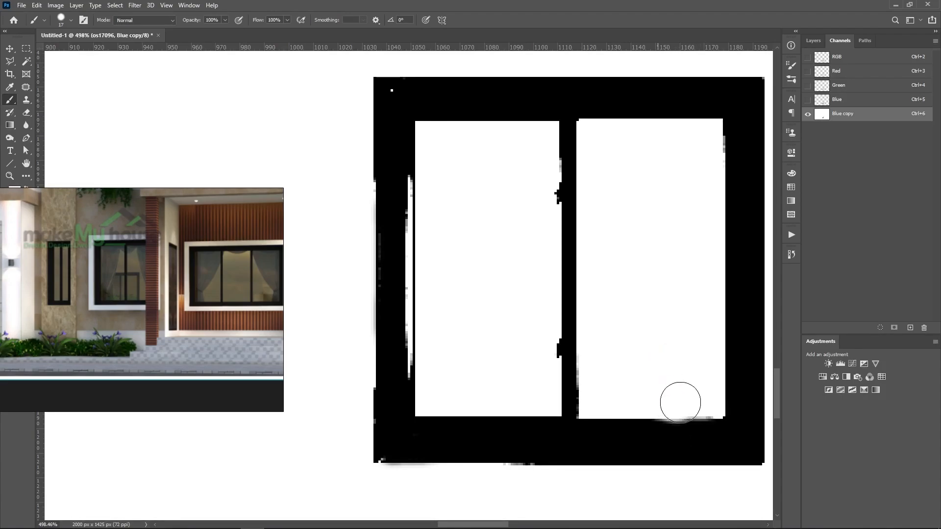
{"action": "key", "text": "ctrl+z"}
{"action": "scroll", "coordinate": [704, 400], "scroll_direction": "up", "scroll_amount": 2}
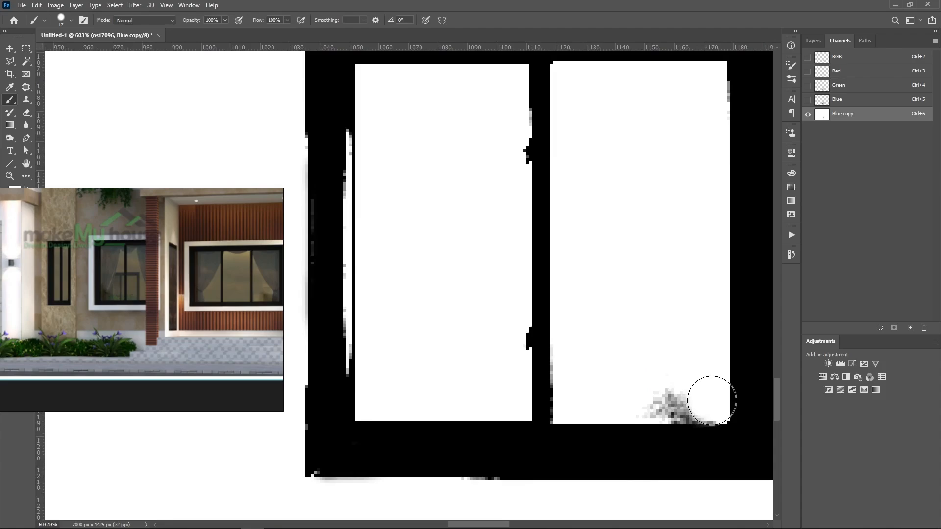
{"action": "left_click_drag", "start_coordinate": [668, 392], "coordinate": [614, 393]}
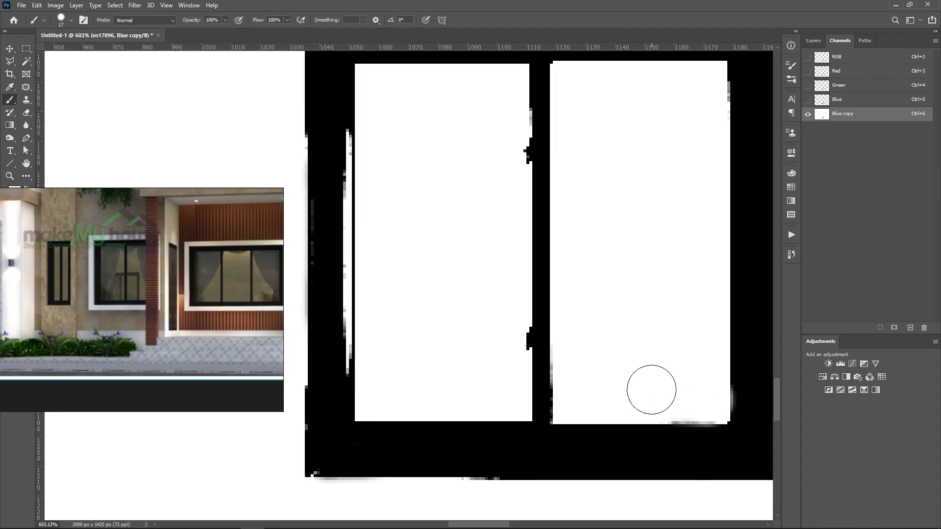
{"action": "scroll", "coordinate": [564, 377], "scroll_direction": "down", "scroll_amount": 5}
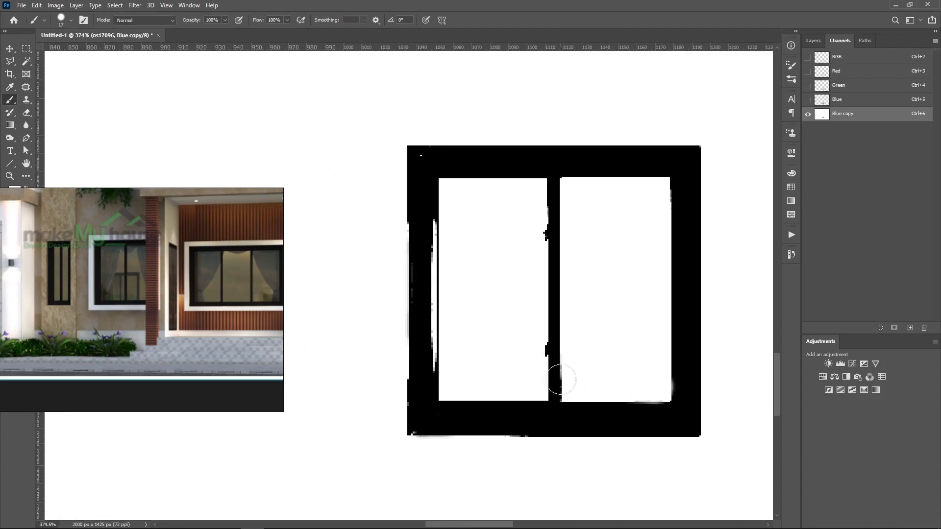
{"action": "scroll", "coordinate": [534, 332], "scroll_direction": "down", "scroll_amount": 2}
{"action": "scroll", "coordinate": [538, 288], "scroll_direction": "up", "scroll_amount": 3}
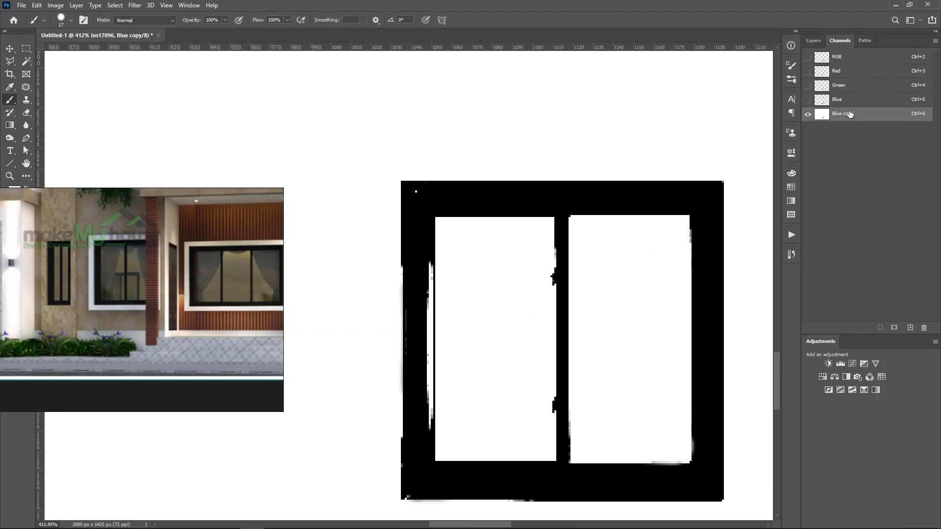
- Load the Blue copy channel as a selection and return to the RGB composite with the os17096 layer active
{"action": "left_click", "coordinate": [828, 114], "text": "ctrl"}
{"action": "left_click", "coordinate": [813, 40]}
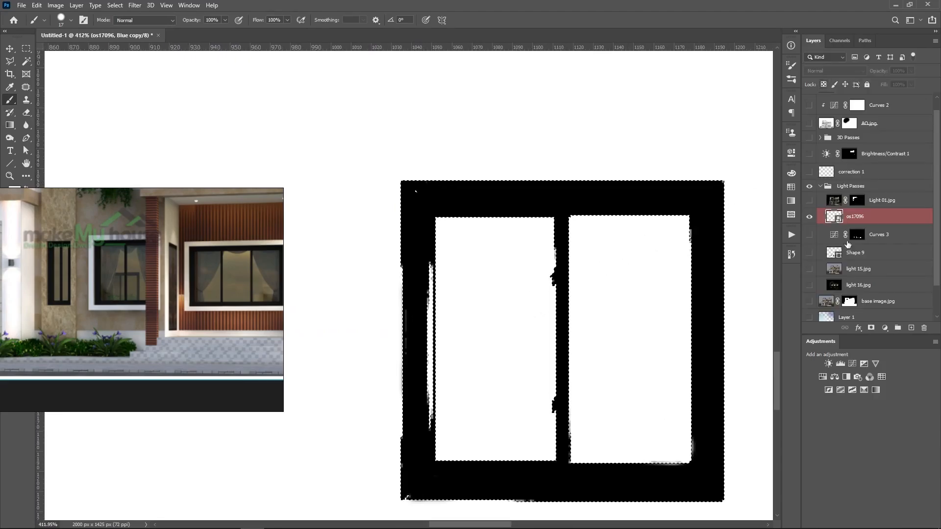
{"action": "left_click", "coordinate": [840, 41]}
{"action": "left_click", "coordinate": [839, 56]}
{"action": "left_click", "coordinate": [813, 40]}
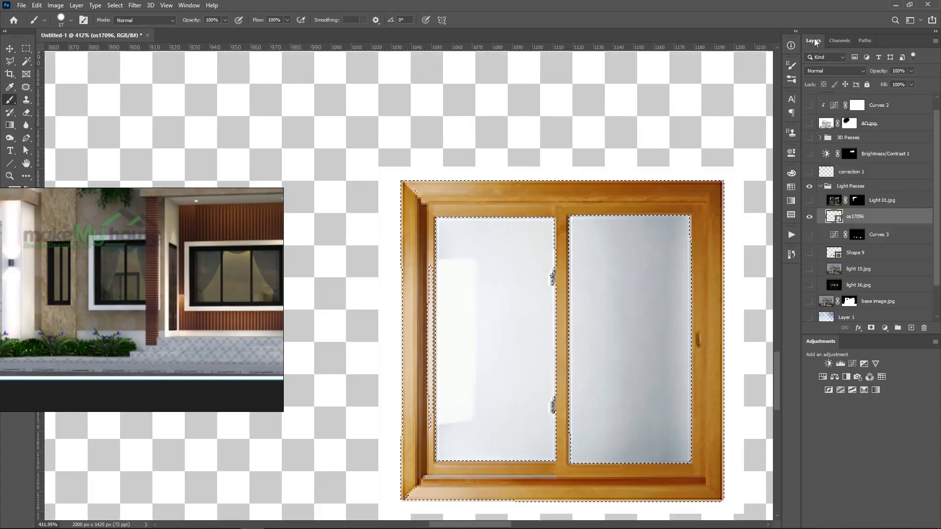
- Show all the other layers again and mask the os17096 photo so only its wooden frame remains
{"action": "left_click", "coordinate": [810, 217], "text": "alt"}
{"action": "scroll", "coordinate": [523, 275], "scroll_direction": "down", "scroll_amount": 2}
{"action": "scroll", "coordinate": [523, 276], "scroll_direction": "up", "scroll_amount": 1}
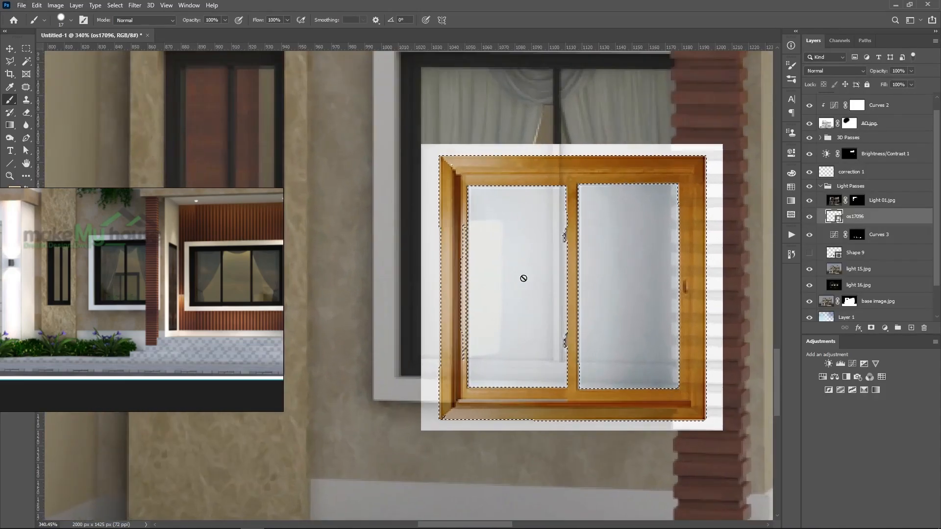
{"action": "left_click", "coordinate": [871, 328]}
{"action": "key", "text": "v"}
{"action": "scroll", "coordinate": [491, 274], "scroll_direction": "down", "scroll_amount": 2}
{"action": "left_click", "coordinate": [452, 254]}
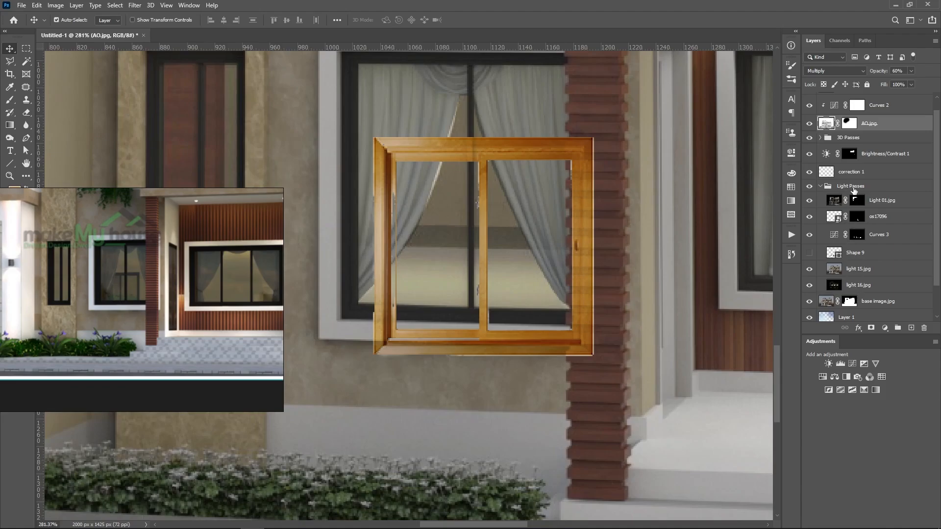
- Look through the layer stack, expand the 3D Passes group, and select the os17096 layer after toggling its visibility
{"action": "scroll", "coordinate": [857, 208], "scroll_direction": "down", "scroll_amount": 2}
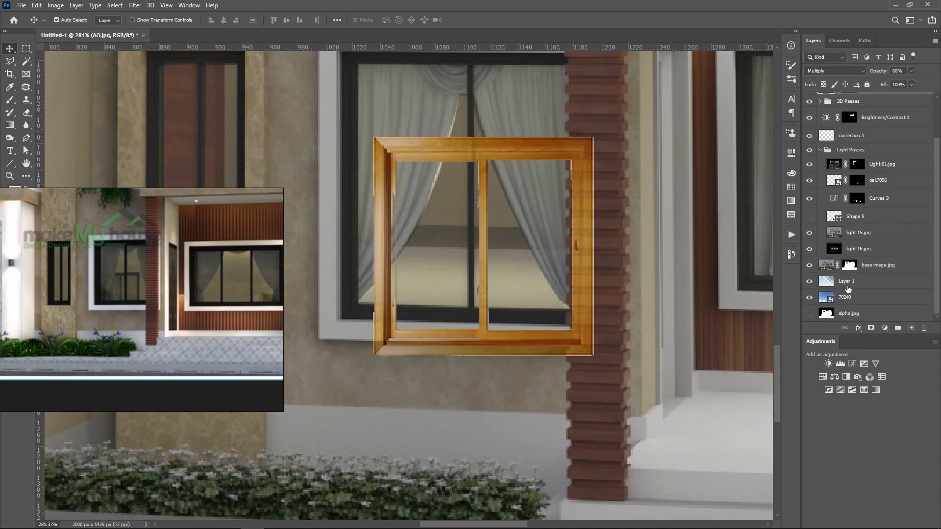
{"action": "scroll", "coordinate": [857, 164], "scroll_direction": "up", "scroll_amount": 3}
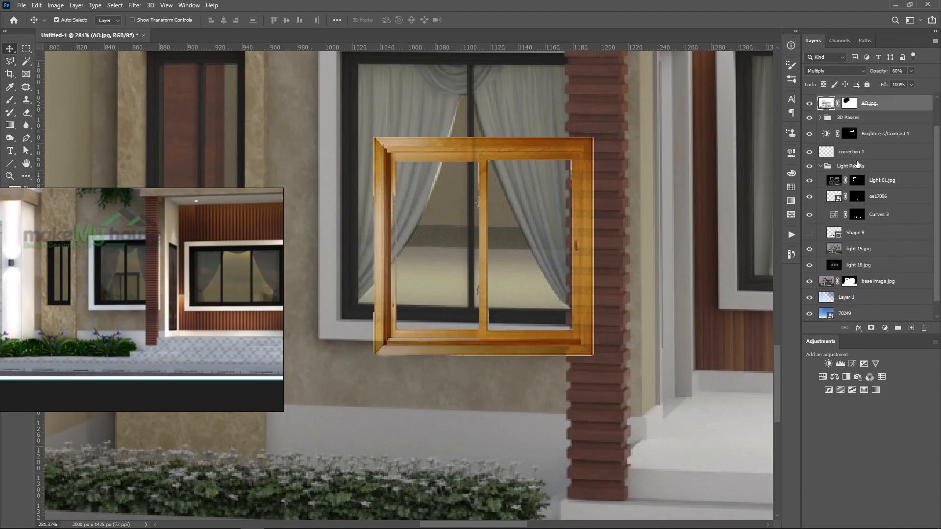
{"action": "left_click", "coordinate": [820, 150]}
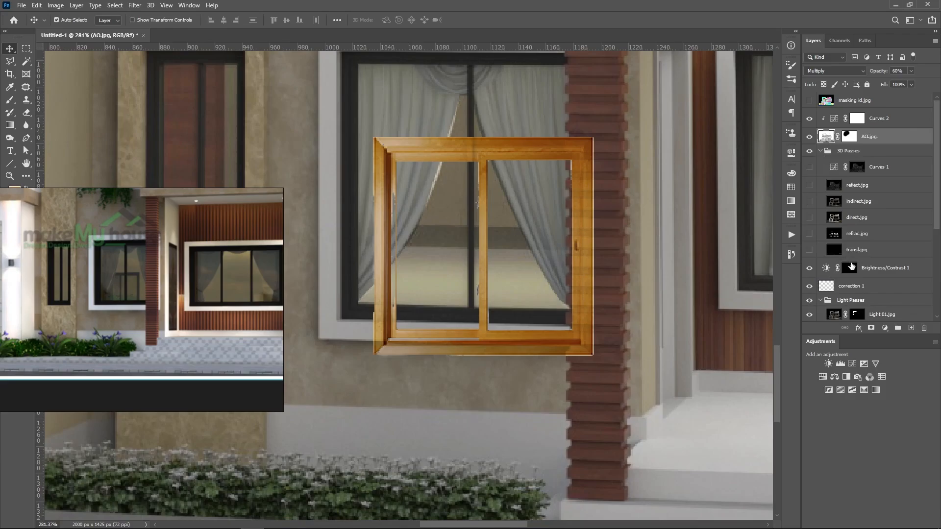
{"action": "scroll", "coordinate": [852, 271], "scroll_direction": "down", "scroll_amount": 7}
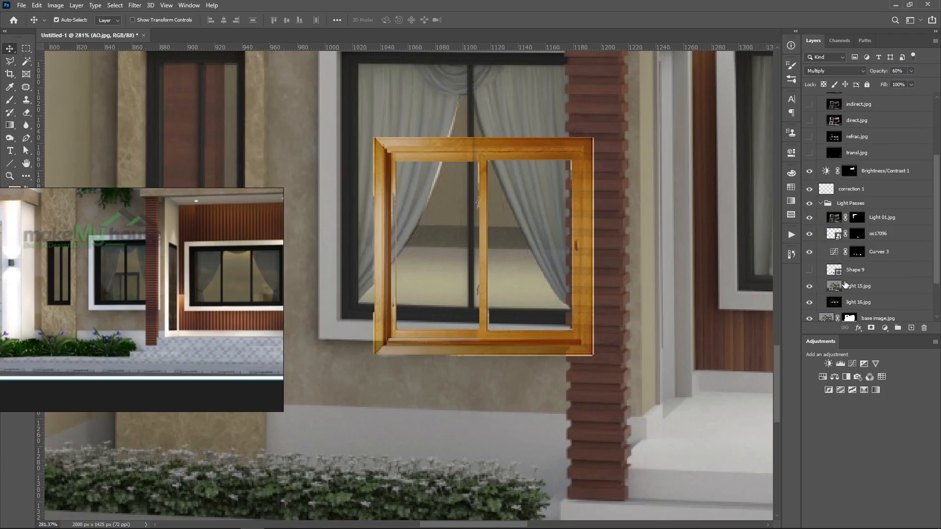
{"action": "scroll", "coordinate": [845, 284], "scroll_direction": "down", "scroll_amount": 2}
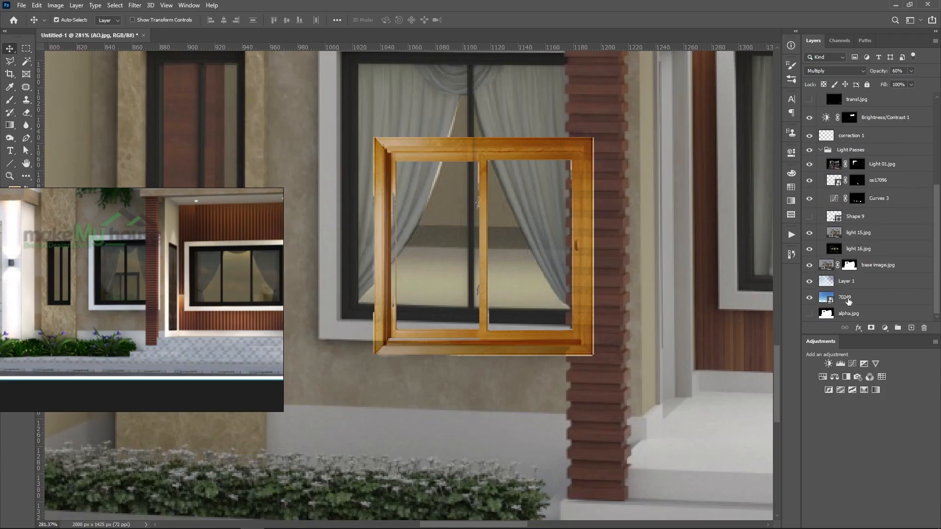
{"action": "scroll", "coordinate": [839, 294], "scroll_direction": "up", "scroll_amount": 9}
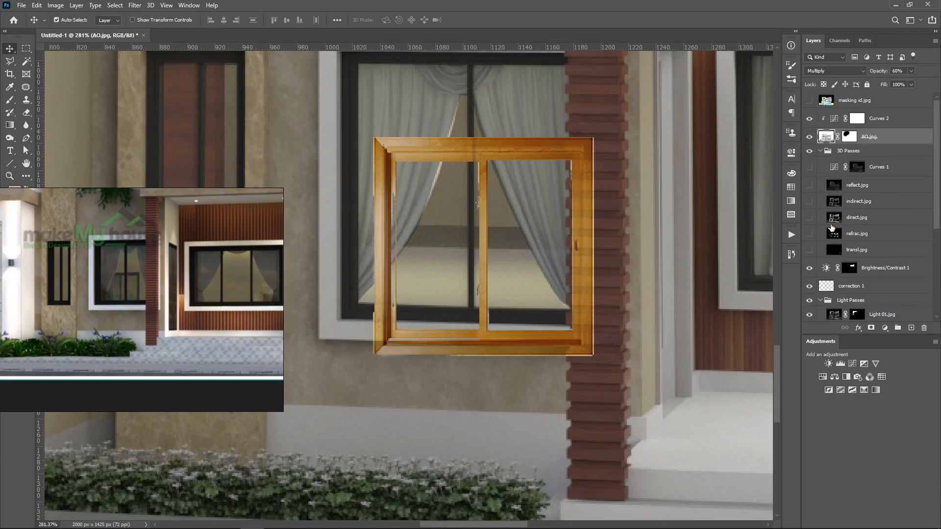
{"action": "scroll", "coordinate": [812, 302], "scroll_direction": "down", "scroll_amount": 4}
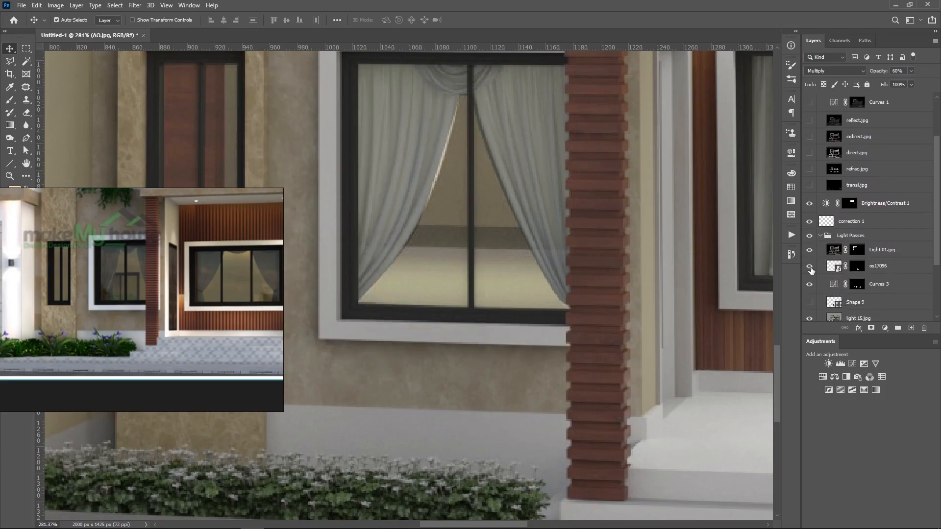
{"action": "left_click", "coordinate": [809, 267]}
{"action": "left_click", "coordinate": [835, 268]}
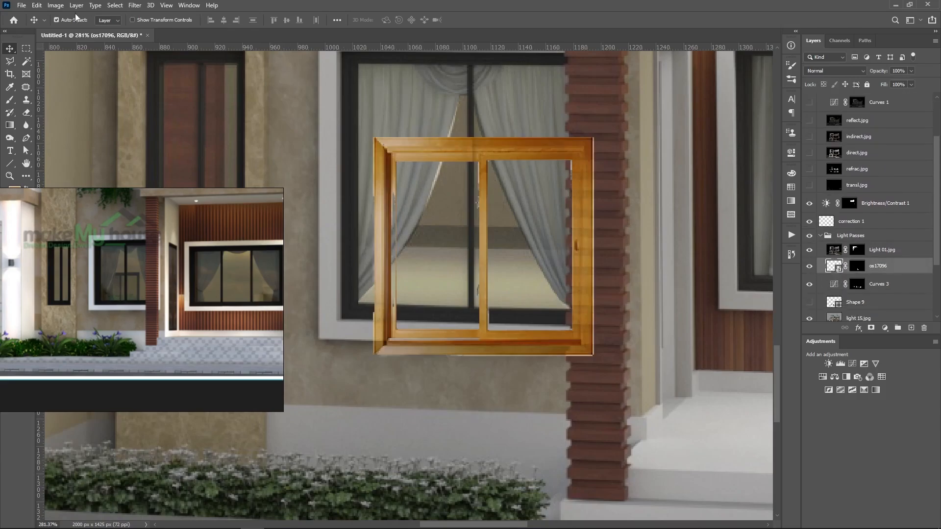
- Scale down the os17096 wooden frame and place it over the lower left part of the middle ground-floor window
{"action": "scroll", "coordinate": [322, 273], "scroll_direction": "down", "scroll_amount": 3}
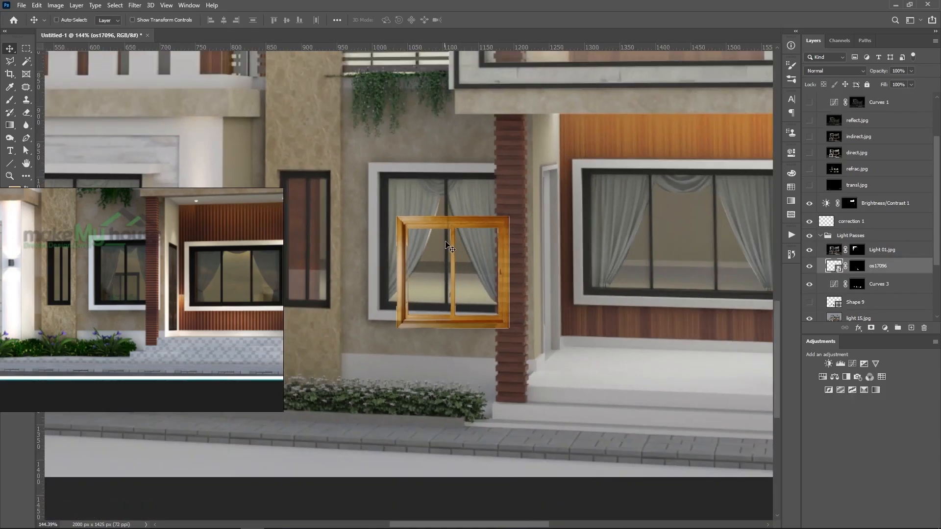
{"action": "left_click_drag", "start_coordinate": [451, 230], "coordinate": [428, 238]}
{"action": "scroll", "coordinate": [468, 245], "scroll_direction": "up", "scroll_amount": 1}
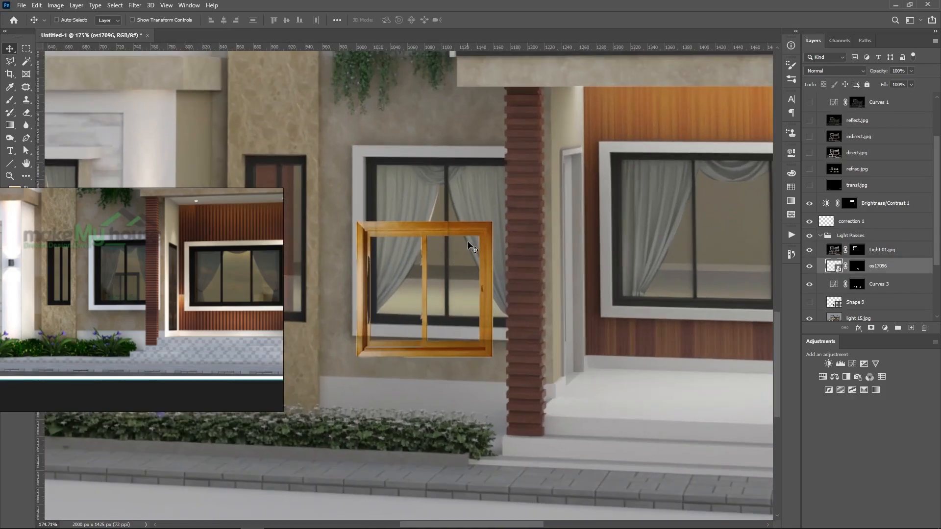
{"action": "key", "text": "ctrl+t"}
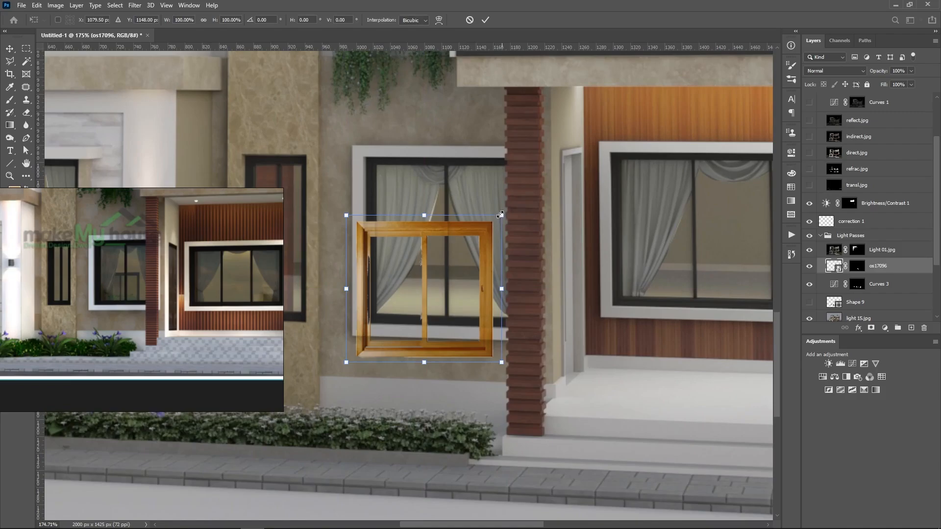
{"action": "left_click_drag", "start_coordinate": [500, 214], "coordinate": [483, 231]}
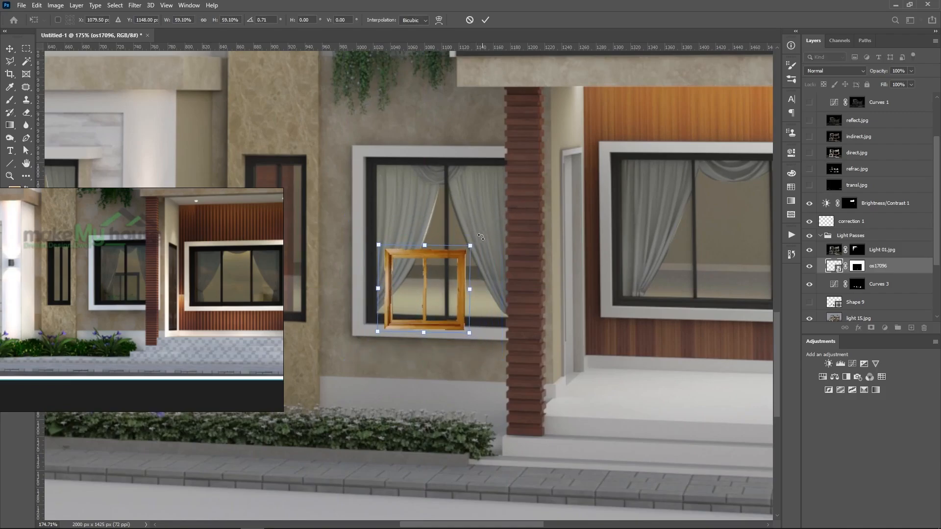
{"action": "scroll", "coordinate": [458, 267], "scroll_direction": "up", "scroll_amount": 4}
{"action": "left_click_drag", "start_coordinate": [400, 249], "coordinate": [393, 222]}
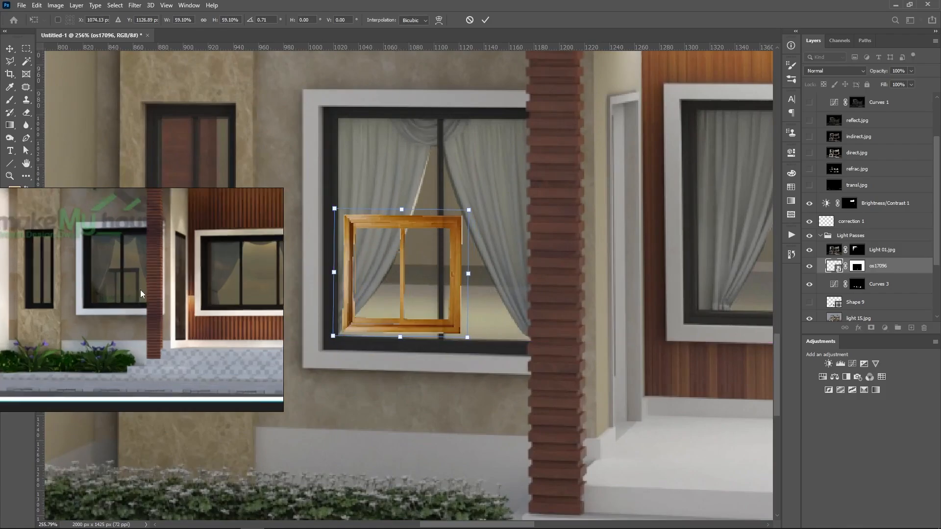
{"action": "left_click_drag", "start_coordinate": [468, 338], "coordinate": [485, 360]}
{"action": "left_click_drag", "start_coordinate": [465, 303], "coordinate": [443, 319]}
{"action": "key", "text": "Return"}
- Show the Shape 9 layer and select its path in the curtain opening of the middle ground-floor window
{"action": "scroll", "coordinate": [461, 311], "scroll_direction": "down", "scroll_amount": 4}
{"action": "scroll", "coordinate": [404, 314], "scroll_direction": "up", "scroll_amount": 4}
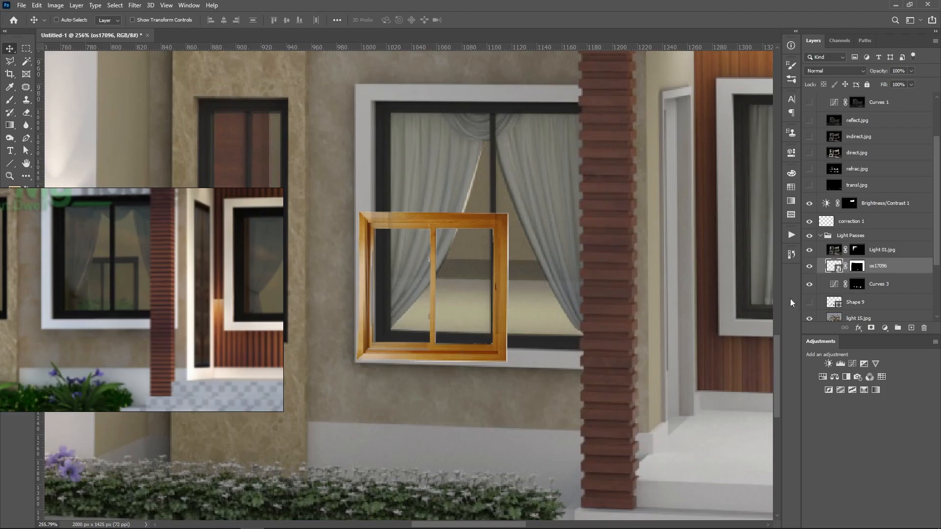
{"action": "scroll", "coordinate": [851, 196], "scroll_direction": "down", "scroll_amount": 4}
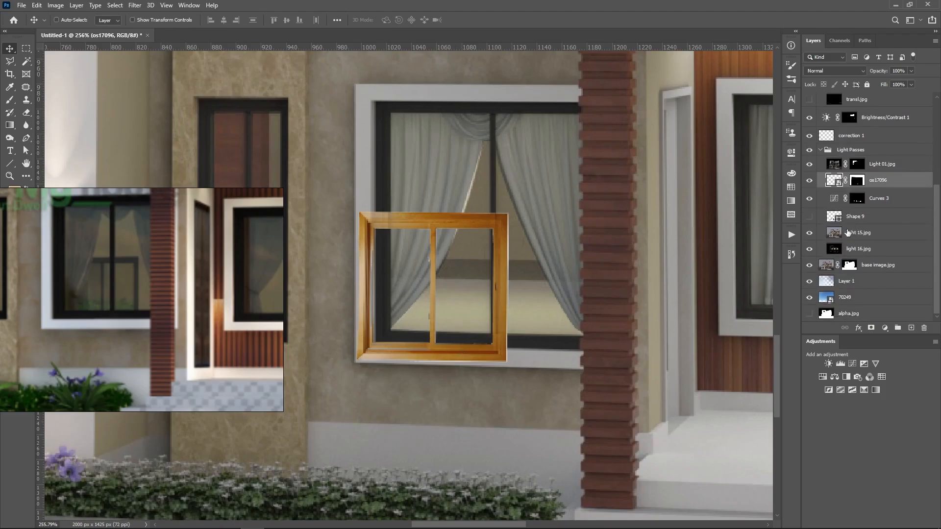
{"action": "left_click", "coordinate": [809, 217]}
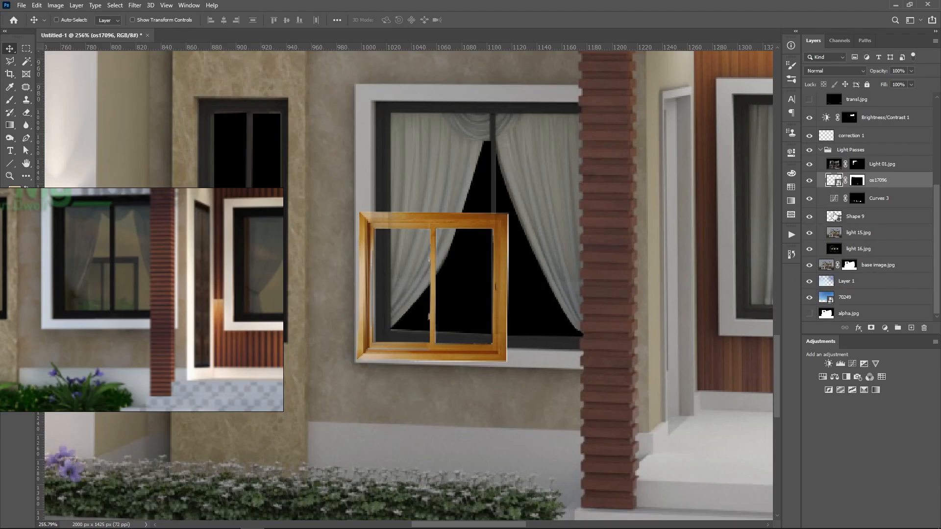
{"action": "left_click", "coordinate": [834, 217]}
{"action": "key", "text": "a"}
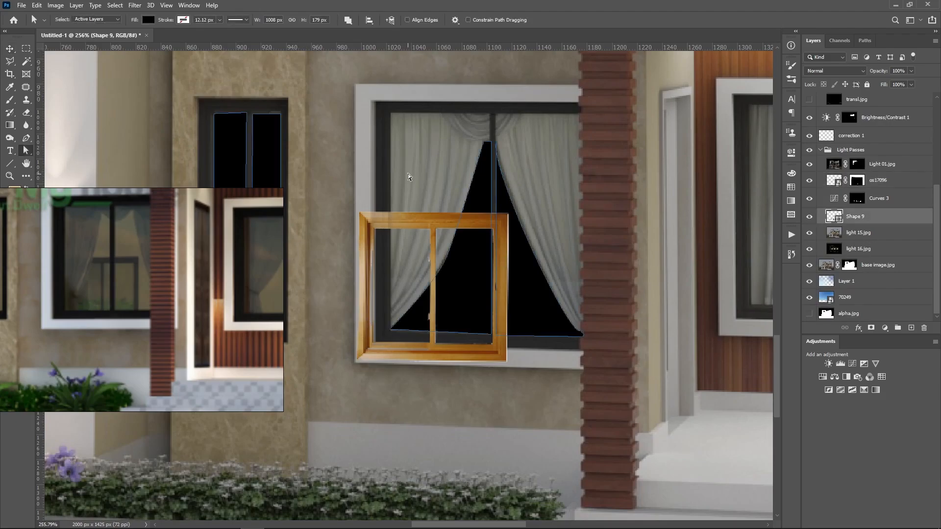
{"action": "left_click", "coordinate": [449, 275]}
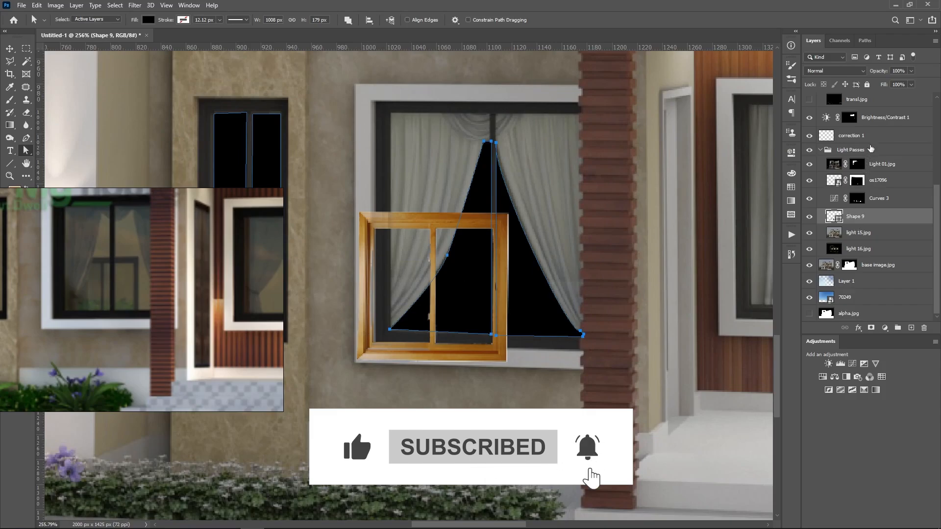
- Try adding a vector mask to the os17096 layer and a new layer above it, and undo both
{"action": "scroll", "coordinate": [857, 199], "scroll_direction": "up", "scroll_amount": 2}
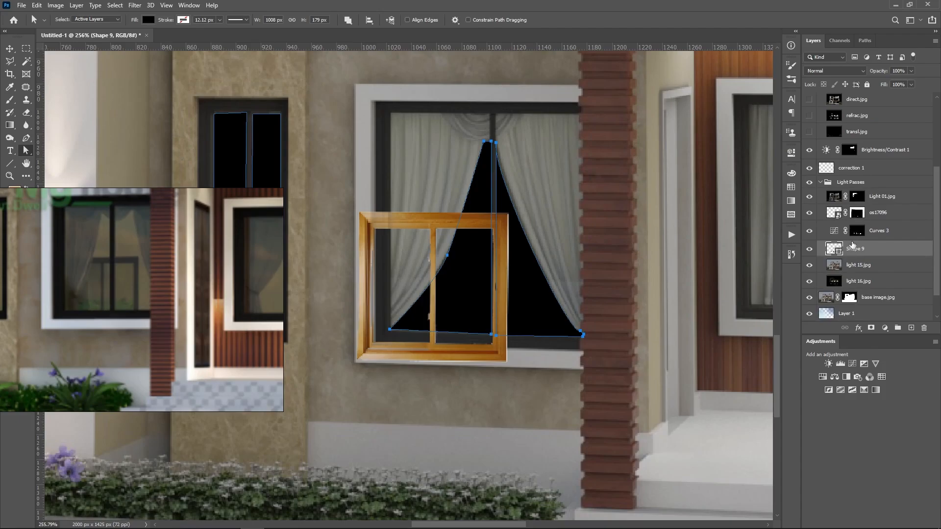
{"action": "left_click", "coordinate": [880, 215]}
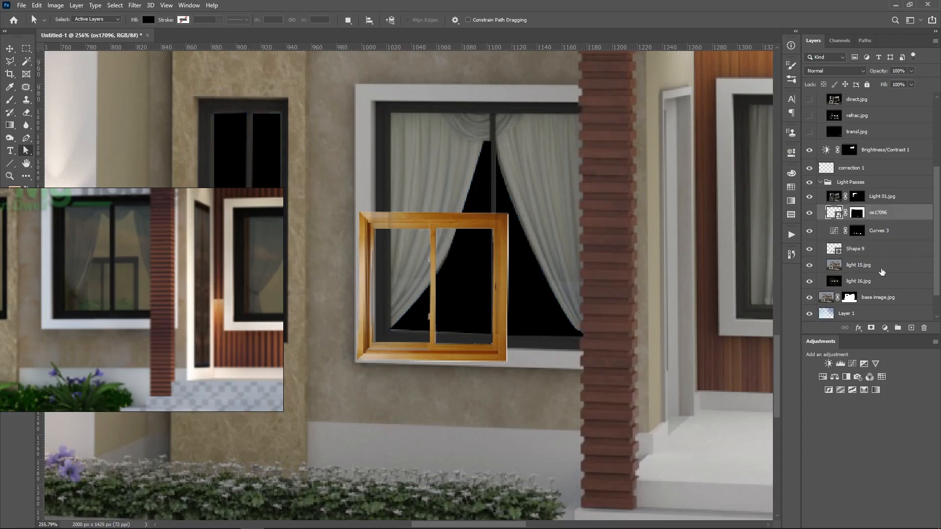
{"action": "left_click", "coordinate": [870, 329]}
{"action": "key", "text": "ctrl+shift+alt+n"}
{"action": "key", "text": "ctrl+z"}
{"action": "scroll", "coordinate": [522, 318], "scroll_direction": "down", "scroll_amount": 5}
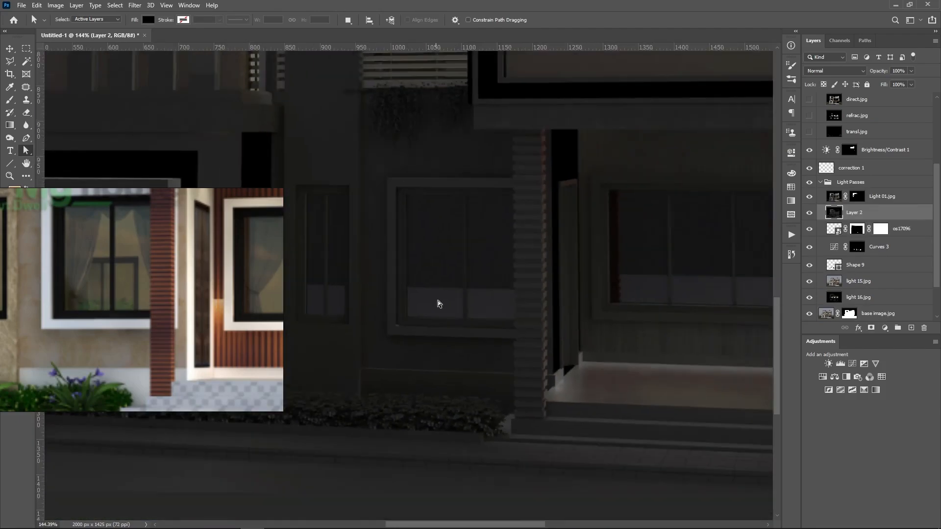
{"action": "scroll", "coordinate": [451, 295], "scroll_direction": "down", "scroll_amount": 2}
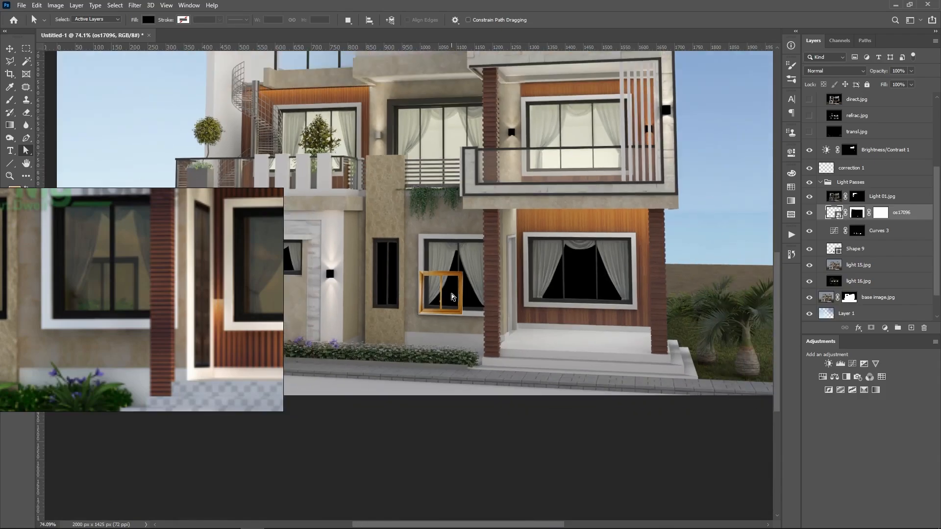
{"action": "key", "text": "ctrl+z"}
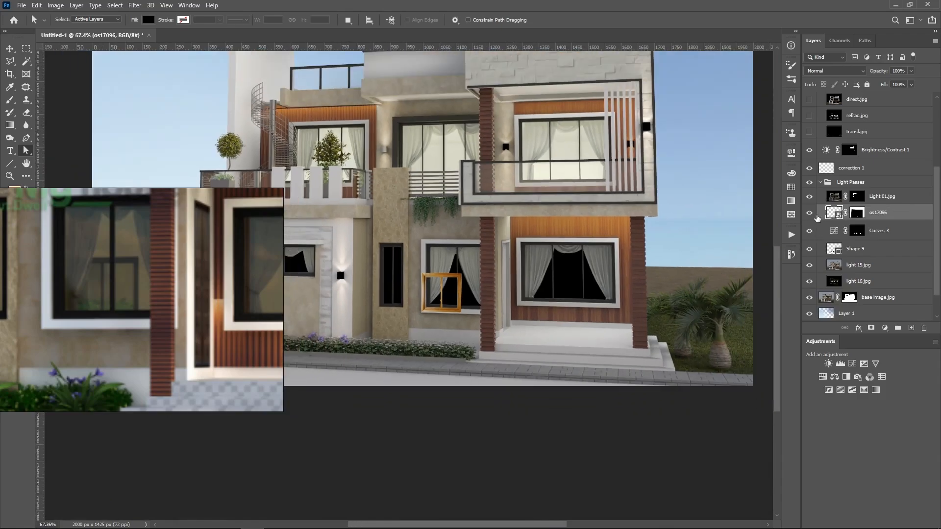
- Add a vector mask to os17096, select Shape 9's path in the middle ground-floor window, and target the new mask
{"action": "left_click", "coordinate": [871, 328]}
{"action": "left_click", "coordinate": [856, 249]}
{"action": "scroll", "coordinate": [447, 294], "scroll_direction": "up", "scroll_amount": 2}
{"action": "left_click_drag", "start_coordinate": [411, 232], "coordinate": [496, 328]}
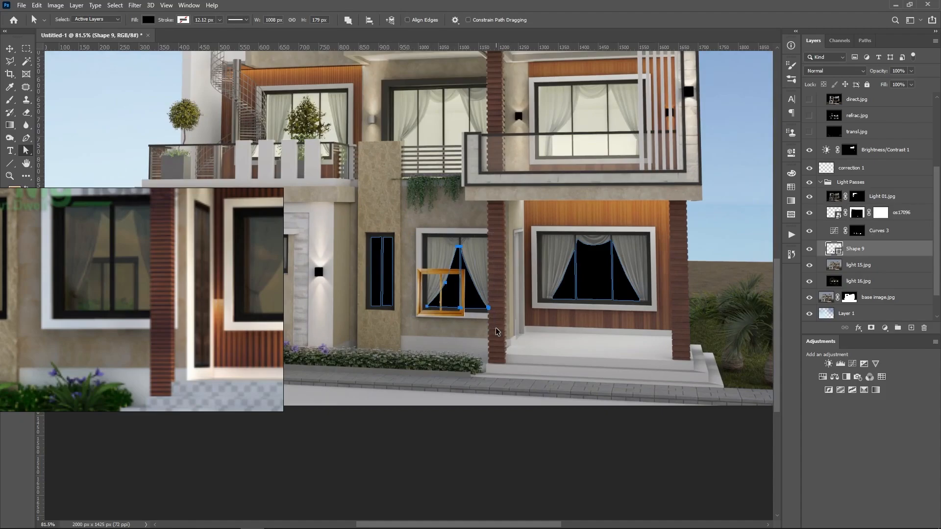
{"action": "left_click", "coordinate": [883, 214]}
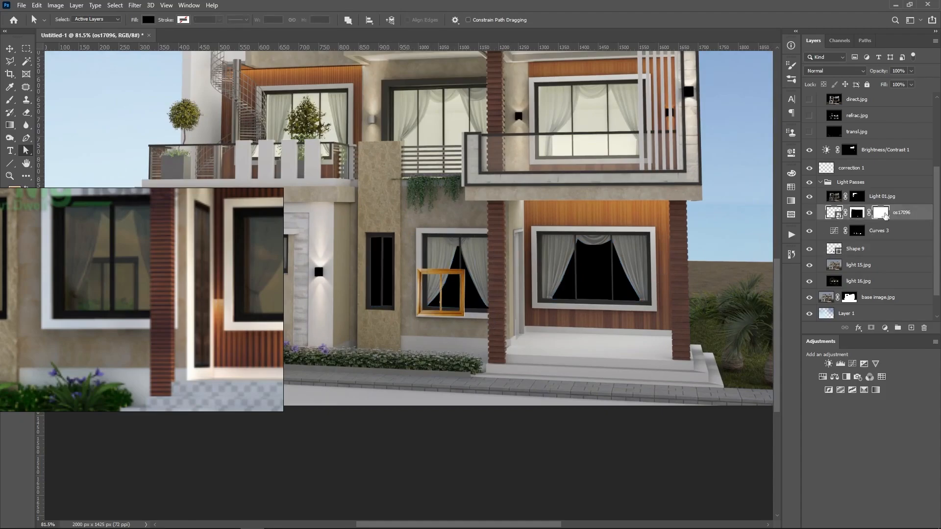
- Paste the copied curtain-opening path into the vector mask of the os17096 layer and hide the Shape 9 layer
{"action": "key", "text": "ctrl+v"}
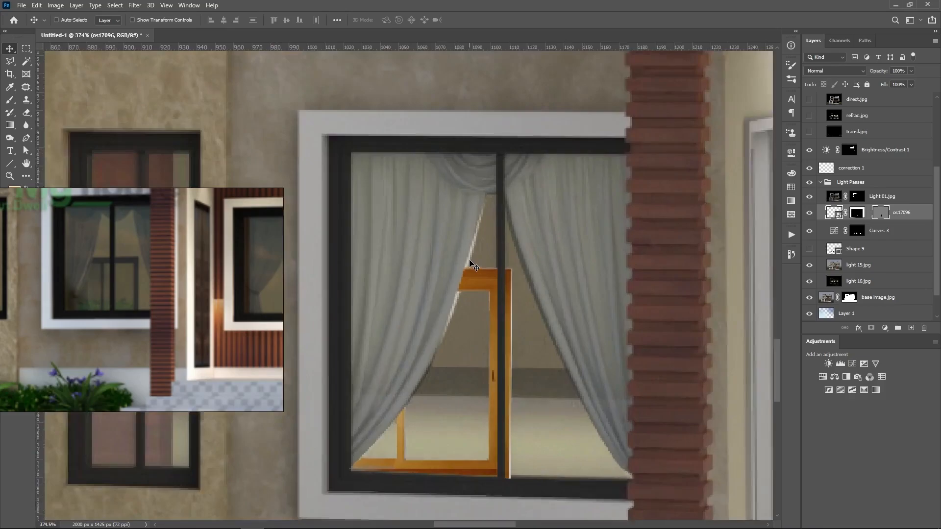
{"action": "scroll", "coordinate": [483, 296], "scroll_direction": "down", "scroll_amount": 2}
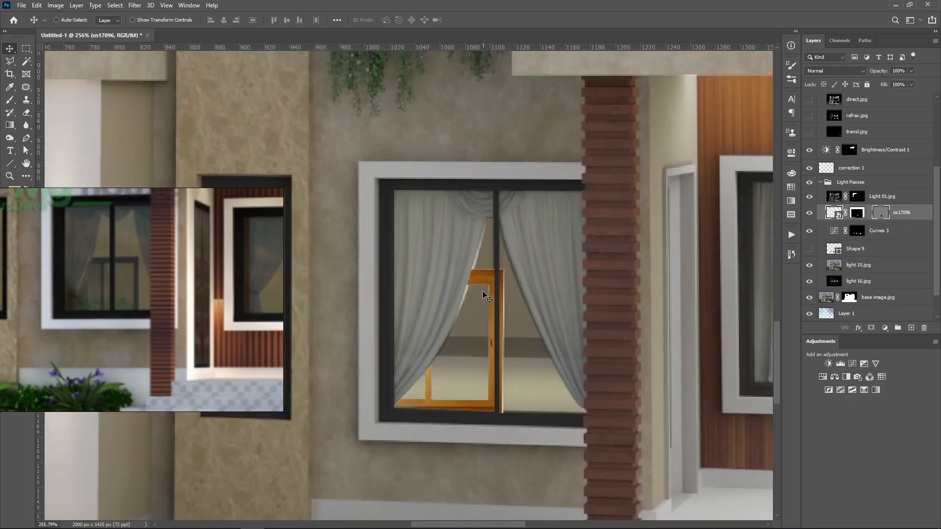
{"action": "scroll", "coordinate": [483, 296], "scroll_direction": "up", "scroll_amount": 5}
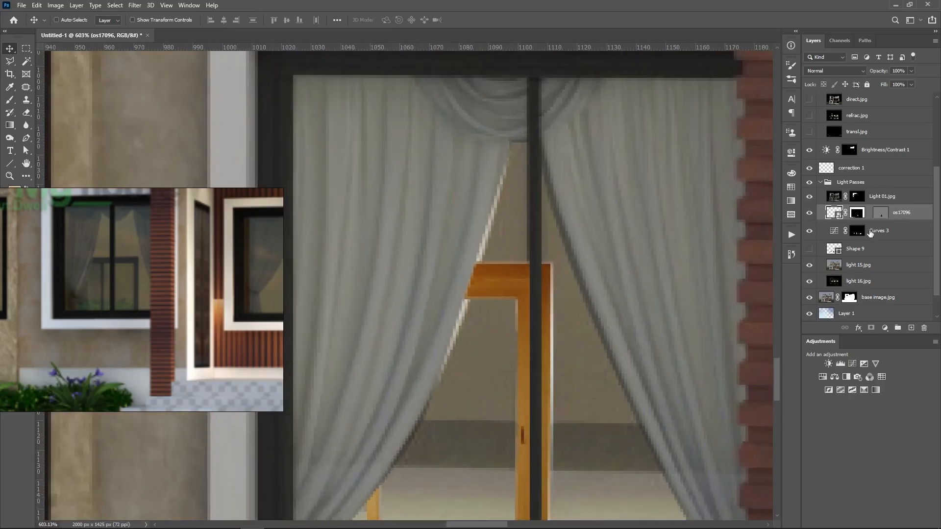
- Adjust the vector mask path of os17096 along the inner edge of the ground-floor window's left curtain
{"action": "key", "text": "a"}
{"action": "scroll", "coordinate": [475, 284], "scroll_direction": "up", "scroll_amount": 3}
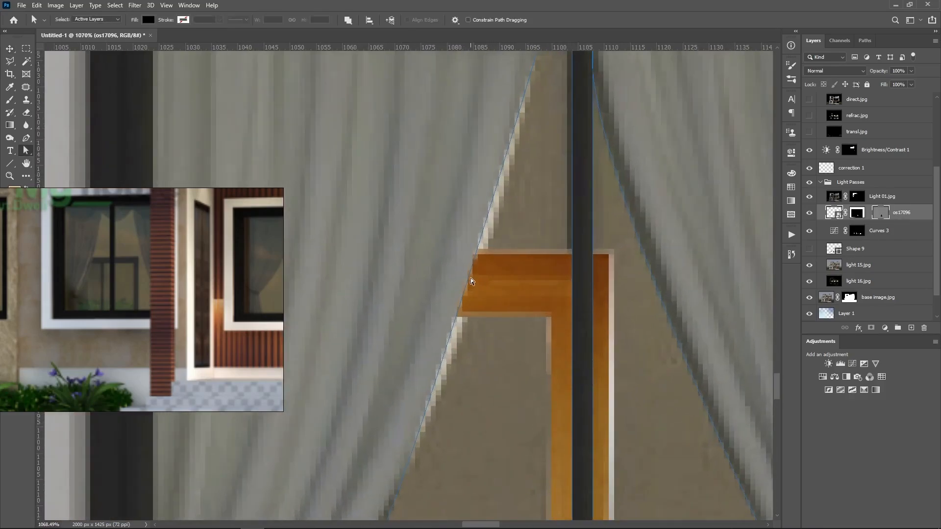
{"action": "left_click", "coordinate": [470, 281]}
{"action": "left_click_drag", "start_coordinate": [472, 283], "coordinate": [478, 279]}
{"action": "scroll", "coordinate": [477, 280], "scroll_direction": "down", "scroll_amount": 8}
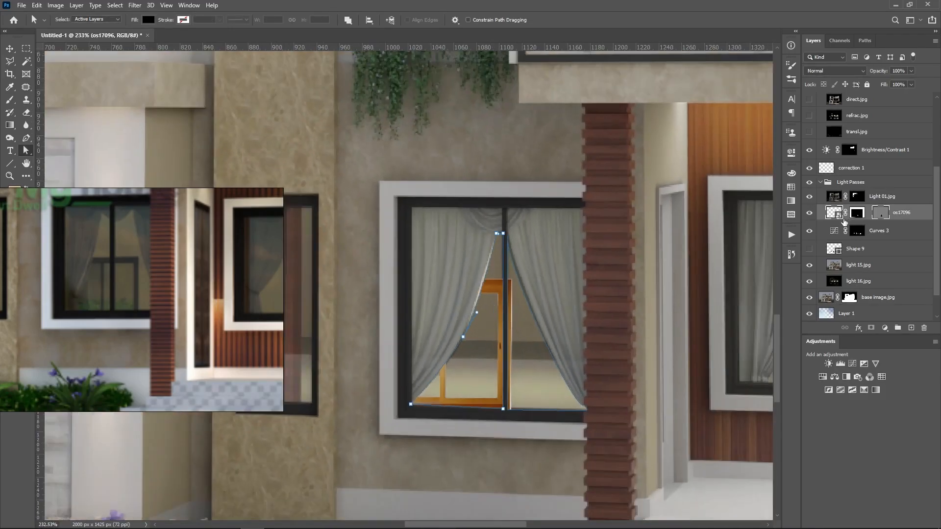
- Target the layer mask of os17096 and check the orange frame inside the ground-floor window against the facade
{"action": "left_click", "coordinate": [857, 212]}
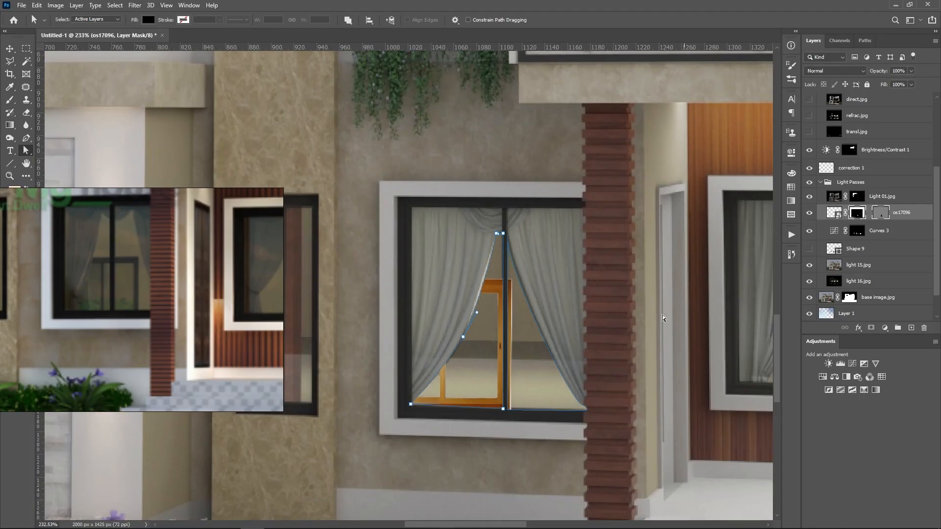
{"action": "scroll", "coordinate": [526, 346], "scroll_direction": "down", "scroll_amount": 2}
{"action": "scroll", "coordinate": [428, 399], "scroll_direction": "down", "scroll_amount": 3}
{"action": "scroll", "coordinate": [463, 396], "scroll_direction": "up", "scroll_amount": 5}
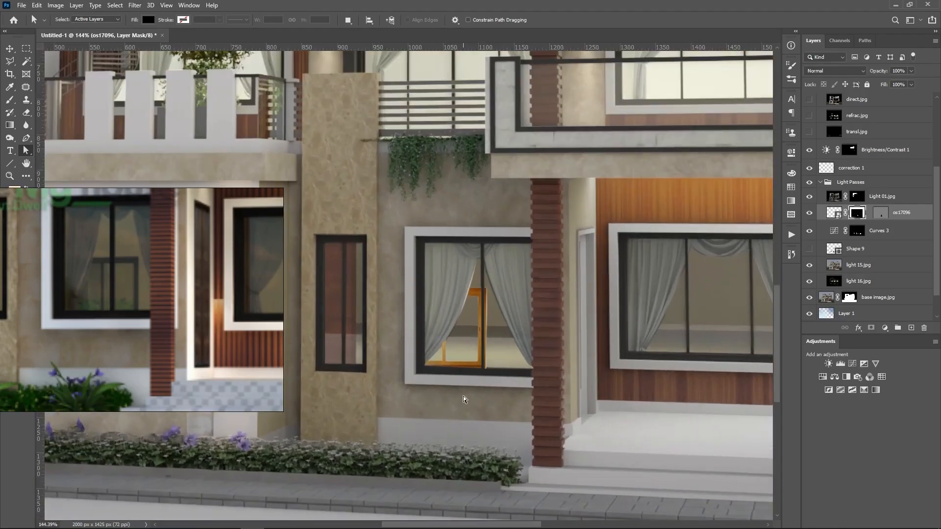
{"action": "scroll", "coordinate": [561, 267], "scroll_direction": "up", "scroll_amount": 2}
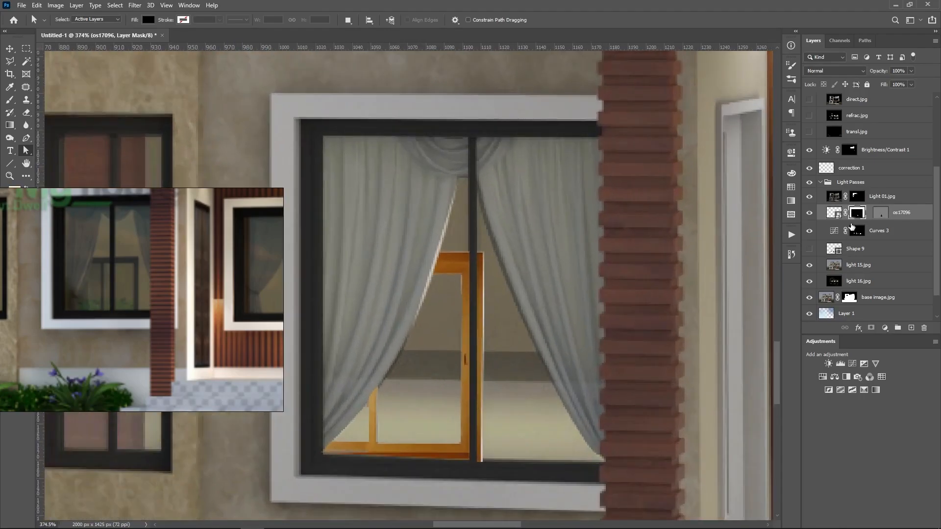
{"action": "scroll", "coordinate": [475, 358], "scroll_direction": "up", "scroll_amount": 1}
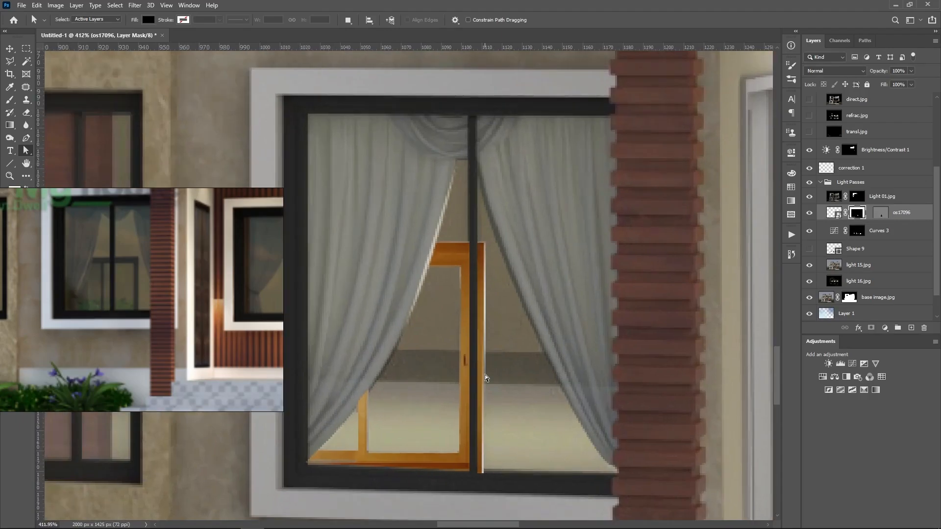
- Reduce the Brush to 3 px for touching up the os17096 mask along the orange frame's pale outer edge
{"action": "key", "text": "b"}
{"action": "scroll", "coordinate": [486, 314], "scroll_direction": "up", "scroll_amount": 2}
{"action": "right_click", "coordinate": [482, 278], "text": "alt"}
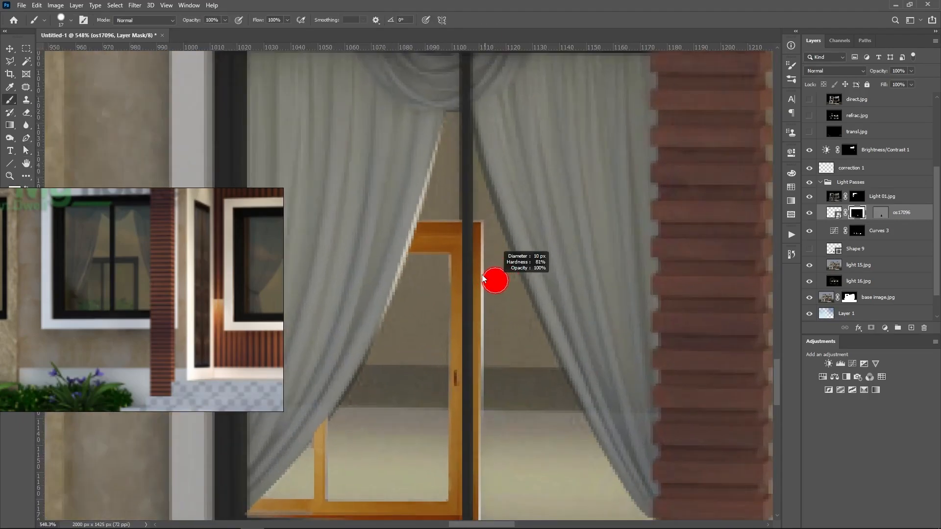
{"action": "left_click_drag", "start_coordinate": [483, 279], "coordinate": [480, 279]}
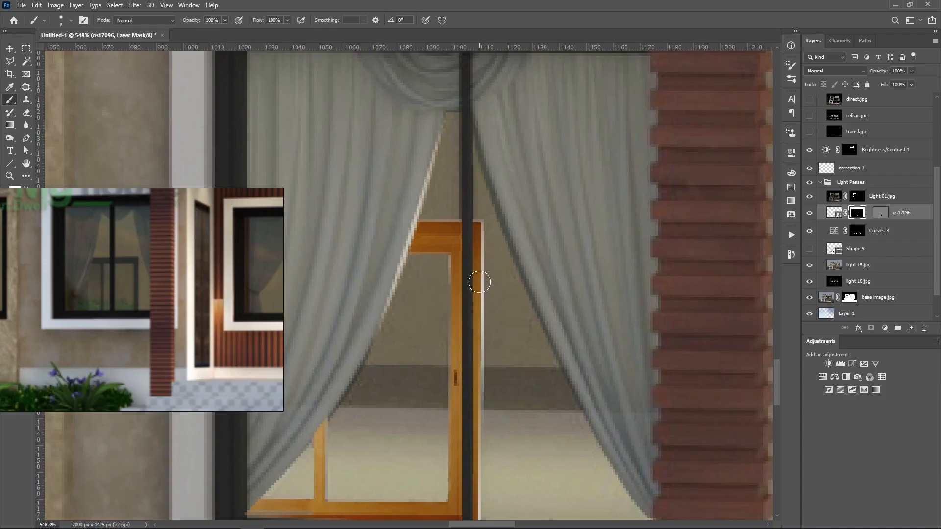
{"action": "scroll", "coordinate": [493, 235], "scroll_direction": "up", "scroll_amount": 3}
{"action": "key", "text": "bracketleft"}
{"action": "key", "text": "bracketleft"}
{"action": "key", "text": "bracketleft"}
{"action": "key", "text": "bracketleft"}
{"action": "key", "text": "bracketleft"}
{"action": "key", "text": "bracketleft"}
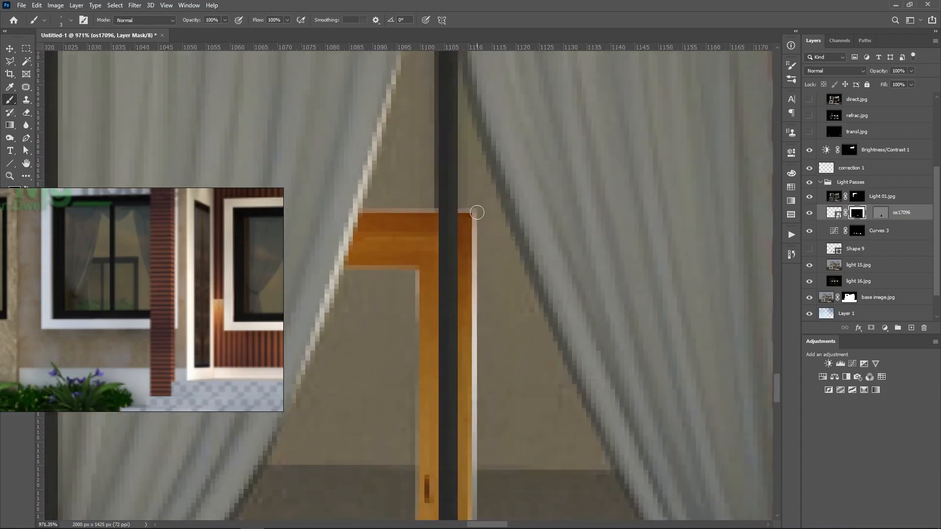
{"action": "key", "text": "bracketright"}
{"action": "scroll", "coordinate": [485, 206], "scroll_direction": "down", "scroll_amount": 4}
{"action": "scroll", "coordinate": [491, 422], "scroll_direction": "down", "scroll_amount": 3}
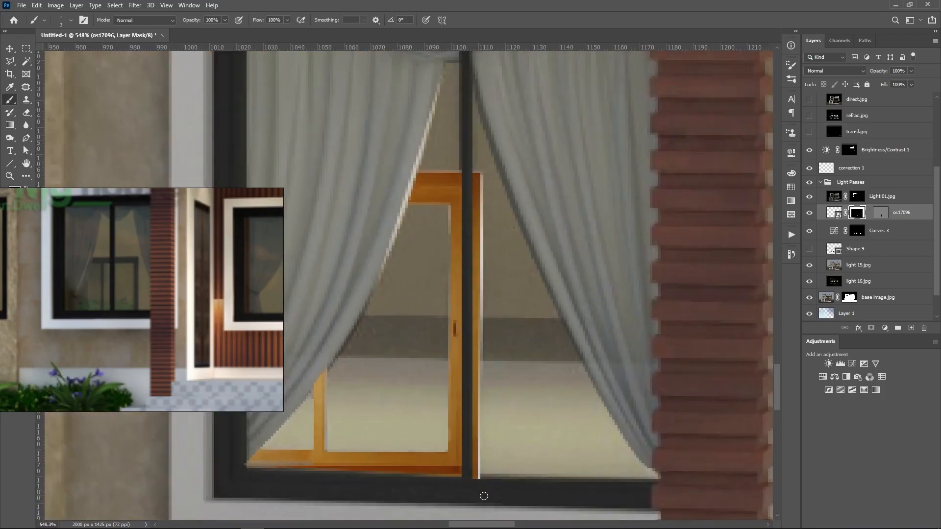
{"action": "scroll", "coordinate": [415, 357], "scroll_direction": "down", "scroll_amount": 3}
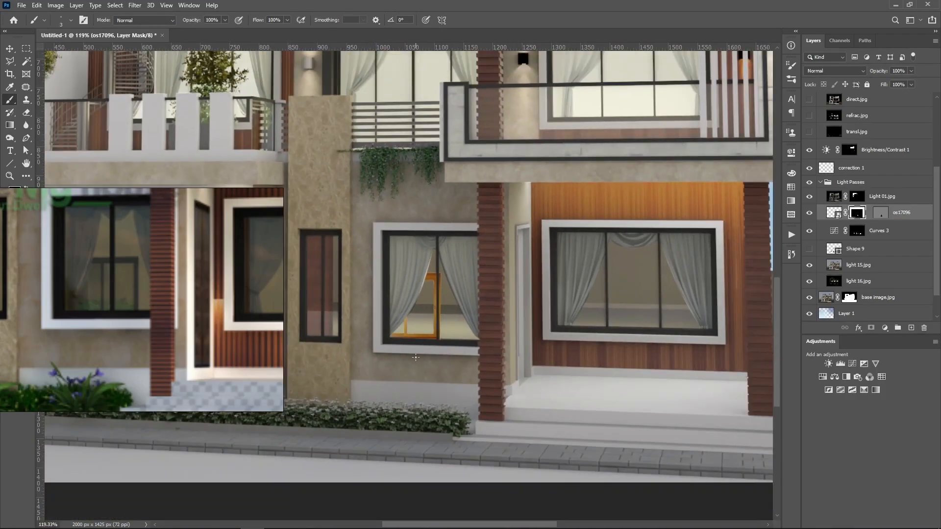
{"action": "scroll", "coordinate": [446, 319], "scroll_direction": "up", "scroll_amount": 4}
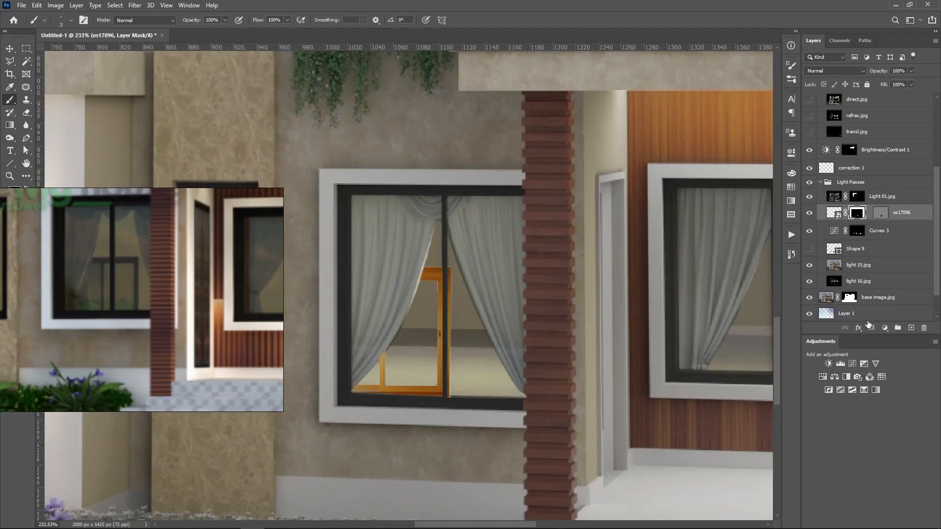
- Apply Hue/Saturation to the os17096 image, lowering saturation and lightness to turn the orange frame dark brown
{"action": "left_click", "coordinate": [834, 213]}
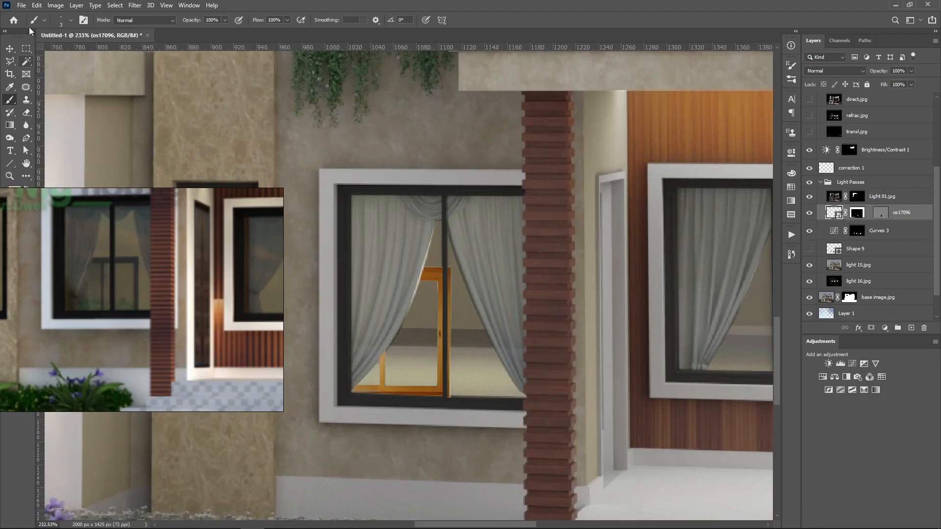
{"action": "left_click", "coordinate": [129, 5]}
{"action": "mouse_move", "coordinate": [55, 5]}
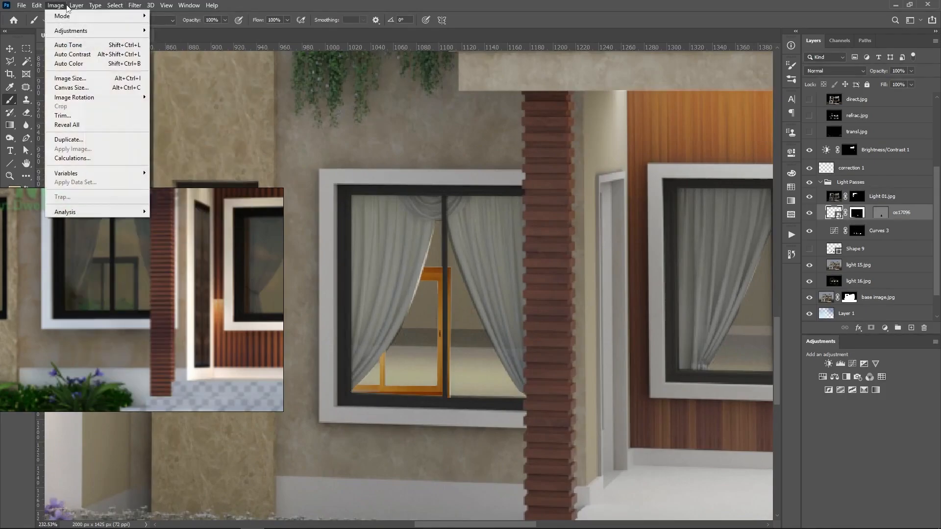
{"action": "mouse_move", "coordinate": [71, 30]}
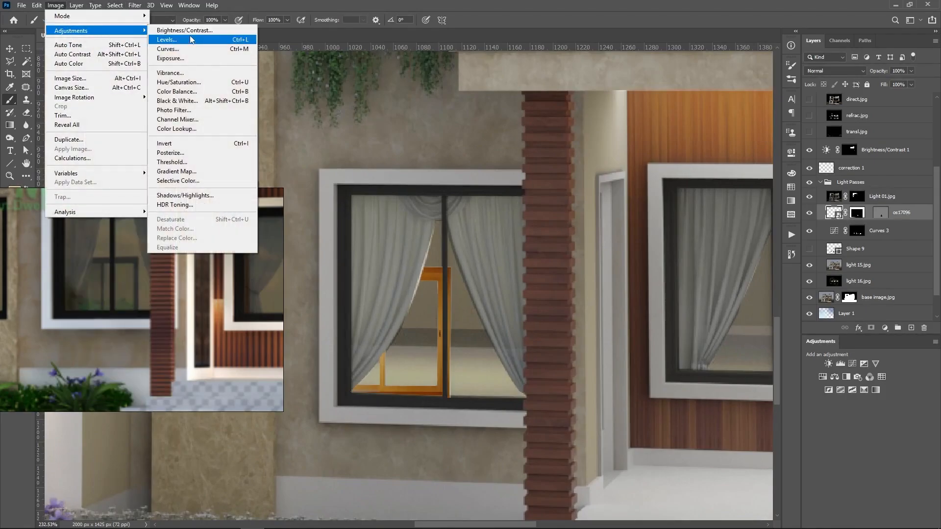
{"action": "left_click", "coordinate": [179, 82]}
{"action": "left_click_drag", "start_coordinate": [419, 110], "coordinate": [648, 152]}
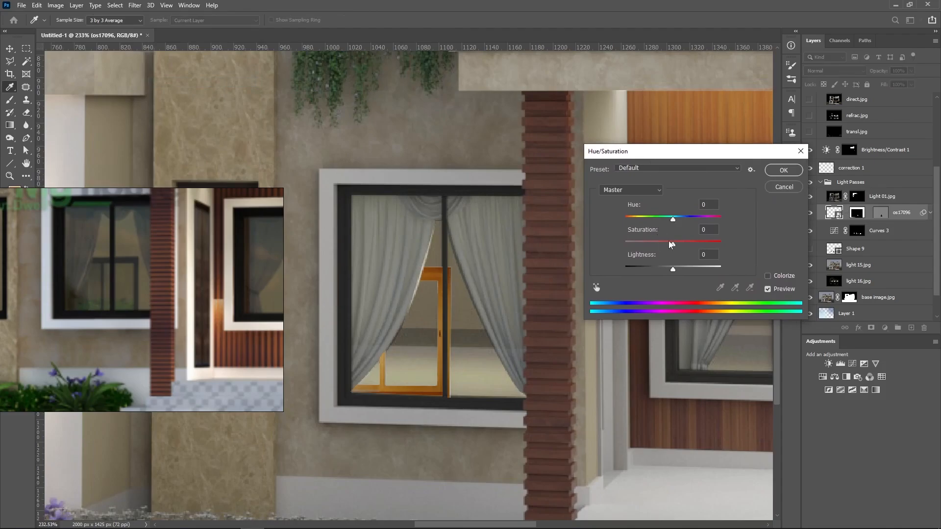
{"action": "left_click_drag", "start_coordinate": [671, 244], "coordinate": [643, 267]}
{"action": "left_click", "coordinate": [784, 170]}
{"action": "scroll", "coordinate": [399, 248], "scroll_direction": "down", "scroll_amount": 16}
{"action": "scroll", "coordinate": [503, 266], "scroll_direction": "up", "scroll_amount": 8}
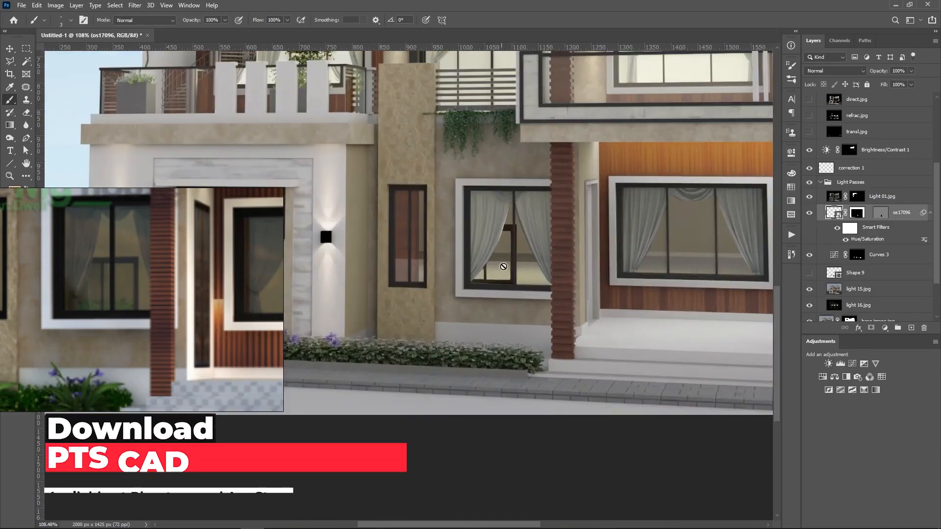
{"action": "scroll", "coordinate": [503, 267], "scroll_direction": "up", "scroll_amount": 5}
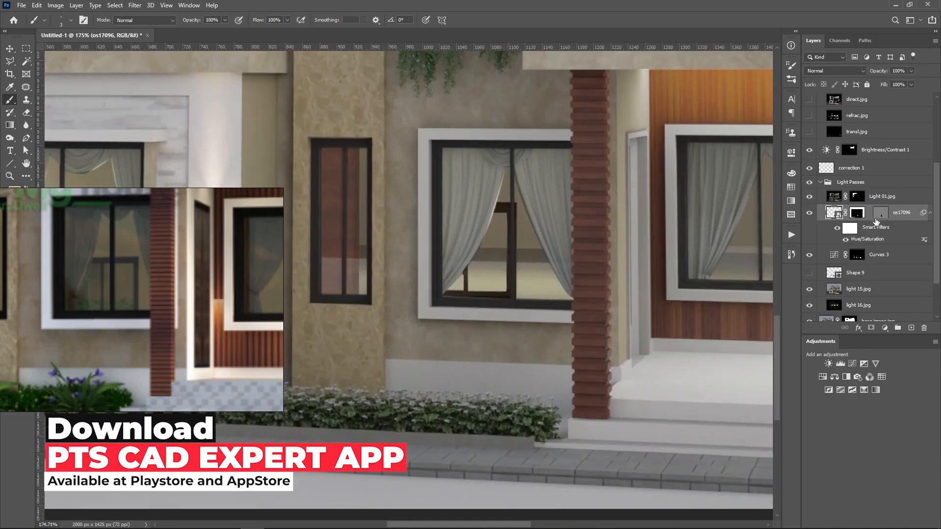
- Delete the os17096 layer from the Light Passes group
{"action": "left_click", "coordinate": [811, 214]}
{"action": "key", "text": "Delete"}
{"action": "scroll", "coordinate": [494, 296], "scroll_direction": "down", "scroll_amount": 14}
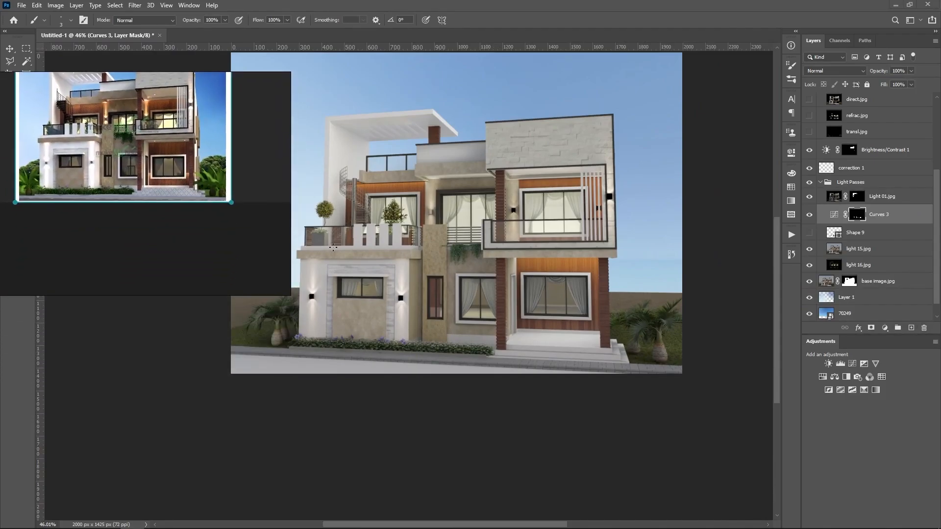
- Toggle the Curves 1, AO.jpg and Curves 2 layers off and on to examine their effect on the render
{"action": "left_click_drag", "start_coordinate": [538, 203], "coordinate": [565, 221]}
{"action": "scroll", "coordinate": [378, 344], "scroll_direction": "up", "scroll_amount": 3}
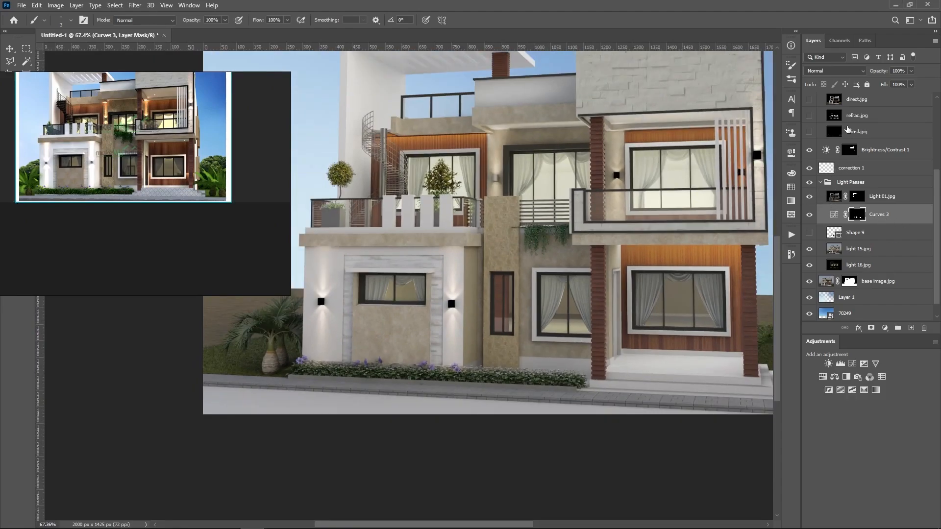
{"action": "scroll", "coordinate": [811, 153], "scroll_direction": "up", "scroll_amount": 3}
{"action": "left_click", "coordinate": [811, 162]}
{"action": "left_click", "coordinate": [810, 162]}
{"action": "left_click", "coordinate": [812, 132]}
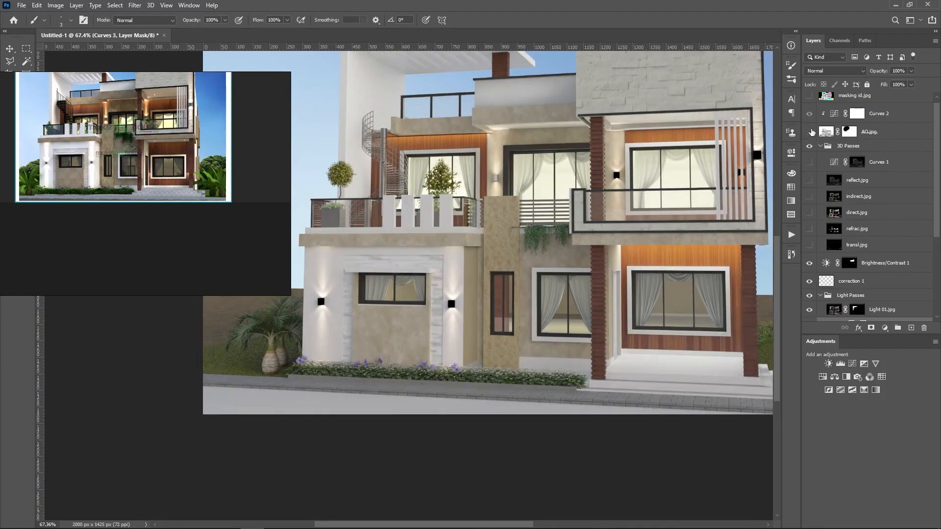
{"action": "left_click", "coordinate": [809, 132]}
{"action": "left_click", "coordinate": [810, 114]}
{"action": "left_click", "coordinate": [810, 114]}
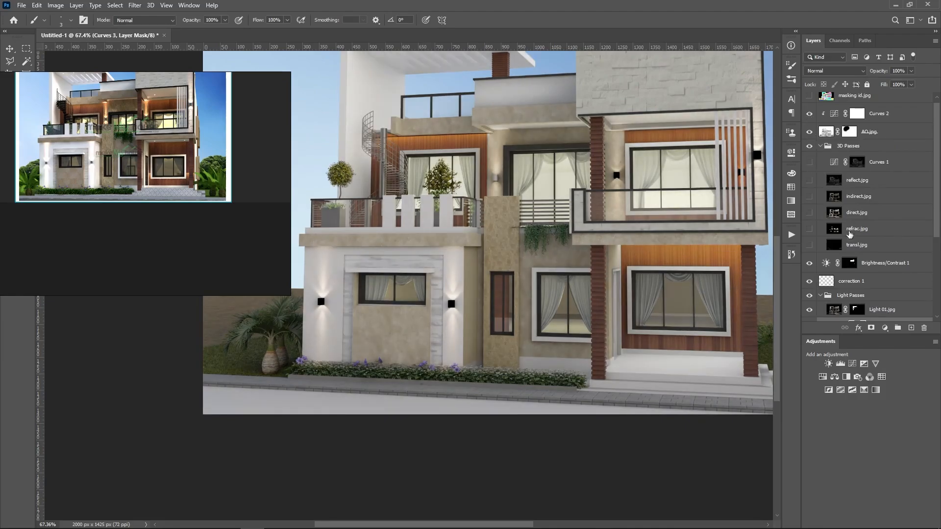
- Toggle correction 1, the Light Passes group, Light 01.jpg and light 15.jpg to compare each one's effect on the house
{"action": "scroll", "coordinate": [850, 234], "scroll_direction": "down", "scroll_amount": 2}
{"action": "left_click", "coordinate": [810, 270]}
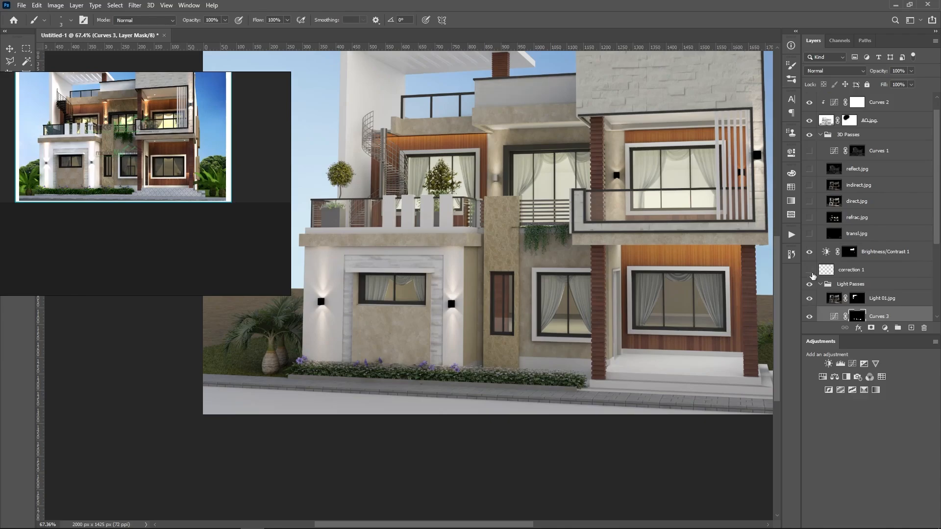
{"action": "left_click", "coordinate": [809, 270]}
{"action": "left_click", "coordinate": [810, 284]}
{"action": "left_click", "coordinate": [809, 285]}
{"action": "scroll", "coordinate": [812, 274], "scroll_direction": "down", "scroll_amount": 3}
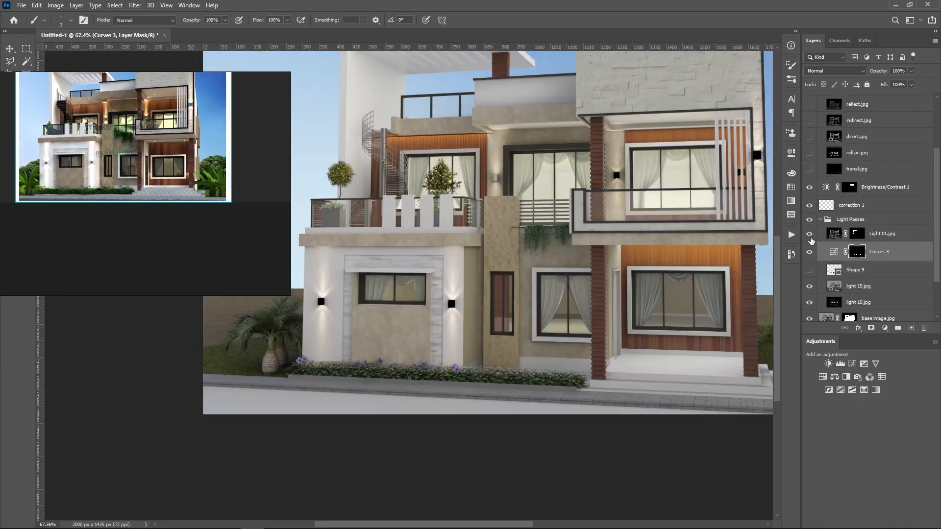
{"action": "left_click", "coordinate": [810, 233]}
{"action": "left_click", "coordinate": [810, 234]}
{"action": "left_click", "coordinate": [810, 286]}
{"action": "left_click", "coordinate": [810, 286]}
{"action": "scroll", "coordinate": [459, 349], "scroll_direction": "down", "scroll_amount": 5}
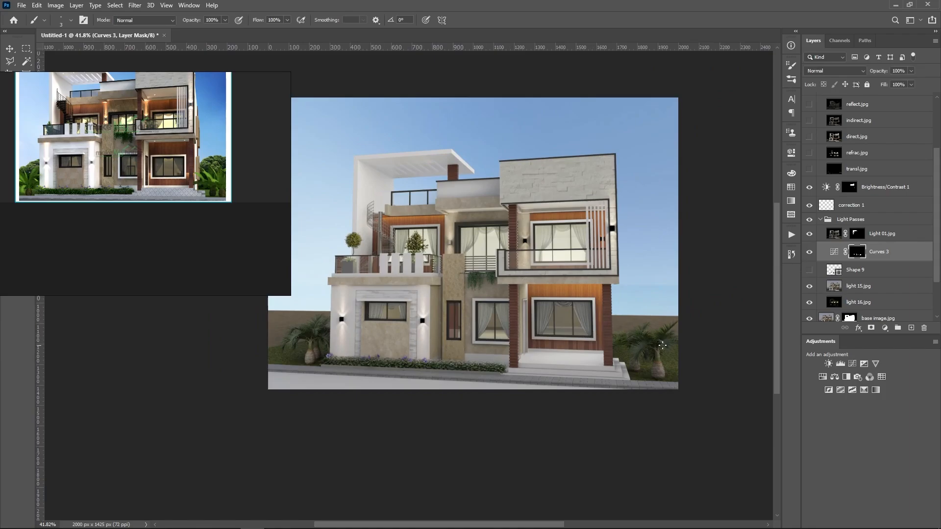
- Hide the Curves 3 layer and check the ground-floor windows without it
{"action": "left_click", "coordinate": [808, 254]}
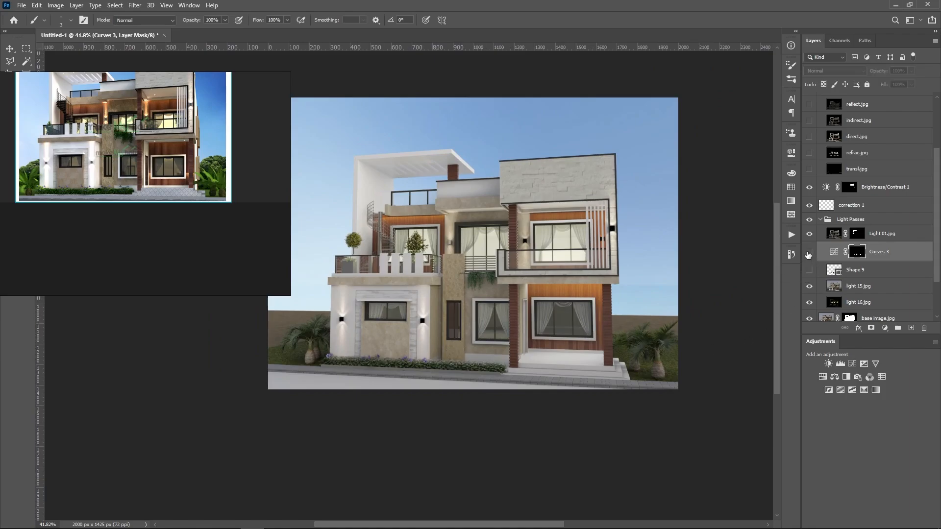
{"action": "scroll", "coordinate": [419, 371], "scroll_direction": "down", "scroll_amount": 3}
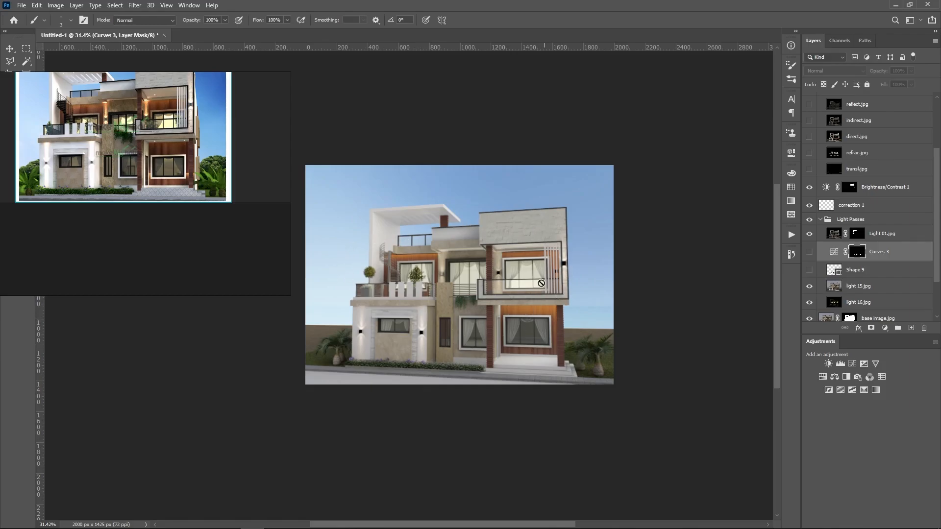
{"action": "scroll", "coordinate": [415, 283], "scroll_direction": "up", "scroll_amount": 2}
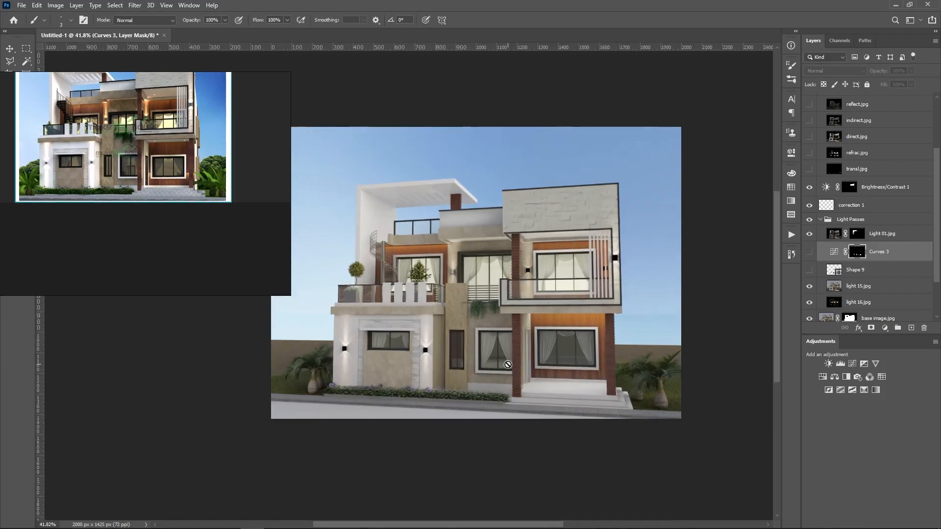
{"action": "scroll", "coordinate": [678, 408], "scroll_direction": "down", "scroll_amount": 2}
- Reposition the reference picture beside the render and compare the overall colors and sky
{"action": "left_click_drag", "start_coordinate": [142, 202], "coordinate": [155, 273]}
{"action": "scroll", "coordinate": [188, 278], "scroll_direction": "down", "scroll_amount": 2}
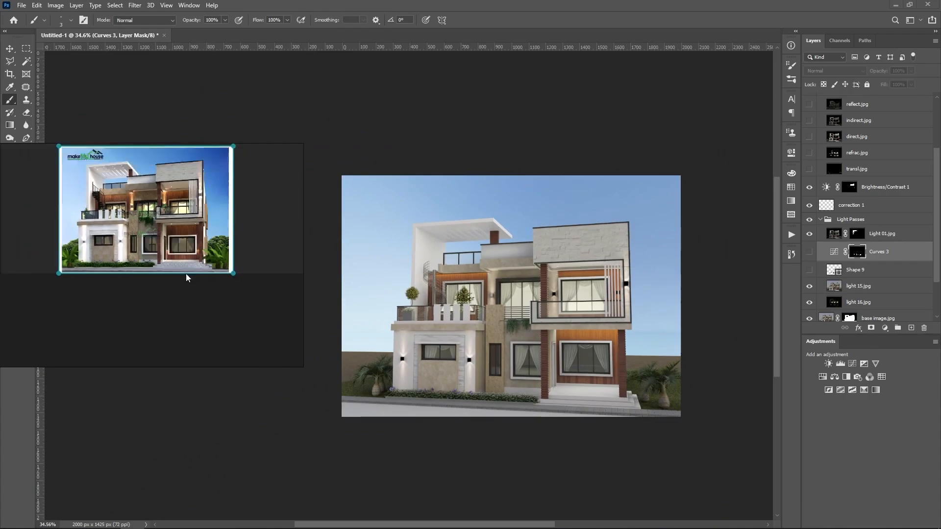
{"action": "scroll", "coordinate": [187, 276], "scroll_direction": "down", "scroll_amount": 3}
{"action": "scroll", "coordinate": [171, 196], "scroll_direction": "up", "scroll_amount": 3}
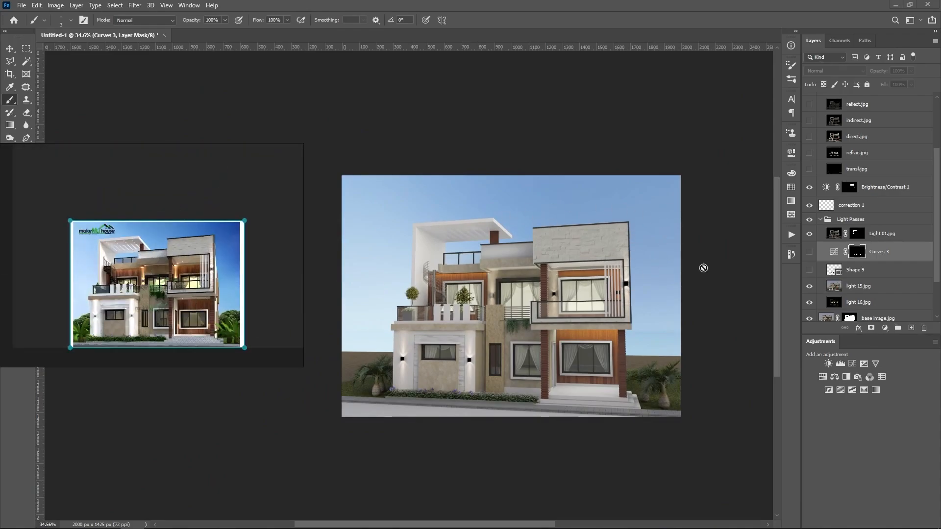
- Try Hue/Saturation on the 70249 sky layer with saturation +28 and a slight saturation reduction for the Blues range
{"action": "scroll", "coordinate": [872, 221], "scroll_direction": "down", "scroll_amount": 2}
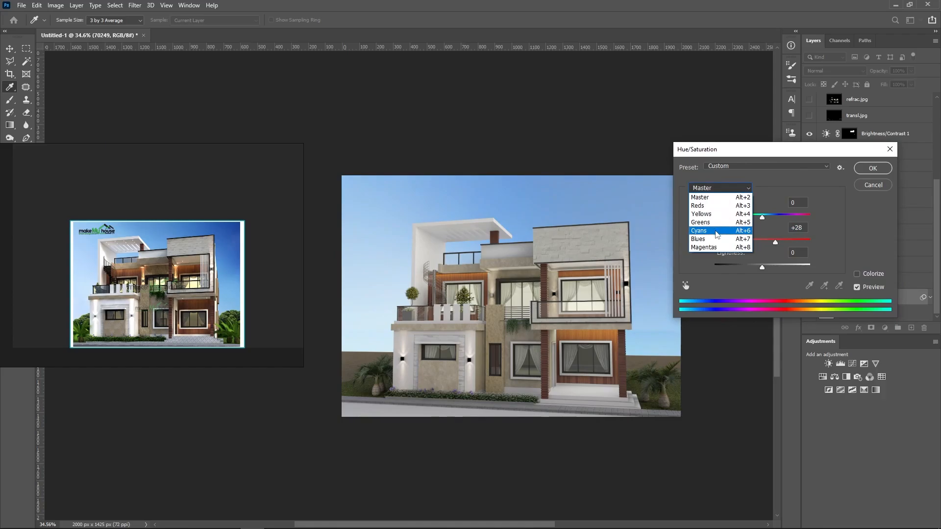
{"action": "left_click", "coordinate": [712, 241]}
{"action": "mouse_move", "coordinate": [762, 244]}
{"action": "left_mouse_down"}
{"action": "mouse_move", "coordinate": [800, 241]}
{"action": "mouse_move", "coordinate": [759, 248]}
{"action": "left_mouse_up"}
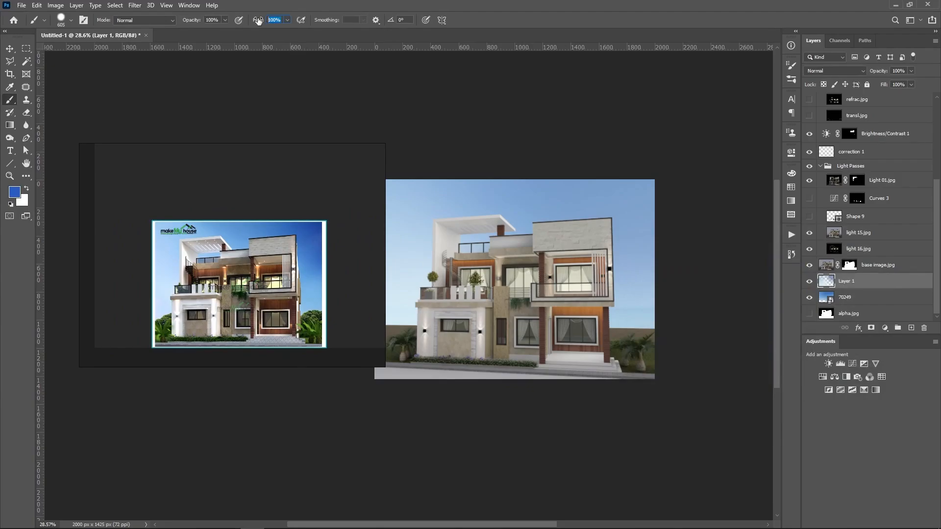
- Set the brush flow to 20% and brush blue along the sky's upper-right edge on Layer 1
{"action": "type", "text": "20"}
{"action": "key", "text": "Return"}
{"action": "left_click_drag", "start_coordinate": [620, 211], "coordinate": [685, 214]}
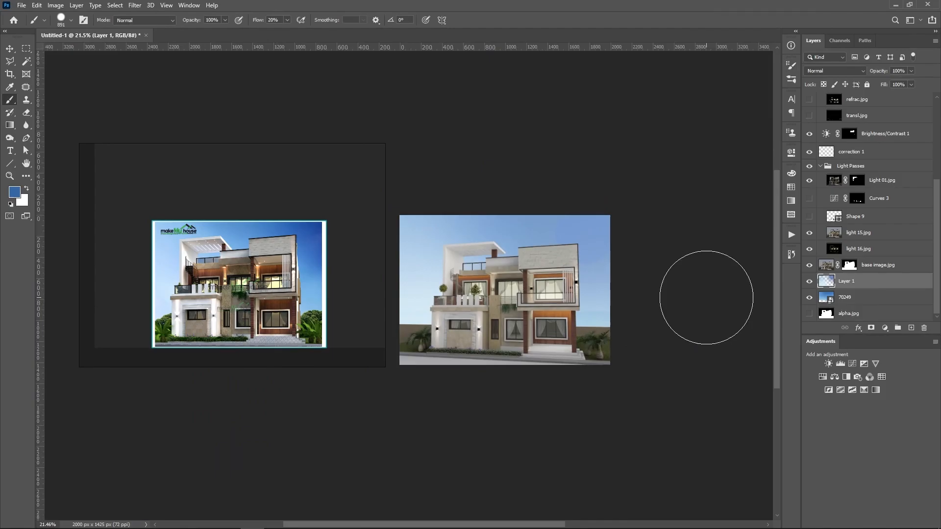
{"action": "scroll", "coordinate": [526, 257], "scroll_direction": "up", "scroll_amount": 1}
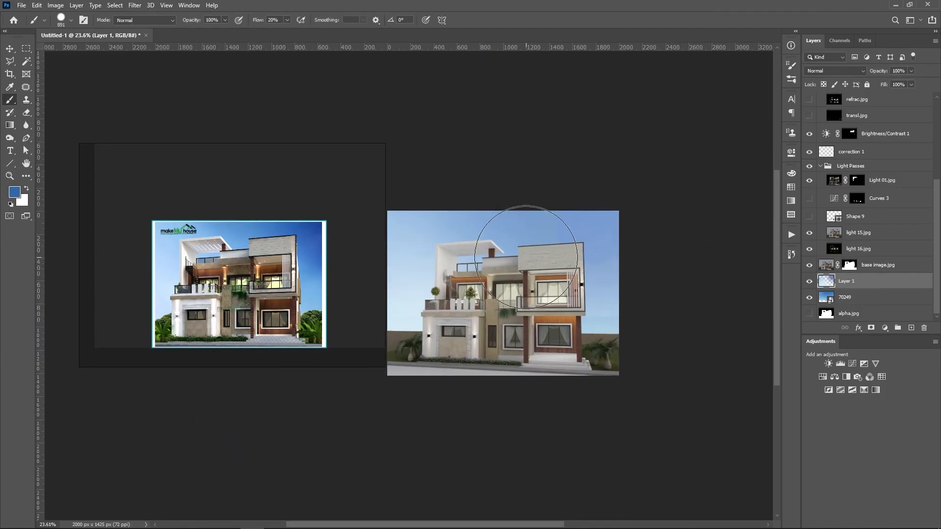
- Add a Color Balance adjustment clipped to the 70249 sky layer with midtones at Cyan-Red -22 and Yellow-Blue +36
{"action": "left_click", "coordinate": [845, 301]}
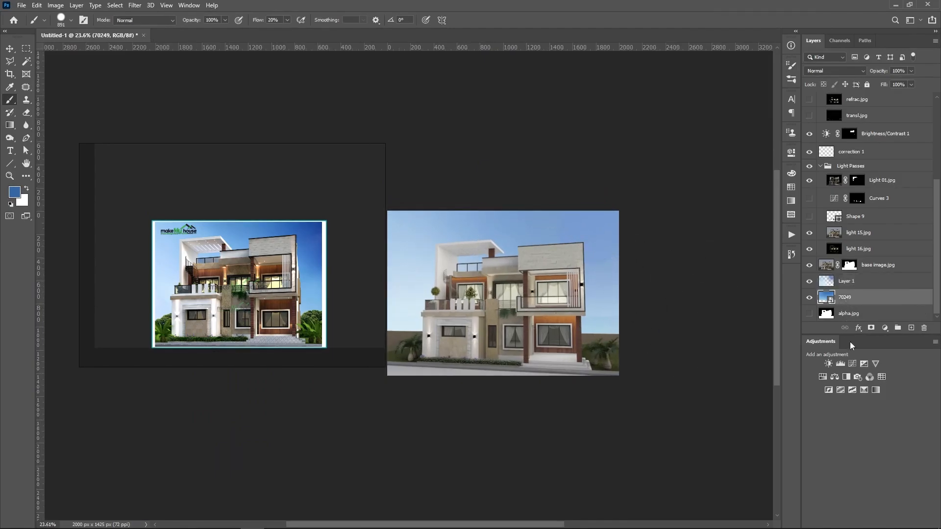
{"action": "left_click", "coordinate": [835, 377]}
{"action": "scroll", "coordinate": [478, 314], "scroll_direction": "down", "scroll_amount": 2}
{"action": "left_click_drag", "start_coordinate": [683, 237], "coordinate": [703, 236]}
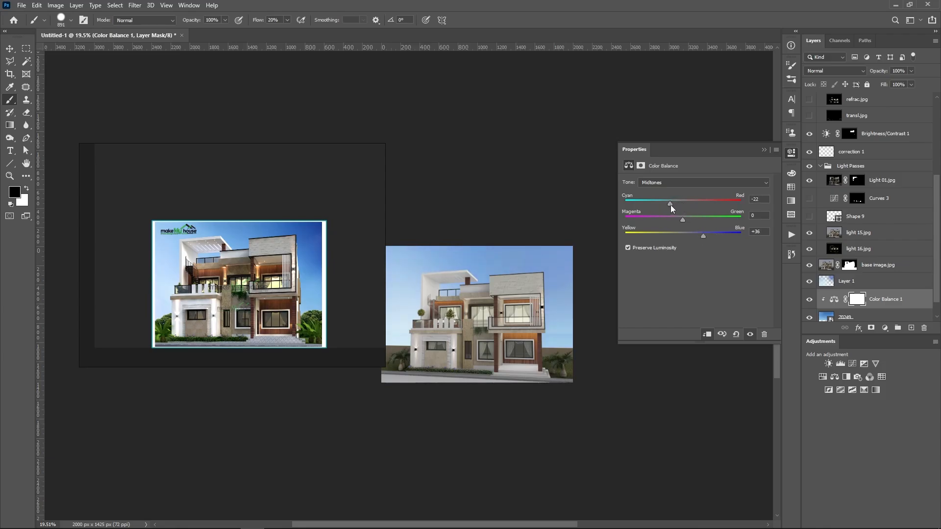
- Shift the sky's shadows toward blue in the Color Balance adjustment
{"action": "left_click", "coordinate": [673, 182]}
{"action": "left_click", "coordinate": [659, 191]}
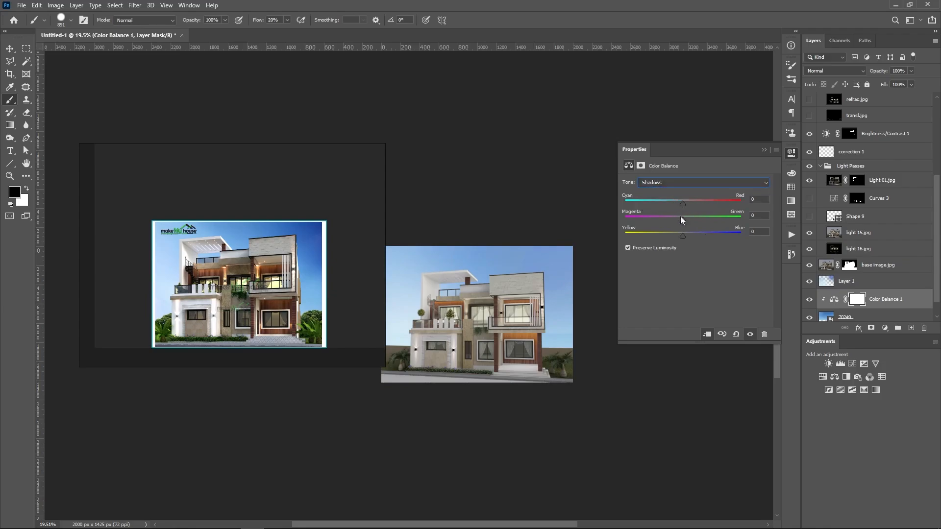
{"action": "left_click_drag", "start_coordinate": [686, 234], "coordinate": [695, 234]}
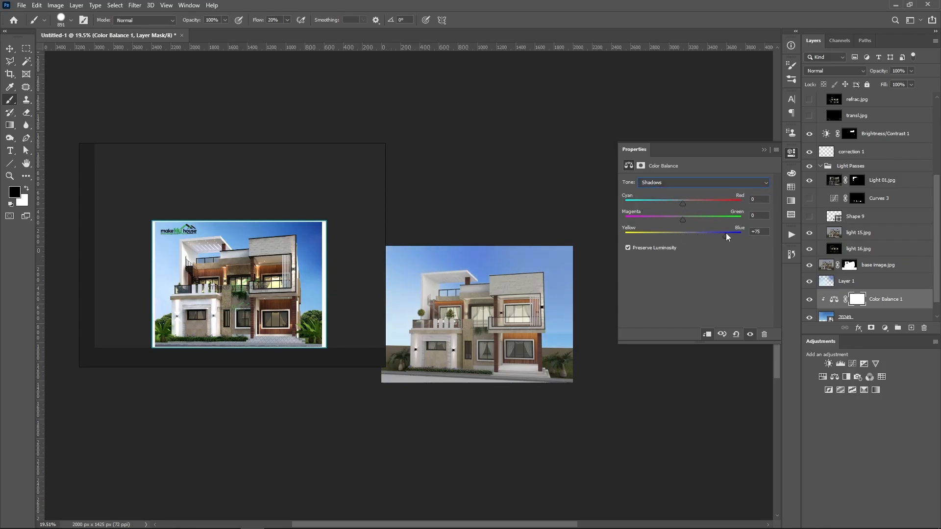
{"action": "left_click_drag", "start_coordinate": [733, 232], "coordinate": [719, 234]}
{"action": "left_click", "coordinate": [764, 149]}
{"action": "scroll", "coordinate": [456, 316], "scroll_direction": "up", "scroll_amount": 1}
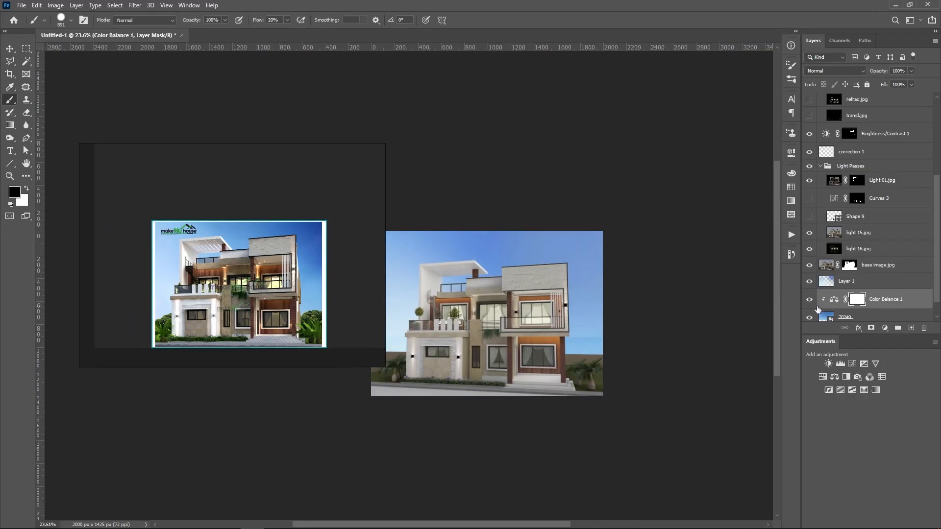
- Set up the Gradient tool for Layer 1 with a blue-to-transparent gradient whose end stop has 0% opacity
{"action": "left_click", "coordinate": [871, 280]}
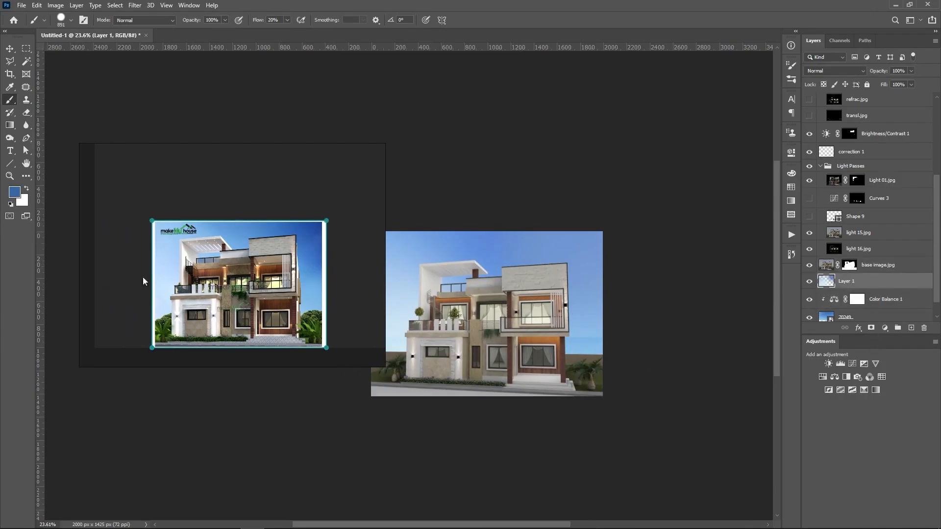
{"action": "left_click", "coordinate": [11, 126]}
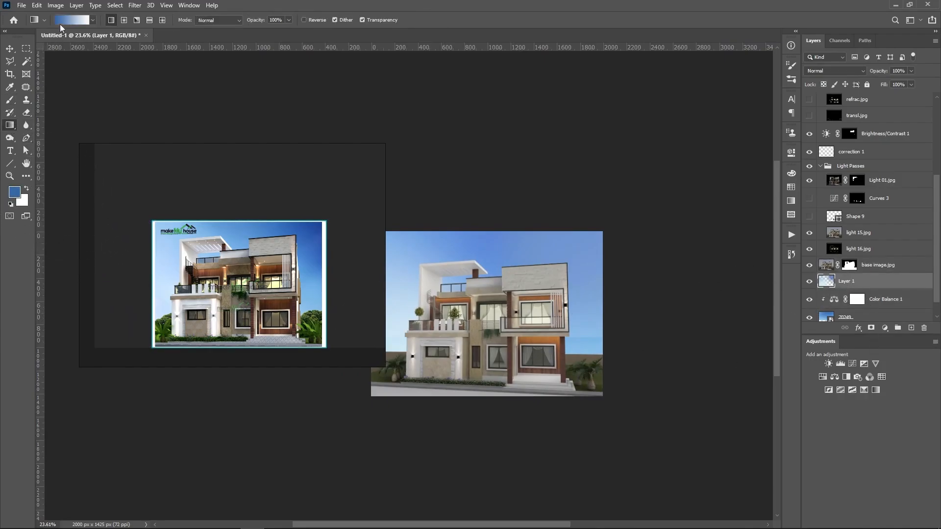
{"action": "left_click", "coordinate": [69, 18]}
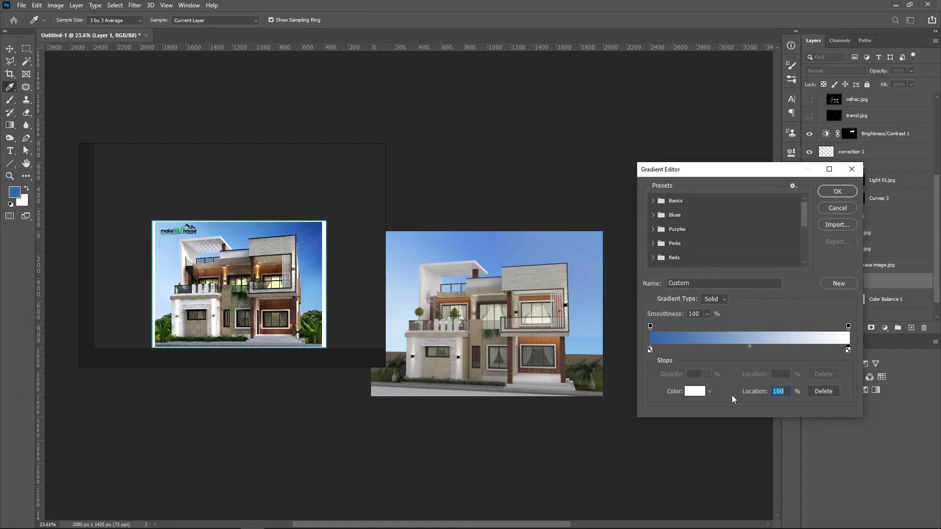
{"action": "left_click", "coordinate": [848, 327]}
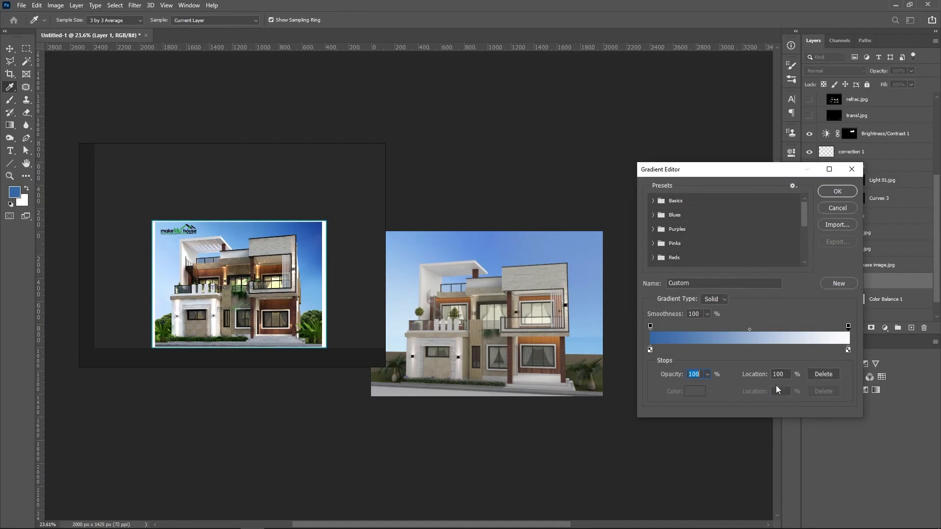
{"action": "type", "text": "0"}
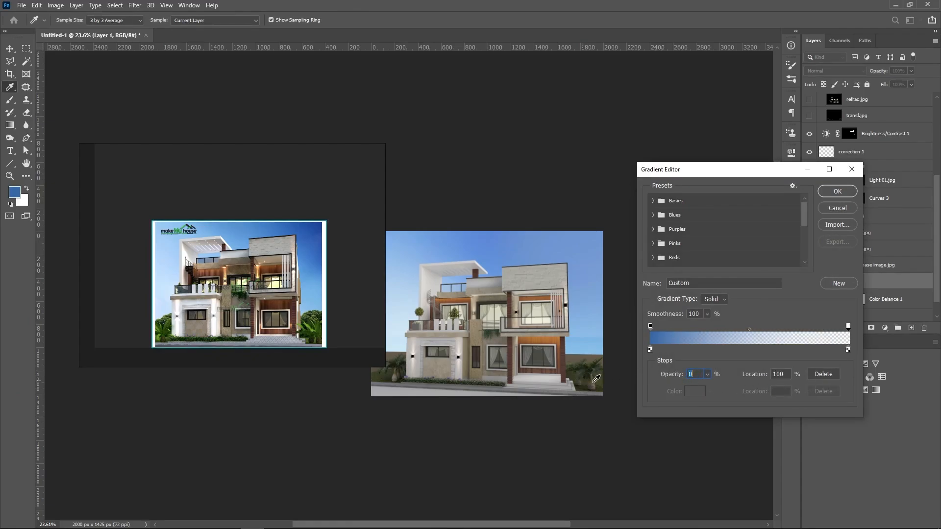
{"action": "left_click", "coordinate": [838, 191]}
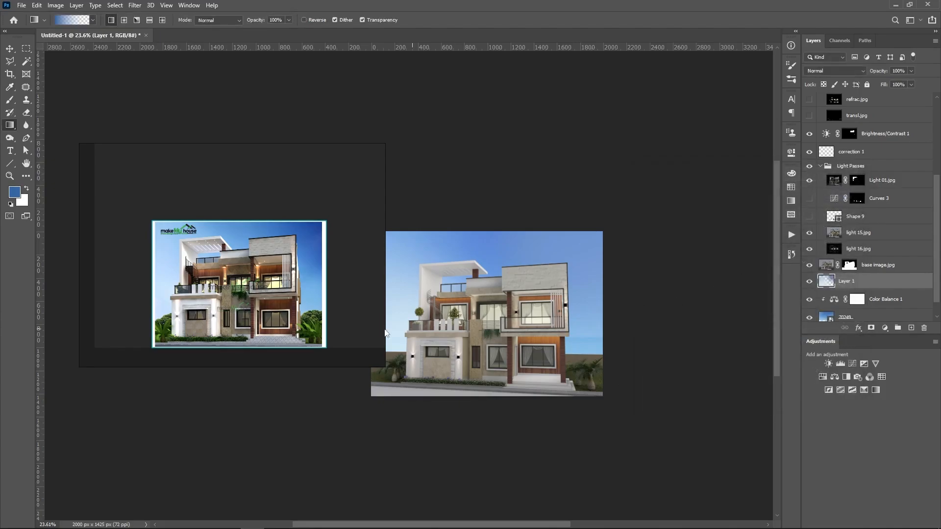
- Change the foreground color to a darker, more saturated blue
{"action": "left_click", "coordinate": [14, 192]}
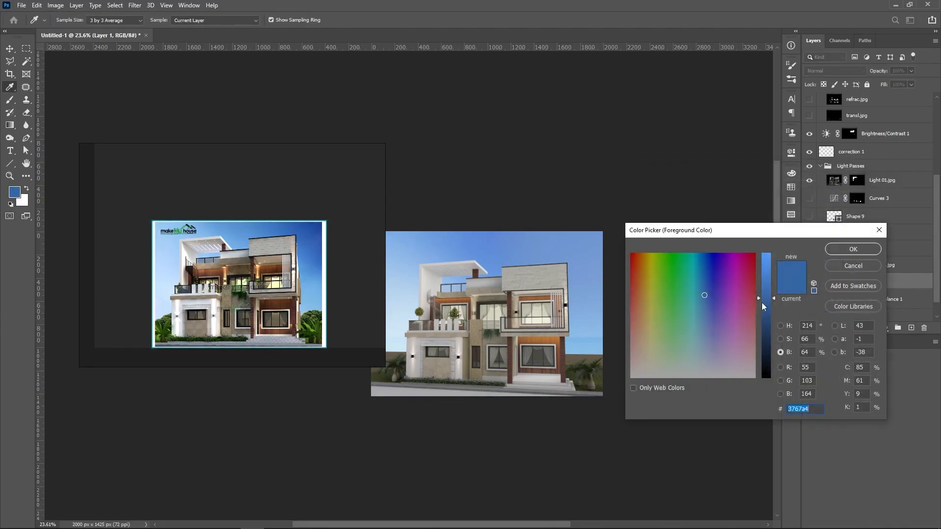
{"action": "left_click_drag", "start_coordinate": [763, 302], "coordinate": [764, 319]}
{"action": "left_click_drag", "start_coordinate": [705, 294], "coordinate": [706, 273]}
{"action": "left_click", "coordinate": [827, 251]}
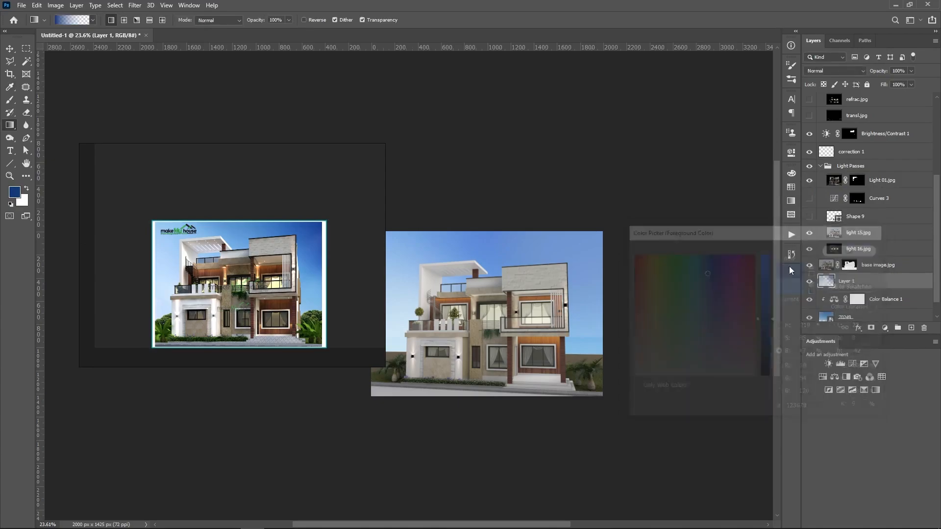
- Try dark blue gradients from the sky's upper-right corner on Layer 1, compare before and after, and undo them
{"action": "left_click_drag", "start_coordinate": [537, 292], "coordinate": [535, 294]}
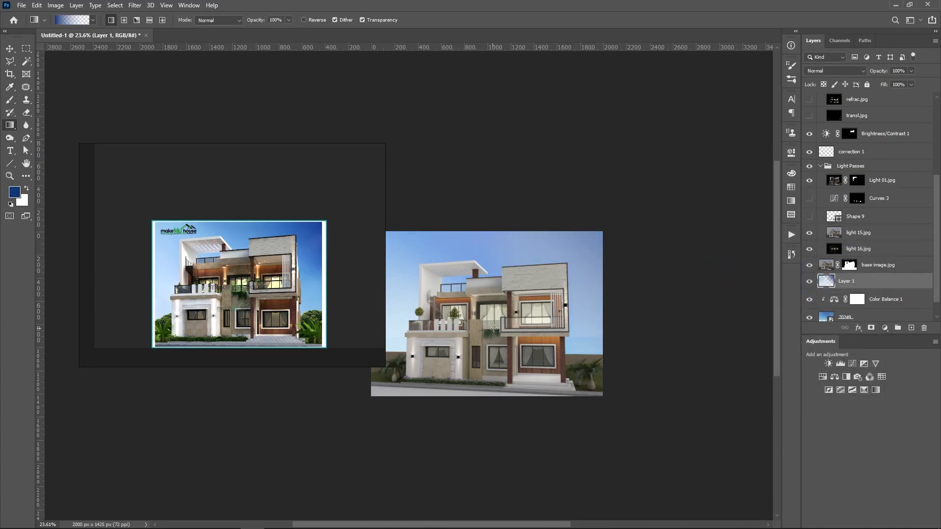
{"action": "left_click_drag", "start_coordinate": [590, 228], "coordinate": [548, 293]}
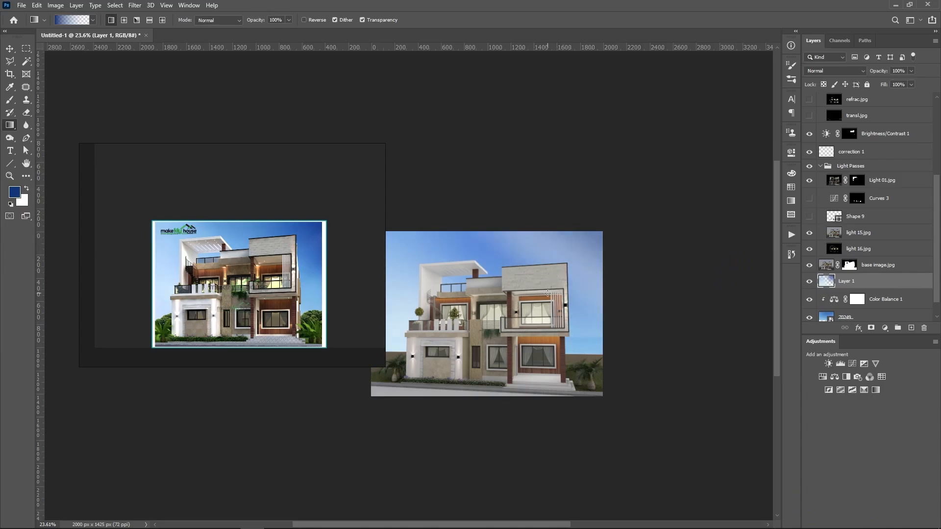
{"action": "left_click_drag", "start_coordinate": [599, 241], "coordinate": [466, 325]}
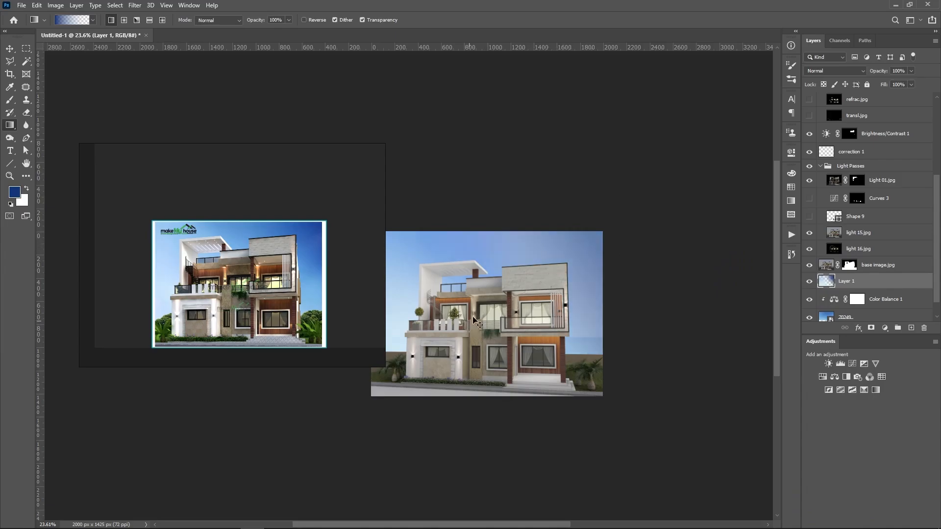
{"action": "key", "text": "ctrl+z"}
{"action": "key", "text": "ctrl+shift+z"}
{"action": "key", "text": "ctrl+z"}
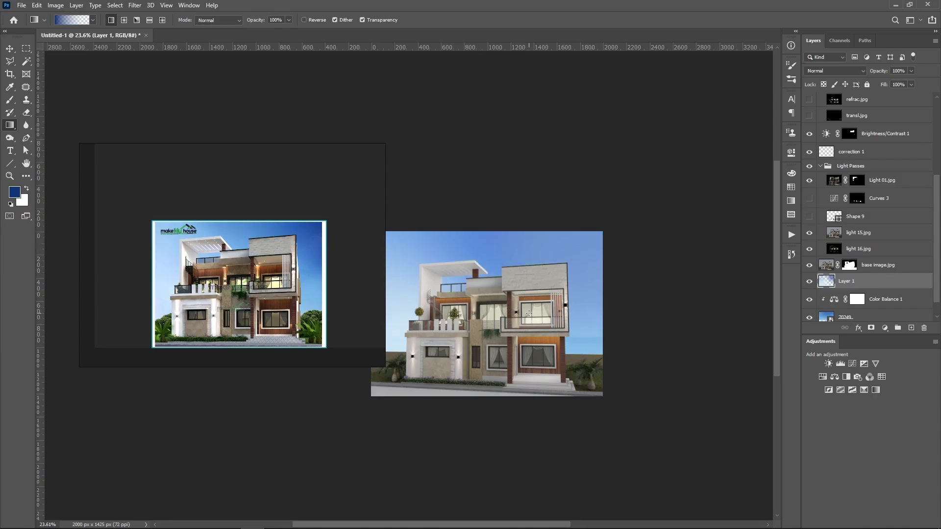
{"action": "key", "text": "ctrl+shift+z"}
{"action": "key", "text": "ctrl+z"}
- Create a new layer above Curves 2 and mask it with the selection loaded from the base image.jpg mask
{"action": "scroll", "coordinate": [873, 274], "scroll_direction": "up", "scroll_amount": 5}
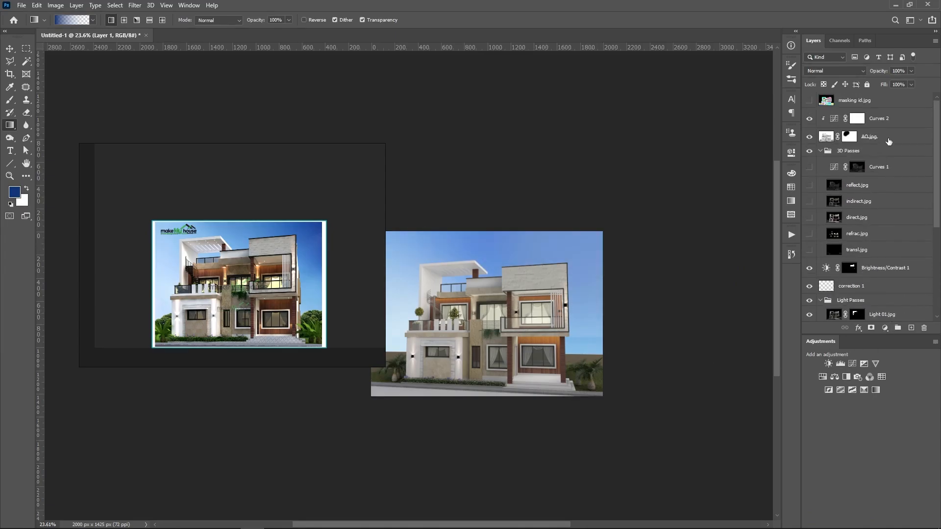
{"action": "left_click", "coordinate": [892, 119]}
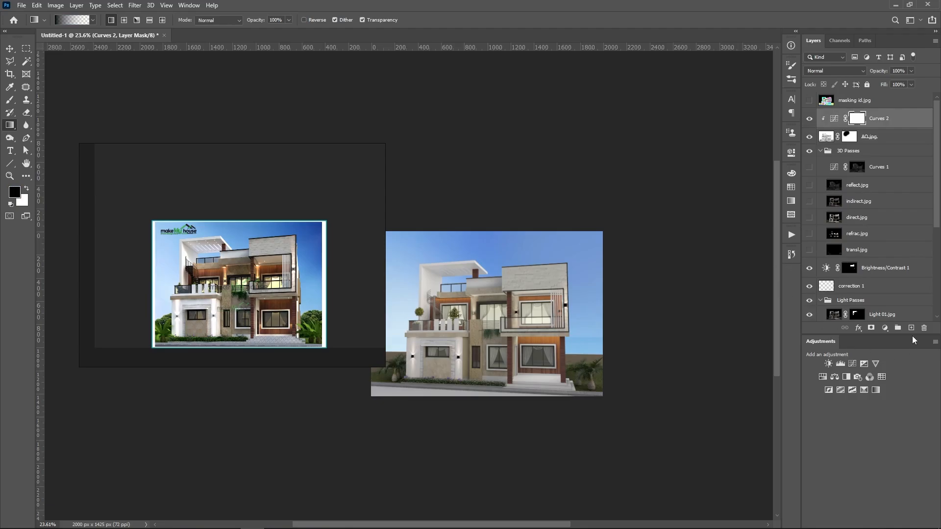
{"action": "key", "text": "ctrl+minus"}
{"action": "scroll", "coordinate": [853, 294], "scroll_direction": "down", "scroll_amount": 5}
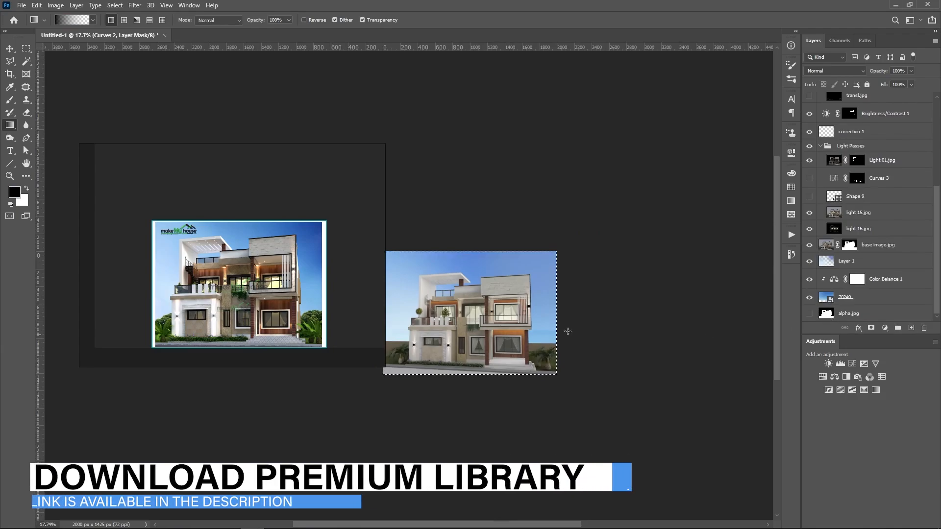
{"action": "scroll", "coordinate": [540, 318], "scroll_direction": "up", "scroll_amount": 1, "text": "alt"}
{"action": "key", "text": "ctrl+a"}
{"action": "key", "text": "ctrl+d"}
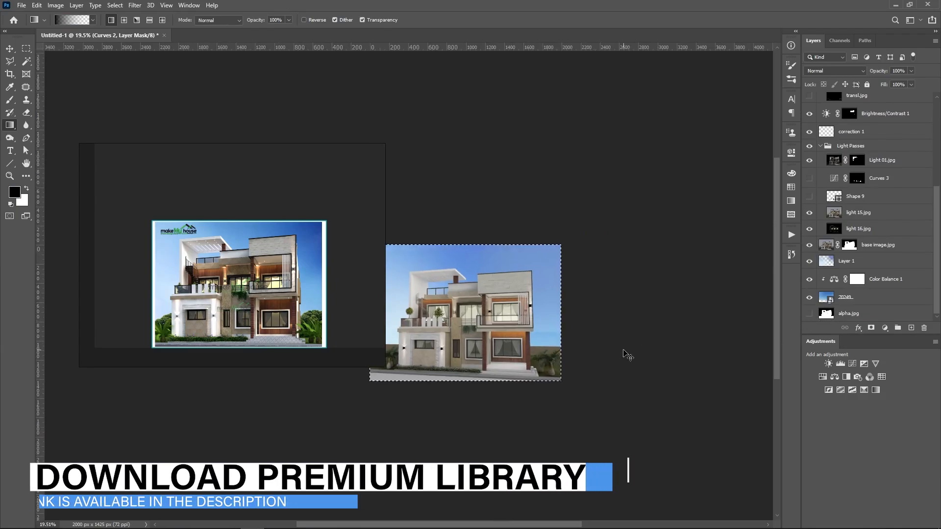
{"action": "left_click", "coordinate": [850, 244], "text": "ctrl"}
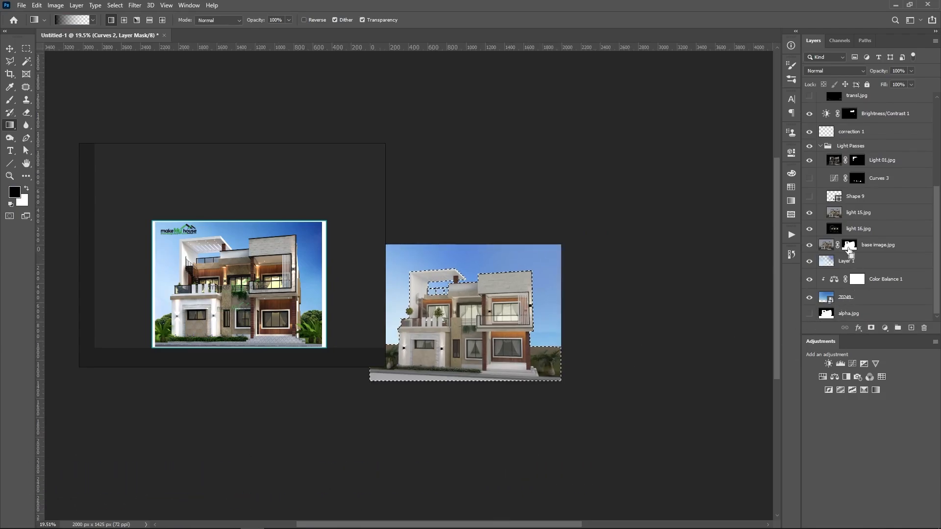
{"action": "scroll", "coordinate": [473, 277], "scroll_direction": "left", "scroll_amount": 2}
{"action": "scroll", "coordinate": [866, 126], "scroll_direction": "up", "scroll_amount": 5}
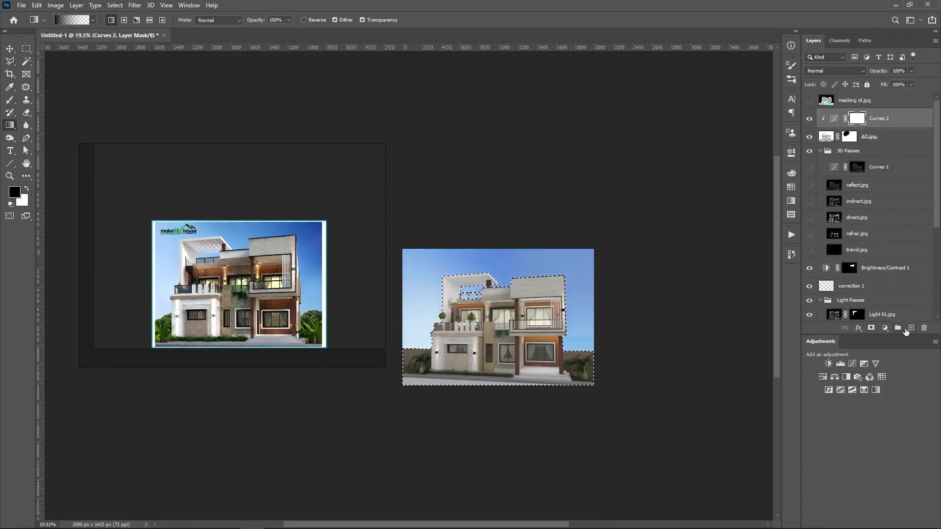
{"action": "left_click", "coordinate": [911, 329]}
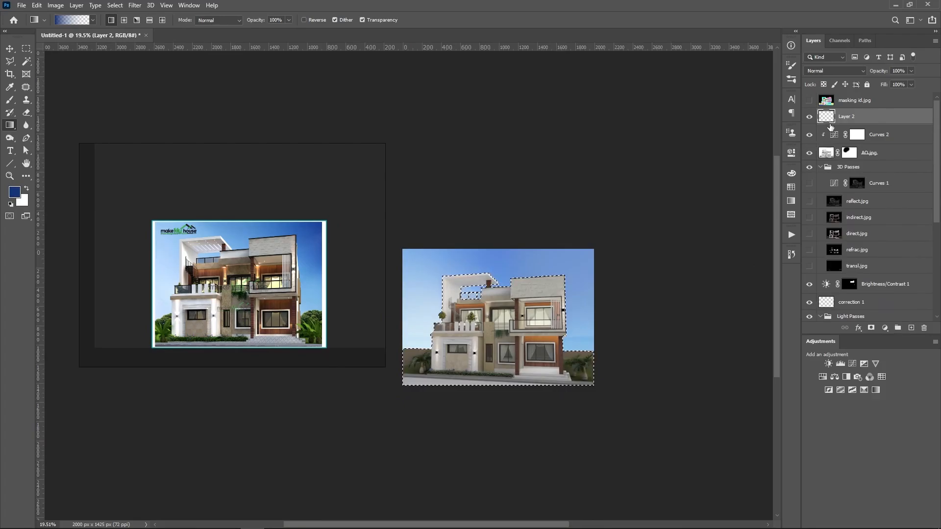
{"action": "left_click", "coordinate": [872, 328]}
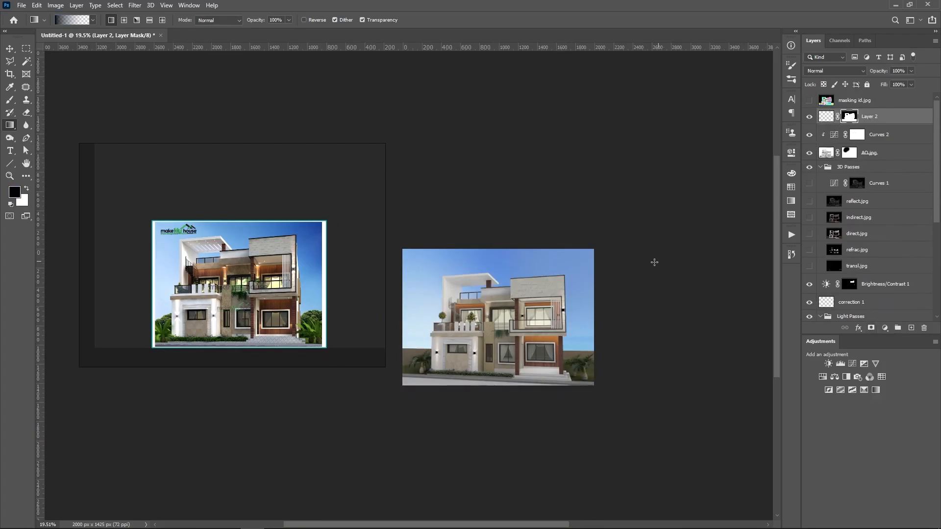
- Try diagonal blue gradients from the upper-right corner on Layer 2's image content and undo them
{"action": "left_click", "coordinate": [824, 118]}
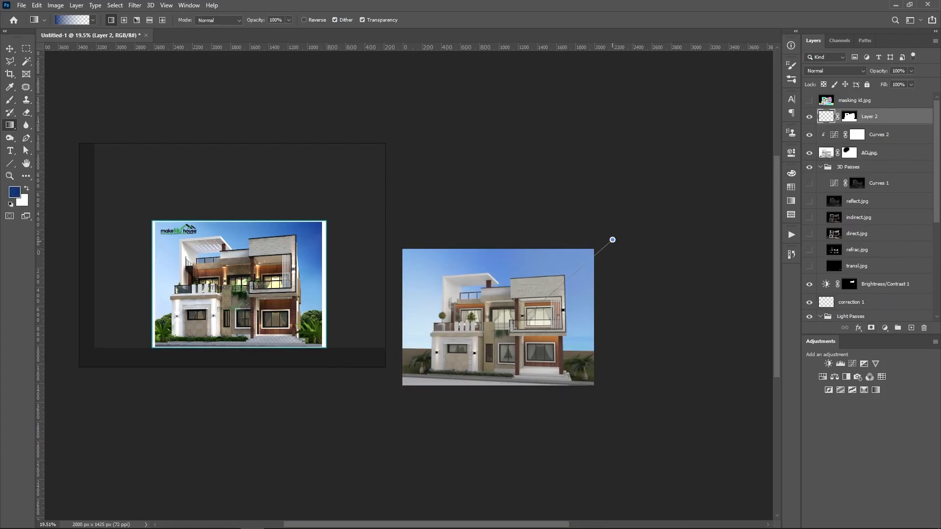
{"action": "left_click_drag", "start_coordinate": [512, 329], "coordinate": [505, 339]}
{"action": "key", "text": "ctrl+z"}
{"action": "left_click_drag", "start_coordinate": [579, 246], "coordinate": [519, 312]}
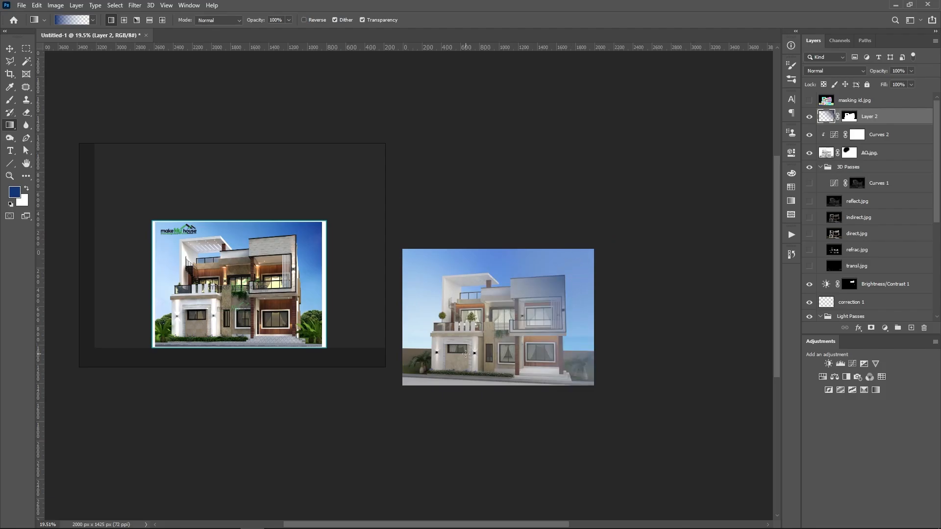
{"action": "key", "text": "ctrl+z"}
- Invert Layer 2's mask to reveal the sky area instead of the house and try a diagonal gradient from the upper-right corner
{"action": "left_click", "coordinate": [854, 121]}
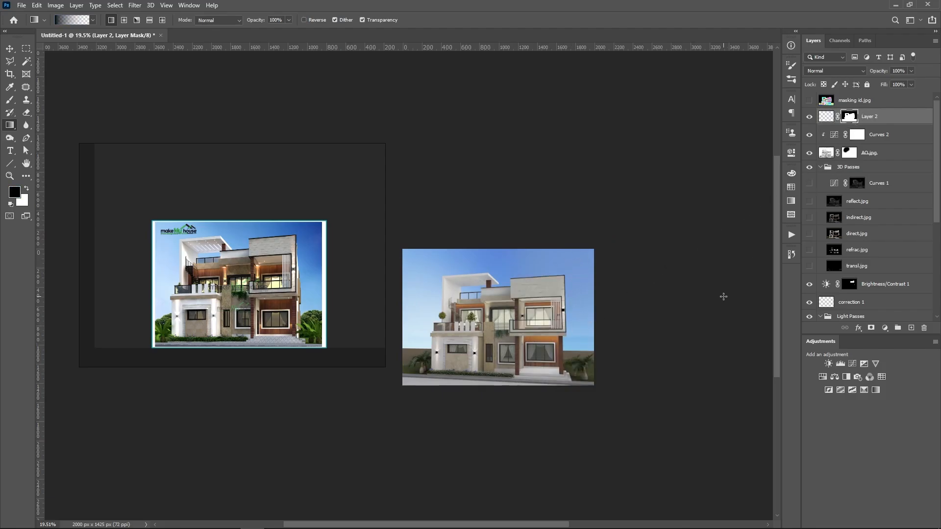
{"action": "key", "text": "ctrl+i"}
{"action": "left_click_drag", "start_coordinate": [606, 246], "coordinate": [512, 331]}
{"action": "key", "text": "ctrl+2"}
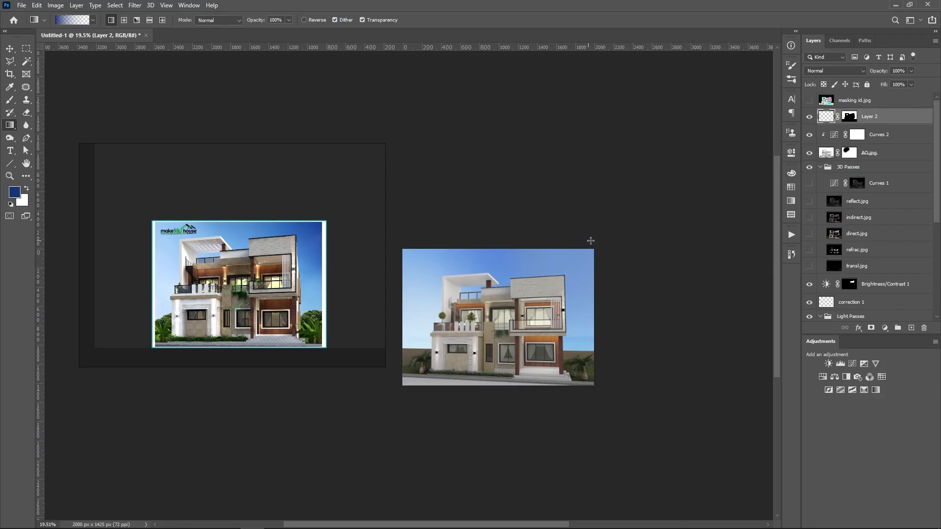
- Create a linear gradient fill layer above Layer 2, running from dark blue to transparent at a 90° angle and 100% scale
{"action": "scroll", "coordinate": [593, 239], "scroll_direction": "up", "scroll_amount": 3}
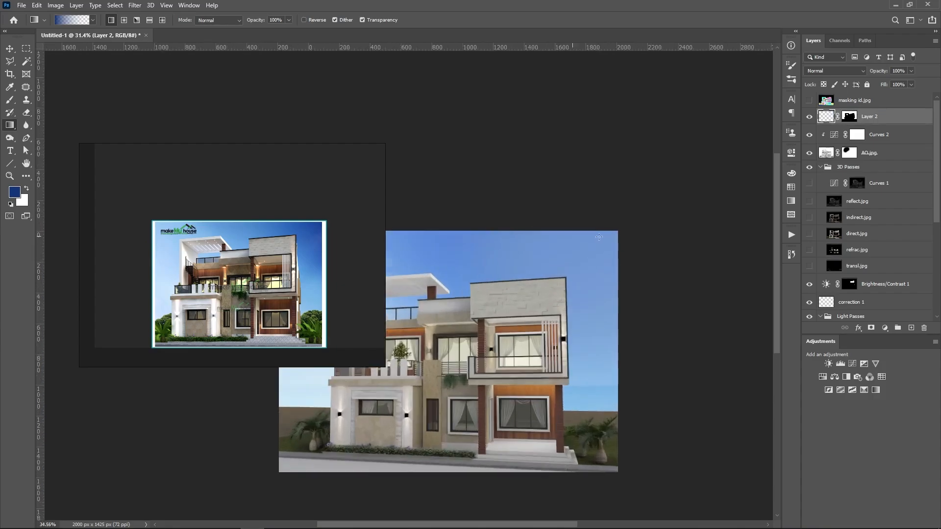
{"action": "scroll", "coordinate": [599, 237], "scroll_direction": "up", "scroll_amount": 1}
{"action": "scroll", "coordinate": [484, 344], "scroll_direction": "down", "scroll_amount": 1}
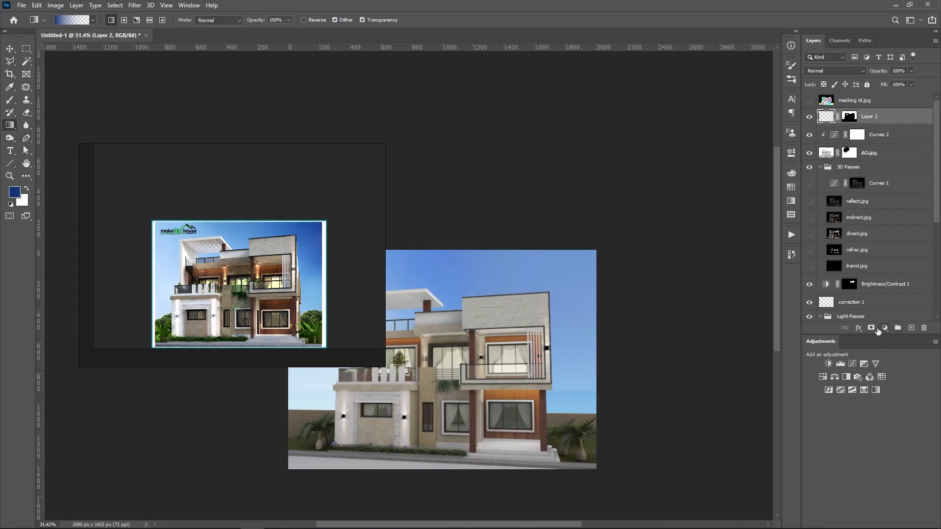
{"action": "left_click", "coordinate": [884, 328]}
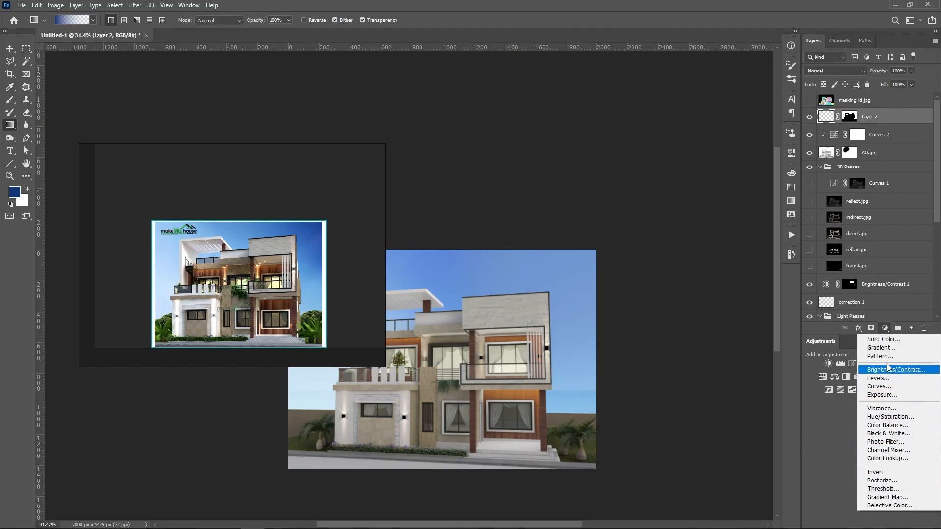
{"action": "left_click", "coordinate": [882, 348]}
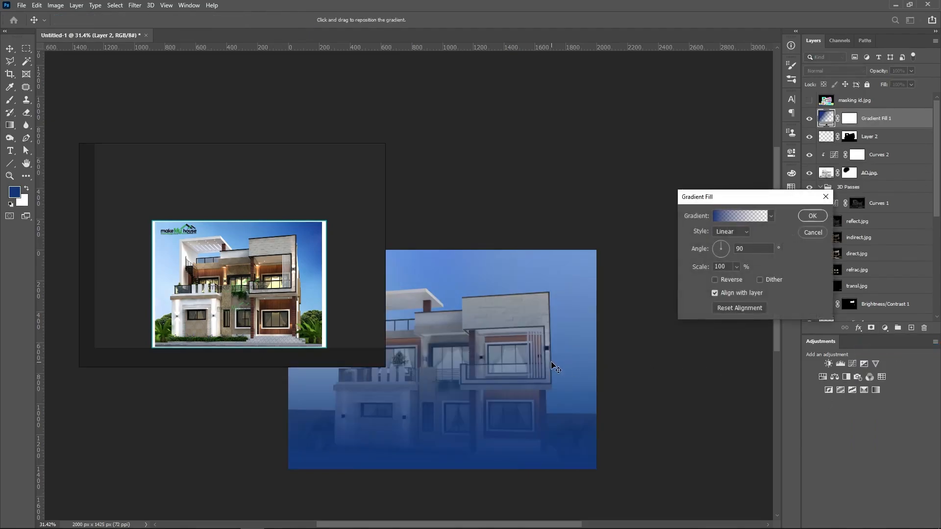
{"action": "left_click", "coordinate": [813, 216]}
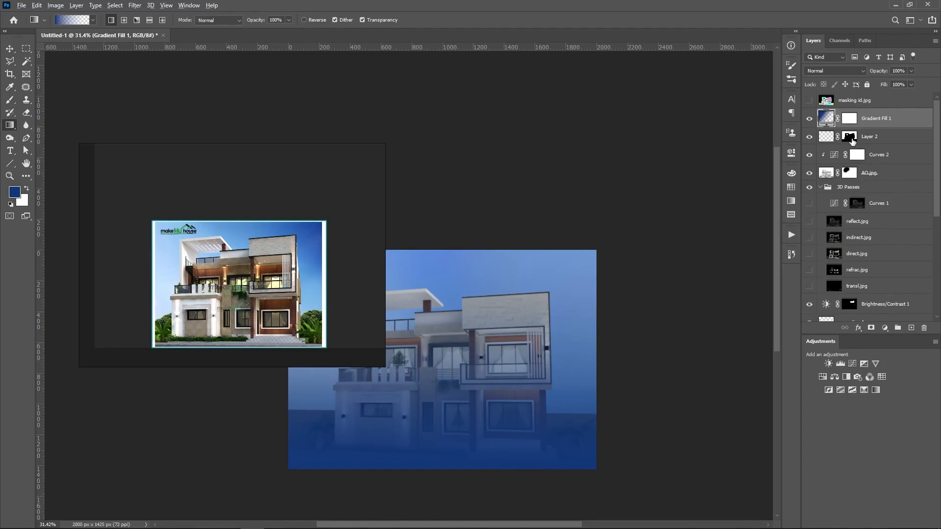
- Transfer Layer 2's sky mask to Gradient Fill 1, replacing its blank mask, and delete the empty Layer 2
{"action": "left_click_drag", "start_coordinate": [853, 141], "coordinate": [925, 328]}
{"action": "left_click", "coordinate": [425, 200]}
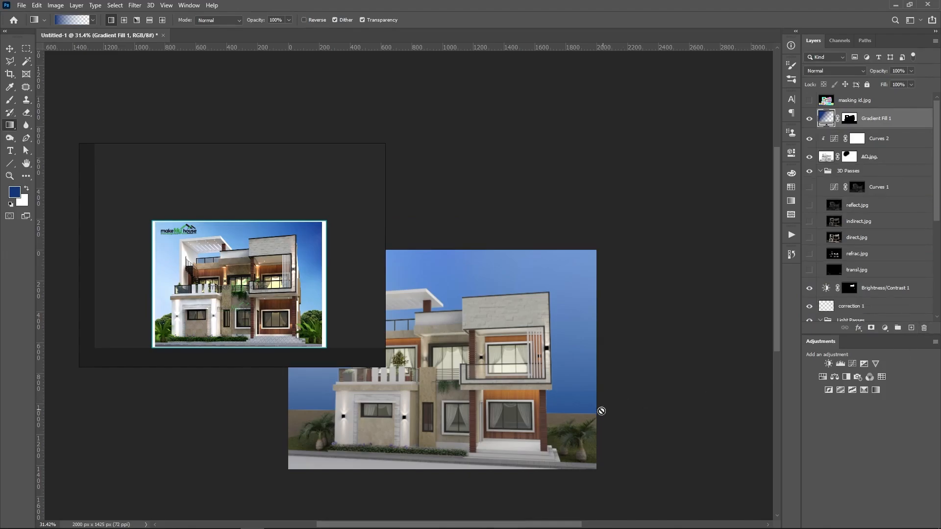
{"action": "scroll", "coordinate": [631, 375], "scroll_direction": "down", "scroll_amount": 6}
{"action": "scroll", "coordinate": [603, 373], "scroll_direction": "up", "scroll_amount": 3}
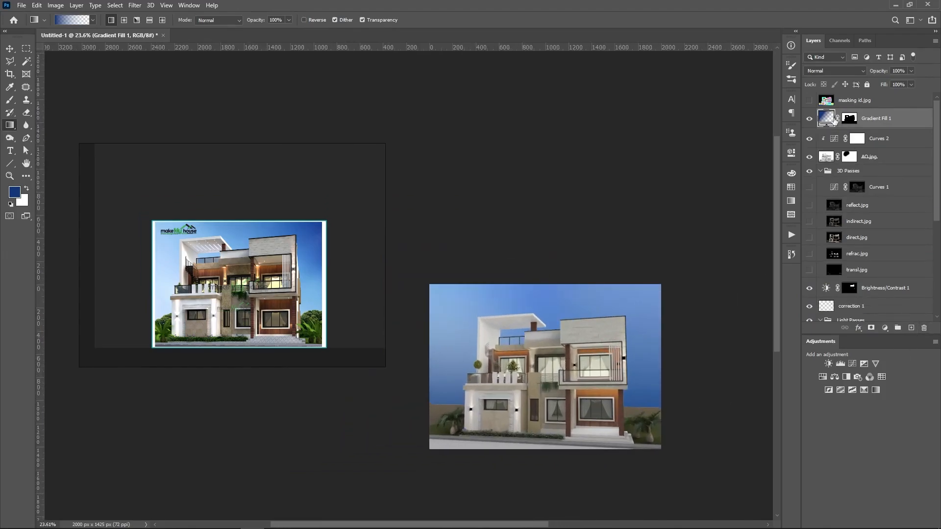
- Set Gradient Fill 1's angle to -140.93° and scale to 51%, repositioning it so the dark blue sits in the sky's upper-right corner
{"action": "double_click", "coordinate": [831, 118]}
{"action": "left_click_drag", "start_coordinate": [721, 201], "coordinate": [749, 202]}
{"action": "left_click", "coordinate": [740, 257]}
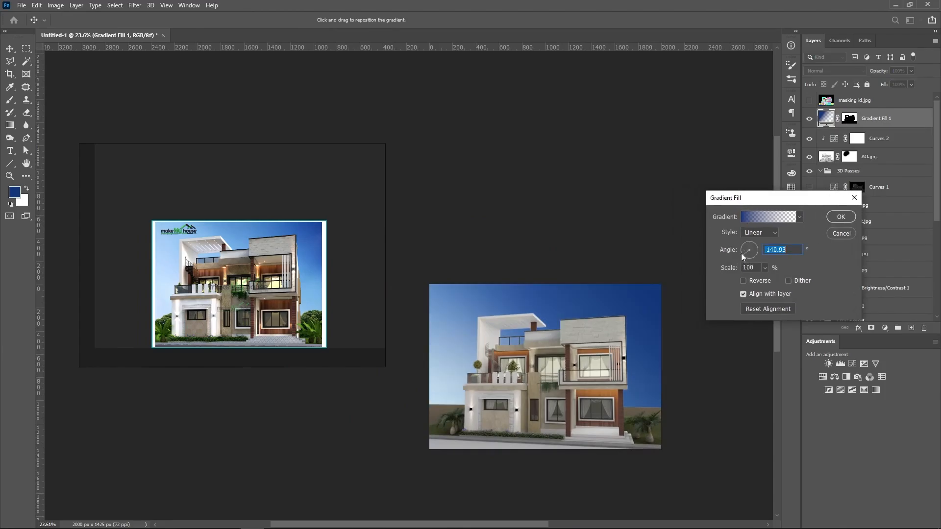
{"action": "left_click_drag", "start_coordinate": [623, 380], "coordinate": [640, 324]}
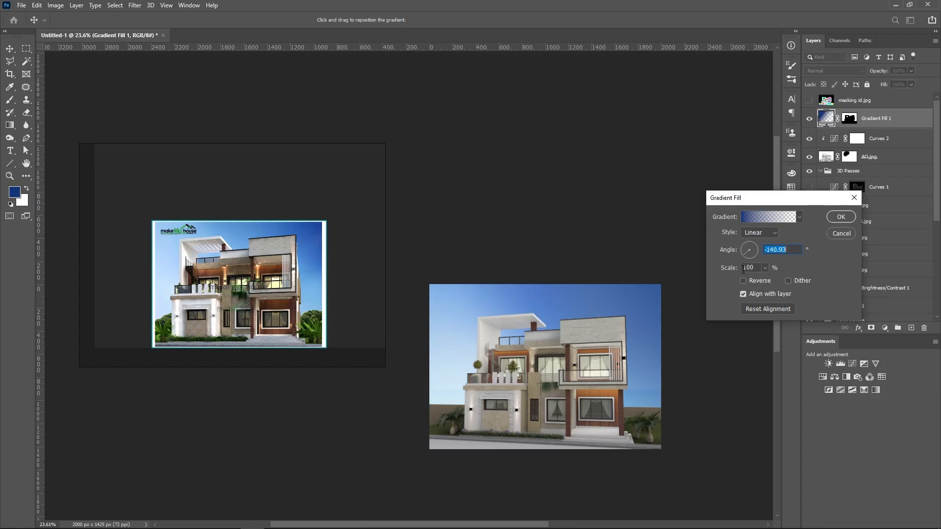
{"action": "left_click_drag", "start_coordinate": [735, 271], "coordinate": [710, 273]}
{"action": "left_click_drag", "start_coordinate": [613, 312], "coordinate": [594, 289]}
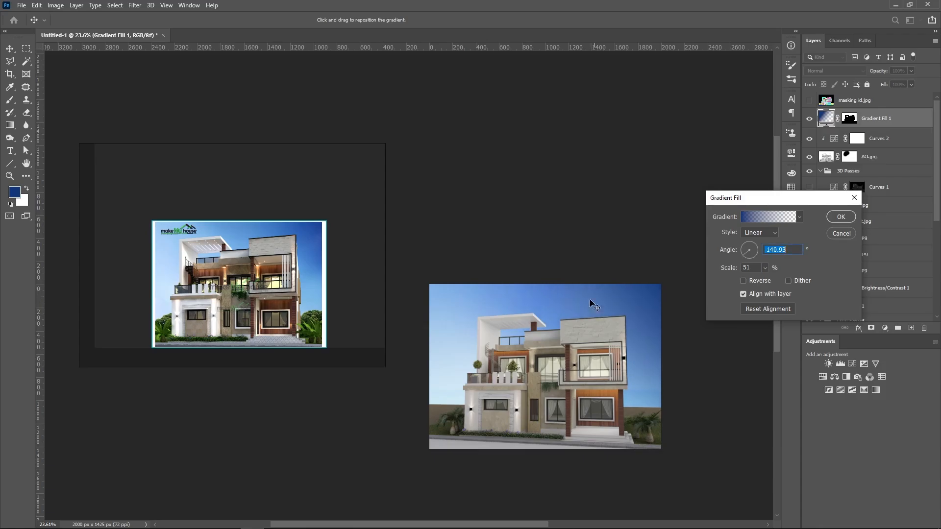
{"action": "left_click", "coordinate": [843, 217]}
{"action": "scroll", "coordinate": [558, 324], "scroll_direction": "down", "scroll_amount": 3}
{"action": "scroll", "coordinate": [682, 328], "scroll_direction": "up", "scroll_amount": 8}
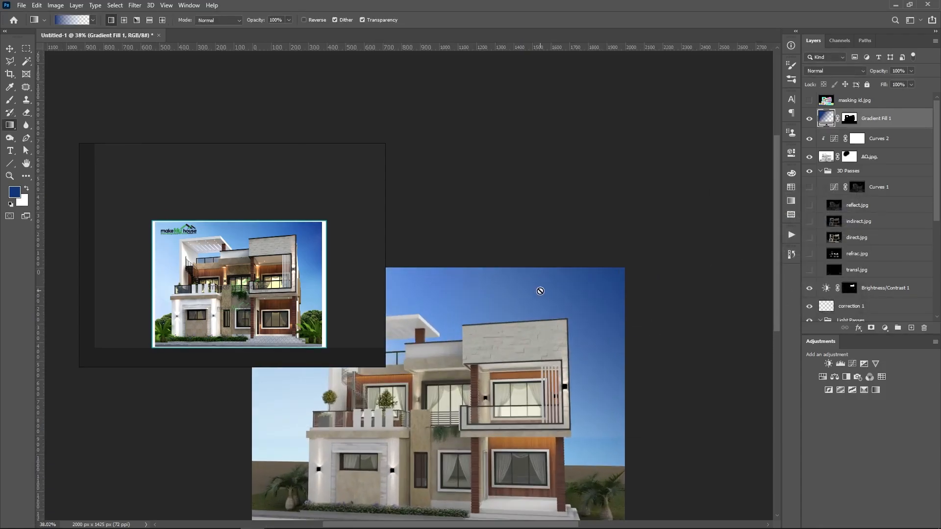
- Recolor the opaque end of Gradient Fill 1 to blue 002e83, with saturation at 100% and brightness at 51%
{"action": "double_click", "coordinate": [825, 118]}
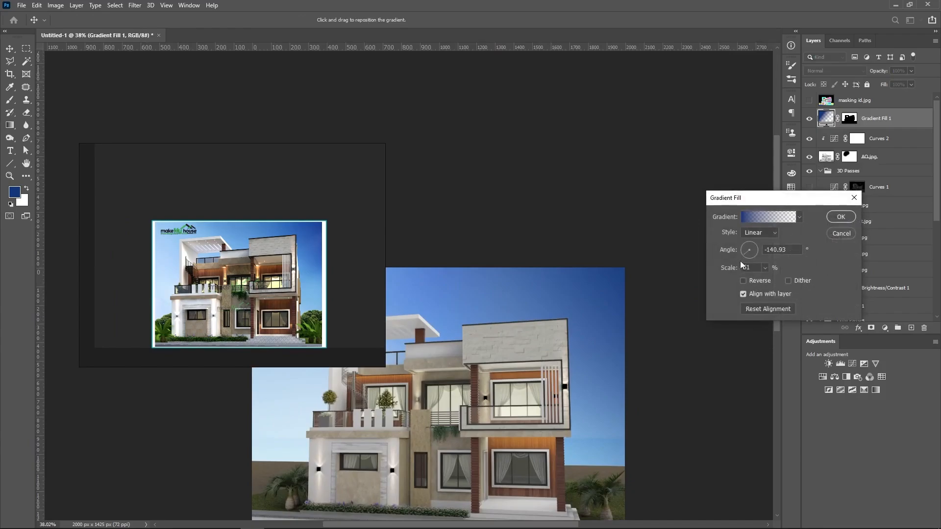
{"action": "left_click", "coordinate": [761, 221]}
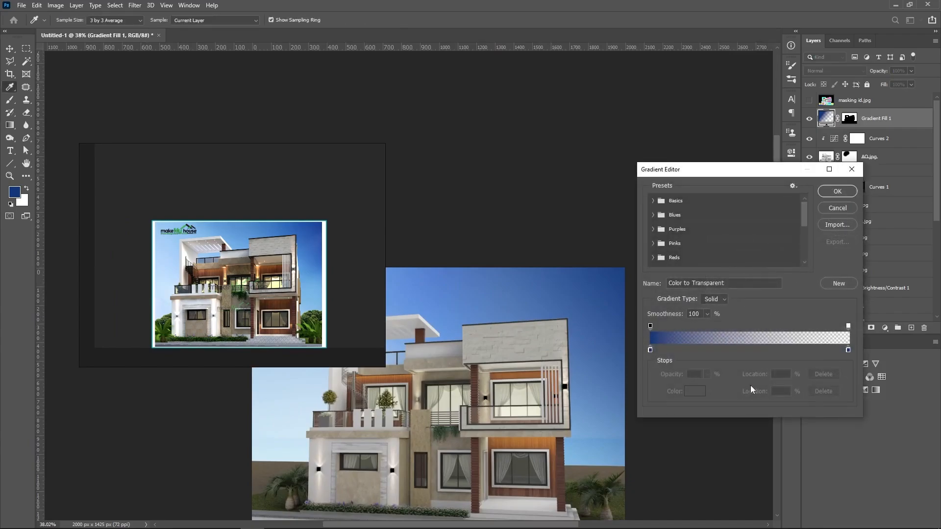
{"action": "left_click", "coordinate": [650, 351]}
{"action": "left_click", "coordinate": [691, 392]}
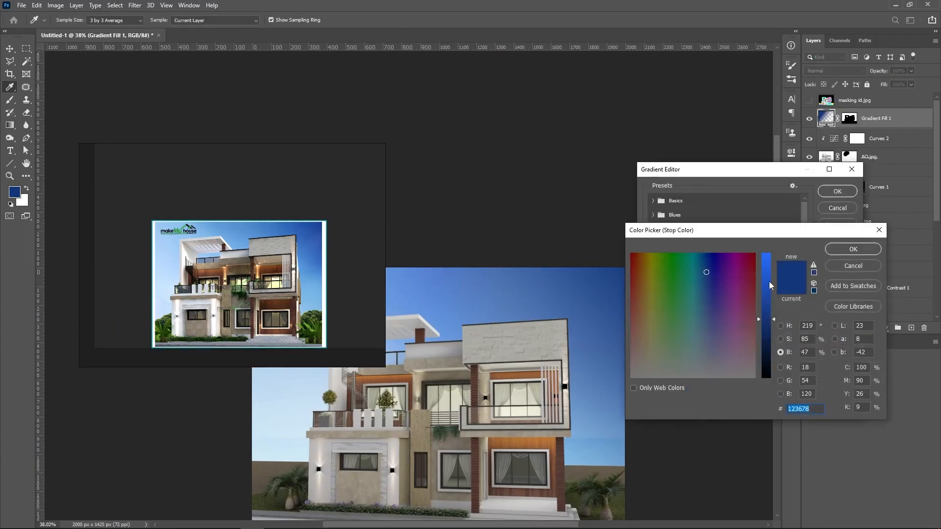
{"action": "left_click", "coordinate": [809, 340]}
{"action": "key", "text": "Up"}
{"action": "key", "text": "Up"}
{"action": "key", "text": "Up"}
{"action": "key", "text": "Up"}
{"action": "key", "text": "Up"}
{"action": "key", "text": "Up"}
{"action": "key", "text": "Up"}
{"action": "key", "text": "Up"}
{"action": "key", "text": "Up"}
{"action": "key", "text": "Up"}
{"action": "key", "text": "Up"}
{"action": "key", "text": "Up"}
{"action": "key", "text": "Up"}
{"action": "key", "text": "Up"}
{"action": "key", "text": "Up"}
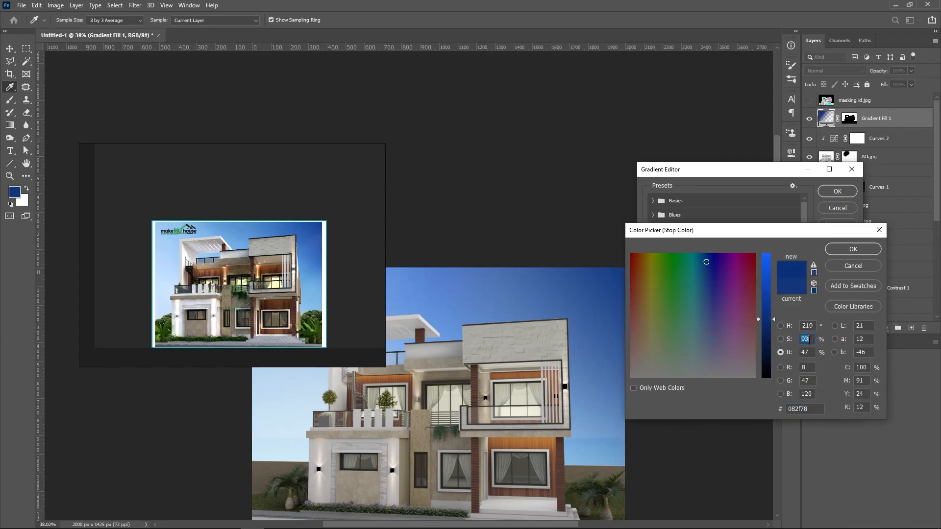
{"action": "left_click_drag", "start_coordinate": [757, 233], "coordinate": [818, 222]}
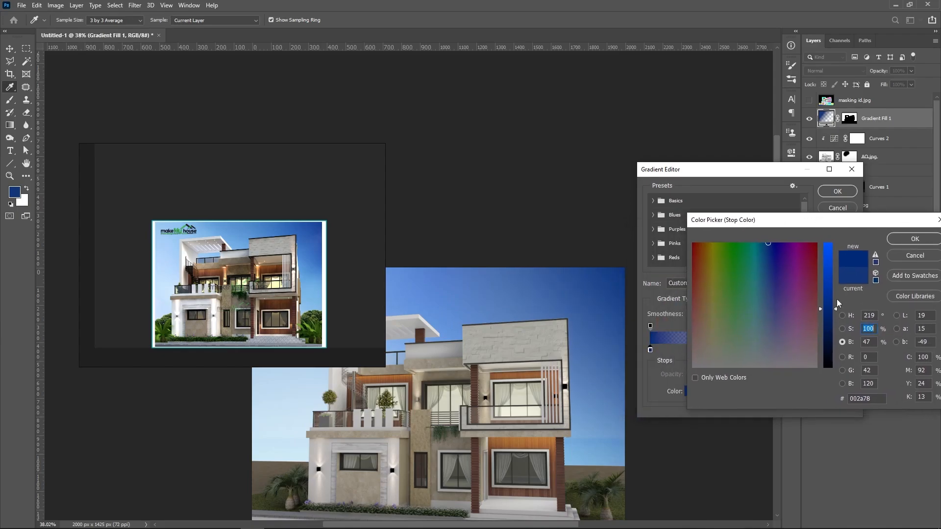
{"action": "mouse_move", "coordinate": [831, 304]}
{"action": "left_mouse_down"}
{"action": "mouse_move", "coordinate": [827, 290]}
{"action": "mouse_move", "coordinate": [831, 304]}
{"action": "left_mouse_up"}
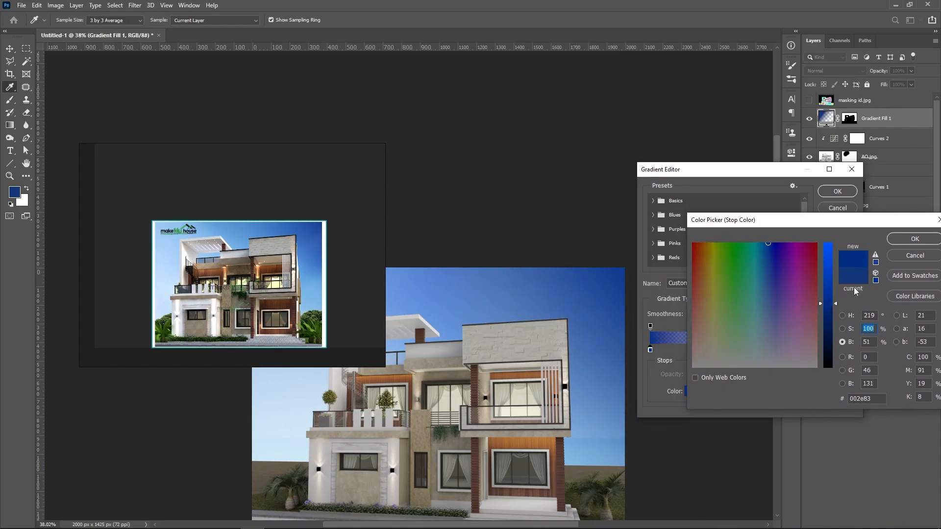
{"action": "left_click", "coordinate": [897, 241]}
{"action": "left_click", "coordinate": [837, 190]}
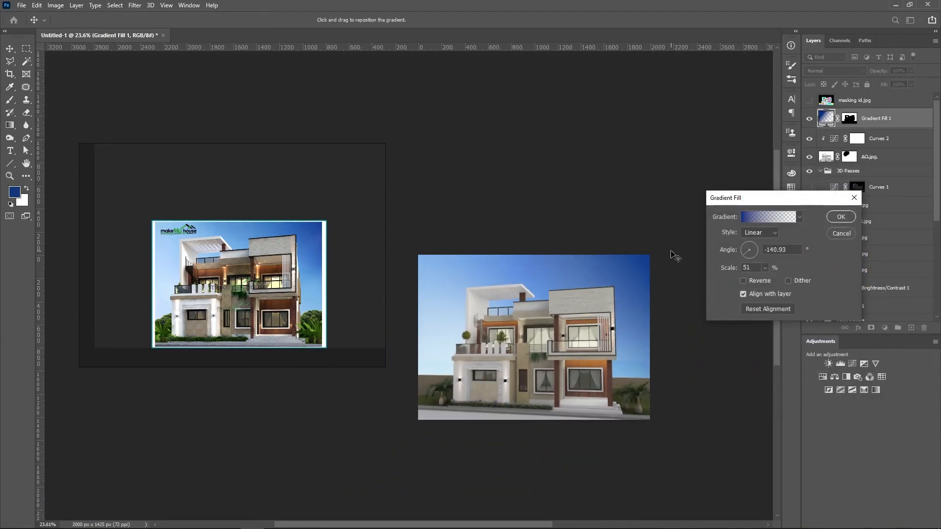
{"action": "left_click", "coordinate": [841, 217]}
- Compare the render's sky and surroundings with the reference image at several magnifications
{"action": "scroll", "coordinate": [657, 319], "scroll_direction": "down", "scroll_amount": 2}
{"action": "scroll", "coordinate": [656, 318], "scroll_direction": "up", "scroll_amount": 4}
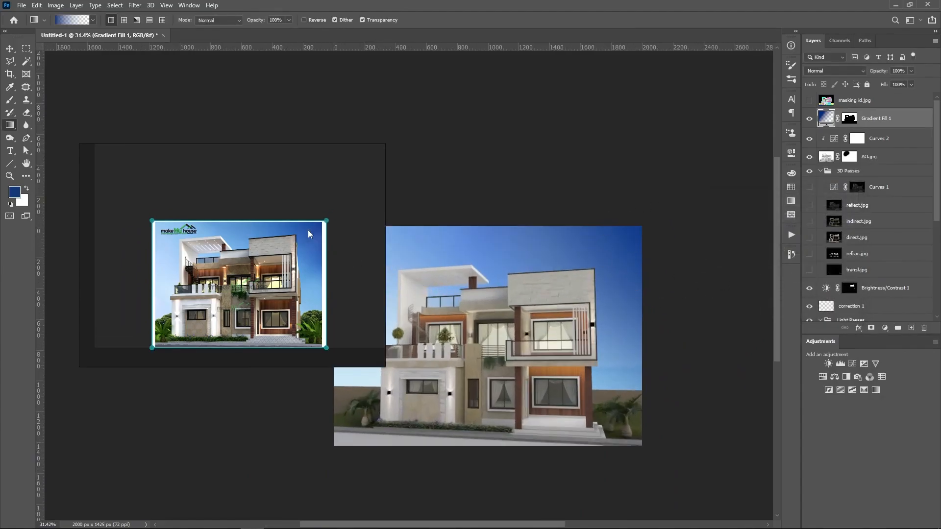
{"action": "scroll", "coordinate": [696, 324], "scroll_direction": "down", "scroll_amount": 2}
{"action": "scroll", "coordinate": [567, 336], "scroll_direction": "up", "scroll_amount": 2}
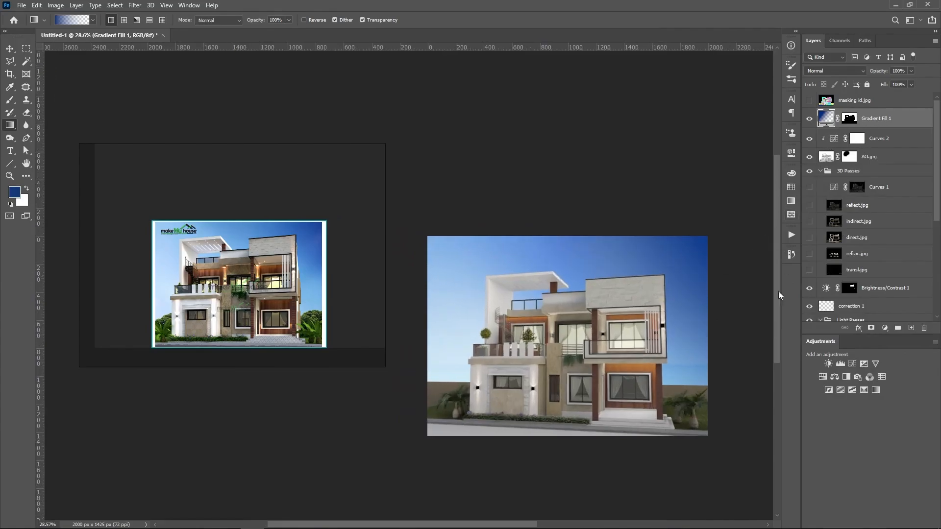
{"action": "scroll", "coordinate": [658, 379], "scroll_direction": "up", "scroll_amount": 2}
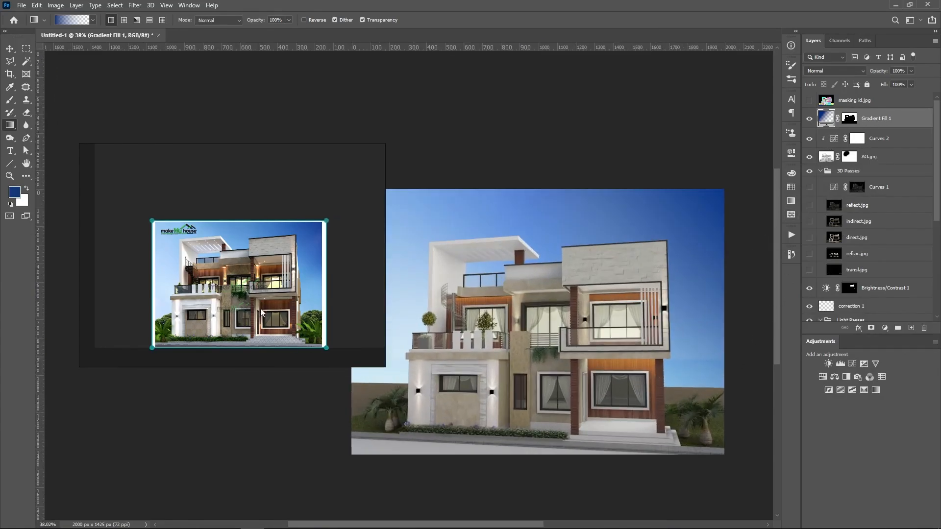
{"action": "scroll", "coordinate": [309, 323], "scroll_direction": "up", "scroll_amount": 2}
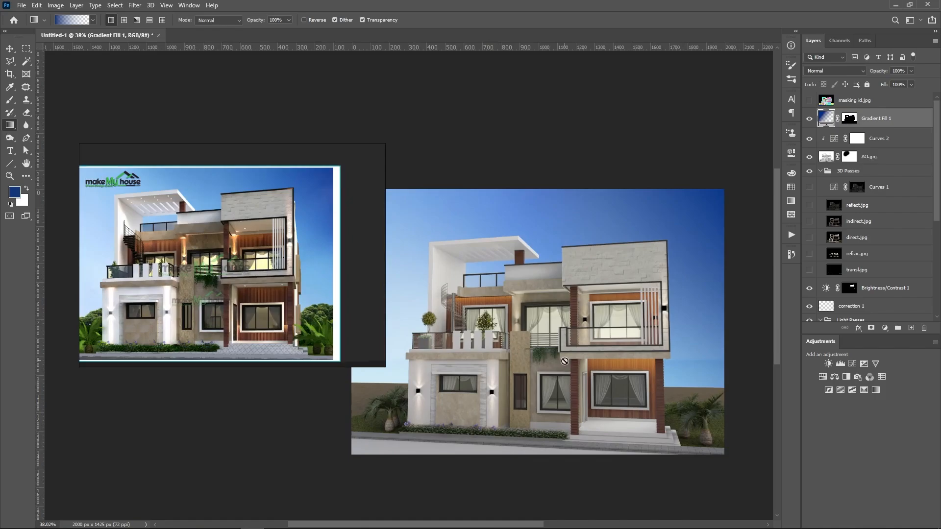
{"action": "scroll", "coordinate": [584, 359], "scroll_direction": "down", "scroll_amount": 2}
- Switch to File Explorer and open the Fields folder inside Photos > Environment
{"action": "key", "text": "alt+Tab"}
{"action": "left_click", "coordinate": [582, 285]}
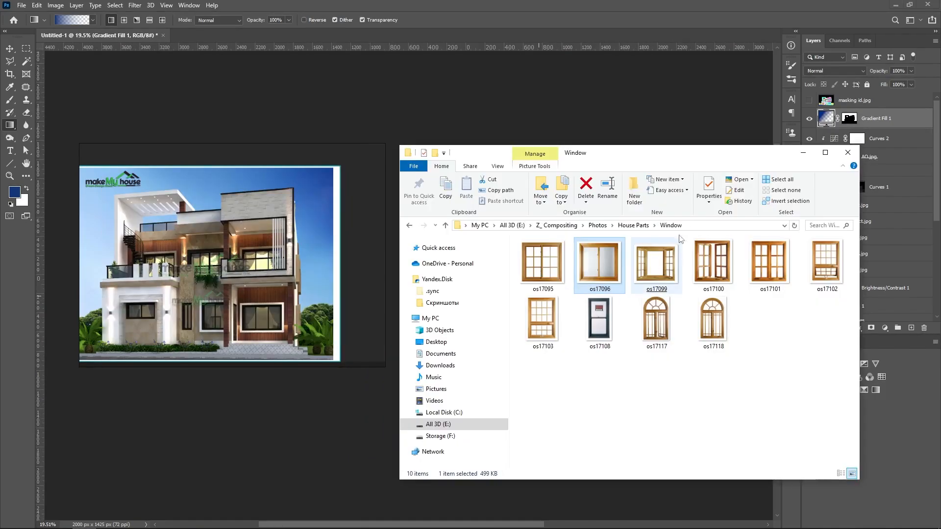
{"action": "left_click", "coordinate": [633, 226]}
{"action": "left_click", "coordinate": [597, 226]}
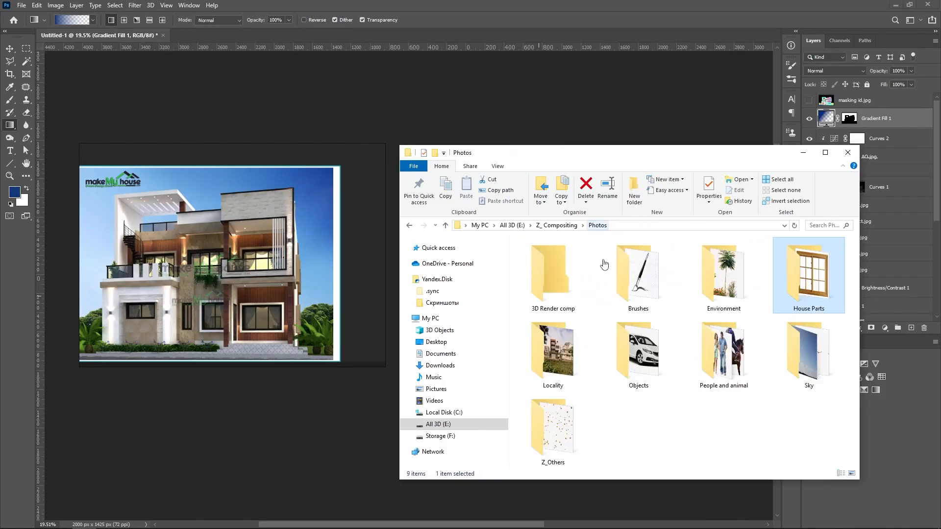
{"action": "double_click", "coordinate": [724, 274]}
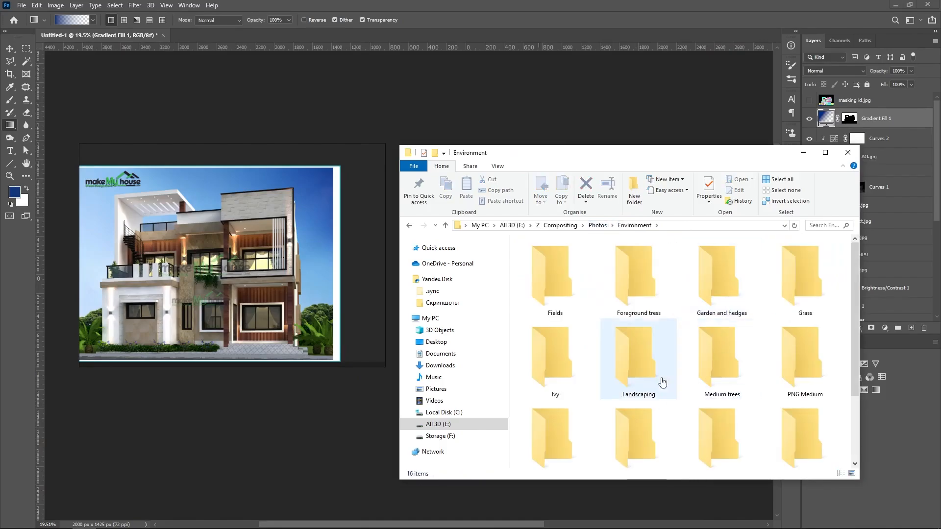
{"action": "scroll", "coordinate": [657, 363], "scroll_direction": "down", "scroll_amount": 3}
{"action": "scroll", "coordinate": [645, 333], "scroll_direction": "up", "scroll_amount": 3}
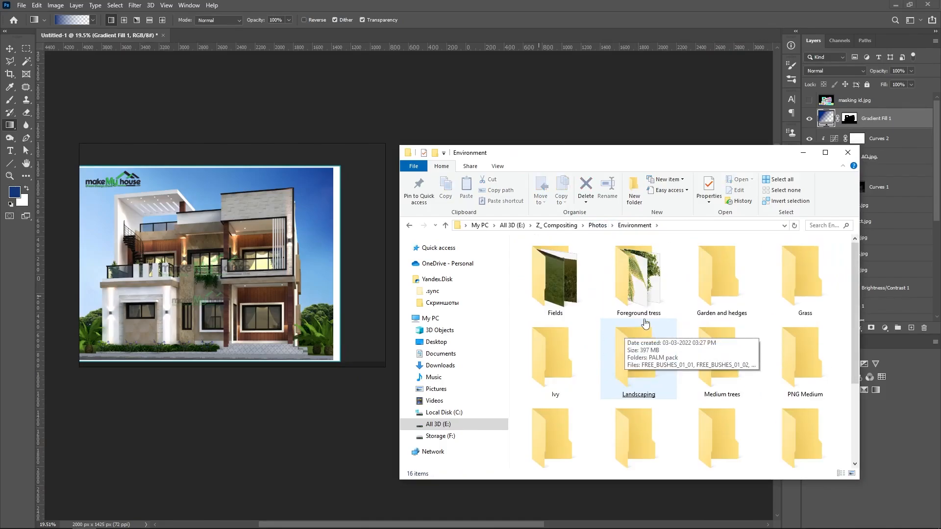
{"action": "double_click", "coordinate": [558, 293]}
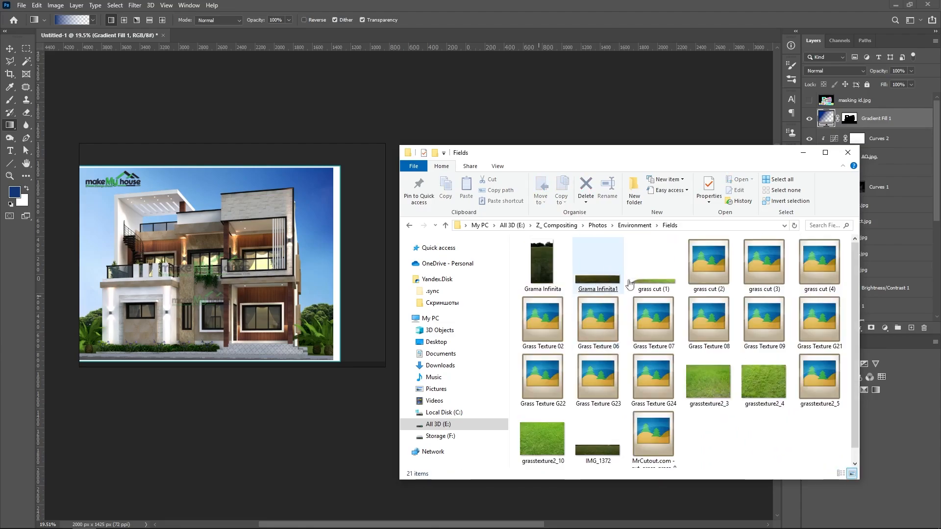
- Preview the grass cut (3) and Grass Texture G24 images from the Fields folder
{"action": "double_click", "coordinate": [764, 275]}
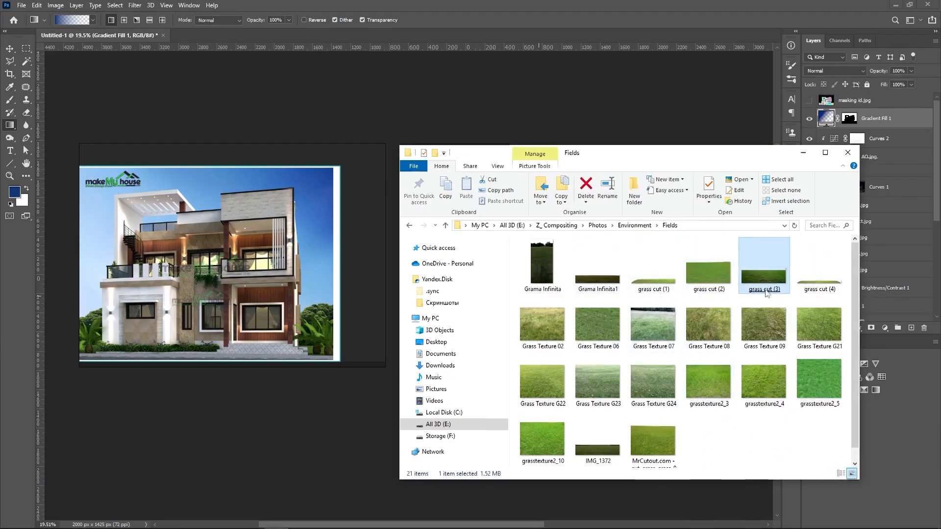
{"action": "key", "text": "Escape"}
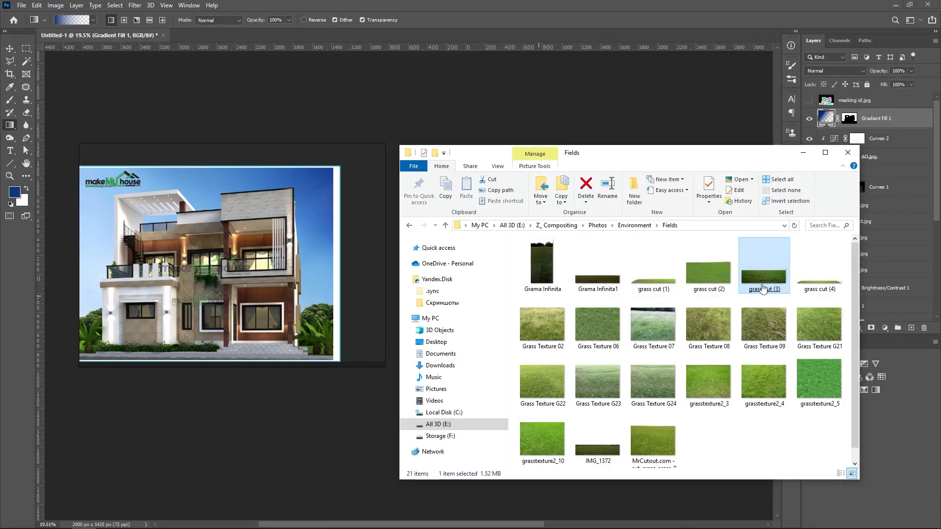
{"action": "double_click", "coordinate": [763, 289]}
{"action": "key", "text": "Escape"}
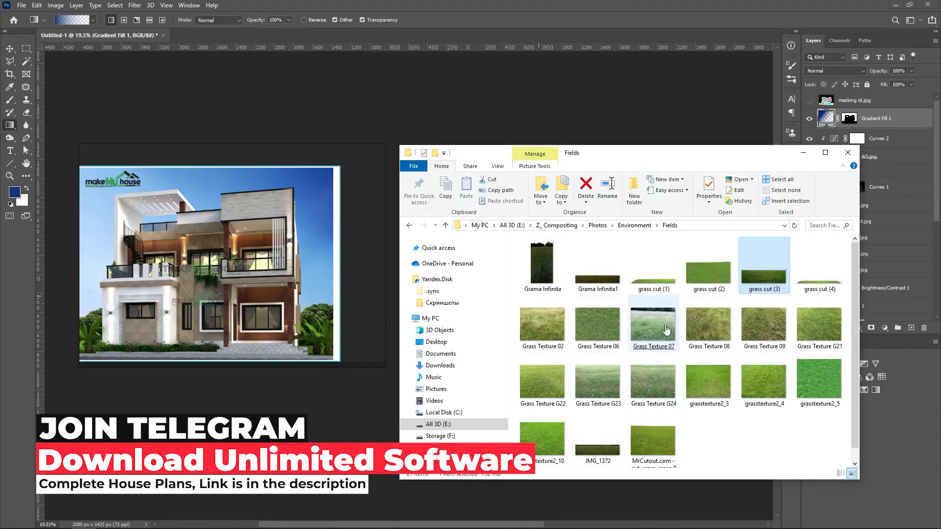
{"action": "left_click", "coordinate": [657, 389]}
{"action": "double_click", "coordinate": [657, 389]}
{"action": "key", "text": "Escape"}
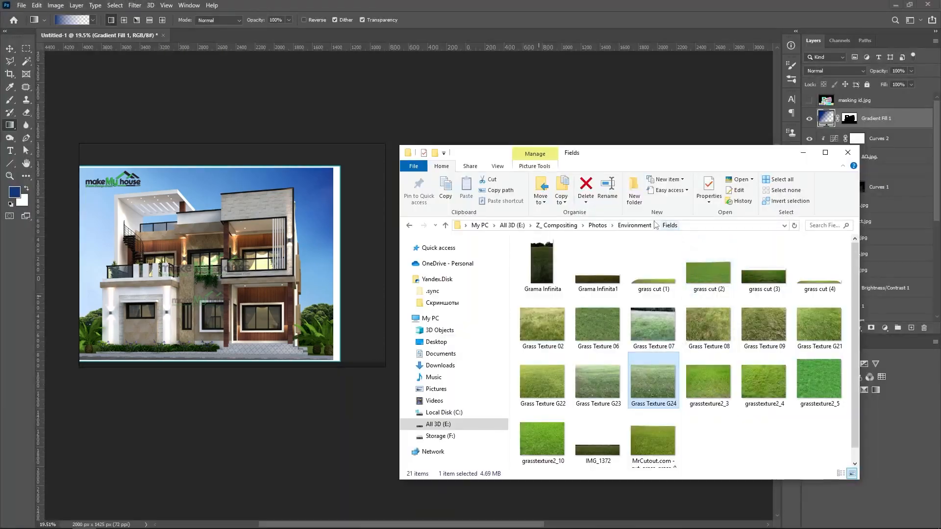
- Place the grass cut (2) image from the Environment > Fields folder into the house render document in Photoshop
{"action": "left_click", "coordinate": [642, 227]}
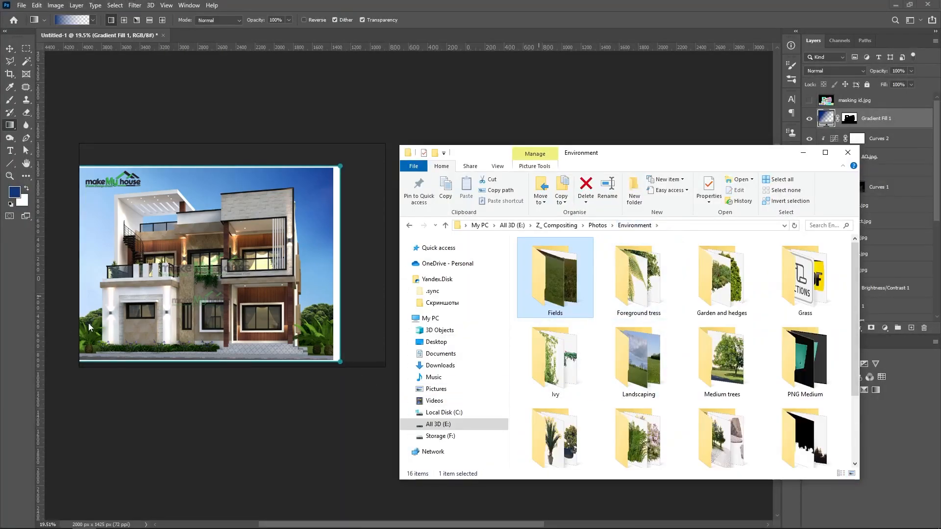
{"action": "left_click_drag", "start_coordinate": [655, 154], "coordinate": [255, 393]}
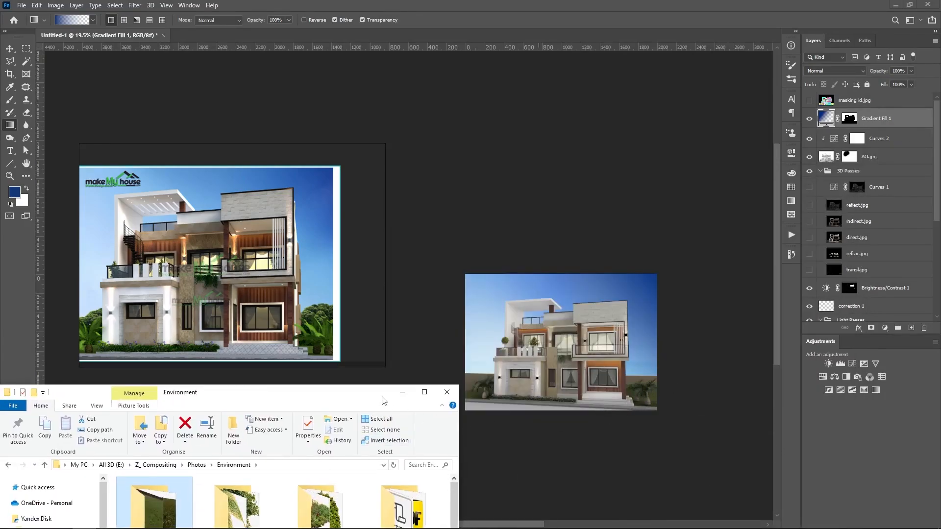
{"action": "left_click_drag", "start_coordinate": [384, 401], "coordinate": [650, 292]}
{"action": "double_click", "coordinate": [412, 417]}
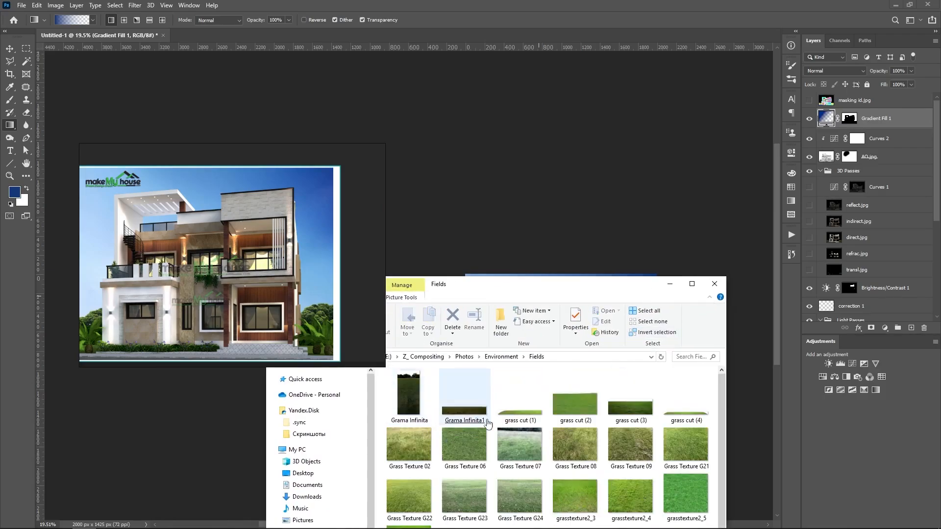
{"action": "left_click_drag", "start_coordinate": [588, 407], "coordinate": [263, 428]}
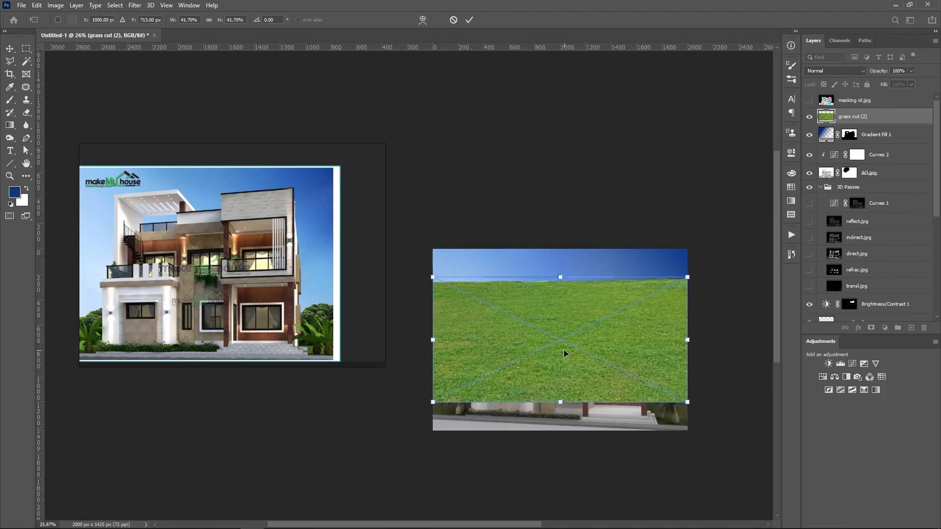
- Lower the placed grass cut (2) image to Y 1166 px, over the render's lower half, and commit the placement
{"action": "scroll", "coordinate": [564, 353], "scroll_direction": "up", "scroll_amount": 3}
{"action": "left_click_drag", "start_coordinate": [595, 351], "coordinate": [621, 422]}
{"action": "scroll", "coordinate": [594, 387], "scroll_direction": "down", "scroll_amount": 5}
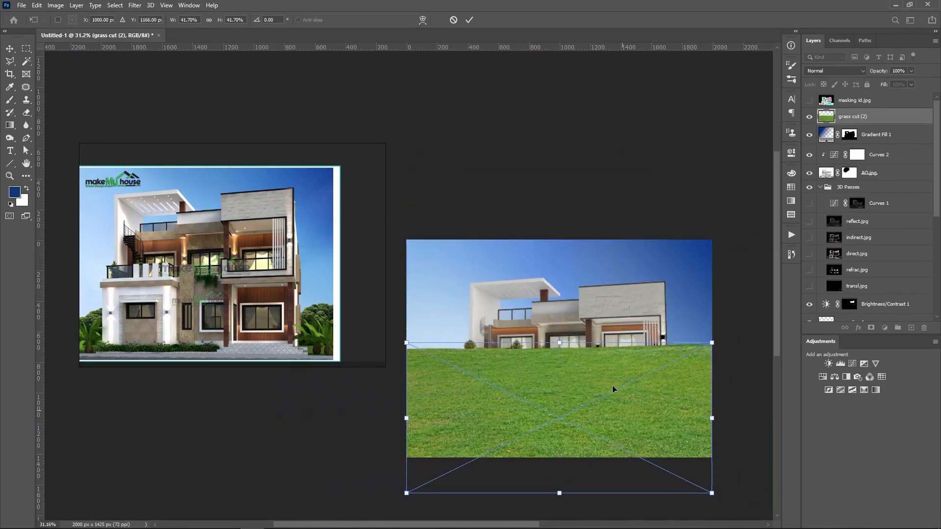
{"action": "left_click", "coordinate": [469, 20]}
{"action": "key", "text": "g"}
- Load the base image.jpg mask as a selection and add it as a layer mask on grass cut (2)
{"action": "scroll", "coordinate": [882, 161], "scroll_direction": "down", "scroll_amount": 4}
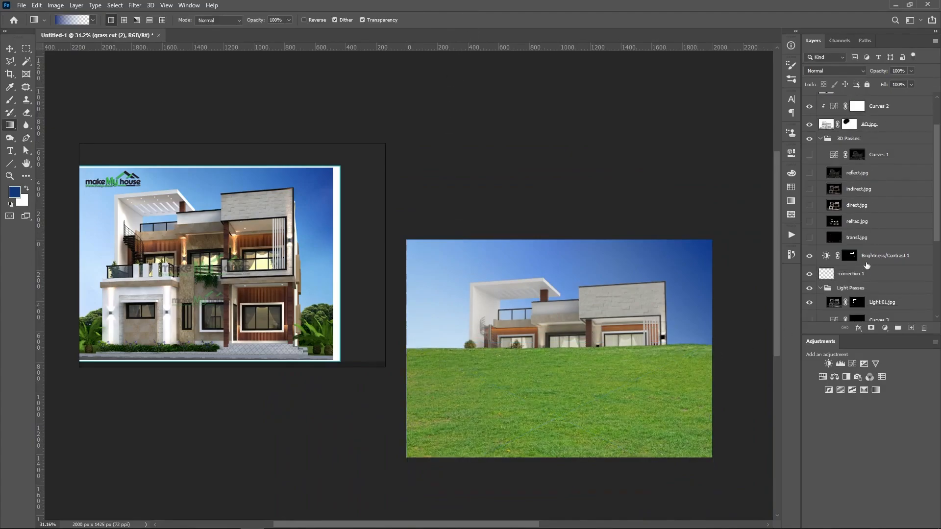
{"action": "left_click_drag", "start_coordinate": [863, 259], "coordinate": [851, 246]}
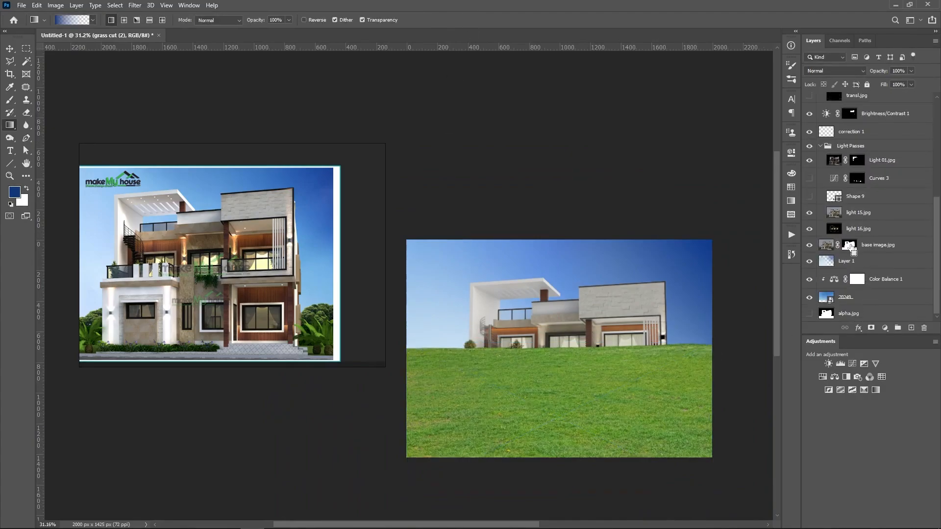
{"action": "left_click", "coordinate": [851, 246], "text": "ctrl"}
{"action": "key", "text": "ctrl+minus"}
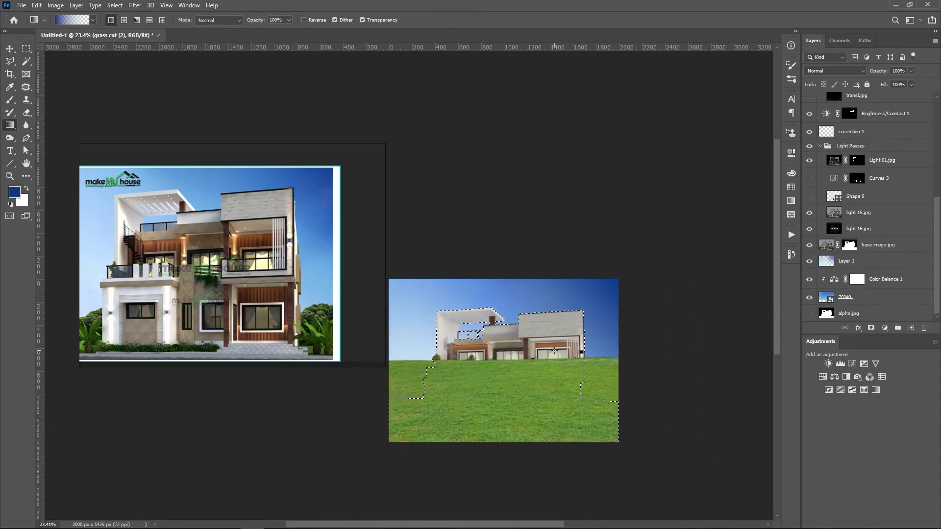
{"action": "scroll", "coordinate": [877, 137], "scroll_direction": "up", "scroll_amount": 4}
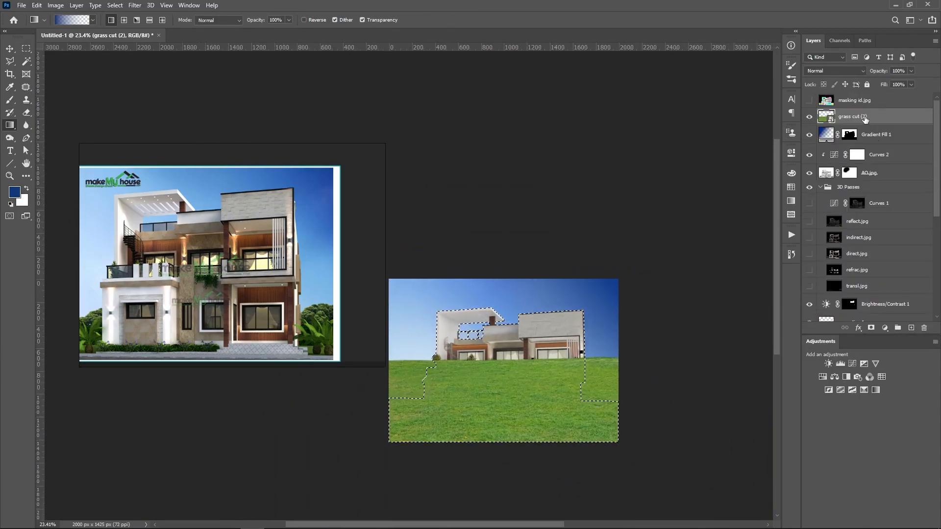
{"action": "left_click", "coordinate": [871, 327]}
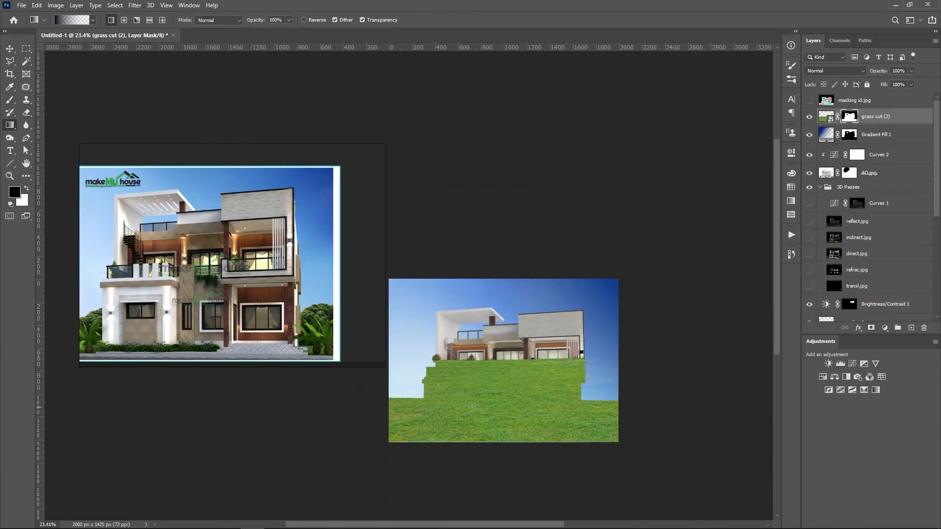
- Invert the grass cut (2) layer mask so the grass shows only outside the house and foreground
{"action": "left_click", "coordinate": [850, 118], "text": "alt"}
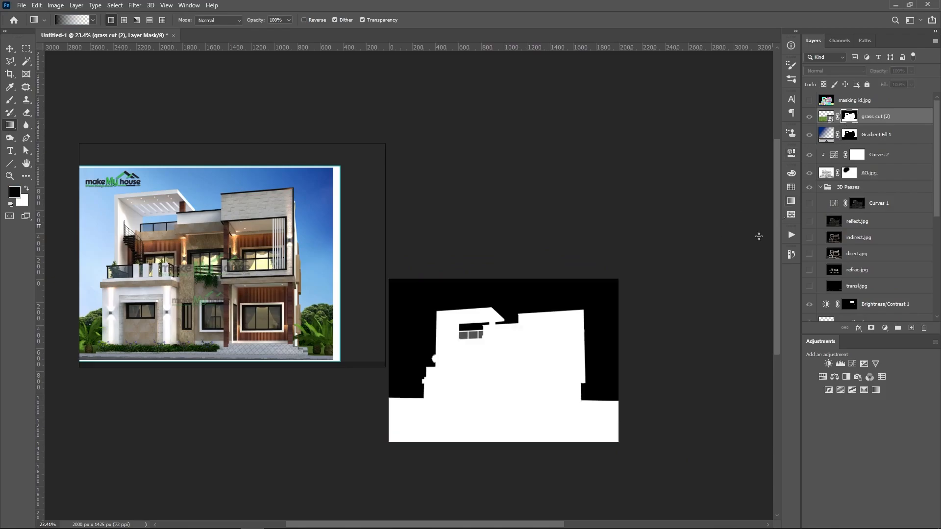
{"action": "key", "text": "ctrl+i"}
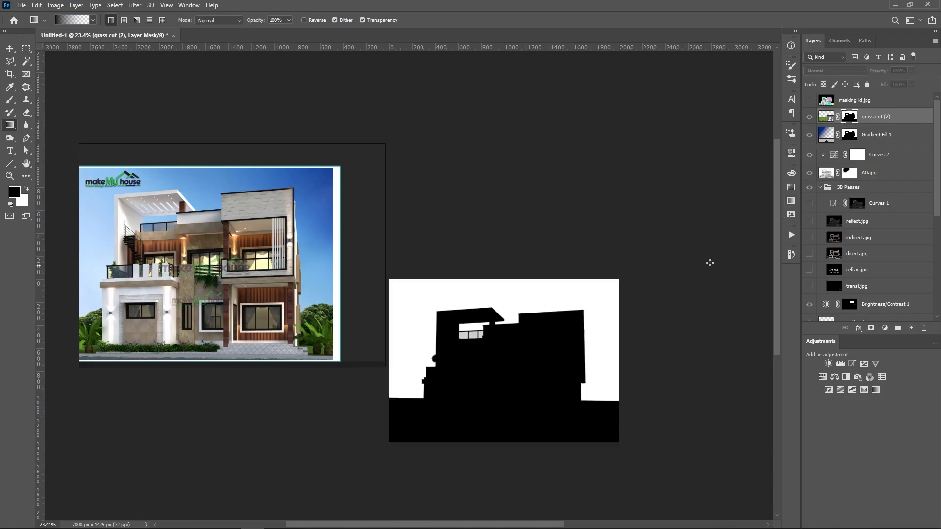
{"action": "scroll", "coordinate": [478, 357], "scroll_direction": "up", "scroll_amount": 2}
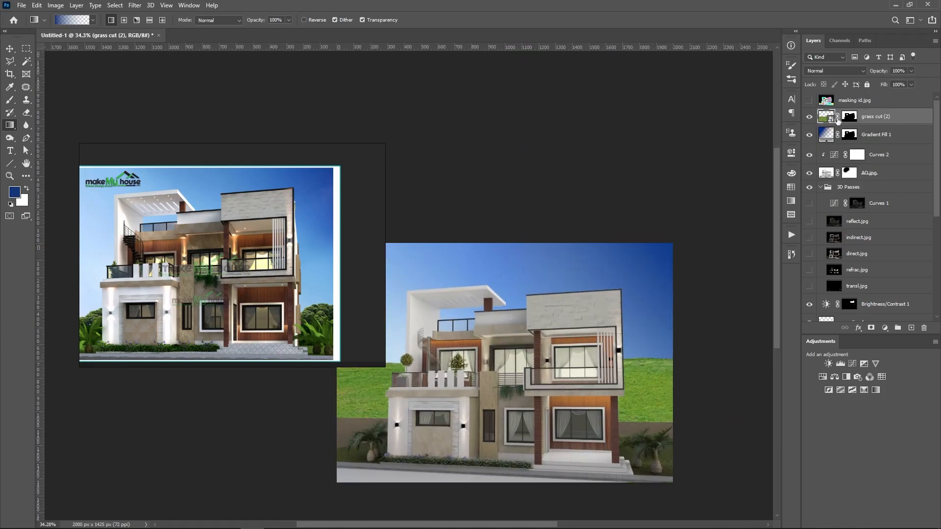
- Unlink grass cut (2) from its mask and move the grass lower behind the house
{"action": "key", "text": "v"}
{"action": "mouse_move", "coordinate": [639, 383]}
{"action": "left_mouse_down"}
{"action": "mouse_move", "coordinate": [643, 416]}
{"action": "mouse_move", "coordinate": [651, 394]}
{"action": "left_mouse_up"}
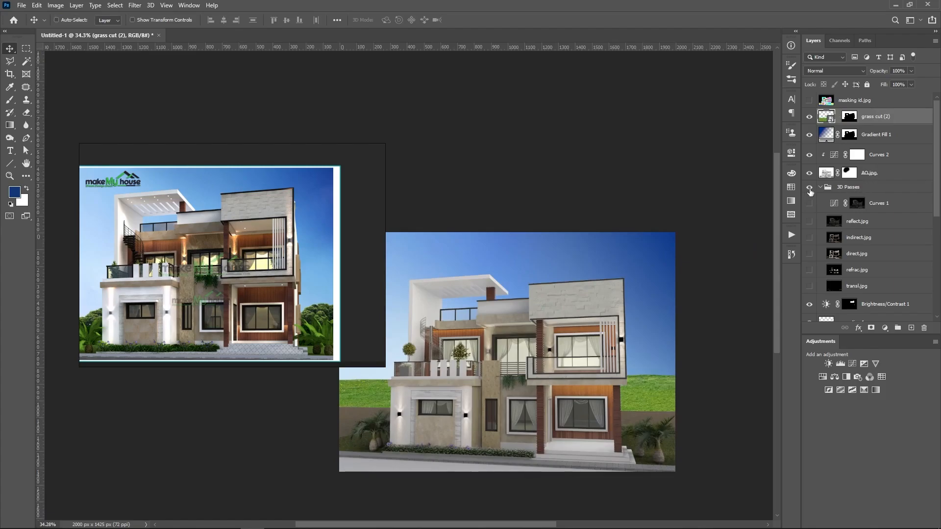
{"action": "scroll", "coordinate": [371, 448], "scroll_direction": "up", "scroll_amount": 2}
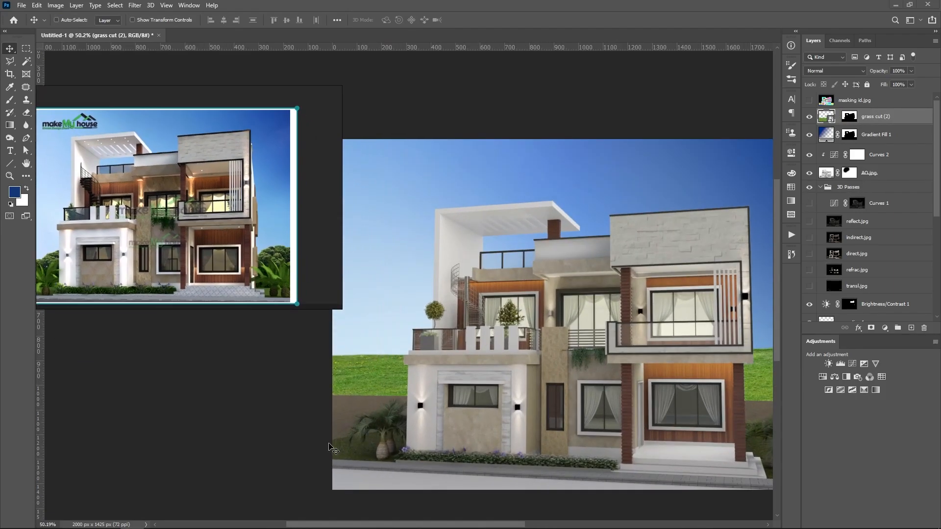
{"action": "scroll", "coordinate": [412, 420], "scroll_direction": "down", "scroll_amount": 1}
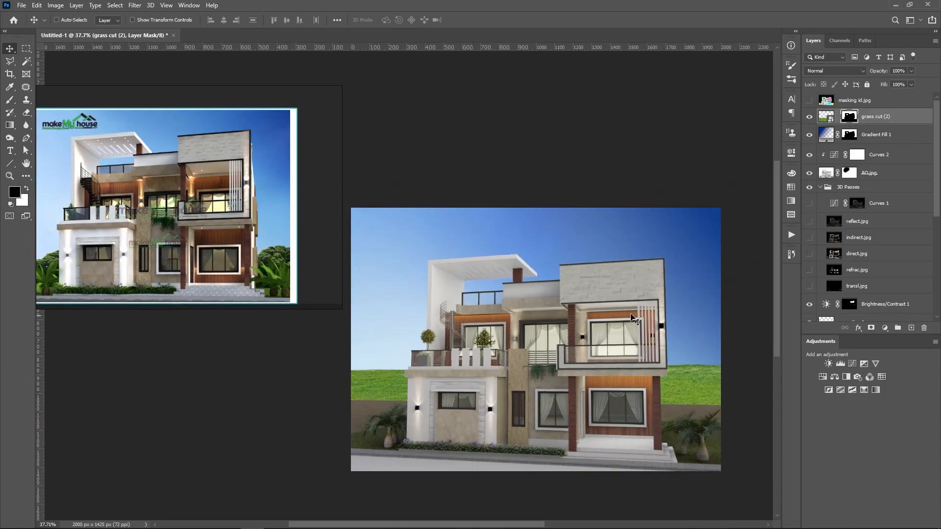
- Prepare the Brush on the grass cut (2) mask with white as foreground color and a size of 113
{"action": "key", "text": "b"}
{"action": "scroll", "coordinate": [382, 417], "scroll_direction": "up", "scroll_amount": 3}
{"action": "left_click_drag", "start_coordinate": [379, 392], "coordinate": [215, 417]}
{"action": "left_click", "coordinate": [26, 189]}
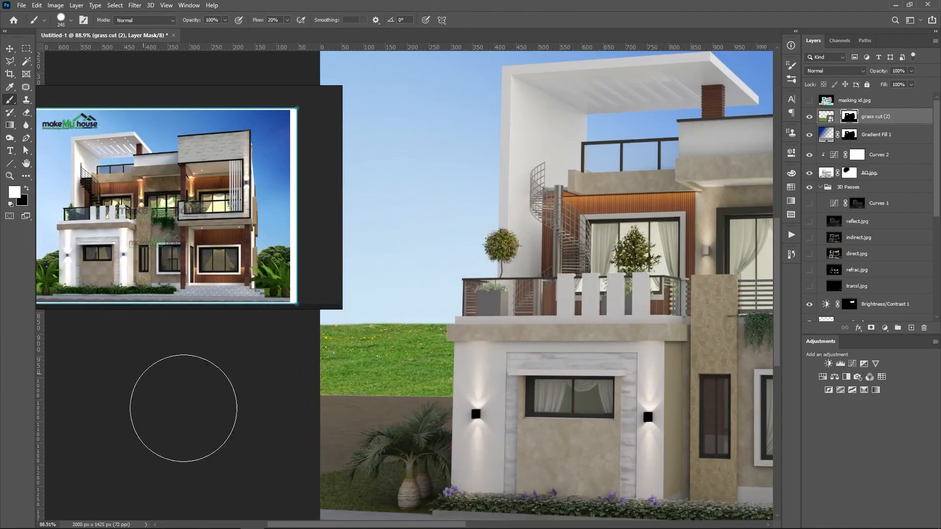
{"action": "scroll", "coordinate": [347, 399], "scroll_direction": "up", "scroll_amount": 2}
{"action": "mouse_move", "coordinate": [375, 378]}
{"action": "left_mouse_down"}
{"action": "mouse_move", "coordinate": [392, 387]}
{"action": "mouse_move", "coordinate": [368, 431]}
{"action": "mouse_move", "coordinate": [382, 421]}
{"action": "left_mouse_up"}
{"action": "scroll", "coordinate": [435, 428], "scroll_direction": "down", "scroll_amount": 2}
{"action": "scroll", "coordinate": [435, 428], "scroll_direction": "up", "scroll_amount": 5}
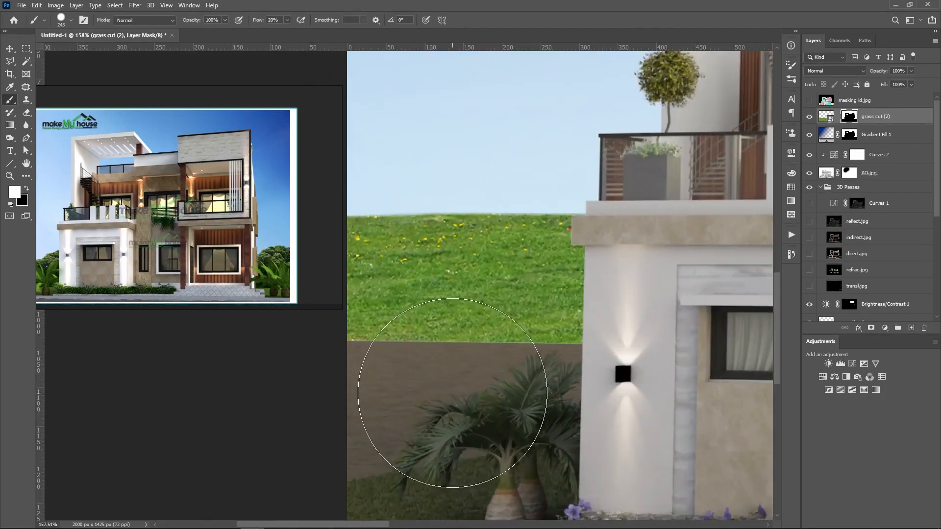
{"action": "left_click_drag", "start_coordinate": [491, 389], "coordinate": [466, 390]}
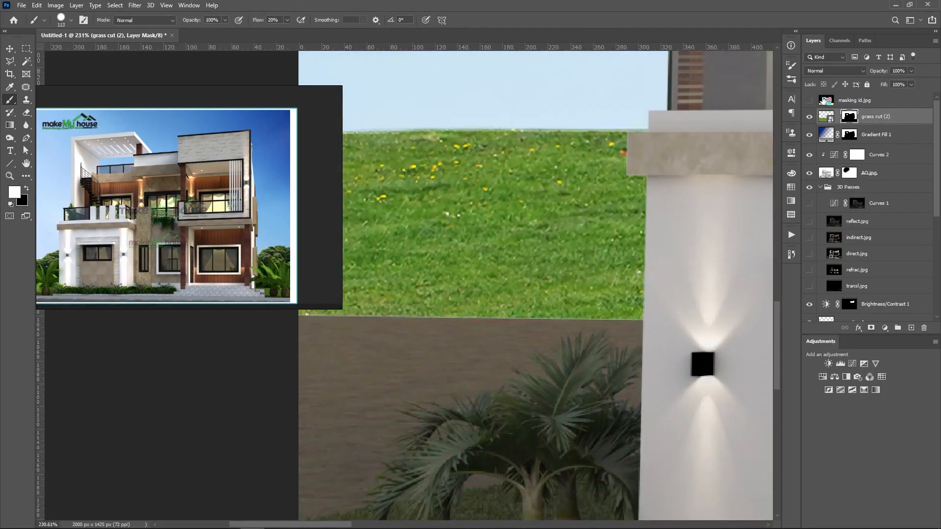
- Show masking id.jpg and select the yellow boundary wall area beside the green palm with the Magic Wand
{"action": "left_click", "coordinate": [863, 100]}
{"action": "left_click", "coordinate": [809, 100]}
{"action": "scroll", "coordinate": [497, 398], "scroll_direction": "down", "scroll_amount": 4}
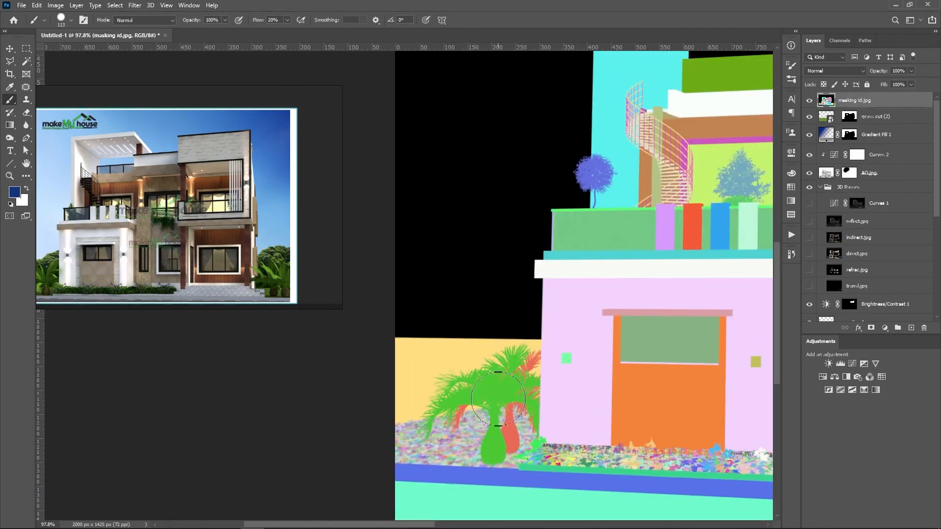
{"action": "left_click", "coordinate": [30, 66]}
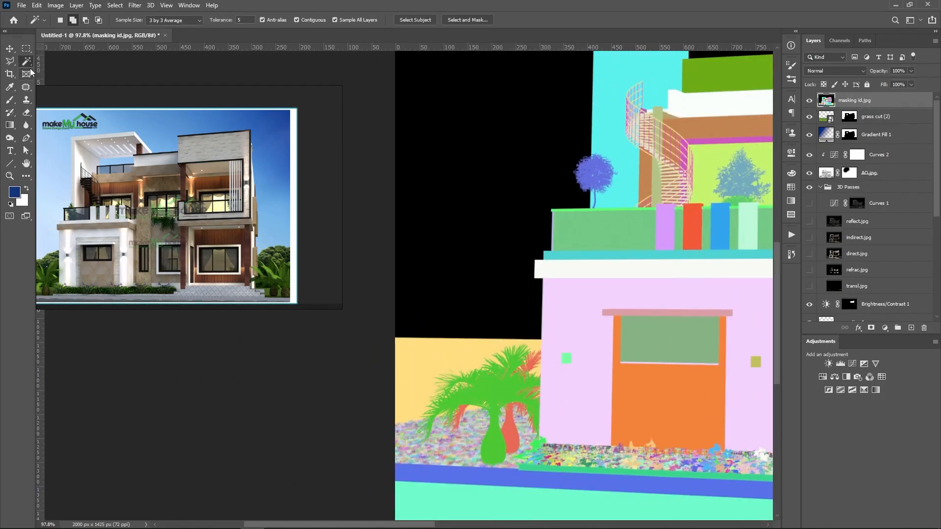
{"action": "scroll", "coordinate": [416, 371], "scroll_direction": "down", "scroll_amount": 3}
{"action": "scroll", "coordinate": [392, 378], "scroll_direction": "up", "scroll_amount": 2}
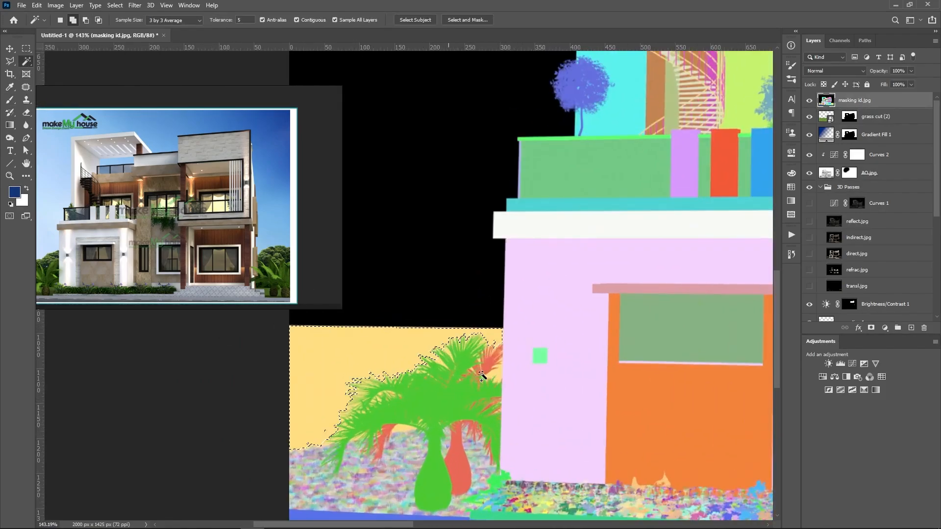
- Add the yellow wall area on the house's other side to the selection and extend it to similar colors
{"action": "scroll", "coordinate": [337, 386], "scroll_direction": "down", "scroll_amount": 2}
{"action": "scroll", "coordinate": [677, 395], "scroll_direction": "up", "scroll_amount": 2}
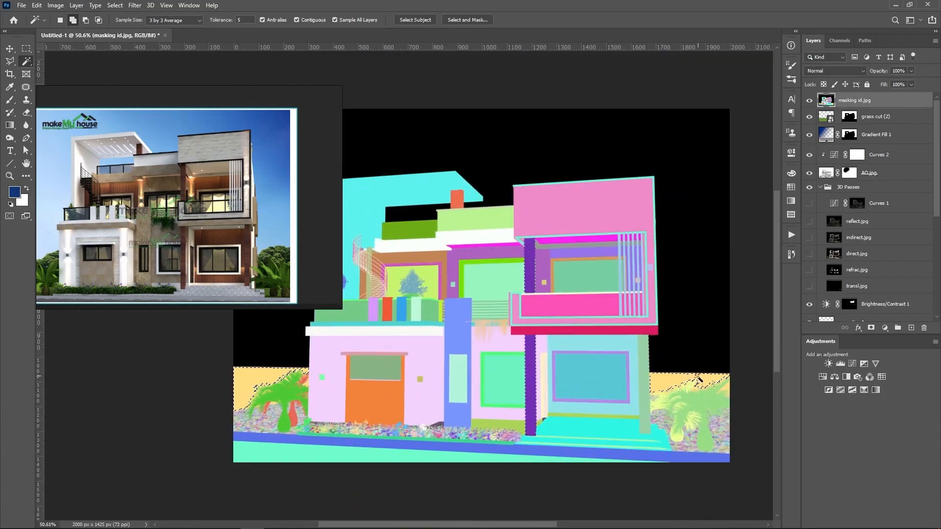
{"action": "scroll", "coordinate": [709, 392], "scroll_direction": "up", "scroll_amount": 3}
{"action": "scroll", "coordinate": [708, 400], "scroll_direction": "down", "scroll_amount": 4}
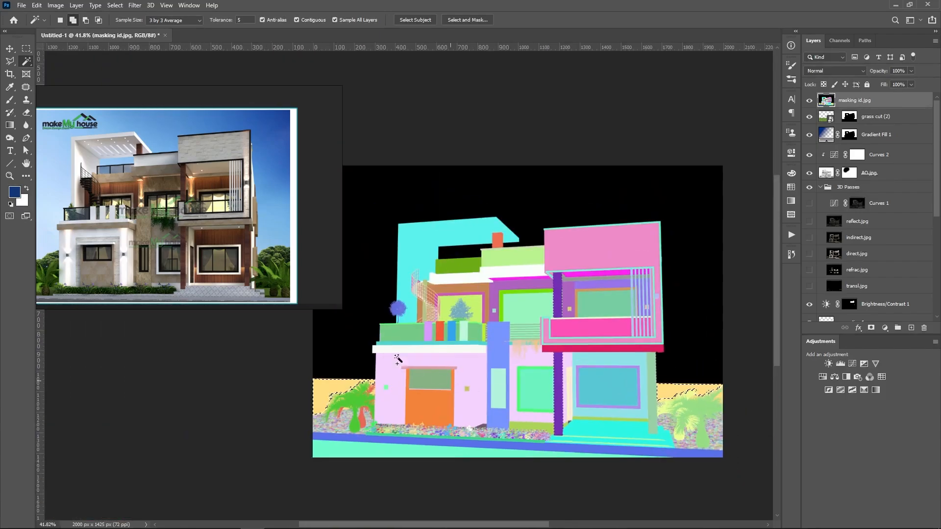
{"action": "left_click", "coordinate": [115, 5]}
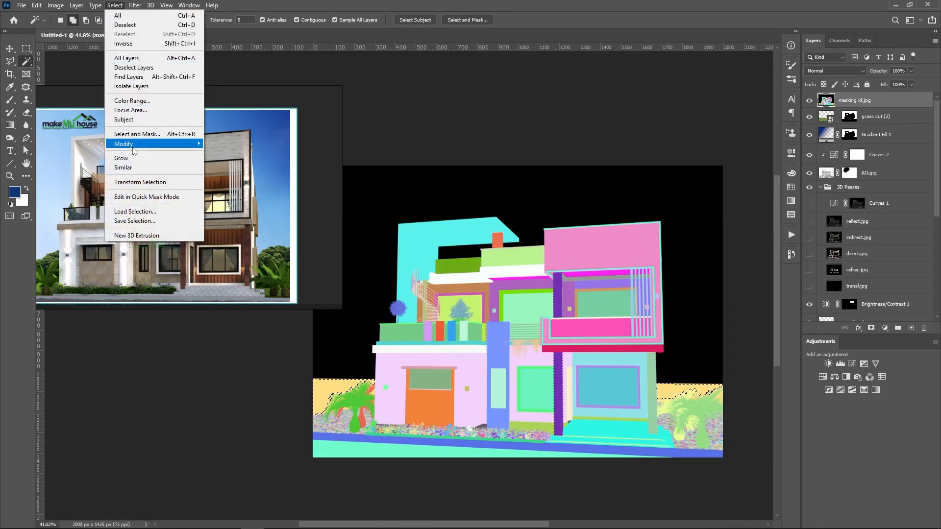
{"action": "left_click", "coordinate": [131, 167]}
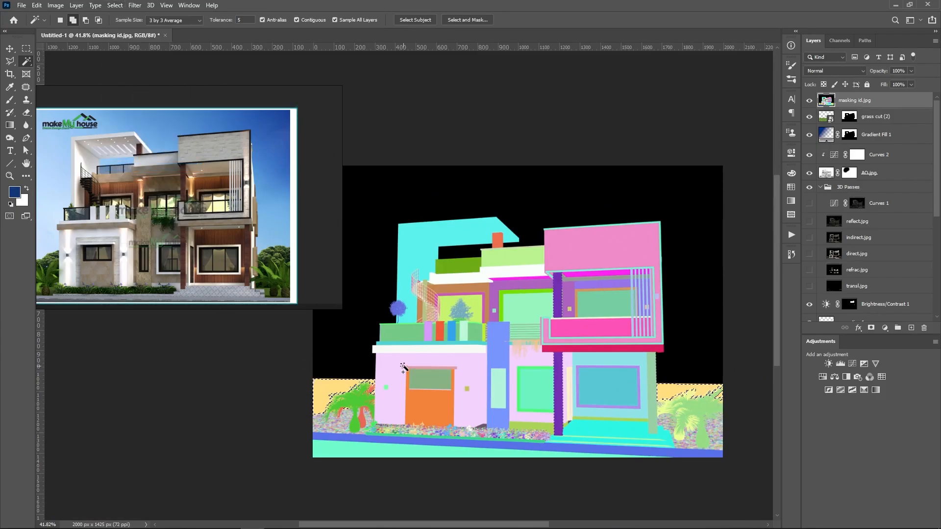
- Hide masking id.jpg, paint white on the grass cut (2) mask within both selected wall areas, and deselect
{"action": "scroll", "coordinate": [332, 415], "scroll_direction": "up", "scroll_amount": 3}
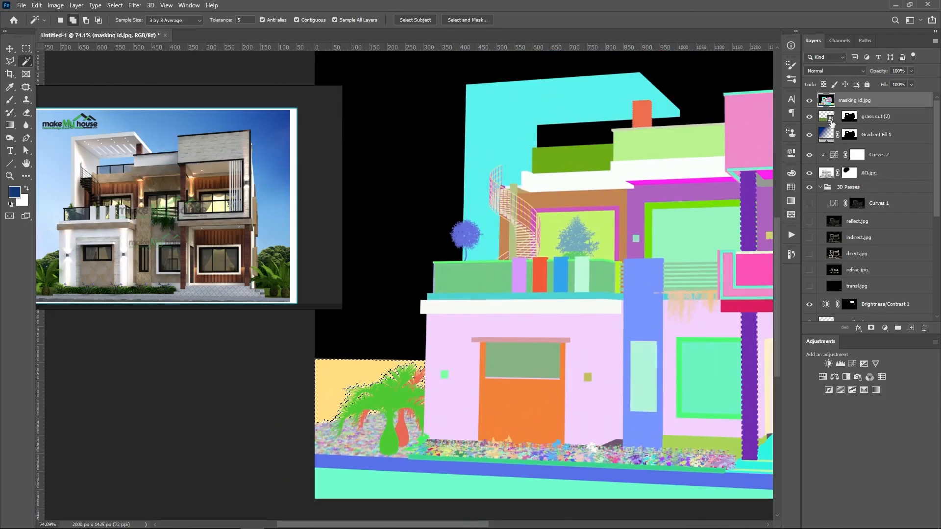
{"action": "left_click", "coordinate": [851, 121]}
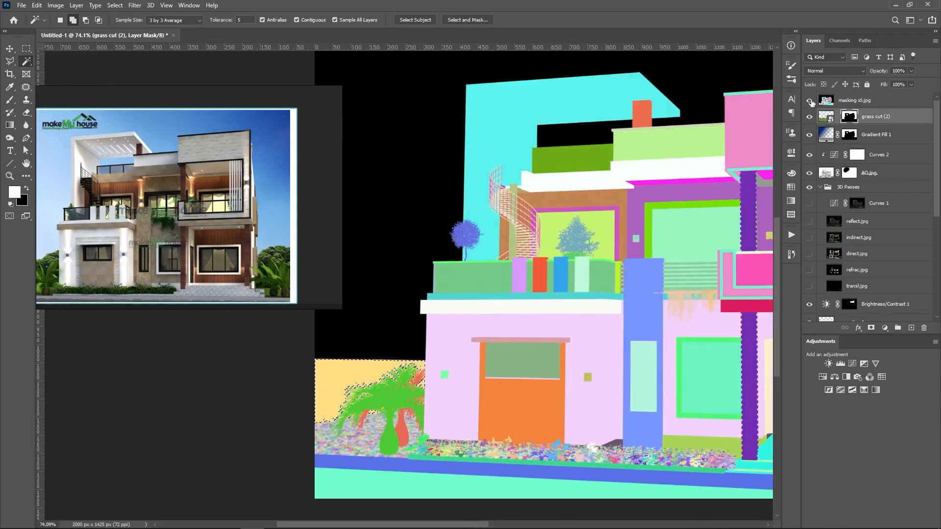
{"action": "left_click", "coordinate": [810, 100]}
{"action": "scroll", "coordinate": [370, 409], "scroll_direction": "up", "scroll_amount": 5}
{"action": "key", "text": "b"}
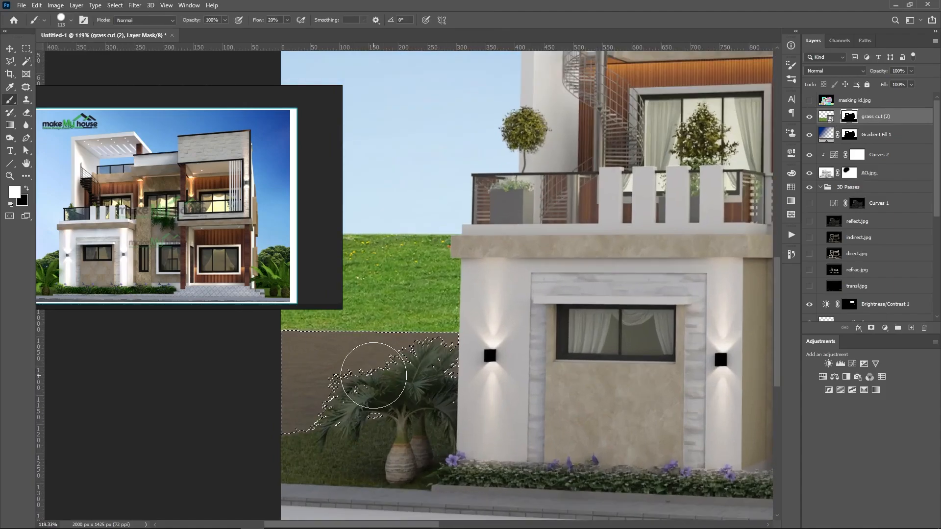
{"action": "mouse_move", "coordinate": [351, 361]}
{"action": "left_mouse_down"}
{"action": "mouse_move", "coordinate": [352, 345]}
{"action": "mouse_move", "coordinate": [423, 347]}
{"action": "left_mouse_up"}
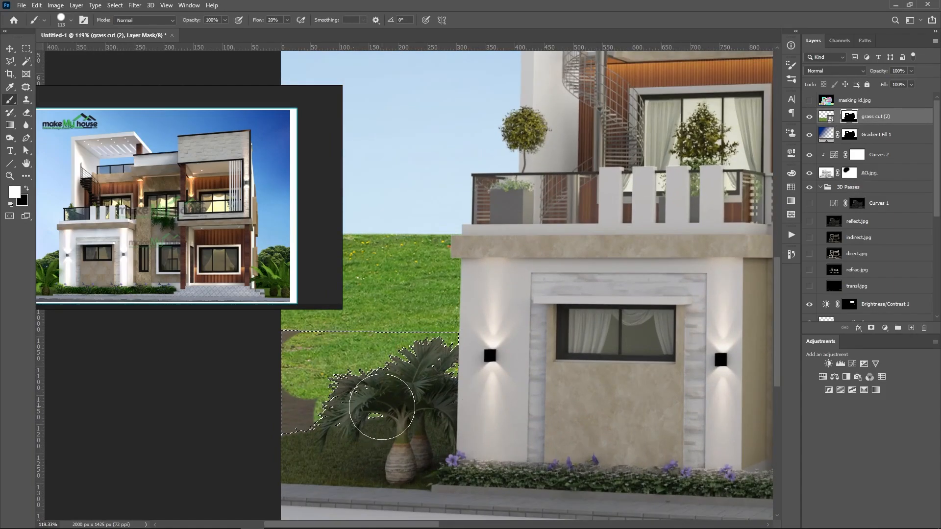
{"action": "mouse_move", "coordinate": [382, 407]}
{"action": "left_mouse_down"}
{"action": "mouse_move", "coordinate": [311, 405]}
{"action": "mouse_move", "coordinate": [288, 371]}
{"action": "mouse_move", "coordinate": [342, 361]}
{"action": "left_mouse_up"}
{"action": "scroll", "coordinate": [331, 374], "scroll_direction": "down", "scroll_amount": 5}
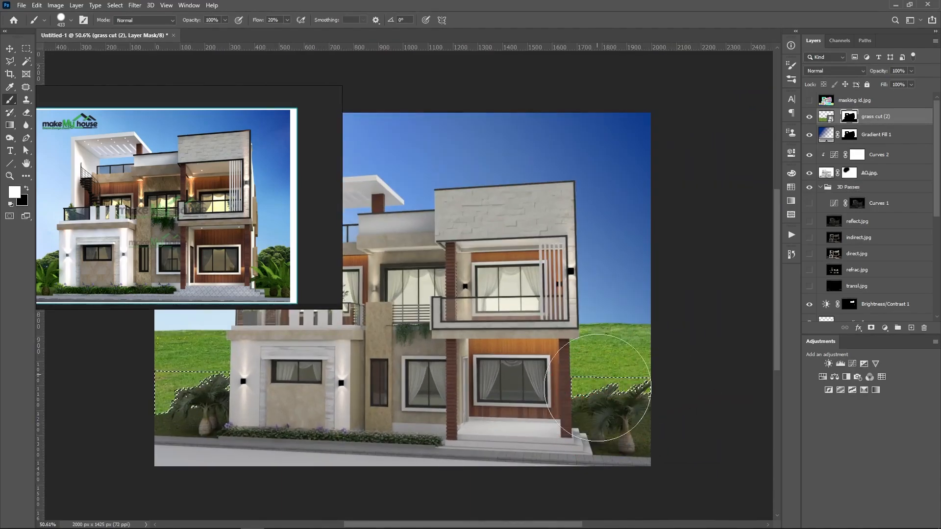
{"action": "key", "text": "ctrl+d"}
{"action": "scroll", "coordinate": [688, 375], "scroll_direction": "down", "scroll_amount": 1}
{"action": "scroll", "coordinate": [628, 466], "scroll_direction": "down", "scroll_amount": 1}
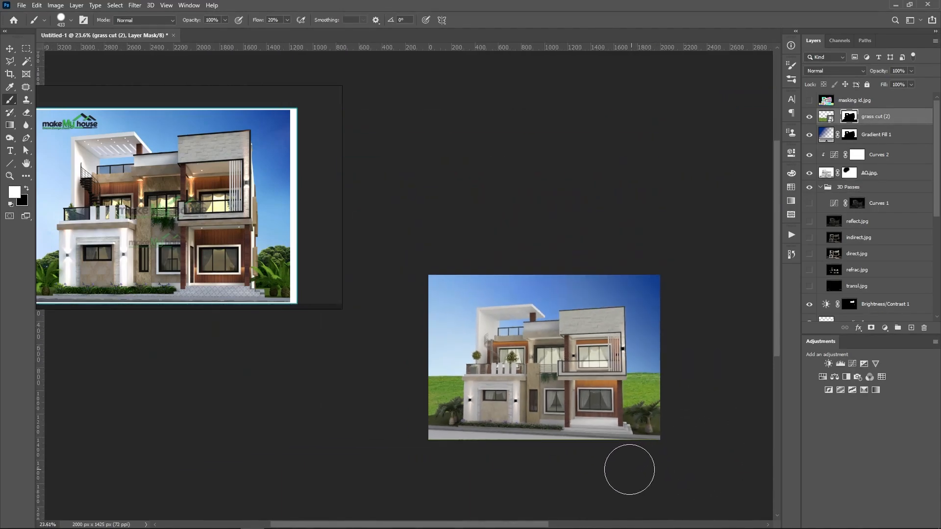
- Try painting grass over the dark ground beside the palm on the grass cut (2) mask with a smaller brush
{"action": "scroll", "coordinate": [445, 433], "scroll_direction": "up", "scroll_amount": 6}
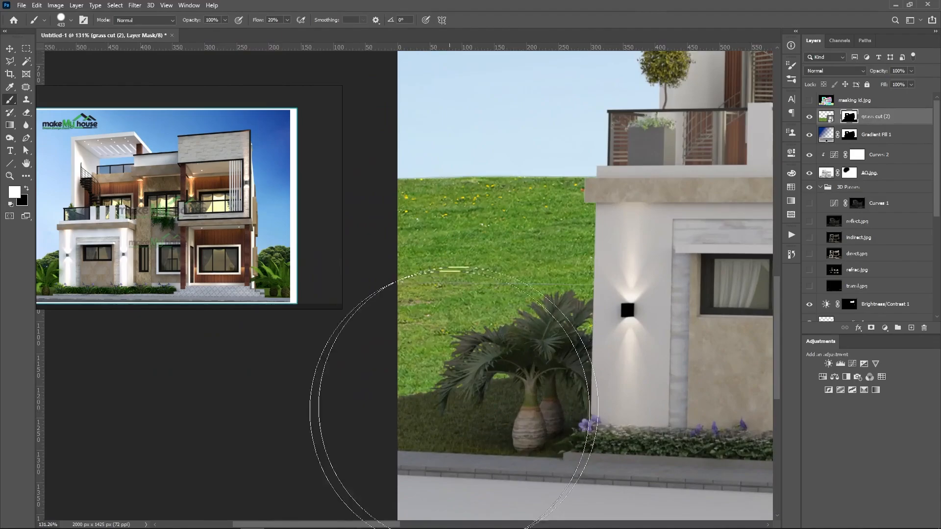
{"action": "left_click_drag", "start_coordinate": [513, 387], "coordinate": [408, 395]}
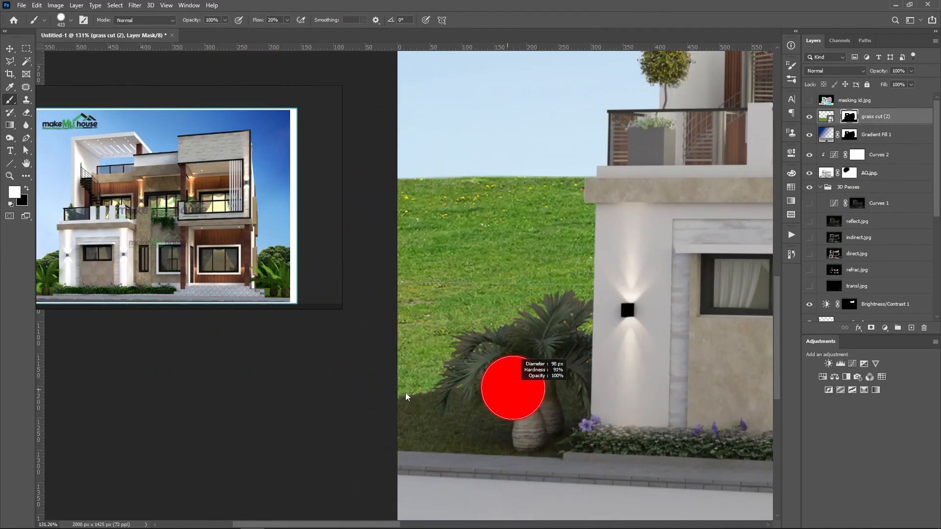
{"action": "scroll", "coordinate": [444, 435], "scroll_direction": "up", "scroll_amount": 6}
{"action": "mouse_move", "coordinate": [480, 426]}
{"action": "left_mouse_down"}
{"action": "mouse_move", "coordinate": [441, 429]}
{"action": "mouse_move", "coordinate": [449, 427]}
{"action": "mouse_move", "coordinate": [394, 382]}
{"action": "mouse_move", "coordinate": [393, 369]}
{"action": "mouse_move", "coordinate": [380, 383]}
{"action": "mouse_move", "coordinate": [390, 420]}
{"action": "mouse_move", "coordinate": [374, 442]}
{"action": "mouse_move", "coordinate": [459, 436]}
{"action": "left_mouse_up"}
{"action": "scroll", "coordinate": [460, 405], "scroll_direction": "up", "scroll_amount": 6}
{"action": "scroll", "coordinate": [460, 390], "scroll_direction": "down", "scroll_amount": 6}
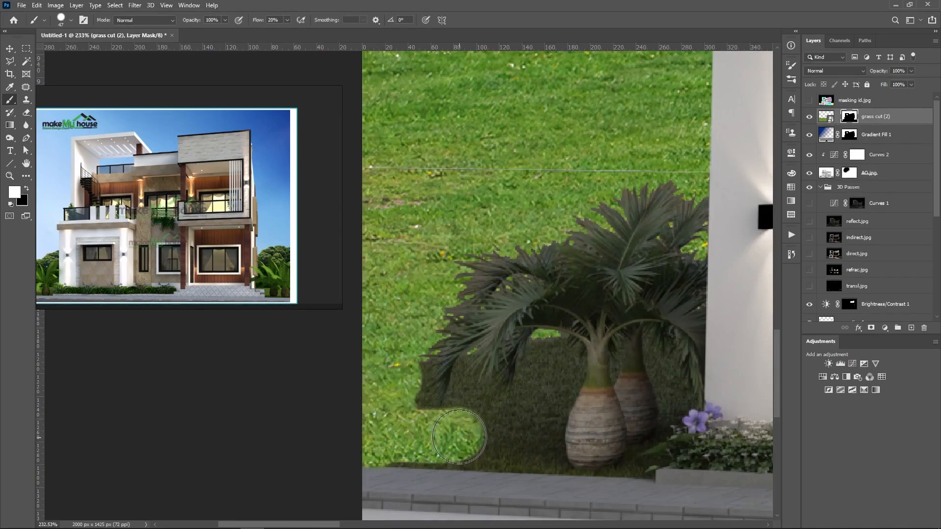
{"action": "scroll", "coordinate": [459, 437], "scroll_direction": "down", "scroll_amount": 3}
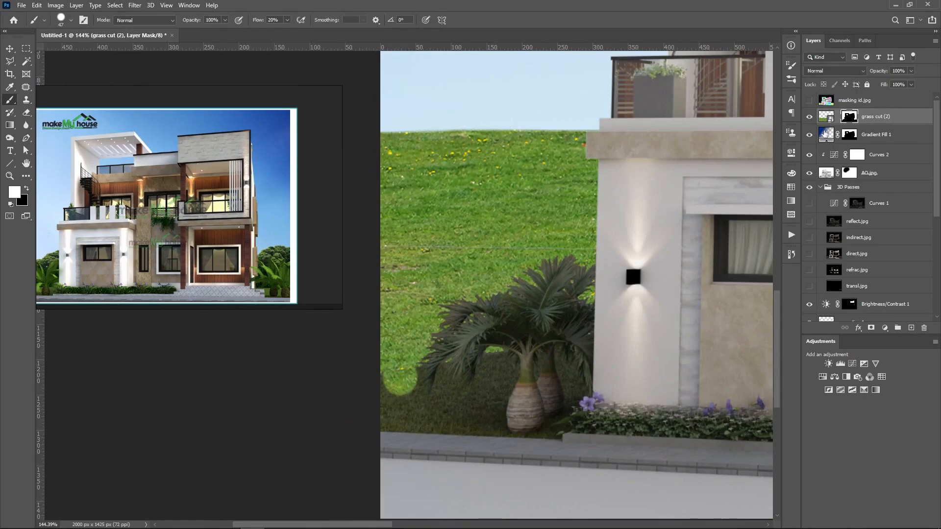
- Compare the ground with grass cut (2) hidden and shown, and make masking id.jpg visible and active
{"action": "left_click", "coordinate": [812, 119]}
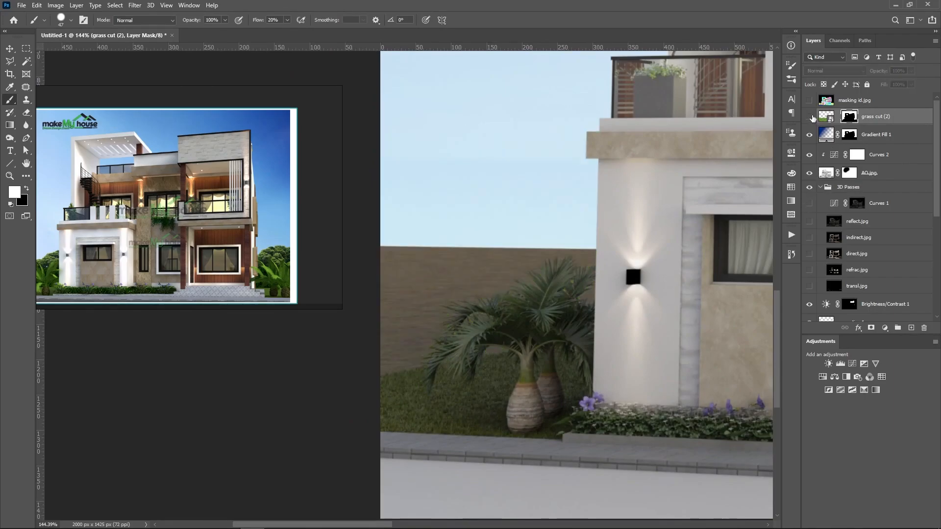
{"action": "left_click", "coordinate": [811, 117]}
{"action": "left_click", "coordinate": [812, 101]}
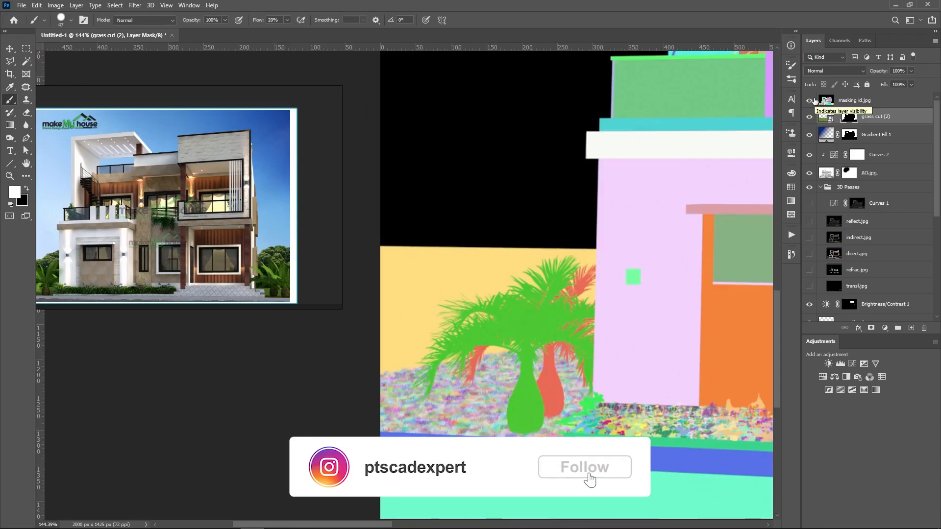
{"action": "left_click", "coordinate": [813, 101]}
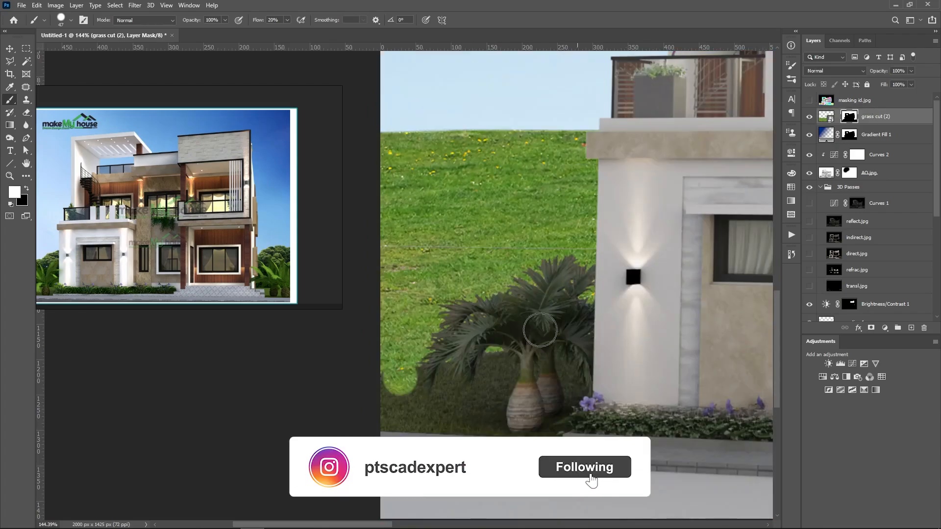
{"action": "left_click", "coordinate": [810, 101]}
{"action": "left_click", "coordinate": [826, 103]}
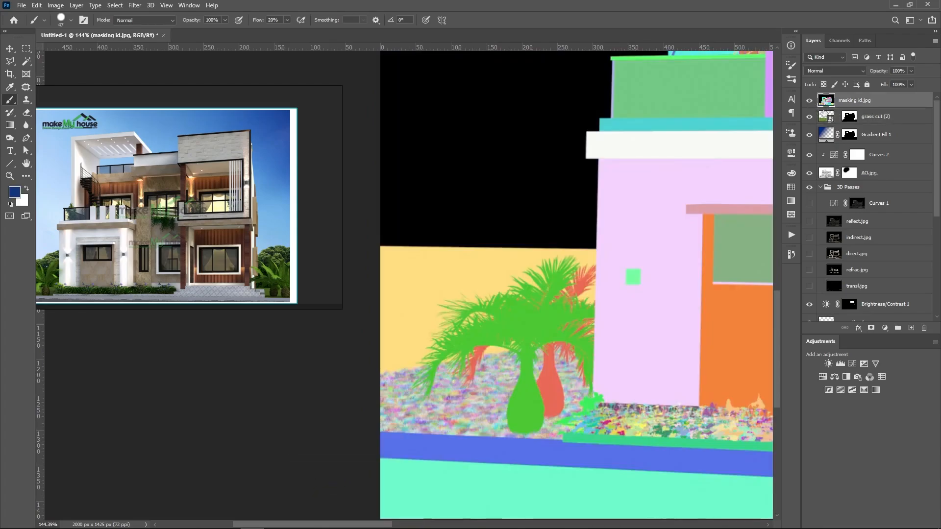
- Select the green palm's fronds and trunk and the red palm's trunk on masking id.jpg with the Magic Wand
{"action": "left_click", "coordinate": [31, 61]}
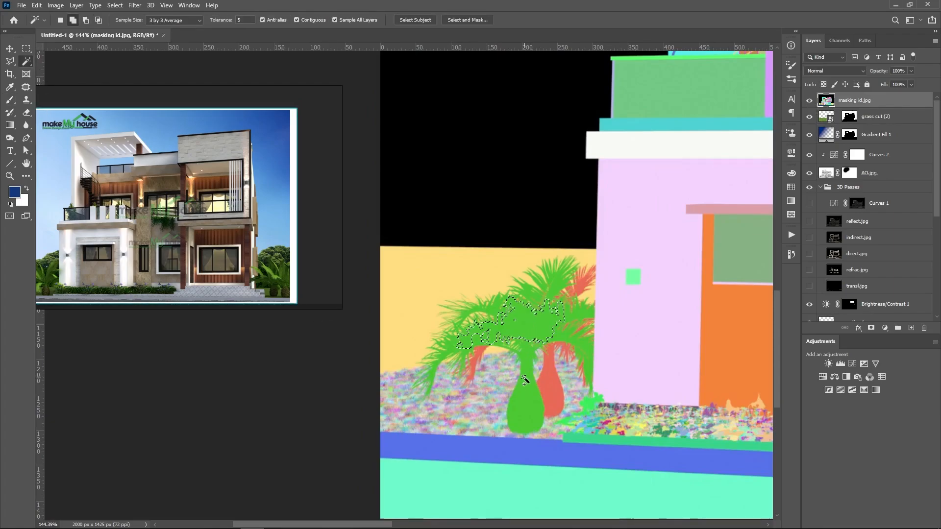
{"action": "scroll", "coordinate": [526, 376], "scroll_direction": "up", "scroll_amount": 3}
{"action": "left_click", "coordinate": [527, 410]}
{"action": "scroll", "coordinate": [364, 344], "scroll_direction": "down", "scroll_amount": 4}
{"action": "scroll", "coordinate": [249, 300], "scroll_direction": "down", "scroll_amount": 3}
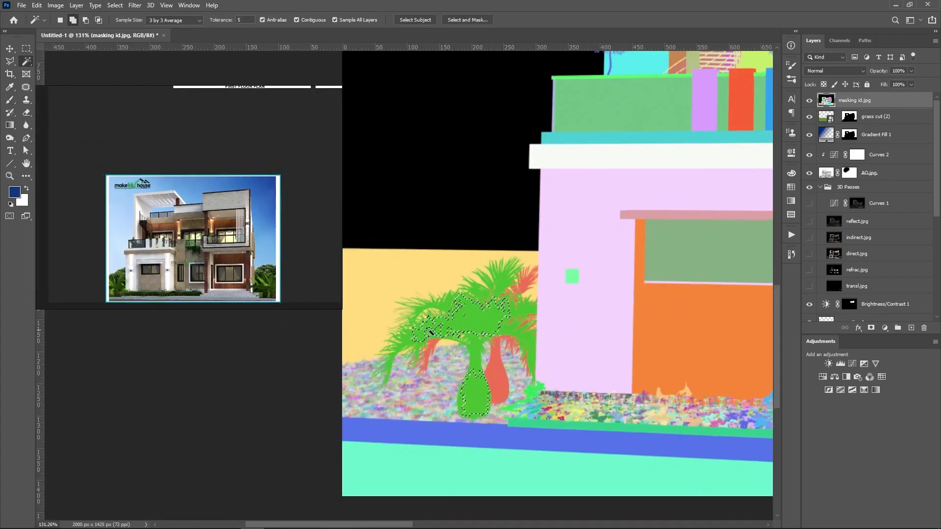
{"action": "left_click", "coordinate": [501, 384]}
{"action": "scroll", "coordinate": [435, 342], "scroll_direction": "down", "scroll_amount": 2}
{"action": "scroll", "coordinate": [424, 349], "scroll_direction": "down", "scroll_amount": 3}
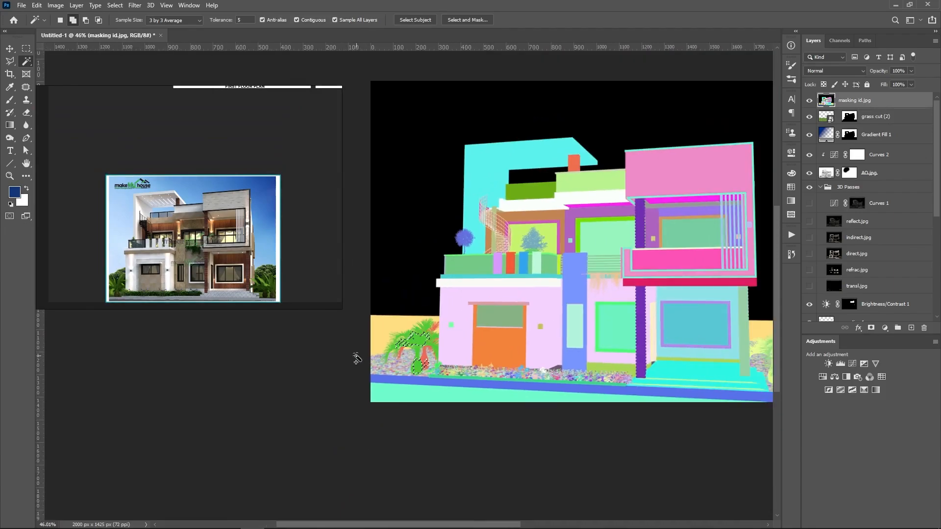
- Add the palms on the house's other side to the selection and extend it to similar colors
{"action": "scroll", "coordinate": [640, 326], "scroll_direction": "up", "scroll_amount": 5}
{"action": "left_click", "coordinate": [640, 326]}
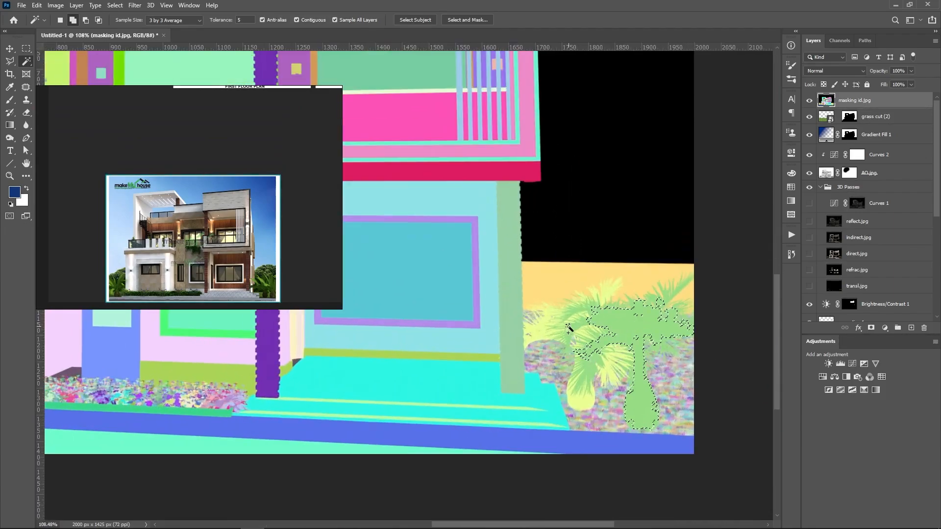
{"action": "left_click", "coordinate": [115, 5]}
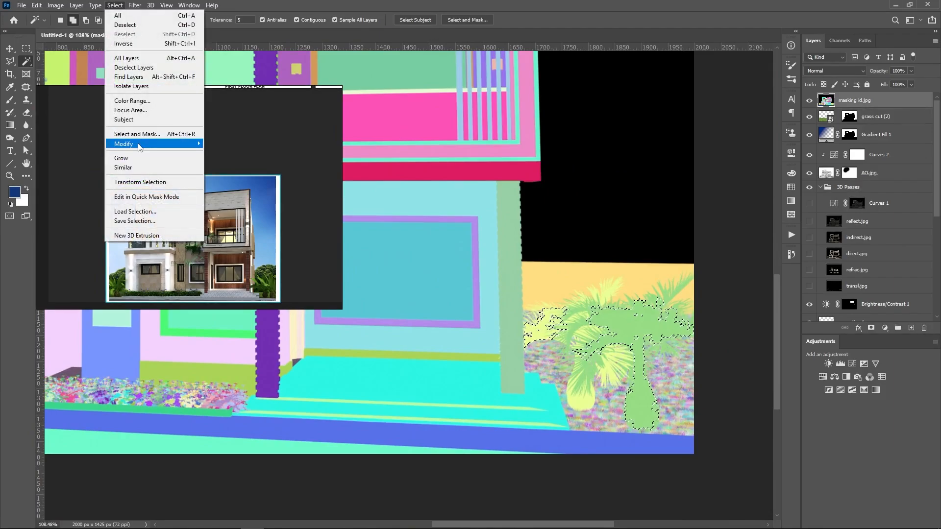
{"action": "left_click", "coordinate": [132, 167]}
{"action": "scroll", "coordinate": [640, 366], "scroll_direction": "down", "scroll_amount": 5}
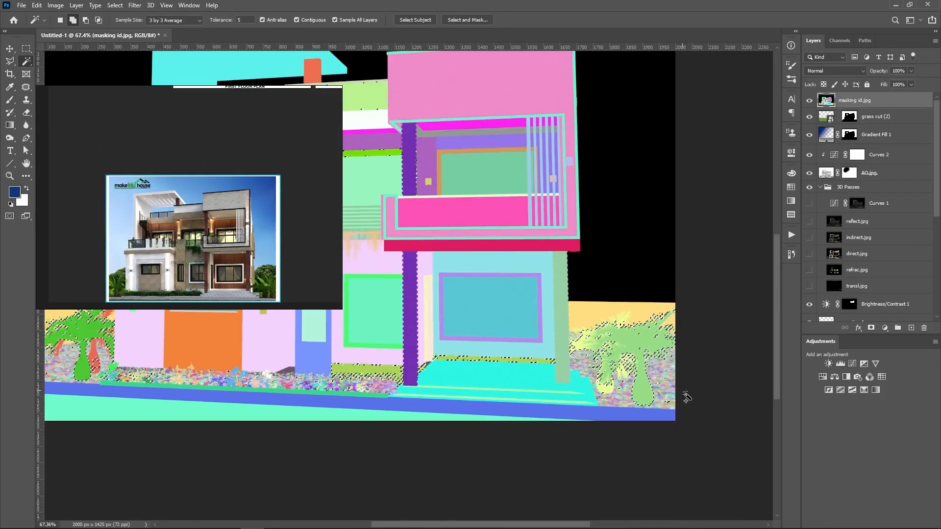
- Extend the palm selection to similar colors once more and inspect its edges around the green palm
{"action": "scroll", "coordinate": [402, 352], "scroll_direction": "up", "scroll_amount": 6}
{"action": "scroll", "coordinate": [401, 351], "scroll_direction": "up", "scroll_amount": 5}
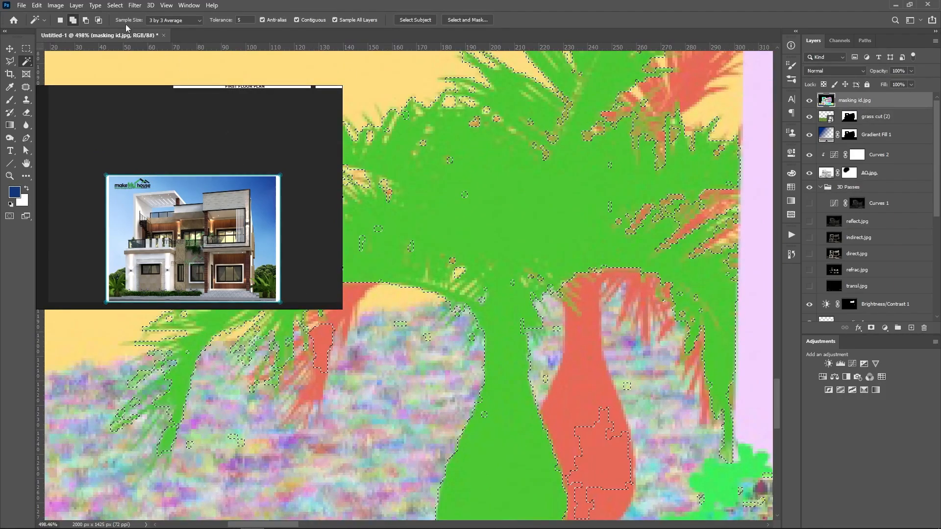
{"action": "left_click", "coordinate": [114, 5]}
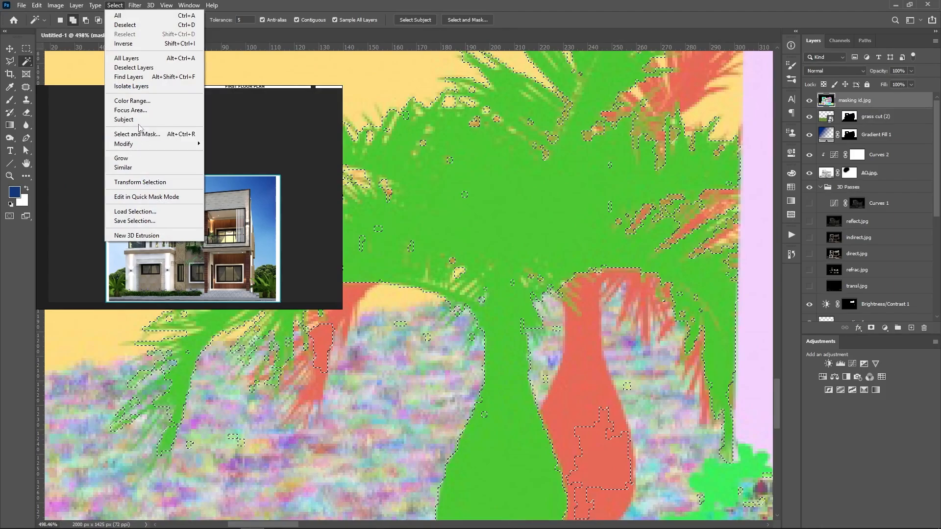
{"action": "left_click", "coordinate": [128, 168]}
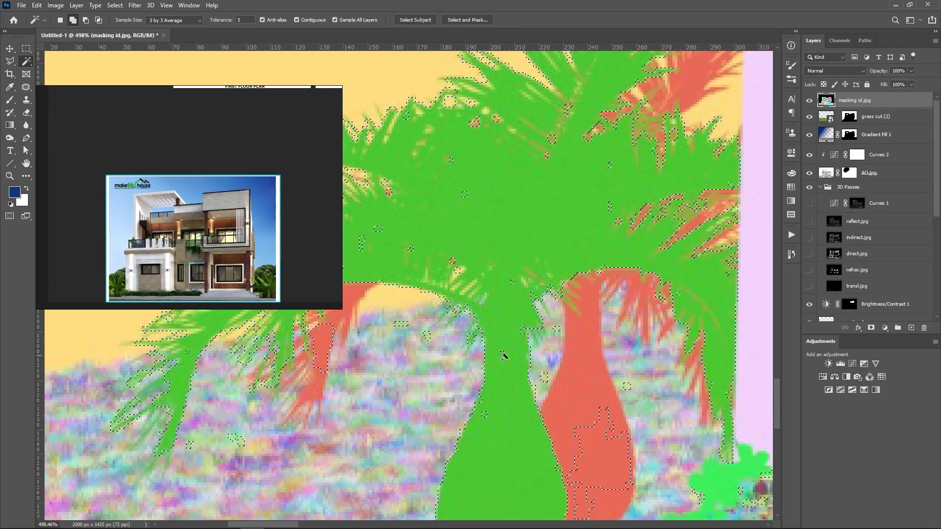
{"action": "scroll", "coordinate": [503, 355], "scroll_direction": "down", "scroll_amount": 3}
{"action": "scroll", "coordinate": [563, 379], "scroll_direction": "down", "scroll_amount": 5}
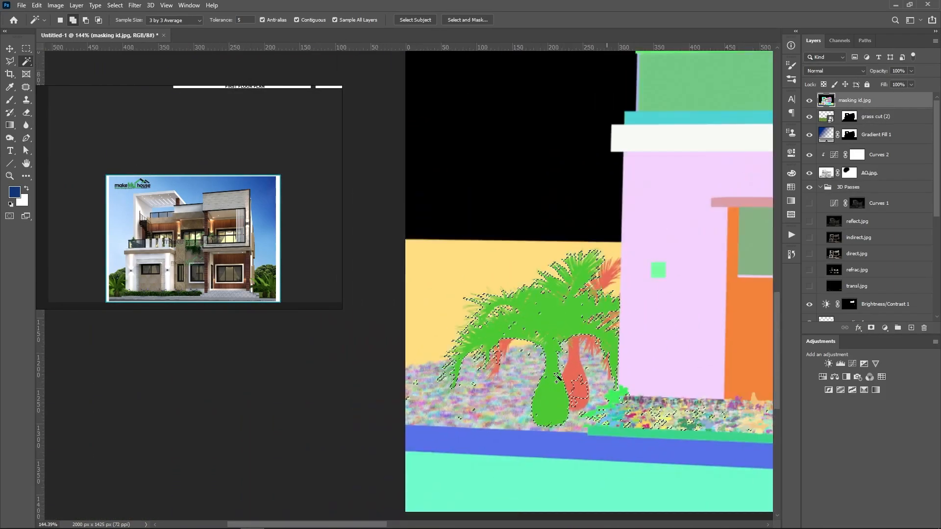
{"action": "scroll", "coordinate": [479, 406], "scroll_direction": "up", "scroll_amount": 4}
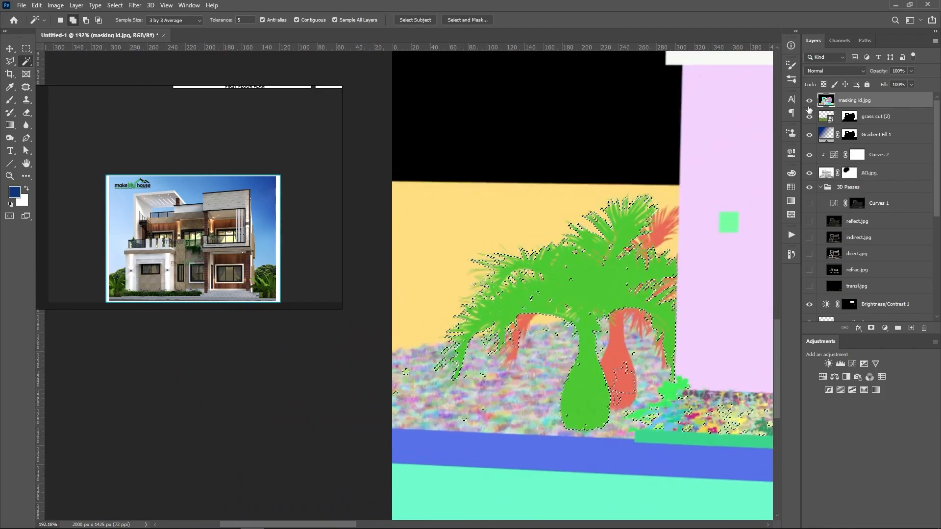
- Hide masking id.jpg and paint white on the grass cut (2) mask over the ground around the palm, outside the palm selection
{"action": "left_click", "coordinate": [809, 101]}
{"action": "left_click", "coordinate": [851, 118]}
{"action": "scroll", "coordinate": [474, 348], "scroll_direction": "up", "scroll_amount": 1}
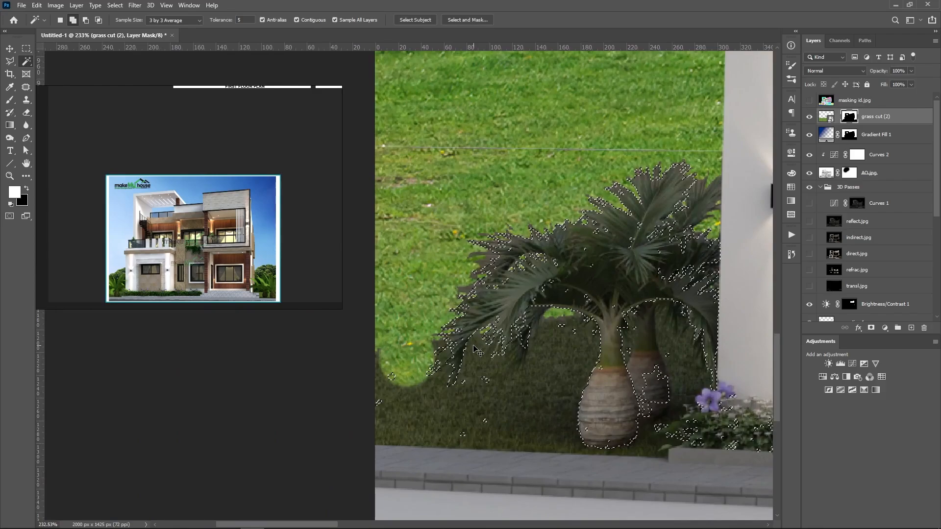
{"action": "key", "text": "b"}
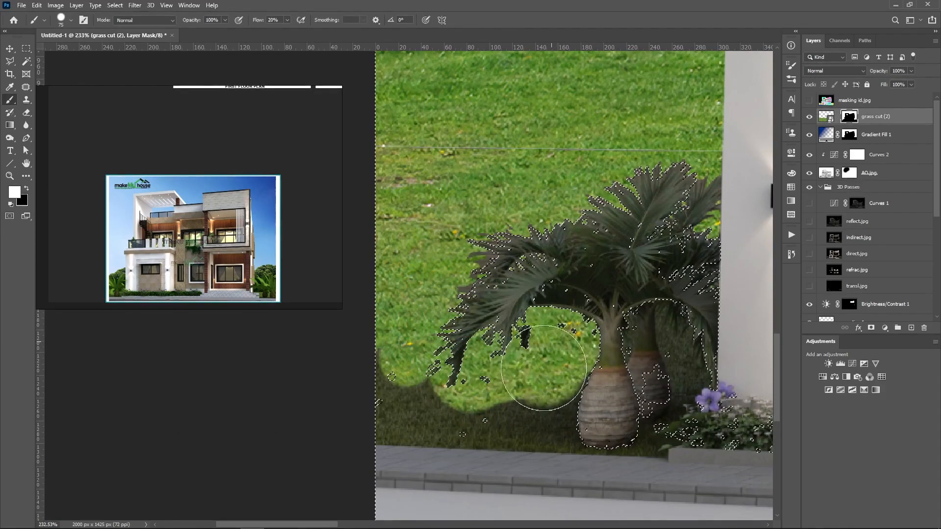
{"action": "mouse_move", "coordinate": [544, 368]}
{"action": "left_mouse_down"}
{"action": "mouse_move", "coordinate": [541, 402]}
{"action": "mouse_move", "coordinate": [521, 408]}
{"action": "mouse_move", "coordinate": [397, 403]}
{"action": "left_mouse_up"}
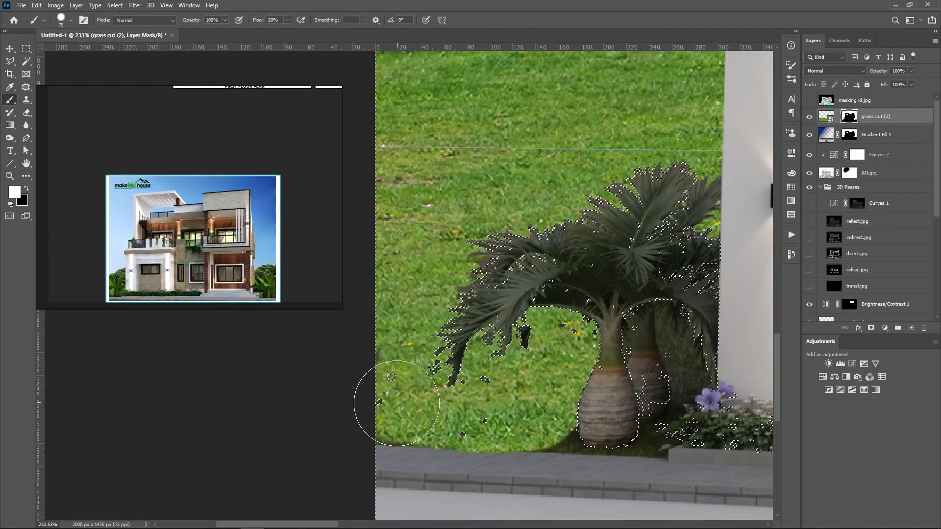
{"action": "scroll", "coordinate": [542, 388], "scroll_direction": "down", "scroll_amount": 2}
{"action": "scroll", "coordinate": [542, 389], "scroll_direction": "up", "scroll_amount": 3}
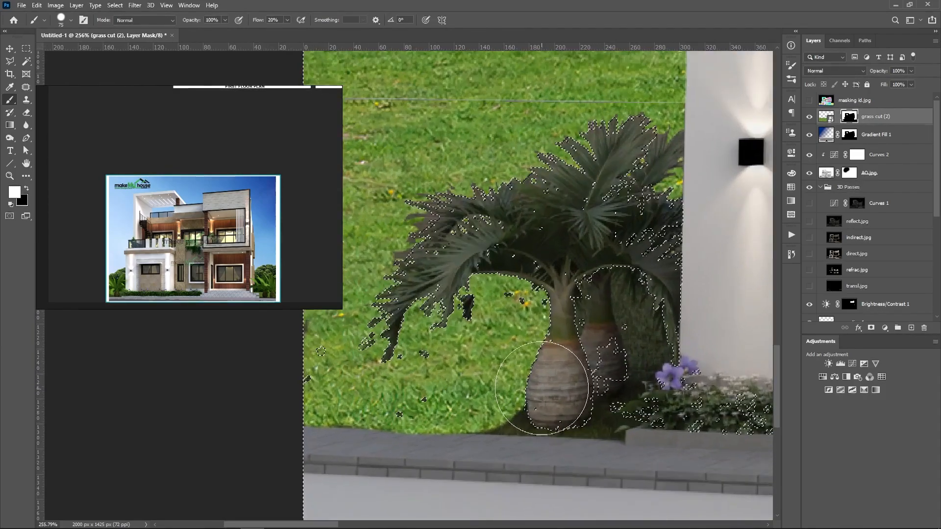
{"action": "scroll", "coordinate": [542, 388], "scroll_direction": "down", "scroll_amount": 5}
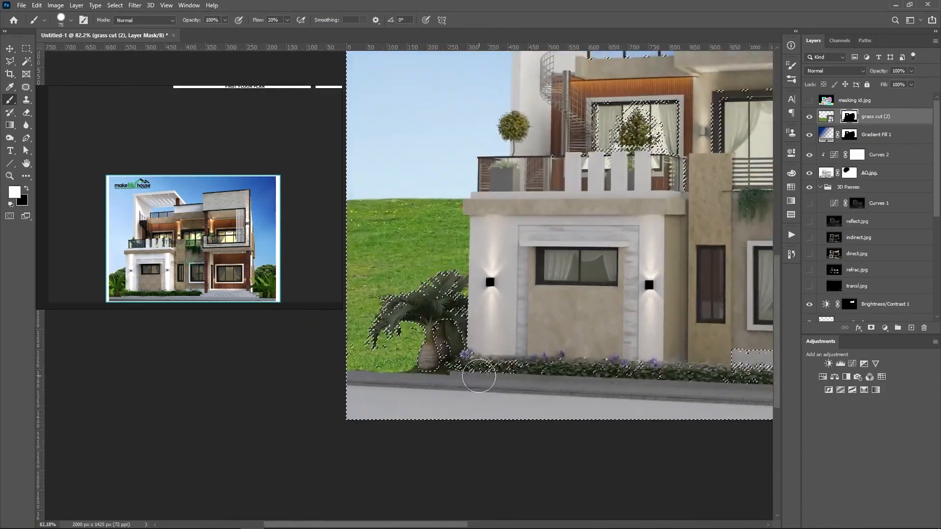
{"action": "scroll", "coordinate": [479, 377], "scroll_direction": "down", "scroll_amount": 4}
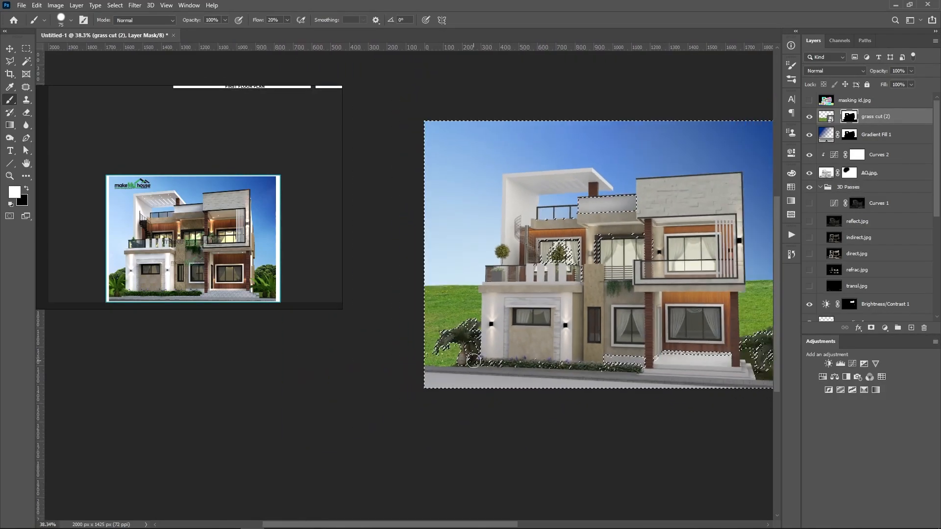
{"action": "scroll", "coordinate": [461, 361], "scroll_direction": "down", "scroll_amount": 2}
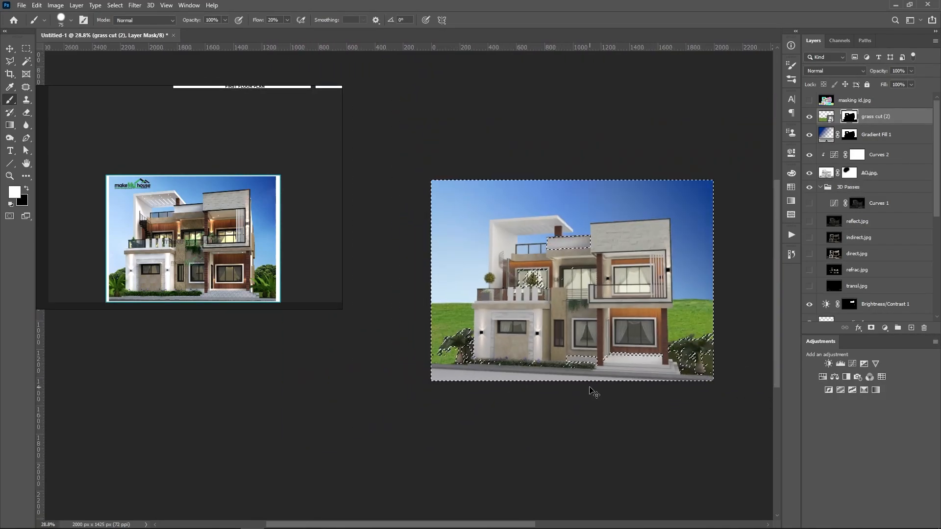
- Undo the palm selections and the grass painted over the ground beside the palm on the grass cut (2) mask
{"action": "key", "text": "ctrl+z"}
{"action": "key", "text": "ctrl+z"}
{"action": "key", "text": "ctrl+z"}
{"action": "key", "text": "ctrl+z"}
{"action": "key", "text": "ctrl+z"}
{"action": "key", "text": "ctrl+z"}
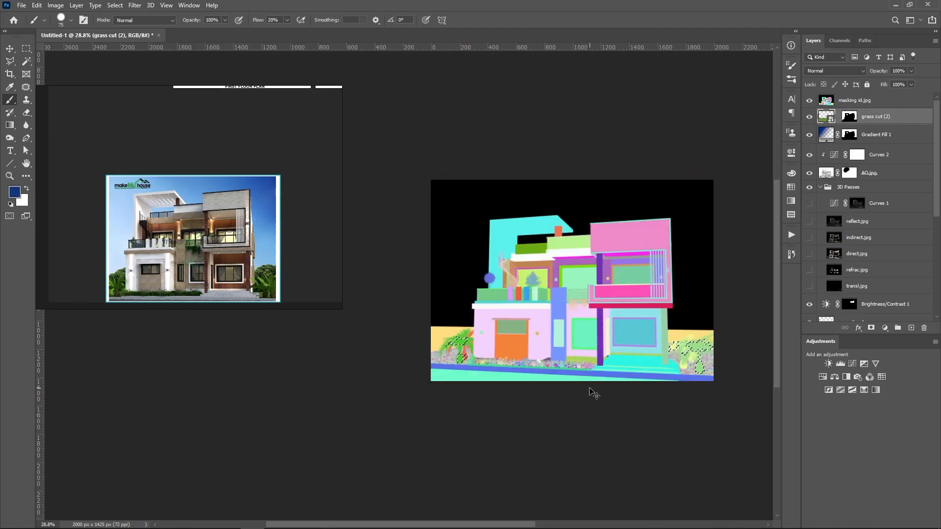
{"action": "key", "text": "ctrl+shift+z"}
{"action": "key", "text": "ctrl+z"}
{"action": "key", "text": "ctrl+shift+z"}
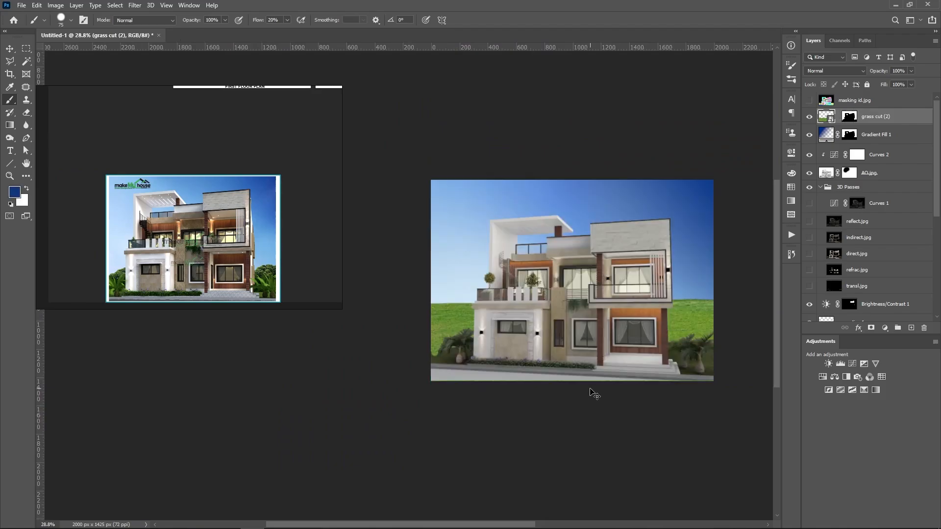
{"action": "key", "text": "ctrl+shift+z"}
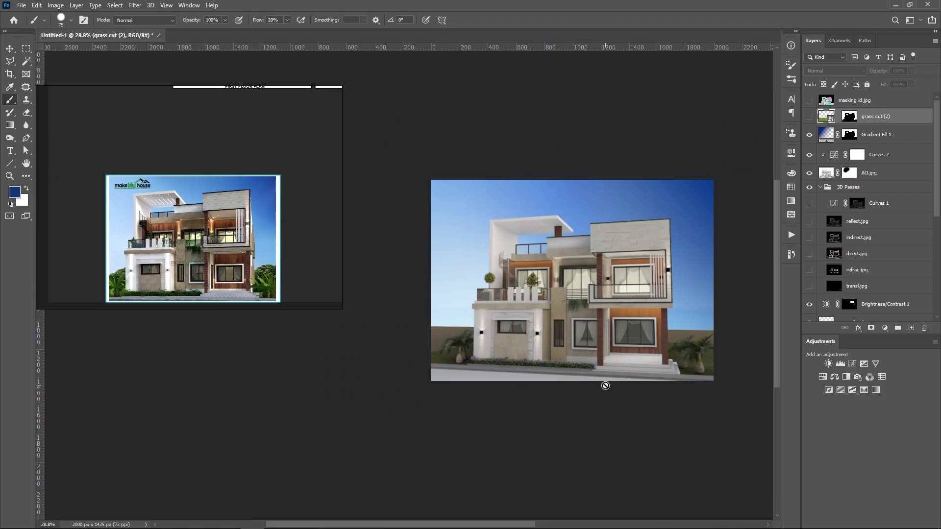
{"action": "key", "text": "ctrl+z"}
{"action": "scroll", "coordinate": [586, 354], "scroll_direction": "up", "scroll_amount": 1}
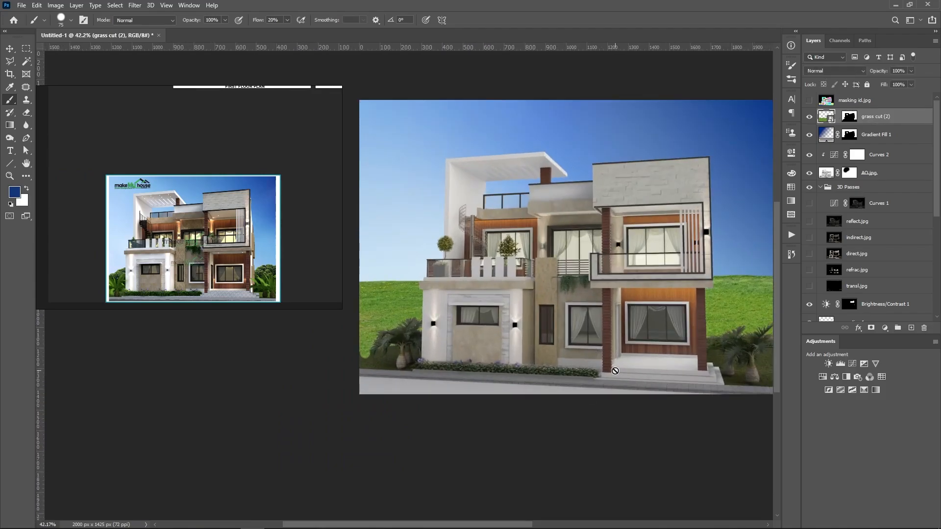
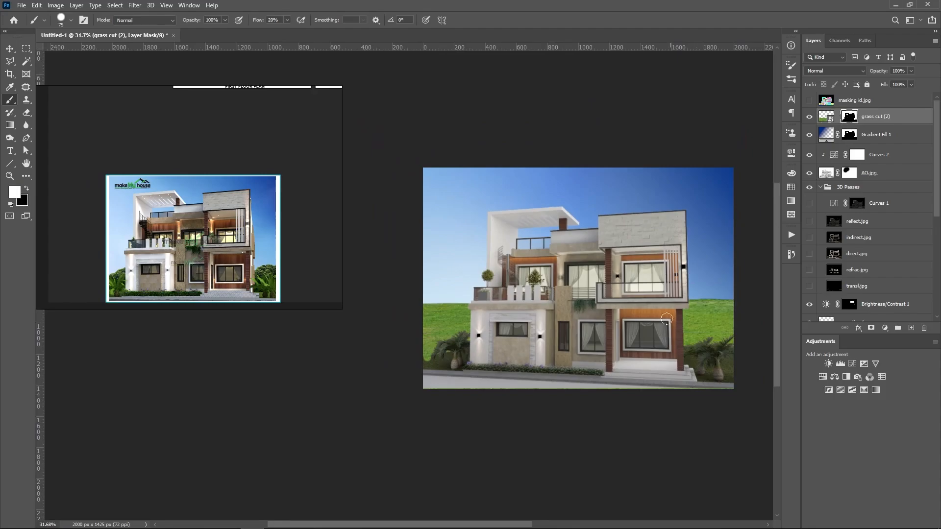
- Enlarge the brush to 762 px and make black the foreground color for the grass cut (2) mask
{"action": "mouse_move", "coordinate": [484, 349]}
{"action": "left_mouse_down"}
{"action": "mouse_move", "coordinate": [531, 354]}
{"action": "mouse_move", "coordinate": [569, 396]}
{"action": "left_mouse_up"}
{"action": "left_click_drag", "start_coordinate": [500, 336], "coordinate": [515, 336]}
{"action": "scroll", "coordinate": [493, 377], "scroll_direction": "down", "scroll_amount": 1}
{"action": "key", "text": "x"}
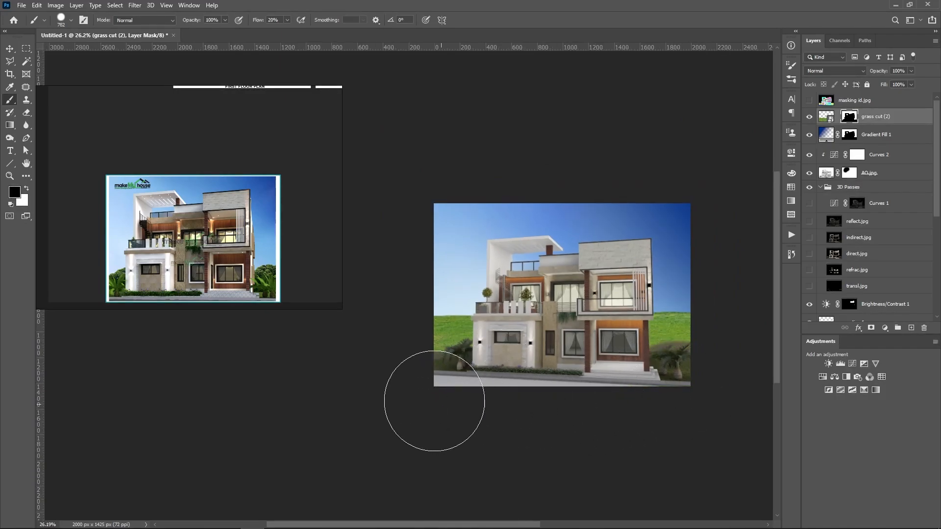
- Try painting black on the grass cut (2) mask along the image's lower edge with a 1126 px brush at 19% hardness
{"action": "left_click_drag", "start_coordinate": [512, 336], "coordinate": [530, 339]}
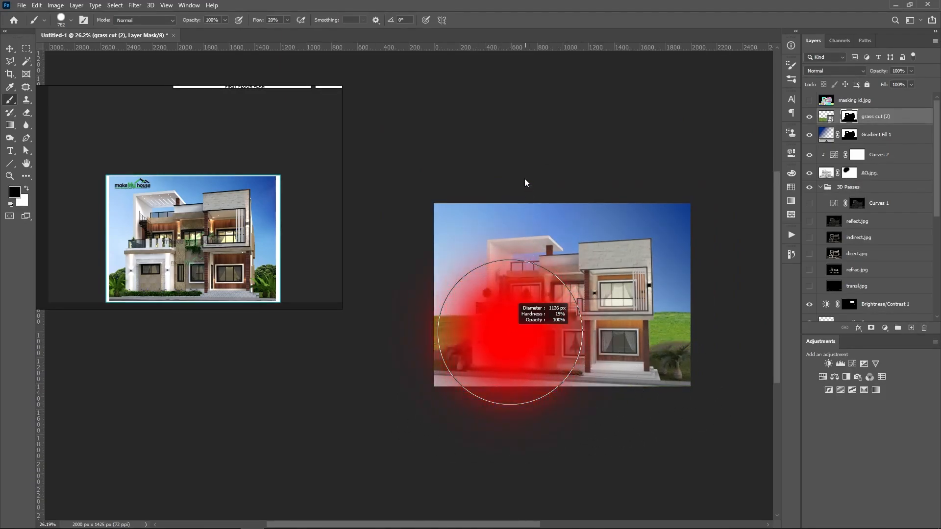
{"action": "mouse_move", "coordinate": [687, 395]}
{"action": "left_mouse_down"}
{"action": "mouse_move", "coordinate": [502, 404]}
{"action": "mouse_move", "coordinate": [565, 402]}
{"action": "mouse_move", "coordinate": [508, 409]}
{"action": "left_mouse_up"}
{"action": "key", "text": "ctrl+z"}
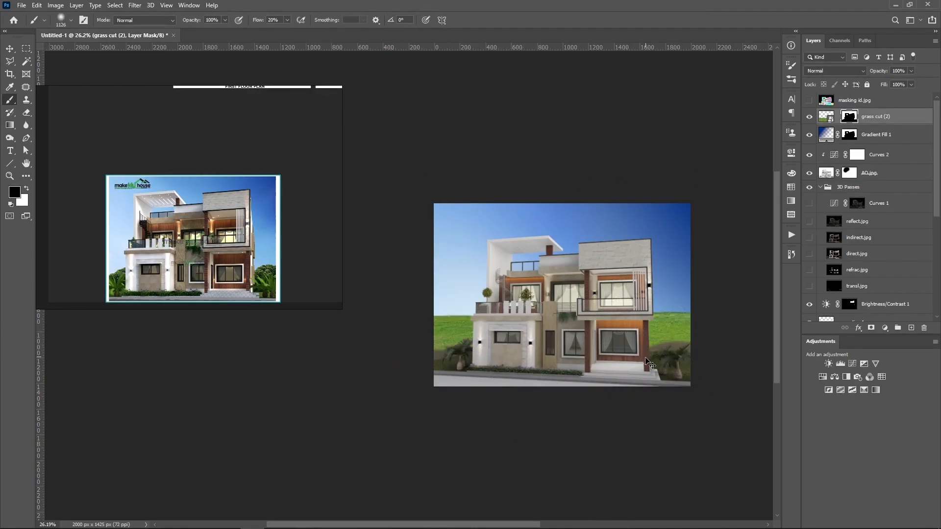
- Set the brush to 805 px at 5% hardness, undo the last black stroke and make white the foreground color
{"action": "mouse_move", "coordinate": [524, 338]}
{"action": "left_mouse_down"}
{"action": "mouse_move", "coordinate": [546, 339]}
{"action": "mouse_move", "coordinate": [499, 341]}
{"action": "left_mouse_up"}
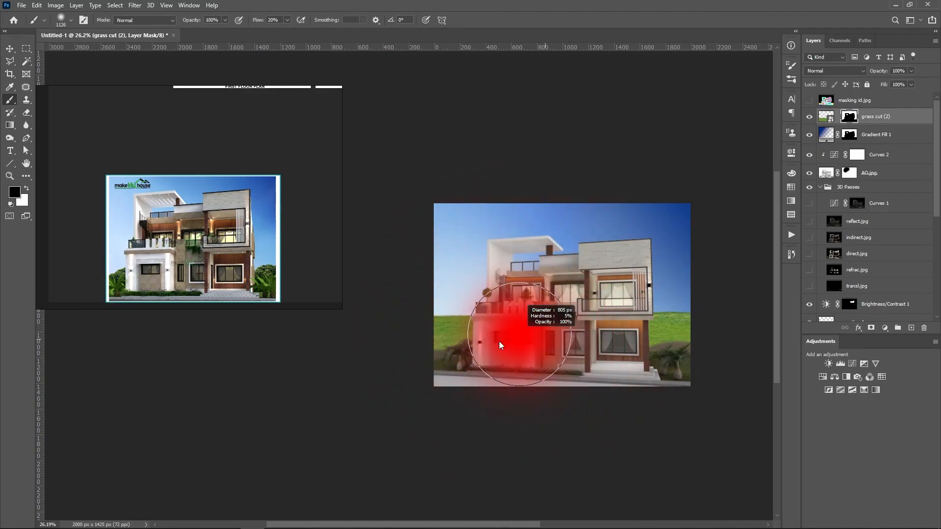
{"action": "key", "text": "ctrl+z"}
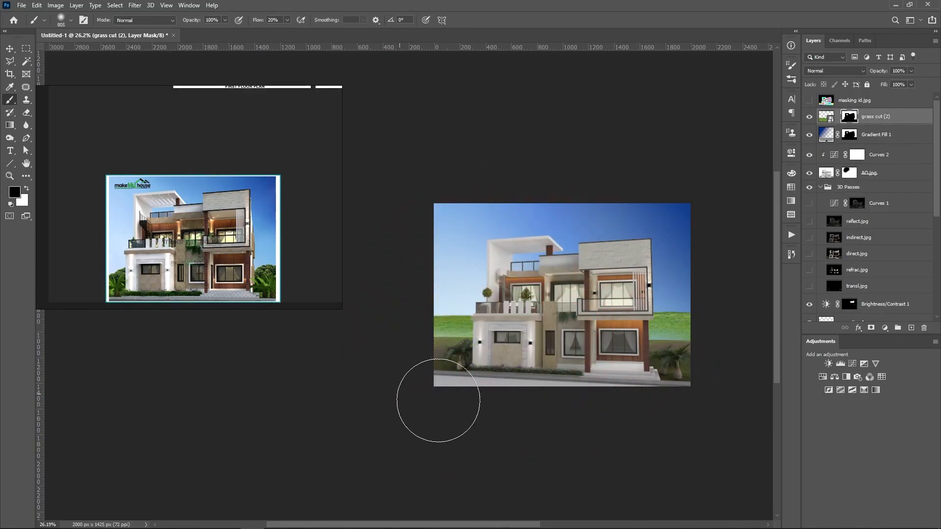
{"action": "key", "text": "x"}
- Paint white on the grass cut (2) mask in a wide band across the house's ground floor and both boundary walls
{"action": "mouse_move", "coordinate": [676, 295]}
{"action": "left_mouse_down"}
{"action": "mouse_move", "coordinate": [565, 288]}
{"action": "mouse_move", "coordinate": [587, 282]}
{"action": "mouse_move", "coordinate": [502, 289]}
{"action": "mouse_move", "coordinate": [546, 307]}
{"action": "left_mouse_up"}
{"action": "key", "text": "ctrl+z"}
{"action": "scroll", "coordinate": [546, 306], "scroll_direction": "up", "scroll_amount": 2}
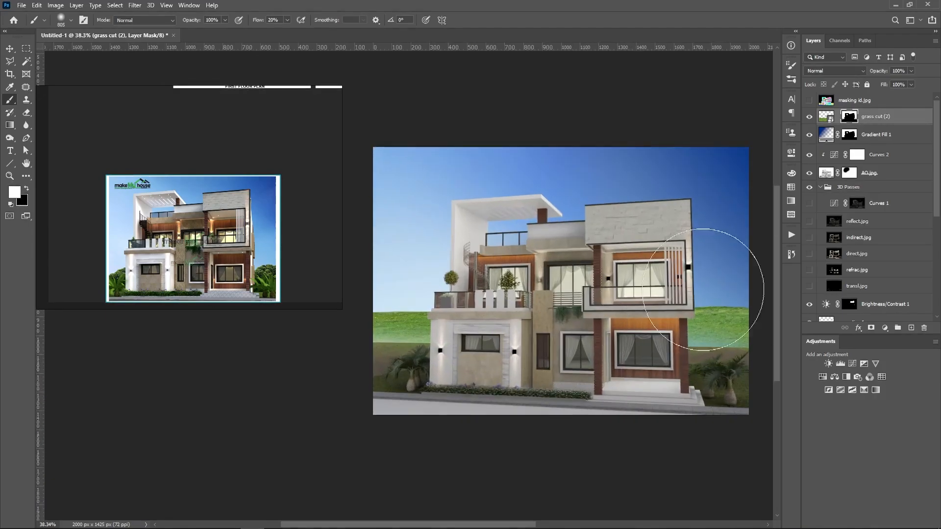
{"action": "left_click_drag", "start_coordinate": [726, 288], "coordinate": [378, 284]}
{"action": "scroll", "coordinate": [406, 351], "scroll_direction": "down", "scroll_amount": 2}
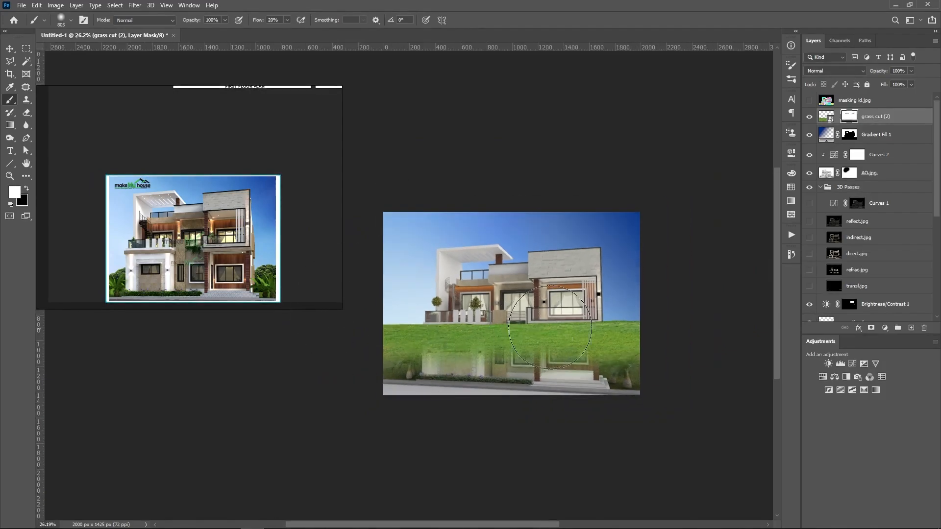
- Load the base image.jpg mask as a selection and make the grass cut (2) mask active
{"action": "scroll", "coordinate": [827, 247], "scroll_direction": "down", "scroll_amount": 4}
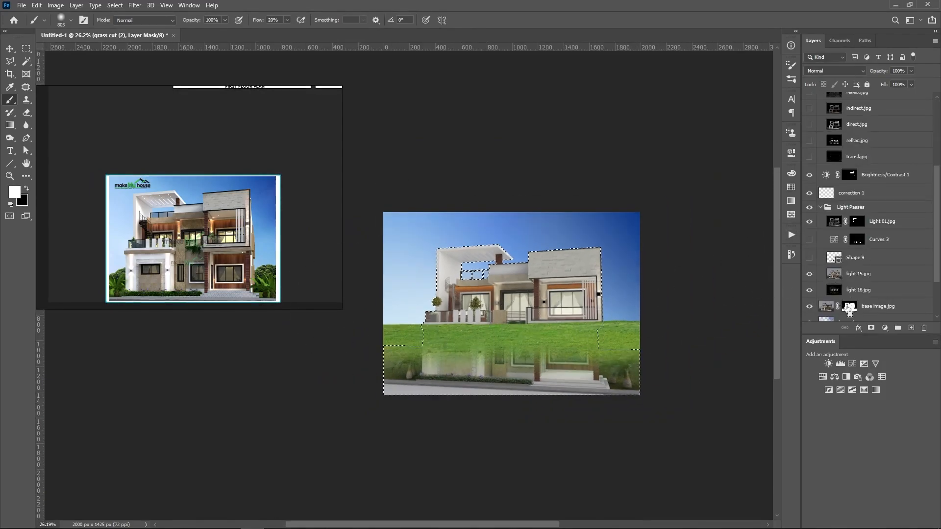
{"action": "scroll", "coordinate": [853, 128], "scroll_direction": "up", "scroll_amount": 4}
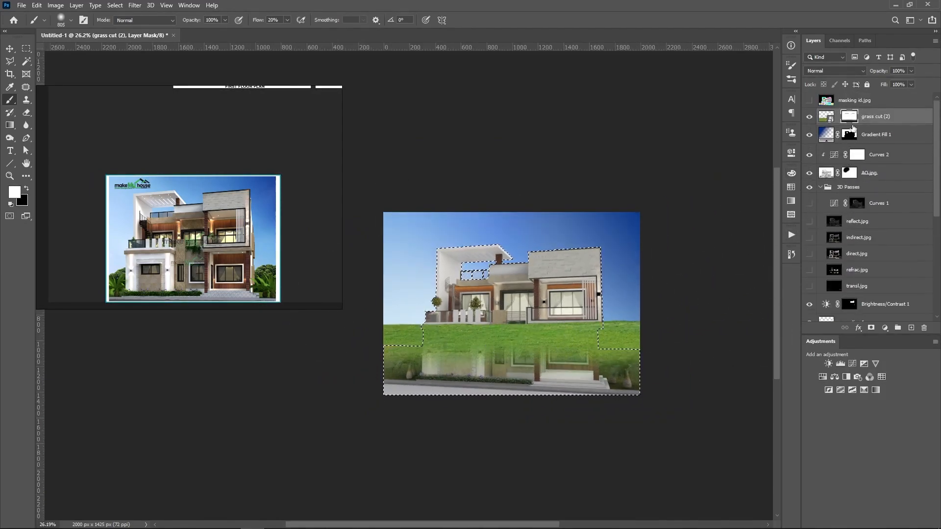
{"action": "left_click", "coordinate": [851, 137]}
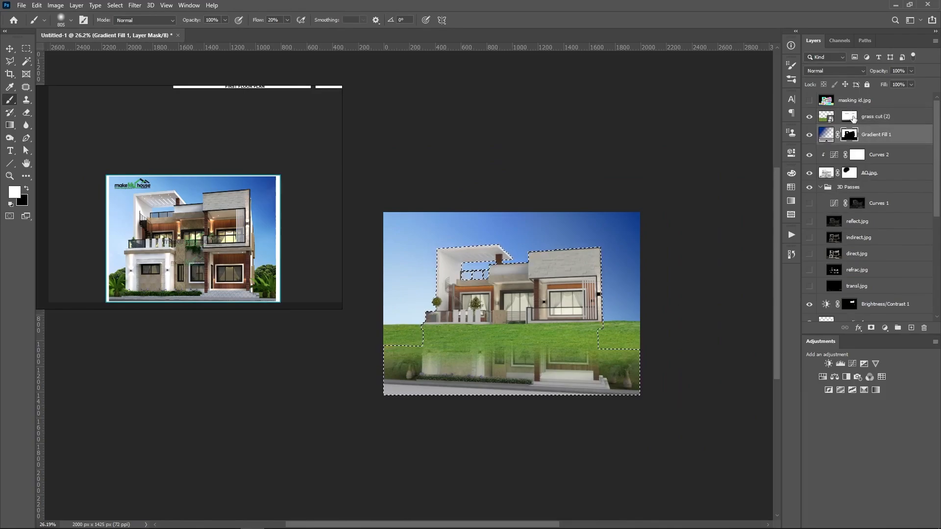
{"action": "left_click", "coordinate": [853, 118]}
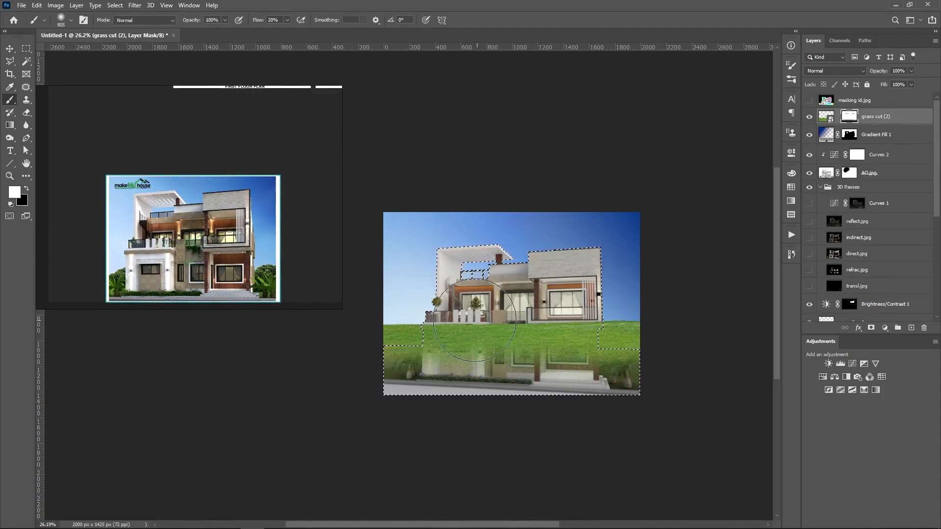
- Paint black on the grass cut (2) mask inside the selection over the house's ground floor, and clear the selection
{"action": "key", "text": "x"}
{"action": "mouse_move", "coordinate": [451, 351]}
{"action": "left_mouse_down"}
{"action": "mouse_move", "coordinate": [459, 310]}
{"action": "mouse_move", "coordinate": [529, 338]}
{"action": "mouse_move", "coordinate": [579, 343]}
{"action": "mouse_move", "coordinate": [596, 422]}
{"action": "left_mouse_up"}
{"action": "key", "text": "ctrl+z"}
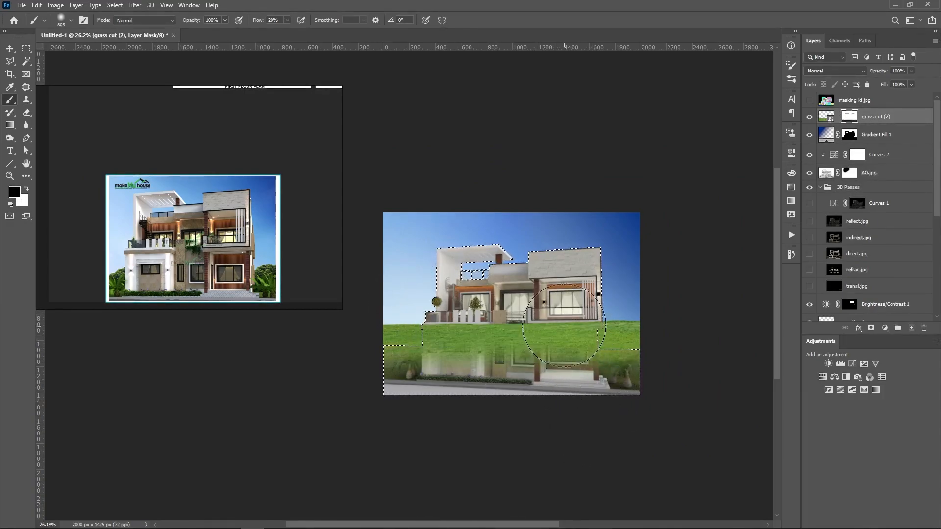
{"action": "mouse_move", "coordinate": [564, 314]}
{"action": "left_mouse_down"}
{"action": "mouse_move", "coordinate": [543, 363]}
{"action": "mouse_move", "coordinate": [529, 341]}
{"action": "mouse_move", "coordinate": [510, 347]}
{"action": "left_mouse_up"}
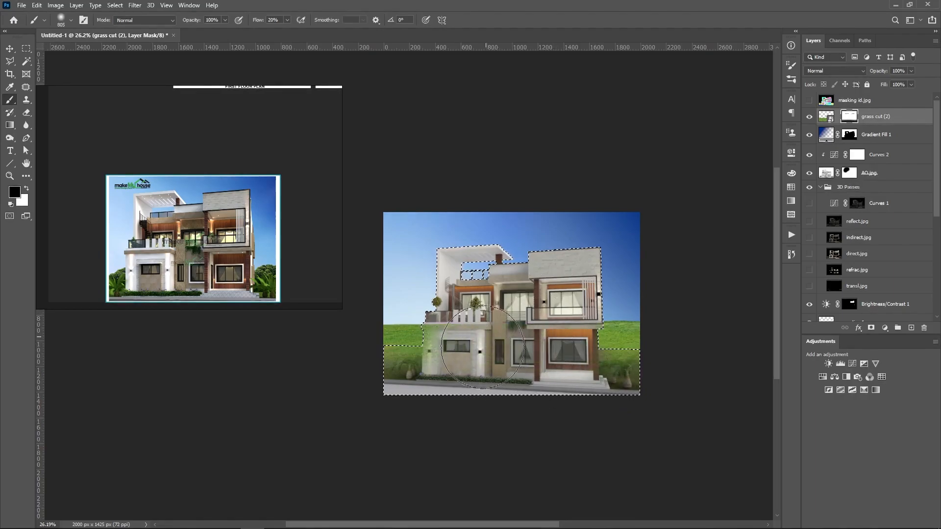
{"action": "scroll", "coordinate": [533, 352], "scroll_direction": "down", "scroll_amount": 2}
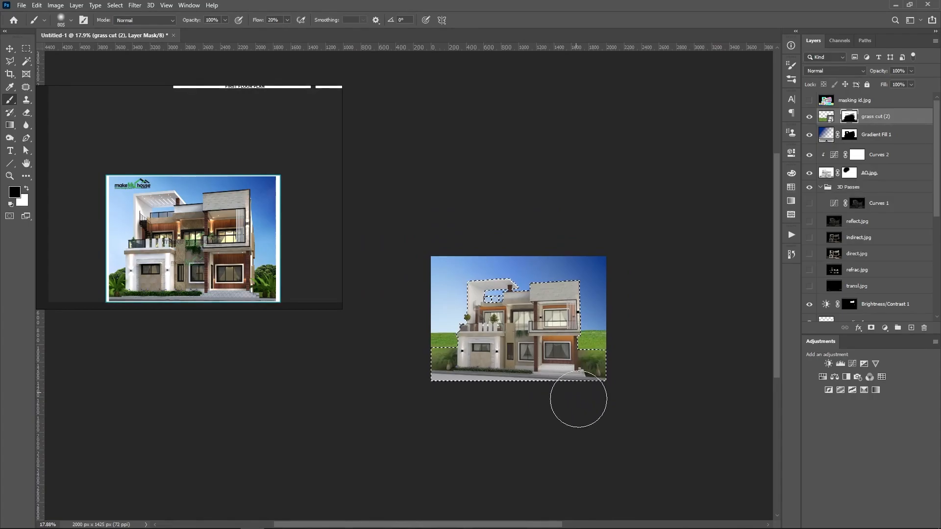
{"action": "scroll", "coordinate": [549, 411], "scroll_direction": "up", "scroll_amount": 4}
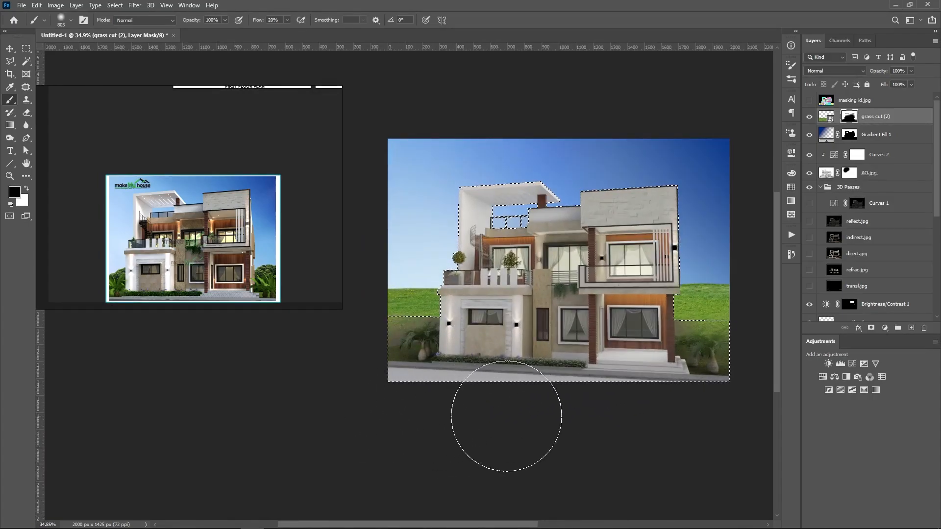
{"action": "scroll", "coordinate": [623, 445], "scroll_direction": "down", "scroll_amount": 1}
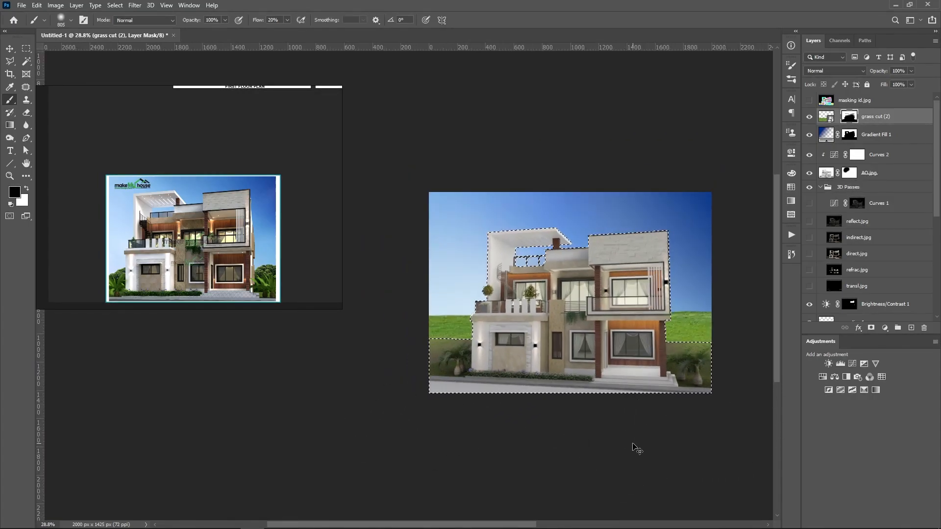
{"action": "key", "text": "ctrl+d"}
{"action": "scroll", "coordinate": [633, 443], "scroll_direction": "down", "scroll_amount": 3}
{"action": "scroll", "coordinate": [643, 414], "scroll_direction": "up", "scroll_amount": 4}
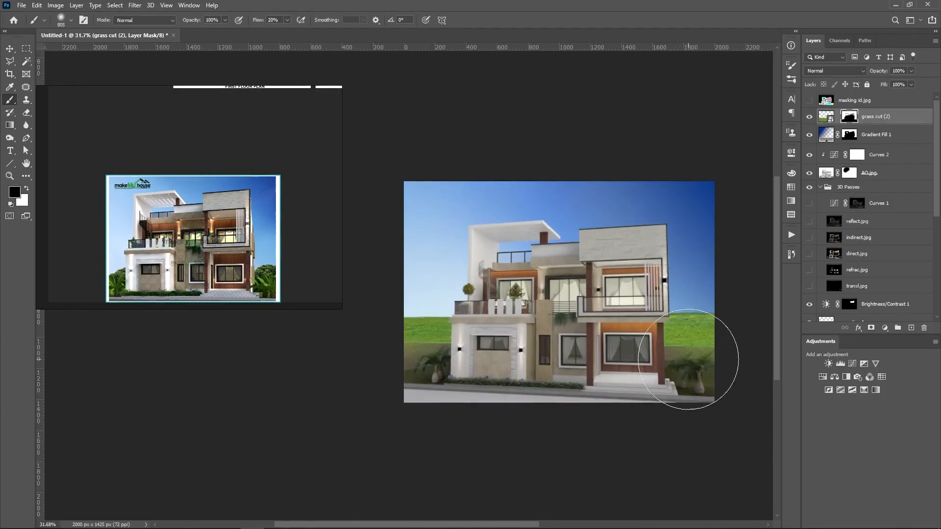
- Switch the brush tip to foliage brush 1 from the foliage brush set at 100 px
{"action": "scroll", "coordinate": [689, 360], "scroll_direction": "up", "scroll_amount": 9}
{"action": "left_click_drag", "start_coordinate": [666, 357], "coordinate": [383, 360]}
{"action": "scroll", "coordinate": [382, 358], "scroll_direction": "down", "scroll_amount": 4}
{"action": "scroll", "coordinate": [593, 357], "scroll_direction": "up", "scroll_amount": 1}
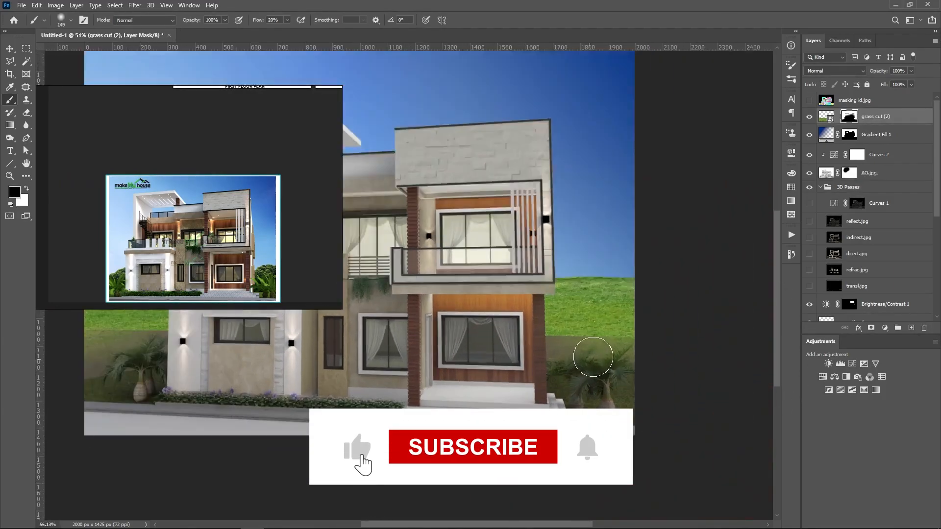
{"action": "scroll", "coordinate": [593, 357], "scroll_direction": "up", "scroll_amount": 1}
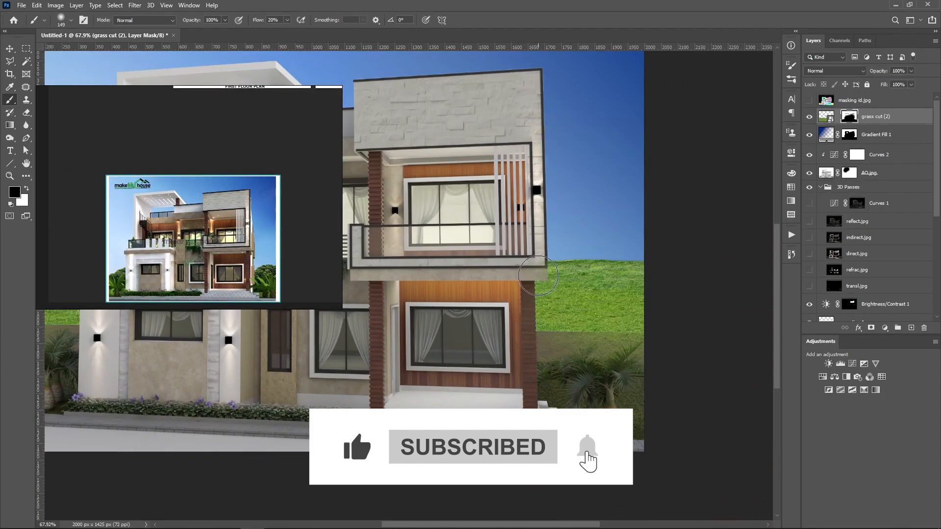
{"action": "right_click", "coordinate": [562, 241]}
{"action": "scroll", "coordinate": [601, 375], "scroll_direction": "down", "scroll_amount": 1}
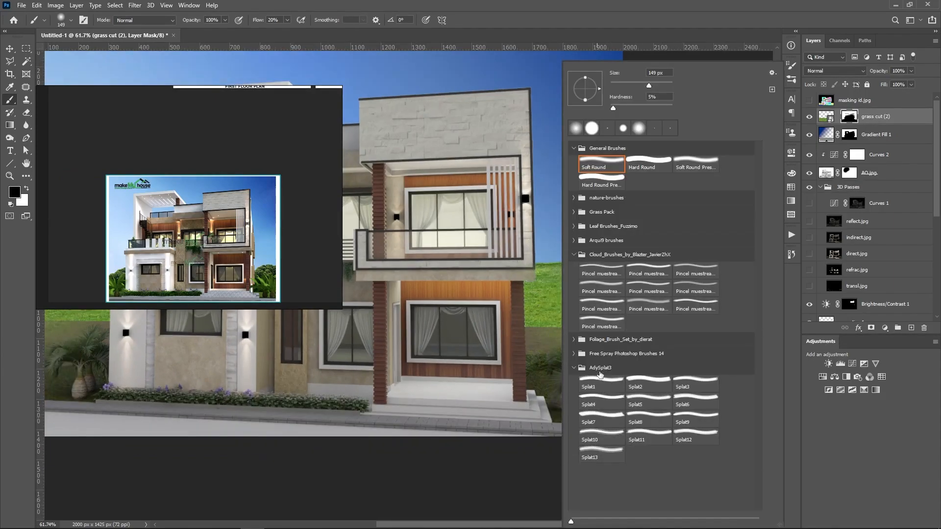
{"action": "left_click", "coordinate": [584, 354]}
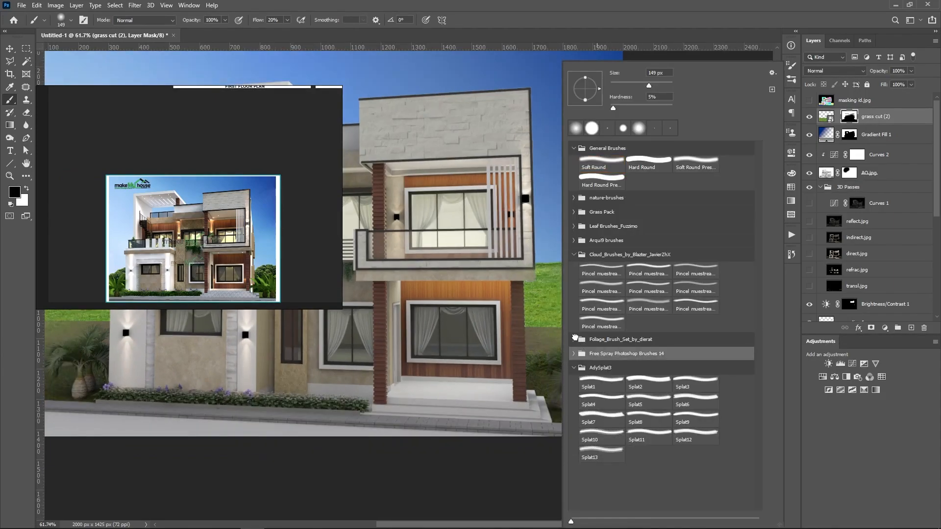
{"action": "left_click", "coordinate": [575, 339]}
{"action": "left_click", "coordinate": [610, 351]}
{"action": "left_click", "coordinate": [541, 329]}
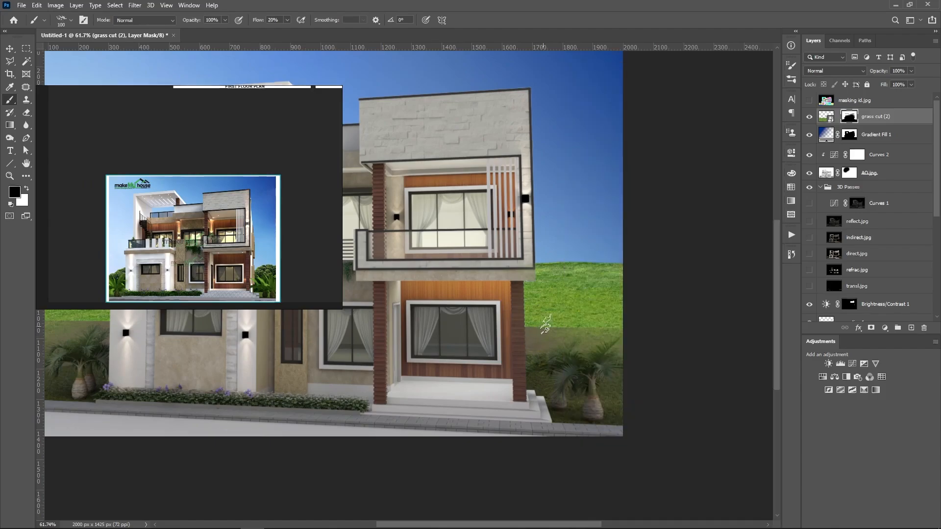
- Paint white at 40% flow on the grass cut (2) mask along the top edge of the boundary wall right of the house
{"action": "scroll", "coordinate": [549, 337], "scroll_direction": "up", "scroll_amount": 3}
{"action": "scroll", "coordinate": [534, 334], "scroll_direction": "up", "scroll_amount": 2}
{"action": "key", "text": "x"}
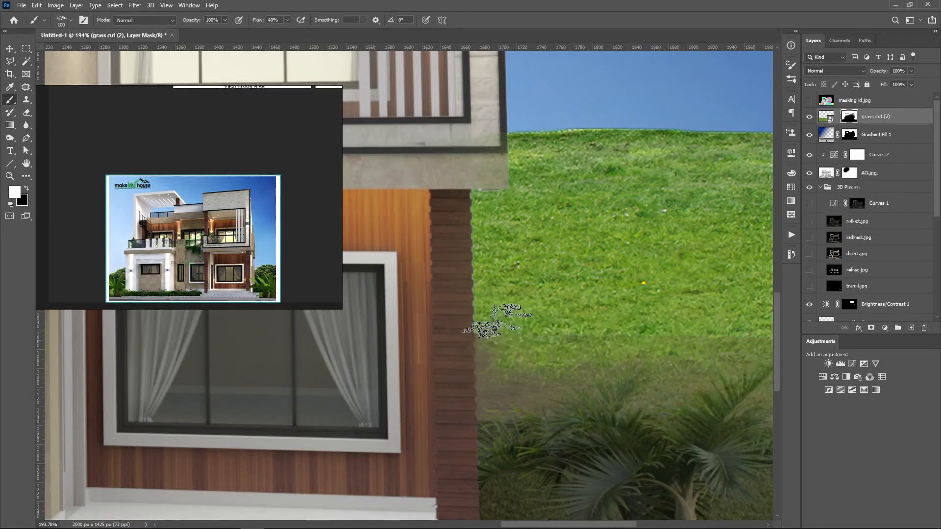
{"action": "scroll", "coordinate": [431, 289], "scroll_direction": "down", "scroll_amount": 3}
{"action": "scroll", "coordinate": [542, 336], "scroll_direction": "up", "scroll_amount": 2}
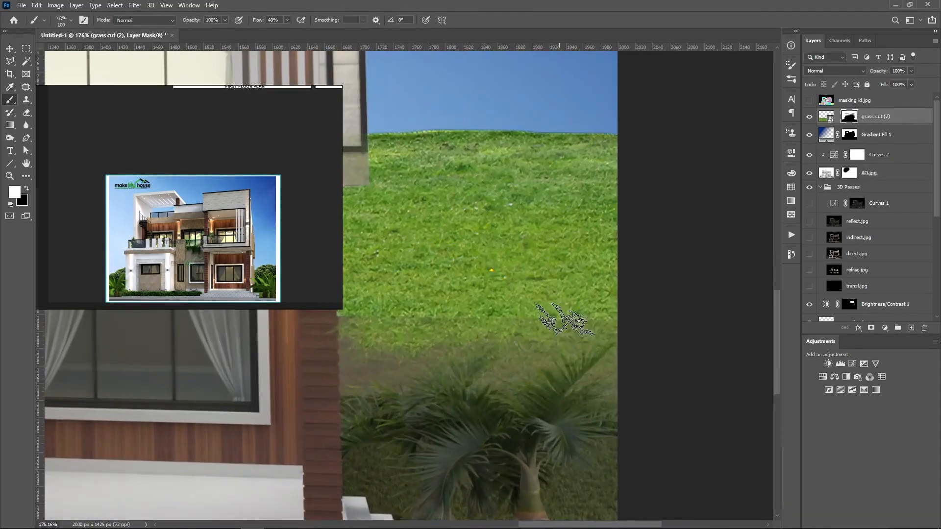
{"action": "scroll", "coordinate": [566, 318], "scroll_direction": "up", "scroll_amount": 2}
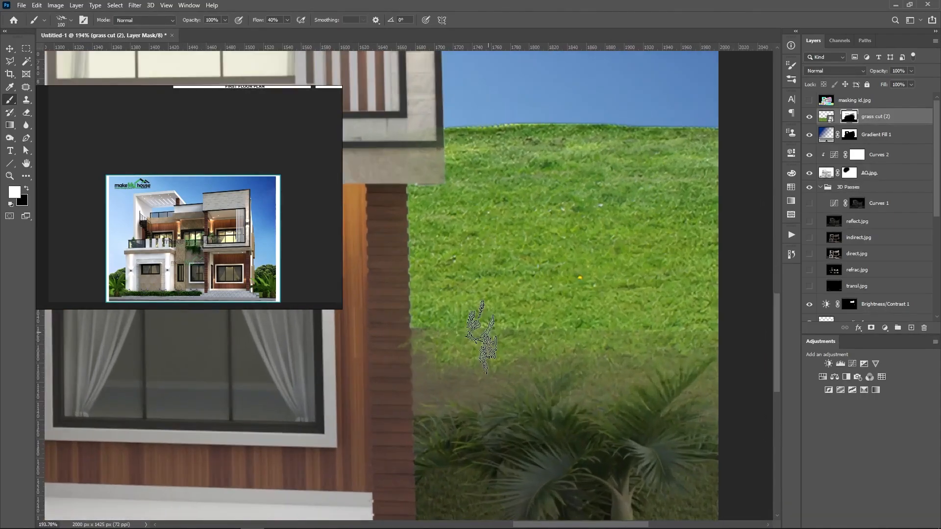
- Paint white foliage strokes on the grass cut (2) mask along the top edge of the boundary wall left of the house
{"action": "scroll", "coordinate": [647, 339], "scroll_direction": "down", "scroll_amount": 5}
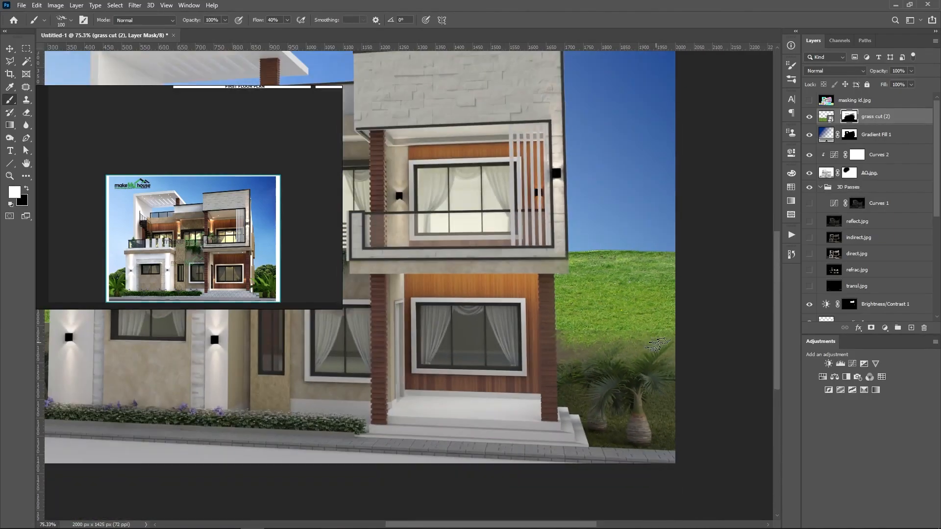
{"action": "scroll", "coordinate": [667, 346], "scroll_direction": "down", "scroll_amount": 4}
{"action": "scroll", "coordinate": [449, 344], "scroll_direction": "up", "scroll_amount": 5}
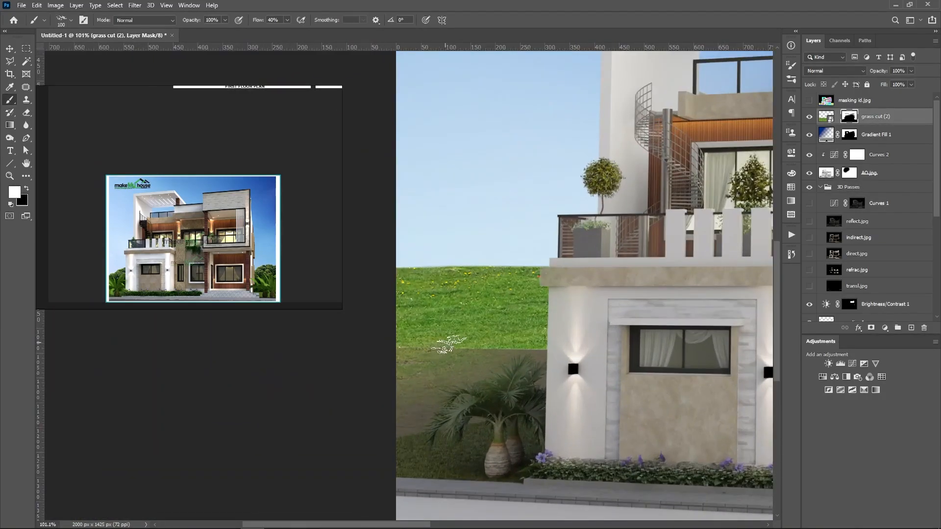
{"action": "scroll", "coordinate": [448, 344], "scroll_direction": "up", "scroll_amount": 5}
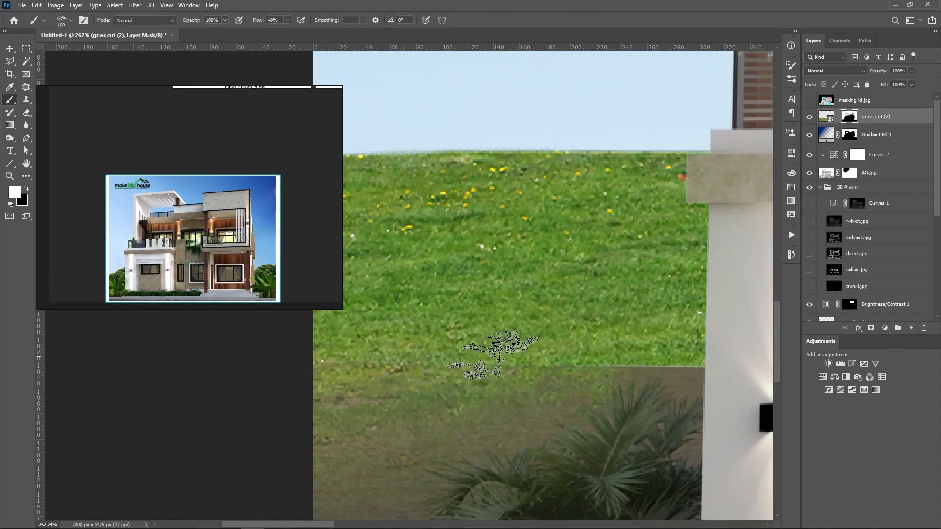
{"action": "scroll", "coordinate": [611, 358], "scroll_direction": "up", "scroll_amount": 4}
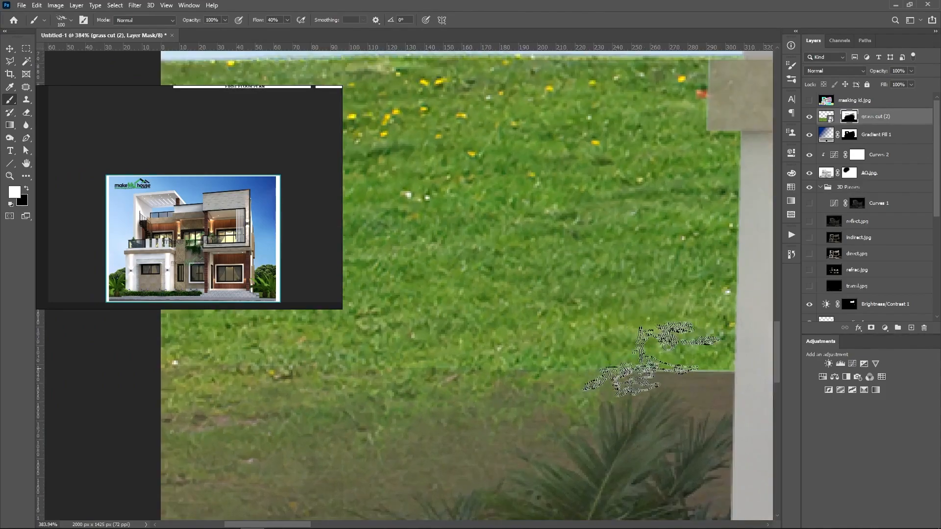
- Switch the brush tip to foliage brush 2 and set its size to 28 px
{"action": "right_click", "coordinate": [621, 343]}
{"action": "left_click", "coordinate": [683, 353]}
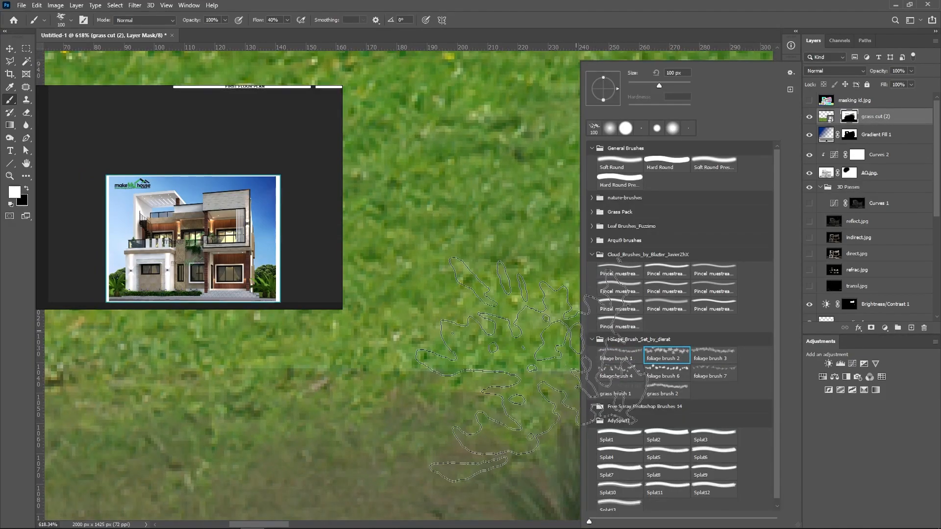
{"action": "scroll", "coordinate": [542, 339], "scroll_direction": "up", "scroll_amount": 1}
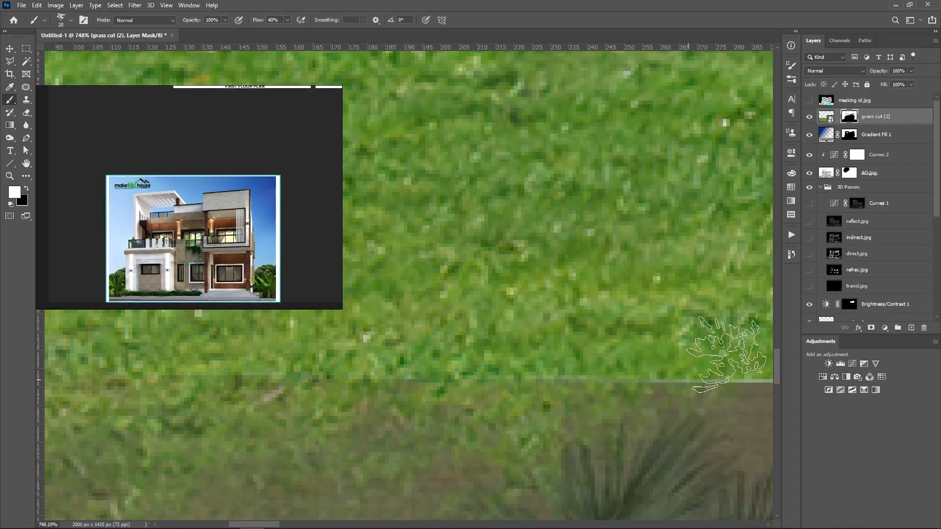
{"action": "scroll", "coordinate": [255, 377], "scroll_direction": "down", "scroll_amount": 3}
{"action": "scroll", "coordinate": [228, 377], "scroll_direction": "up", "scroll_amount": 3}
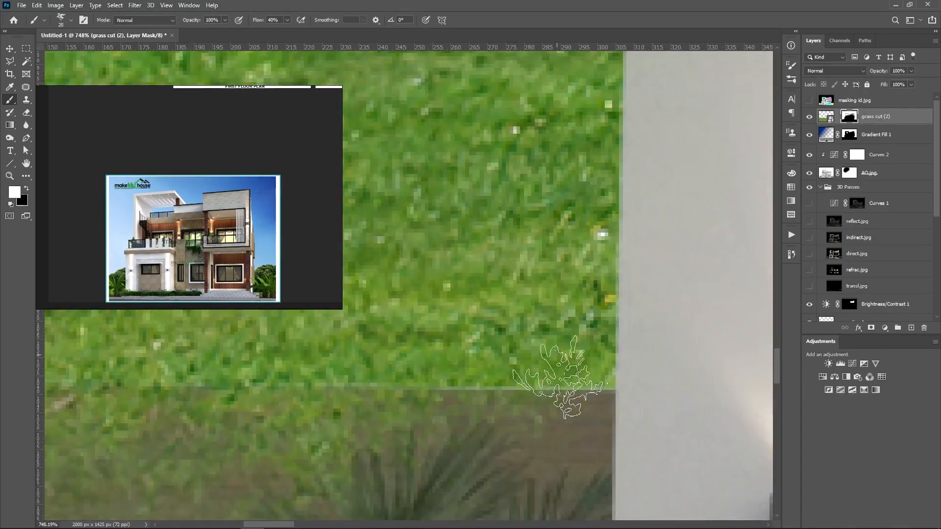
- Paint white on the grass cut (2) mask over the remaining left wall edge next to the white pillar
{"action": "left_click_drag", "start_coordinate": [588, 372], "coordinate": [567, 427]}
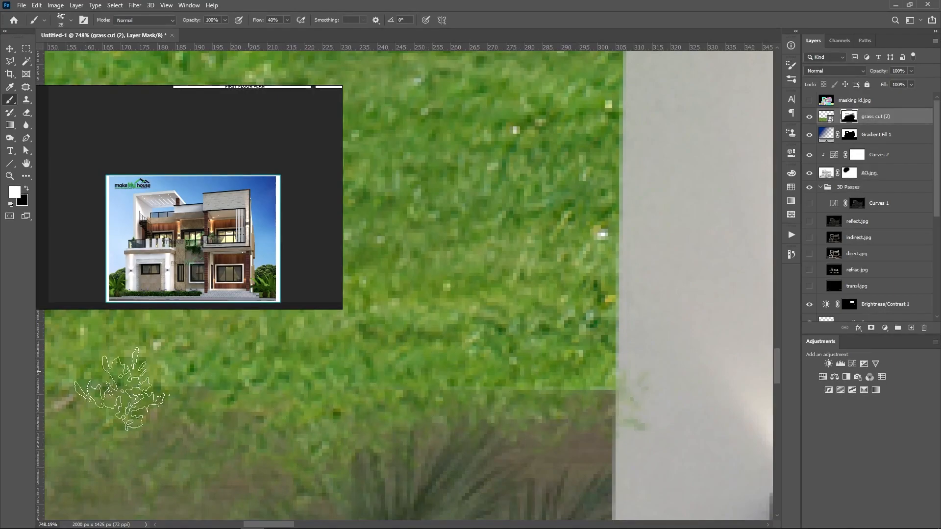
{"action": "scroll", "coordinate": [514, 375], "scroll_direction": "down", "scroll_amount": 2}
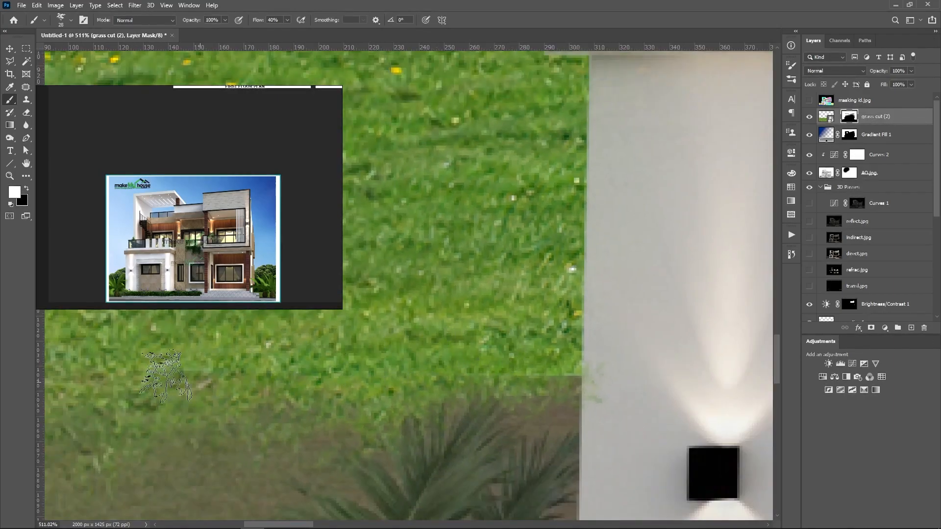
{"action": "scroll", "coordinate": [444, 371], "scroll_direction": "down", "scroll_amount": 2}
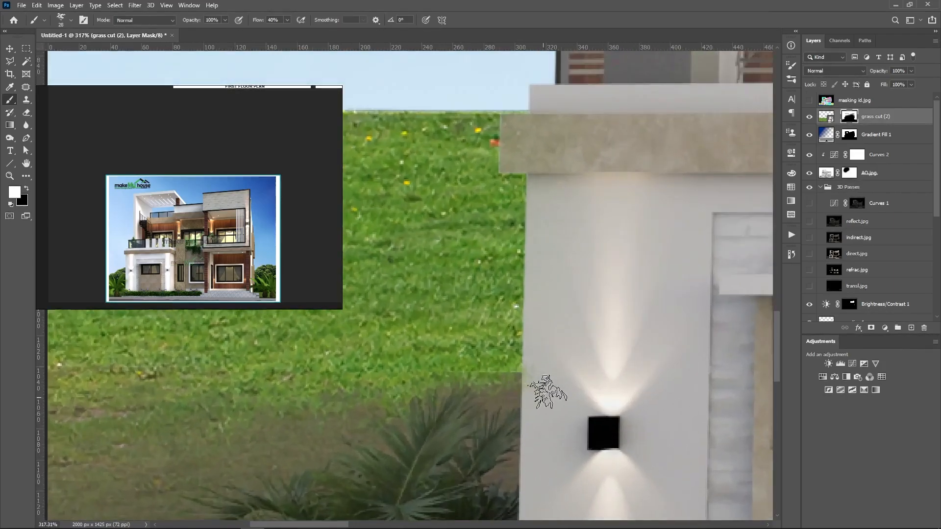
- Select the stray grass on the white pillar's edge with a rectangular marquee about 20 by 40 px
{"action": "scroll", "coordinate": [549, 386], "scroll_direction": "up", "scroll_amount": 2}
{"action": "key", "text": "m"}
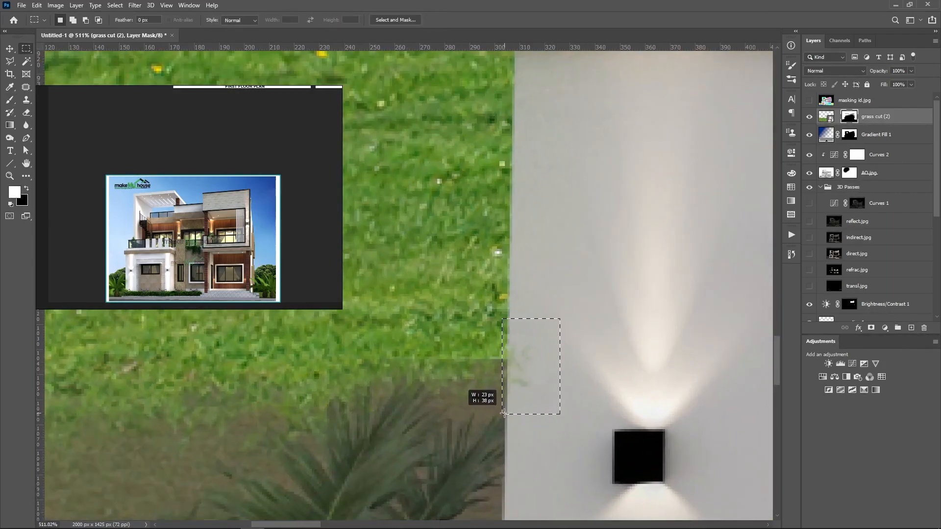
{"action": "right_click", "coordinate": [527, 330]}
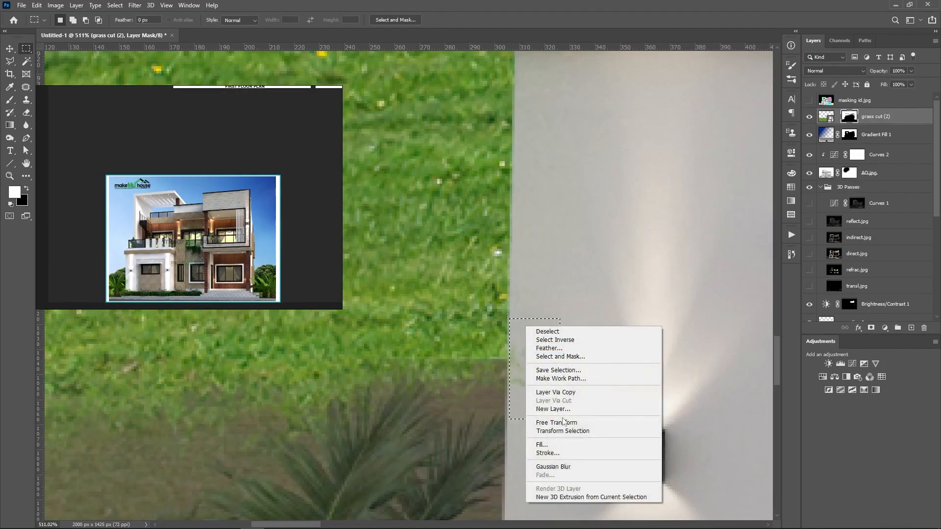
{"action": "left_click", "coordinate": [568, 323]}
- Paint black with a Soft Round brush on the grass cut (2) mask inside the selection to hide stray grass on the white pillar
{"action": "key", "text": "b"}
{"action": "right_click", "coordinate": [557, 350]}
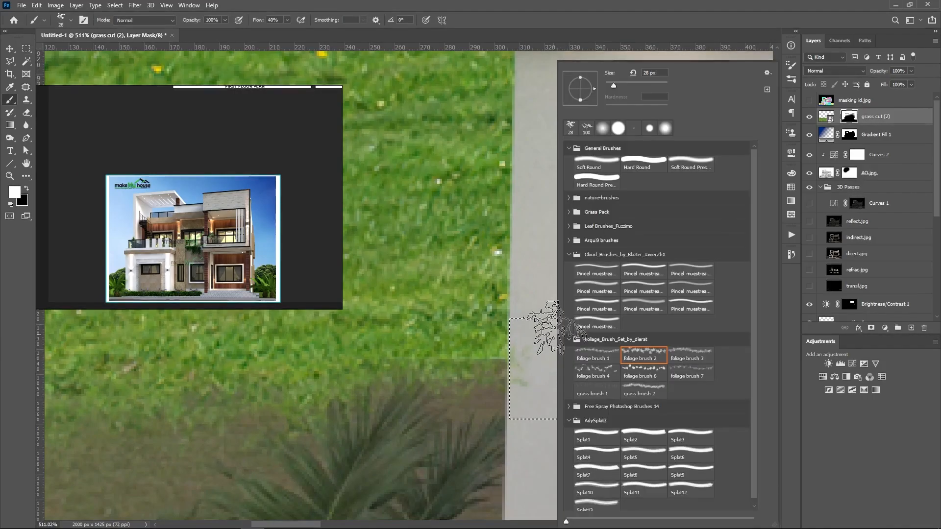
{"action": "left_click", "coordinate": [607, 163]}
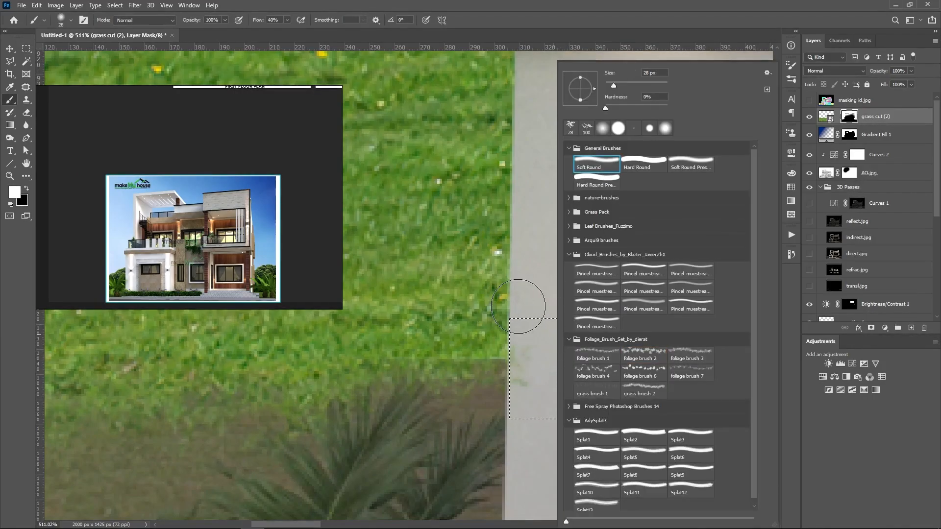
{"action": "left_click", "coordinate": [530, 283]}
{"action": "key", "text": "x"}
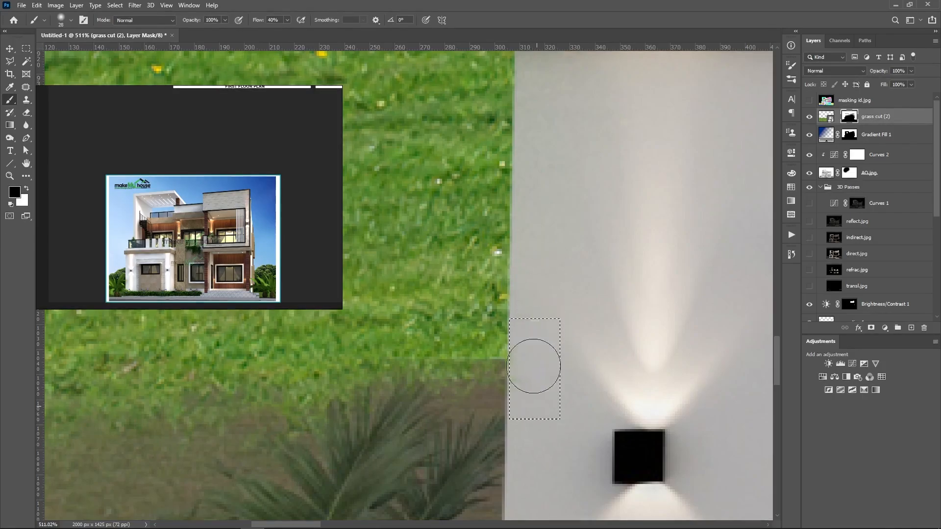
{"action": "scroll", "coordinate": [526, 429], "scroll_direction": "down", "scroll_amount": 10}
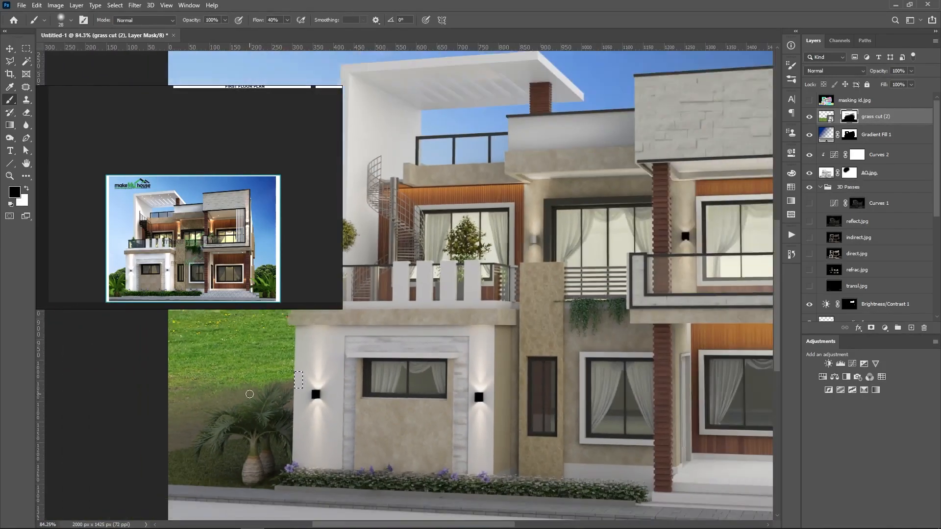
- Marquee-select the outer edge of the brown brick pillar and paint black on the grass cut (2) mask to hide the grass spilling onto it
{"action": "key", "text": "m"}
{"action": "scroll", "coordinate": [586, 421], "scroll_direction": "down", "scroll_amount": 2}
{"action": "scroll", "coordinate": [606, 367], "scroll_direction": "up", "scroll_amount": 5}
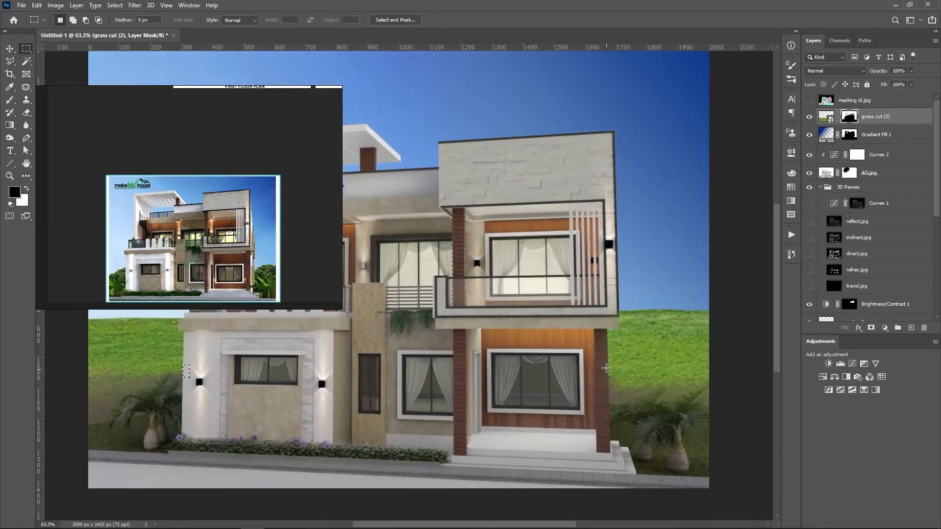
{"action": "scroll", "coordinate": [606, 366], "scroll_direction": "up", "scroll_amount": 3}
{"action": "left_click_drag", "start_coordinate": [591, 367], "coordinate": [613, 459]}
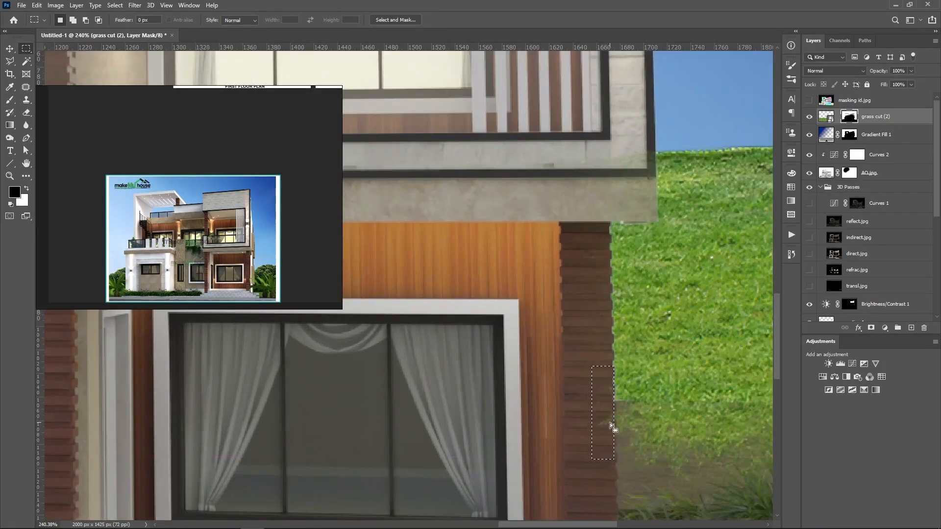
{"action": "scroll", "coordinate": [612, 456], "scroll_direction": "up", "scroll_amount": 4}
{"action": "key", "text": "b"}
{"action": "left_click_drag", "start_coordinate": [603, 401], "coordinate": [603, 407]}
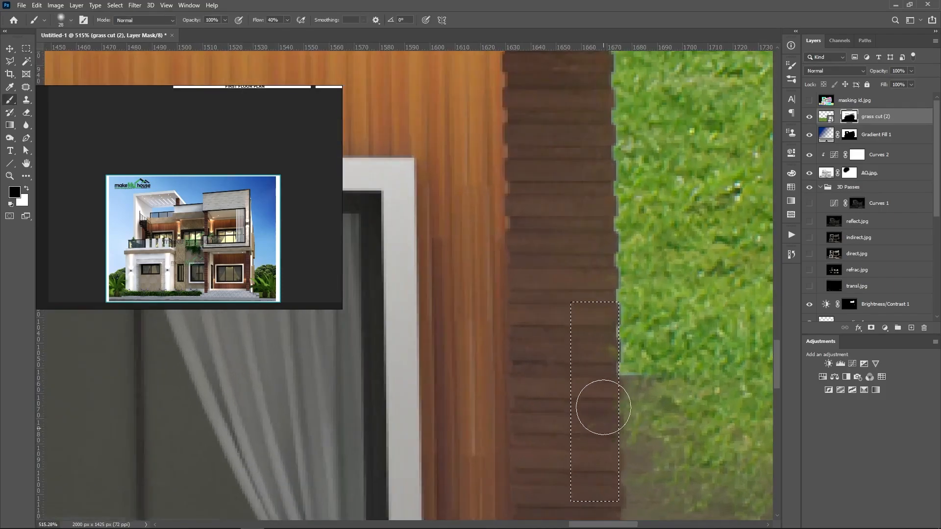
{"action": "scroll", "coordinate": [586, 351], "scroll_direction": "down", "scroll_amount": 8}
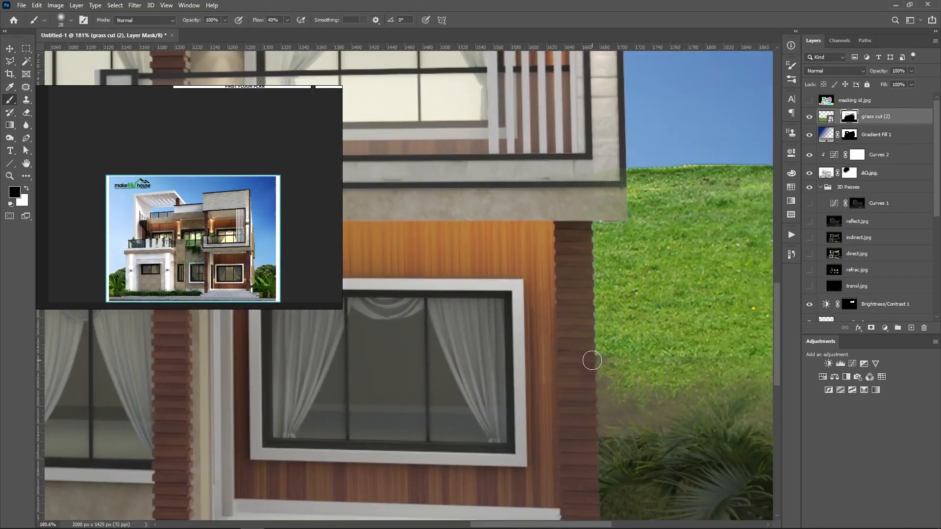
{"action": "scroll", "coordinate": [622, 395], "scroll_direction": "down", "scroll_amount": 1}
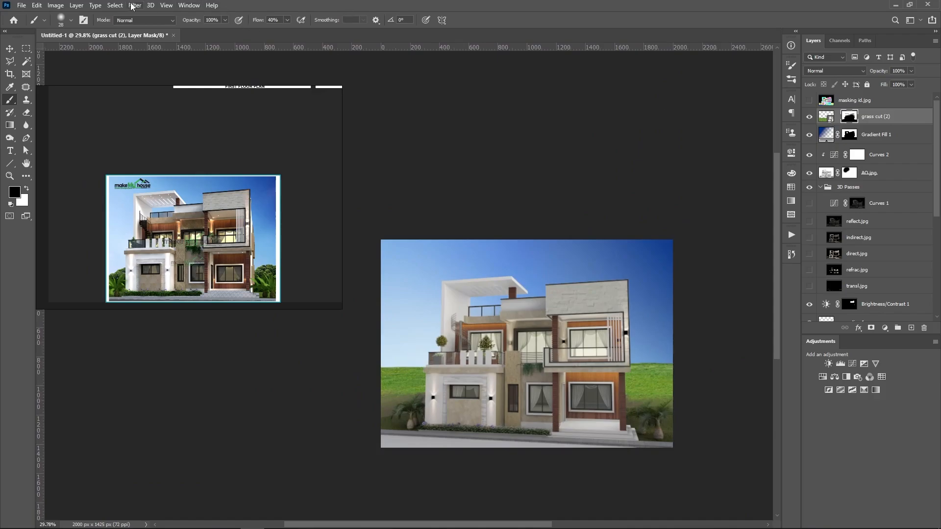
{"action": "left_click", "coordinate": [56, 5]}
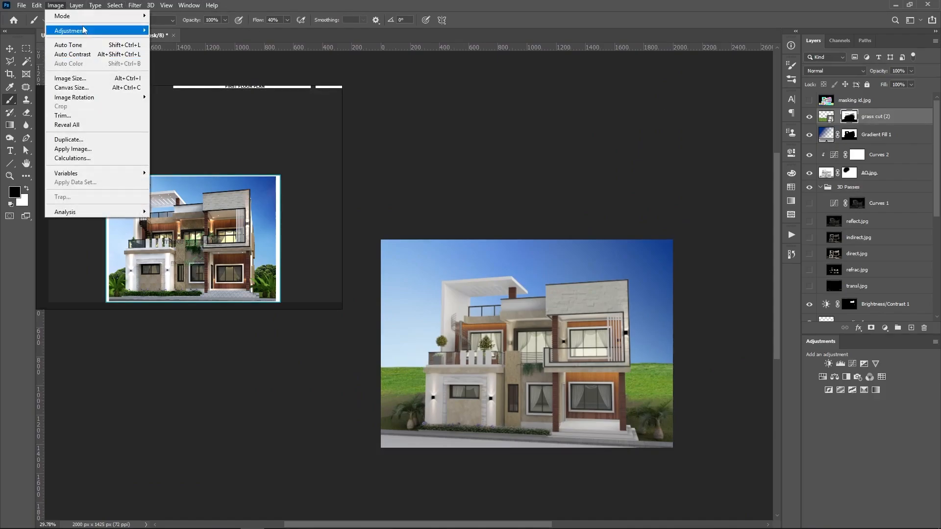
{"action": "mouse_move", "coordinate": [83, 30]}
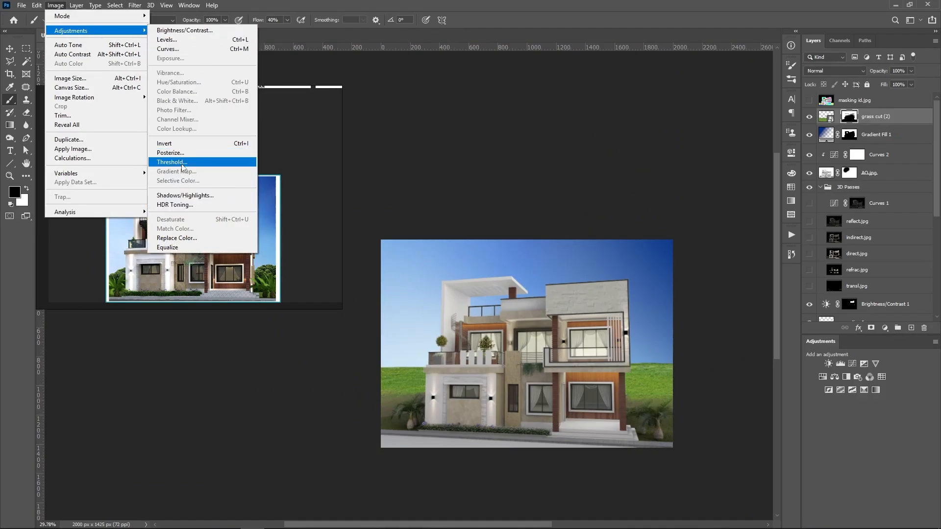
{"action": "left_click", "coordinate": [87, 30]}
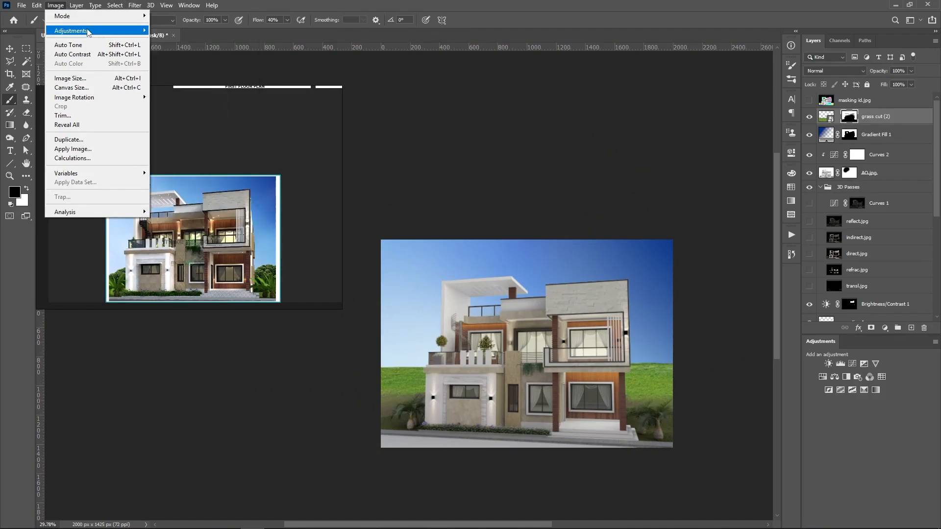
{"action": "left_click", "coordinate": [87, 31]}
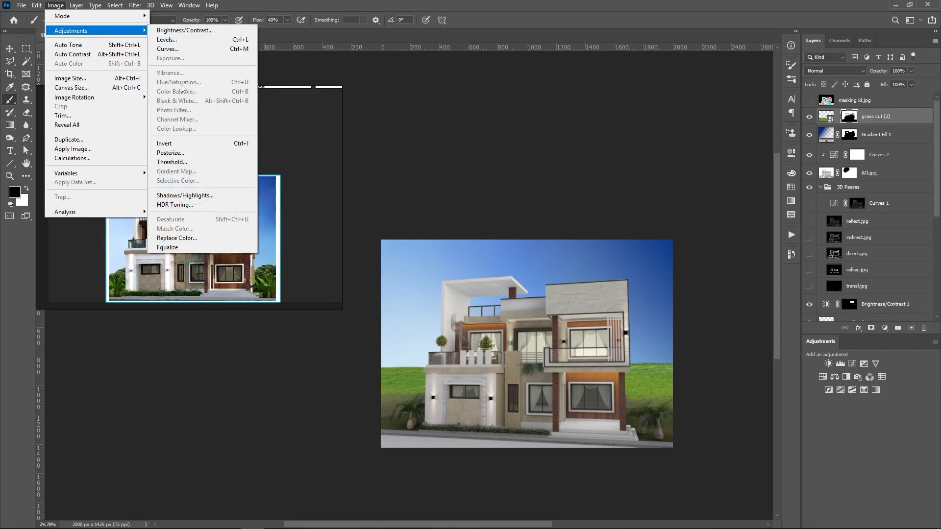
{"action": "key", "text": "Escape"}
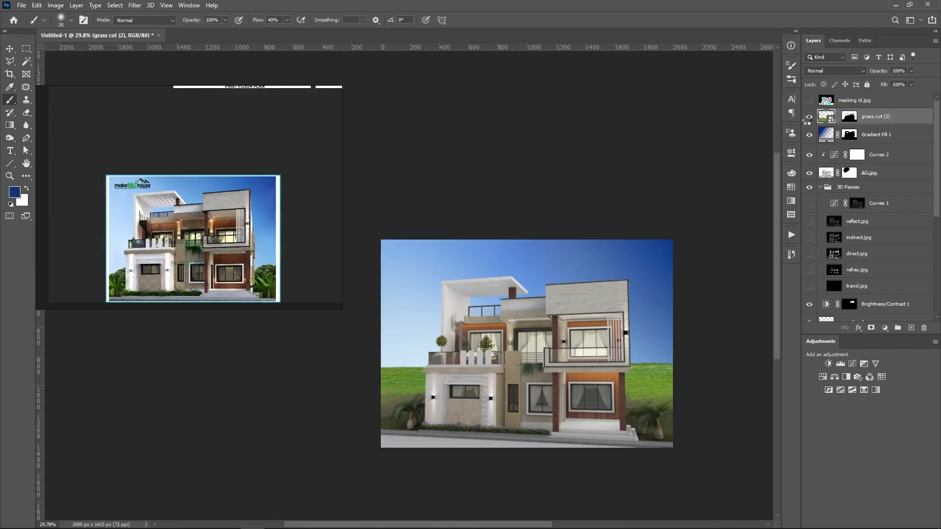
{"action": "double_click", "coordinate": [826, 116]}
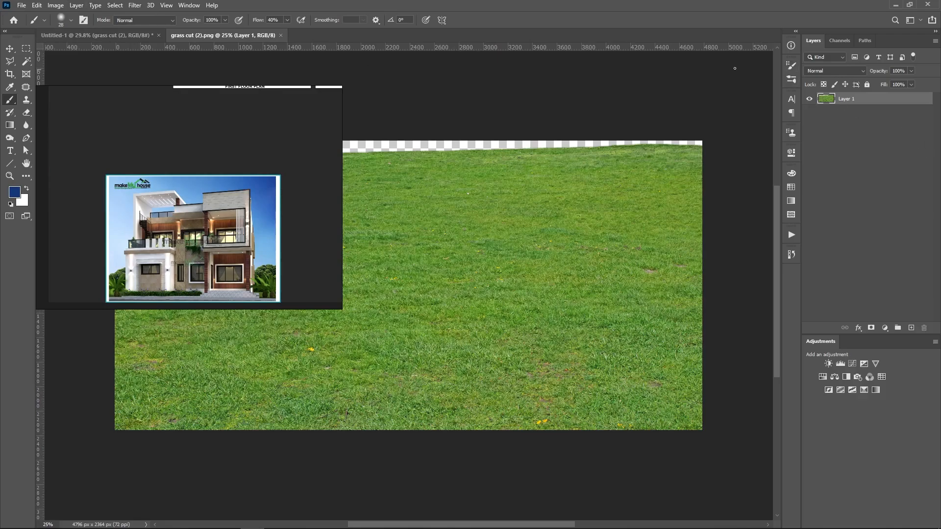
{"action": "left_click", "coordinate": [281, 35]}
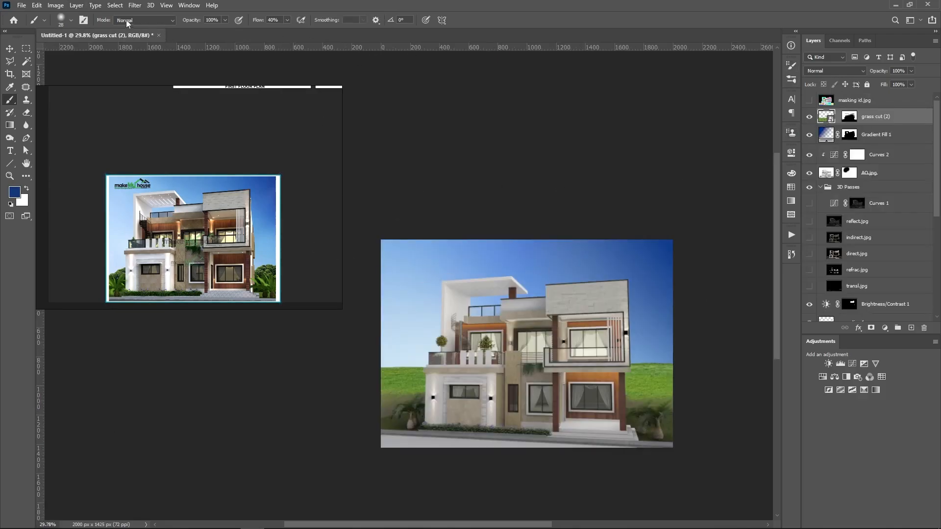
- Apply a Hue/Saturation smart filter to the grass cut (2) layer with saturation around -33 and a slightly reduced lightness
{"action": "left_click", "coordinate": [56, 5]}
{"action": "mouse_move", "coordinate": [79, 34]}
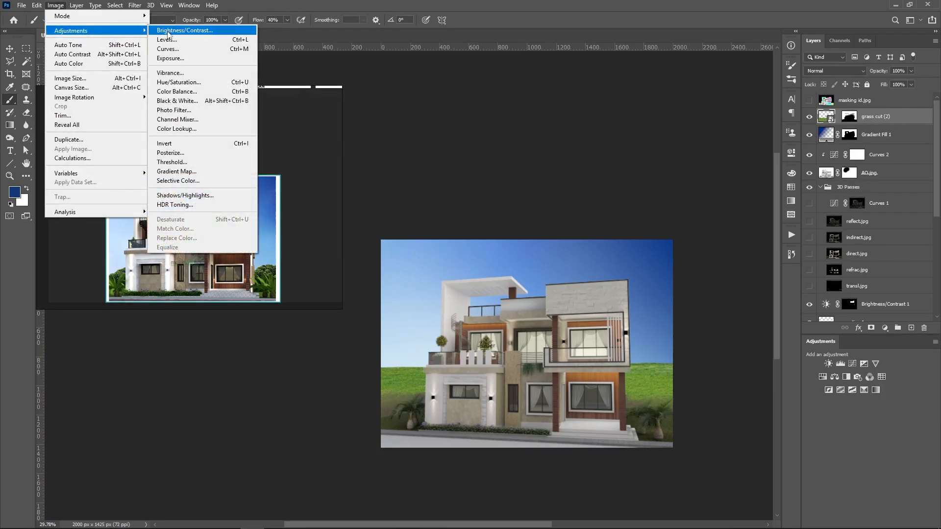
{"action": "left_click", "coordinate": [196, 83]}
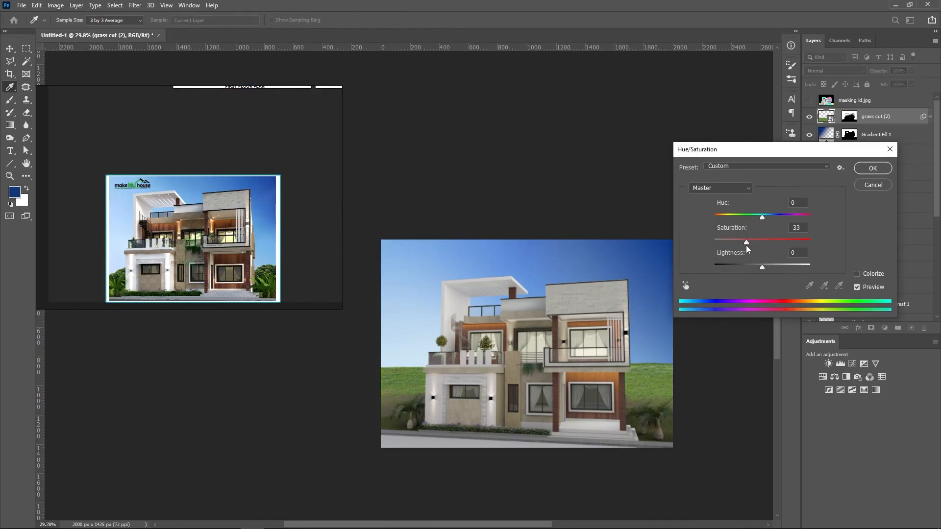
{"action": "left_click_drag", "start_coordinate": [746, 246], "coordinate": [753, 268]}
{"action": "left_click", "coordinate": [874, 171]}
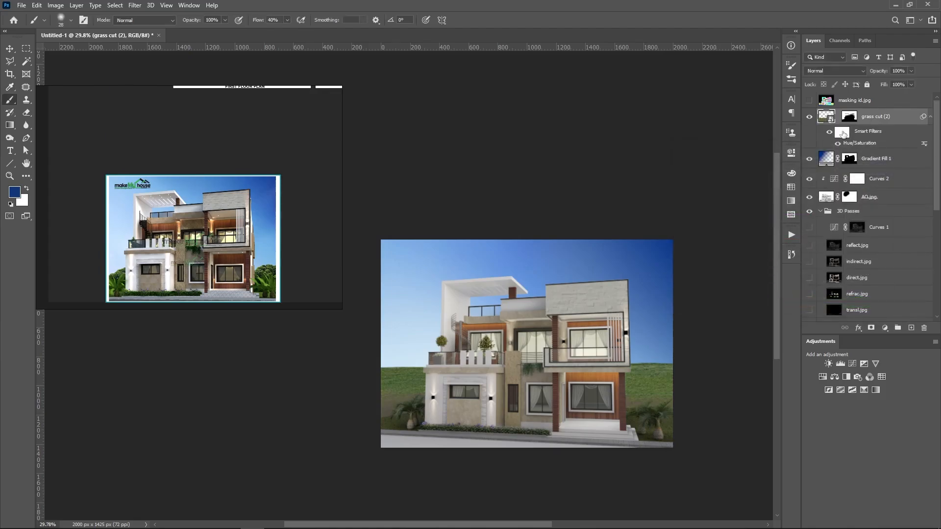
- Move the grass cut (2) image down to lower the grass horizon behind the house
{"action": "scroll", "coordinate": [544, 392], "scroll_direction": "up", "scroll_amount": 3}
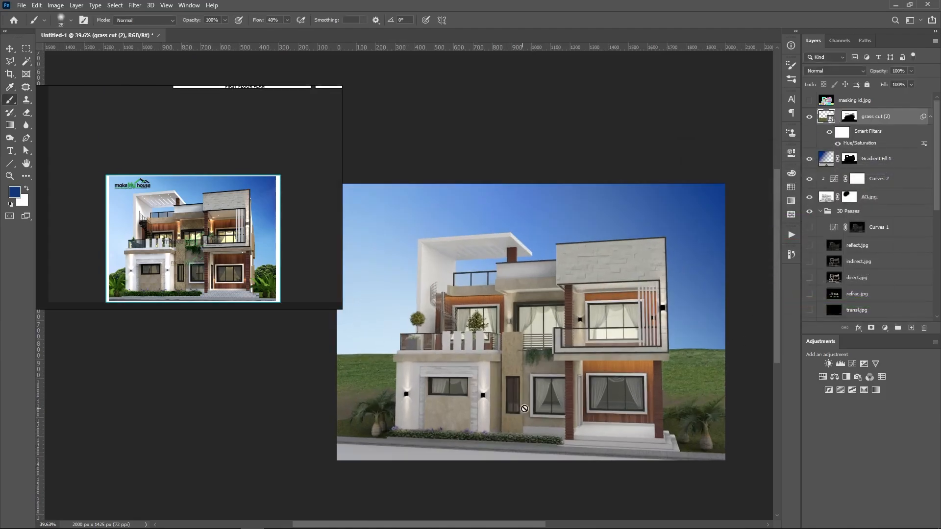
{"action": "key", "text": "v"}
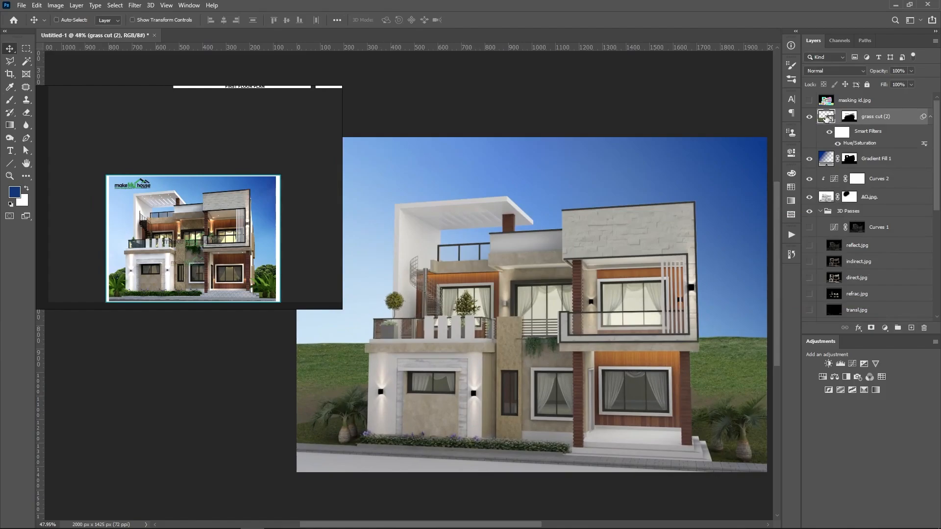
{"action": "left_click_drag", "start_coordinate": [528, 366], "coordinate": [528, 373]}
{"action": "scroll", "coordinate": [314, 421], "scroll_direction": "down", "scroll_amount": 3}
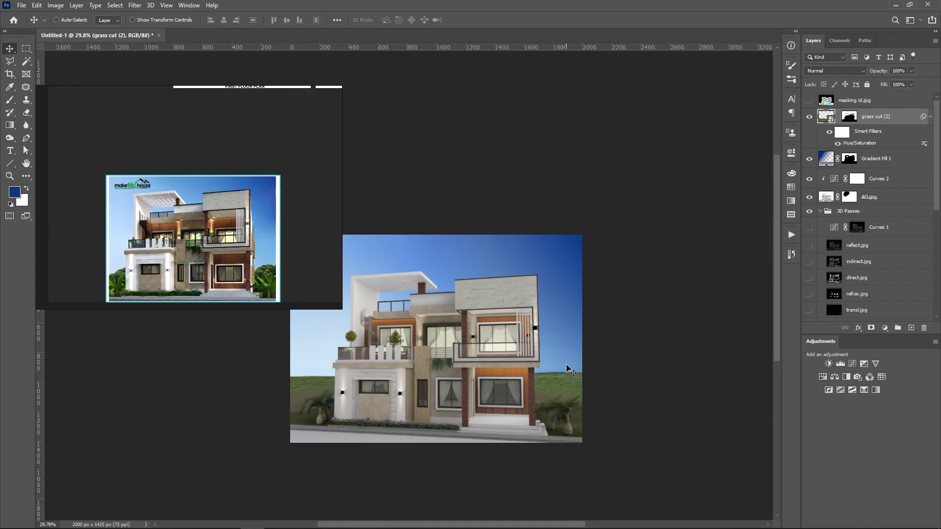
{"action": "left_click_drag", "start_coordinate": [565, 395], "coordinate": [560, 398]}
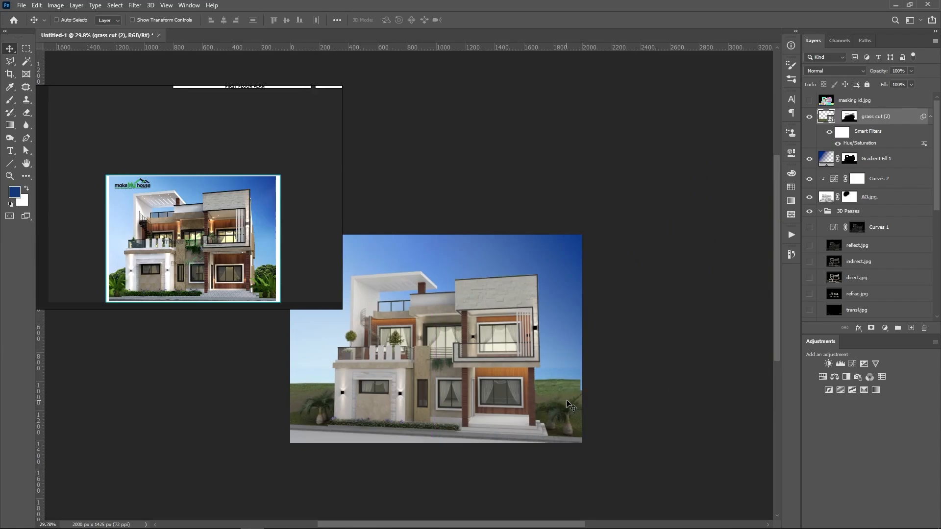
- Scale the grass cut (2) image to 42.32% so it covers the render's right edge, and shift it slightly lower
{"action": "key", "text": "ctrl+t"}
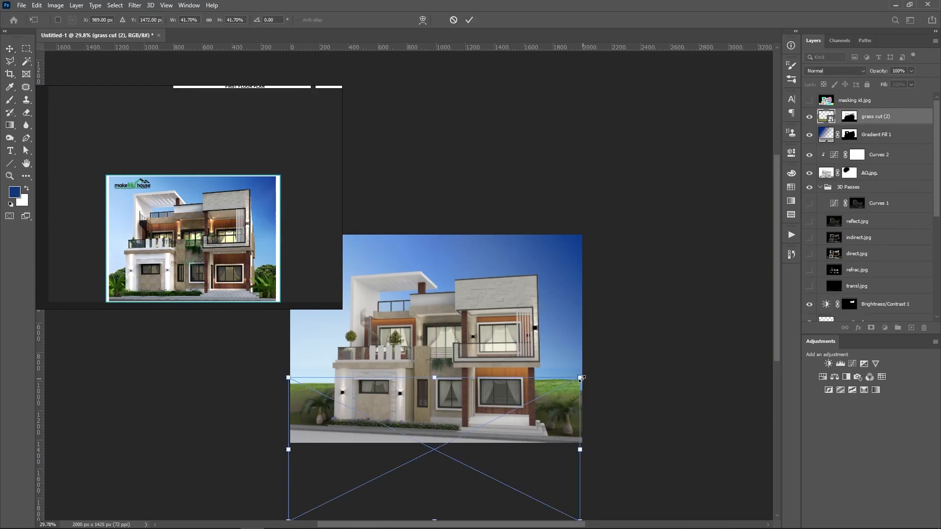
{"action": "left_click_drag", "start_coordinate": [580, 377], "coordinate": [584, 376]}
{"action": "key", "text": "Return"}
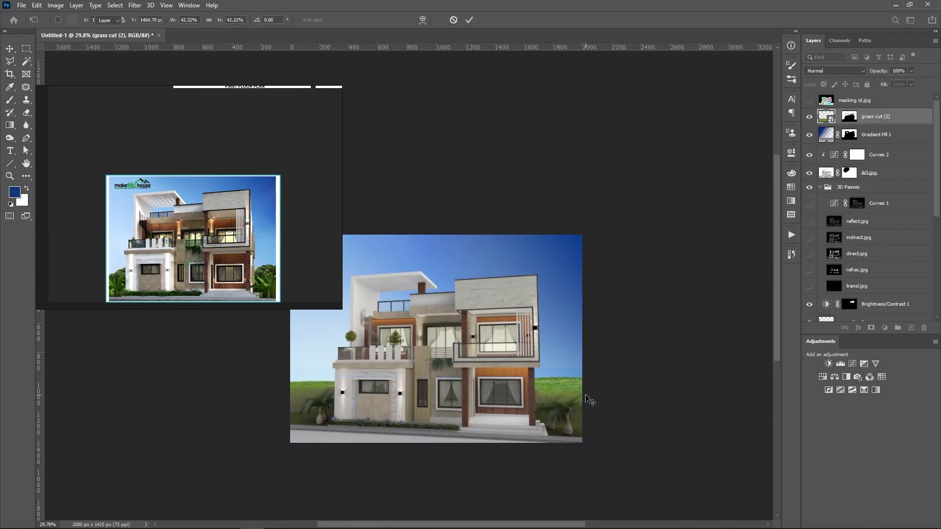
{"action": "scroll", "coordinate": [587, 398], "scroll_direction": "down", "scroll_amount": 3}
{"action": "scroll", "coordinate": [589, 427], "scroll_direction": "up", "scroll_amount": 5}
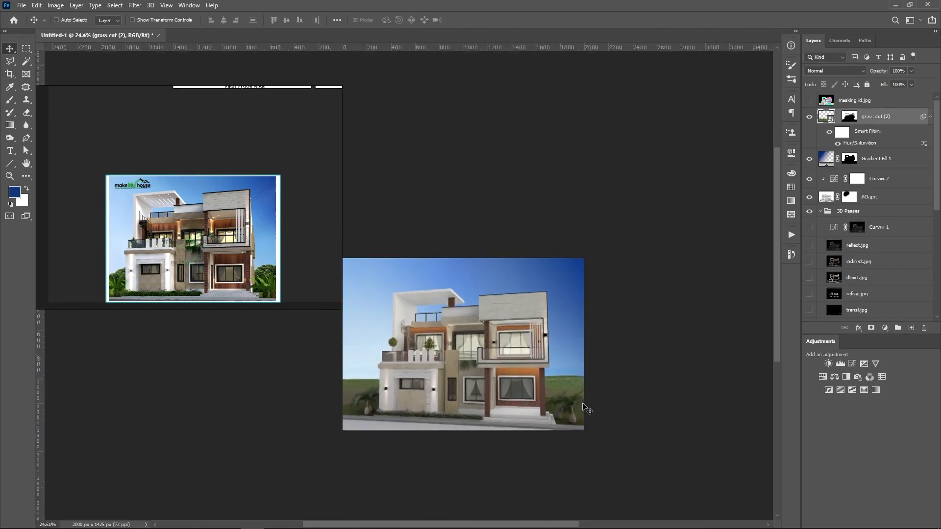
{"action": "left_click_drag", "start_coordinate": [566, 387], "coordinate": [569, 394]}
{"action": "scroll", "coordinate": [586, 430], "scroll_direction": "down", "scroll_amount": 2}
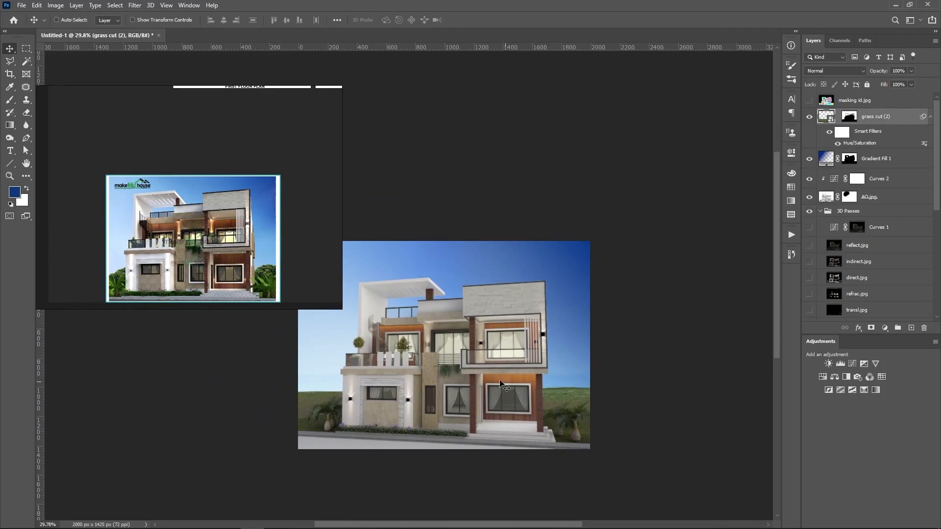
- Switch to File Explorer, go up to the Environment folder and look through its Landscaping folder for background images
{"action": "key", "text": "alt+Tab"}
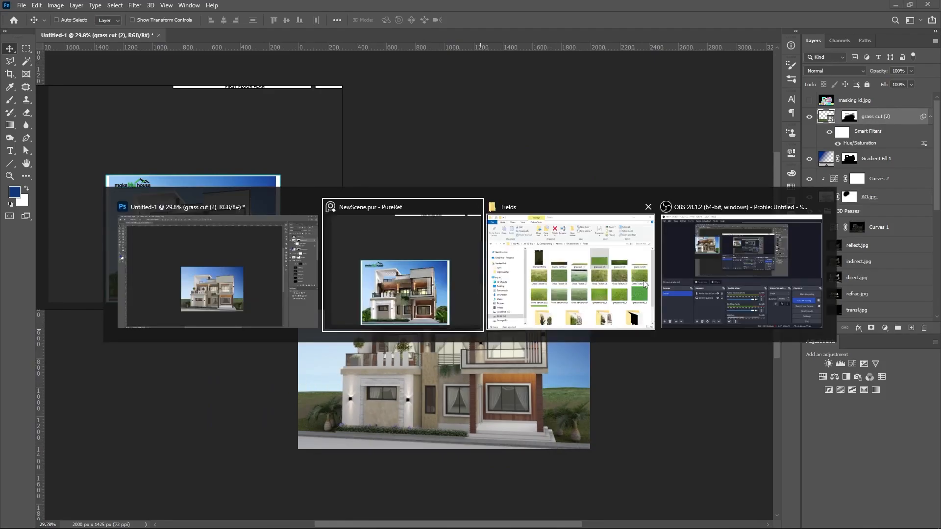
{"action": "key", "text": "alt+Up"}
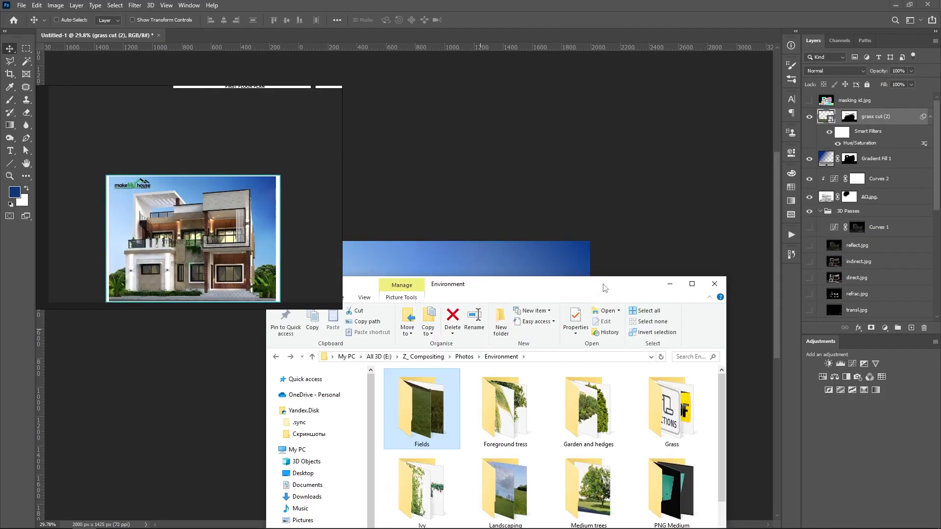
{"action": "key", "text": "super+Up"}
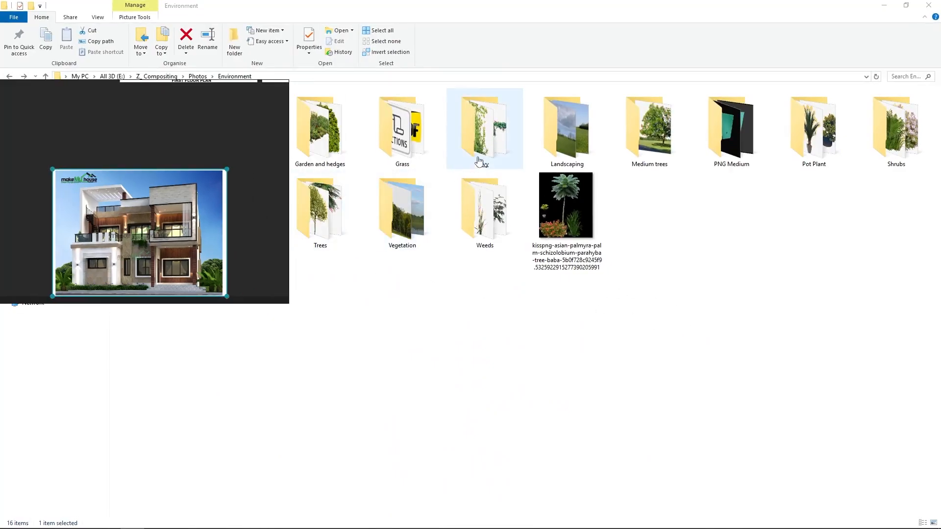
{"action": "double_click", "coordinate": [552, 147]}
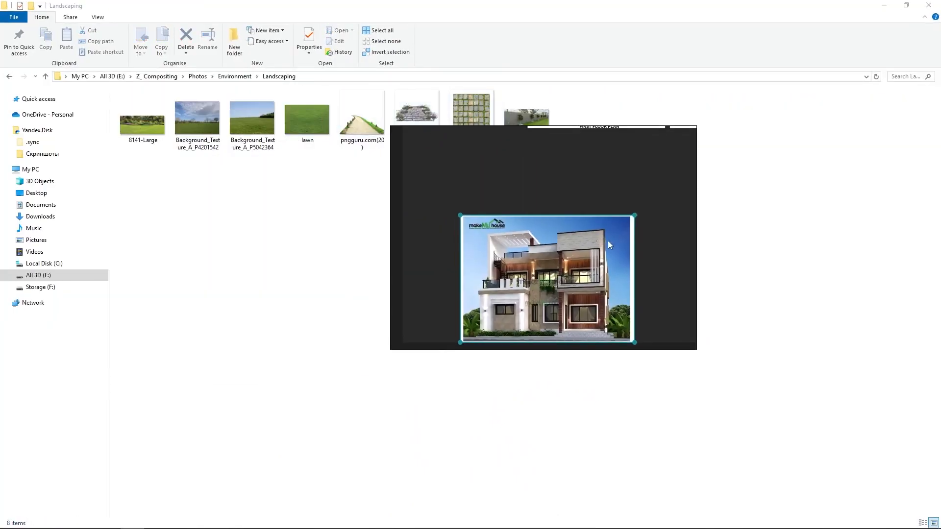
- Go back up to the Photos folder and open Locality > Surrounded houses to find background cutouts
{"action": "left_click", "coordinate": [239, 77]}
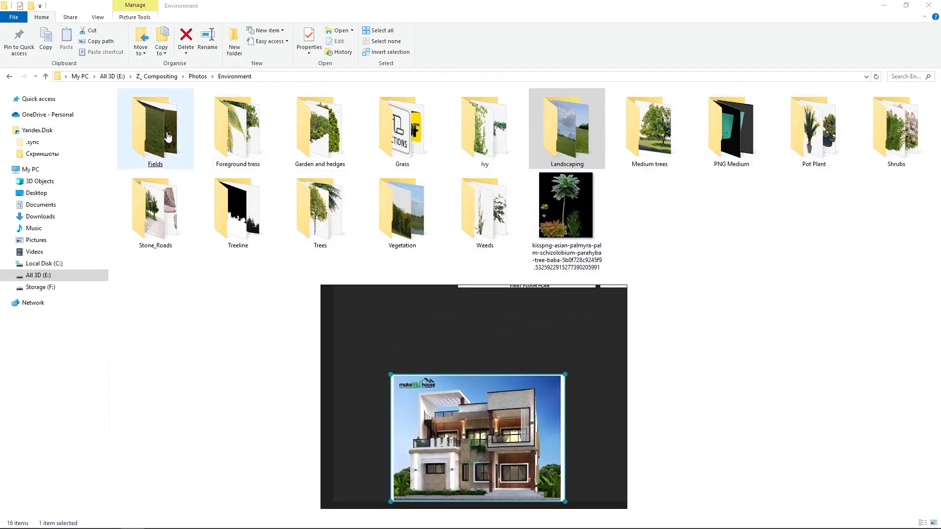
{"action": "left_click", "coordinate": [198, 76]}
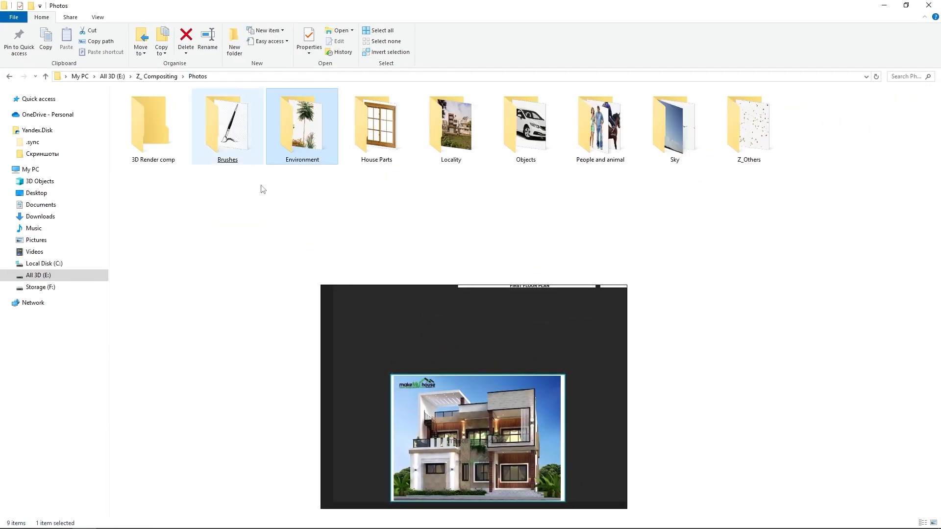
{"action": "left_click", "coordinate": [458, 149]}
{"action": "double_click", "coordinate": [458, 150]}
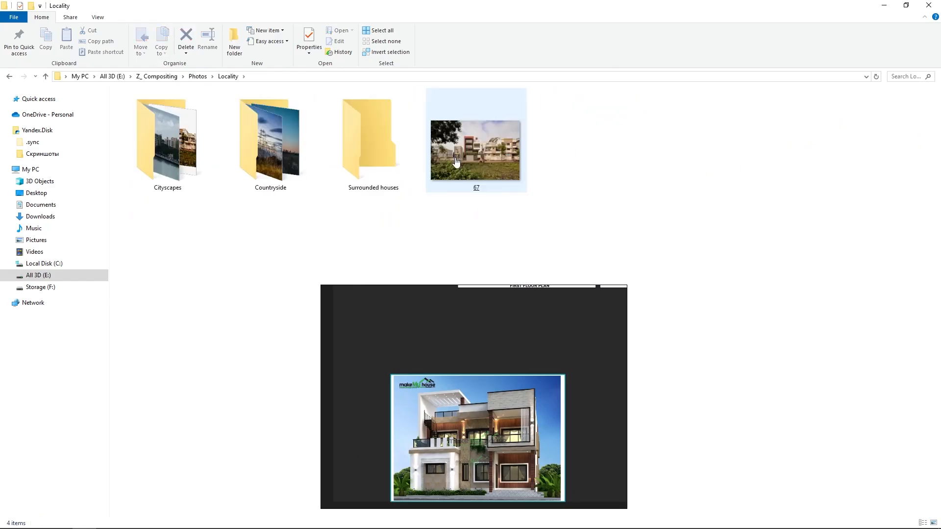
{"action": "double_click", "coordinate": [351, 176]}
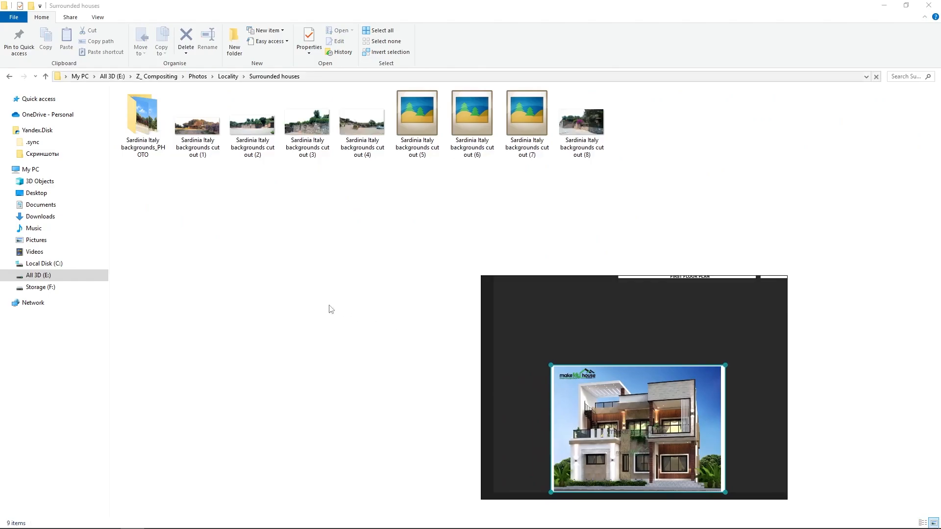
- Go back to the Photos folder, open Environment > Landscaping and preview the Background_Texture_A_P4201542 image
{"action": "key", "text": "BackSpace"}
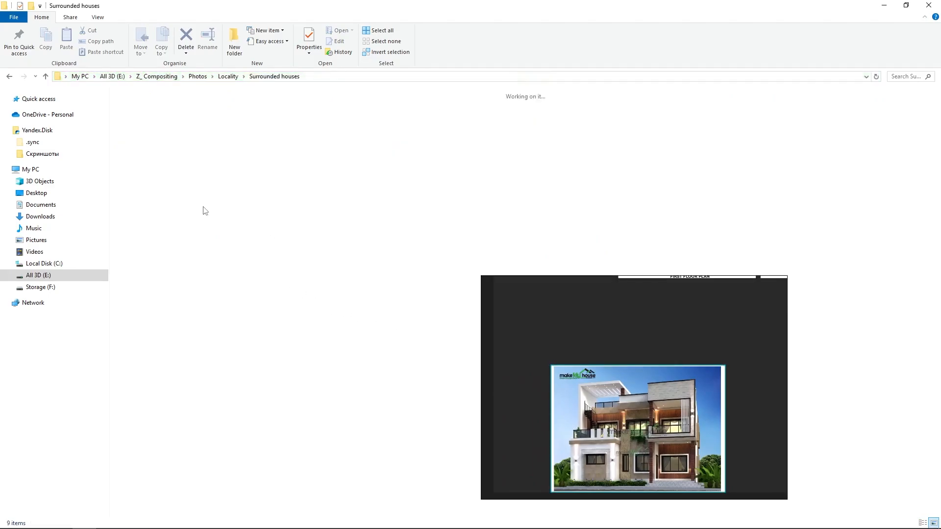
{"action": "key", "text": "BackSpace"}
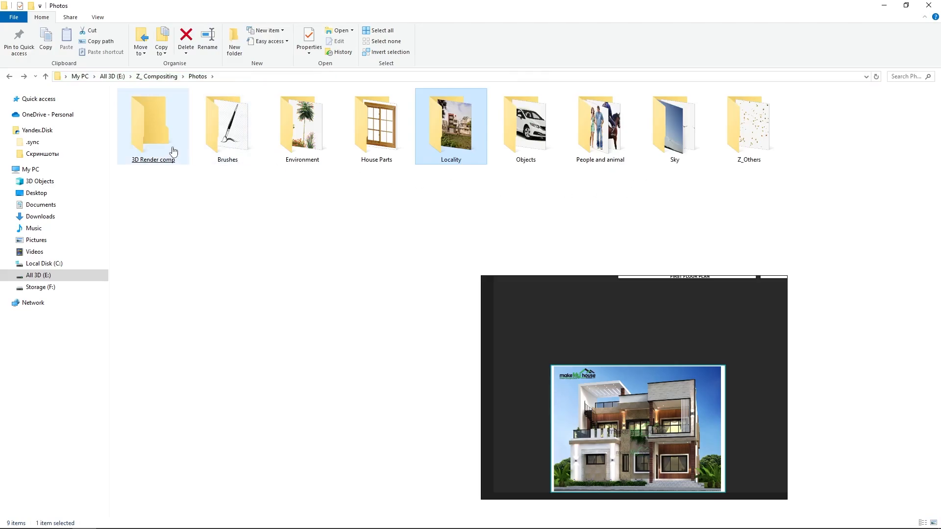
{"action": "left_click", "coordinate": [350, 185]}
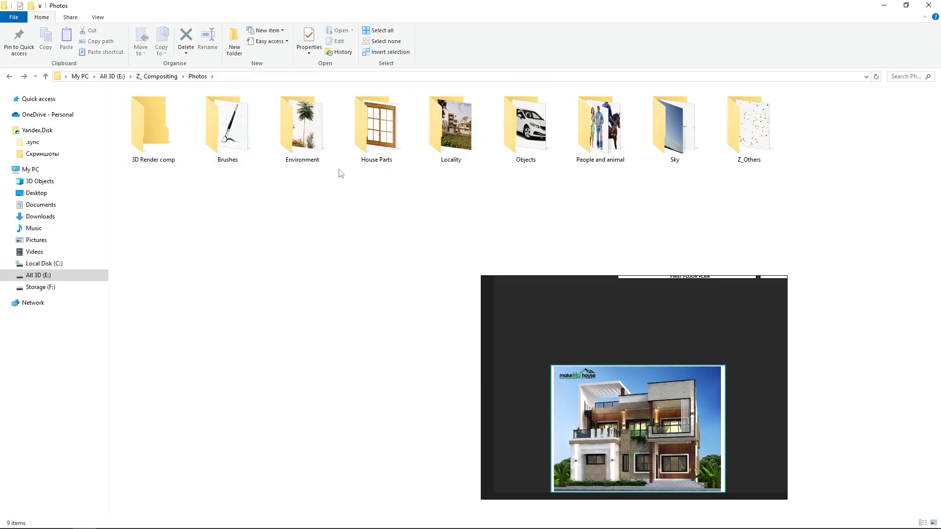
{"action": "left_click", "coordinate": [301, 162]}
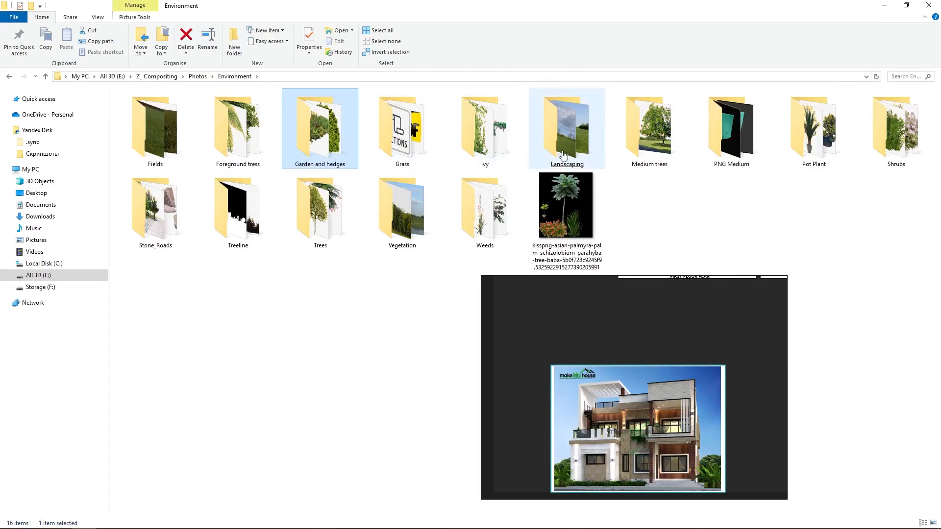
{"action": "left_click", "coordinate": [567, 162]}
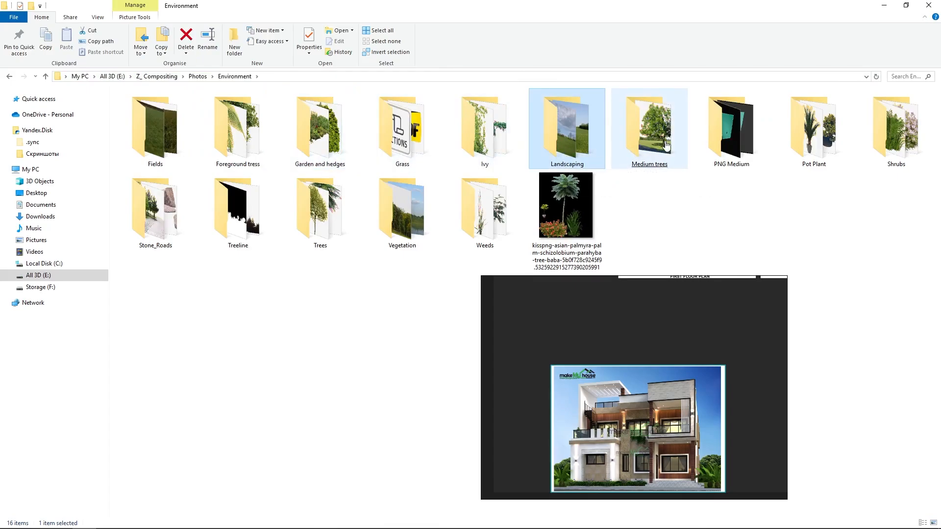
{"action": "double_click", "coordinate": [580, 150]}
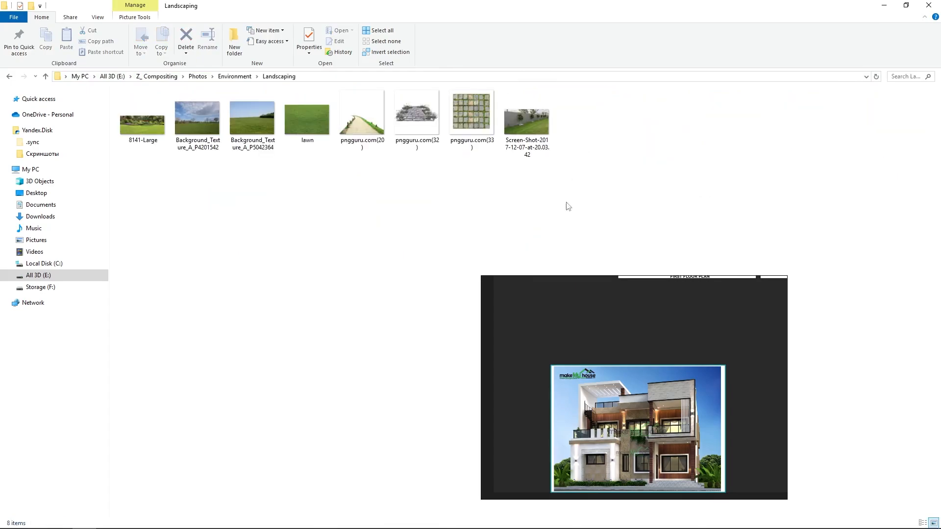
{"action": "left_click", "coordinate": [201, 124]}
{"action": "double_click", "coordinate": [190, 123]}
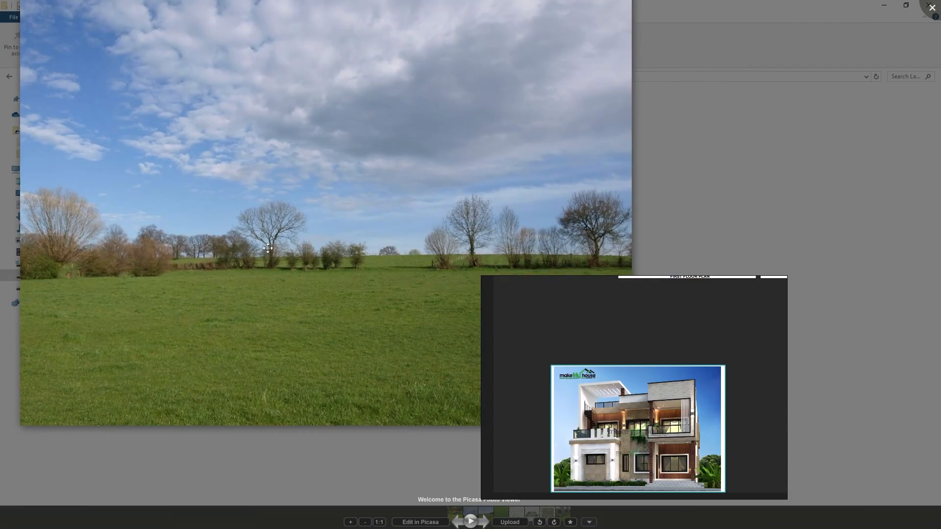
{"action": "left_click", "coordinate": [932, 8]}
{"action": "key", "text": "BackSpace"}
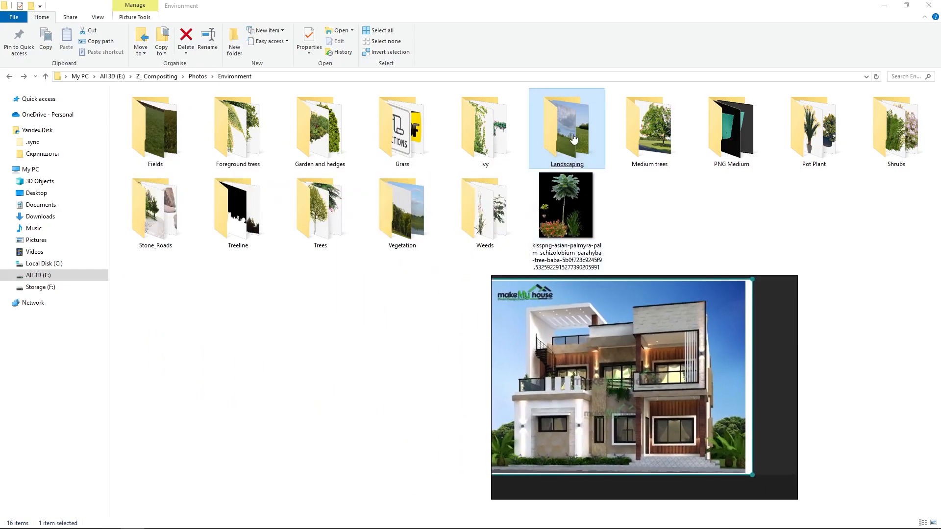
- Recheck the Landscaping folder and look through the Medium trees folder for a background tree
{"action": "key", "text": "Return"}
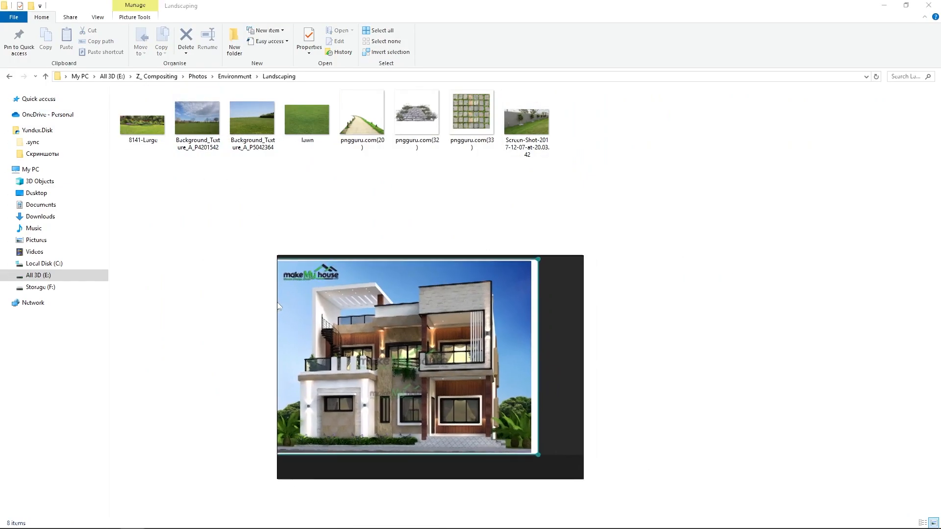
{"action": "key", "text": "alt+Up"}
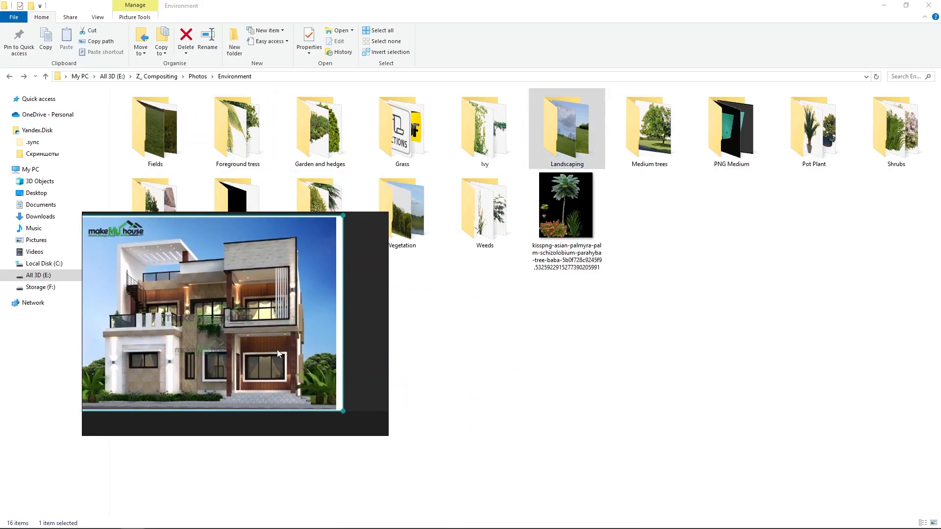
{"action": "double_click", "coordinate": [648, 129]}
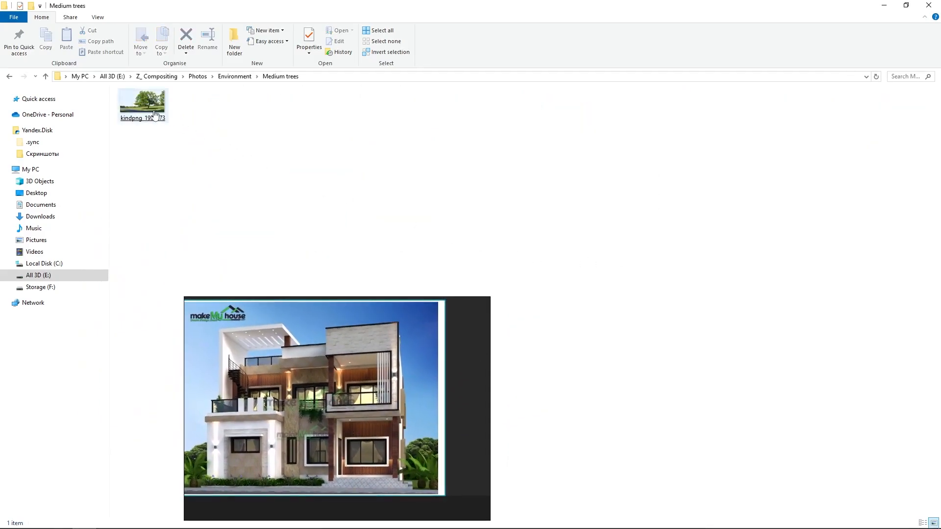
{"action": "left_click", "coordinate": [235, 76]}
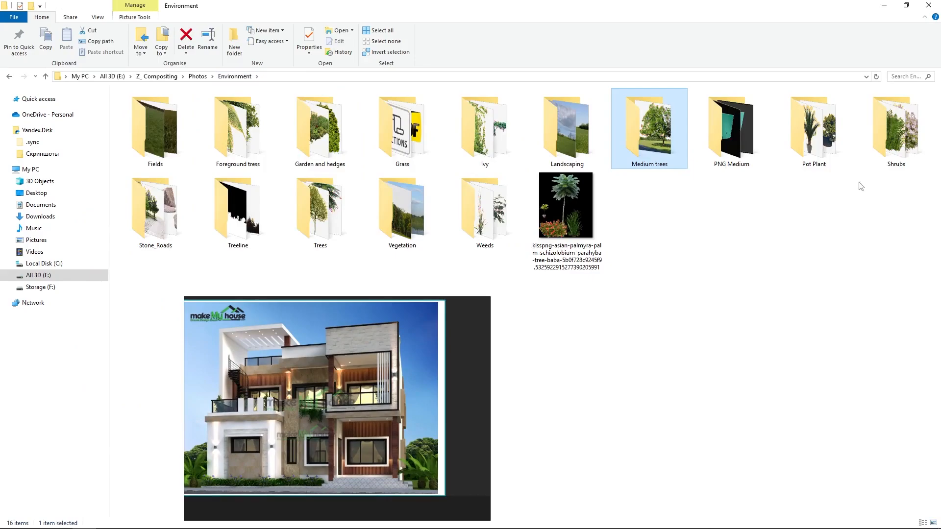
- Open the PNG Medium folder and place the FD-V1-M01 tree cutout into the Photoshop composite
{"action": "left_click", "coordinate": [762, 164]}
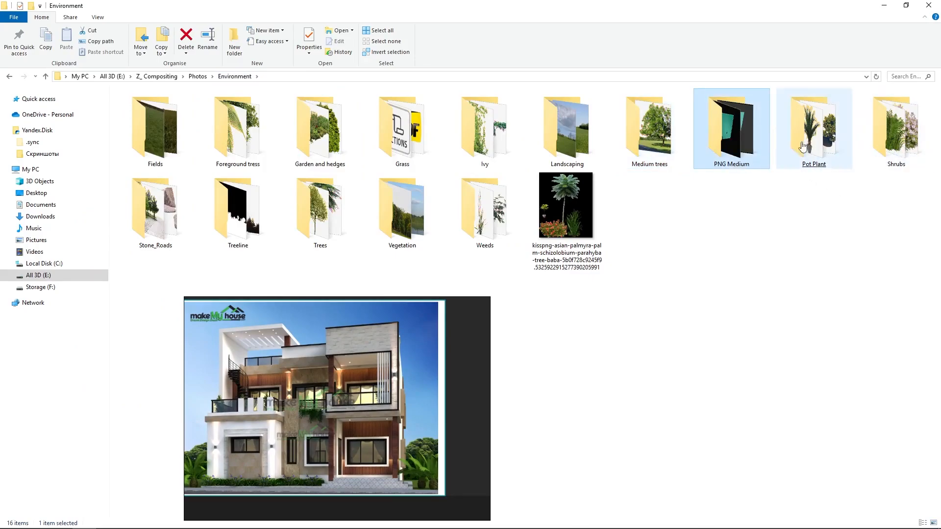
{"action": "double_click", "coordinate": [731, 147]}
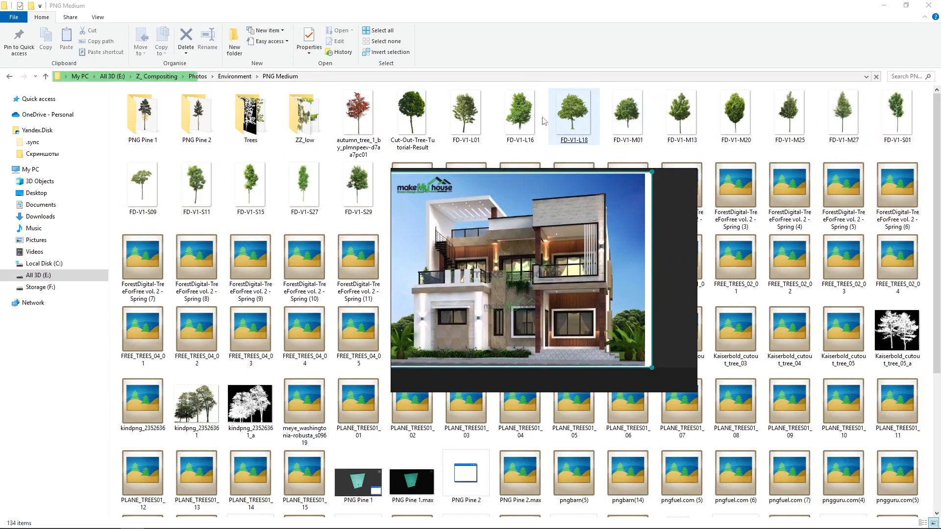
{"action": "left_click", "coordinate": [512, 113]}
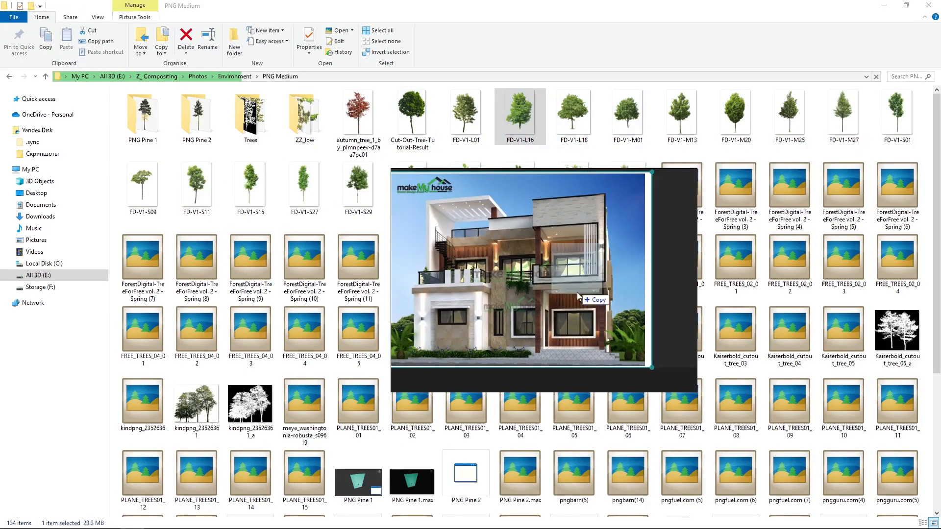
{"action": "left_click_drag", "start_coordinate": [627, 115], "coordinate": [476, 337]}
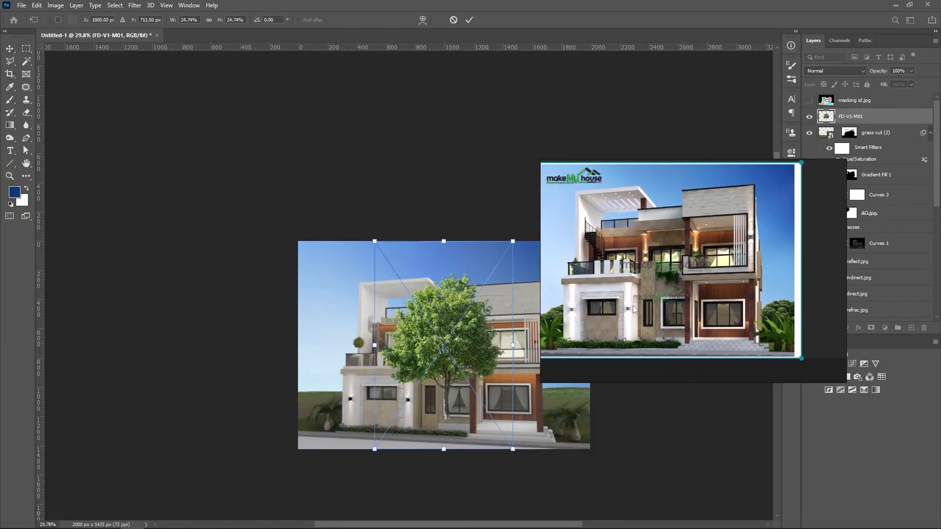
- Scale the FD-V1-M01 tree to about 10.36% and position it beside the house's left wall at X 242 px, Y 990.5 px
{"action": "scroll", "coordinate": [474, 299], "scroll_direction": "up", "scroll_amount": 3}
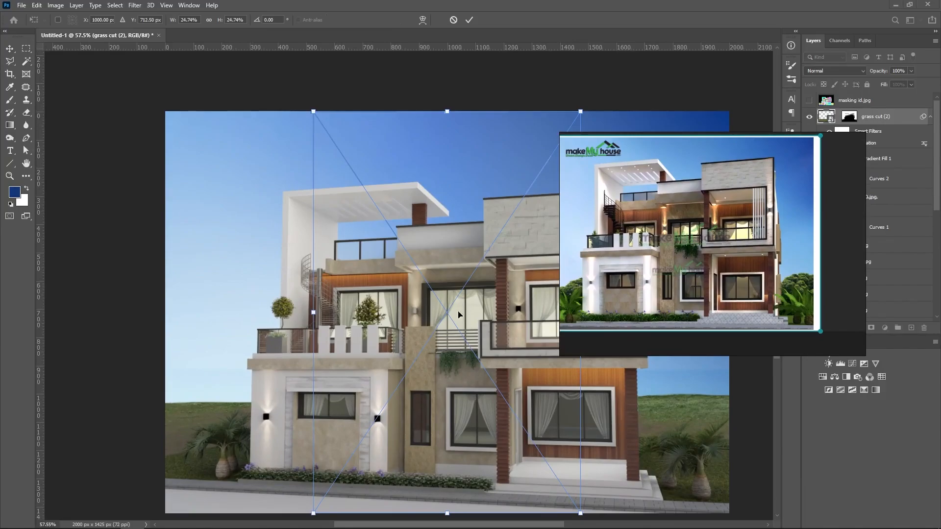
{"action": "scroll", "coordinate": [460, 314], "scroll_direction": "down", "scroll_amount": 1}
{"action": "left_click_drag", "start_coordinate": [459, 314], "coordinate": [298, 329]}
{"action": "scroll", "coordinate": [297, 328], "scroll_direction": "up", "scroll_amount": 1}
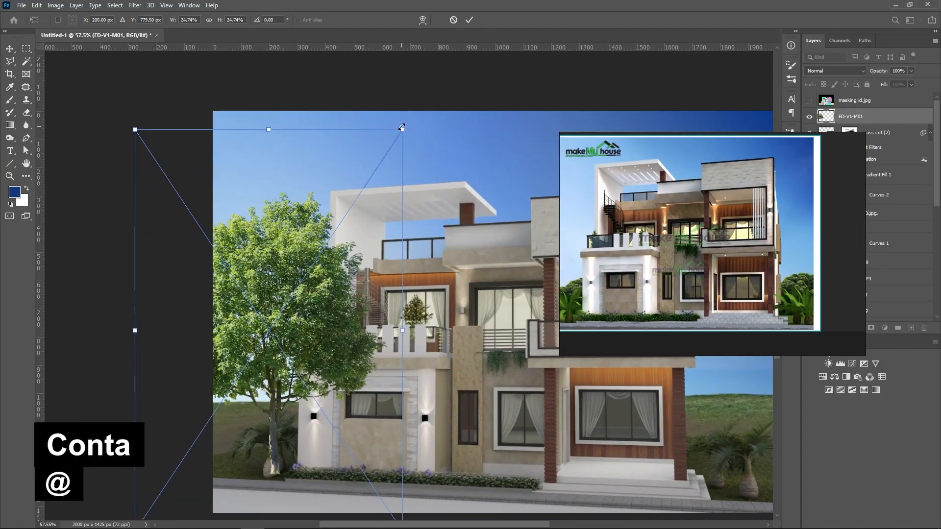
{"action": "left_click_drag", "start_coordinate": [402, 127], "coordinate": [325, 246]}
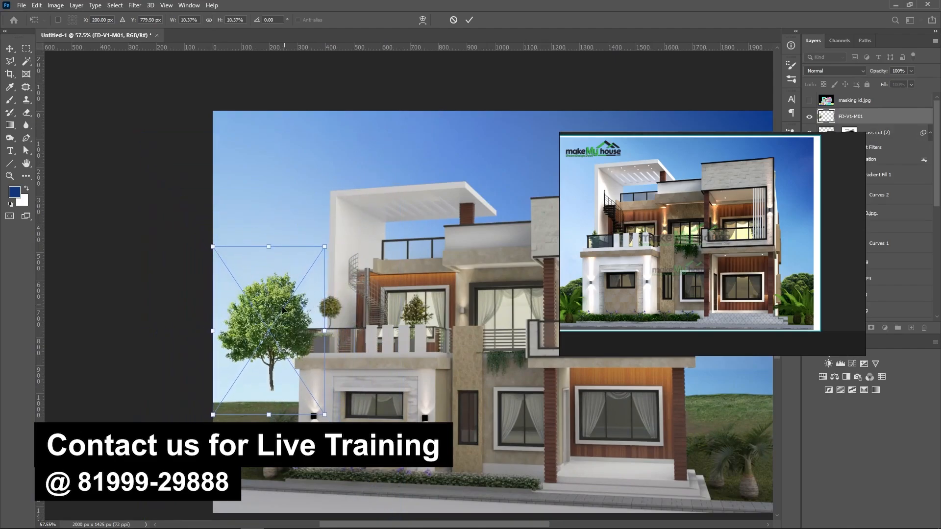
{"action": "left_click_drag", "start_coordinate": [273, 329], "coordinate": [285, 388]}
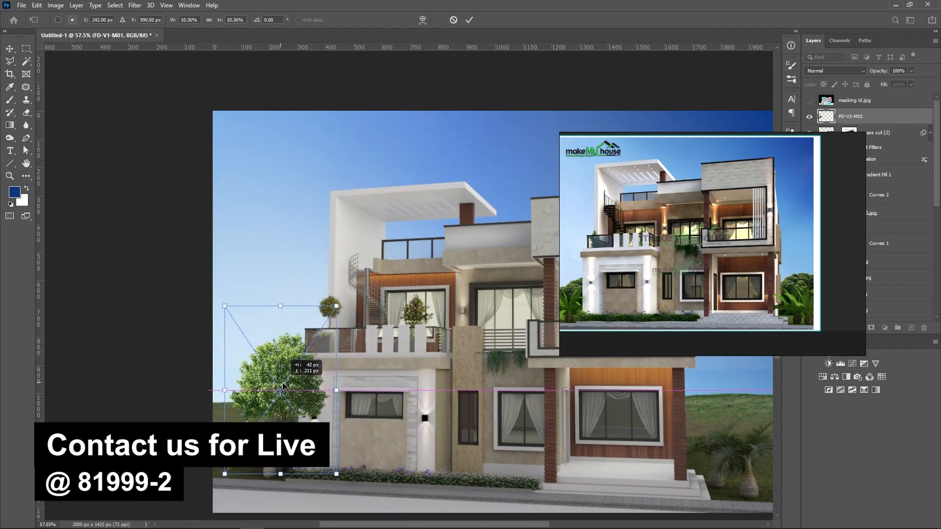
{"action": "left_click", "coordinate": [469, 20]}
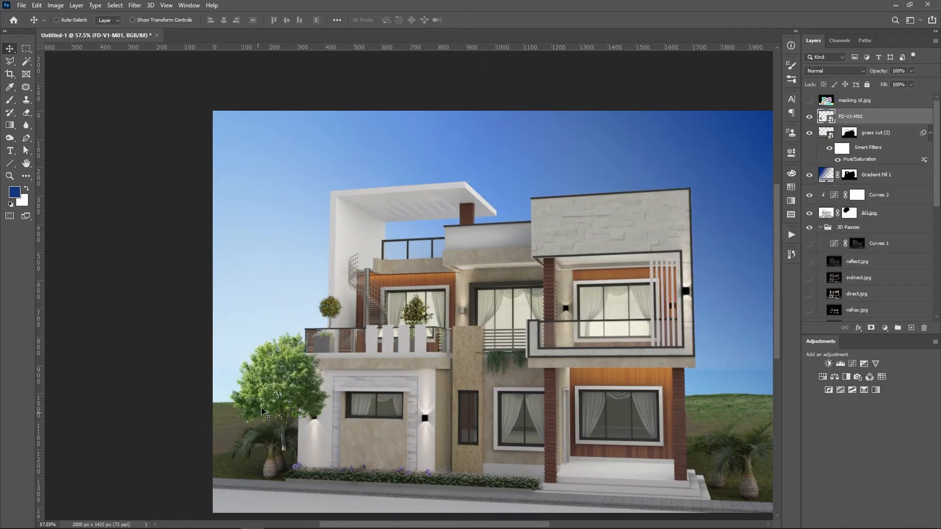
- Load the layer mask of base image.jpg as a selection while keeping the FD-V1-M01 tree layer active
{"action": "scroll", "coordinate": [274, 392], "scroll_direction": "up", "scroll_amount": 4}
{"action": "left_click_drag", "start_coordinate": [289, 368], "coordinate": [295, 409]}
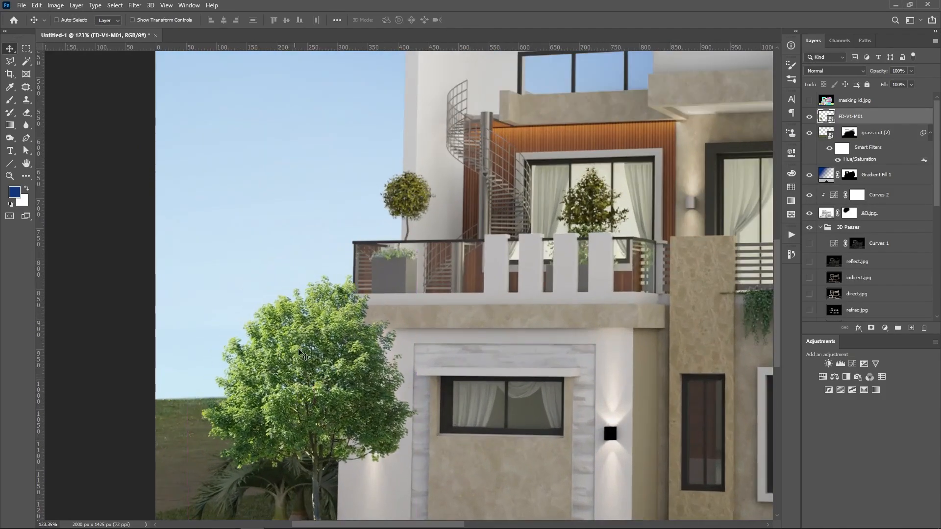
{"action": "scroll", "coordinate": [696, 413], "scroll_direction": "down", "scroll_amount": 3}
{"action": "scroll", "coordinate": [855, 235], "scroll_direction": "down", "scroll_amount": 3}
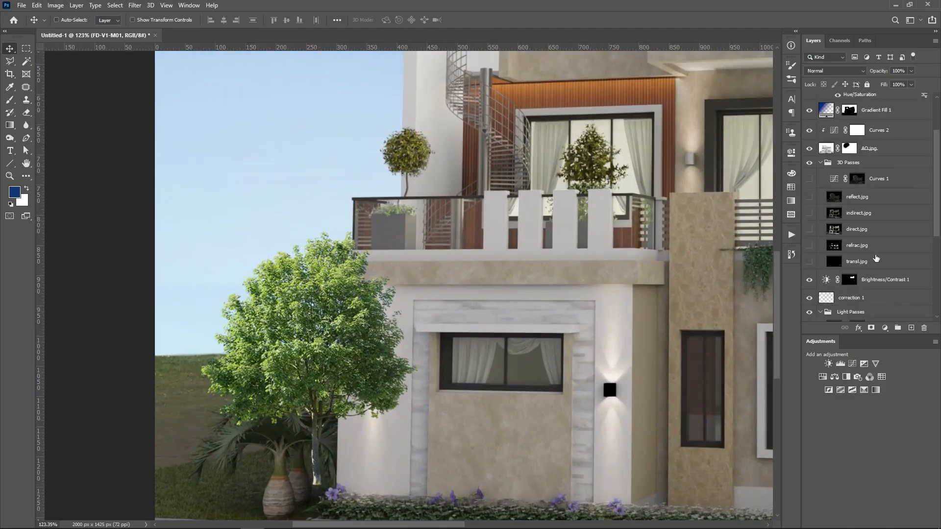
{"action": "left_click", "coordinate": [849, 111], "text": "ctrl"}
{"action": "scroll", "coordinate": [853, 118], "scroll_direction": "up", "scroll_amount": 3}
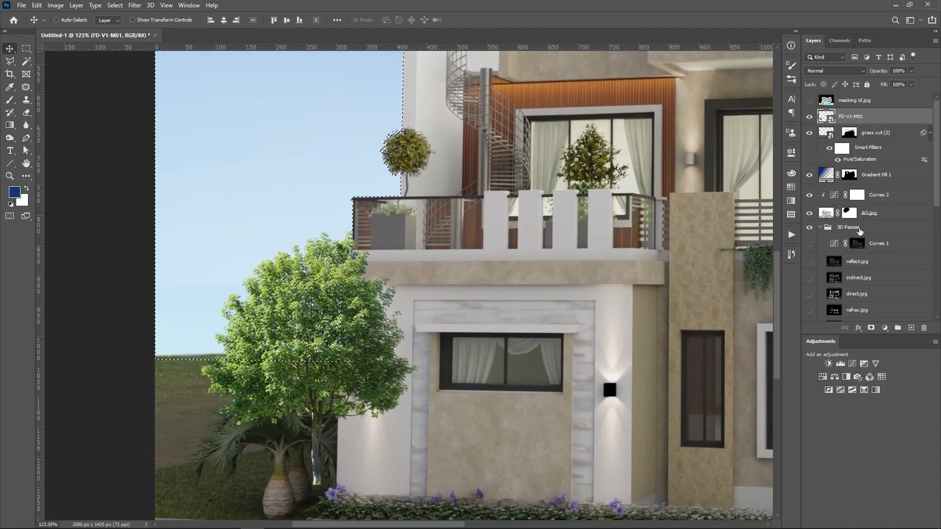
{"action": "scroll", "coordinate": [861, 211], "scroll_direction": "down", "scroll_amount": 10}
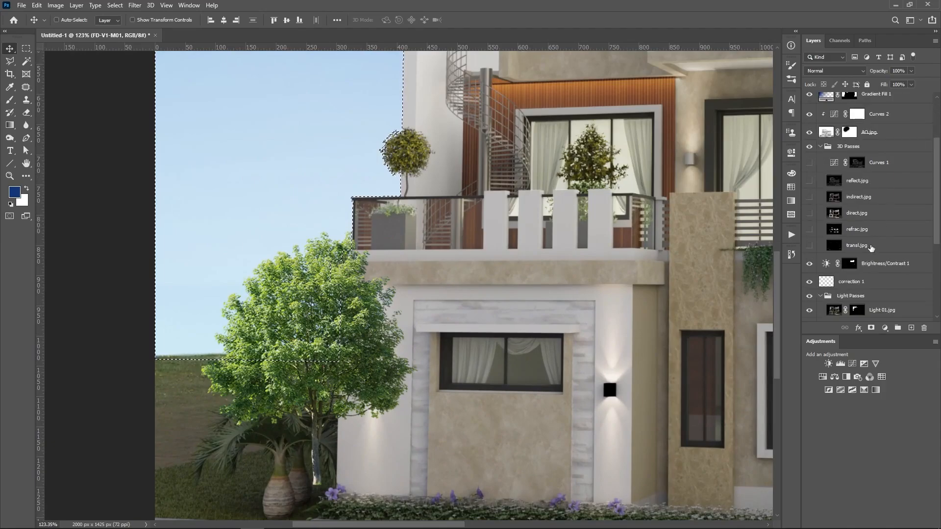
{"action": "scroll", "coordinate": [344, 407], "scroll_direction": "down", "scroll_amount": 3}
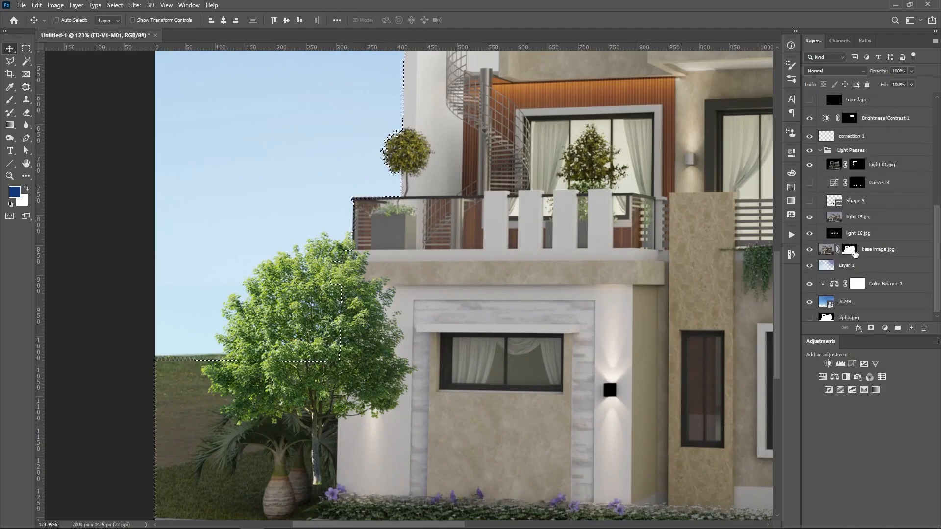
{"action": "scroll", "coordinate": [343, 407], "scroll_direction": "down", "scroll_amount": 2}
{"action": "scroll", "coordinate": [343, 407], "scroll_direction": "up", "scroll_amount": 5}
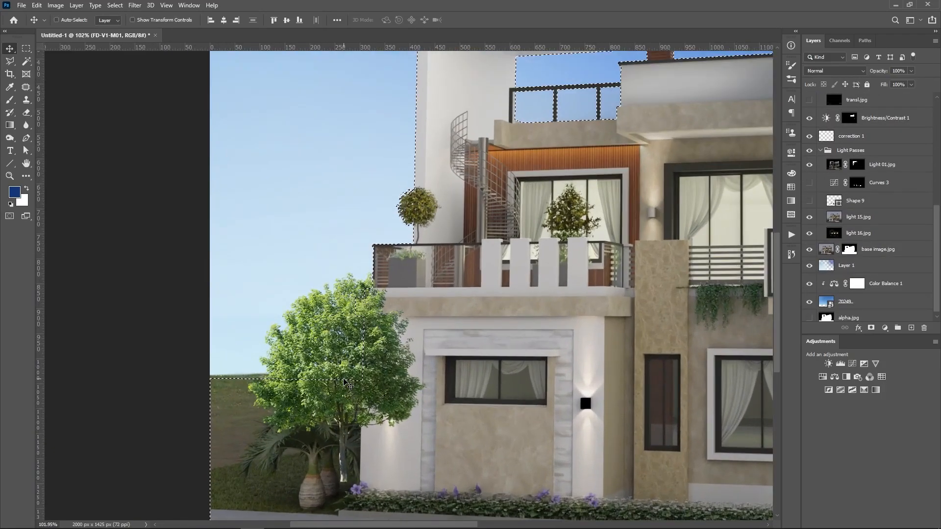
{"action": "scroll", "coordinate": [853, 118], "scroll_direction": "up", "scroll_amount": 10}
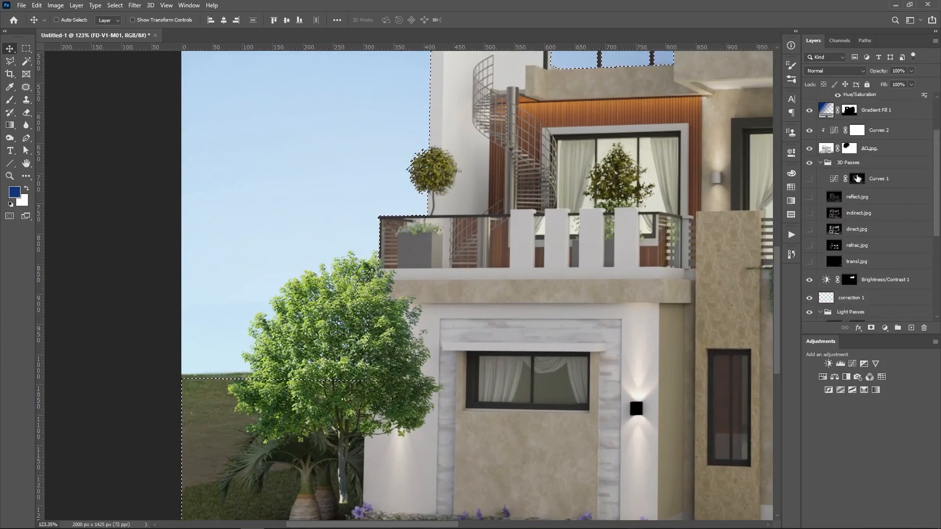
- Add a layer mask to FD-V1-M01 from the selection and invert it to put the tree behind the house
{"action": "left_click", "coordinate": [872, 328]}
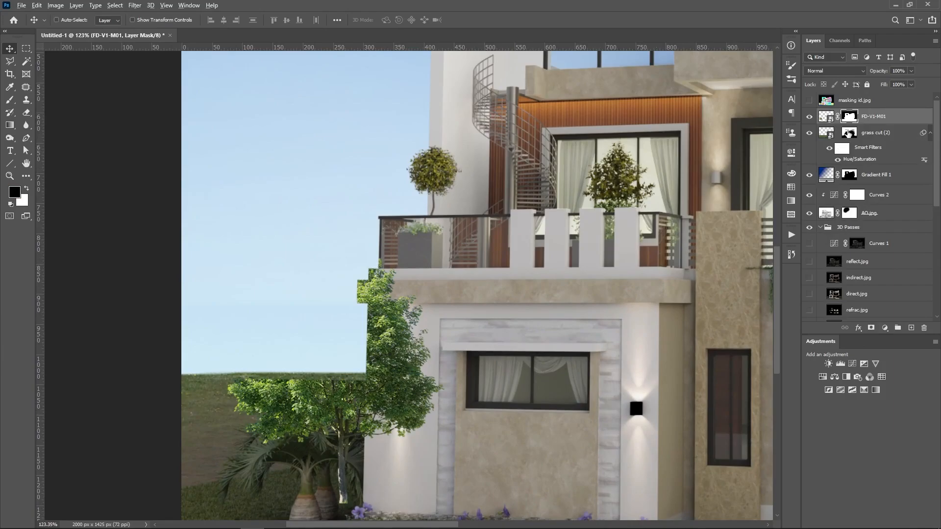
{"action": "left_click", "coordinate": [850, 120], "text": "alt"}
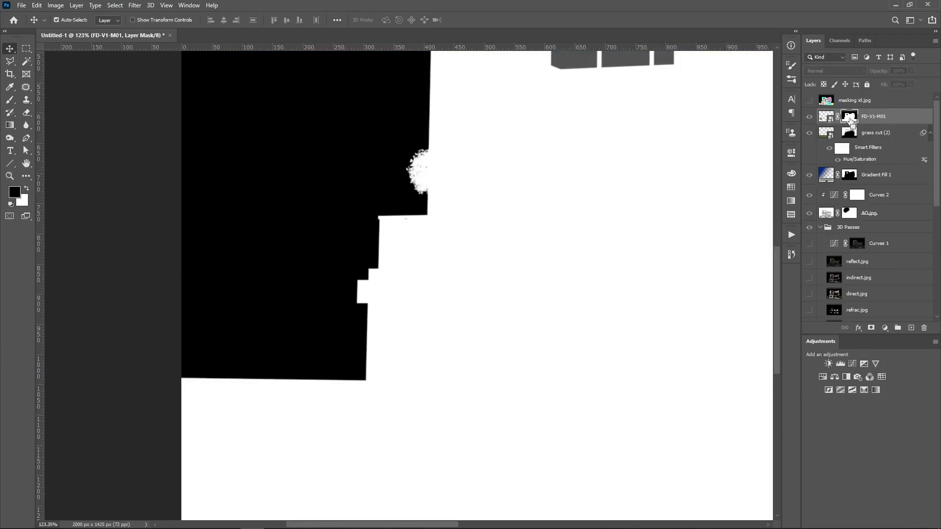
{"action": "key", "text": "ctrl+i"}
{"action": "left_click", "coordinate": [831, 118]}
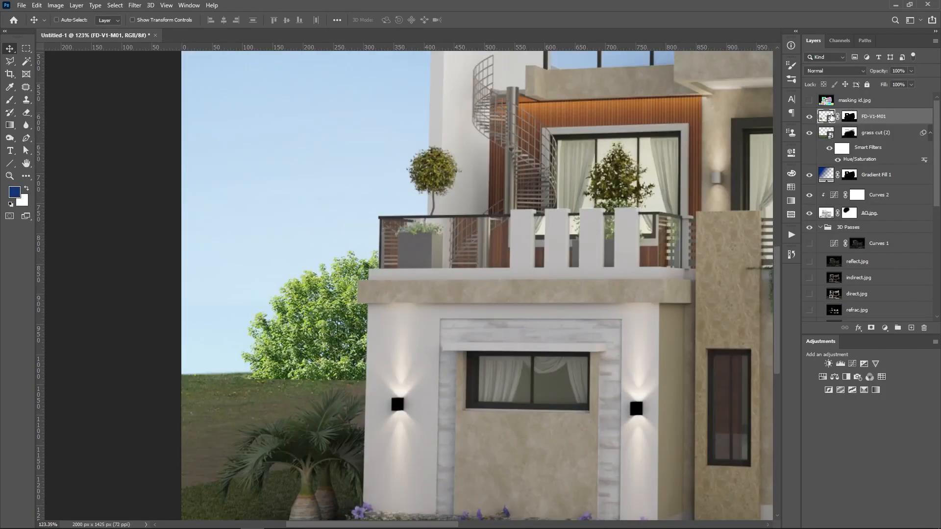
- Paint white on FD-V1-M01's layer mask, first inside a rectangular selection bounded by the house wall, revealing the lower crown and trunk
{"action": "scroll", "coordinate": [322, 392], "scroll_direction": "up", "scroll_amount": 3}
{"action": "scroll", "coordinate": [309, 385], "scroll_direction": "down", "scroll_amount": 4}
{"action": "scroll", "coordinate": [293, 376], "scroll_direction": "up", "scroll_amount": 2}
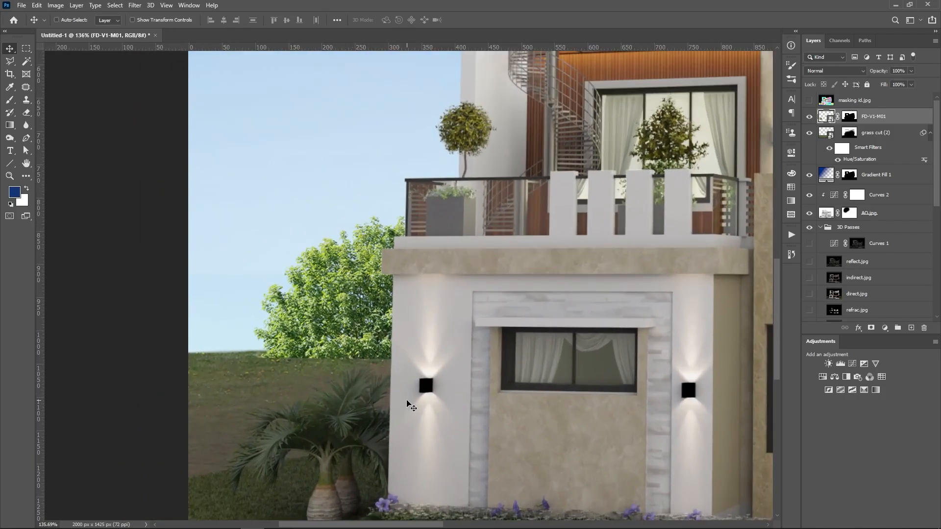
{"action": "key", "text": "m"}
{"action": "left_click_drag", "start_coordinate": [256, 260], "coordinate": [384, 520]}
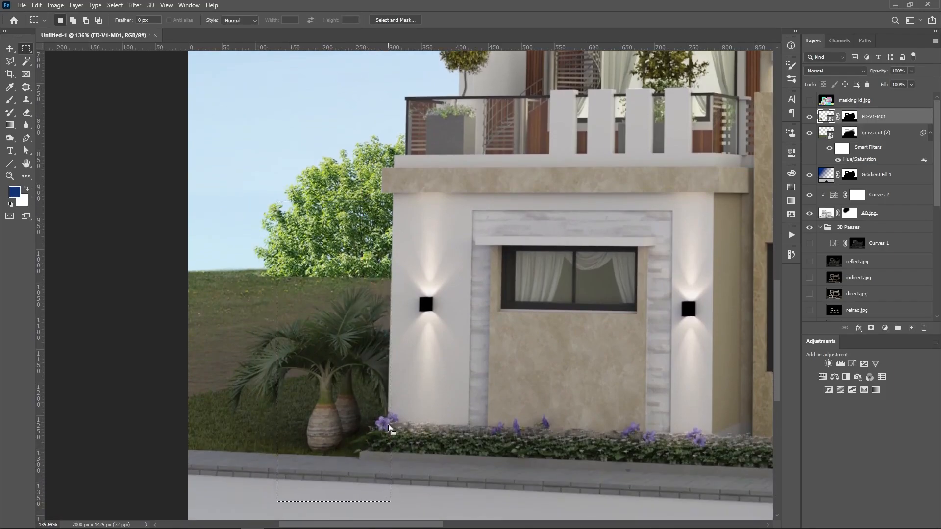
{"action": "key", "text": "b"}
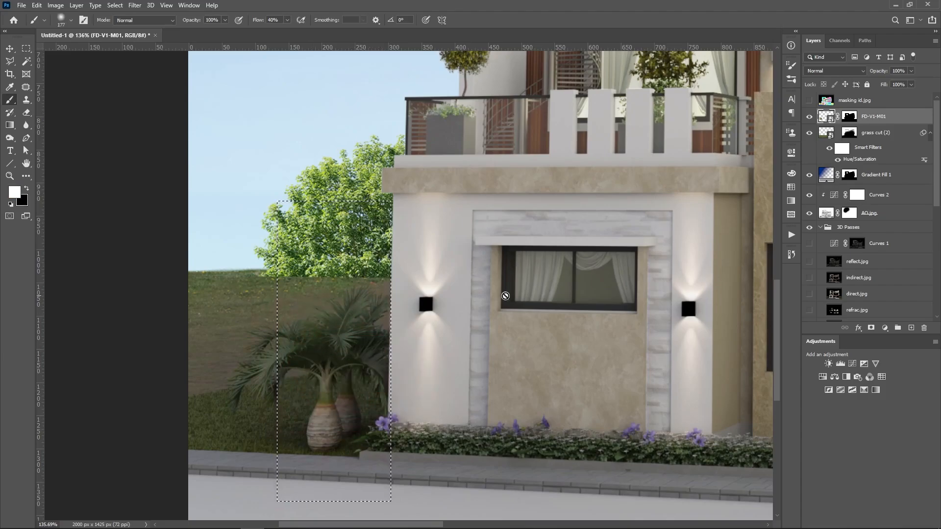
{"action": "left_click", "coordinate": [852, 120]}
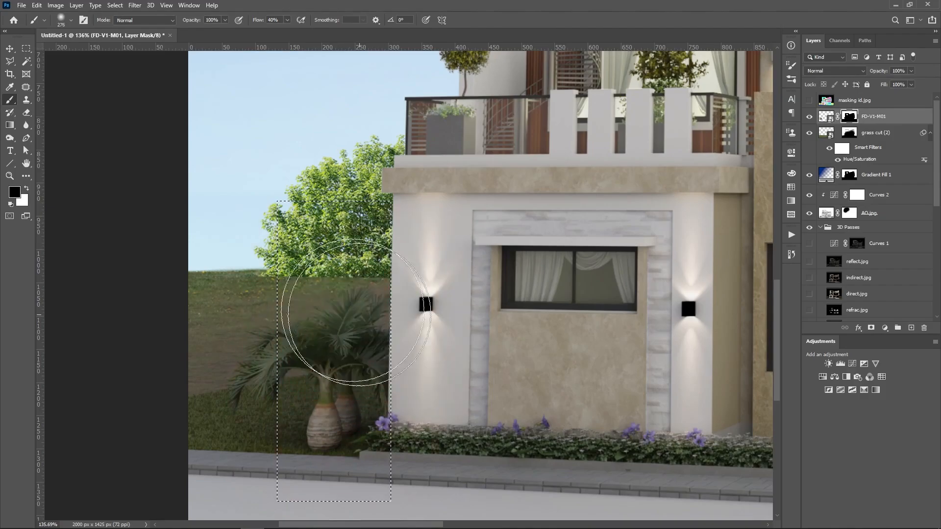
{"action": "left_click_drag", "start_coordinate": [324, 265], "coordinate": [343, 300]}
{"action": "key", "text": "x"}
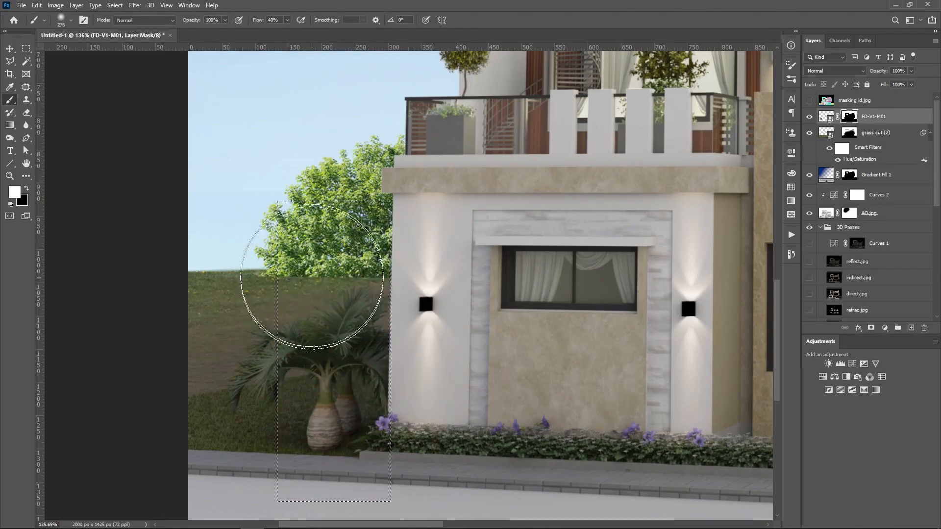
{"action": "mouse_move", "coordinate": [362, 407]}
{"action": "left_mouse_down"}
{"action": "mouse_move", "coordinate": [252, 368]}
{"action": "mouse_move", "coordinate": [315, 374]}
{"action": "mouse_move", "coordinate": [283, 336]}
{"action": "mouse_move", "coordinate": [297, 322]}
{"action": "left_mouse_up"}
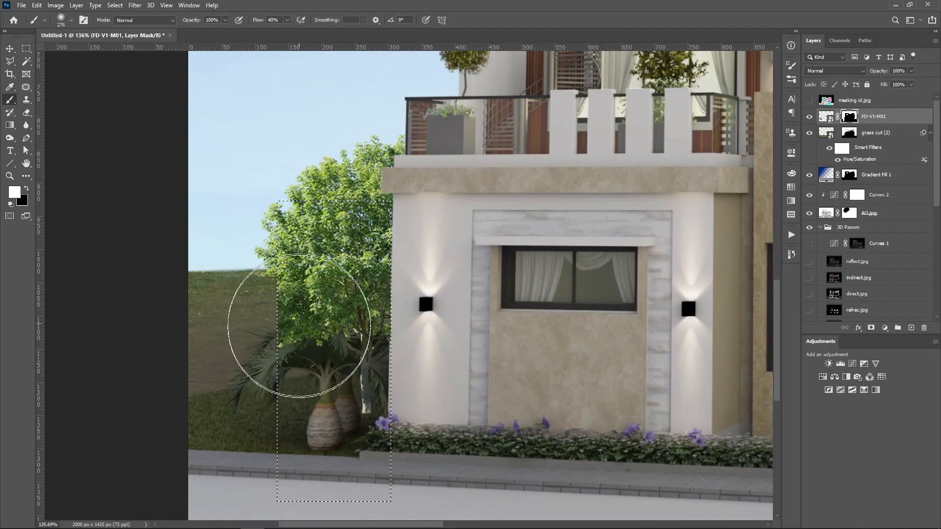
{"action": "key", "text": "ctrl+d"}
{"action": "mouse_move", "coordinate": [273, 279]}
{"action": "left_mouse_down"}
{"action": "mouse_move", "coordinate": [263, 330]}
{"action": "mouse_move", "coordinate": [277, 274]}
{"action": "mouse_move", "coordinate": [282, 316]}
{"action": "mouse_move", "coordinate": [286, 249]}
{"action": "mouse_move", "coordinate": [291, 359]}
{"action": "mouse_move", "coordinate": [303, 356]}
{"action": "mouse_move", "coordinate": [305, 370]}
{"action": "mouse_move", "coordinate": [282, 178]}
{"action": "left_mouse_up"}
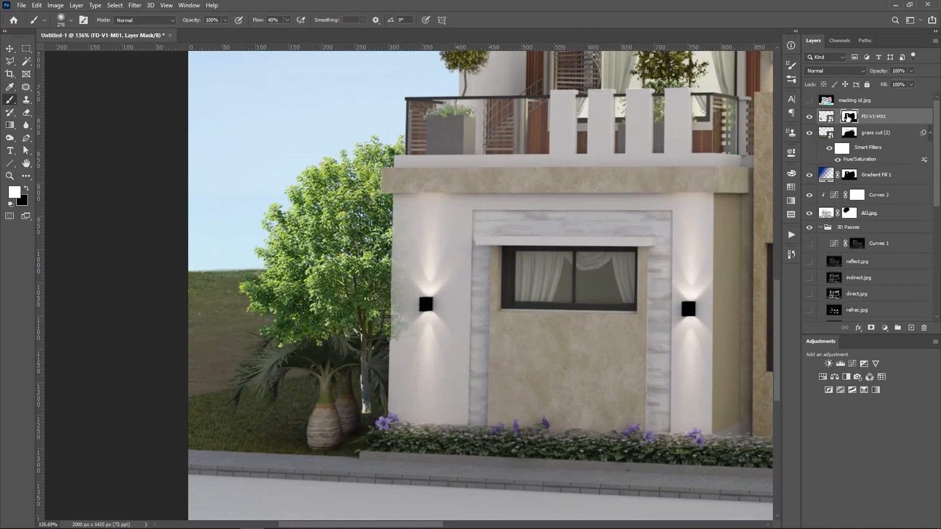
- Move the FD-V1-M01 tree image, independently of its mask, slightly down and toward the house wall
{"action": "left_click", "coordinate": [827, 116]}
{"action": "key", "text": "v"}
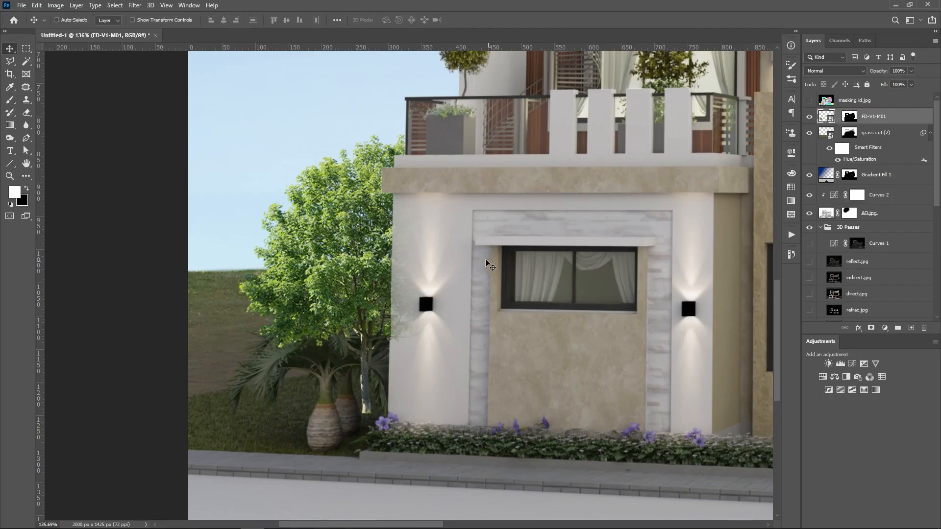
{"action": "left_click_drag", "start_coordinate": [366, 290], "coordinate": [333, 299]}
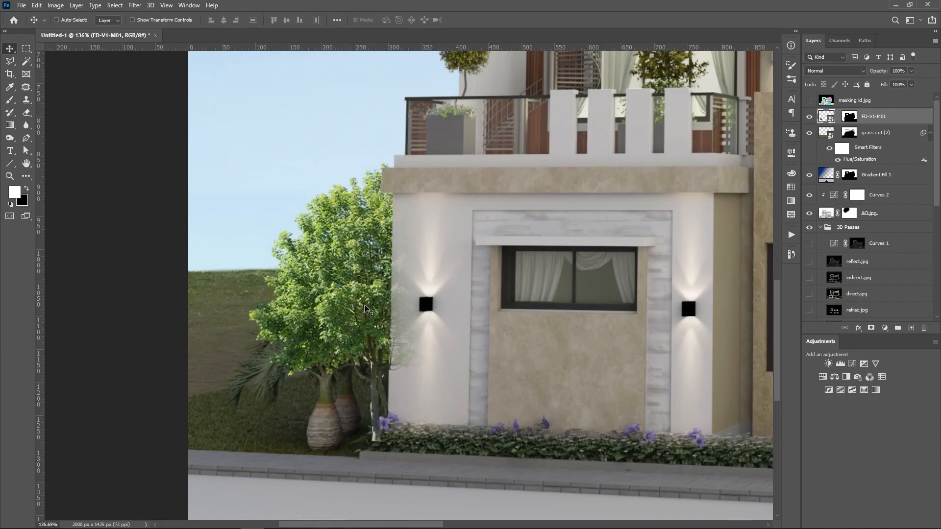
- Make a rectangular selection over the white wall strip around the left wall light, along the wall's outer edge
{"action": "scroll", "coordinate": [421, 324], "scroll_direction": "up", "scroll_amount": 2}
{"action": "scroll", "coordinate": [401, 311], "scroll_direction": "up", "scroll_amount": 3}
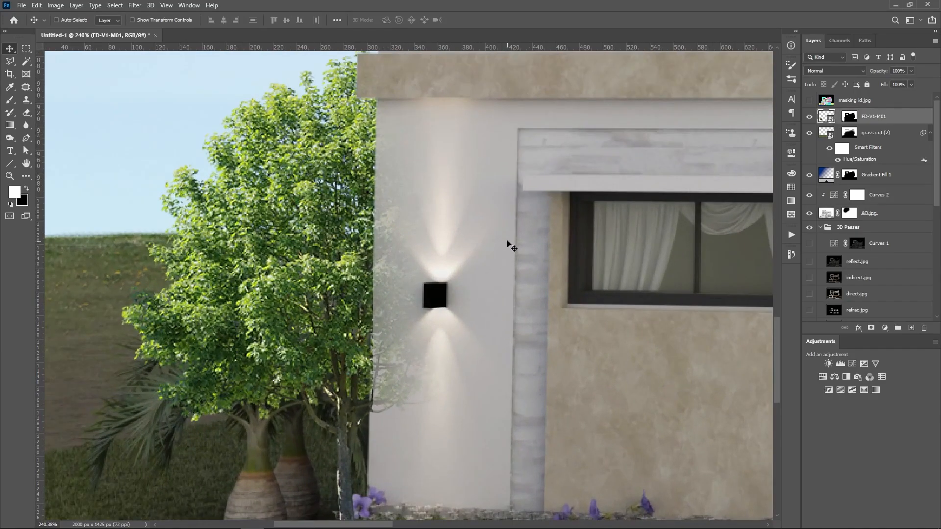
{"action": "scroll", "coordinate": [510, 245], "scroll_direction": "down", "scroll_amount": 2}
{"action": "key", "text": "m"}
{"action": "mouse_move", "coordinate": [488, 126]}
{"action": "left_mouse_down"}
{"action": "mouse_move", "coordinate": [405, 392]}
{"action": "mouse_move", "coordinate": [407, 444]}
{"action": "left_mouse_up"}
- Paint black with an enlarged brush on FD-V1-M01's layer mask inside the selection to hide foliage over the wall, and deselect
{"action": "key", "text": "b"}
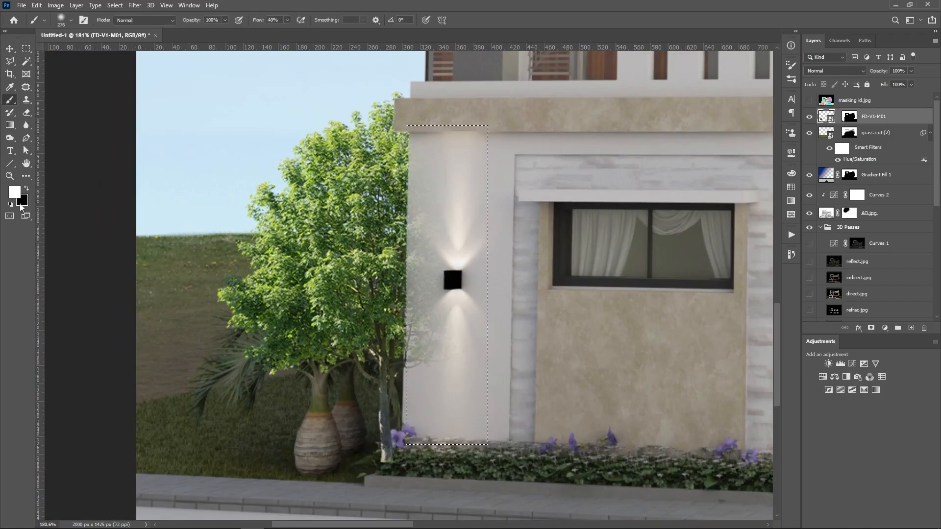
{"action": "left_click", "coordinate": [26, 189]}
{"action": "key", "text": "bracketright"}
{"action": "key", "text": "bracketright"}
{"action": "key", "text": "bracketright"}
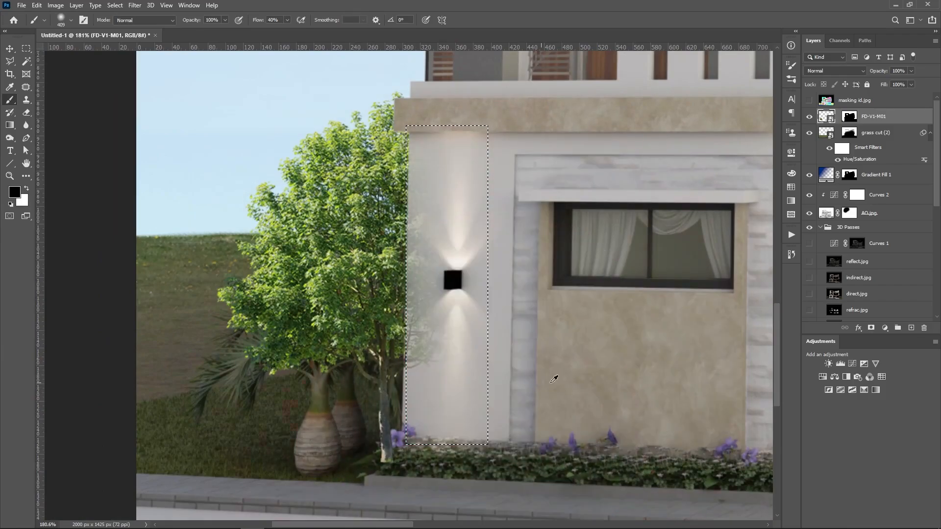
{"action": "left_click", "coordinate": [478, 209]}
{"action": "left_click", "coordinate": [499, 204]}
{"action": "left_click", "coordinate": [849, 116]}
{"action": "key", "text": "x"}
{"action": "mouse_move", "coordinate": [431, 199]}
{"action": "left_mouse_down"}
{"action": "mouse_move", "coordinate": [483, 231]}
{"action": "mouse_move", "coordinate": [456, 319]}
{"action": "left_mouse_up"}
{"action": "key", "text": "x"}
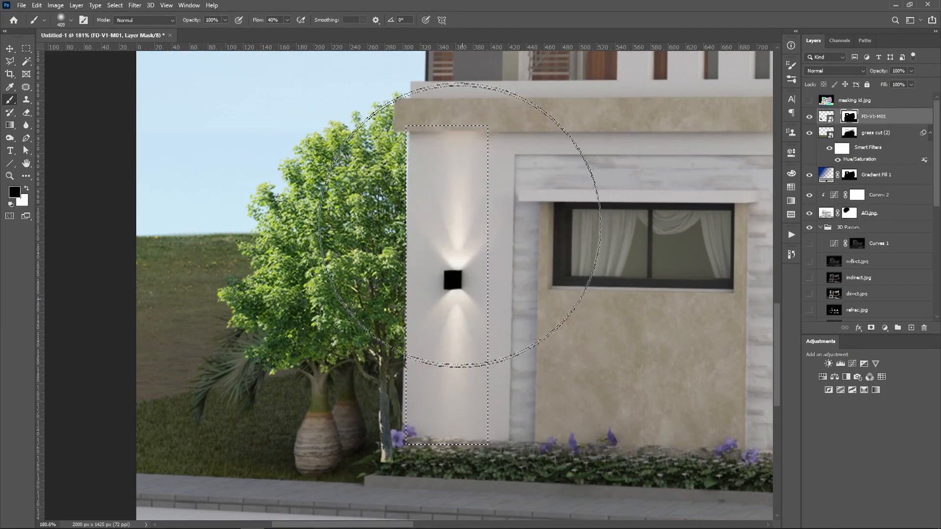
{"action": "key", "text": "ctrl+d"}
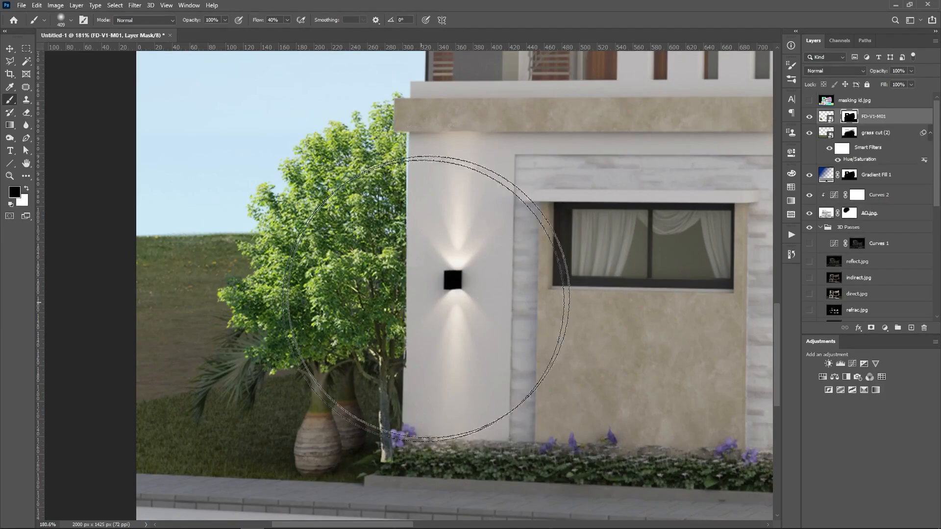
- Shift the FD-V1-M01 tree away from the wall toward the potted palms and rotate it about 2.3°
{"action": "left_click", "coordinate": [830, 119]}
{"action": "scroll", "coordinate": [498, 203], "scroll_direction": "down", "scroll_amount": 6}
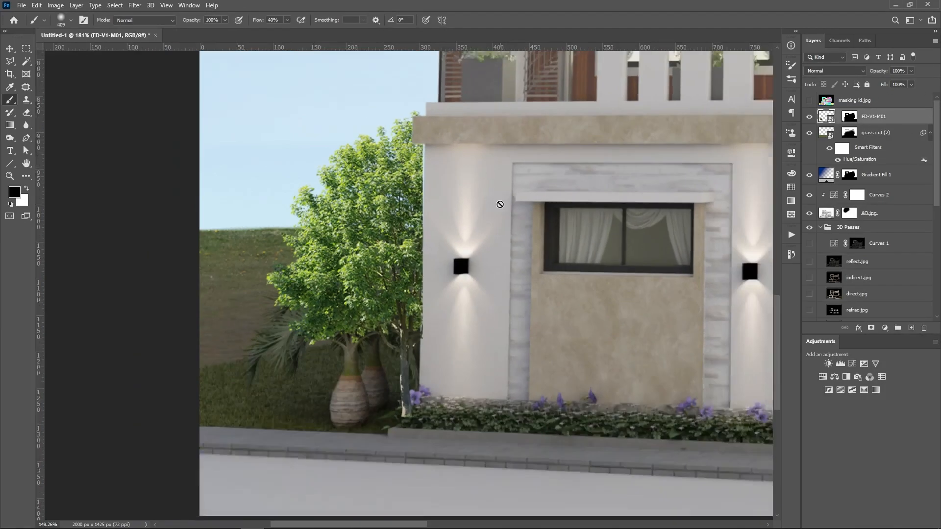
{"action": "key", "text": "v"}
{"action": "mouse_move", "coordinate": [411, 267]}
{"action": "left_mouse_down"}
{"action": "mouse_move", "coordinate": [399, 254]}
{"action": "mouse_move", "coordinate": [361, 299]}
{"action": "mouse_move", "coordinate": [486, 281]}
{"action": "mouse_move", "coordinate": [385, 278]}
{"action": "mouse_move", "coordinate": [448, 271]}
{"action": "mouse_move", "coordinate": [406, 274]}
{"action": "left_mouse_up"}
{"action": "scroll", "coordinate": [399, 265], "scroll_direction": "up", "scroll_amount": 2}
{"action": "key", "text": "ctrl+t"}
{"action": "left_click_drag", "start_coordinate": [506, 239], "coordinate": [502, 253]}
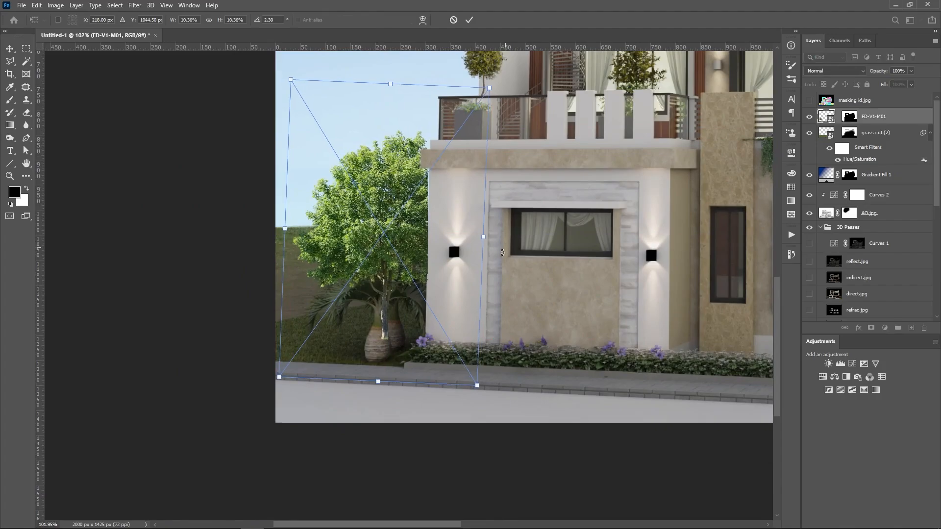
{"action": "key", "text": "Return"}
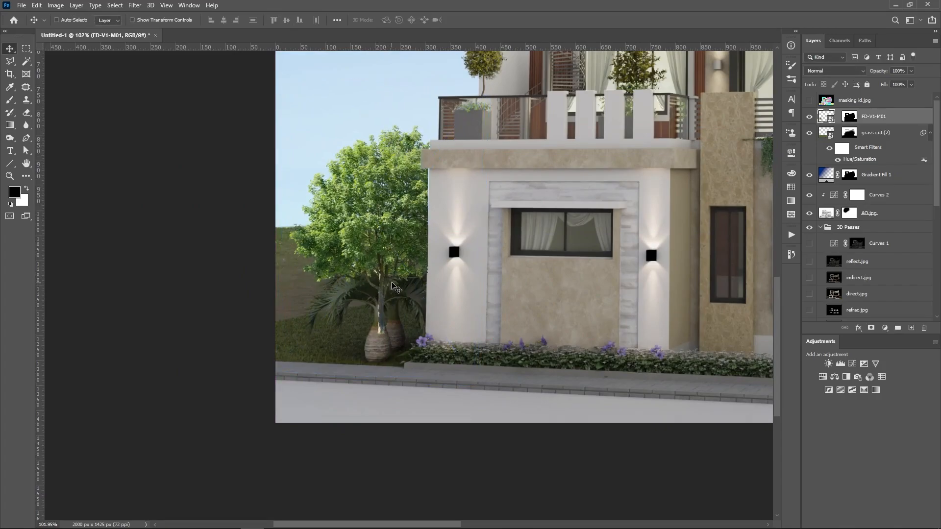
- Nudge the FD-V1-M01 tree slightly to fine-tune its position over the palms beside the wall
{"action": "scroll", "coordinate": [392, 284], "scroll_direction": "up", "scroll_amount": 3}
{"action": "scroll", "coordinate": [393, 283], "scroll_direction": "up", "scroll_amount": 4}
{"action": "scroll", "coordinate": [392, 245], "scroll_direction": "down", "scroll_amount": 4}
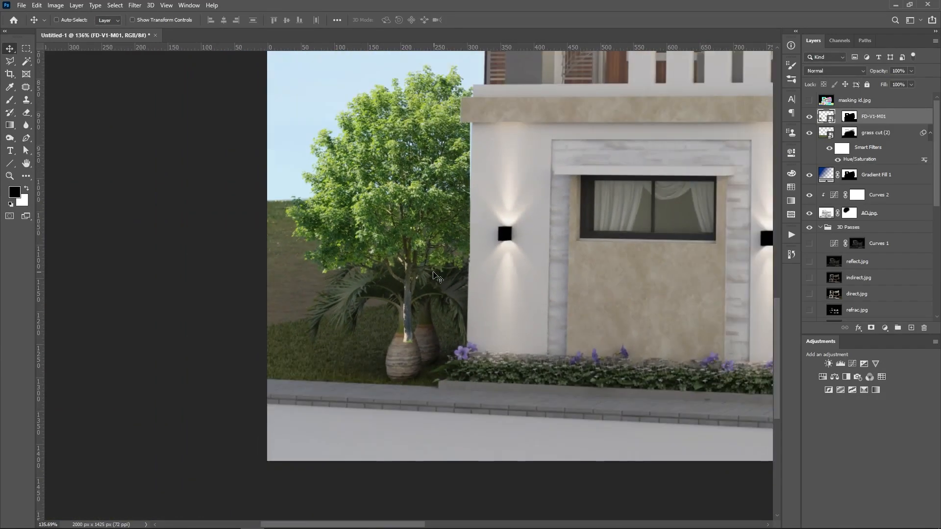
{"action": "left_click_drag", "start_coordinate": [412, 227], "coordinate": [412, 229]}
{"action": "scroll", "coordinate": [389, 253], "scroll_direction": "down", "scroll_amount": 3}
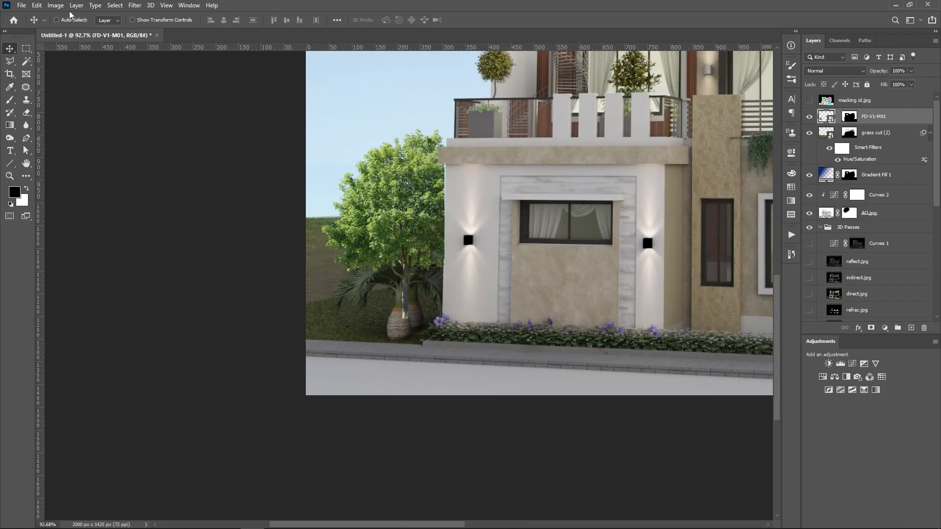
- Open Hue/Saturation for FD-V1-M01, setting Master saturation to -24 and Greens to saturation -27 and lightness -4
{"action": "left_click", "coordinate": [55, 6]}
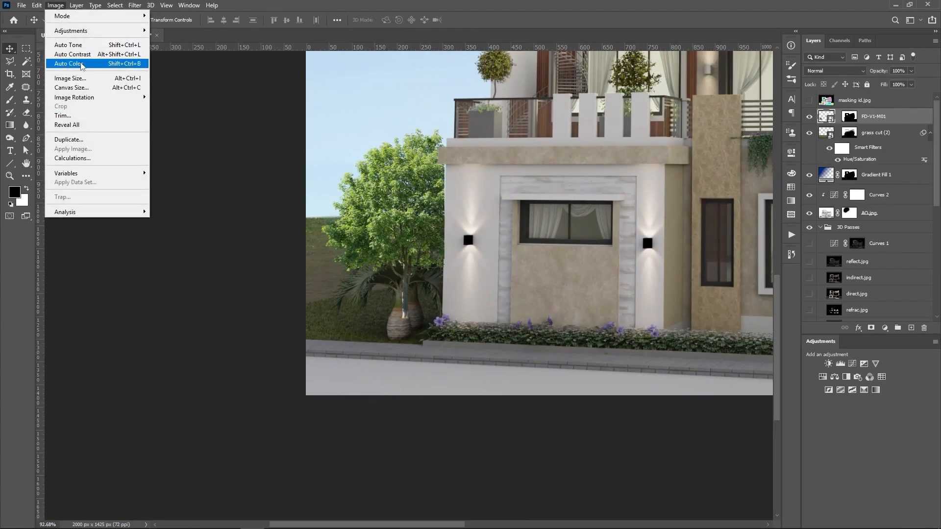
{"action": "mouse_move", "coordinate": [91, 31]}
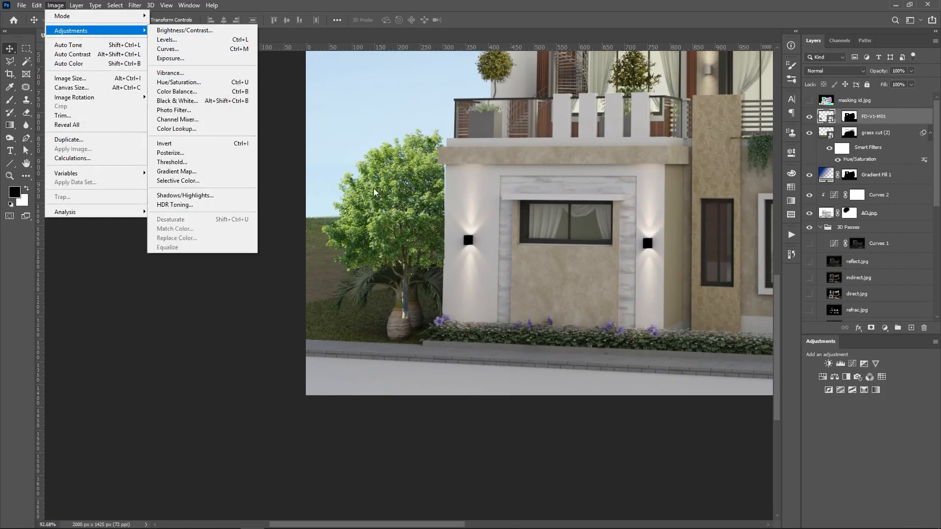
{"action": "left_click", "coordinate": [179, 81]}
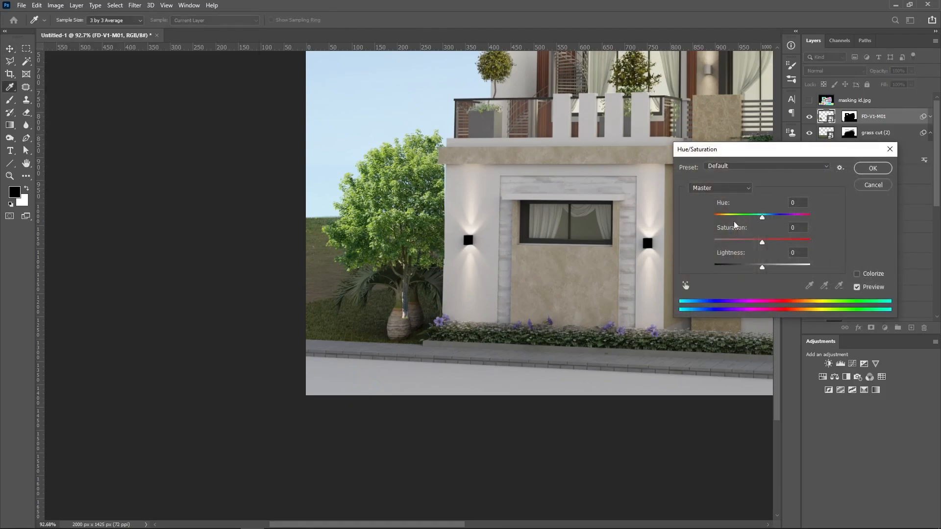
{"action": "left_click", "coordinate": [750, 189]}
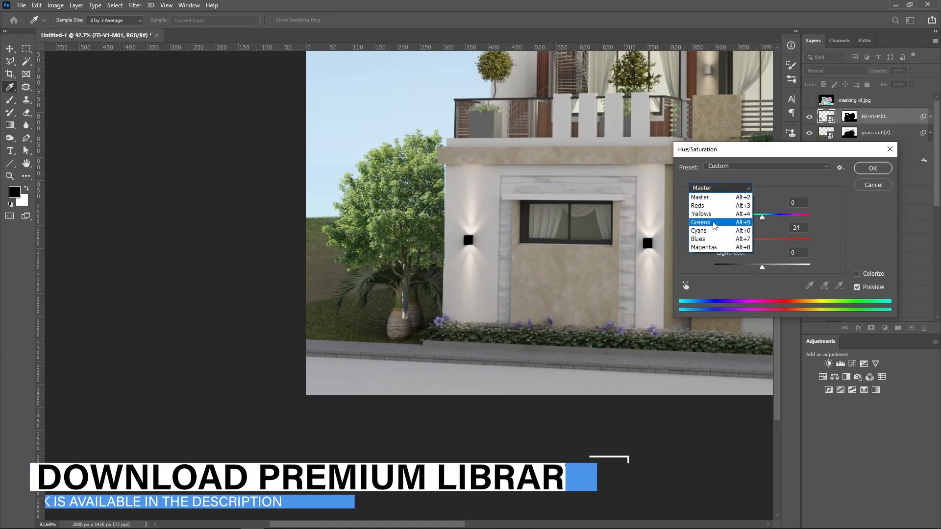
{"action": "left_click", "coordinate": [714, 225]}
{"action": "left_click_drag", "start_coordinate": [761, 244], "coordinate": [762, 268]}
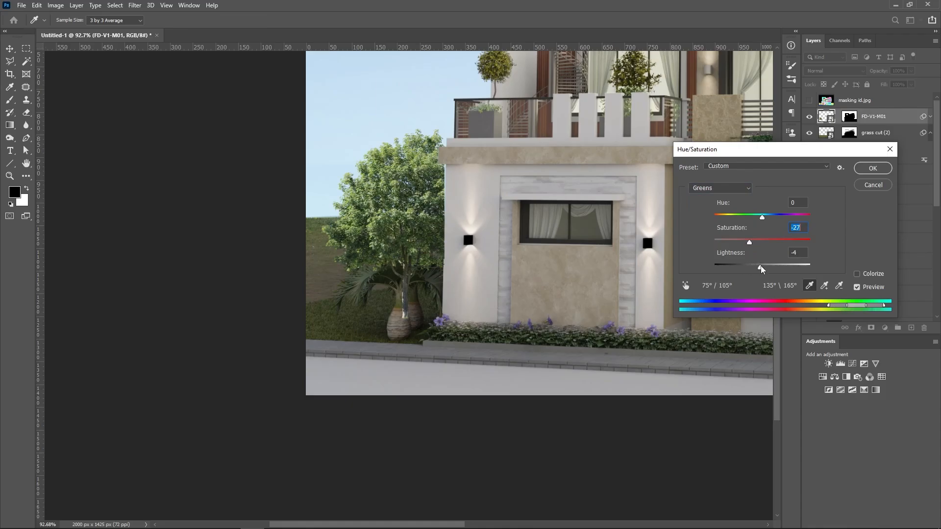
- Set the Master lightness to -20 and apply the Hue/Saturation adjustment to the tree
{"action": "left_click", "coordinate": [740, 191]}
{"action": "left_click", "coordinate": [731, 196]}
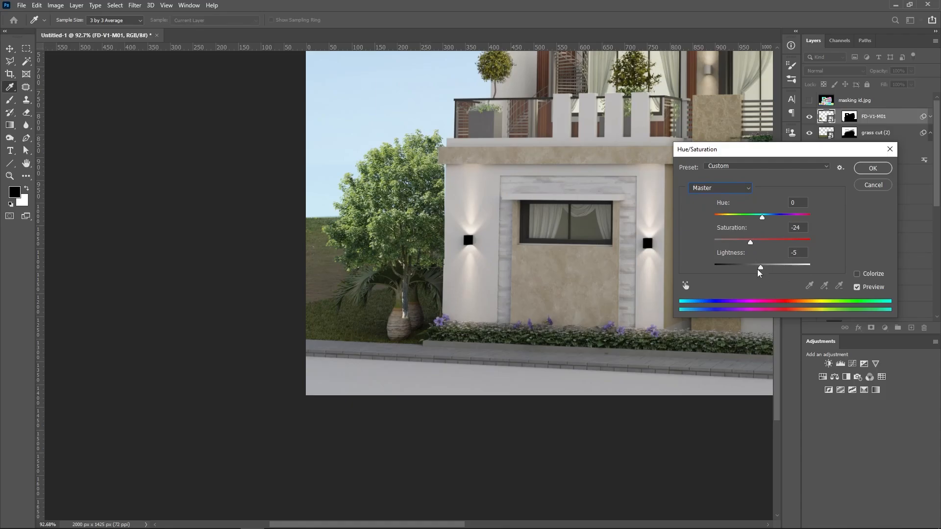
{"action": "left_click_drag", "start_coordinate": [760, 273], "coordinate": [755, 273]}
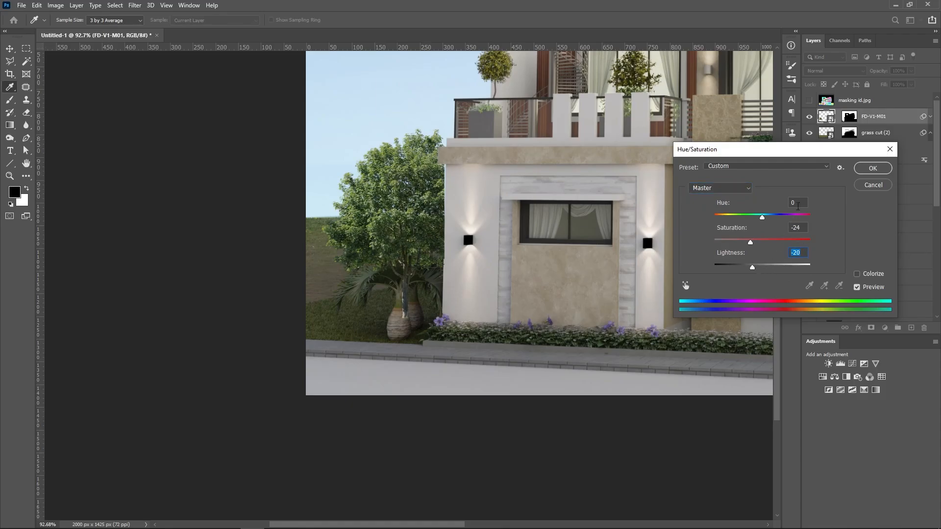
{"action": "left_click", "coordinate": [873, 168]}
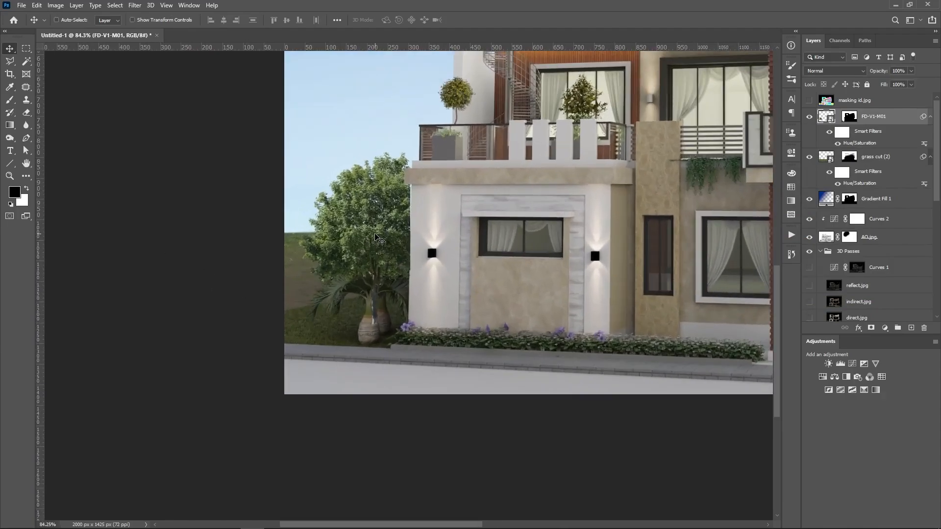
- Add a Photo Filter adjustment layer above FD-V1-M01 and clip it so it affects only the tree
{"action": "scroll", "coordinate": [378, 239], "scroll_direction": "up", "scroll_amount": 5}
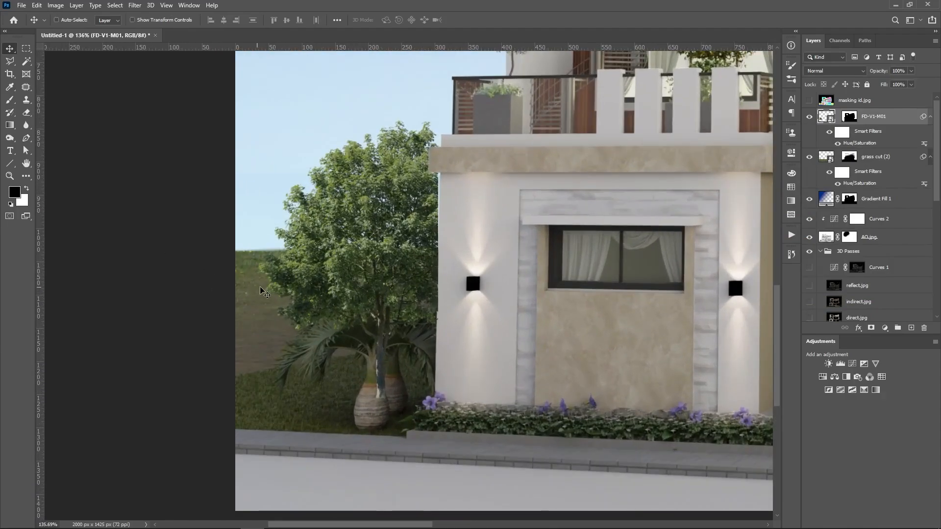
{"action": "scroll", "coordinate": [867, 294], "scroll_direction": "down", "scroll_amount": 5}
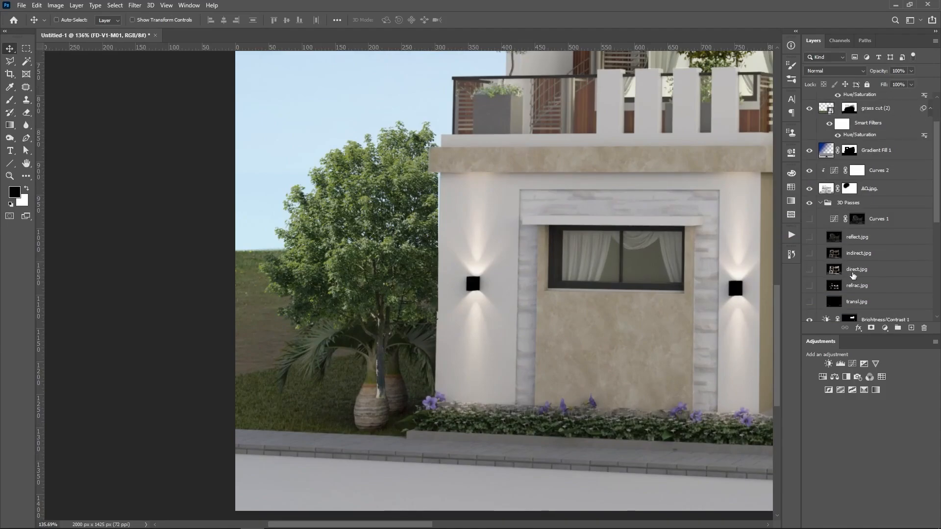
{"action": "left_click", "coordinate": [885, 328]}
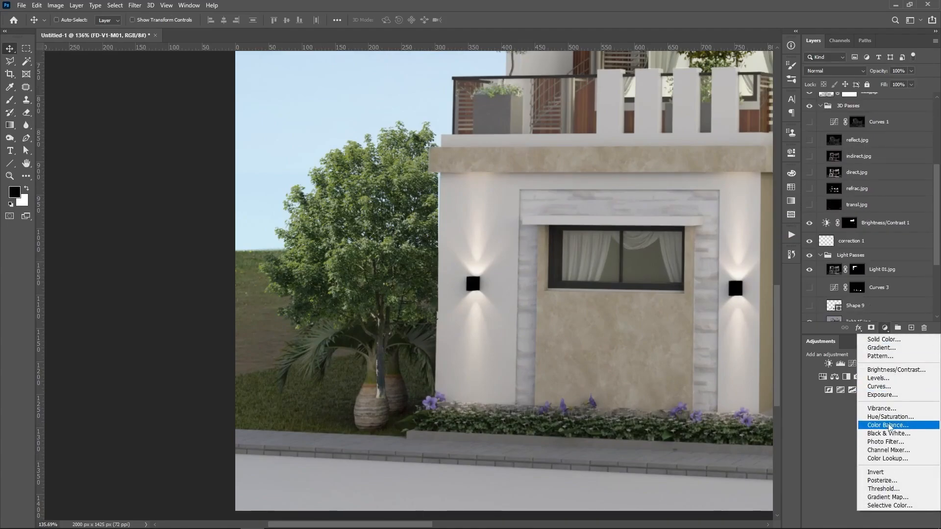
{"action": "left_click", "coordinate": [892, 444]}
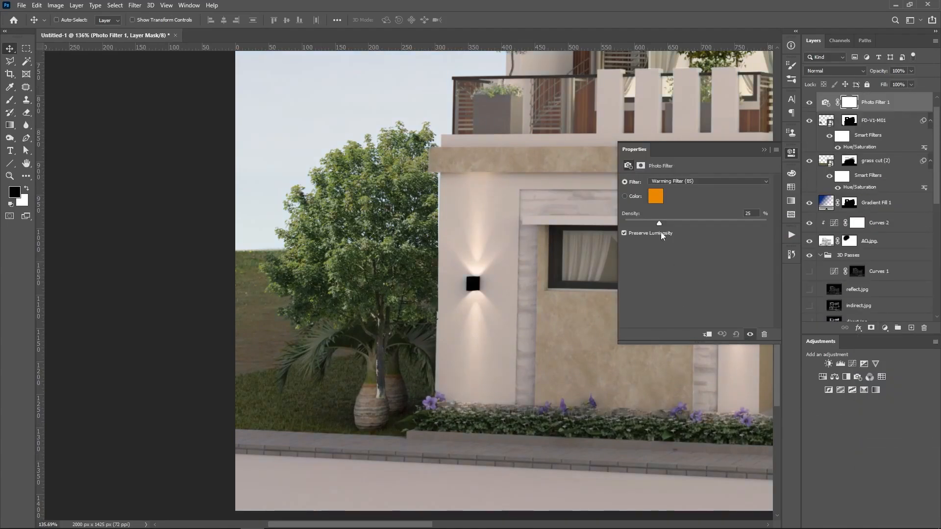
{"action": "left_click", "coordinate": [707, 335]}
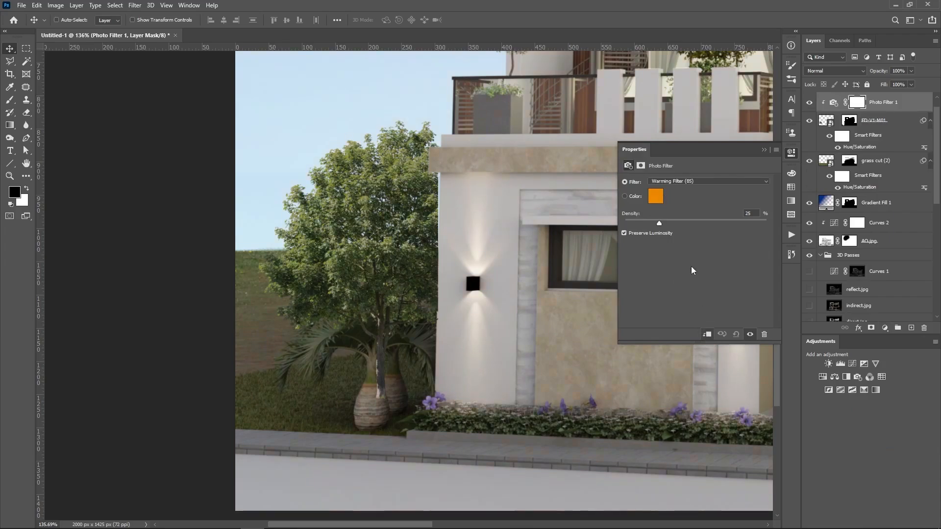
- Try the Cyan and Blue filters on the tree's Photo Filter adjustment and delete that adjustment layer
{"action": "left_click", "coordinate": [669, 182]}
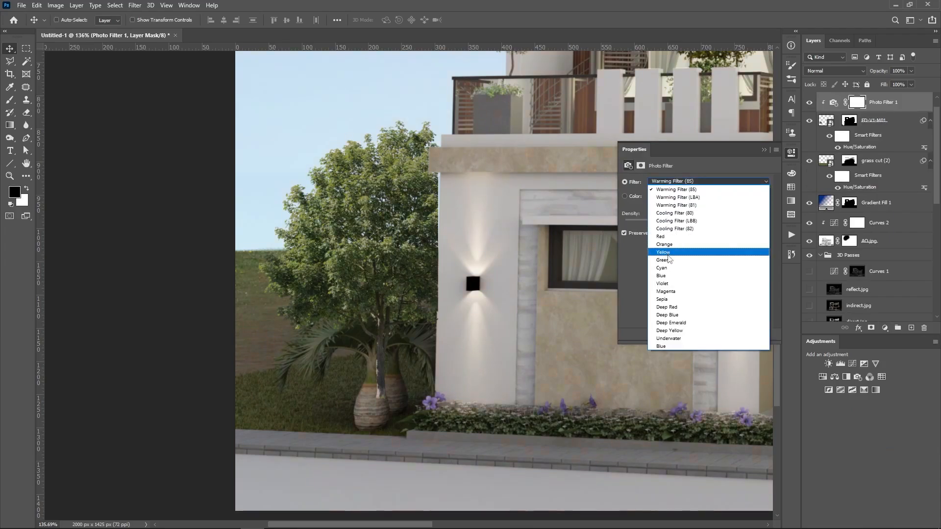
{"action": "left_click", "coordinate": [668, 271]}
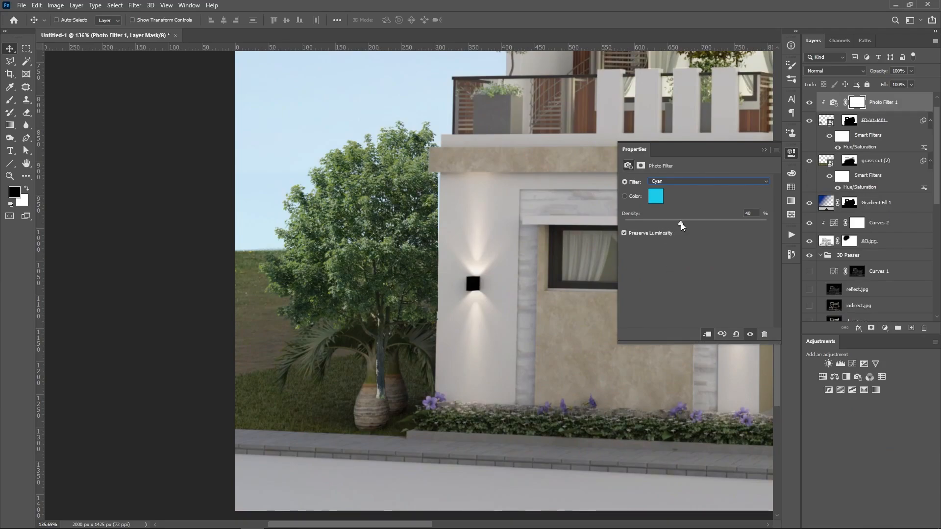
{"action": "left_click", "coordinate": [716, 182]}
{"action": "left_click", "coordinate": [688, 277]}
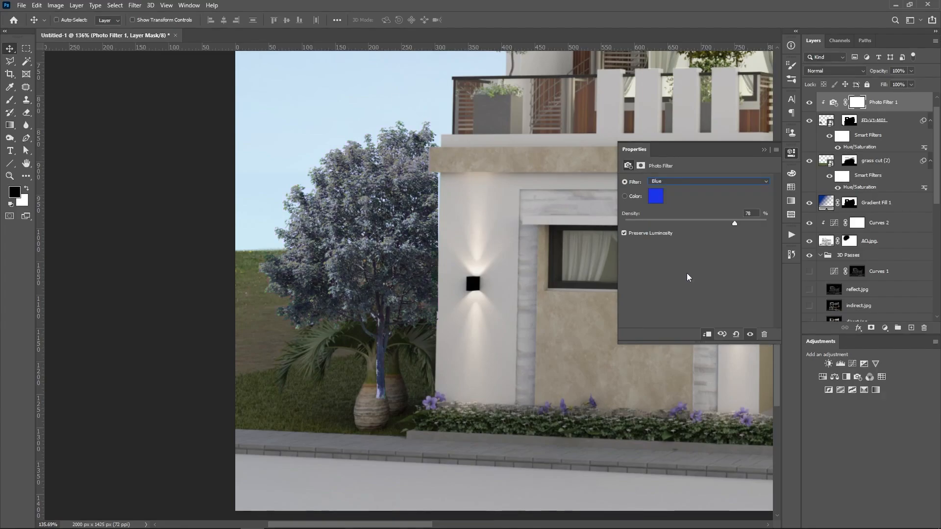
{"action": "left_click", "coordinate": [707, 183]}
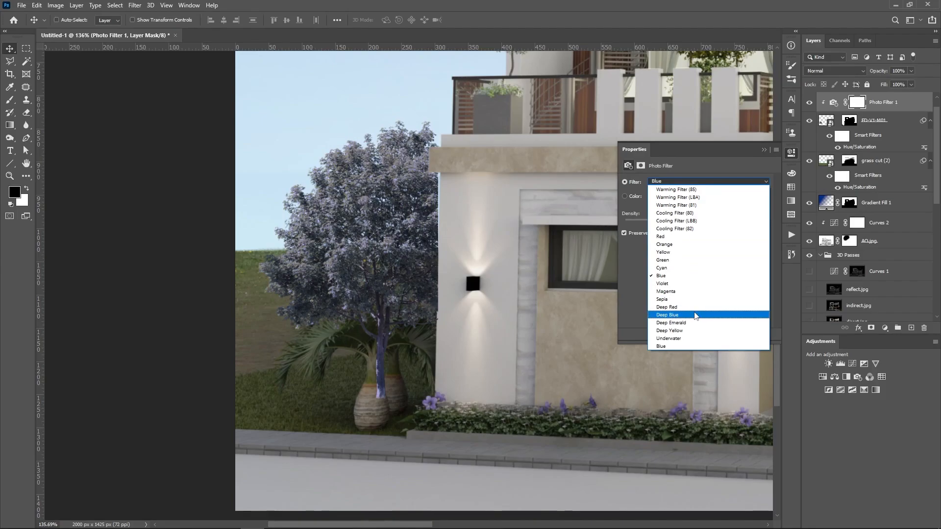
{"action": "left_click", "coordinate": [723, 173]}
{"action": "left_click", "coordinate": [765, 334]}
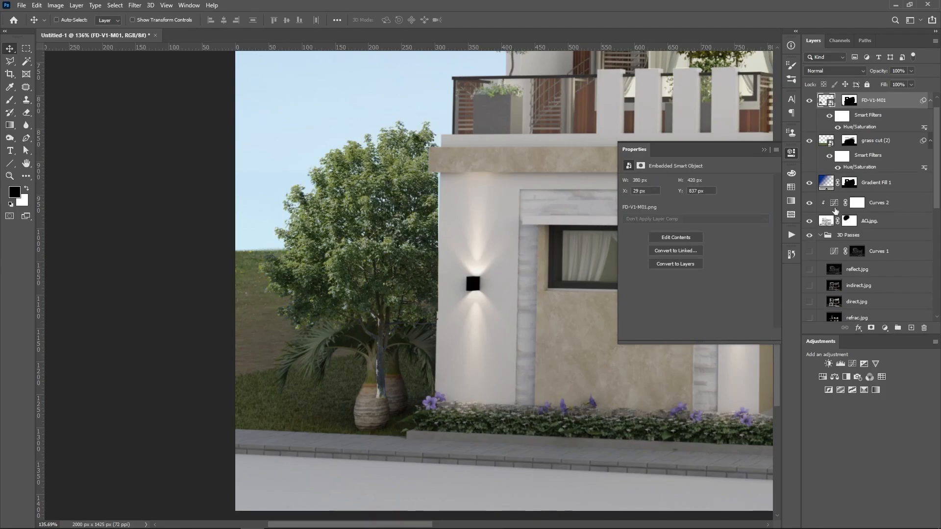
- Examine the FD-V1-M01 tree's colour against the palms and house wall, up close and across the whole render
{"action": "scroll", "coordinate": [178, 279], "scroll_direction": "down", "scroll_amount": 3}
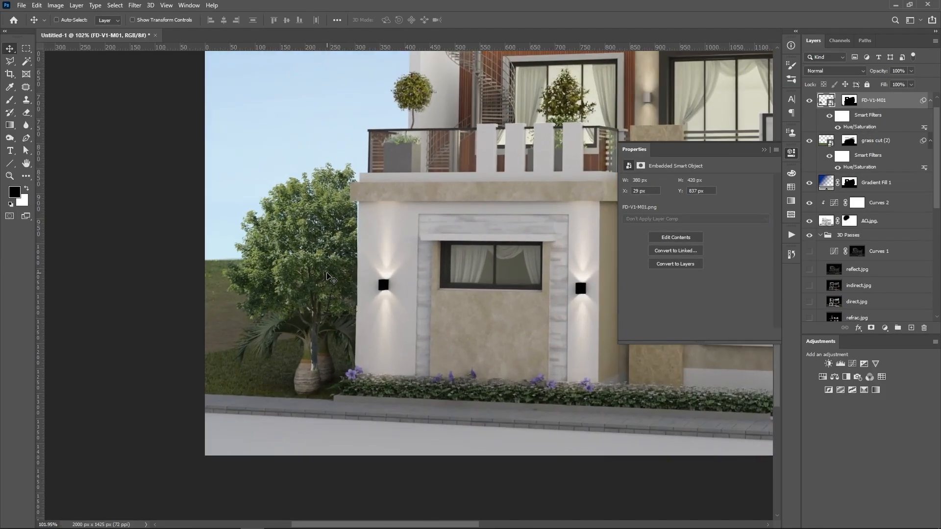
{"action": "scroll", "coordinate": [328, 277], "scroll_direction": "down", "scroll_amount": 1}
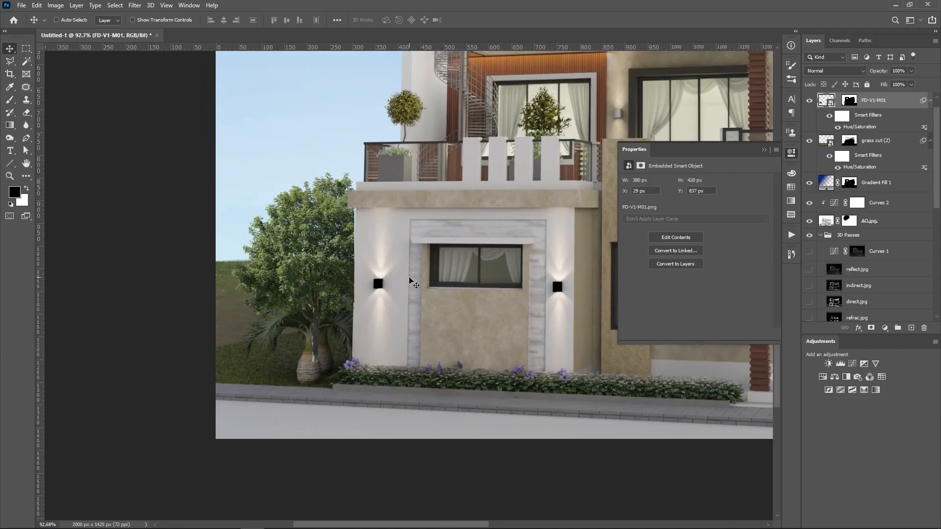
{"action": "scroll", "coordinate": [412, 284], "scroll_direction": "down", "scroll_amount": 1}
{"action": "scroll", "coordinate": [412, 283], "scroll_direction": "up", "scroll_amount": 3}
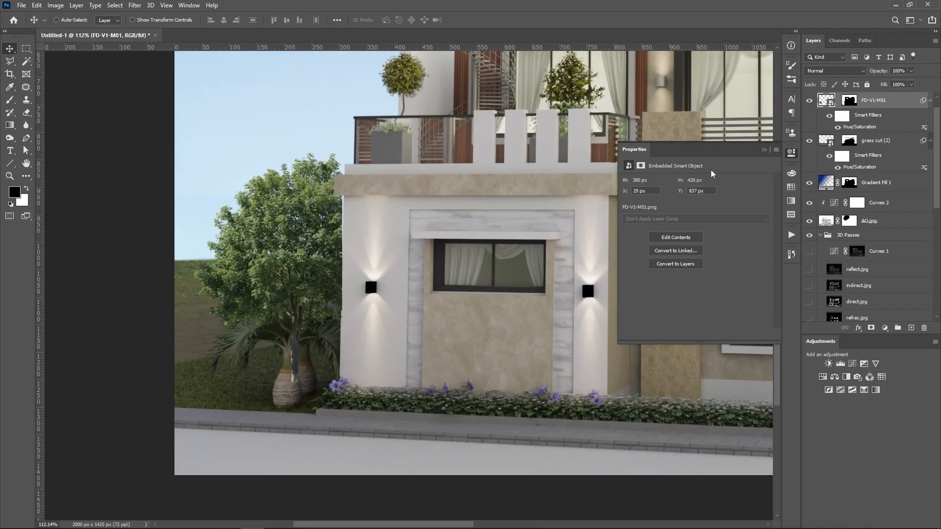
{"action": "left_click", "coordinate": [764, 150]}
{"action": "scroll", "coordinate": [319, 283], "scroll_direction": "up", "scroll_amount": 2}
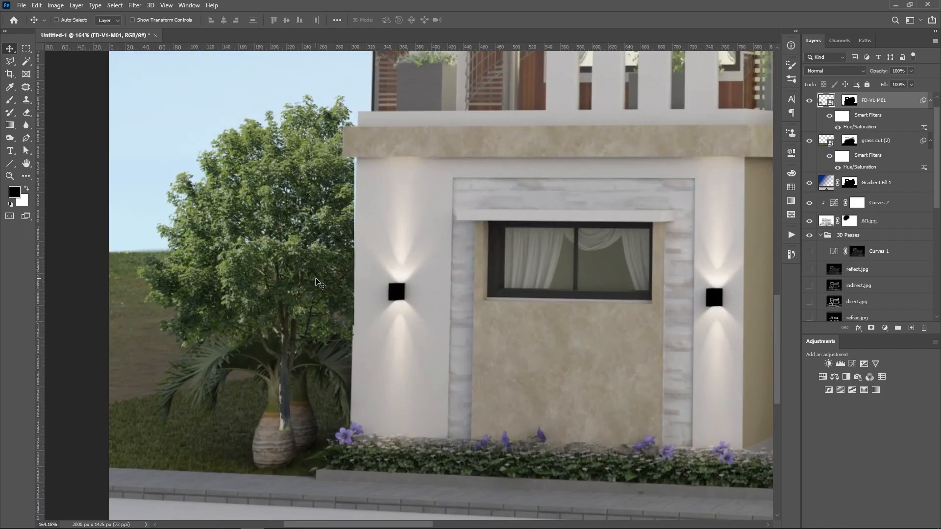
{"action": "scroll", "coordinate": [320, 284], "scroll_direction": "down", "scroll_amount": 2}
{"action": "scroll", "coordinate": [290, 311], "scroll_direction": "up", "scroll_amount": 1}
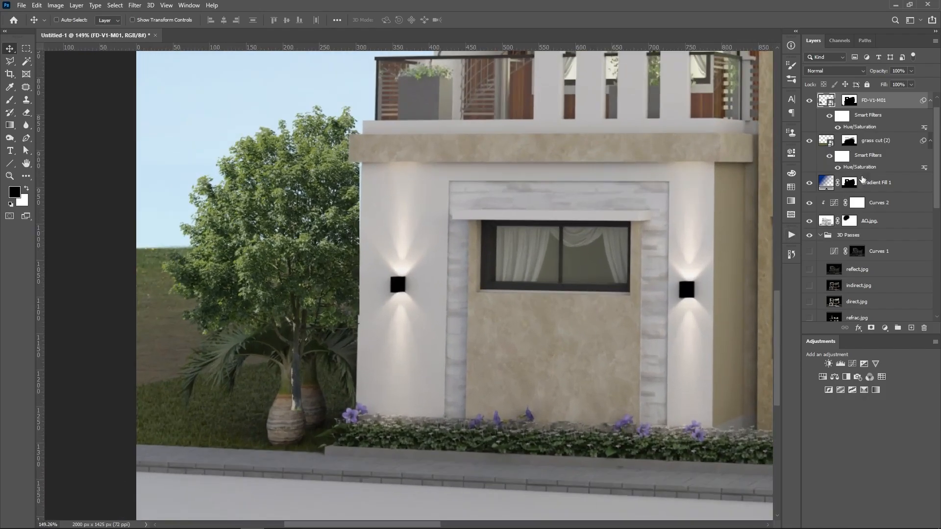
{"action": "scroll", "coordinate": [368, 225], "scroll_direction": "down", "scroll_amount": 4}
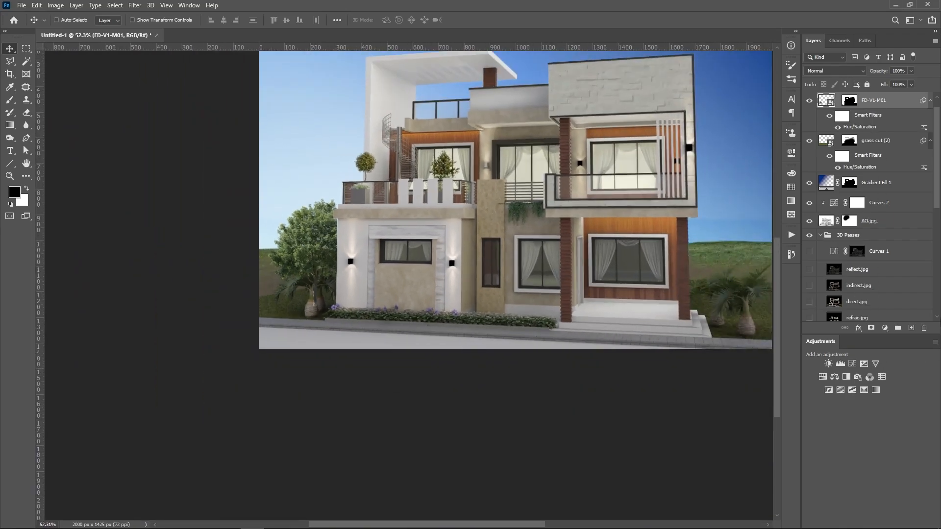
- Try a Curves adjustment clipped to the FD-V1-M01 tree, lifting its blacks and reshaping the upper midtones, and delete it
{"action": "left_click", "coordinate": [886, 328]}
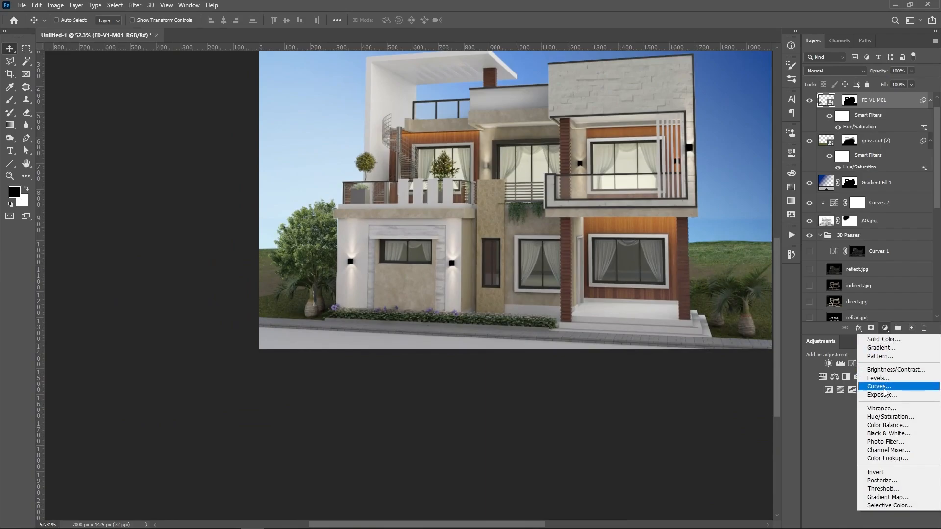
{"action": "left_click", "coordinate": [885, 387]}
{"action": "left_click", "coordinate": [707, 334]}
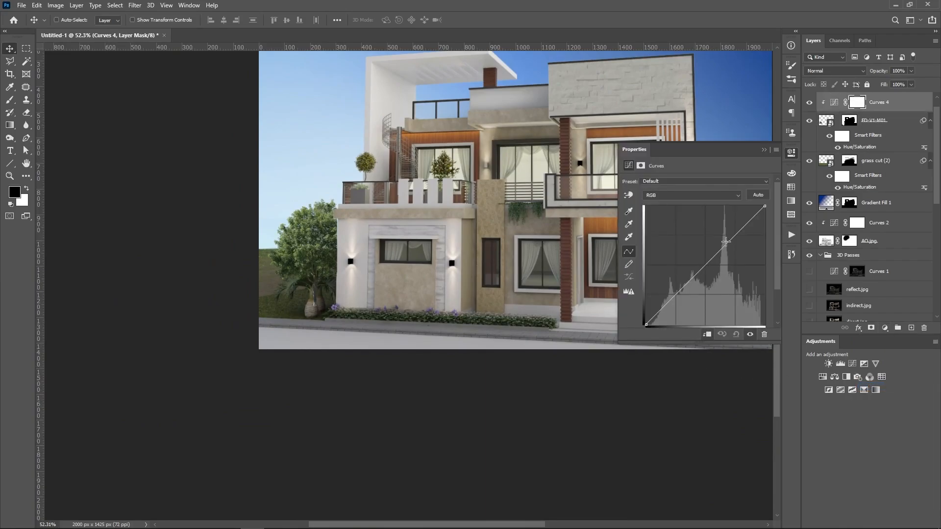
{"action": "left_click_drag", "start_coordinate": [725, 243], "coordinate": [730, 248]}
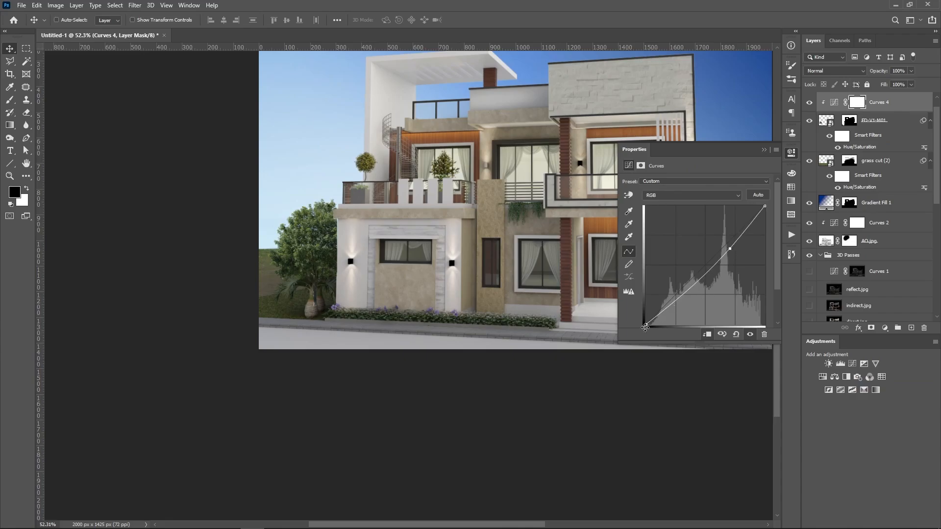
{"action": "left_click_drag", "start_coordinate": [647, 325], "coordinate": [647, 304]}
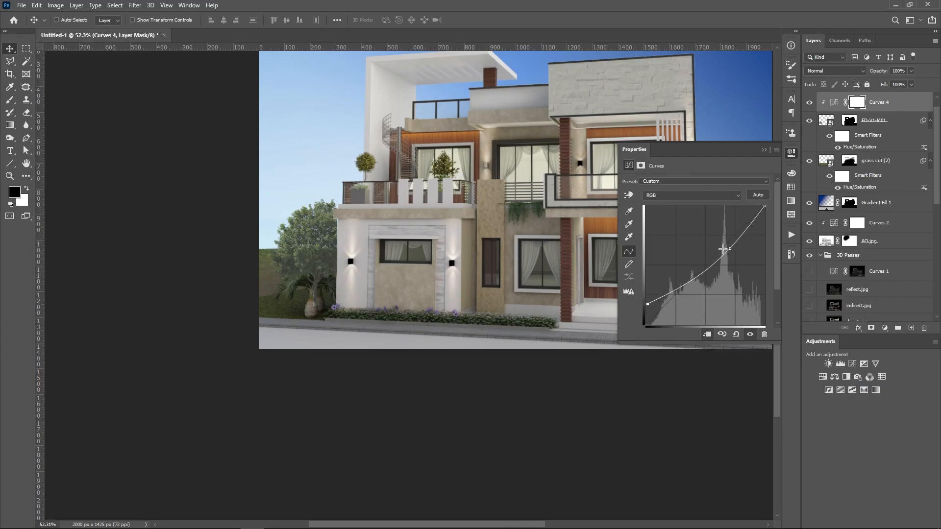
{"action": "mouse_move", "coordinate": [729, 248]}
{"action": "left_mouse_down"}
{"action": "mouse_move", "coordinate": [723, 230]}
{"action": "mouse_move", "coordinate": [723, 243]}
{"action": "left_mouse_up"}
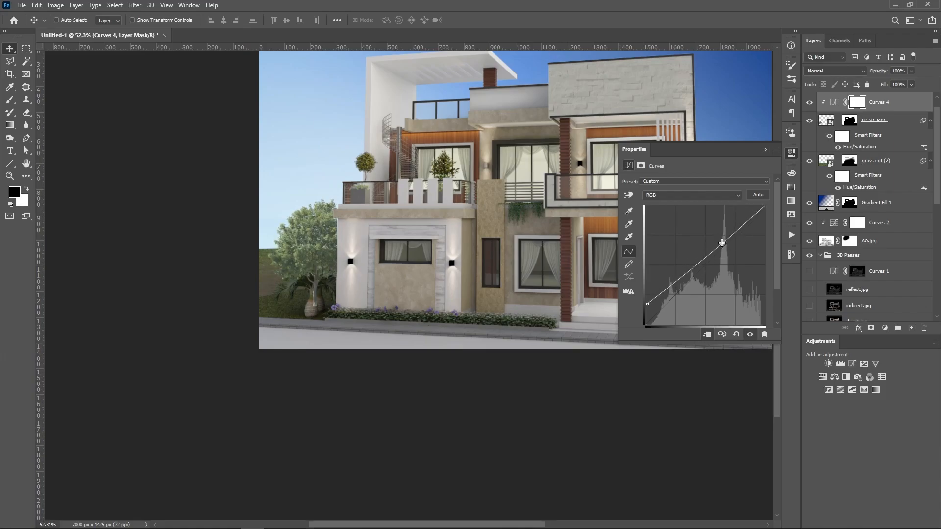
{"action": "left_click_drag", "start_coordinate": [892, 111], "coordinate": [924, 328]}
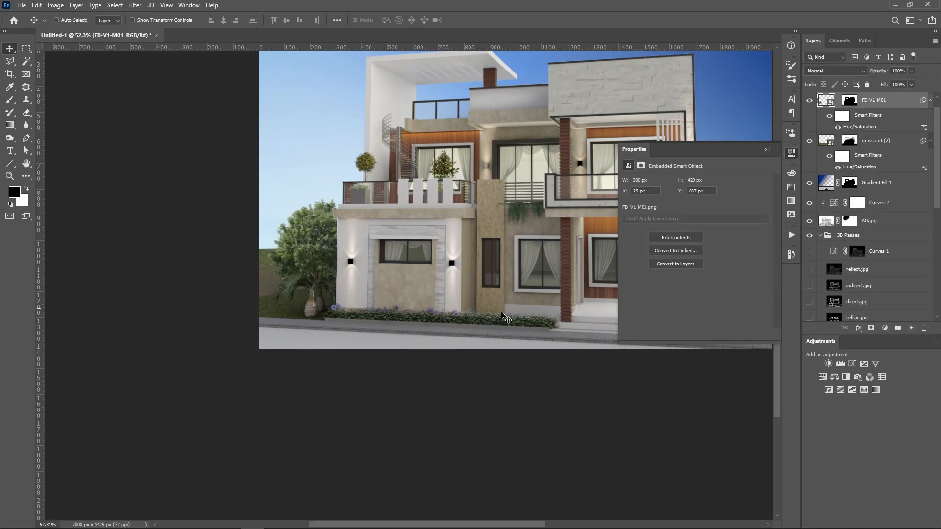
- Switch to the PNG Medium folder in File Explorer and look through the tree cutouts
{"action": "key", "text": "alt+Tab"}
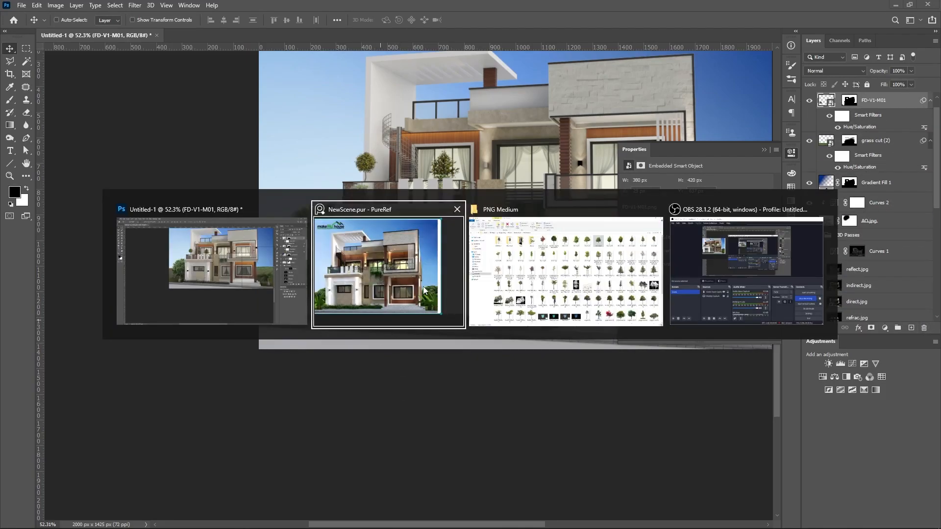
{"action": "left_click", "coordinate": [604, 266]}
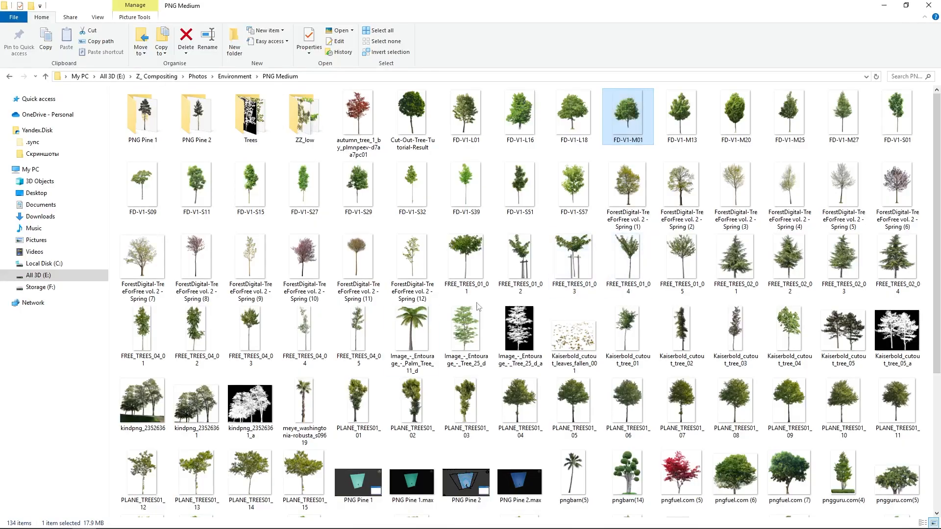
{"action": "scroll", "coordinate": [412, 338], "scroll_direction": "down", "scroll_amount": 3}
{"action": "left_click", "coordinate": [412, 316]}
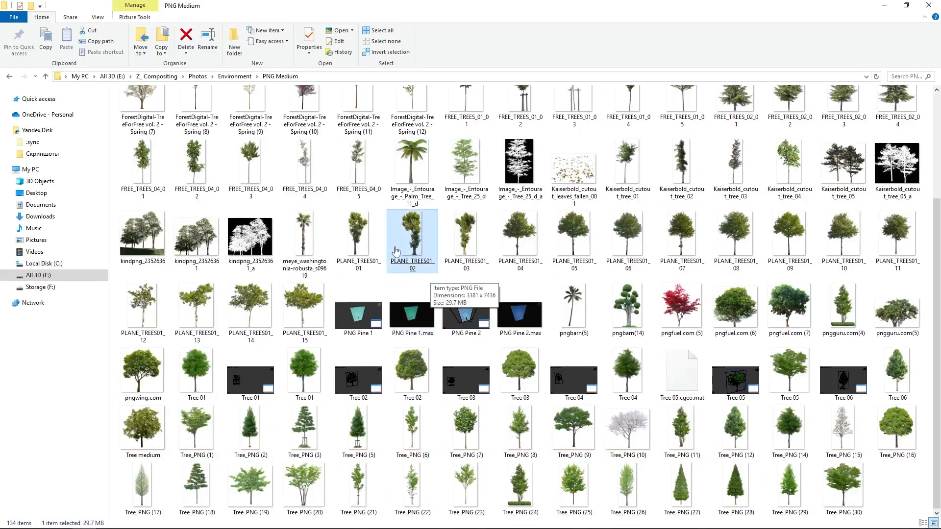
{"action": "scroll", "coordinate": [373, 246], "scroll_direction": "up", "scroll_amount": 3}
- Open the Vegetation folder under Environment, examine Background_Landscape_02 up close, and return to Photoshop
{"action": "left_click", "coordinate": [239, 77]}
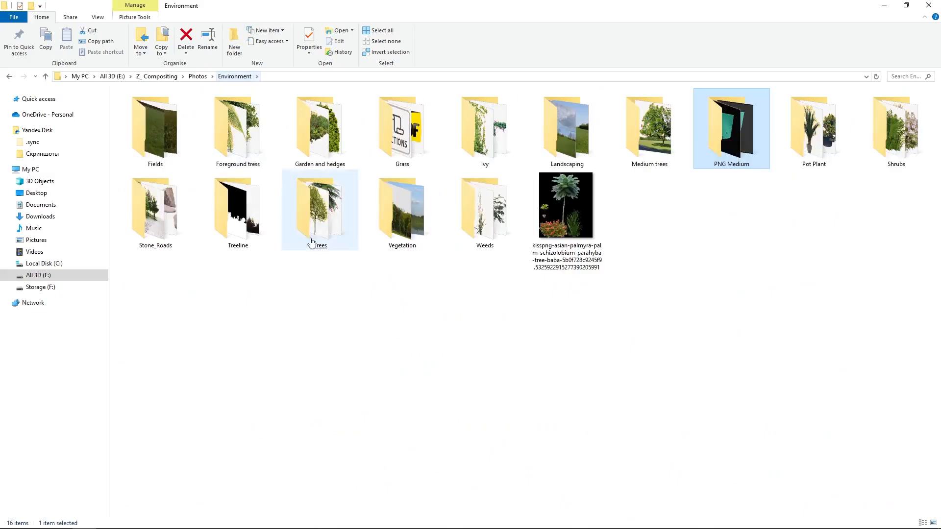
{"action": "double_click", "coordinate": [411, 224]}
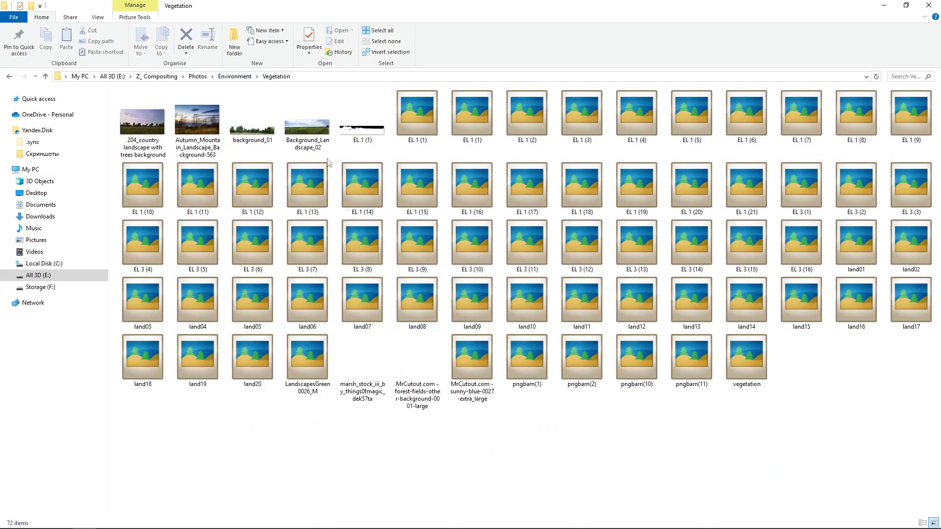
{"action": "double_click", "coordinate": [302, 126]}
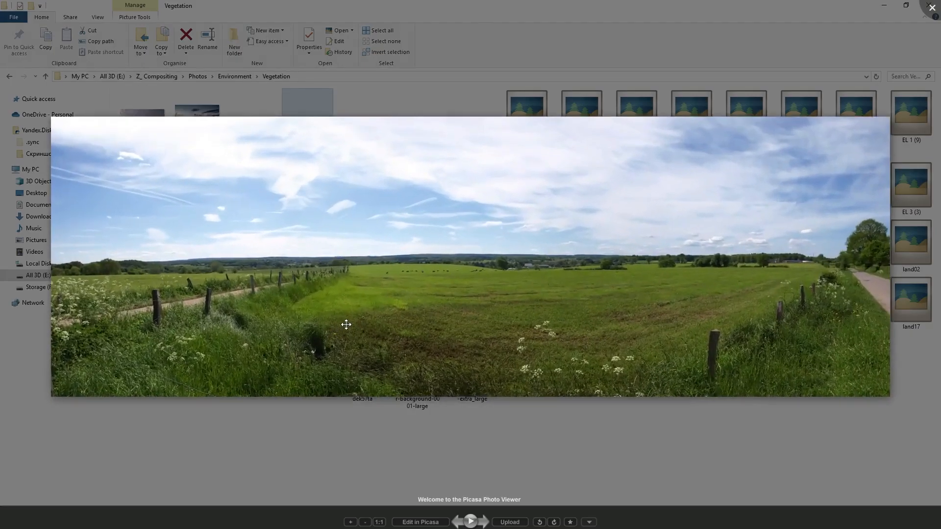
{"action": "scroll", "coordinate": [393, 260], "scroll_direction": "up", "scroll_amount": 2}
{"action": "scroll", "coordinate": [393, 260], "scroll_direction": "up", "scroll_amount": 2}
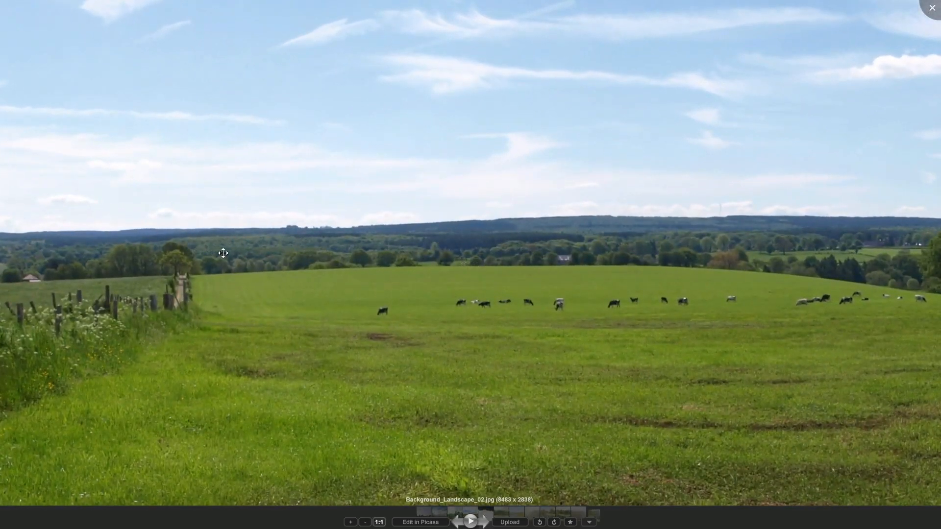
{"action": "left_click", "coordinate": [934, 8]}
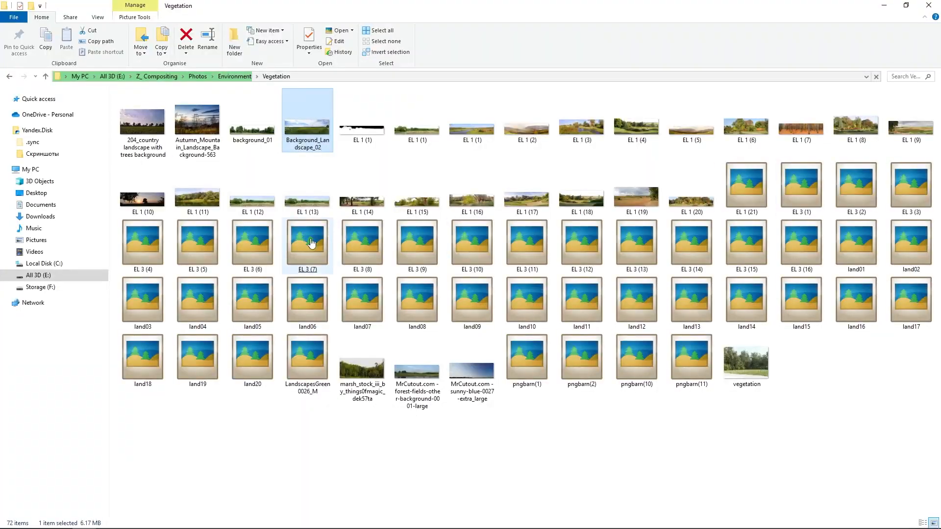
{"action": "key", "text": "alt+Tab"}
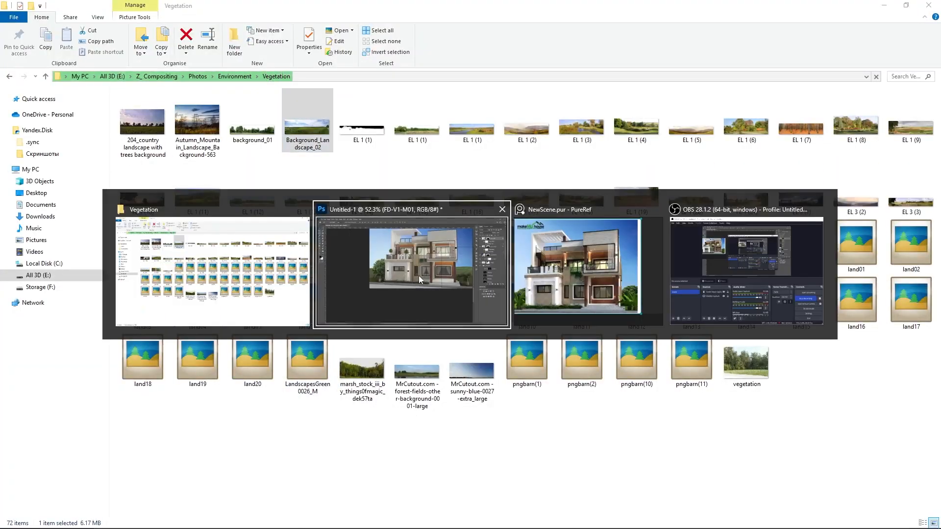
- Shift the FD-V1-M01 tree slightly closer to the house wall, checking its placement against the palms
{"action": "scroll", "coordinate": [323, 253], "scroll_direction": "up", "scroll_amount": 5}
{"action": "scroll", "coordinate": [323, 252], "scroll_direction": "up", "scroll_amount": 1}
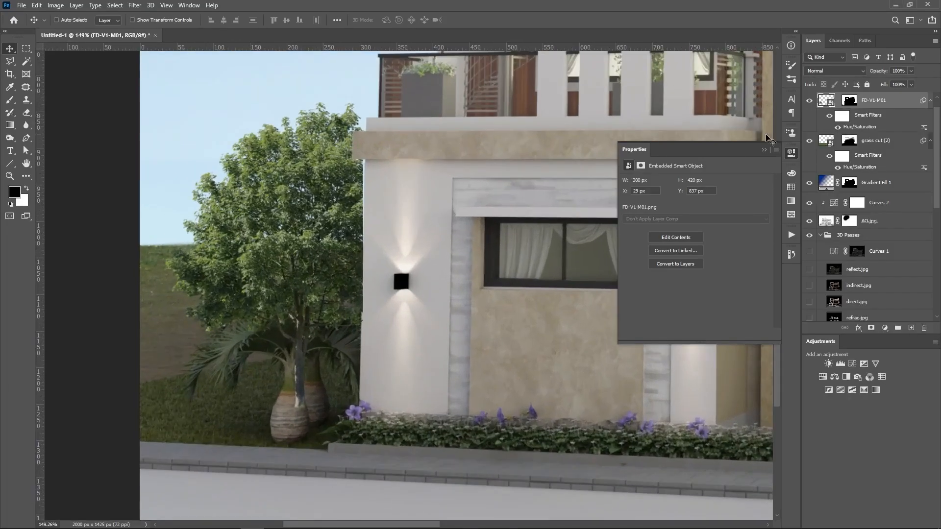
{"action": "scroll", "coordinate": [289, 261], "scroll_direction": "up", "scroll_amount": 2}
{"action": "scroll", "coordinate": [284, 260], "scroll_direction": "down", "scroll_amount": 5}
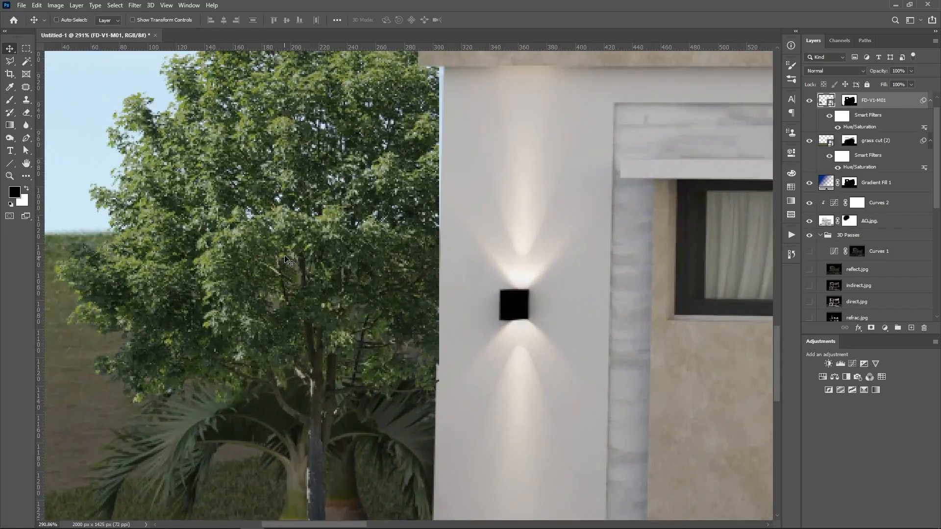
{"action": "scroll", "coordinate": [299, 293], "scroll_direction": "down", "scroll_amount": 2}
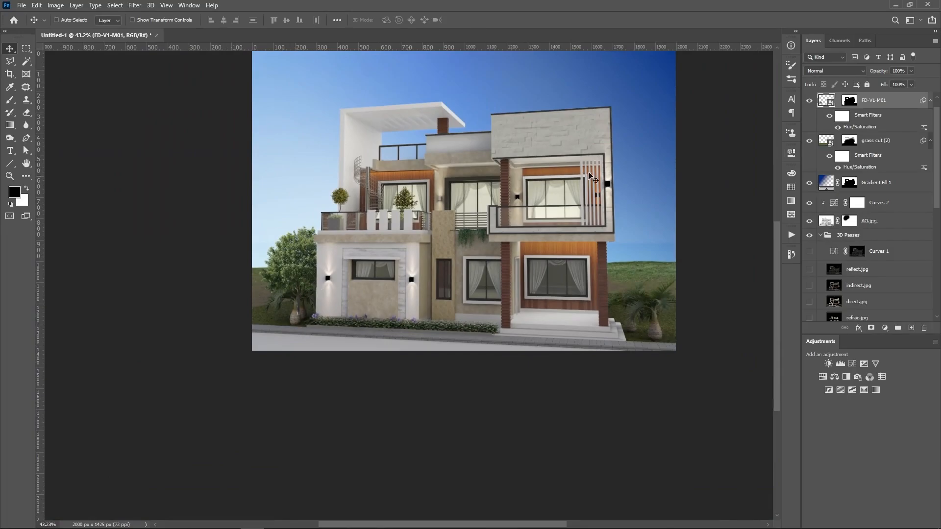
{"action": "scroll", "coordinate": [281, 272], "scroll_direction": "up", "scroll_amount": 7}
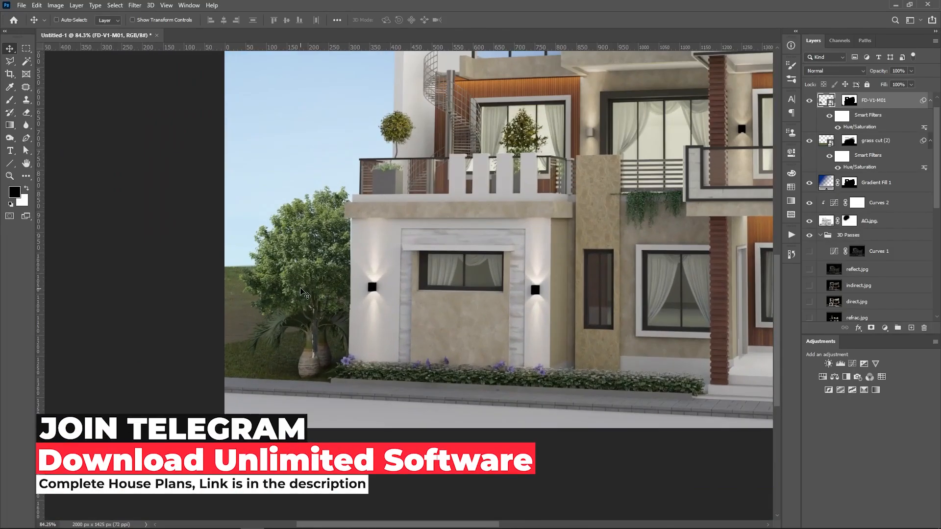
{"action": "mouse_move", "coordinate": [298, 291]}
{"action": "left_mouse_down"}
{"action": "mouse_move", "coordinate": [298, 274]}
{"action": "mouse_move", "coordinate": [318, 277]}
{"action": "mouse_move", "coordinate": [300, 287]}
{"action": "mouse_move", "coordinate": [310, 278]}
{"action": "left_mouse_up"}
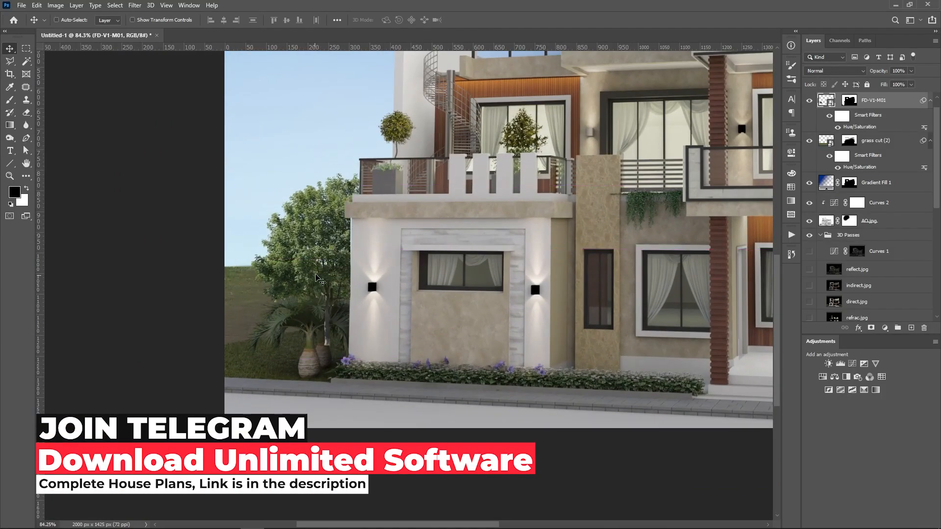
{"action": "scroll", "coordinate": [331, 264], "scroll_direction": "up", "scroll_amount": 5}
{"action": "scroll", "coordinate": [335, 269], "scroll_direction": "down", "scroll_amount": 2}
{"action": "scroll", "coordinate": [725, 204], "scroll_direction": "down", "scroll_amount": 1}
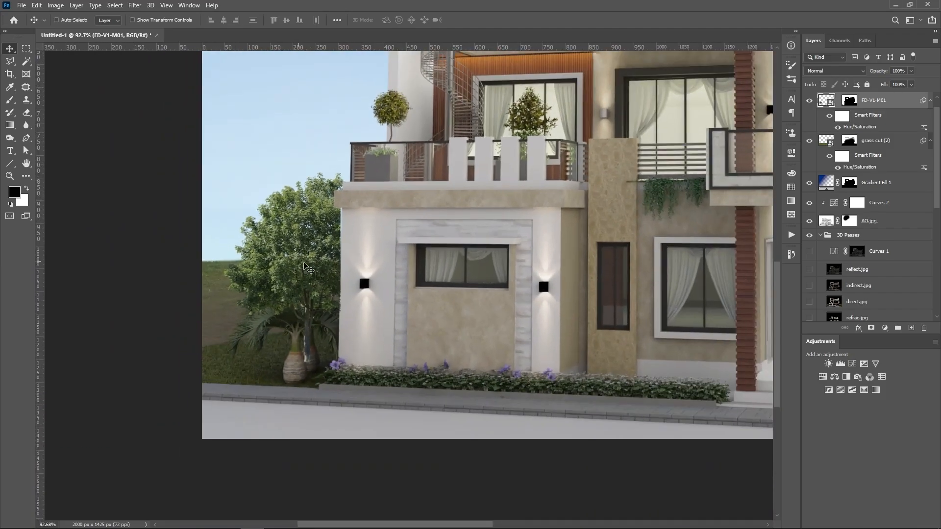
- Add a Gradient Map adjustment above the FD-V1-M01 tree and clip it to that layer
{"action": "scroll", "coordinate": [696, 228], "scroll_direction": "down", "scroll_amount": 2}
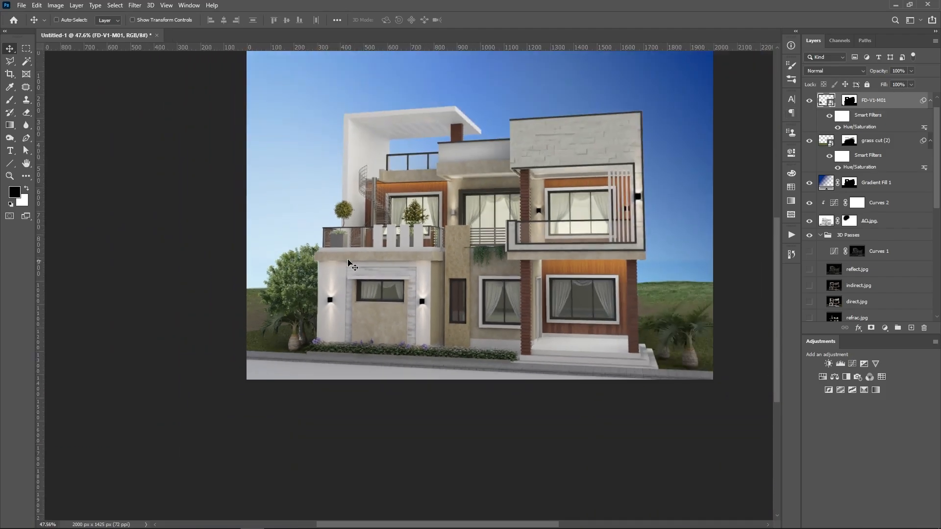
{"action": "scroll", "coordinate": [749, 182], "scroll_direction": "up", "scroll_amount": 3}
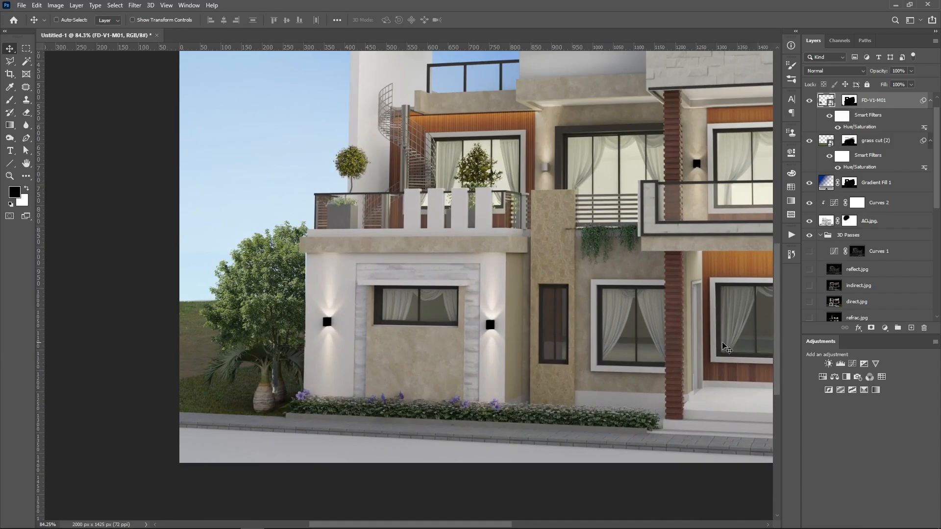
{"action": "left_click", "coordinate": [886, 328]}
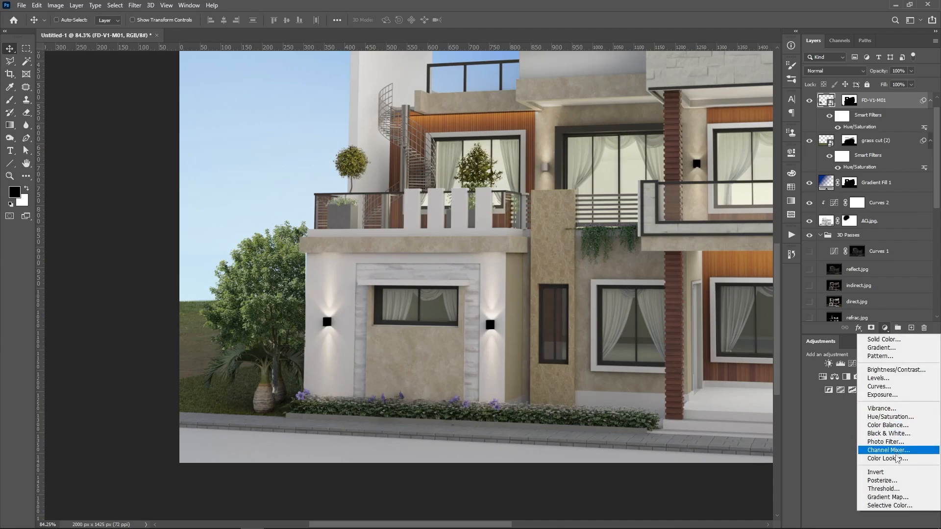
{"action": "left_click", "coordinate": [895, 497]}
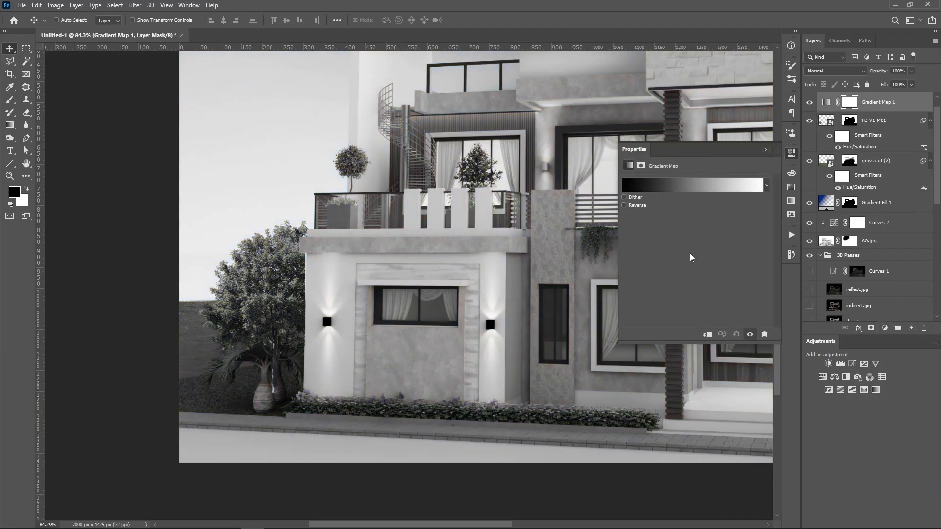
{"action": "left_click", "coordinate": [708, 334]}
- Set the dark color stop of the tree's Gradient Map to blue 2c3a7f
{"action": "left_click", "coordinate": [689, 186]}
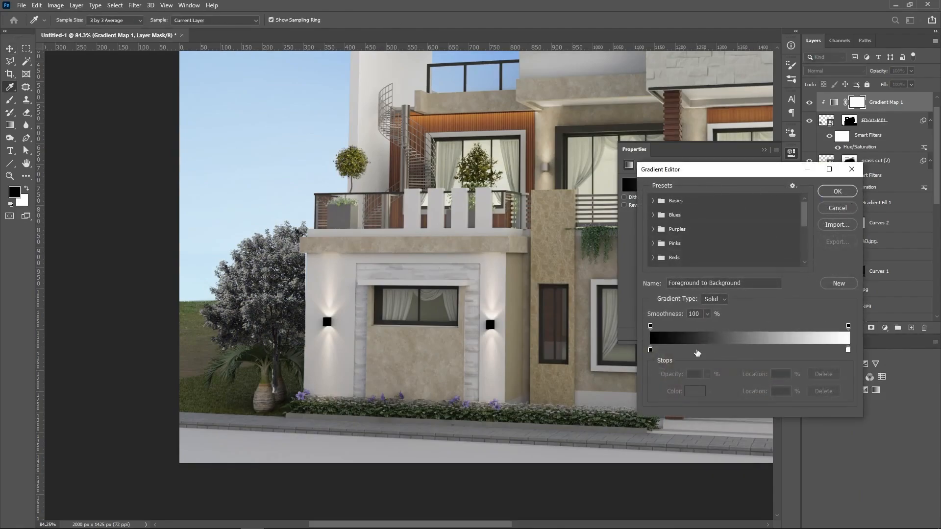
{"action": "left_click", "coordinate": [651, 351]}
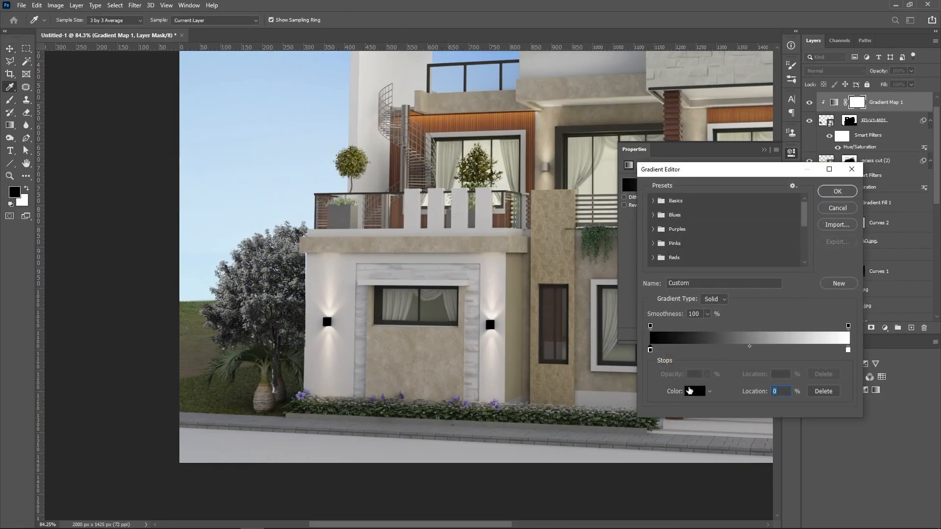
{"action": "left_click", "coordinate": [690, 391]}
{"action": "left_click_drag", "start_coordinate": [820, 349], "coordinate": [818, 306]}
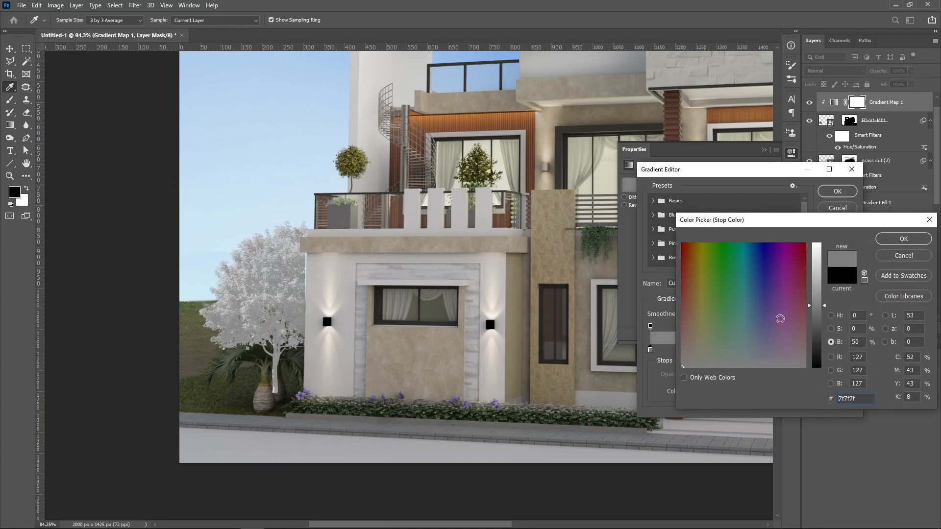
{"action": "left_click_drag", "start_coordinate": [763, 279], "coordinate": [760, 286]}
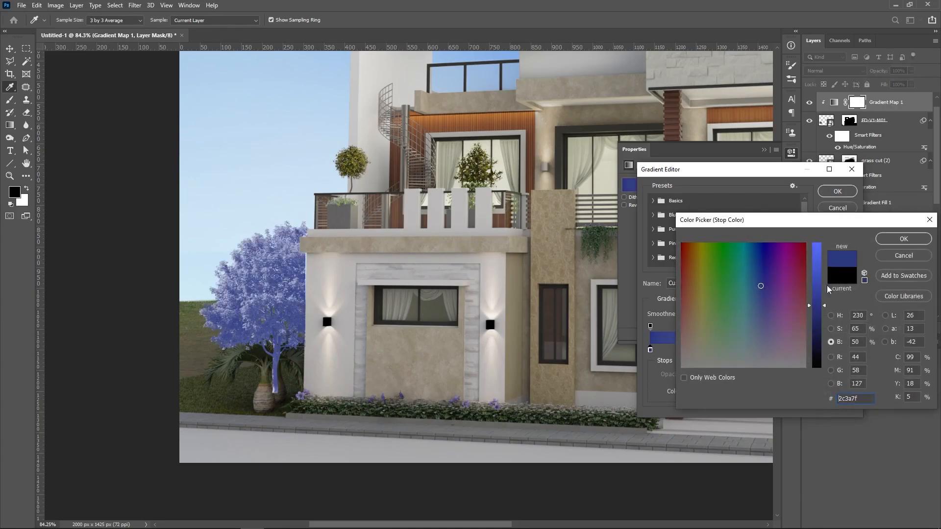
{"action": "left_click", "coordinate": [900, 241]}
- Set the gradient's end opacity stop to 0%, move the opacity midpoint to 27%, and accept the gradient
{"action": "left_click", "coordinate": [849, 326]}
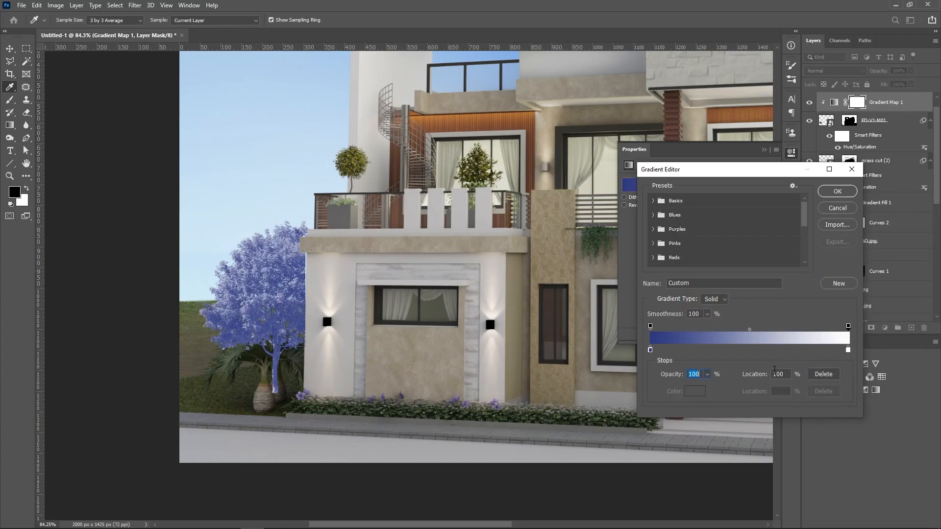
{"action": "left_click_drag", "start_coordinate": [674, 375], "coordinate": [614, 376]}
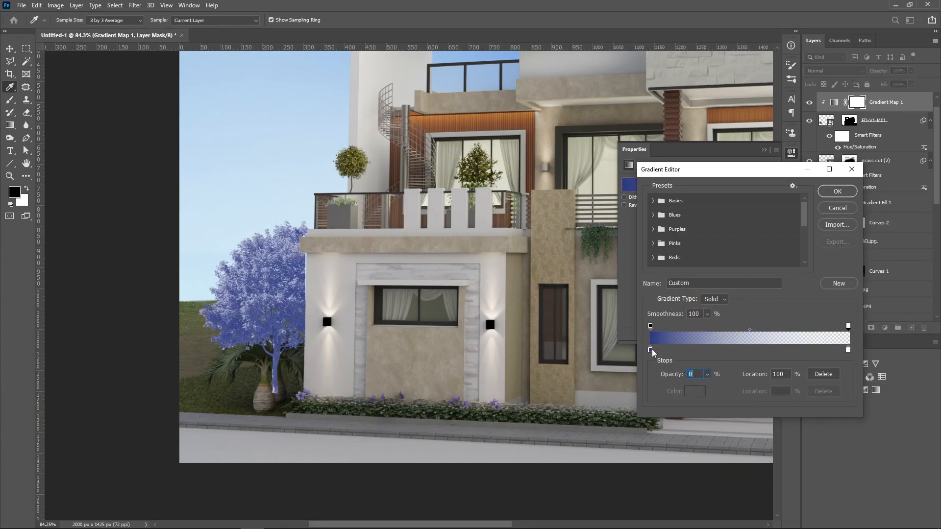
{"action": "left_click_drag", "start_coordinate": [751, 333], "coordinate": [747, 333]}
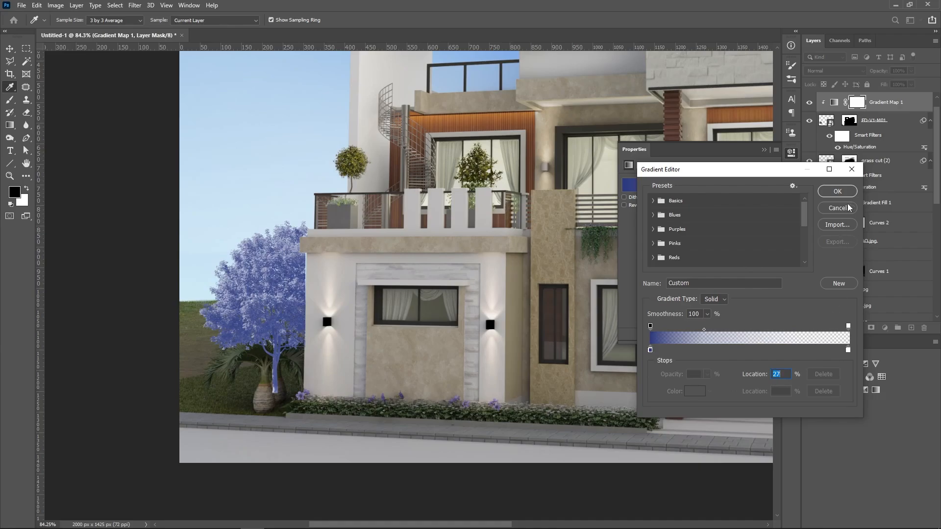
{"action": "left_click", "coordinate": [837, 191]}
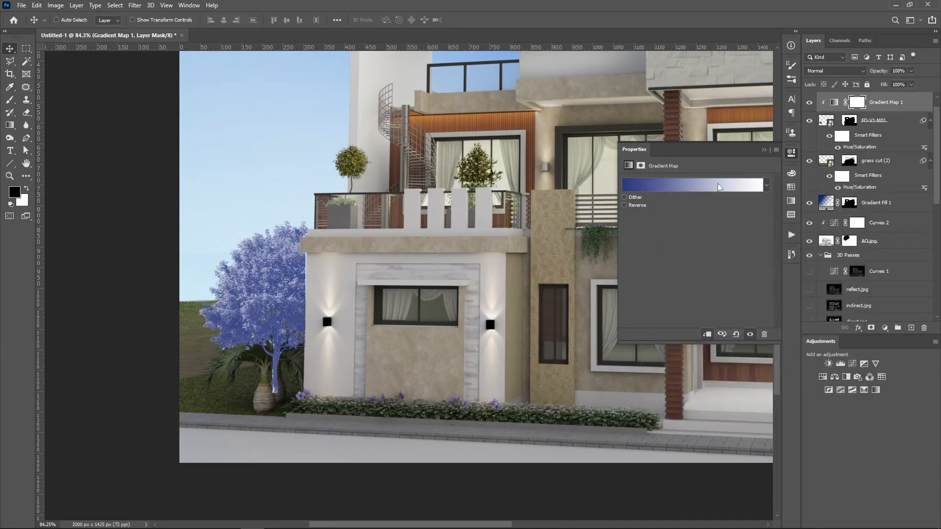
- Limit the Gradient Map to the tree's shadows using Blend If, splitting the underlying layer's highlight slider at 26 / 48
{"action": "double_click", "coordinate": [915, 104]}
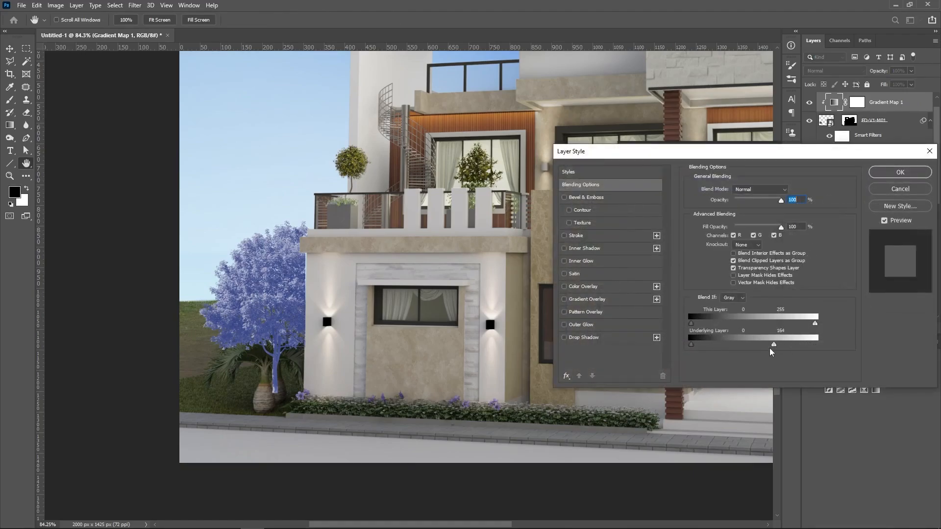
{"action": "left_click_drag", "start_coordinate": [759, 351], "coordinate": [712, 355]}
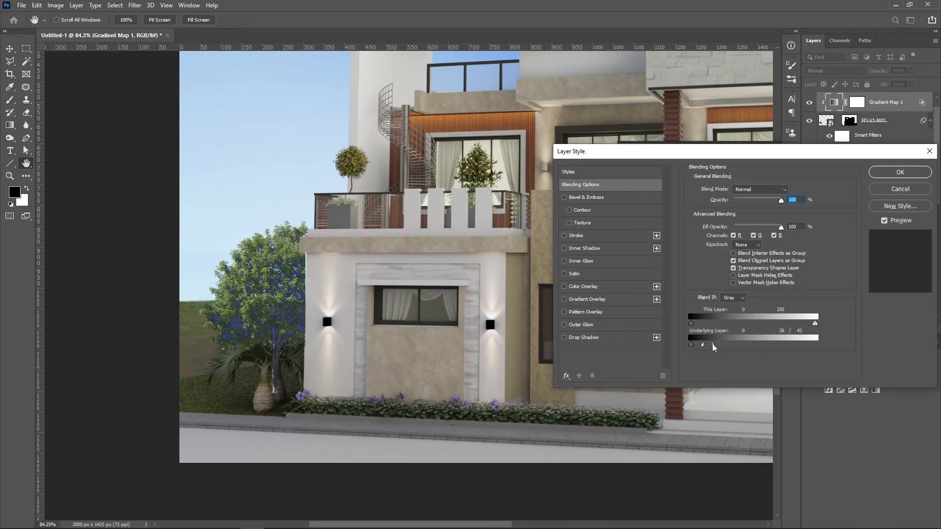
{"action": "left_click_drag", "start_coordinate": [713, 347], "coordinate": [740, 348]}
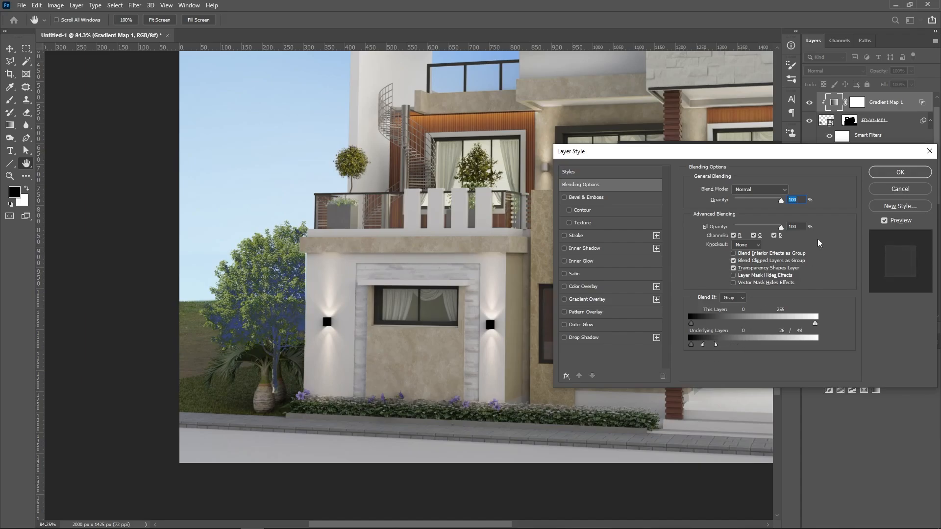
{"action": "left_click", "coordinate": [882, 175]}
- Darken the Gradient Map's dark color stop to navy 141a39
{"action": "left_click", "coordinate": [699, 186]}
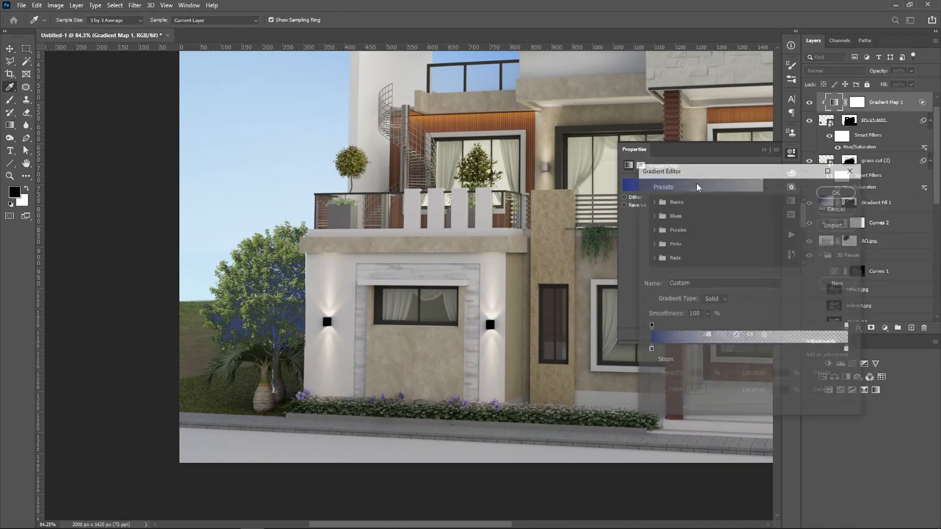
{"action": "left_click", "coordinate": [651, 350]}
{"action": "left_click", "coordinate": [699, 390]}
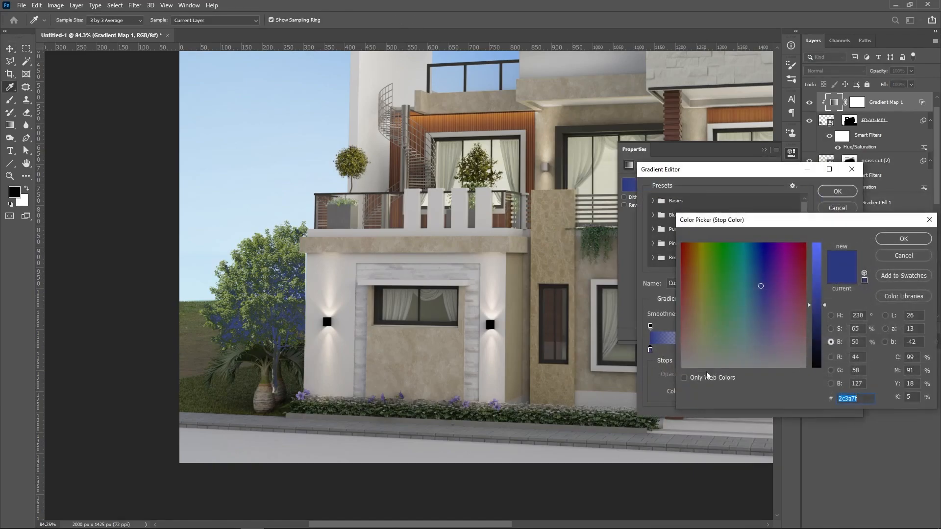
{"action": "left_click_drag", "start_coordinate": [815, 315], "coordinate": [814, 339]}
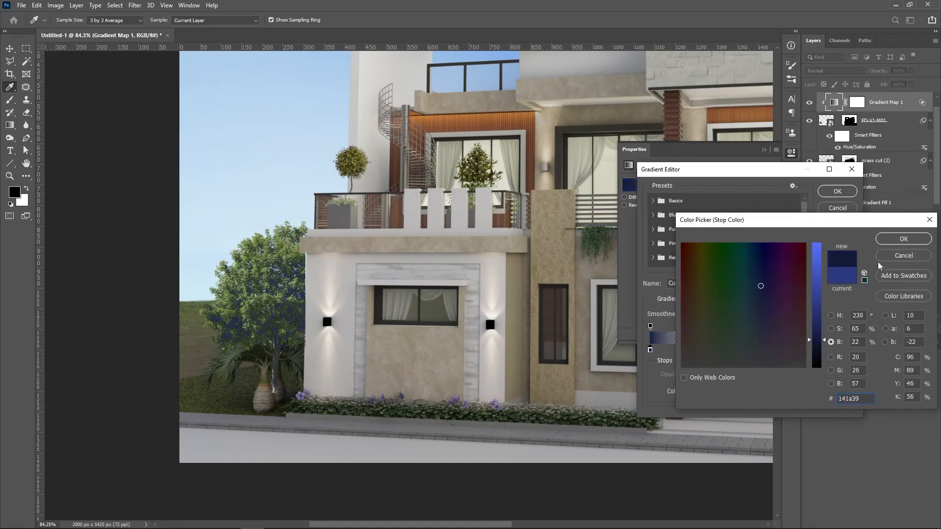
{"action": "left_click", "coordinate": [904, 239]}
{"action": "left_click", "coordinate": [837, 191]}
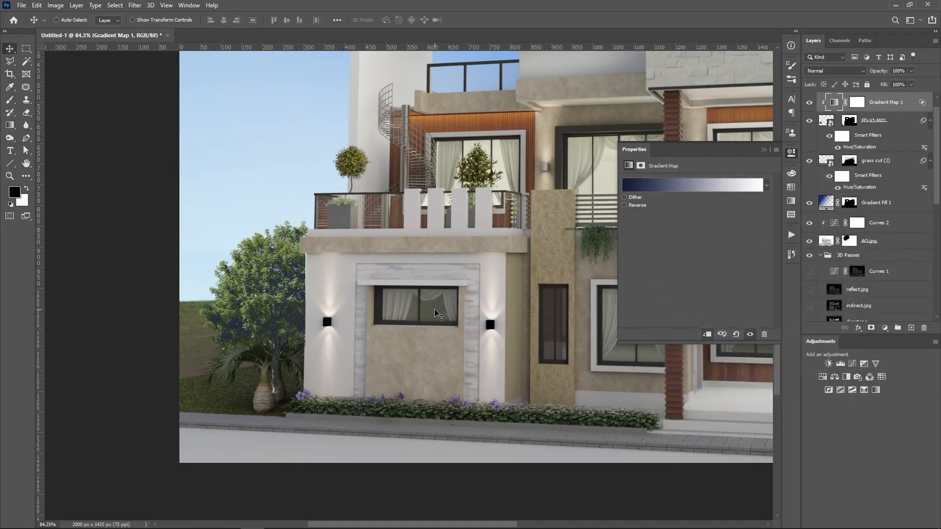
- Check the tinted tree against the whole house and delete the Gradient Map 1 adjustment
{"action": "scroll", "coordinate": [240, 363], "scroll_direction": "down", "scroll_amount": 5}
{"action": "scroll", "coordinate": [240, 362], "scroll_direction": "up", "scroll_amount": 3}
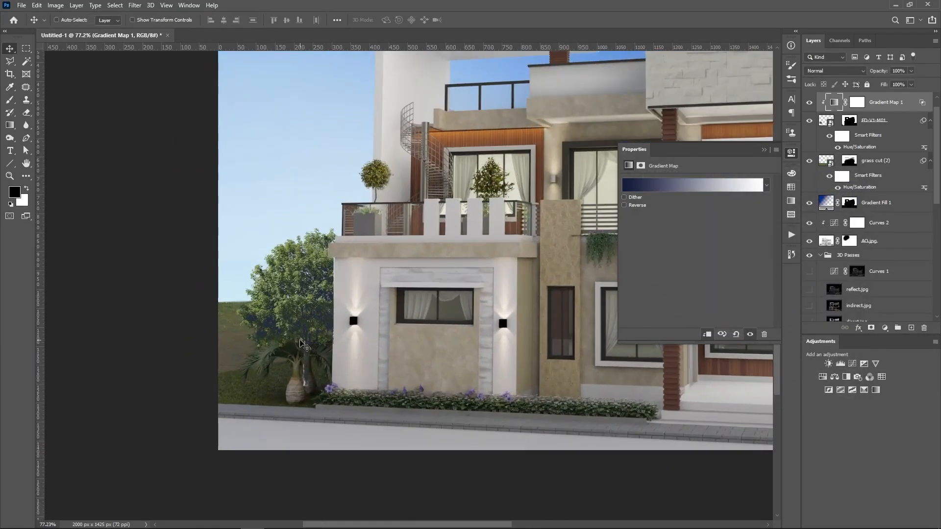
{"action": "scroll", "coordinate": [240, 363], "scroll_direction": "down", "scroll_amount": 3}
{"action": "left_click", "coordinate": [765, 151]}
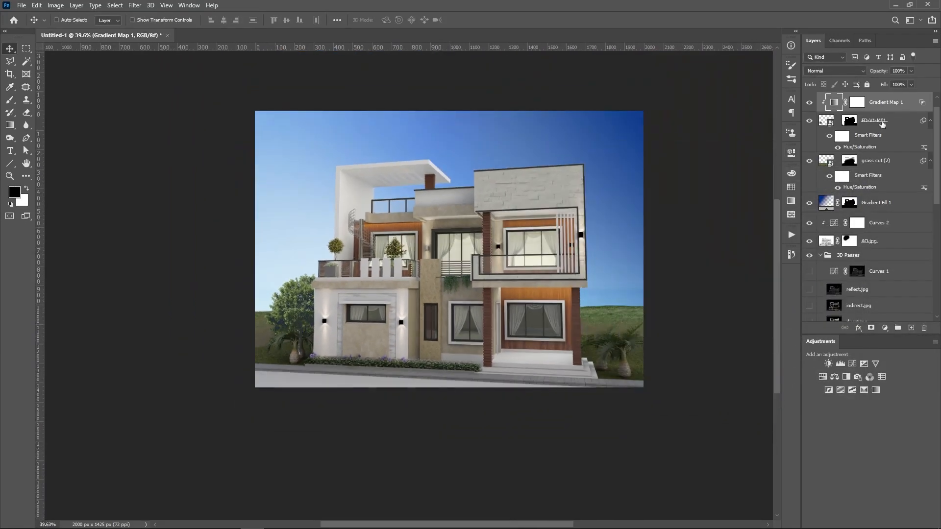
{"action": "left_click_drag", "start_coordinate": [902, 109], "coordinate": [924, 328]}
- Group the FD-V1-M01 tree layer and add a layer mask to the group
{"action": "scroll", "coordinate": [428, 358], "scroll_direction": "down", "scroll_amount": 5}
{"action": "scroll", "coordinate": [339, 342], "scroll_direction": "up", "scroll_amount": 9}
{"action": "left_click_drag", "start_coordinate": [348, 317], "coordinate": [349, 313]}
{"action": "scroll", "coordinate": [353, 338], "scroll_direction": "up", "scroll_amount": 6}
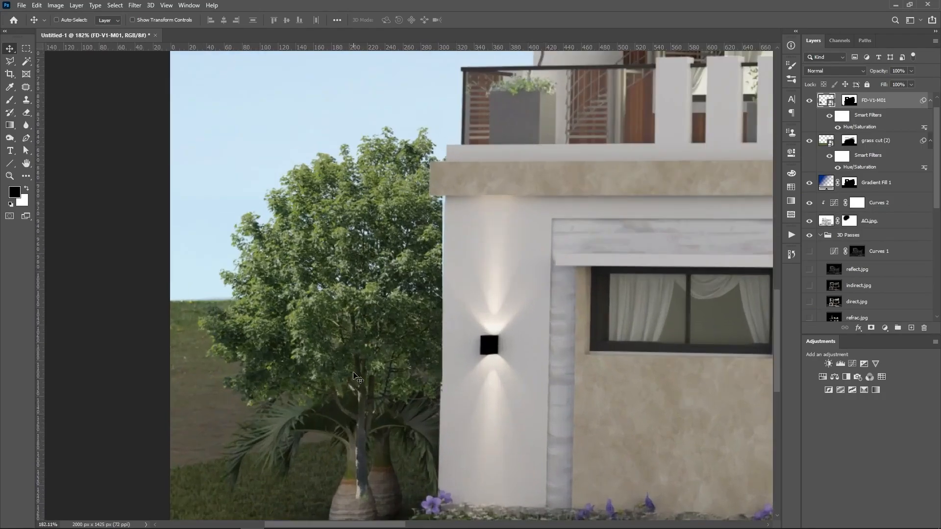
{"action": "scroll", "coordinate": [356, 377], "scroll_direction": "up", "scroll_amount": 4}
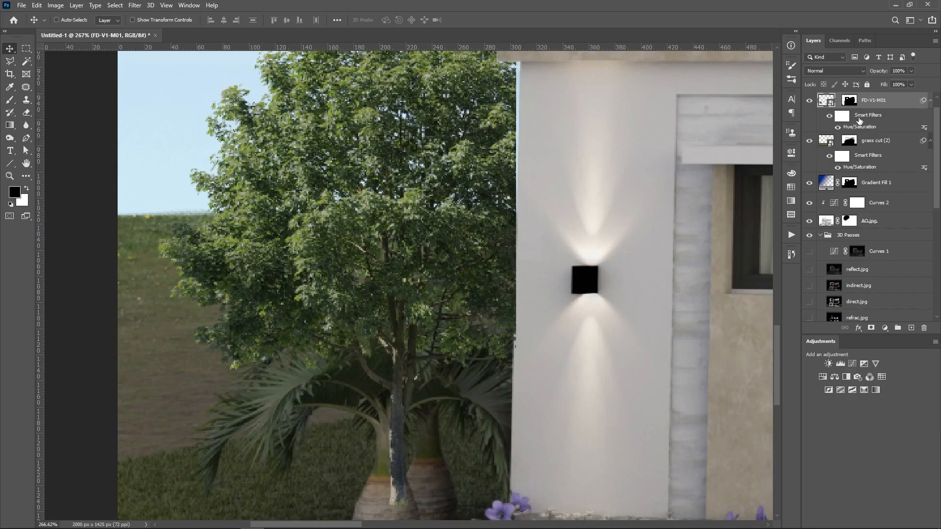
{"action": "key", "text": "ctrl+g"}
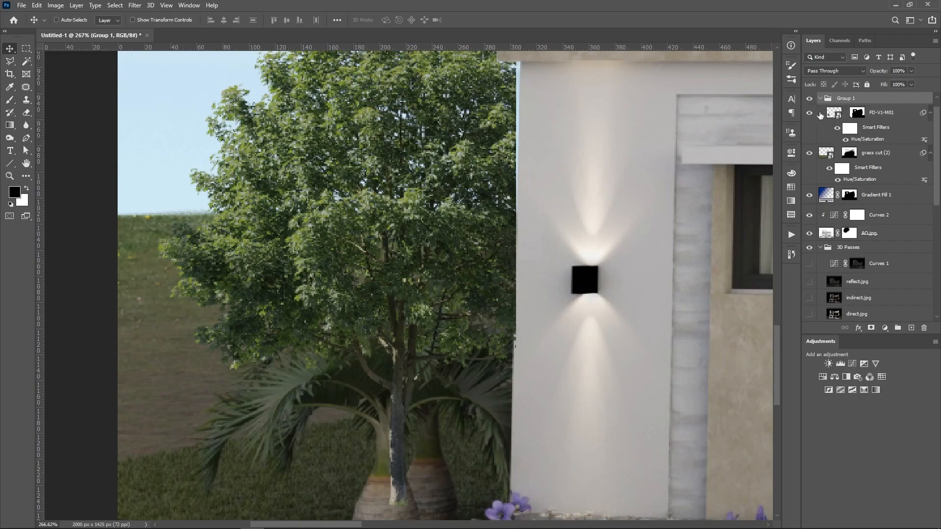
{"action": "left_click", "coordinate": [872, 331]}
- Paint black on the group mask with a large soft brush to hide the tree's trunk and lower foliage over the palms
{"action": "key", "text": "b"}
{"action": "key", "text": "ctrl+minus"}
{"action": "left_click_drag", "start_coordinate": [406, 359], "coordinate": [314, 389]}
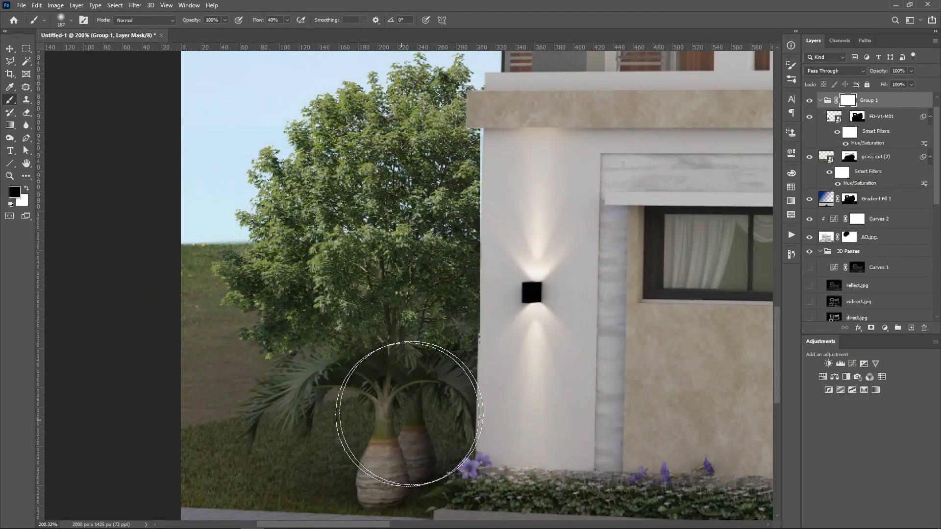
{"action": "mouse_move", "coordinate": [433, 411]}
{"action": "left_mouse_down"}
{"action": "mouse_move", "coordinate": [338, 408]}
{"action": "mouse_move", "coordinate": [385, 390]}
{"action": "mouse_move", "coordinate": [365, 397]}
{"action": "mouse_move", "coordinate": [509, 407]}
{"action": "mouse_move", "coordinate": [309, 390]}
{"action": "mouse_move", "coordinate": [368, 356]}
{"action": "mouse_move", "coordinate": [276, 383]}
{"action": "mouse_move", "coordinate": [337, 390]}
{"action": "mouse_move", "coordinate": [471, 381]}
{"action": "mouse_move", "coordinate": [436, 346]}
{"action": "mouse_move", "coordinate": [449, 338]}
{"action": "mouse_move", "coordinate": [457, 299]}
{"action": "mouse_move", "coordinate": [486, 313]}
{"action": "mouse_move", "coordinate": [458, 363]}
{"action": "mouse_move", "coordinate": [444, 362]}
{"action": "mouse_move", "coordinate": [426, 386]}
{"action": "mouse_move", "coordinate": [444, 407]}
{"action": "mouse_move", "coordinate": [463, 400]}
{"action": "mouse_move", "coordinate": [459, 372]}
{"action": "mouse_move", "coordinate": [488, 413]}
{"action": "mouse_move", "coordinate": [387, 434]}
{"action": "mouse_move", "coordinate": [449, 410]}
{"action": "mouse_move", "coordinate": [392, 409]}
{"action": "left_mouse_up"}
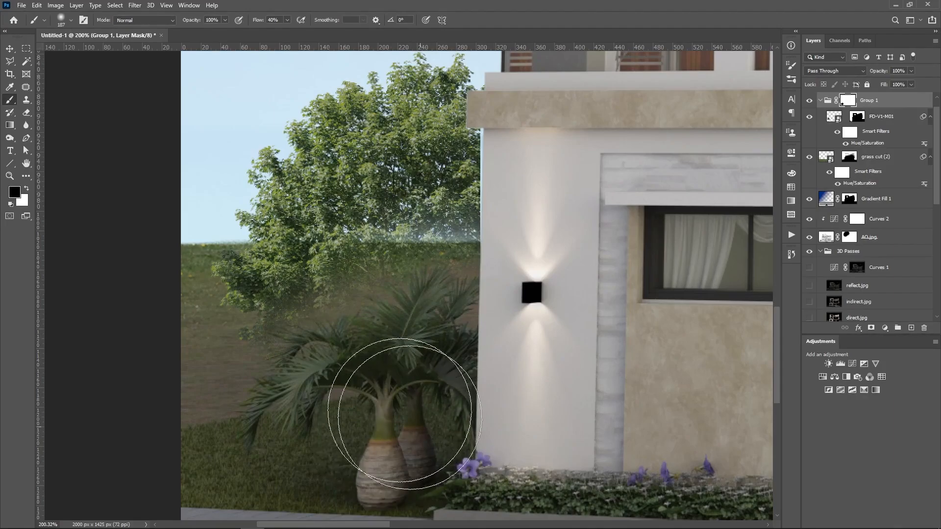
- Paint white on the group mask with a 72 px brush to restore tree foliage around the palm crowns up to the wall
{"action": "scroll", "coordinate": [380, 371], "scroll_direction": "up", "scroll_amount": 2}
{"action": "scroll", "coordinate": [407, 332], "scroll_direction": "up", "scroll_amount": 1}
{"action": "key", "text": "x"}
{"action": "left_click_drag", "start_coordinate": [338, 248], "coordinate": [275, 262]}
{"action": "mouse_move", "coordinate": [310, 208]}
{"action": "left_mouse_down"}
{"action": "mouse_move", "coordinate": [334, 206]}
{"action": "mouse_move", "coordinate": [320, 233]}
{"action": "mouse_move", "coordinate": [237, 248]}
{"action": "mouse_move", "coordinate": [160, 290]}
{"action": "mouse_move", "coordinate": [203, 264]}
{"action": "mouse_move", "coordinate": [269, 244]}
{"action": "mouse_move", "coordinate": [300, 214]}
{"action": "mouse_move", "coordinate": [380, 198]}
{"action": "mouse_move", "coordinate": [434, 172]}
{"action": "mouse_move", "coordinate": [523, 163]}
{"action": "mouse_move", "coordinate": [537, 168]}
{"action": "mouse_move", "coordinate": [533, 184]}
{"action": "mouse_move", "coordinate": [566, 178]}
{"action": "mouse_move", "coordinate": [570, 268]}
{"action": "mouse_move", "coordinate": [557, 308]}
{"action": "mouse_move", "coordinate": [548, 292]}
{"action": "mouse_move", "coordinate": [525, 299]}
{"action": "left_mouse_up"}
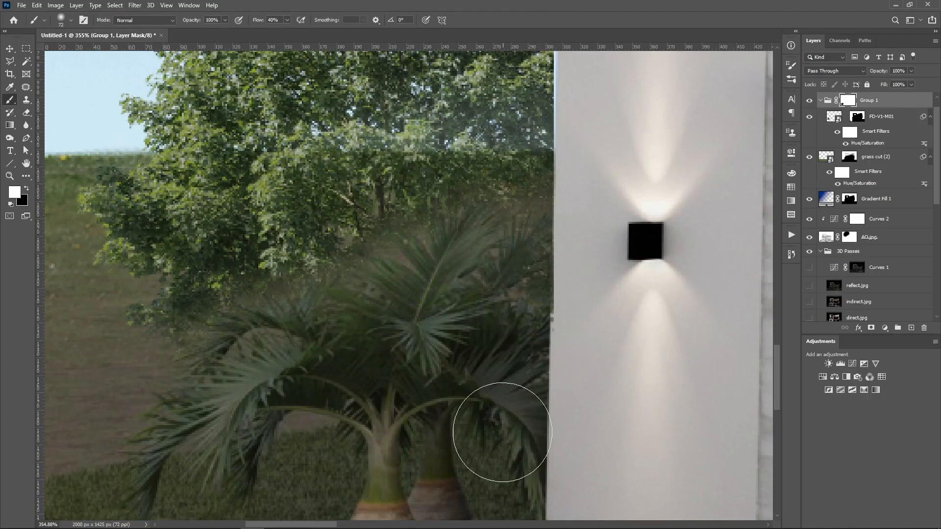
- Restore foliage in the small gaps between the upper palm fronds on the group mask, using a much finer brush
{"action": "scroll", "coordinate": [401, 252], "scroll_direction": "up", "scroll_amount": 10}
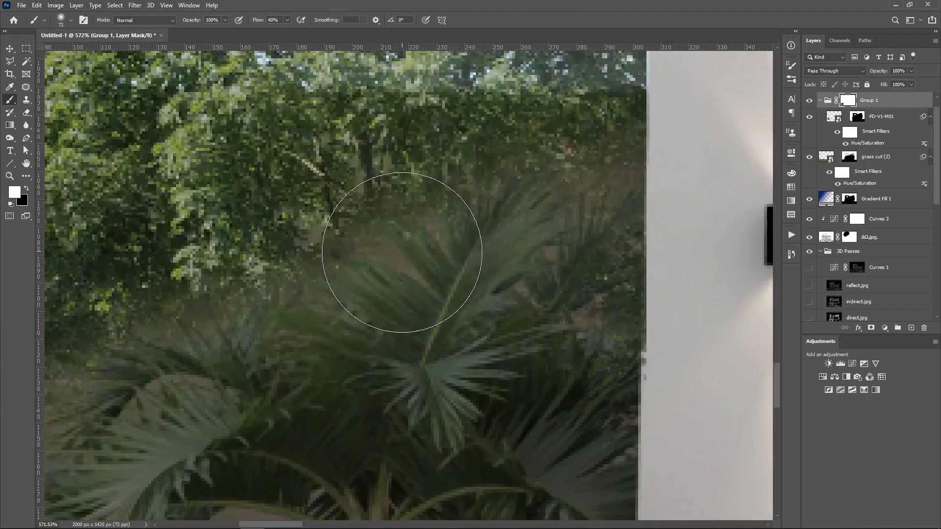
{"action": "left_click_drag", "start_coordinate": [411, 315], "coordinate": [251, 307]}
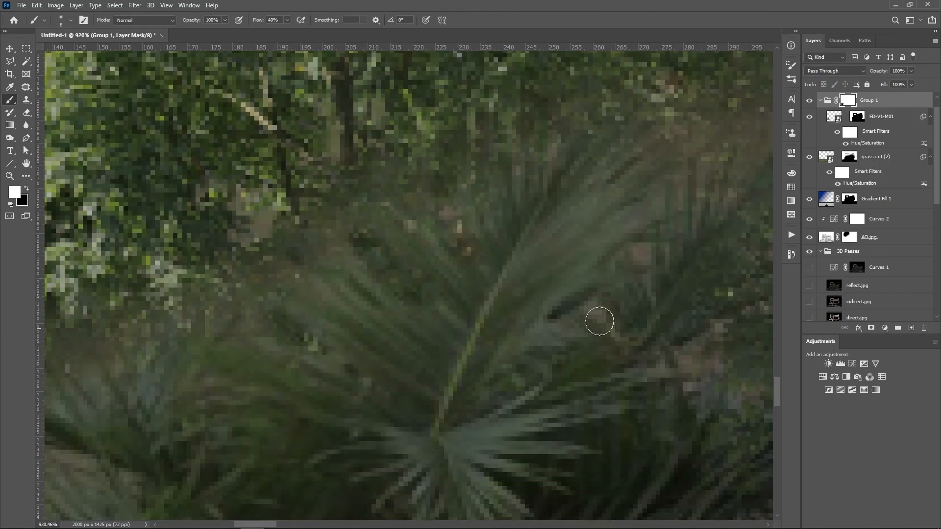
{"action": "left_click_drag", "start_coordinate": [635, 262], "coordinate": [646, 247]}
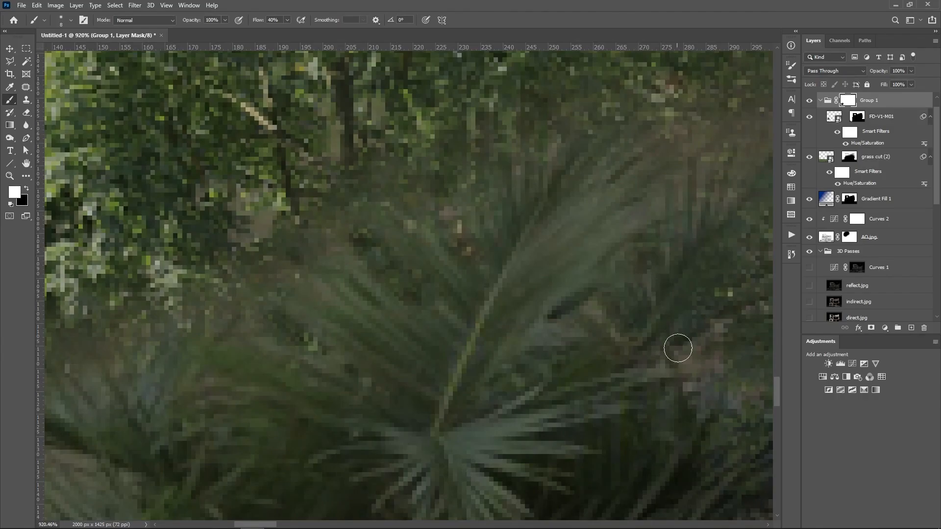
{"action": "left_click_drag", "start_coordinate": [686, 355], "coordinate": [702, 354]}
{"action": "left_click_drag", "start_coordinate": [703, 170], "coordinate": [676, 91]}
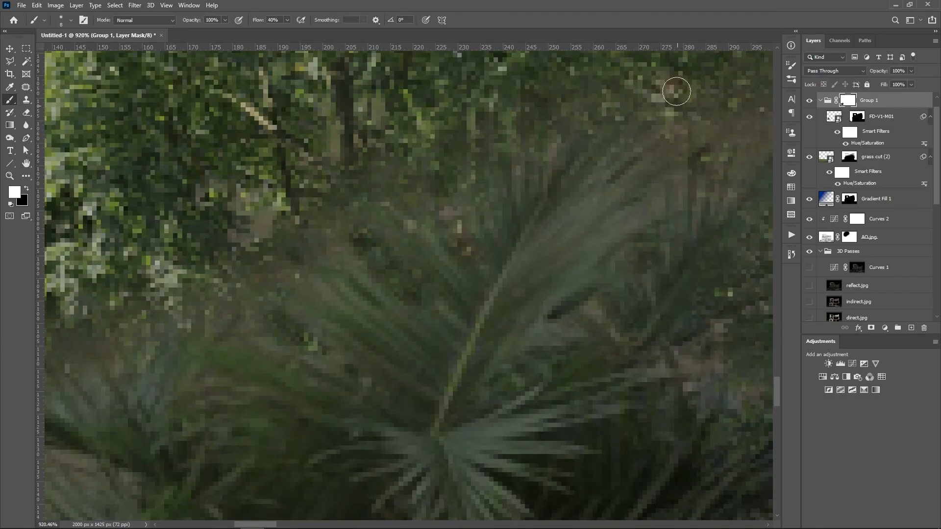
- Restore the tree's lower foliage edge just above the outer palm fronds on the group mask
{"action": "scroll", "coordinate": [467, 270], "scroll_direction": "down", "scroll_amount": 11}
{"action": "scroll", "coordinate": [417, 238], "scroll_direction": "up", "scroll_amount": 7}
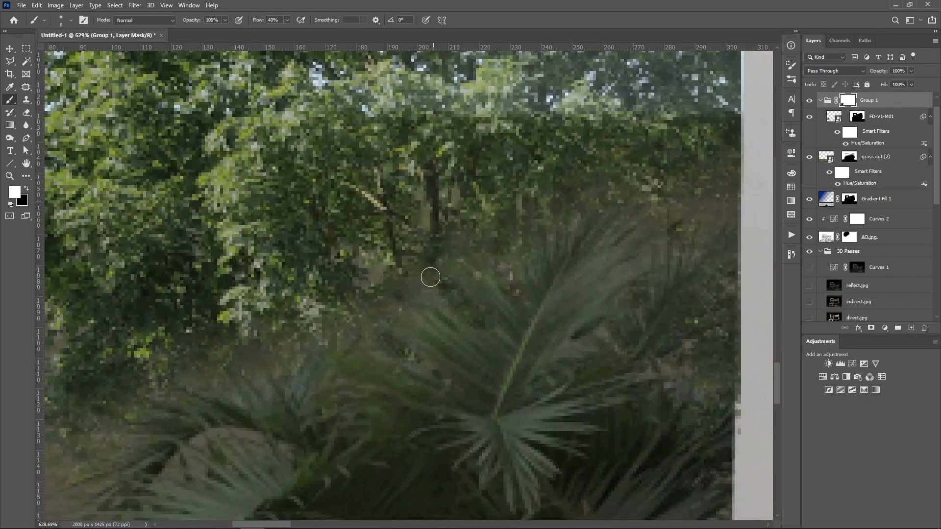
{"action": "mouse_move", "coordinate": [368, 282]}
{"action": "left_mouse_down"}
{"action": "mouse_move", "coordinate": [393, 329]}
{"action": "mouse_move", "coordinate": [303, 326]}
{"action": "mouse_move", "coordinate": [242, 345]}
{"action": "left_mouse_up"}
{"action": "scroll", "coordinate": [390, 296], "scroll_direction": "down", "scroll_amount": 6}
{"action": "scroll", "coordinate": [325, 343], "scroll_direction": "up", "scroll_amount": 3}
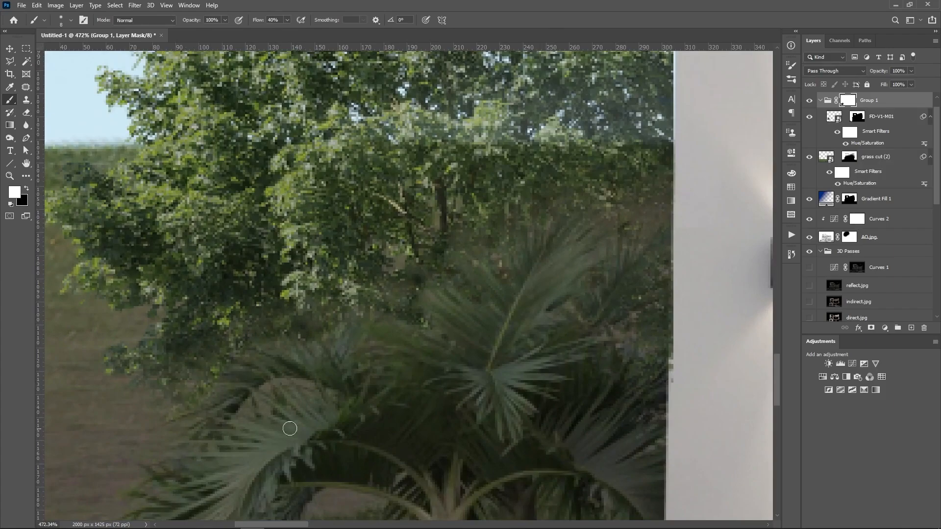
{"action": "scroll", "coordinate": [275, 350], "scroll_direction": "down", "scroll_amount": 6}
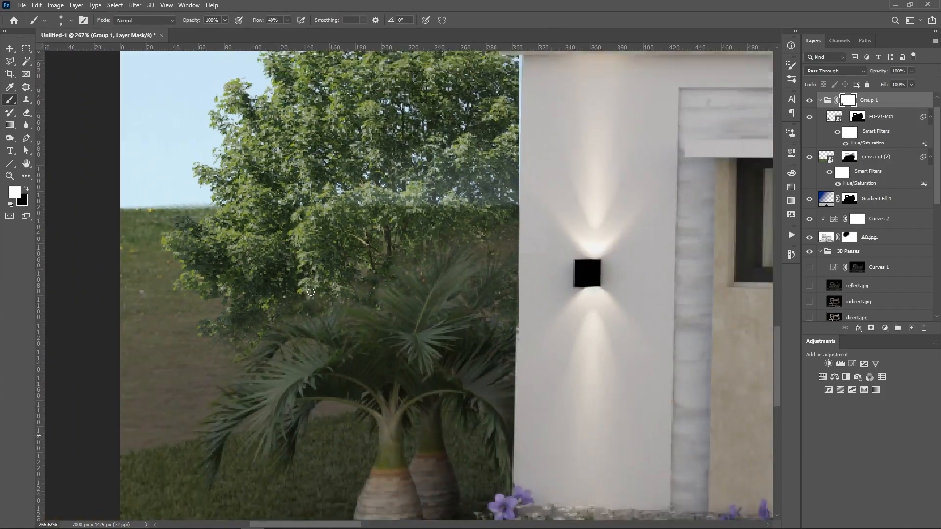
- Paint white on the group mask with a soft 68 px brush to restore tree foliage between the palm crown and the wall
{"action": "scroll", "coordinate": [410, 284], "scroll_direction": "up", "scroll_amount": 3}
{"action": "scroll", "coordinate": [411, 283], "scroll_direction": "up", "scroll_amount": 4}
{"action": "left_click_drag", "start_coordinate": [338, 240], "coordinate": [368, 239]}
{"action": "scroll", "coordinate": [447, 275], "scroll_direction": "up", "scroll_amount": 3}
{"action": "mouse_move", "coordinate": [452, 258]}
{"action": "left_mouse_down"}
{"action": "mouse_move", "coordinate": [168, 297]}
{"action": "mouse_move", "coordinate": [497, 337]}
{"action": "left_mouse_up"}
{"action": "scroll", "coordinate": [497, 338], "scroll_direction": "up", "scroll_amount": 3}
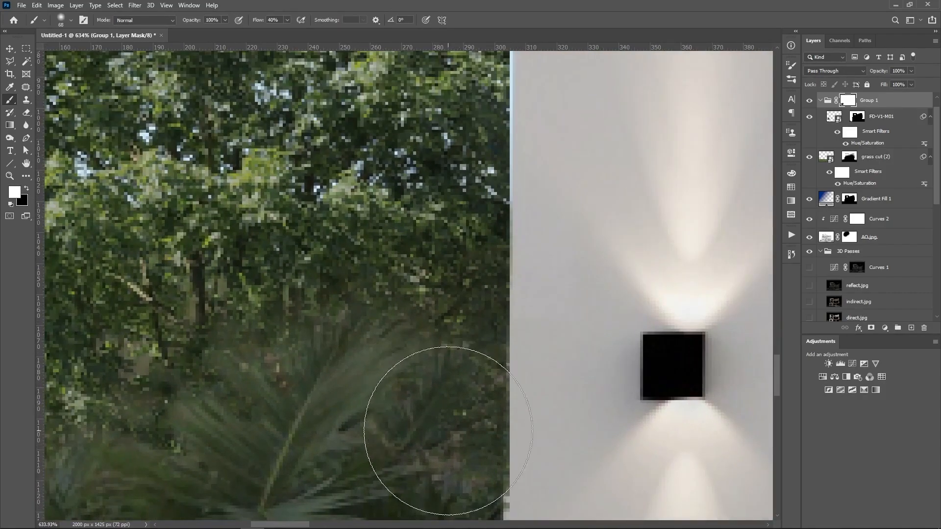
{"action": "left_click_drag", "start_coordinate": [466, 406], "coordinate": [454, 405]}
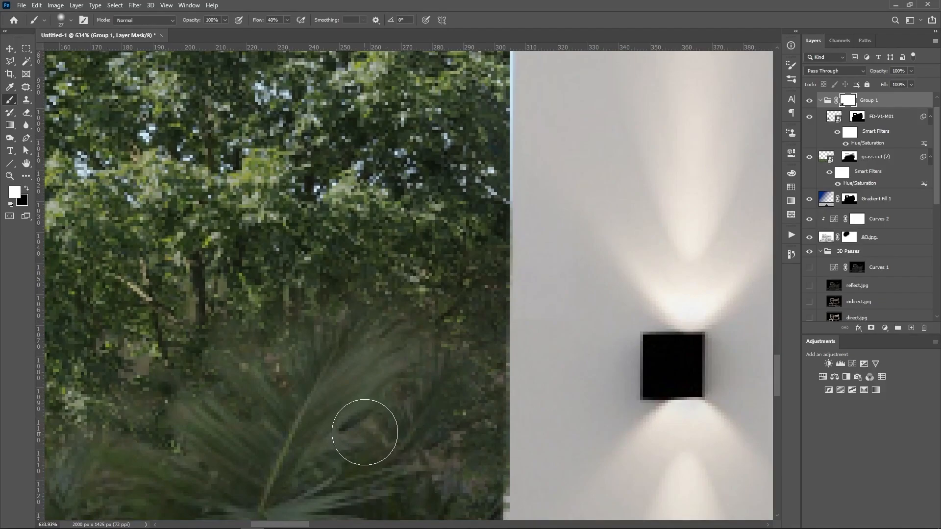
{"action": "left_click_drag", "start_coordinate": [328, 311], "coordinate": [313, 311]}
{"action": "scroll", "coordinate": [320, 260], "scroll_direction": "down", "scroll_amount": 20}
{"action": "scroll", "coordinate": [126, 370], "scroll_direction": "down", "scroll_amount": 5}
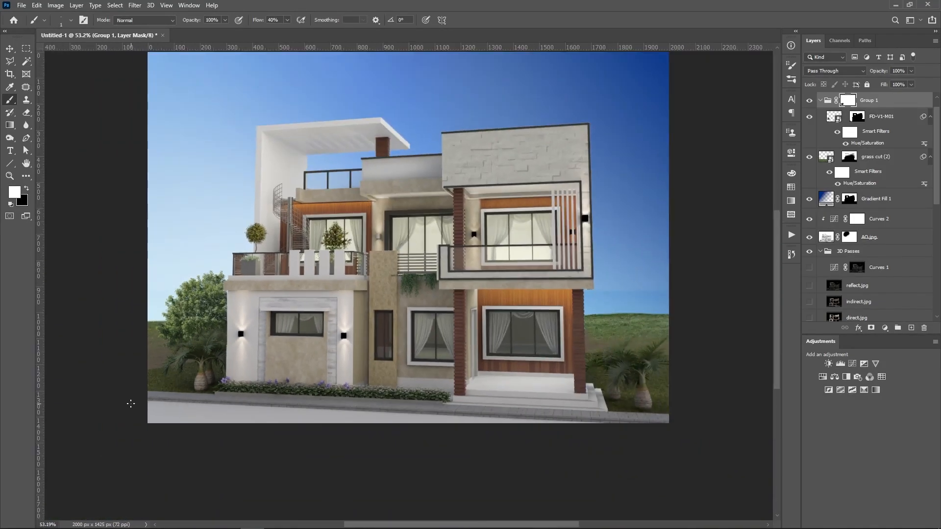
{"action": "scroll", "coordinate": [181, 345], "scroll_direction": "up", "scroll_amount": 3}
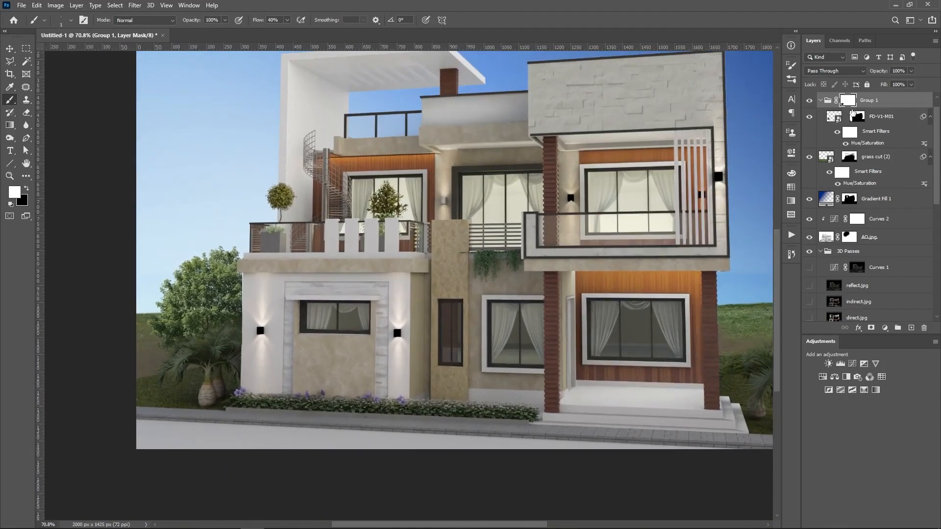
- Select the FD-V1-M01 tree layer and shift the tree very slightly to the left behind the palms
{"action": "left_click", "coordinate": [836, 118]}
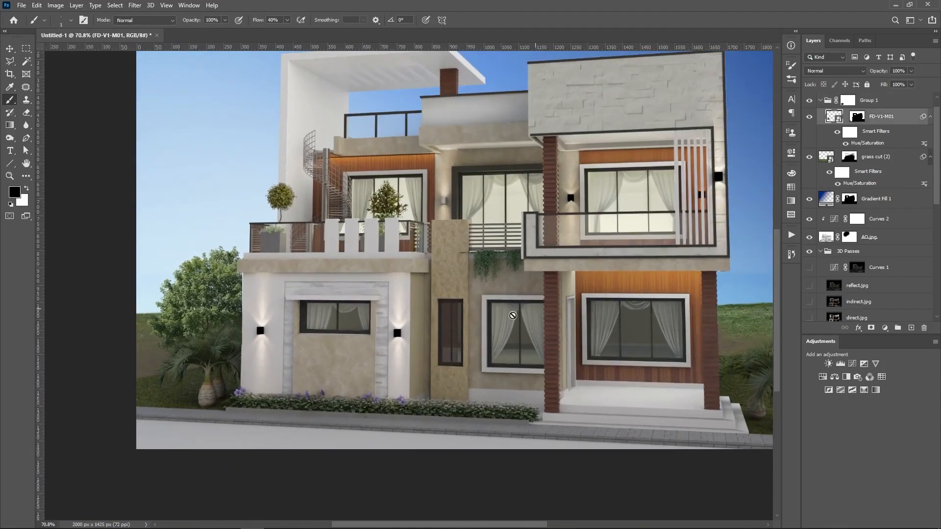
{"action": "key", "text": "v"}
{"action": "mouse_move", "coordinate": [218, 317]}
{"action": "left_mouse_down"}
{"action": "mouse_move", "coordinate": [241, 309]}
{"action": "mouse_move", "coordinate": [211, 325]}
{"action": "mouse_move", "coordinate": [231, 319]}
{"action": "mouse_move", "coordinate": [216, 318]}
{"action": "left_mouse_up"}
{"action": "scroll", "coordinate": [200, 299], "scroll_direction": "down", "scroll_amount": 5}
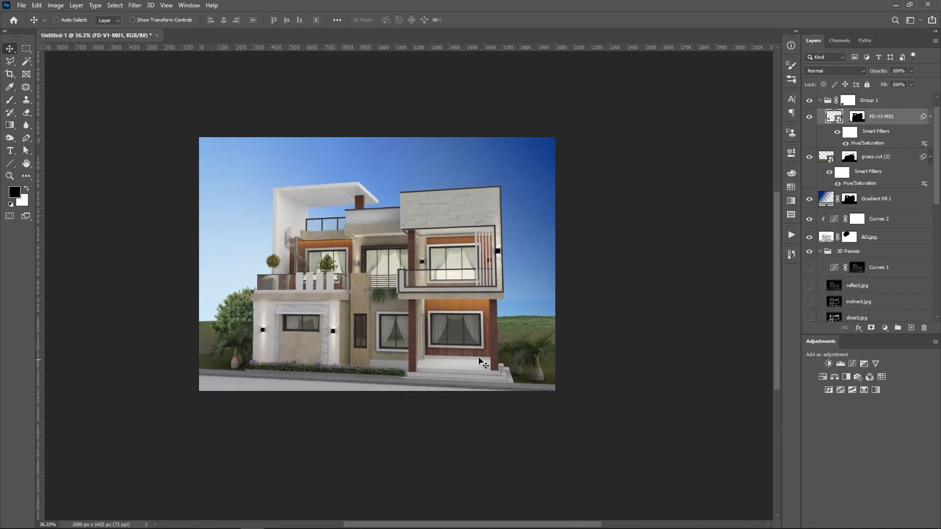
{"action": "scroll", "coordinate": [554, 368], "scroll_direction": "down", "scroll_amount": 1}
{"action": "scroll", "coordinate": [280, 285], "scroll_direction": "up", "scroll_amount": 5}
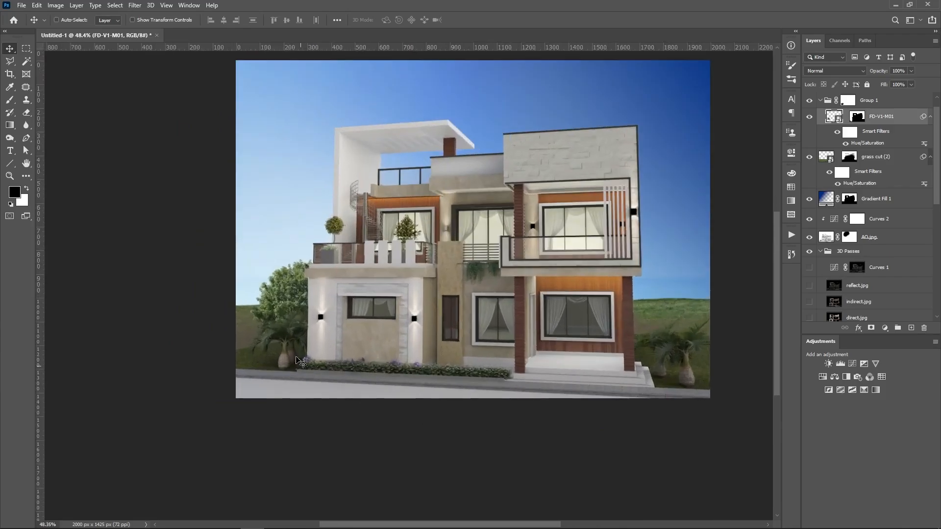
{"action": "scroll", "coordinate": [281, 285], "scroll_direction": "down", "scroll_amount": 5}
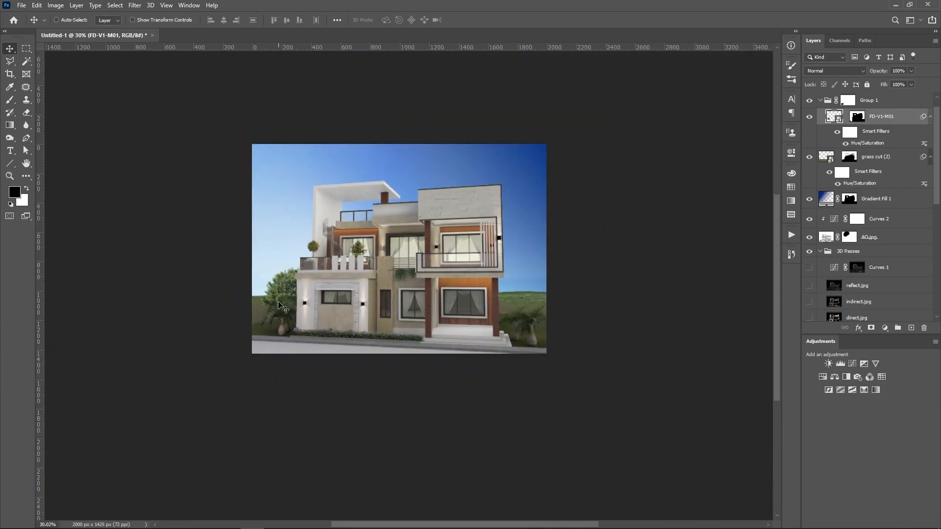
- Bring the PureRef reference image in front of the Photoshop document and place it clear of the render's tree for comparison
{"action": "key", "text": "alt+Tab"}
{"action": "key", "text": "alt+Tab"}
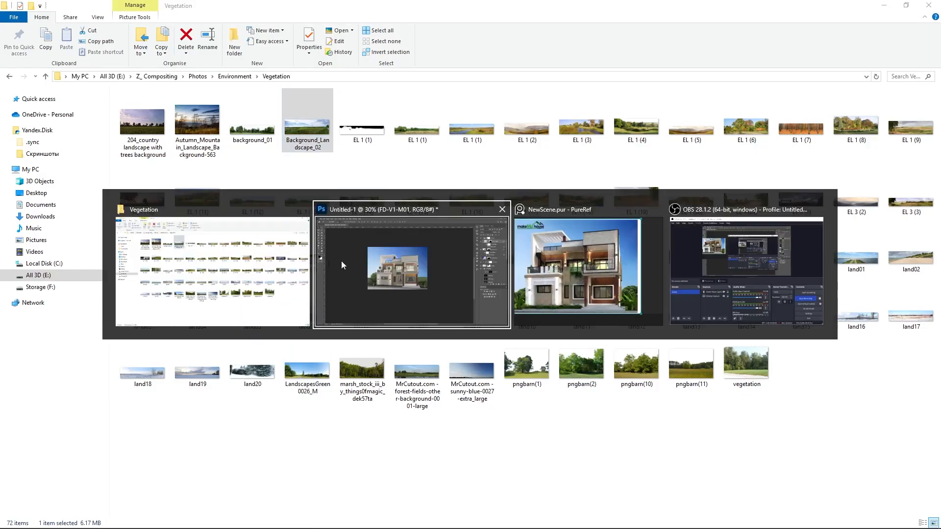
{"action": "left_click_drag", "start_coordinate": [699, 238], "coordinate": [181, 179]}
{"action": "key", "text": "alt+Tab"}
{"action": "key", "text": "alt+Tab"}
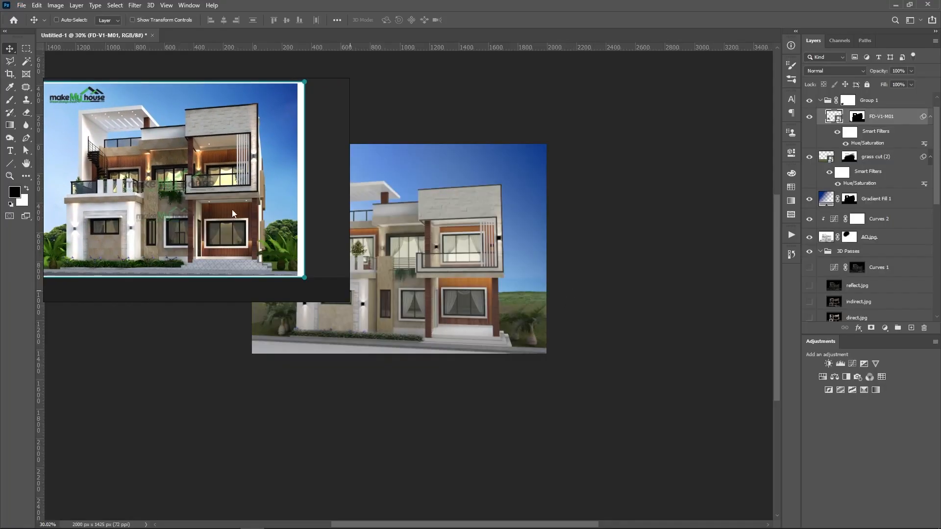
{"action": "left_click_drag", "start_coordinate": [234, 208], "coordinate": [217, 126]}
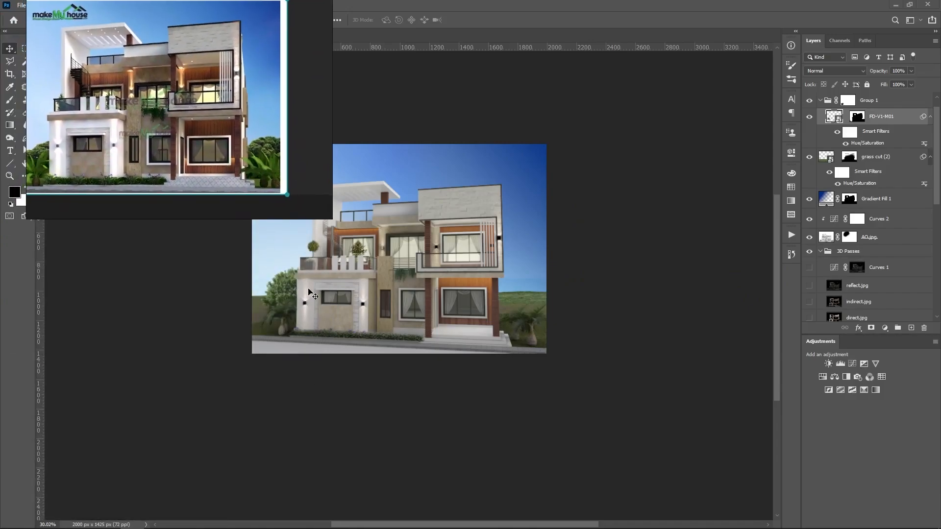
- Raise the Saturation in the tree layer's Hue/Saturation smart filter to make the foliage greener
{"action": "scroll", "coordinate": [304, 295], "scroll_direction": "up", "scroll_amount": 1}
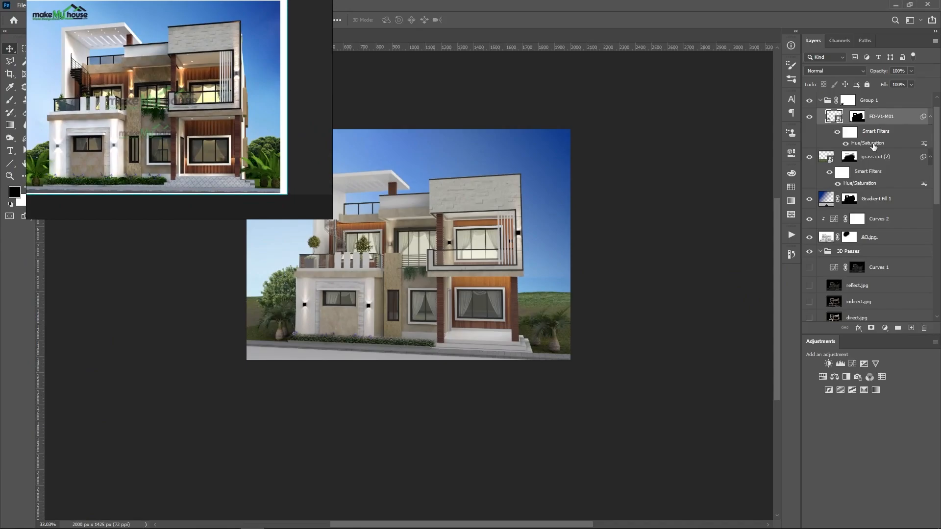
{"action": "double_click", "coordinate": [871, 142]}
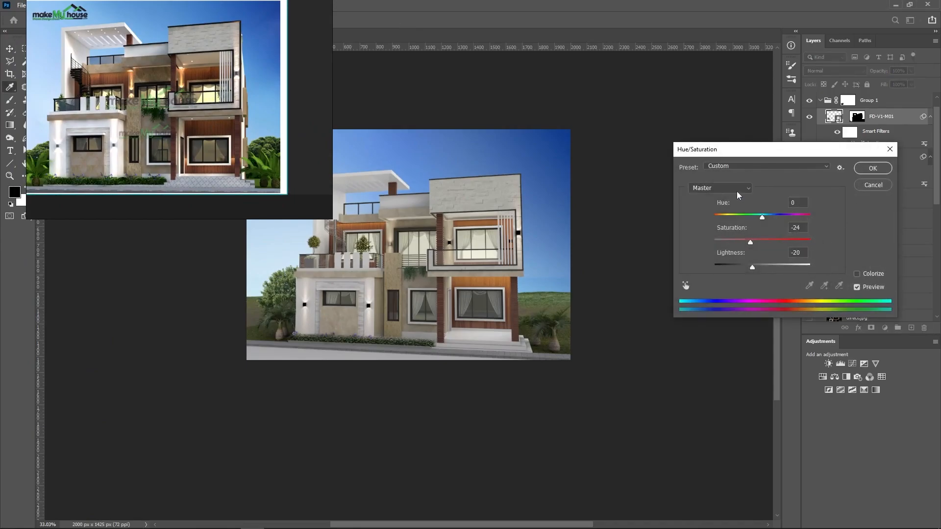
{"action": "left_click_drag", "start_coordinate": [750, 244], "coordinate": [769, 250]}
{"action": "left_click", "coordinate": [883, 168]}
- Compare the tree and surrounding grass with the reference image, examining the render both as a whole and up close
{"action": "scroll", "coordinate": [583, 287], "scroll_direction": "down", "scroll_amount": 3}
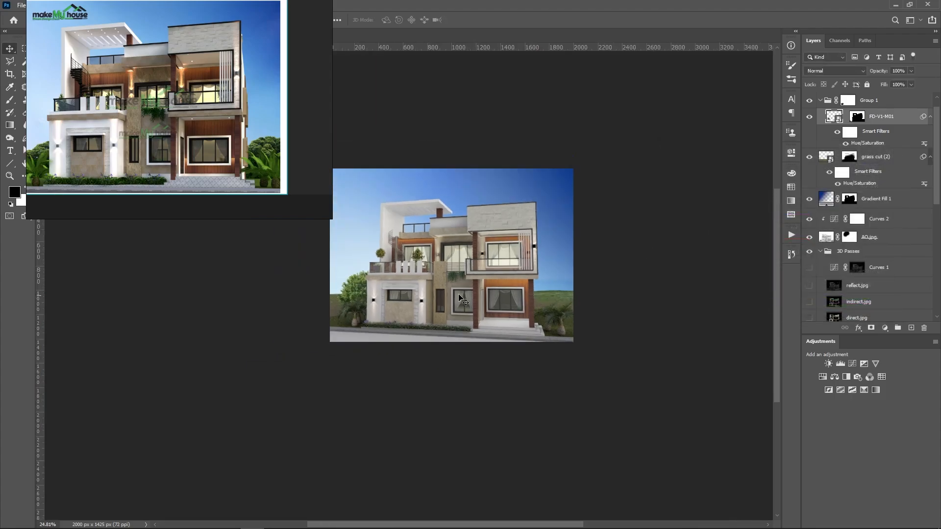
{"action": "scroll", "coordinate": [350, 283], "scroll_direction": "up", "scroll_amount": 5}
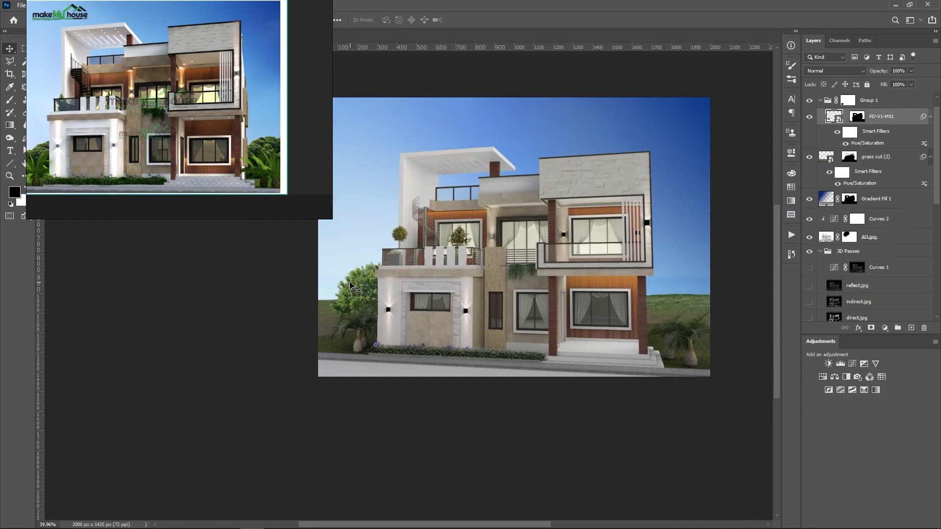
{"action": "scroll", "coordinate": [350, 284], "scroll_direction": "down", "scroll_amount": 3}
{"action": "scroll", "coordinate": [351, 283], "scroll_direction": "up", "scroll_amount": 4}
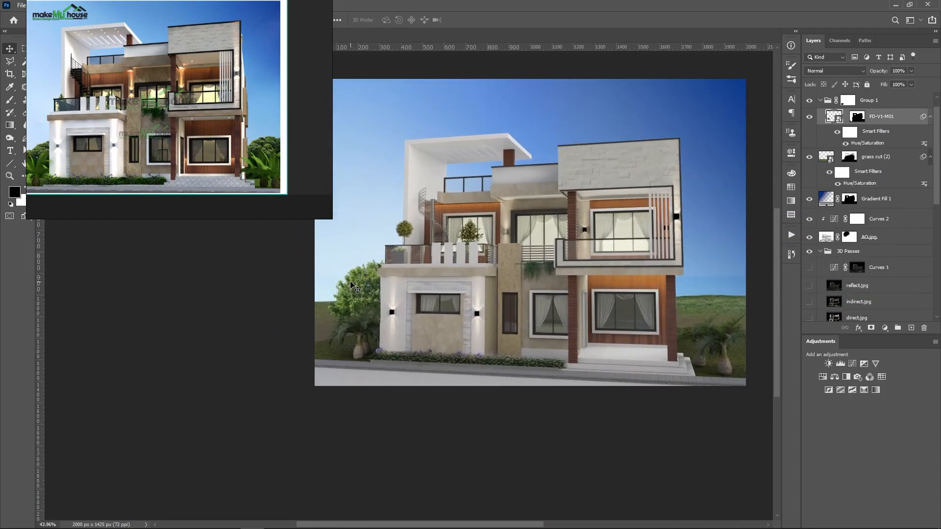
{"action": "scroll", "coordinate": [365, 341], "scroll_direction": "down", "scroll_amount": 2}
{"action": "scroll", "coordinate": [341, 314], "scroll_direction": "up", "scroll_amount": 8}
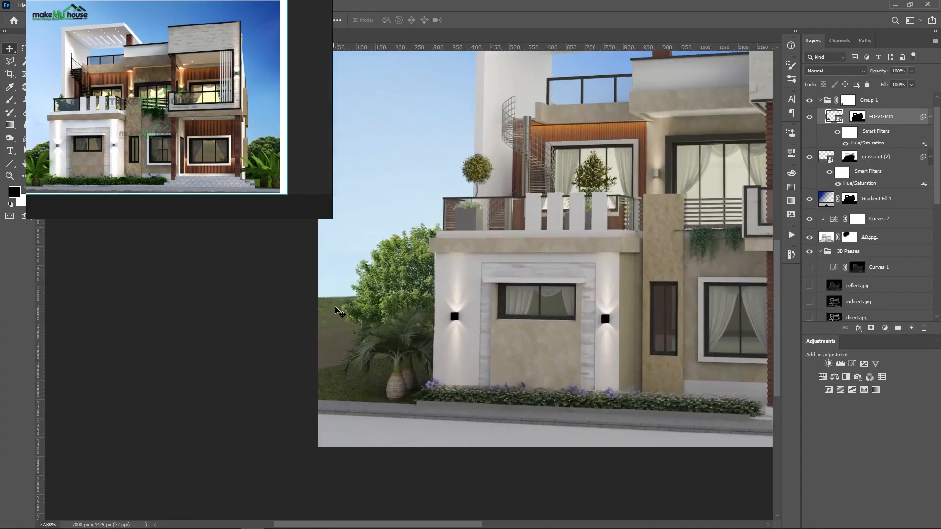
{"action": "scroll", "coordinate": [340, 313], "scroll_direction": "up", "scroll_amount": 3}
{"action": "scroll", "coordinate": [832, 138], "scroll_direction": "down", "scroll_amount": 1}
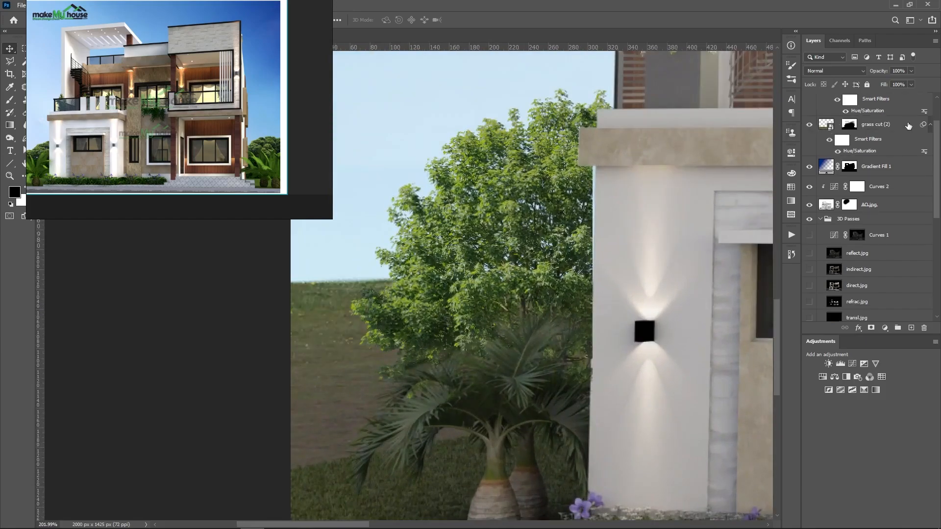
- Paint white on the grass cut (2) layer mask to cover the bare brown ground beside the tree and palms with grass
{"action": "left_click", "coordinate": [850, 125]}
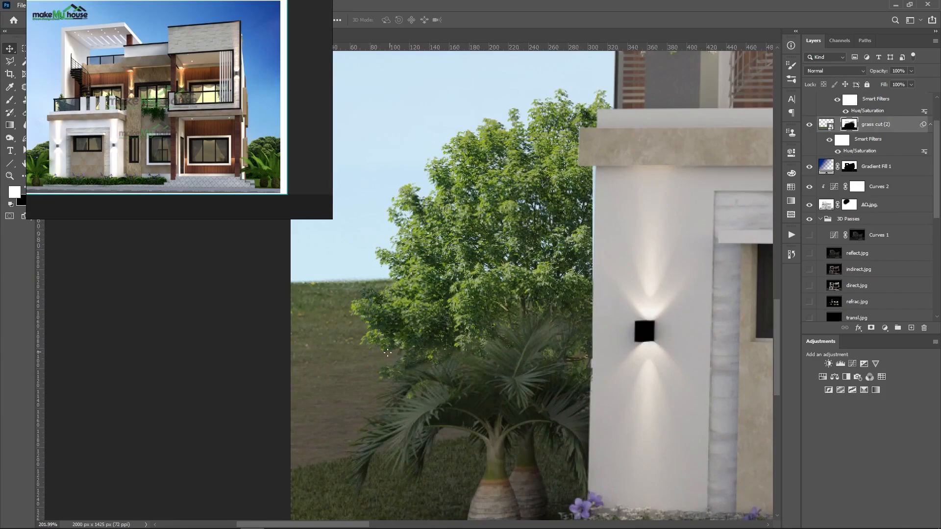
{"action": "key", "text": "b"}
{"action": "scroll", "coordinate": [336, 353], "scroll_direction": "up", "scroll_amount": 1}
{"action": "right_click", "coordinate": [340, 343], "text": "alt"}
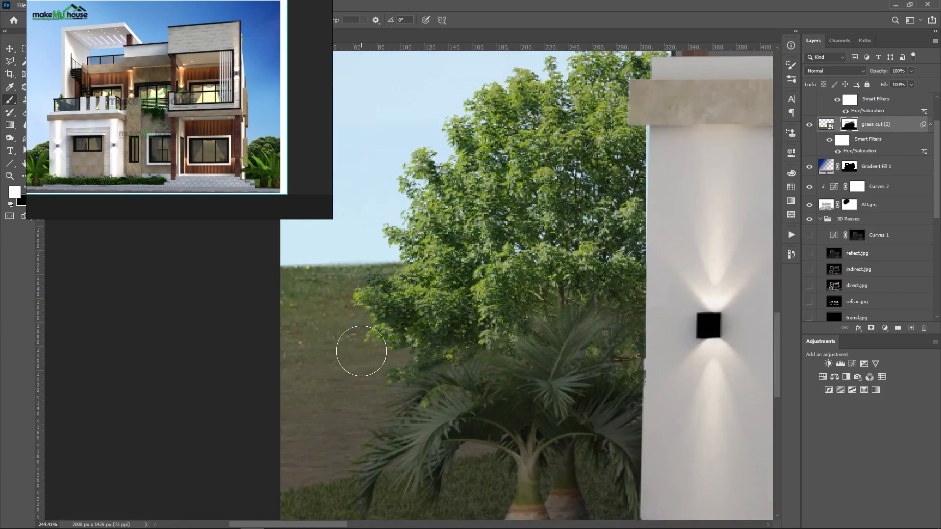
{"action": "mouse_move", "coordinate": [361, 351]}
{"action": "left_mouse_down"}
{"action": "mouse_move", "coordinate": [334, 336]}
{"action": "mouse_move", "coordinate": [326, 307]}
{"action": "mouse_move", "coordinate": [313, 310]}
{"action": "mouse_move", "coordinate": [289, 352]}
{"action": "mouse_move", "coordinate": [334, 319]}
{"action": "mouse_move", "coordinate": [340, 362]}
{"action": "mouse_move", "coordinate": [358, 362]}
{"action": "mouse_move", "coordinate": [361, 376]}
{"action": "mouse_move", "coordinate": [341, 392]}
{"action": "mouse_move", "coordinate": [303, 387]}
{"action": "mouse_move", "coordinate": [291, 423]}
{"action": "mouse_move", "coordinate": [301, 450]}
{"action": "mouse_move", "coordinate": [315, 440]}
{"action": "mouse_move", "coordinate": [294, 480]}
{"action": "mouse_move", "coordinate": [320, 473]}
{"action": "mouse_move", "coordinate": [340, 410]}
{"action": "left_mouse_up"}
{"action": "scroll", "coordinate": [321, 442], "scroll_direction": "down", "scroll_amount": 2}
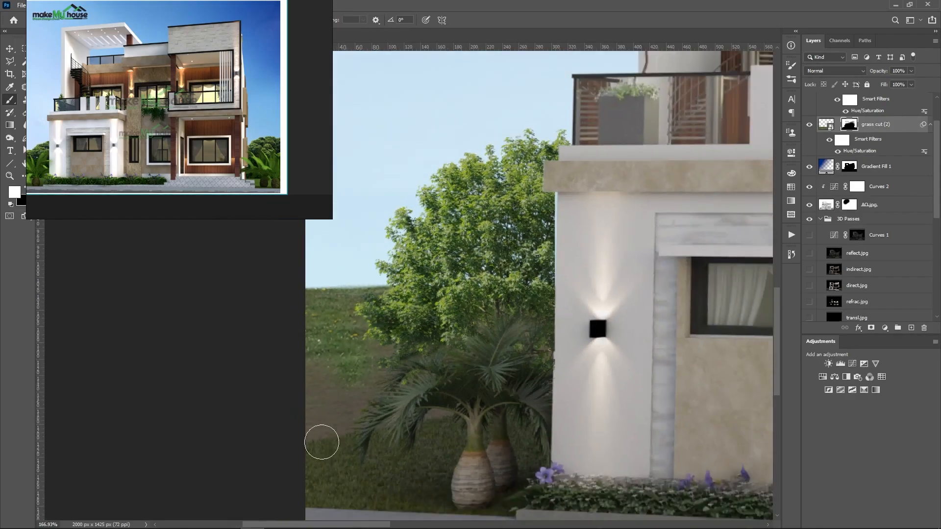
{"action": "scroll", "coordinate": [322, 442], "scroll_direction": "up", "scroll_amount": 3}
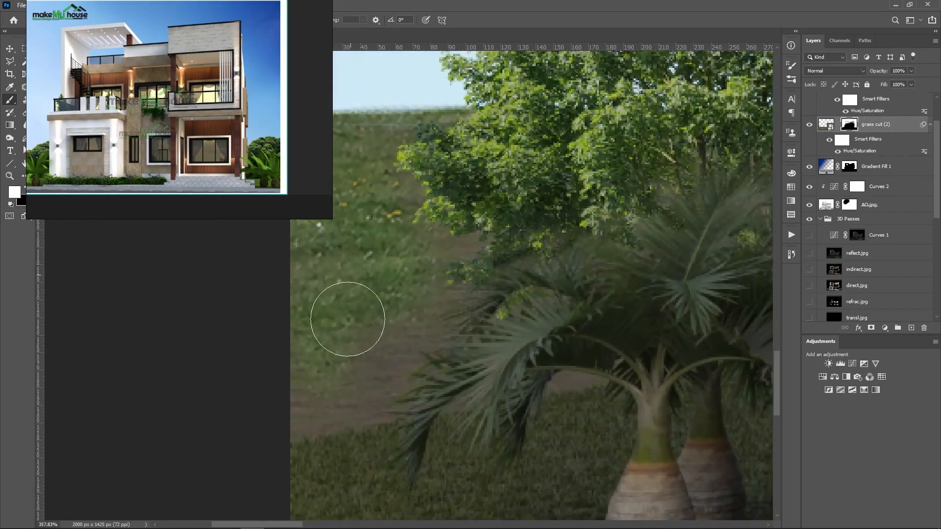
{"action": "mouse_move", "coordinate": [348, 319]}
{"action": "left_mouse_down"}
{"action": "mouse_move", "coordinate": [380, 338]}
{"action": "mouse_move", "coordinate": [363, 365]}
{"action": "mouse_move", "coordinate": [295, 411]}
{"action": "mouse_move", "coordinate": [357, 385]}
{"action": "mouse_move", "coordinate": [275, 419]}
{"action": "mouse_move", "coordinate": [335, 395]}
{"action": "mouse_move", "coordinate": [285, 417]}
{"action": "mouse_move", "coordinate": [367, 401]}
{"action": "mouse_move", "coordinate": [426, 280]}
{"action": "mouse_move", "coordinate": [414, 239]}
{"action": "mouse_move", "coordinate": [395, 223]}
{"action": "mouse_move", "coordinate": [398, 207]}
{"action": "mouse_move", "coordinate": [479, 245]}
{"action": "left_mouse_up"}
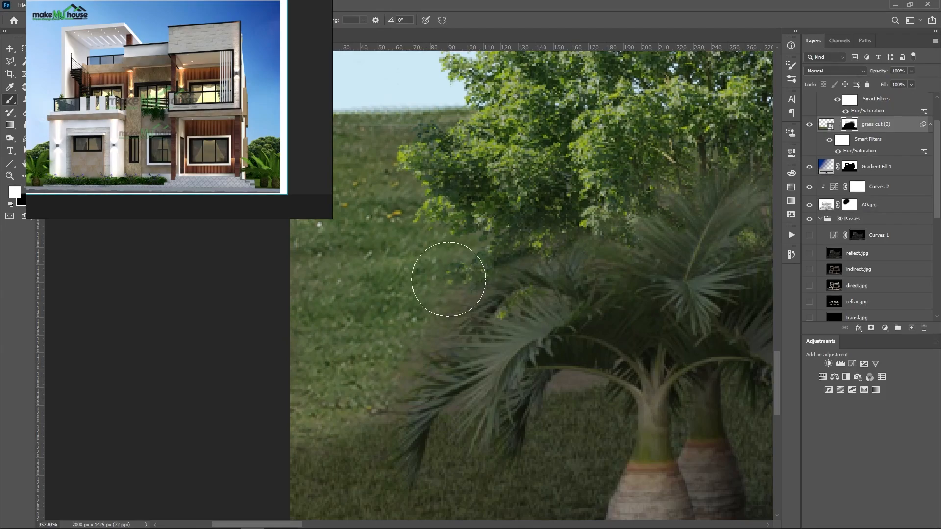
- Fill the gap beneath the fronds of the palm in front of the tree with grass using a small white mask brush
{"action": "scroll", "coordinate": [405, 356], "scroll_direction": "down", "scroll_amount": 11}
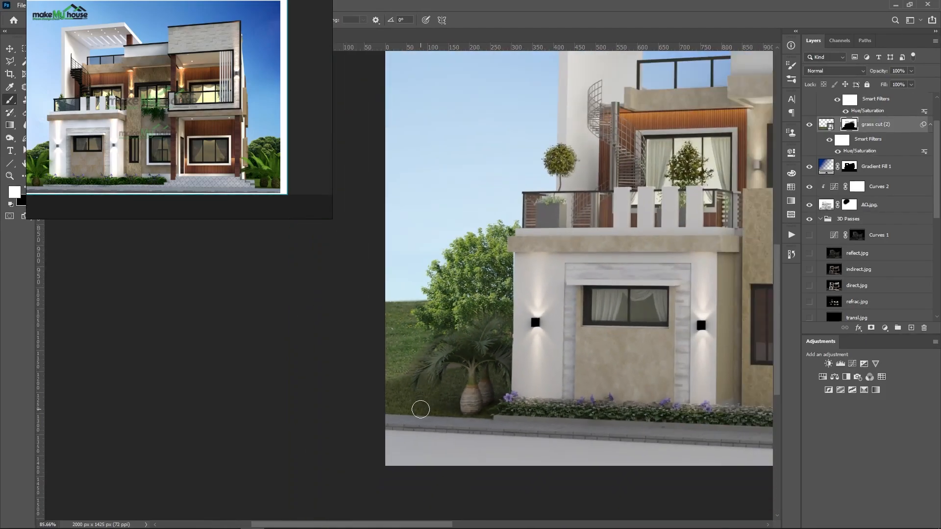
{"action": "scroll", "coordinate": [420, 406], "scroll_direction": "up", "scroll_amount": 10}
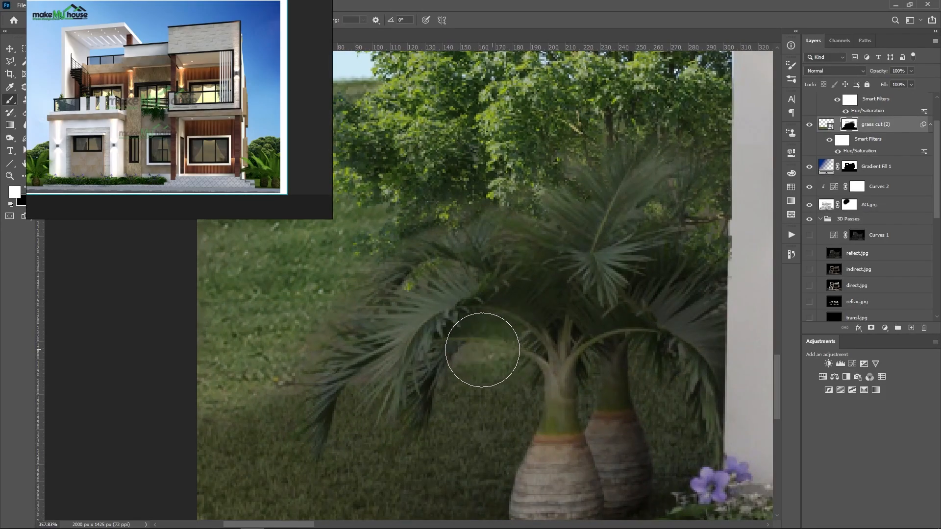
{"action": "scroll", "coordinate": [474, 350], "scroll_direction": "up", "scroll_amount": 9}
{"action": "left_click_drag", "start_coordinate": [486, 361], "coordinate": [363, 375]}
{"action": "mouse_move", "coordinate": [537, 361]}
{"action": "left_mouse_down"}
{"action": "mouse_move", "coordinate": [464, 351]}
{"action": "mouse_move", "coordinate": [422, 385]}
{"action": "mouse_move", "coordinate": [498, 372]}
{"action": "mouse_move", "coordinate": [441, 377]}
{"action": "left_mouse_up"}
{"action": "scroll", "coordinate": [441, 377], "scroll_direction": "down", "scroll_amount": 6}
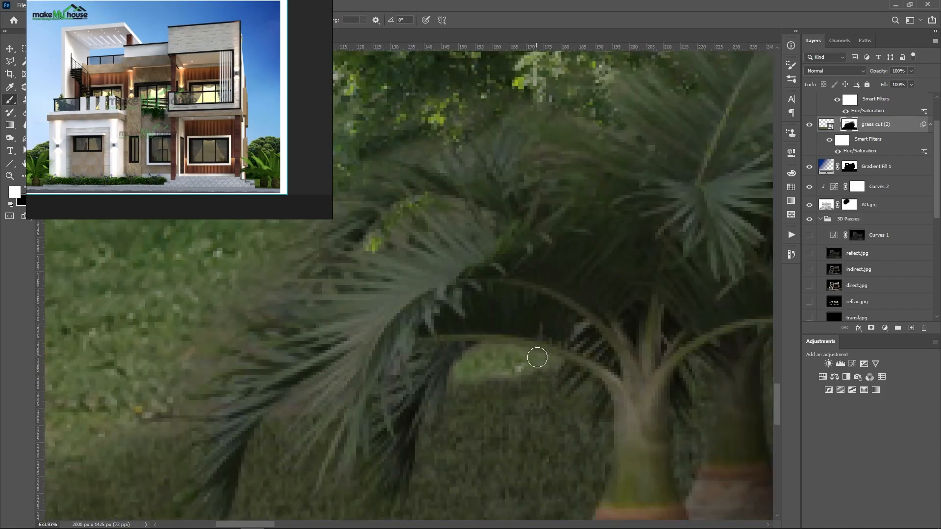
{"action": "scroll", "coordinate": [414, 388], "scroll_direction": "up", "scroll_amount": 5}
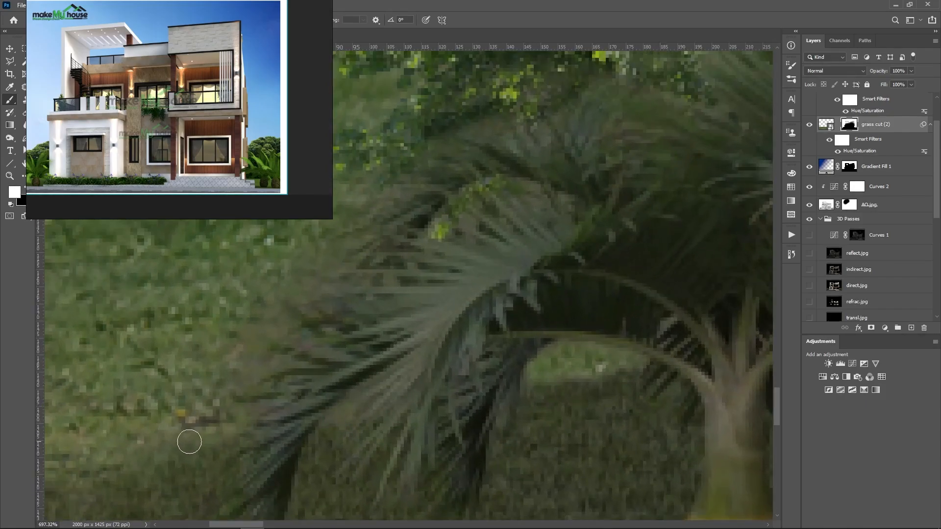
- Reveal grass on the same mask over the brown ground between the brick pillar and the palms on the house's right side
{"action": "scroll", "coordinate": [460, 372], "scroll_direction": "down", "scroll_amount": 5}
{"action": "scroll", "coordinate": [501, 357], "scroll_direction": "down", "scroll_amount": 8}
{"action": "scroll", "coordinate": [686, 402], "scroll_direction": "up", "scroll_amount": 7}
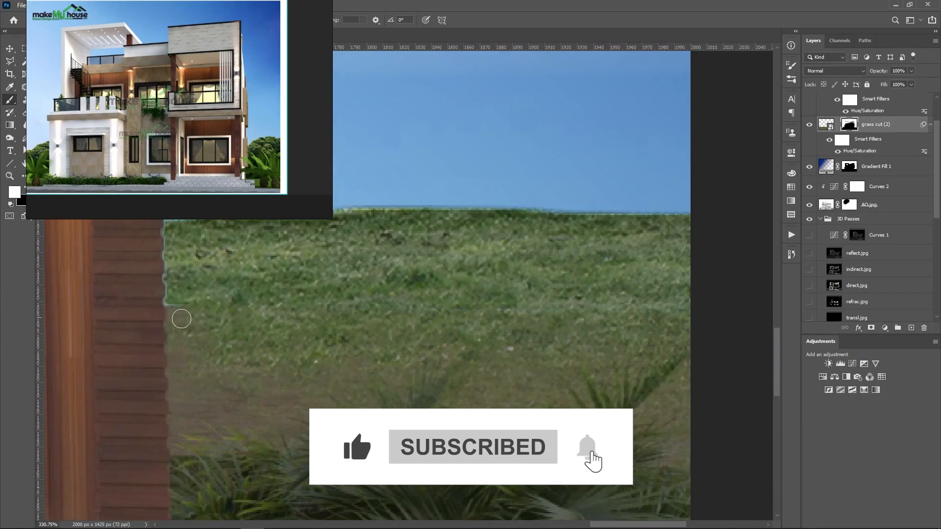
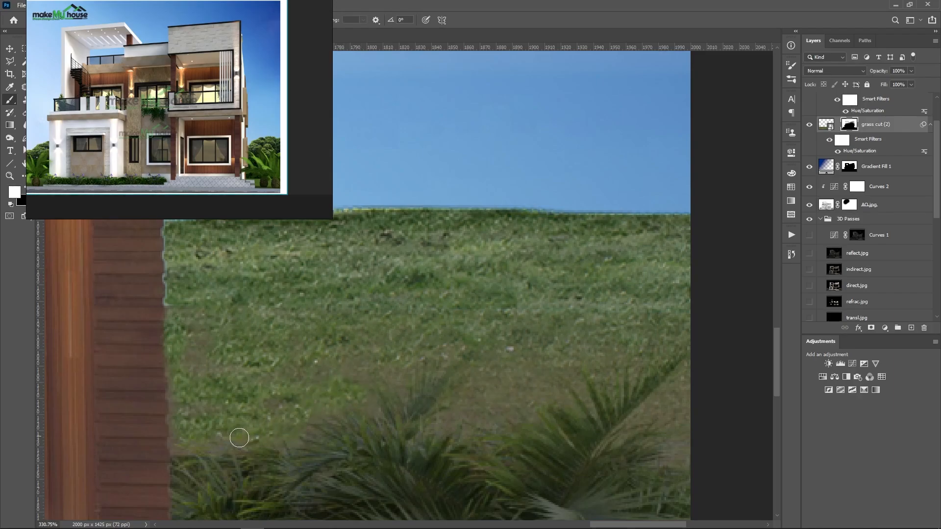
{"action": "left_click_drag", "start_coordinate": [498, 387], "coordinate": [522, 397]}
- Paint grass into the remaining brown patches around the outermost palm frond near the picture's right edge
{"action": "scroll", "coordinate": [400, 357], "scroll_direction": "down", "scroll_amount": 8}
{"action": "scroll", "coordinate": [520, 369], "scroll_direction": "up", "scroll_amount": 7}
{"action": "scroll", "coordinate": [442, 370], "scroll_direction": "up", "scroll_amount": 8}
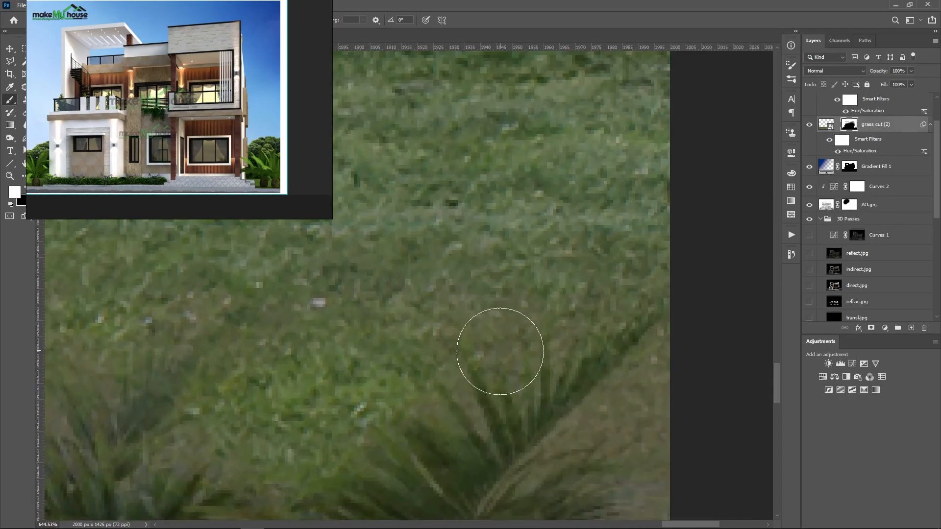
{"action": "left_click_drag", "start_coordinate": [442, 369], "coordinate": [407, 371]}
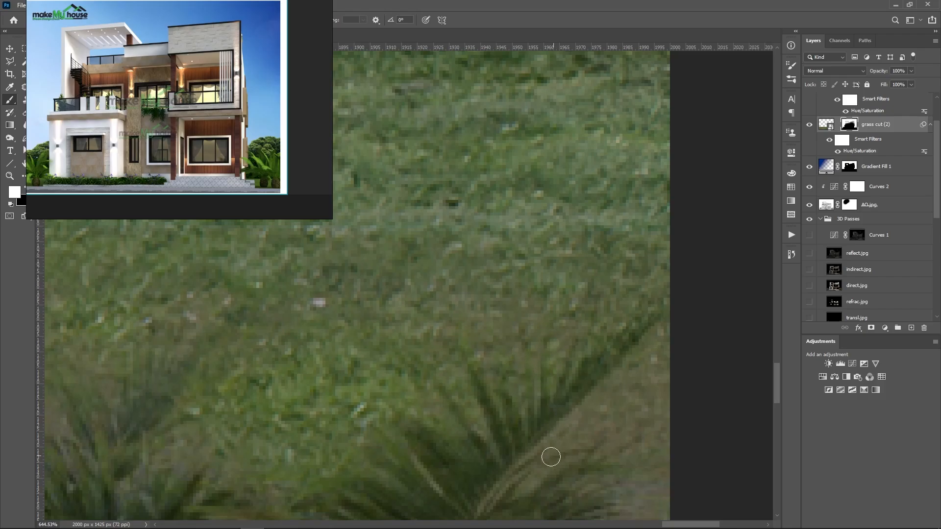
{"action": "scroll", "coordinate": [682, 333], "scroll_direction": "down", "scroll_amount": 2}
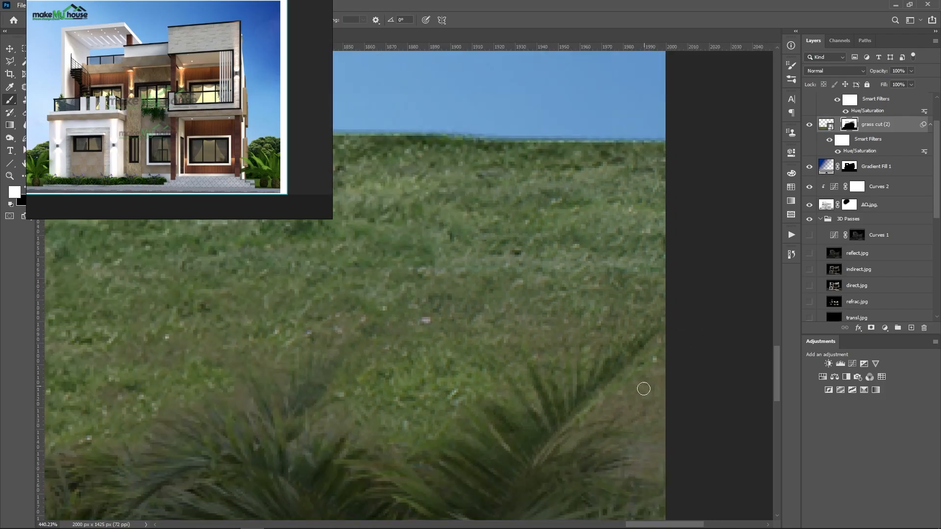
{"action": "mouse_move", "coordinate": [645, 389]}
{"action": "left_mouse_down"}
{"action": "mouse_move", "coordinate": [652, 399]}
{"action": "mouse_move", "coordinate": [657, 391]}
{"action": "left_mouse_up"}
{"action": "scroll", "coordinate": [658, 391], "scroll_direction": "up", "scroll_amount": 2}
{"action": "scroll", "coordinate": [658, 391], "scroll_direction": "up", "scroll_amount": 1}
- Examine the whole composition and the area around the right-hand palms, checking how the grass blends with the house
{"action": "scroll", "coordinate": [372, 409], "scroll_direction": "down", "scroll_amount": 10}
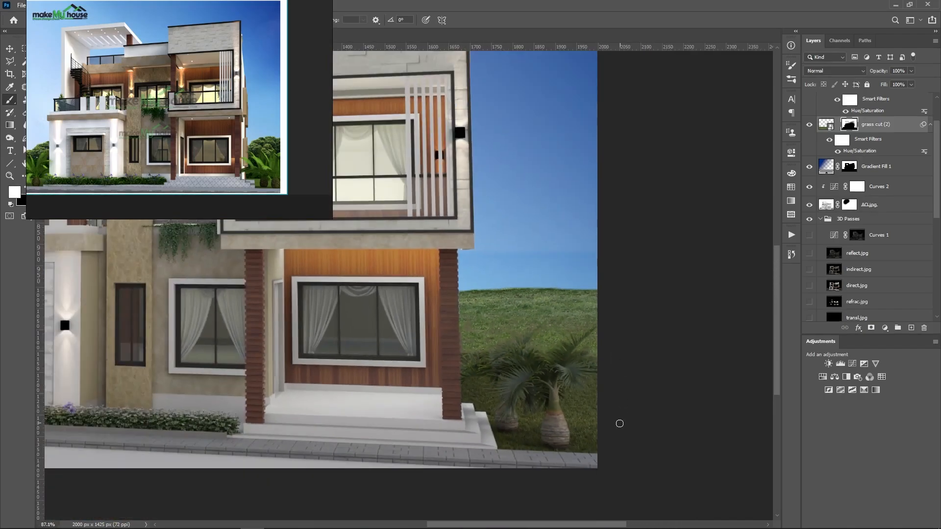
{"action": "scroll", "coordinate": [620, 423], "scroll_direction": "down", "scroll_amount": 1}
{"action": "scroll", "coordinate": [661, 347], "scroll_direction": "down", "scroll_amount": 2}
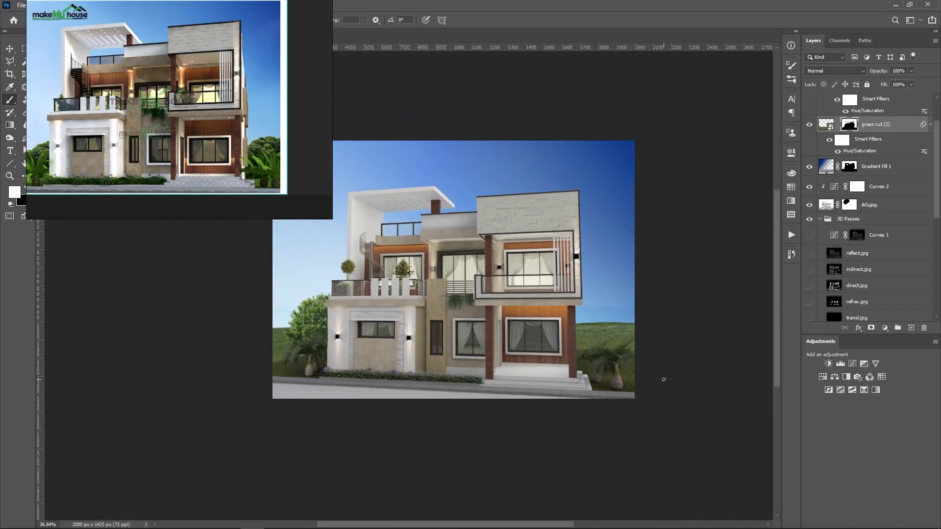
{"action": "scroll", "coordinate": [664, 379], "scroll_direction": "up", "scroll_amount": 2}
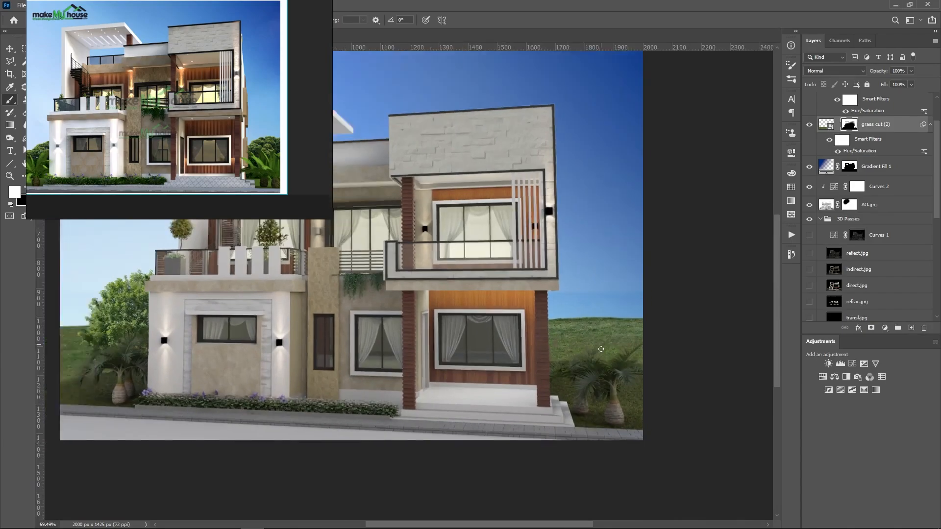
{"action": "scroll", "coordinate": [601, 369], "scroll_direction": "down", "scroll_amount": 3}
{"action": "scroll", "coordinate": [601, 369], "scroll_direction": "up", "scroll_amount": 1}
{"action": "scroll", "coordinate": [598, 361], "scroll_direction": "up", "scroll_amount": 1}
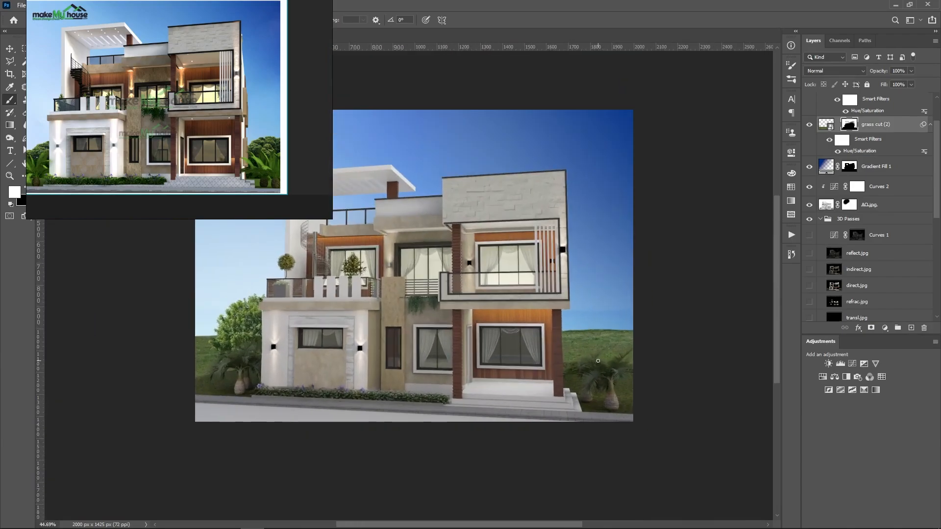
{"action": "scroll", "coordinate": [617, 336], "scroll_direction": "down", "scroll_amount": 1}
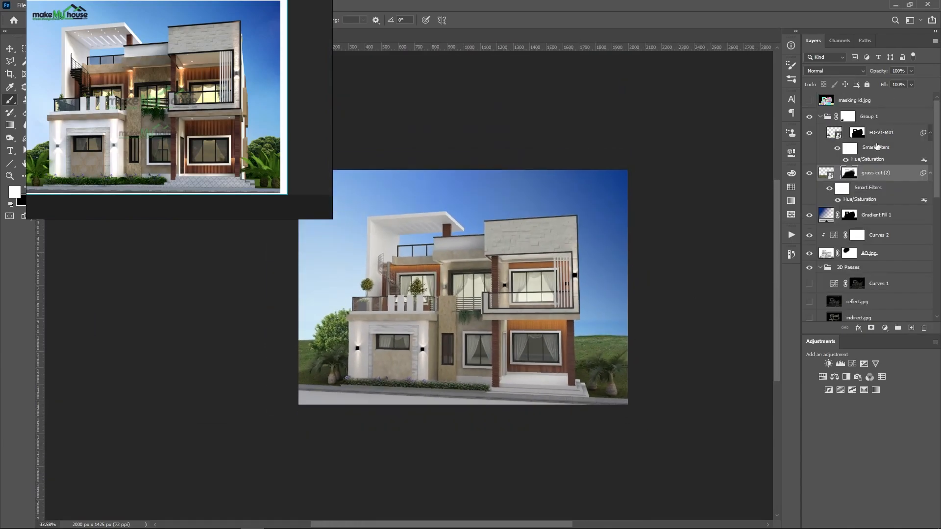
{"action": "scroll", "coordinate": [610, 375], "scroll_direction": "up", "scroll_amount": 5}
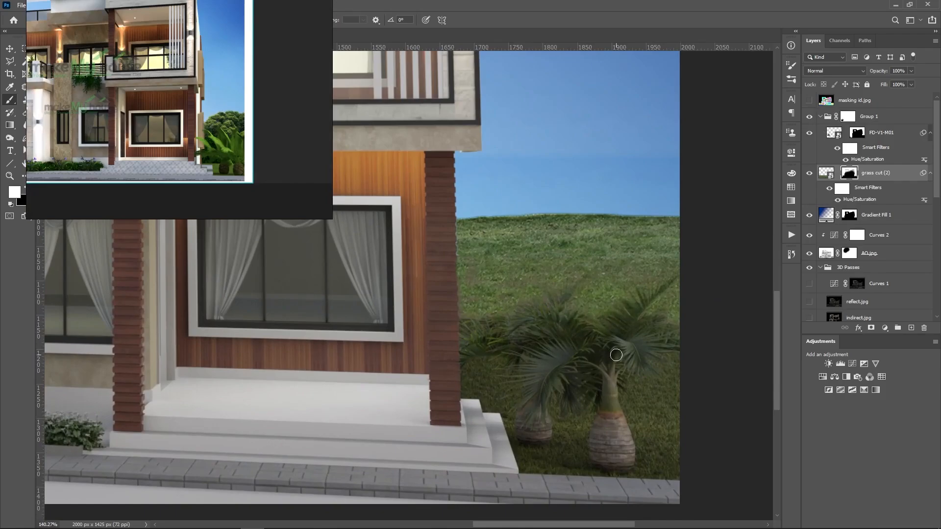
{"action": "scroll", "coordinate": [616, 357], "scroll_direction": "down", "scroll_amount": 2}
{"action": "scroll", "coordinate": [618, 362], "scroll_direction": "up", "scroll_amount": 5}
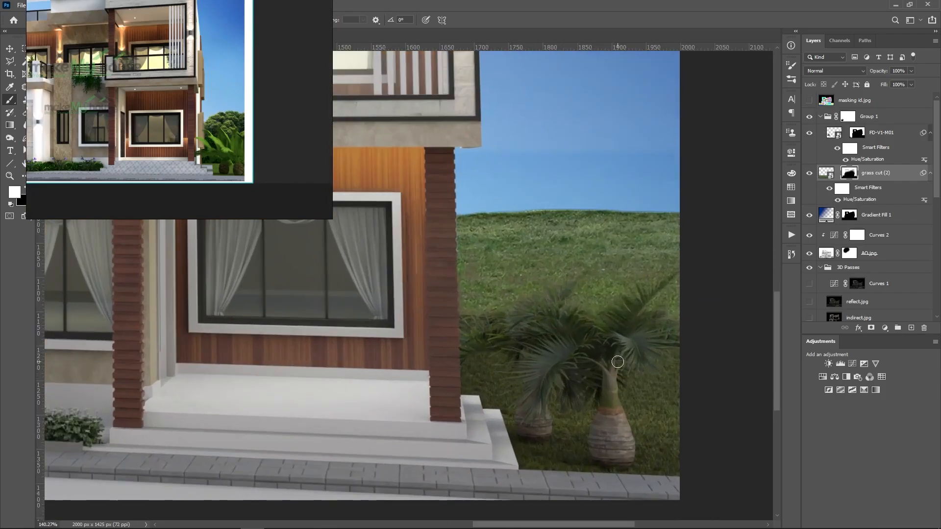
{"action": "scroll", "coordinate": [616, 361], "scroll_direction": "down", "scroll_amount": 2}
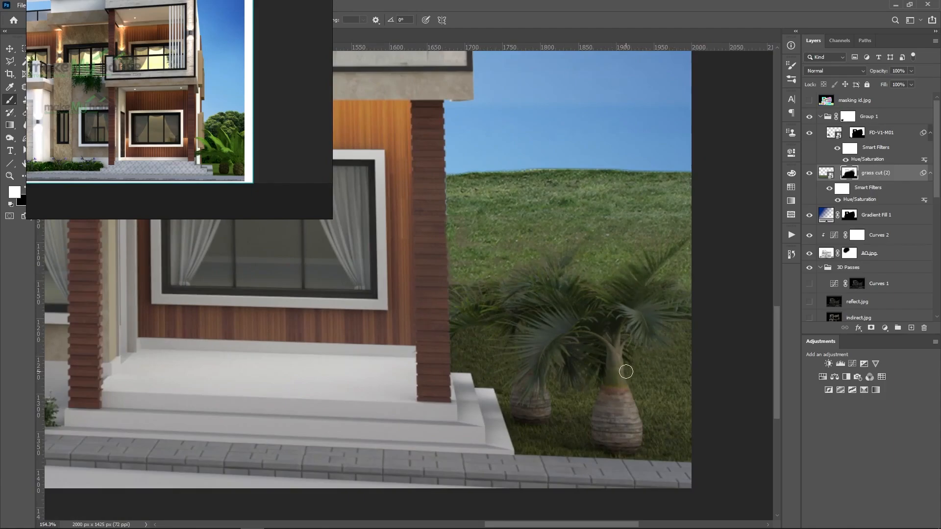
{"action": "scroll", "coordinate": [626, 371], "scroll_direction": "down", "scroll_amount": 10}
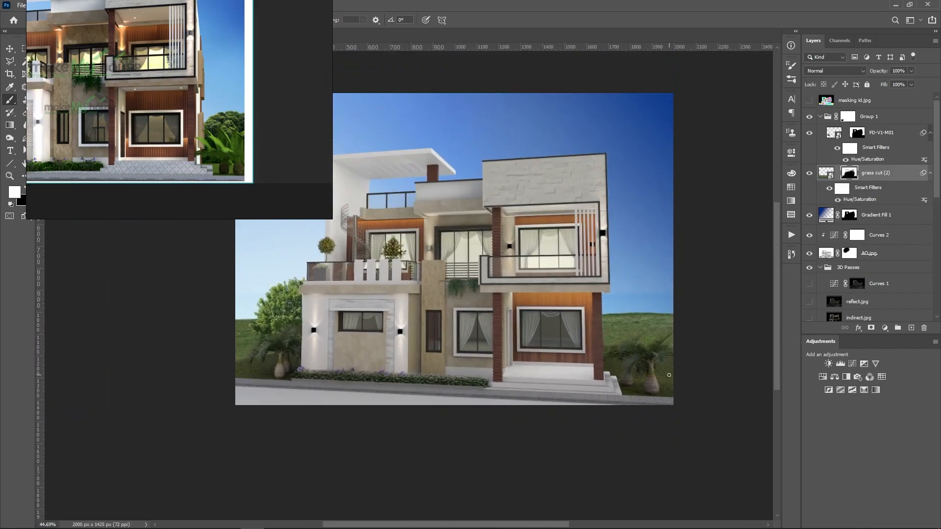
{"action": "scroll", "coordinate": [669, 375], "scroll_direction": "up", "scroll_amount": 3}
{"action": "scroll", "coordinate": [638, 357], "scroll_direction": "down", "scroll_amount": 5}
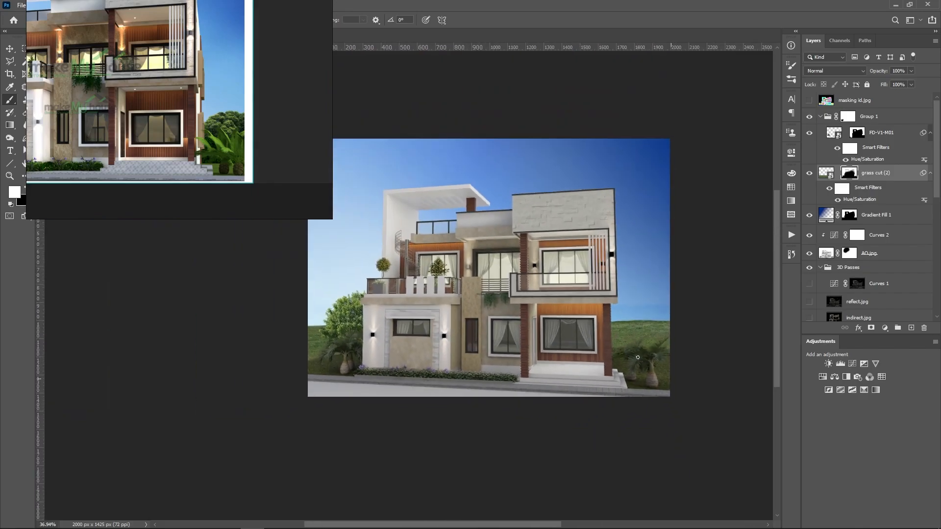
{"action": "scroll", "coordinate": [638, 358], "scroll_direction": "up", "scroll_amount": 4}
- Switch to File Explorer and bring the EL 1 (4) landscape image into the house document in Photoshop
{"action": "key", "text": "alt+Tab"}
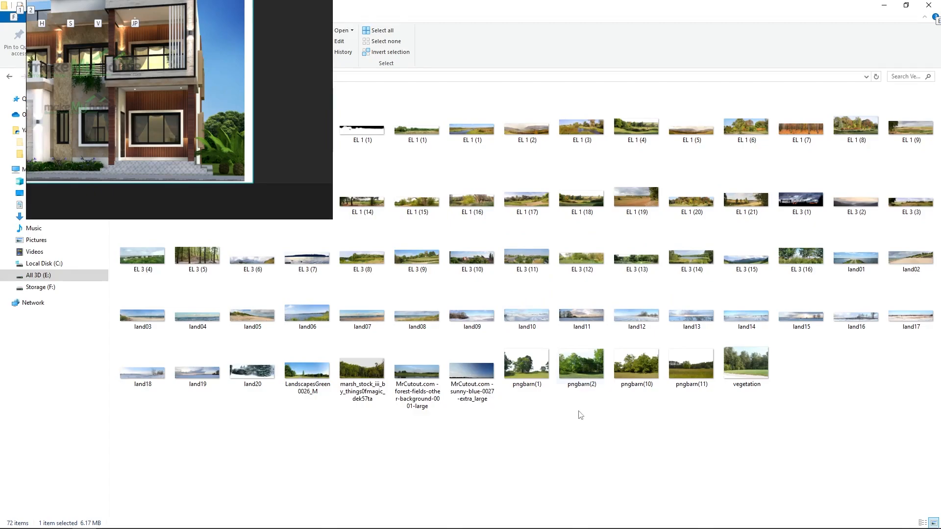
{"action": "left_click", "coordinate": [616, 404]}
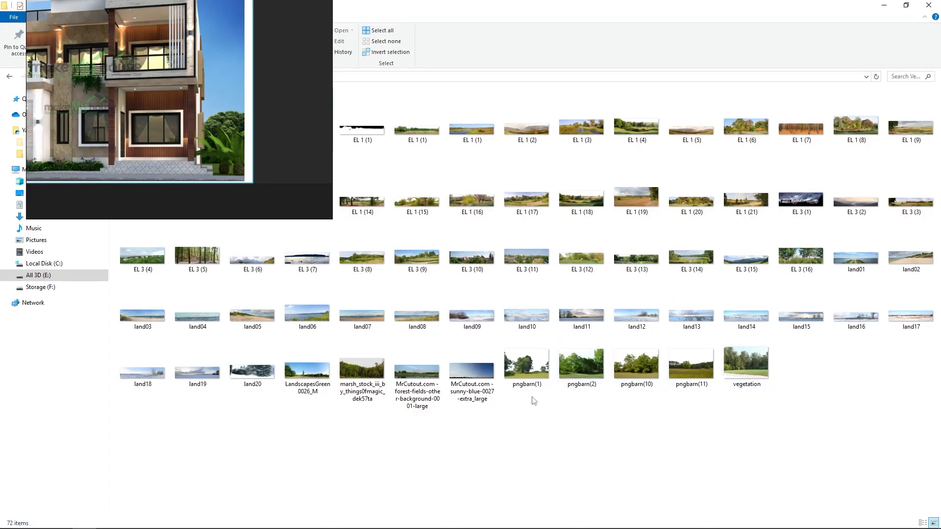
{"action": "left_click", "coordinate": [455, 308]}
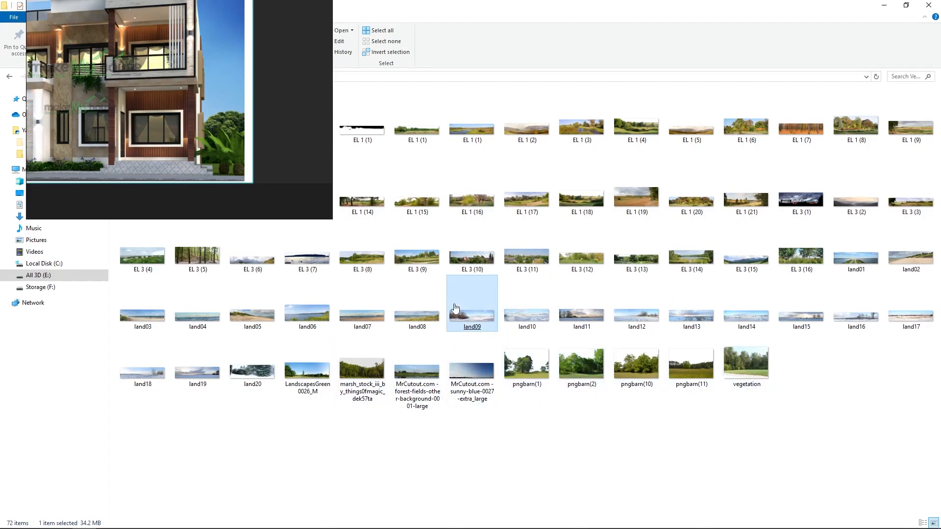
{"action": "key", "text": "alt+Tab"}
- Flip the placed EL 1 (4) landscape horizontally and move it to the lower left part of the picture
{"action": "right_click", "coordinate": [559, 328]}
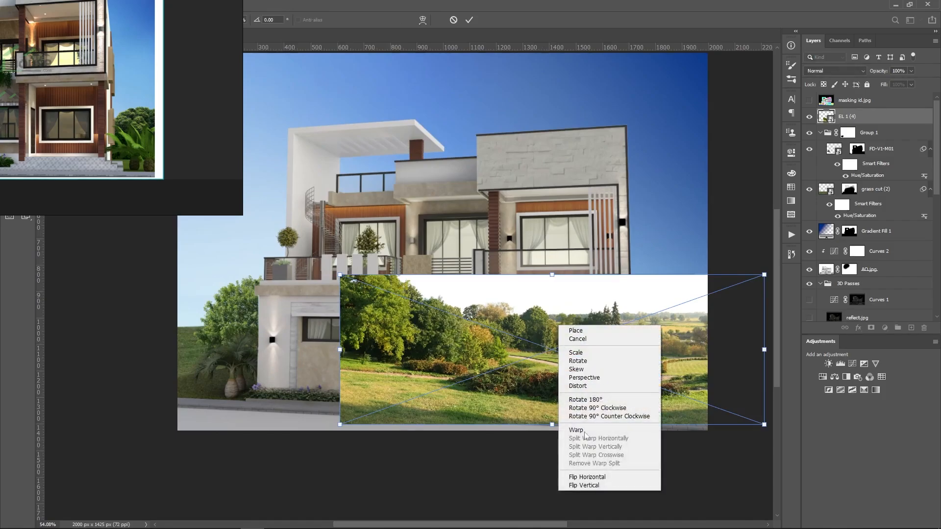
{"action": "left_click", "coordinate": [603, 473]}
{"action": "left_click_drag", "start_coordinate": [619, 365], "coordinate": [434, 375]}
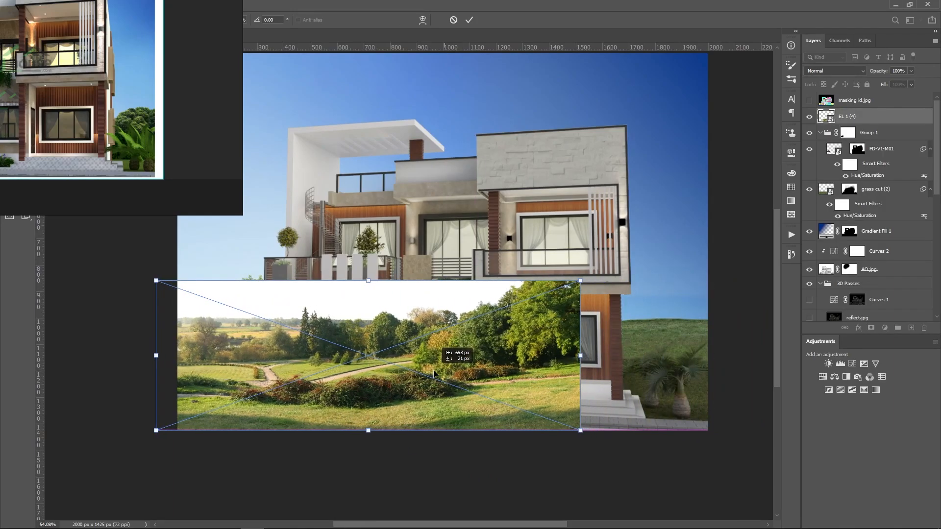
{"action": "scroll", "coordinate": [319, 312], "scroll_direction": "up", "scroll_amount": 2}
{"action": "scroll", "coordinate": [552, 374], "scroll_direction": "down", "scroll_amount": 2}
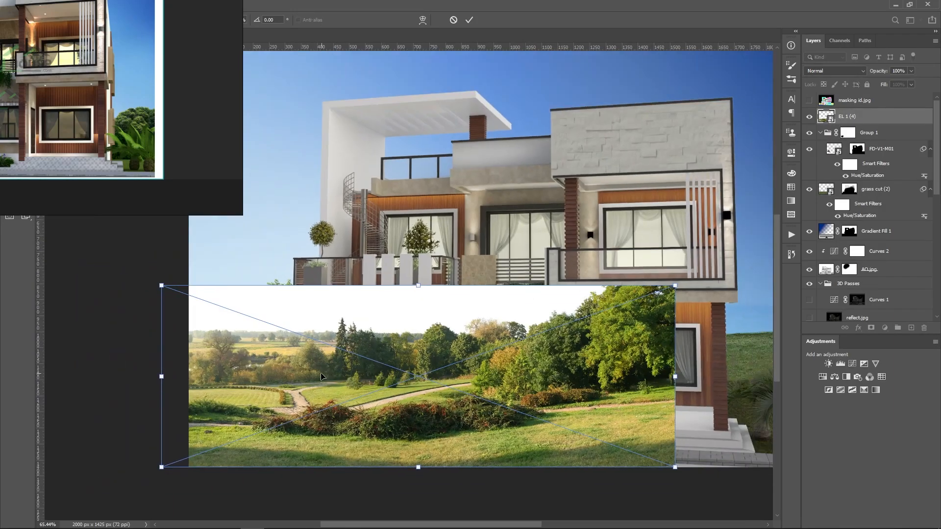
- Hide the EL 1 (4) landscape with a black layer mask and move Group 1 above it in the layer order
{"action": "scroll", "coordinate": [323, 374], "scroll_direction": "up", "scroll_amount": 3}
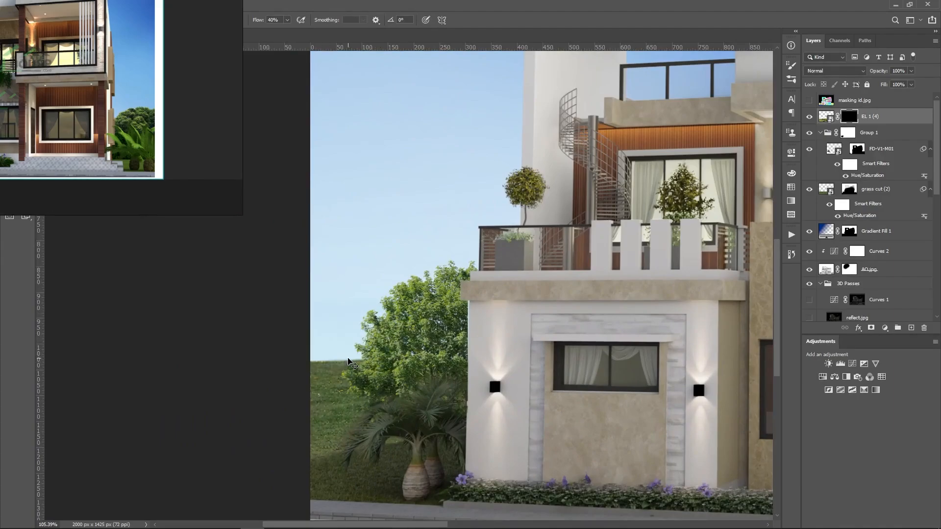
{"action": "scroll", "coordinate": [350, 363], "scroll_direction": "up", "scroll_amount": 3}
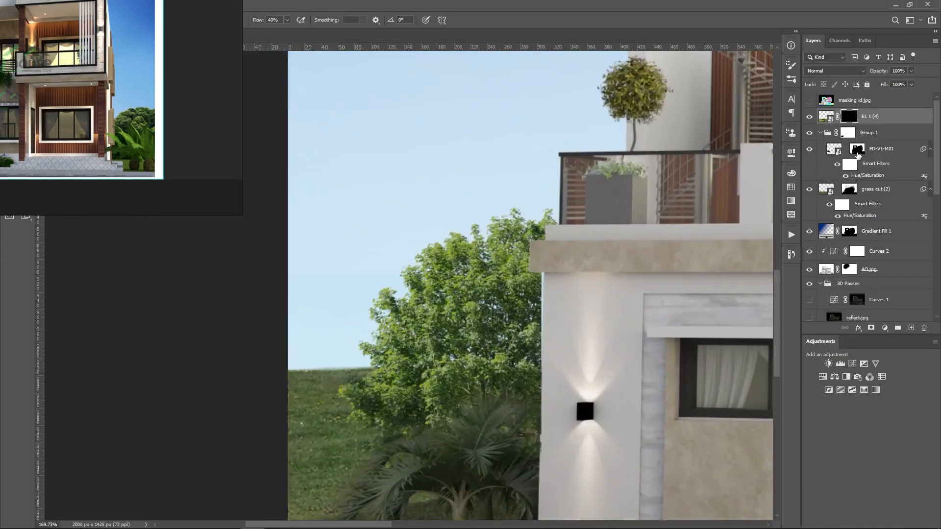
{"action": "left_click", "coordinate": [811, 133]}
{"action": "left_click", "coordinate": [810, 133]}
{"action": "left_click", "coordinate": [878, 135]}
{"action": "left_click_drag", "start_coordinate": [880, 129], "coordinate": [880, 103]}
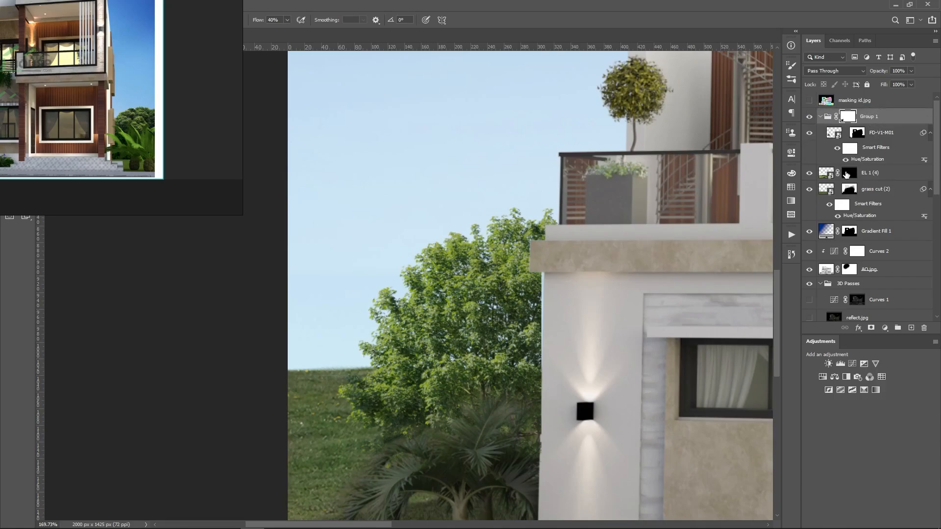
- Paint on the EL 1 (4) mask to reveal the distant landscape behind the tree at the picture's left edge
{"action": "left_click", "coordinate": [846, 174]}
{"action": "mouse_move", "coordinate": [373, 353]}
{"action": "left_mouse_down"}
{"action": "mouse_move", "coordinate": [335, 366]}
{"action": "mouse_move", "coordinate": [348, 371]}
{"action": "mouse_move", "coordinate": [298, 390]}
{"action": "mouse_move", "coordinate": [304, 342]}
{"action": "mouse_move", "coordinate": [482, 350]}
{"action": "mouse_move", "coordinate": [438, 374]}
{"action": "mouse_move", "coordinate": [335, 374]}
{"action": "mouse_move", "coordinate": [346, 382]}
{"action": "mouse_move", "coordinate": [262, 400]}
{"action": "mouse_move", "coordinate": [376, 415]}
{"action": "mouse_move", "coordinate": [316, 425]}
{"action": "mouse_move", "coordinate": [435, 415]}
{"action": "mouse_move", "coordinate": [301, 421]}
{"action": "mouse_move", "coordinate": [460, 403]}
{"action": "left_mouse_up"}
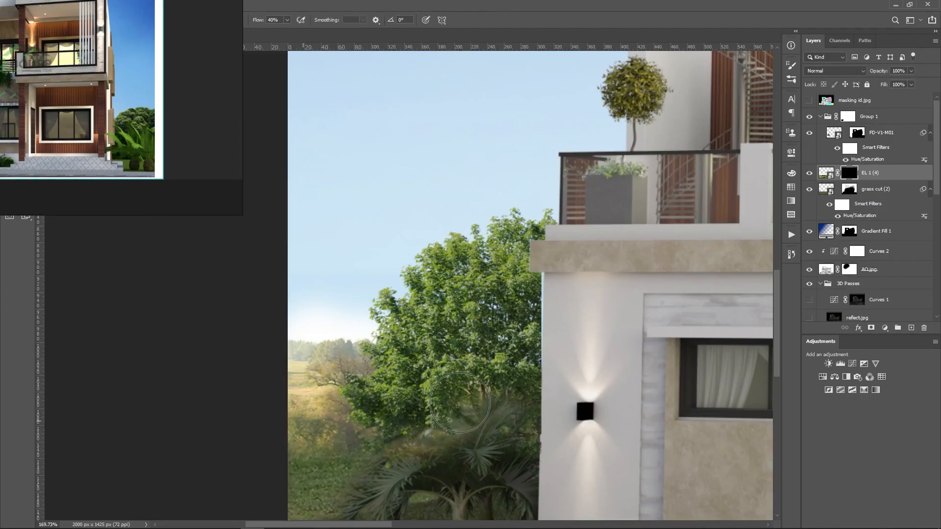
{"action": "scroll", "coordinate": [413, 432], "scroll_direction": "down", "scroll_amount": 5}
- Move the EL 1 (4) landscape slightly upward behind the tree at the picture's left edge
{"action": "key", "text": "v"}
{"action": "scroll", "coordinate": [382, 392], "scroll_direction": "up", "scroll_amount": 2}
{"action": "left_click_drag", "start_coordinate": [383, 386], "coordinate": [382, 385]}
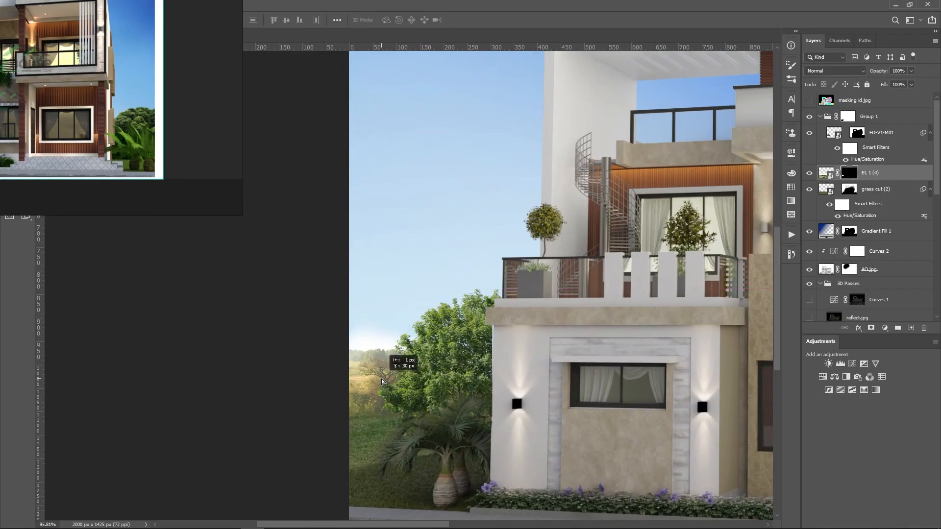
{"action": "scroll", "coordinate": [294, 378], "scroll_direction": "down", "scroll_amount": 5}
{"action": "scroll", "coordinate": [289, 402], "scroll_direction": "up", "scroll_amount": 10}
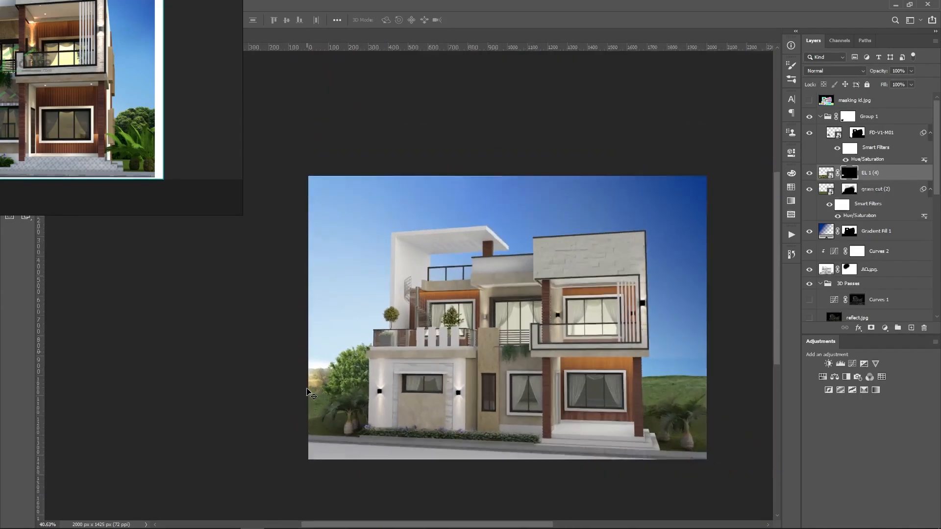
- Paint out the white glow above the distant trees on the EL 1 (4) mask and nudge the landscape sideways
{"action": "key", "text": "b"}
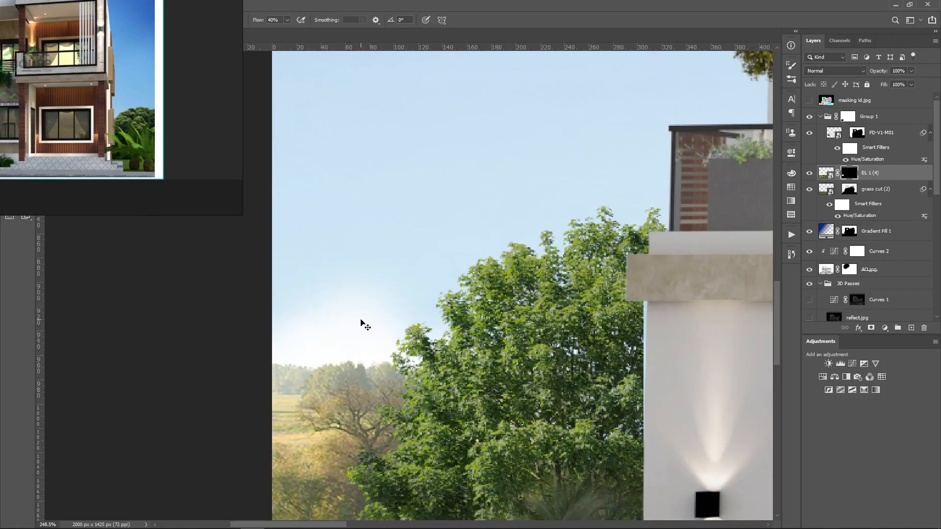
{"action": "mouse_move", "coordinate": [390, 315]}
{"action": "left_mouse_down"}
{"action": "mouse_move", "coordinate": [277, 316]}
{"action": "mouse_move", "coordinate": [365, 308]}
{"action": "mouse_move", "coordinate": [397, 319]}
{"action": "mouse_move", "coordinate": [369, 326]}
{"action": "mouse_move", "coordinate": [377, 319]}
{"action": "mouse_move", "coordinate": [381, 352]}
{"action": "mouse_move", "coordinate": [349, 404]}
{"action": "mouse_move", "coordinate": [372, 399]}
{"action": "mouse_move", "coordinate": [295, 402]}
{"action": "mouse_move", "coordinate": [389, 396]}
{"action": "mouse_move", "coordinate": [238, 422]}
{"action": "mouse_move", "coordinate": [348, 428]}
{"action": "mouse_move", "coordinate": [282, 457]}
{"action": "mouse_move", "coordinate": [330, 466]}
{"action": "mouse_move", "coordinate": [336, 449]}
{"action": "mouse_move", "coordinate": [296, 378]}
{"action": "left_mouse_up"}
{"action": "scroll", "coordinate": [296, 378], "scroll_direction": "down", "scroll_amount": 2}
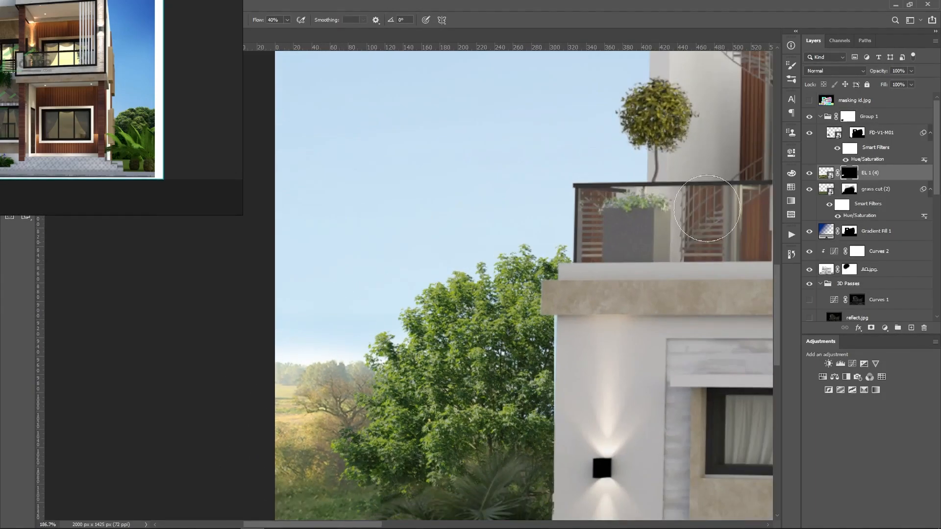
{"action": "scroll", "coordinate": [542, 255], "scroll_direction": "down", "scroll_amount": 2}
{"action": "key", "text": "v"}
{"action": "left_click_drag", "start_coordinate": [390, 342], "coordinate": [412, 342]}
- Apply Hue/Saturation to the EL 1 (4) landscape image with the Master saturation at -28
{"action": "left_click", "coordinate": [827, 173]}
{"action": "scroll", "coordinate": [196, 344], "scroll_direction": "down", "scroll_amount": 5}
{"action": "scroll", "coordinate": [196, 345], "scroll_direction": "down", "scroll_amount": 4}
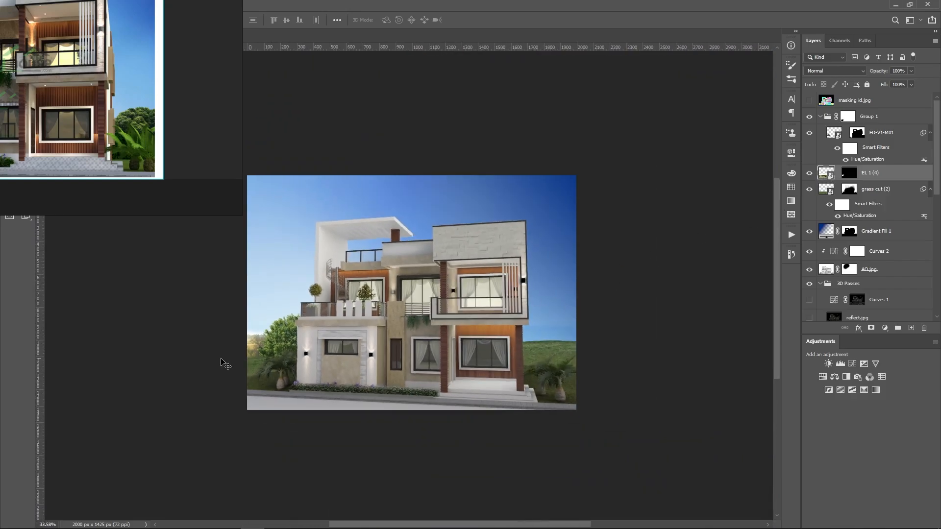
{"action": "scroll", "coordinate": [225, 361], "scroll_direction": "up", "scroll_amount": 7}
{"action": "key", "text": "ctrl+u"}
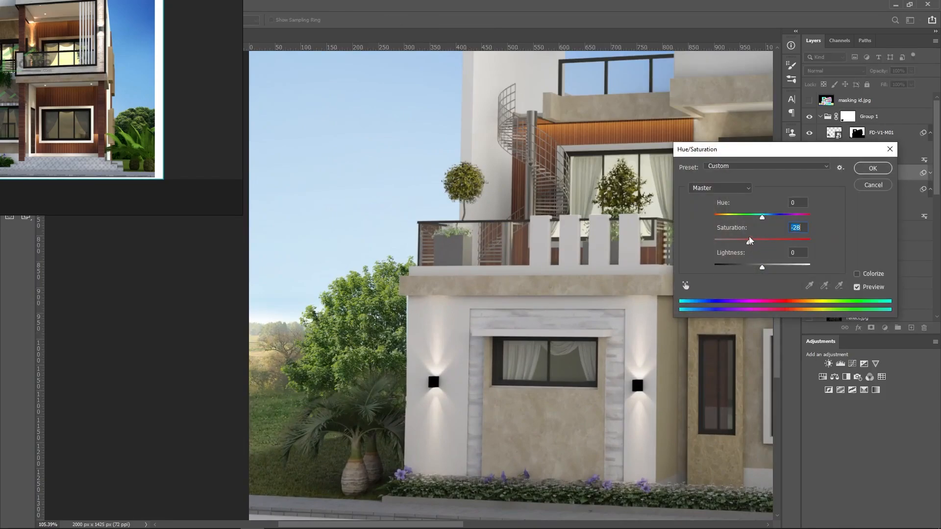
{"action": "mouse_move", "coordinate": [760, 222]}
{"action": "left_mouse_down"}
{"action": "mouse_move", "coordinate": [745, 220]}
{"action": "mouse_move", "coordinate": [766, 225]}
{"action": "left_mouse_up"}
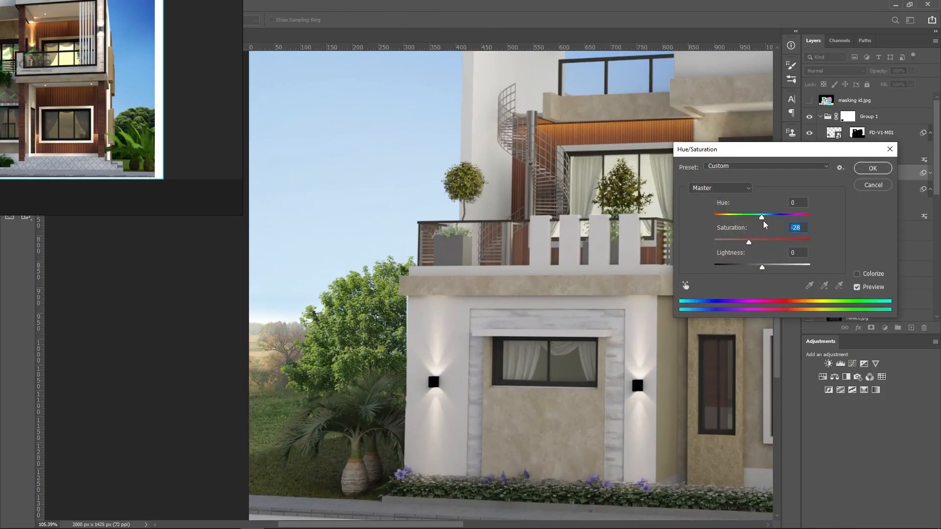
- Set the landscape's Yellows to hue +23, saturation -18 and lightness -23, and accept the Hue/Saturation adjustment
{"action": "left_click", "coordinate": [726, 193]}
{"action": "left_click", "coordinate": [713, 215]}
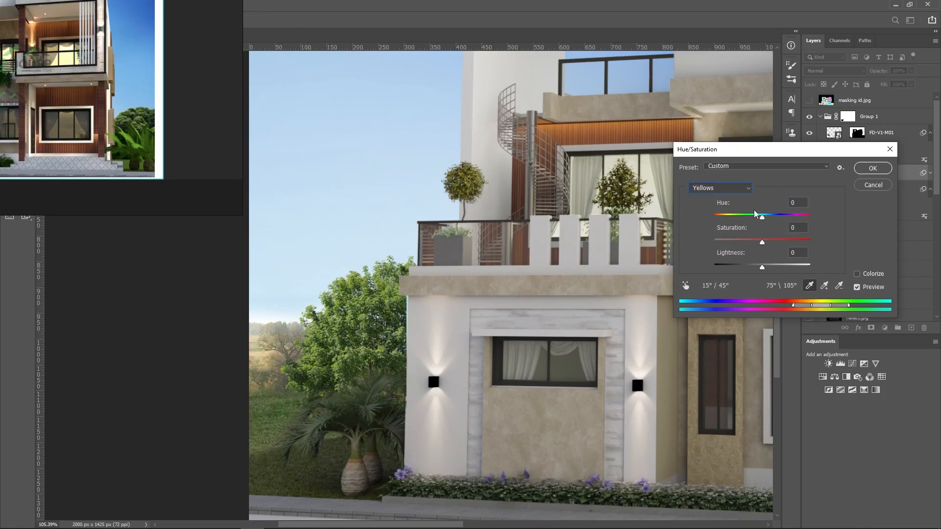
{"action": "mouse_move", "coordinate": [762, 221]}
{"action": "left_mouse_down"}
{"action": "mouse_move", "coordinate": [754, 221]}
{"action": "mouse_move", "coordinate": [771, 225]}
{"action": "left_mouse_up"}
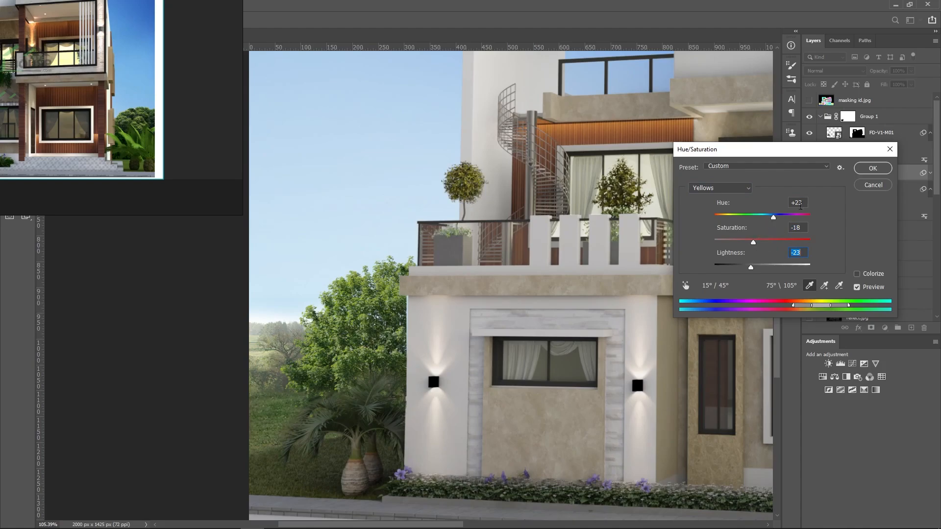
{"action": "left_click", "coordinate": [873, 169]}
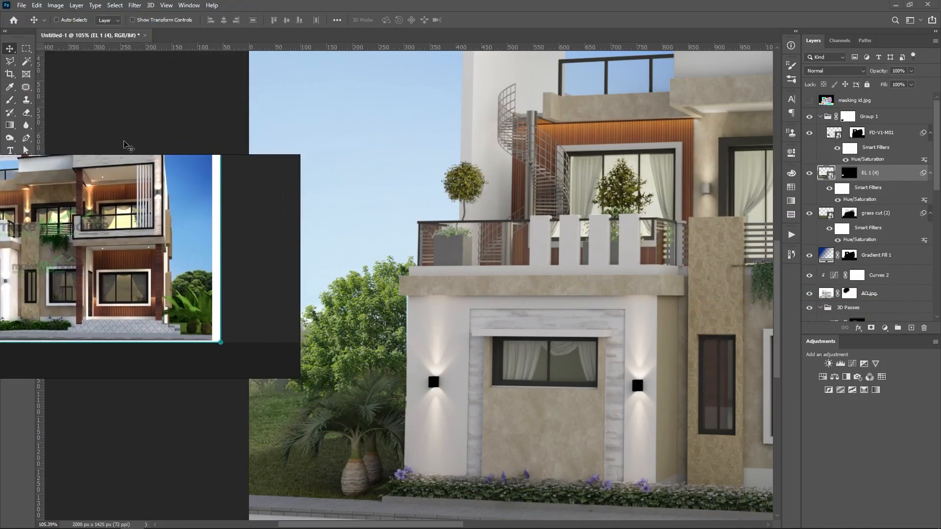
- Darken the EL 1 (4) landscape with a Brightness/Contrast adjustment of about -62 brightness and 20 contrast
{"action": "left_click", "coordinate": [58, 5]}
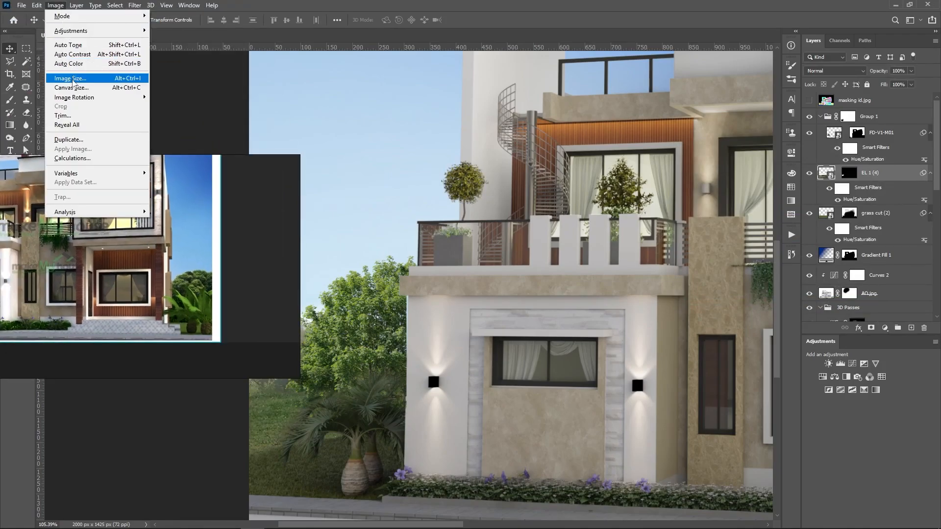
{"action": "mouse_move", "coordinate": [85, 31]}
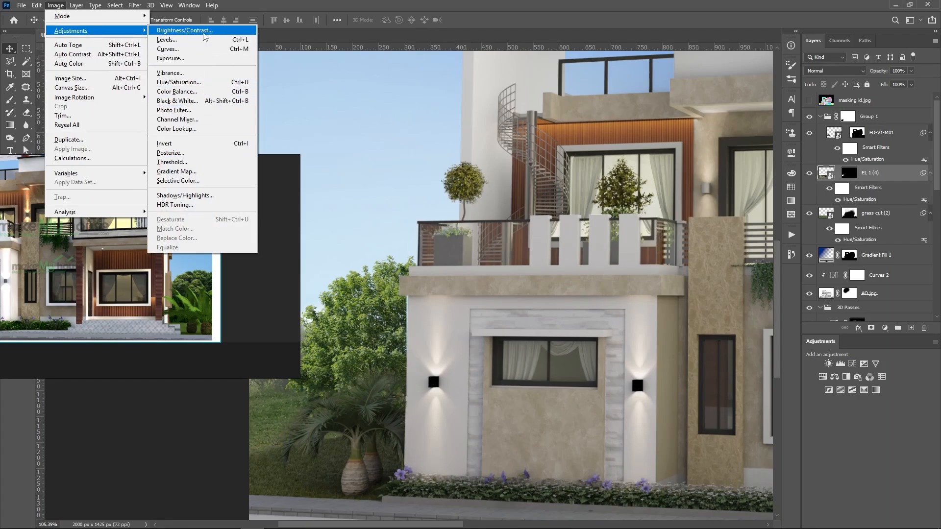
{"action": "left_click", "coordinate": [184, 31]}
{"action": "left_click_drag", "start_coordinate": [227, 248], "coordinate": [115, 163]}
{"action": "left_click", "coordinate": [441, 166]}
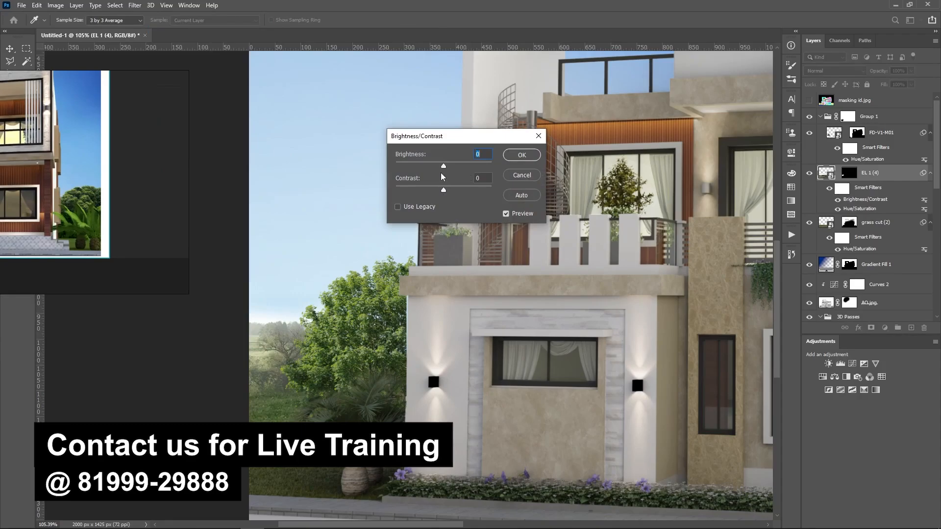
{"action": "mouse_move", "coordinate": [407, 155]}
{"action": "left_mouse_down"}
{"action": "mouse_move", "coordinate": [419, 156]}
{"action": "mouse_move", "coordinate": [397, 156]}
{"action": "mouse_move", "coordinate": [431, 179]}
{"action": "mouse_move", "coordinate": [405, 155]}
{"action": "left_mouse_up"}
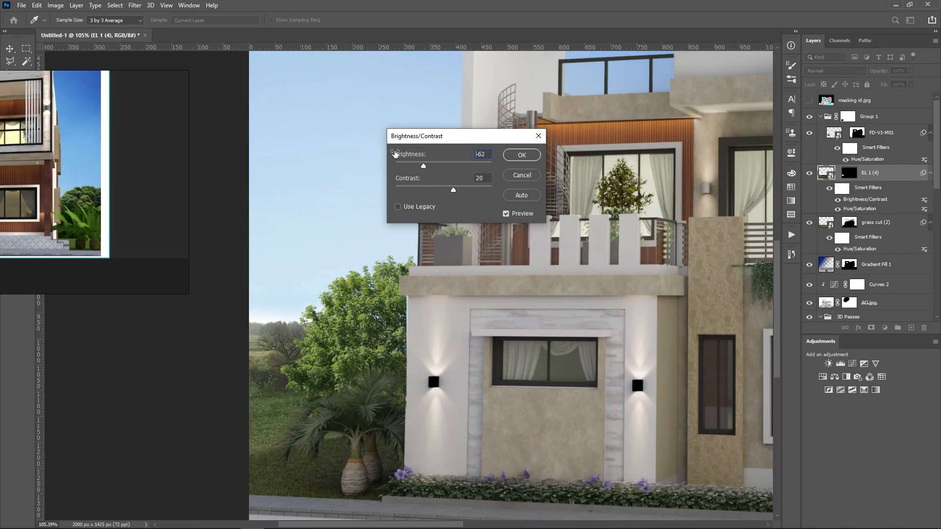
{"action": "left_click_drag", "start_coordinate": [396, 156], "coordinate": [398, 156]}
{"action": "left_click", "coordinate": [517, 155]}
- Refine the EL 1 (4) mask with the brush along the distant treetops at the picture's left edge
{"action": "scroll", "coordinate": [346, 245], "scroll_direction": "down", "scroll_amount": 15}
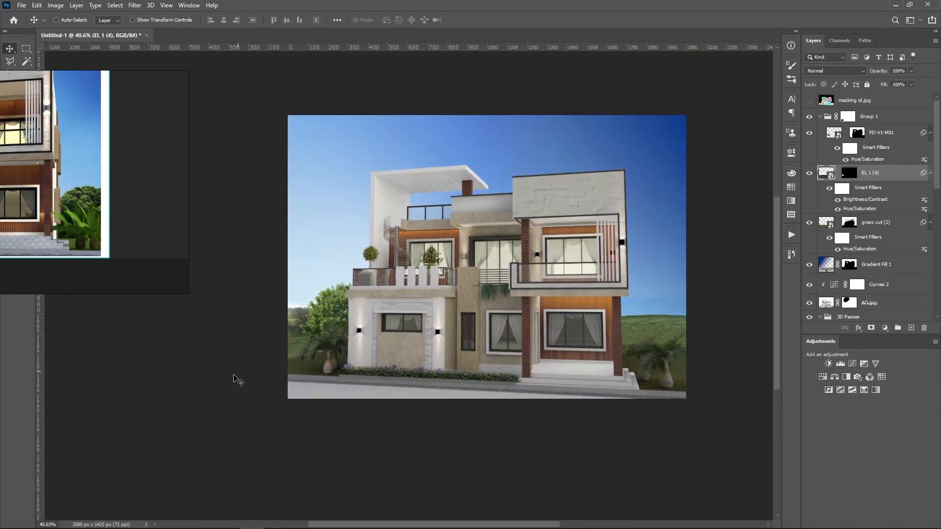
{"action": "scroll", "coordinate": [210, 387], "scroll_direction": "up", "scroll_amount": 20}
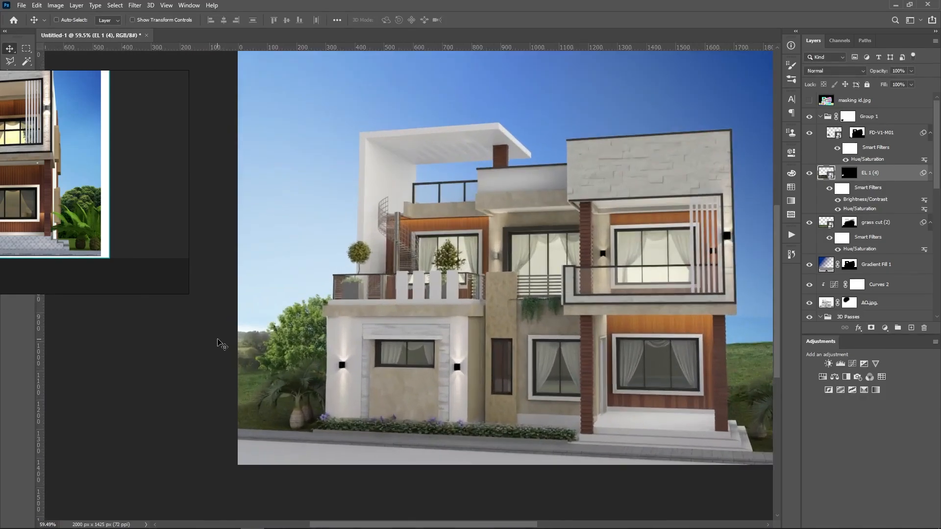
{"action": "scroll", "coordinate": [570, 273], "scroll_direction": "up", "scroll_amount": 5}
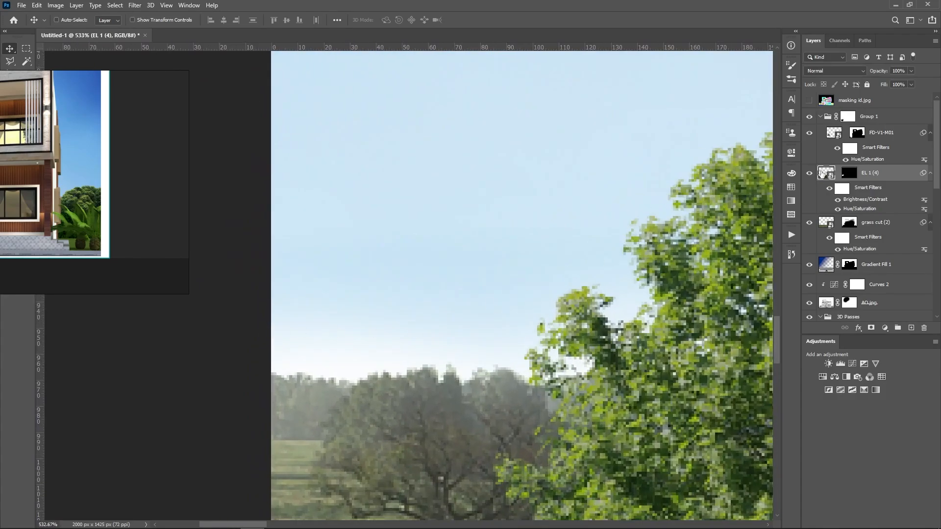
{"action": "left_click", "coordinate": [850, 173]}
{"action": "scroll", "coordinate": [406, 395], "scroll_direction": "up", "scroll_amount": 2}
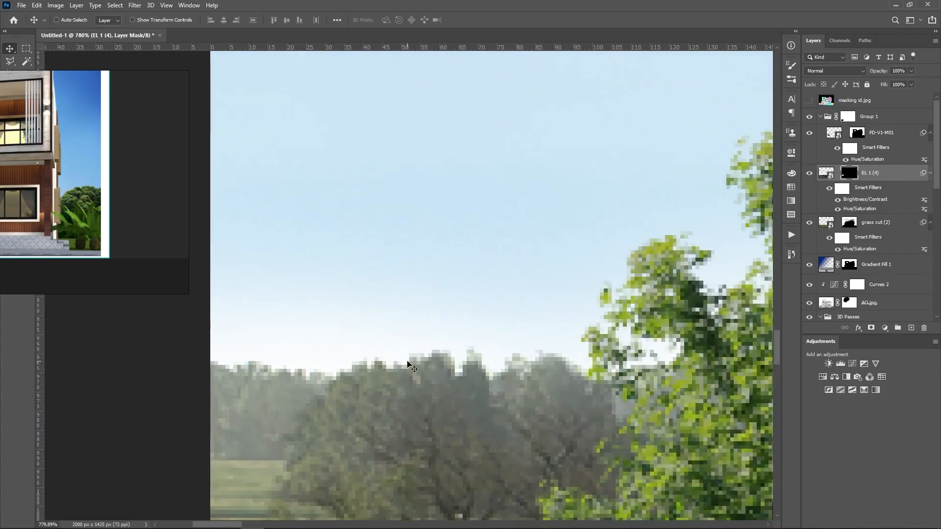
{"action": "key", "text": "b"}
{"action": "scroll", "coordinate": [387, 336], "scroll_direction": "down", "scroll_amount": 3}
{"action": "mouse_move", "coordinate": [386, 337]}
{"action": "left_mouse_down"}
{"action": "mouse_move", "coordinate": [360, 312]}
{"action": "mouse_move", "coordinate": [339, 314]}
{"action": "mouse_move", "coordinate": [351, 321]}
{"action": "left_mouse_up"}
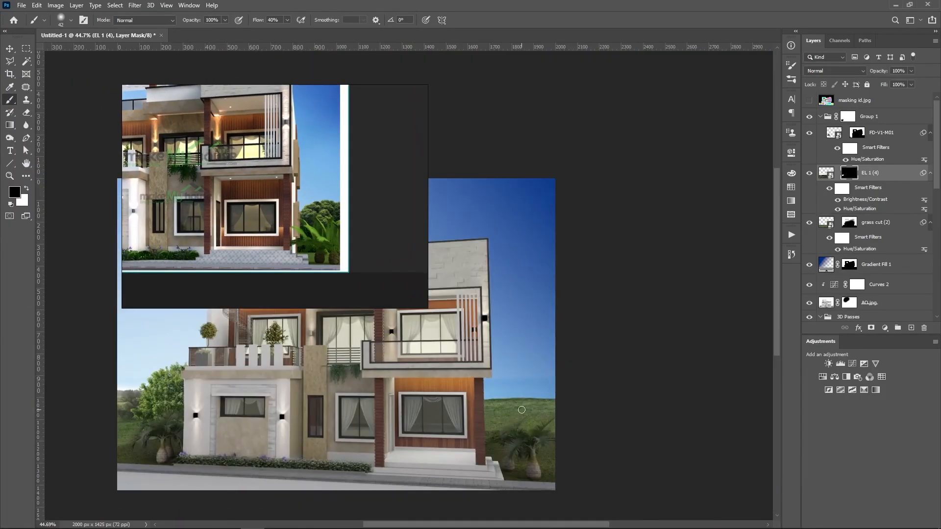
- Temporarily disable the EL 1 (4) mask to examine the full landscape image against the house, and enable it again
{"action": "scroll", "coordinate": [521, 410], "scroll_direction": "up", "scroll_amount": 2}
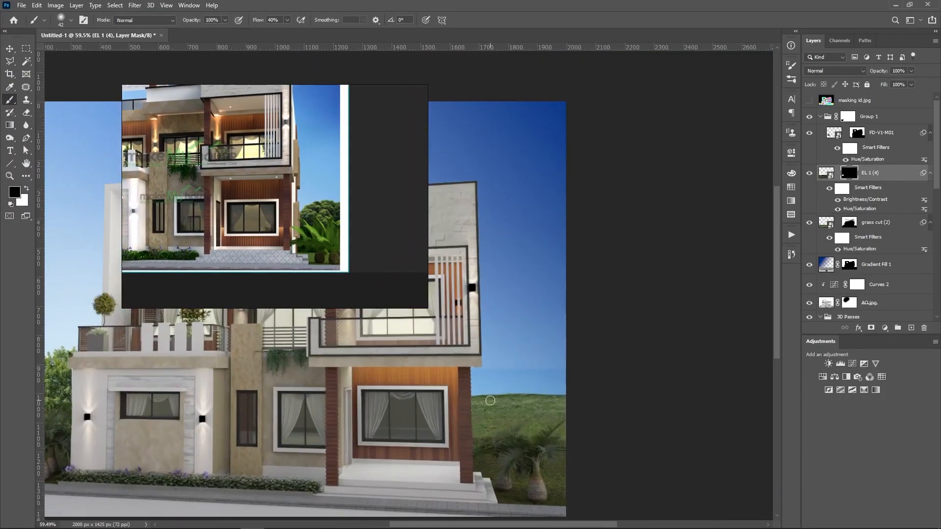
{"action": "scroll", "coordinate": [490, 400], "scroll_direction": "down", "scroll_amount": 2}
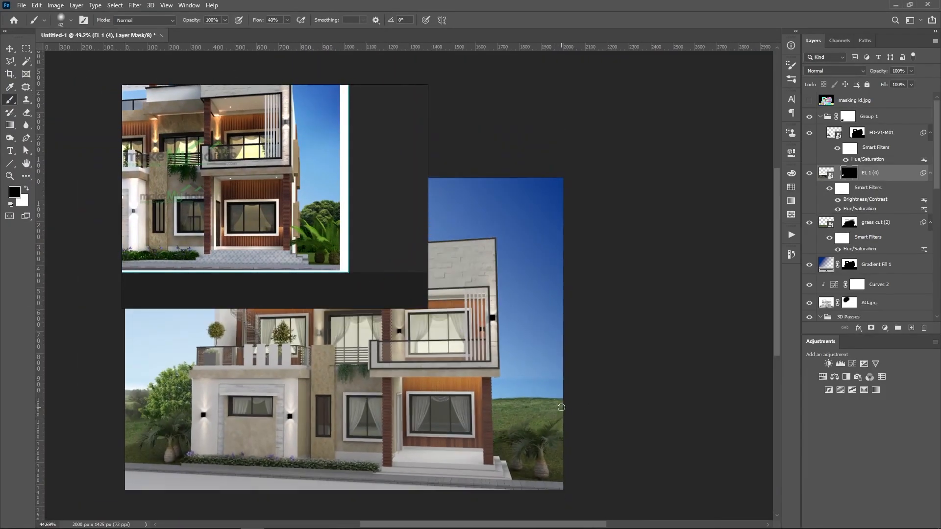
{"action": "left_click", "coordinate": [844, 174], "text": "shift"}
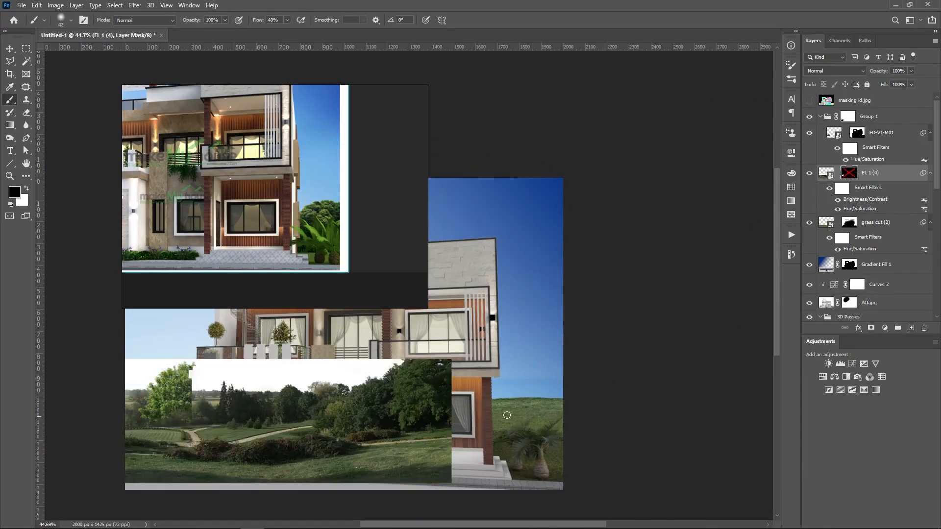
{"action": "scroll", "coordinate": [417, 420], "scroll_direction": "up", "scroll_amount": 2}
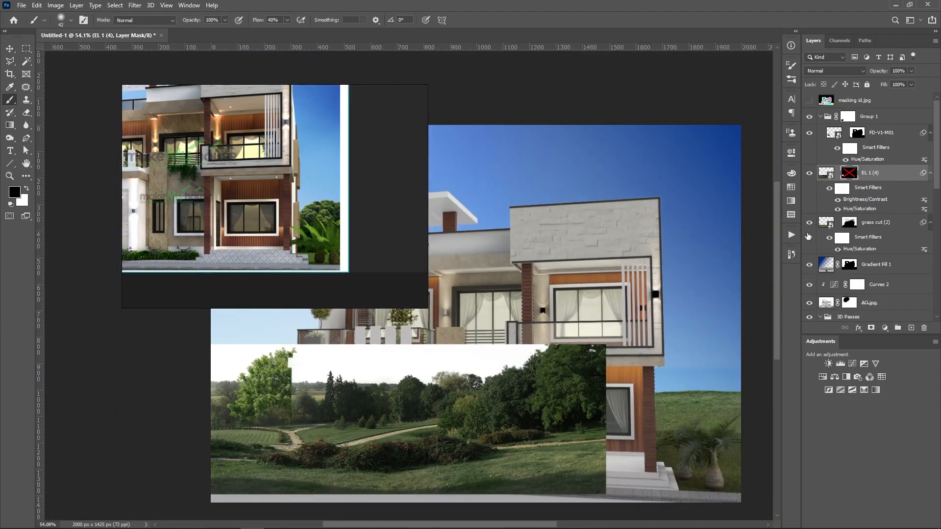
{"action": "left_click", "coordinate": [848, 174], "text": "shift"}
- Duplicate the EL 1 (4) landscape layer and make the copy's mask active
{"action": "left_click", "coordinate": [821, 176]}
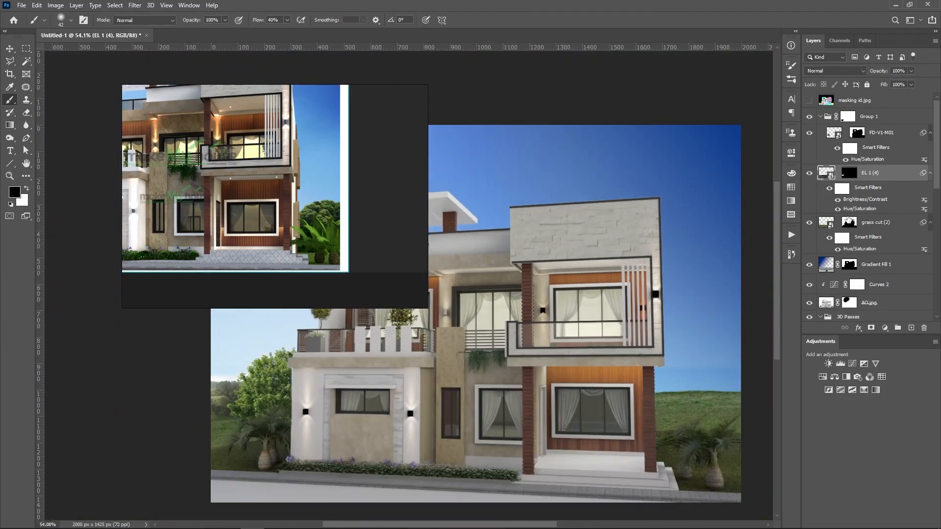
{"action": "key", "text": "ctrl+j"}
{"action": "left_click", "coordinate": [850, 173]}
{"action": "key", "text": "v"}
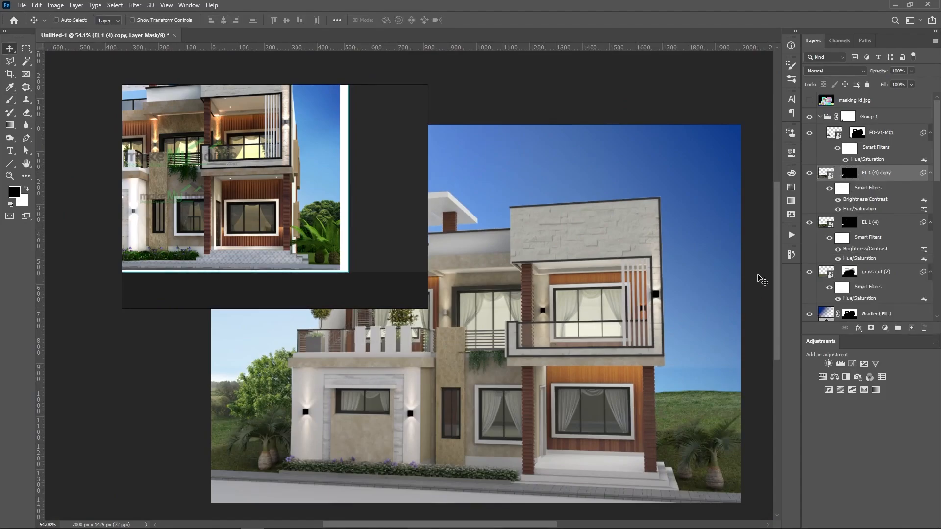
- Fill the entire mask of the EL 1 (4) copy with black in mask view, deselect, and return to the image
{"action": "left_click", "coordinate": [848, 174], "text": "alt"}
{"action": "scroll", "coordinate": [370, 408], "scroll_direction": "down", "scroll_amount": 2}
{"action": "scroll", "coordinate": [370, 407], "scroll_direction": "down", "scroll_amount": 2}
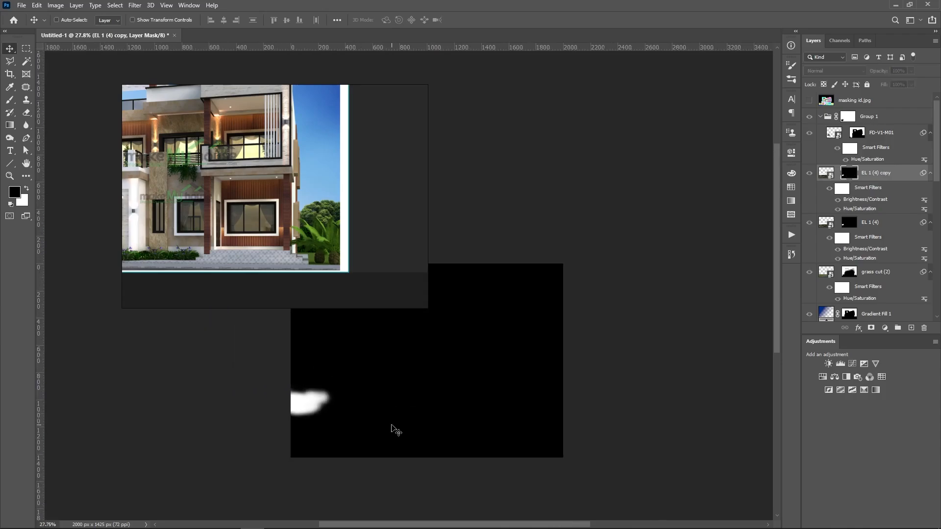
{"action": "key", "text": "ctrl+a"}
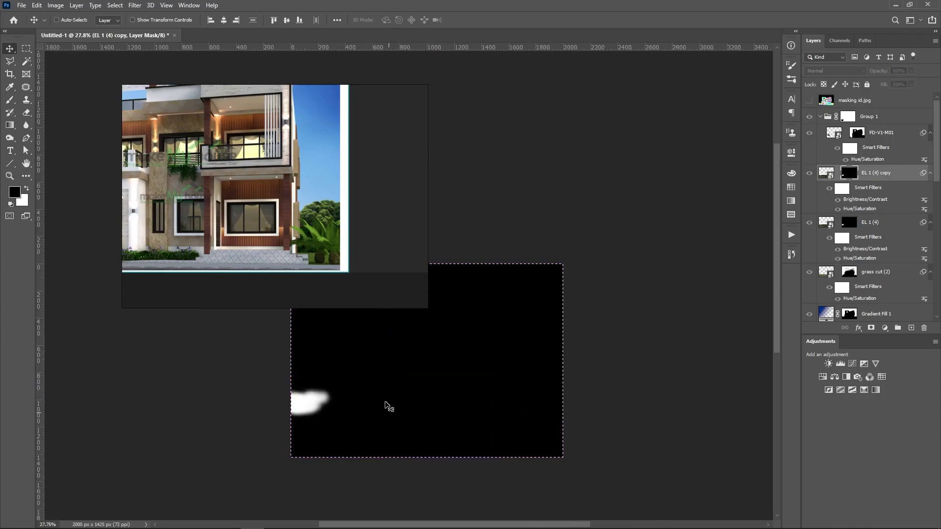
{"action": "key", "text": "shift+F5"}
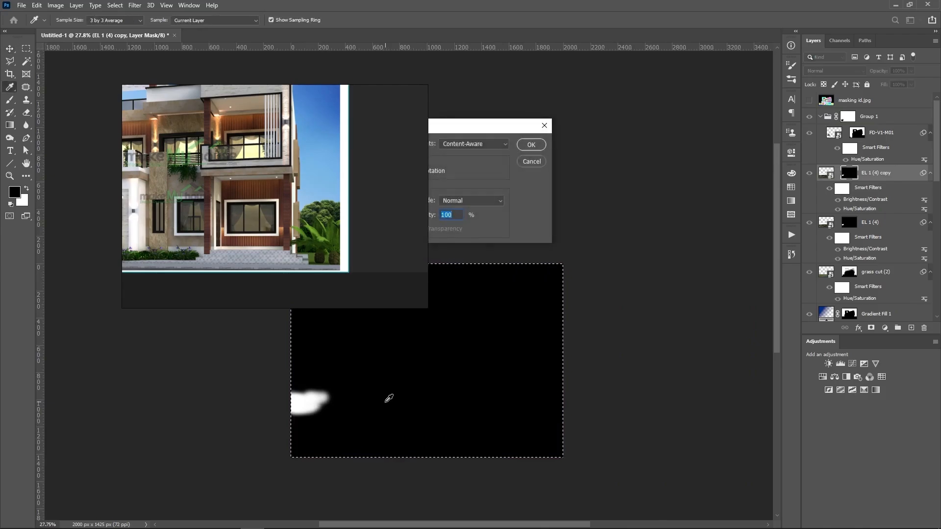
{"action": "left_click", "coordinate": [474, 144]}
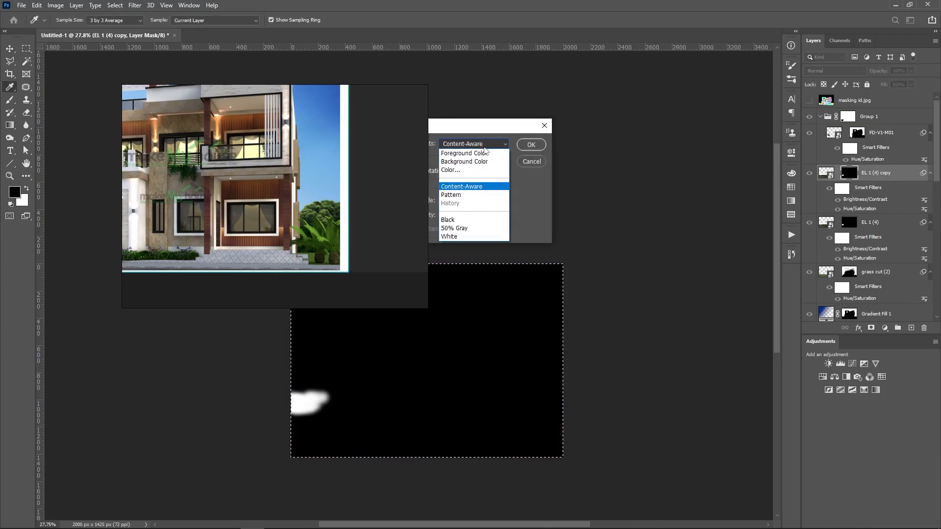
{"action": "left_click", "coordinate": [449, 220]}
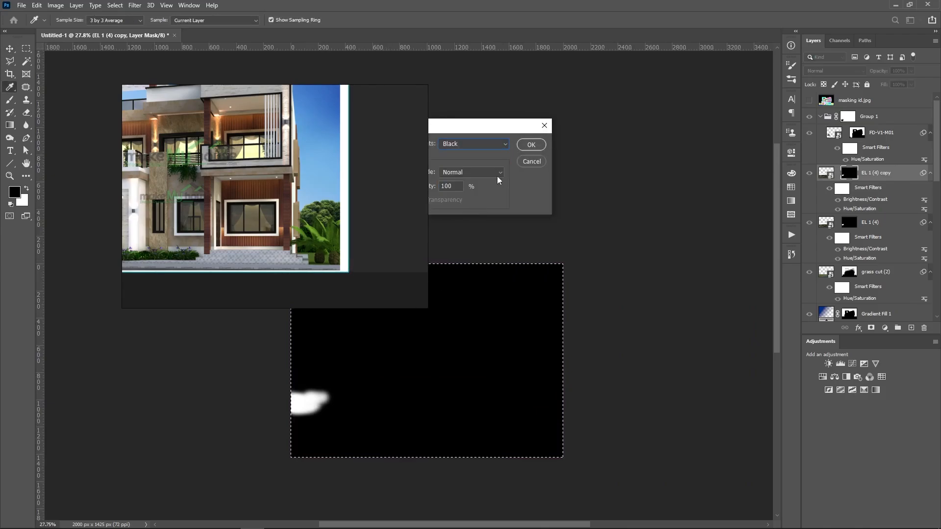
{"action": "left_click", "coordinate": [532, 145]}
{"action": "scroll", "coordinate": [473, 367], "scroll_direction": "down", "scroll_amount": 2}
{"action": "key", "text": "ctrl+d"}
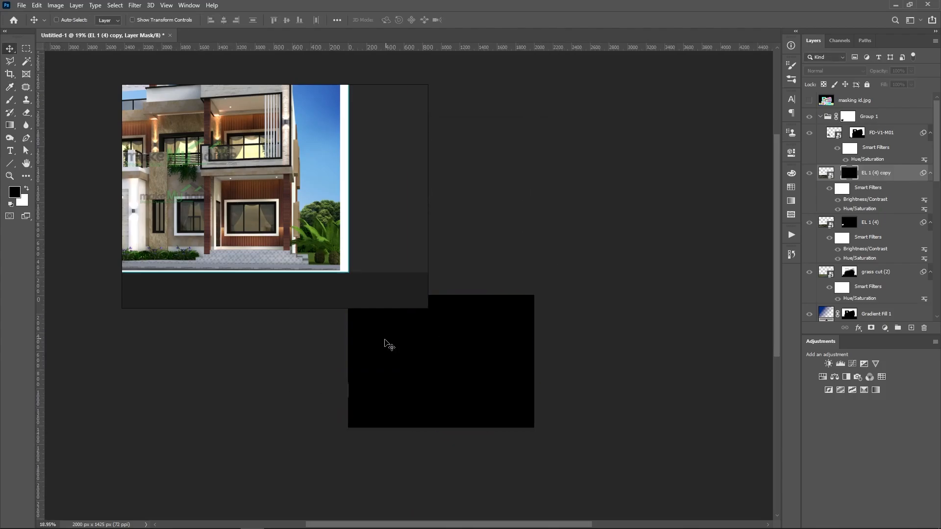
{"action": "scroll", "coordinate": [593, 298], "scroll_direction": "up", "scroll_amount": 3}
{"action": "key", "text": "ctrl+2"}
- Move the EL 1 (4) copy to the lower right part of the picture beside the house, disabling its mask only while positioning
{"action": "scroll", "coordinate": [528, 441], "scroll_direction": "down", "scroll_amount": 2}
{"action": "scroll", "coordinate": [528, 442], "scroll_direction": "up", "scroll_amount": 2}
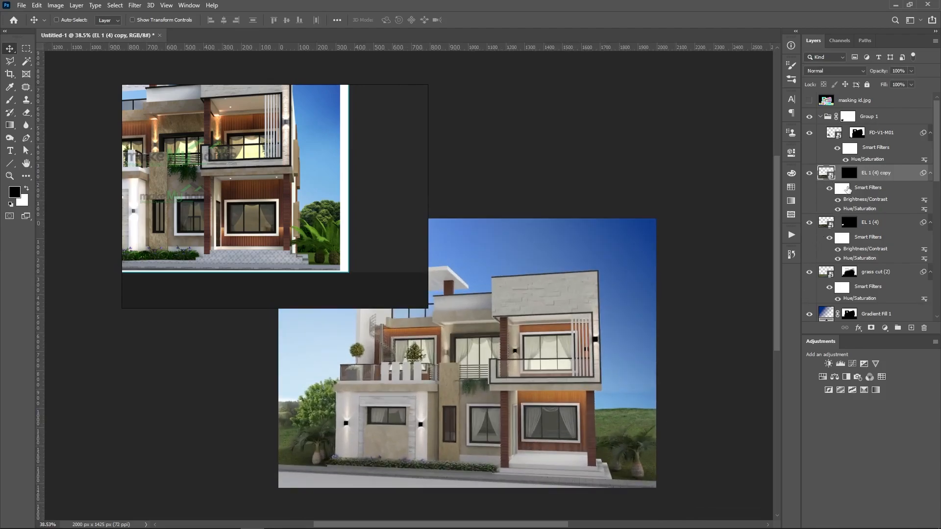
{"action": "key", "text": "ctrl"}
{"action": "left_click", "coordinate": [848, 181], "text": "shift"}
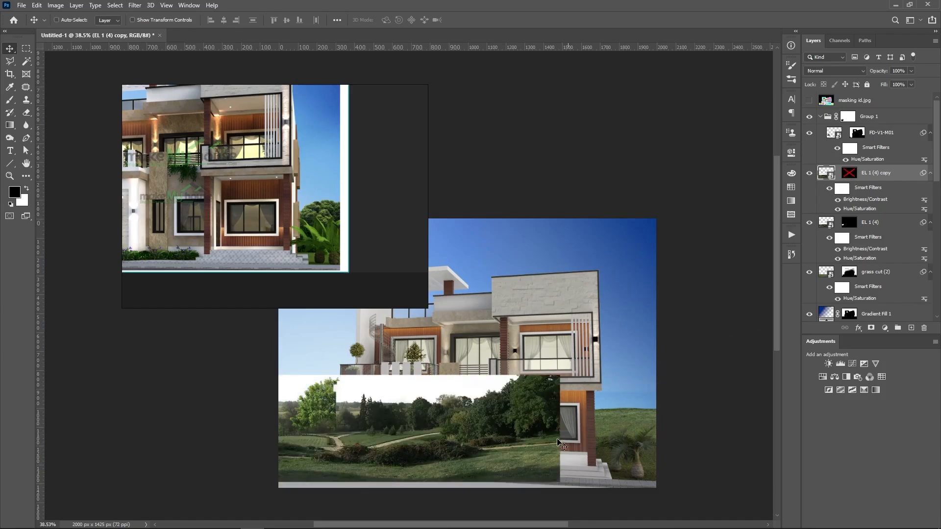
{"action": "scroll", "coordinate": [444, 446], "scroll_direction": "up", "scroll_amount": 1}
{"action": "left_click_drag", "start_coordinate": [443, 446], "coordinate": [643, 442]}
{"action": "scroll", "coordinate": [642, 442], "scroll_direction": "up", "scroll_amount": 2}
{"action": "left_click_drag", "start_coordinate": [597, 423], "coordinate": [773, 434]}
{"action": "scroll", "coordinate": [549, 409], "scroll_direction": "down", "scroll_amount": 2}
{"action": "scroll", "coordinate": [549, 410], "scroll_direction": "up", "scroll_amount": 2}
{"action": "scroll", "coordinate": [549, 410], "scroll_direction": "up", "scroll_amount": 1}
{"action": "left_click_drag", "start_coordinate": [522, 378], "coordinate": [607, 382]}
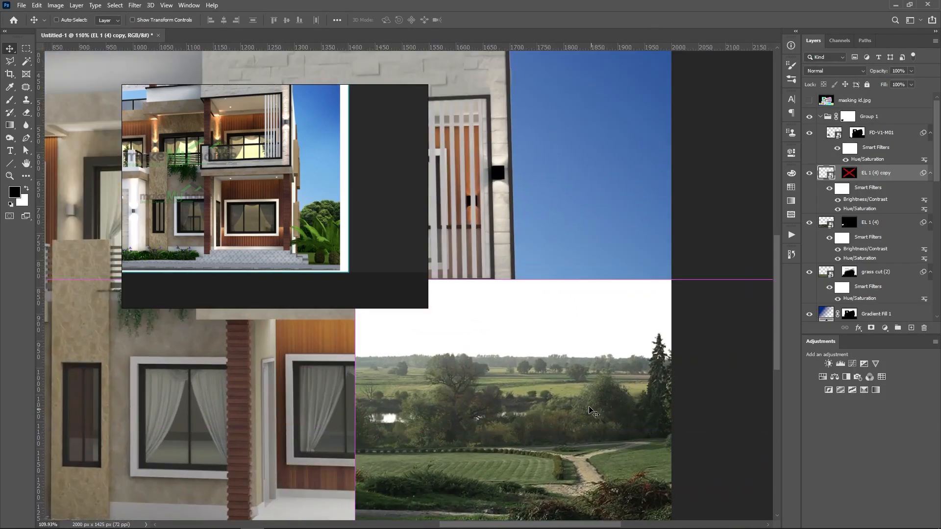
{"action": "left_click", "coordinate": [849, 173], "text": "shift"}
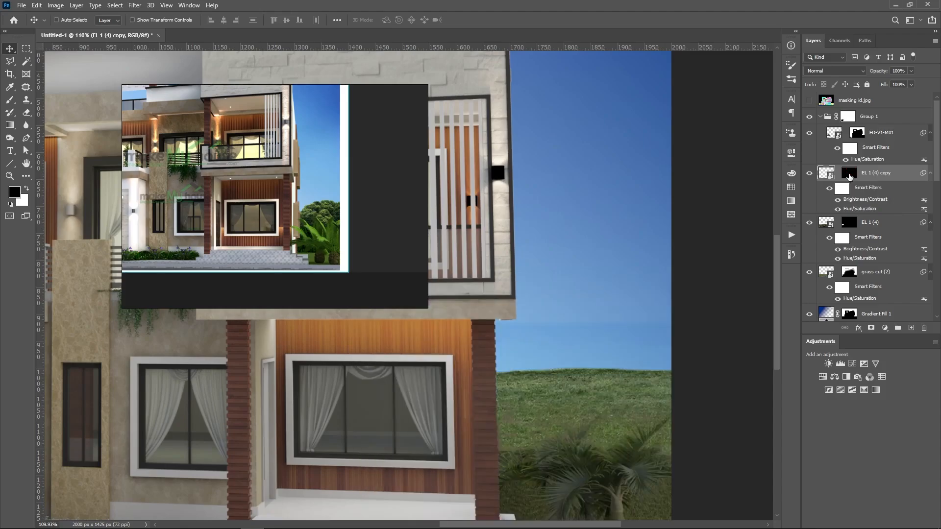
- Paint white on the EL 1 (4) copy's mask with a soft brush to reveal the distant landscape beside the house's brick pillar
{"action": "key", "text": "b"}
{"action": "scroll", "coordinate": [616, 353], "scroll_direction": "down", "scroll_amount": 4}
{"action": "scroll", "coordinate": [615, 353], "scroll_direction": "up", "scroll_amount": 2}
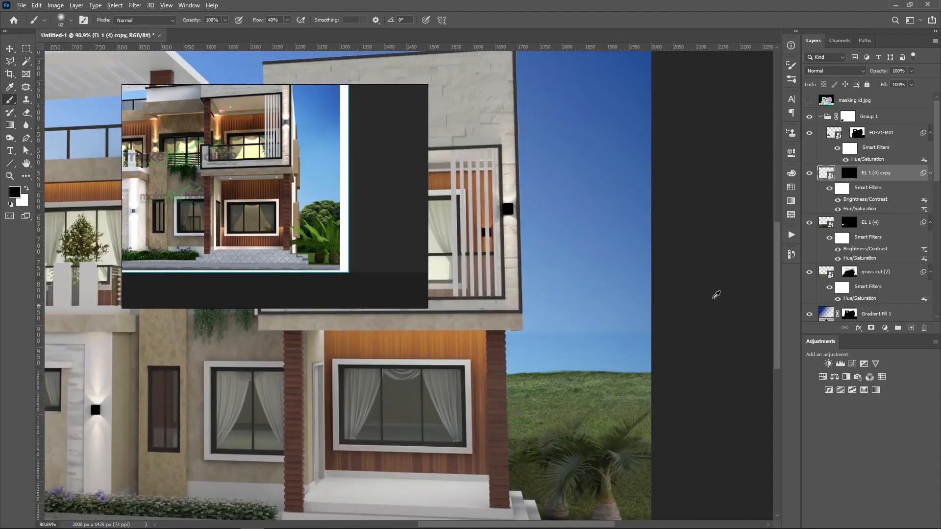
{"action": "left_click", "coordinate": [848, 173]}
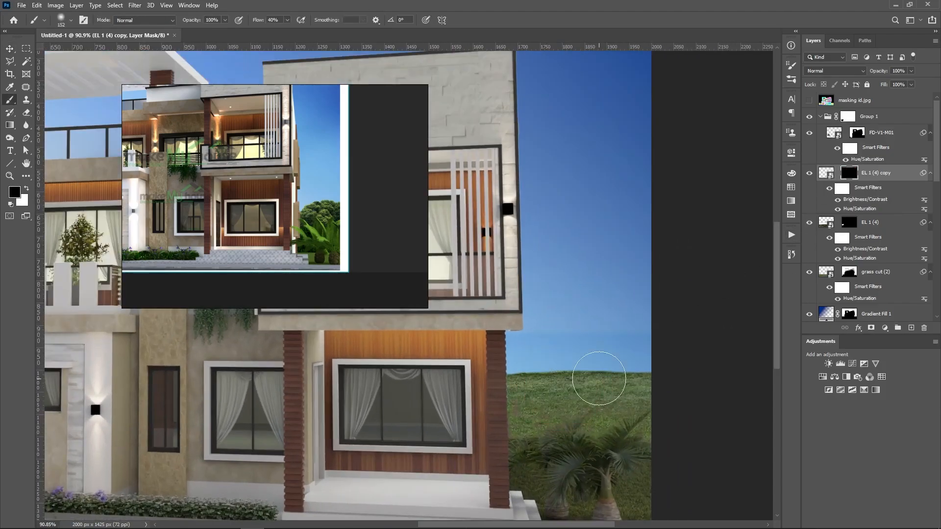
{"action": "key", "text": "x"}
{"action": "mouse_move", "coordinate": [588, 346]}
{"action": "left_mouse_down"}
{"action": "mouse_move", "coordinate": [656, 347]}
{"action": "mouse_move", "coordinate": [656, 360]}
{"action": "mouse_move", "coordinate": [539, 377]}
{"action": "mouse_move", "coordinate": [566, 375]}
{"action": "mouse_move", "coordinate": [546, 381]}
{"action": "mouse_move", "coordinate": [591, 391]}
{"action": "mouse_move", "coordinate": [650, 382]}
{"action": "mouse_move", "coordinate": [646, 360]}
{"action": "mouse_move", "coordinate": [629, 369]}
{"action": "mouse_move", "coordinate": [525, 362]}
{"action": "mouse_move", "coordinate": [521, 370]}
{"action": "mouse_move", "coordinate": [521, 362]}
{"action": "mouse_move", "coordinate": [526, 387]}
{"action": "mouse_move", "coordinate": [537, 390]}
{"action": "mouse_move", "coordinate": [615, 368]}
{"action": "mouse_move", "coordinate": [574, 383]}
{"action": "mouse_move", "coordinate": [602, 380]}
{"action": "left_mouse_up"}
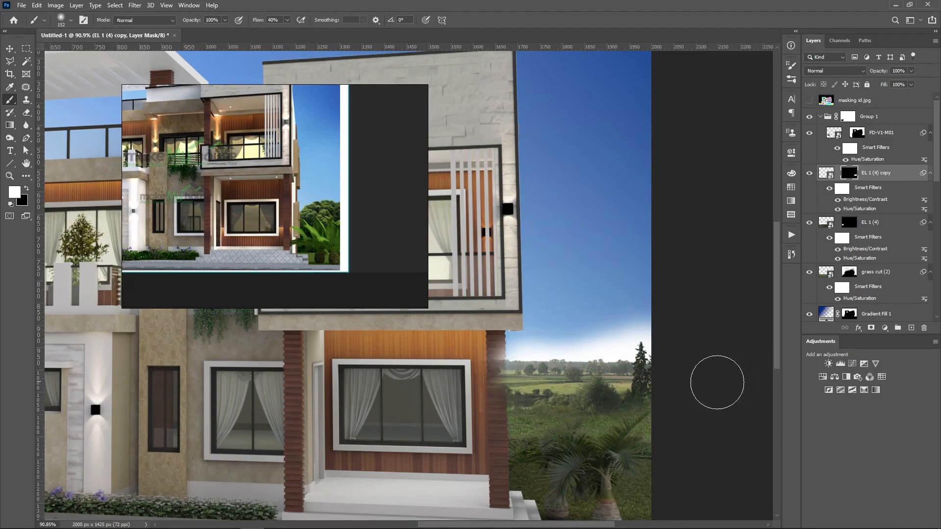
- Paint black on the EL 1 (4) copy's mask to hide most of the white sky above the distant trees
{"action": "scroll", "coordinate": [580, 396], "scroll_direction": "down", "scroll_amount": 3}
{"action": "scroll", "coordinate": [580, 396], "scroll_direction": "up", "scroll_amount": 5}
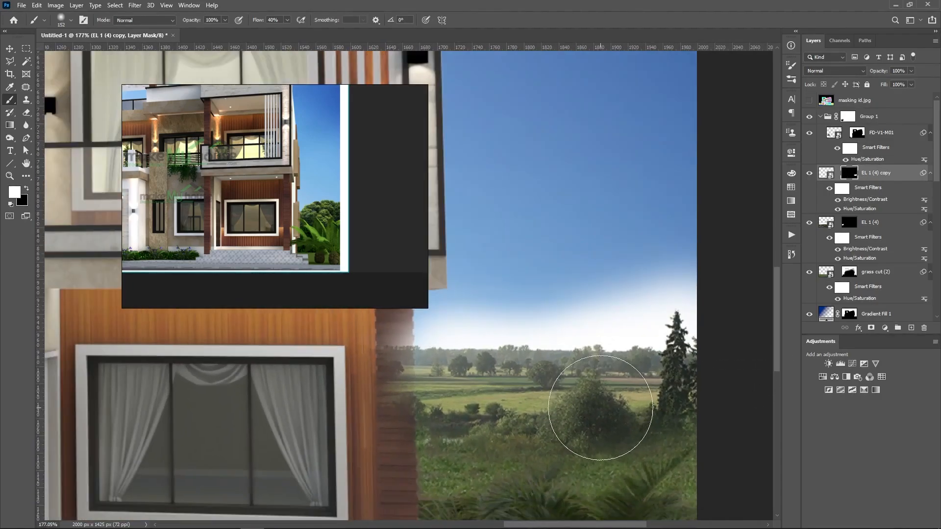
{"action": "scroll", "coordinate": [652, 421], "scroll_direction": "up", "scroll_amount": 1}
{"action": "key", "text": "x"}
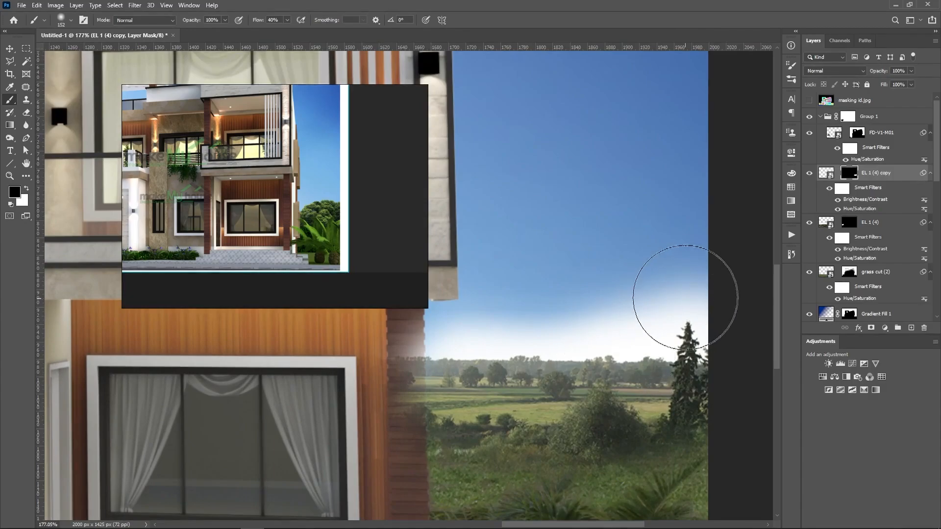
{"action": "mouse_move", "coordinate": [672, 298]}
{"action": "left_mouse_down"}
{"action": "mouse_move", "coordinate": [603, 307]}
{"action": "mouse_move", "coordinate": [388, 305]}
{"action": "mouse_move", "coordinate": [738, 296]}
{"action": "mouse_move", "coordinate": [655, 296]}
{"action": "mouse_move", "coordinate": [542, 332]}
{"action": "left_mouse_up"}
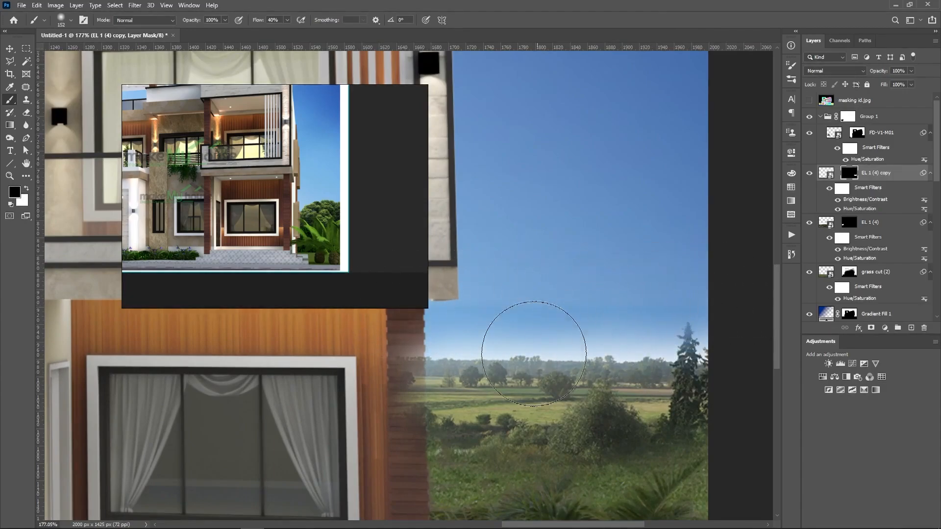
- Change the mask brush to 122 px with 92% hardness and undo a trial stroke over the brick pillar
{"action": "scroll", "coordinate": [520, 363], "scroll_direction": "down", "scroll_amount": 2}
{"action": "key", "text": "x"}
{"action": "scroll", "coordinate": [505, 396], "scroll_direction": "up", "scroll_amount": 2}
{"action": "left_click_drag", "start_coordinate": [563, 381], "coordinate": [563, 382]}
{"action": "left_click_drag", "start_coordinate": [557, 287], "coordinate": [563, 456]}
{"action": "scroll", "coordinate": [386, 363], "scroll_direction": "down", "scroll_amount": 3}
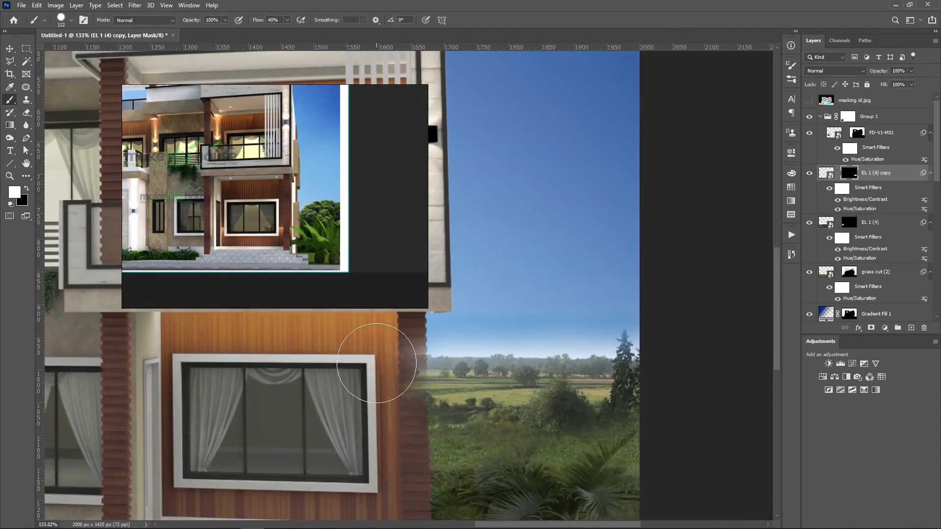
{"action": "left_click_drag", "start_coordinate": [380, 371], "coordinate": [380, 348]}
{"action": "key", "text": "ctrl+z"}
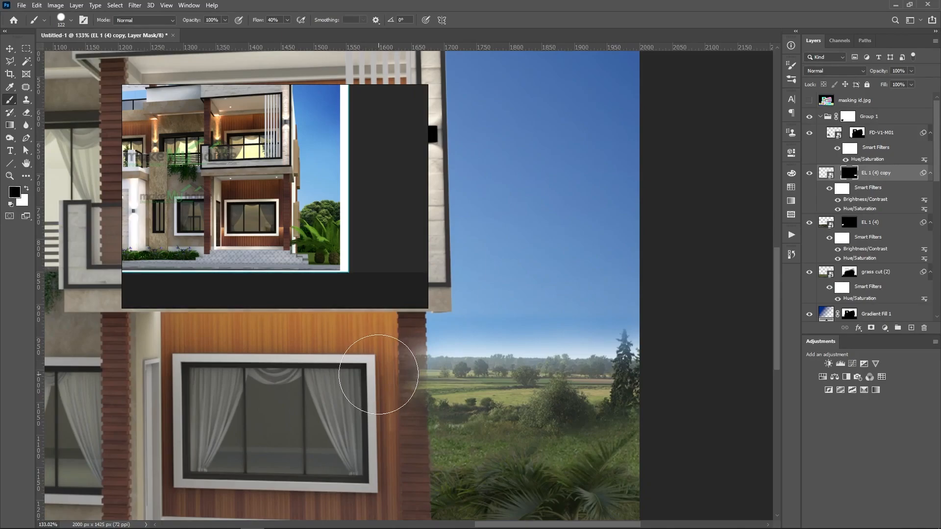
- Paint black on the EL 1 (4) copy's mask to clear the landscape overlap from the brick pillar beside the large window
{"action": "key", "text": "x"}
{"action": "scroll", "coordinate": [569, 400], "scroll_direction": "down", "scroll_amount": 3}
{"action": "scroll", "coordinate": [405, 375], "scroll_direction": "up", "scroll_amount": 4}
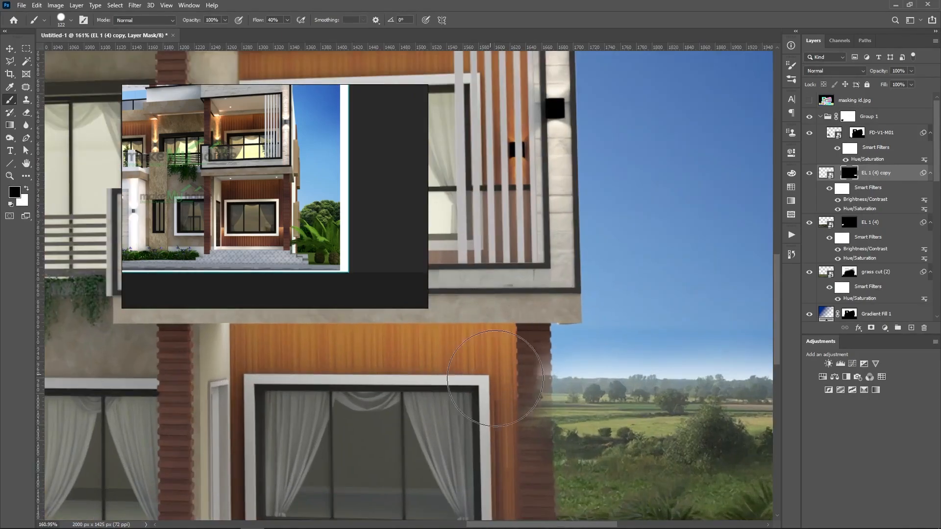
{"action": "mouse_move", "coordinate": [497, 370]}
{"action": "left_mouse_down"}
{"action": "mouse_move", "coordinate": [500, 443]}
{"action": "mouse_move", "coordinate": [496, 396]}
{"action": "left_mouse_up"}
{"action": "scroll", "coordinate": [419, 356], "scroll_direction": "down", "scroll_amount": 2}
{"action": "scroll", "coordinate": [418, 373], "scroll_direction": "up", "scroll_amount": 2}
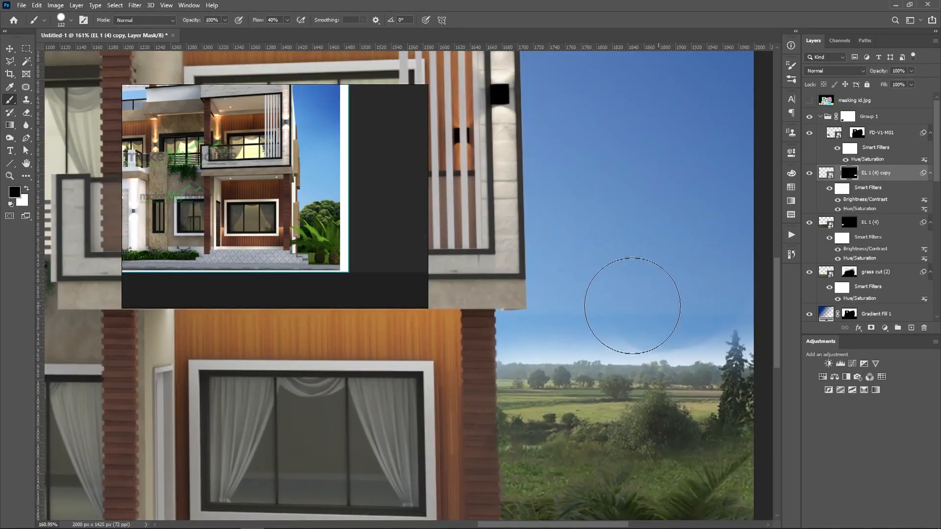
- Set the brush tip spacing to 1%
{"action": "scroll", "coordinate": [575, 301], "scroll_direction": "down", "scroll_amount": 3}
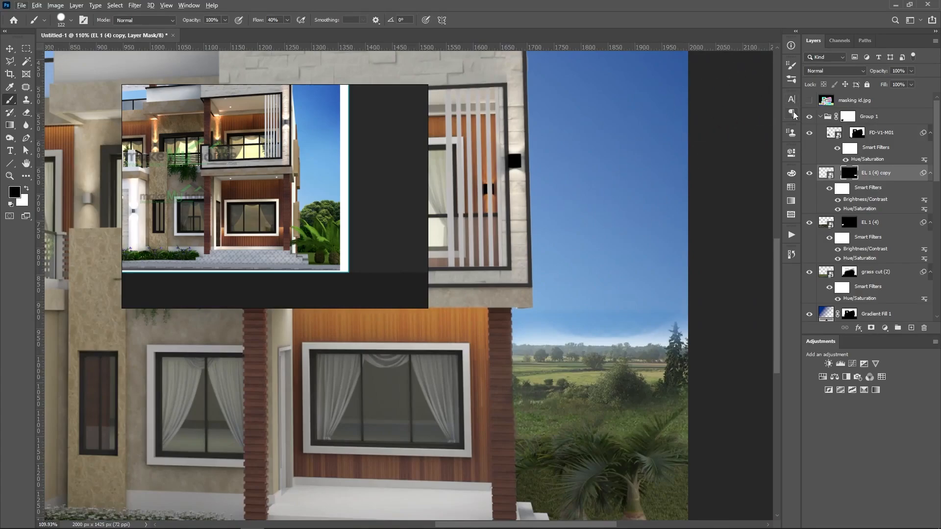
{"action": "left_click", "coordinate": [791, 65]}
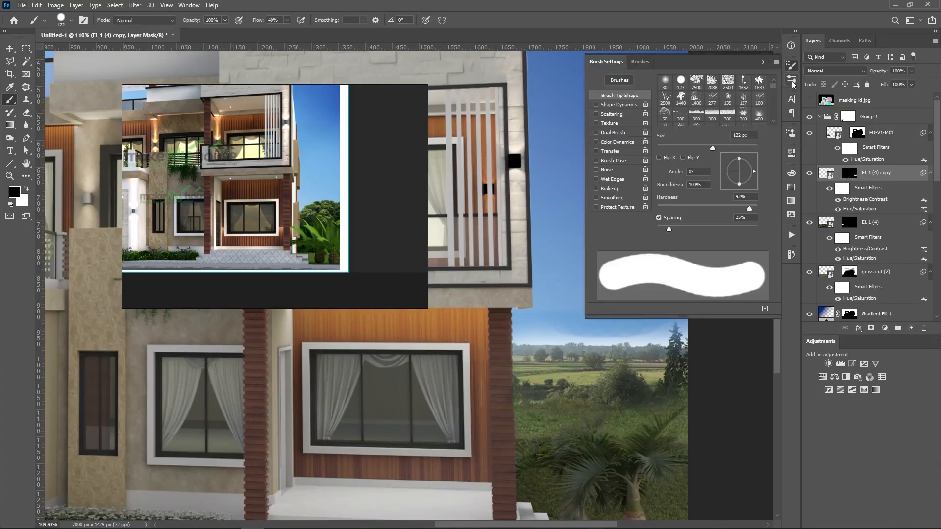
{"action": "left_click_drag", "start_coordinate": [669, 229], "coordinate": [658, 229]}
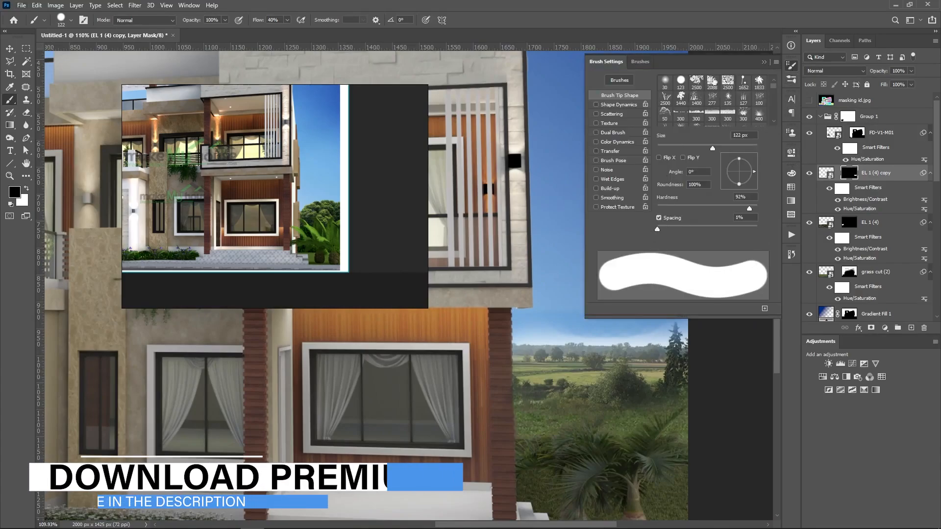
{"action": "left_click", "coordinate": [764, 62]}
- Try trimming the bright sky above the tree line on the EL 1 (4) copy's mask with the hard brush
{"action": "scroll", "coordinate": [648, 330], "scroll_direction": "up", "scroll_amount": 3}
{"action": "left_click_drag", "start_coordinate": [520, 299], "coordinate": [693, 294]}
{"action": "scroll", "coordinate": [663, 390], "scroll_direction": "down", "scroll_amount": 2}
{"action": "scroll", "coordinate": [663, 390], "scroll_direction": "up", "scroll_amount": 7}
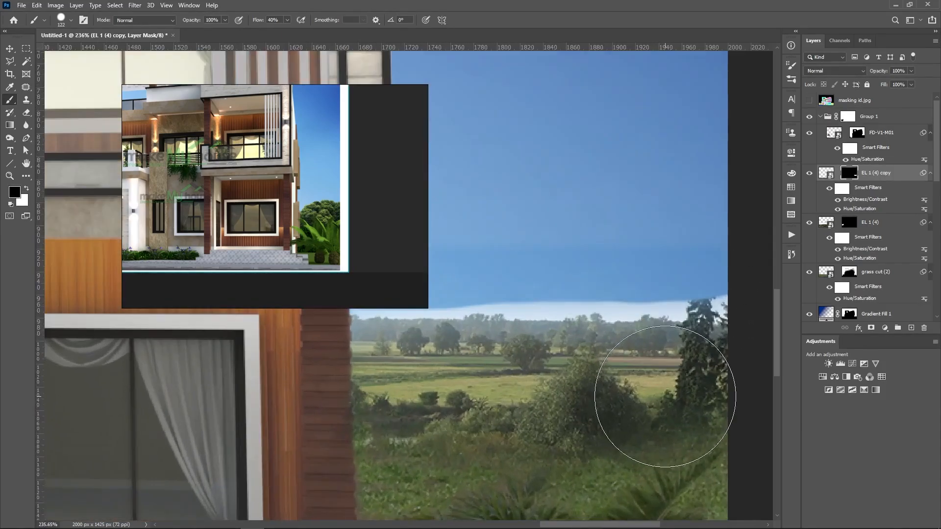
- Touch up the EL 1 (4) copy's mask around the bushes and move the floating reference image clear of the landscape area
{"action": "key", "text": "x"}
{"action": "scroll", "coordinate": [670, 353], "scroll_direction": "up", "scroll_amount": 3}
{"action": "left_click_drag", "start_coordinate": [638, 387], "coordinate": [580, 387]}
{"action": "left_click_drag", "start_coordinate": [338, 240], "coordinate": [259, 161]}
{"action": "key", "text": "x"}
{"action": "scroll", "coordinate": [491, 275], "scroll_direction": "down", "scroll_amount": 7}
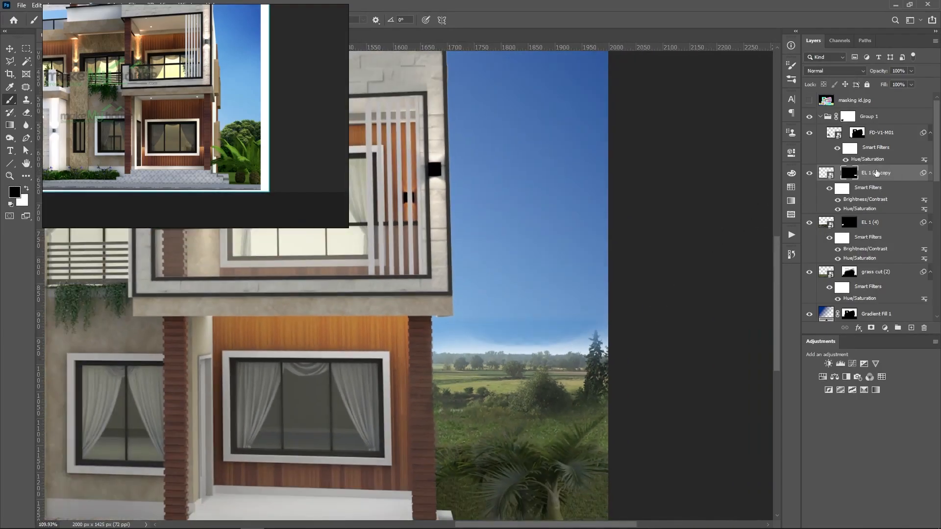
- Set the EL 1 (4) copy's Blend If channel to Blue, and lower and split its This Layer highlight limit to drop the bright sky
{"action": "double_click", "coordinate": [916, 173]}
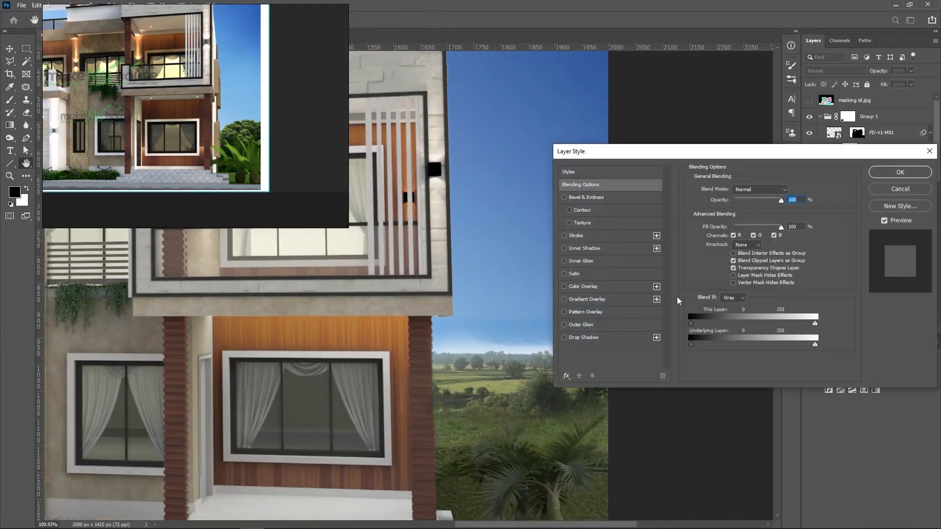
{"action": "left_click_drag", "start_coordinate": [742, 157], "coordinate": [816, 164]}
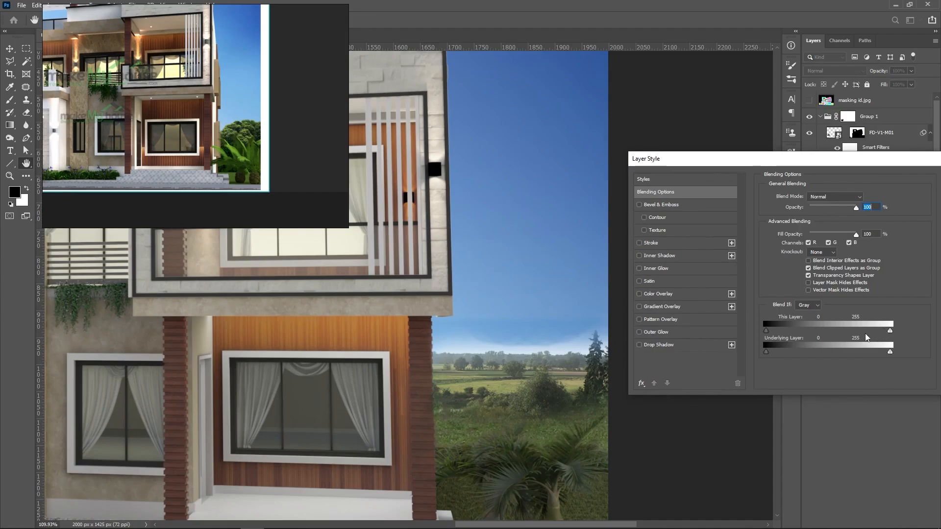
{"action": "left_click", "coordinate": [802, 319]}
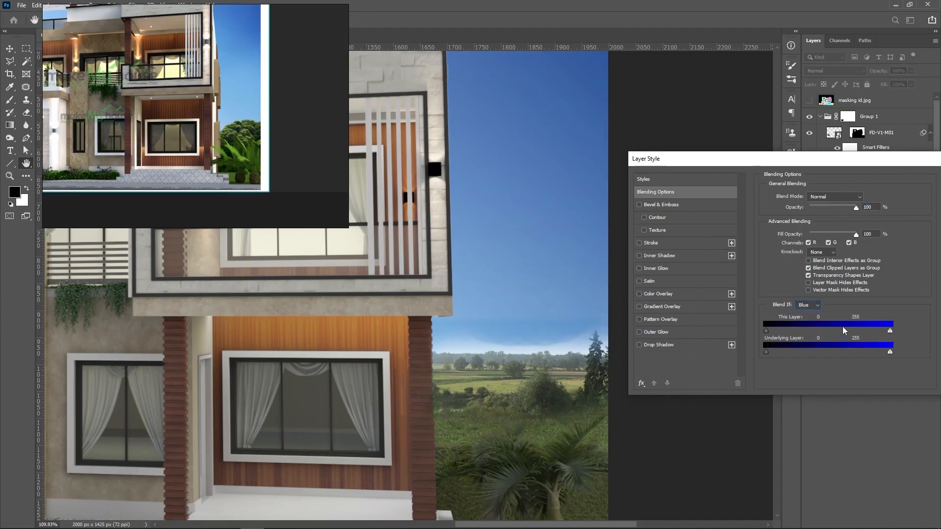
{"action": "mouse_move", "coordinate": [891, 334]}
{"action": "left_mouse_down"}
{"action": "mouse_move", "coordinate": [877, 333]}
{"action": "mouse_move", "coordinate": [886, 333]}
{"action": "left_mouse_up"}
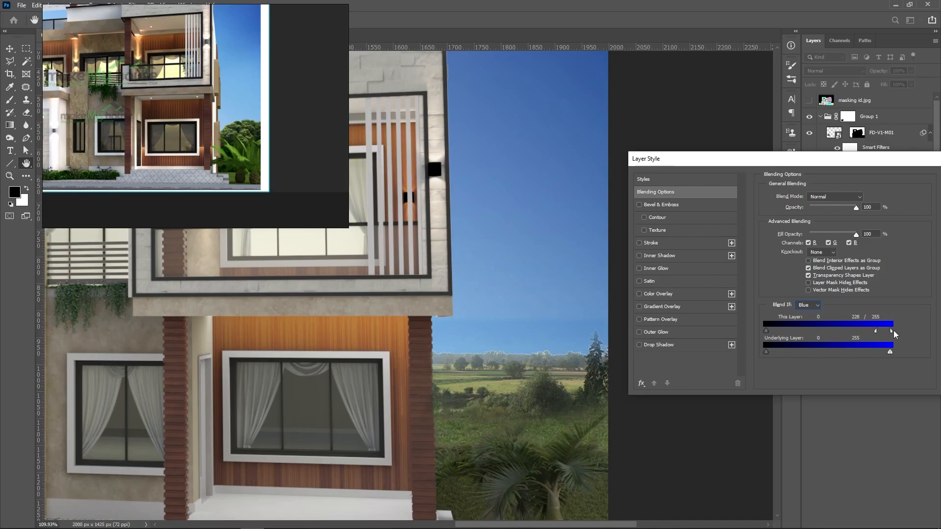
{"action": "left_click_drag", "start_coordinate": [876, 332], "coordinate": [890, 334]}
{"action": "mouse_move", "coordinate": [917, 163]}
{"action": "left_mouse_down"}
{"action": "mouse_move", "coordinate": [847, 167]}
{"action": "mouse_move", "coordinate": [819, 206]}
{"action": "left_mouse_up"}
{"action": "left_click", "coordinate": [870, 222]}
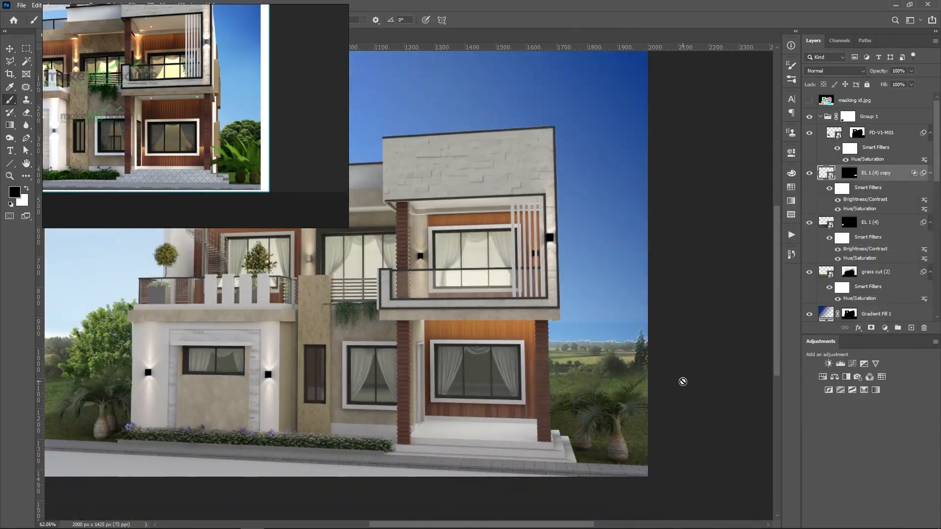
- Inspect the edges of the blended trees and delete the EL 1 (4) copy layer
{"action": "scroll", "coordinate": [683, 381], "scroll_direction": "down", "scroll_amount": 1}
{"action": "scroll", "coordinate": [626, 356], "scroll_direction": "up", "scroll_amount": 5}
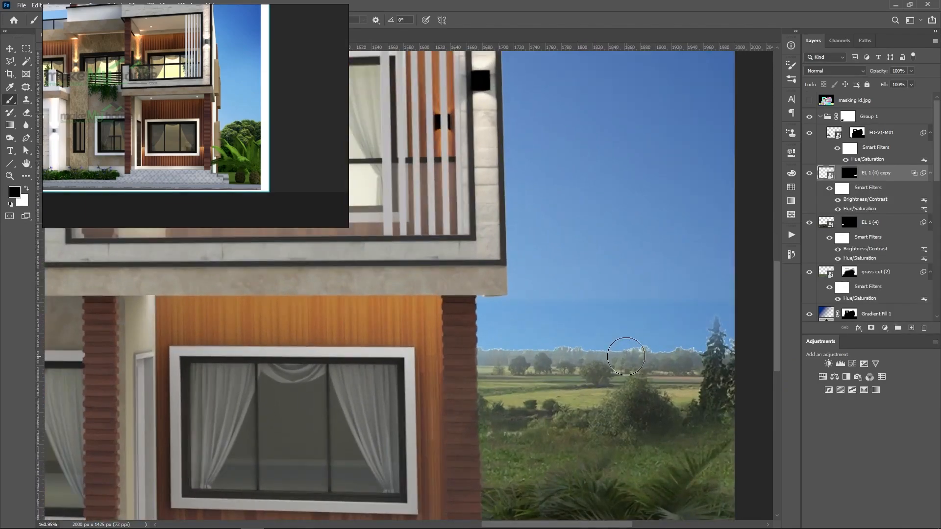
{"action": "scroll", "coordinate": [626, 357], "scroll_direction": "up", "scroll_amount": 5}
{"action": "scroll", "coordinate": [449, 403], "scroll_direction": "down", "scroll_amount": 2}
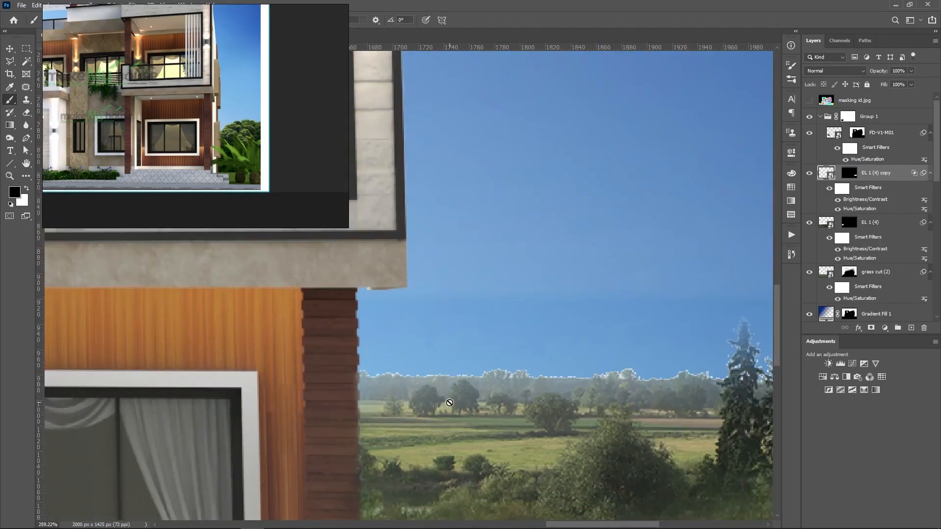
{"action": "scroll", "coordinate": [549, 415], "scroll_direction": "down", "scroll_amount": 2}
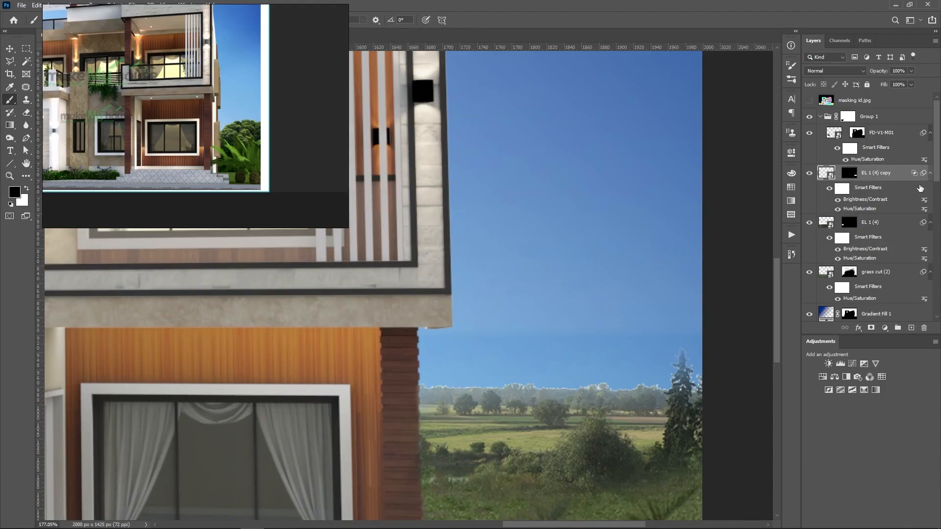
{"action": "left_click_drag", "start_coordinate": [899, 178], "coordinate": [924, 328]}
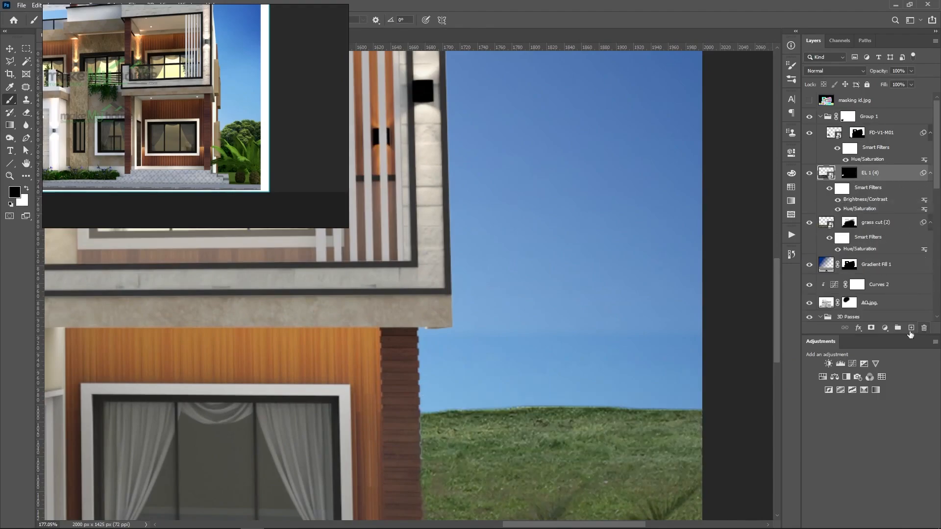
- Activate the EL 1 (4) layer's mask and paint black over the bright sky above the distant trees beside the leafy tree
{"action": "scroll", "coordinate": [588, 414], "scroll_direction": "down", "scroll_amount": 1}
{"action": "scroll", "coordinate": [587, 414], "scroll_direction": "down", "scroll_amount": 4}
{"action": "scroll", "coordinate": [602, 431], "scroll_direction": "up", "scroll_amount": 1}
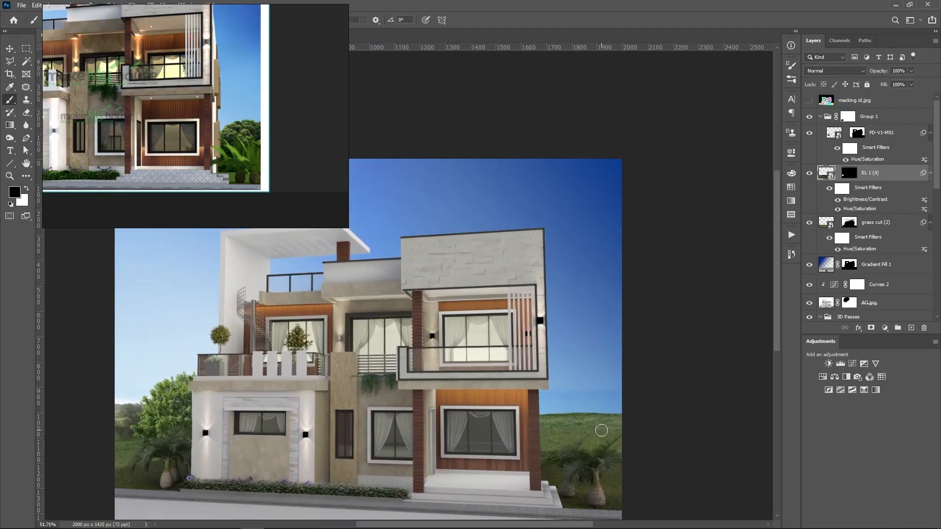
{"action": "scroll", "coordinate": [101, 398], "scroll_direction": "up", "scroll_amount": 8}
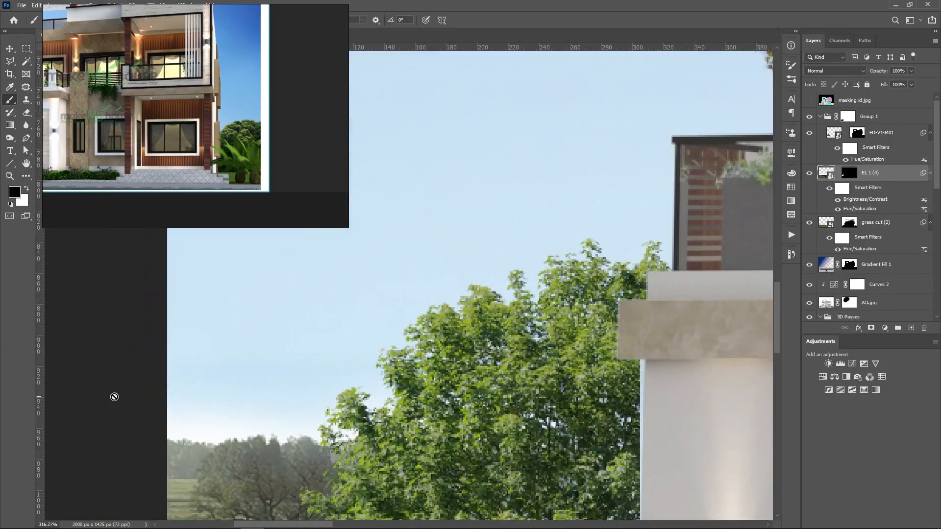
{"action": "left_click", "coordinate": [849, 173]}
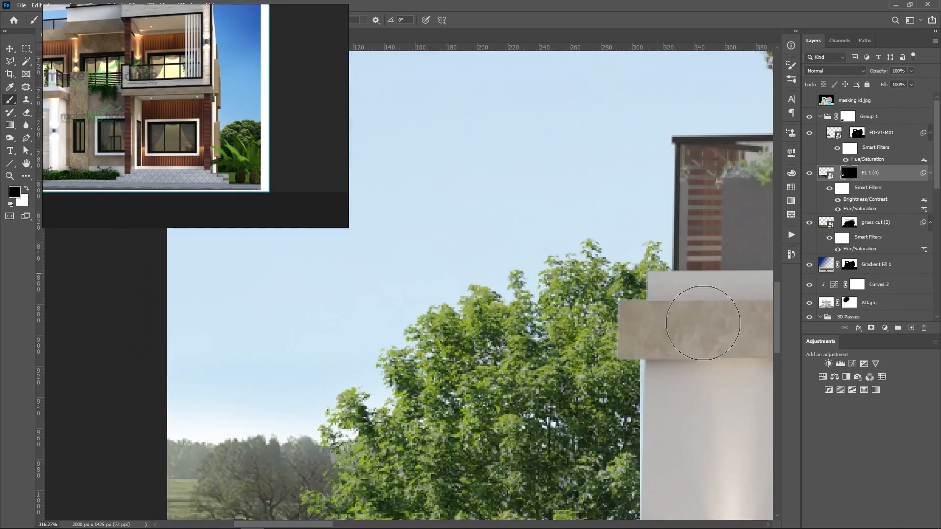
{"action": "scroll", "coordinate": [279, 410], "scroll_direction": "up", "scroll_amount": 2}
{"action": "mouse_move", "coordinate": [201, 403]}
{"action": "left_mouse_down"}
{"action": "mouse_move", "coordinate": [168, 399]}
{"action": "mouse_move", "coordinate": [252, 404]}
{"action": "mouse_move", "coordinate": [172, 378]}
{"action": "mouse_move", "coordinate": [196, 389]}
{"action": "mouse_move", "coordinate": [219, 365]}
{"action": "left_mouse_up"}
{"action": "right_click", "coordinate": [219, 365], "text": "alt"}
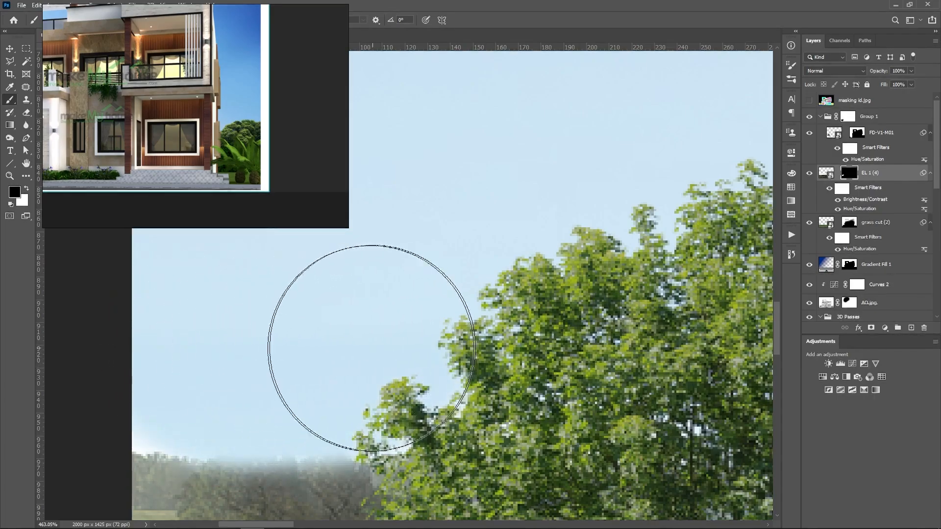
- Adjust the brush and fade the remaining pale sky along the distant tree line on the EL 1 (4) mask
{"action": "right_click", "coordinate": [273, 378], "text": "alt"}
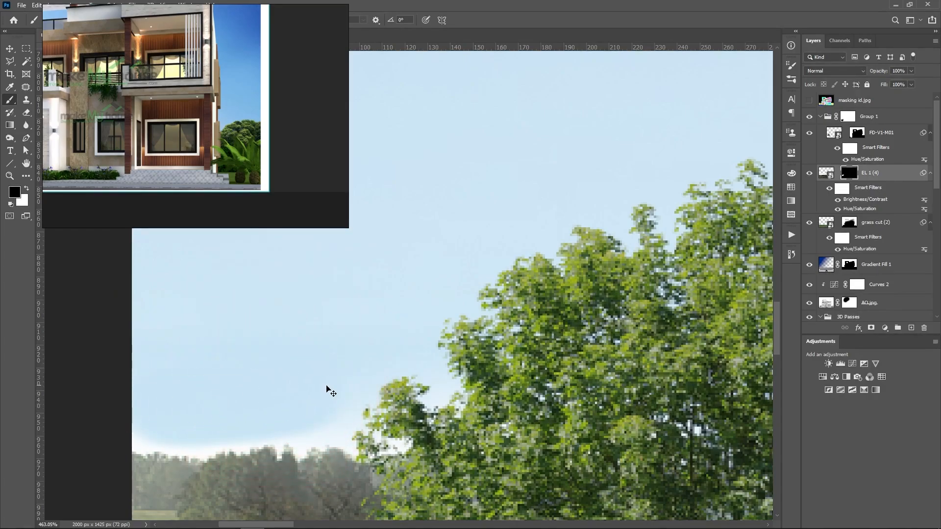
{"action": "right_click", "coordinate": [206, 399], "text": "alt"}
{"action": "scroll", "coordinate": [420, 381], "scroll_direction": "down", "scroll_amount": 3}
{"action": "scroll", "coordinate": [420, 382], "scroll_direction": "down", "scroll_amount": 3}
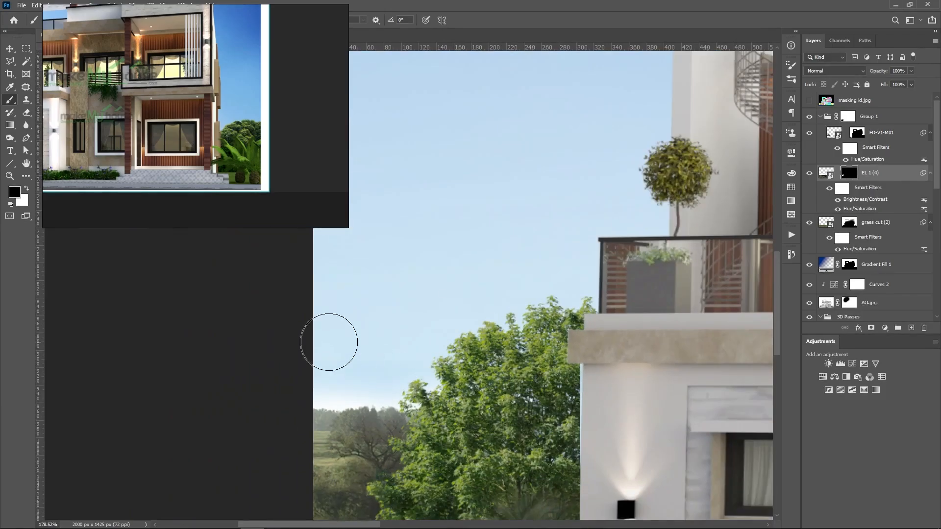
{"action": "right_click", "coordinate": [326, 336], "text": "alt"}
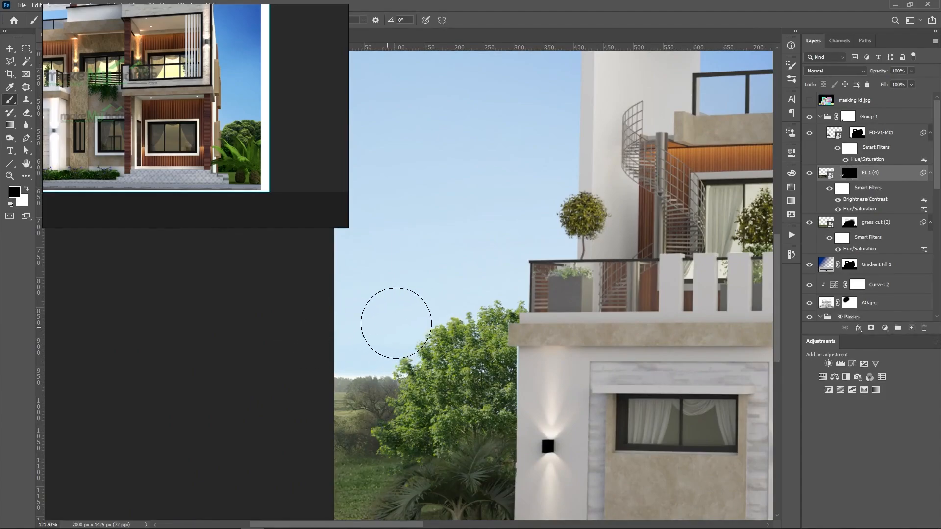
- Examine the whole composite and the distant tree line up close to check how the background blends with the sky
{"action": "scroll", "coordinate": [353, 331], "scroll_direction": "down", "scroll_amount": 6}
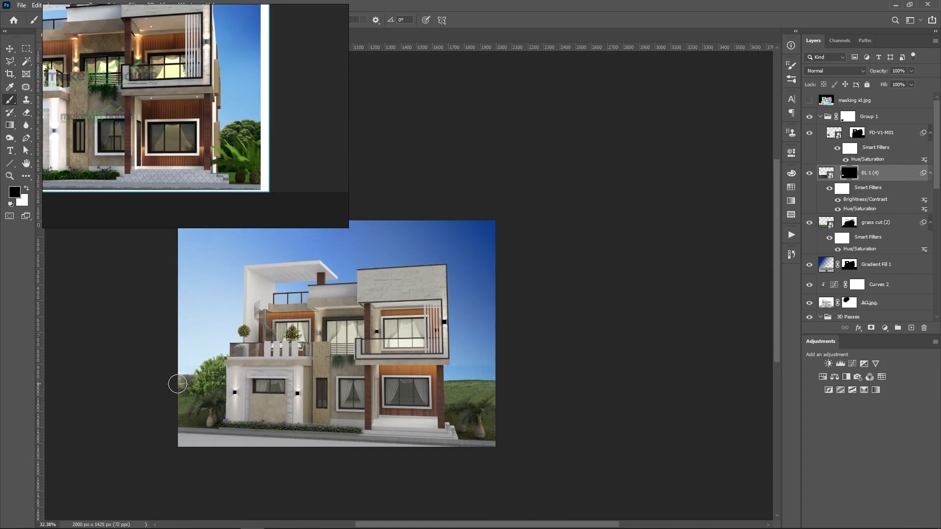
{"action": "scroll", "coordinate": [149, 380], "scroll_direction": "down", "scroll_amount": 2}
{"action": "scroll", "coordinate": [192, 380], "scroll_direction": "up", "scroll_amount": 6}
{"action": "scroll", "coordinate": [191, 382], "scroll_direction": "up", "scroll_amount": 5}
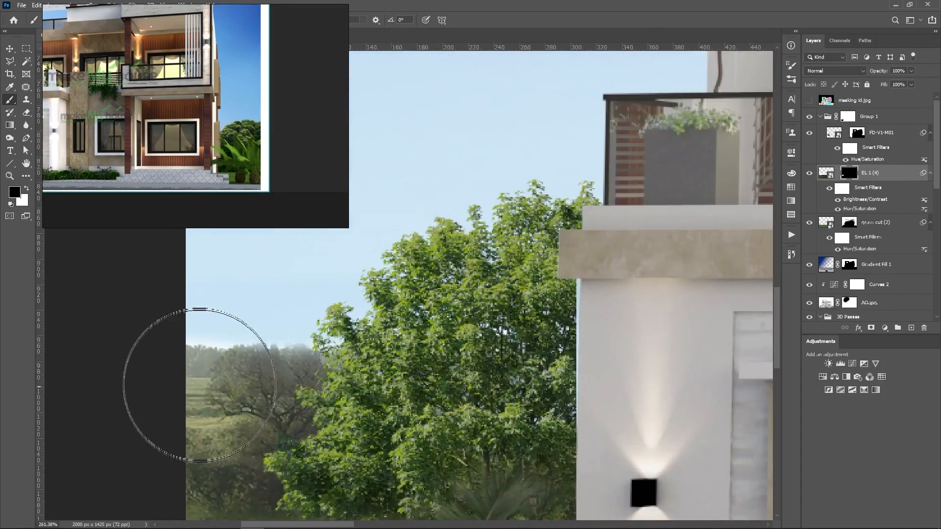
{"action": "scroll", "coordinate": [220, 410], "scroll_direction": "down", "scroll_amount": 3}
{"action": "scroll", "coordinate": [269, 376], "scroll_direction": "down", "scroll_amount": 6}
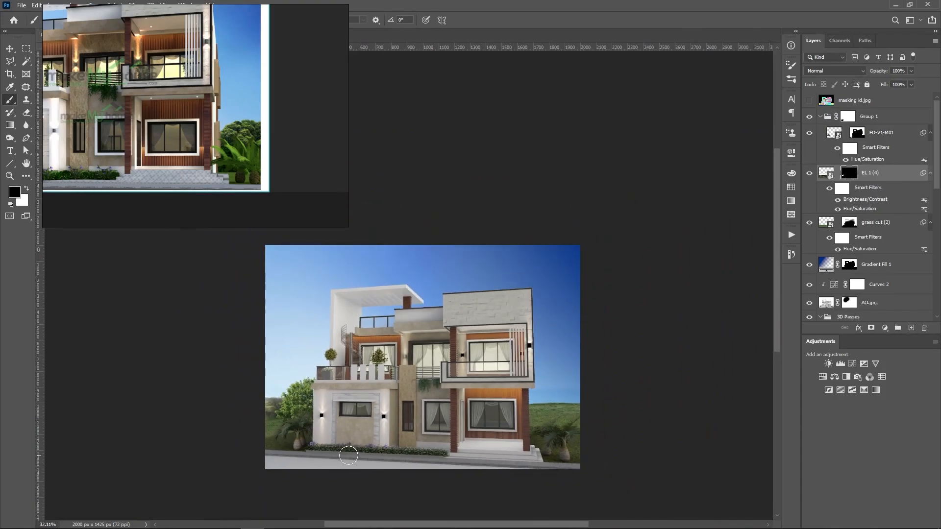
{"action": "scroll", "coordinate": [575, 406], "scroll_direction": "up", "scroll_amount": 2}
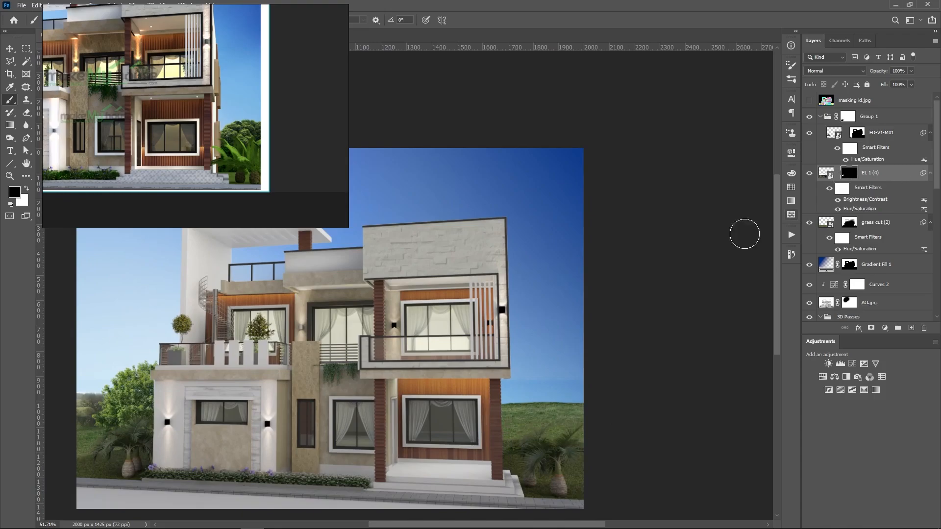
- Duplicate the EL 1 (4) layer and bring the grass and sky beside the ground-floor window into close view
{"action": "key", "text": "ctrl+j"}
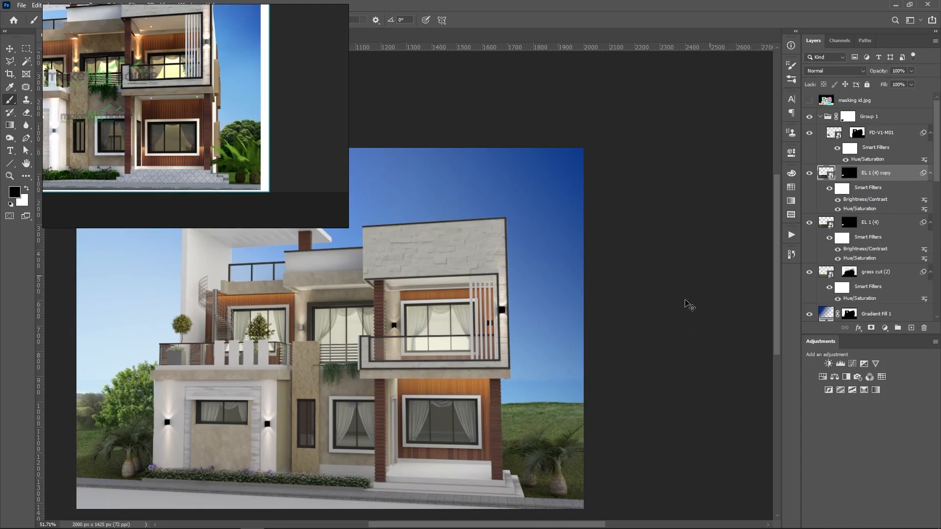
{"action": "left_click", "coordinate": [850, 172]}
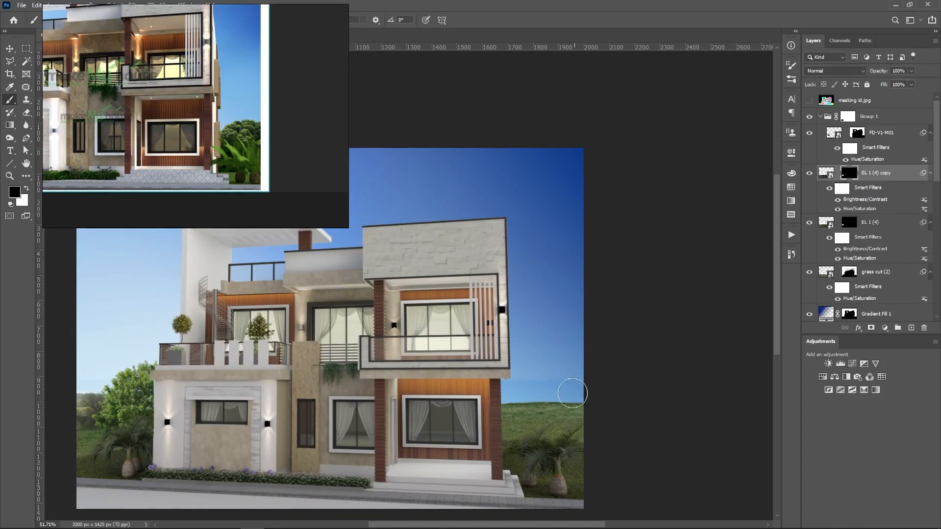
{"action": "scroll", "coordinate": [557, 397], "scroll_direction": "up", "scroll_amount": 2}
{"action": "scroll", "coordinate": [557, 397], "scroll_direction": "up", "scroll_amount": 1}
{"action": "key", "text": "x"}
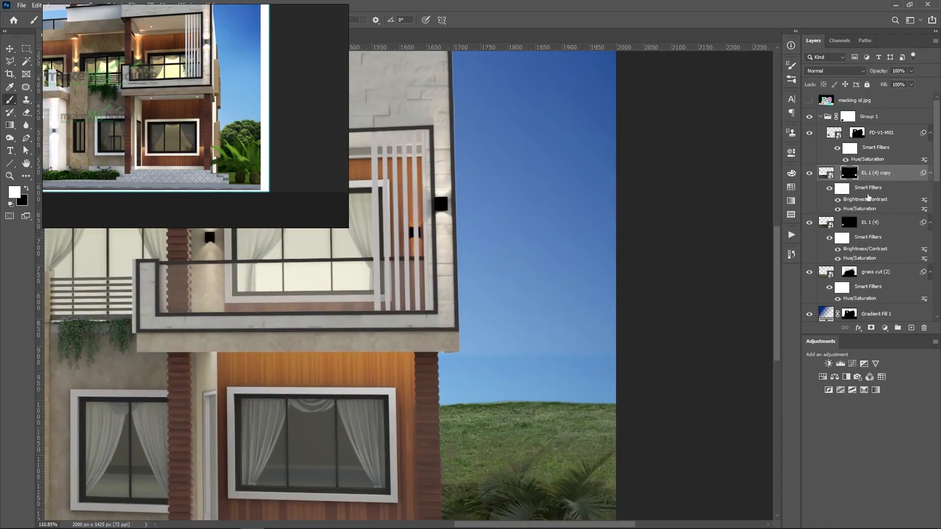
- Move the EL 1 (4) copy landscape across to the open area beside the brick column, above the palm
{"action": "left_click", "coordinate": [827, 172]}
{"action": "key", "text": "x"}
{"action": "key", "text": "v"}
{"action": "left_click_drag", "start_coordinate": [314, 384], "coordinate": [655, 377]}
{"action": "left_click_drag", "start_coordinate": [564, 410], "coordinate": [699, 453]}
{"action": "left_click_drag", "start_coordinate": [600, 457], "coordinate": [464, 409]}
{"action": "scroll", "coordinate": [461, 405], "scroll_direction": "down", "scroll_amount": 5}
{"action": "scroll", "coordinate": [495, 400], "scroll_direction": "up", "scroll_amount": 5}
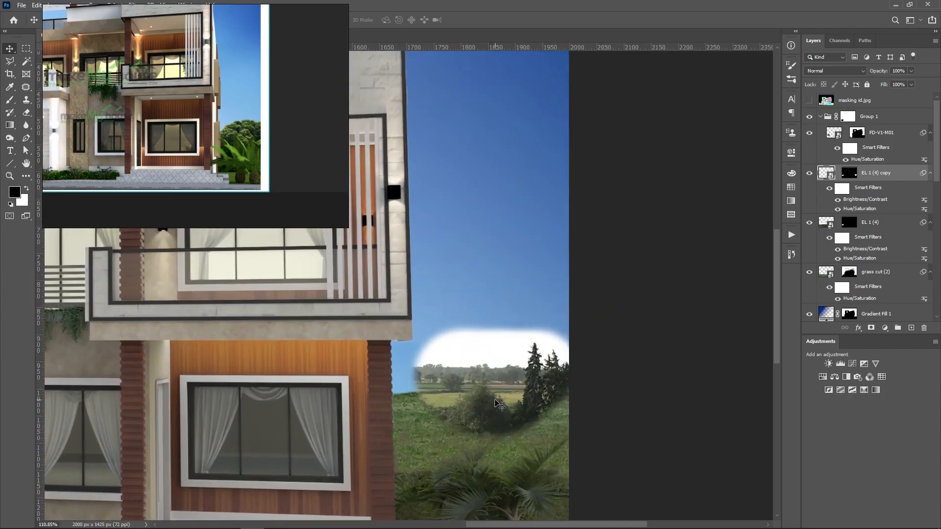
- Paint white on the EL 1 (4) copy mask to reveal the landscape up to the brick column and down to the grass
{"action": "key", "text": "b"}
{"action": "key", "text": "ctrl+backslash"}
{"action": "key", "text": "x"}
{"action": "mouse_move", "coordinate": [431, 398]}
{"action": "left_mouse_down"}
{"action": "mouse_move", "coordinate": [412, 387]}
{"action": "mouse_move", "coordinate": [428, 390]}
{"action": "mouse_move", "coordinate": [419, 373]}
{"action": "mouse_move", "coordinate": [485, 380]}
{"action": "left_mouse_up"}
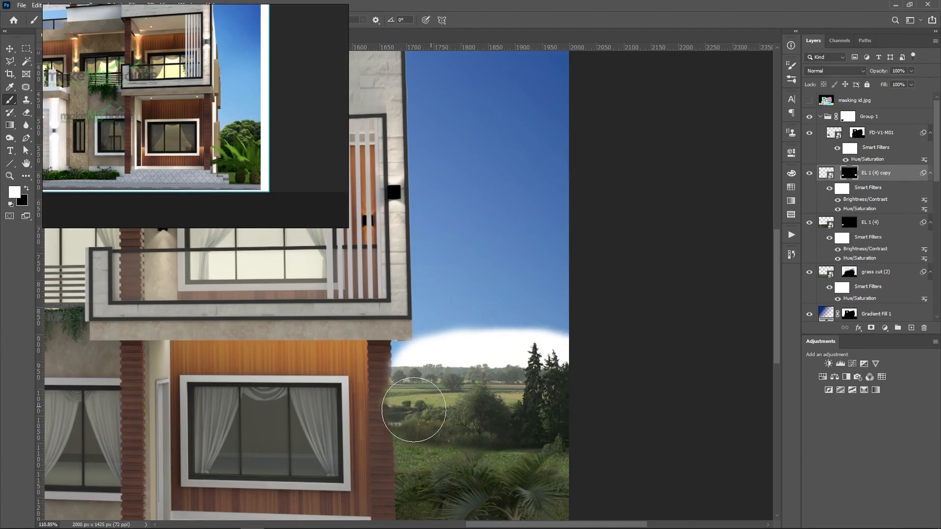
{"action": "scroll", "coordinate": [553, 411], "scroll_direction": "down", "scroll_amount": 3}
{"action": "scroll", "coordinate": [553, 412], "scroll_direction": "down", "scroll_amount": 2}
{"action": "scroll", "coordinate": [645, 369], "scroll_direction": "up", "scroll_amount": 5}
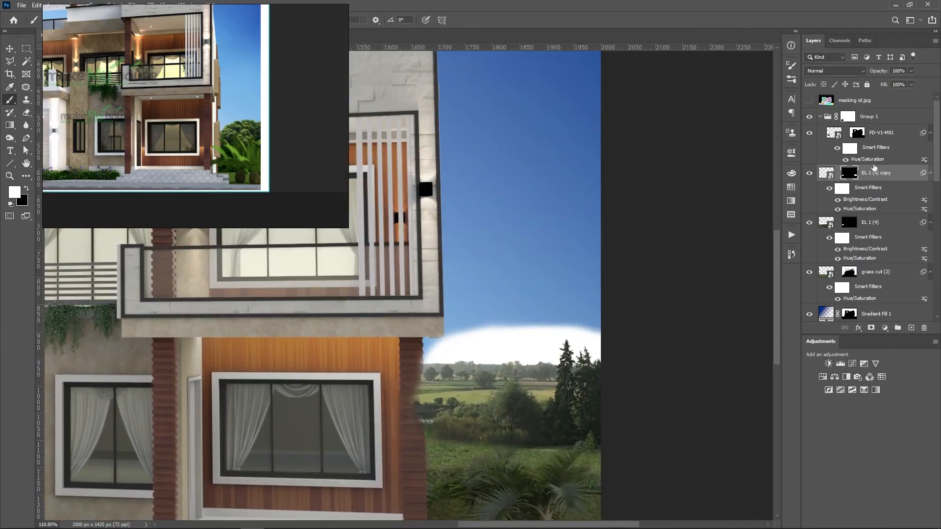
- Group the EL 1 (4) copy layer and mask the group using a selection loaded from the base image.jpg mask
{"action": "key", "text": "ctrl+g"}
{"action": "scroll", "coordinate": [845, 218], "scroll_direction": "down", "scroll_amount": 5}
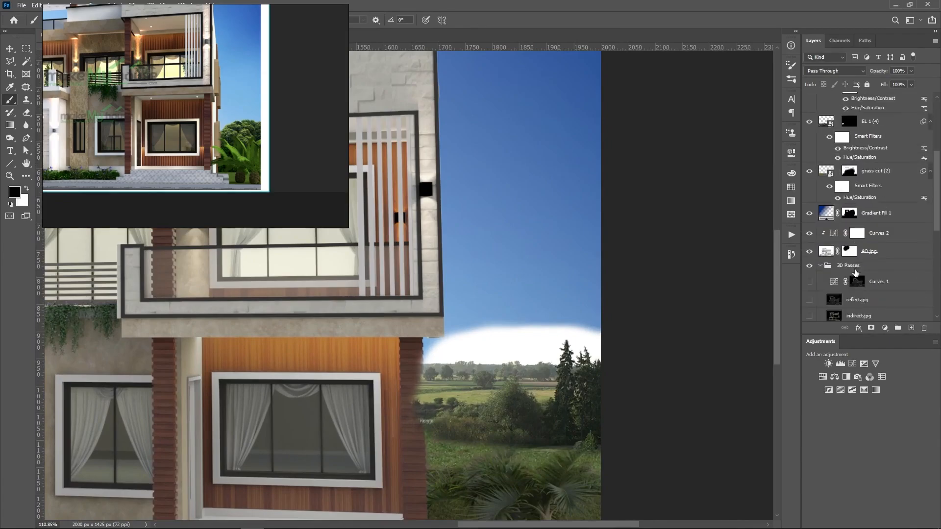
{"action": "scroll", "coordinate": [852, 299], "scroll_direction": "down", "scroll_amount": 3}
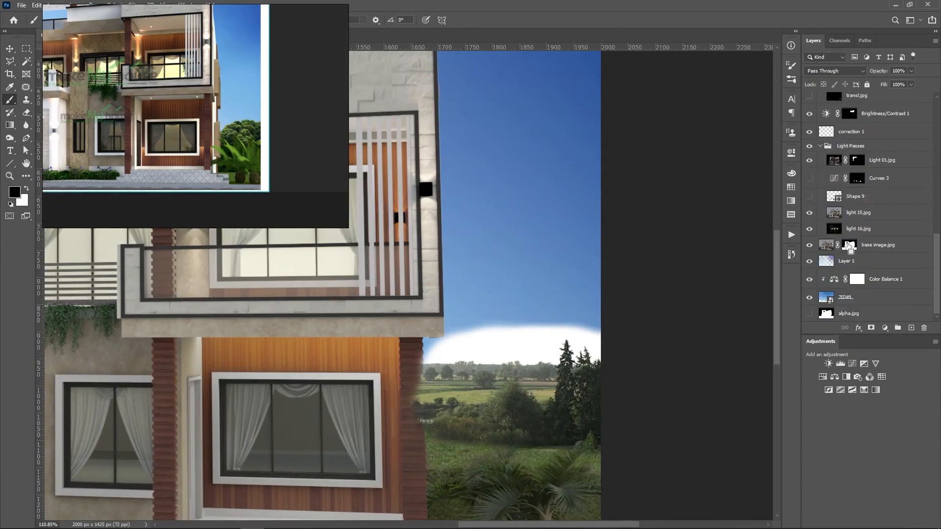
{"action": "left_click", "coordinate": [850, 247], "text": "ctrl"}
{"action": "scroll", "coordinate": [849, 254], "scroll_direction": "up", "scroll_amount": 10}
{"action": "scroll", "coordinate": [847, 259], "scroll_direction": "up", "scroll_amount": 2}
{"action": "left_click", "coordinate": [871, 328]}
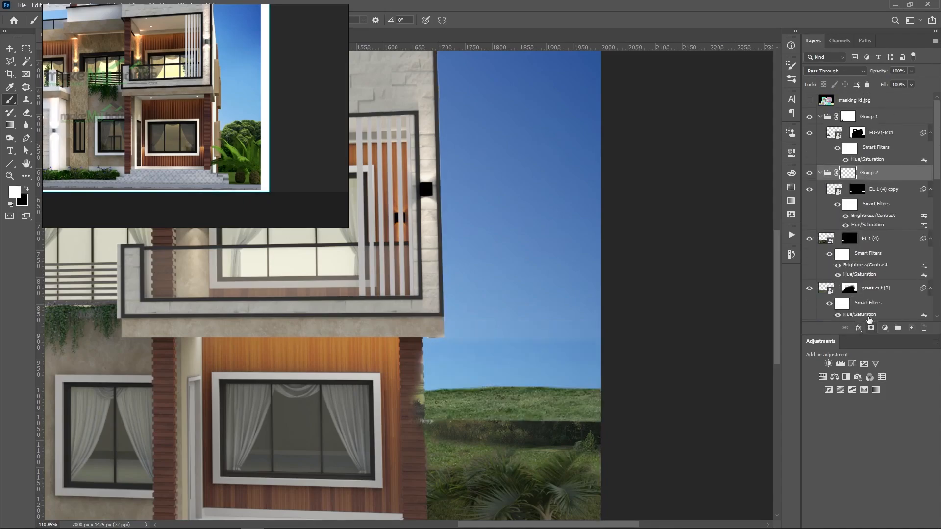
- Invert the Group 2 mask so the landscape shows only outside the house
{"action": "left_click", "coordinate": [848, 173], "text": "alt"}
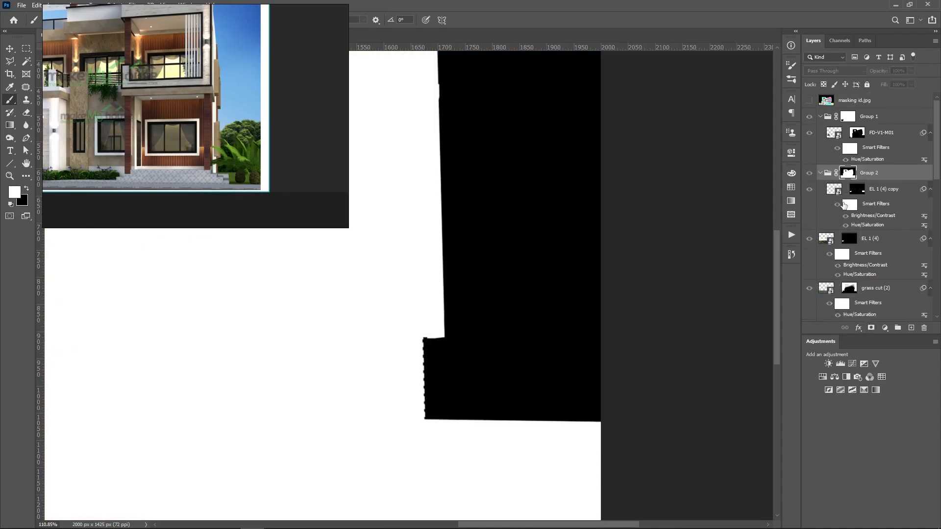
{"action": "key", "text": "ctrl+i"}
{"action": "left_click", "coordinate": [846, 182], "text": "alt"}
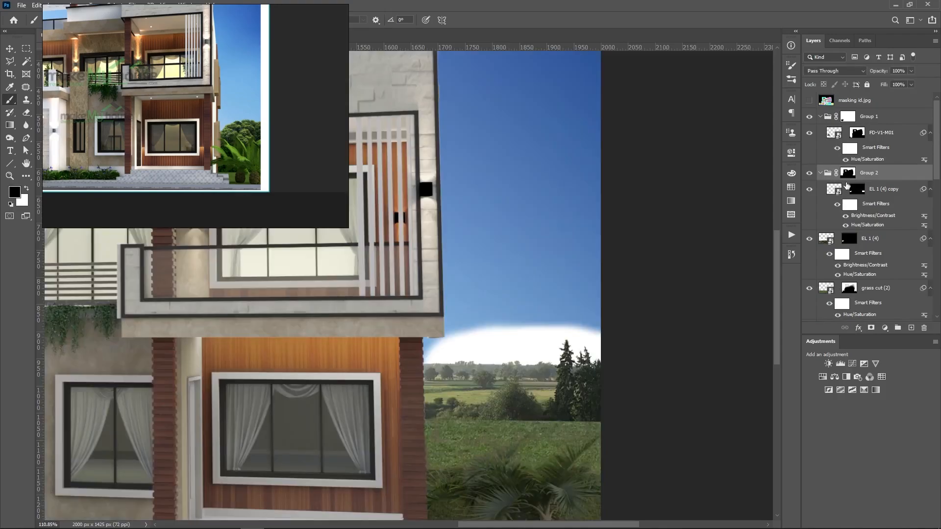
- Try to hide the bright sky above the distant trees by painting black on the EL 1 (4) copy mask
{"action": "left_click", "coordinate": [857, 189]}
{"action": "key", "text": "x"}
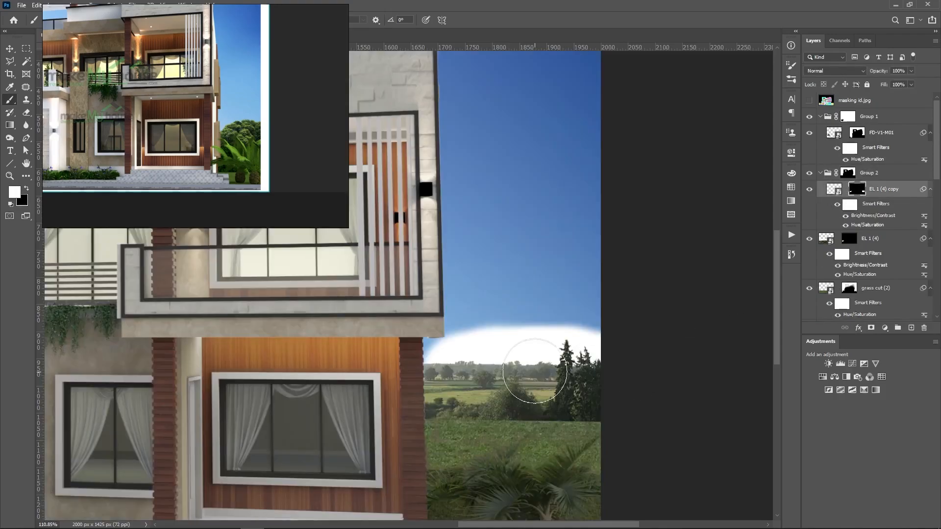
{"action": "scroll", "coordinate": [534, 372], "scroll_direction": "up", "scroll_amount": 3}
{"action": "key", "text": "x"}
{"action": "mouse_move", "coordinate": [558, 373]}
{"action": "left_mouse_down"}
{"action": "mouse_move", "coordinate": [627, 284]}
{"action": "mouse_move", "coordinate": [572, 272]}
{"action": "mouse_move", "coordinate": [499, 296]}
{"action": "mouse_move", "coordinate": [539, 302]}
{"action": "mouse_move", "coordinate": [531, 307]}
{"action": "mouse_move", "coordinate": [295, 317]}
{"action": "left_mouse_up"}
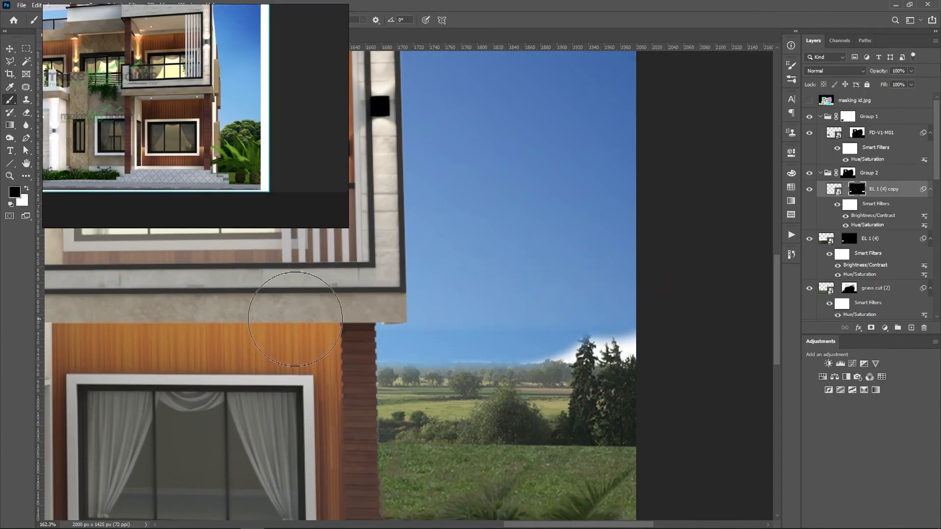
{"action": "scroll", "coordinate": [554, 316], "scroll_direction": "down", "scroll_amount": 3}
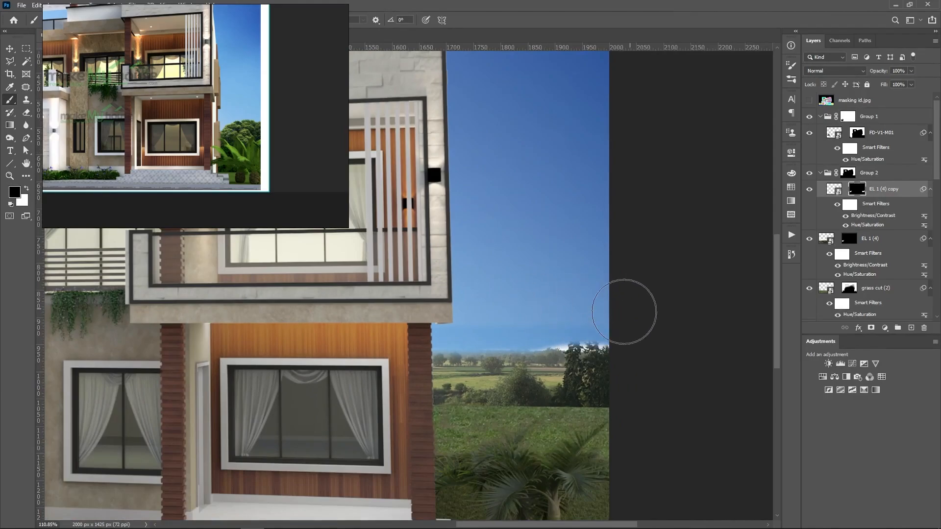
{"action": "scroll", "coordinate": [619, 342], "scroll_direction": "down", "scroll_amount": 3}
{"action": "scroll", "coordinate": [588, 311], "scroll_direction": "up", "scroll_amount": 4}
{"action": "left_click_drag", "start_coordinate": [588, 312], "coordinate": [639, 287]}
- Paint white on the EL 1 (4) copy mask to bring back the full treetops and the bright sky around them
{"action": "key", "text": "x"}
{"action": "left_click_drag", "start_coordinate": [603, 362], "coordinate": [466, 357]}
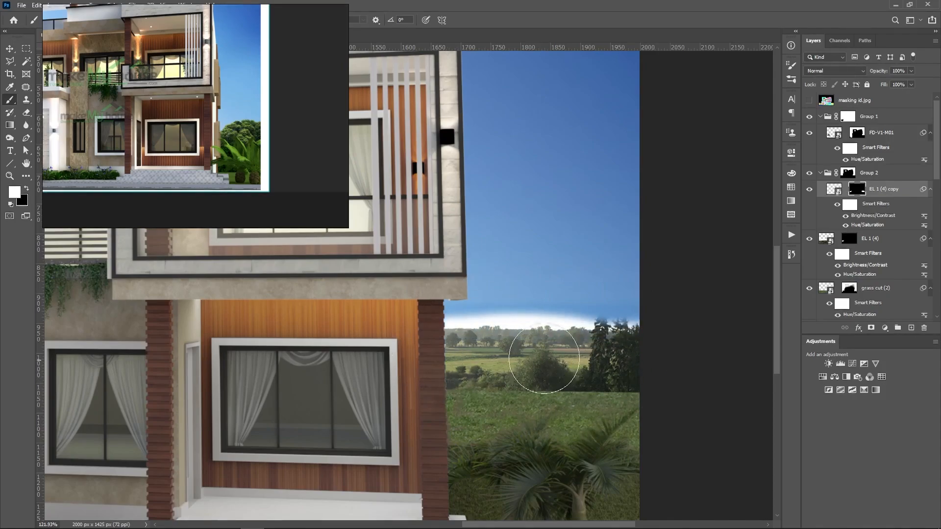
{"action": "scroll", "coordinate": [620, 347], "scroll_direction": "up", "scroll_amount": 3}
{"action": "mouse_move", "coordinate": [620, 358]}
{"action": "left_mouse_down"}
{"action": "mouse_move", "coordinate": [626, 294]}
{"action": "mouse_move", "coordinate": [634, 358]}
{"action": "mouse_move", "coordinate": [399, 358]}
{"action": "mouse_move", "coordinate": [505, 378]}
{"action": "mouse_move", "coordinate": [652, 347]}
{"action": "mouse_move", "coordinate": [633, 352]}
{"action": "left_mouse_up"}
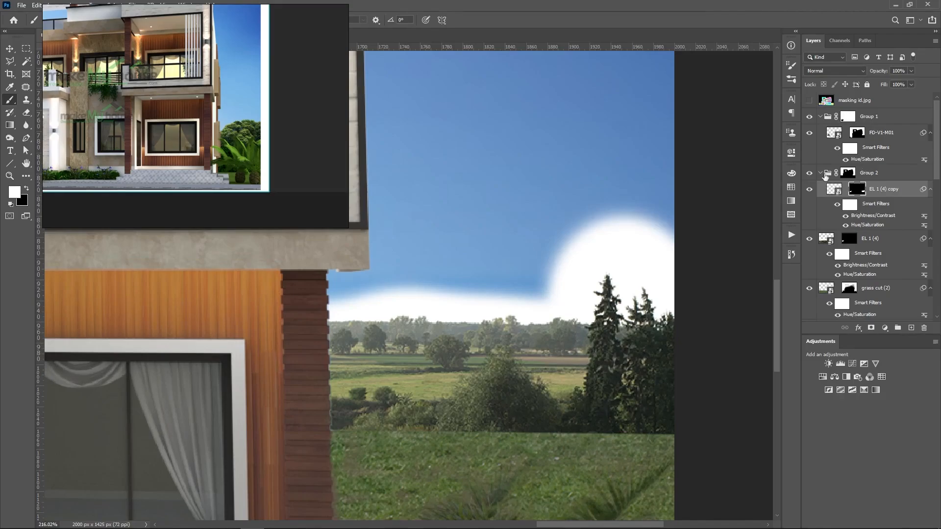
- Isolate the EL 1 (4) copy layer and compare the contrast of its Red, Green and Blue channels
{"action": "left_click", "coordinate": [809, 190], "text": "alt"}
{"action": "scroll", "coordinate": [465, 343], "scroll_direction": "down", "scroll_amount": 2}
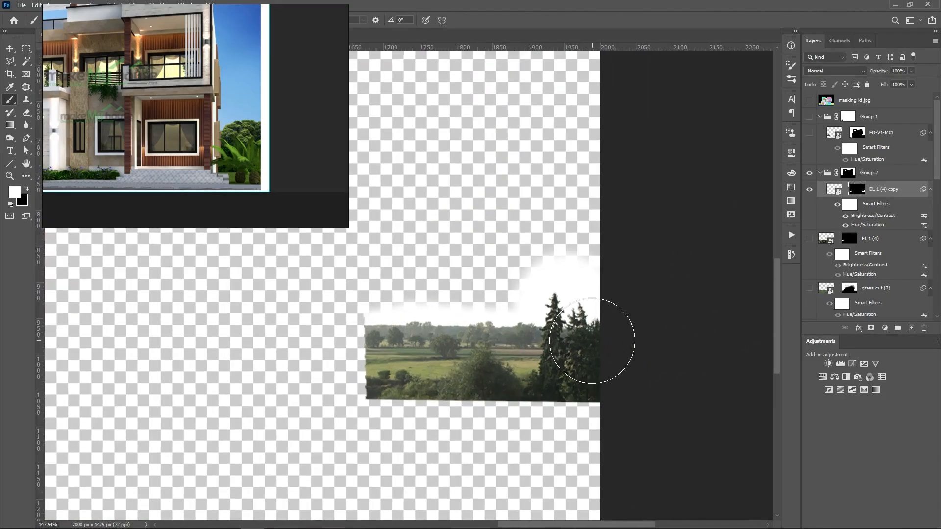
{"action": "scroll", "coordinate": [592, 341], "scroll_direction": "up", "scroll_amount": 1}
{"action": "left_click", "coordinate": [840, 40]}
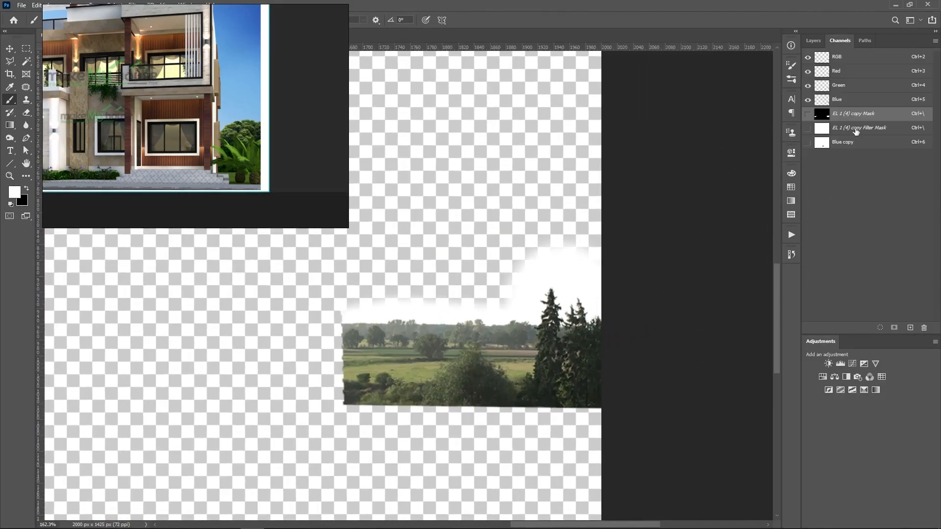
{"action": "left_click", "coordinate": [847, 88]}
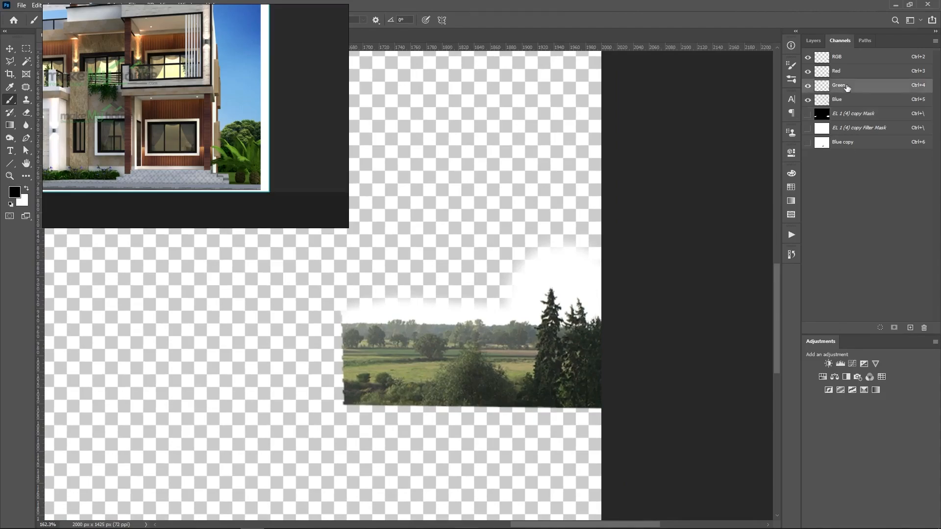
{"action": "left_click", "coordinate": [848, 90]}
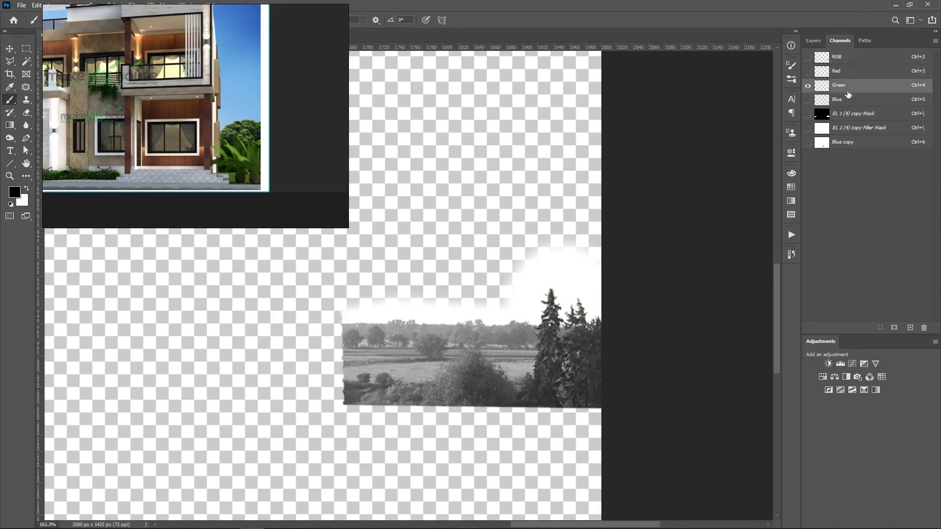
{"action": "key", "text": "ctrl+3"}
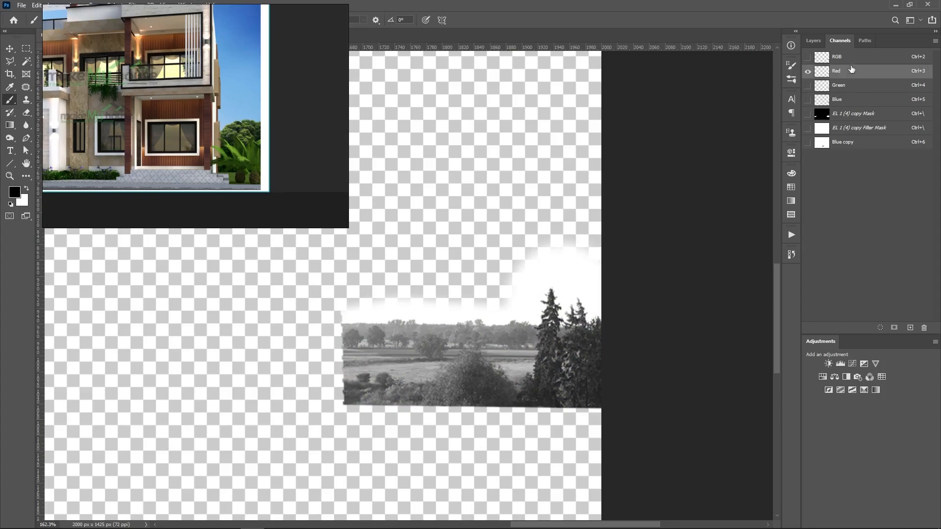
{"action": "left_click", "coordinate": [855, 86]}
{"action": "left_click", "coordinate": [855, 96]}
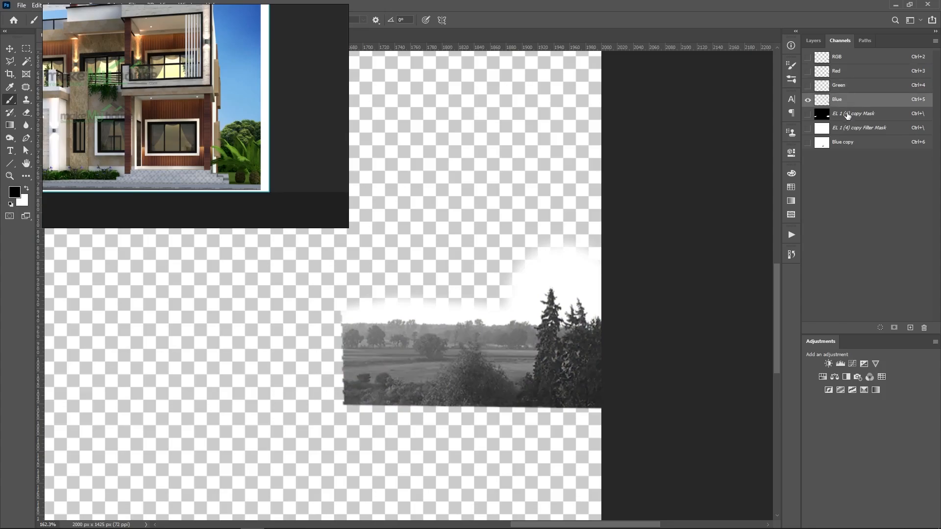
- Duplicate the Blue channel and apply Levels with black input 86, white input 240 and darkened midtones to silhouette the trees
{"action": "left_click_drag", "start_coordinate": [850, 104], "coordinate": [910, 329]}
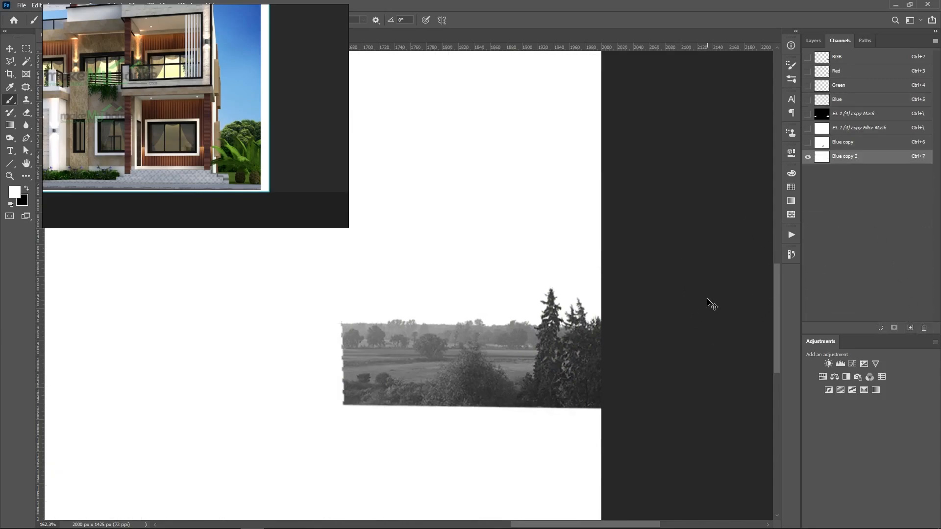
{"action": "key", "text": "ctrl+l"}
{"action": "left_click_drag", "start_coordinate": [707, 253], "coordinate": [746, 253]}
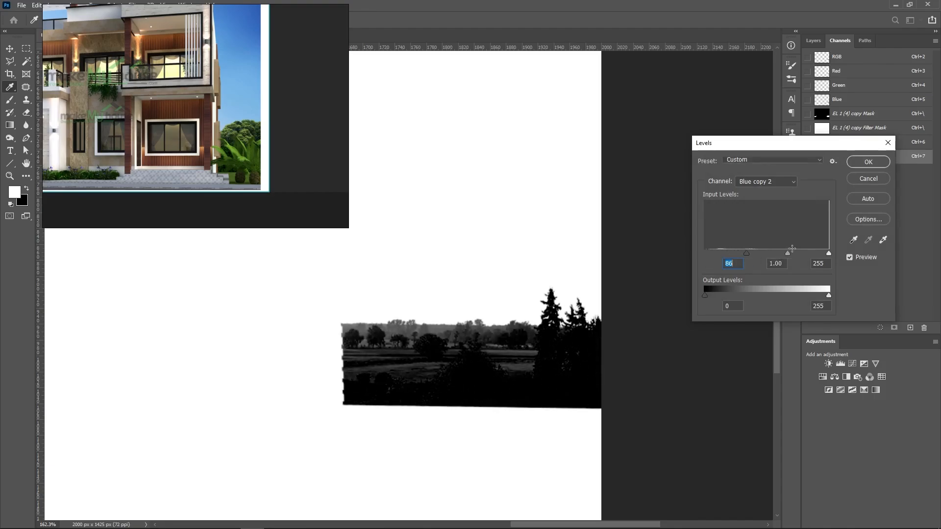
{"action": "left_click_drag", "start_coordinate": [826, 253], "coordinate": [799, 254]}
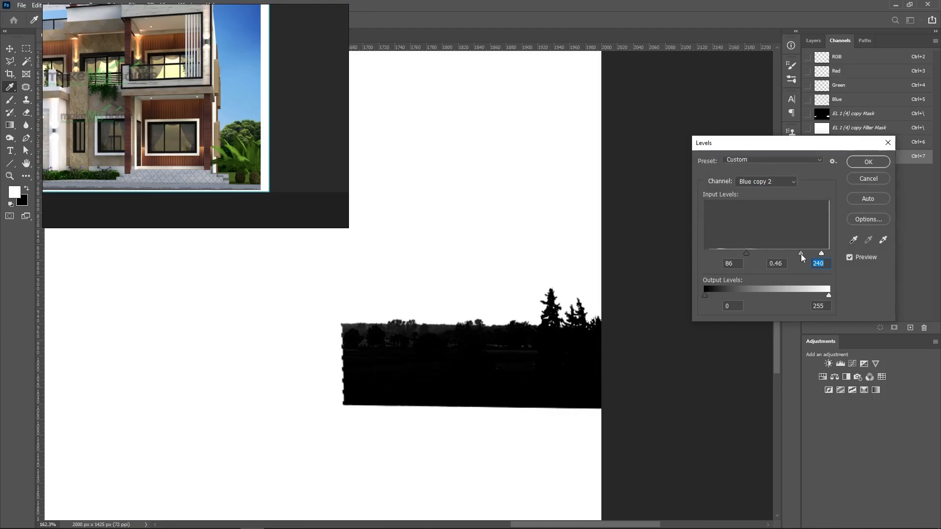
{"action": "left_click", "coordinate": [805, 253]}
{"action": "left_click", "coordinate": [882, 163]}
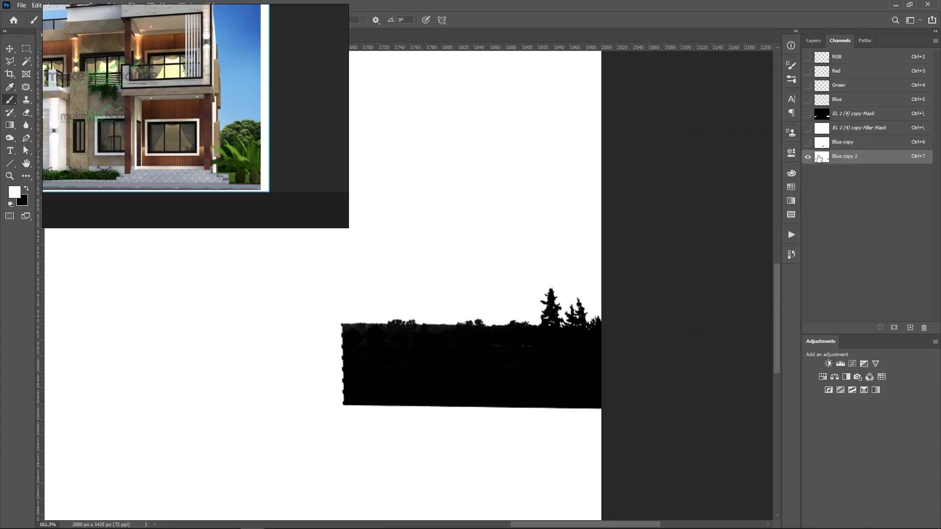
{"action": "scroll", "coordinate": [439, 361], "scroll_direction": "down", "scroll_amount": 5}
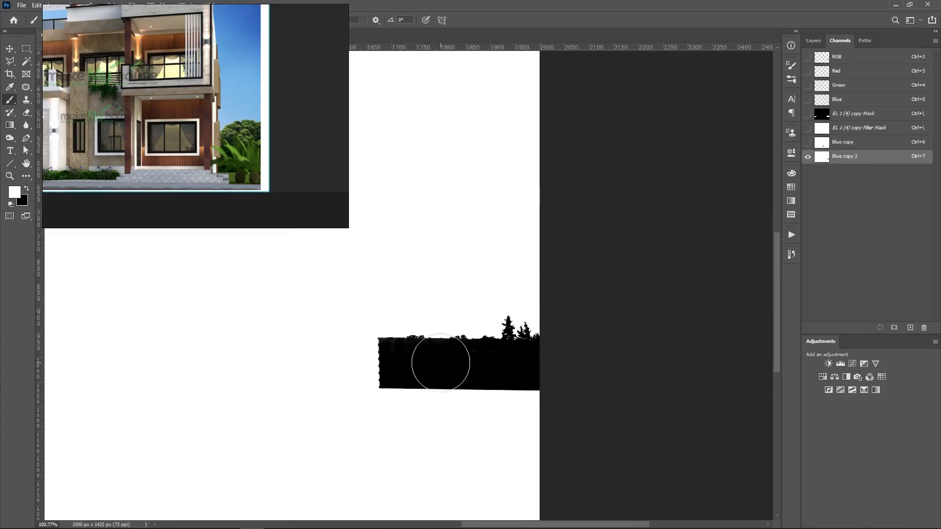
- Load the Blue copy 2 channel as a selection and show all the layers again
{"action": "left_click", "coordinate": [826, 161], "text": "ctrl"}
{"action": "scroll", "coordinate": [471, 348], "scroll_direction": "up", "scroll_amount": 2}
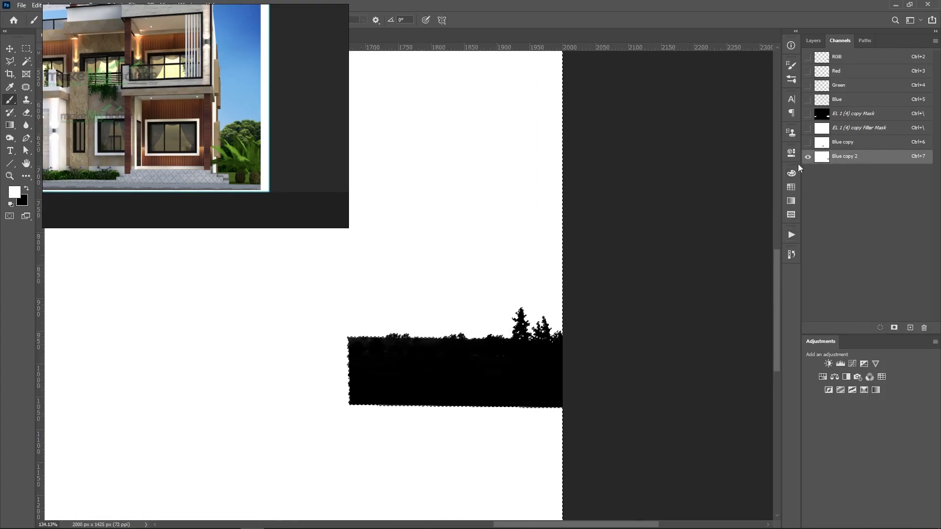
{"action": "left_click", "coordinate": [835, 56]}
{"action": "left_click", "coordinate": [814, 40]}
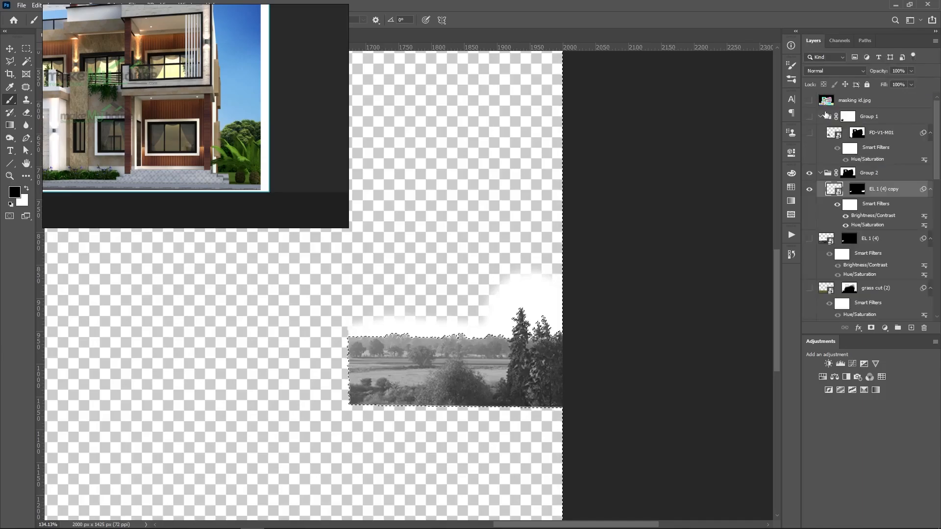
{"action": "left_click", "coordinate": [809, 190], "text": "alt"}
{"action": "scroll", "coordinate": [708, 242], "scroll_direction": "down", "scroll_amount": 2}
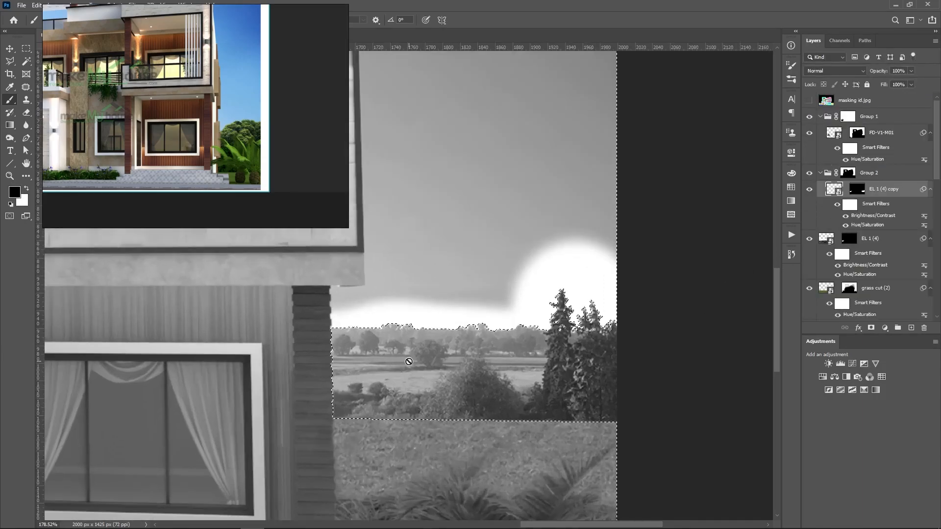
- Restore the RGB composite view and activate the EL 1 (4) copy layer's mask with white as the foreground colour
{"action": "left_click", "coordinate": [840, 41]}
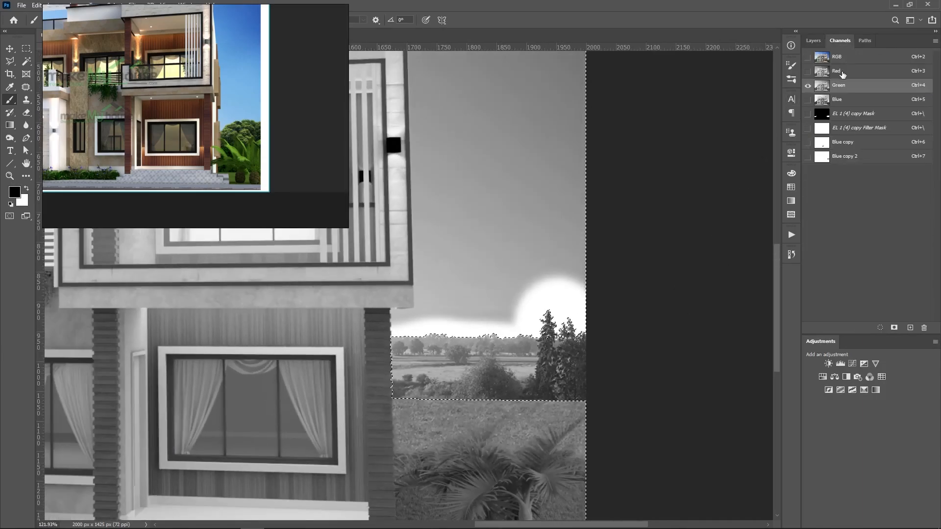
{"action": "left_click", "coordinate": [847, 58]}
{"action": "scroll", "coordinate": [484, 315], "scroll_direction": "up", "scroll_amount": 3}
{"action": "scroll", "coordinate": [483, 315], "scroll_direction": "down", "scroll_amount": 1}
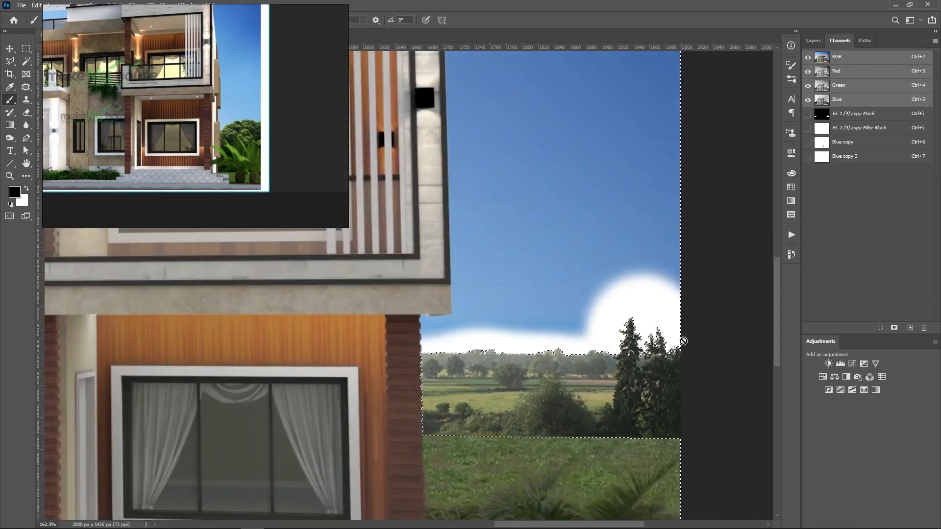
{"action": "left_click", "coordinate": [814, 40]}
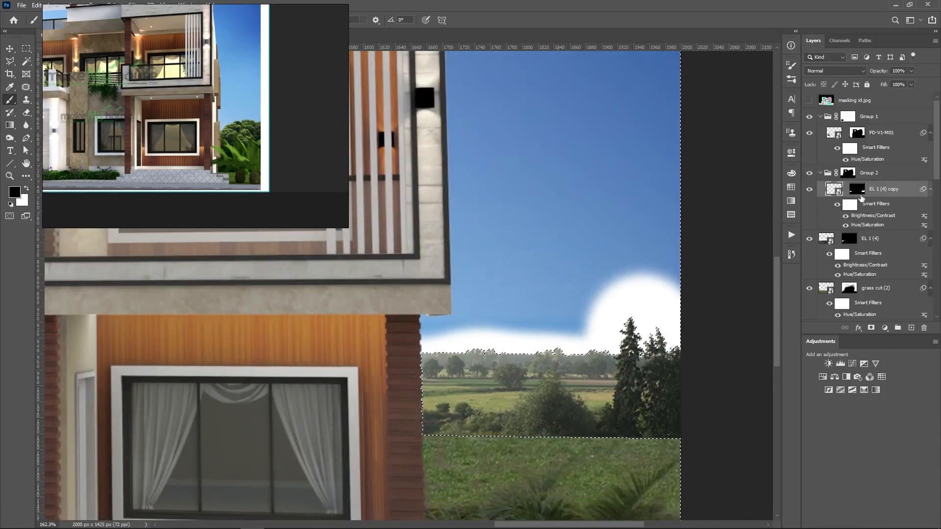
{"action": "left_click", "coordinate": [862, 195]}
{"action": "key", "text": "x"}
{"action": "scroll", "coordinate": [658, 325], "scroll_direction": "down", "scroll_amount": 1}
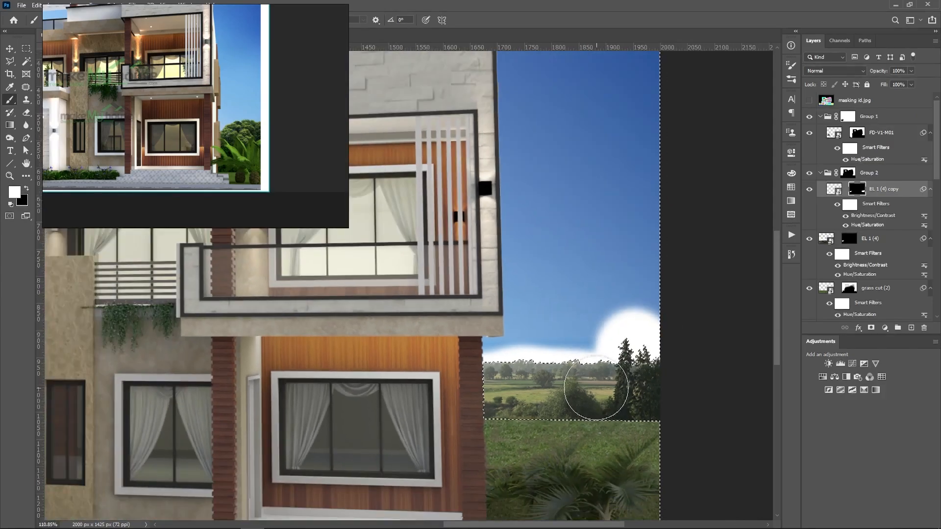
{"action": "scroll", "coordinate": [601, 331], "scroll_direction": "up", "scroll_amount": 1}
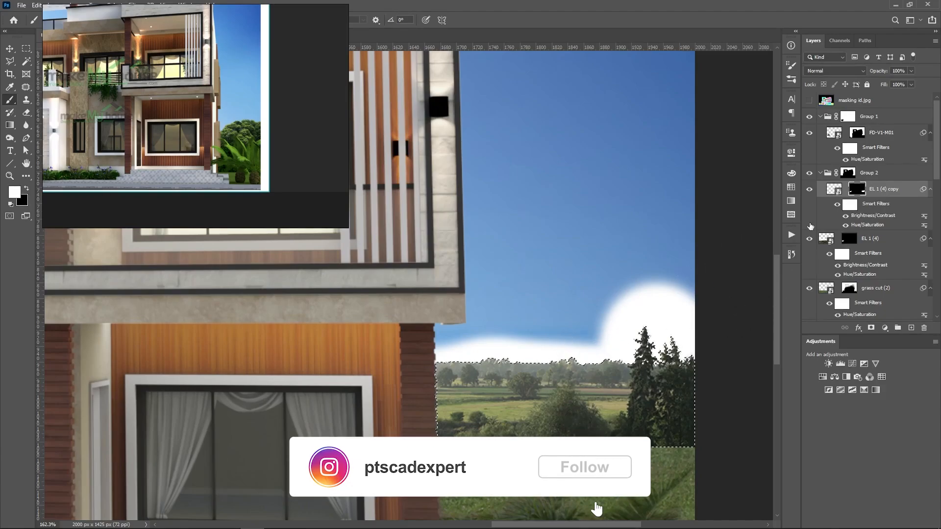
- Paint black with an Overlay-mode brush on the EL 1 (4) copy mask to clear the white halo above the distant trees
{"action": "scroll", "coordinate": [706, 318], "scroll_direction": "down", "scroll_amount": 6}
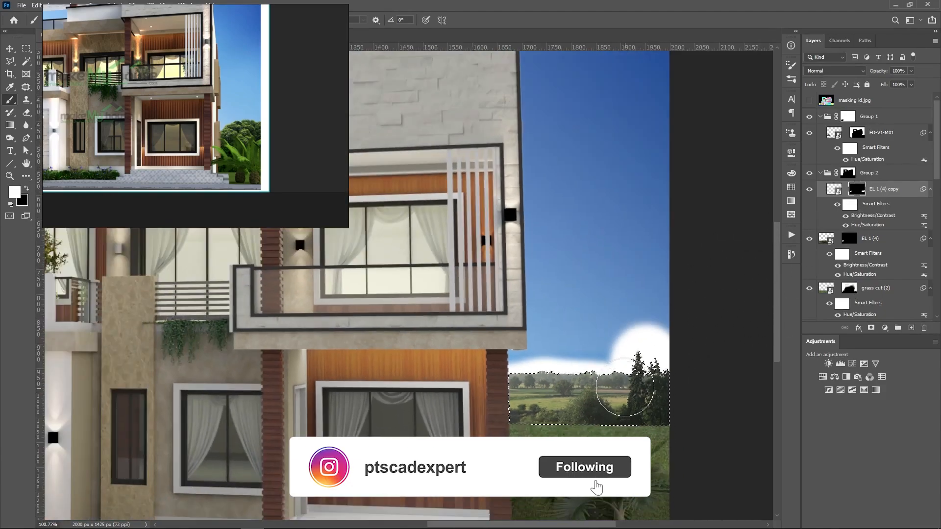
{"action": "scroll", "coordinate": [628, 418], "scroll_direction": "up", "scroll_amount": 6}
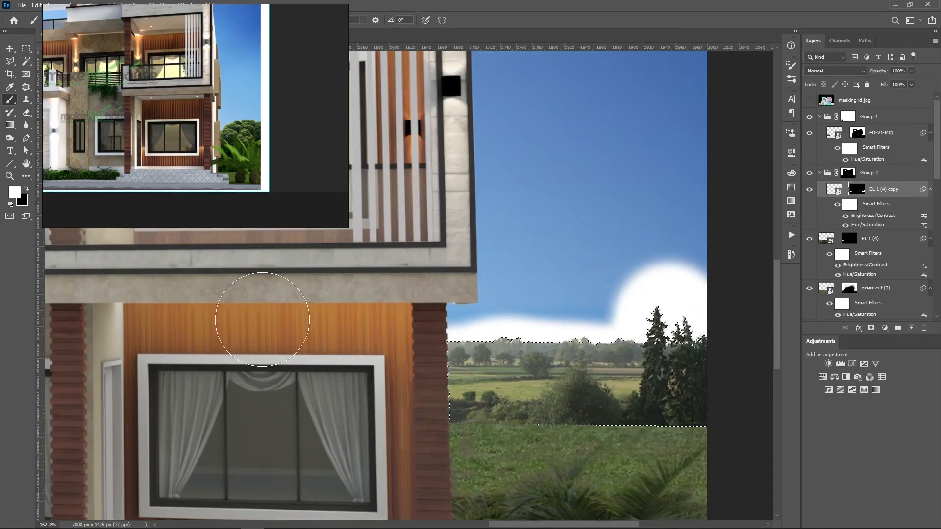
{"action": "left_click", "coordinate": [28, 188]}
{"action": "scroll", "coordinate": [631, 343], "scroll_direction": "up", "scroll_amount": 4}
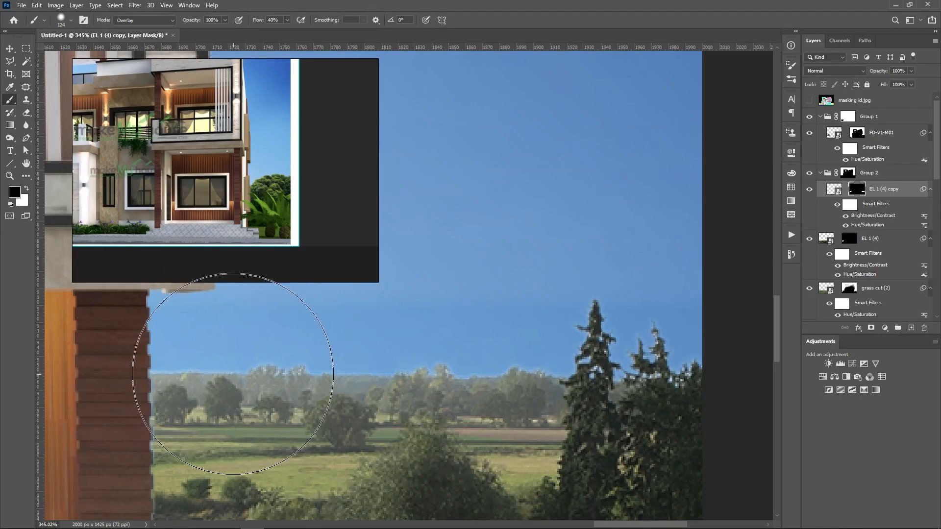
{"action": "scroll", "coordinate": [622, 304], "scroll_direction": "down", "scroll_amount": 5}
{"action": "scroll", "coordinate": [655, 361], "scroll_direction": "down", "scroll_amount": 4}
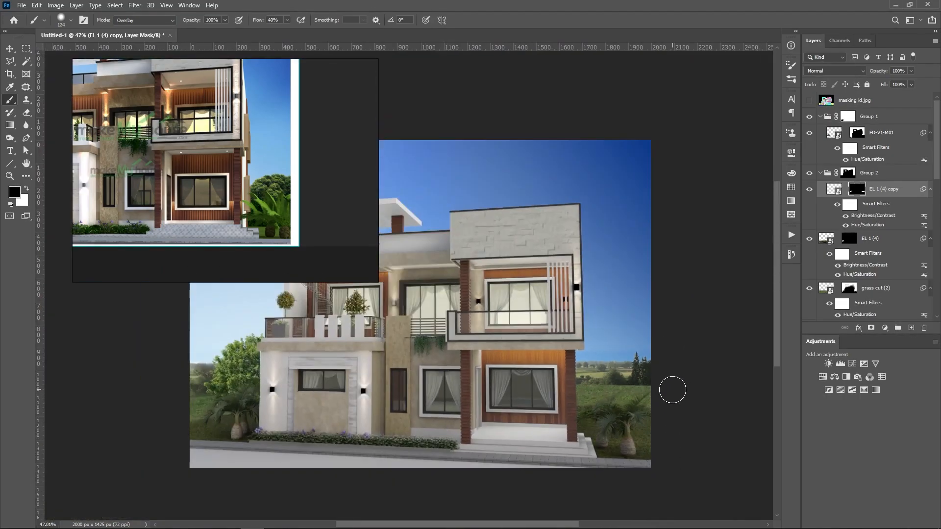
{"action": "scroll", "coordinate": [673, 390], "scroll_direction": "down", "scroll_amount": 1}
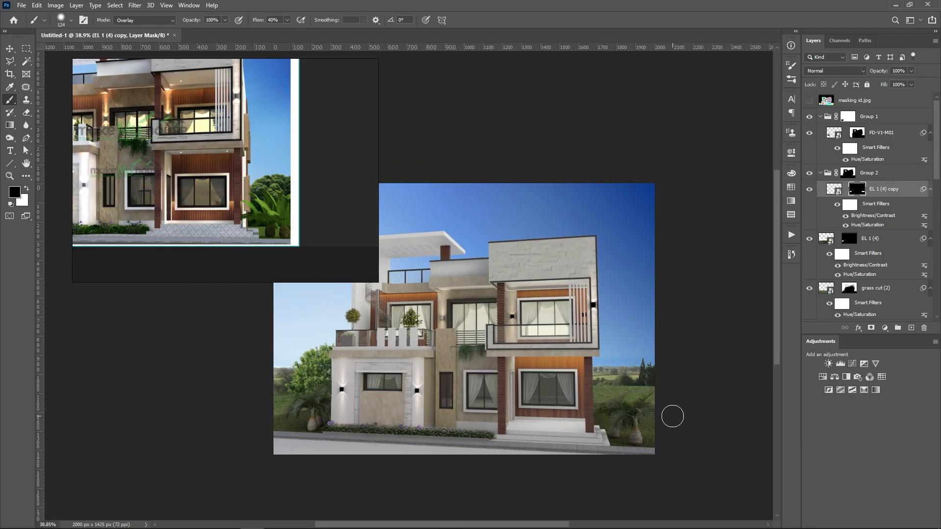
- Set the EL 1 (4) copy layer's Brightness/Contrast smart filter to brightness -101 and contrast 35
{"action": "scroll", "coordinate": [655, 405], "scroll_direction": "up", "scroll_amount": 2}
{"action": "left_click", "coordinate": [834, 191]}
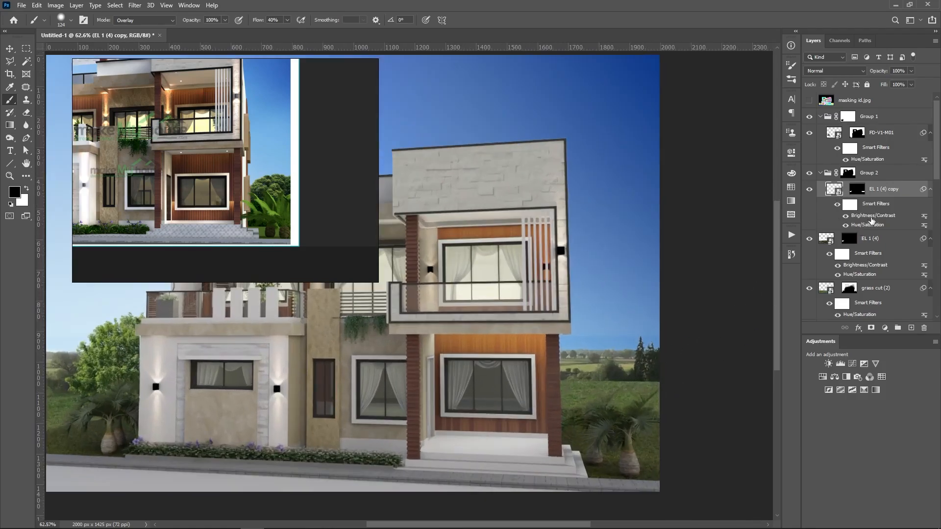
{"action": "double_click", "coordinate": [873, 215]}
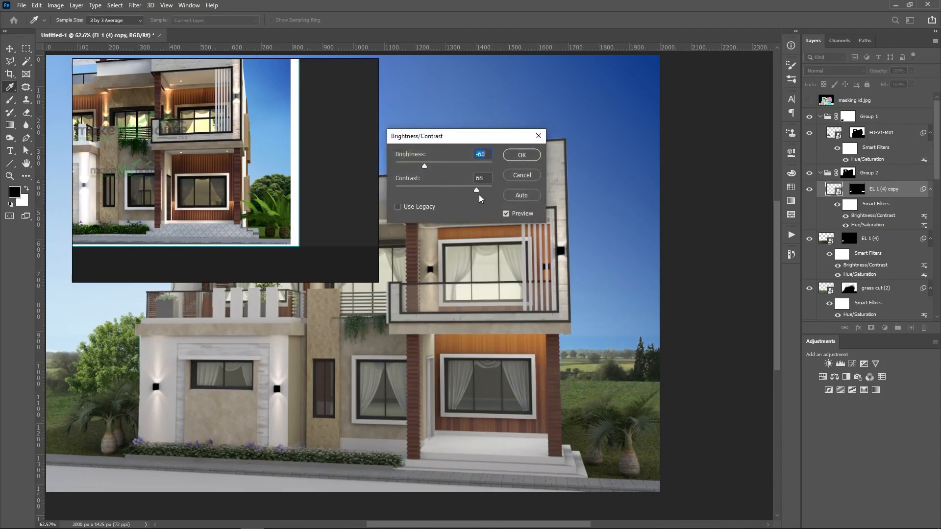
{"action": "left_click_drag", "start_coordinate": [476, 196], "coordinate": [511, 195]}
{"action": "mouse_move", "coordinate": [426, 170]}
{"action": "left_mouse_down"}
{"action": "mouse_move", "coordinate": [449, 170]}
{"action": "mouse_move", "coordinate": [412, 175]}
{"action": "left_mouse_up"}
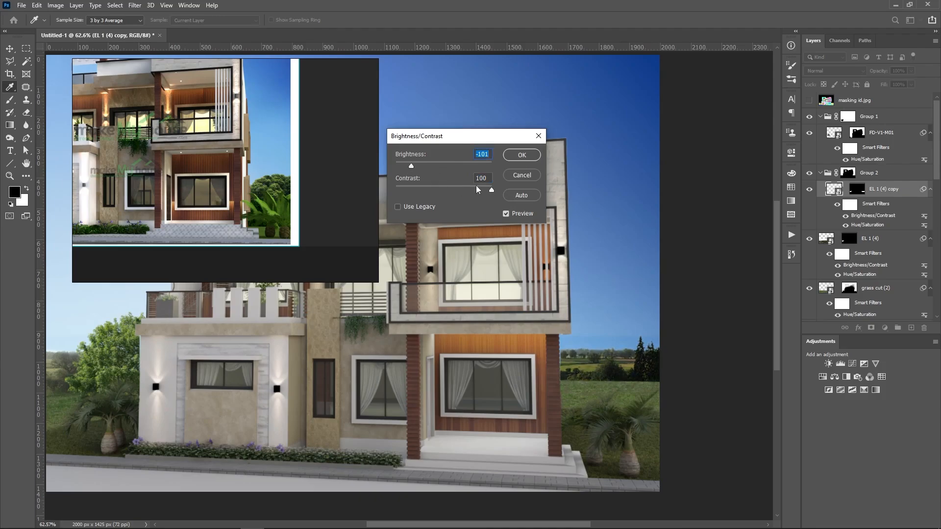
{"action": "left_click_drag", "start_coordinate": [461, 194], "coordinate": [460, 192]}
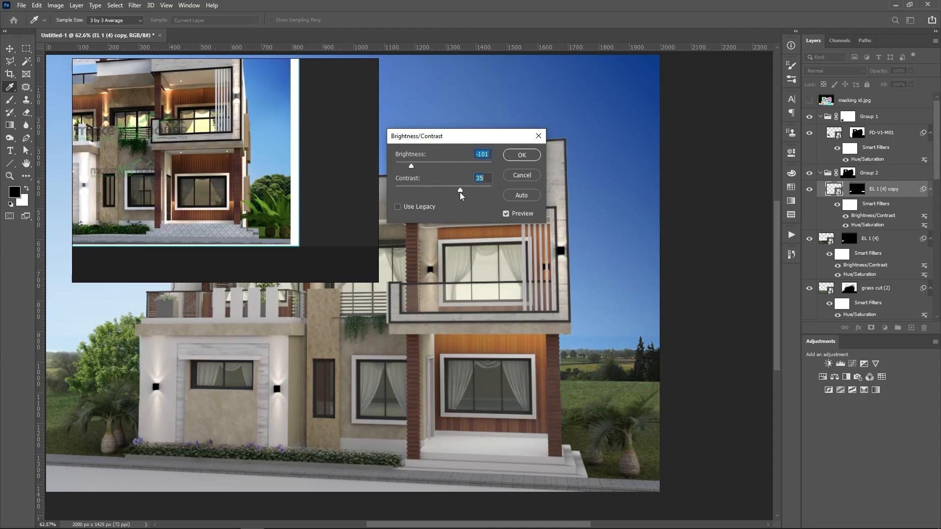
{"action": "left_click", "coordinate": [521, 155]}
{"action": "key", "text": "b"}
- Compare the composition with the full reference image and crop both sides of the canvas evenly to a width of 1860 px
{"action": "scroll", "coordinate": [698, 393], "scroll_direction": "down", "scroll_amount": 5}
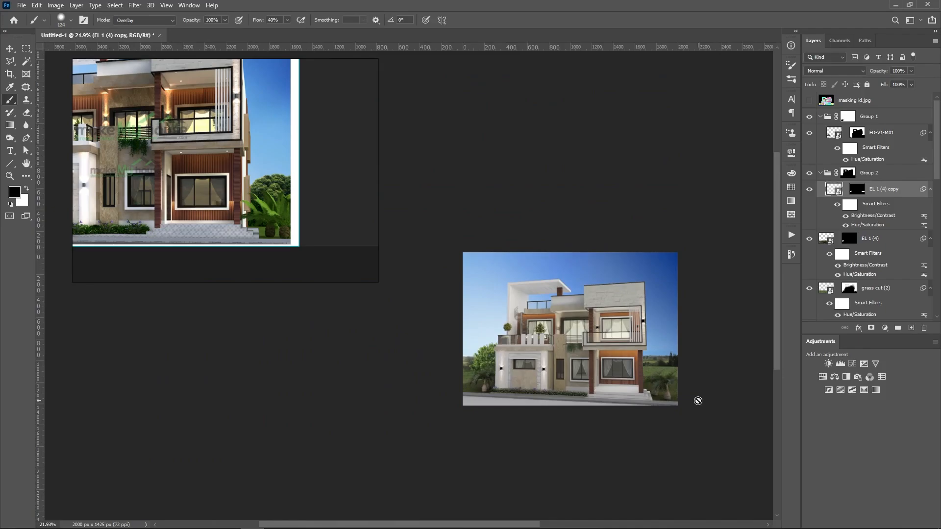
{"action": "scroll", "coordinate": [698, 401], "scroll_direction": "up", "scroll_amount": 3}
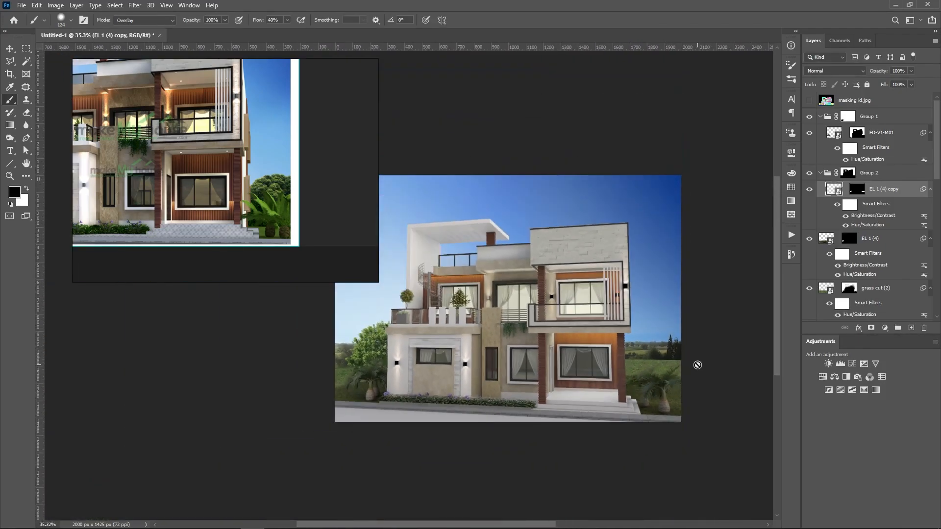
{"action": "scroll", "coordinate": [696, 364], "scroll_direction": "down", "scroll_amount": 2}
{"action": "scroll", "coordinate": [691, 367], "scroll_direction": "up", "scroll_amount": 3}
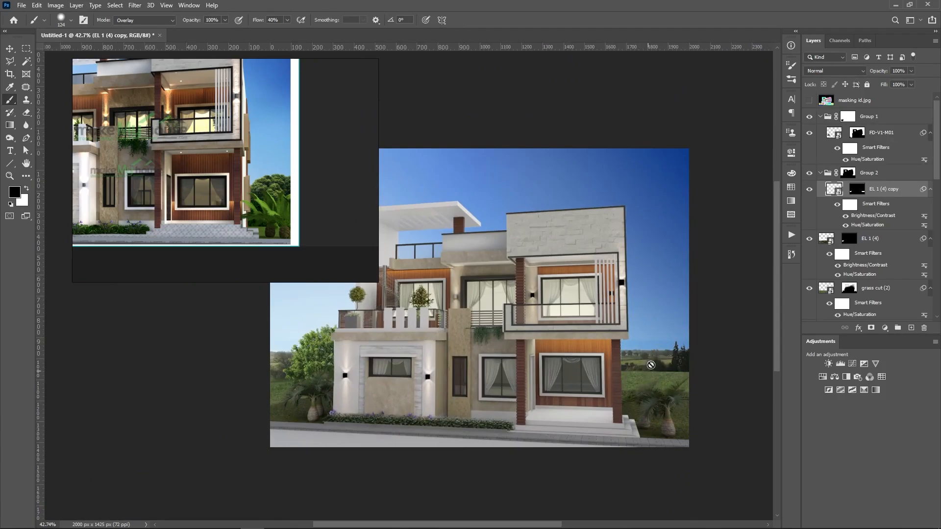
{"action": "scroll", "coordinate": [294, 225], "scroll_direction": "down", "scroll_amount": 3}
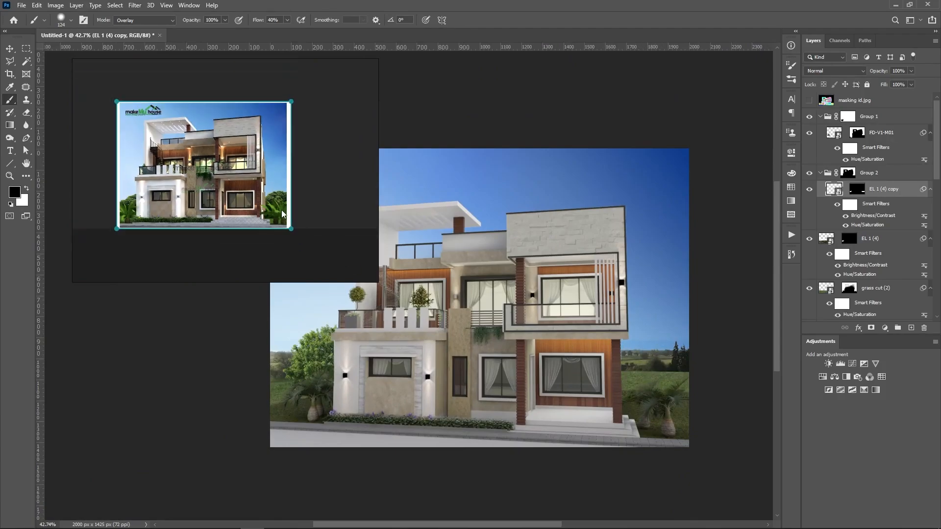
{"action": "scroll", "coordinate": [724, 372], "scroll_direction": "down", "scroll_amount": 3}
{"action": "scroll", "coordinate": [702, 353], "scroll_direction": "up", "scroll_amount": 1}
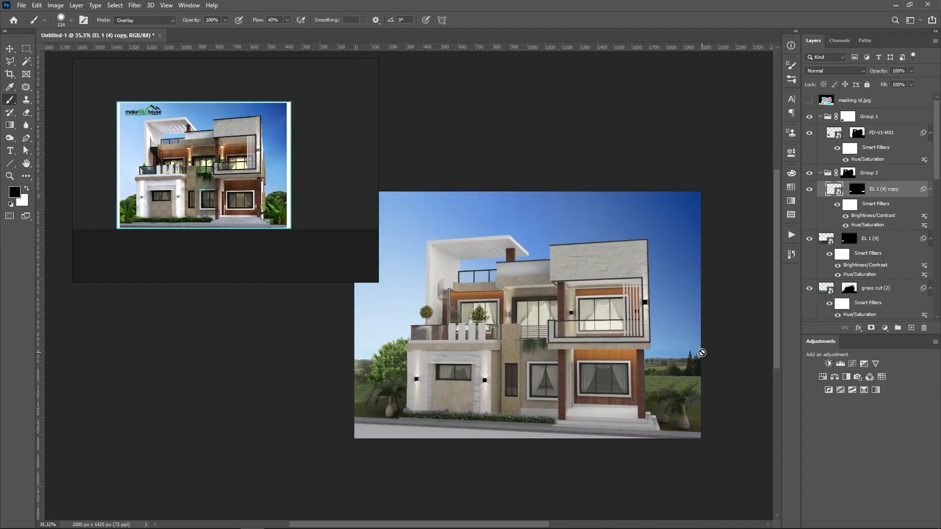
{"action": "key", "text": "c"}
{"action": "scroll", "coordinate": [579, 323], "scroll_direction": "down", "scroll_amount": 2}
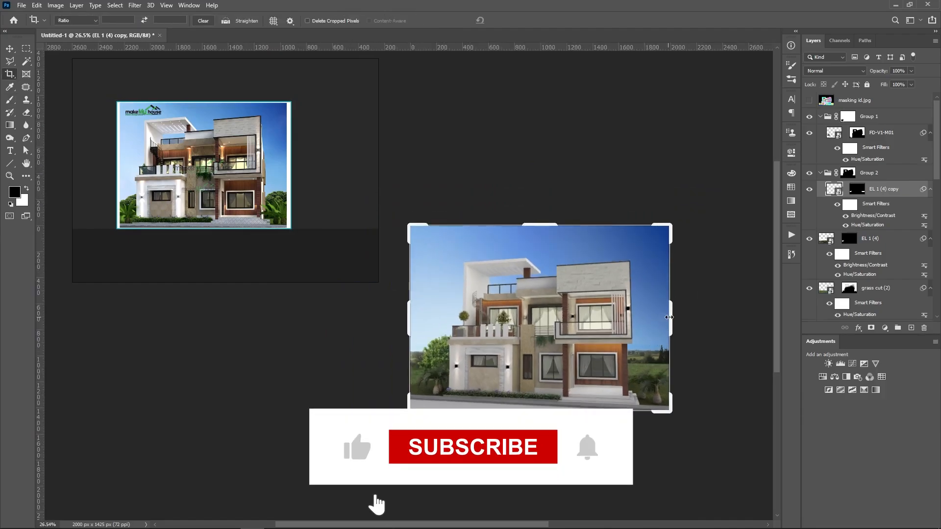
{"action": "left_click_drag", "start_coordinate": [669, 315], "coordinate": [663, 318]}
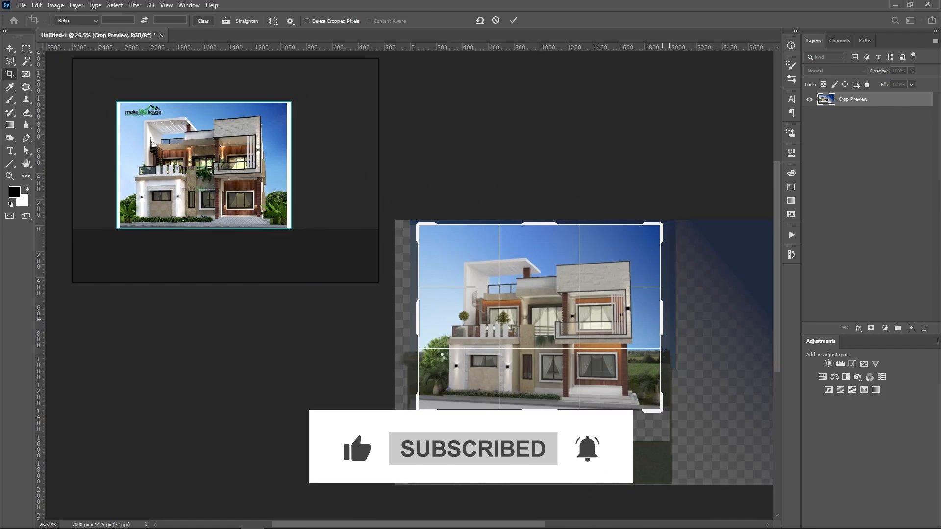
{"action": "key", "text": "Return"}
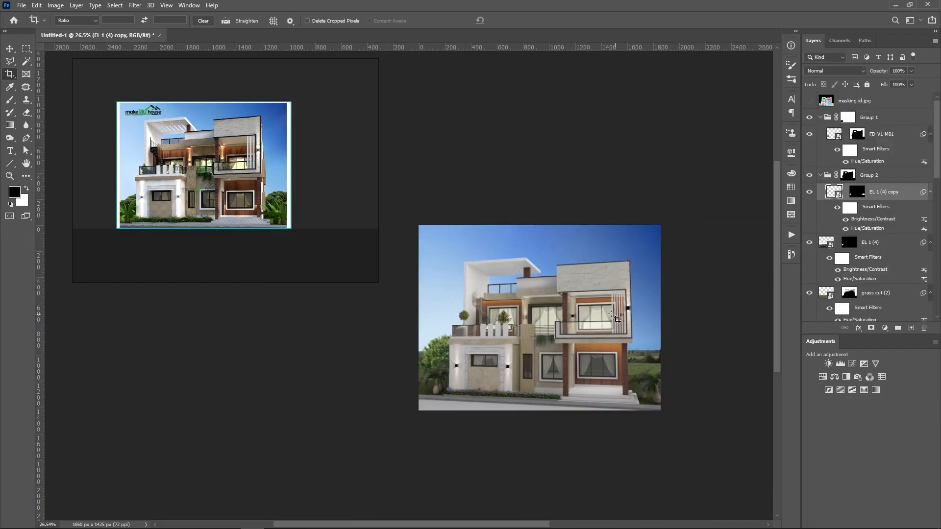
- Crop the sides further to 1724 px wide, shifting the image slightly to centre the house in the frame
{"action": "left_click_drag", "start_coordinate": [426, 231], "coordinate": [670, 374]}
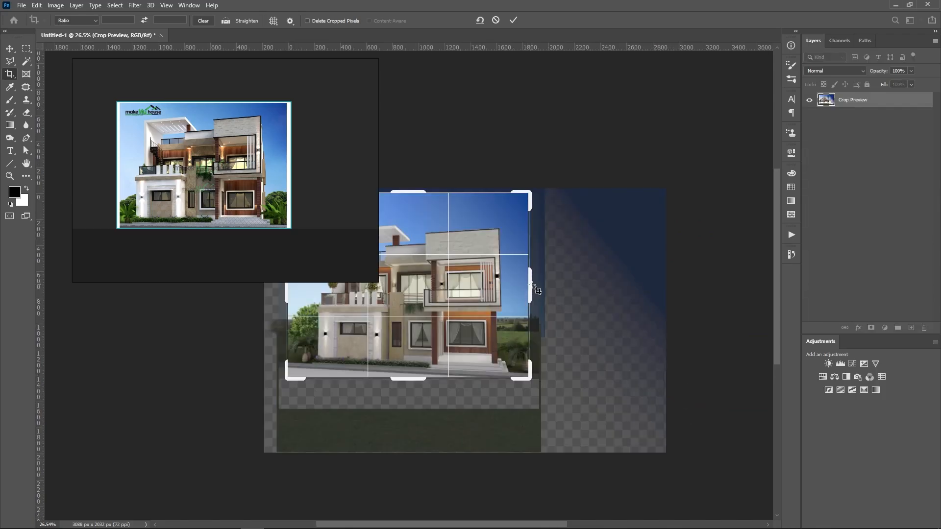
{"action": "left_click_drag", "start_coordinate": [527, 285], "coordinate": [521, 287]}
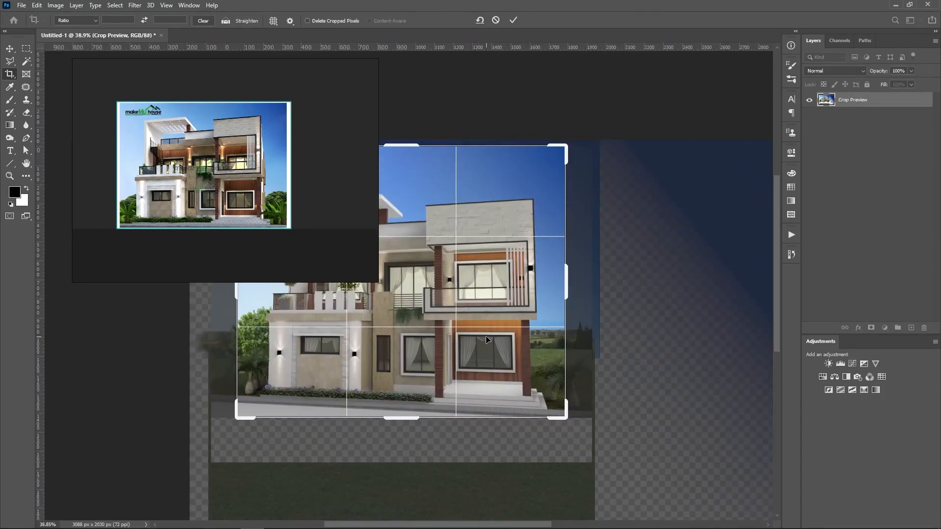
{"action": "left_click_drag", "start_coordinate": [488, 339], "coordinate": [492, 339]}
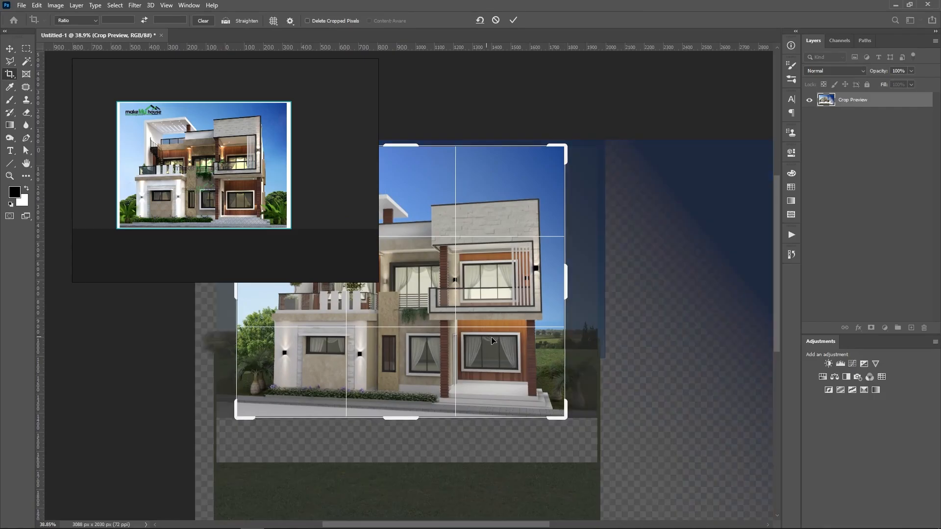
{"action": "key", "text": "Return"}
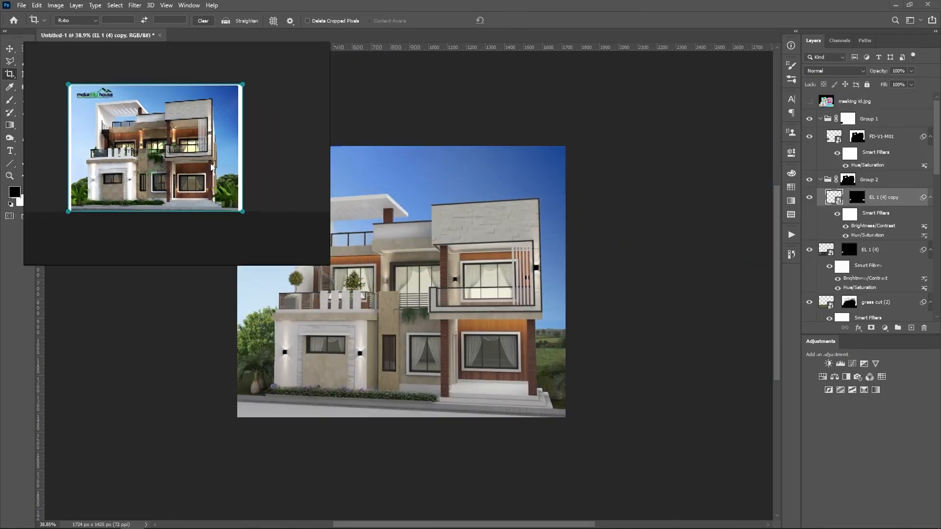
- Move the reference image window away from the house and select the FD-V1-M01 layer
{"action": "scroll", "coordinate": [612, 363], "scroll_direction": "down", "scroll_amount": 3}
{"action": "scroll", "coordinate": [368, 333], "scroll_direction": "up", "scroll_amount": 6}
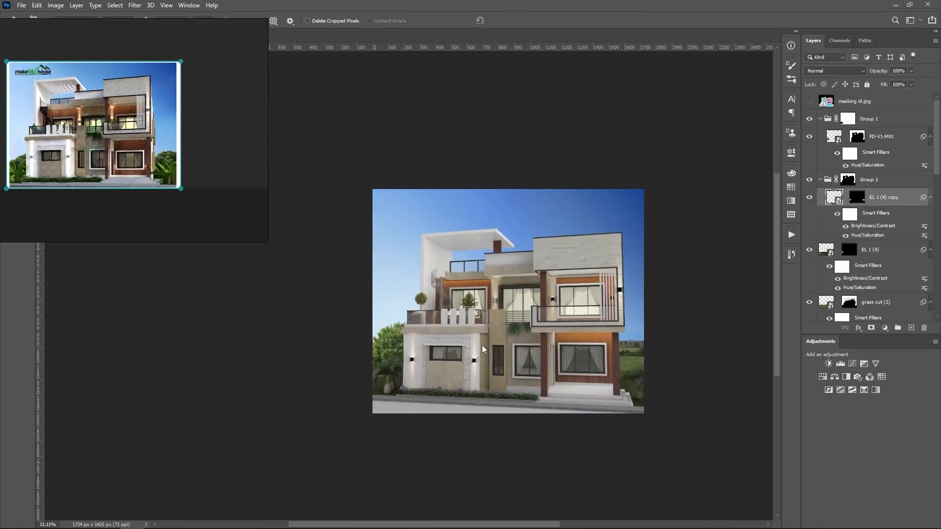
{"action": "key", "text": "ctrl+0"}
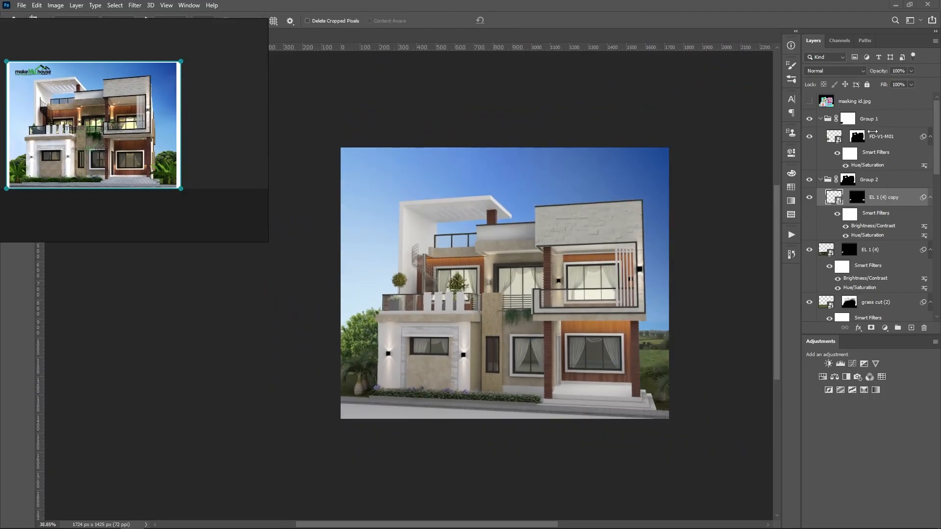
{"action": "left_click", "coordinate": [879, 142]}
{"action": "scroll", "coordinate": [651, 348], "scroll_direction": "up", "scroll_amount": 2}
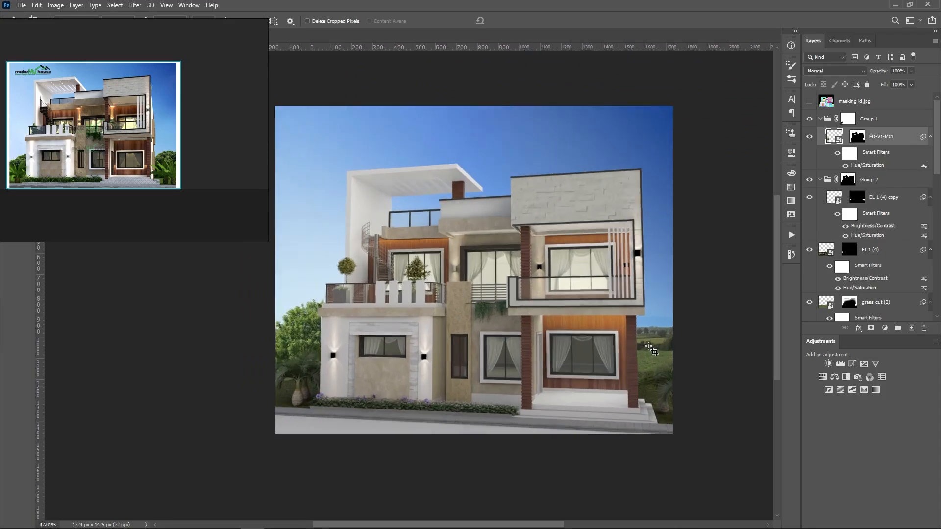
- Switch to the Vegetation folder in File Explorer, restore its window to a smaller size and go up to the Environment folder
{"action": "key", "text": "alt+Tab"}
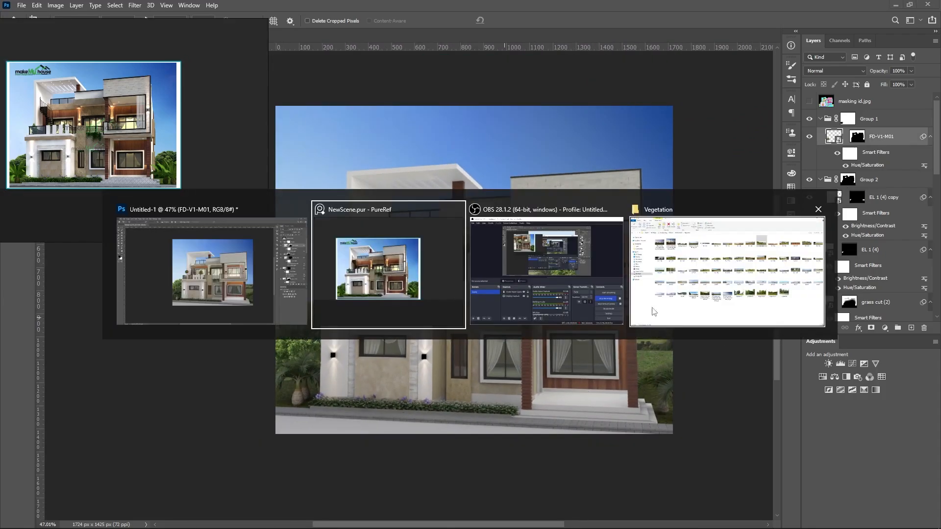
{"action": "left_click", "coordinate": [706, 301]}
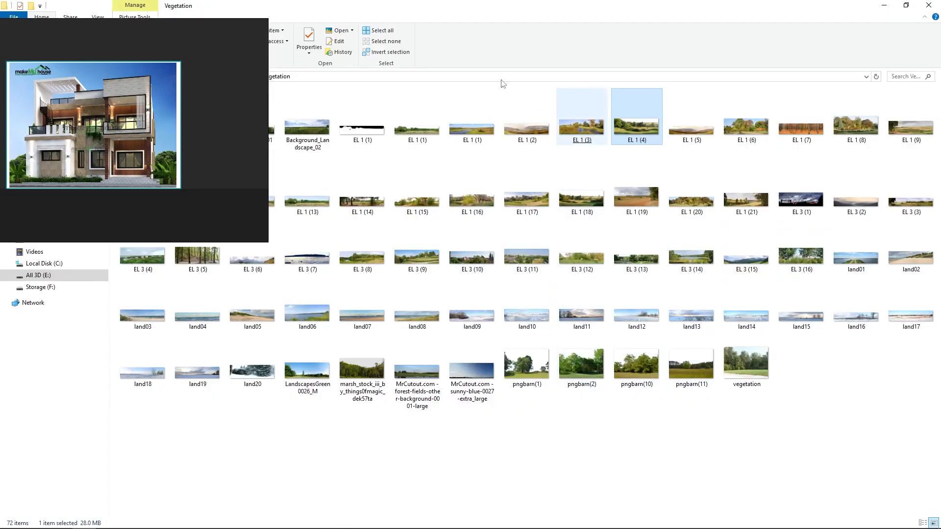
{"action": "double_click", "coordinate": [484, 5]}
{"action": "left_click", "coordinate": [582, 200]}
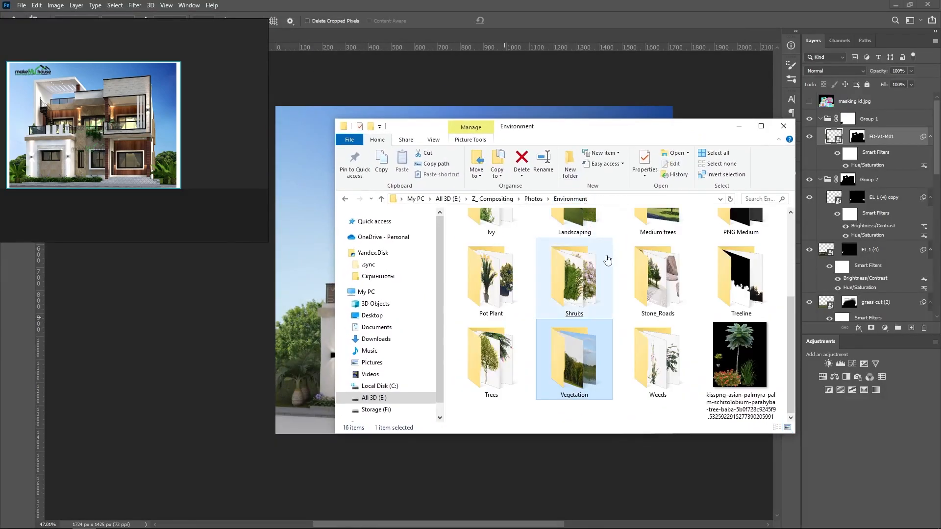
- Look through the Garden and hedges folder and the Trees folder for plants matching the reference
{"action": "scroll", "coordinate": [605, 256], "scroll_direction": "up", "scroll_amount": 3}
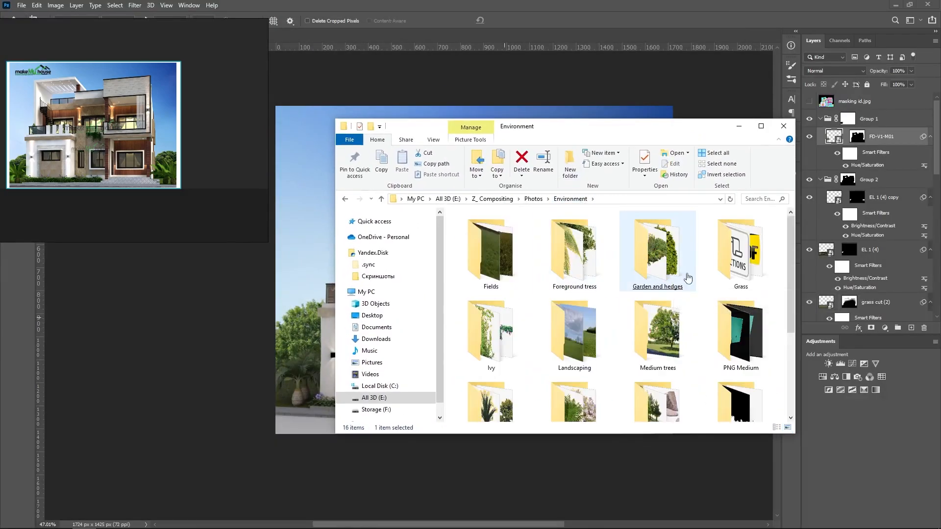
{"action": "double_click", "coordinate": [686, 277]}
{"action": "left_click", "coordinate": [669, 265]}
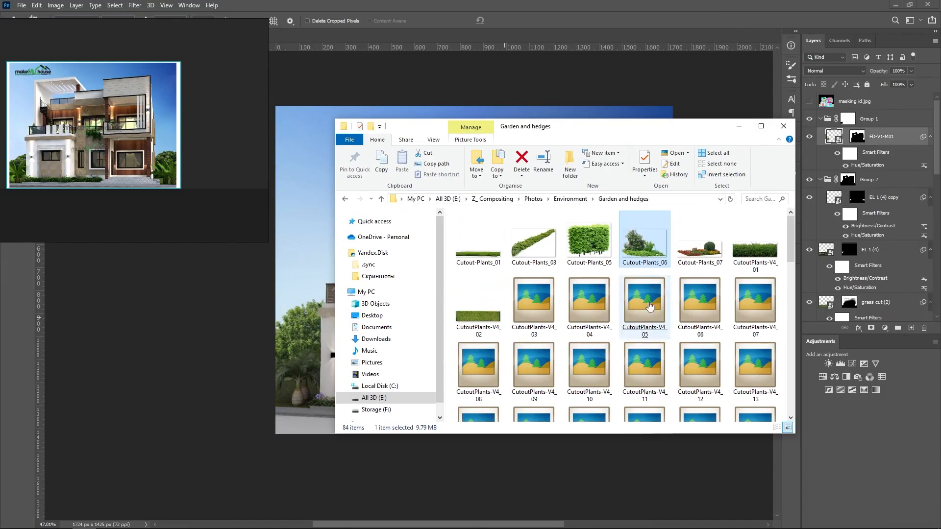
{"action": "scroll", "coordinate": [653, 315], "scroll_direction": "down", "scroll_amount": 3}
{"action": "key", "text": "alt+Left"}
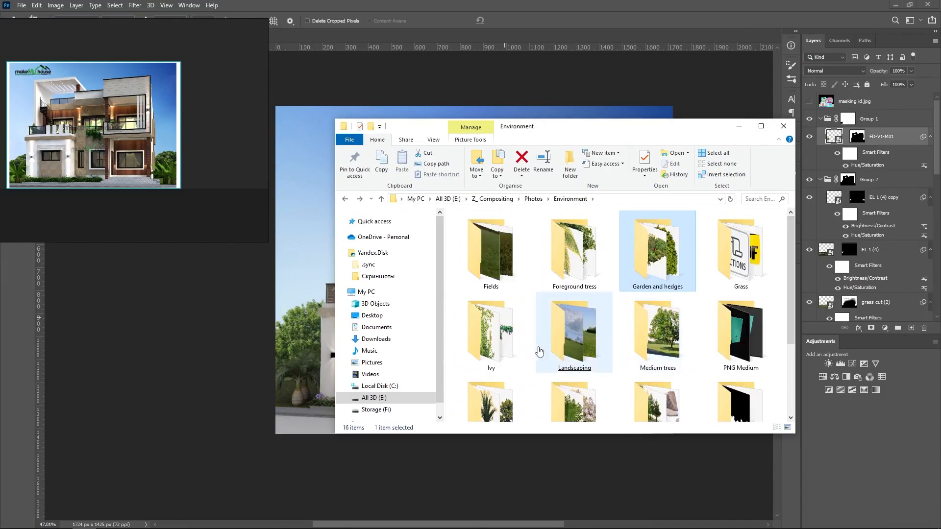
{"action": "scroll", "coordinate": [491, 319], "scroll_direction": "down", "scroll_amount": 3}
{"action": "double_click", "coordinate": [515, 364]}
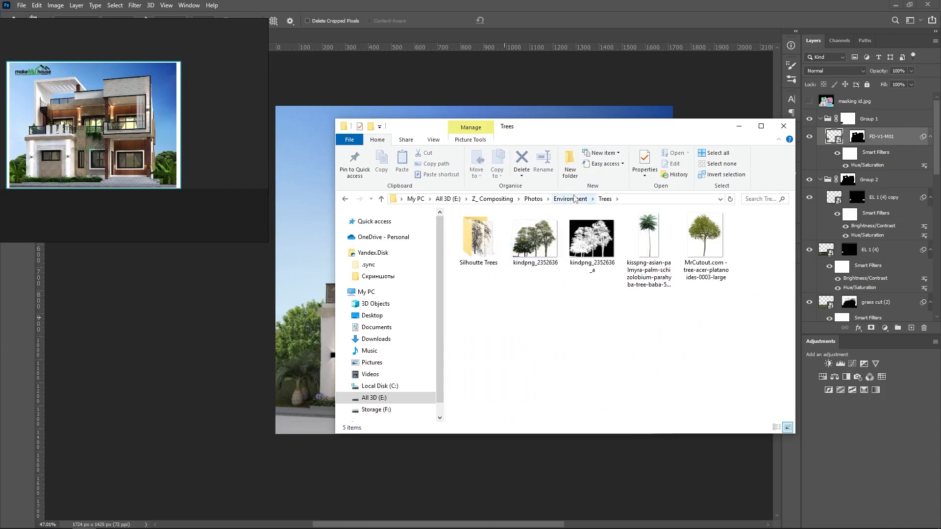
{"action": "left_click", "coordinate": [574, 199]}
- Look through the PNG Medium folder of the Environment library for a tree matching the reference
{"action": "scroll", "coordinate": [677, 285], "scroll_direction": "up", "scroll_amount": 3}
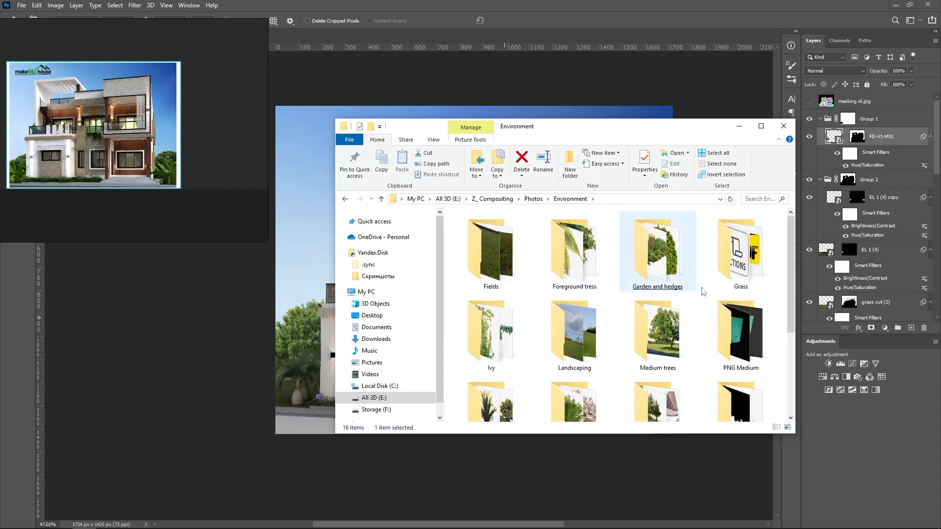
{"action": "double_click", "coordinate": [751, 345]}
{"action": "left_click", "coordinate": [751, 347]}
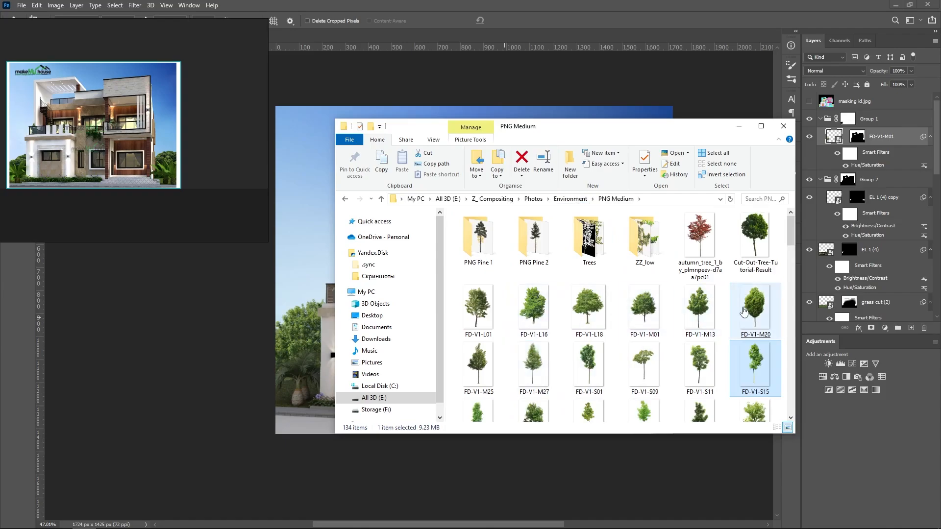
{"action": "scroll", "coordinate": [753, 287], "scroll_direction": "down", "scroll_amount": 2}
{"action": "scroll", "coordinate": [753, 287], "scroll_direction": "down", "scroll_amount": 1}
{"action": "left_click", "coordinate": [753, 290]}
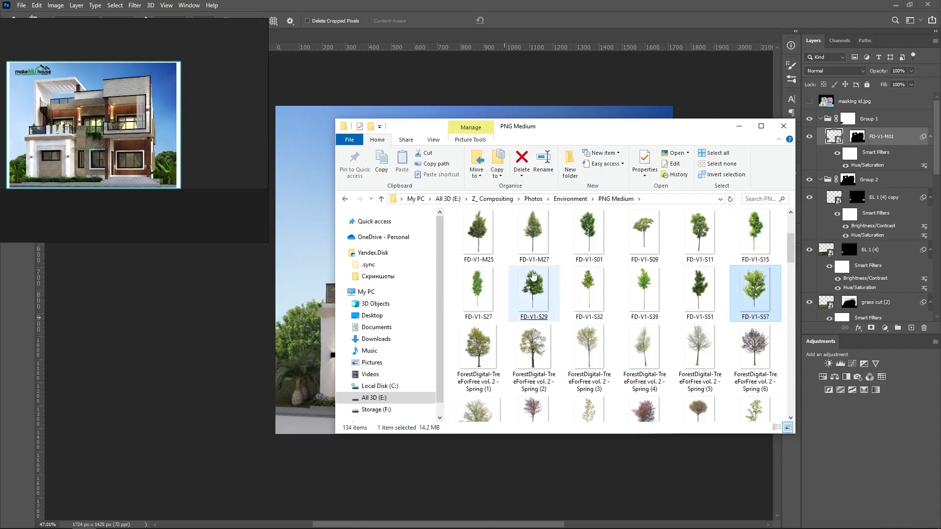
{"action": "scroll", "coordinate": [525, 296], "scroll_direction": "up", "scroll_amount": 2}
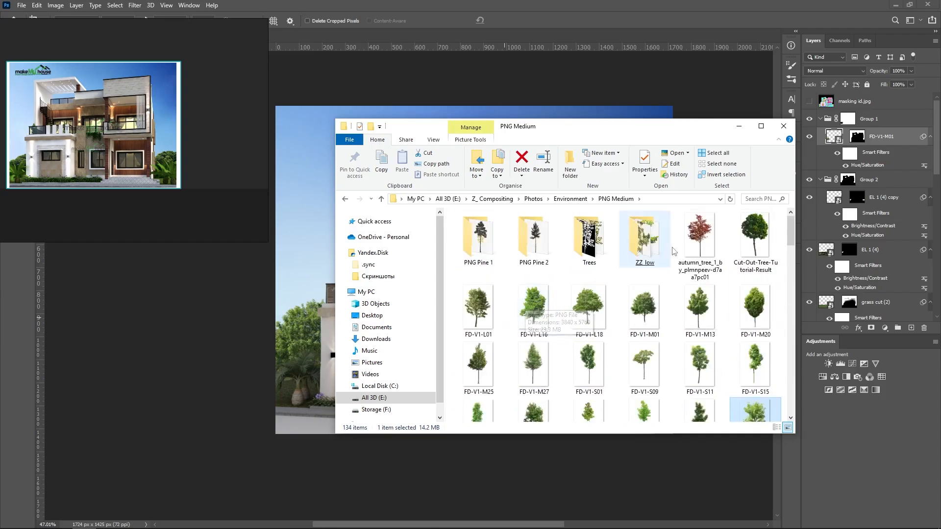
- Place the Platycladus-orientalis tree image from the ZZ_low folder beside the house's right-hand entrance pillar
{"action": "double_click", "coordinate": [654, 249]}
{"action": "left_click", "coordinate": [535, 240]}
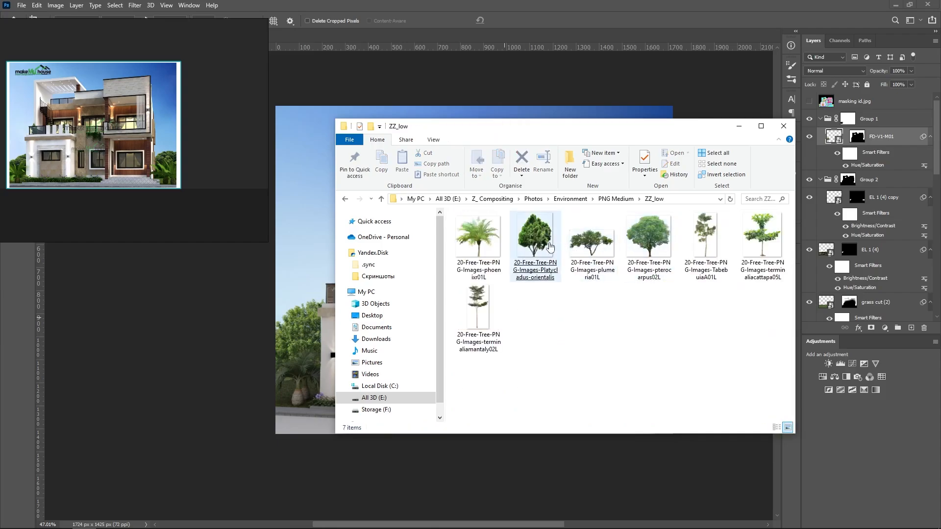
{"action": "left_click_drag", "start_coordinate": [535, 240], "coordinate": [323, 321]}
{"action": "left_click_drag", "start_coordinate": [483, 267], "coordinate": [661, 373]}
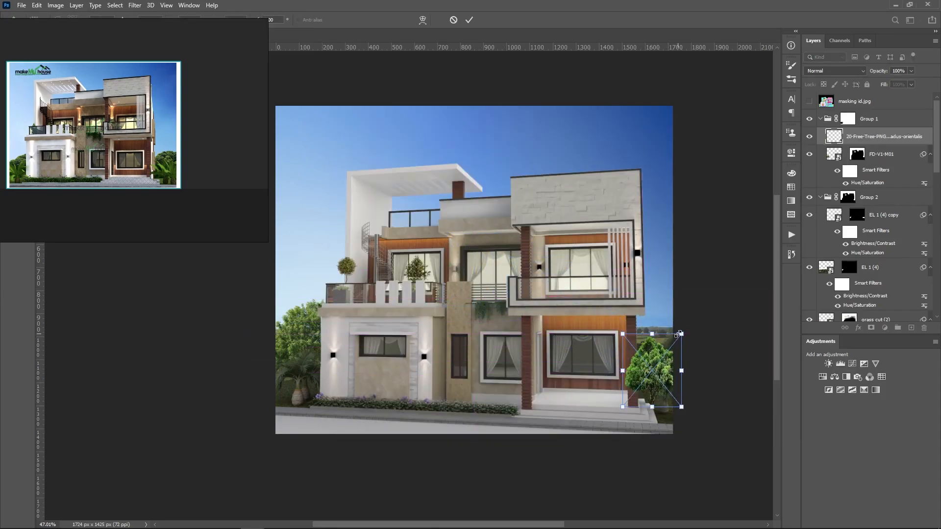
- Enlarge the placed tree, position it between the right-hand pillar and the image edge, and commit the transform
{"action": "left_click_drag", "start_coordinate": [680, 334], "coordinate": [700, 304]}
{"action": "scroll", "coordinate": [665, 373], "scroll_direction": "up", "scroll_amount": 3}
{"action": "scroll", "coordinate": [664, 373], "scroll_direction": "up", "scroll_amount": 3}
{"action": "left_click_drag", "start_coordinate": [647, 361], "coordinate": [661, 326]}
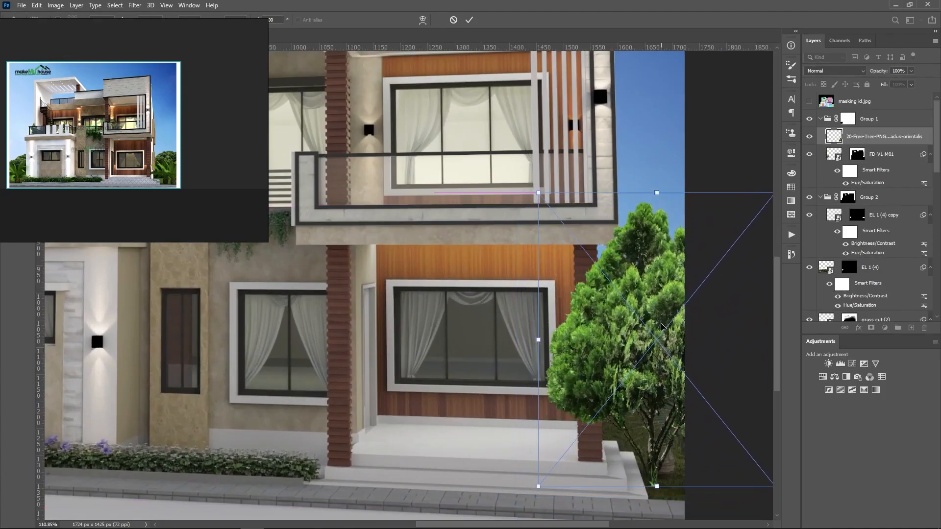
{"action": "key", "text": "Return"}
{"action": "key", "text": "c"}
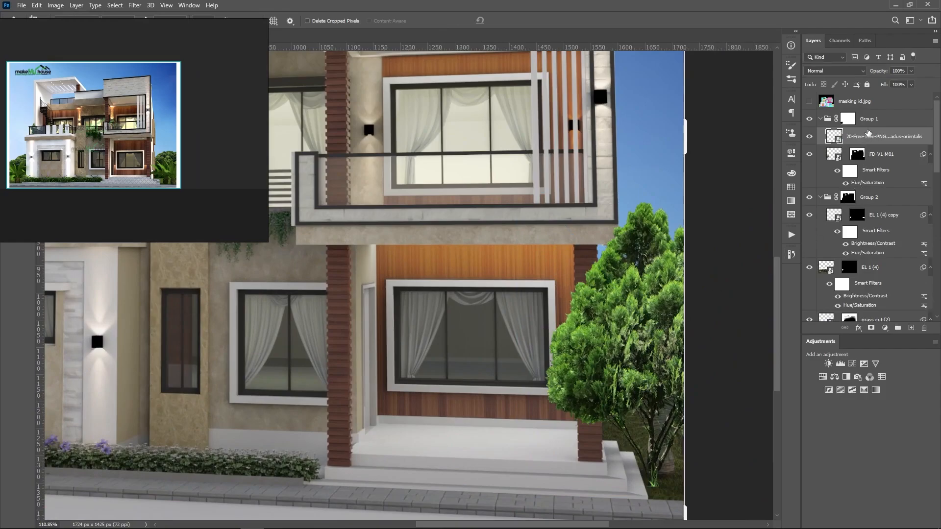
- Move the tree layer above Group 1 and mask it with a selection of the sky area outside the house
{"action": "left_click_drag", "start_coordinate": [864, 144], "coordinate": [866, 114]}
{"action": "scroll", "coordinate": [872, 203], "scroll_direction": "down", "scroll_amount": 1}
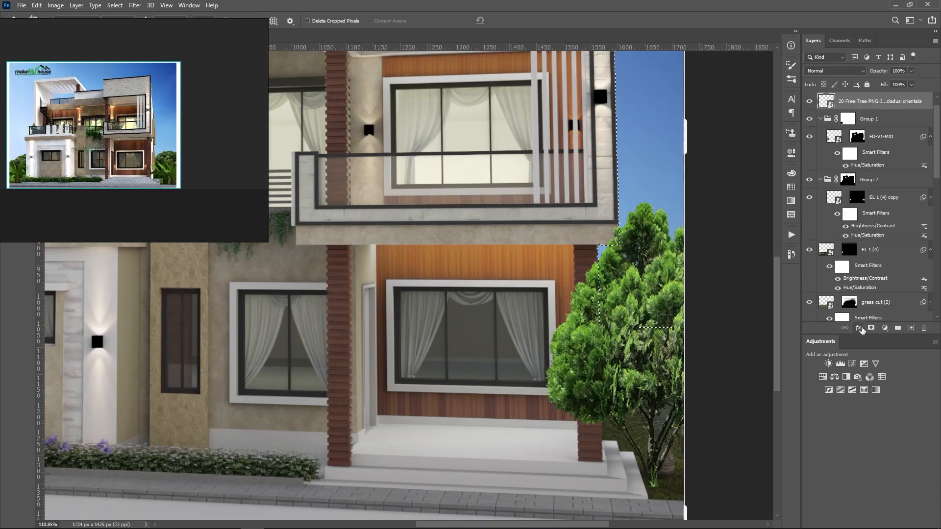
{"action": "left_click", "coordinate": [871, 328]}
- Set the brush mode to Normal and paint on the tree's mask to blend its hard lower edge into the palm and grass
{"action": "scroll", "coordinate": [665, 357], "scroll_direction": "down", "scroll_amount": 3}
{"action": "scroll", "coordinate": [637, 344], "scroll_direction": "up", "scroll_amount": 5}
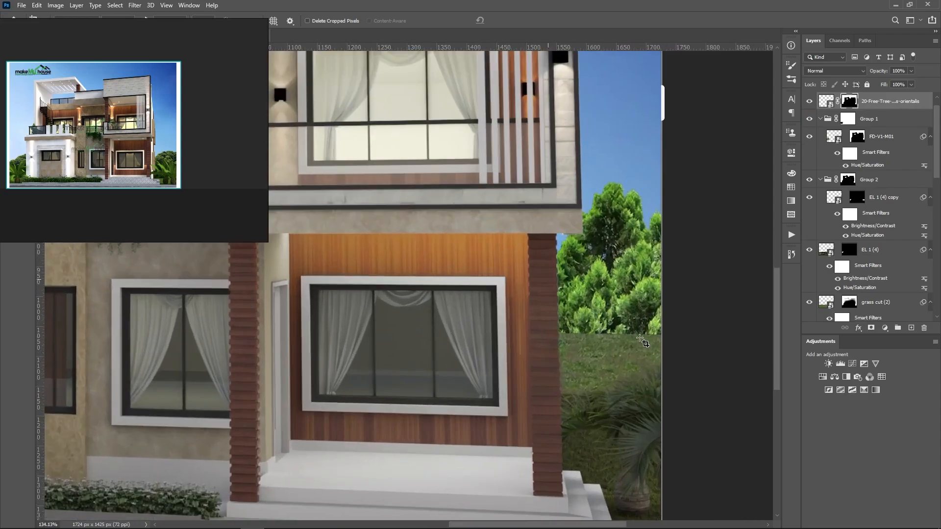
{"action": "key", "text": "b"}
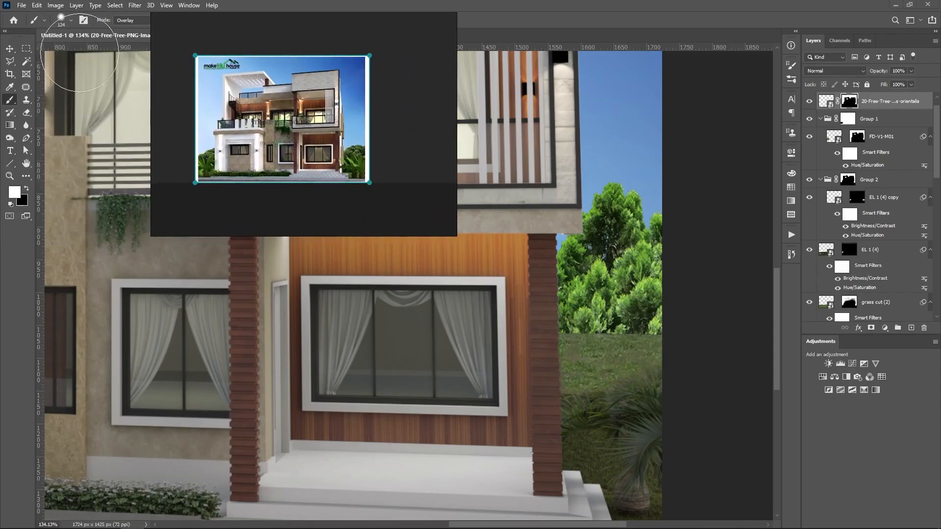
{"action": "left_click", "coordinate": [130, 23]}
{"action": "left_click", "coordinate": [131, 33]}
{"action": "mouse_move", "coordinate": [571, 319]}
{"action": "left_mouse_down"}
{"action": "mouse_move", "coordinate": [603, 322]}
{"action": "mouse_move", "coordinate": [607, 356]}
{"action": "mouse_move", "coordinate": [636, 335]}
{"action": "mouse_move", "coordinate": [597, 369]}
{"action": "mouse_move", "coordinate": [579, 366]}
{"action": "mouse_move", "coordinate": [634, 363]}
{"action": "left_mouse_up"}
- Apply Hue/Saturation to the tree with Saturation -47 and Lightness -18
{"action": "scroll", "coordinate": [634, 363], "scroll_direction": "down", "scroll_amount": 8}
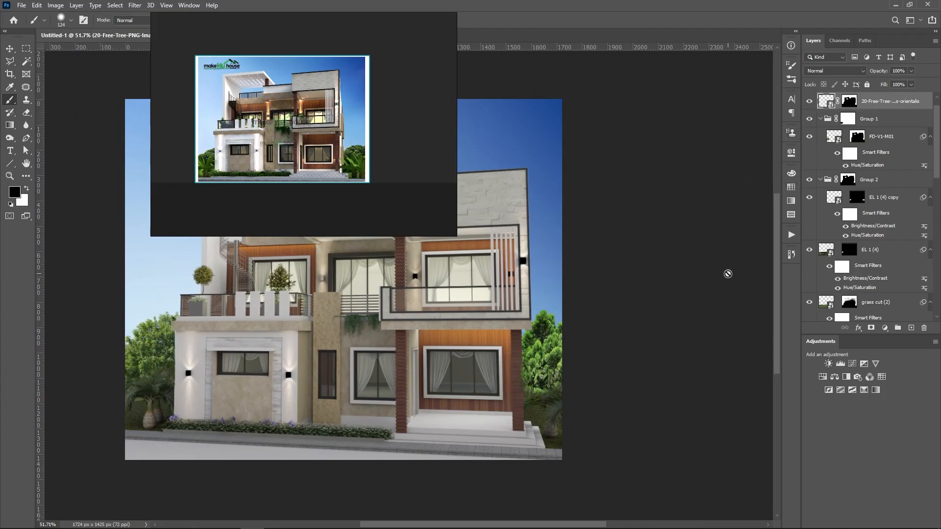
{"action": "key", "text": "ctrl+u"}
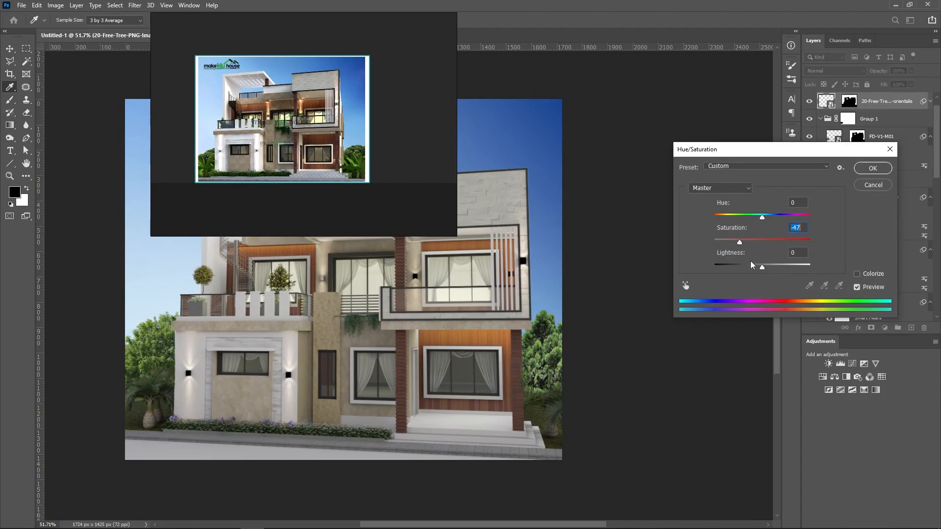
{"action": "left_click_drag", "start_coordinate": [763, 267], "coordinate": [754, 269]}
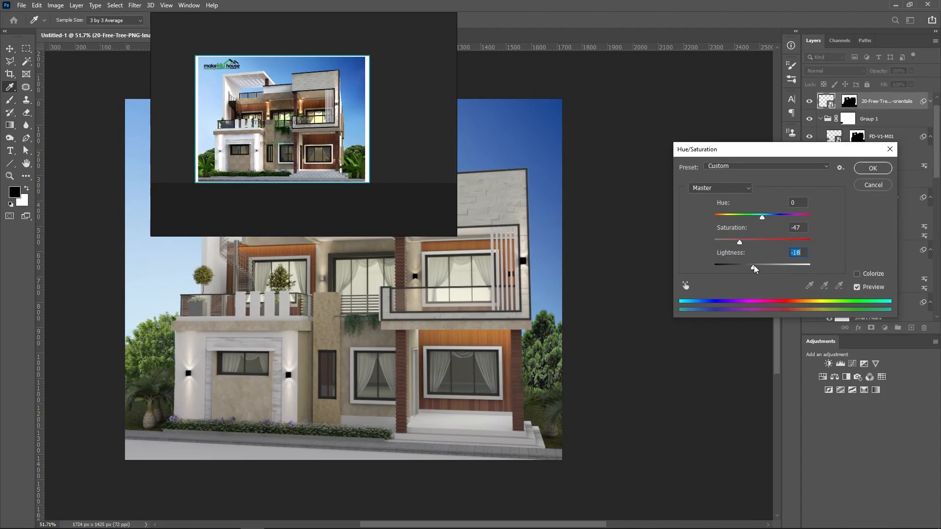
{"action": "left_click", "coordinate": [872, 169]}
{"action": "scroll", "coordinate": [583, 377], "scroll_direction": "down", "scroll_amount": 3}
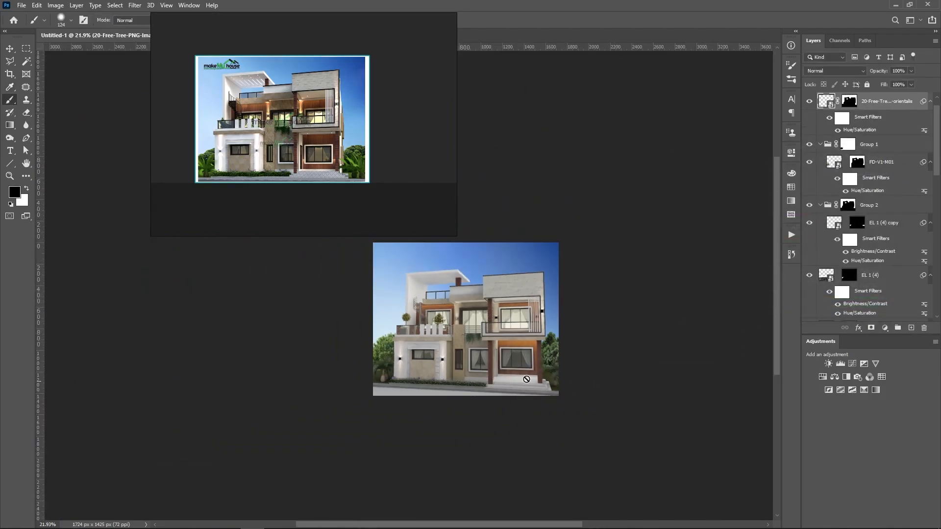
{"action": "scroll", "coordinate": [559, 372], "scroll_direction": "up", "scroll_amount": 2}
{"action": "key", "text": "ctrl+t"}
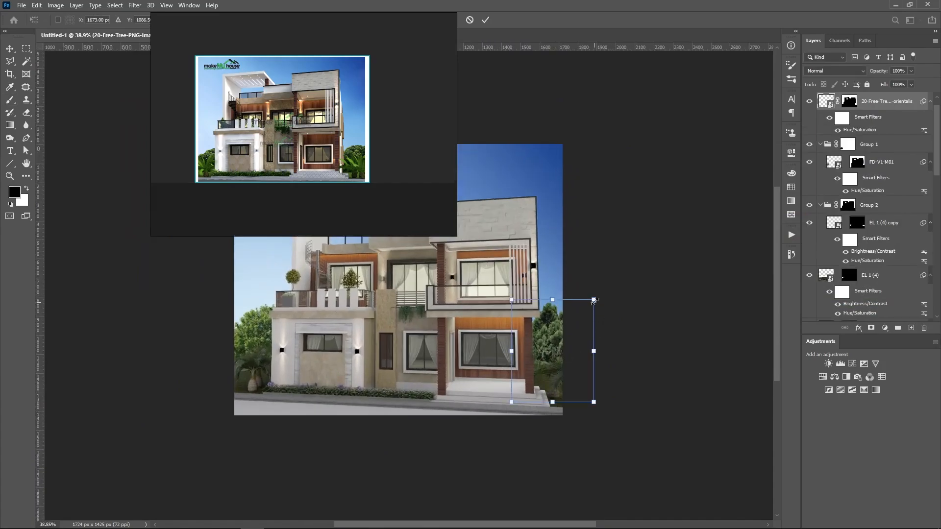
{"action": "left_click_drag", "start_coordinate": [593, 299], "coordinate": [625, 294]}
{"action": "key", "text": "ctrl+z"}
{"action": "scroll", "coordinate": [553, 330], "scroll_direction": "up", "scroll_amount": 4}
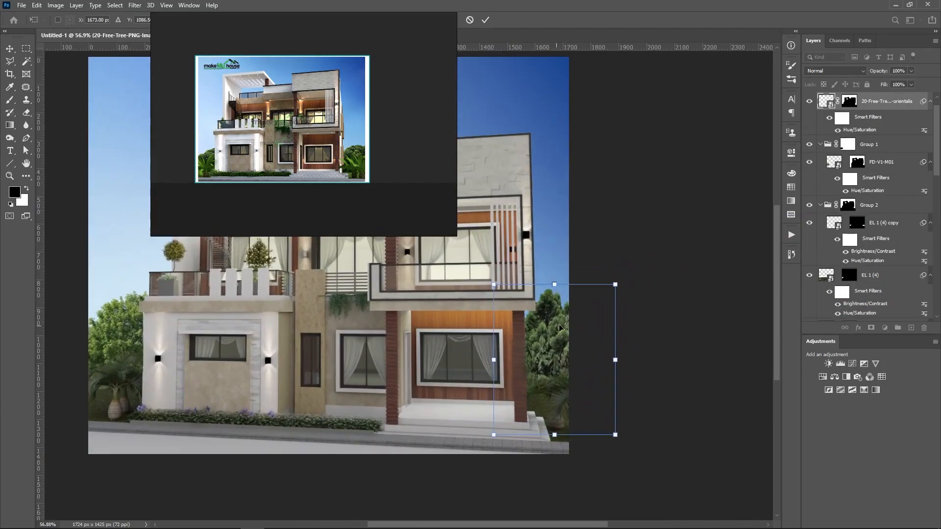
{"action": "key", "text": "b"}
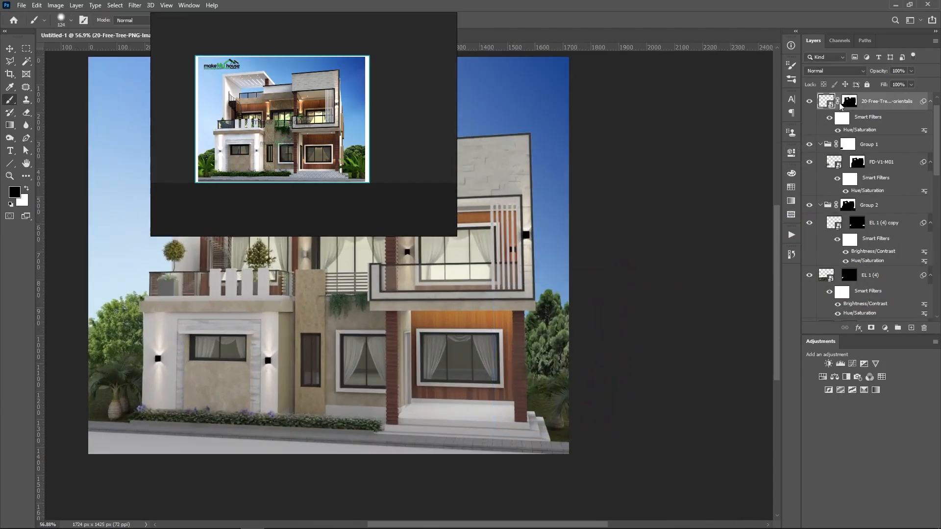
- Scale the tree down slightly and reposition it beside the right-hand pillar without moving its mask
{"action": "key", "text": "ctrl+t"}
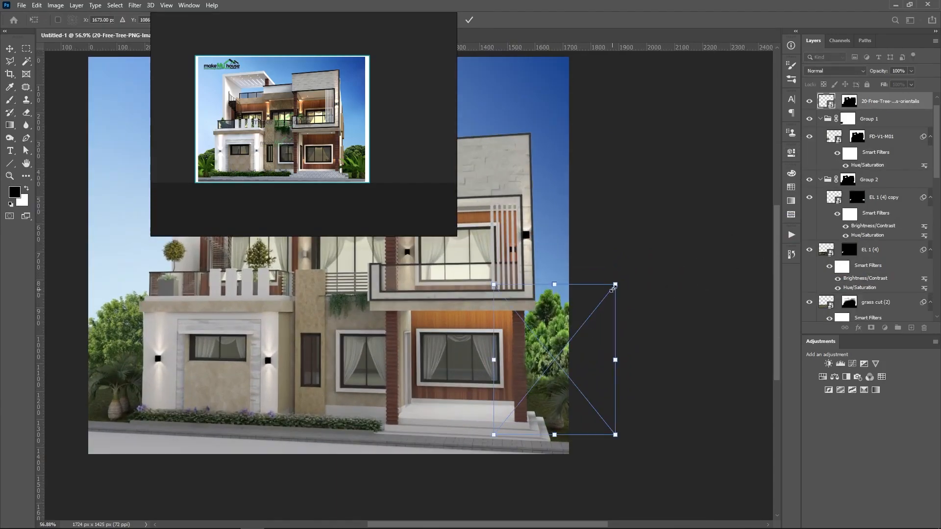
{"action": "mouse_move", "coordinate": [616, 284]}
{"action": "left_mouse_down"}
{"action": "mouse_move", "coordinate": [641, 263]}
{"action": "mouse_move", "coordinate": [618, 280]}
{"action": "mouse_move", "coordinate": [611, 306]}
{"action": "mouse_move", "coordinate": [617, 300]}
{"action": "left_mouse_up"}
{"action": "mouse_move", "coordinate": [573, 352]}
{"action": "left_mouse_down"}
{"action": "mouse_move", "coordinate": [575, 360]}
{"action": "mouse_move", "coordinate": [571, 351]}
{"action": "left_mouse_up"}
{"action": "scroll", "coordinate": [572, 352], "scroll_direction": "up", "scroll_amount": 3}
{"action": "key", "text": "Return"}
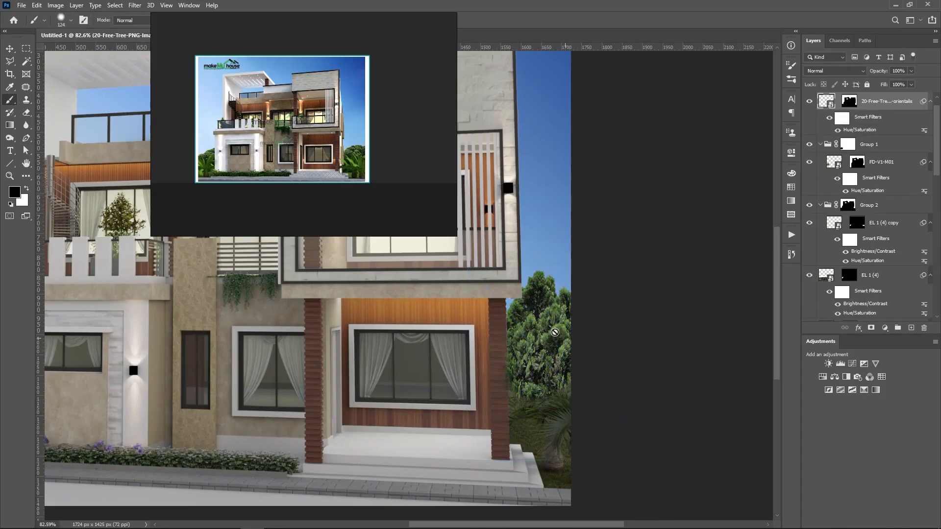
- Paint white on the tree's layer mask to reveal its lower branches and trunk down to the grass
{"action": "key", "text": "b"}
{"action": "scroll", "coordinate": [528, 315], "scroll_direction": "down", "scroll_amount": 3}
{"action": "scroll", "coordinate": [593, 374], "scroll_direction": "up", "scroll_amount": 6}
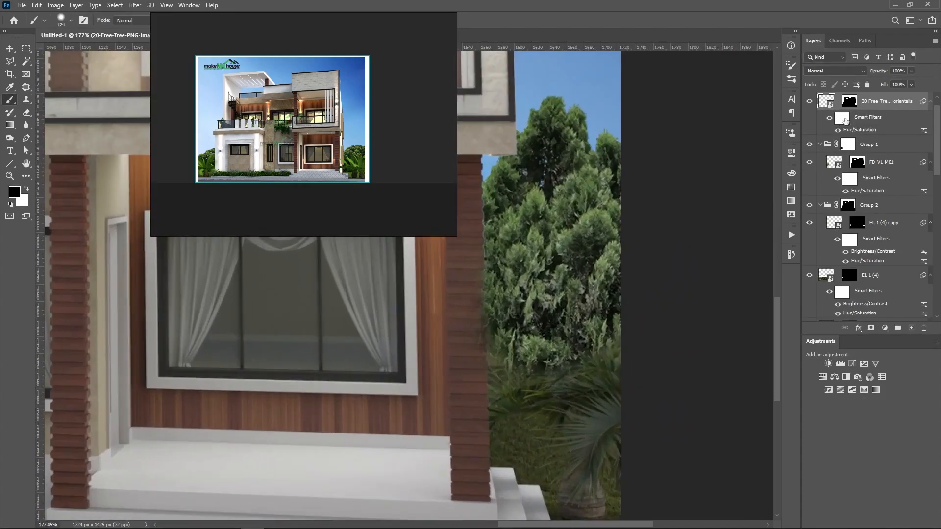
{"action": "left_click", "coordinate": [849, 101]}
{"action": "key", "text": "x"}
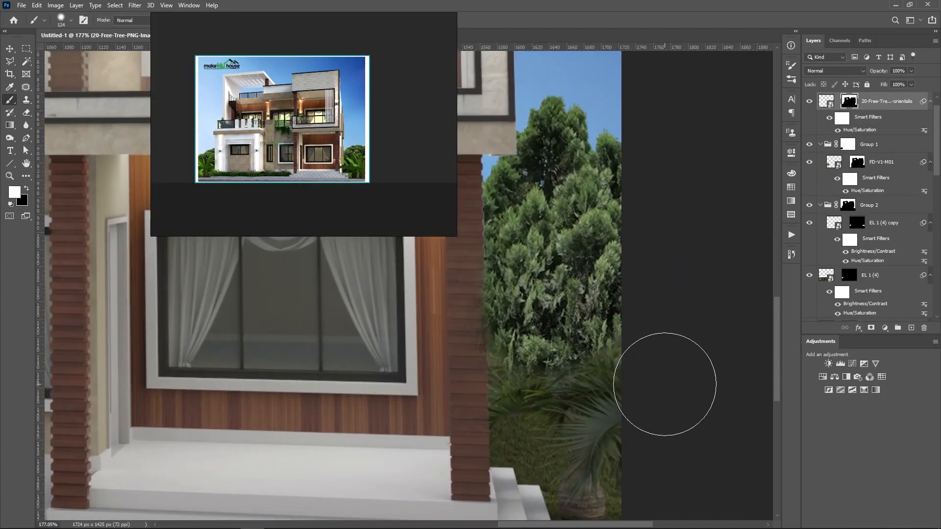
{"action": "scroll", "coordinate": [565, 384], "scroll_direction": "up", "scroll_amount": 2}
{"action": "mouse_move", "coordinate": [566, 384]}
{"action": "left_mouse_down"}
{"action": "mouse_move", "coordinate": [536, 372]}
{"action": "mouse_move", "coordinate": [550, 466]}
{"action": "left_mouse_up"}
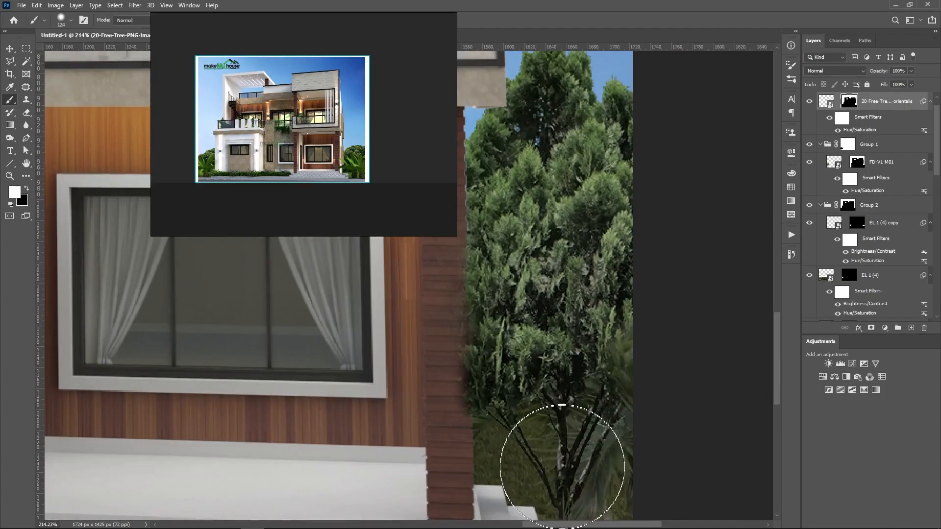
{"action": "scroll", "coordinate": [597, 311], "scroll_direction": "down", "scroll_amount": 2}
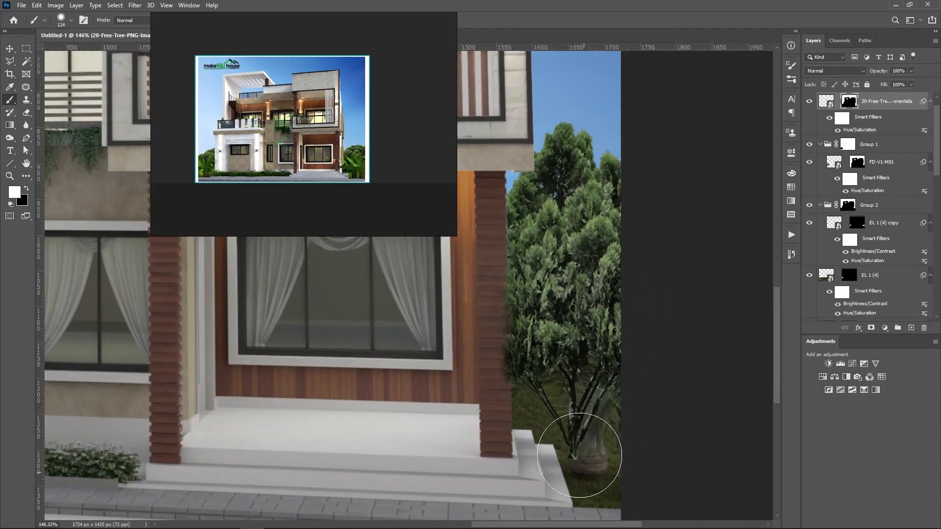
{"action": "scroll", "coordinate": [588, 431], "scroll_direction": "down", "scroll_amount": 2}
{"action": "scroll", "coordinate": [623, 394], "scroll_direction": "up", "scroll_amount": 1}
- Move the tree slightly upward behind the potted palm, leaving its mask in place
{"action": "key", "text": "v"}
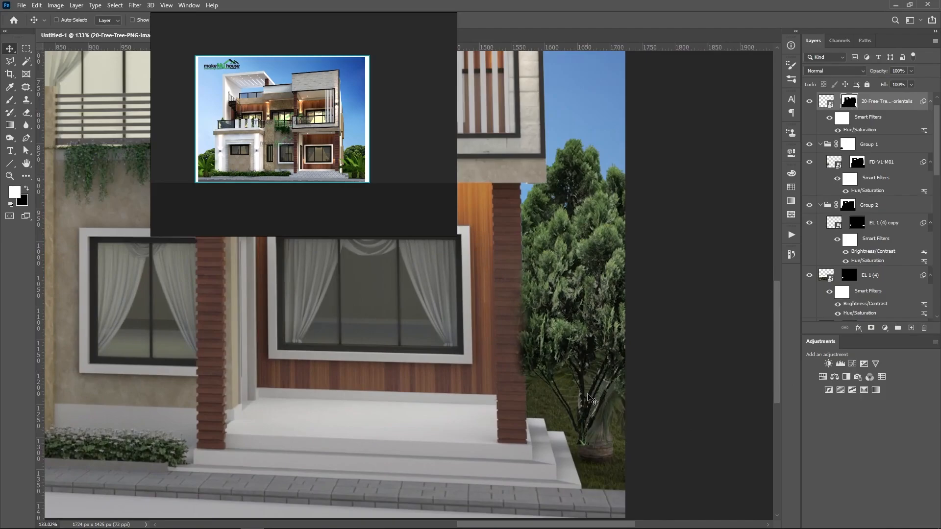
{"action": "key", "text": "ctrl+z"}
{"action": "left_click_drag", "start_coordinate": [587, 381], "coordinate": [588, 384]}
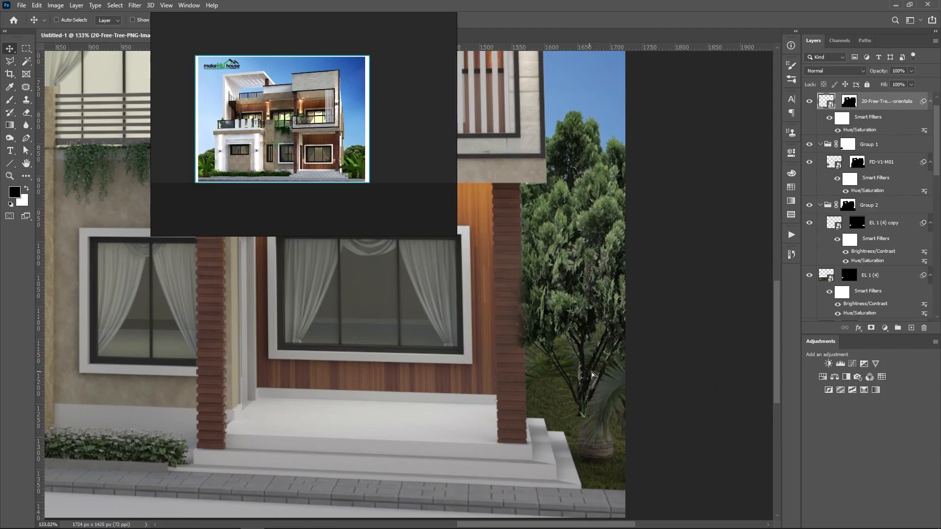
{"action": "scroll", "coordinate": [591, 375], "scroll_direction": "up", "scroll_amount": 3}
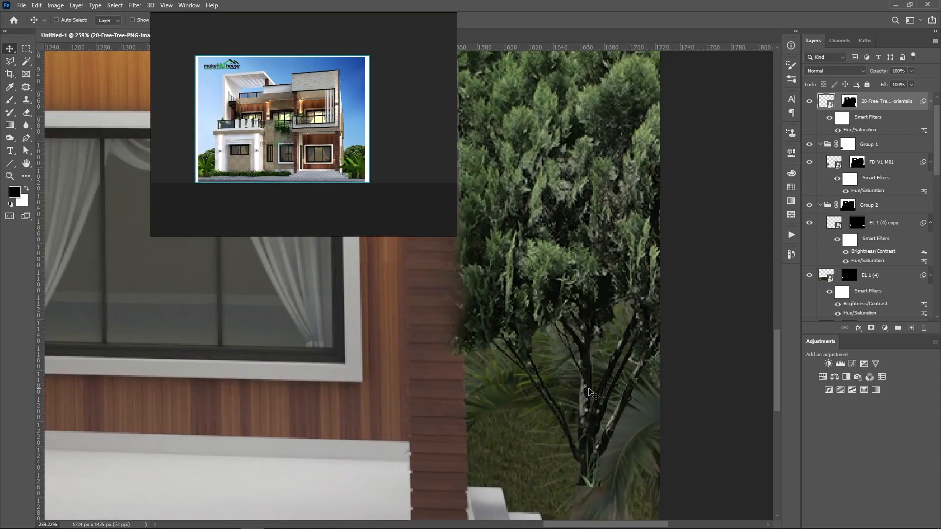
{"action": "scroll", "coordinate": [591, 387], "scroll_direction": "down", "scroll_amount": 3}
{"action": "scroll", "coordinate": [552, 265], "scroll_direction": "up", "scroll_amount": 1}
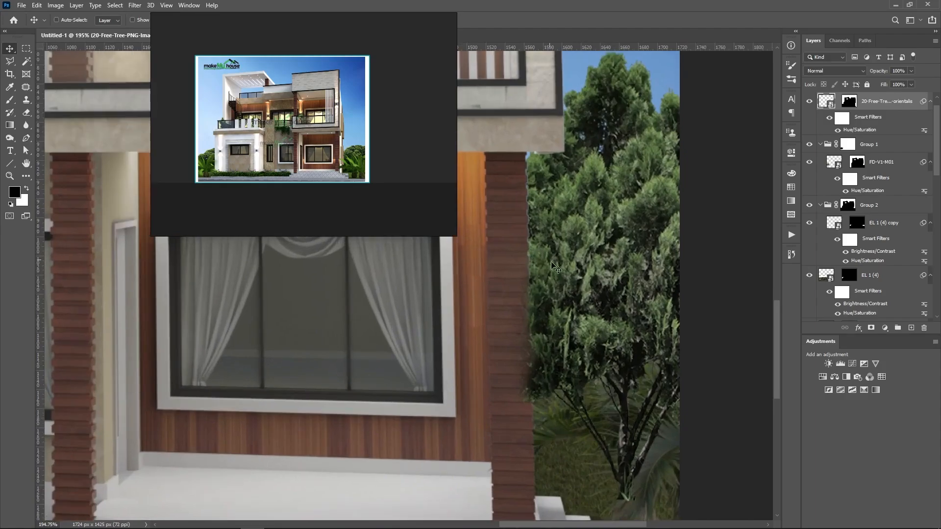
{"action": "key", "text": "m"}
{"action": "scroll", "coordinate": [553, 264], "scroll_direction": "down", "scroll_amount": 1}
{"action": "scroll", "coordinate": [512, 211], "scroll_direction": "up", "scroll_amount": 2}
{"action": "left_click_drag", "start_coordinate": [508, 190], "coordinate": [562, 473]}
{"action": "left_click", "coordinate": [577, 446]}
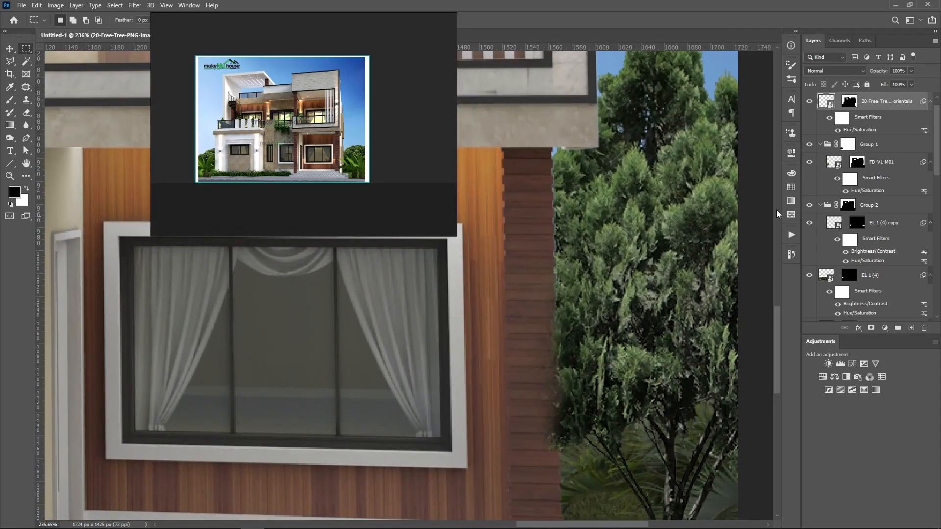
- Put the tree layer in a new group and apply a copy of Group 2's layer mask to that group
{"action": "key", "text": "ctrl+g"}
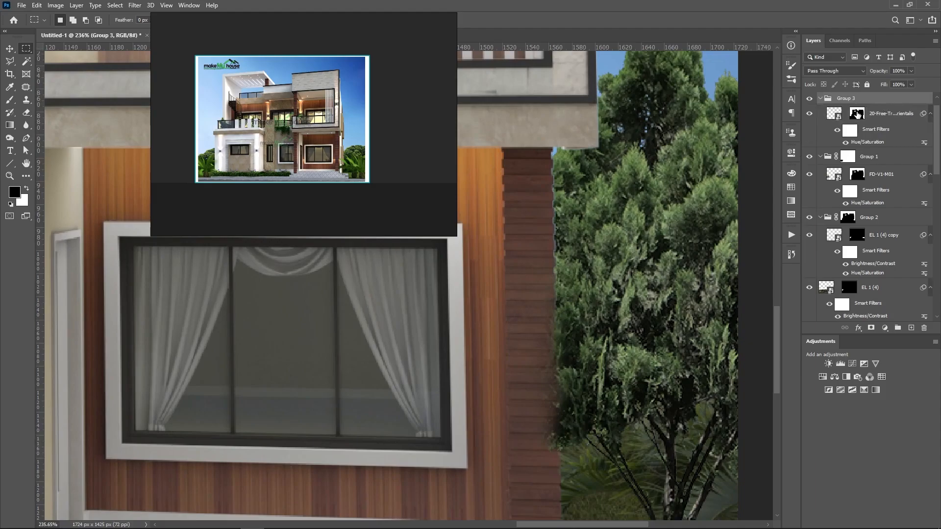
{"action": "left_click_drag", "start_coordinate": [850, 217], "coordinate": [854, 99]}
{"action": "scroll", "coordinate": [507, 393], "scroll_direction": "down", "scroll_amount": 5}
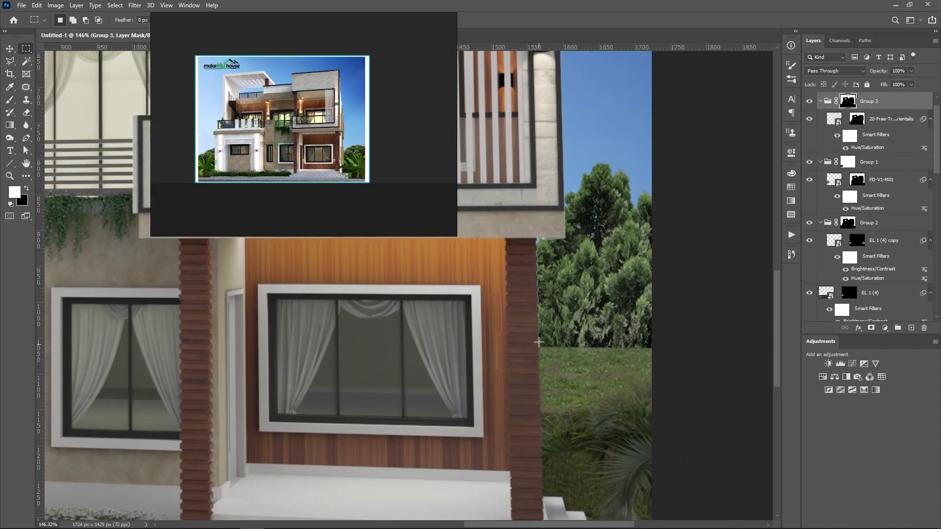
{"action": "scroll", "coordinate": [539, 345], "scroll_direction": "up", "scroll_amount": 3}
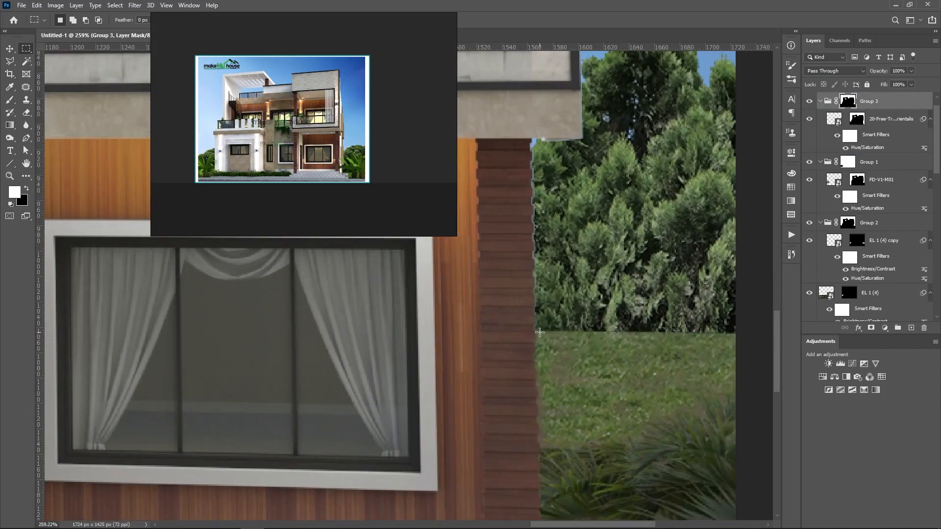
{"action": "left_click_drag", "start_coordinate": [538, 330], "coordinate": [735, 357]}
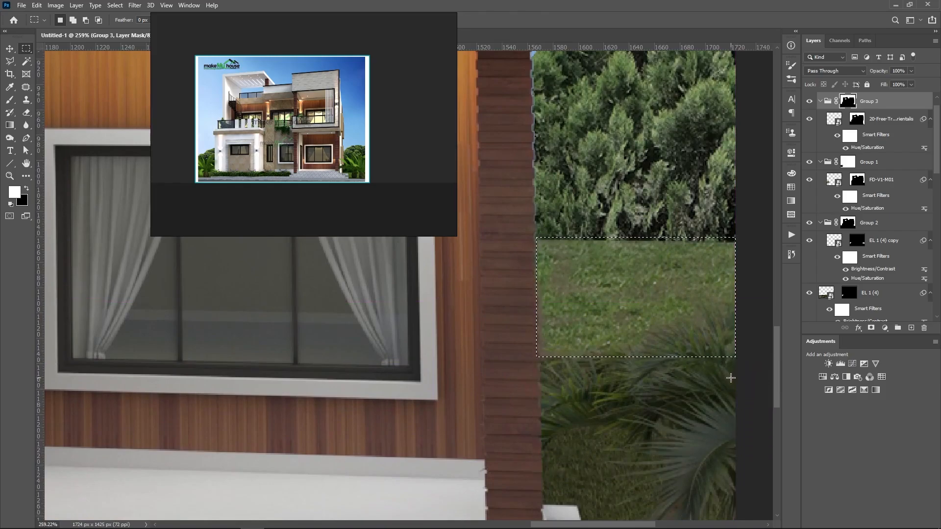
{"action": "key", "text": "ctrl+d"}
{"action": "key", "text": "l"}
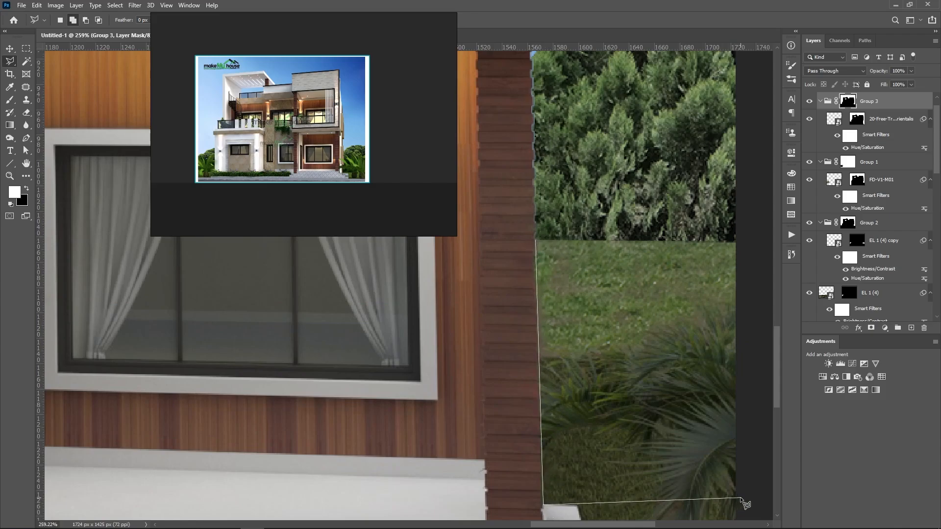
{"action": "scroll", "coordinate": [609, 503], "scroll_direction": "down", "scroll_amount": 1}
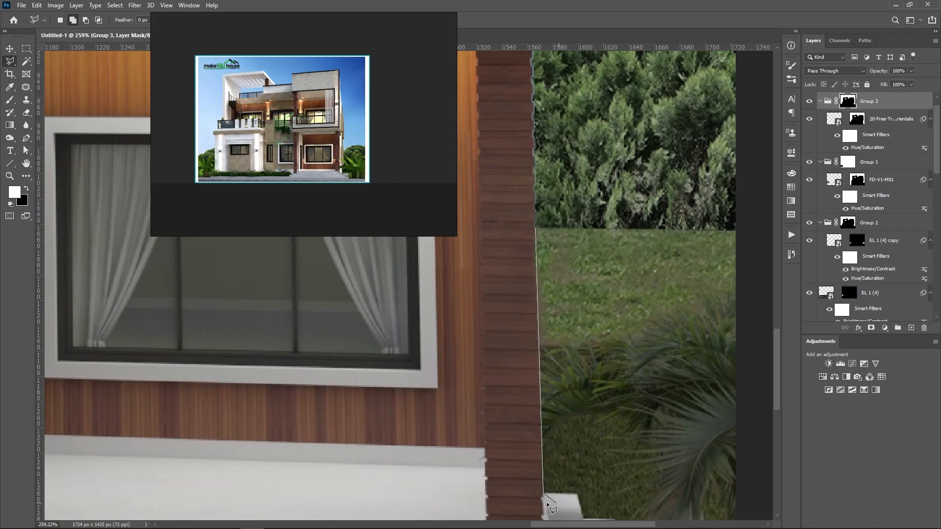
{"action": "left_click", "coordinate": [484, 504]}
{"action": "left_click", "coordinate": [464, 278]}
{"action": "left_click", "coordinate": [533, 227]}
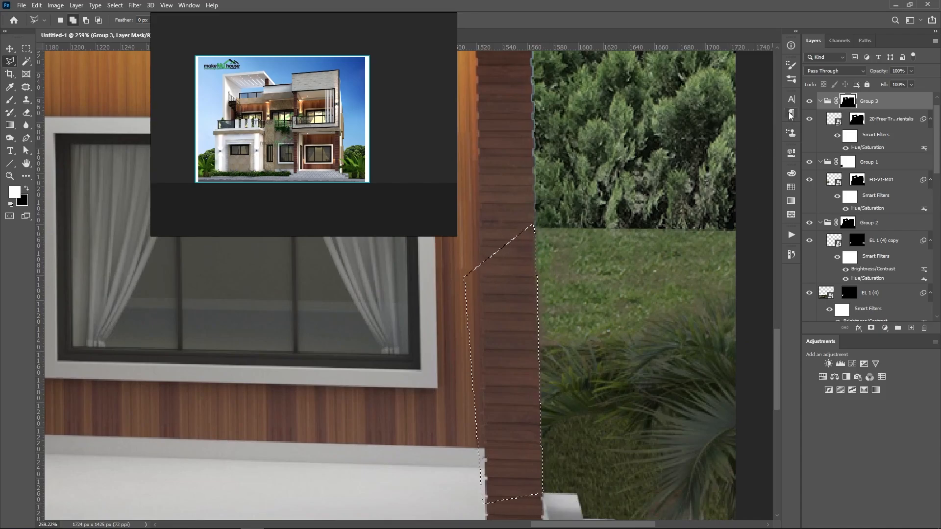
{"action": "left_click", "coordinate": [848, 101], "text": "alt"}
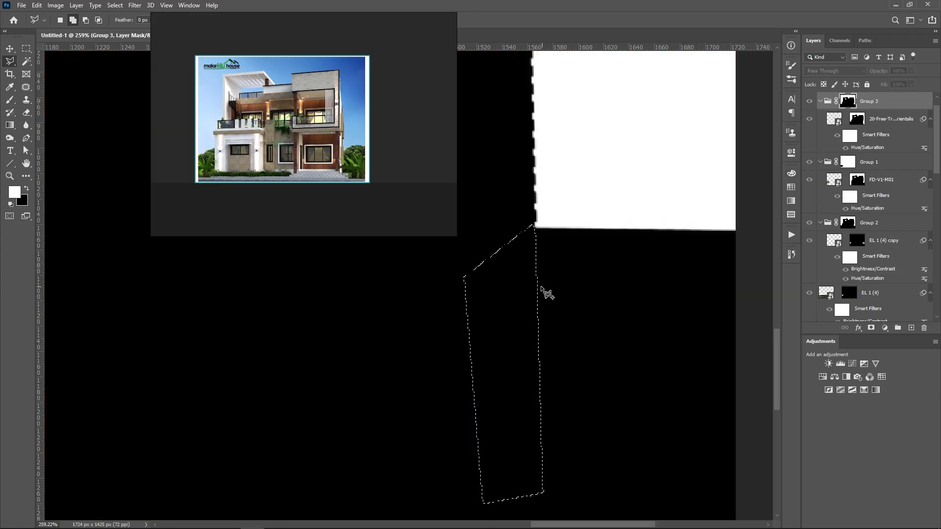
{"action": "key", "text": "ctrl+d"}
{"action": "left_click", "coordinate": [821, 101]}
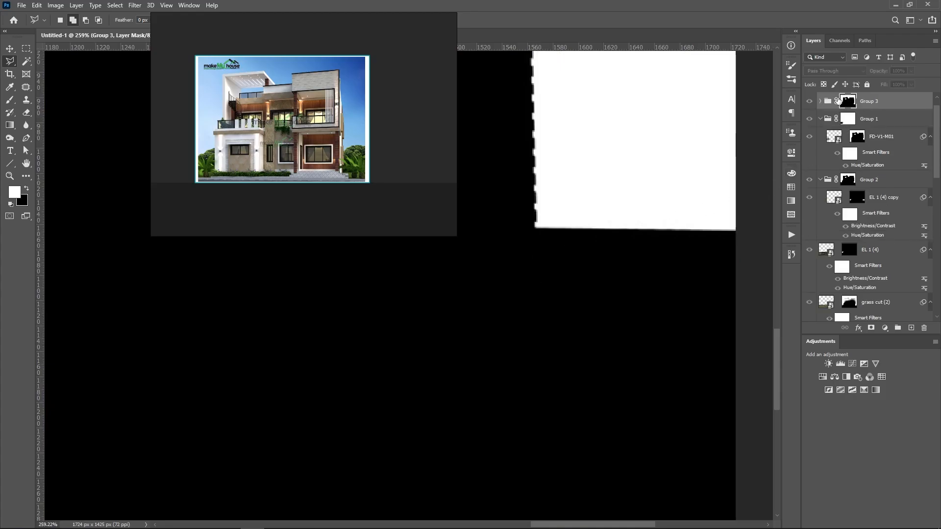
{"action": "left_click", "coordinate": [847, 101], "text": "alt"}
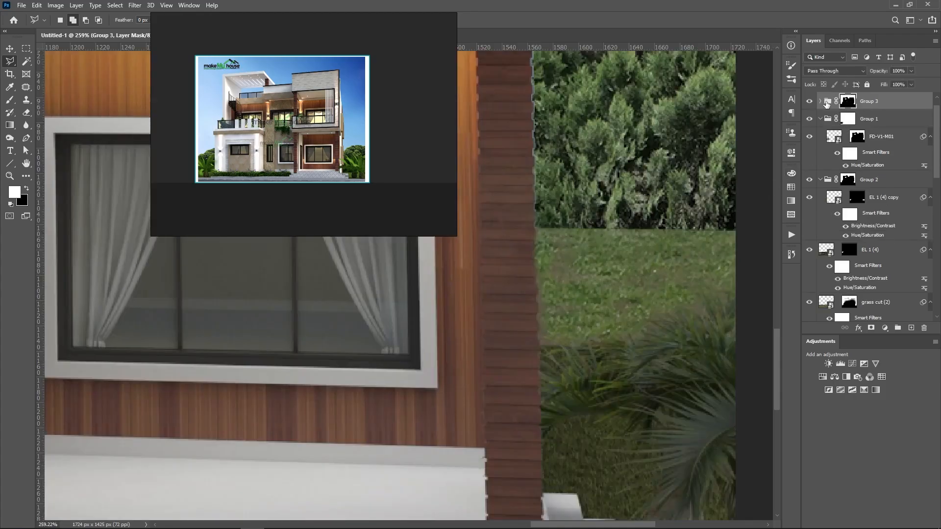
- Outline the grass and palm area beside the right-hand pillar with the Polygonal Lasso and fill it white on Group 3's mask
{"action": "left_click", "coordinate": [539, 346]}
{"action": "key", "text": "ctrl+minus"}
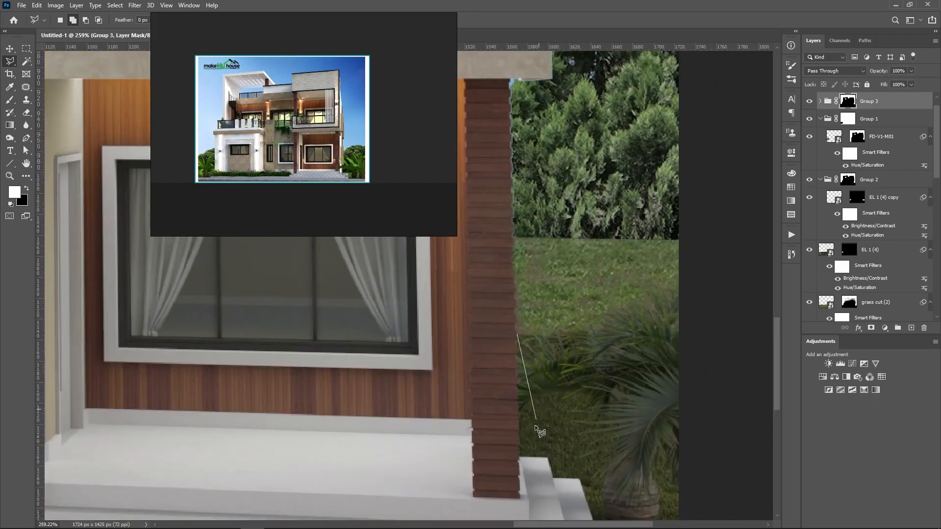
{"action": "left_click", "coordinate": [520, 460]}
{"action": "key", "text": "ctrl+minus"}
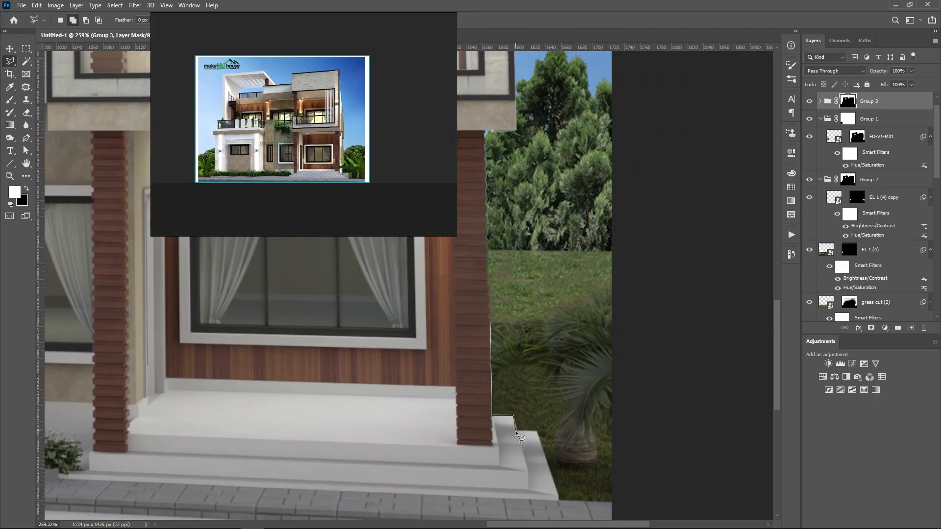
{"action": "left_click", "coordinate": [655, 410]}
{"action": "left_click", "coordinate": [659, 313]}
{"action": "left_click", "coordinate": [501, 310]}
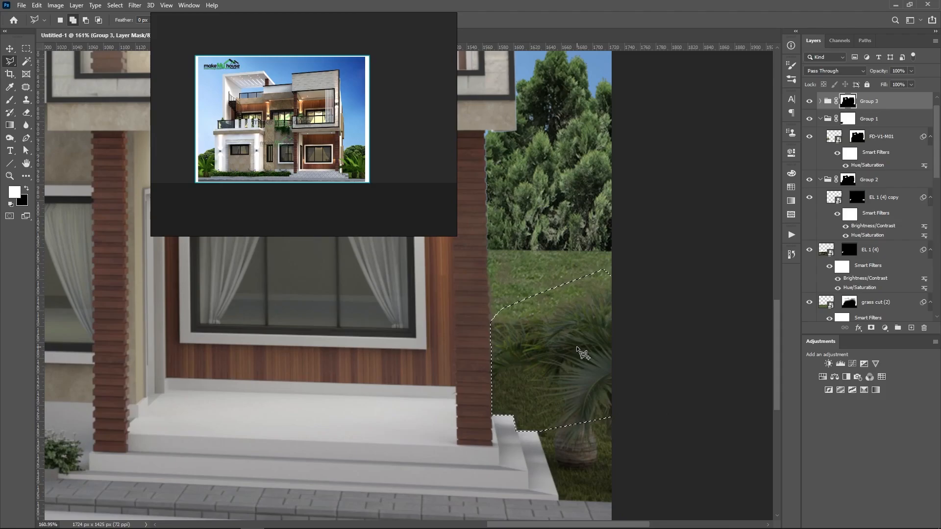
{"action": "key", "text": "alt+Delete"}
{"action": "key", "text": "ctrl+d"}
- Collapse Group 1 and Group 2 in the layer stack, keeping Group 3 selected
{"action": "scroll", "coordinate": [545, 274], "scroll_direction": "down", "scroll_amount": 3}
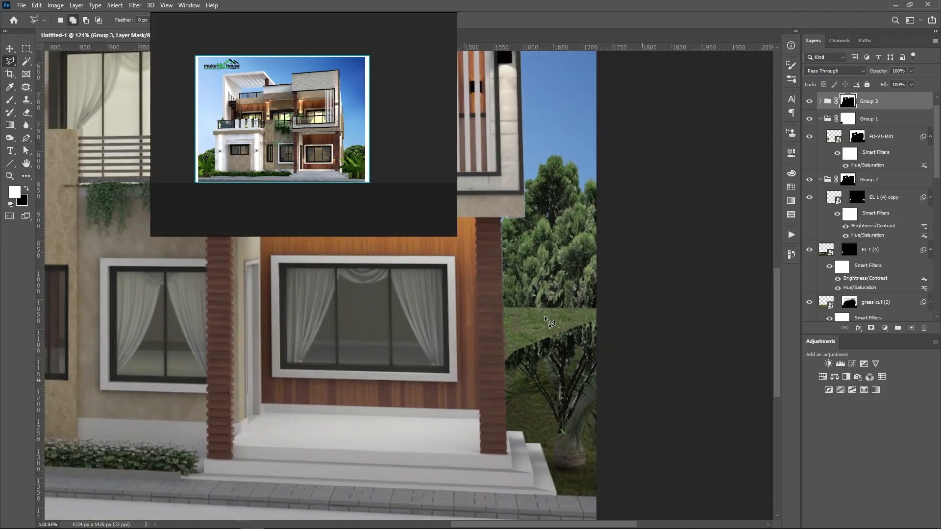
{"action": "scroll", "coordinate": [547, 321], "scroll_direction": "up", "scroll_amount": 3}
{"action": "scroll", "coordinate": [578, 343], "scroll_direction": "up", "scroll_amount": 1}
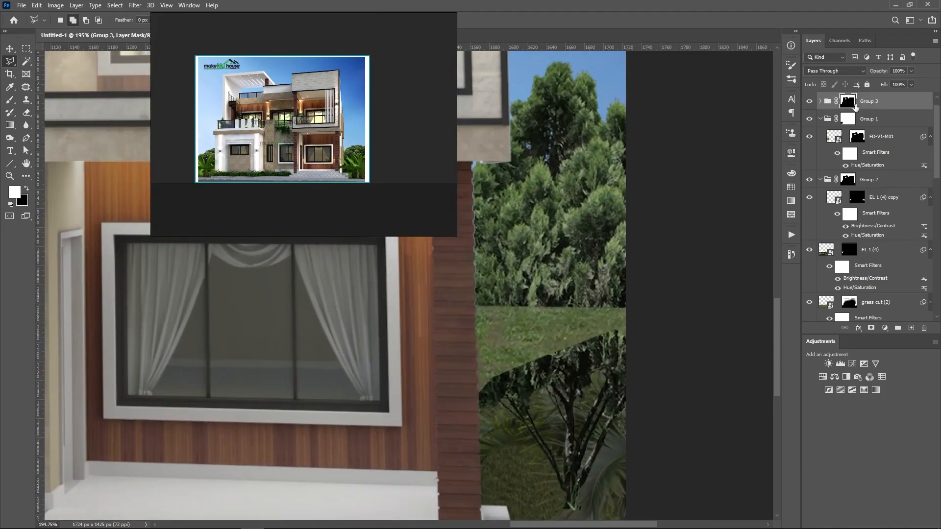
{"action": "left_click", "coordinate": [848, 118]}
{"action": "left_click", "coordinate": [824, 102]}
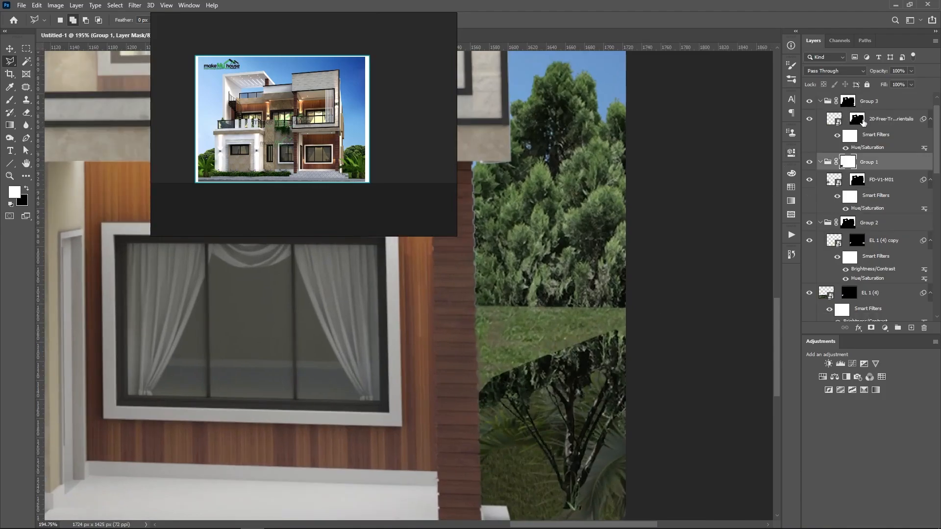
{"action": "left_click", "coordinate": [857, 120]}
{"action": "left_click", "coordinate": [822, 105]}
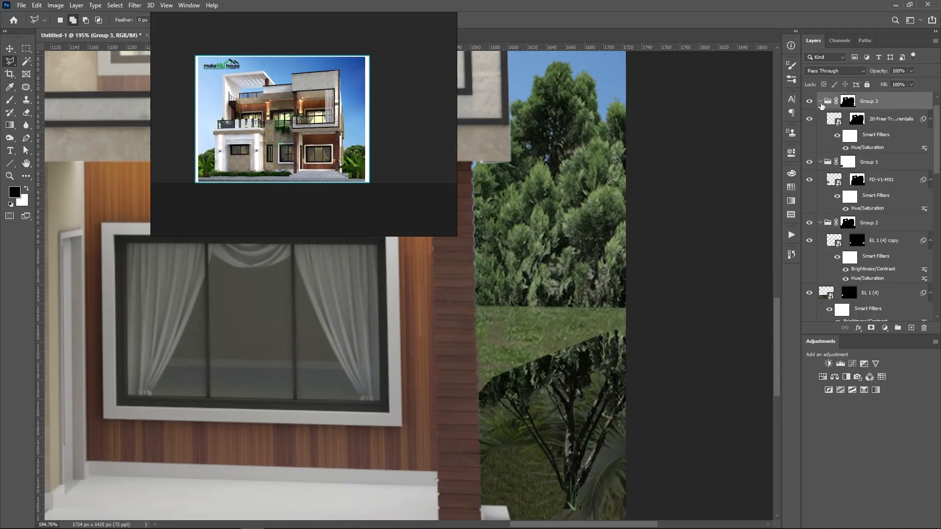
{"action": "left_click", "coordinate": [821, 103]}
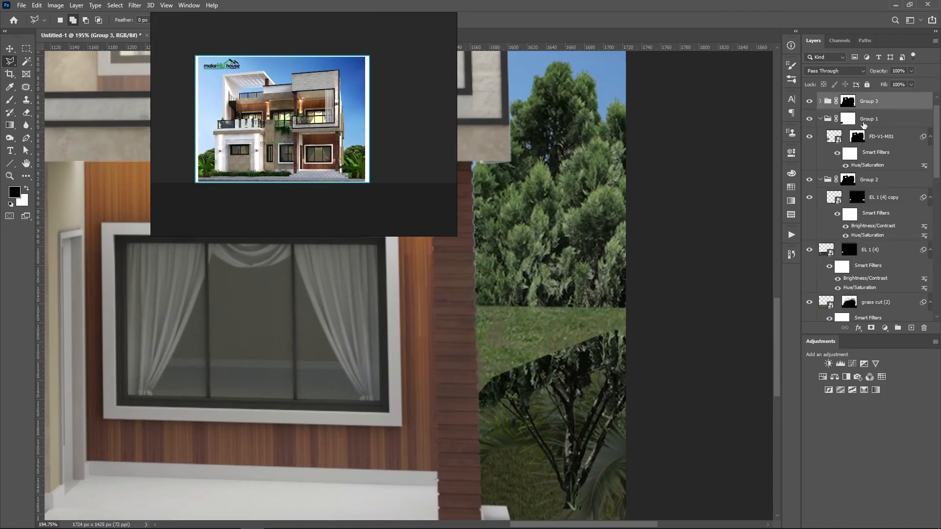
{"action": "left_click", "coordinate": [821, 120]}
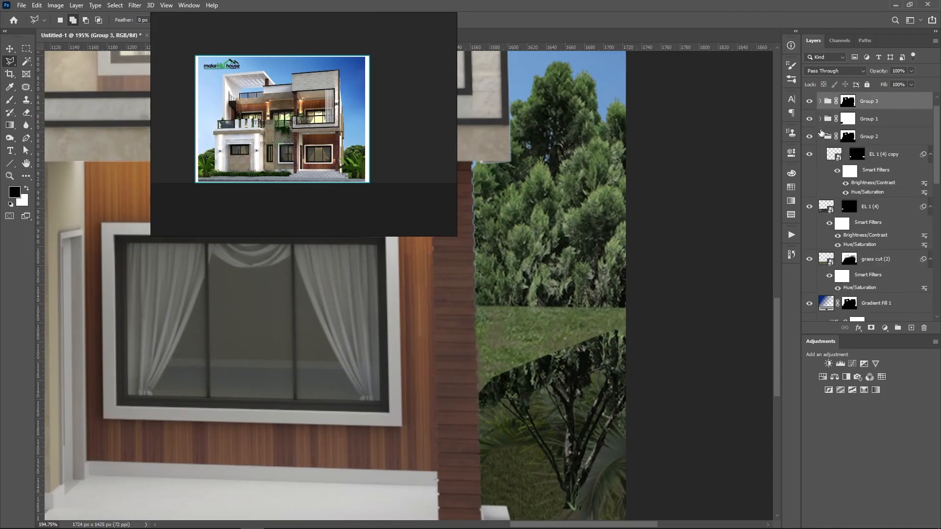
{"action": "left_click", "coordinate": [821, 137]}
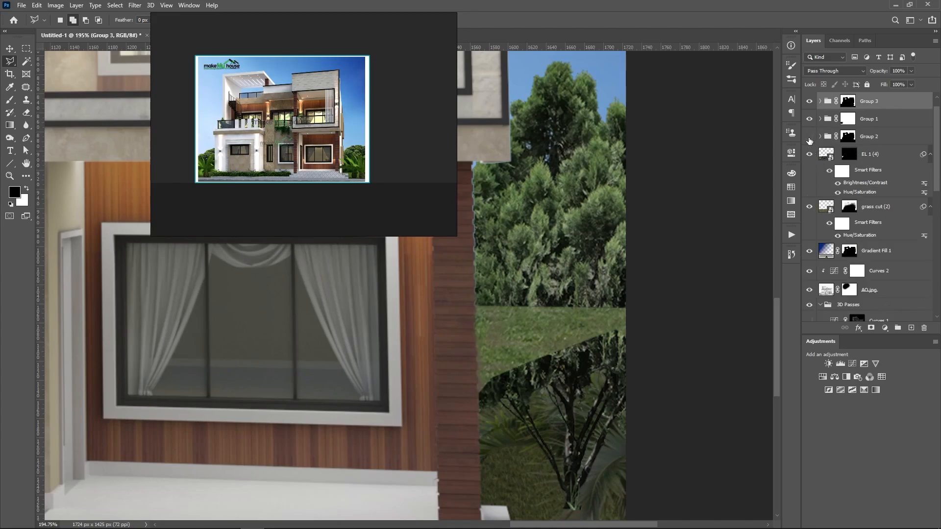
- Remove the tree layer's own mask inside Group 3 and check the tree by toggling its visibility
{"action": "left_click", "coordinate": [809, 101]}
{"action": "left_click", "coordinate": [809, 101]}
{"action": "left_click", "coordinate": [821, 101]}
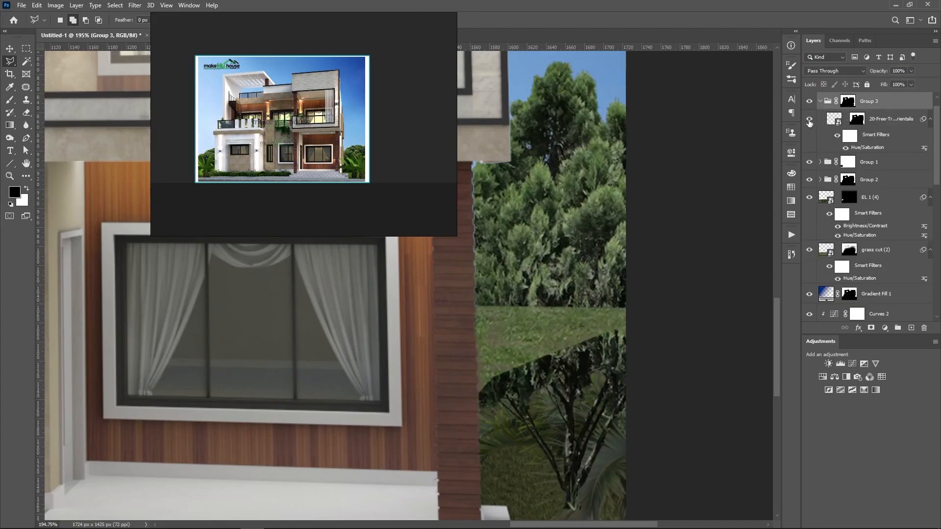
{"action": "left_click", "coordinate": [809, 118]}
{"action": "left_click", "coordinate": [809, 119]}
{"action": "left_click", "coordinate": [857, 119]}
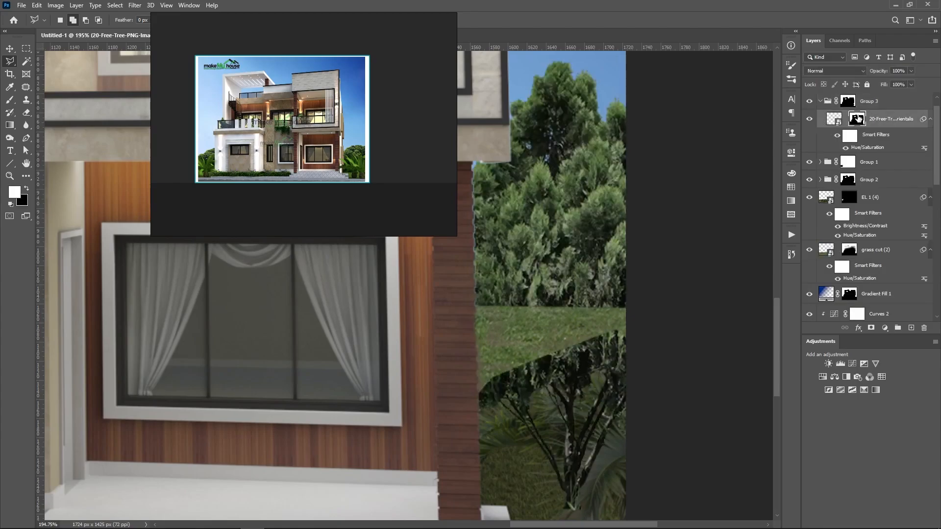
{"action": "left_click_drag", "start_coordinate": [857, 119], "coordinate": [933, 325]}
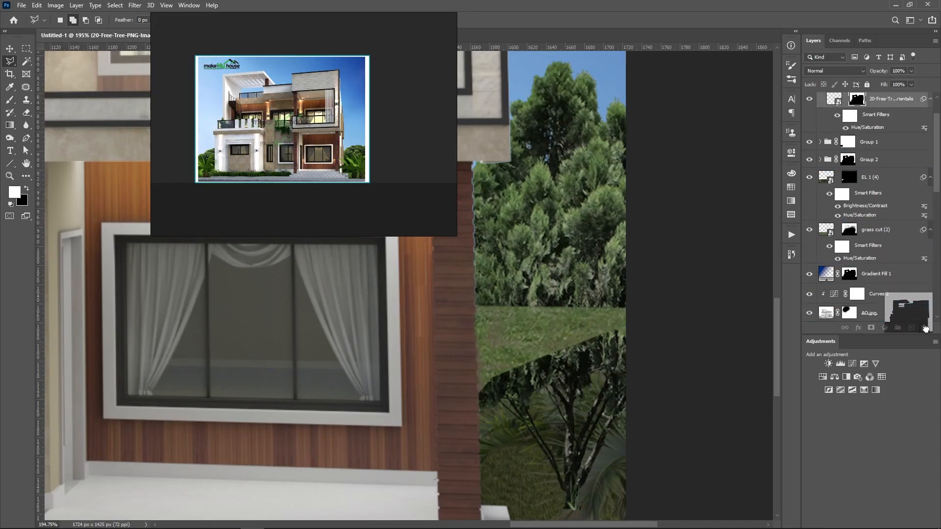
{"action": "key", "text": "ctrl+z"}
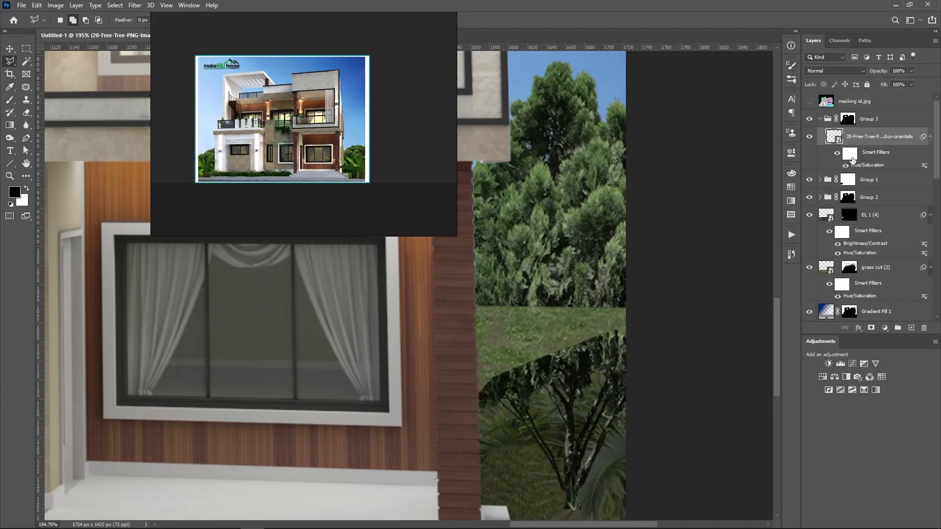
{"action": "left_click_drag", "start_coordinate": [857, 138], "coordinate": [938, 325]}
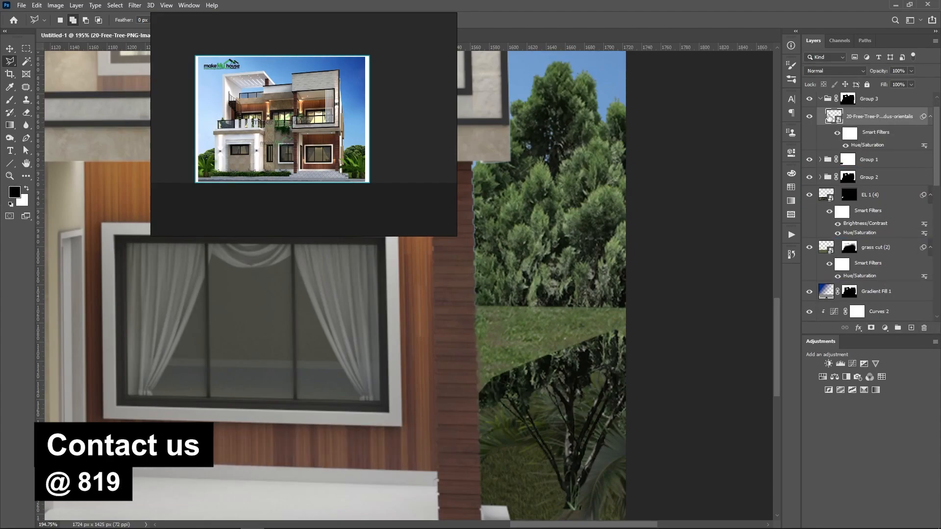
{"action": "left_click", "coordinate": [809, 116]}
{"action": "left_click", "coordinate": [810, 117]}
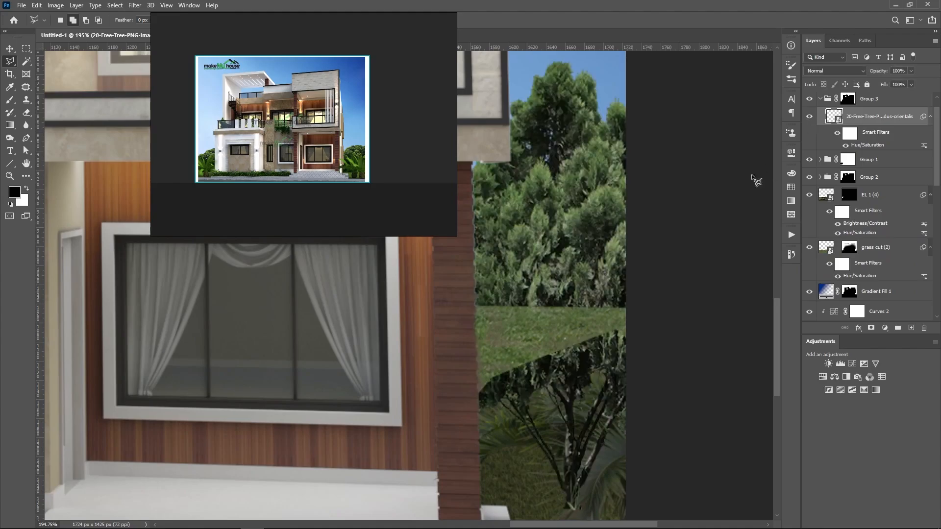
{"action": "scroll", "coordinate": [581, 295], "scroll_direction": "down", "scroll_amount": 4}
{"action": "scroll", "coordinate": [569, 352], "scroll_direction": "up", "scroll_amount": 4}
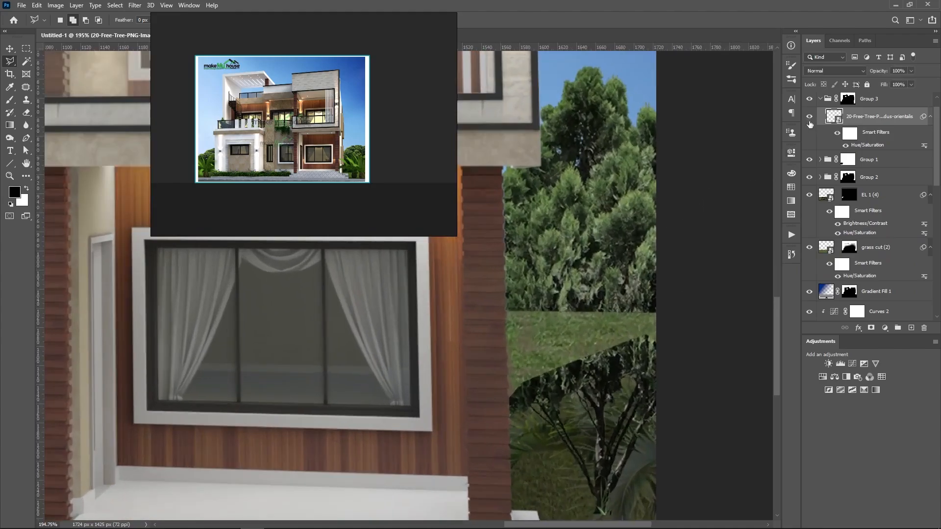
- Fill the remaining black gap beside the pillar with white on Group 3's mask, following the pillar edge, and return to the image view
{"action": "left_click", "coordinate": [849, 100]}
{"action": "left_click", "coordinate": [850, 100], "text": "alt"}
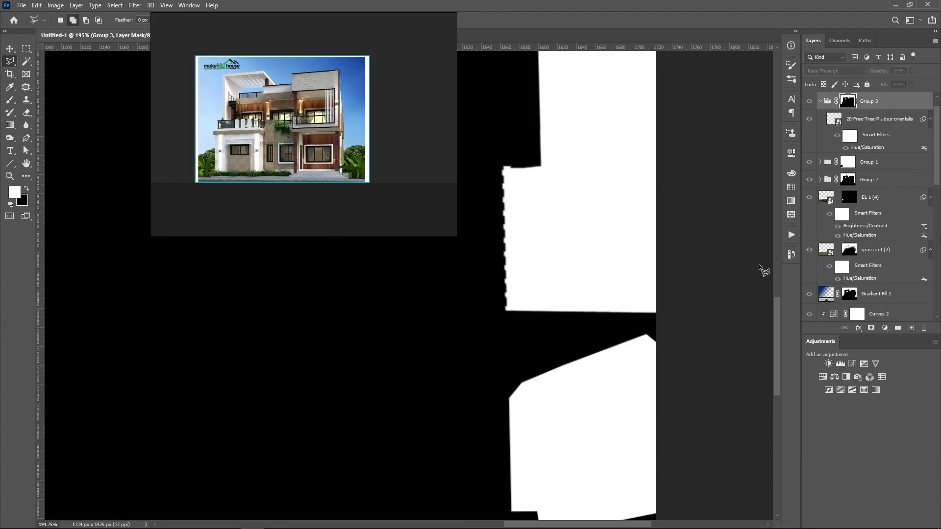
{"action": "scroll", "coordinate": [498, 357], "scroll_direction": "up", "scroll_amount": 4}
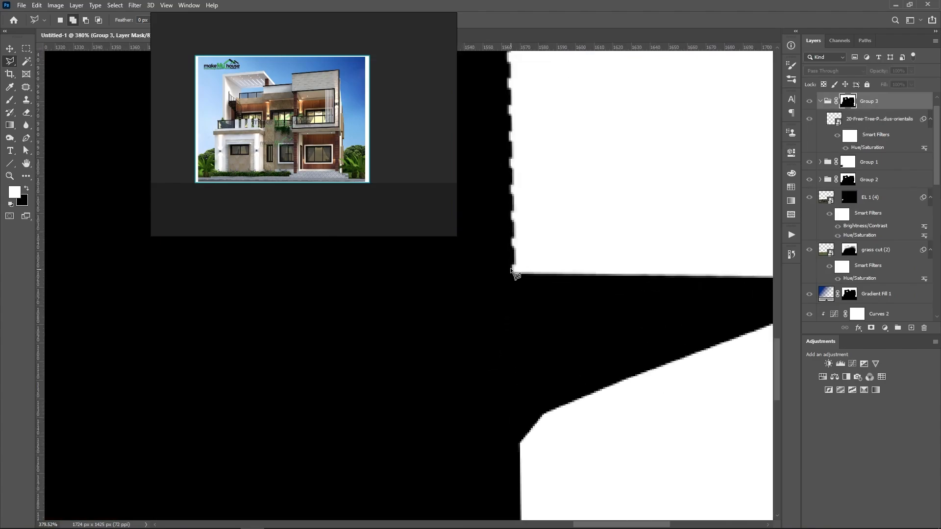
{"action": "left_click", "coordinate": [519, 443]}
{"action": "scroll", "coordinate": [519, 443], "scroll_direction": "down", "scroll_amount": 2}
{"action": "left_click", "coordinate": [709, 394]}
{"action": "left_click", "coordinate": [727, 248]}
{"action": "double_click", "coordinate": [633, 201]}
{"action": "key", "text": "alt+BackSpace"}
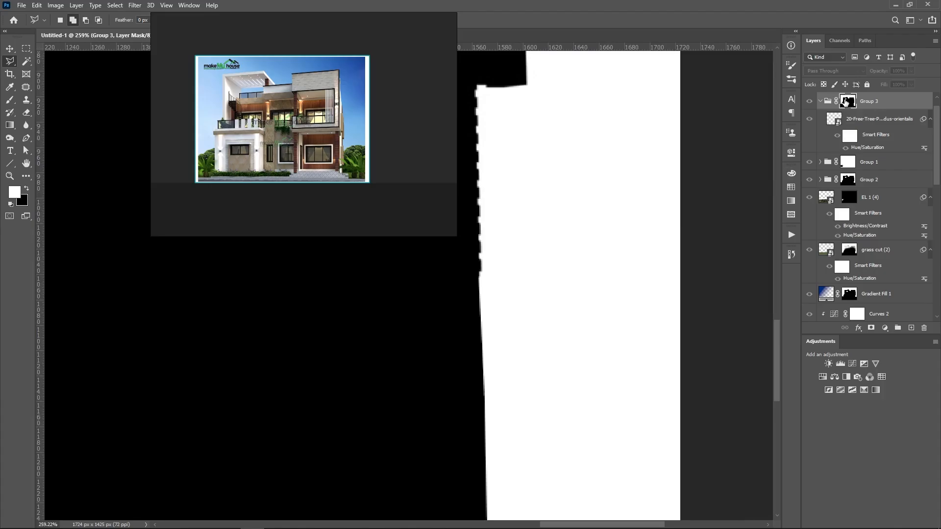
{"action": "left_click", "coordinate": [832, 103], "text": "alt"}
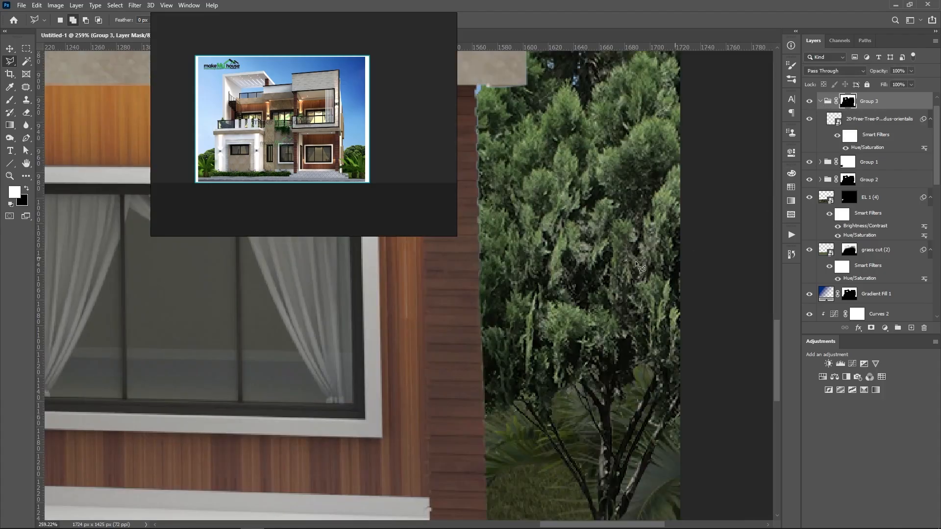
{"action": "scroll", "coordinate": [508, 349], "scroll_direction": "down", "scroll_amount": 5}
{"action": "scroll", "coordinate": [576, 369], "scroll_direction": "up", "scroll_amount": 5}
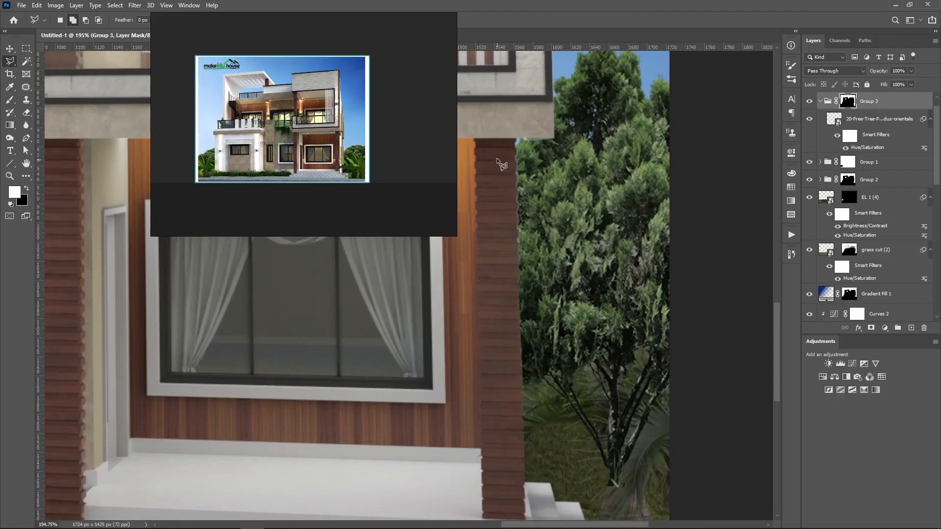
- Add a new layer mask to the tree and paint it black over the trunk and lower branches with a soft brush
{"action": "left_click", "coordinate": [848, 122]}
{"action": "scroll", "coordinate": [629, 434], "scroll_direction": "down", "scroll_amount": 2}
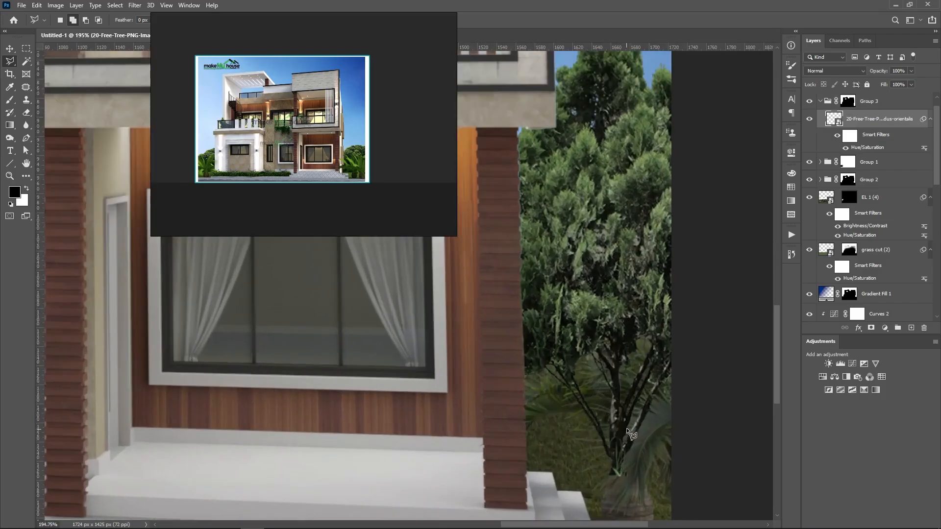
{"action": "scroll", "coordinate": [620, 339], "scroll_direction": "down", "scroll_amount": 1}
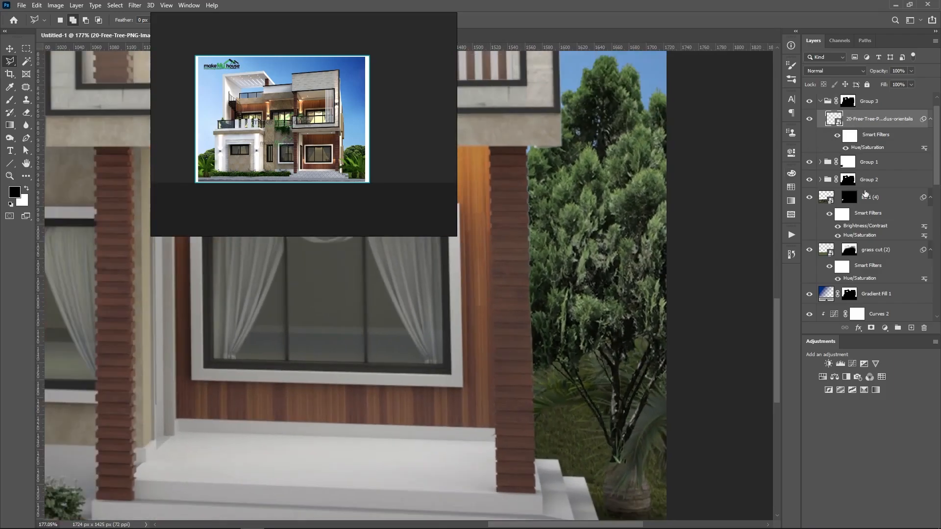
{"action": "left_click", "coordinate": [871, 328]}
{"action": "key", "text": "b"}
{"action": "key", "text": "x"}
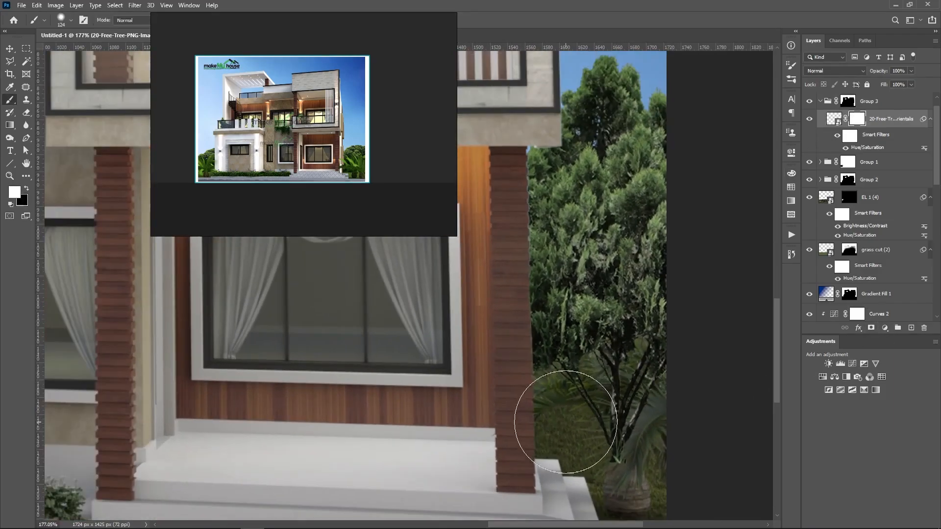
{"action": "key", "text": "x"}
{"action": "mouse_move", "coordinate": [610, 410]}
{"action": "left_mouse_down"}
{"action": "mouse_move", "coordinate": [662, 390]}
{"action": "mouse_move", "coordinate": [646, 398]}
{"action": "mouse_move", "coordinate": [621, 364]}
{"action": "mouse_move", "coordinate": [571, 406]}
{"action": "left_mouse_up"}
{"action": "scroll", "coordinate": [662, 365], "scroll_direction": "up", "scroll_amount": 1}
{"action": "scroll", "coordinate": [637, 365], "scroll_direction": "up", "scroll_amount": 5}
{"action": "scroll", "coordinate": [645, 452], "scroll_direction": "down", "scroll_amount": 4}
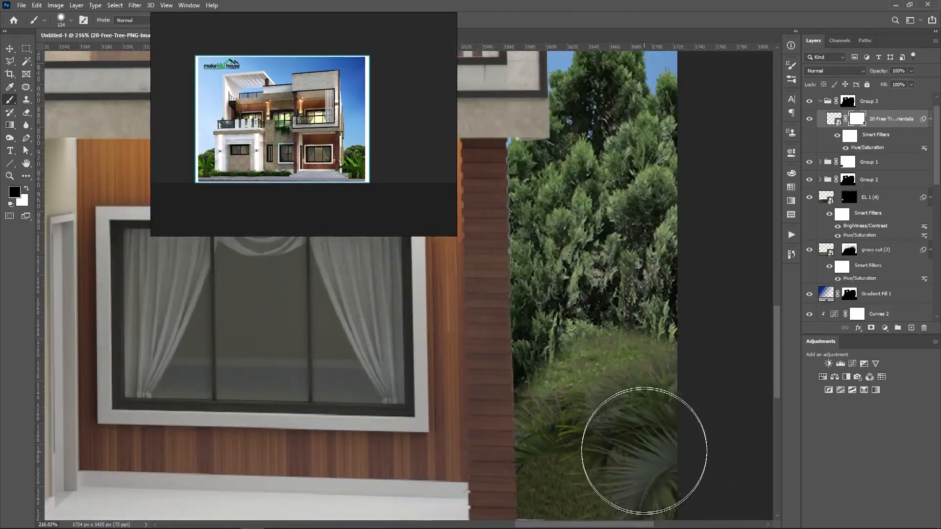
- Refine the tree mask above the palm with a smaller 64 px brush, painting white to restore foliage next to the pillar
{"action": "scroll", "coordinate": [642, 331], "scroll_direction": "up", "scroll_amount": 4}
{"action": "left_click_drag", "start_coordinate": [645, 318], "coordinate": [593, 332]}
{"action": "key", "text": "x"}
{"action": "scroll", "coordinate": [593, 332], "scroll_direction": "up", "scroll_amount": 2}
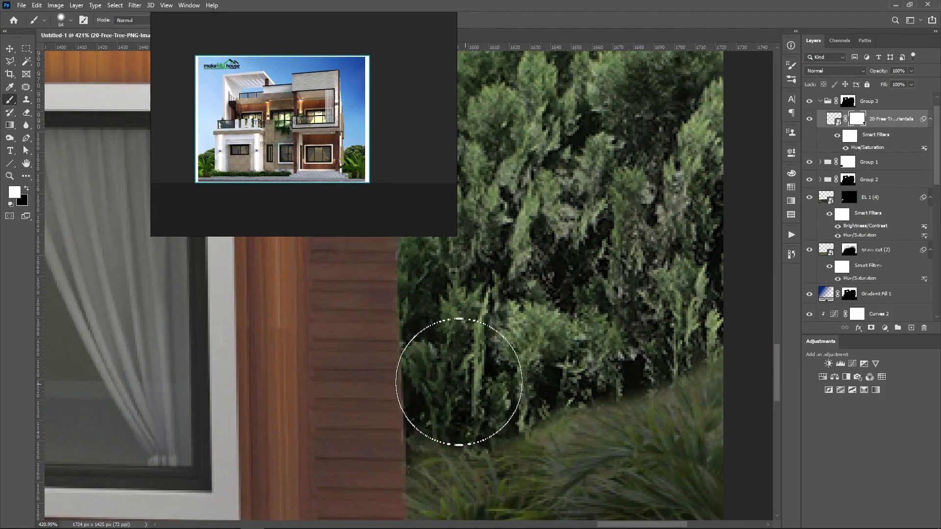
- Switch to a textured foliage brush at 44 px and blend the tree's lower edge into the palm leaves on its mask
{"action": "right_click", "coordinate": [569, 304]}
{"action": "left_click", "coordinate": [692, 354]}
{"action": "left_click", "coordinate": [510, 432]}
{"action": "key", "text": "x"}
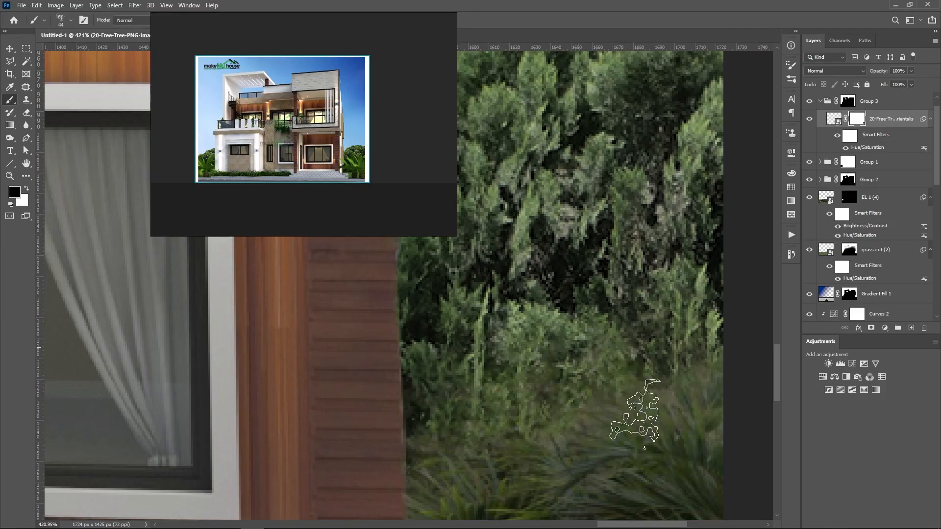
{"action": "scroll", "coordinate": [624, 399], "scroll_direction": "down", "scroll_amount": 8}
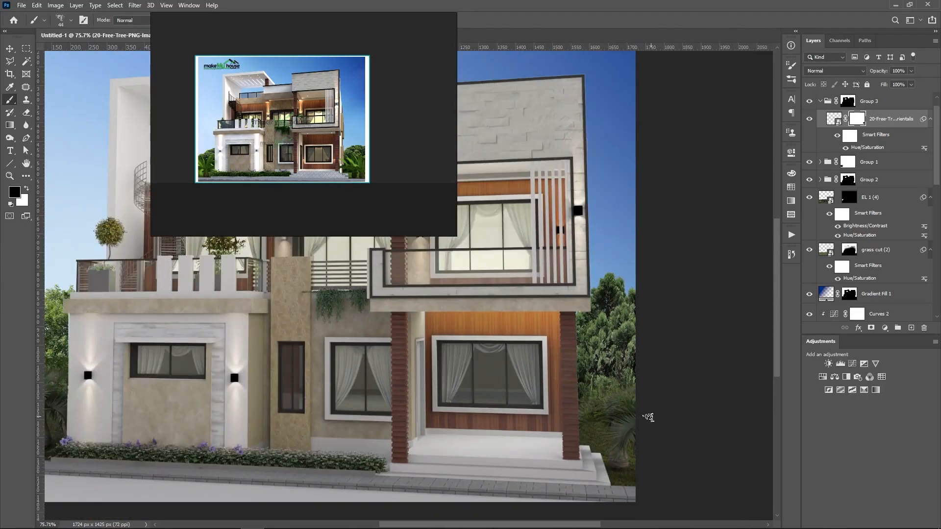
- Examine the blended edge between the tree and the palm beside the ground-floor pillar, with white as the foreground colour
{"action": "scroll", "coordinate": [649, 417], "scroll_direction": "down", "scroll_amount": 2}
{"action": "scroll", "coordinate": [687, 412], "scroll_direction": "up", "scroll_amount": 8}
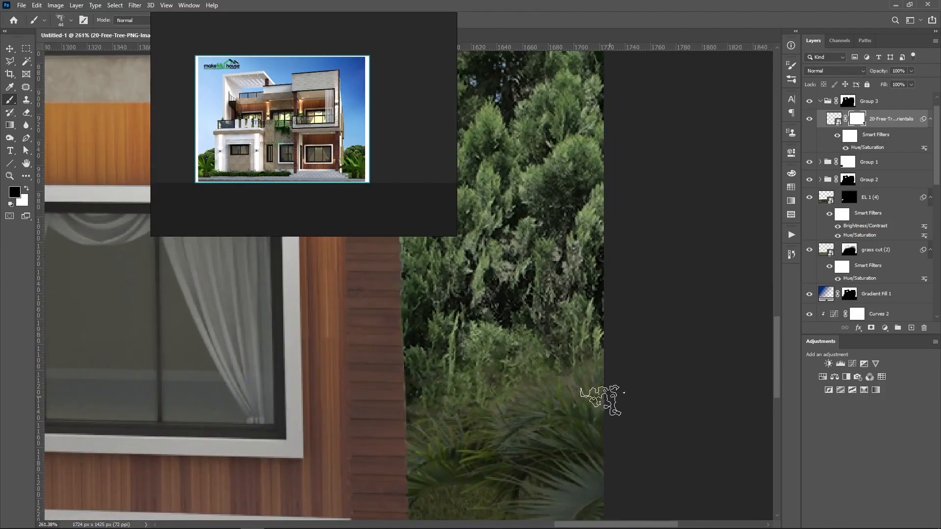
{"action": "scroll", "coordinate": [602, 400], "scroll_direction": "up", "scroll_amount": 1}
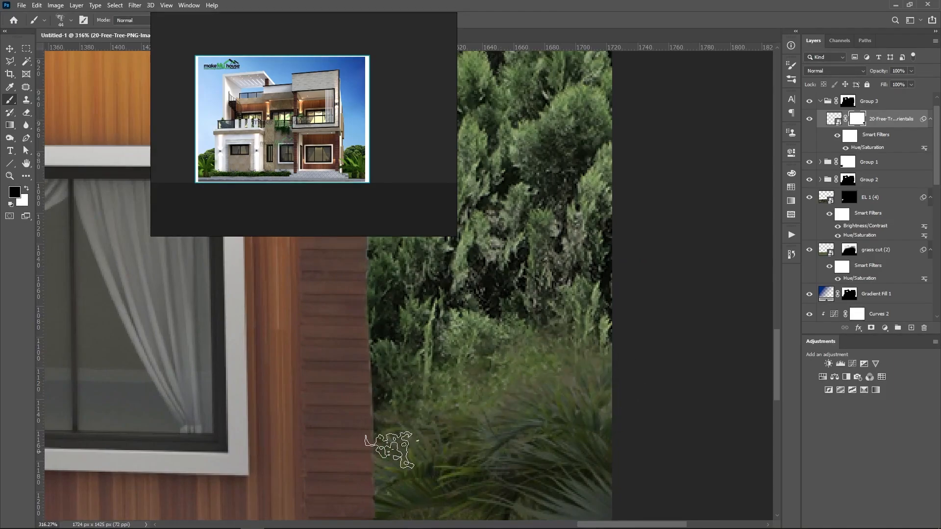
{"action": "key", "text": "x"}
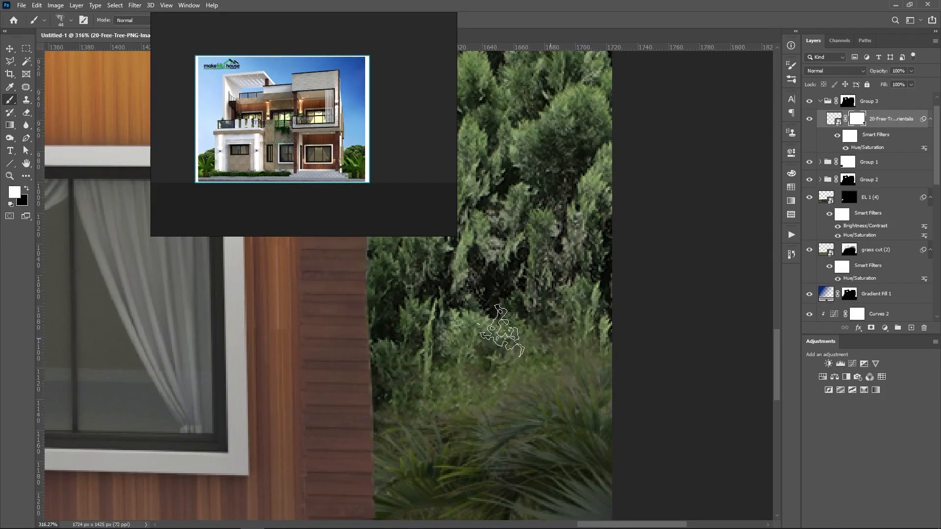
{"action": "scroll", "coordinate": [630, 427], "scroll_direction": "down", "scroll_amount": 2}
{"action": "scroll", "coordinate": [630, 426], "scroll_direction": "down", "scroll_amount": 5}
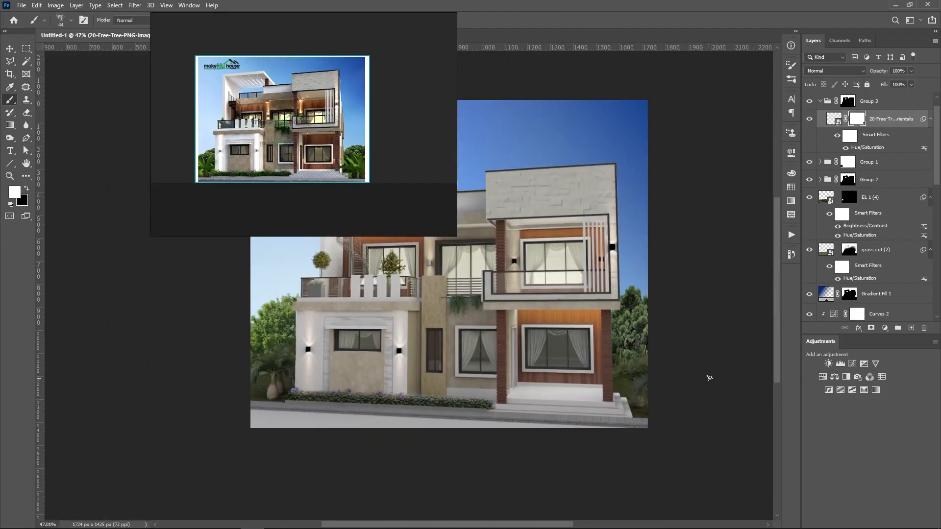
- Compare the whole composite with the reference house image, checking the sky, facade, side trees and ground at several magnifications
{"action": "scroll", "coordinate": [709, 378], "scroll_direction": "down", "scroll_amount": 1}
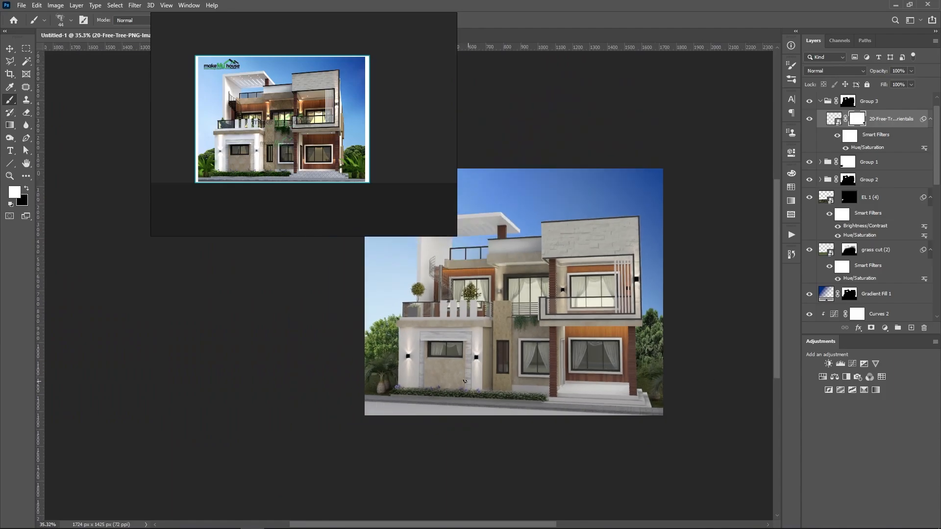
{"action": "scroll", "coordinate": [539, 363], "scroll_direction": "down", "scroll_amount": 1}
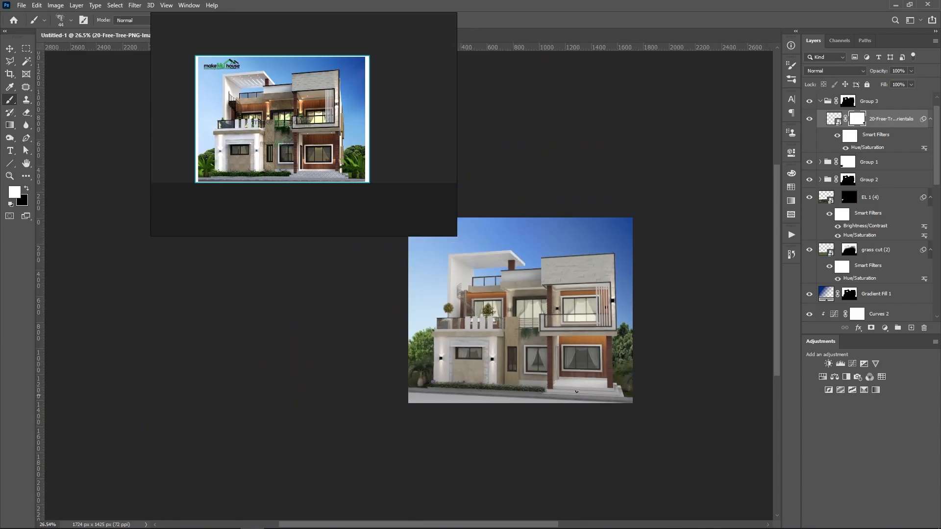
{"action": "scroll", "coordinate": [431, 348], "scroll_direction": "up", "scroll_amount": 5}
{"action": "scroll", "coordinate": [338, 417], "scroll_direction": "down", "scroll_amount": 2}
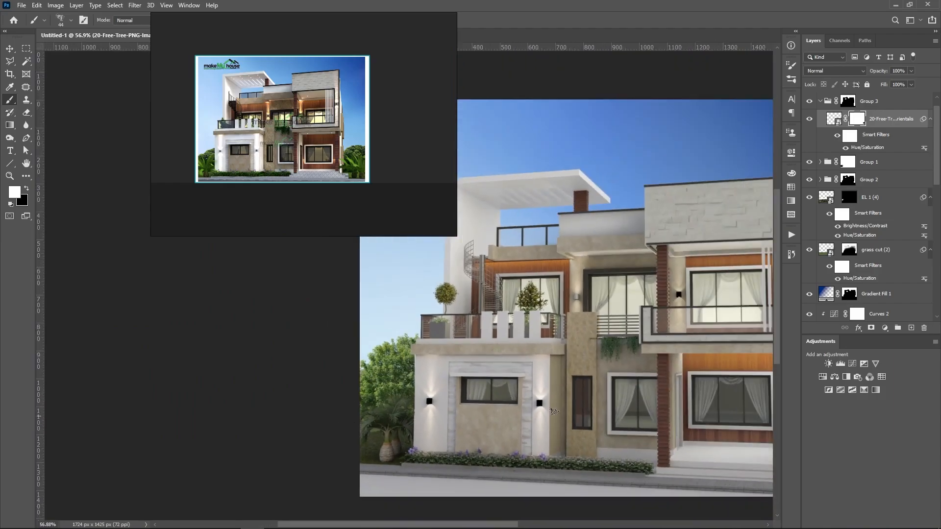
{"action": "scroll", "coordinate": [294, 408], "scroll_direction": "down", "scroll_amount": 2}
{"action": "scroll", "coordinate": [282, 403], "scroll_direction": "down", "scroll_amount": 2}
{"action": "scroll", "coordinate": [369, 426], "scroll_direction": "up", "scroll_amount": 1}
{"action": "scroll", "coordinate": [256, 426], "scroll_direction": "down", "scroll_amount": 1}
{"action": "scroll", "coordinate": [441, 389], "scroll_direction": "up", "scroll_amount": 2}
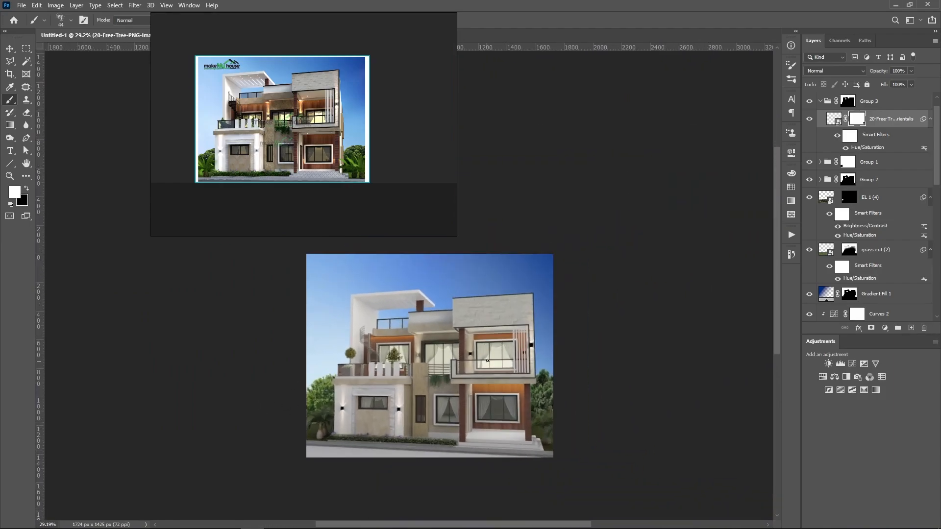
{"action": "scroll", "coordinate": [487, 361], "scroll_direction": "up", "scroll_amount": 1}
{"action": "scroll", "coordinate": [475, 377], "scroll_direction": "down", "scroll_amount": 2}
{"action": "scroll", "coordinate": [461, 343], "scroll_direction": "up", "scroll_amount": 2}
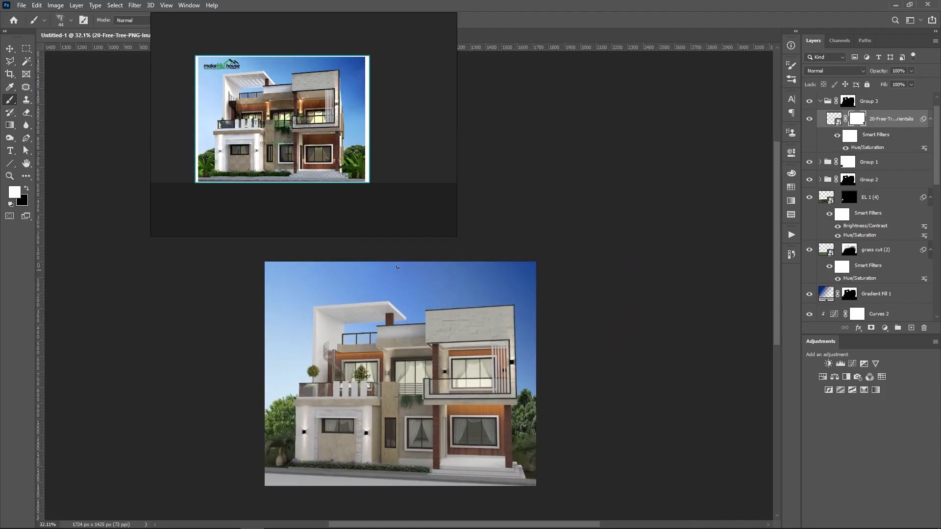
{"action": "scroll", "coordinate": [298, 265], "scroll_direction": "up", "scroll_amount": 4}
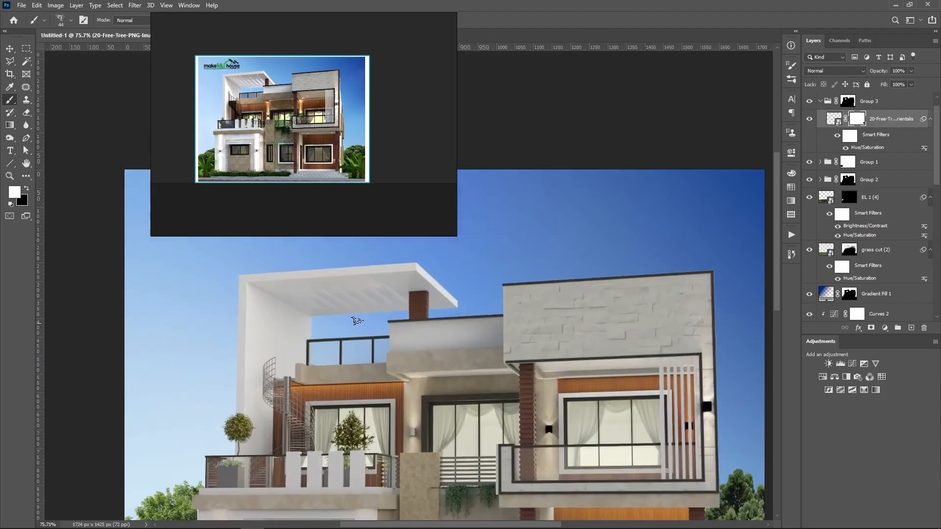
{"action": "scroll", "coordinate": [391, 372], "scroll_direction": "down", "scroll_amount": 2}
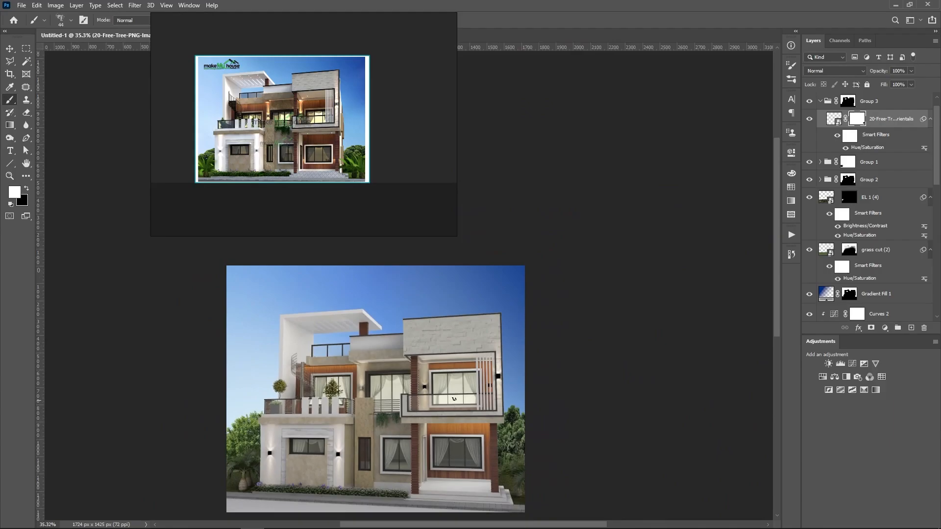
{"action": "scroll", "coordinate": [454, 400], "scroll_direction": "up", "scroll_amount": 5}
{"action": "scroll", "coordinate": [381, 497], "scroll_direction": "down", "scroll_amount": 2}
{"action": "scroll", "coordinate": [559, 435], "scroll_direction": "down", "scroll_amount": 1}
{"action": "scroll", "coordinate": [559, 434], "scroll_direction": "up", "scroll_amount": 1}
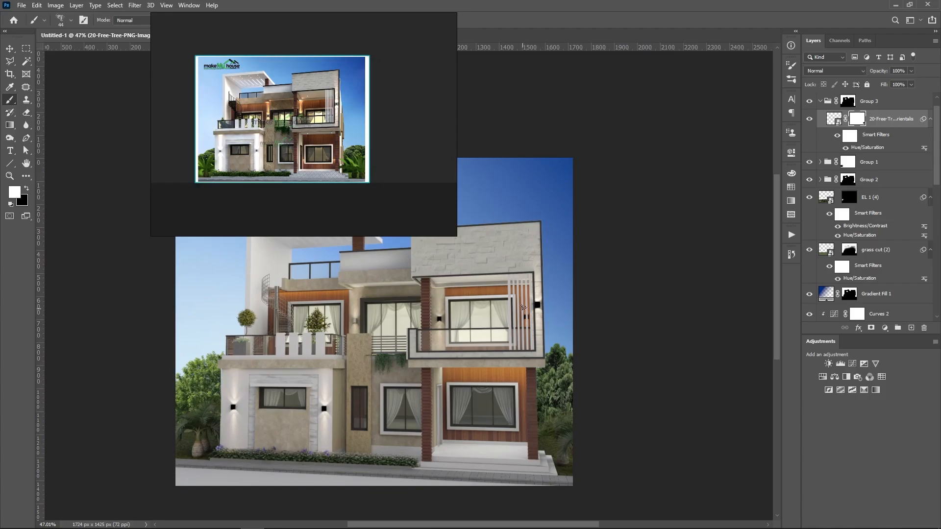
{"action": "scroll", "coordinate": [555, 333], "scroll_direction": "down", "scroll_amount": 2}
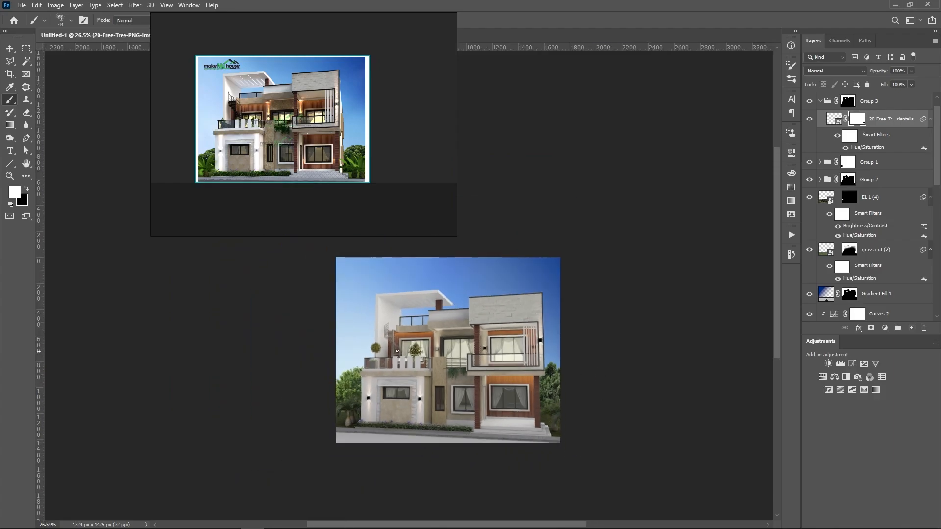
{"action": "scroll", "coordinate": [473, 370], "scroll_direction": "up", "scroll_amount": 1}
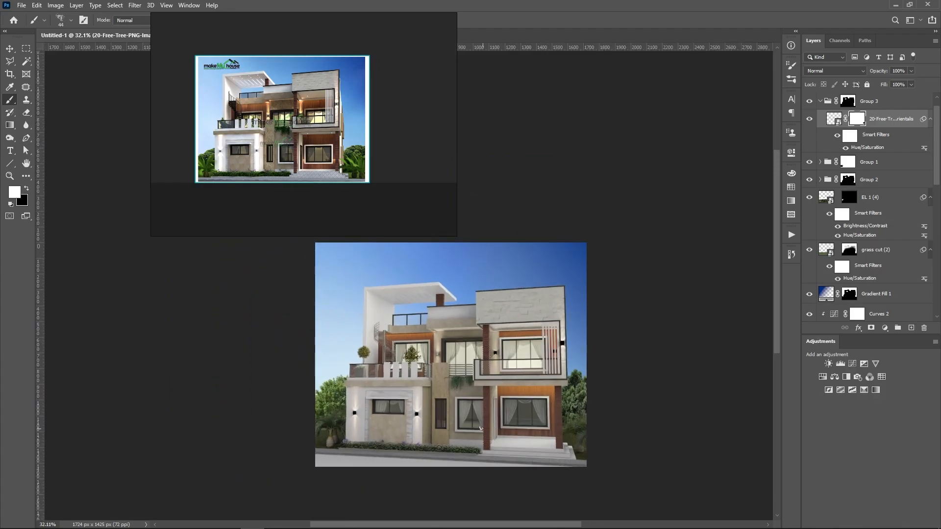
{"action": "scroll", "coordinate": [483, 428], "scroll_direction": "up", "scroll_amount": 2}
{"action": "scroll", "coordinate": [643, 457], "scroll_direction": "up", "scroll_amount": 3}
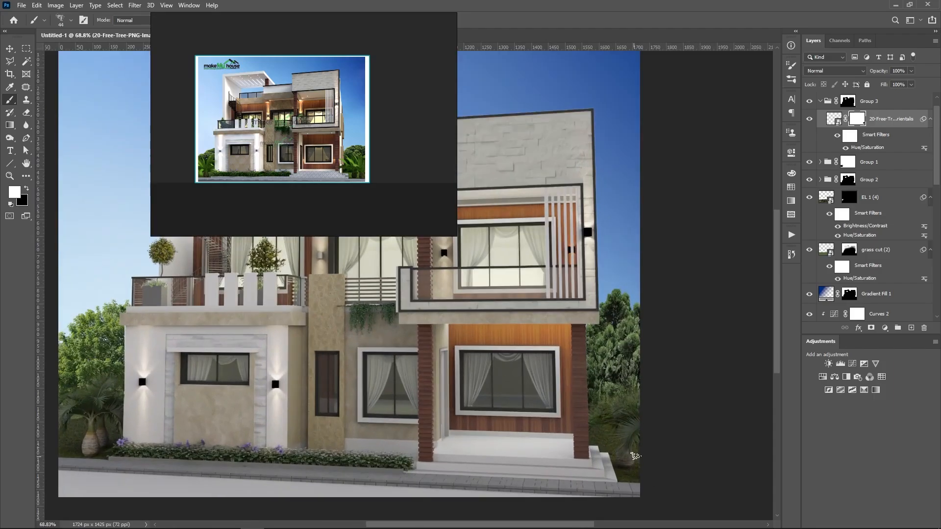
{"action": "scroll", "coordinate": [657, 424], "scroll_direction": "down", "scroll_amount": 1}
{"action": "scroll", "coordinate": [659, 421], "scroll_direction": "down", "scroll_amount": 3}
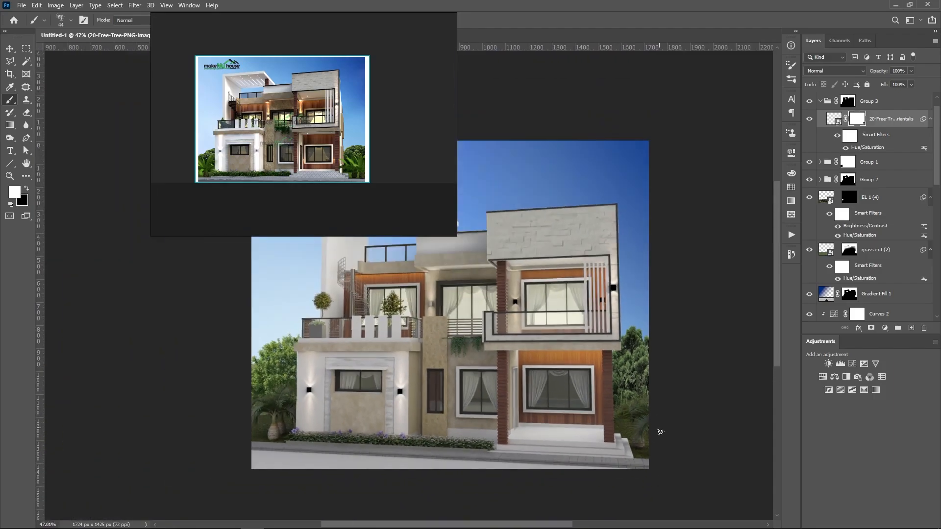
{"action": "scroll", "coordinate": [549, 453], "scroll_direction": "up", "scroll_amount": 2}
{"action": "scroll", "coordinate": [494, 404], "scroll_direction": "down", "scroll_amount": 1}
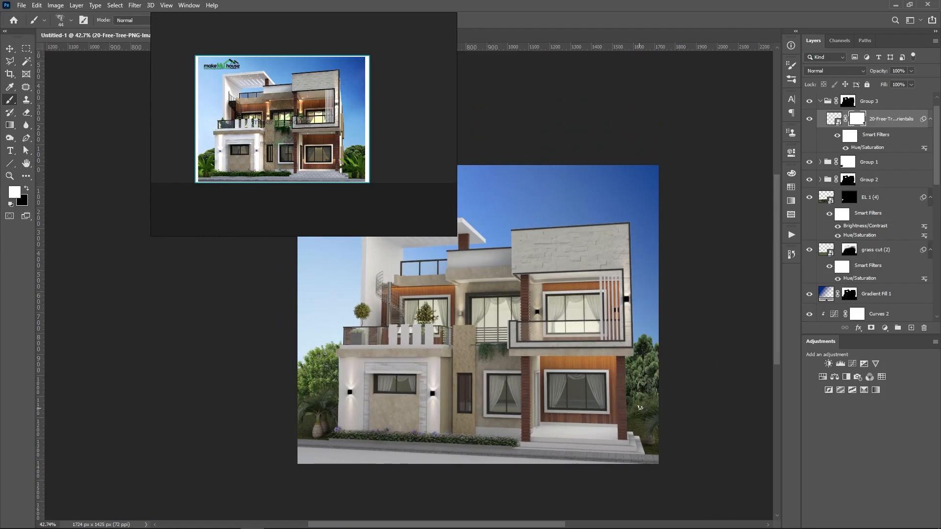
{"action": "scroll", "coordinate": [548, 422], "scroll_direction": "up", "scroll_amount": 2}
{"action": "scroll", "coordinate": [500, 425], "scroll_direction": "down", "scroll_amount": 2}
{"action": "left_click_drag", "start_coordinate": [349, 157], "coordinate": [328, 145]}
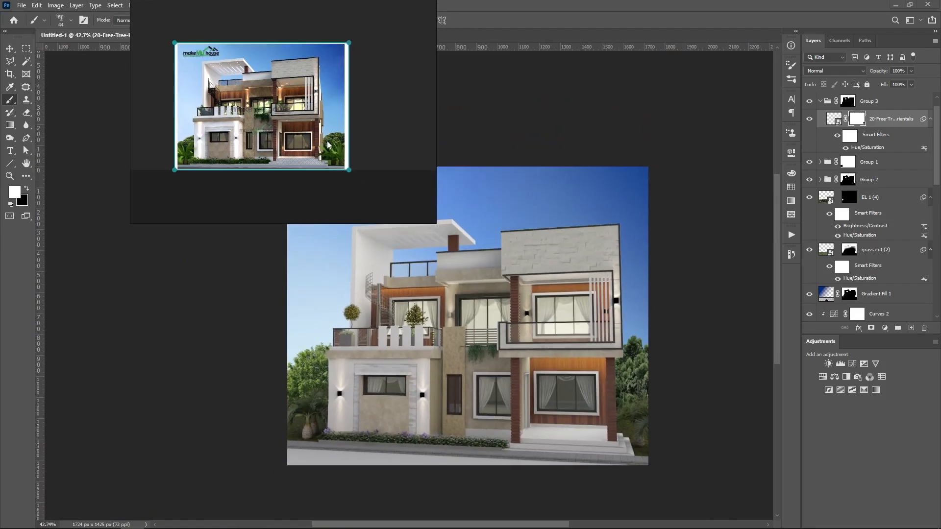
{"action": "scroll", "coordinate": [368, 258], "scroll_direction": "down", "scroll_amount": 1}
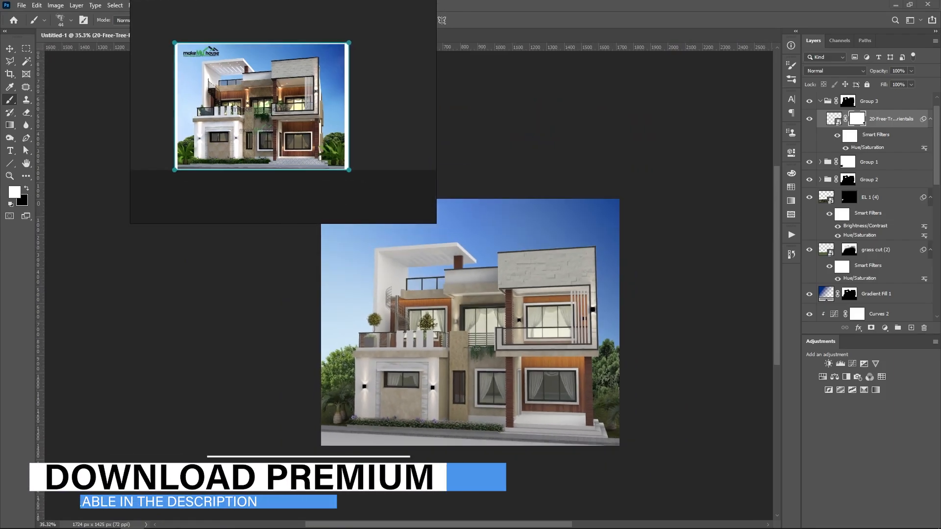
{"action": "scroll", "coordinate": [368, 258], "scroll_direction": "up", "scroll_amount": 3}
{"action": "scroll", "coordinate": [314, 283], "scroll_direction": "down", "scroll_amount": 1}
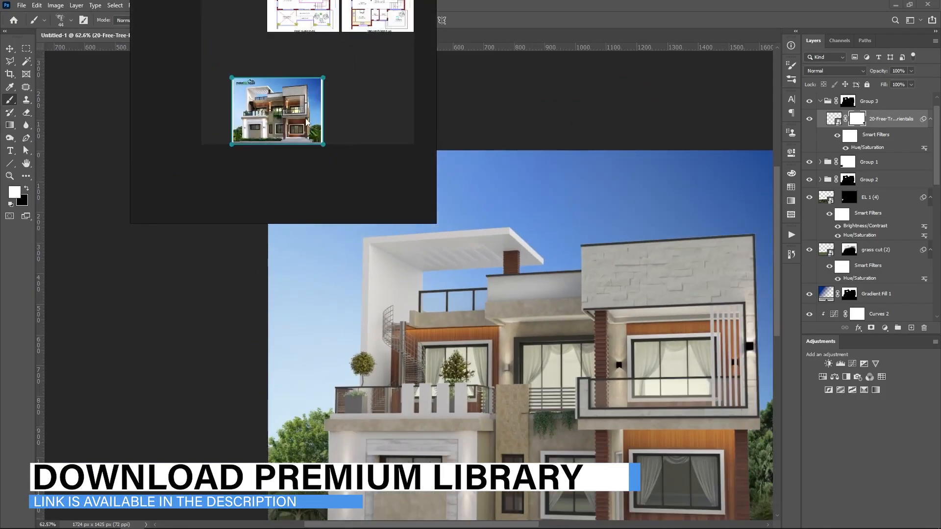
{"action": "scroll", "coordinate": [477, 285], "scroll_direction": "down", "scroll_amount": 1}
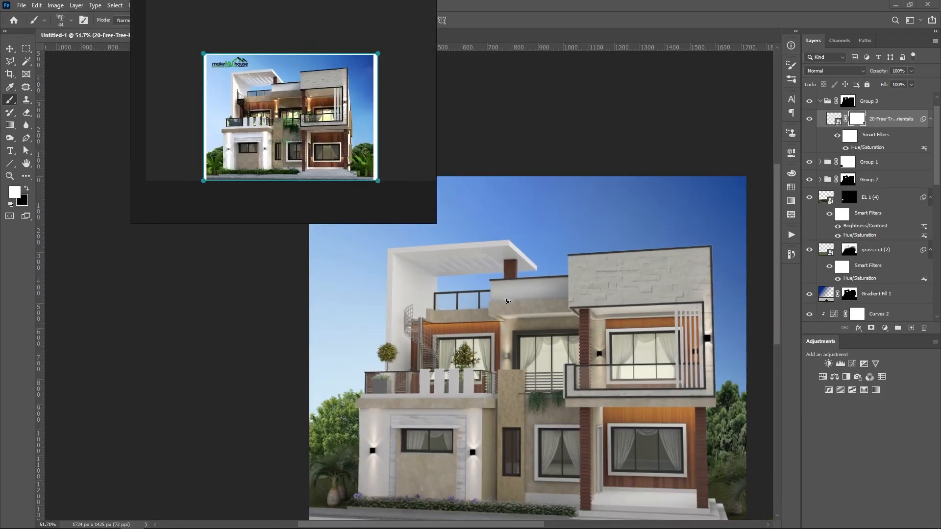
{"action": "scroll", "coordinate": [534, 331], "scroll_direction": "down", "scroll_amount": 1}
{"action": "scroll", "coordinate": [754, 359], "scroll_direction": "down", "scroll_amount": 1}
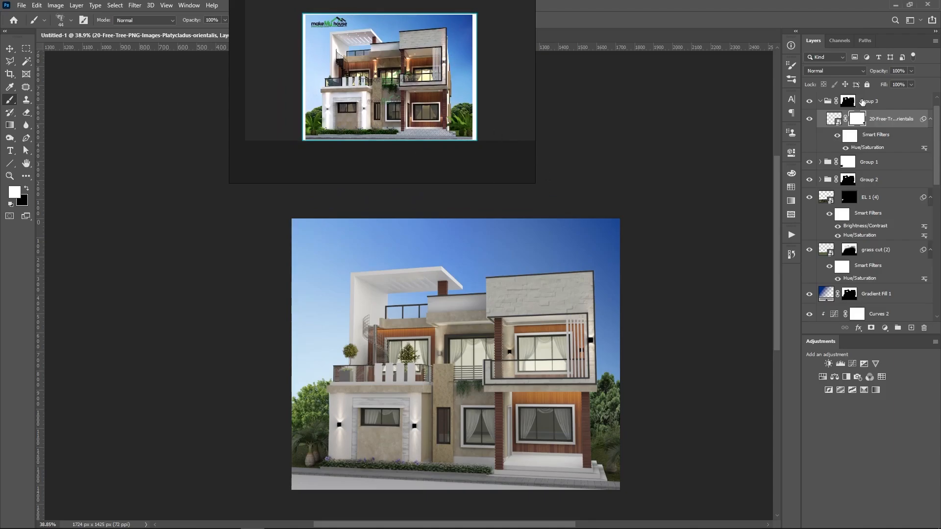
- Stamp all visible layers into a new layer above Group 3 and hide the layers and groups beneath it
{"action": "left_click", "coordinate": [855, 102]}
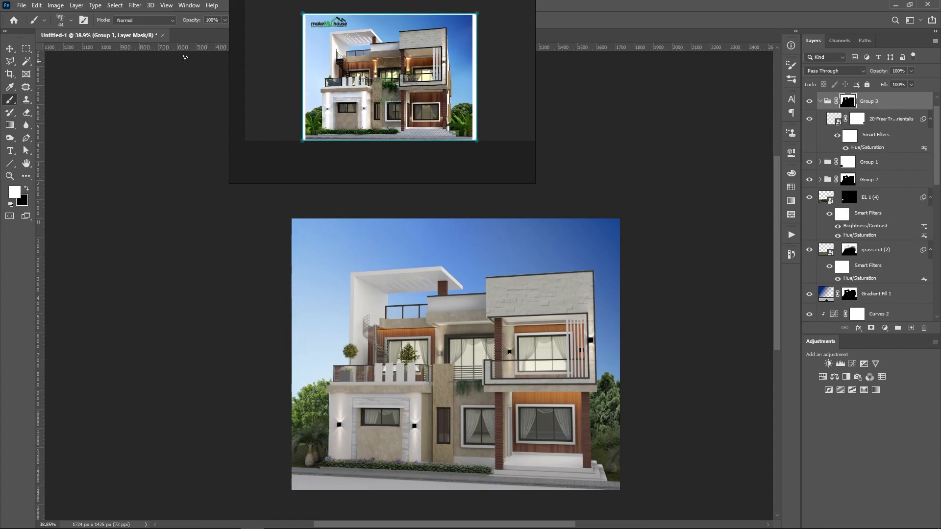
{"action": "left_click", "coordinate": [76, 5]}
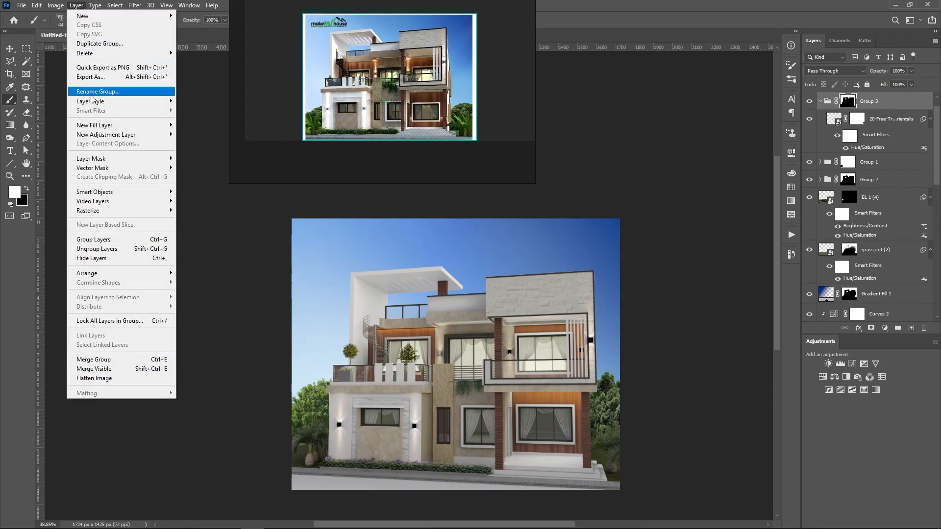
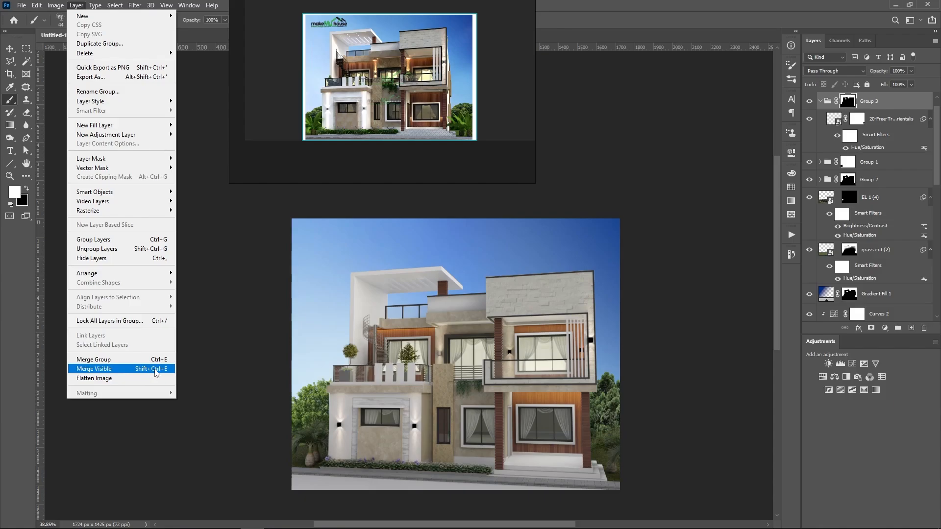
{"action": "left_click", "coordinate": [385, 305]}
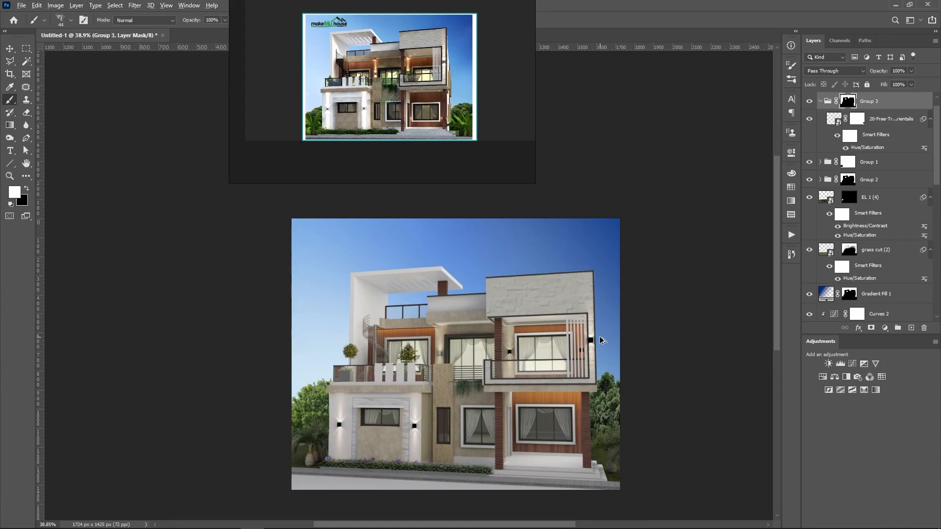
{"action": "key", "text": "ctrl+shift+alt+e"}
{"action": "key", "text": "x"}
{"action": "left_click", "coordinate": [809, 101], "text": "alt"}
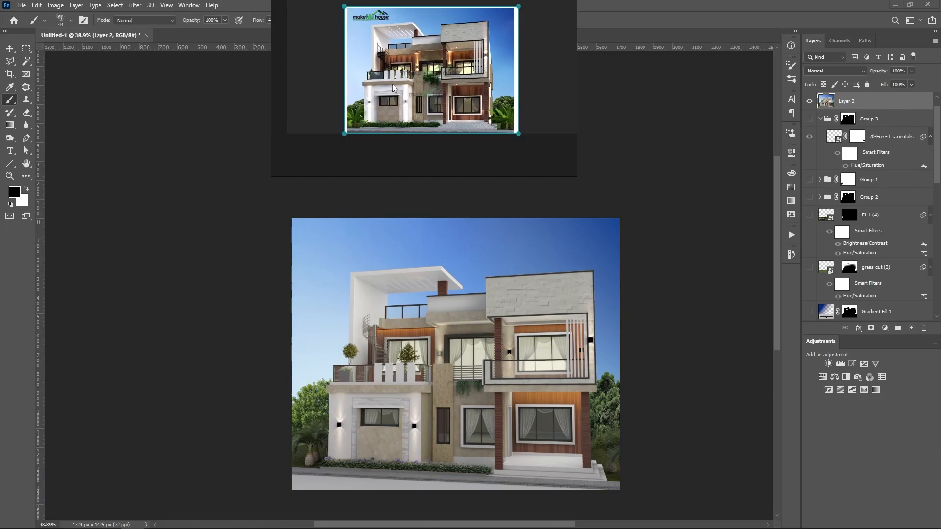
{"action": "left_click", "coordinate": [510, 338]}
{"action": "scroll", "coordinate": [510, 339], "scroll_direction": "up", "scroll_amount": 1}
{"action": "scroll", "coordinate": [292, 213], "scroll_direction": "down", "scroll_amount": 2}
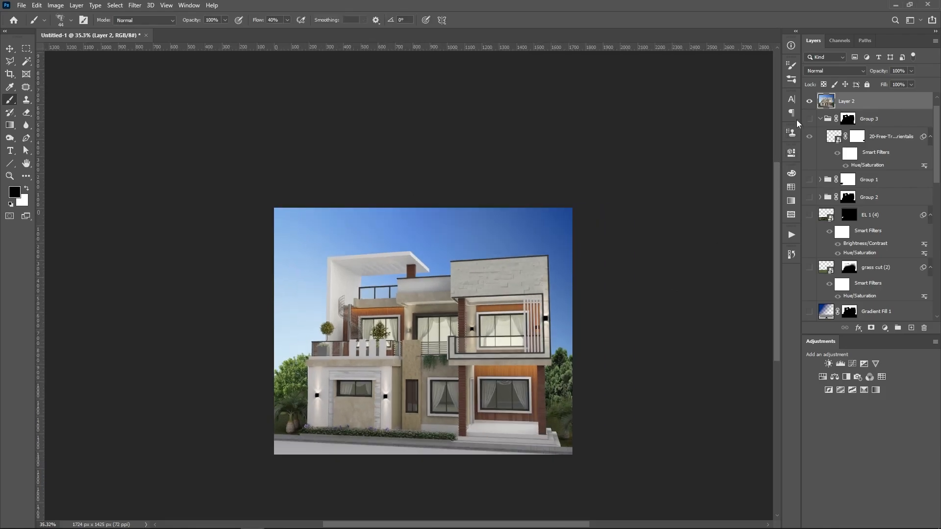
- Open the Camera Raw Filter on the stamped layer and set the Basic white balance to Temperature -2 and Tint 0
{"action": "left_click", "coordinate": [135, 4]}
{"action": "left_click", "coordinate": [162, 64]}
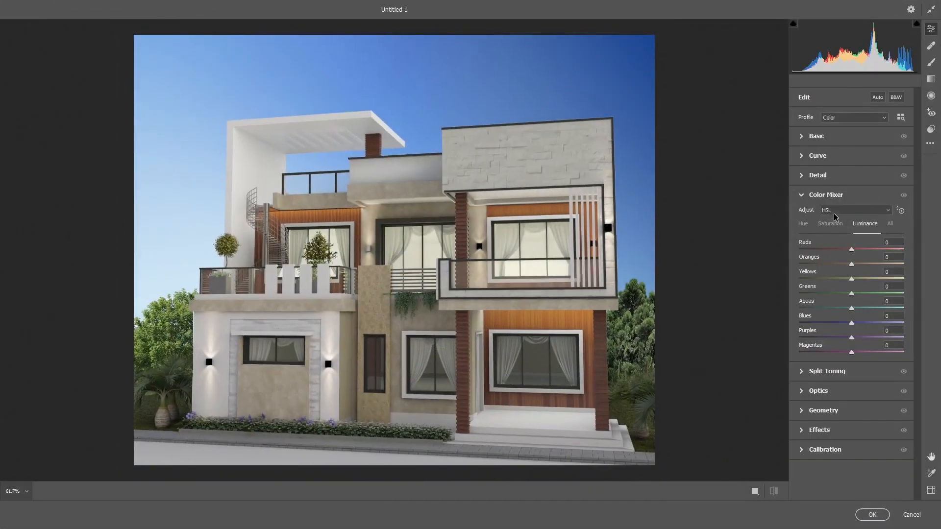
{"action": "left_click", "coordinate": [805, 137]}
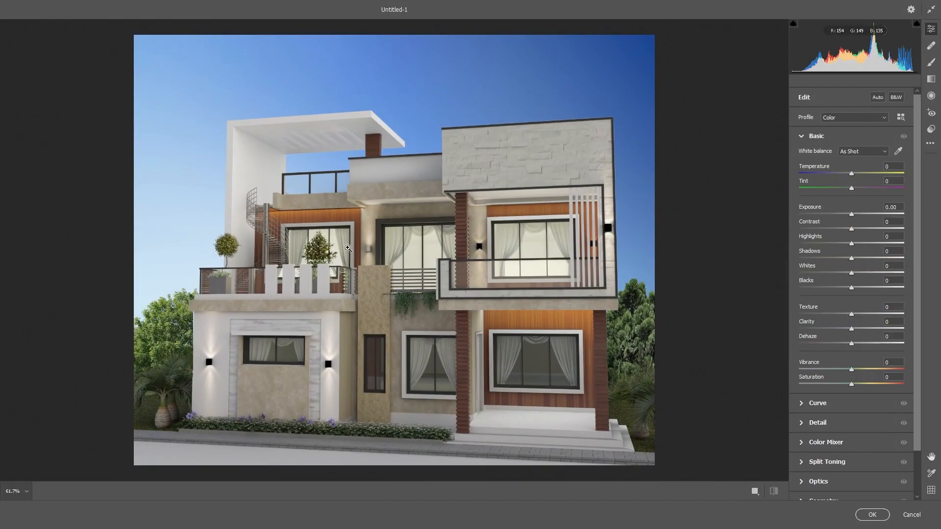
{"action": "mouse_move", "coordinate": [852, 174]}
{"action": "left_mouse_down"}
{"action": "mouse_move", "coordinate": [859, 190]}
{"action": "mouse_move", "coordinate": [851, 187]}
{"action": "left_mouse_up"}
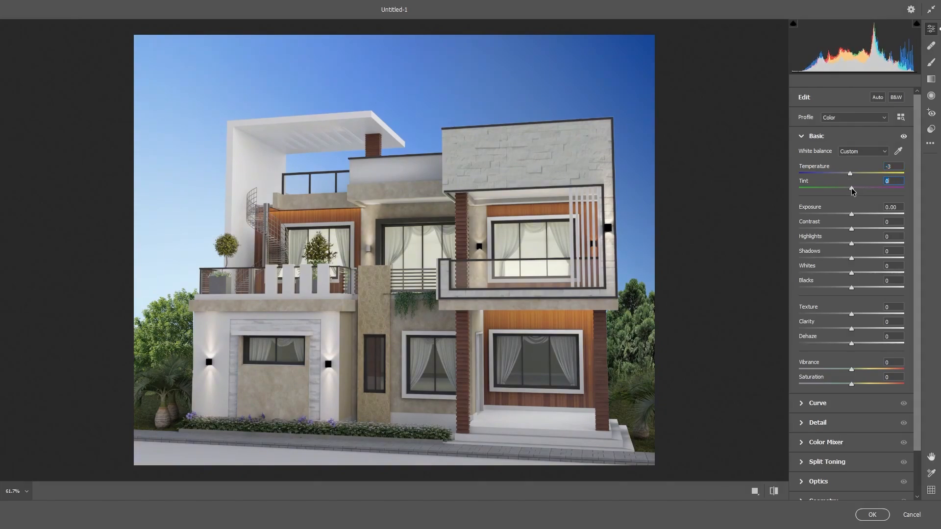
{"action": "mouse_move", "coordinate": [851, 187]}
{"action": "left_mouse_down"}
{"action": "mouse_move", "coordinate": [866, 188]}
{"action": "mouse_move", "coordinate": [841, 185]}
{"action": "mouse_move", "coordinate": [851, 184]}
{"action": "left_mouse_up"}
{"action": "double_click", "coordinate": [851, 185]}
{"action": "left_click", "coordinate": [852, 173]}
{"action": "mouse_move", "coordinate": [852, 172]}
{"action": "left_mouse_down"}
{"action": "mouse_move", "coordinate": [861, 175]}
{"action": "mouse_move", "coordinate": [853, 172]}
{"action": "left_mouse_up"}
- Adjust the Basic settings to Exposure -0.10, Contrast +48, Highlights +12, Shadows -17, Texture +8 and Dehaze -3
{"action": "left_click_drag", "start_coordinate": [811, 208], "coordinate": [803, 268]}
{"action": "left_click", "coordinate": [811, 253]}
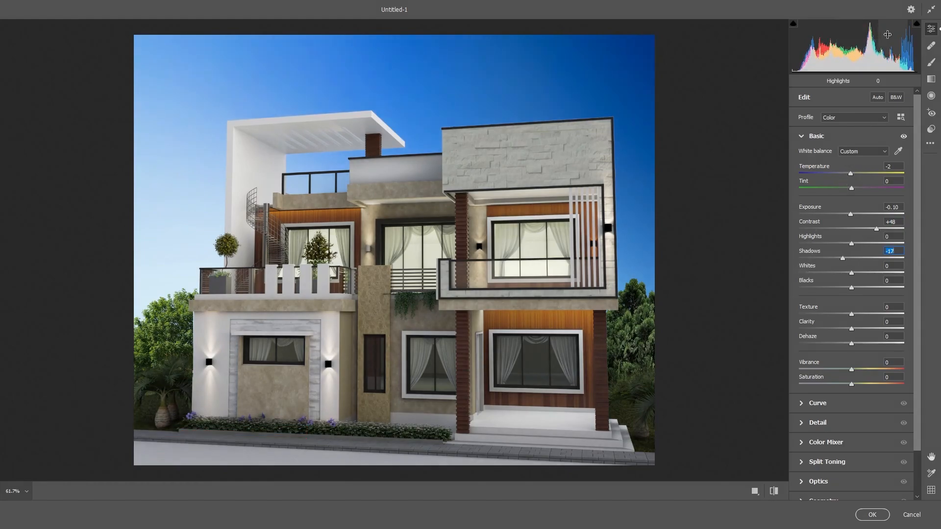
{"action": "mouse_move", "coordinate": [893, 49]}
{"action": "left_mouse_down"}
{"action": "mouse_move", "coordinate": [907, 49]}
{"action": "mouse_move", "coordinate": [897, 49]}
{"action": "left_mouse_up"}
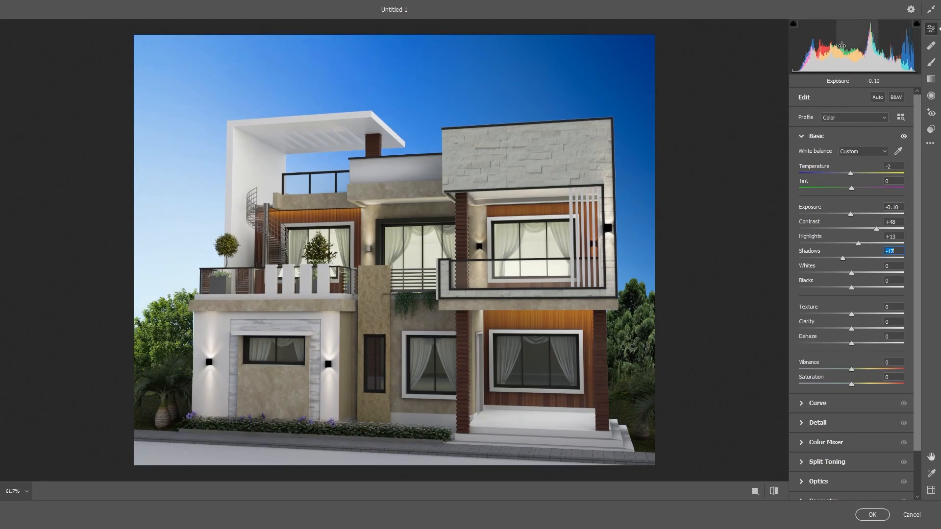
{"action": "left_click_drag", "start_coordinate": [834, 47], "coordinate": [872, 43]}
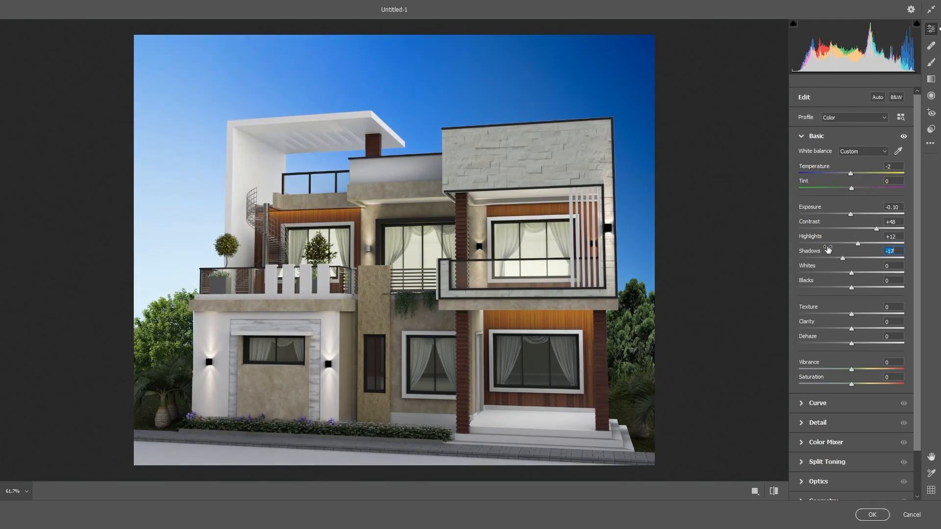
{"action": "scroll", "coordinate": [828, 249], "scroll_direction": "down", "scroll_amount": 2}
{"action": "left_click_drag", "start_coordinate": [803, 260], "coordinate": [811, 287]}
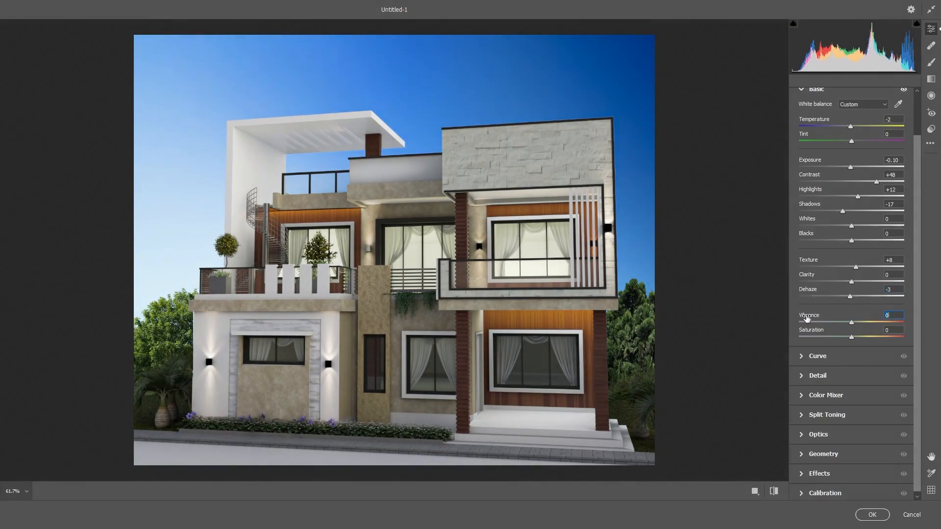
- Lower the Color Mixer saturation of the Blues to -27 and the Aquas to -11
{"action": "left_click", "coordinate": [804, 355]}
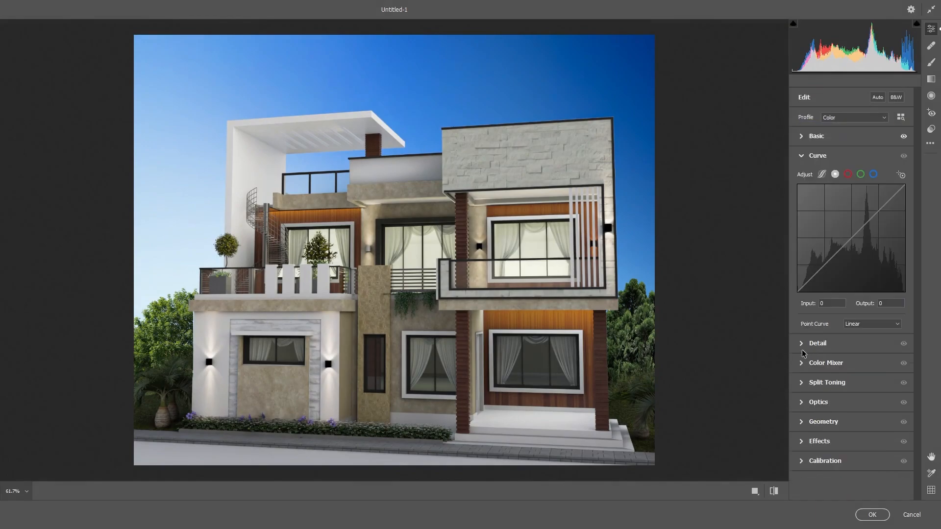
{"action": "left_click", "coordinate": [804, 344]}
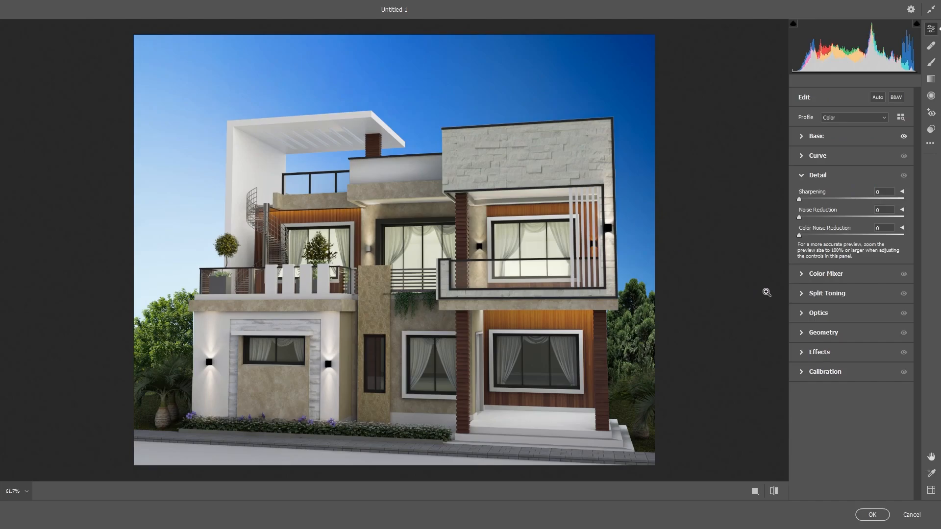
{"action": "left_click", "coordinate": [805, 277]}
{"action": "left_click", "coordinate": [825, 226]}
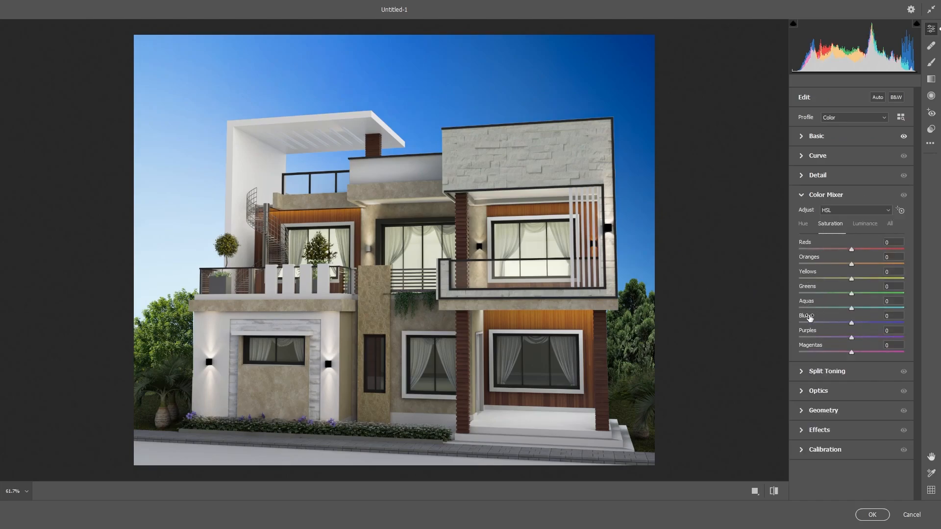
{"action": "left_click_drag", "start_coordinate": [809, 317], "coordinate": [807, 297]}
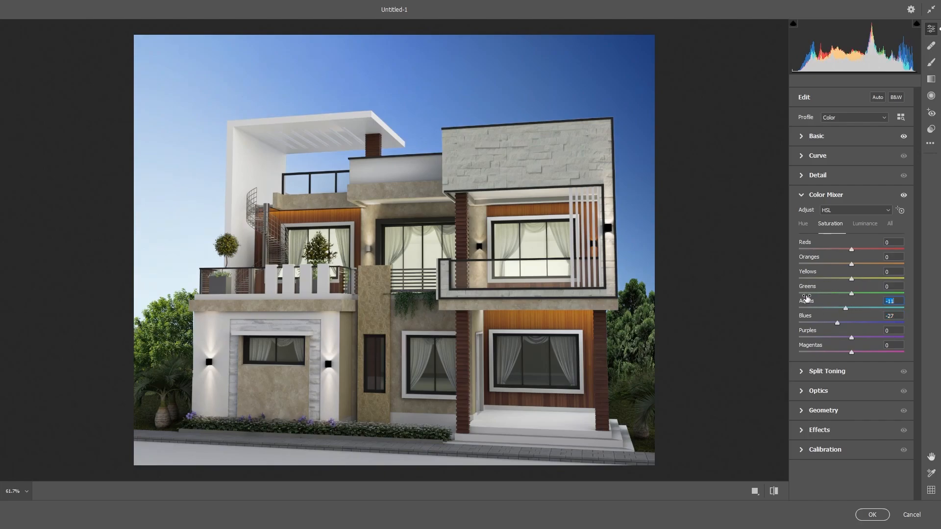
- Set the Effects Vignetting to -9 and apply the Camera Raw Filter to the stamped layer
{"action": "scroll", "coordinate": [523, 256], "scroll_direction": "down", "scroll_amount": 5}
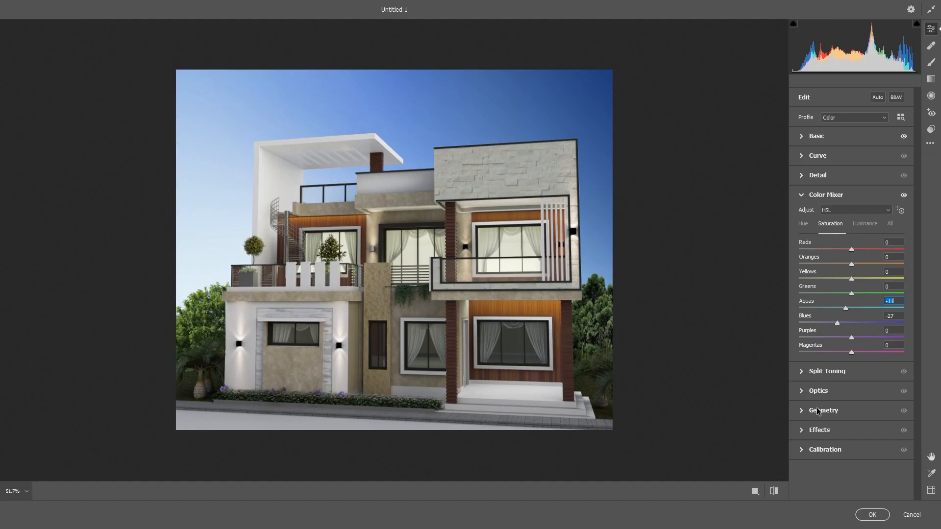
{"action": "left_click", "coordinate": [815, 390]}
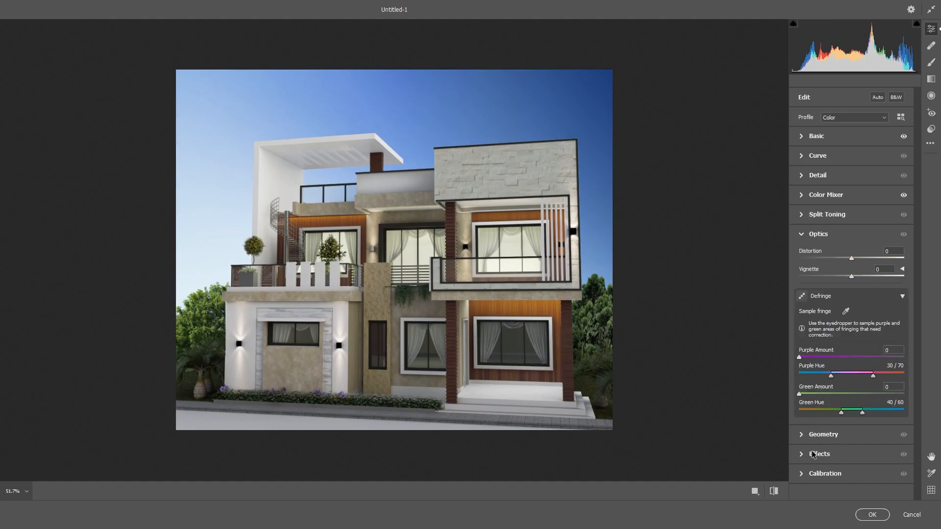
{"action": "left_click", "coordinate": [813, 455]}
{"action": "mouse_move", "coordinate": [851, 314]}
{"action": "left_mouse_down"}
{"action": "mouse_move", "coordinate": [827, 315]}
{"action": "mouse_move", "coordinate": [846, 316]}
{"action": "left_mouse_up"}
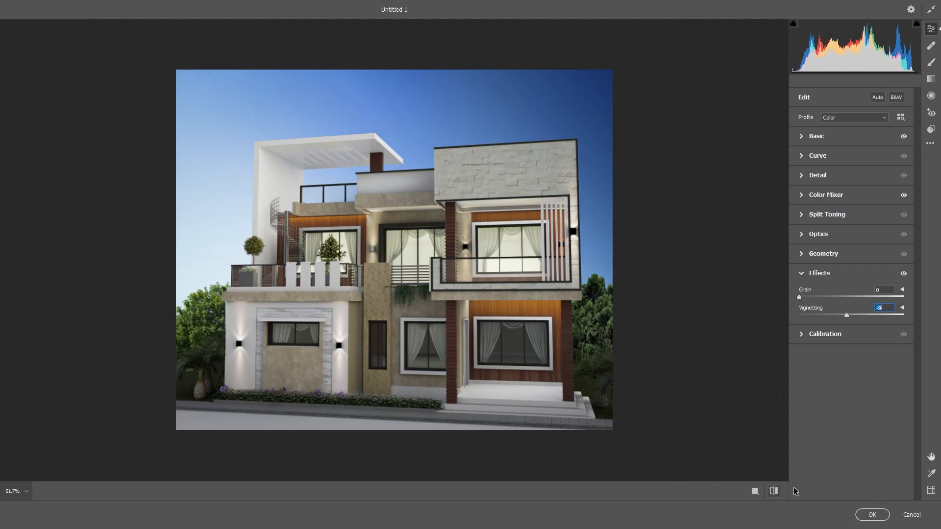
{"action": "left_click", "coordinate": [873, 515]}
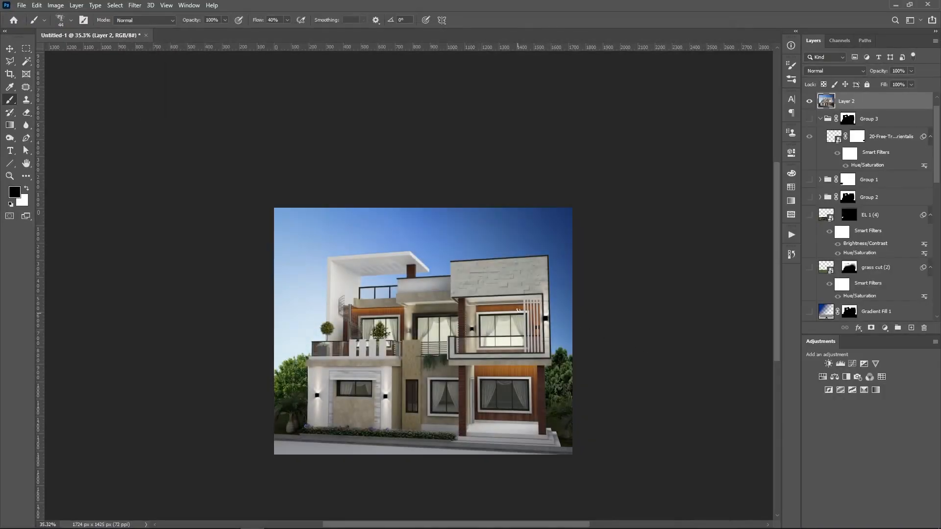
- Make the groups and layers beneath the stamped layer visible again, leaving masking id.jpg hidden
{"action": "left_click", "coordinate": [808, 102]}
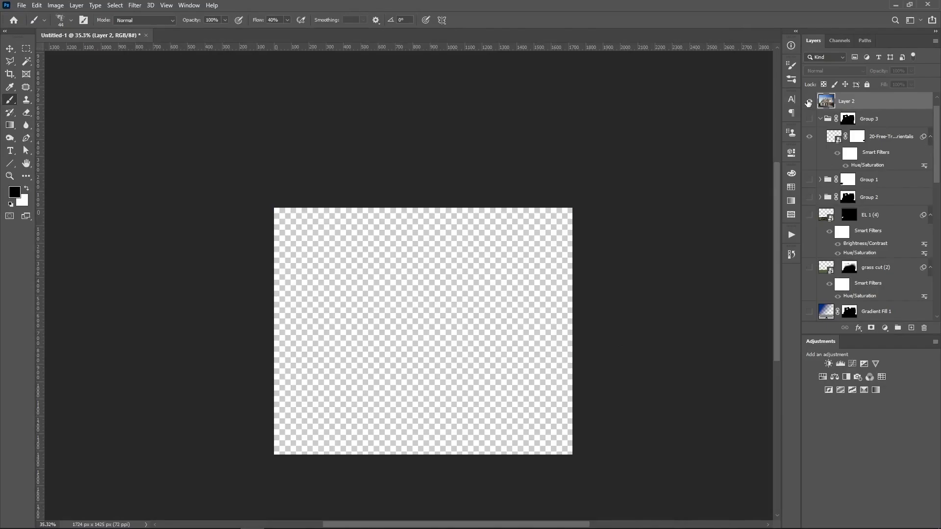
{"action": "left_click", "coordinate": [809, 101]}
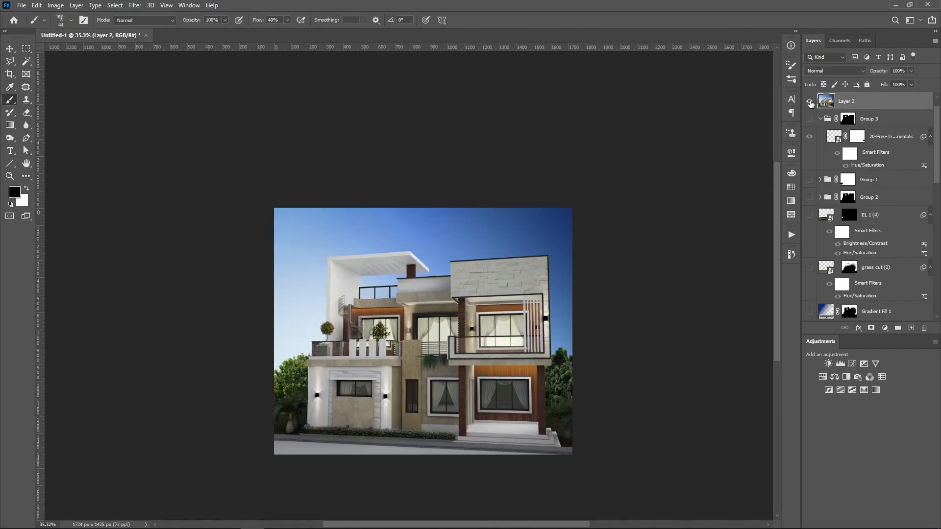
{"action": "left_click_drag", "start_coordinate": [810, 119], "coordinate": [810, 306]}
{"action": "left_click", "coordinate": [810, 306]}
{"action": "scroll", "coordinate": [808, 274], "scroll_direction": "down", "scroll_amount": 4}
{"action": "left_click_drag", "start_coordinate": [809, 244], "coordinate": [809, 343]}
{"action": "scroll", "coordinate": [813, 205], "scroll_direction": "up", "scroll_amount": 10}
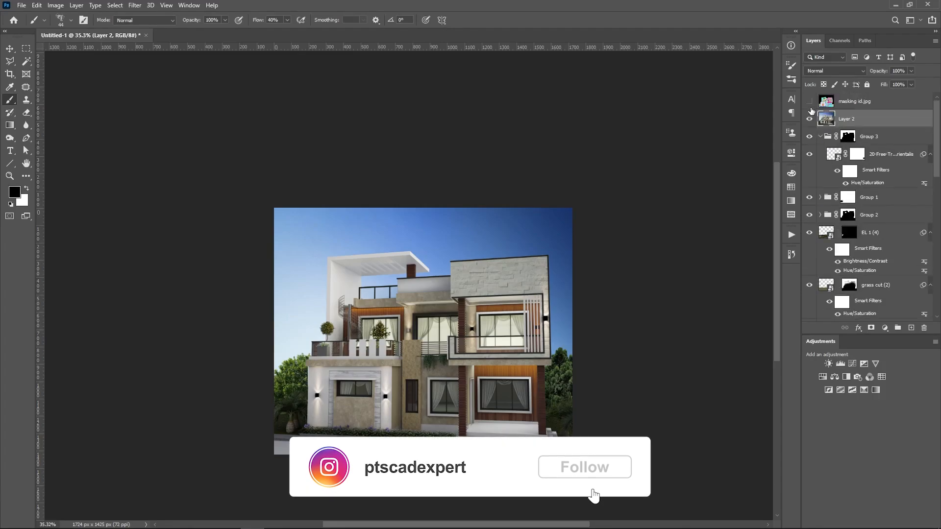
- Hide the stamped layer and check the vegetation, grass, gradient and AO layers beneath it
{"action": "left_click", "coordinate": [810, 119]}
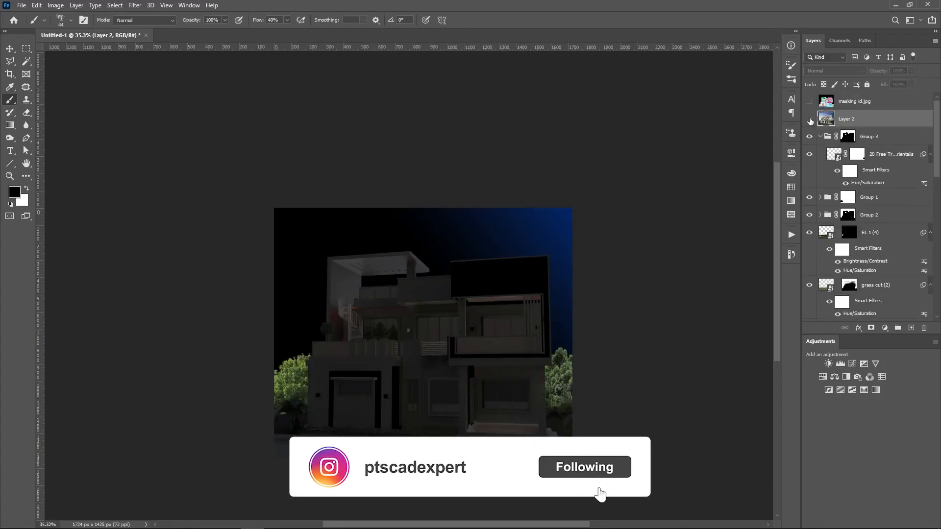
{"action": "left_click", "coordinate": [810, 119]}
{"action": "left_click", "coordinate": [810, 118]}
{"action": "left_click", "coordinate": [810, 154]}
{"action": "left_click", "coordinate": [810, 154]}
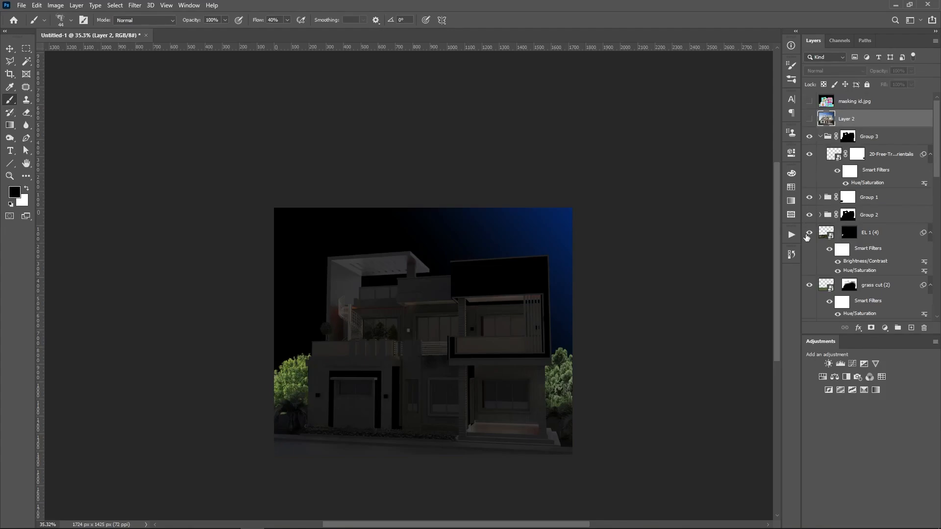
{"action": "scroll", "coordinate": [808, 237], "scroll_direction": "down", "scroll_amount": 3}
{"action": "scroll", "coordinate": [811, 287], "scroll_direction": "down", "scroll_amount": 1}
{"action": "left_click", "coordinate": [809, 279]}
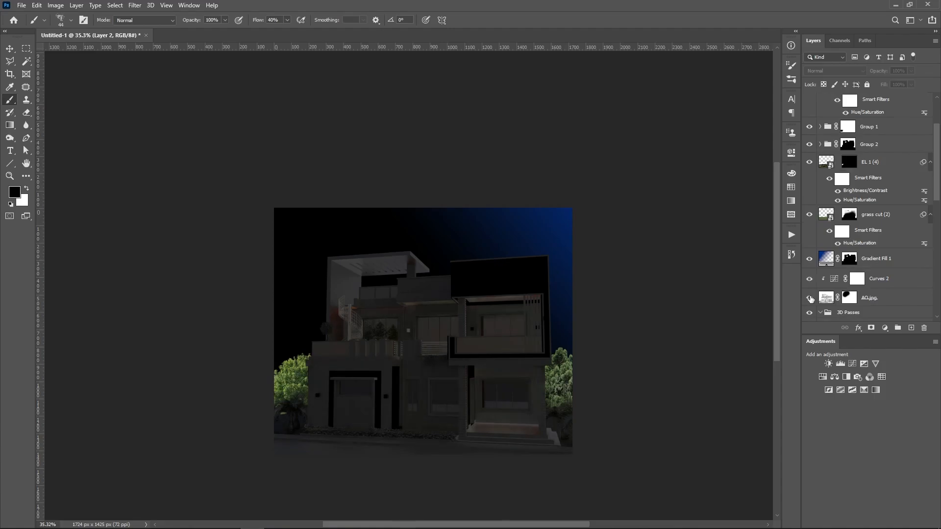
{"action": "scroll", "coordinate": [810, 298], "scroll_direction": "down", "scroll_amount": 2}
- Toggle the 3D Passes group for comparison and hide its Curves 1 adjustment layer
{"action": "left_click", "coordinate": [810, 277]}
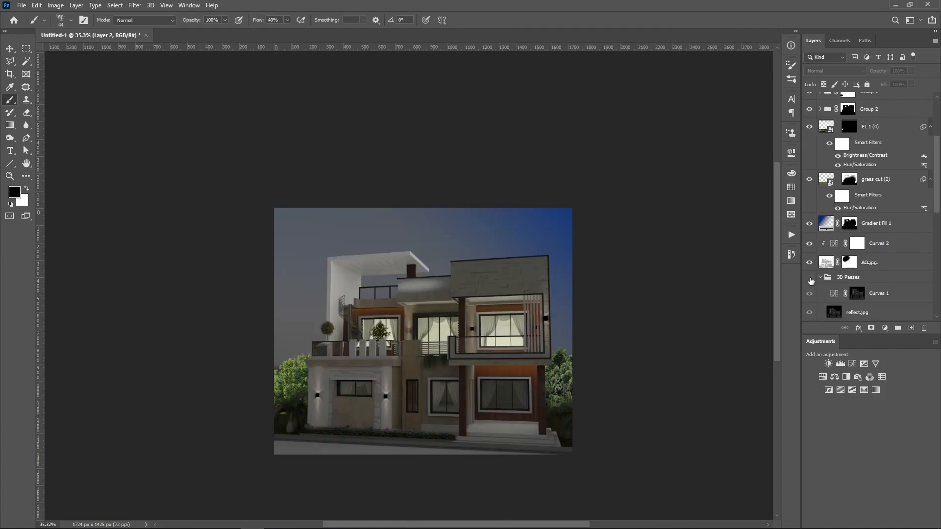
{"action": "scroll", "coordinate": [812, 281], "scroll_direction": "down", "scroll_amount": 2}
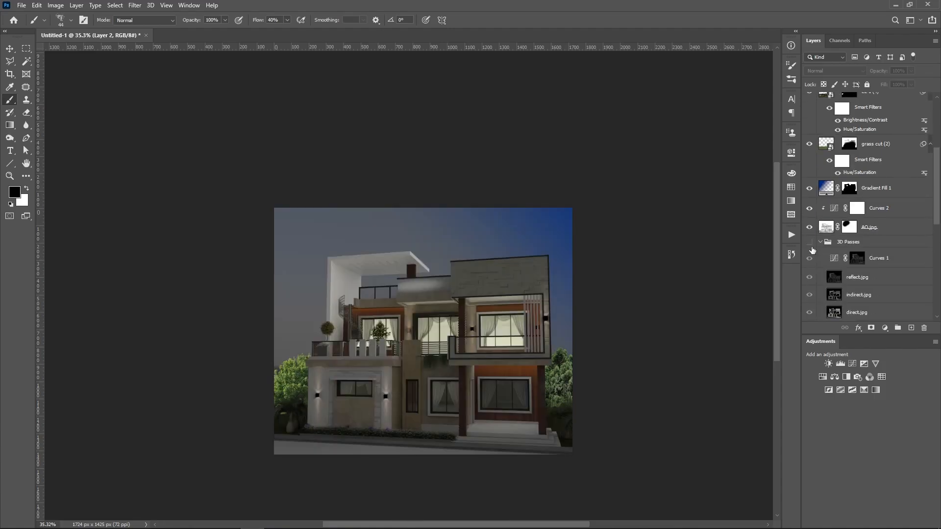
{"action": "scroll", "coordinate": [812, 251], "scroll_direction": "down", "scroll_amount": 2}
{"action": "left_click", "coordinate": [810, 208]}
{"action": "left_click", "coordinate": [809, 222]}
{"action": "left_click", "coordinate": [810, 209]}
{"action": "left_click", "coordinate": [810, 208]}
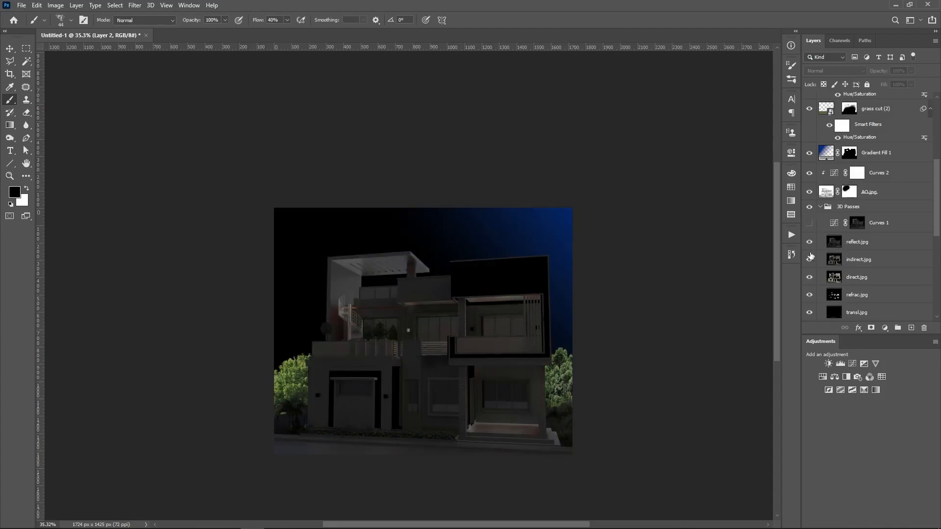
- Review the remaining layers down to the Light Passes group and base image, and show the stamped layer again
{"action": "scroll", "coordinate": [810, 270], "scroll_direction": "down", "scroll_amount": 5}
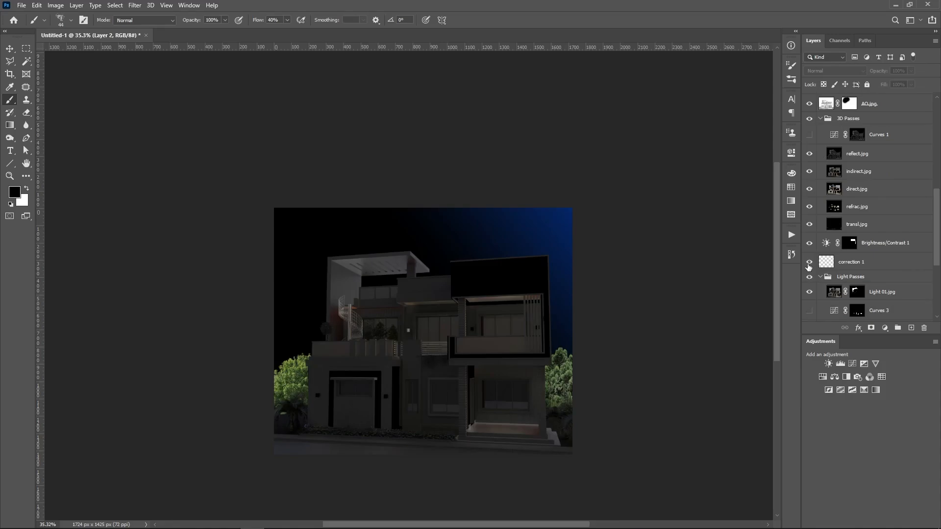
{"action": "left_click", "coordinate": [809, 277]}
{"action": "scroll", "coordinate": [810, 279], "scroll_direction": "down", "scroll_amount": 4}
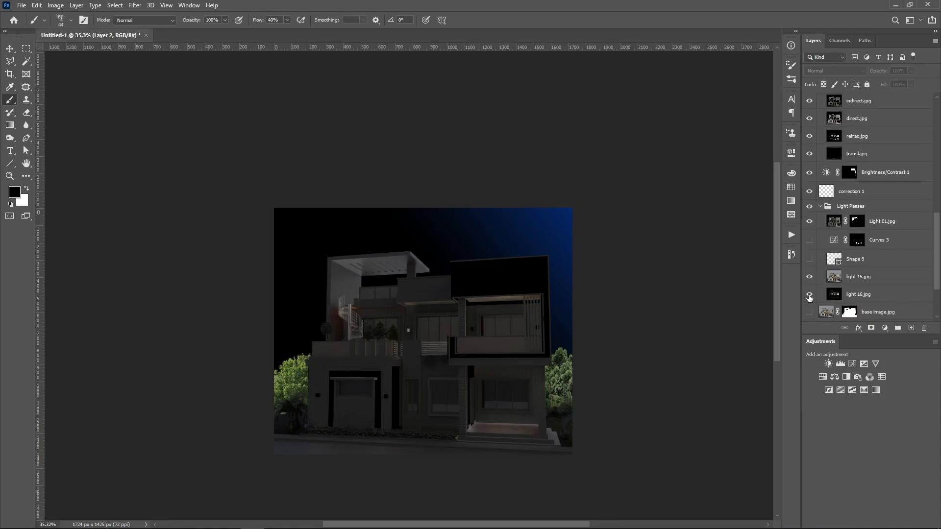
{"action": "scroll", "coordinate": [808, 274], "scroll_direction": "up", "scroll_amount": 8}
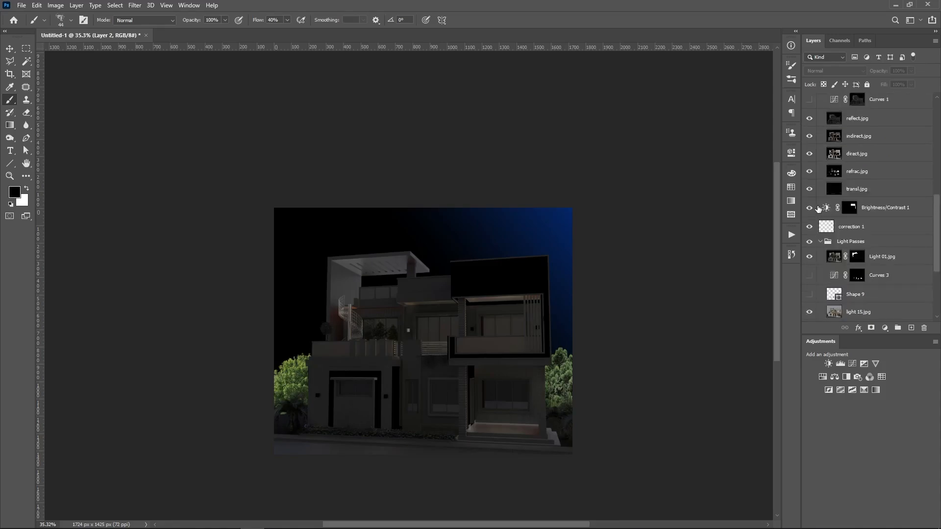
{"action": "scroll", "coordinate": [823, 154], "scroll_direction": "up", "scroll_amount": 2}
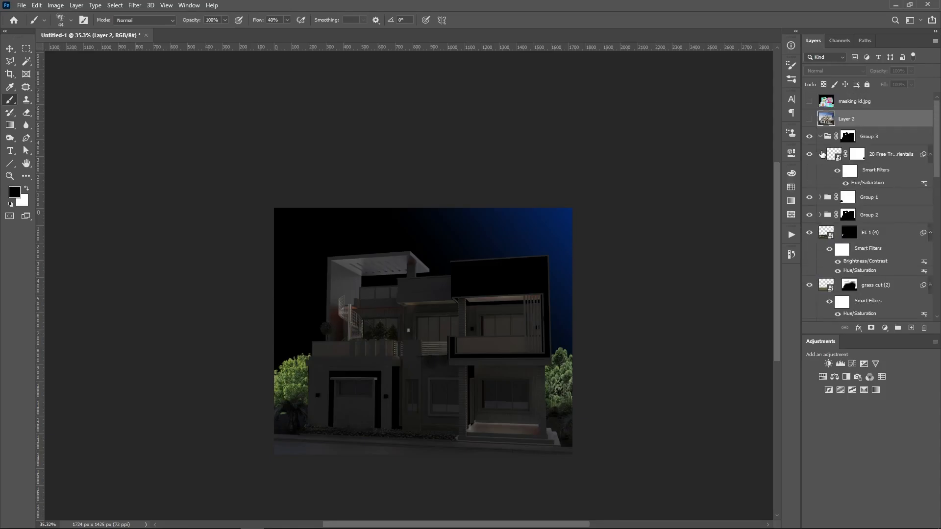
{"action": "left_click", "coordinate": [809, 120]}
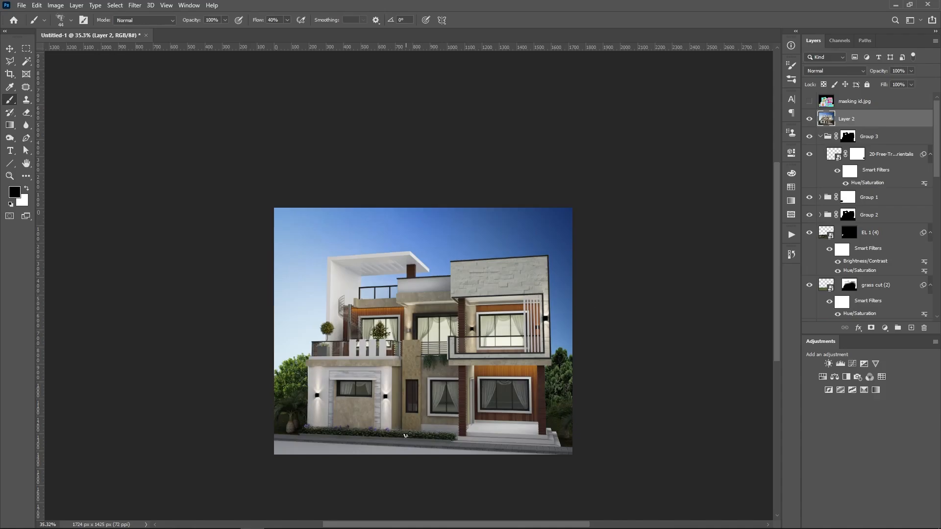
- Inspect the road in front of the house and browse the Environment and Photos library folders in File Explorer for a road texture
{"action": "scroll", "coordinate": [379, 456], "scroll_direction": "up", "scroll_amount": 6}
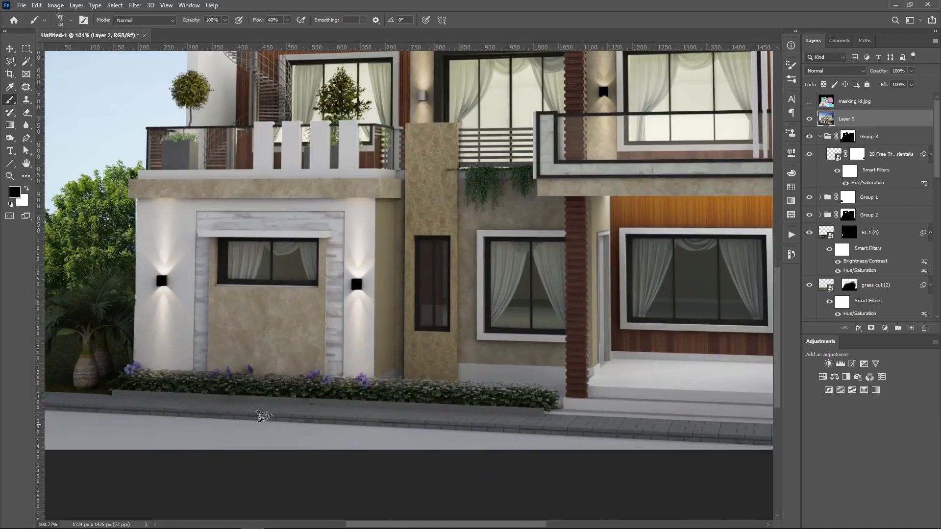
{"action": "scroll", "coordinate": [606, 438], "scroll_direction": "down", "scroll_amount": 3}
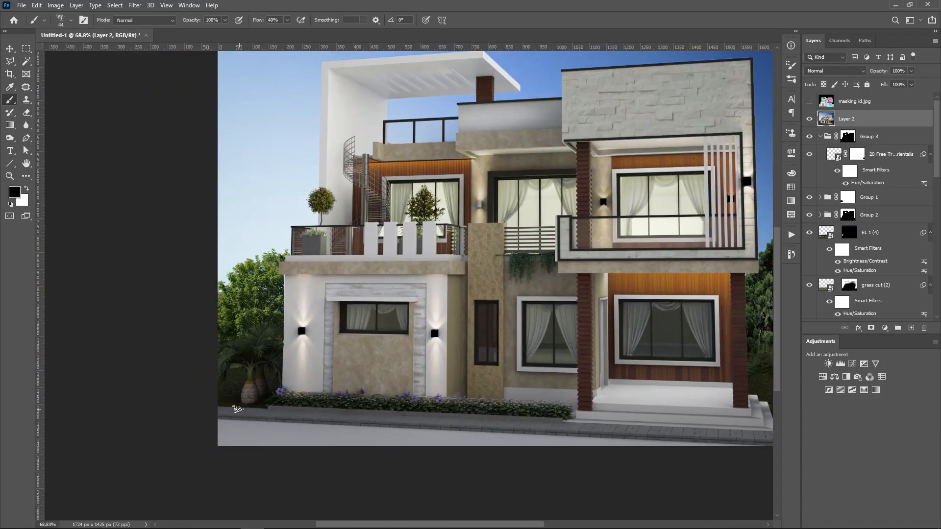
{"action": "key", "text": "alt+Tab"}
{"action": "left_click", "coordinate": [543, 307]}
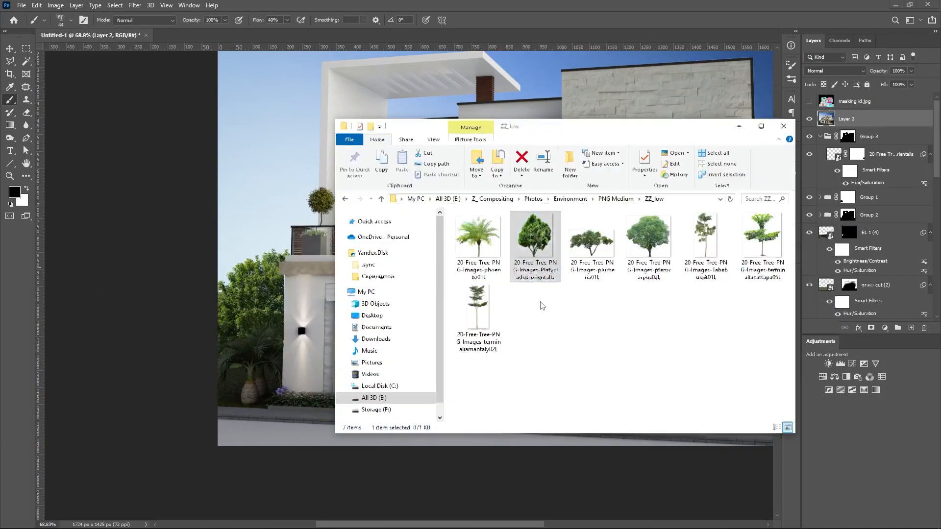
{"action": "key", "text": "alt+Up"}
{"action": "key", "text": "alt+Up"}
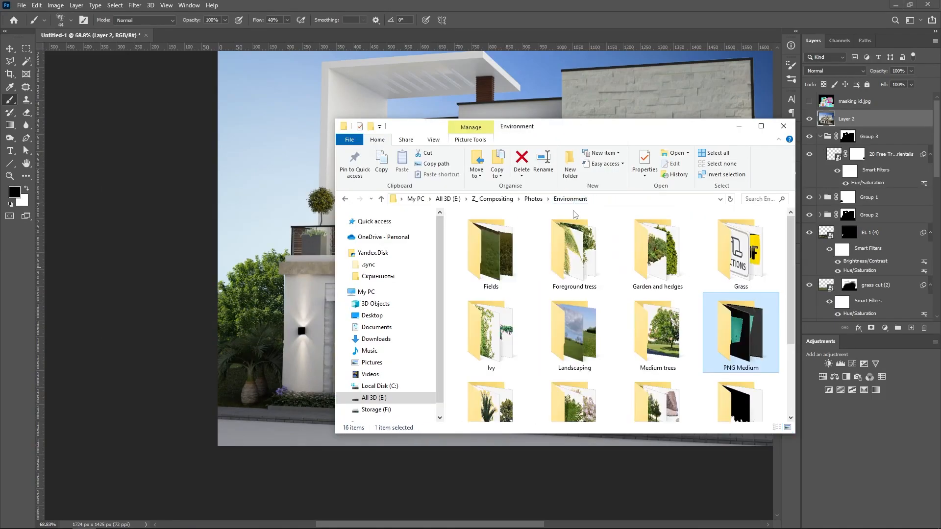
{"action": "scroll", "coordinate": [647, 309], "scroll_direction": "down", "scroll_amount": 3}
{"action": "left_click", "coordinate": [688, 316]}
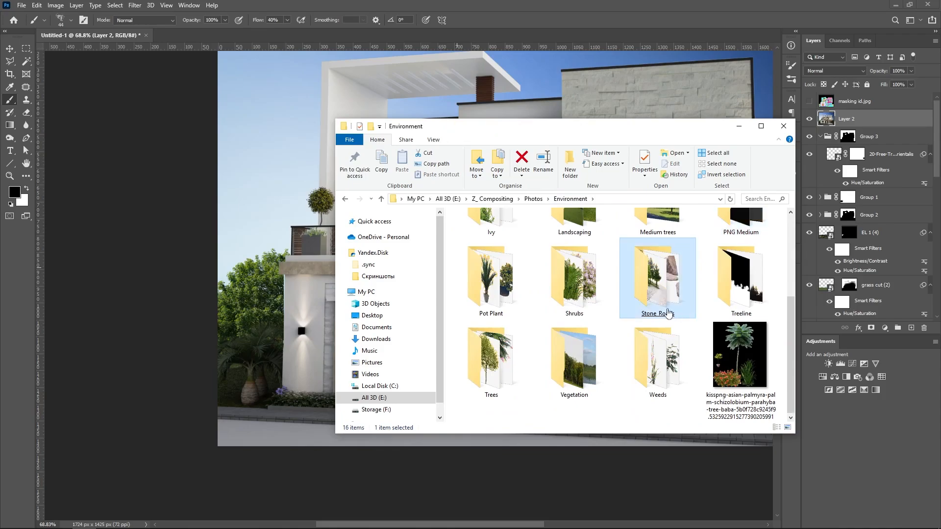
{"action": "scroll", "coordinate": [688, 316], "scroll_direction": "up", "scroll_amount": 3}
{"action": "key", "text": "alt+Up"}
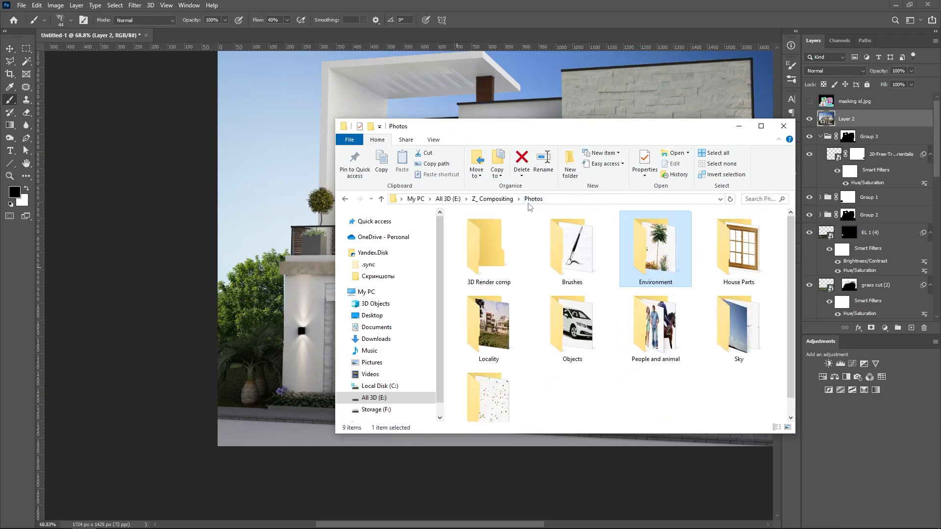
{"action": "scroll", "coordinate": [665, 340], "scroll_direction": "down", "scroll_amount": 1}
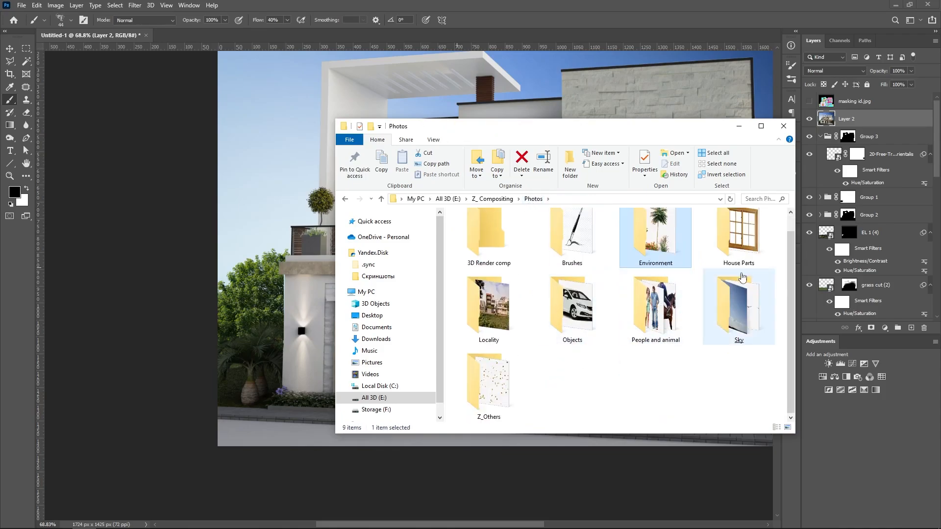
{"action": "left_click", "coordinate": [740, 126]}
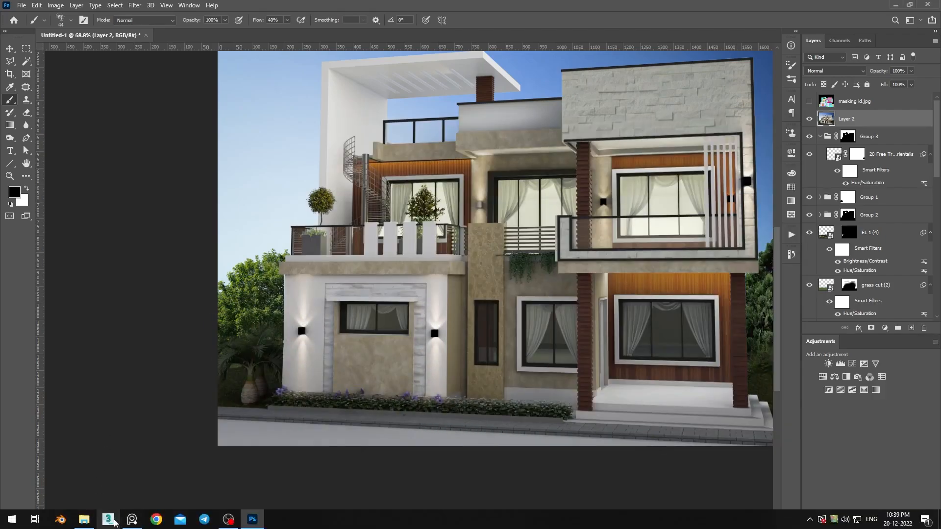
{"action": "left_click", "coordinate": [83, 528]}
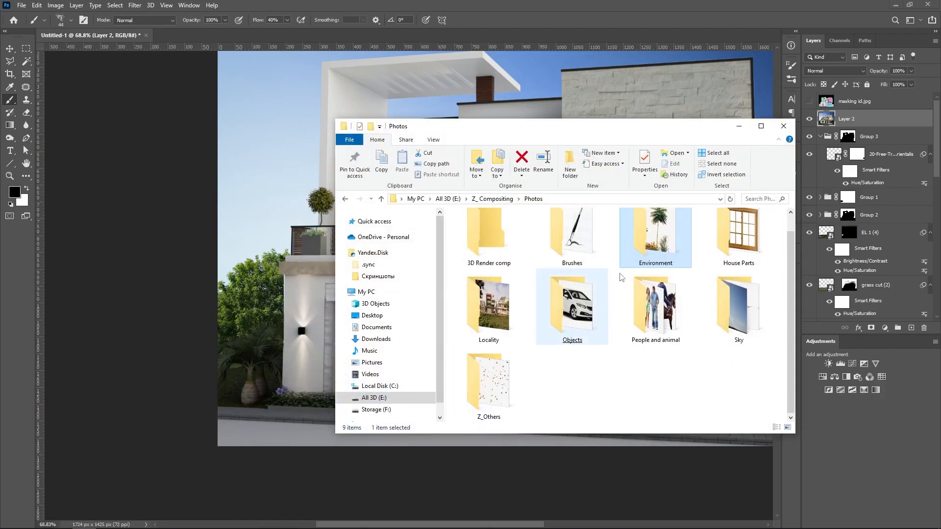
{"action": "left_click", "coordinate": [739, 126]}
- Switch to Chrome, search Google Images for "road texture" and open the preview of Road texture seamless 07538
{"action": "left_click", "coordinate": [156, 520]}
{"action": "left_click", "coordinate": [483, 330]}
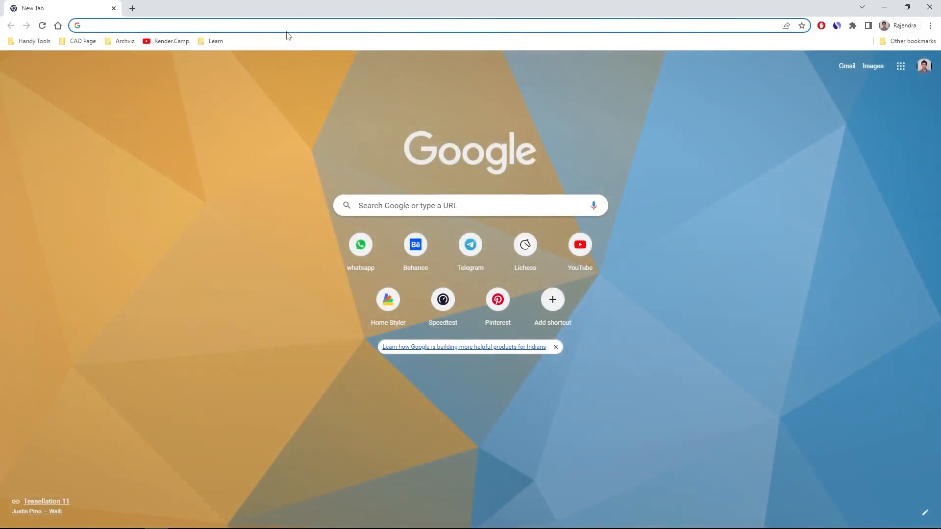
{"action": "type", "text": "road texture"}
{"action": "key", "text": "Return"}
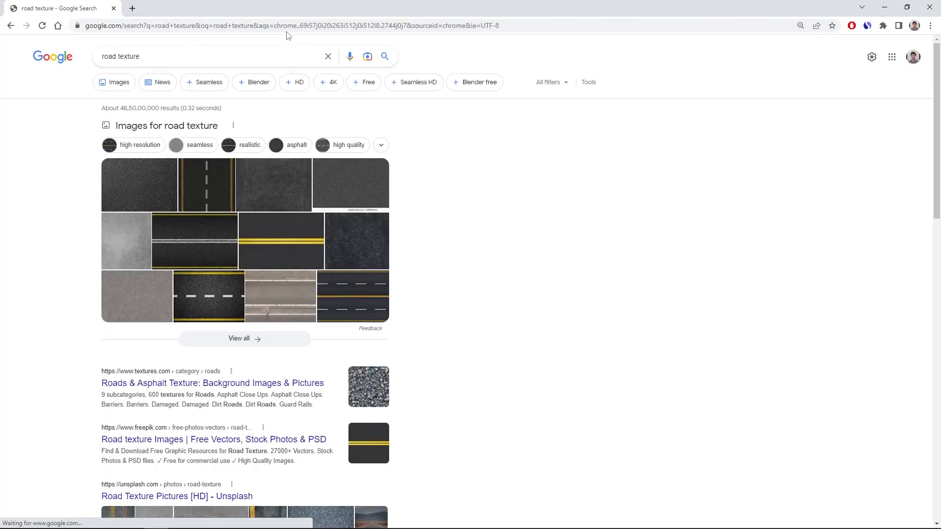
{"action": "left_click", "coordinate": [118, 82]}
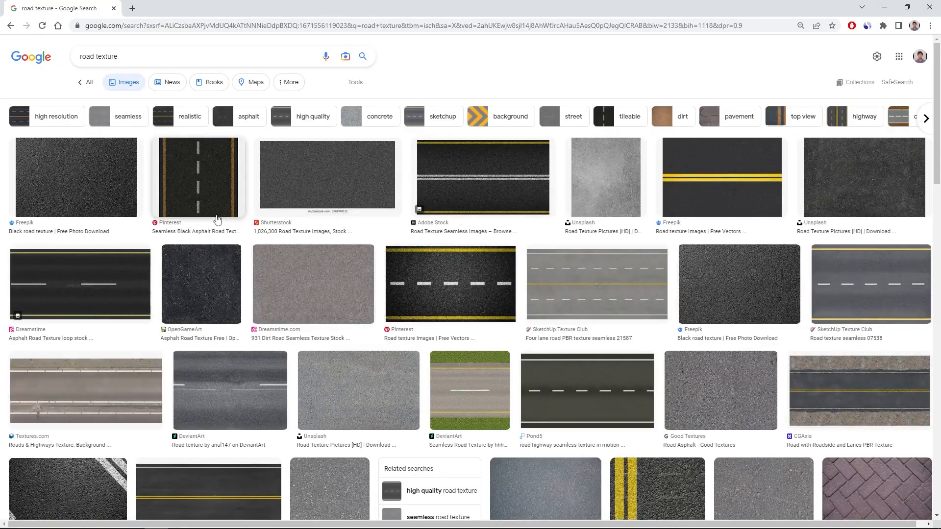
{"action": "left_click", "coordinate": [841, 294]}
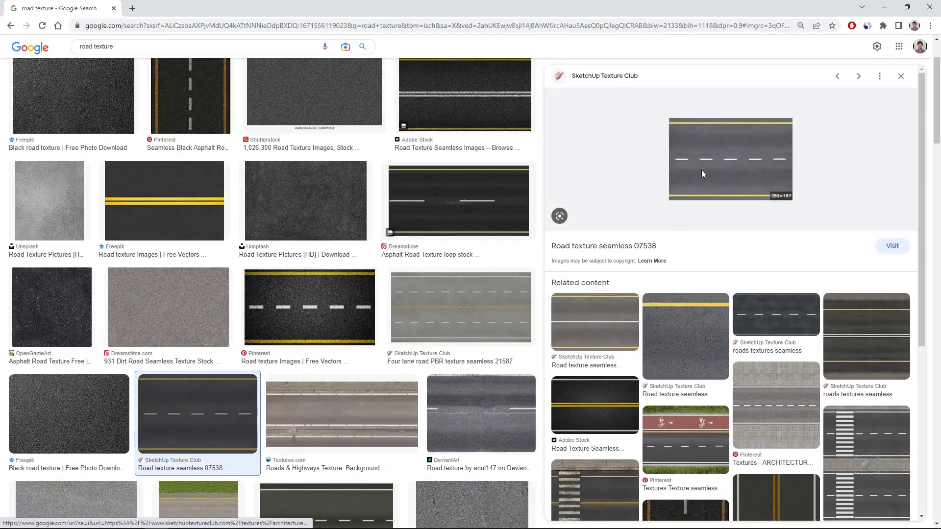
- Open the Road texture seamless 07538 page, download the free-user version and open its download folder
{"action": "left_click", "coordinate": [702, 182]}
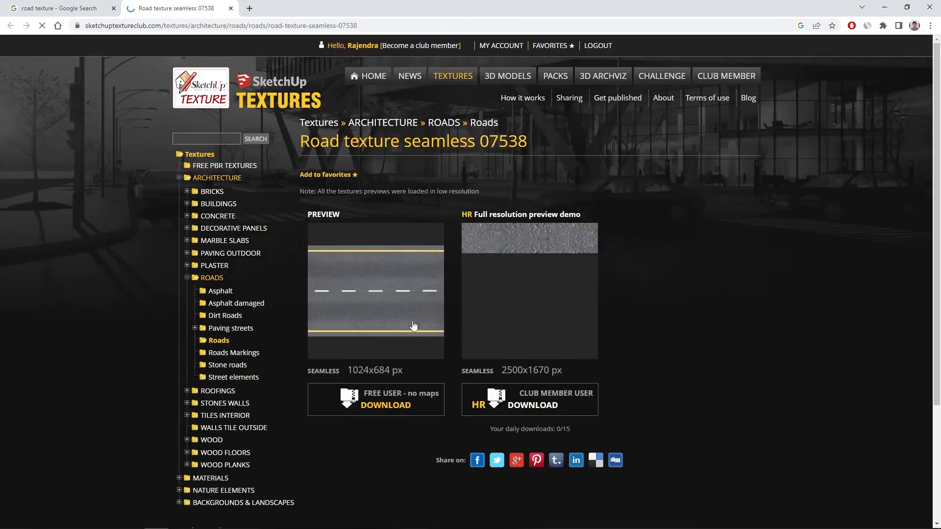
{"action": "left_click", "coordinate": [386, 407]}
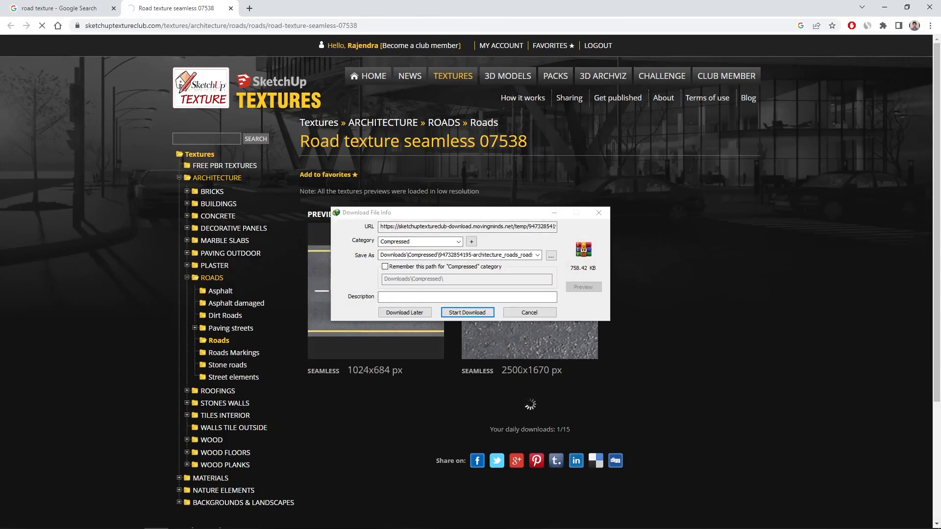
{"action": "left_click", "coordinate": [467, 312]}
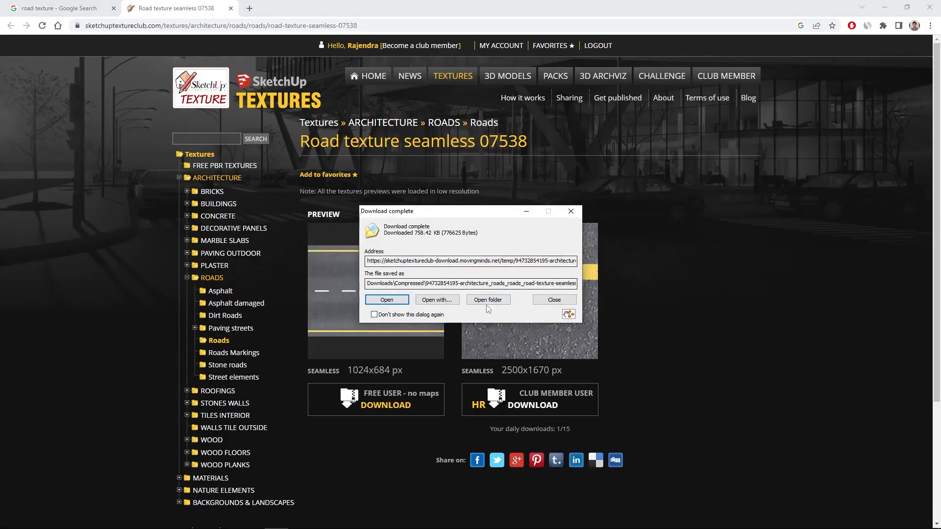
{"action": "left_click", "coordinate": [487, 301]}
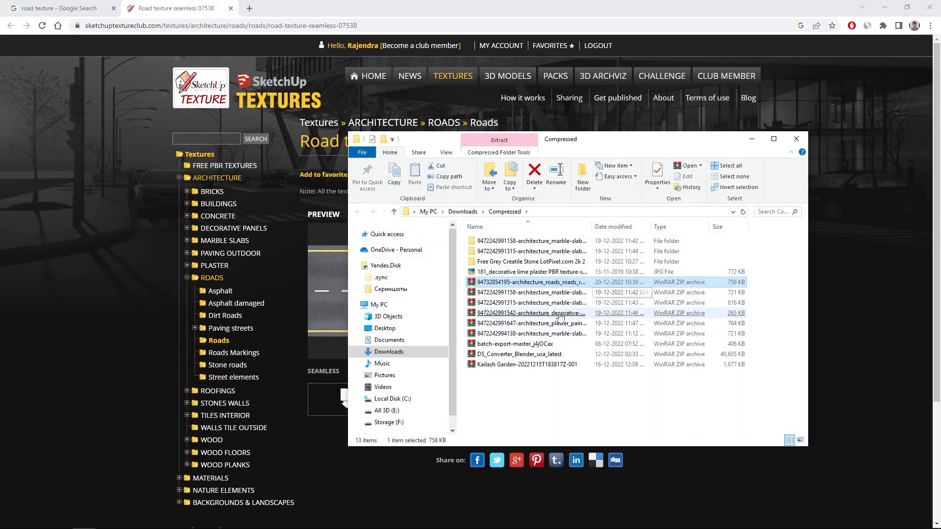
- Extract the downloaded road texture archive into a folder of its own name and open that folder
{"action": "right_click", "coordinate": [532, 283]}
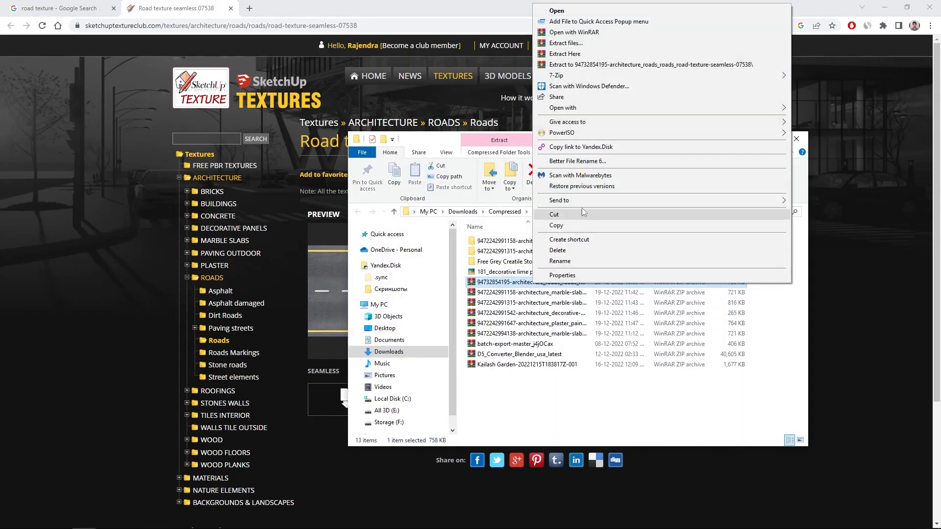
{"action": "left_click", "coordinate": [595, 64]}
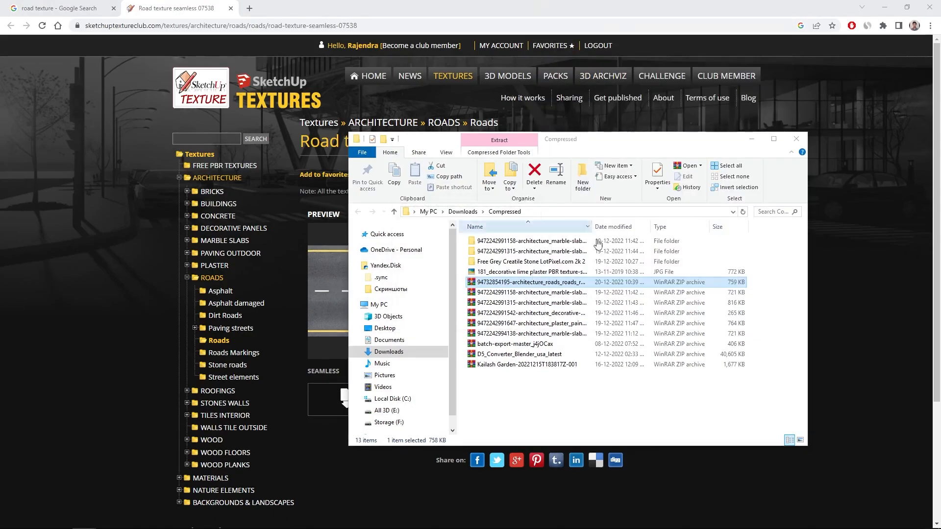
{"action": "left_click", "coordinate": [509, 282]}
{"action": "double_click", "coordinate": [530, 241]}
- Place the road texture in the Photoshop composite and flatten, skew and rotate it about 3.19° to follow the street's perspective
{"action": "left_click_drag", "start_coordinate": [491, 255], "coordinate": [509, 321]}
{"action": "left_click_drag", "start_coordinate": [392, 225], "coordinate": [417, 389]}
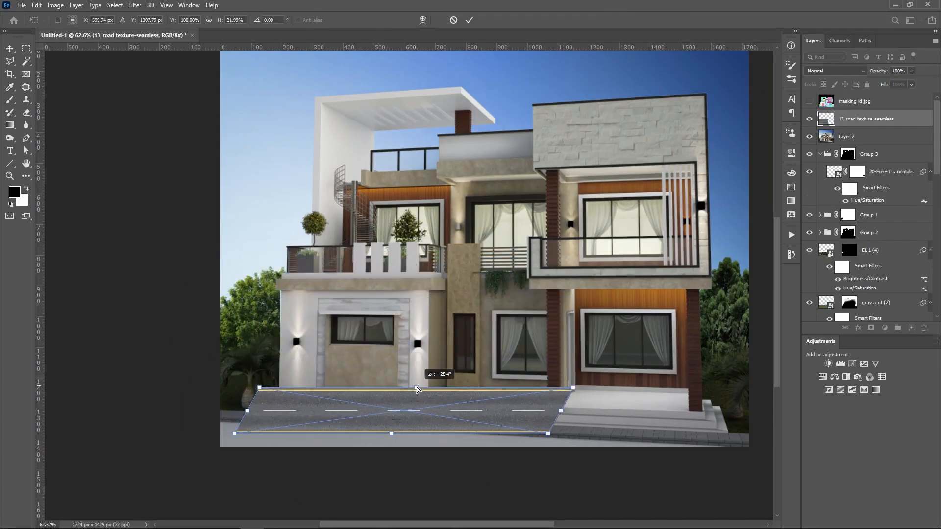
{"action": "scroll", "coordinate": [399, 428], "scroll_direction": "up", "scroll_amount": 3}
{"action": "left_click_drag", "start_coordinate": [407, 421], "coordinate": [337, 448]}
{"action": "left_click_drag", "start_coordinate": [577, 410], "coordinate": [579, 424]}
{"action": "left_click_drag", "start_coordinate": [509, 454], "coordinate": [510, 464]}
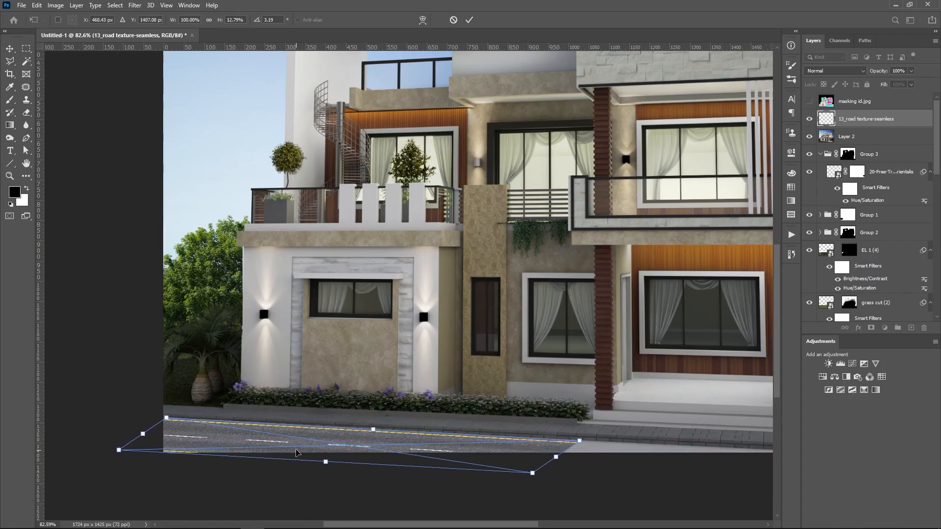
{"action": "scroll", "coordinate": [297, 452], "scroll_direction": "up", "scroll_amount": 1}
{"action": "key", "text": "Return"}
{"action": "key", "text": "b"}
{"action": "scroll", "coordinate": [393, 447], "scroll_direction": "down", "scroll_amount": 2}
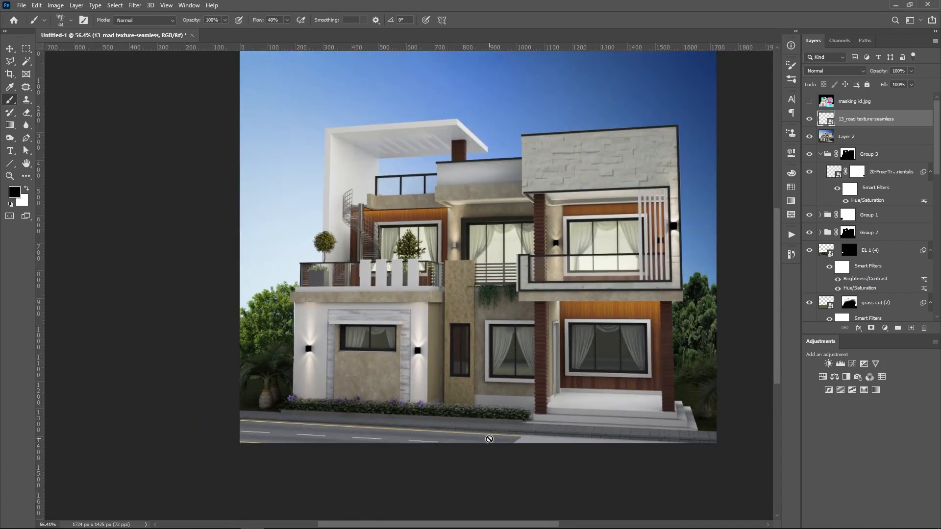
- Stretch the road texture along the street to about 113% width and 13% height
{"action": "scroll", "coordinate": [485, 444], "scroll_direction": "up", "scroll_amount": 1}
{"action": "key", "text": "ctrl+t"}
{"action": "scroll", "coordinate": [378, 432], "scroll_direction": "up", "scroll_amount": 5}
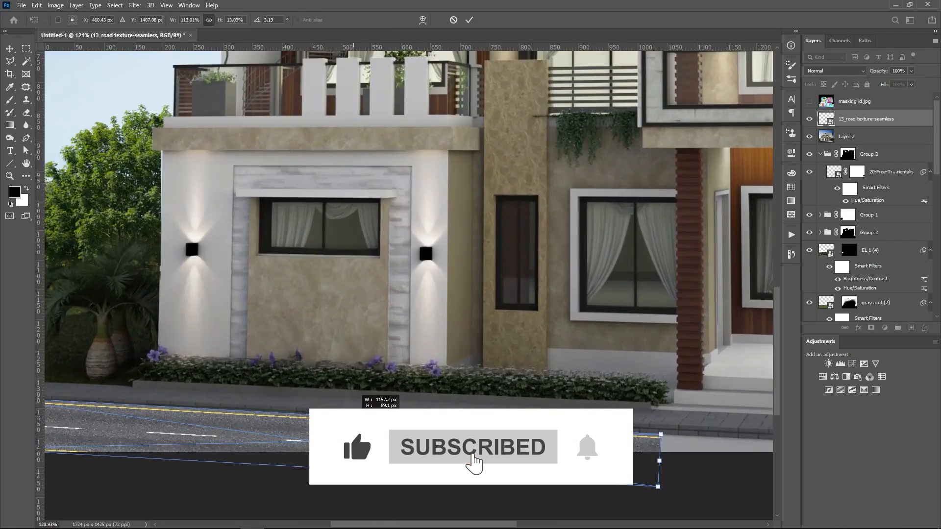
{"action": "scroll", "coordinate": [410, 280], "scroll_direction": "down", "scroll_amount": 2}
{"action": "key", "text": "Return"}
{"action": "scroll", "coordinate": [630, 374], "scroll_direction": "down", "scroll_amount": 2}
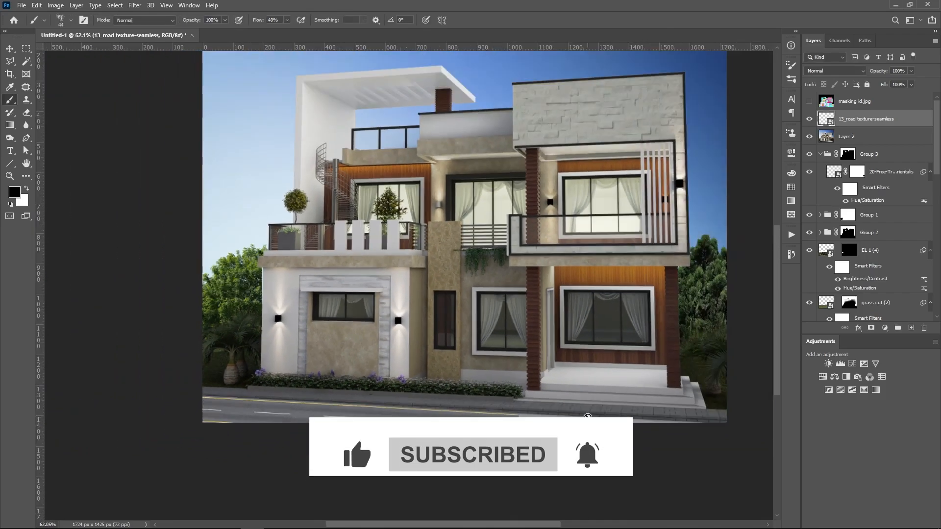
{"action": "key", "text": "alt+Tab"}
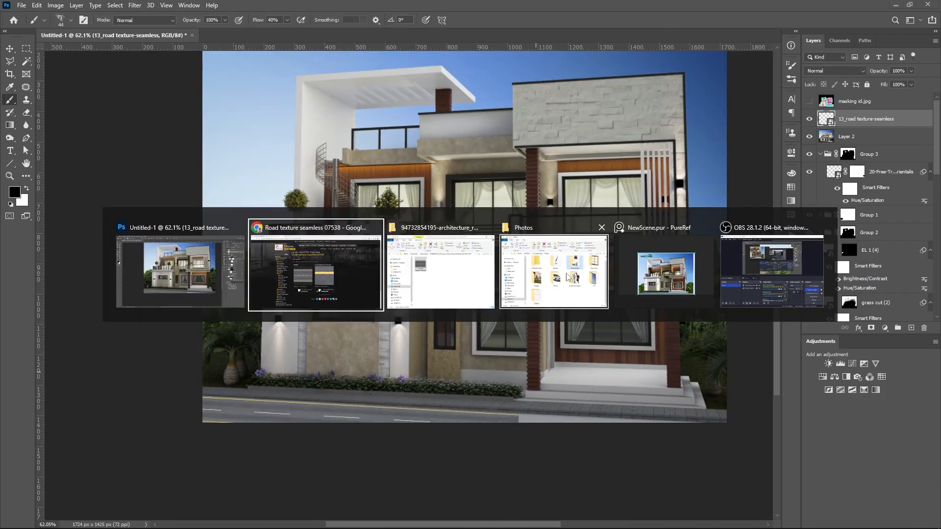
{"action": "left_click", "coordinate": [724, 280]}
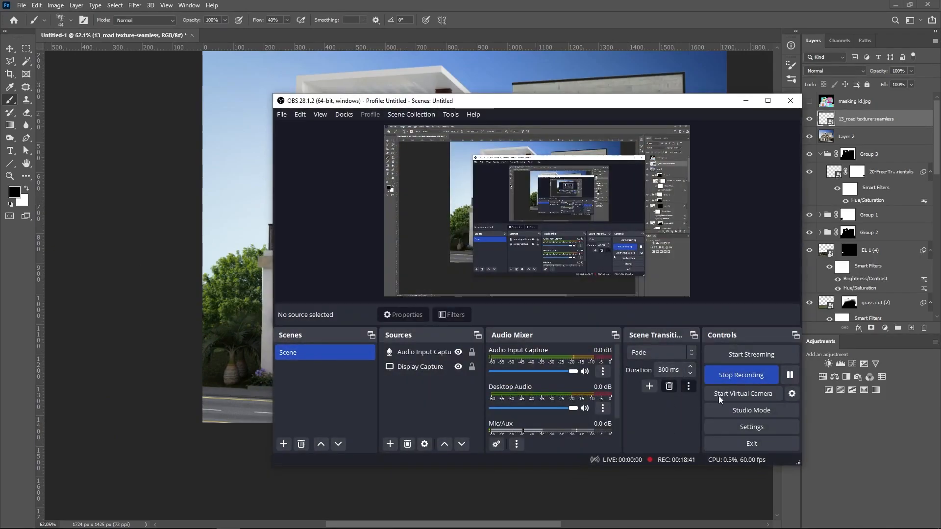
{"action": "key", "text": "alt+Tab"}
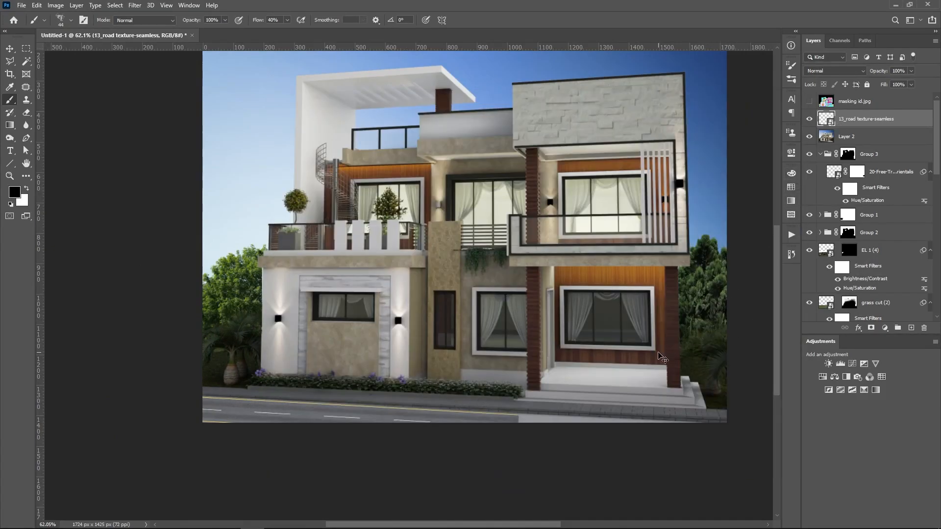
- Duplicate the road texture layer and align the copy so its yellow line continues the road along the rest of the foreground
{"action": "key", "text": "ctrl+j"}
{"action": "key", "text": "v"}
{"action": "left_click_drag", "start_coordinate": [401, 422], "coordinate": [651, 435]}
{"action": "scroll", "coordinate": [441, 422], "scroll_direction": "up", "scroll_amount": 6}
{"action": "left_click_drag", "start_coordinate": [460, 397], "coordinate": [466, 393]}
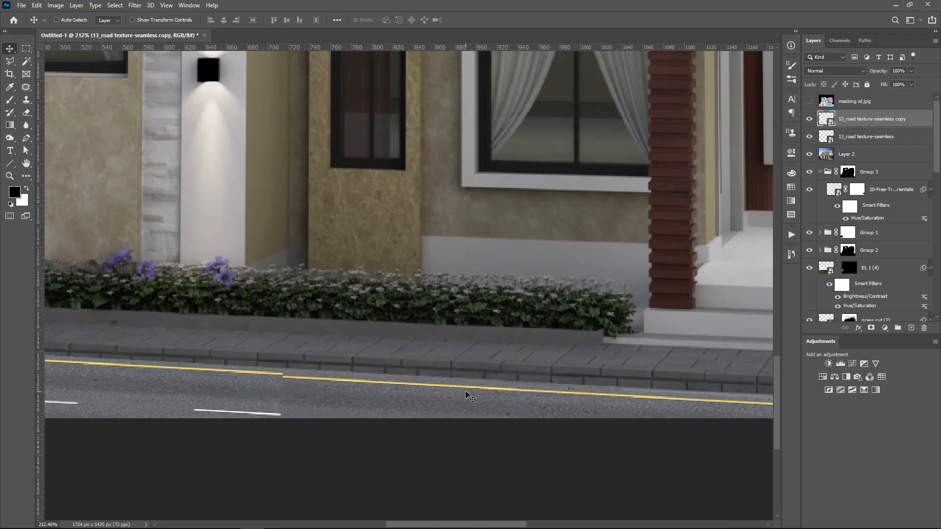
{"action": "key", "text": "Up"}
{"action": "key", "text": "Up"}
{"action": "key", "text": "Up"}
{"action": "scroll", "coordinate": [344, 394], "scroll_direction": "down", "scroll_amount": 4}
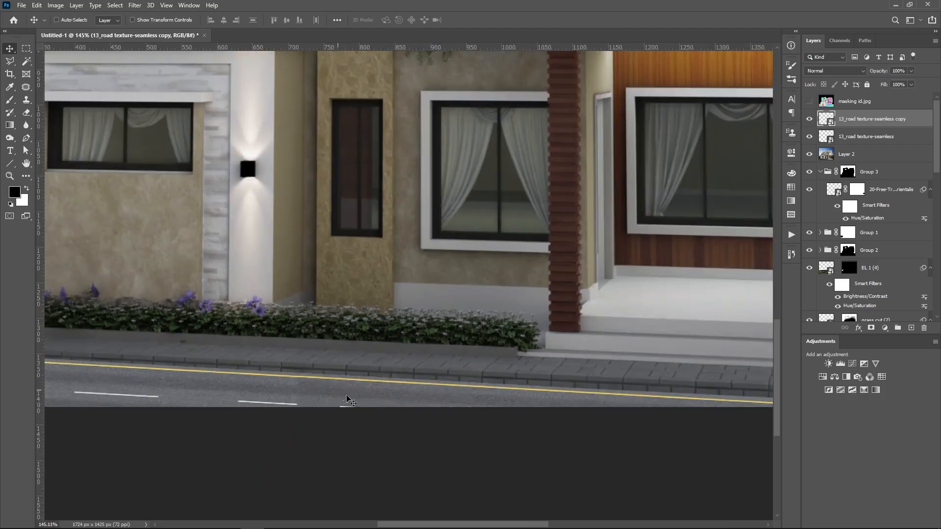
{"action": "scroll", "coordinate": [490, 416], "scroll_direction": "down", "scroll_amount": 4}
{"action": "scroll", "coordinate": [495, 432], "scroll_direction": "down", "scroll_amount": 4}
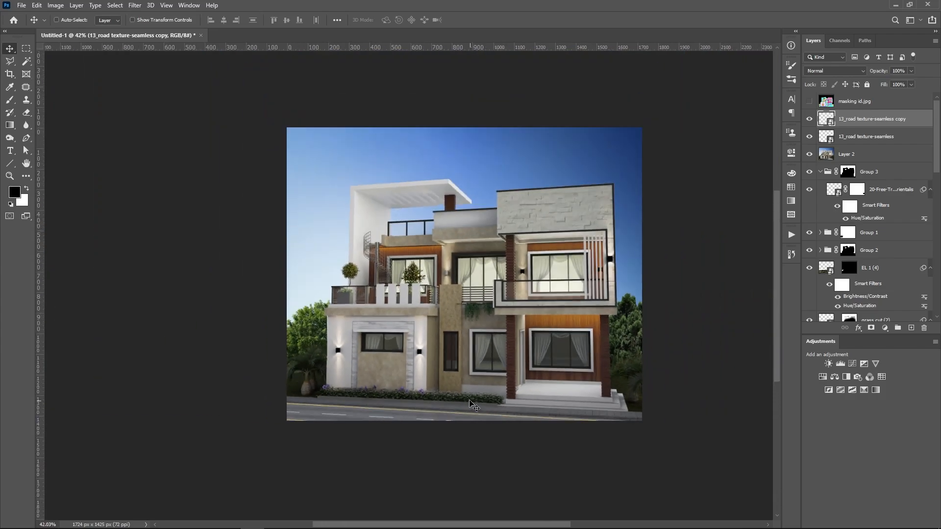
{"action": "scroll", "coordinate": [472, 403], "scroll_direction": "up", "scroll_amount": 1}
- Merge the two road texture layers and darken the merged road with Hue/Saturation at Lightness -24
{"action": "left_click", "coordinate": [865, 140]}
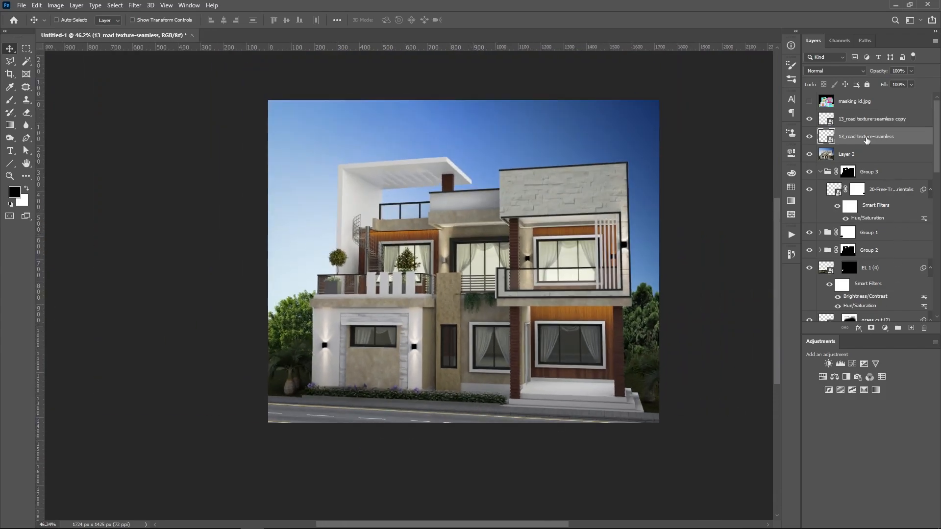
{"action": "left_click", "coordinate": [872, 119], "text": "ctrl"}
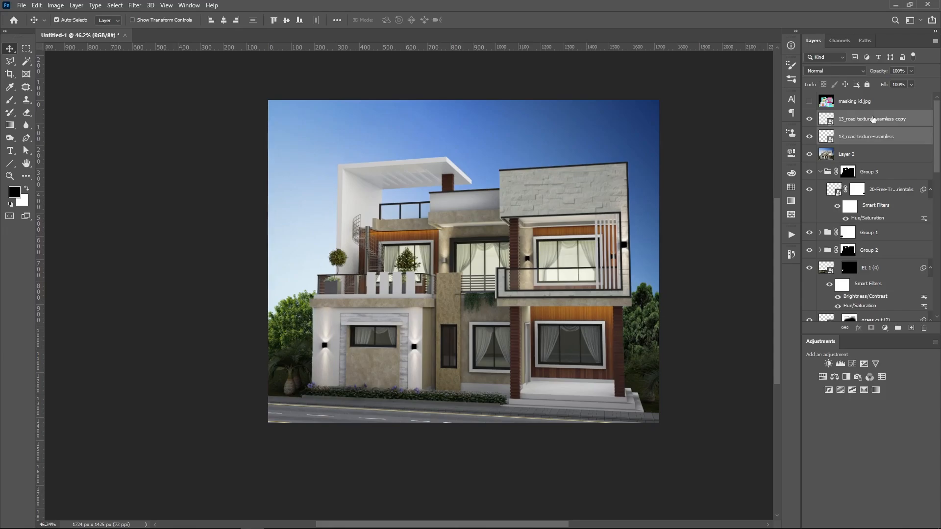
{"action": "key", "text": "ctrl+e"}
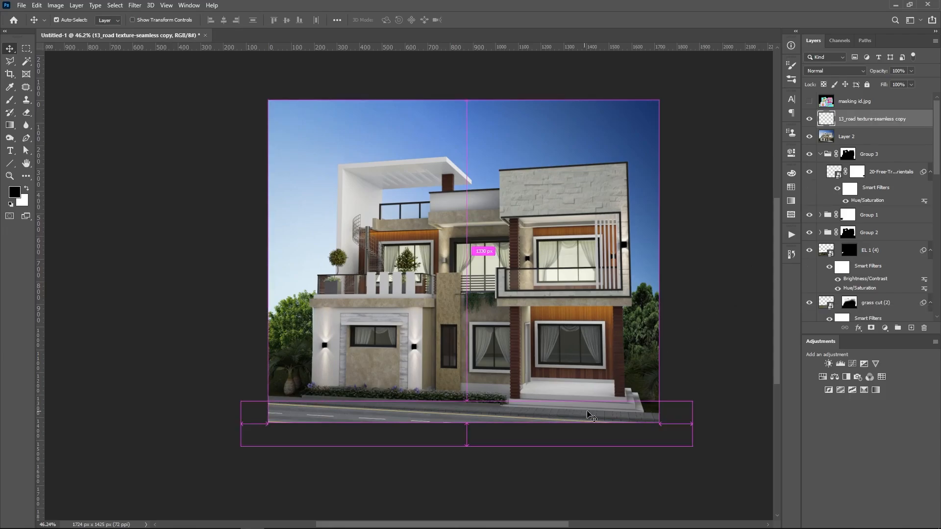
{"action": "key", "text": "ctrl+u"}
{"action": "left_click_drag", "start_coordinate": [687, 237], "coordinate": [675, 236]}
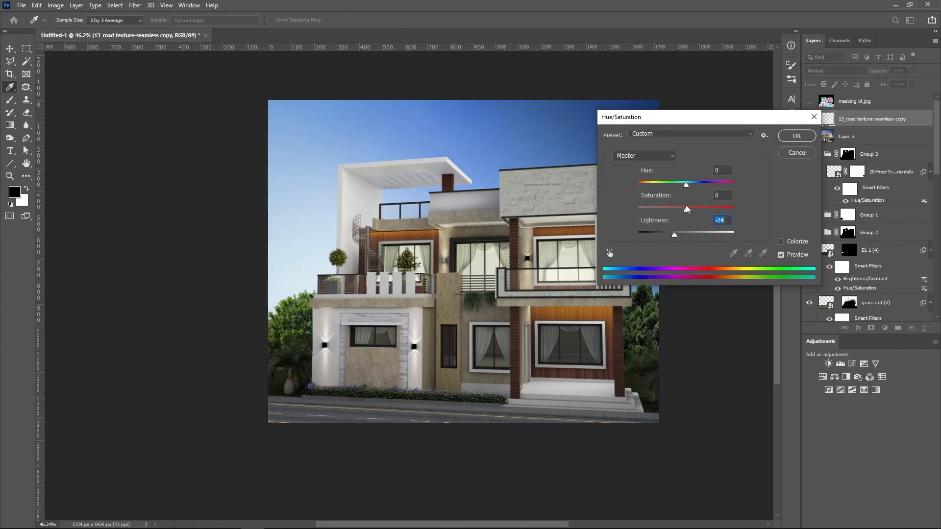
{"action": "left_click", "coordinate": [791, 138]}
- Check the composite as a whole, then switch to PureRef and place the enlarged reference image beside it for comparison
{"action": "scroll", "coordinate": [581, 510], "scroll_direction": "down", "scroll_amount": 3}
{"action": "scroll", "coordinate": [472, 443], "scroll_direction": "up", "scroll_amount": 2}
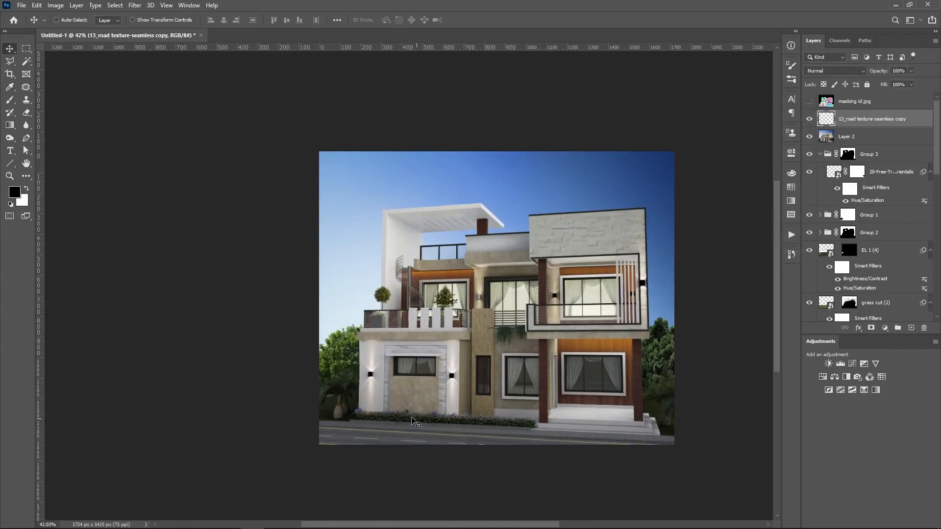
{"action": "scroll", "coordinate": [271, 381], "scroll_direction": "down", "scroll_amount": 2}
{"action": "scroll", "coordinate": [452, 439], "scroll_direction": "up", "scroll_amount": 3}
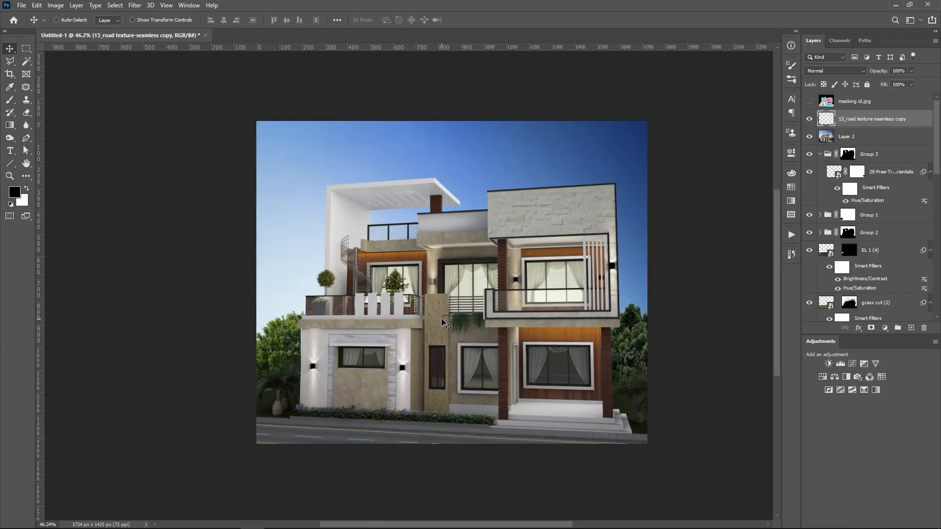
{"action": "scroll", "coordinate": [443, 322], "scroll_direction": "down", "scroll_amount": 2}
{"action": "scroll", "coordinate": [488, 357], "scroll_direction": "up", "scroll_amount": 2}
{"action": "key", "text": "alt+Tab"}
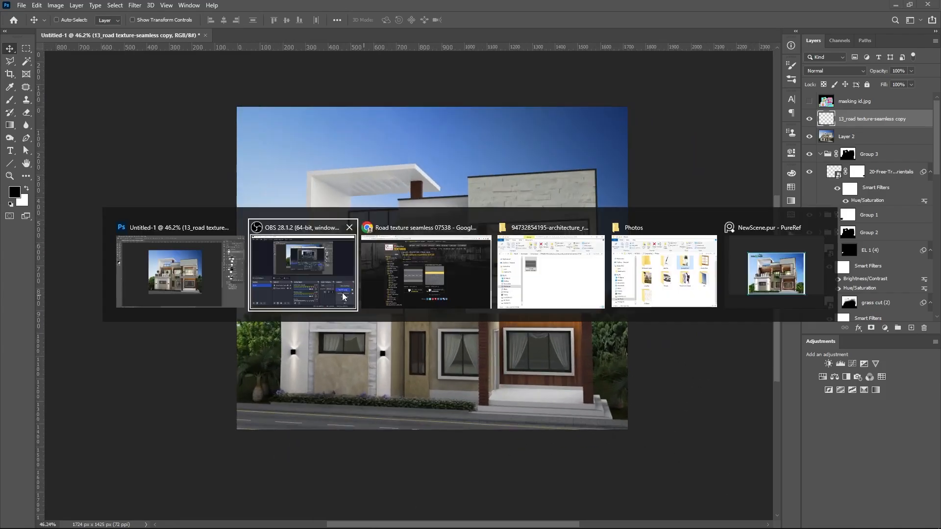
{"action": "left_click", "coordinate": [770, 265]}
{"action": "left_click_drag", "start_coordinate": [384, 98], "coordinate": [156, 242]}
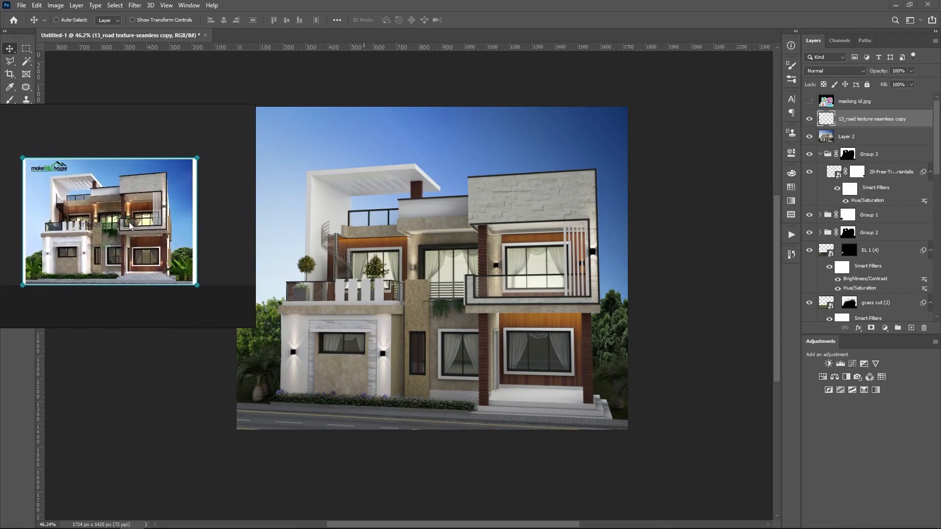
{"action": "left_click_drag", "start_coordinate": [130, 238], "coordinate": [117, 269]}
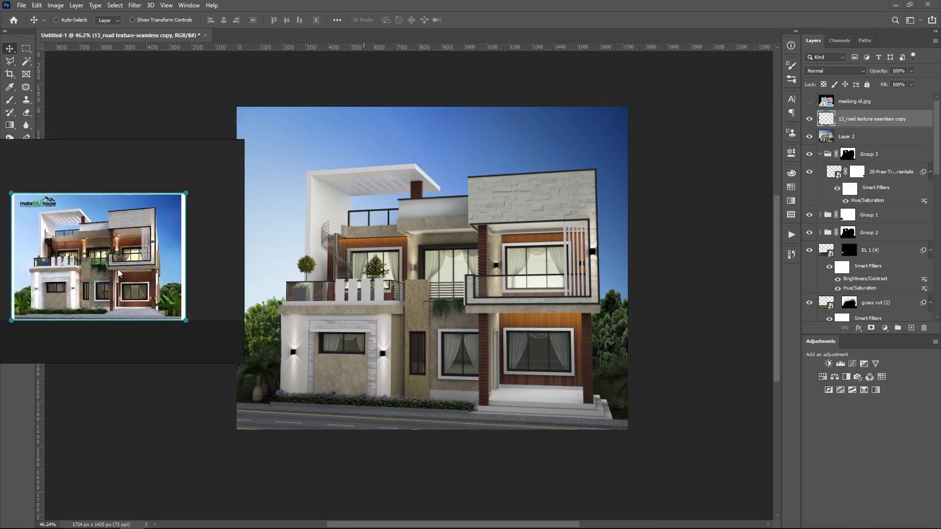
{"action": "scroll", "coordinate": [91, 242], "scroll_direction": "up", "scroll_amount": 3}
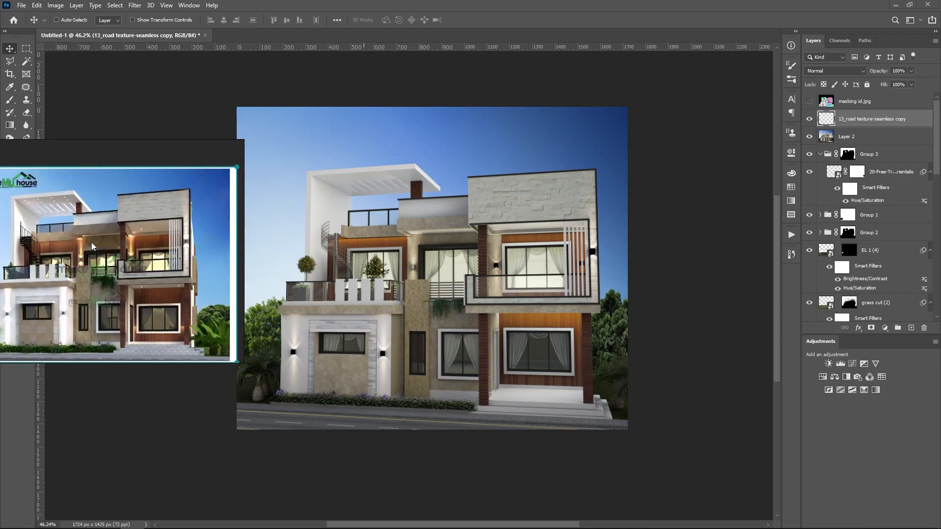
{"action": "left_click_drag", "start_coordinate": [121, 235], "coordinate": [123, 243]}
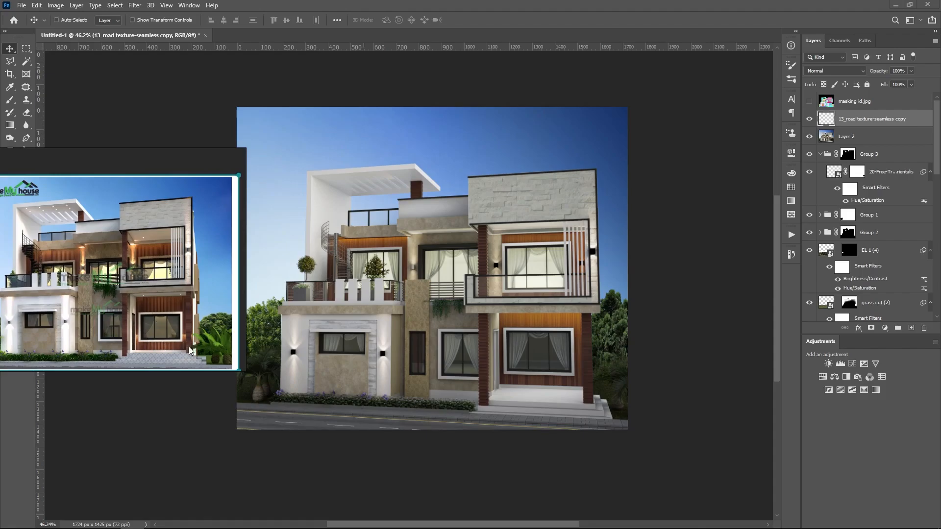
{"action": "left_click", "coordinate": [860, 138]}
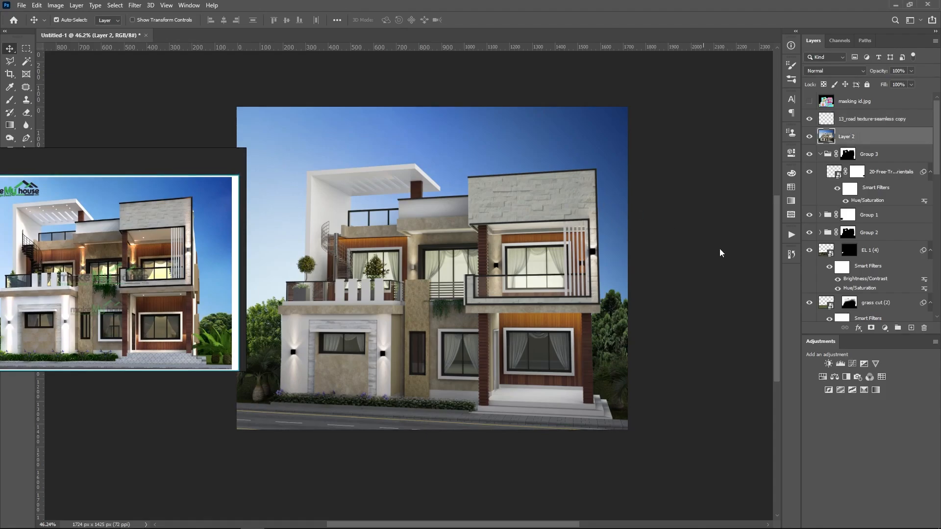
{"action": "key", "text": "ctrl+shift+a"}
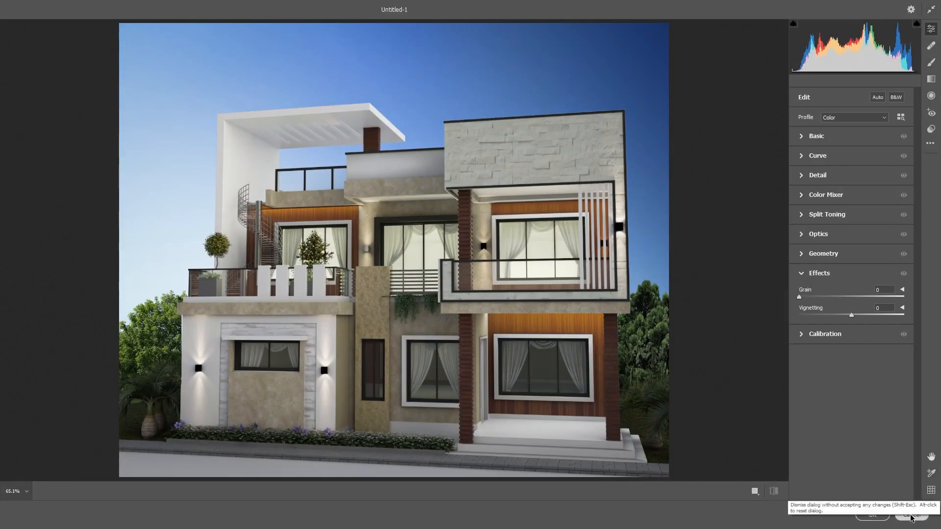
{"action": "left_click", "coordinate": [872, 515]}
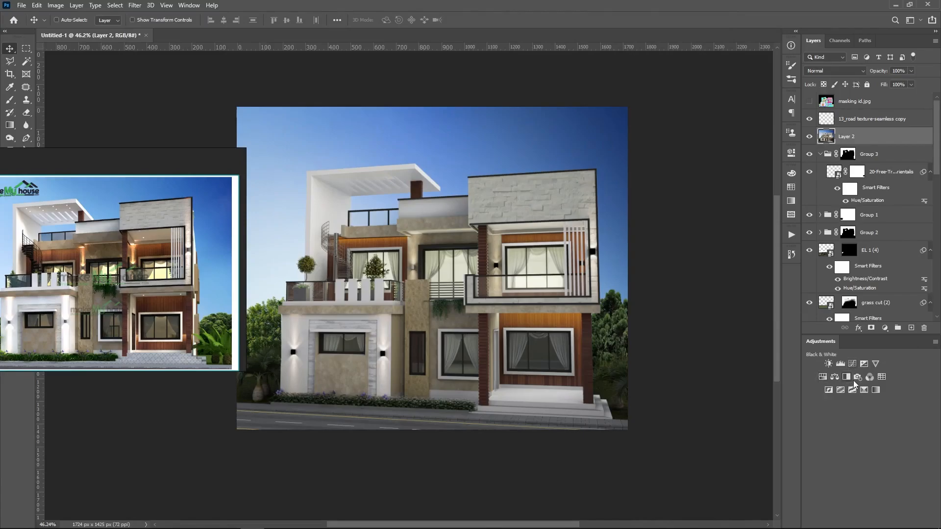
- Add a Channel Mixer adjustment layer above Layer 2 and try a lower red value in the Red output channel
{"action": "left_click", "coordinate": [884, 328]}
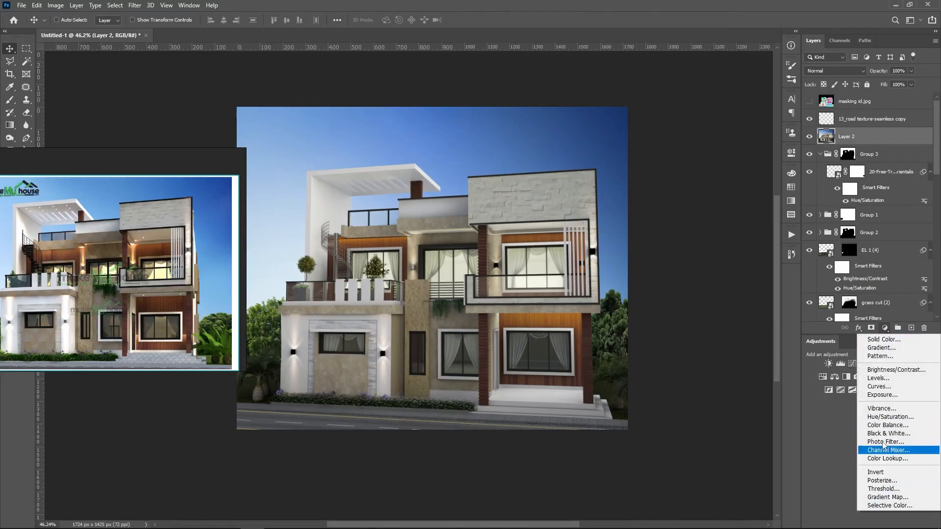
{"action": "left_click", "coordinate": [888, 451]}
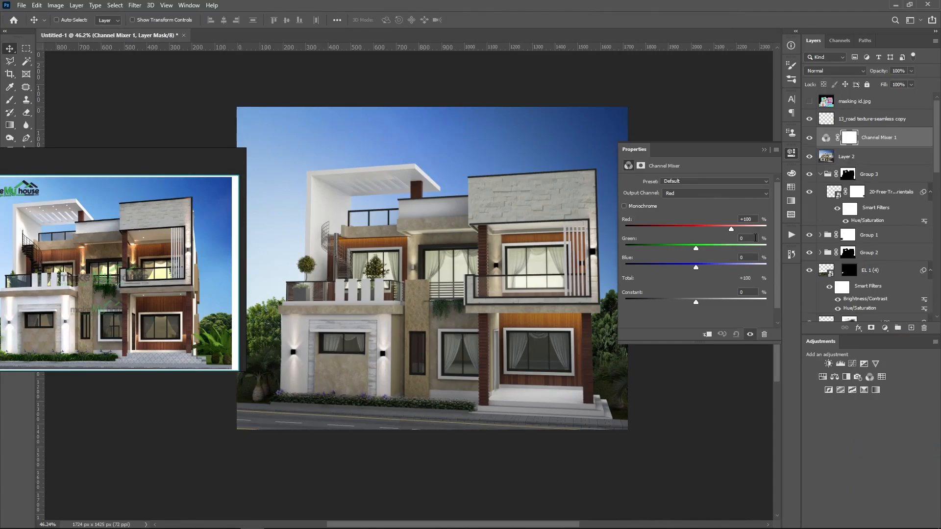
{"action": "left_click_drag", "start_coordinate": [728, 227], "coordinate": [702, 230]}
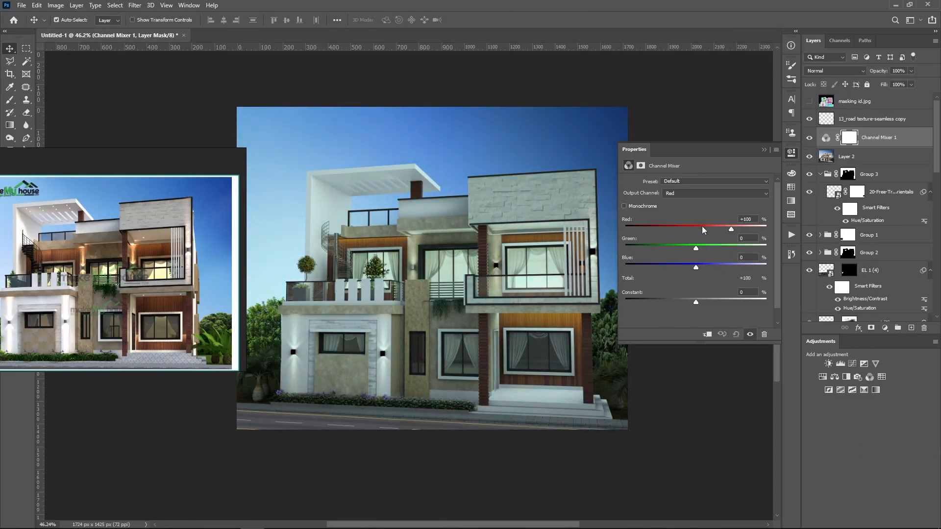
{"action": "left_click", "coordinate": [764, 151]}
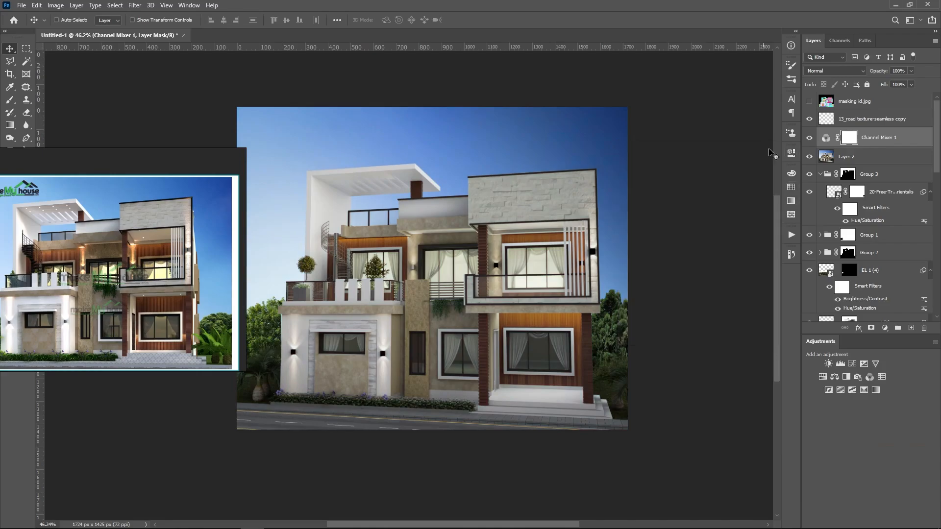
- Delete the Channel Mixer adjustment layer and open the Camera Raw Filter on Layer 2
{"action": "left_click_drag", "start_coordinate": [878, 138], "coordinate": [926, 327]}
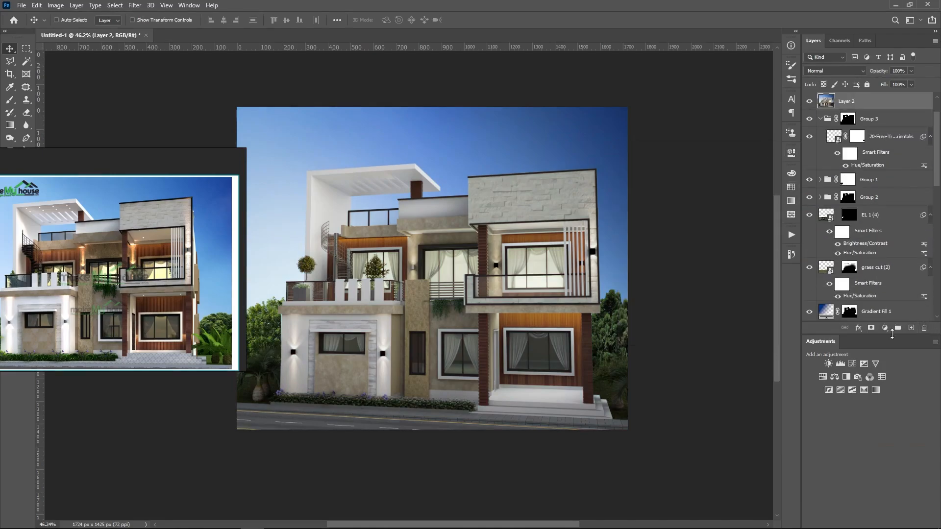
{"action": "scroll", "coordinate": [840, 270], "scroll_direction": "up", "scroll_amount": 2}
{"action": "left_click", "coordinate": [135, 5]}
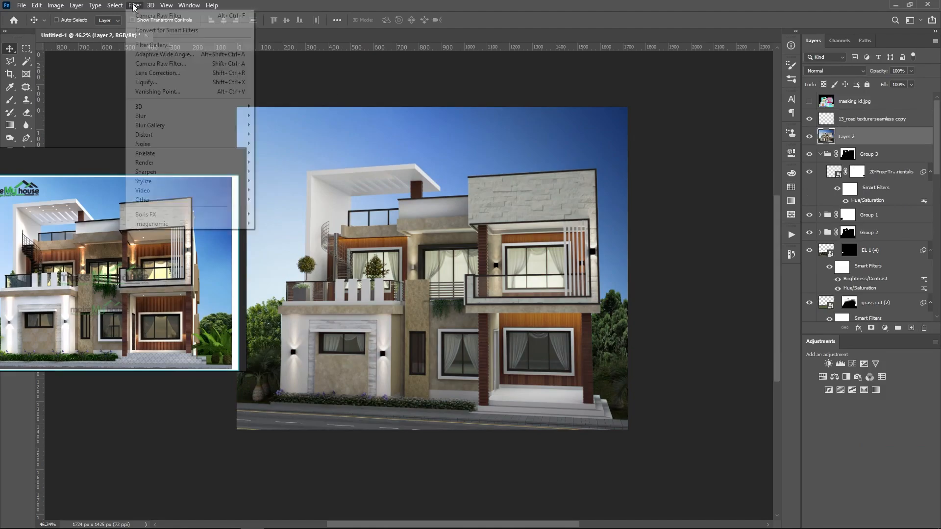
{"action": "left_click", "coordinate": [162, 64]}
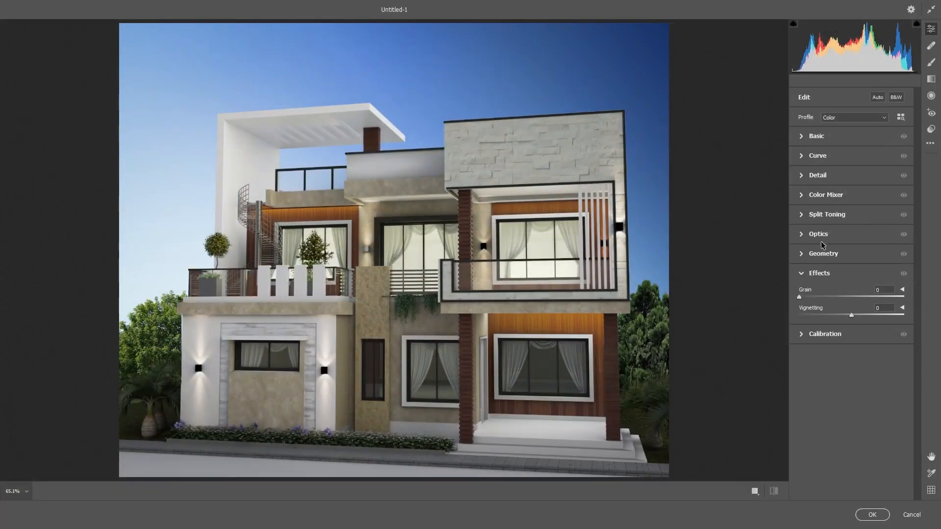
- Shift the Oranges hue to -18 in the Color Mixer to redden the wood cladding
{"action": "left_click", "coordinate": [833, 196]}
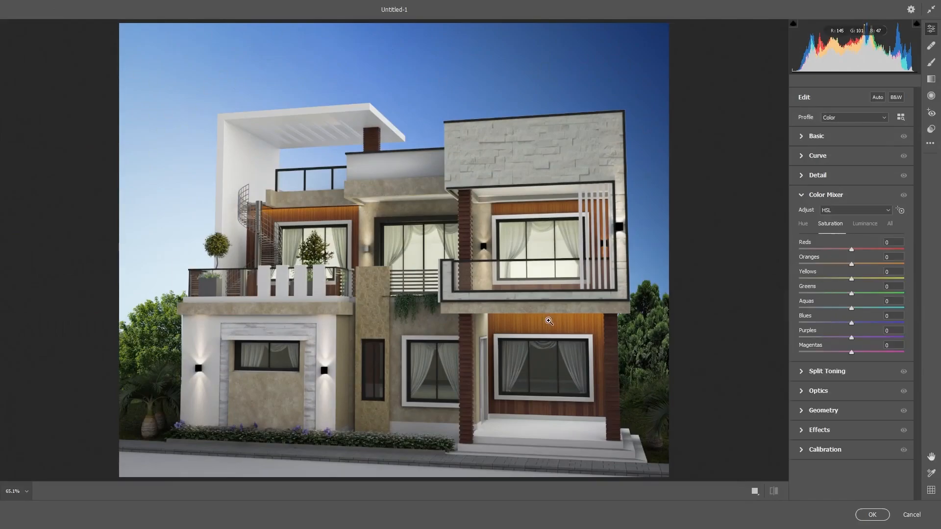
{"action": "scroll", "coordinate": [569, 346], "scroll_direction": "up", "scroll_amount": 1}
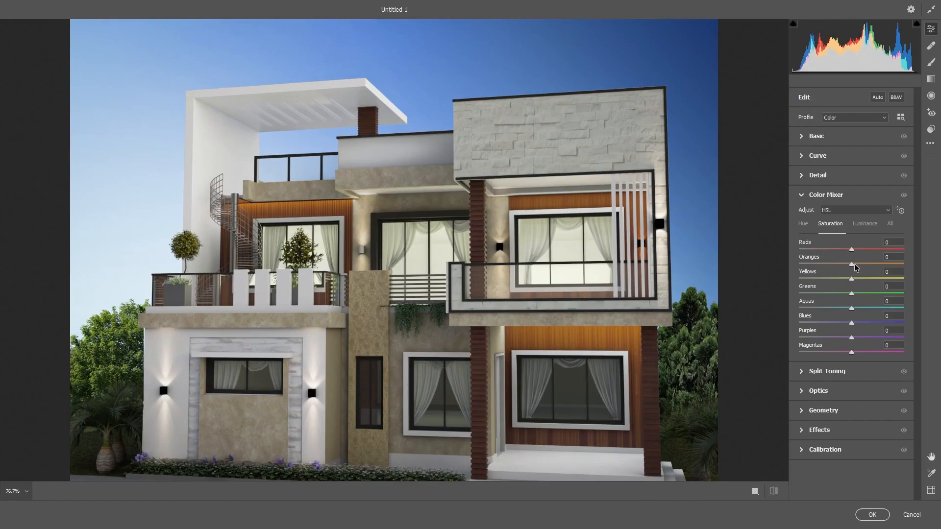
{"action": "mouse_move", "coordinate": [853, 267]}
{"action": "left_mouse_down"}
{"action": "mouse_move", "coordinate": [825, 269]}
{"action": "mouse_move", "coordinate": [847, 272]}
{"action": "left_mouse_up"}
{"action": "left_click", "coordinate": [803, 225]}
{"action": "left_click_drag", "start_coordinate": [853, 266], "coordinate": [845, 267]}
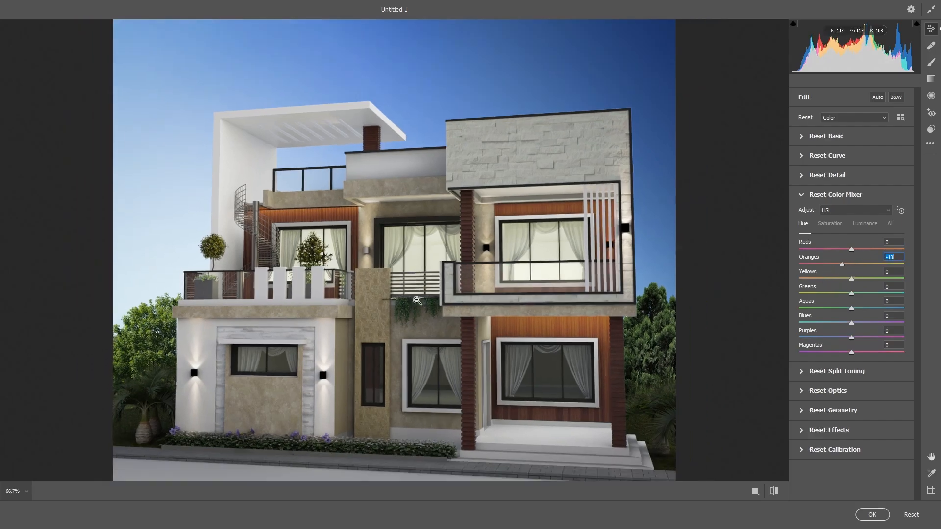
- Switch to PureRef and compare the wood cladding colour in the reference with the preview, returning to Camera Raw
{"action": "key", "text": "alt+Tab"}
{"action": "left_click", "coordinate": [403, 273]}
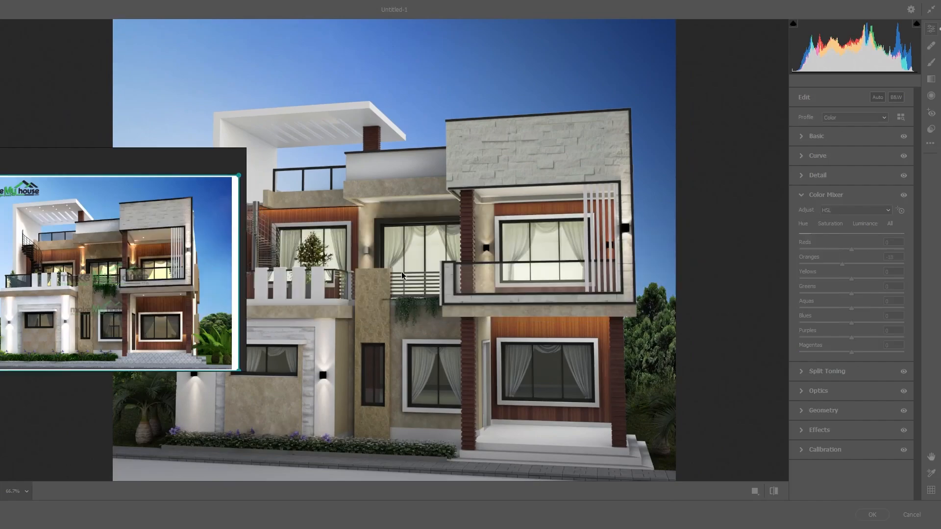
{"action": "scroll", "coordinate": [168, 292], "scroll_direction": "up", "scroll_amount": 8}
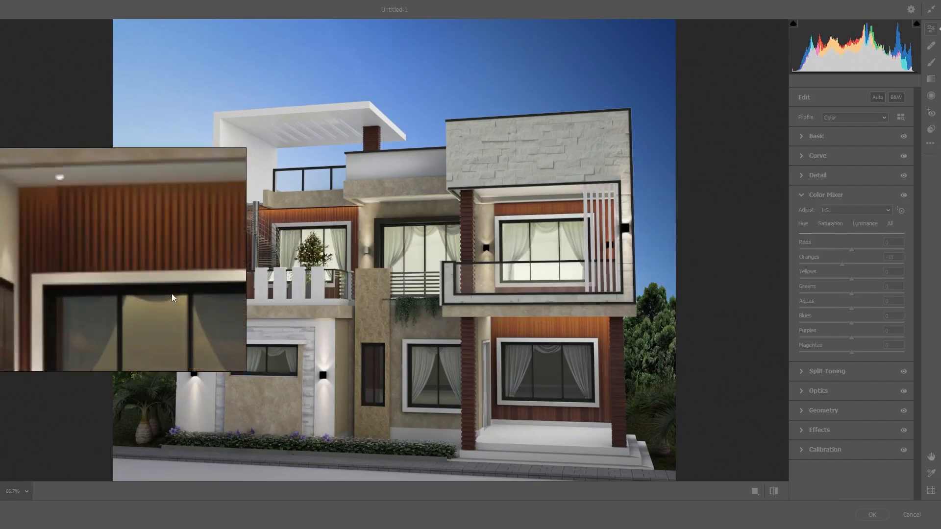
{"action": "left_click", "coordinate": [810, 242]}
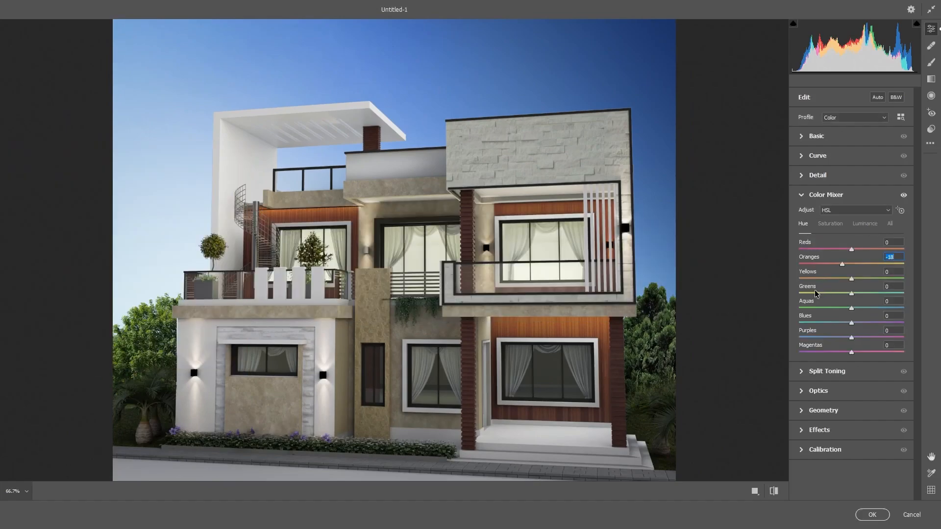
{"action": "key", "text": "alt+Tab"}
{"action": "left_click", "coordinate": [301, 257]}
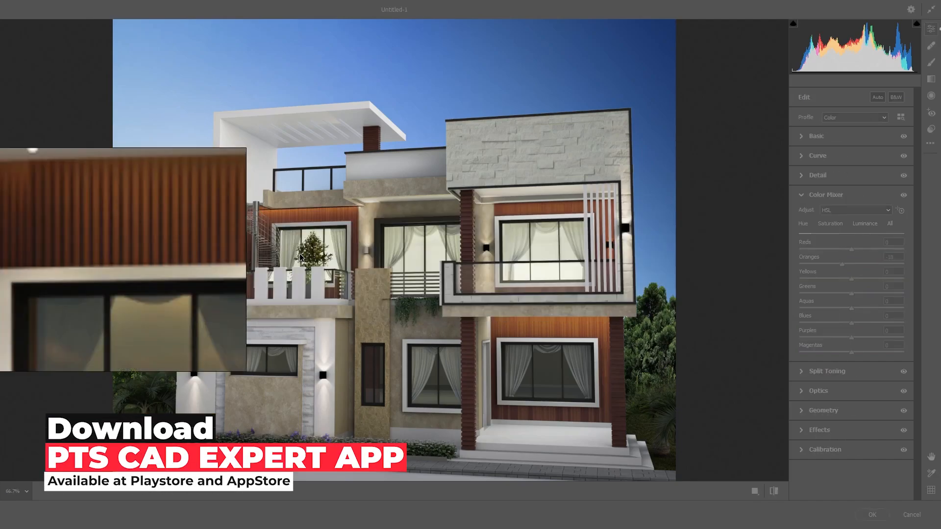
{"action": "left_click", "coordinate": [750, 282]}
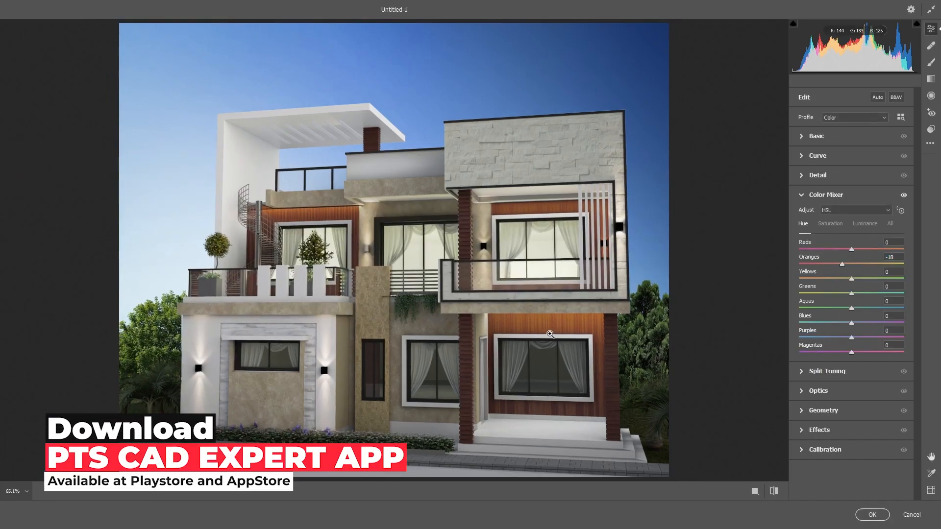
- Set the Oranges luminance to -27 in the Color Mixer and apply the Camera Raw filter
{"action": "left_click", "coordinate": [859, 224]}
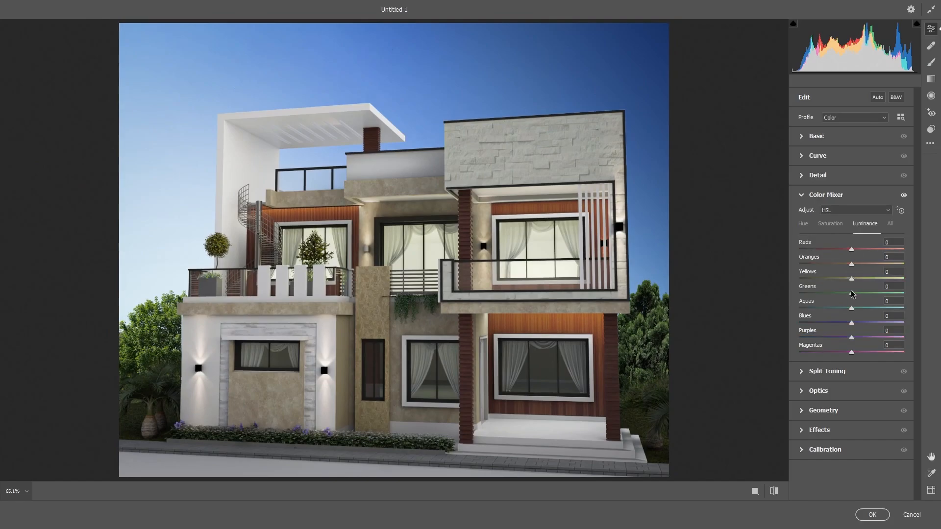
{"action": "left_click_drag", "start_coordinate": [851, 266], "coordinate": [837, 267]}
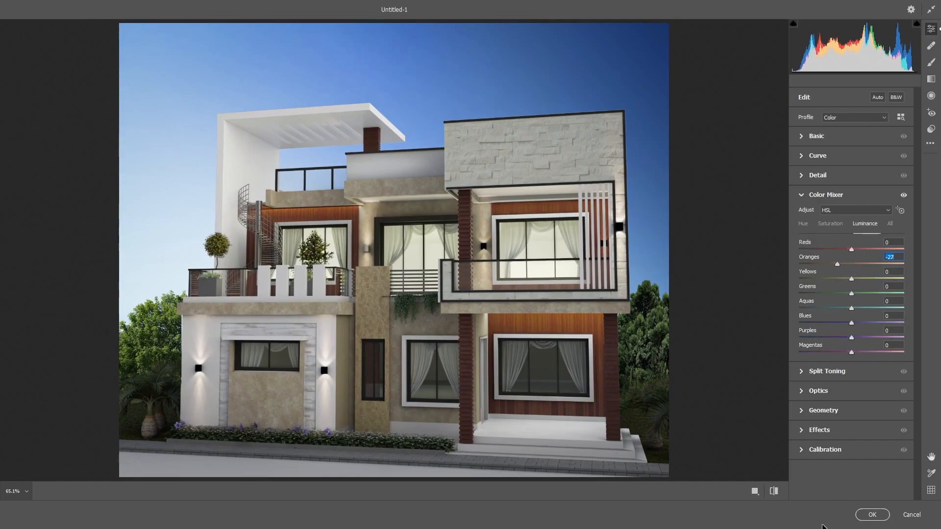
{"action": "left_click", "coordinate": [873, 515]}
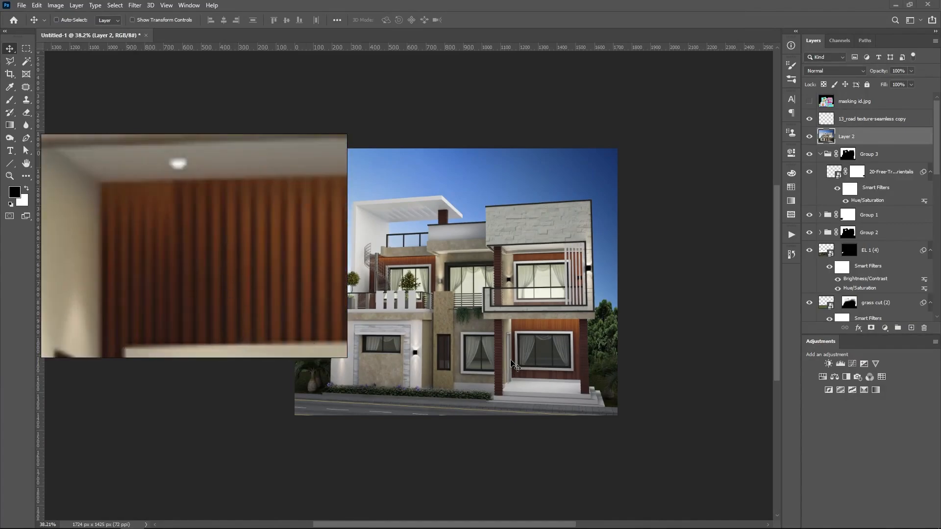
- Add an empty layer above Layer 2 and set up a Soft Round brush of about 10 px at 0% hardness
{"action": "scroll", "coordinate": [539, 331], "scroll_direction": "up", "scroll_amount": 10}
{"action": "scroll", "coordinate": [539, 331], "scroll_direction": "up", "scroll_amount": 4}
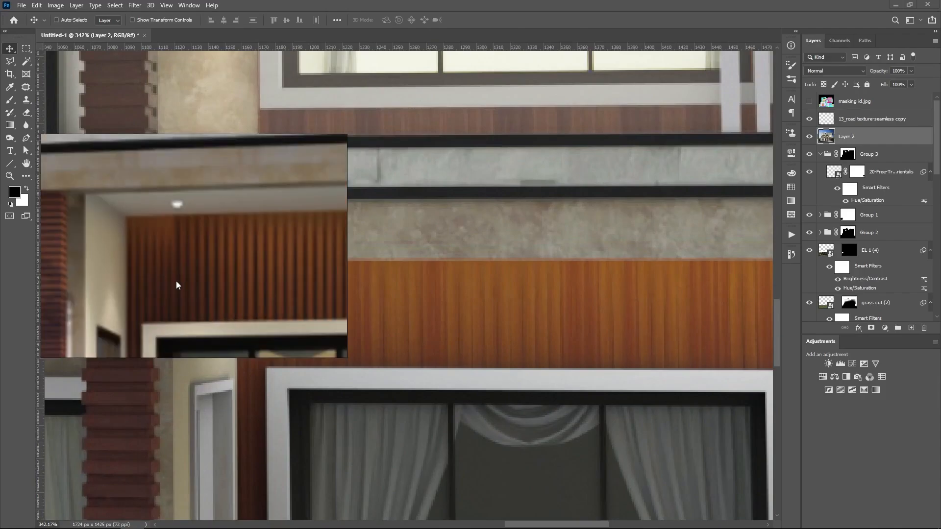
{"action": "scroll", "coordinate": [652, 346], "scroll_direction": "down", "scroll_amount": 5}
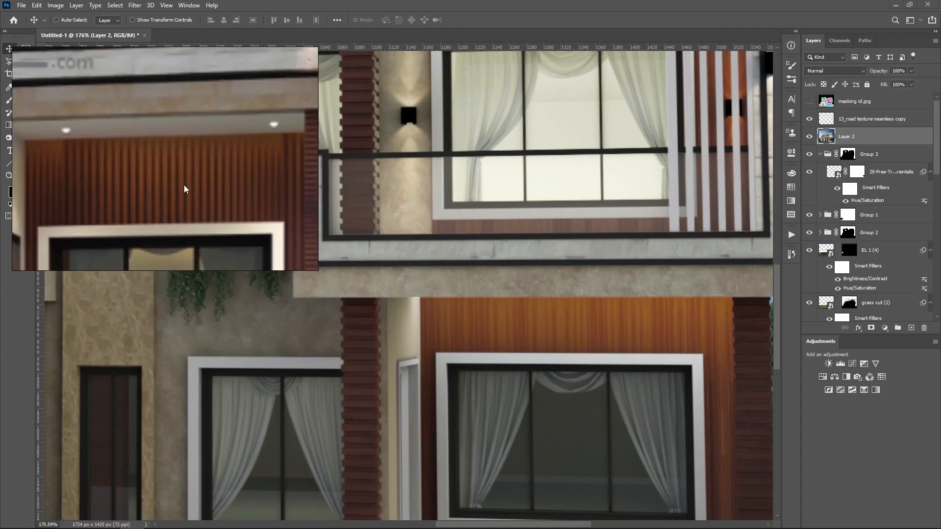
{"action": "scroll", "coordinate": [525, 330], "scroll_direction": "down", "scroll_amount": 7}
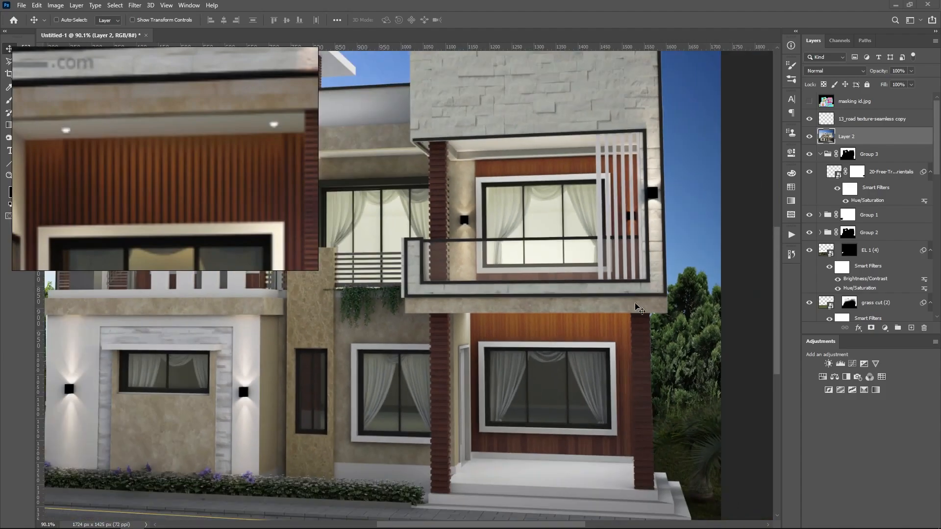
{"action": "scroll", "coordinate": [513, 327], "scroll_direction": "up", "scroll_amount": 9}
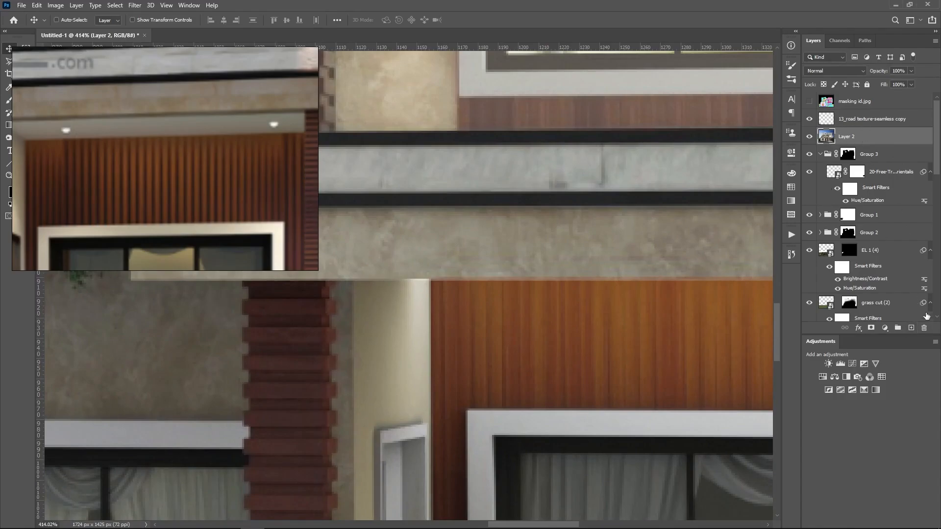
{"action": "left_click", "coordinate": [908, 331]}
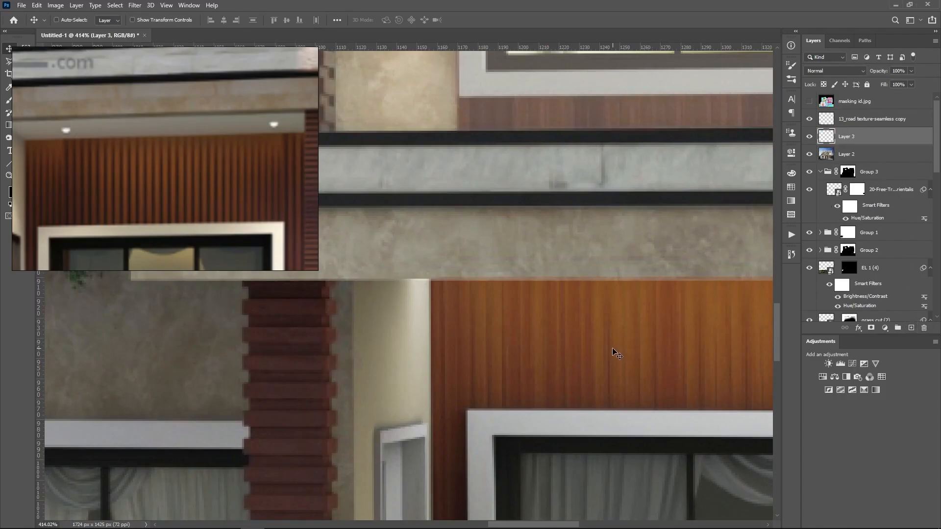
{"action": "key", "text": "b"}
{"action": "scroll", "coordinate": [483, 305], "scroll_direction": "up", "scroll_amount": 1}
{"action": "right_click", "coordinate": [514, 284]}
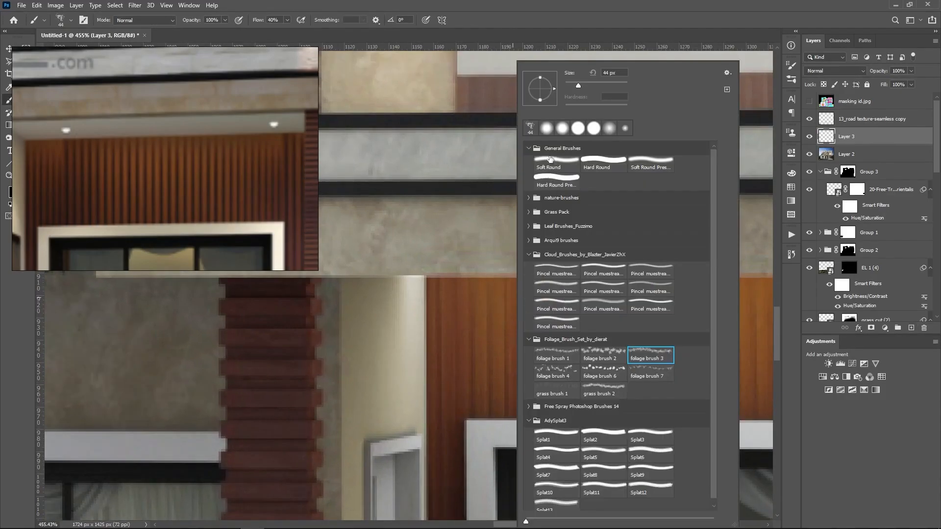
{"action": "left_click", "coordinate": [547, 128]}
{"action": "scroll", "coordinate": [456, 343], "scroll_direction": "up", "scroll_amount": 2}
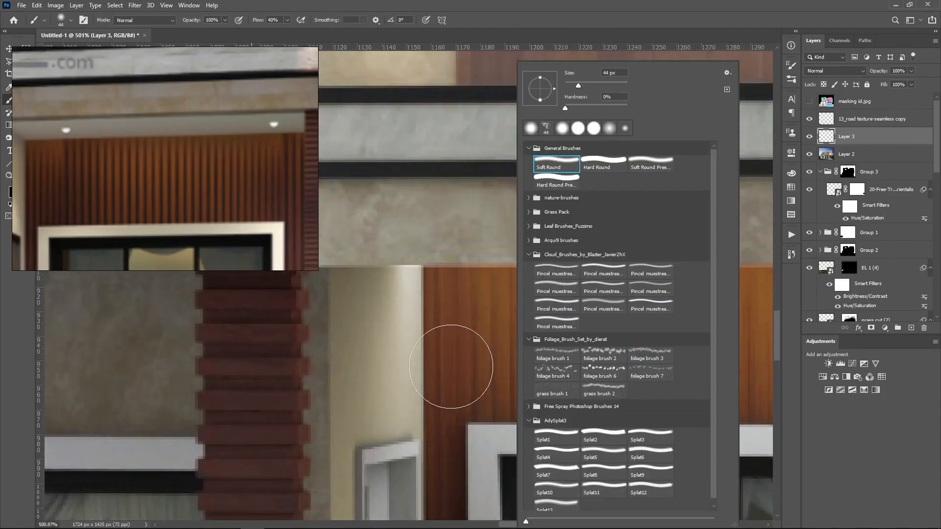
{"action": "right_click", "coordinate": [460, 320], "text": "alt"}
{"action": "left_click_drag", "start_coordinate": [460, 315], "coordinate": [417, 314]}
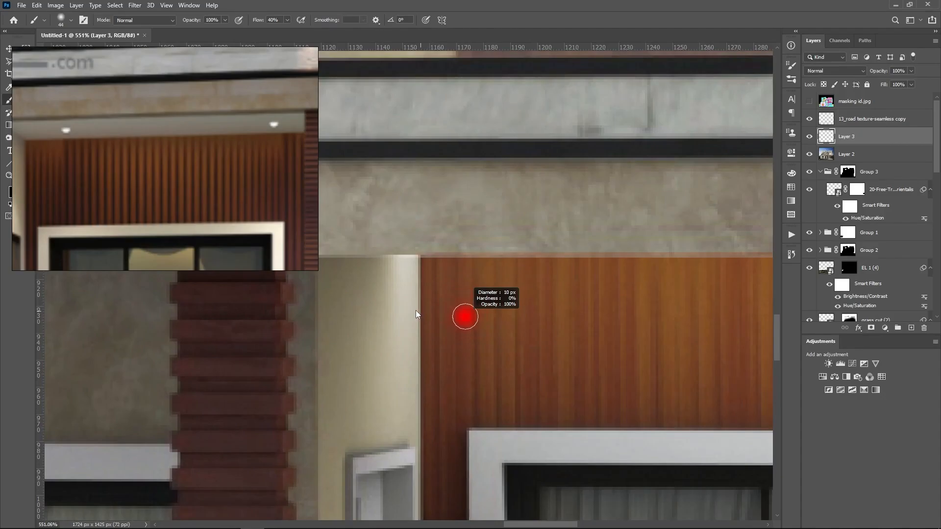
- Try painting a straight black vertical groove line down the left end of the ground-floor wood cladding
{"action": "scroll", "coordinate": [426, 281], "scroll_direction": "up", "scroll_amount": 4}
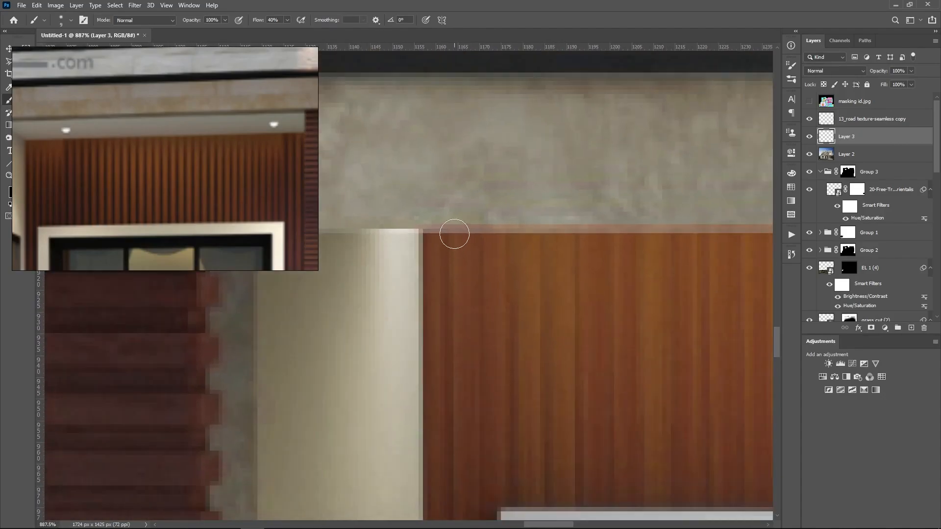
{"action": "left_click", "coordinate": [438, 241]}
{"action": "scroll", "coordinate": [464, 214], "scroll_direction": "down", "scroll_amount": 9}
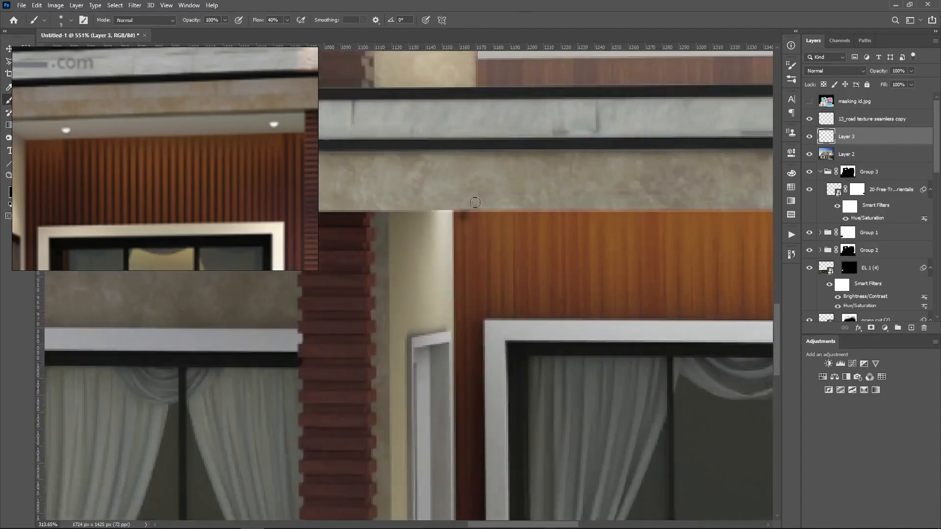
{"action": "left_click", "coordinate": [468, 473], "text": "shift"}
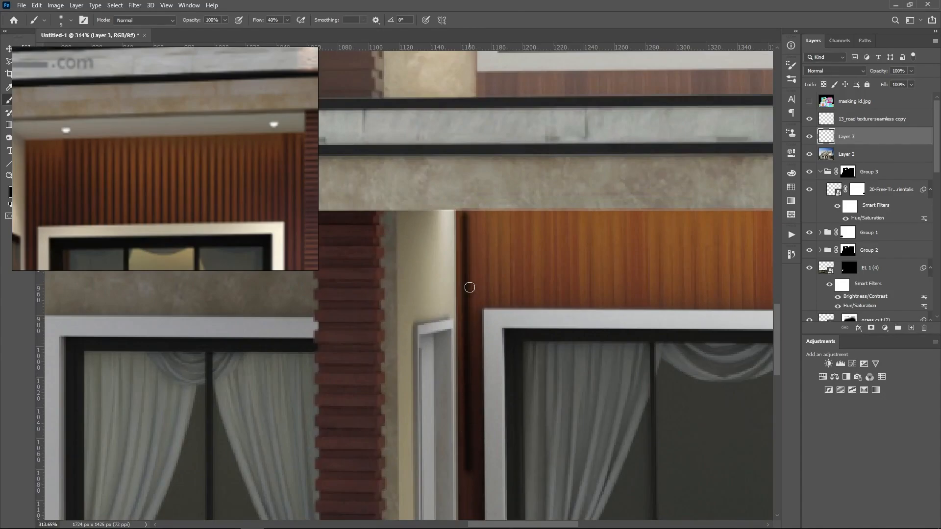
{"action": "scroll", "coordinate": [475, 269], "scroll_direction": "up", "scroll_amount": 2}
- Duplicate the groove line five times, spacing the copies side by side across the wood cladding
{"action": "key", "text": "v"}
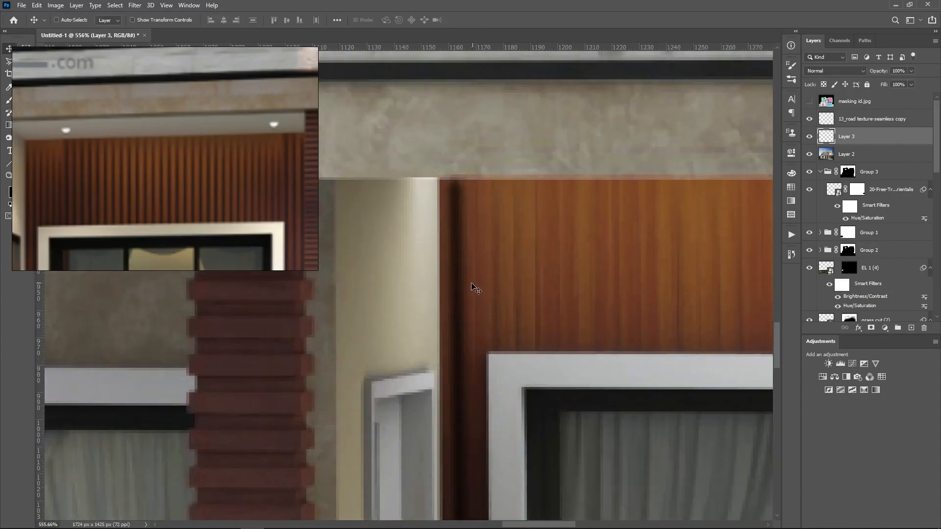
{"action": "mouse_move", "coordinate": [463, 265]}
{"action": "left_mouse_down"}
{"action": "mouse_move", "coordinate": [564, 248]}
{"action": "mouse_move", "coordinate": [513, 258]}
{"action": "mouse_move", "coordinate": [528, 277]}
{"action": "mouse_move", "coordinate": [547, 273]}
{"action": "mouse_move", "coordinate": [555, 258]}
{"action": "mouse_move", "coordinate": [594, 252]}
{"action": "mouse_move", "coordinate": [597, 260]}
{"action": "left_mouse_up"}
{"action": "scroll", "coordinate": [591, 286], "scroll_direction": "down", "scroll_amount": 2}
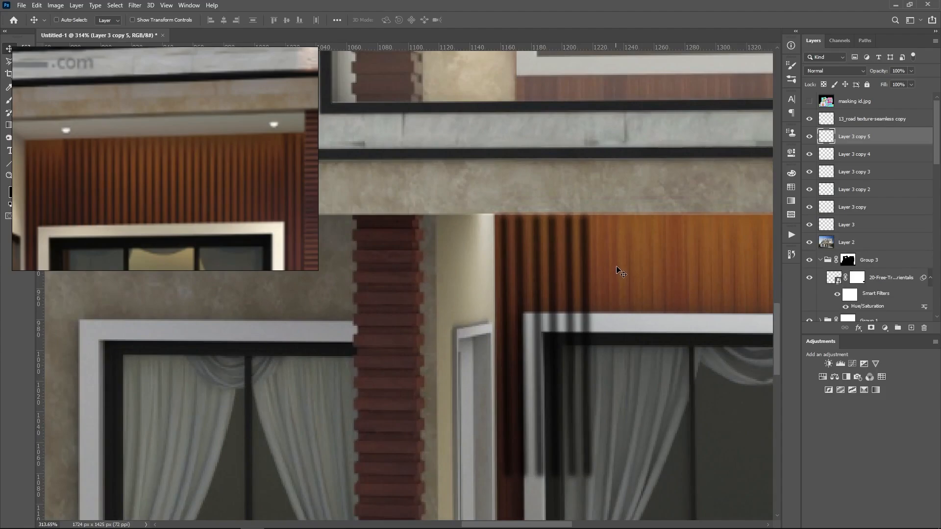
{"action": "key", "text": "ctrl"}
{"action": "scroll", "coordinate": [620, 273], "scroll_direction": "up", "scroll_amount": 1}
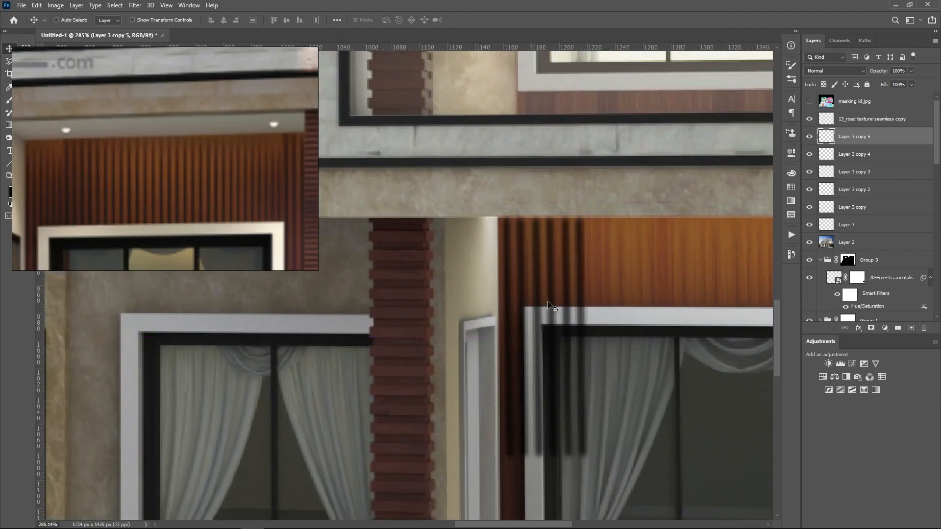
{"action": "scroll", "coordinate": [580, 258], "scroll_direction": "up", "scroll_amount": 1}
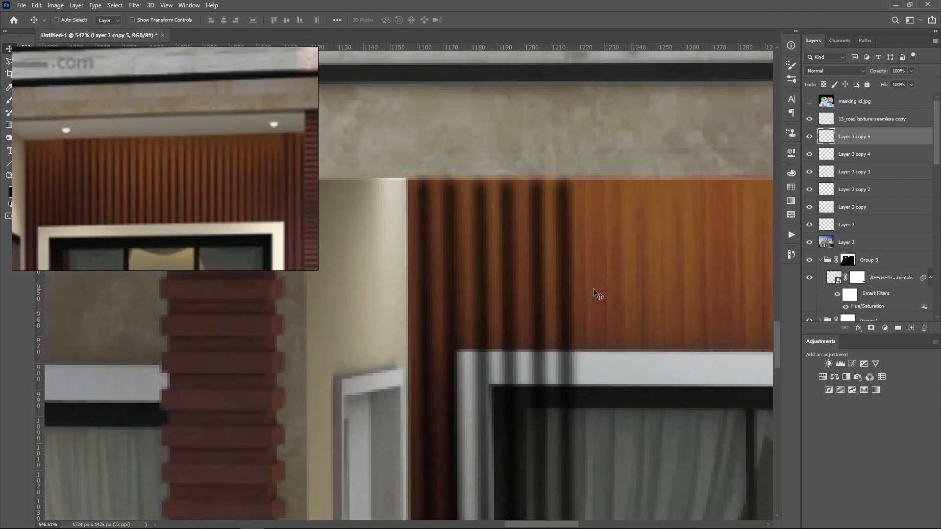
- Delete the groove line layer together with all its copies
{"action": "left_click", "coordinate": [858, 226], "text": "shift"}
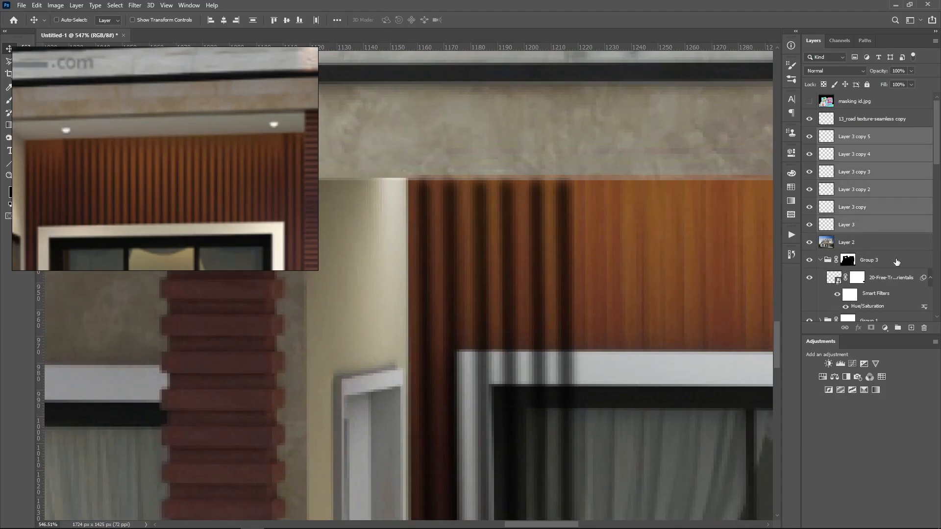
{"action": "left_click", "coordinate": [924, 327]}
{"action": "scroll", "coordinate": [474, 321], "scroll_direction": "down", "scroll_amount": 4}
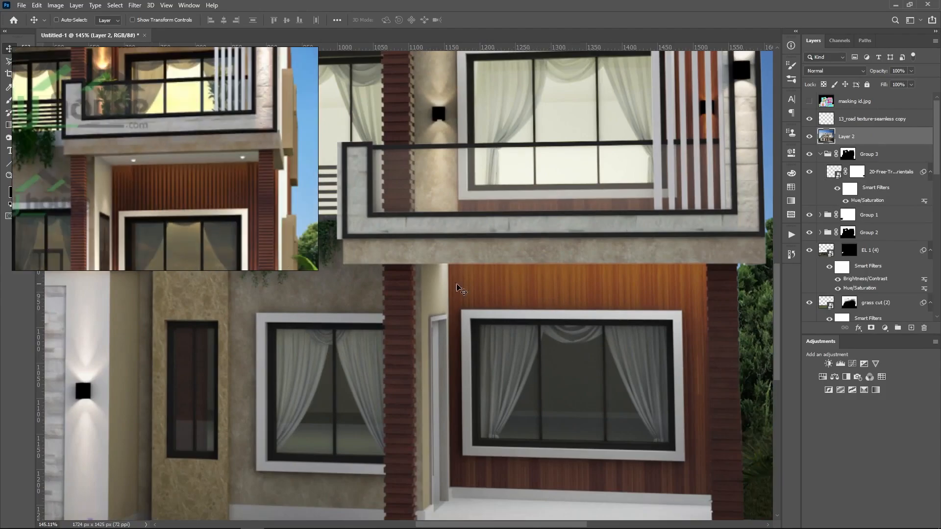
- Compare the wood cladding and the overall house composite with the reference image, up close and at full view
{"action": "scroll", "coordinate": [668, 289], "scroll_direction": "up", "scroll_amount": 3}
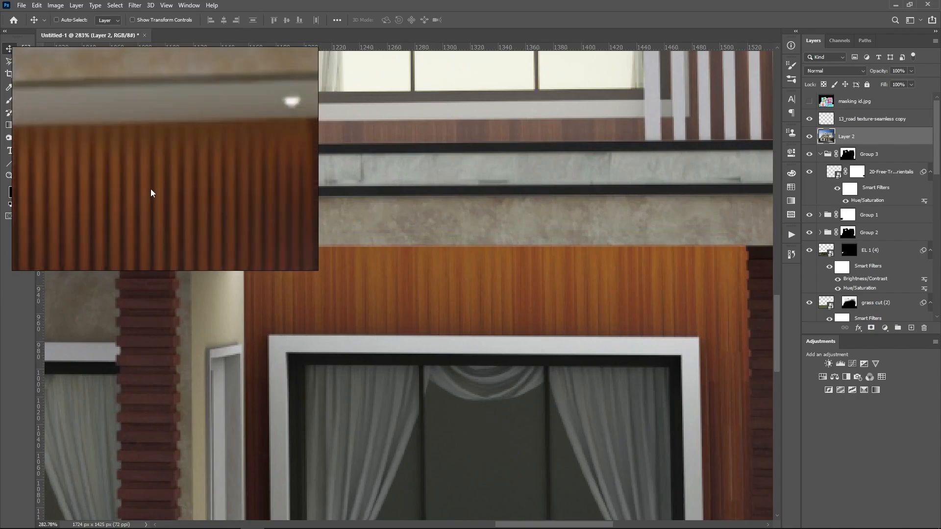
{"action": "scroll", "coordinate": [562, 294], "scroll_direction": "down", "scroll_amount": 10}
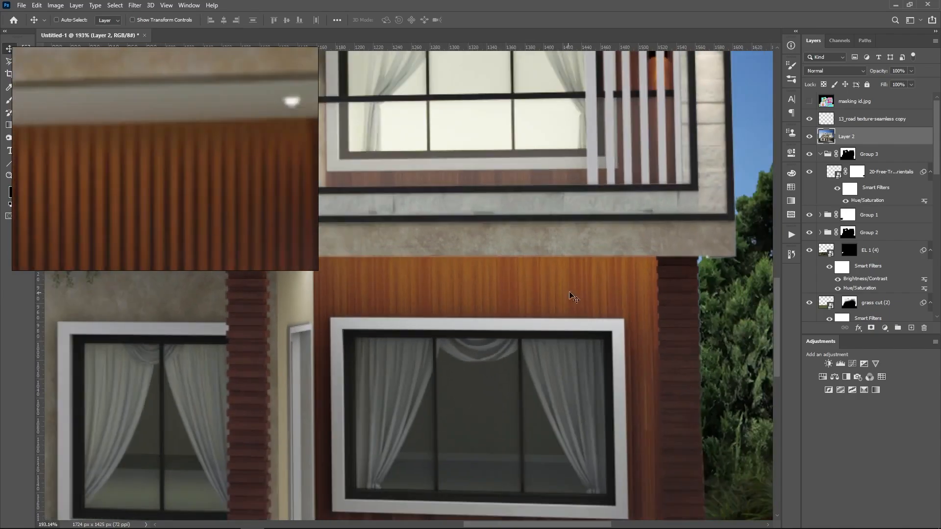
{"action": "scroll", "coordinate": [437, 235], "scroll_direction": "up", "scroll_amount": 5}
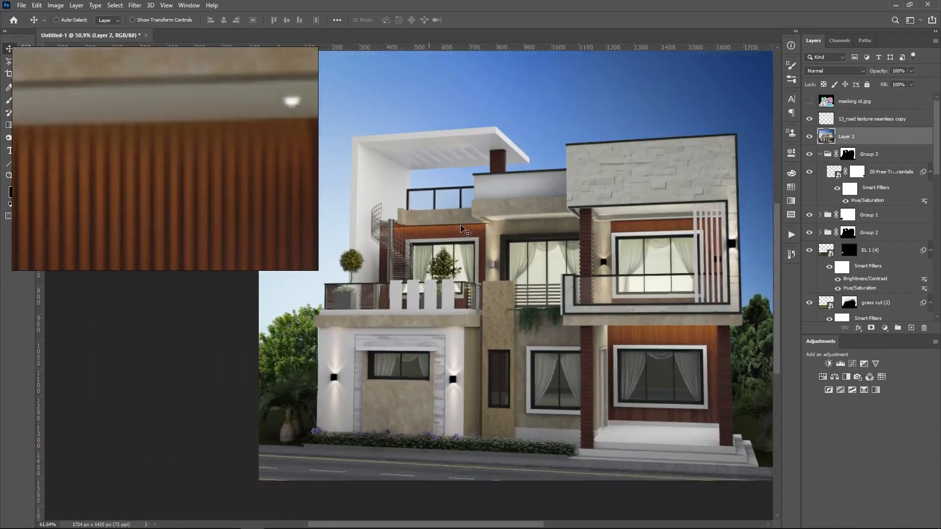
{"action": "scroll", "coordinate": [438, 235], "scroll_direction": "down", "scroll_amount": 4}
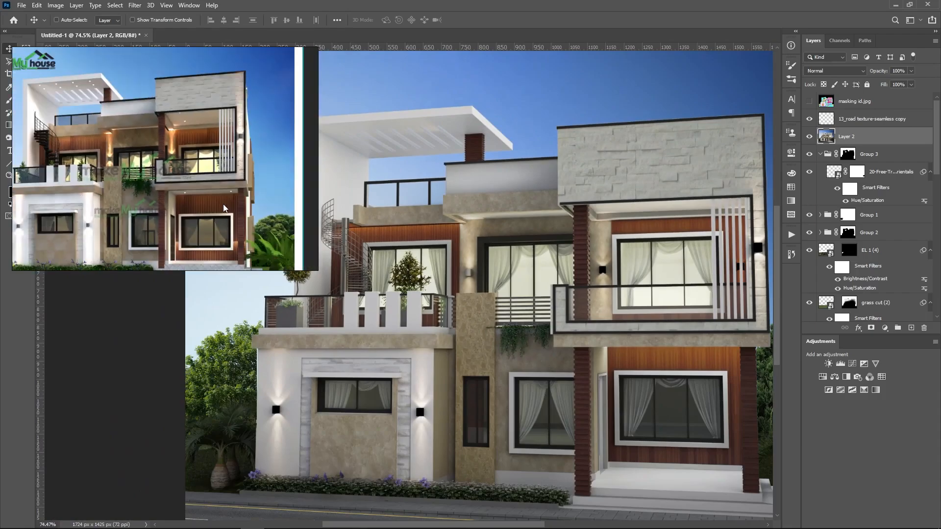
{"action": "scroll", "coordinate": [662, 357], "scroll_direction": "up", "scroll_amount": 1}
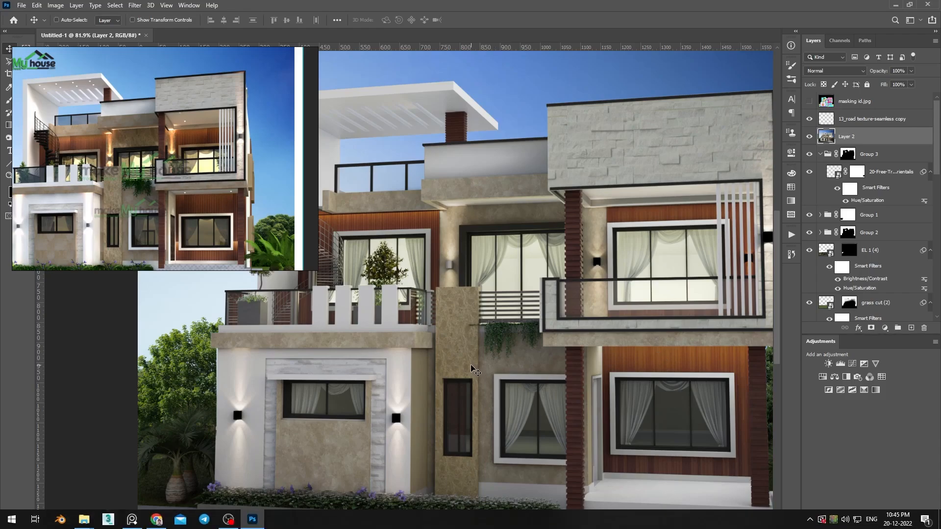
{"action": "scroll", "coordinate": [436, 362], "scroll_direction": "down", "scroll_amount": 5}
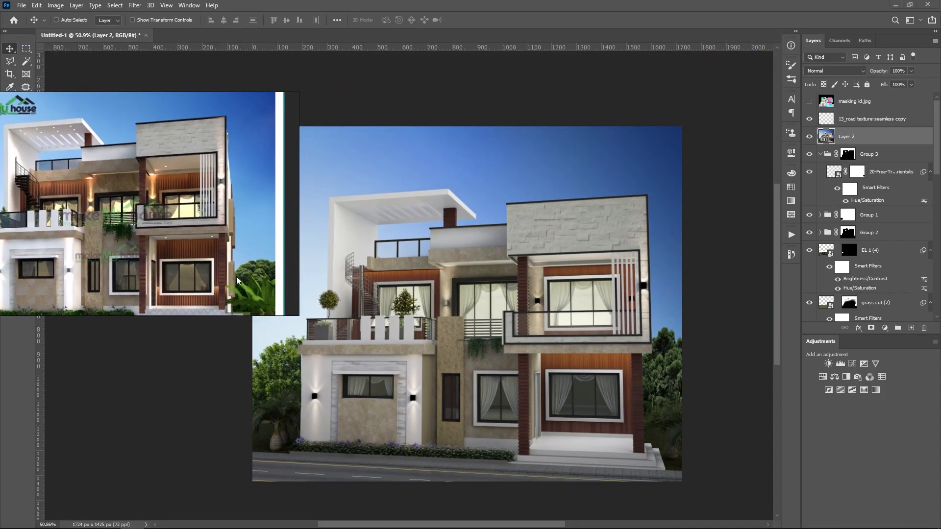